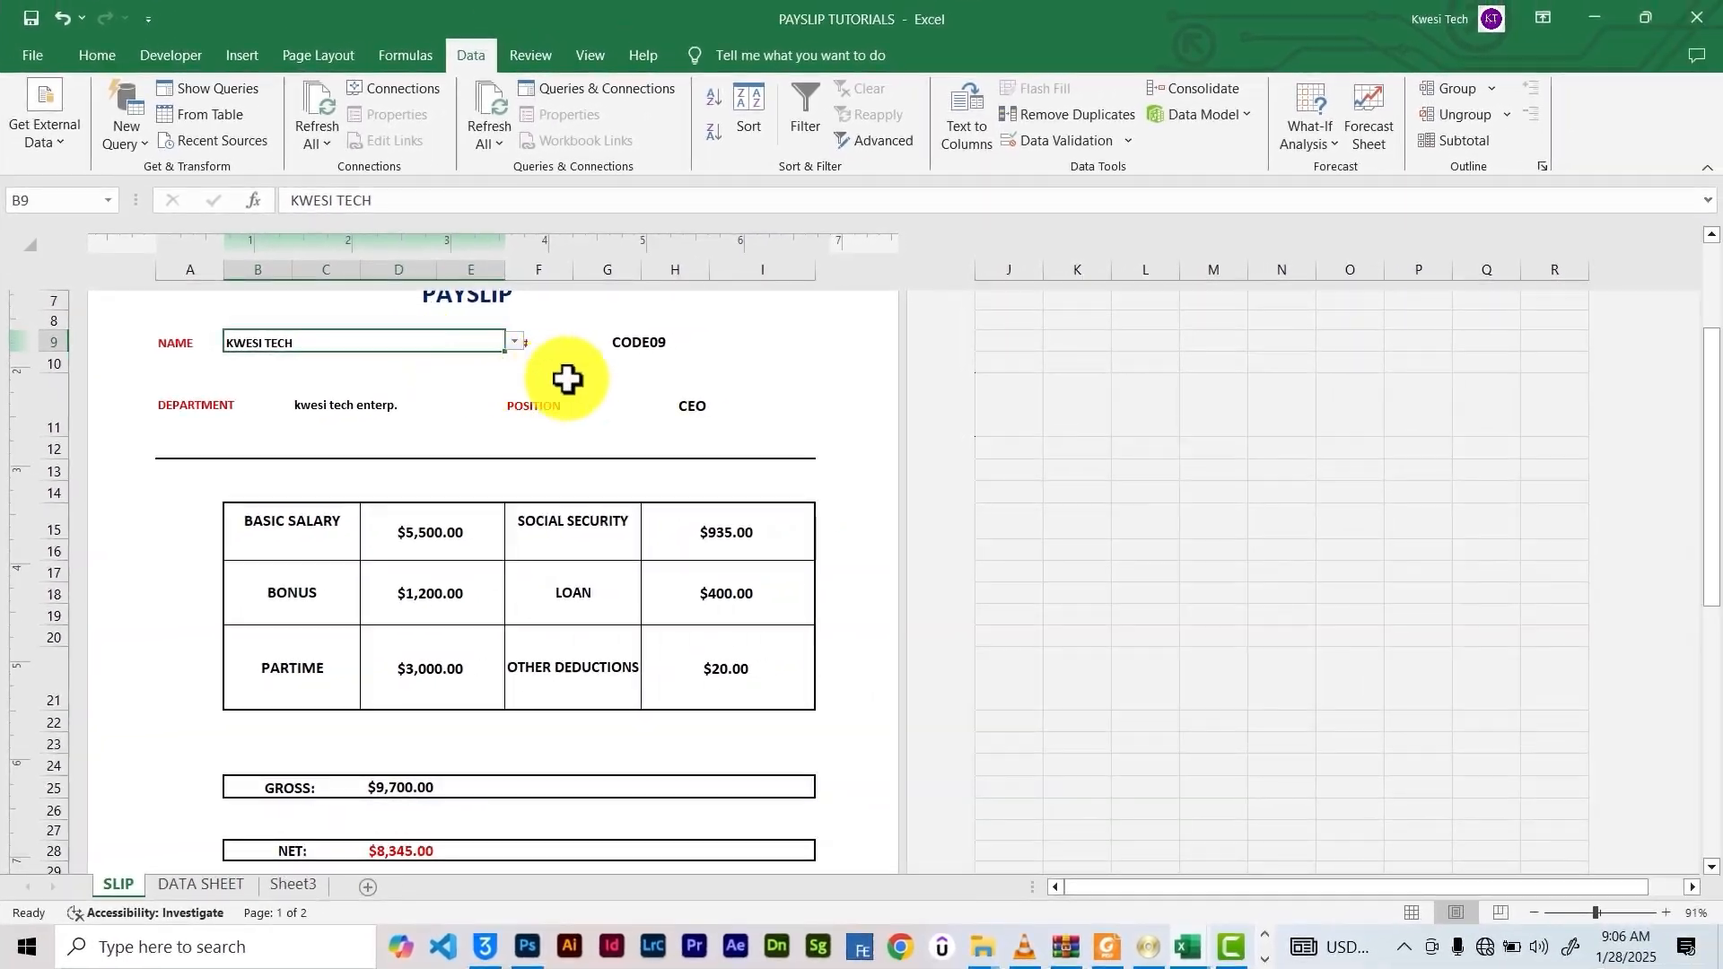
Leave the payslip's name field and switch to the DATA SHEET worksheet
{"action": "left_click", "coordinate": [916, 348]}
{"action": "scroll", "coordinate": [905, 420], "scroll_direction": "up", "scroll_amount": 3}
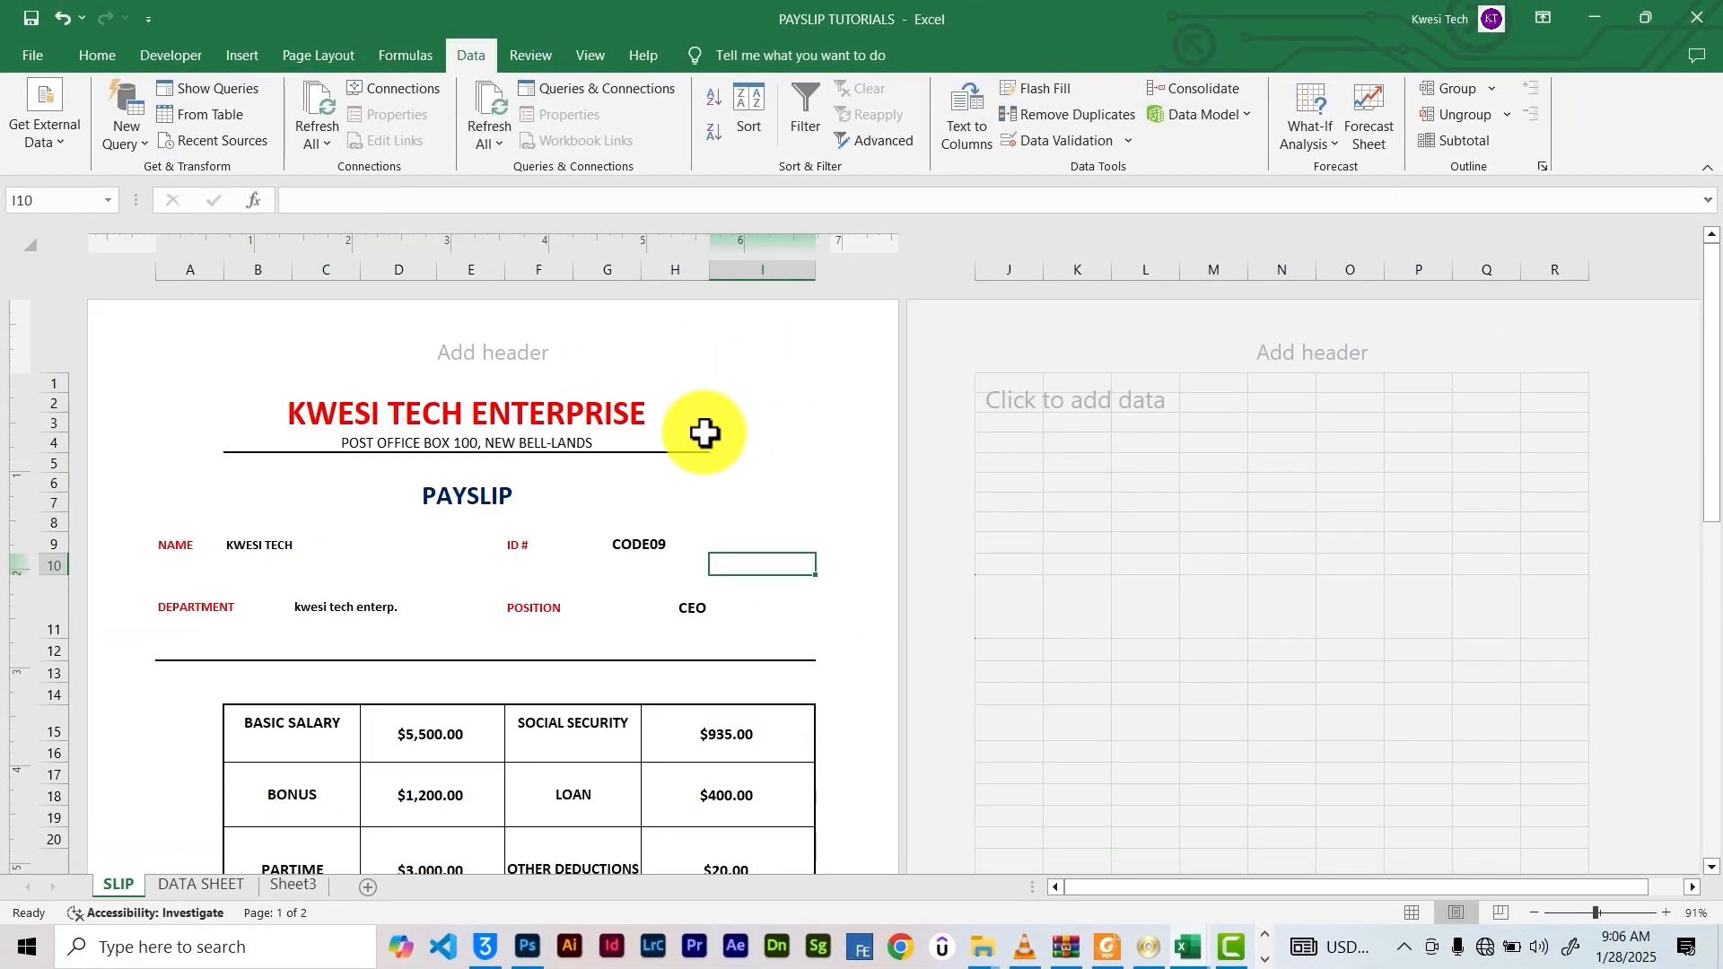
{"action": "left_click", "coordinate": [199, 888]}
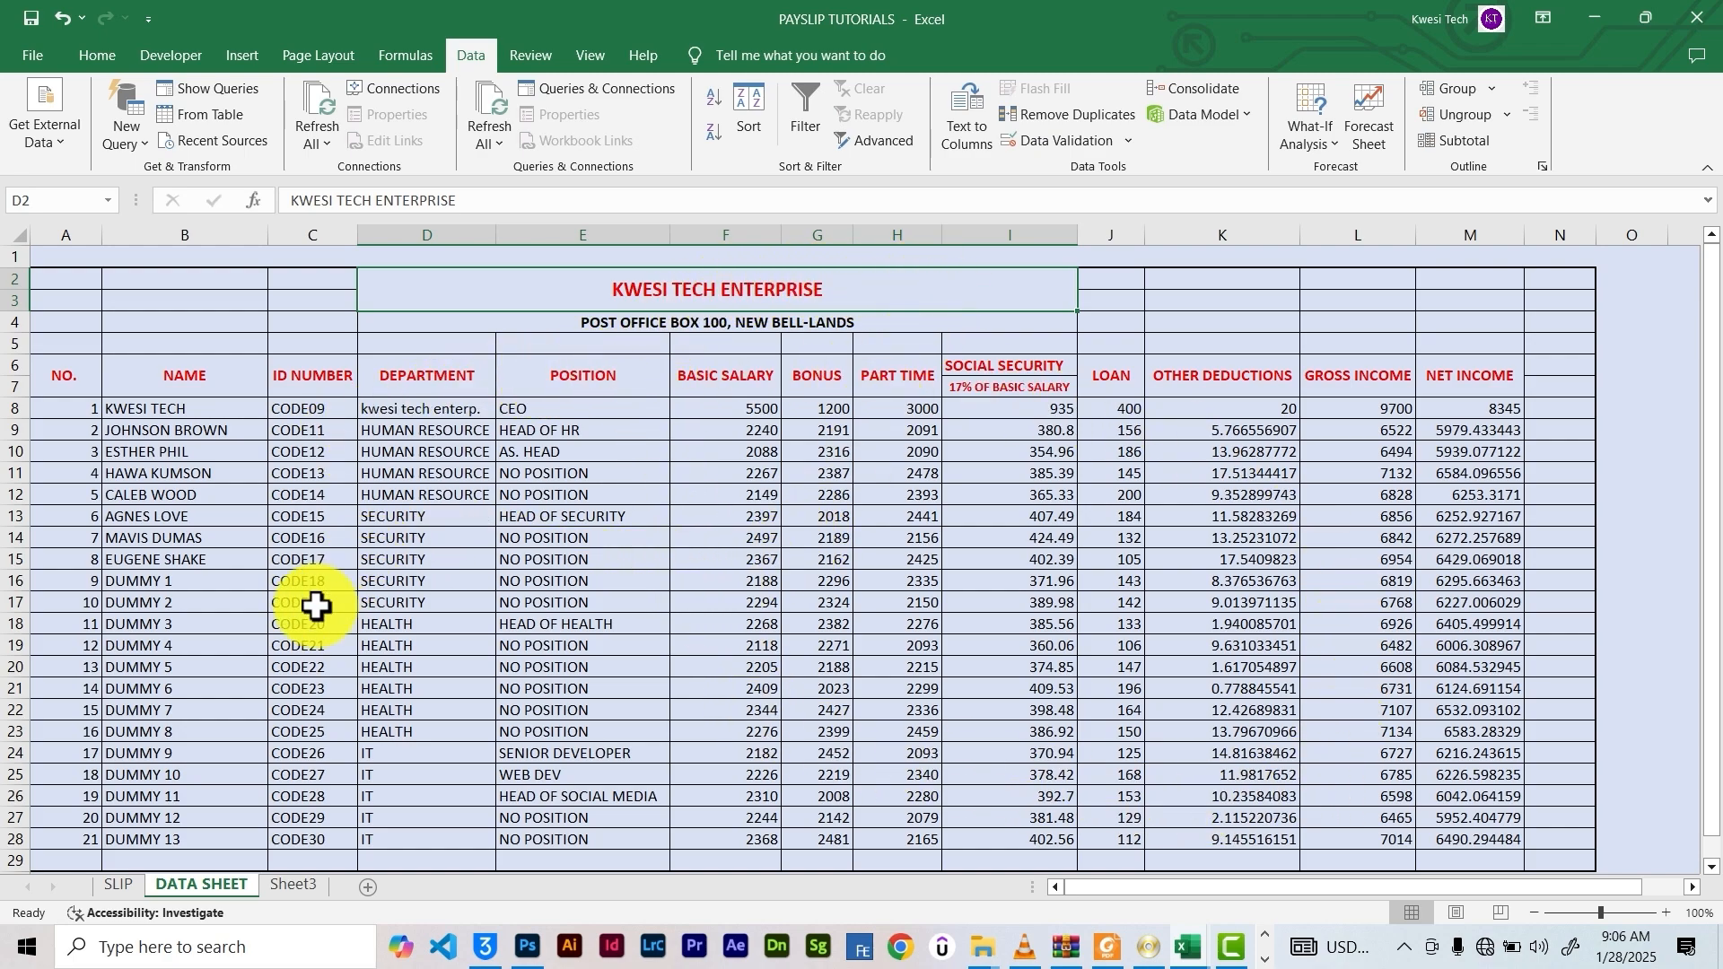
Rename the Sheet3 tab to NEW DATA SHEET
{"action": "right_click", "coordinate": [289, 889]}
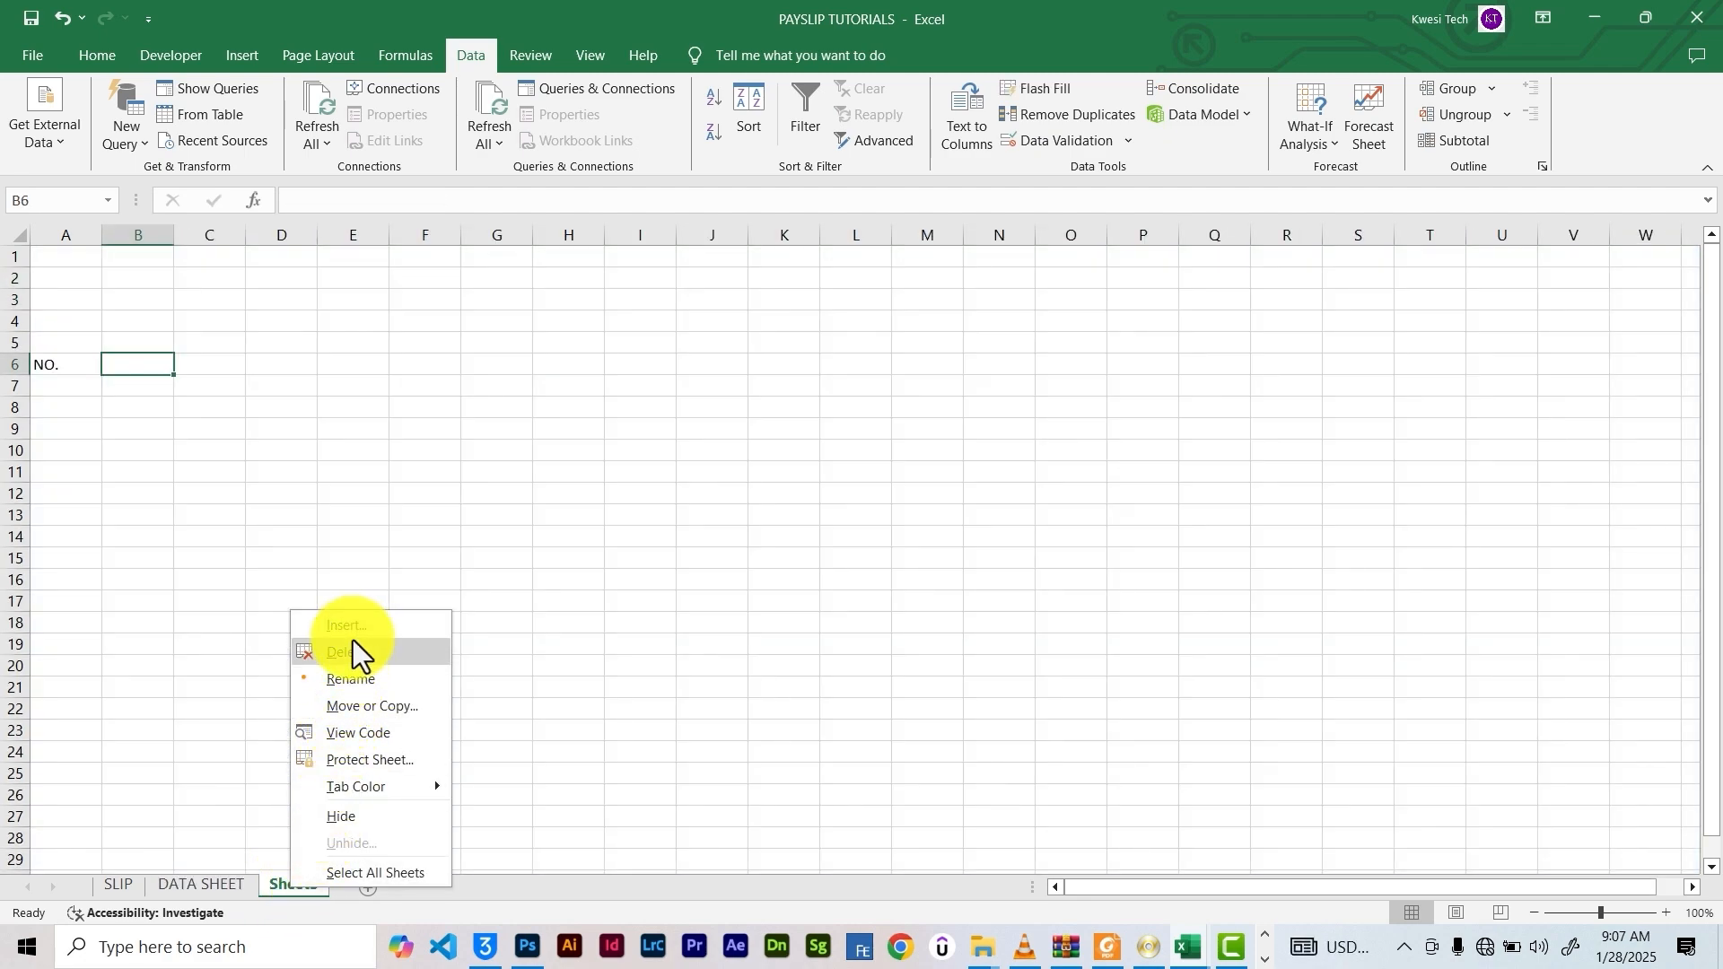
{"action": "left_click", "coordinate": [355, 678]}
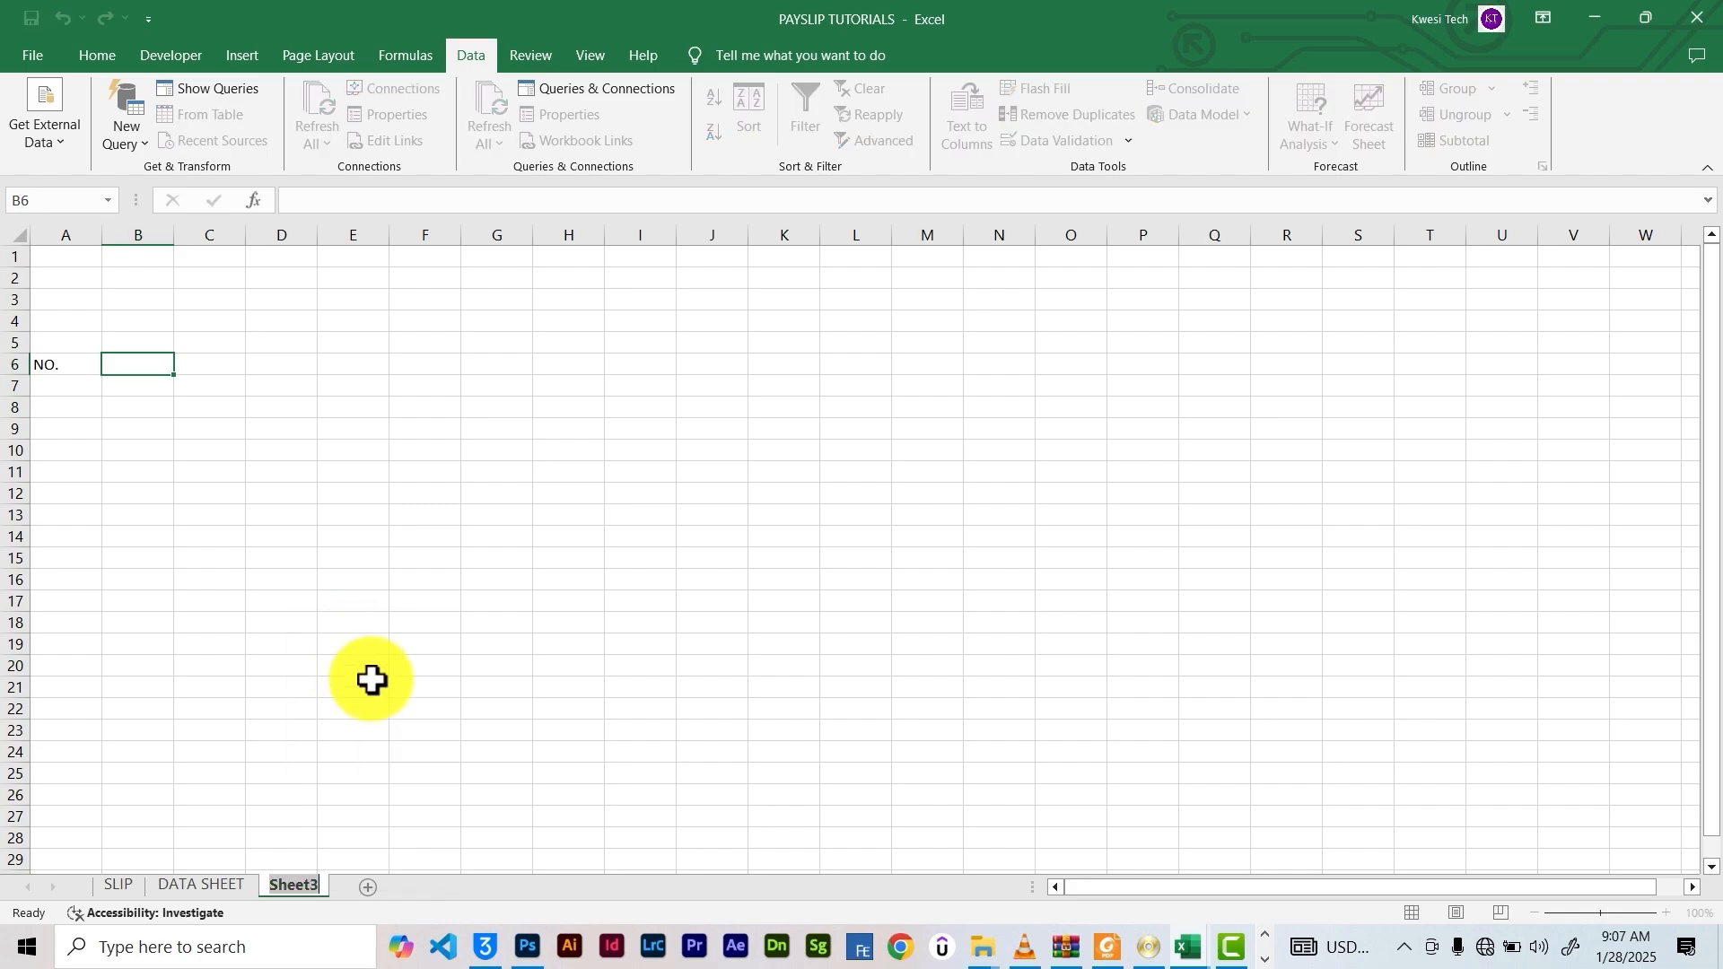
{"action": "type", "text": "NEW DATA SHEET"}
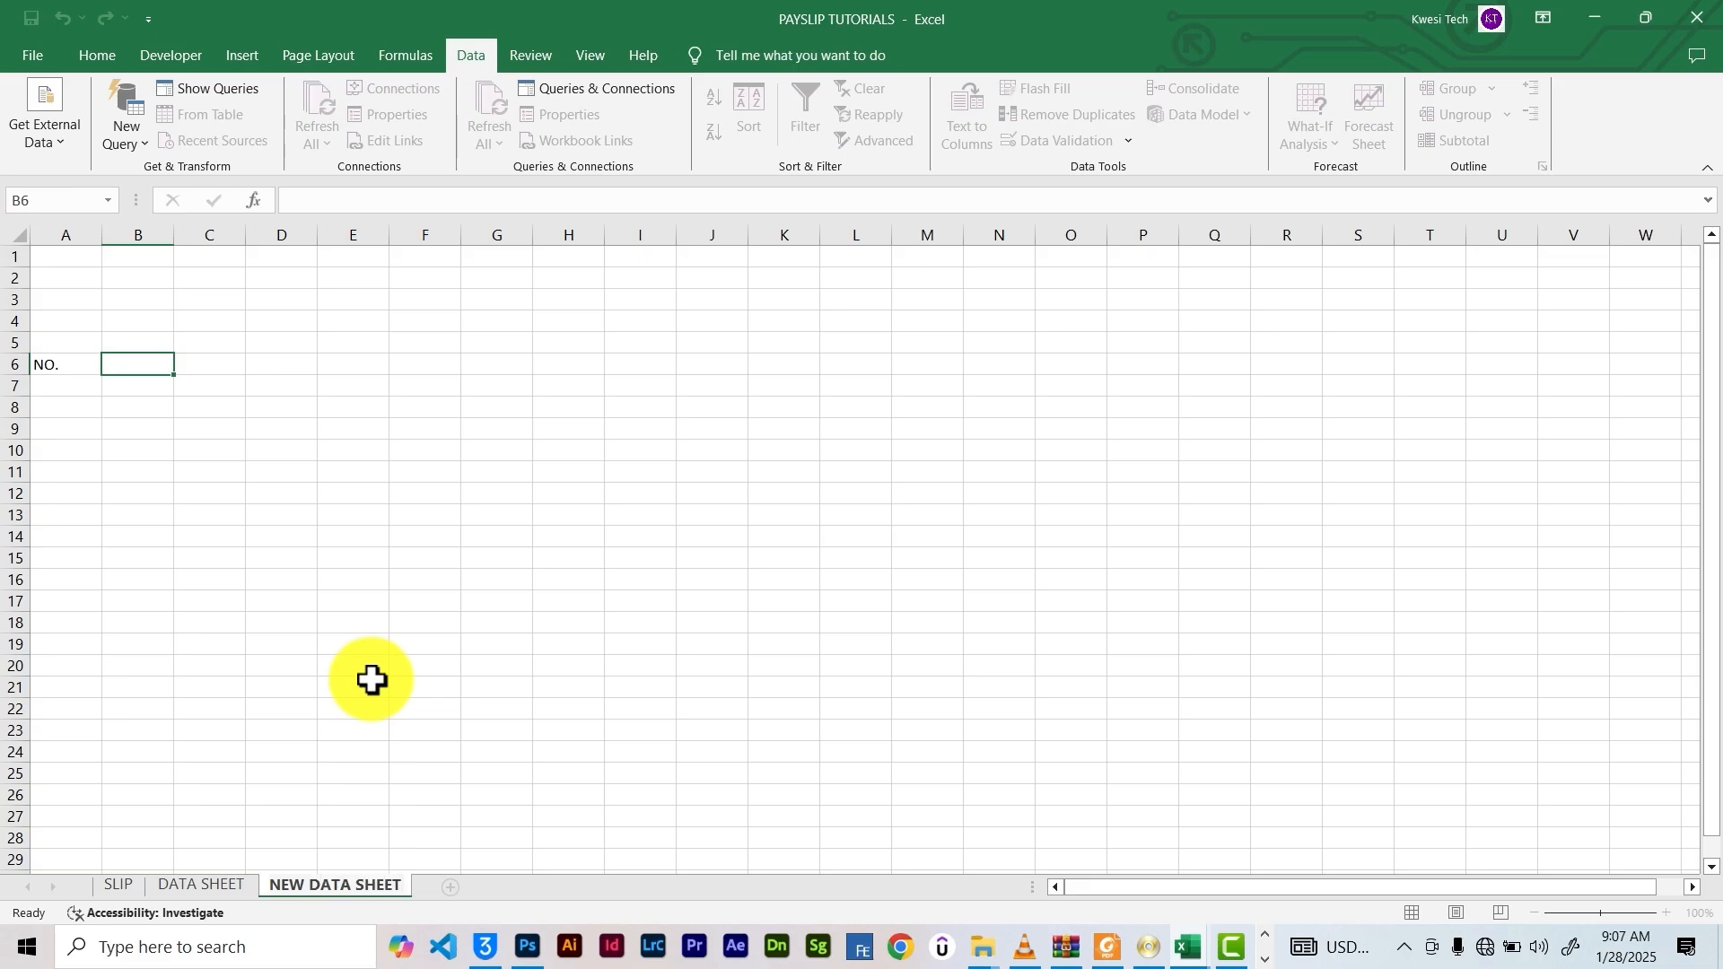
{"action": "key", "text": "Return"}
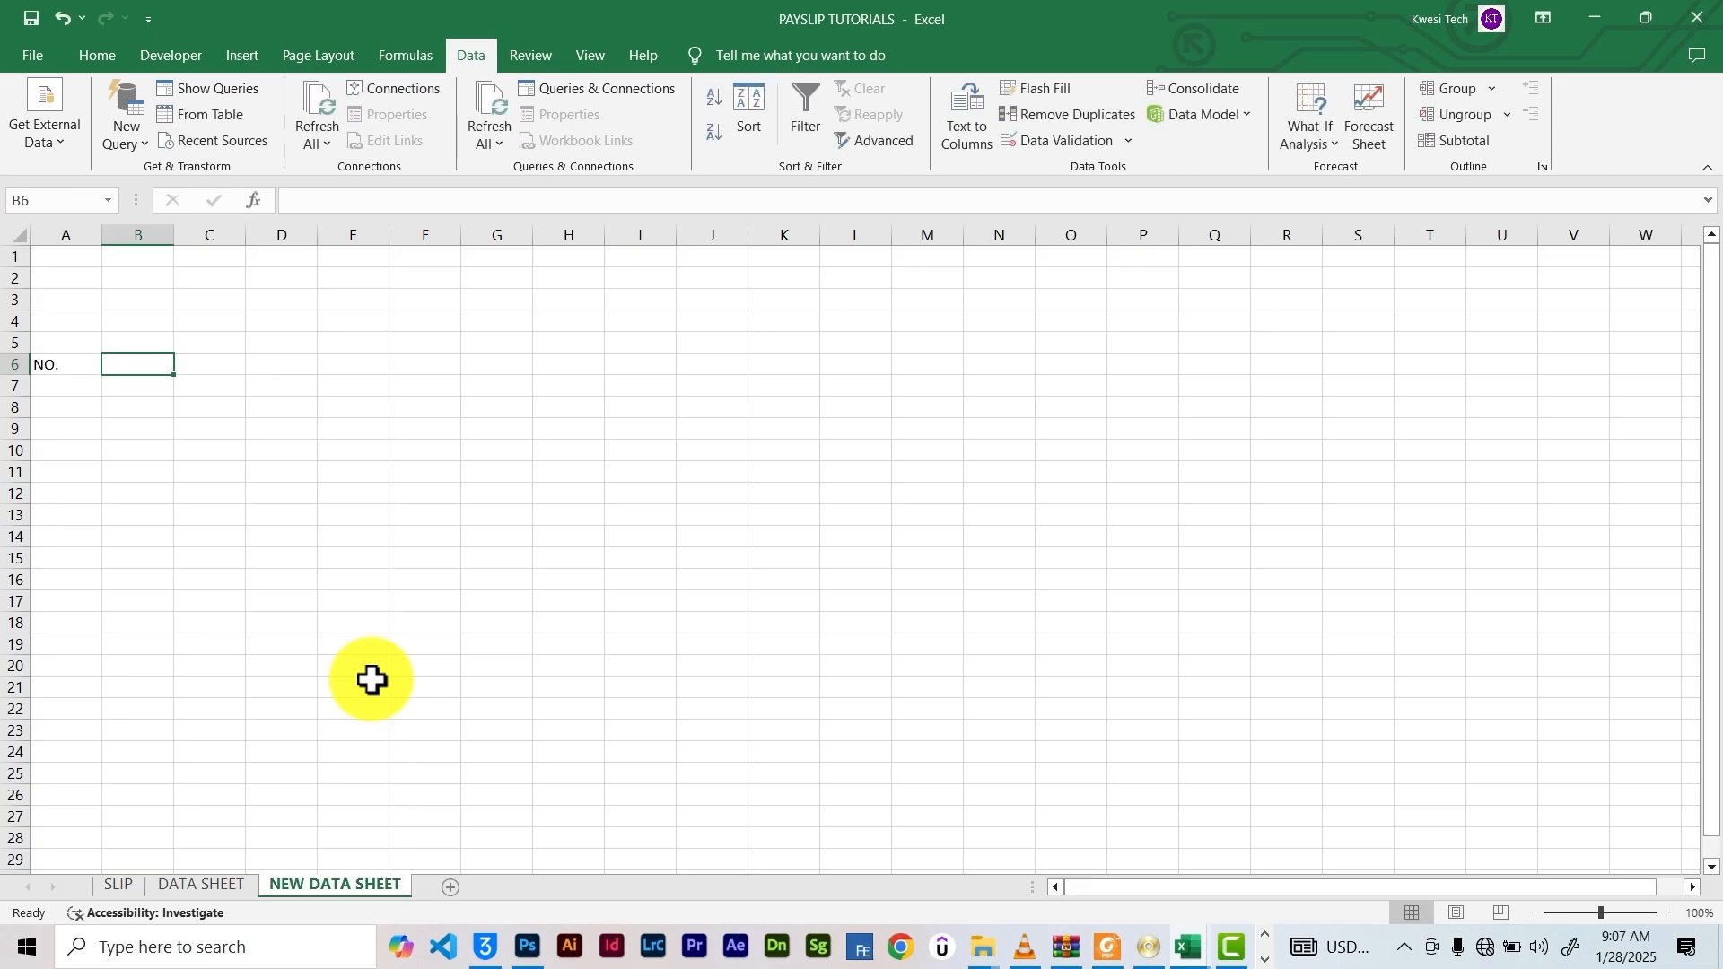
Check DATA SHEET's headers from NAME through GROSS INCOME, then return to NEW DATA SHEET
{"action": "left_click", "coordinate": [73, 366]}
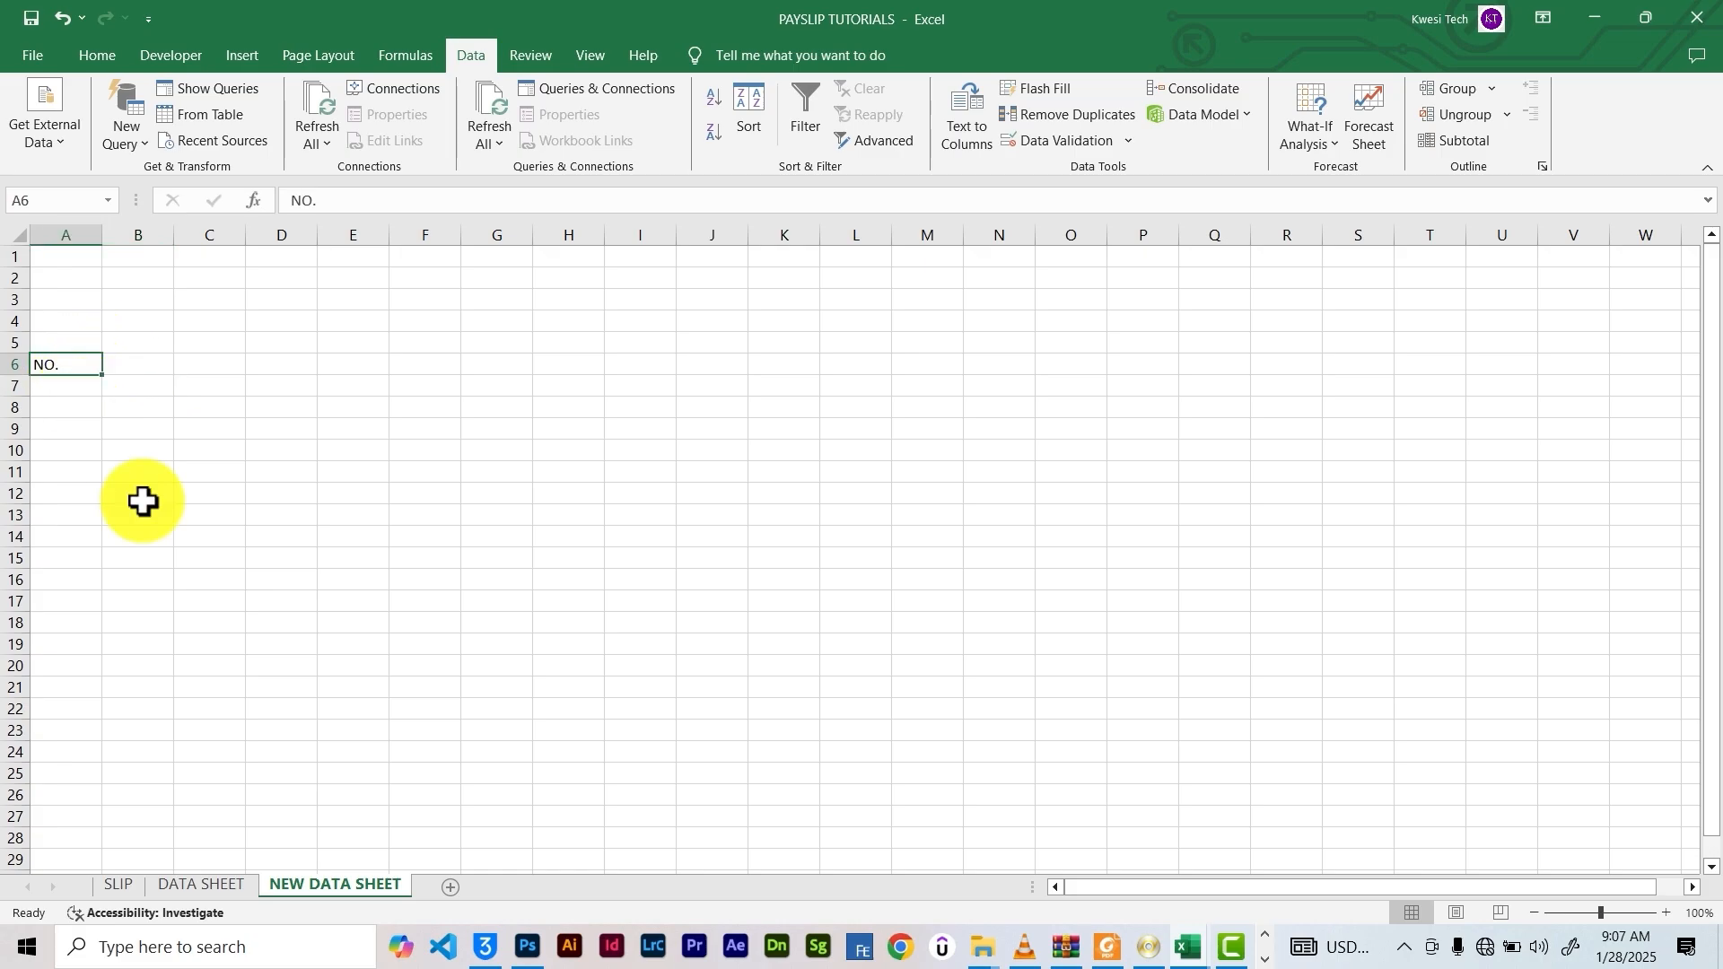
{"action": "left_click", "coordinate": [196, 886]}
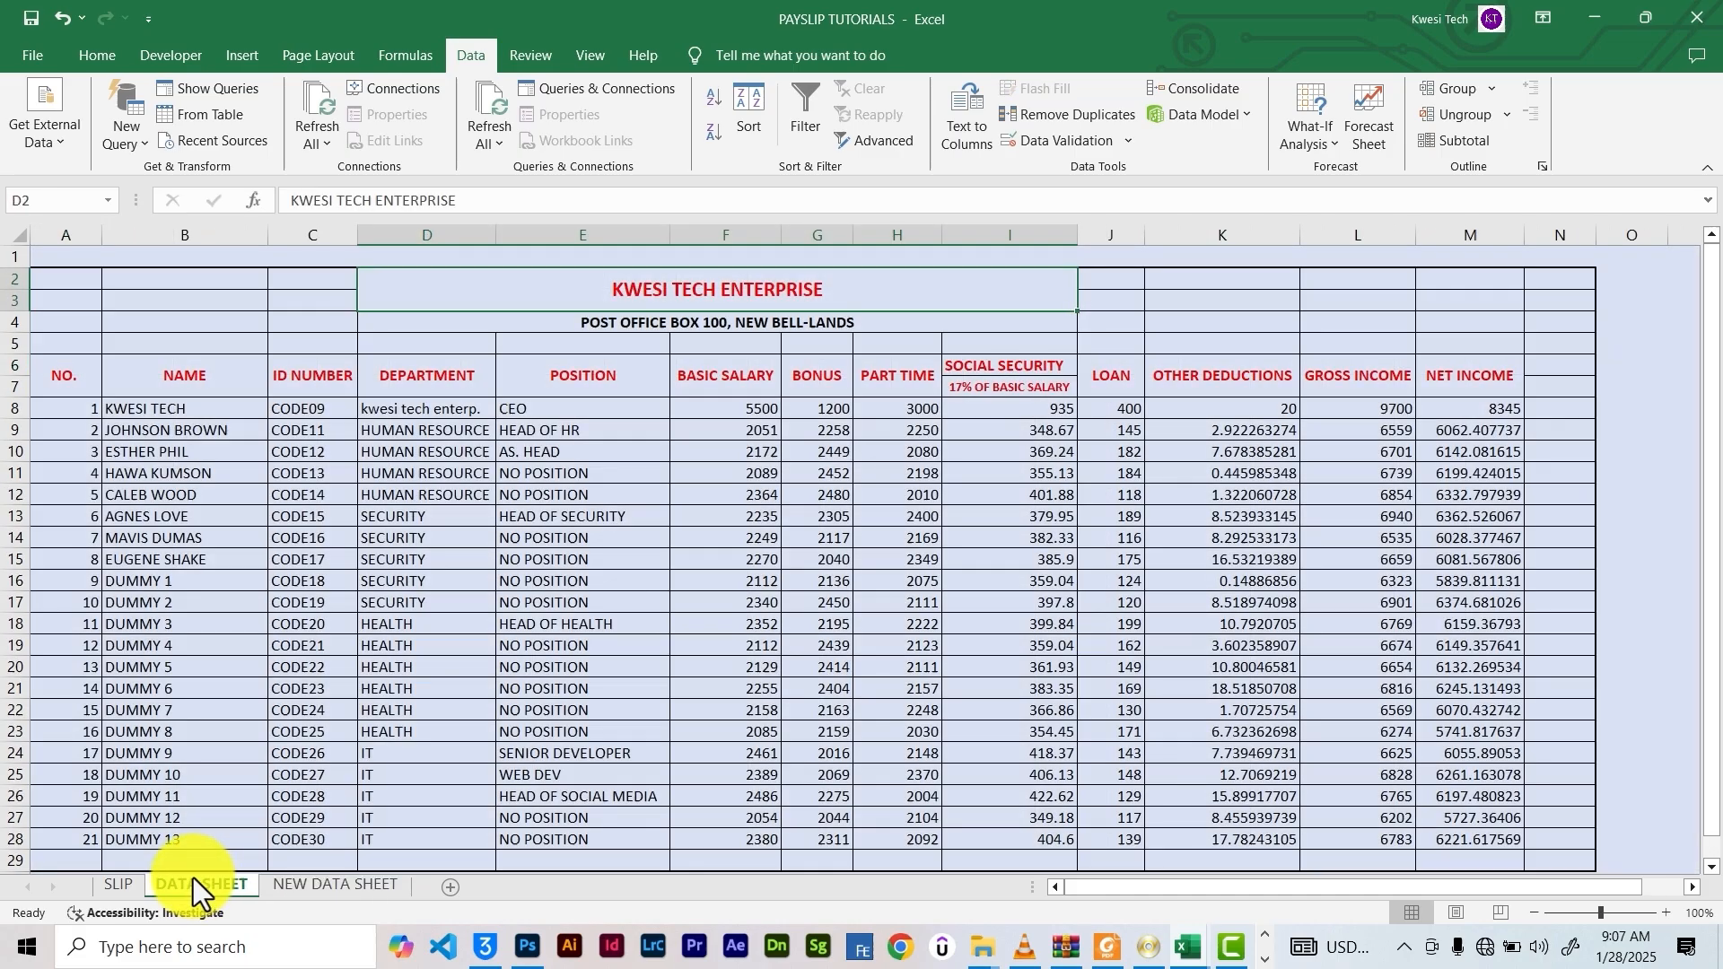
{"action": "left_click", "coordinate": [135, 365]}
{"action": "left_click", "coordinate": [300, 372]}
{"action": "left_click", "coordinate": [423, 372]}
{"action": "left_click", "coordinate": [628, 375]}
{"action": "left_click", "coordinate": [727, 375]}
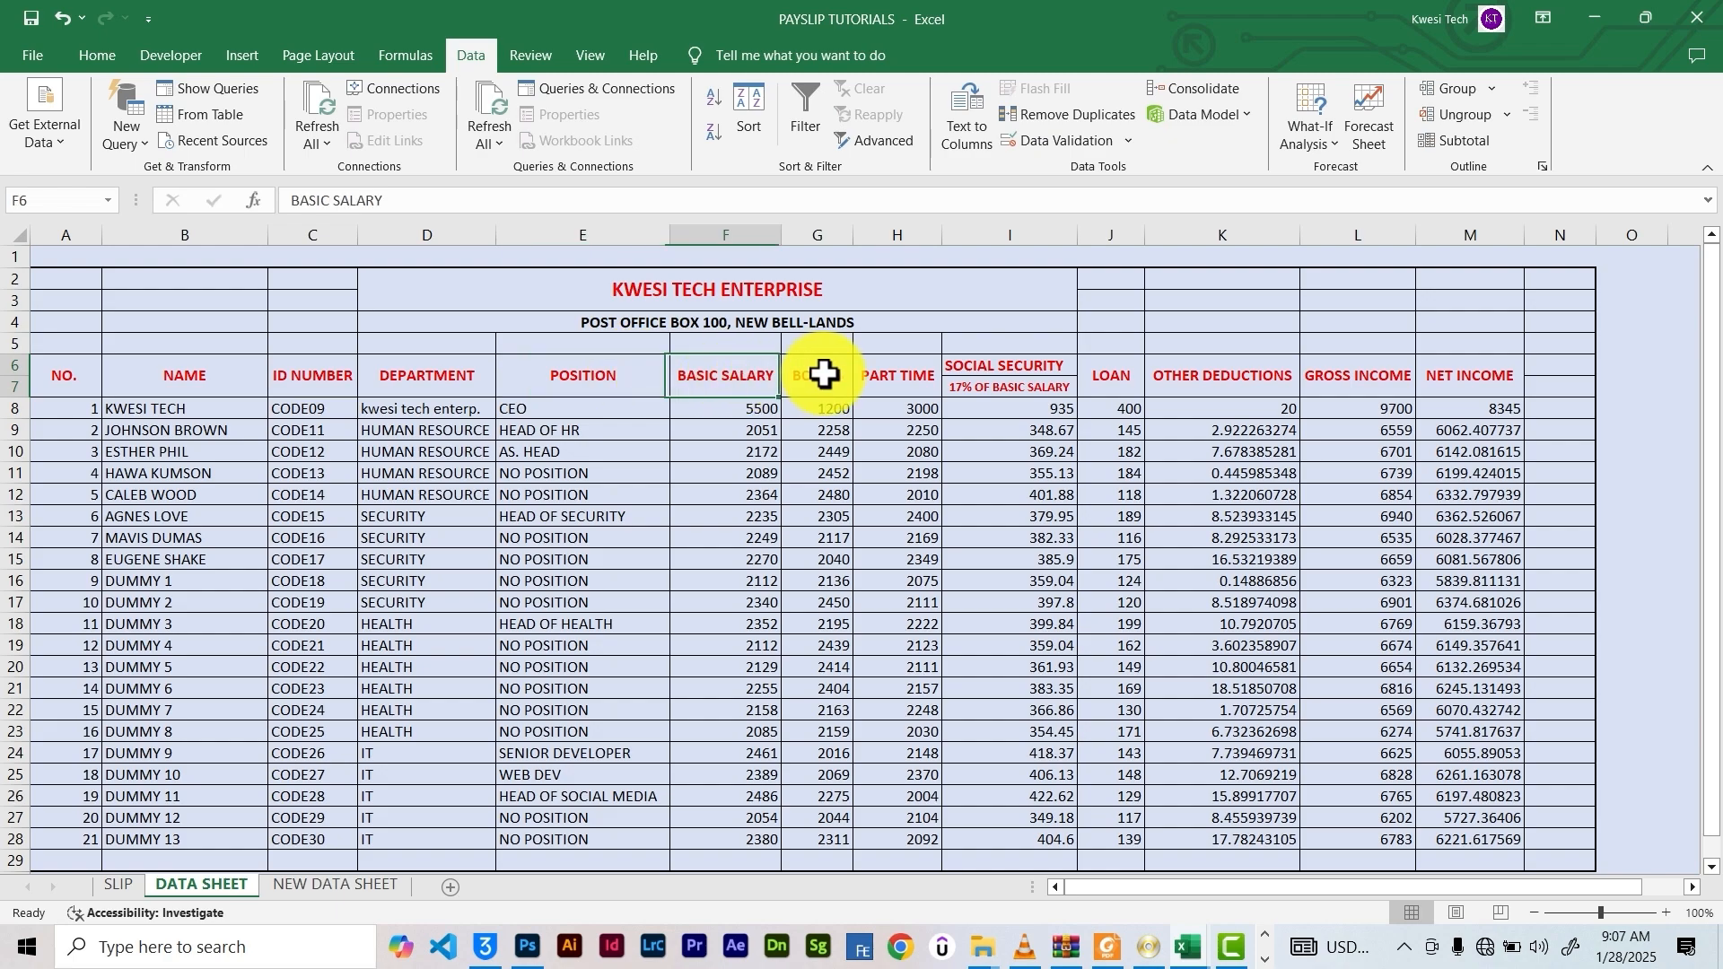
{"action": "left_click", "coordinate": [824, 375]}
{"action": "left_click", "coordinate": [896, 373]}
{"action": "left_click", "coordinate": [985, 373]}
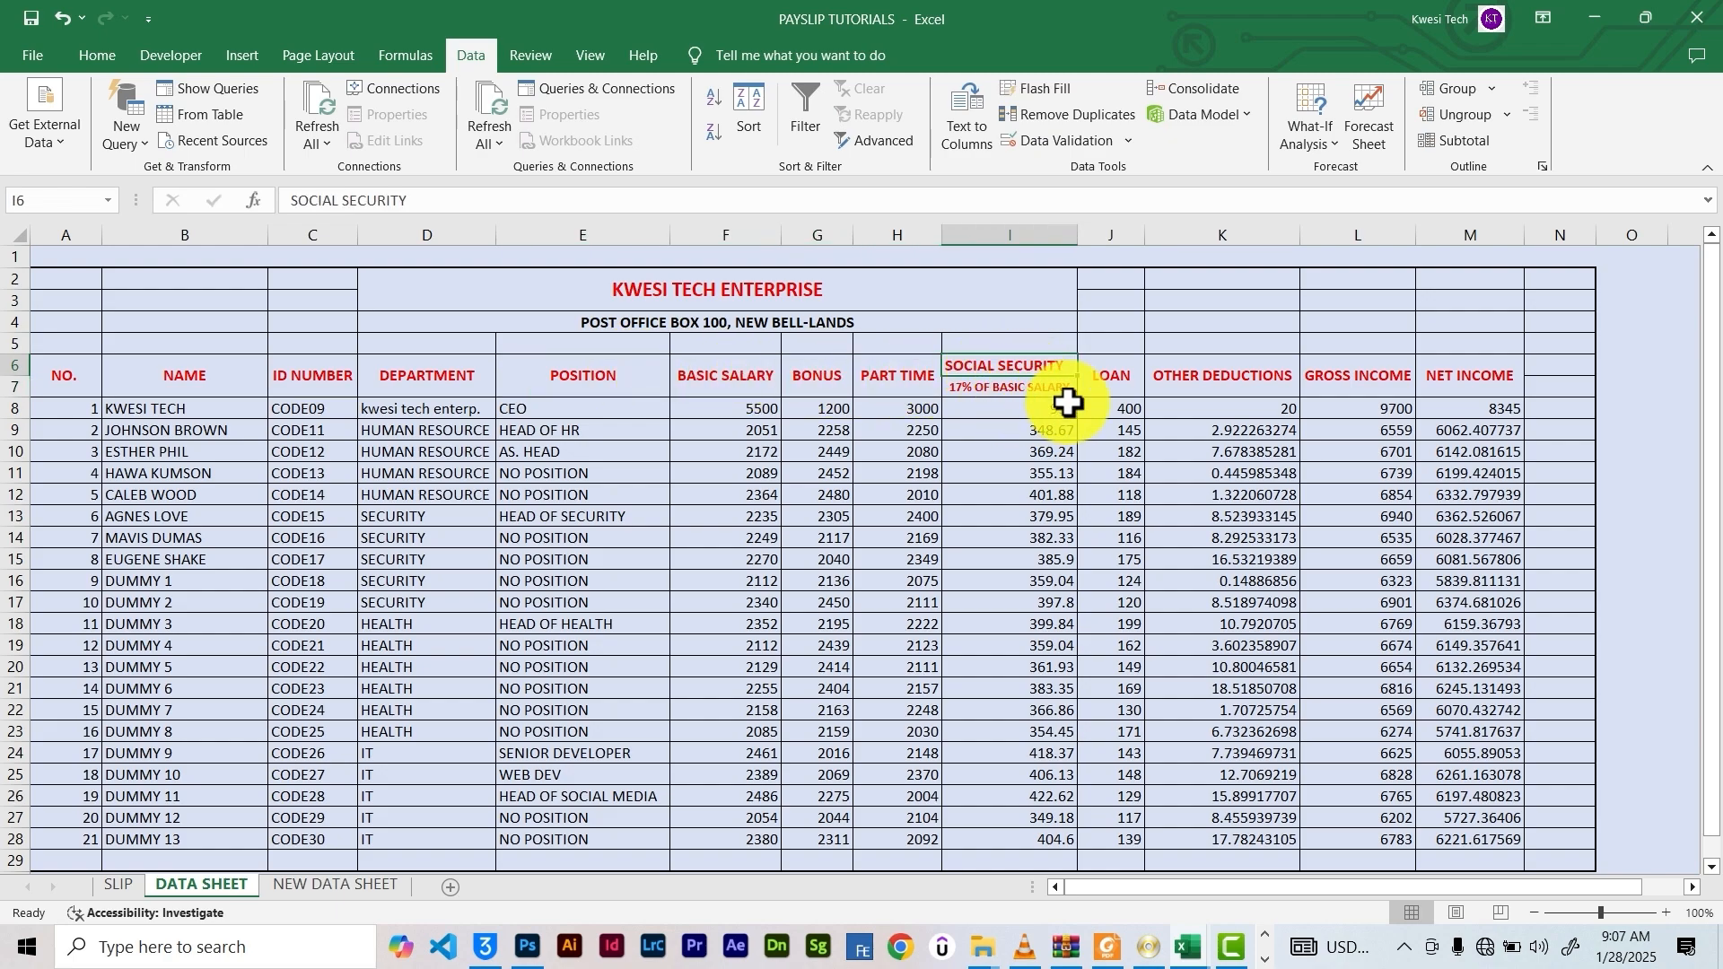
{"action": "left_click", "coordinate": [1113, 375]}
{"action": "left_click", "coordinate": [1247, 375]}
{"action": "left_click", "coordinate": [1364, 375]}
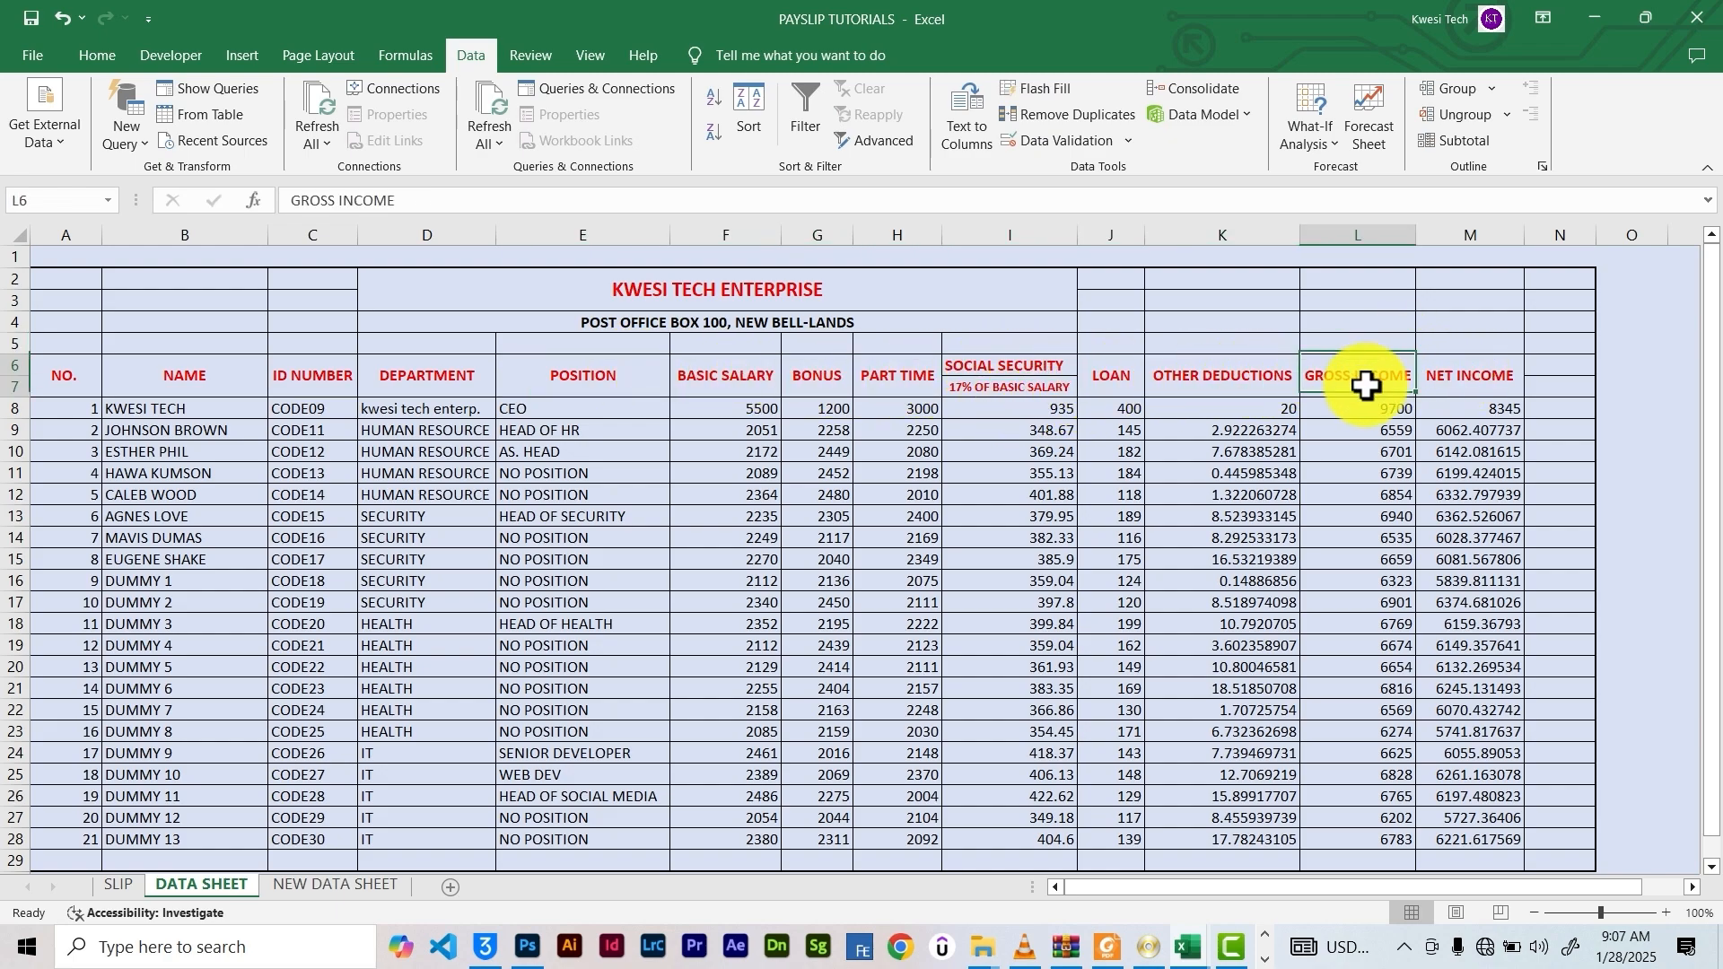
{"action": "left_click", "coordinate": [346, 887]}
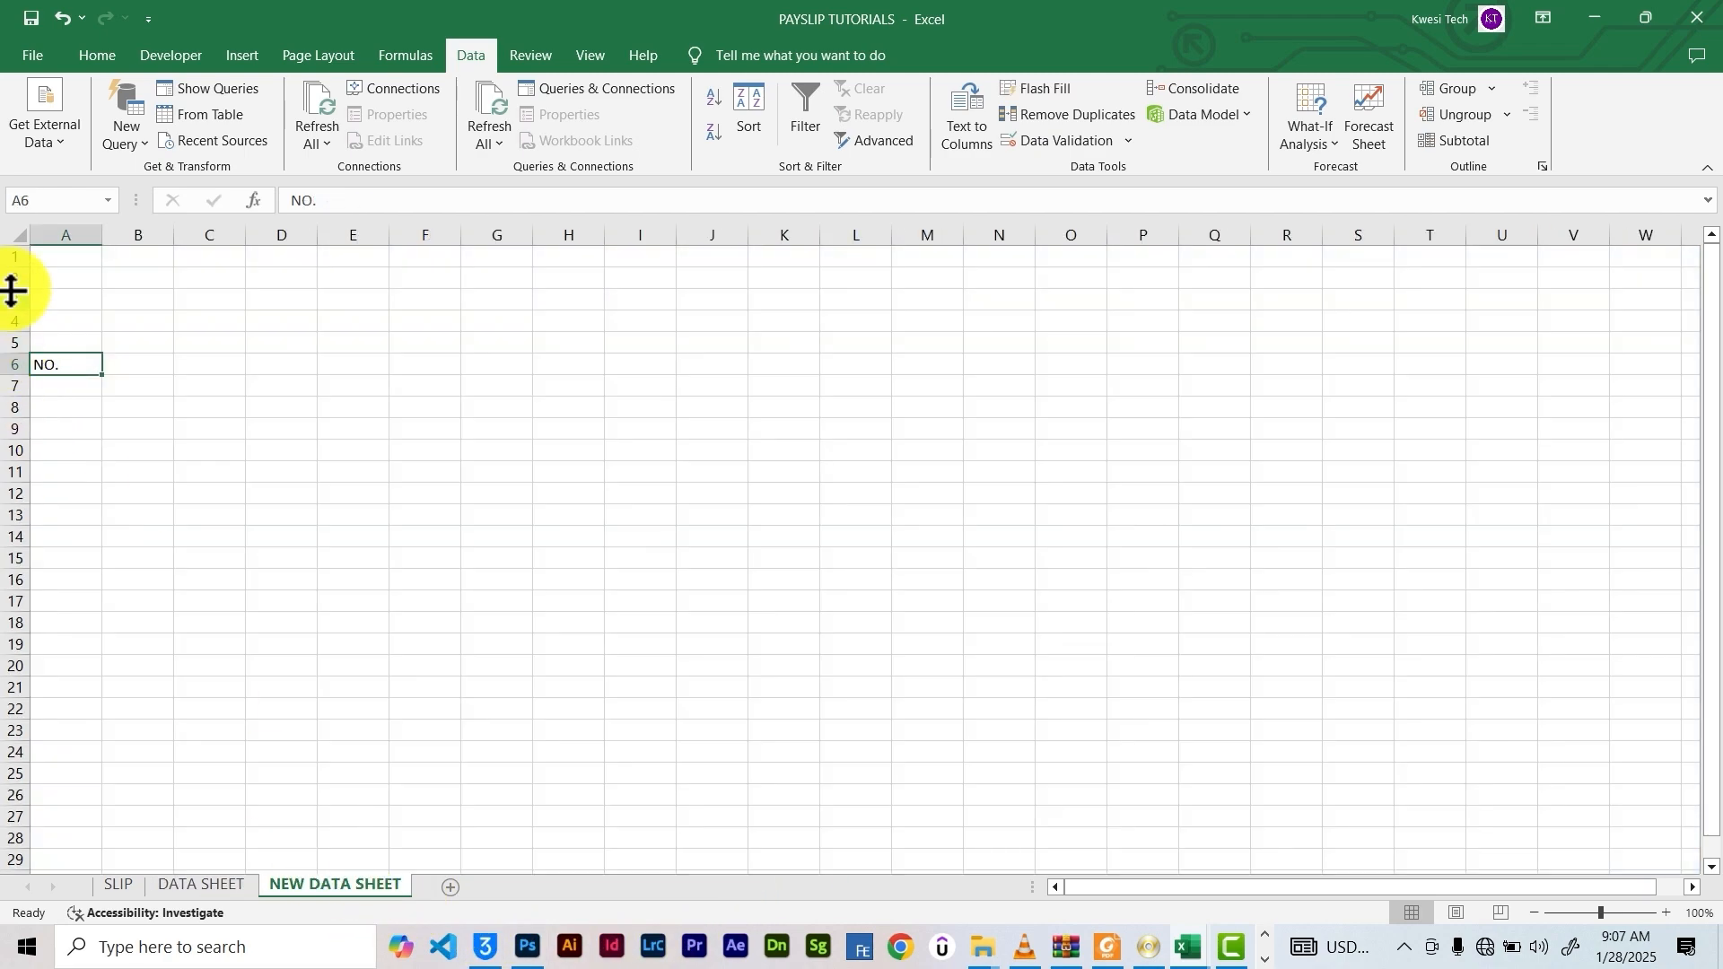
Enter headers NAME, DOB, GENDER, DEPARTMENT through SOCIAL SECURITY across row 6
{"action": "left_click", "coordinate": [136, 364]}
{"action": "type", "text": "NA"}
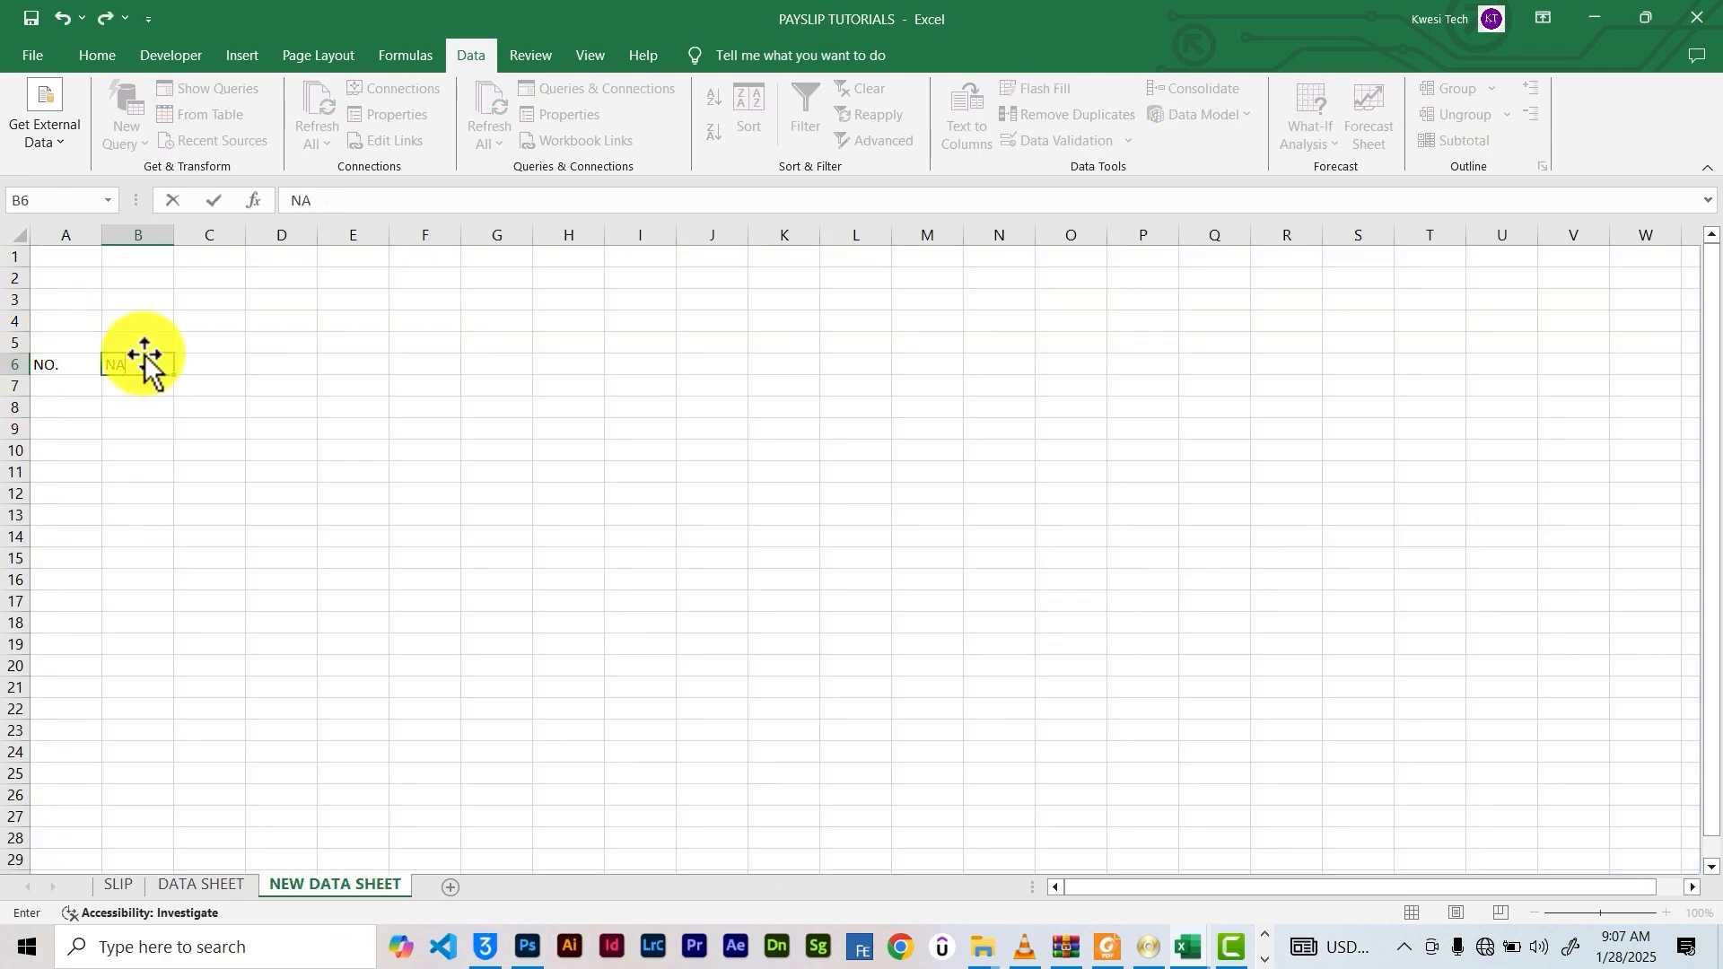
{"action": "type", "text": "ME"}
{"action": "key", "text": "Tab"}
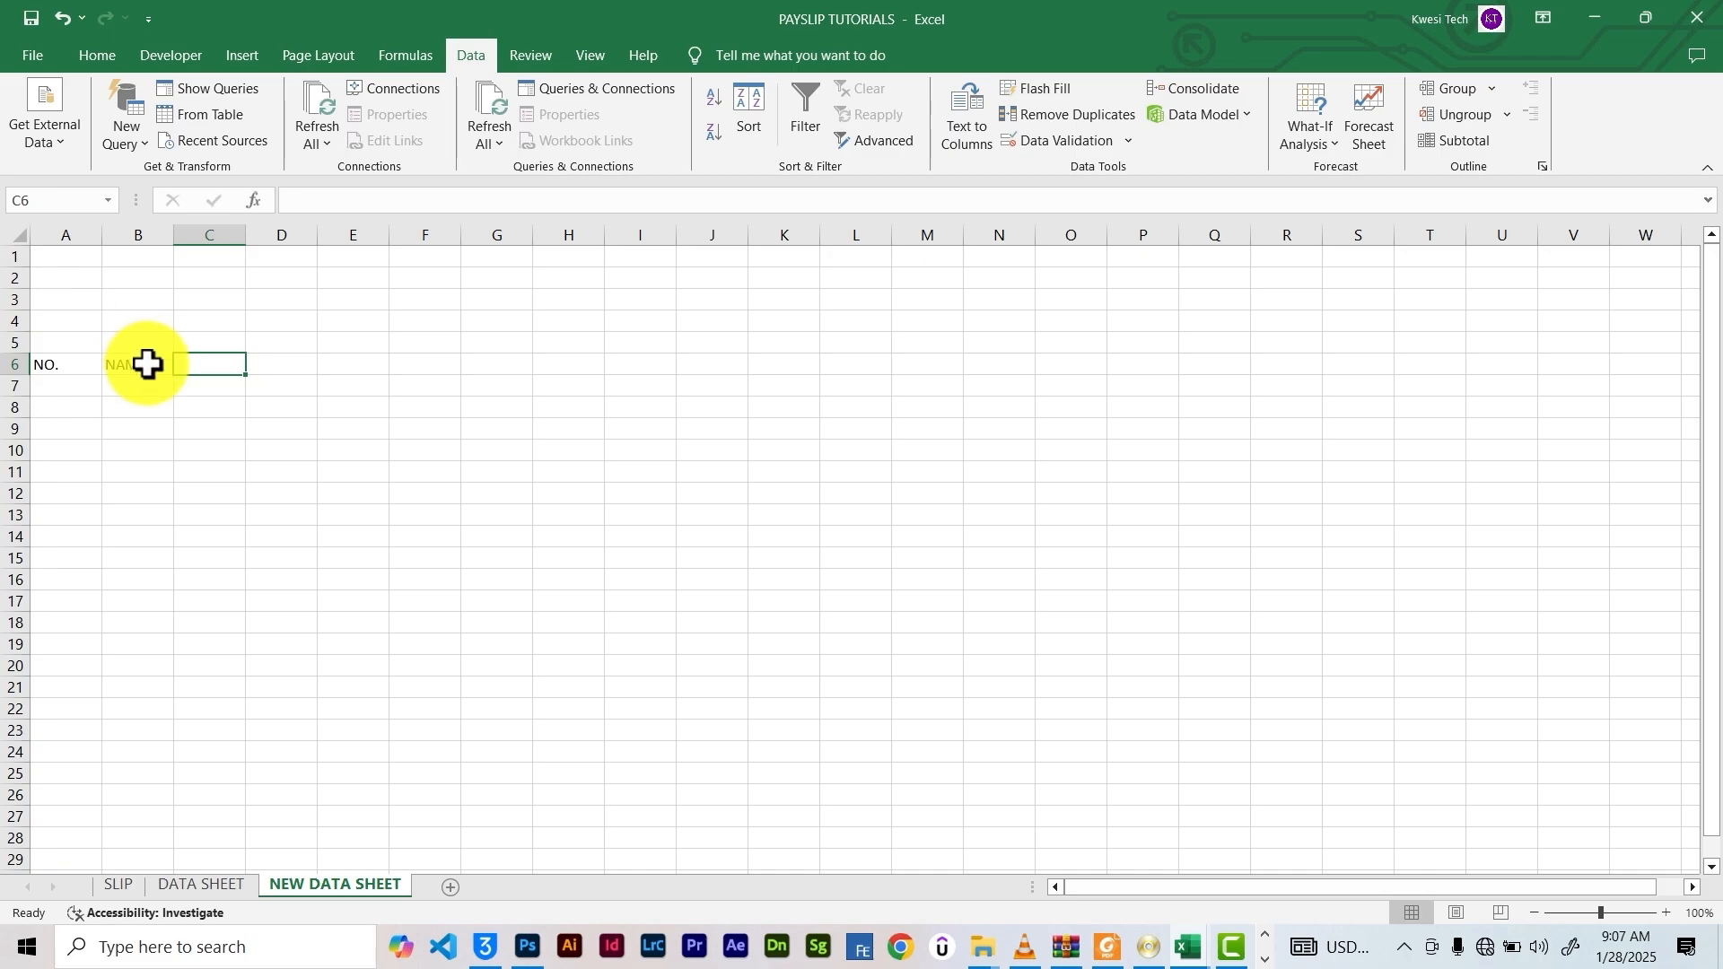
{"action": "type", "text": "DOB"}
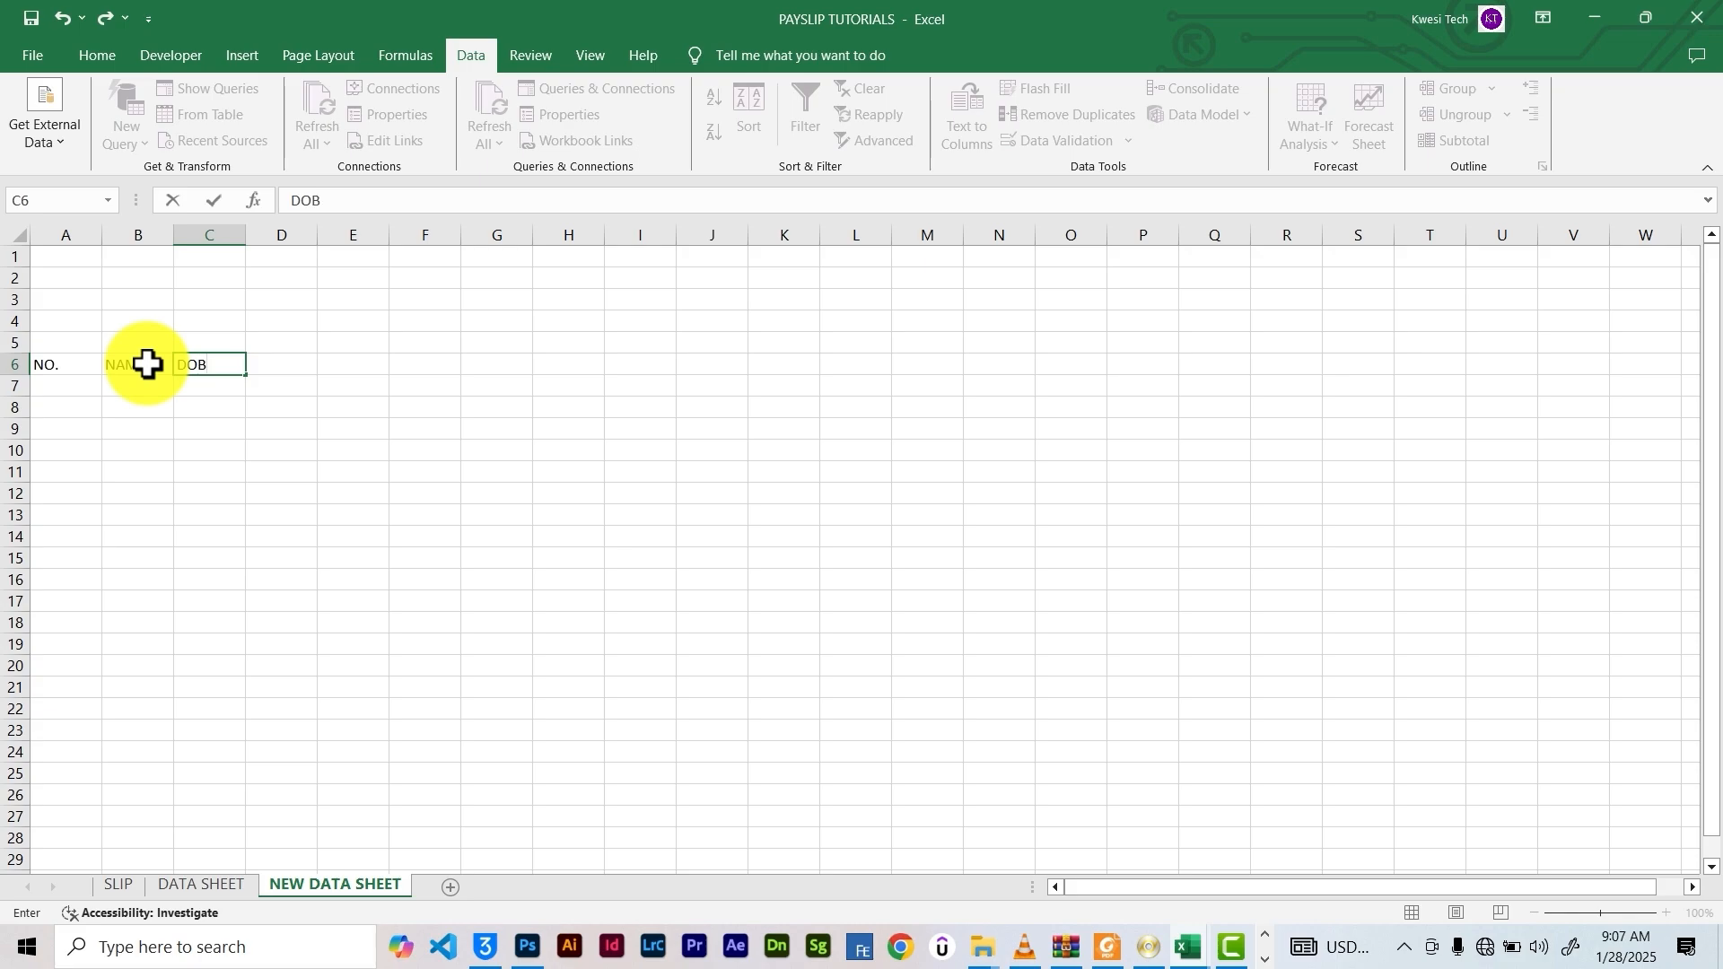
{"action": "key", "text": "Tab"}
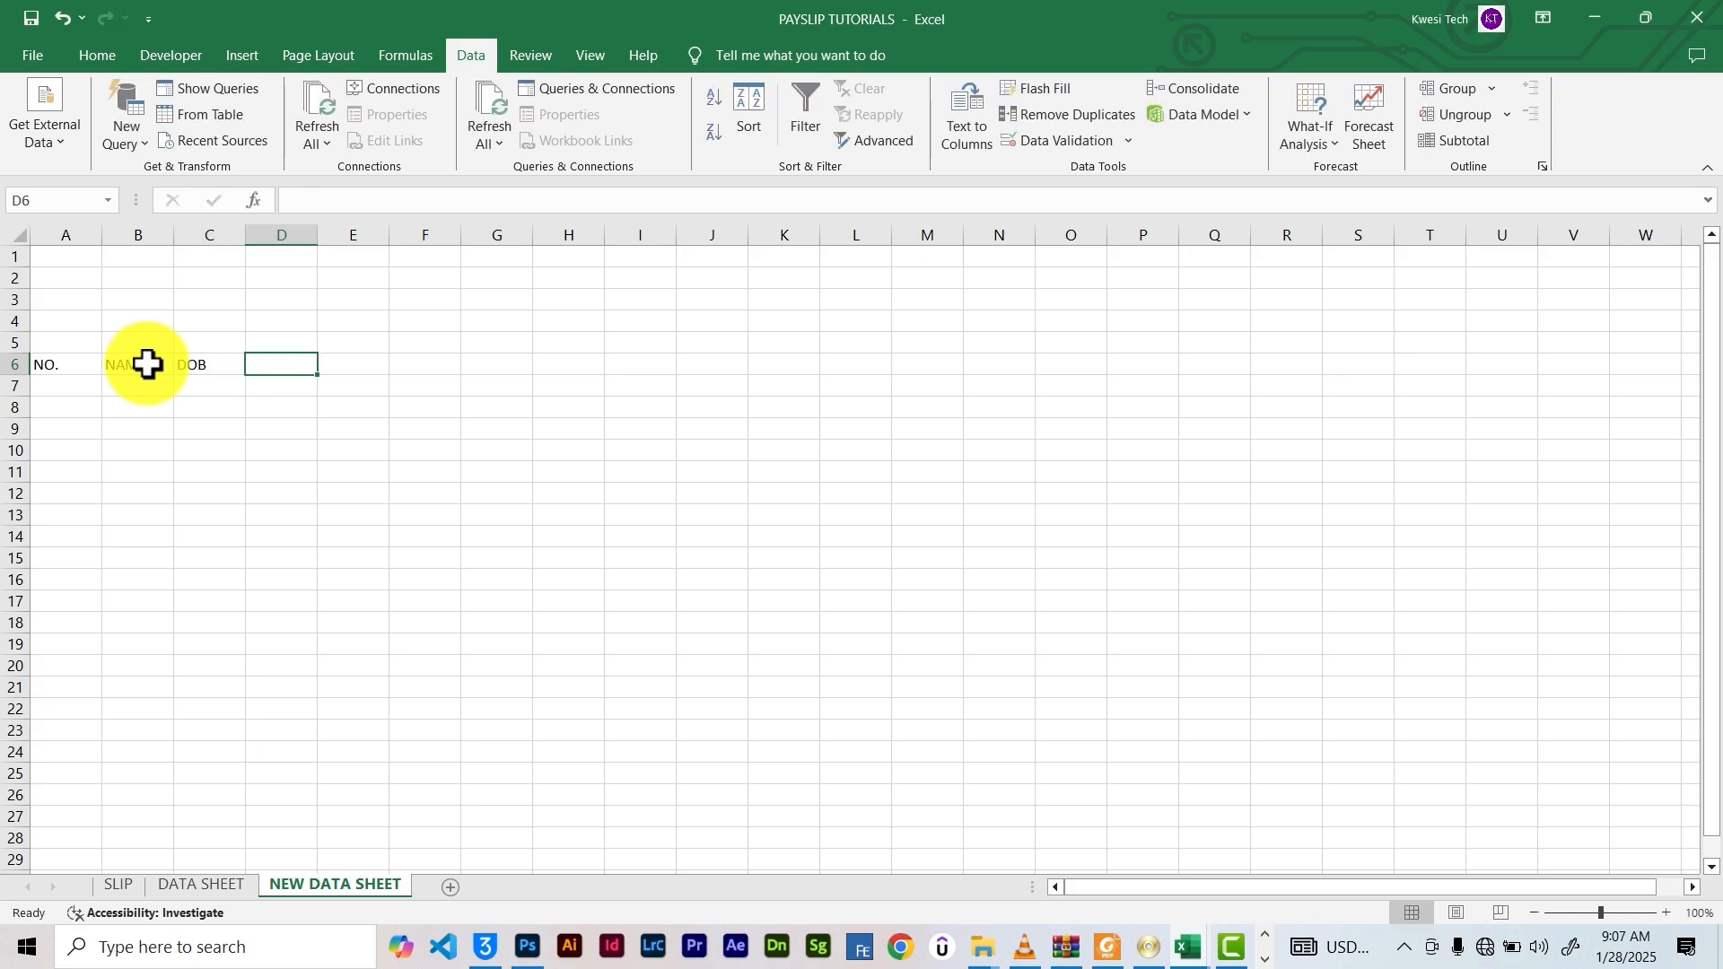
{"action": "type", "text": "GENDER"}
{"action": "key", "text": "Tab"}
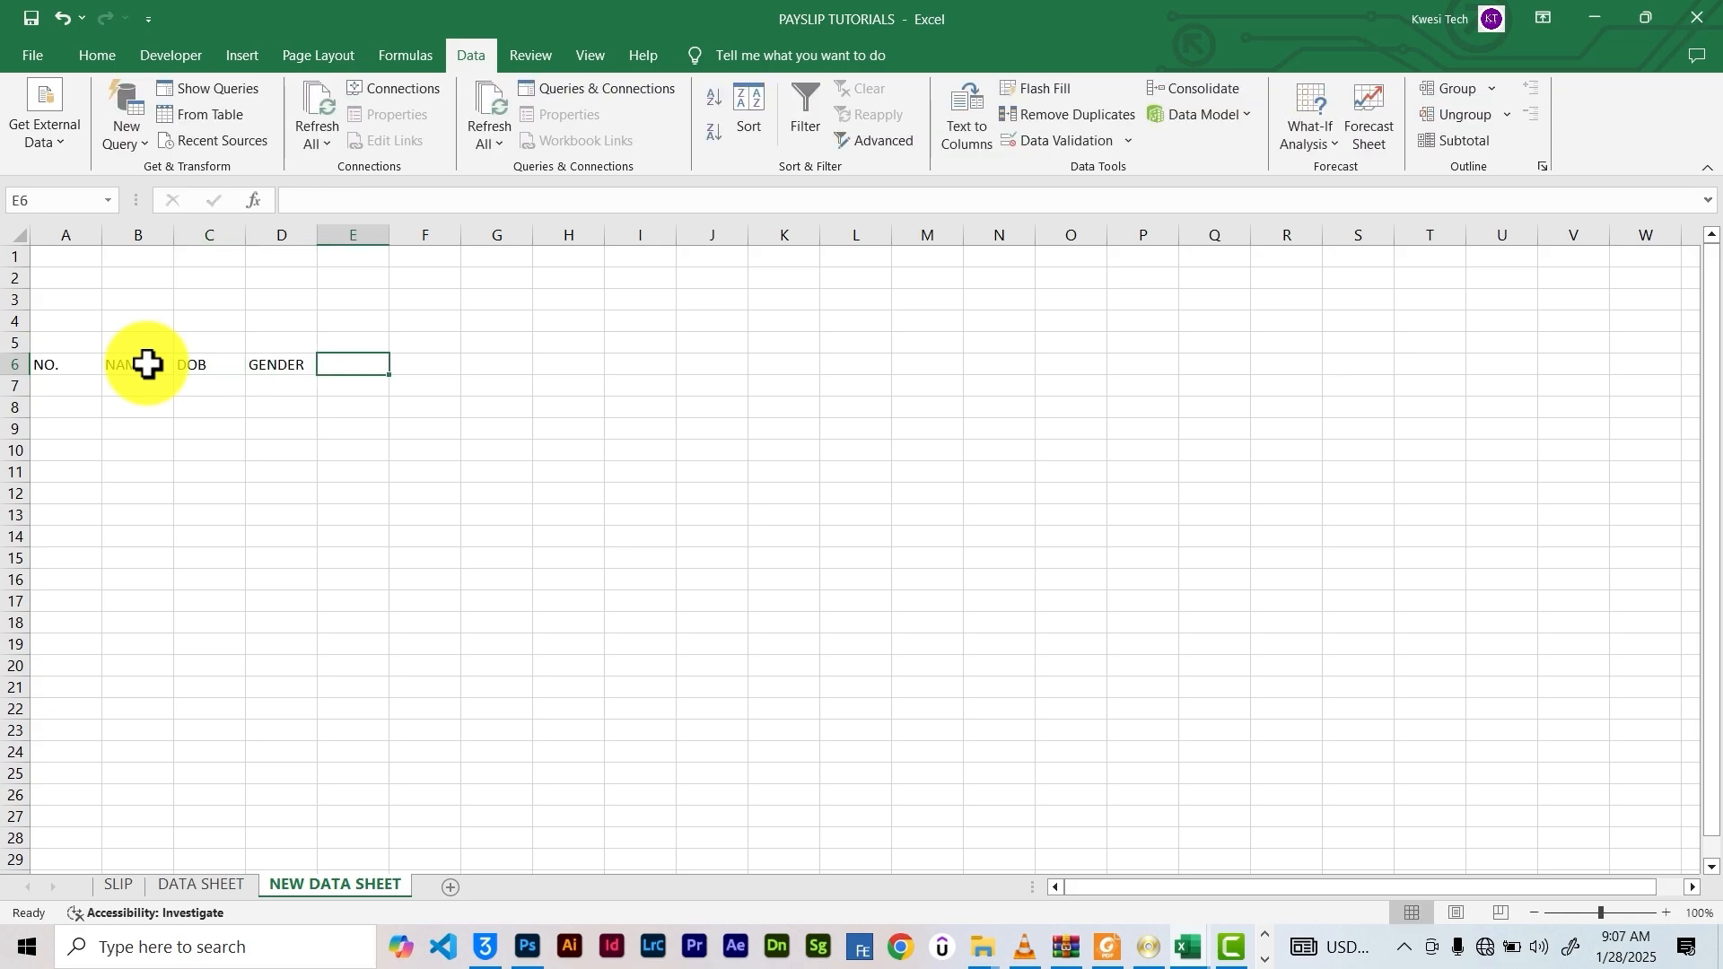
{"action": "type", "text": "DEPARTMENT"}
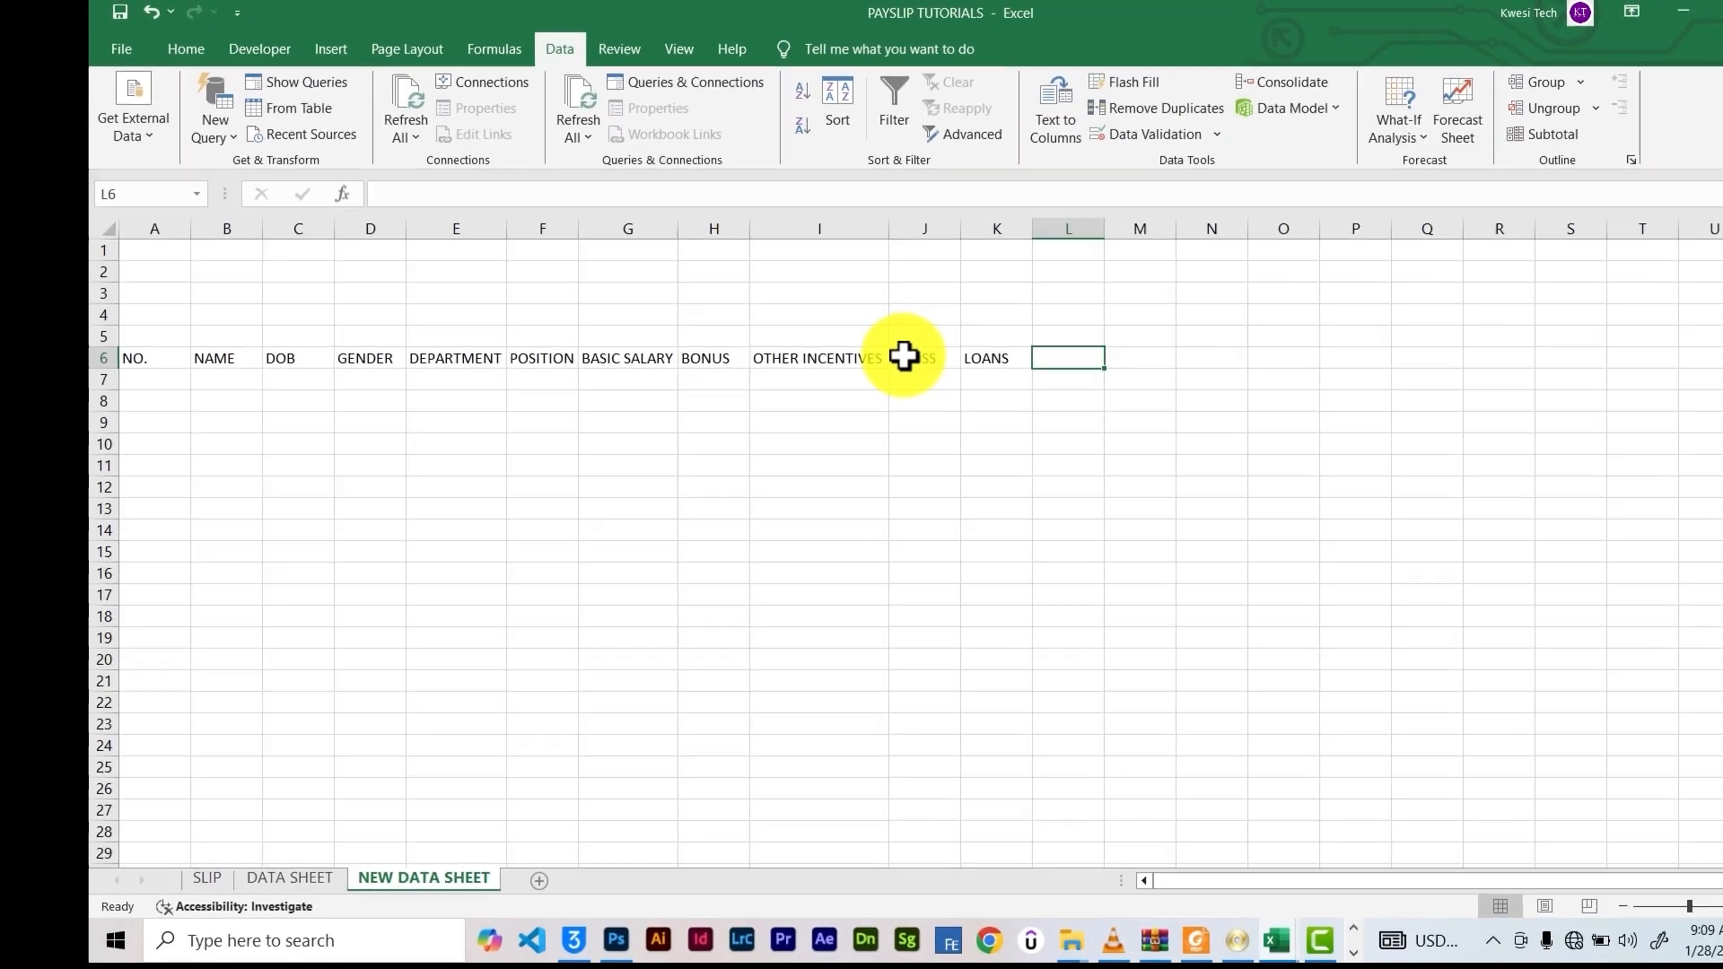
{"action": "type", "text": "SOCIAL SECURITY"}
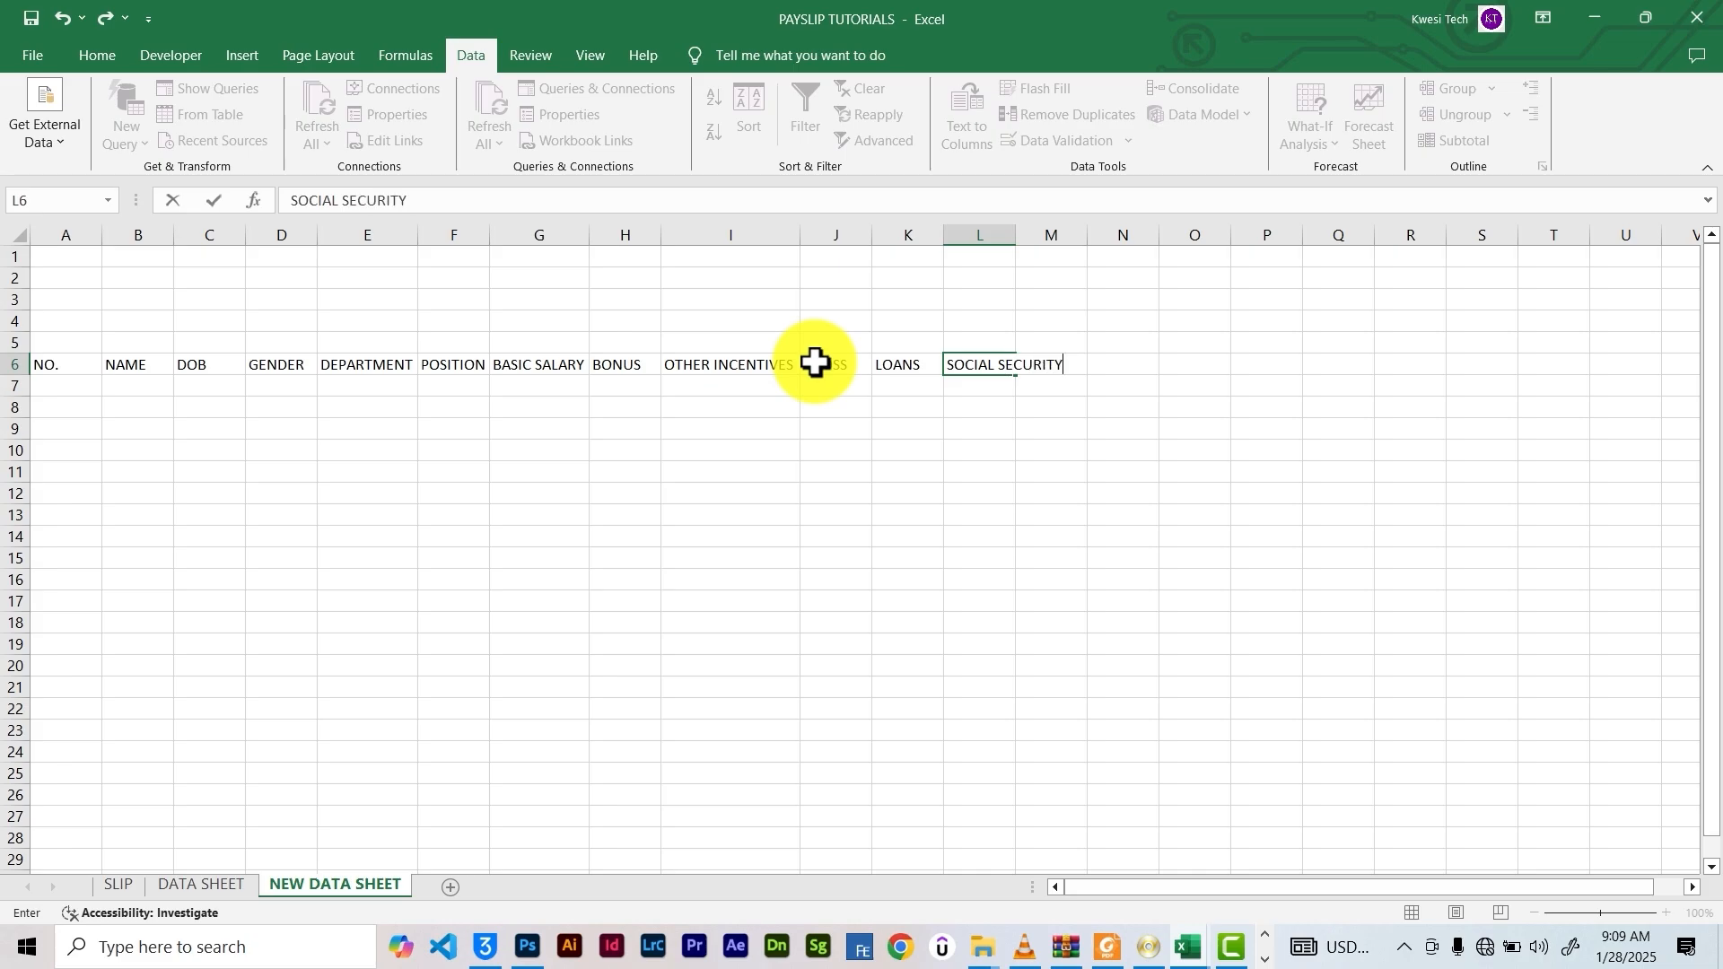
{"action": "key", "text": "Tab"}
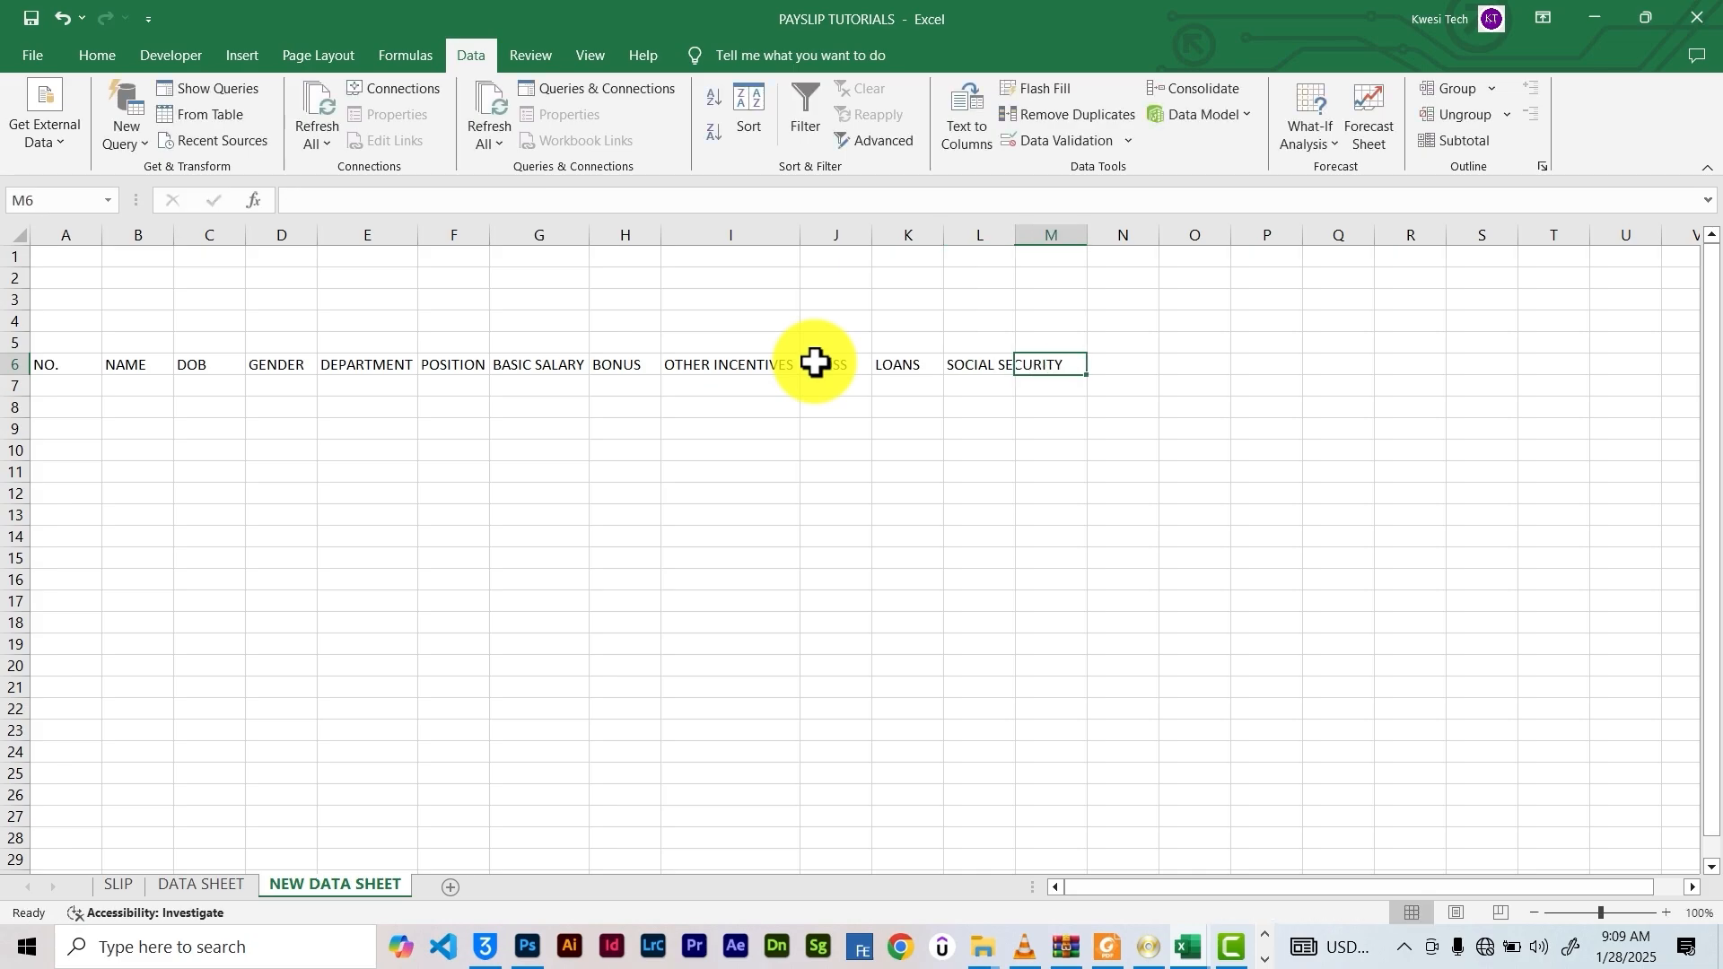
Autofit column L, add the OTHER DEDUCTIONS header, autofit column M, and select the headers
{"action": "double_click", "coordinate": [1015, 235]}
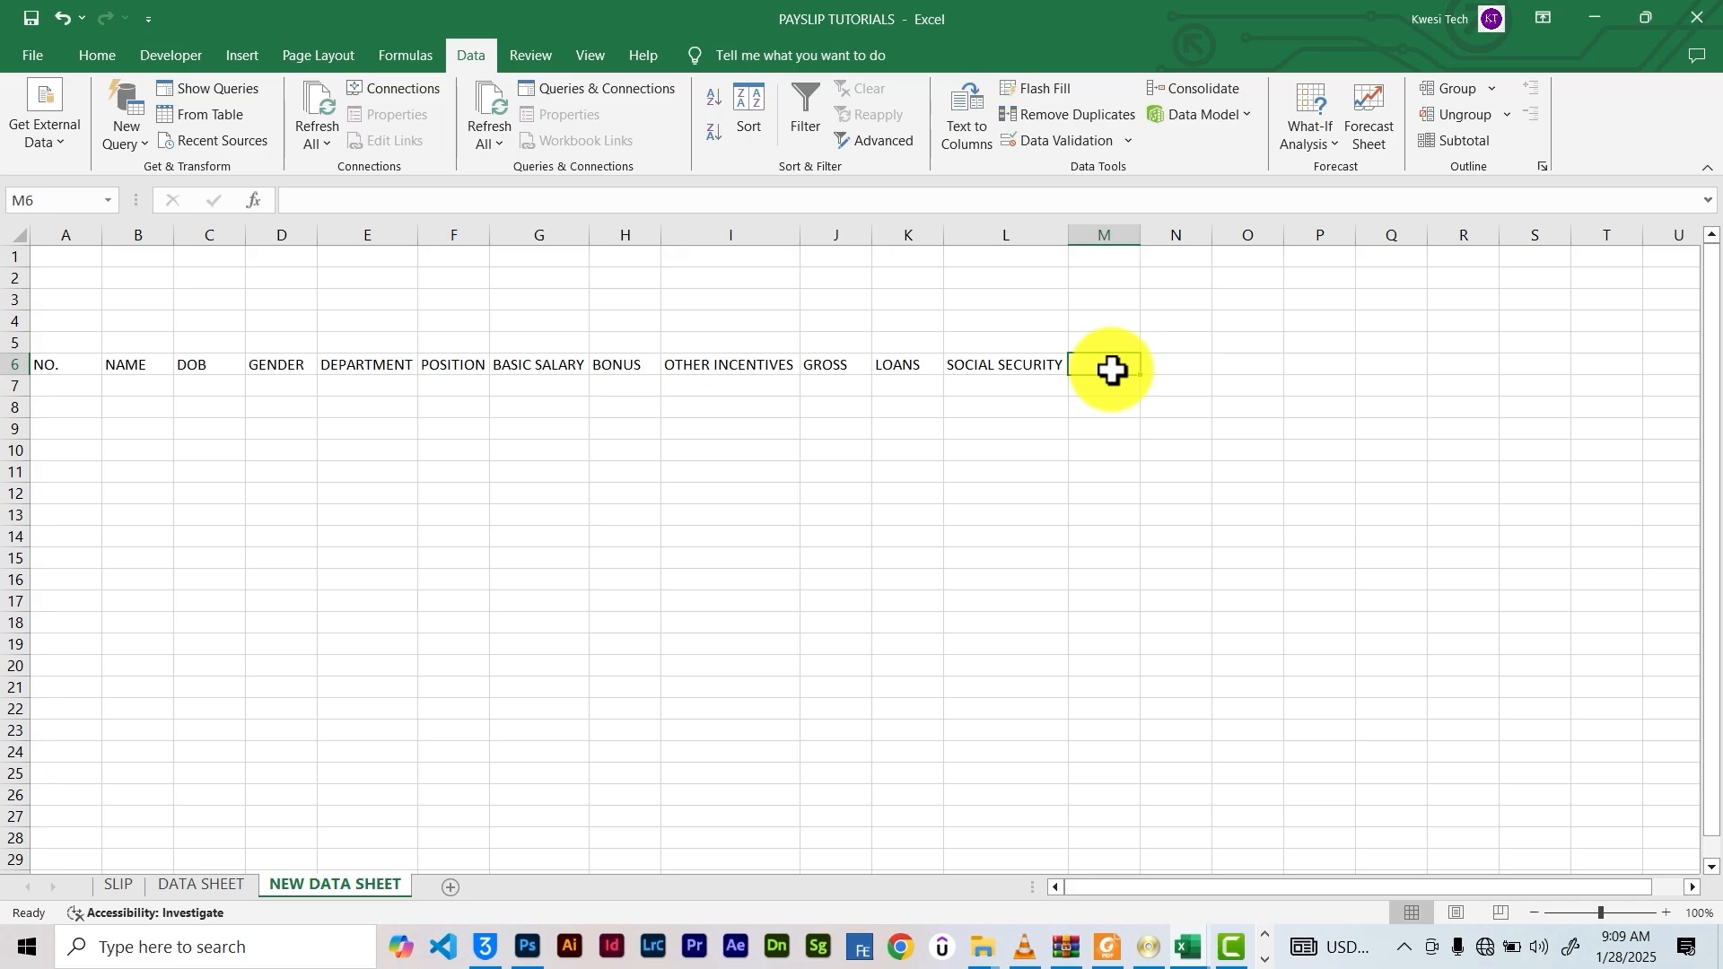
{"action": "type", "text": "OTHER DEDUCTIONS"}
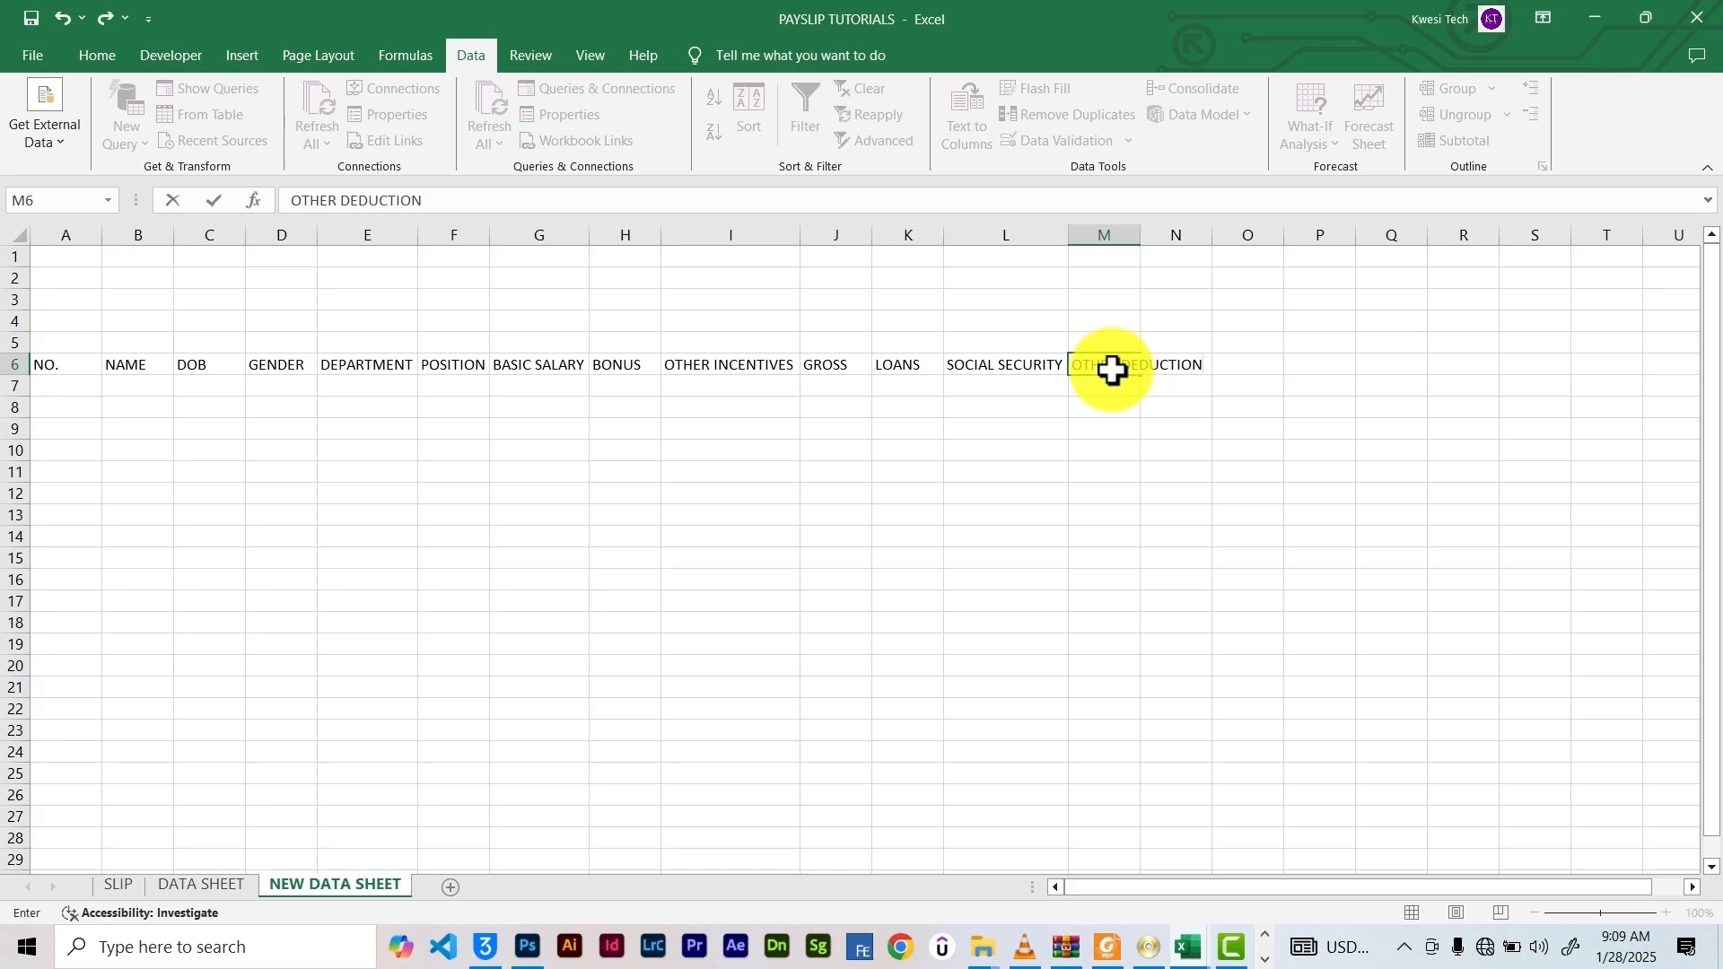
{"action": "double_click", "coordinate": [1139, 234]}
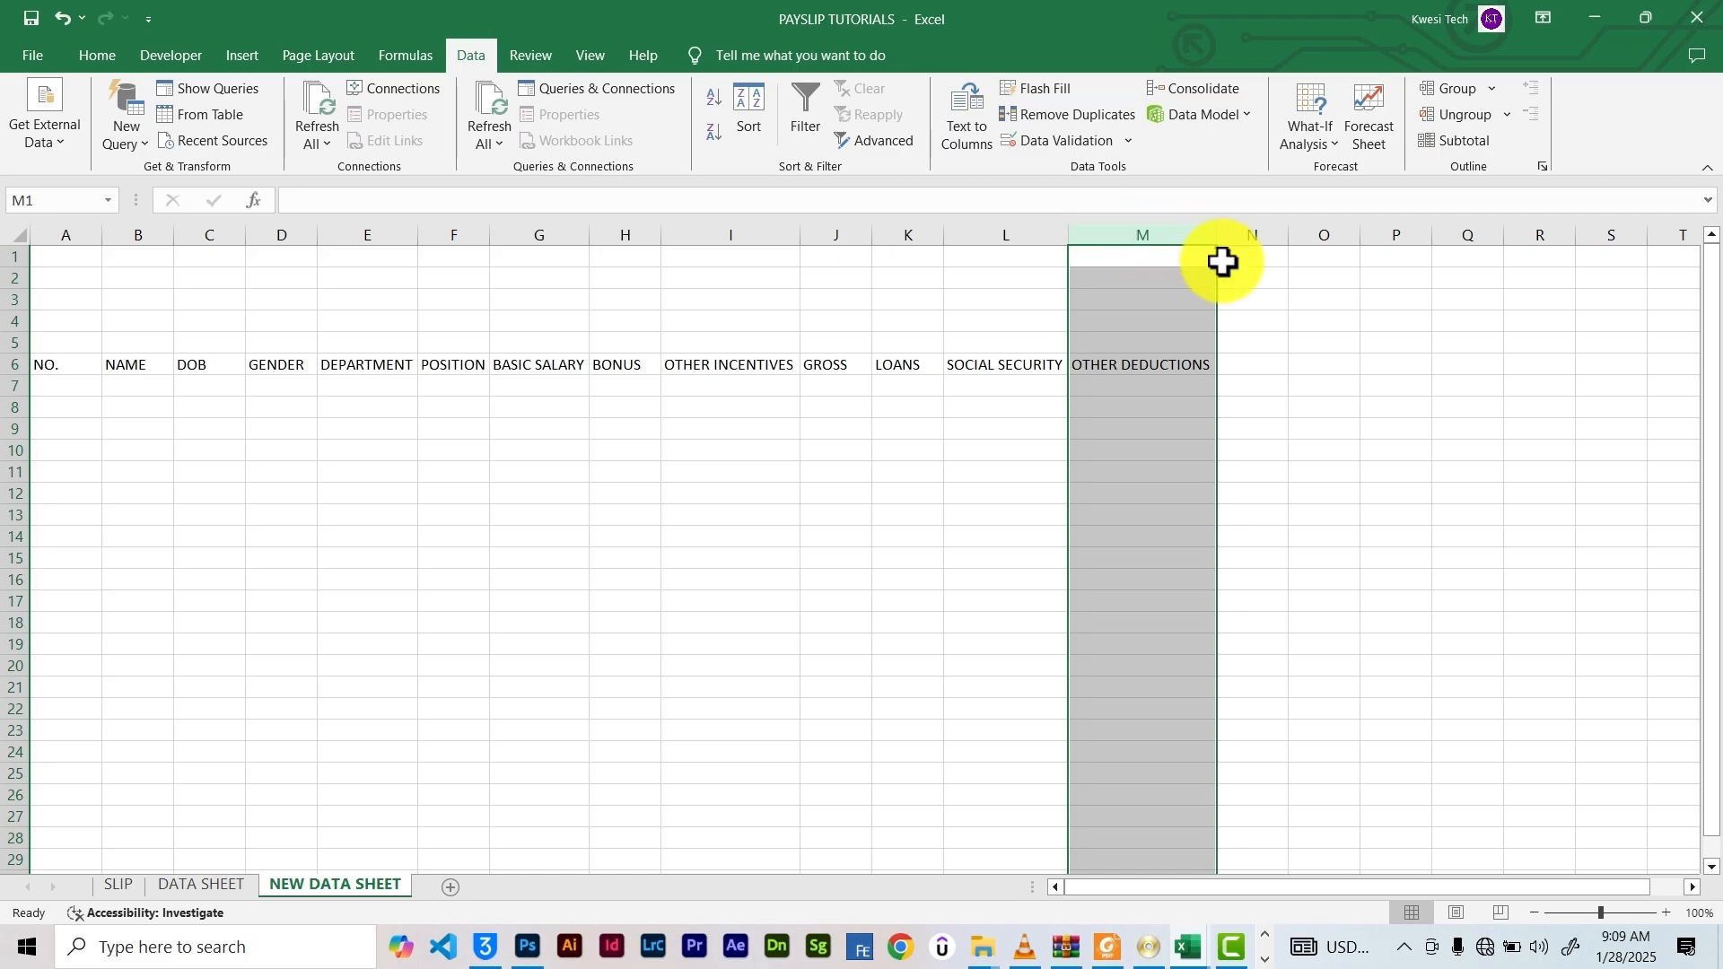
{"action": "left_click_drag", "start_coordinate": [206, 373], "coordinate": [1496, 375]}
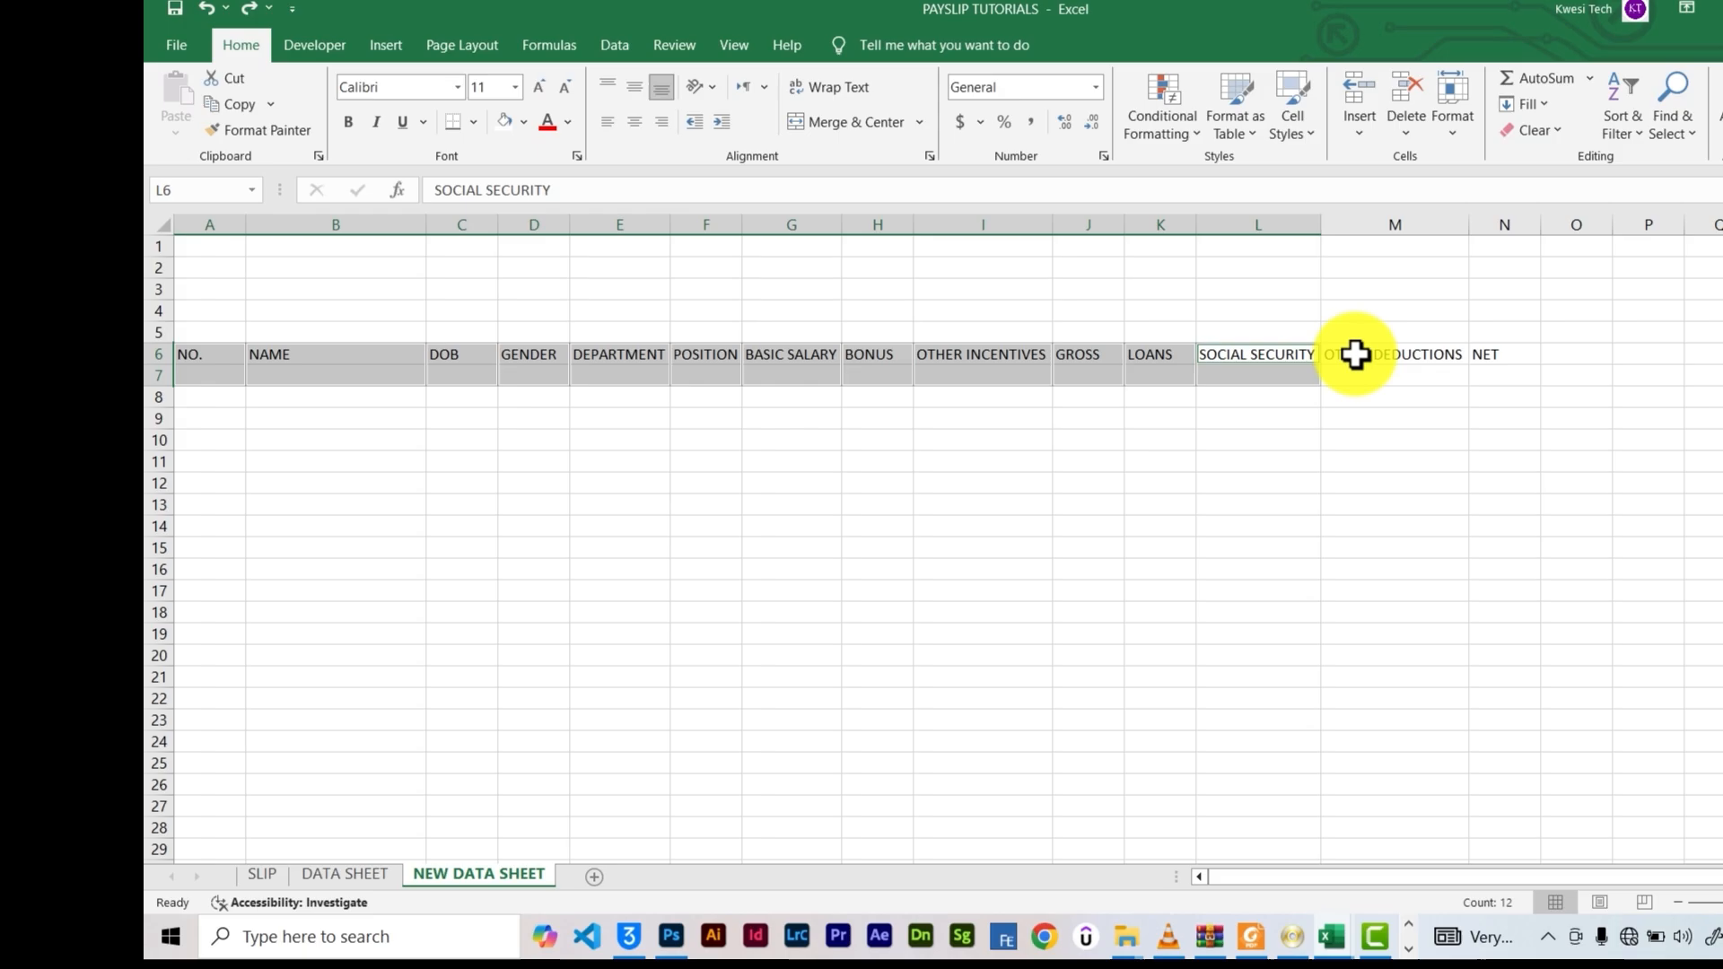
Merge the headers across rows 6–7, centre them, and make them bold red at size 11
{"action": "left_click", "coordinate": [844, 122]}
{"action": "left_click", "coordinate": [634, 86]}
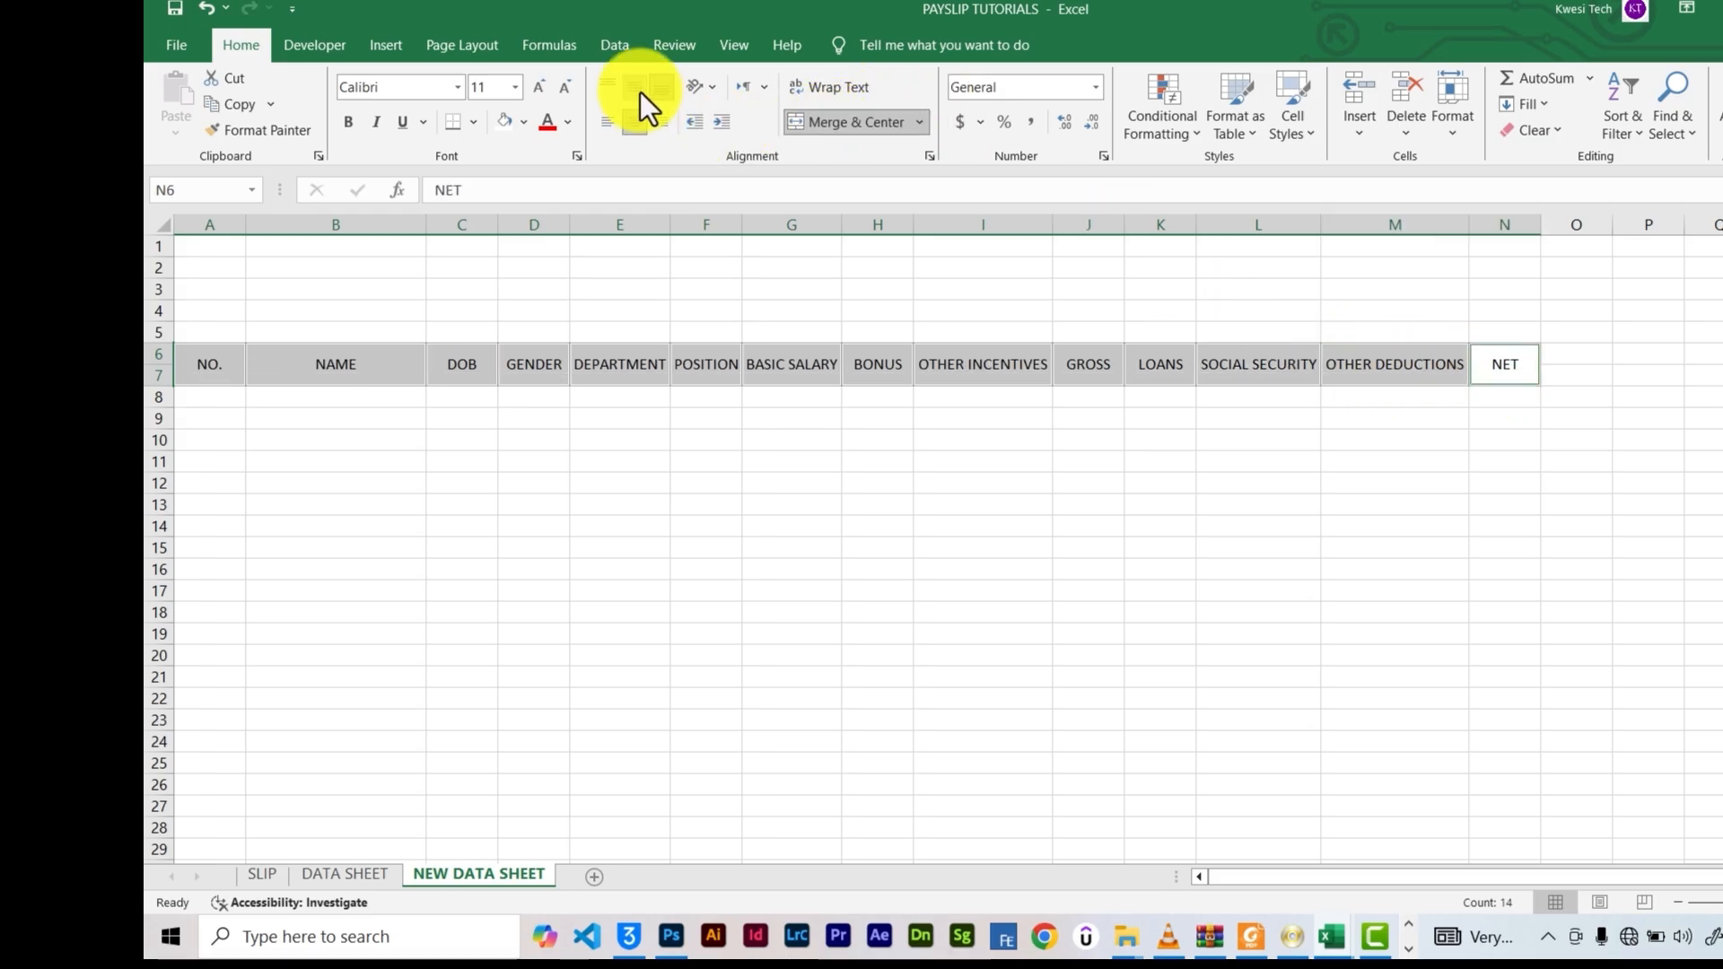
{"action": "left_click", "coordinate": [547, 123]}
{"action": "key", "text": "ctrl+b"}
{"action": "left_click", "coordinate": [536, 88]}
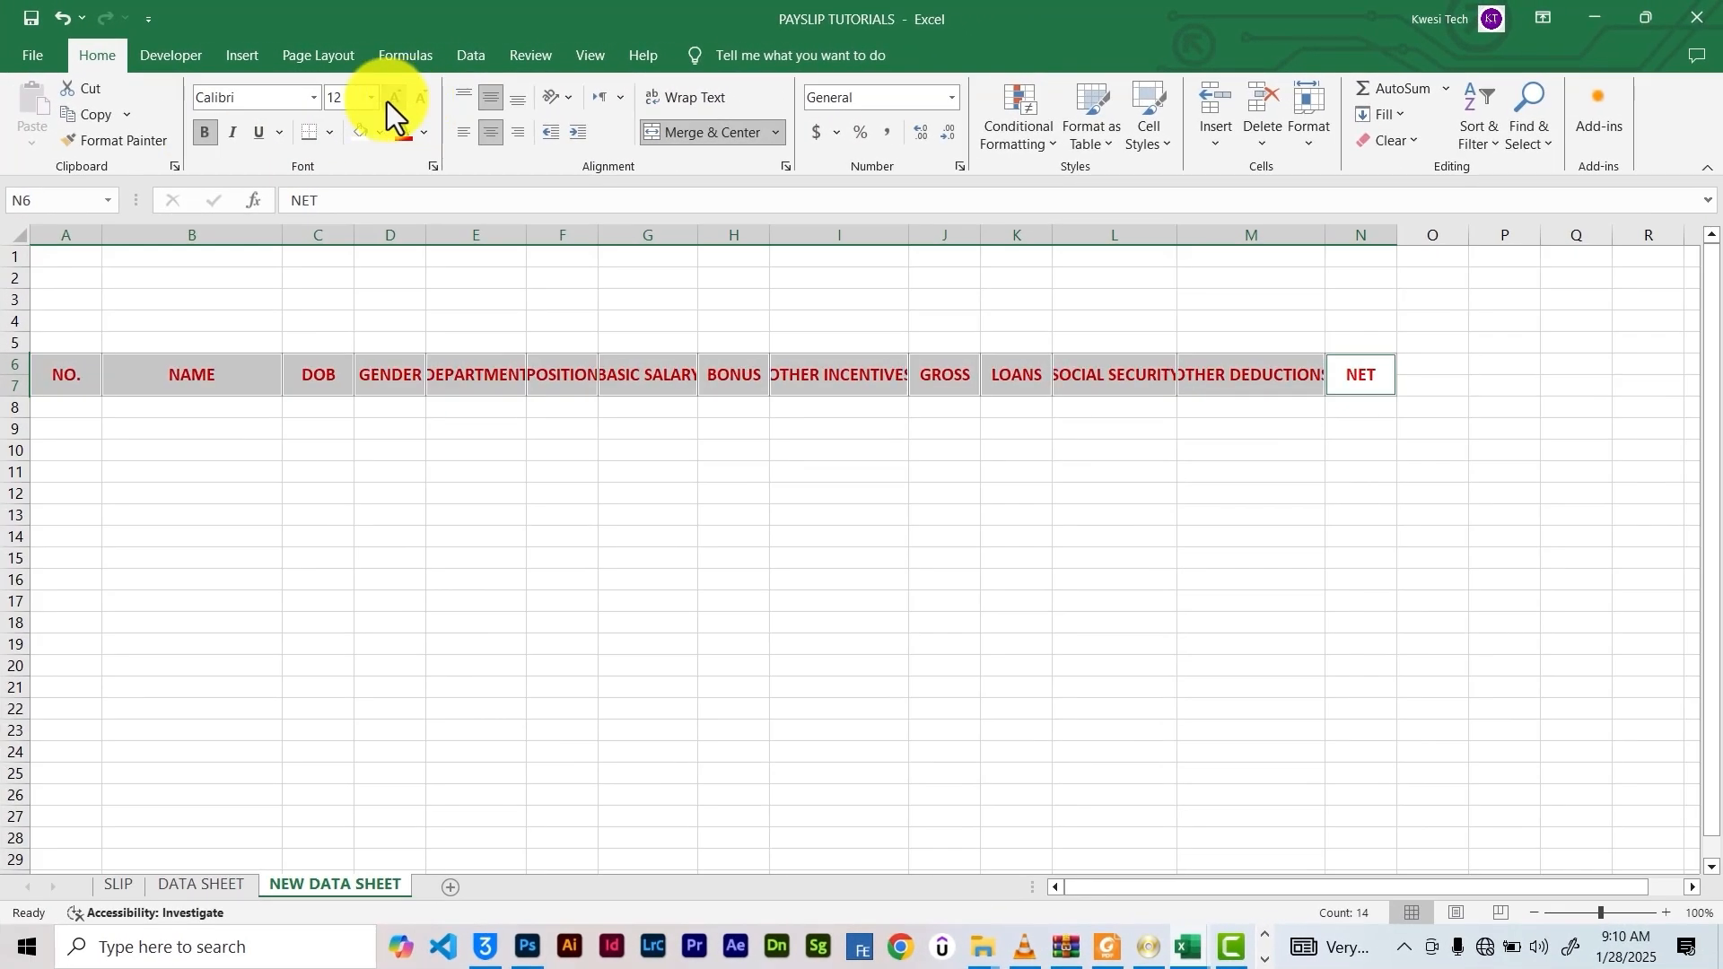
{"action": "left_click", "coordinate": [415, 102]}
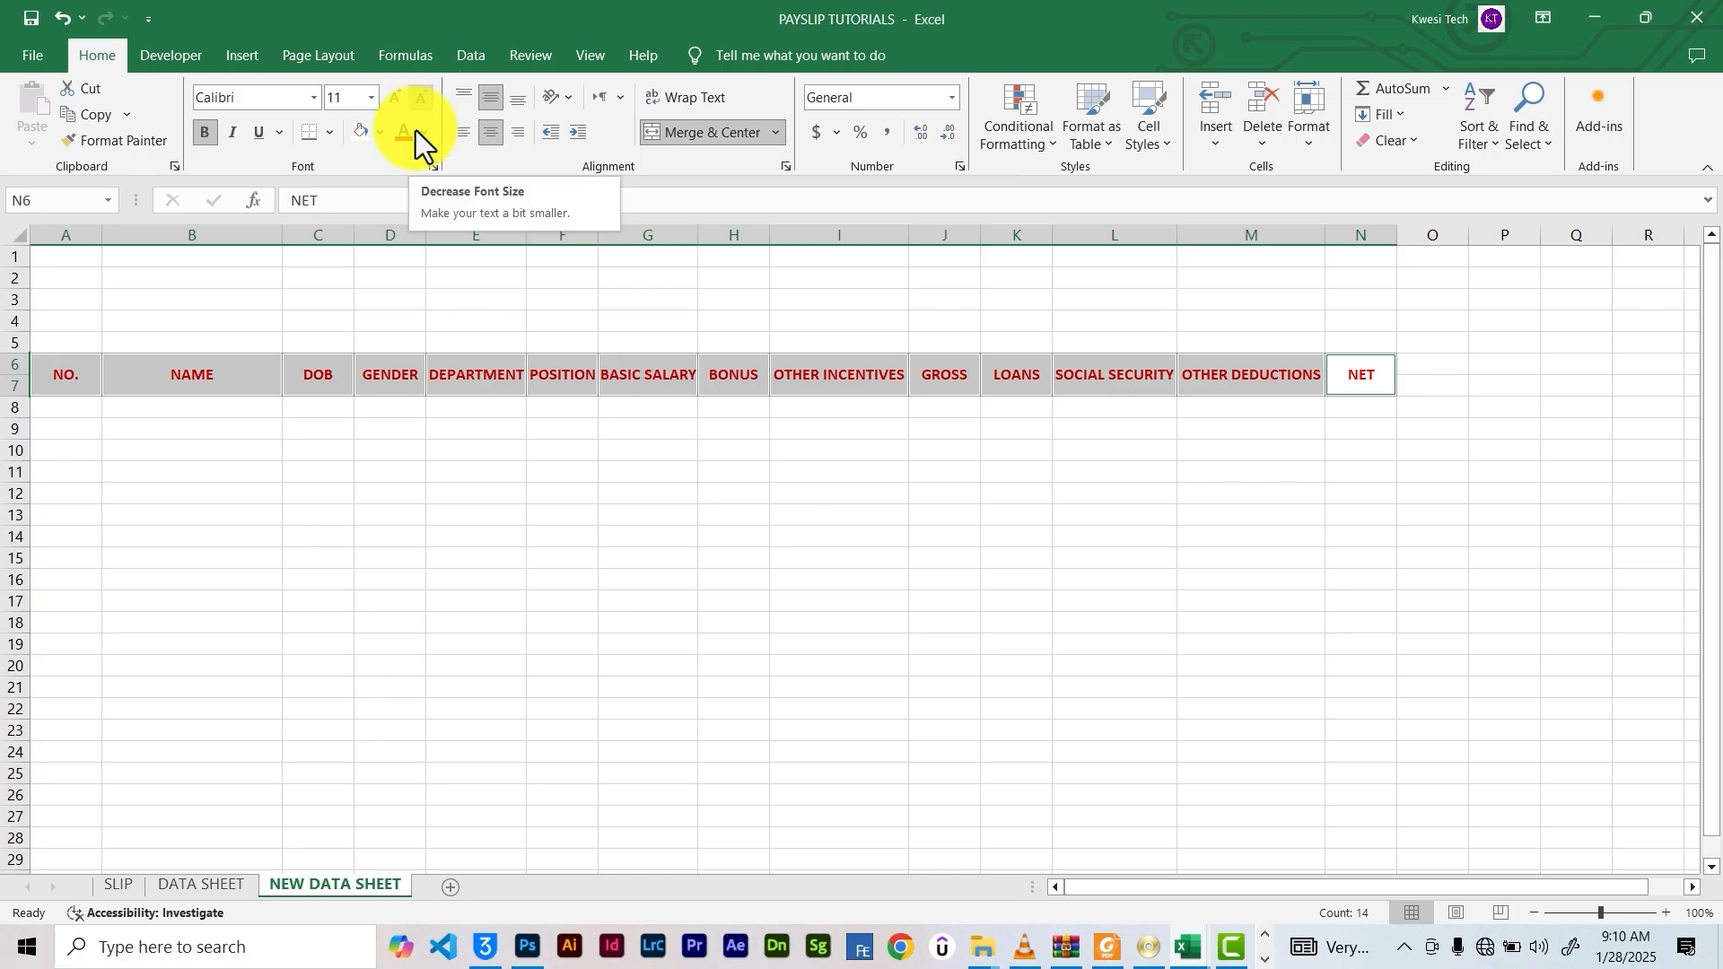
Unmerge SOCIAL SECURITY and type 15% OF BASIC SALARY in L7 beneath it
{"action": "left_click", "coordinate": [1055, 382]}
{"action": "left_click", "coordinate": [652, 130]}
{"action": "left_click", "coordinate": [1085, 403]}
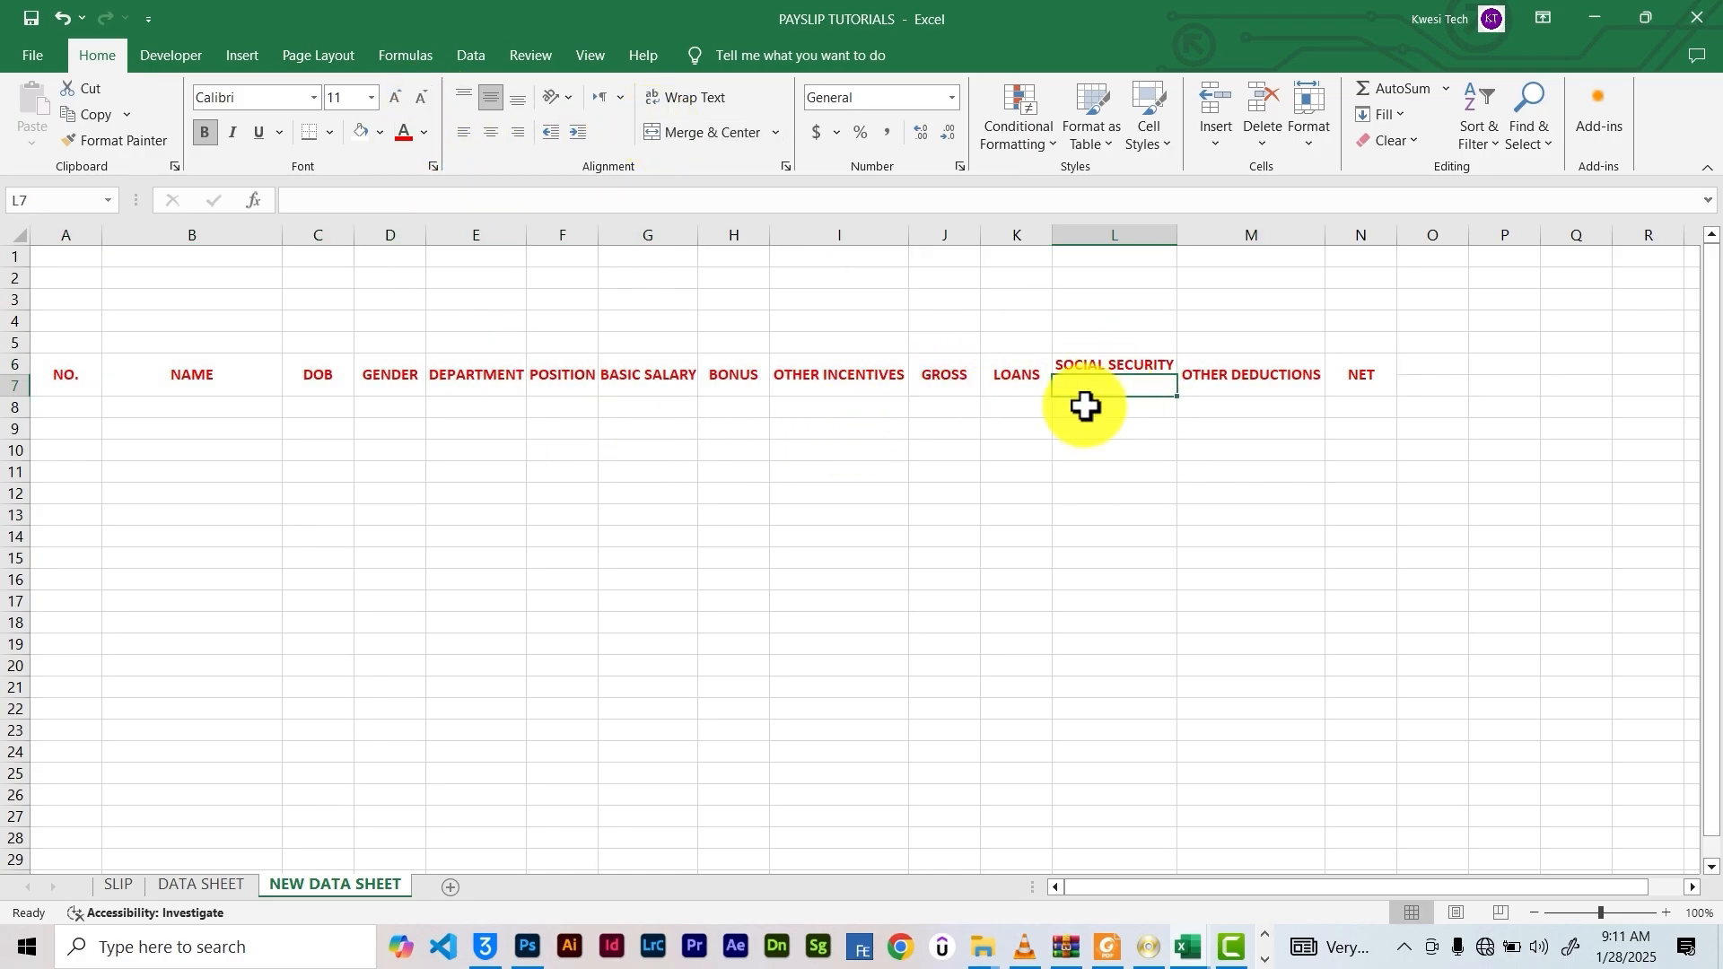
{"action": "type", "text": "15"}
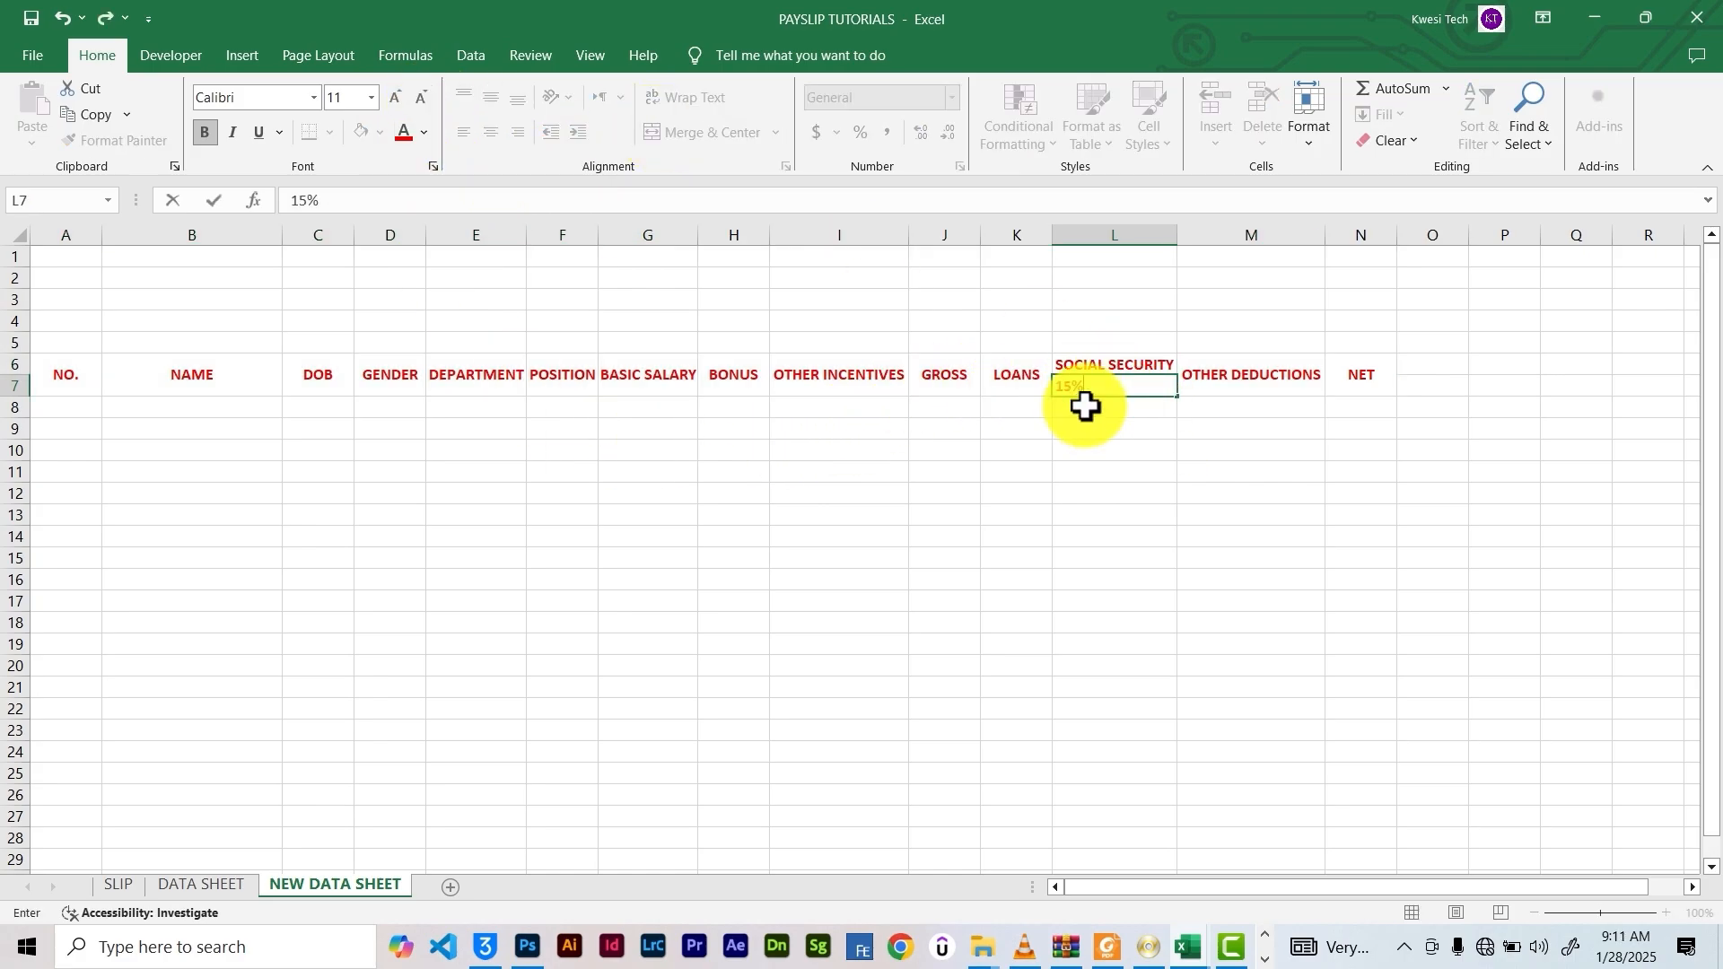
{"action": "type", "text": "% OF BASIC SA"}
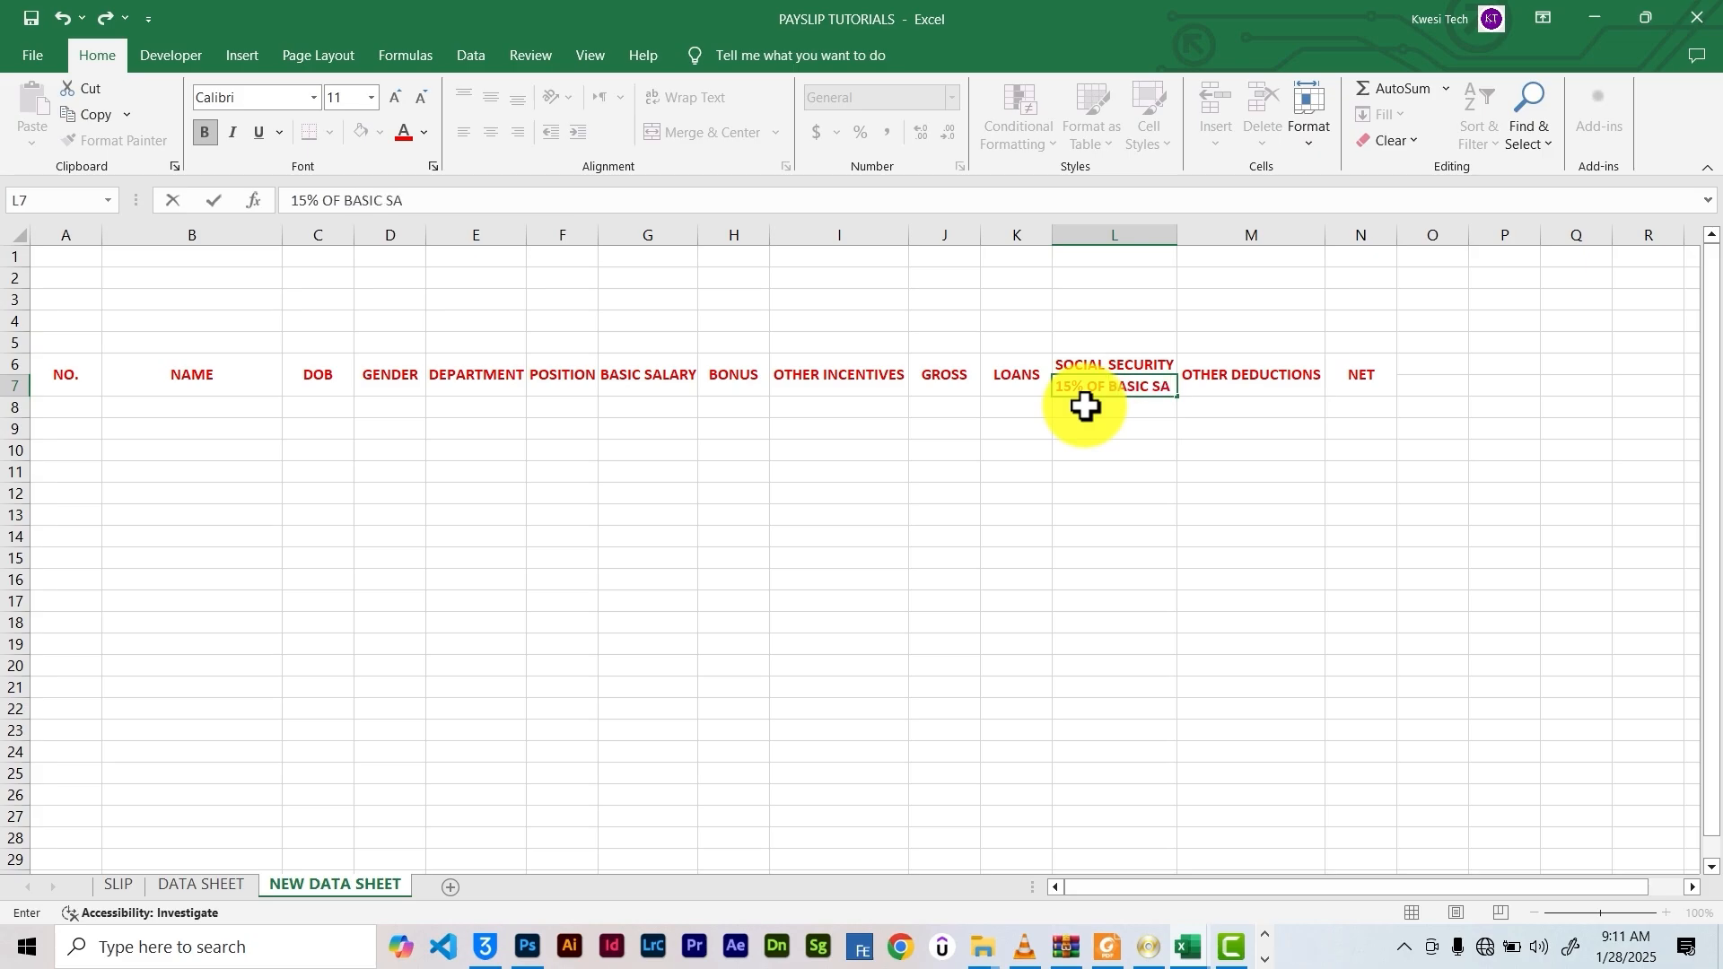
{"action": "type", "text": "LARY"}
Autofit column L, then insert a blank column before SOCIAL SECURITY
{"action": "double_click", "coordinate": [1176, 235]}
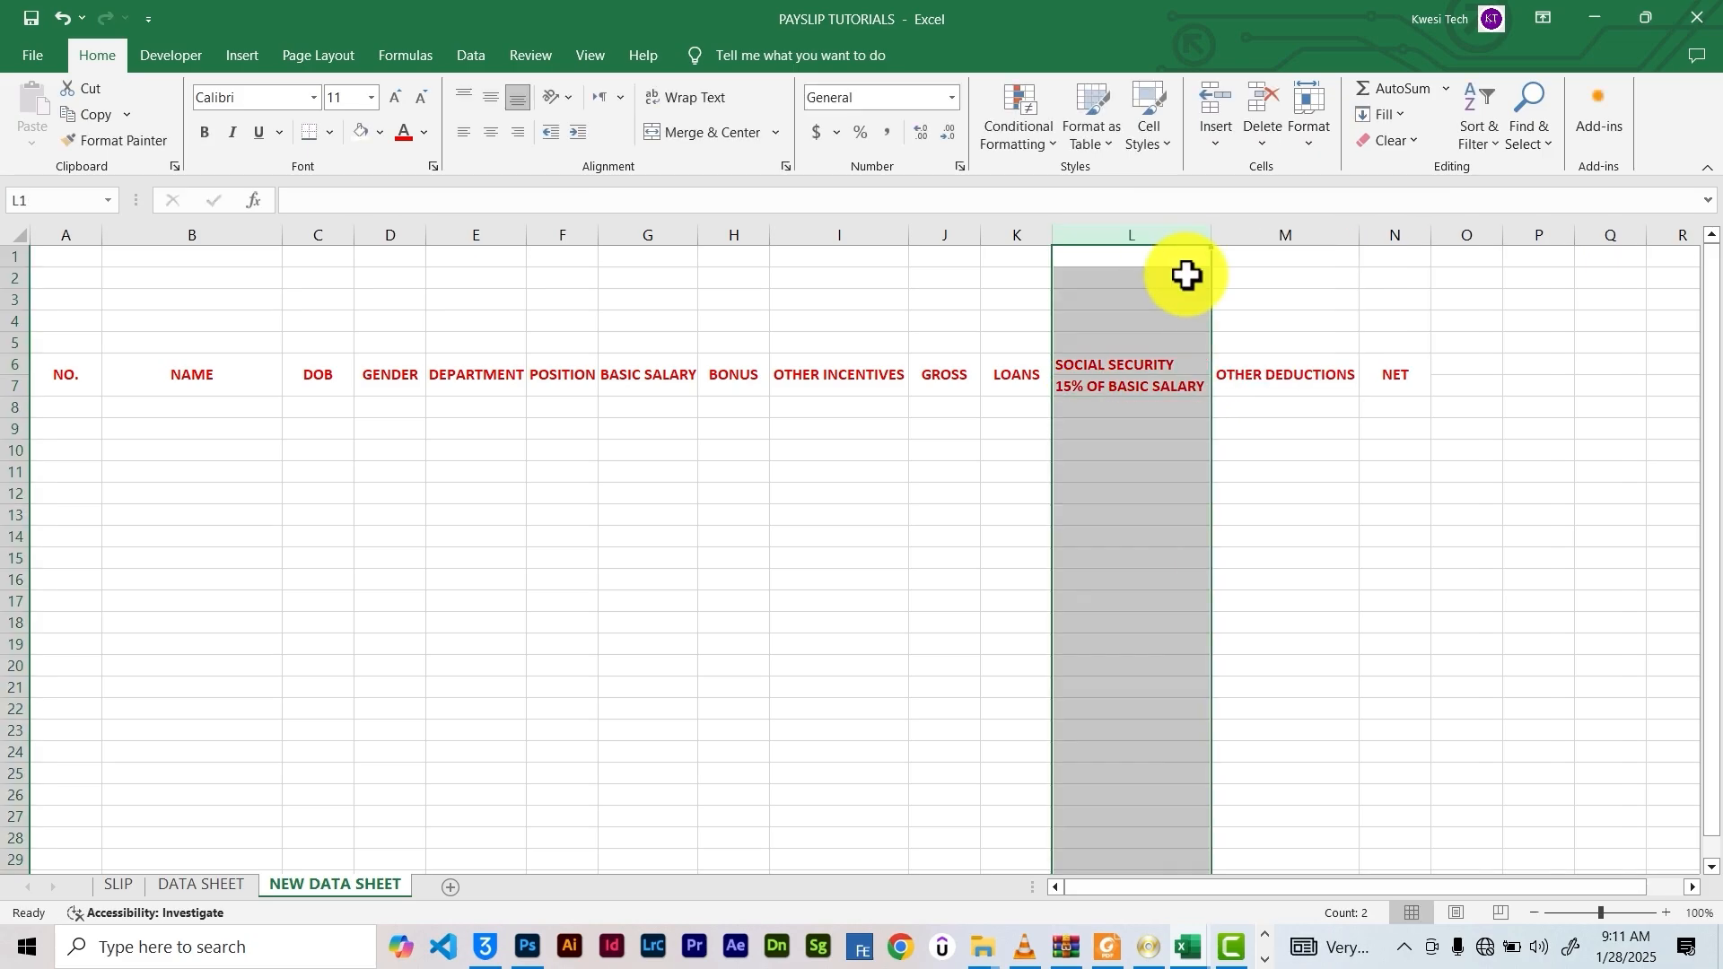
{"action": "left_click", "coordinate": [1283, 444]}
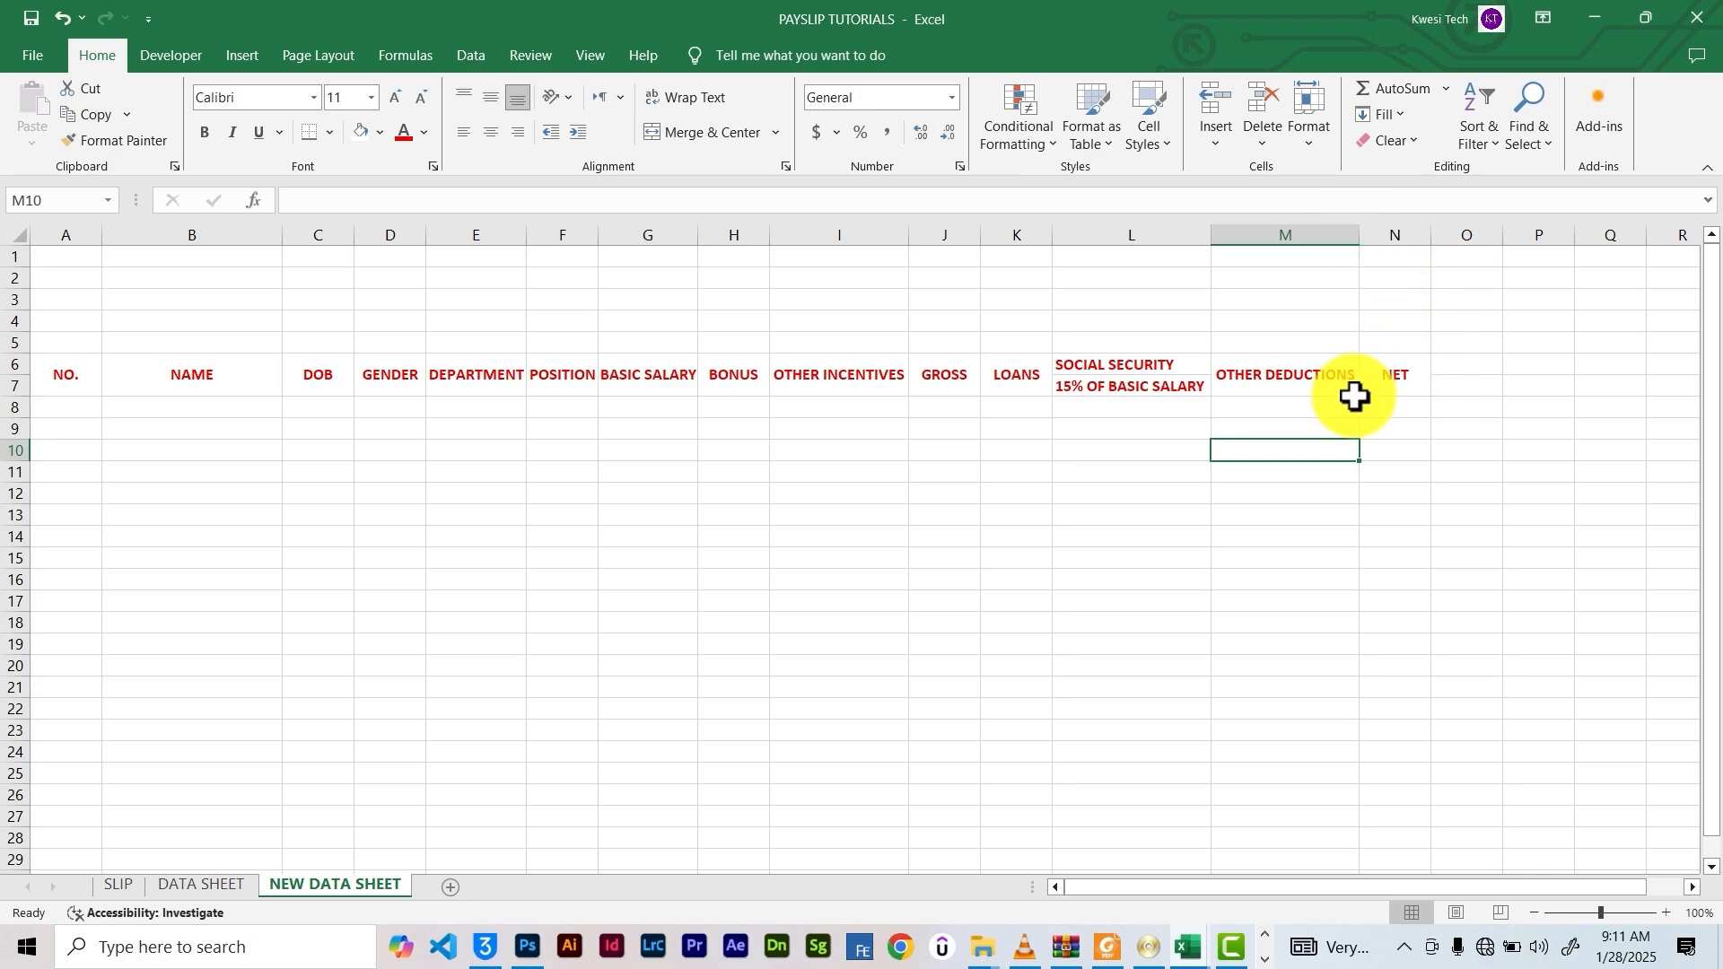
{"action": "left_click", "coordinate": [1238, 377]}
{"action": "right_click", "coordinate": [1203, 236]}
{"action": "left_click", "coordinate": [1257, 427]}
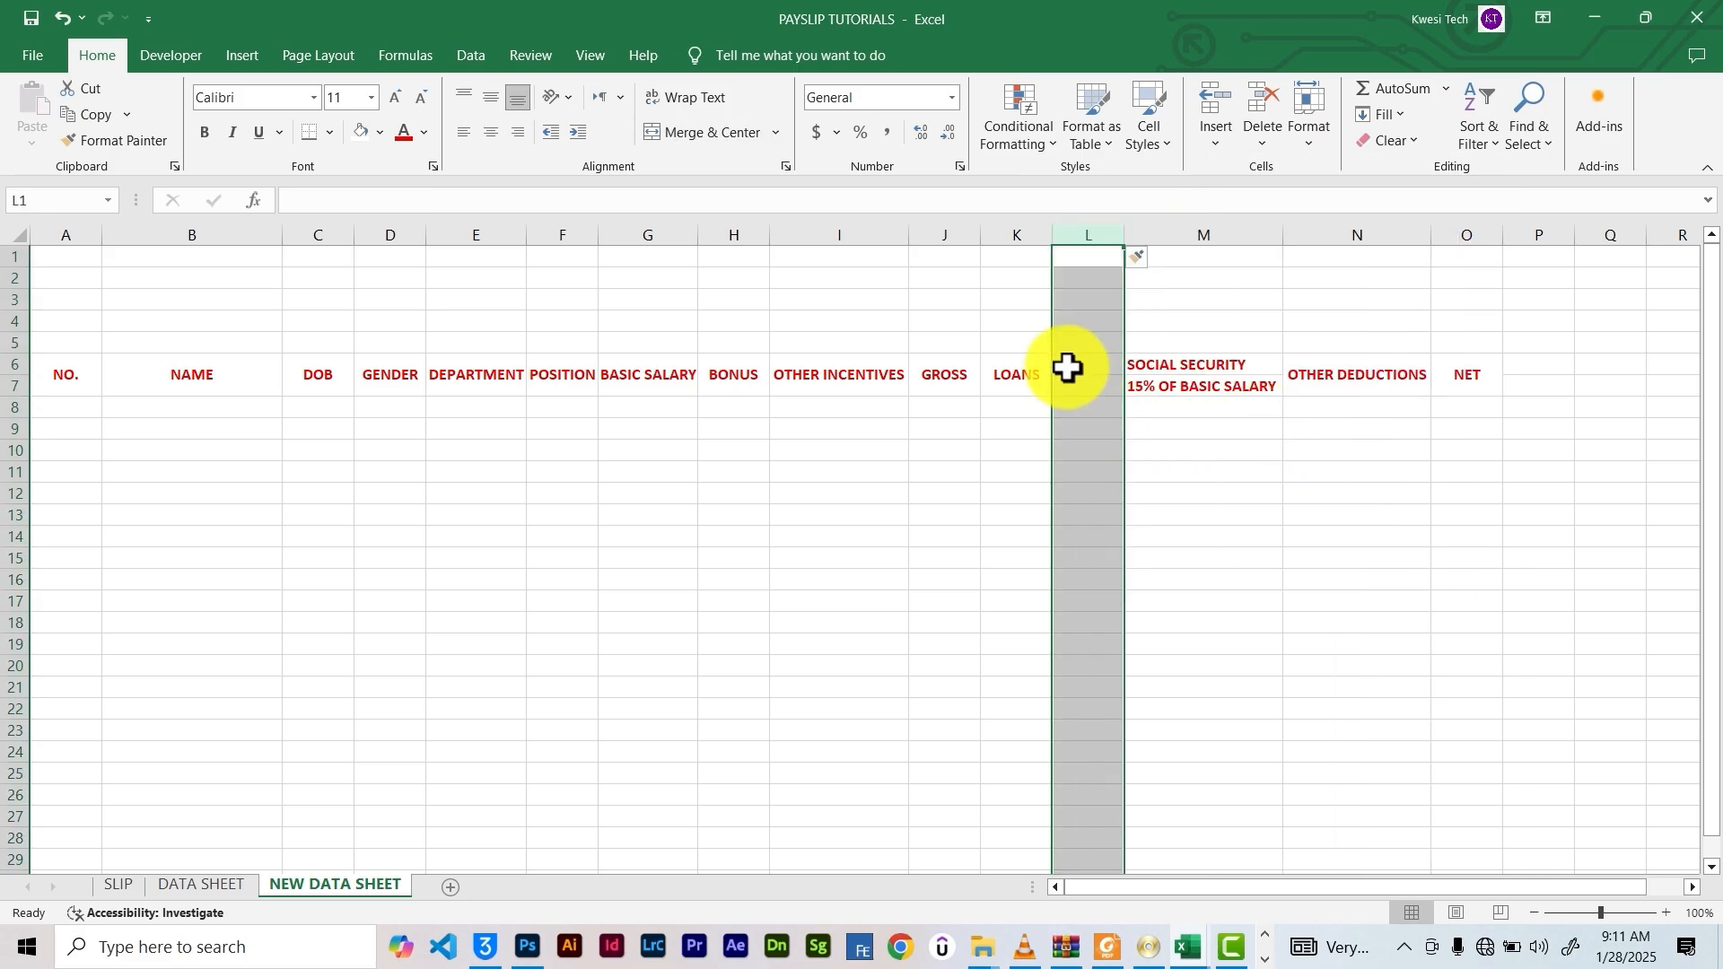
Put the heading TAX in L6 of the new column
{"action": "left_click_drag", "start_coordinate": [1072, 371], "coordinate": [1086, 384]}
{"action": "left_click", "coordinate": [670, 136]}
{"action": "type", "text": "TAX"}
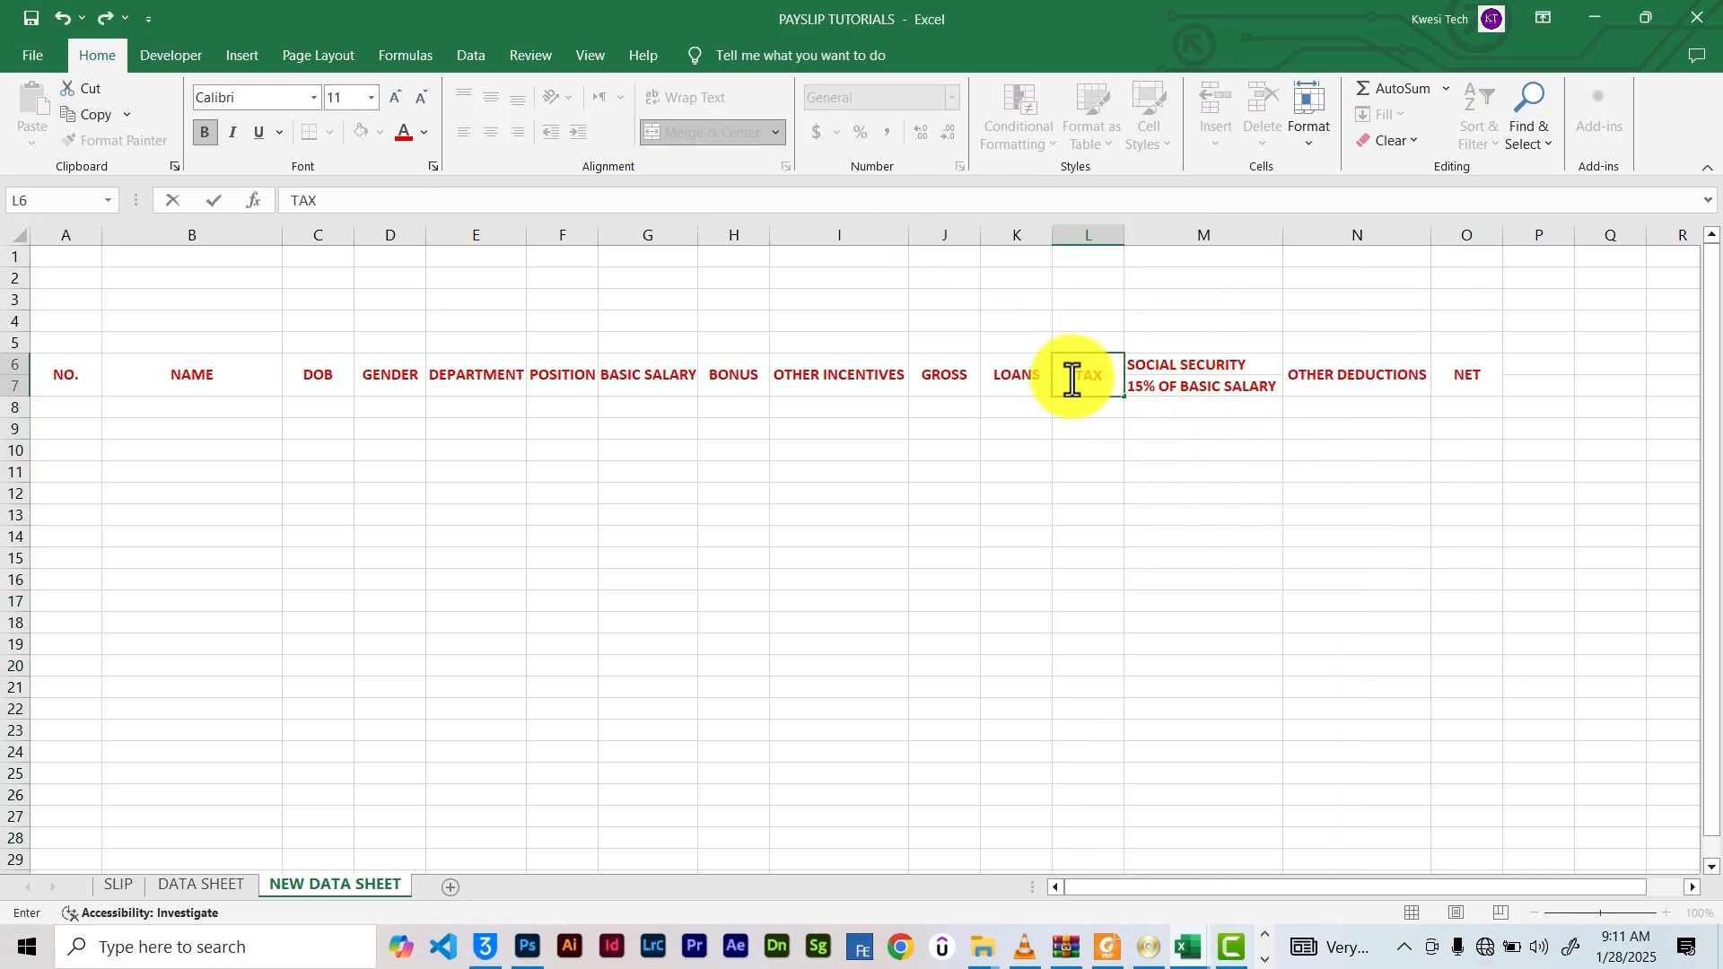
{"action": "type", "text": "TAXES"}
{"action": "left_click", "coordinate": [1085, 414]}
{"action": "key", "text": "ctrl+z"}
{"action": "key", "text": "ctrl+z"}
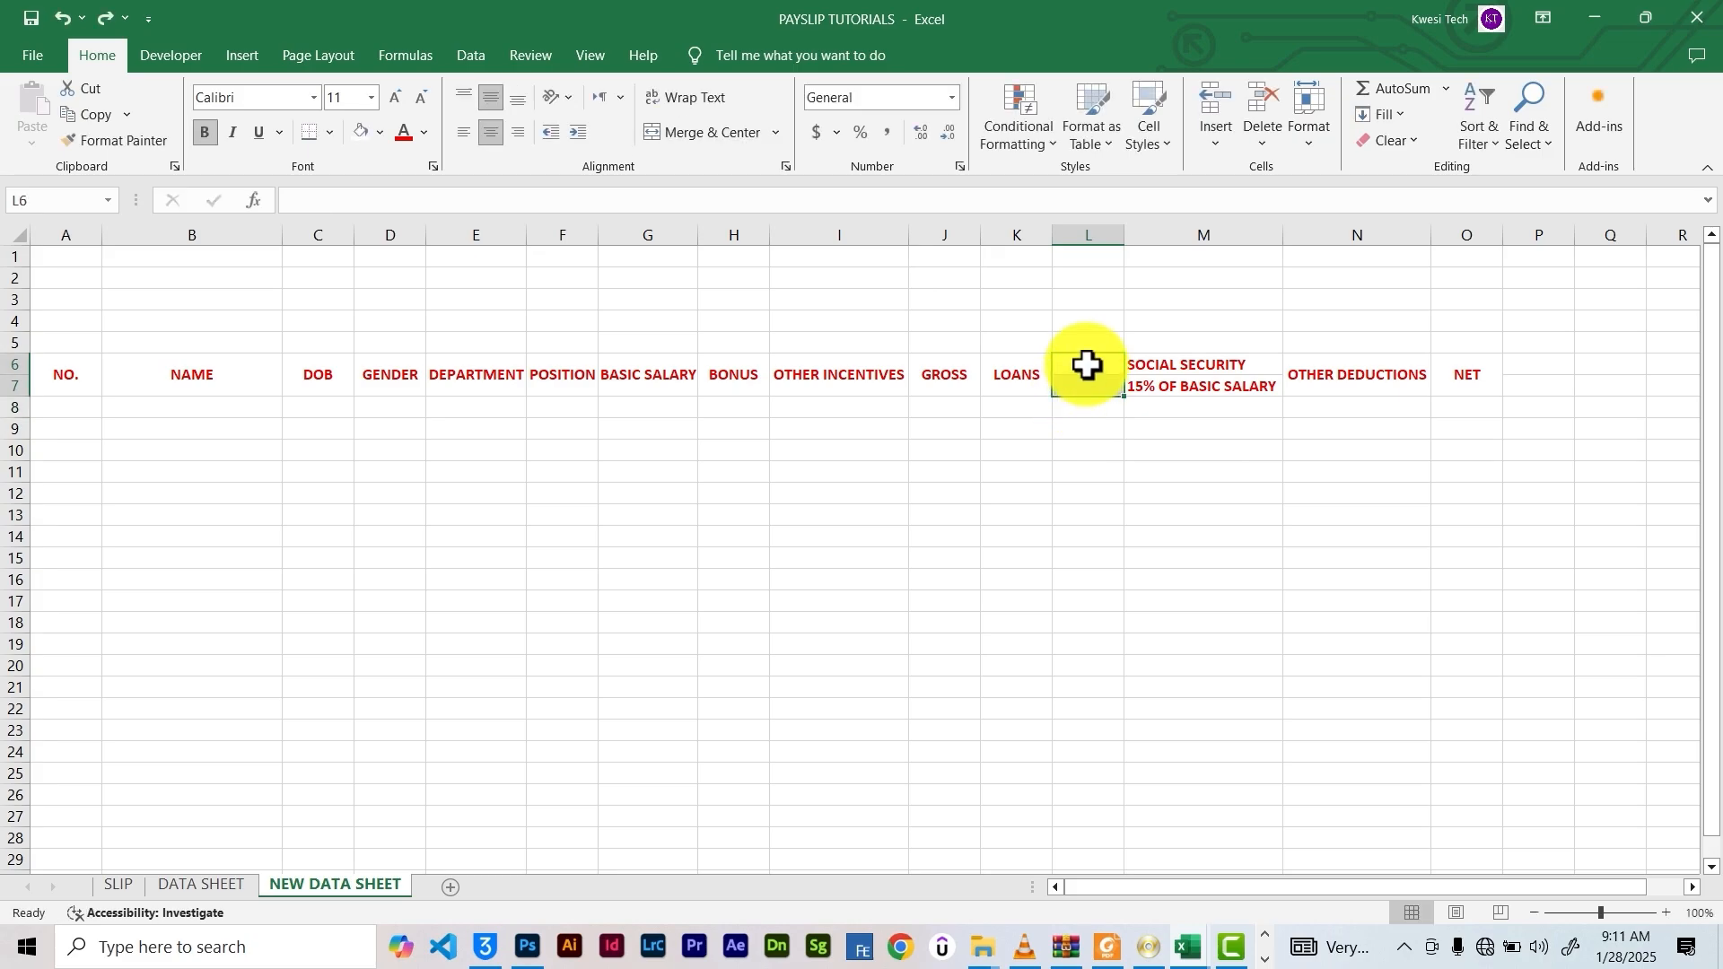
{"action": "left_click", "coordinate": [1088, 365]}
{"action": "type", "text": "TAX"}
{"action": "left_click", "coordinate": [1104, 386]}
Add the note 3% OF BASIC SA. in L7, widen column L, and shrink the 15% note's font
{"action": "type", "text": "3"}
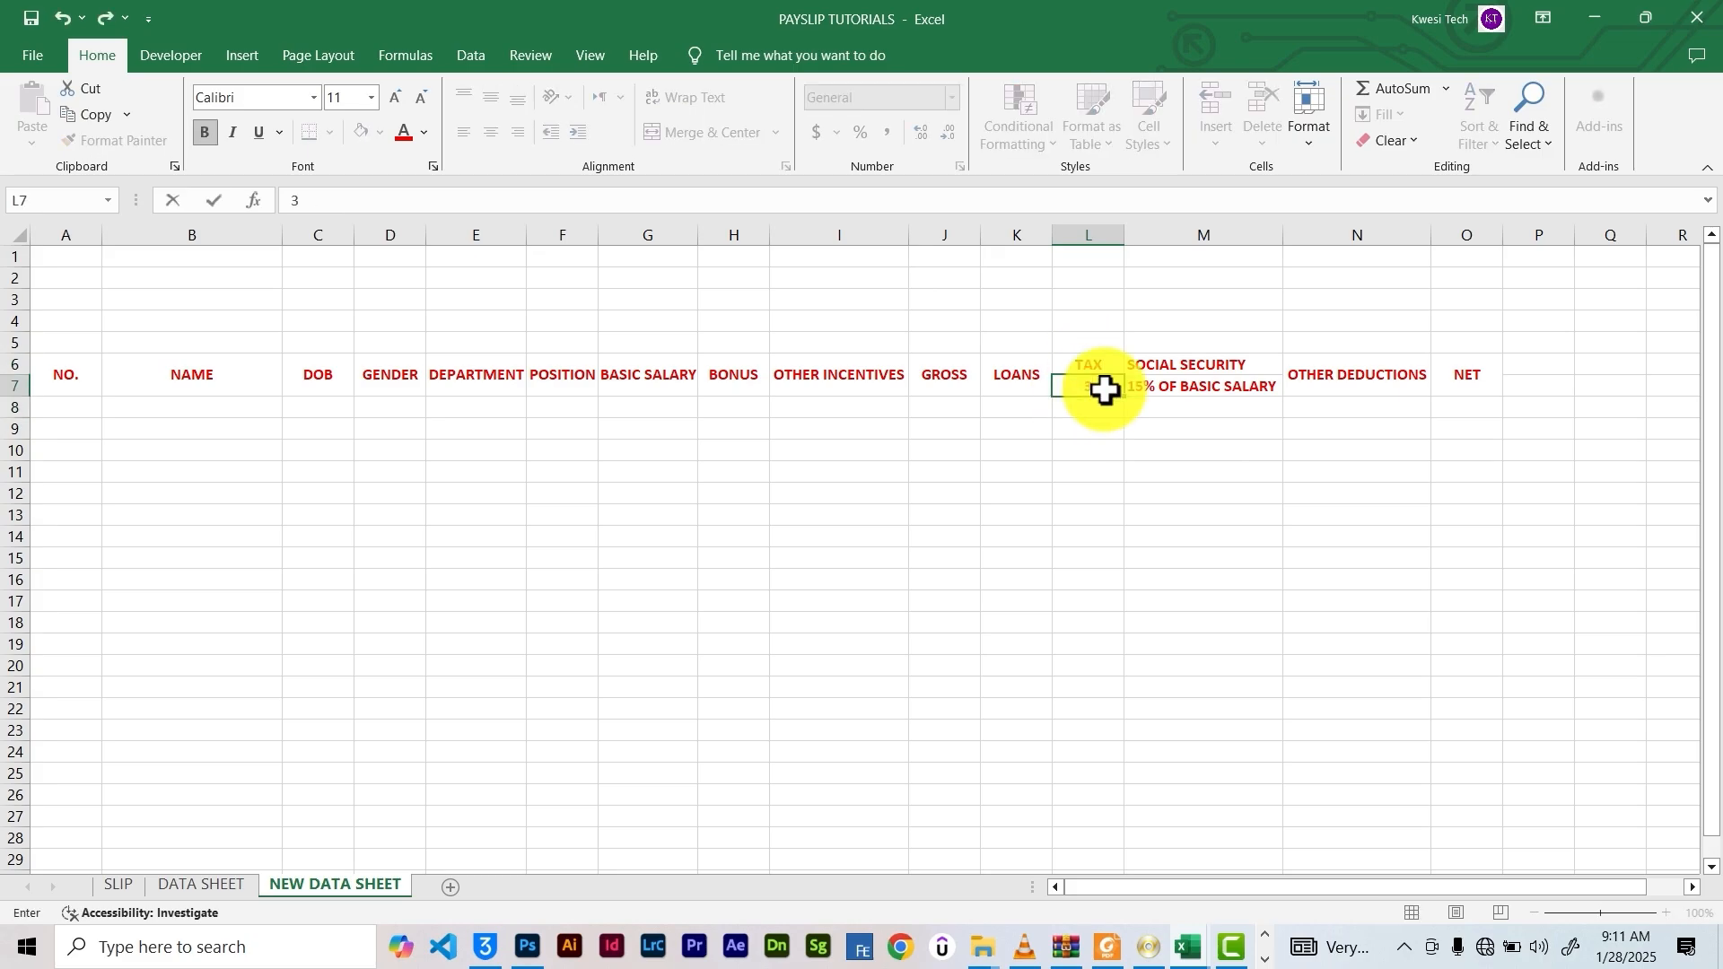
{"action": "type", "text": "% OF BASIC SA."}
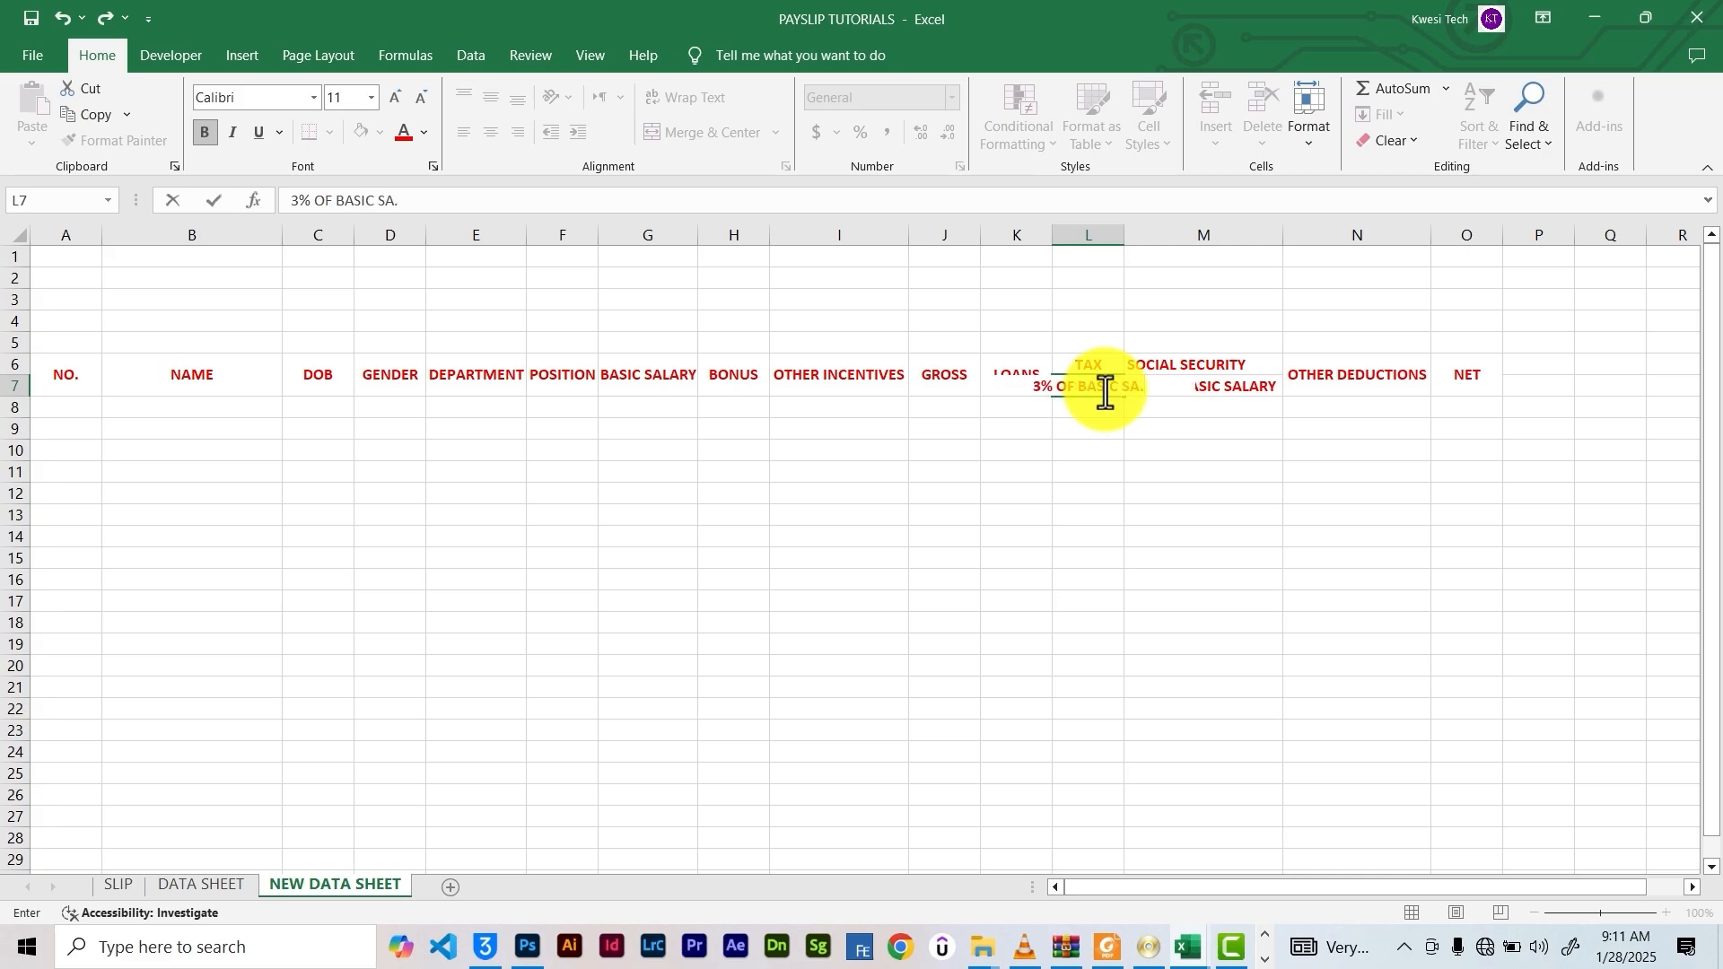
{"action": "key", "text": "Return"}
{"action": "left_click", "coordinate": [1097, 389]}
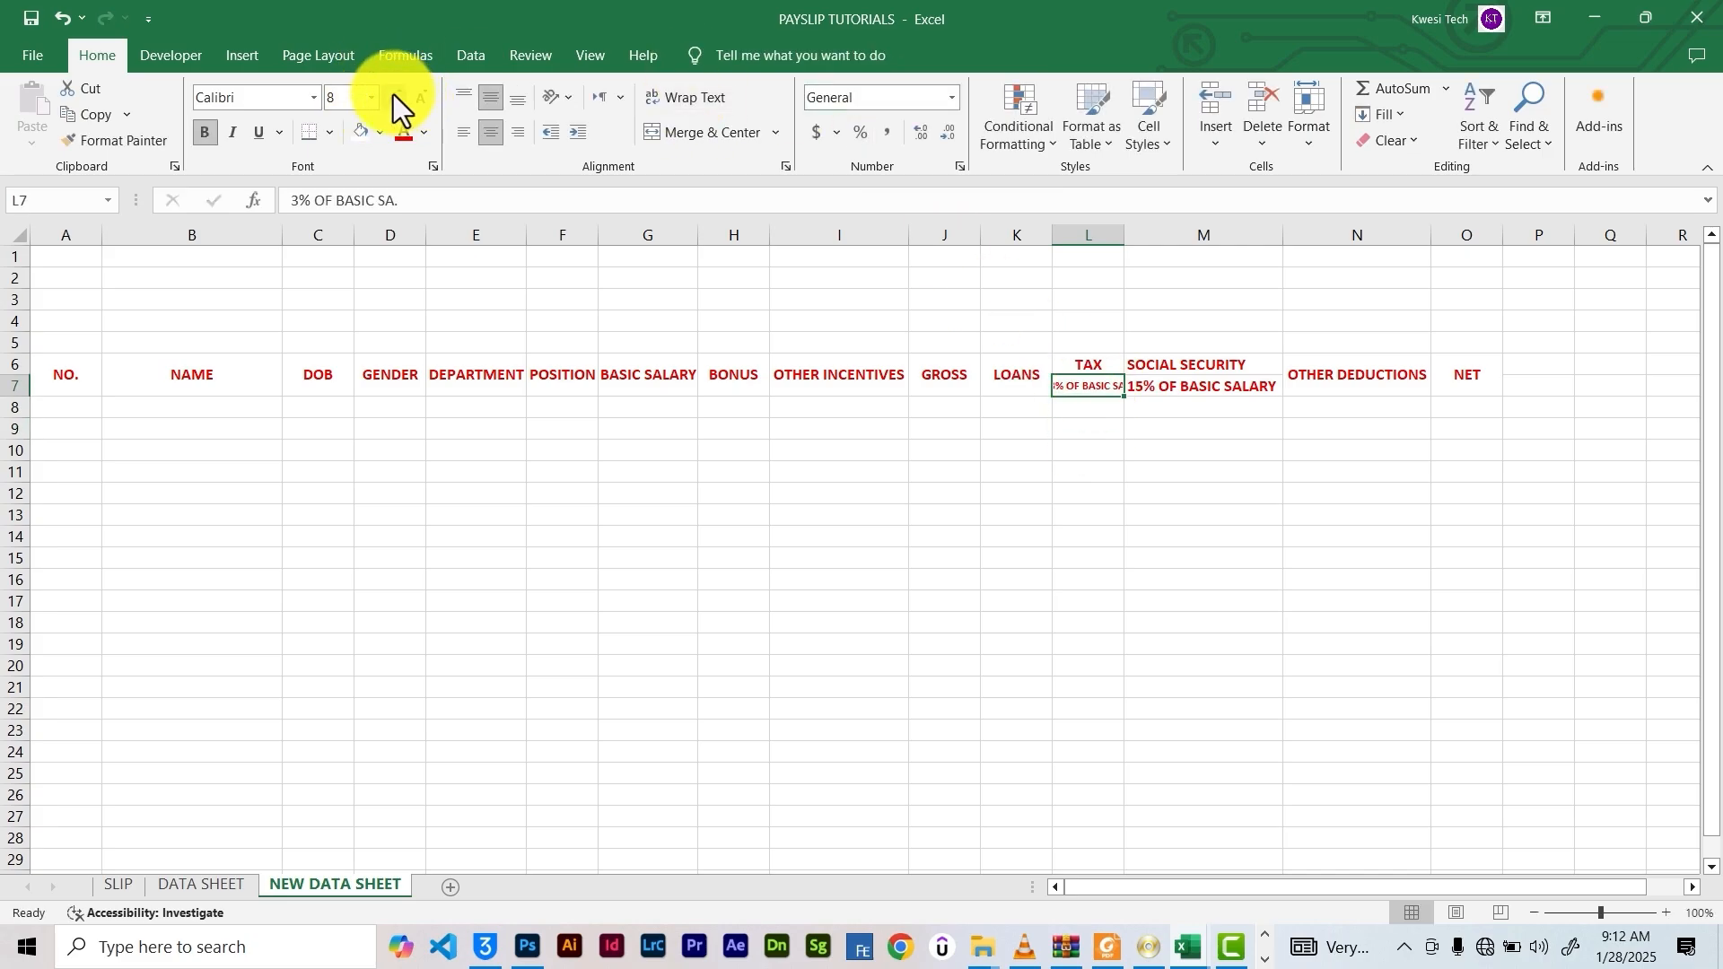
{"action": "left_click", "coordinate": [395, 96]}
{"action": "left_click_drag", "start_coordinate": [1124, 237], "coordinate": [1168, 239]}
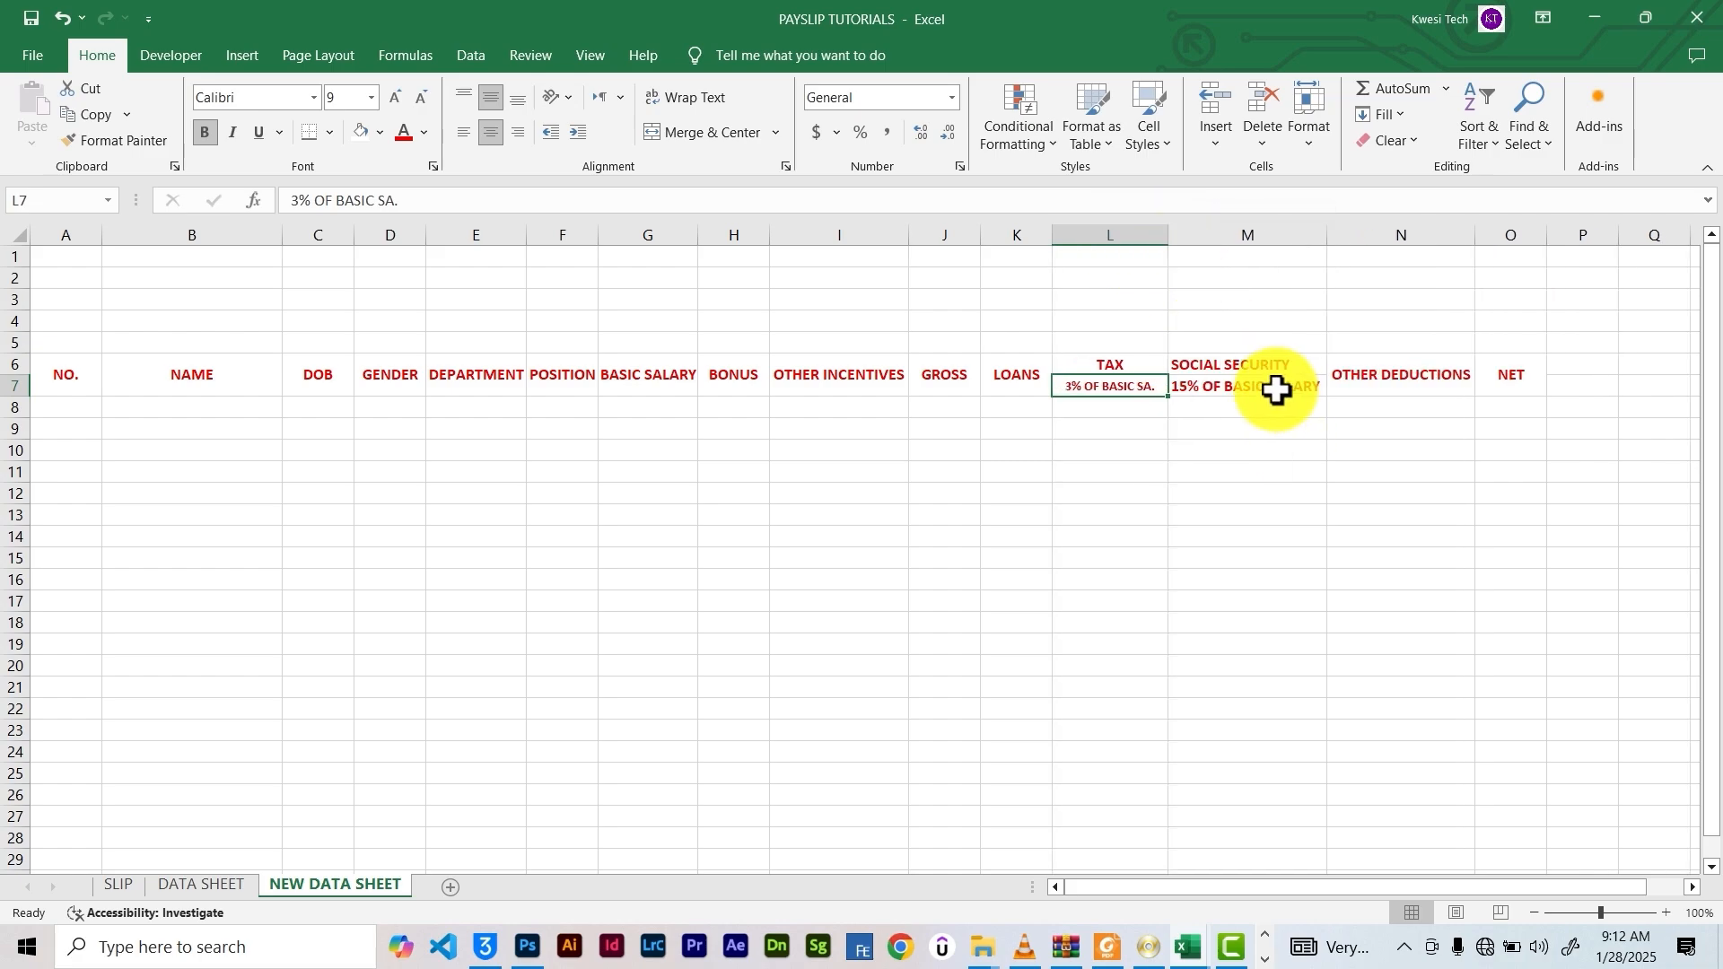
{"action": "left_click", "coordinate": [1204, 392]}
{"action": "left_click", "coordinate": [422, 96]}
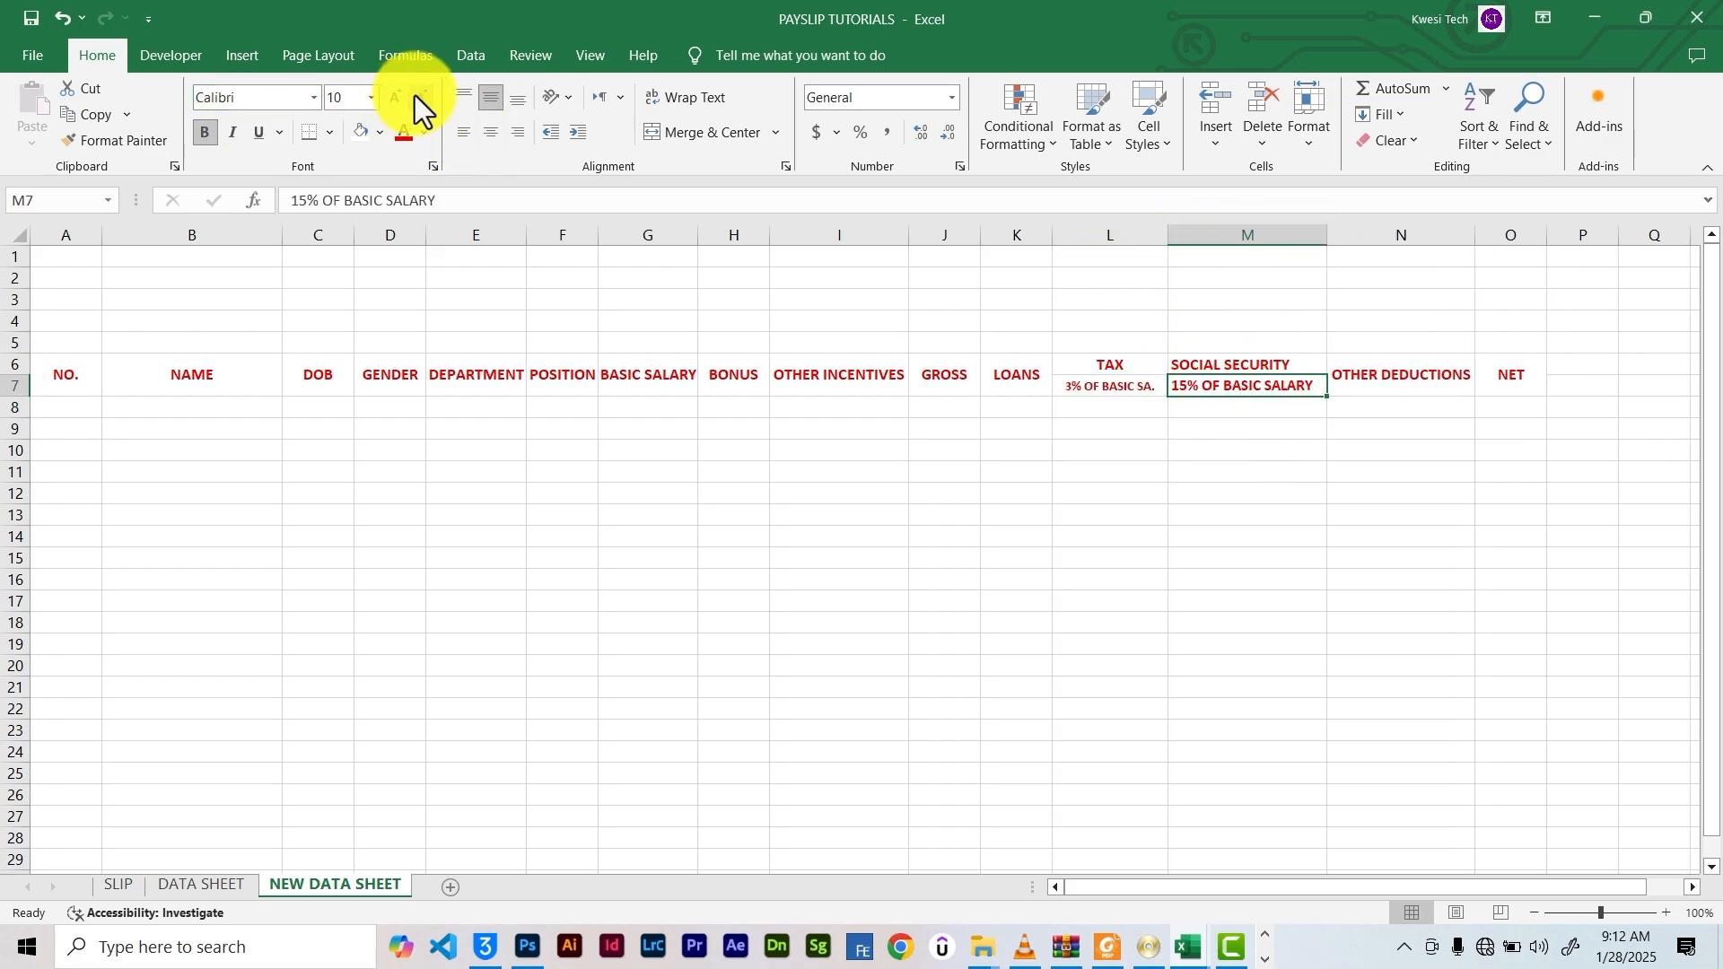
{"action": "left_click", "coordinate": [420, 97]}
{"action": "left_click", "coordinate": [1243, 451]}
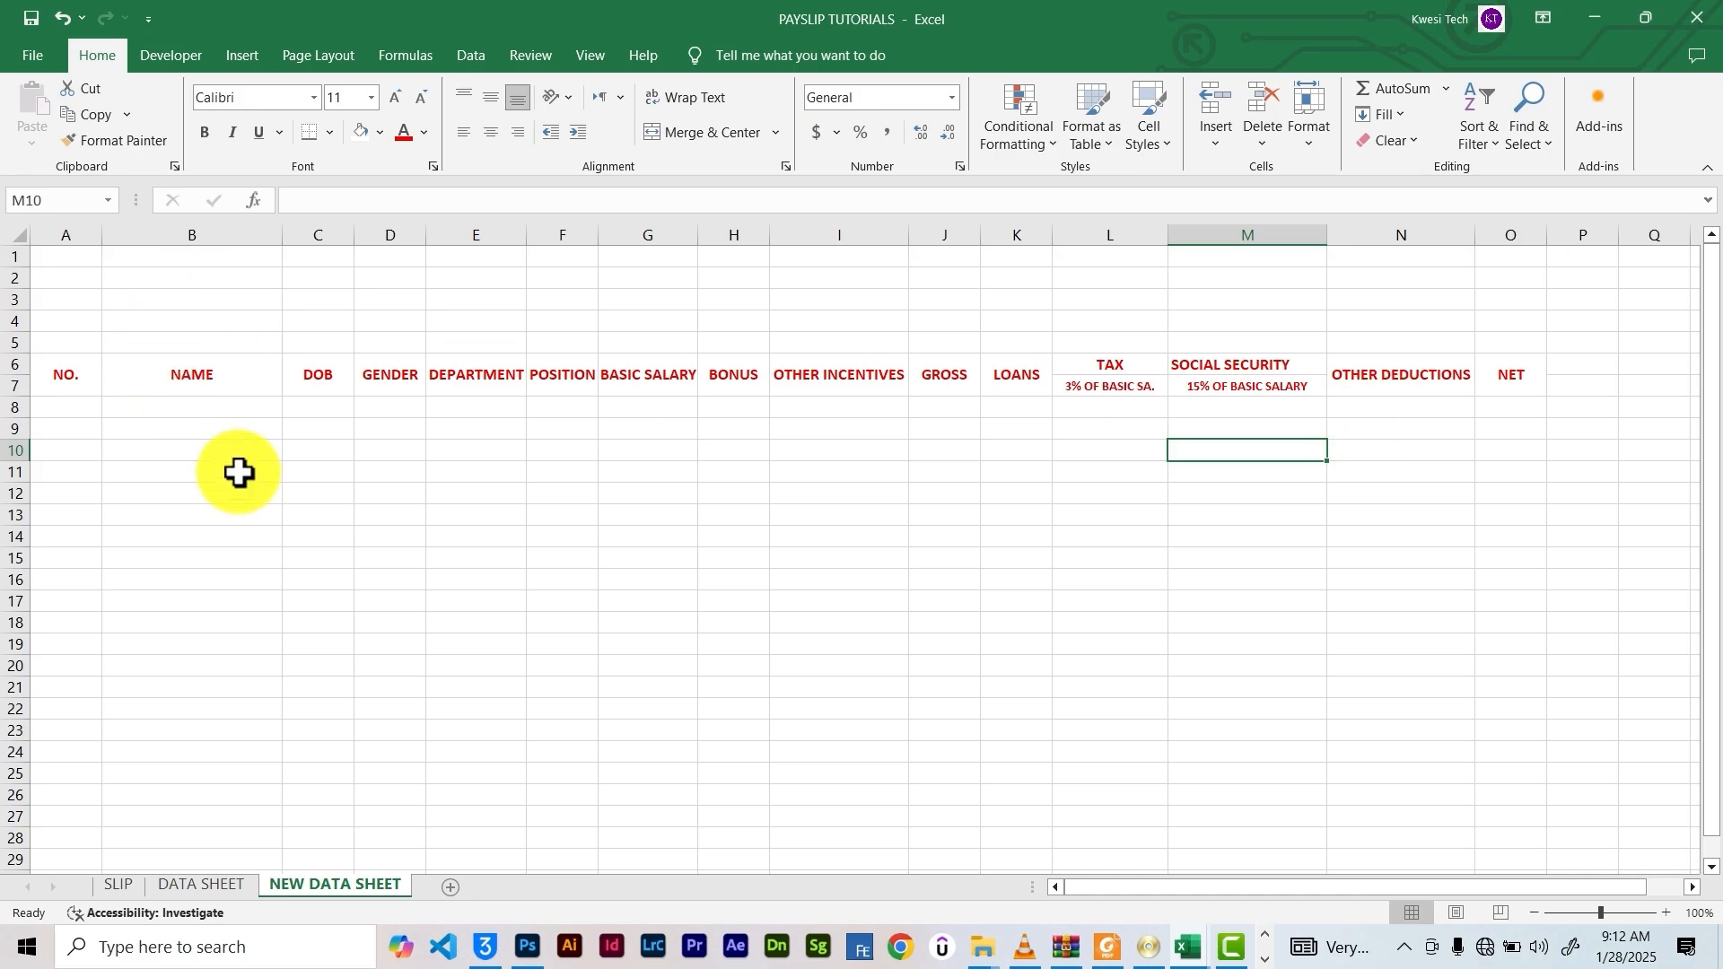
Widen the DEPARTMENT and POSITION columns and merge A2:O3 into one centred title cell
{"action": "left_click_drag", "start_coordinate": [525, 239], "coordinate": [784, 235]}
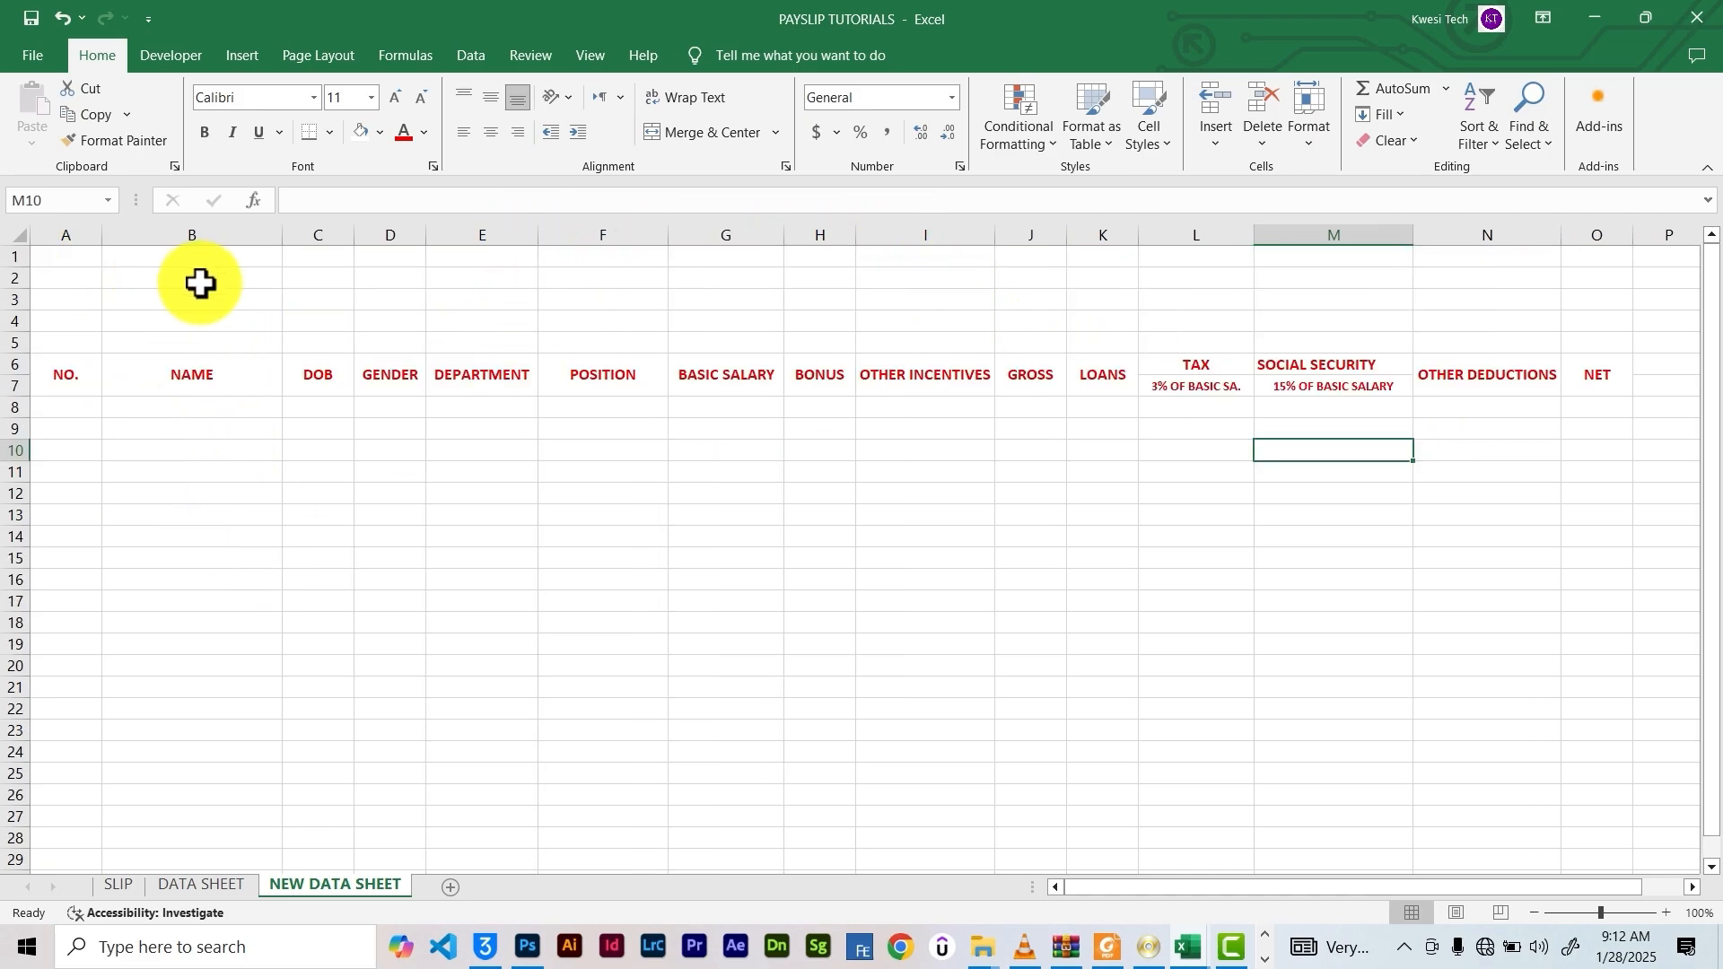
{"action": "left_click_drag", "start_coordinate": [65, 256], "coordinate": [1579, 305]}
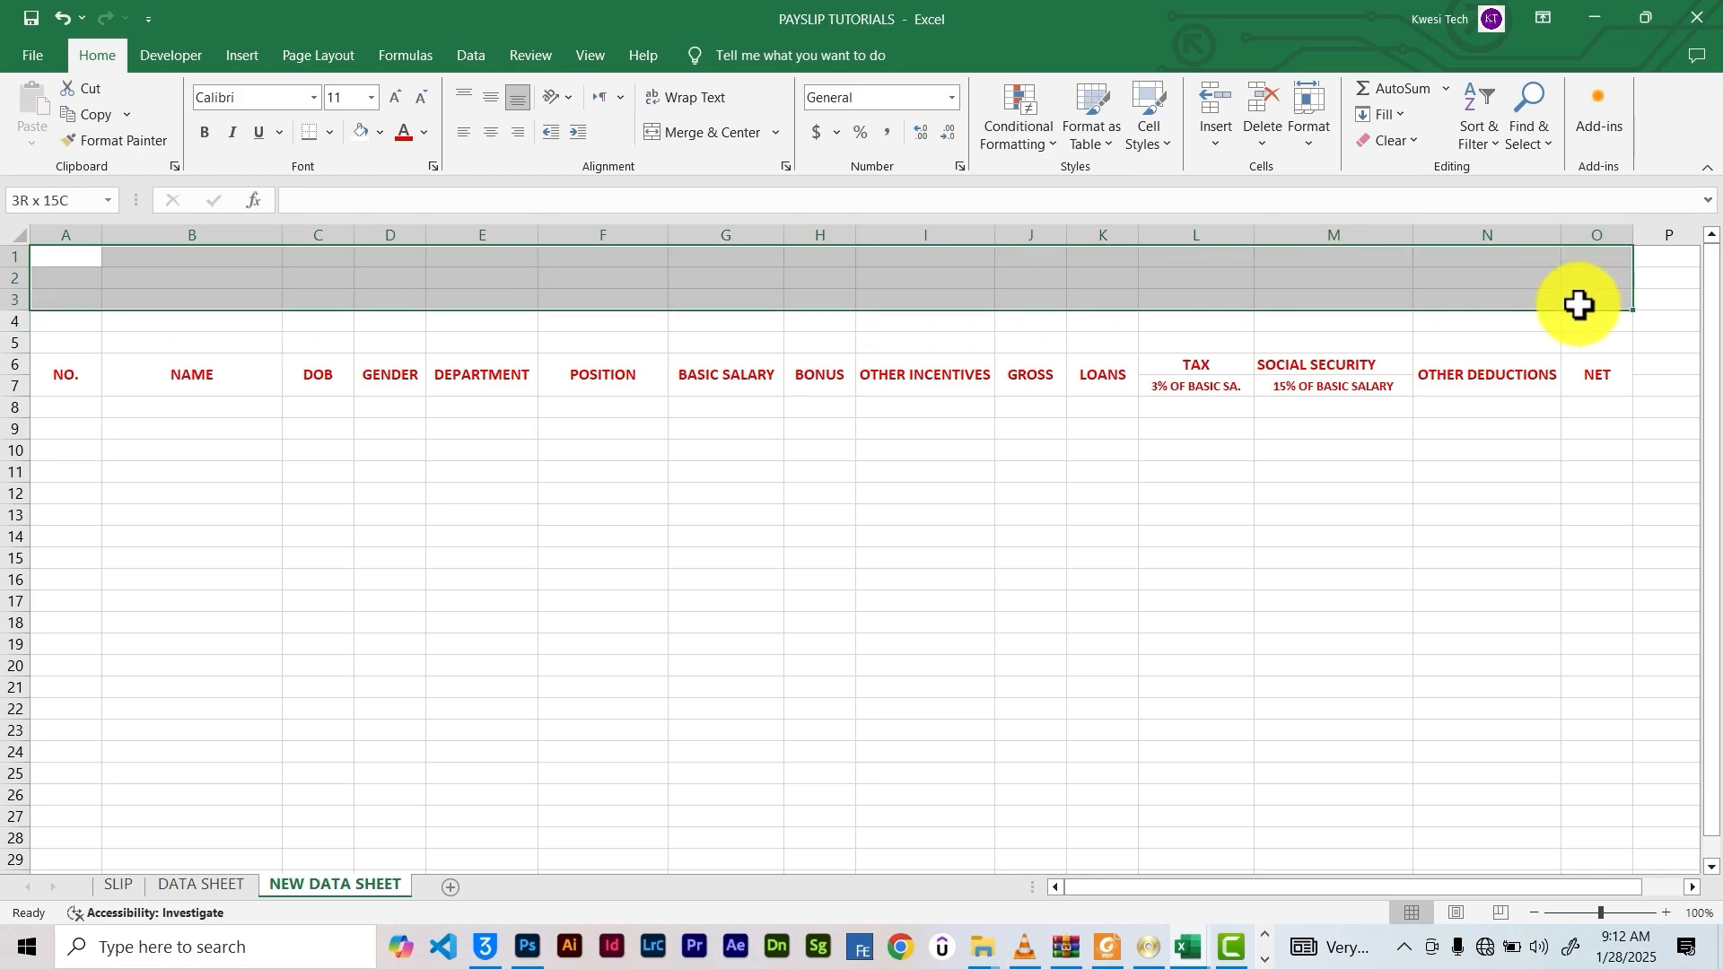
{"action": "left_click", "coordinate": [38, 277]}
{"action": "left_click_drag", "start_coordinate": [32, 276], "coordinate": [1358, 303]}
{"action": "left_click", "coordinate": [706, 133]}
Type the title BEST BUY ENTERPRISE and make it bold, red, size 18
{"action": "double_click", "coordinate": [569, 292]}
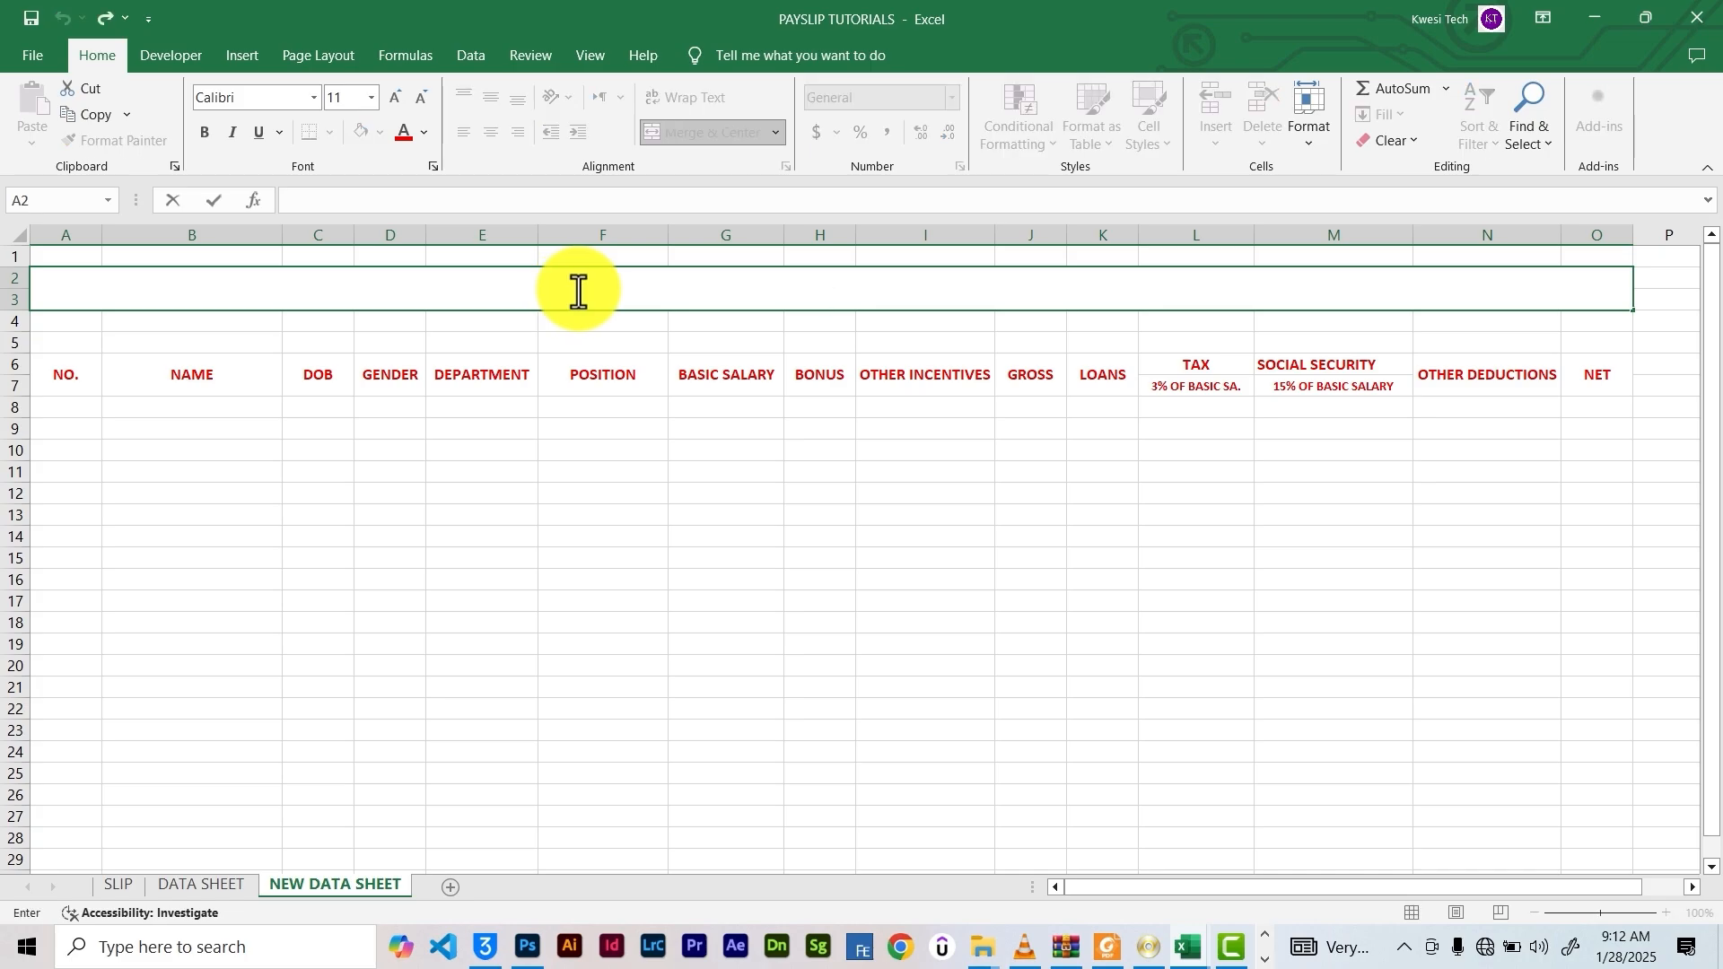
{"action": "type", "text": "ONLY JESUS CAN SA"}
{"action": "key", "text": "BackSpace"}
{"action": "key", "text": "BackSpace"}
{"action": "key", "text": "BackSpace"}
{"action": "key", "text": "BackSpace"}
{"action": "key", "text": "BackSpace"}
{"action": "key", "text": "BackSpace"}
{"action": "key", "text": "BackSpace"}
{"action": "key", "text": "BackSpace"}
{"action": "key", "text": "BackSpace"}
{"action": "type", "text": "BEST BUY ENTERPRISE"}
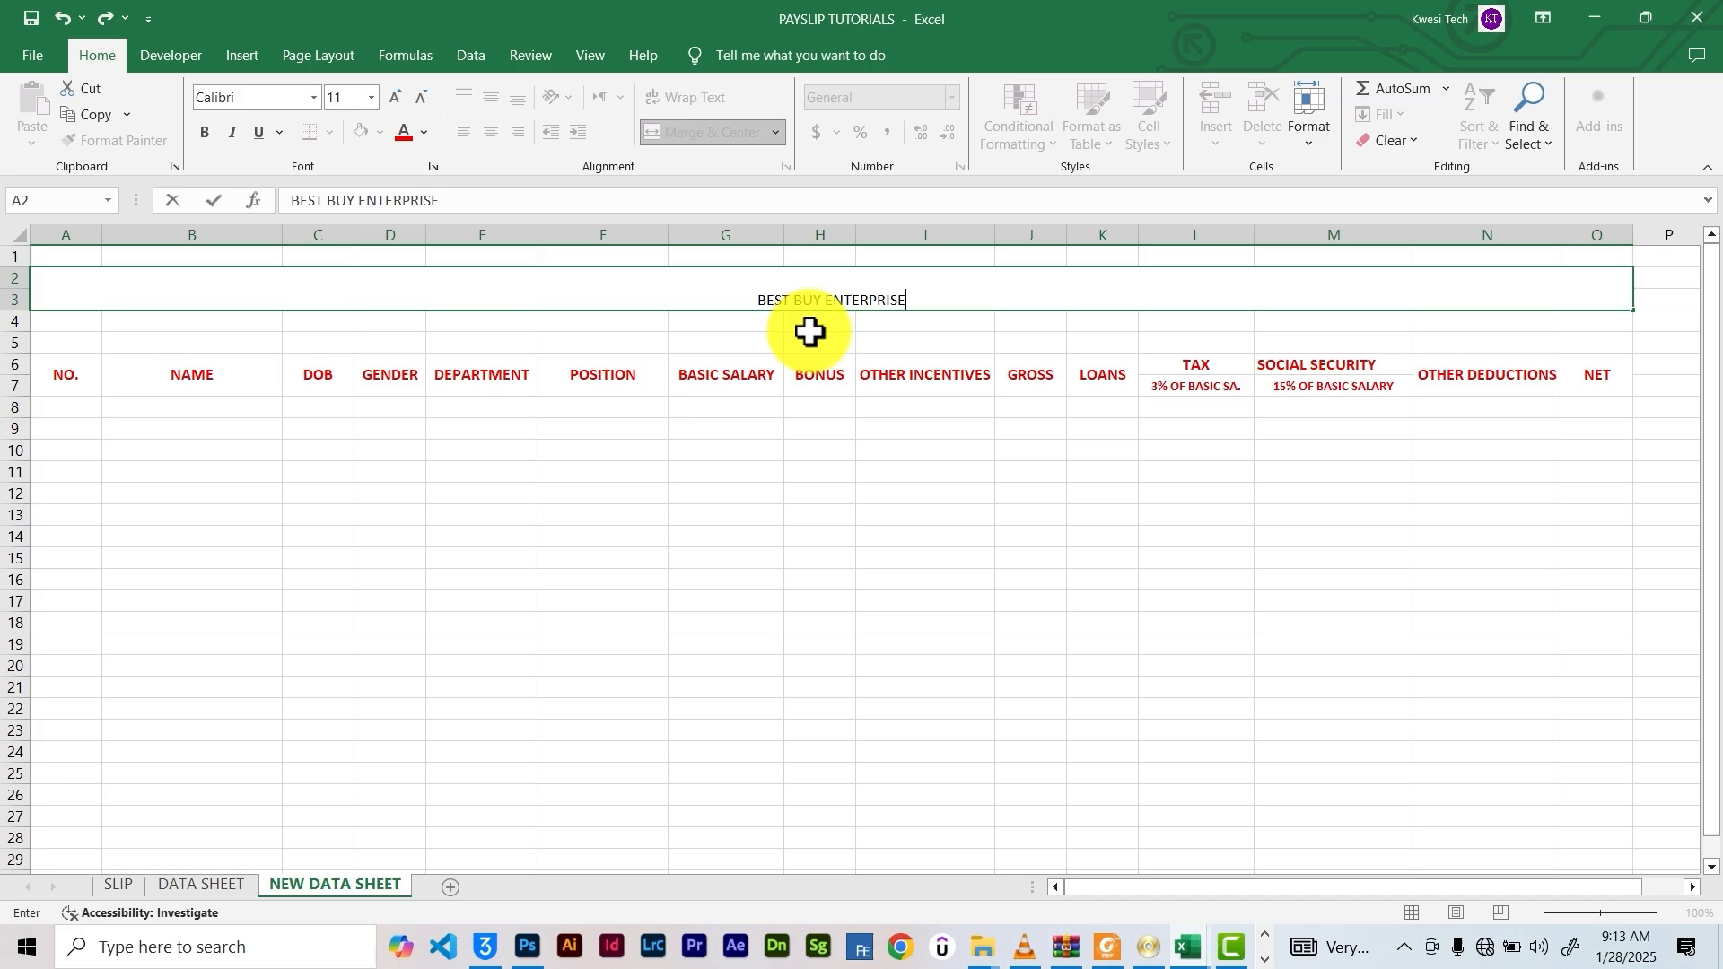
{"action": "left_click_drag", "start_coordinate": [928, 293], "coordinate": [691, 308]}
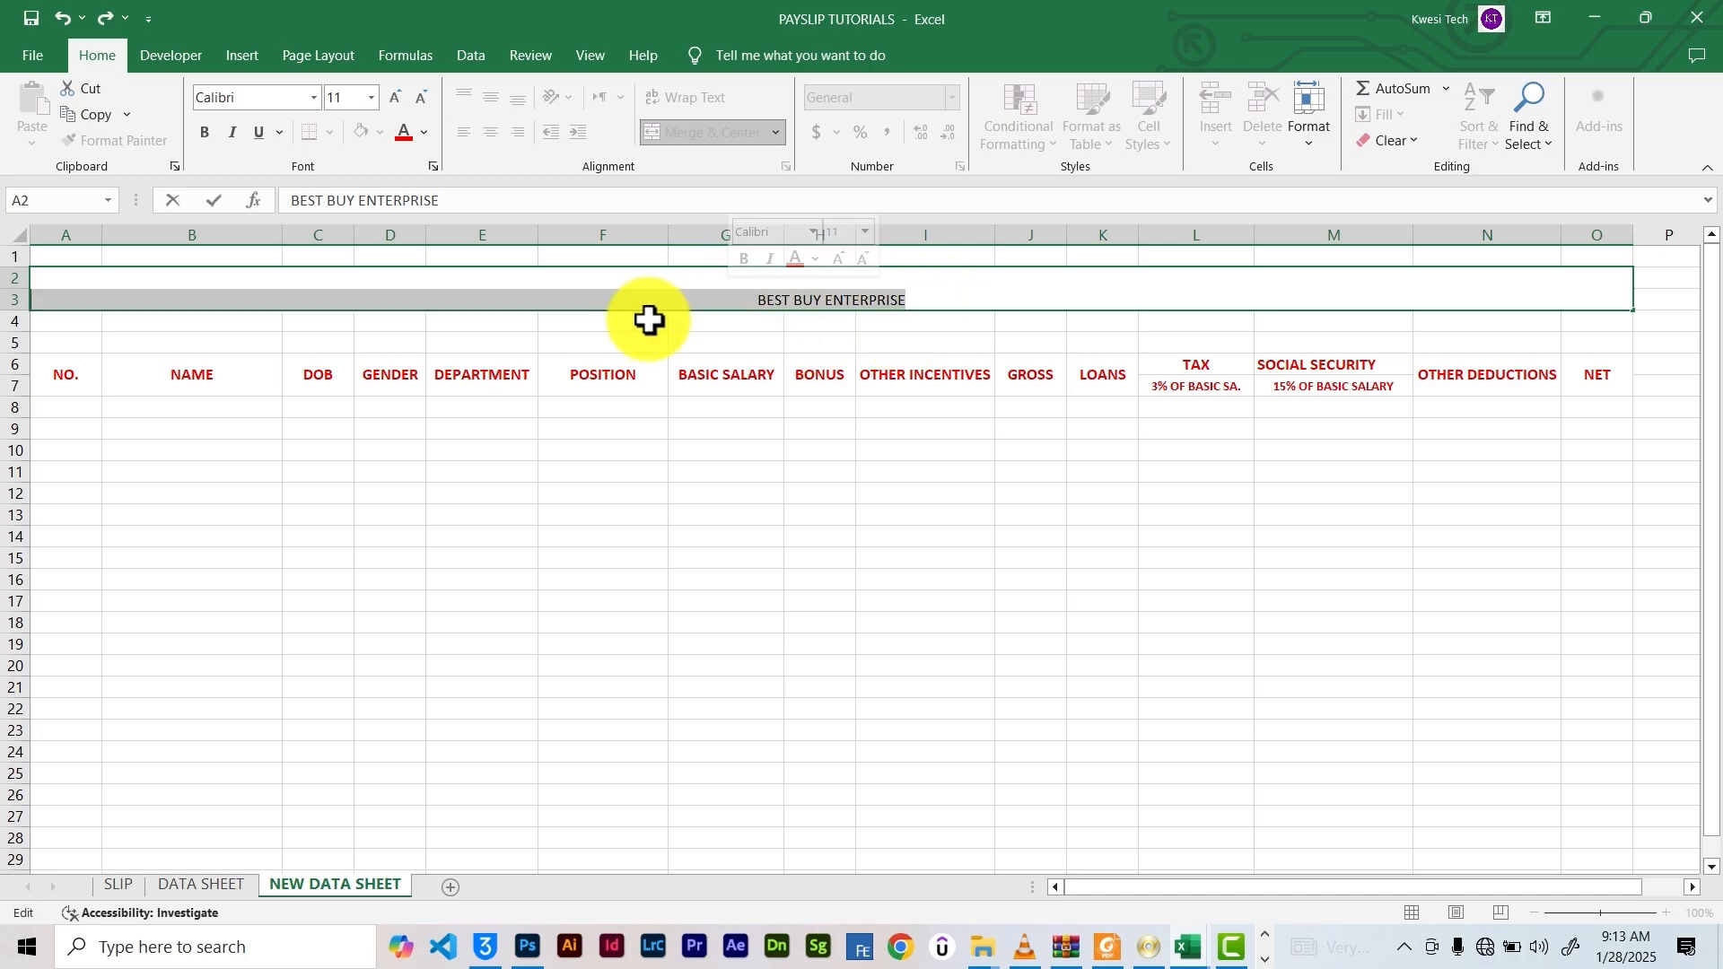
{"action": "left_click", "coordinate": [401, 137]}
{"action": "left_click", "coordinate": [206, 136]}
{"action": "left_click", "coordinate": [389, 101]}
{"action": "left_click", "coordinate": [388, 101]}
{"action": "left_click", "coordinate": [388, 102]}
{"action": "left_click", "coordinate": [387, 102]}
{"action": "left_click", "coordinate": [819, 376]}
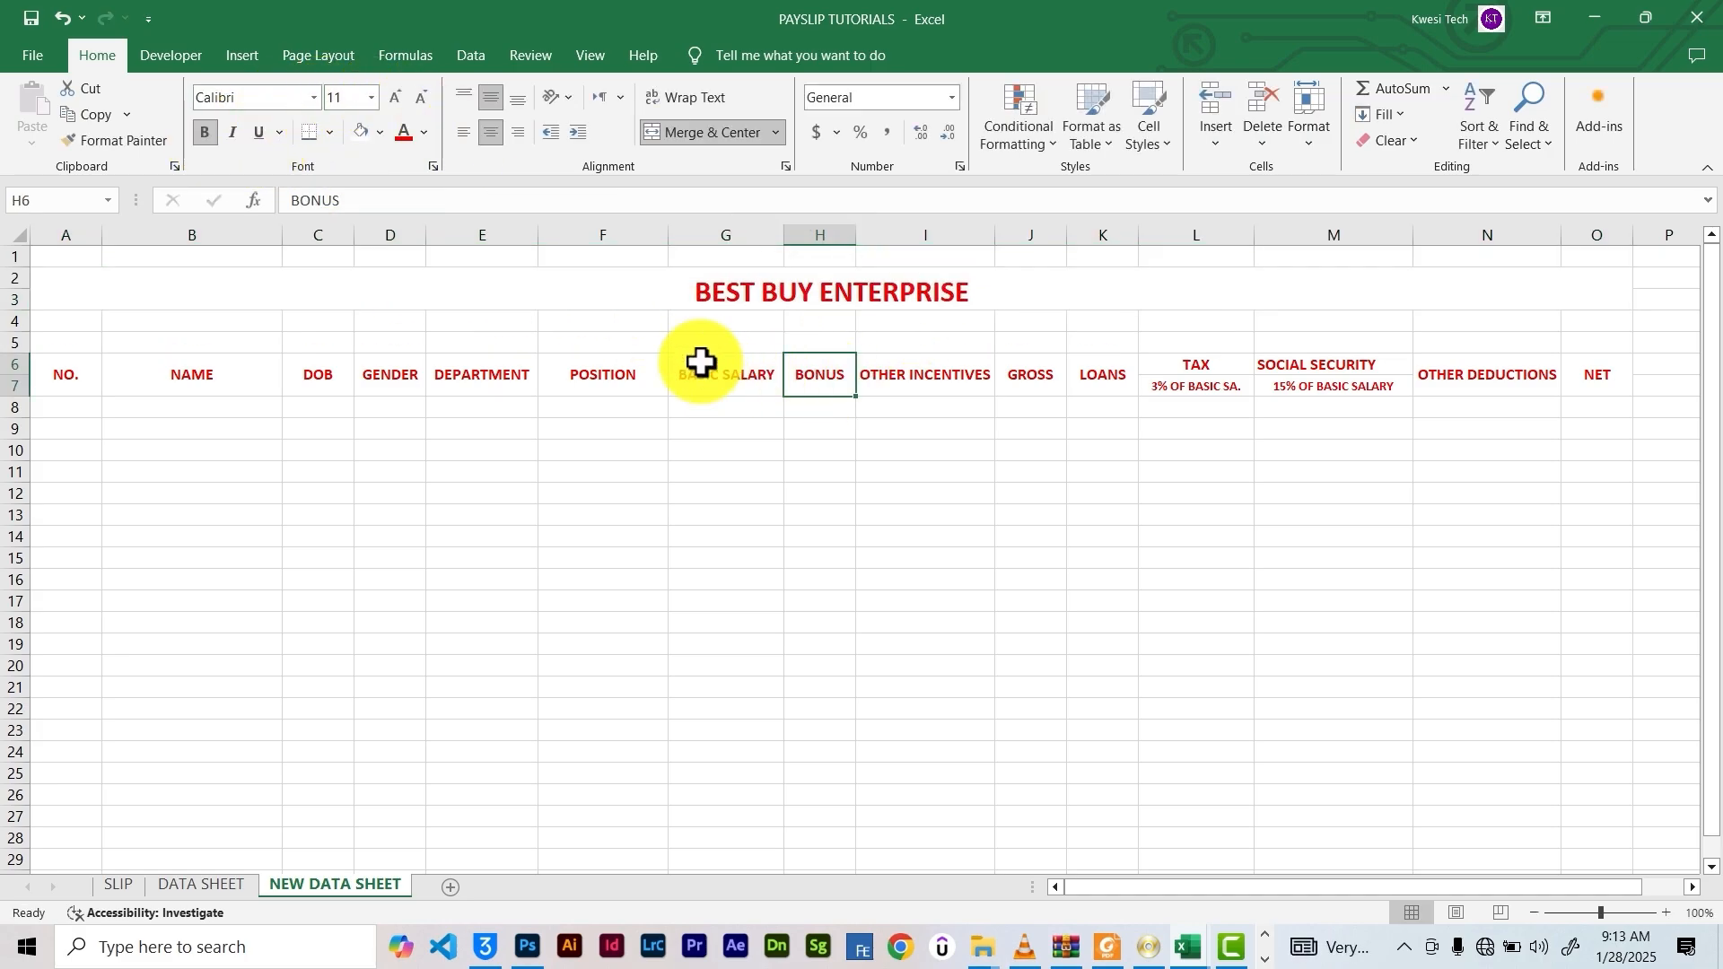
{"action": "left_click_drag", "start_coordinate": [446, 321], "coordinate": [1203, 321]}
{"action": "left_click", "coordinate": [695, 132]}
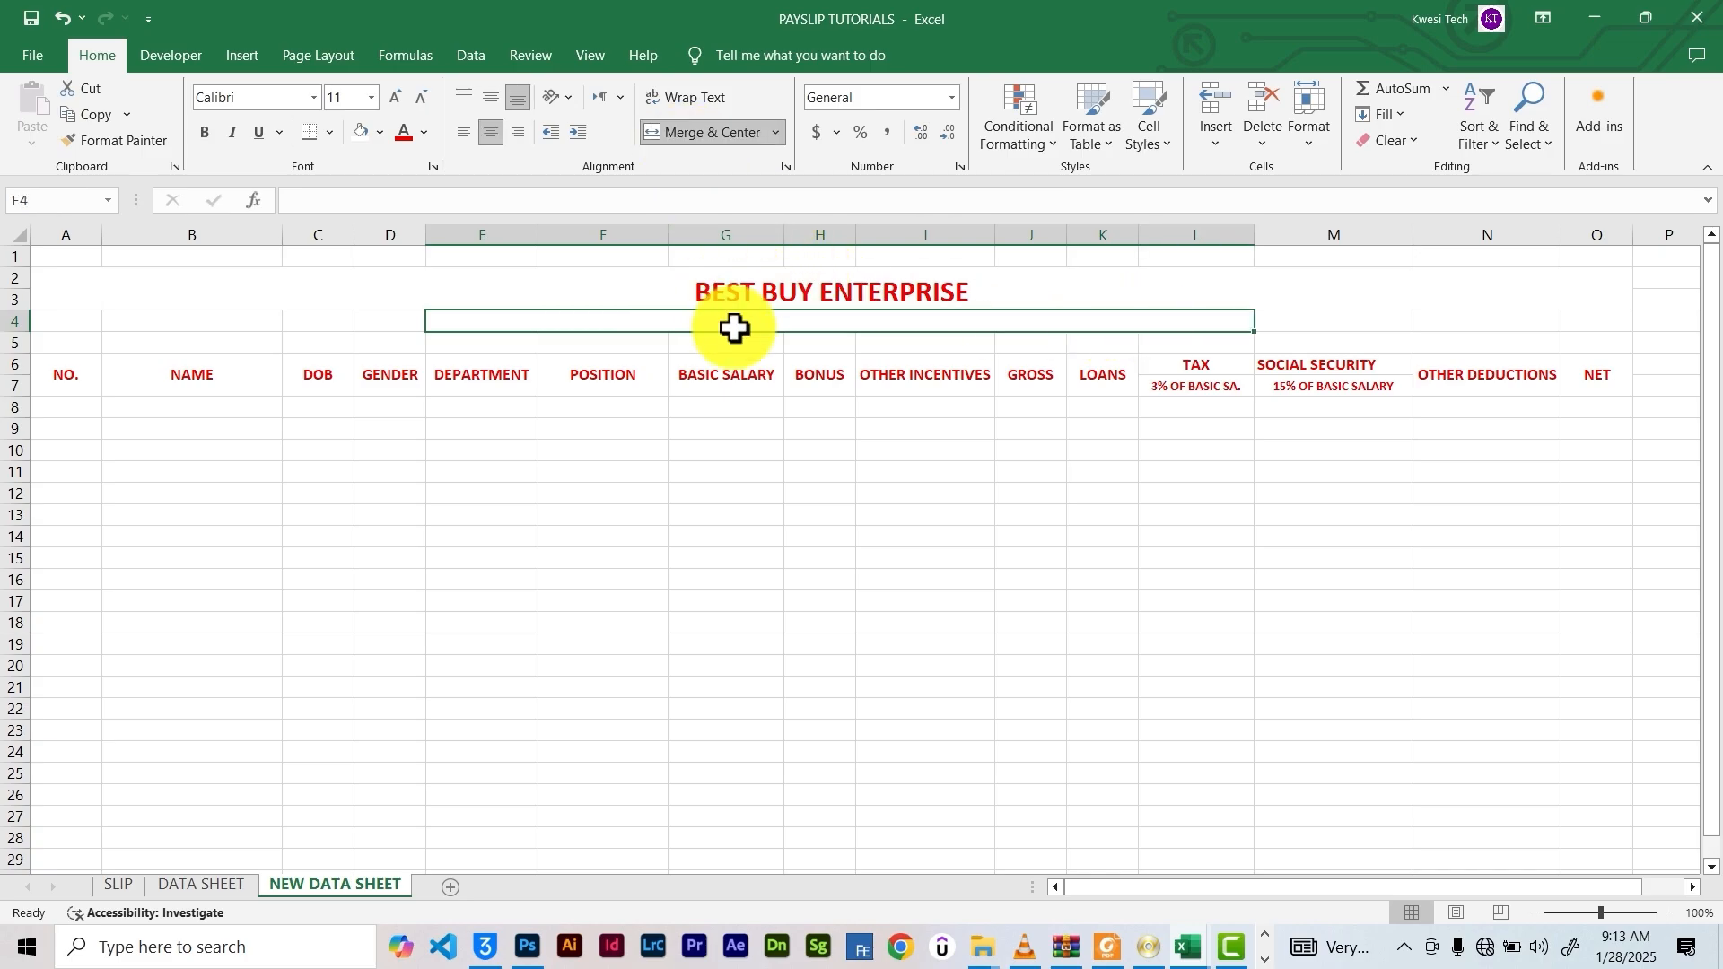
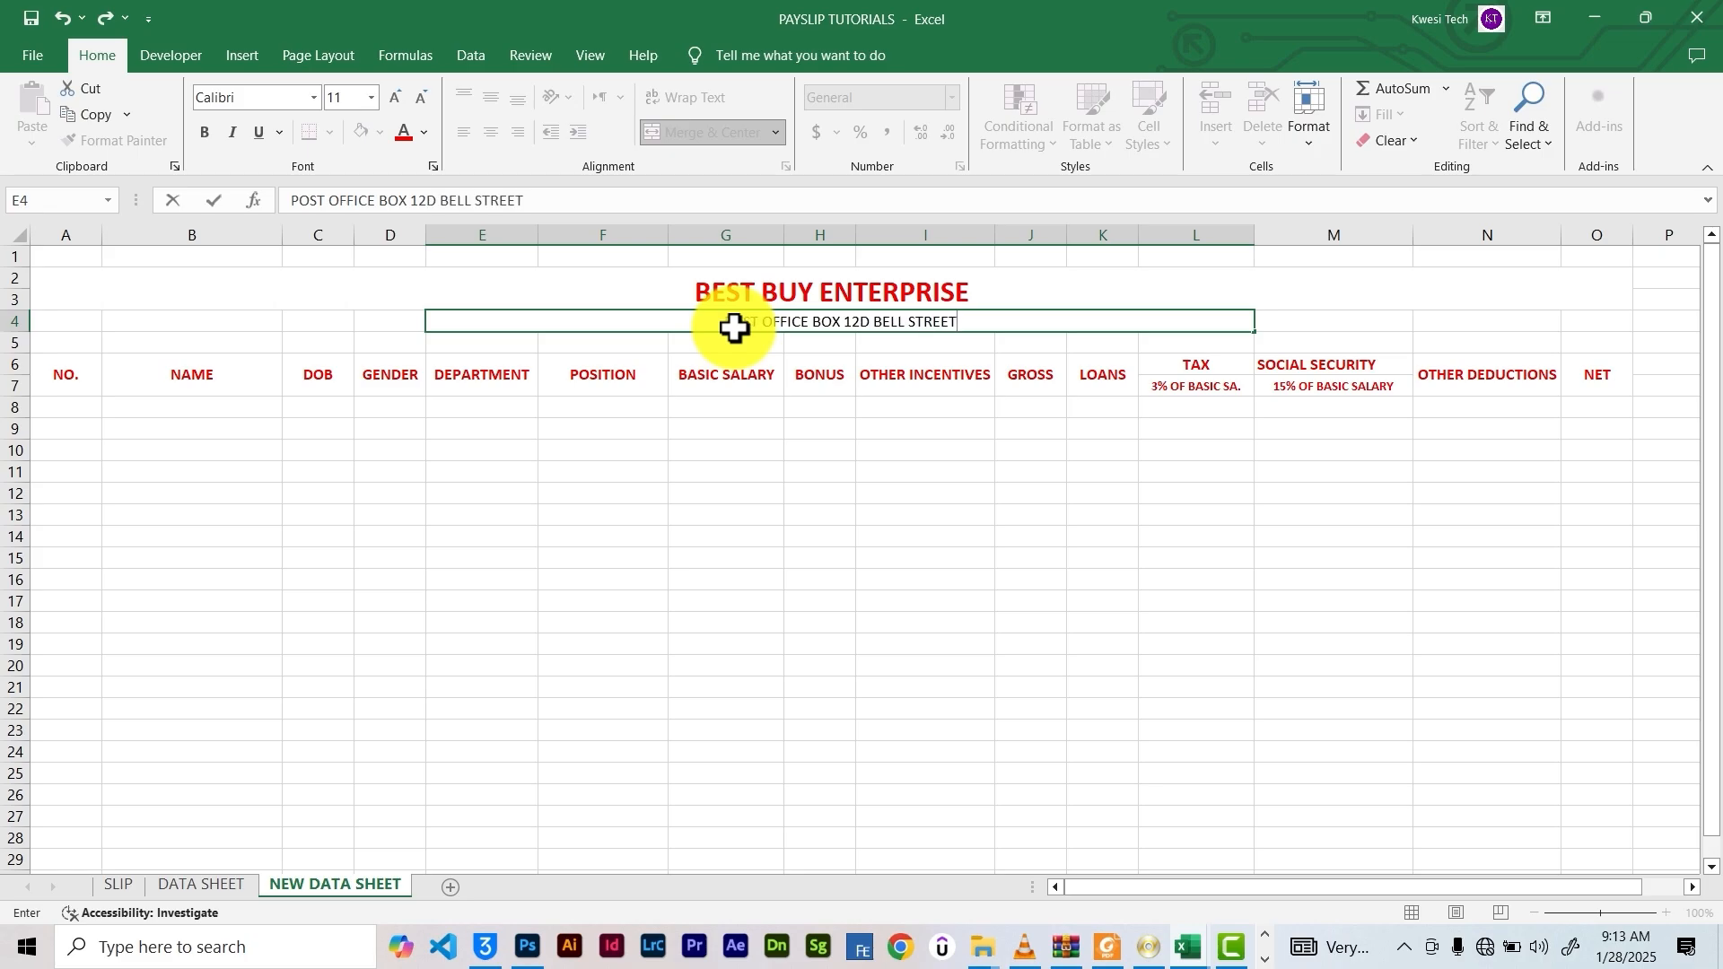
{"action": "left_click", "coordinate": [727, 377]}
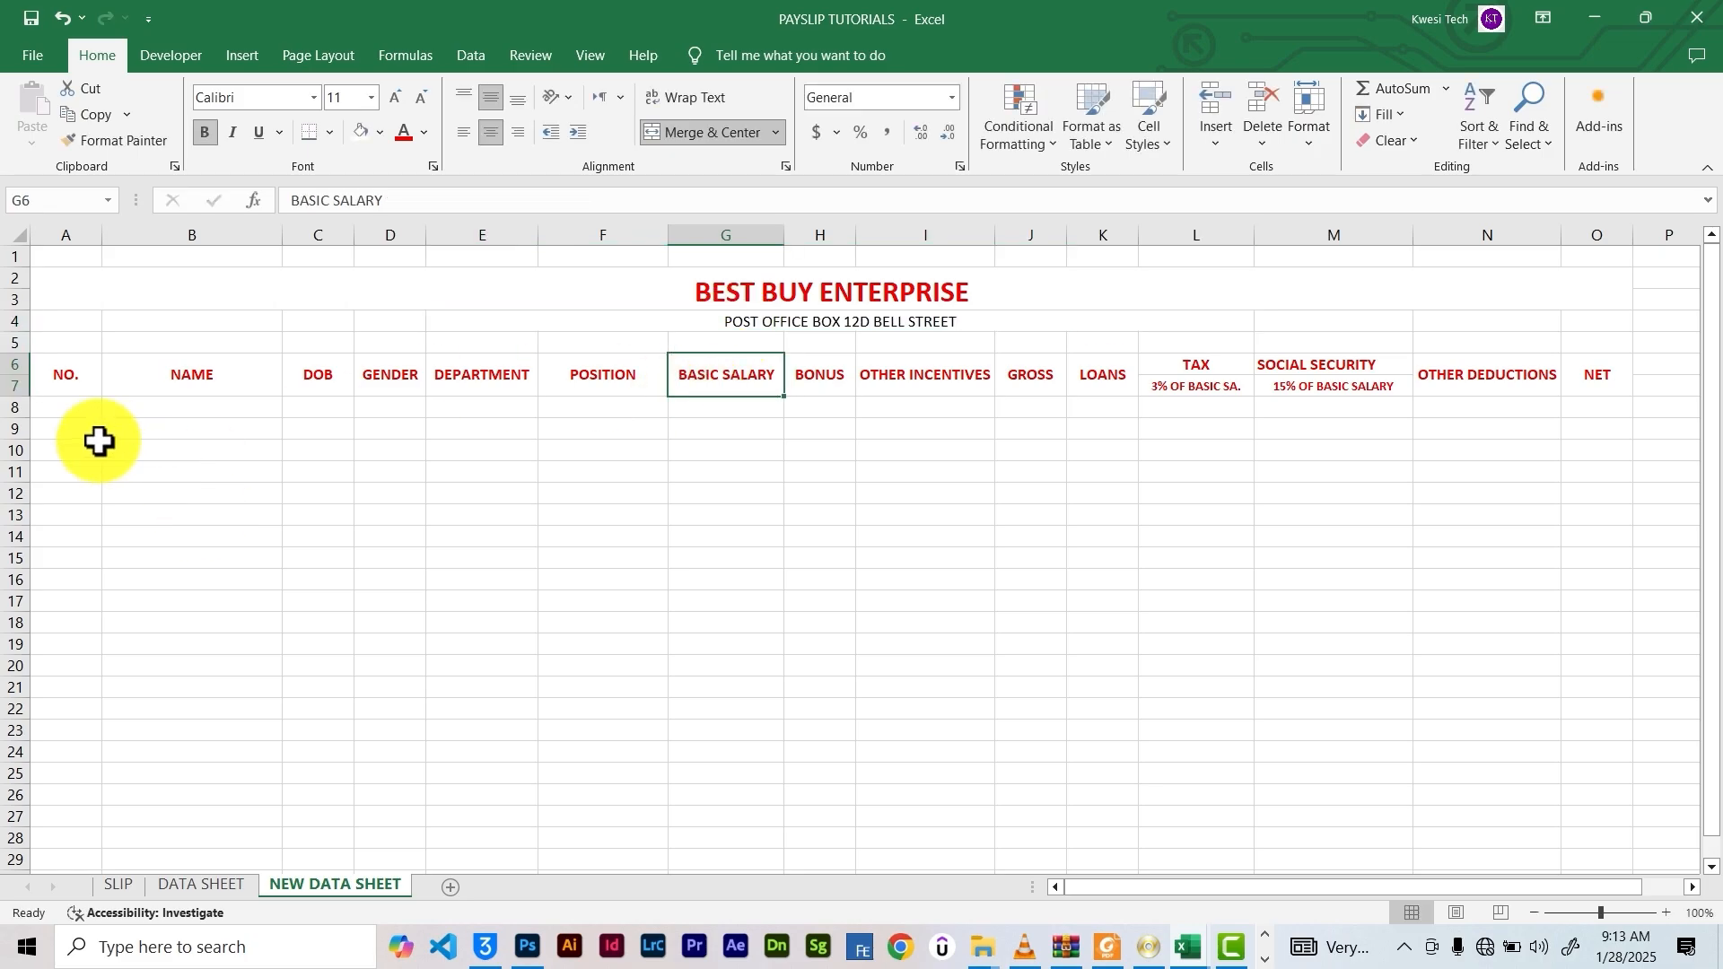
{"action": "left_click", "coordinate": [54, 406]}
Number the NO. column 1 to 21 down A8:A28 as a fill series
{"action": "type", "text": "1"}
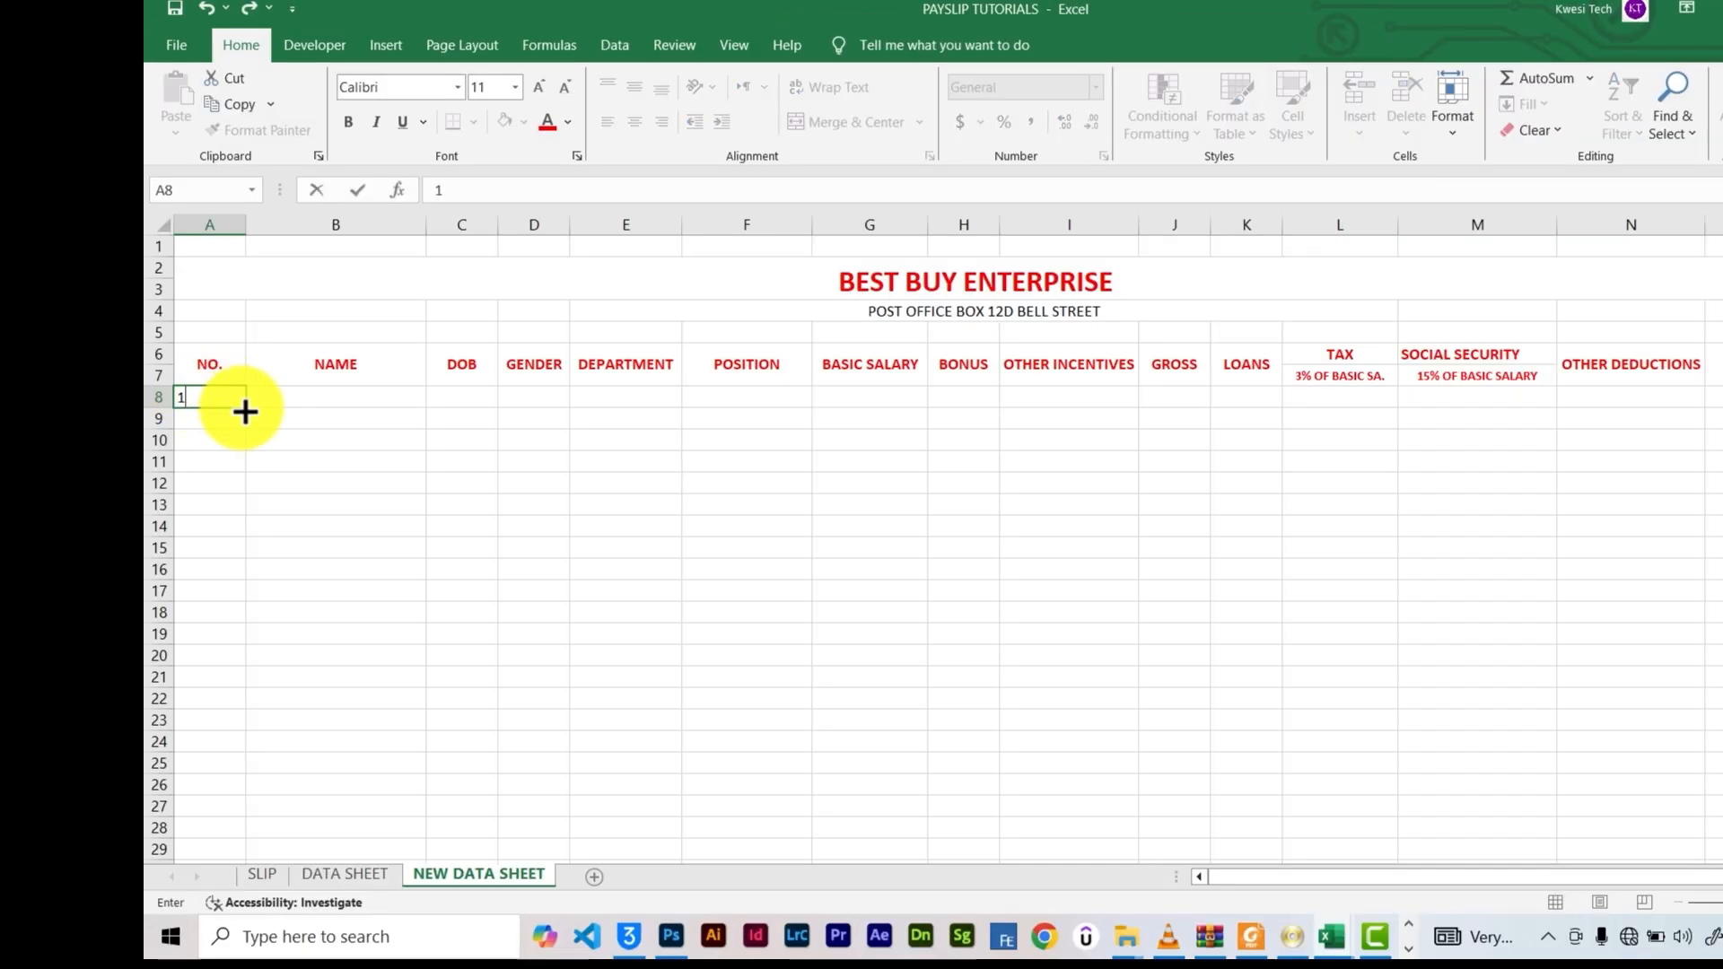
{"action": "left_click_drag", "start_coordinate": [245, 411], "coordinate": [198, 828]}
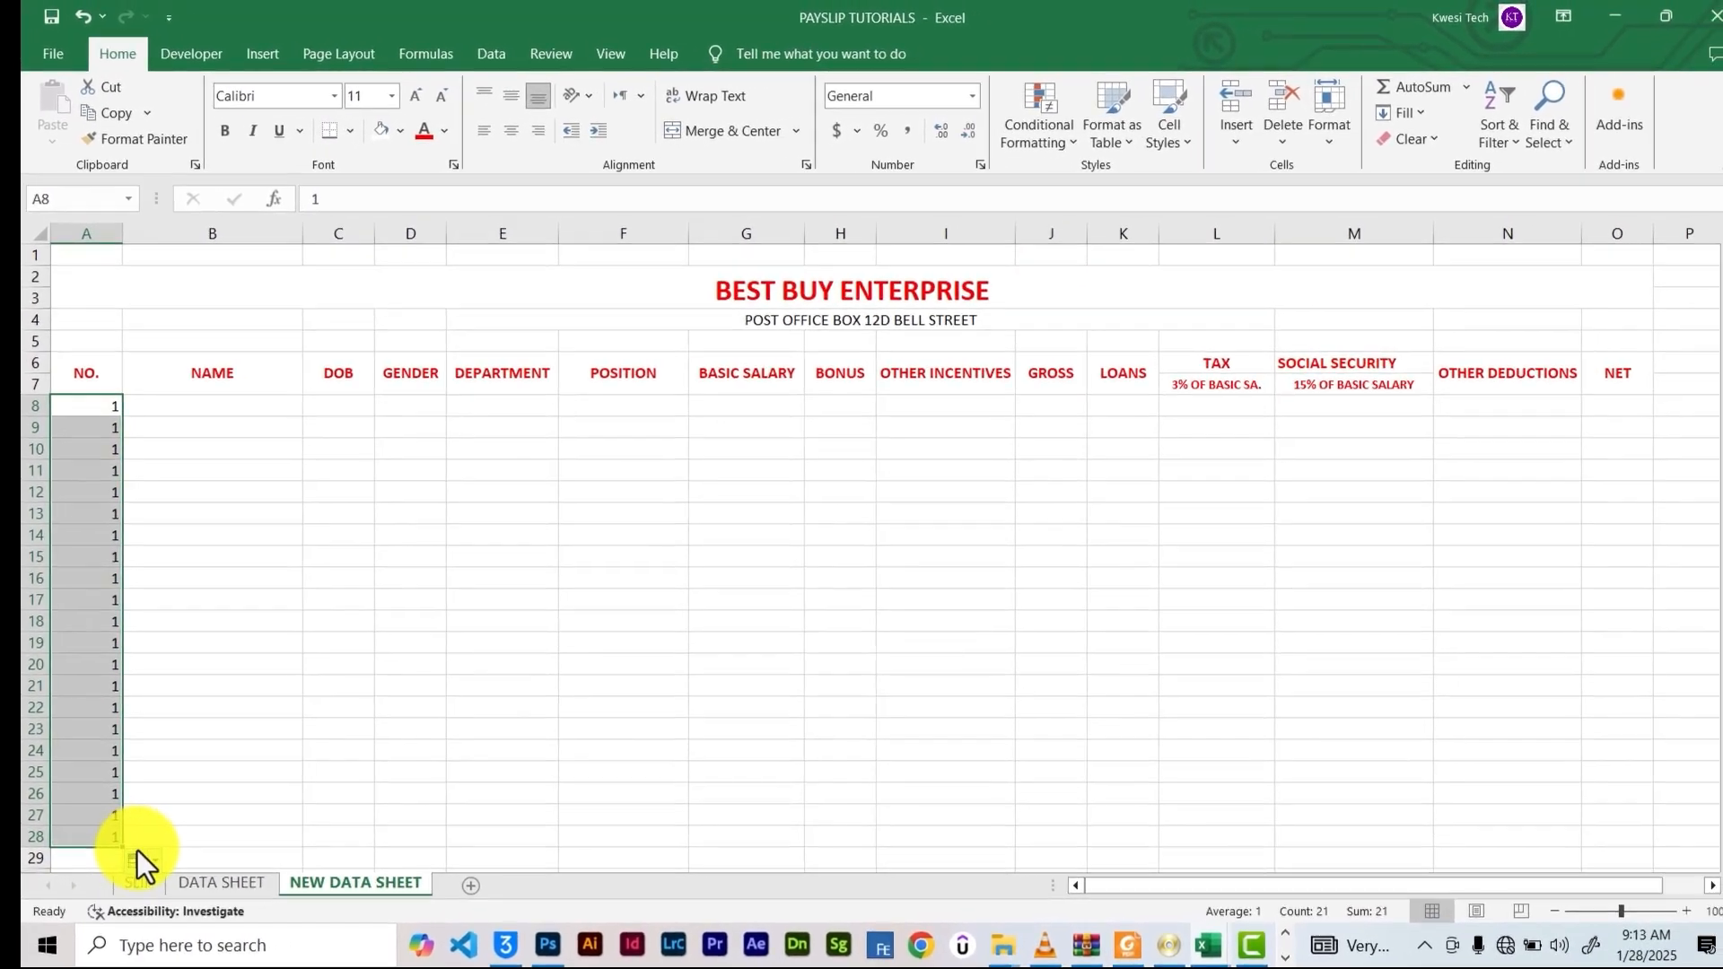
{"action": "left_click", "coordinate": [137, 855]}
{"action": "left_click", "coordinate": [178, 755]}
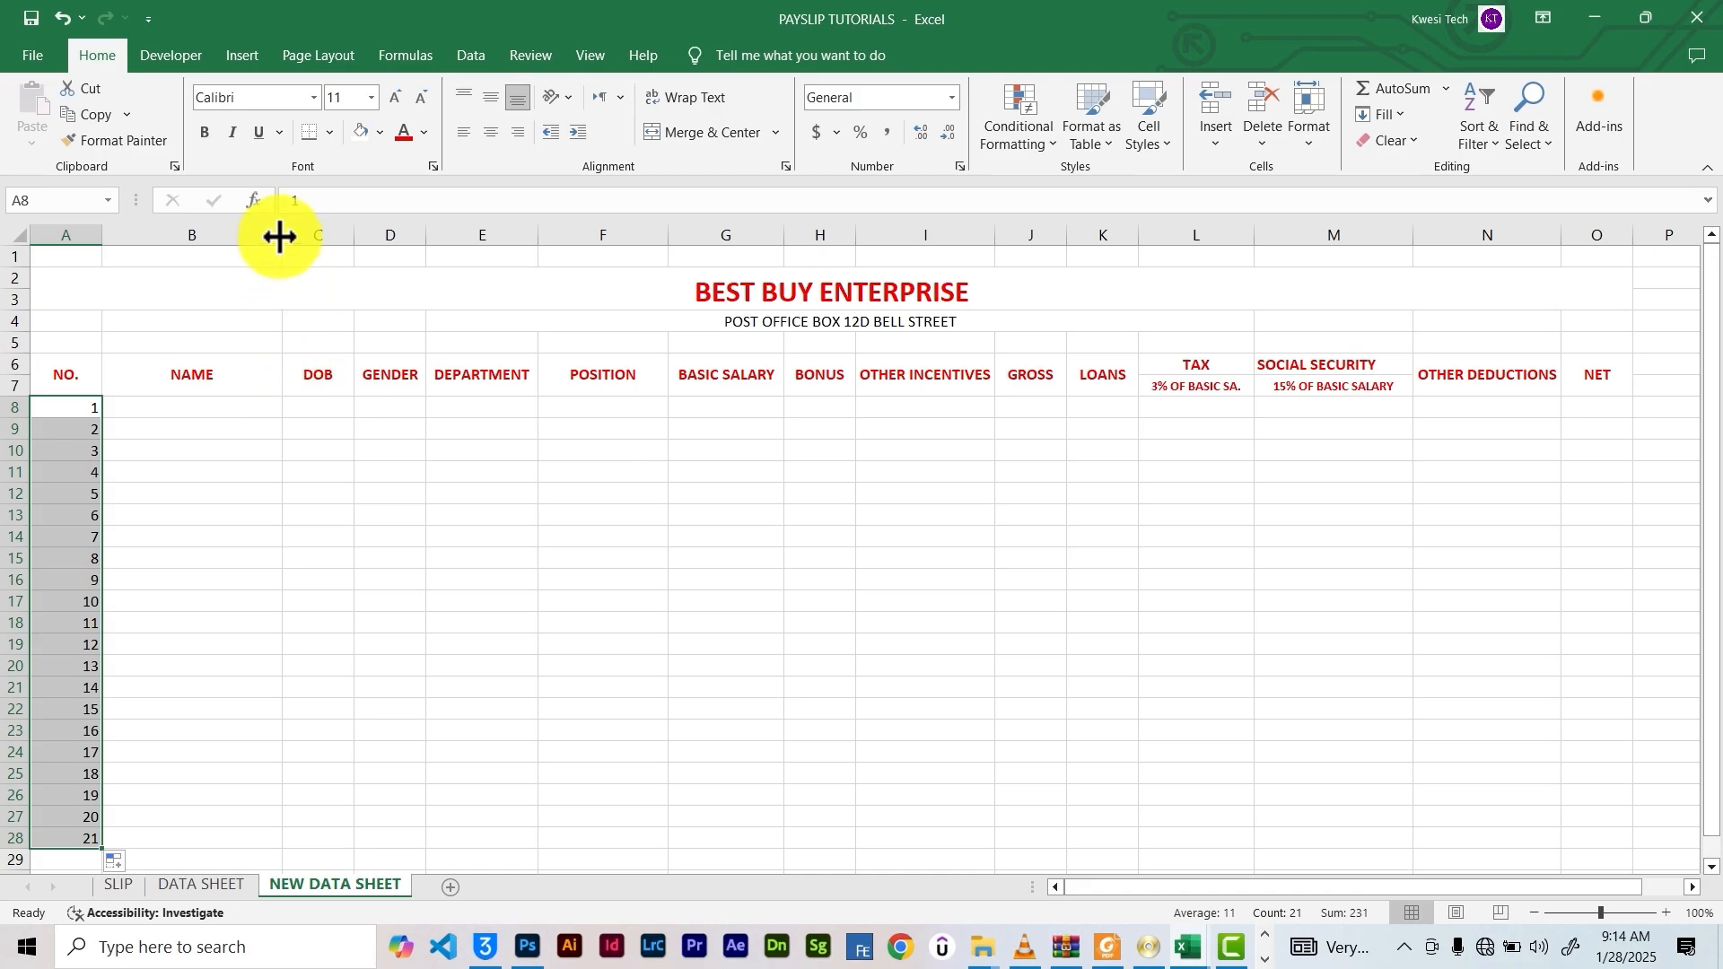
Widen the NAME column and enter the first employee's full name in B8 and DUMMY1 in B9
{"action": "left_click_drag", "start_coordinate": [280, 237], "coordinate": [323, 237]}
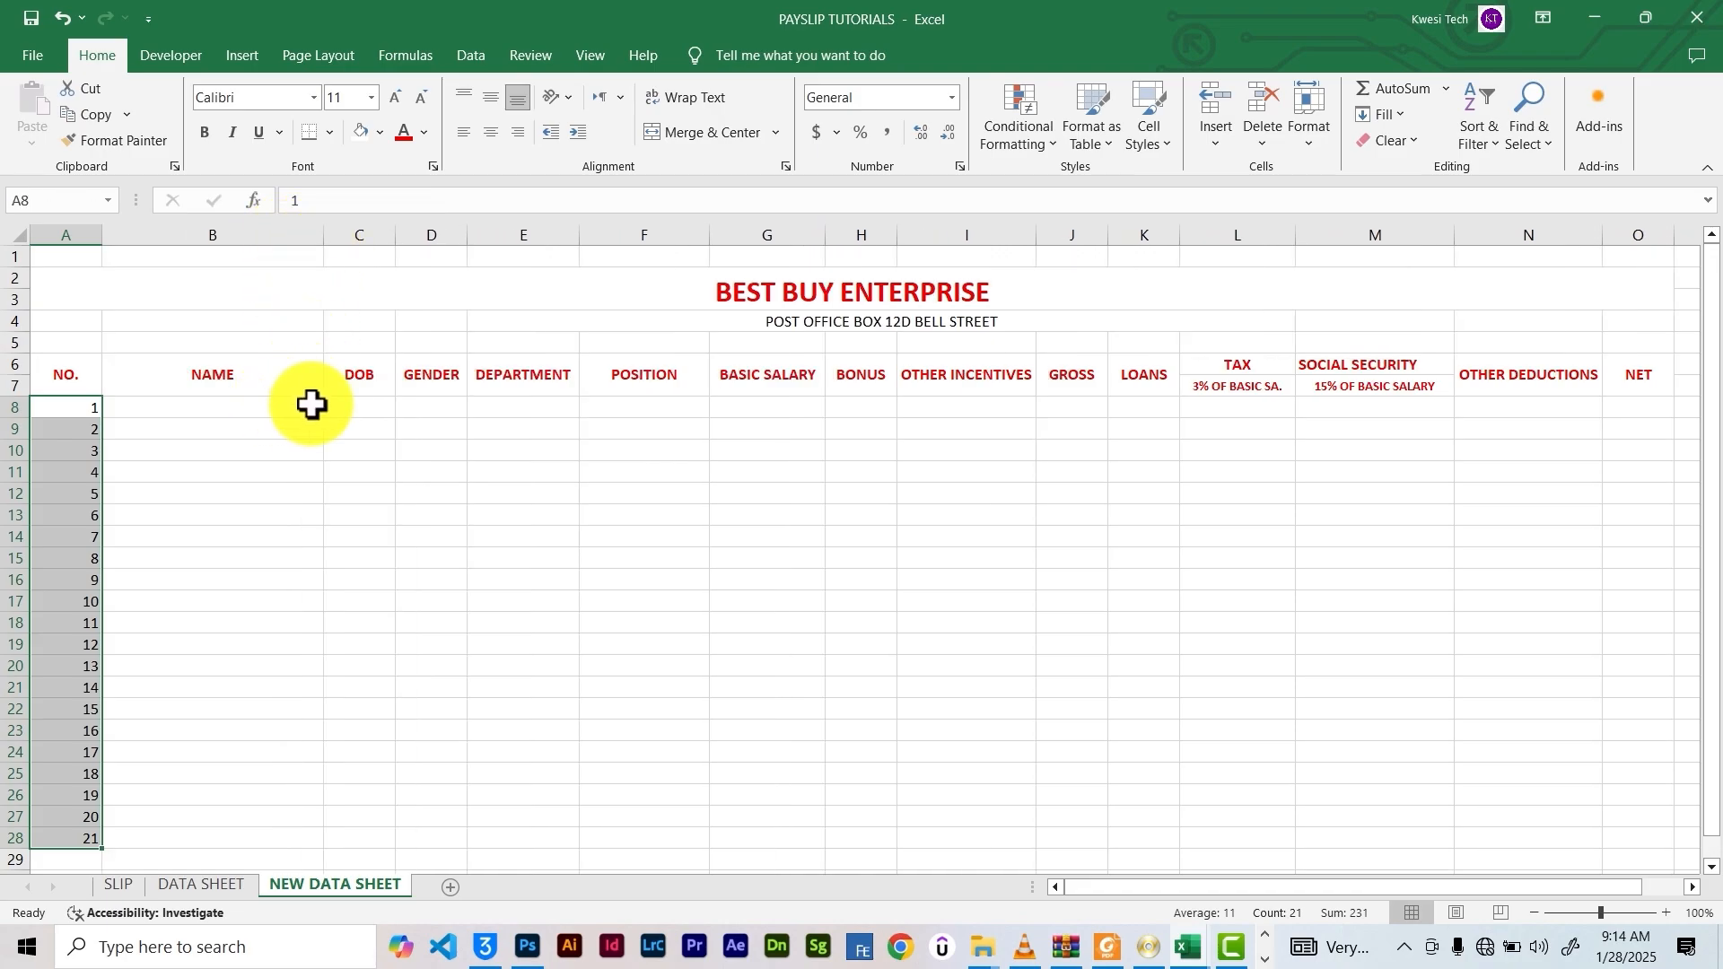
{"action": "left_click", "coordinate": [224, 406]}
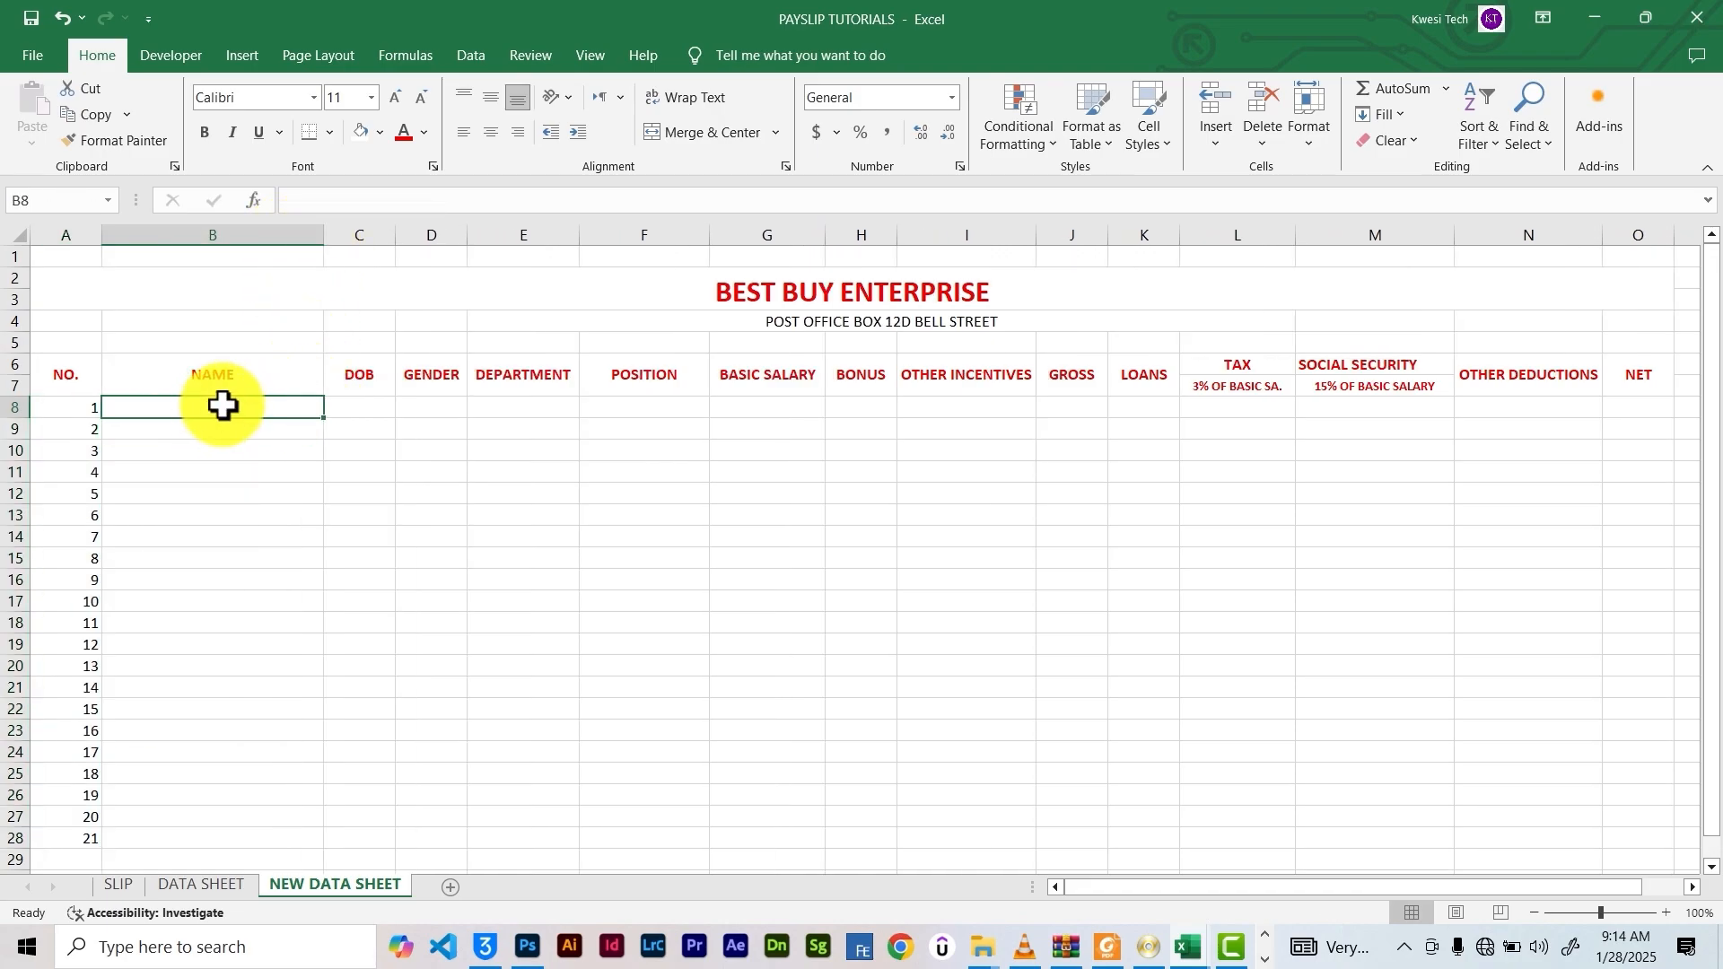
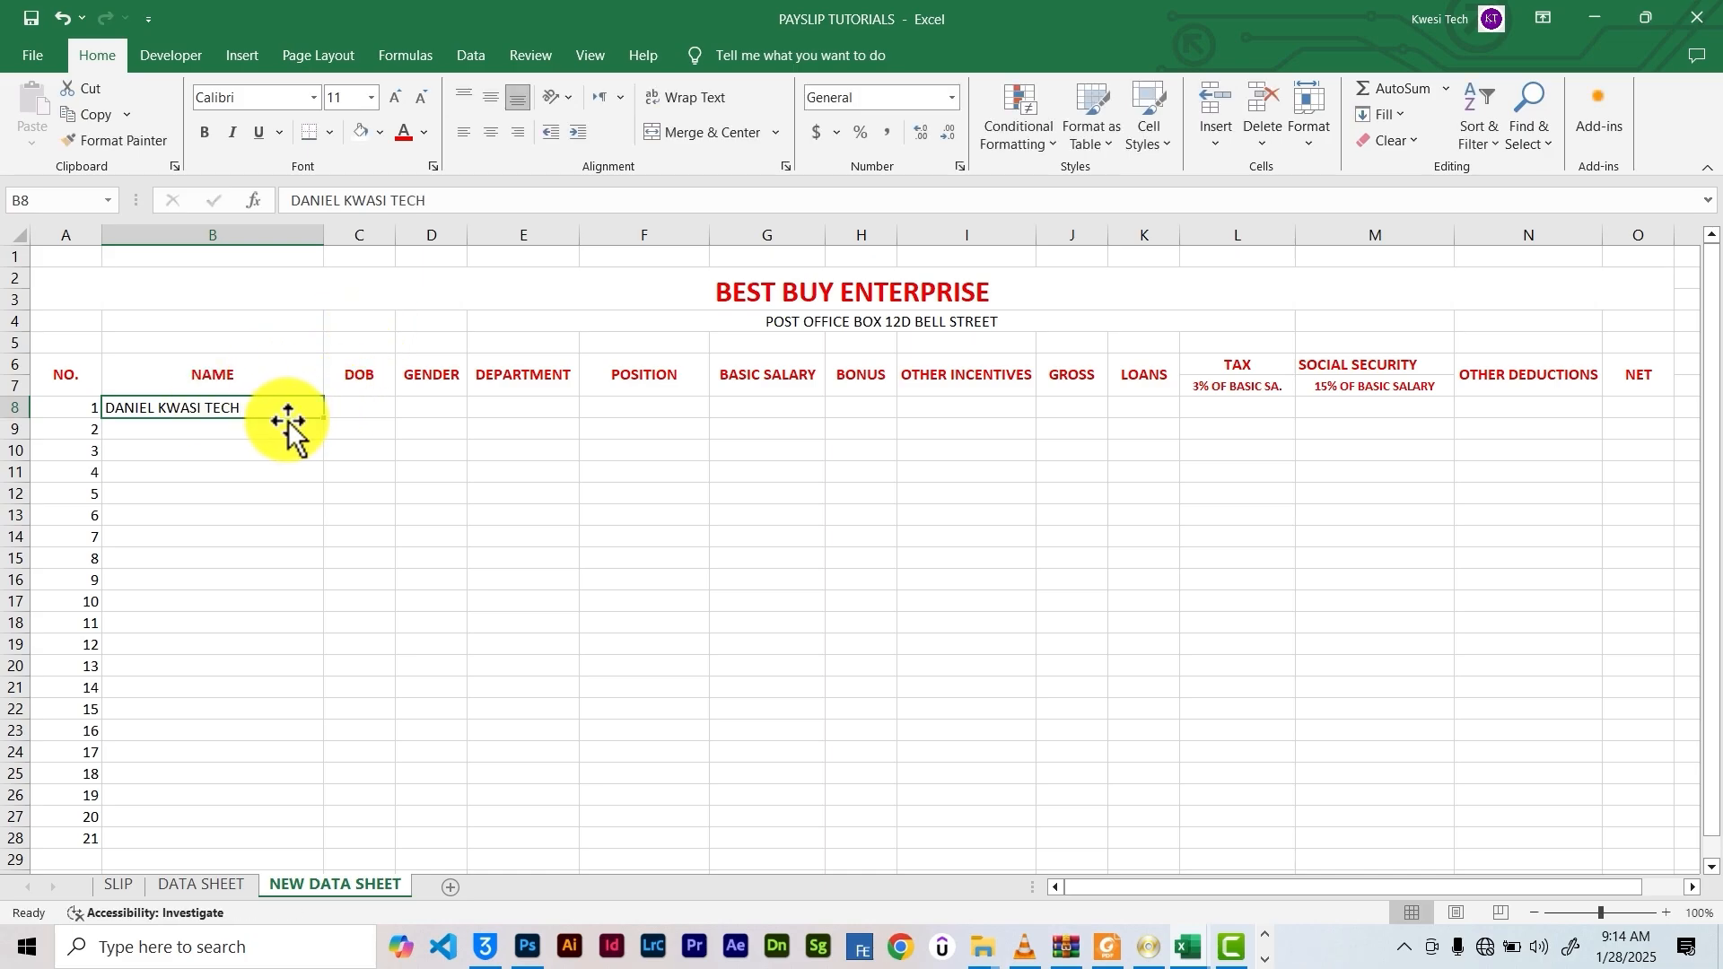
{"action": "key", "text": "Return"}
{"action": "type", "text": "DUMMY1"}
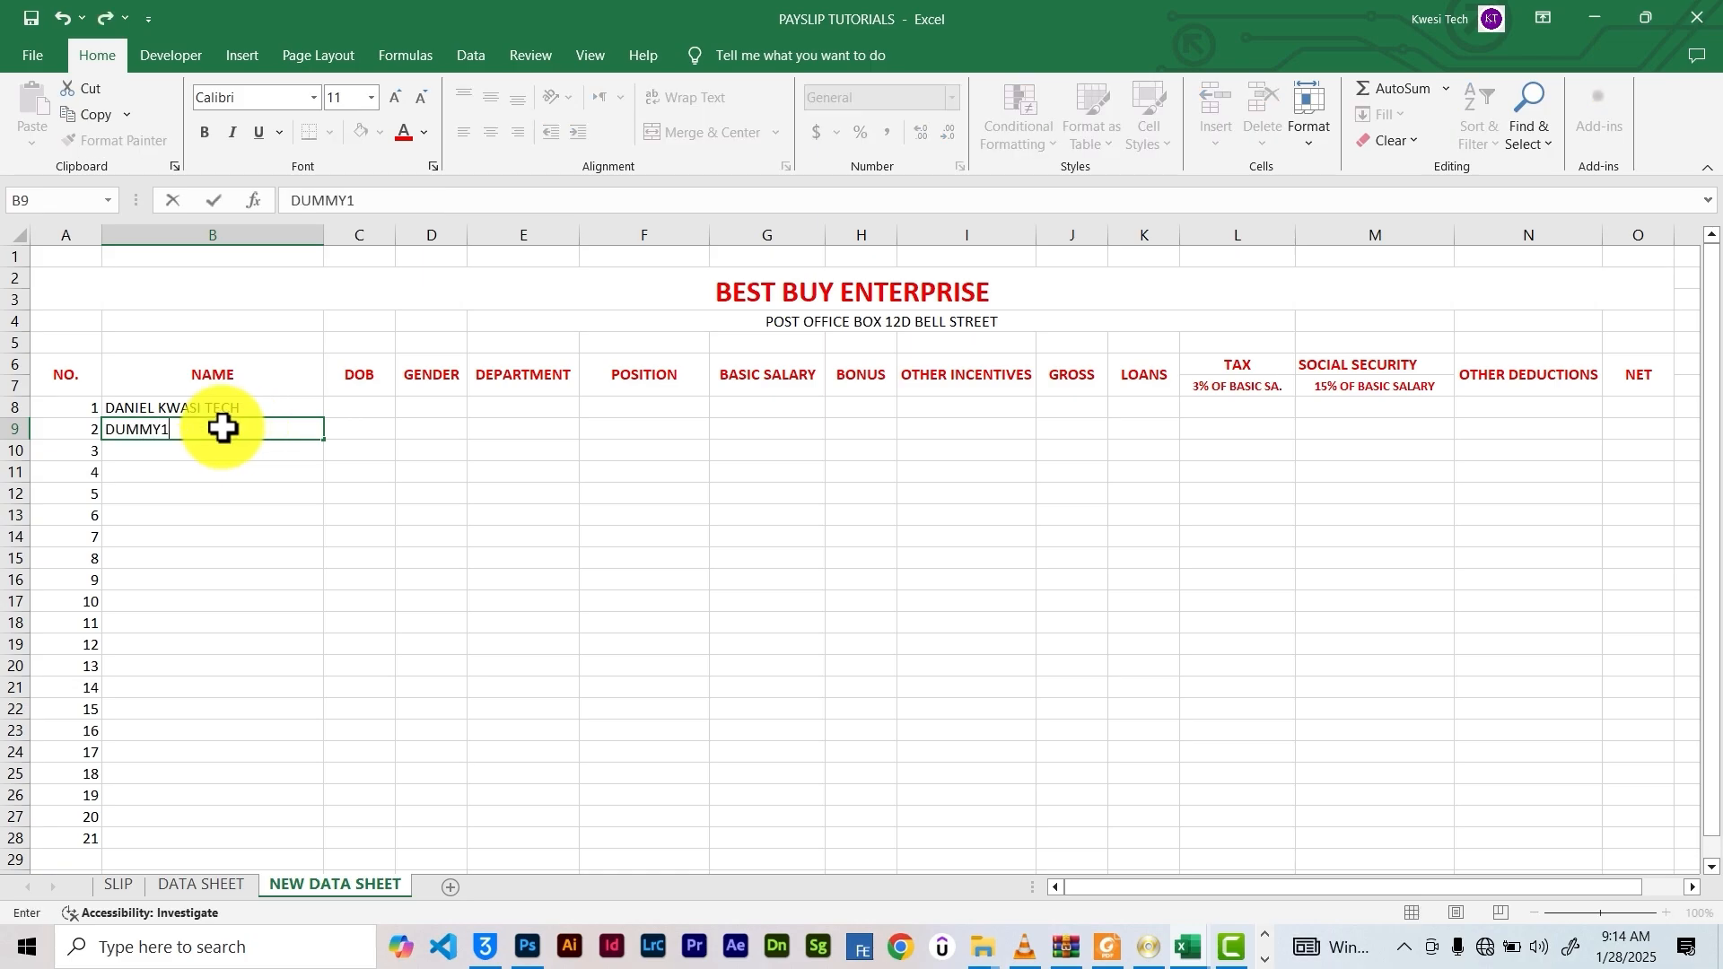
{"action": "left_click", "coordinate": [294, 453]}
{"action": "left_click", "coordinate": [310, 428]}
Format the whole DOB column C as Short Date
{"action": "left_click", "coordinate": [377, 406]}
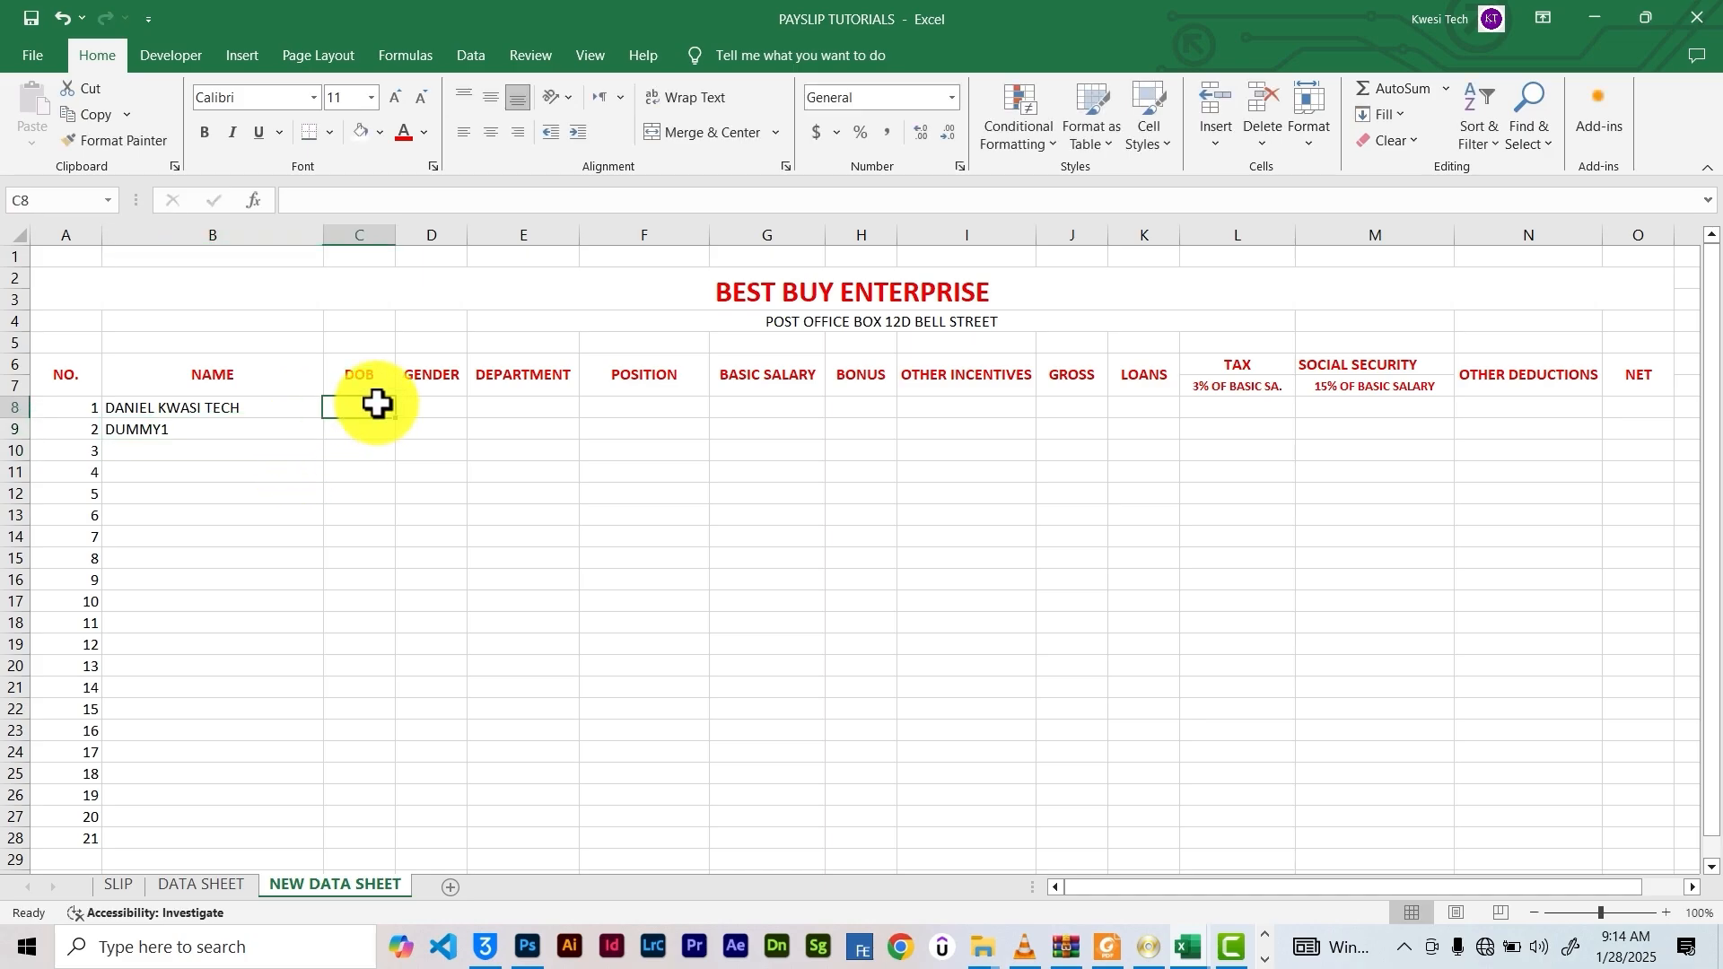
{"action": "left_click", "coordinate": [358, 234]}
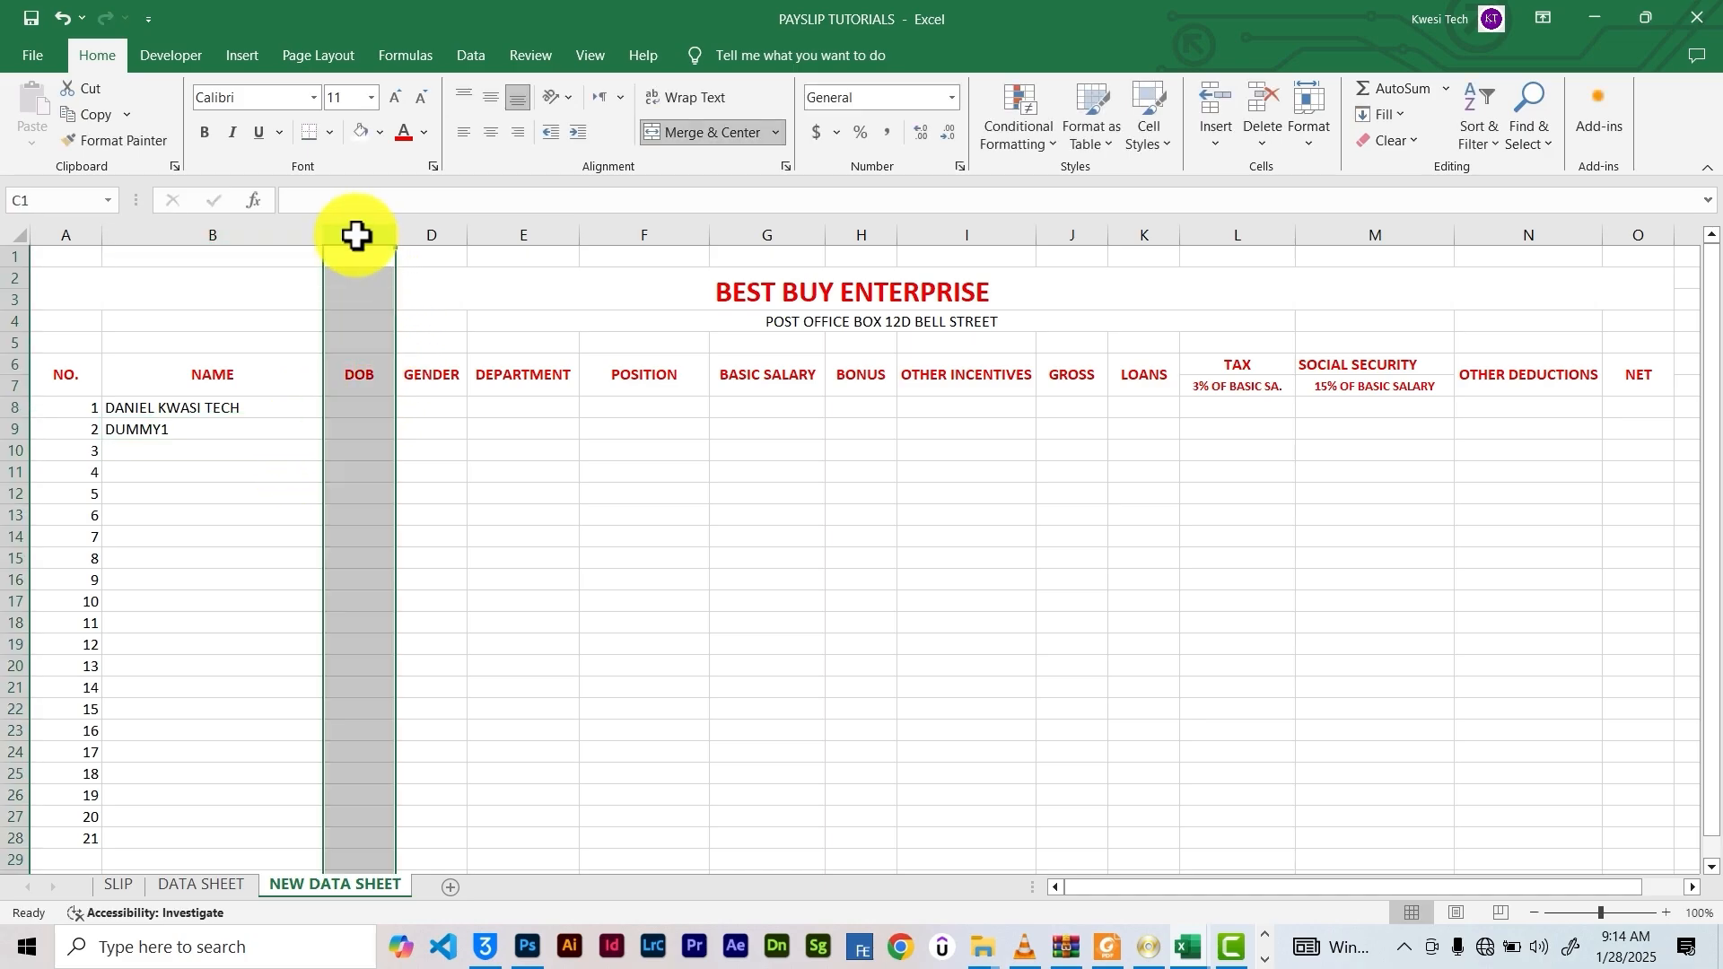
{"action": "left_click", "coordinate": [952, 97]}
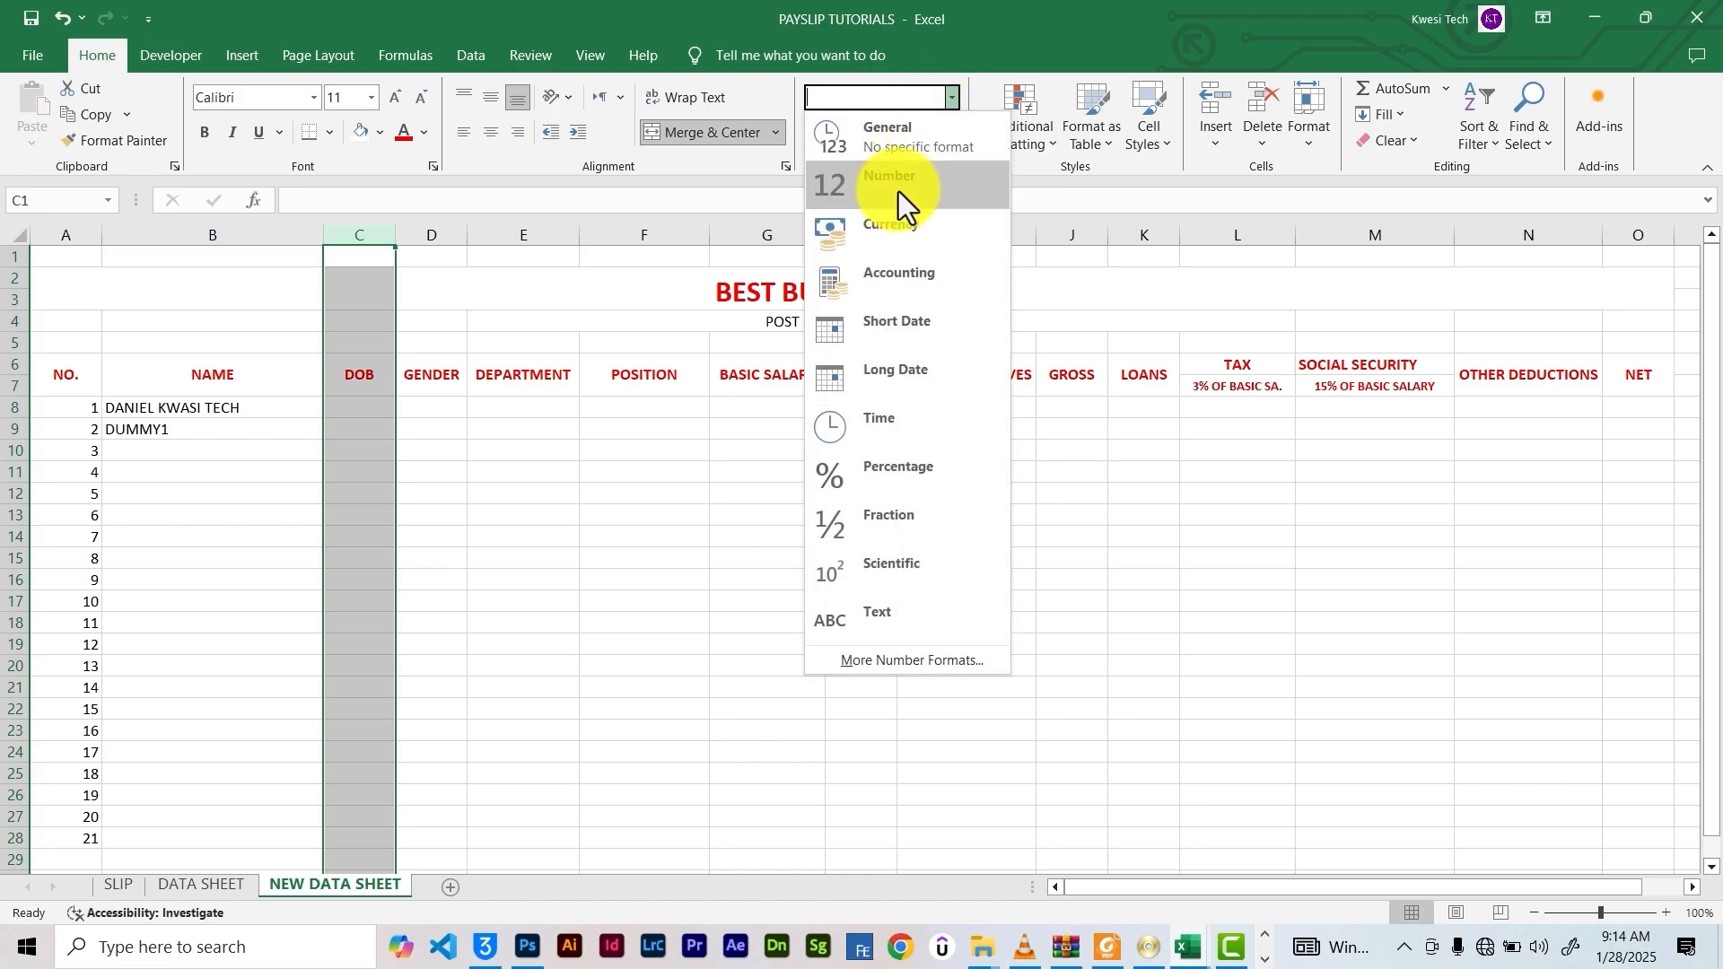
{"action": "left_click", "coordinate": [903, 340]}
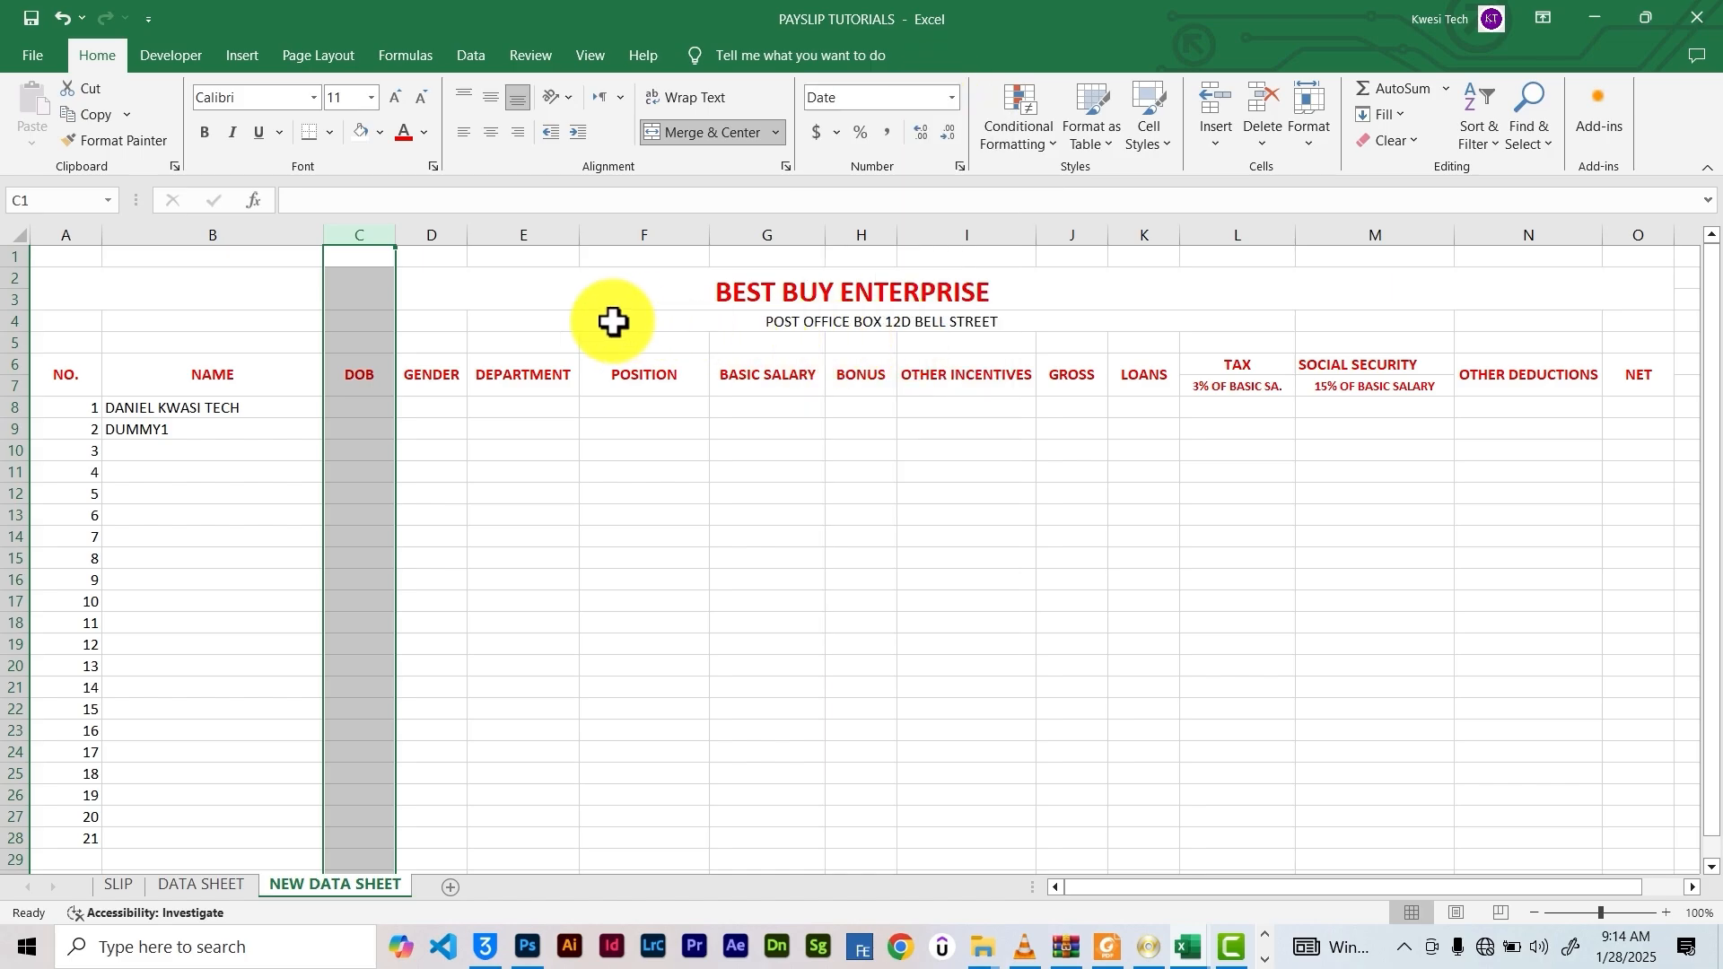
Enter 12/12/1998 as the first DOB in C8 and widen column C to fit
{"action": "left_click", "coordinate": [426, 406]}
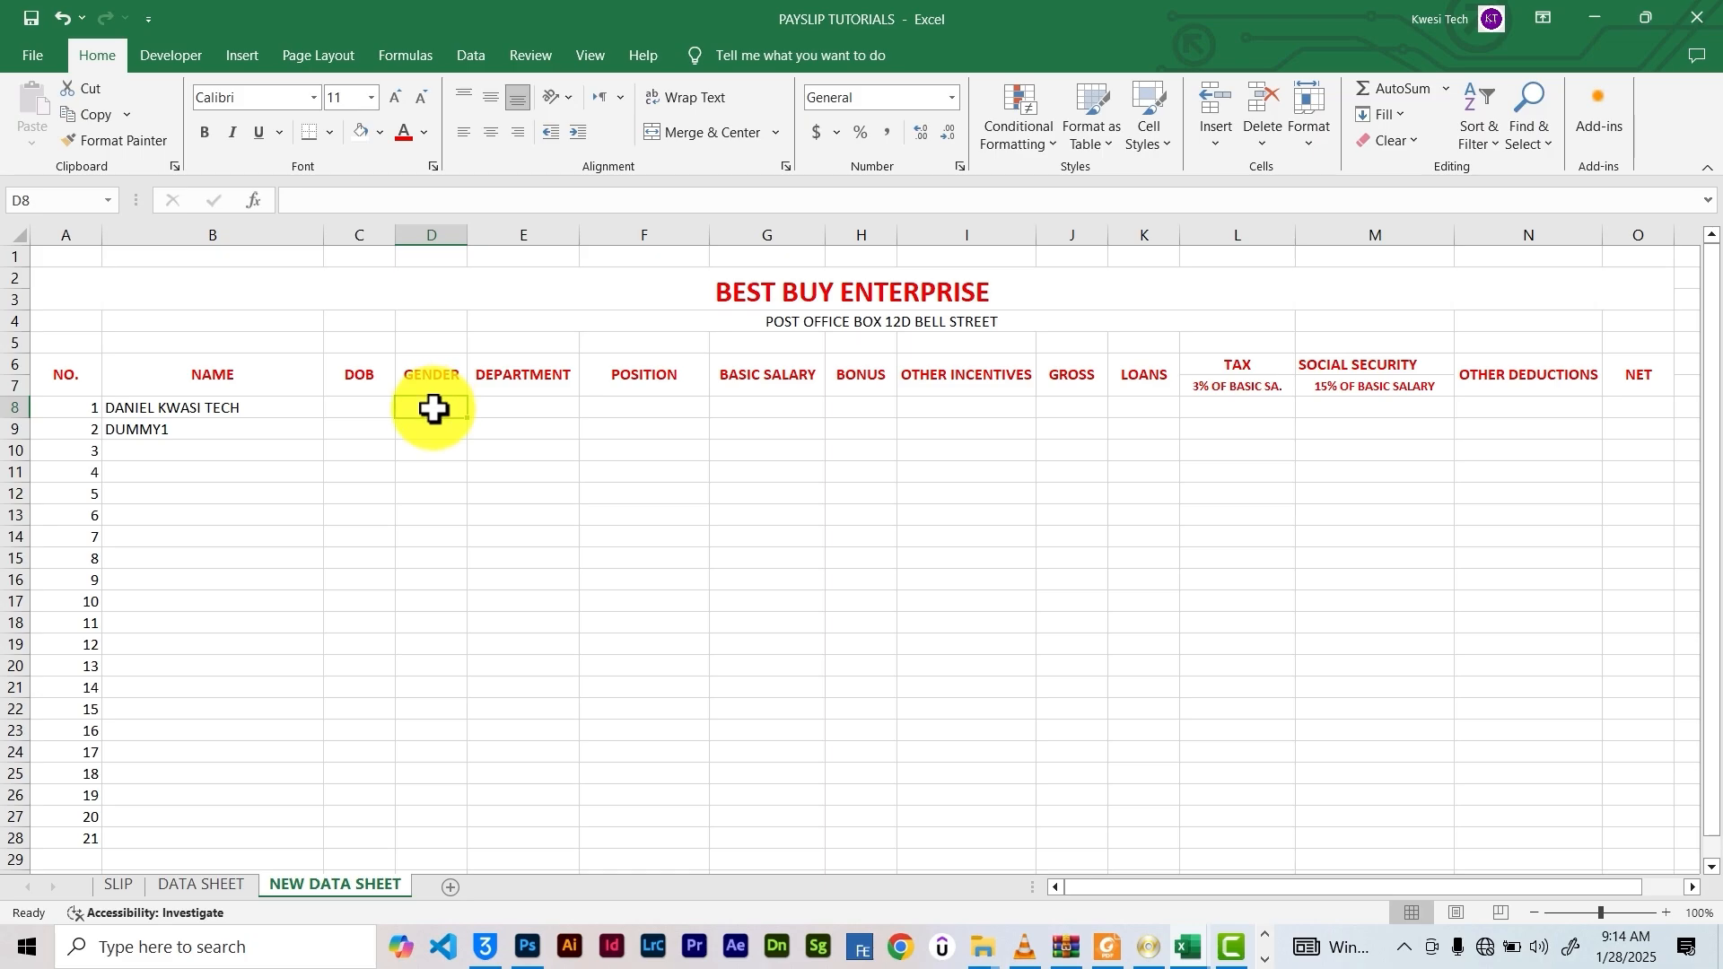
{"action": "left_click", "coordinate": [375, 409]}
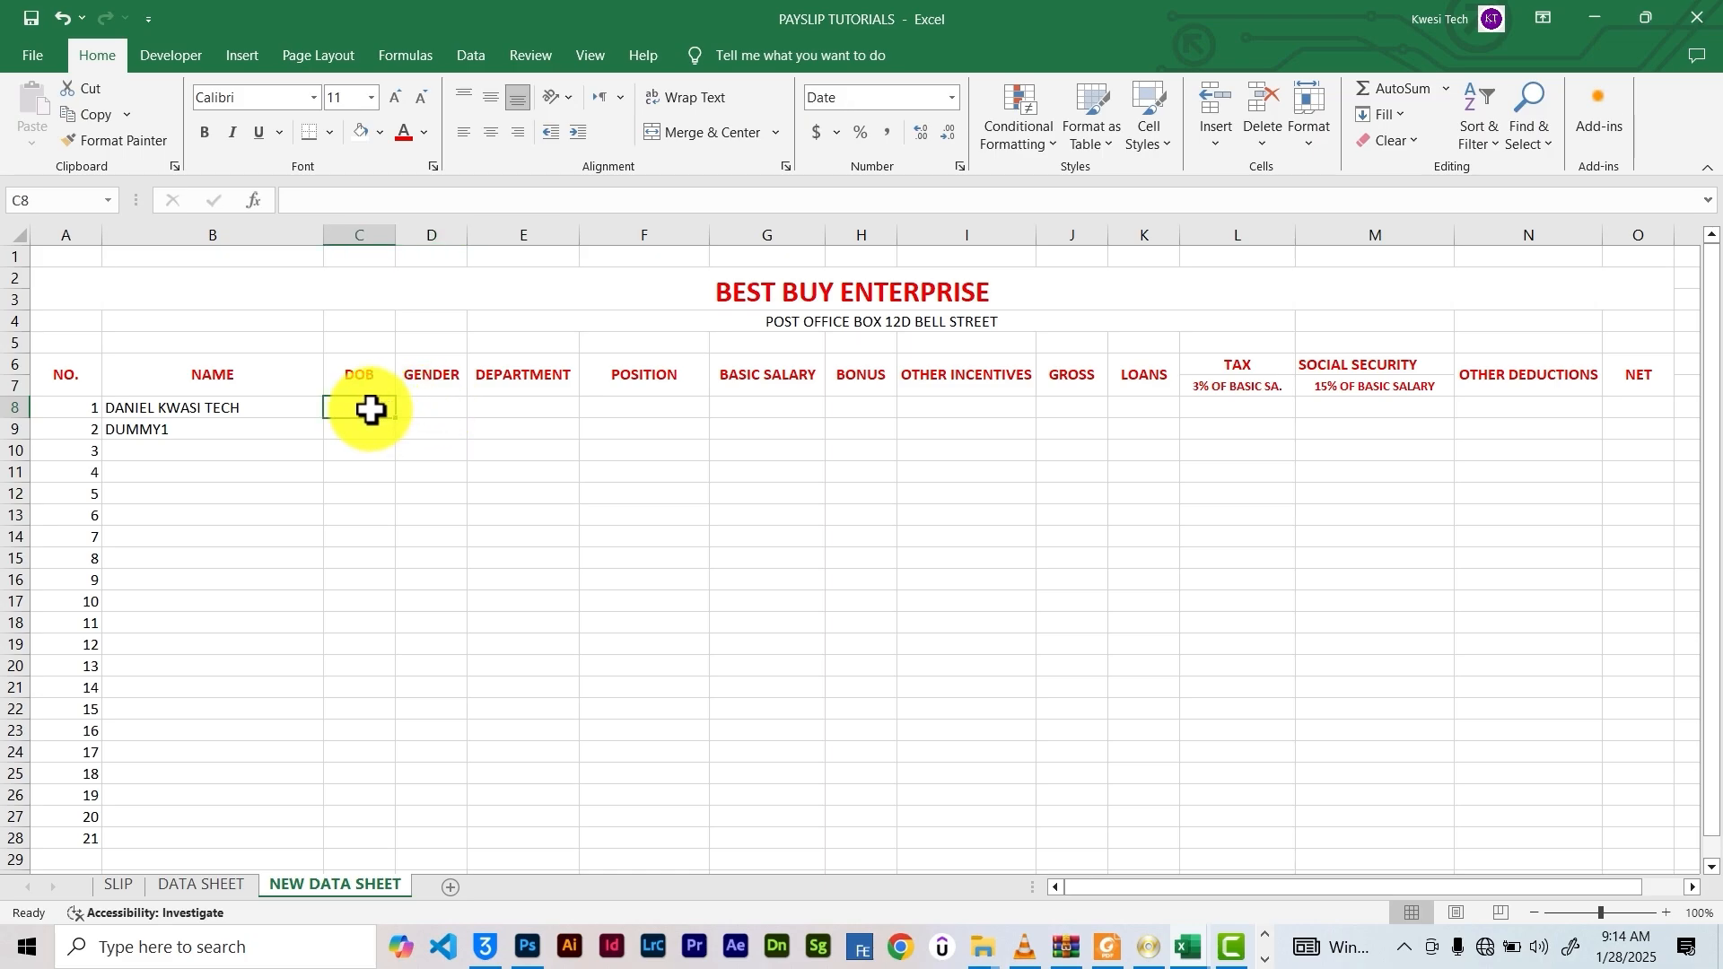
{"action": "type", "text": "12"}
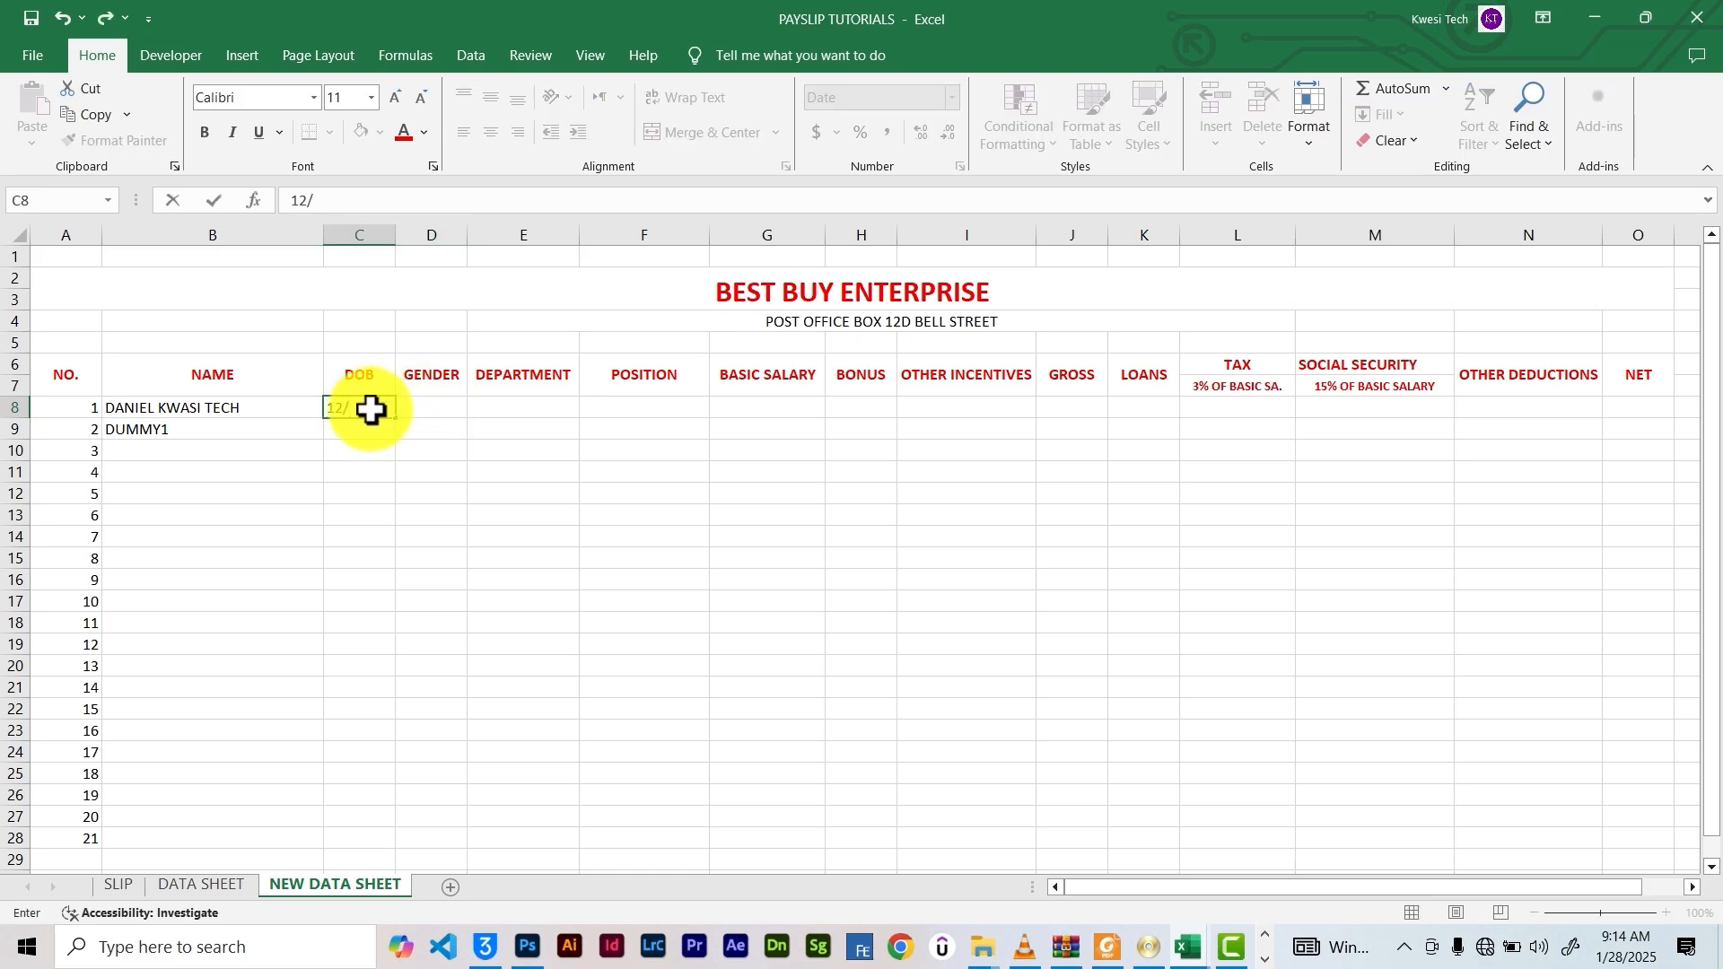
{"action": "type", "text": "/2"}
{"action": "key", "text": "BackSpace"}
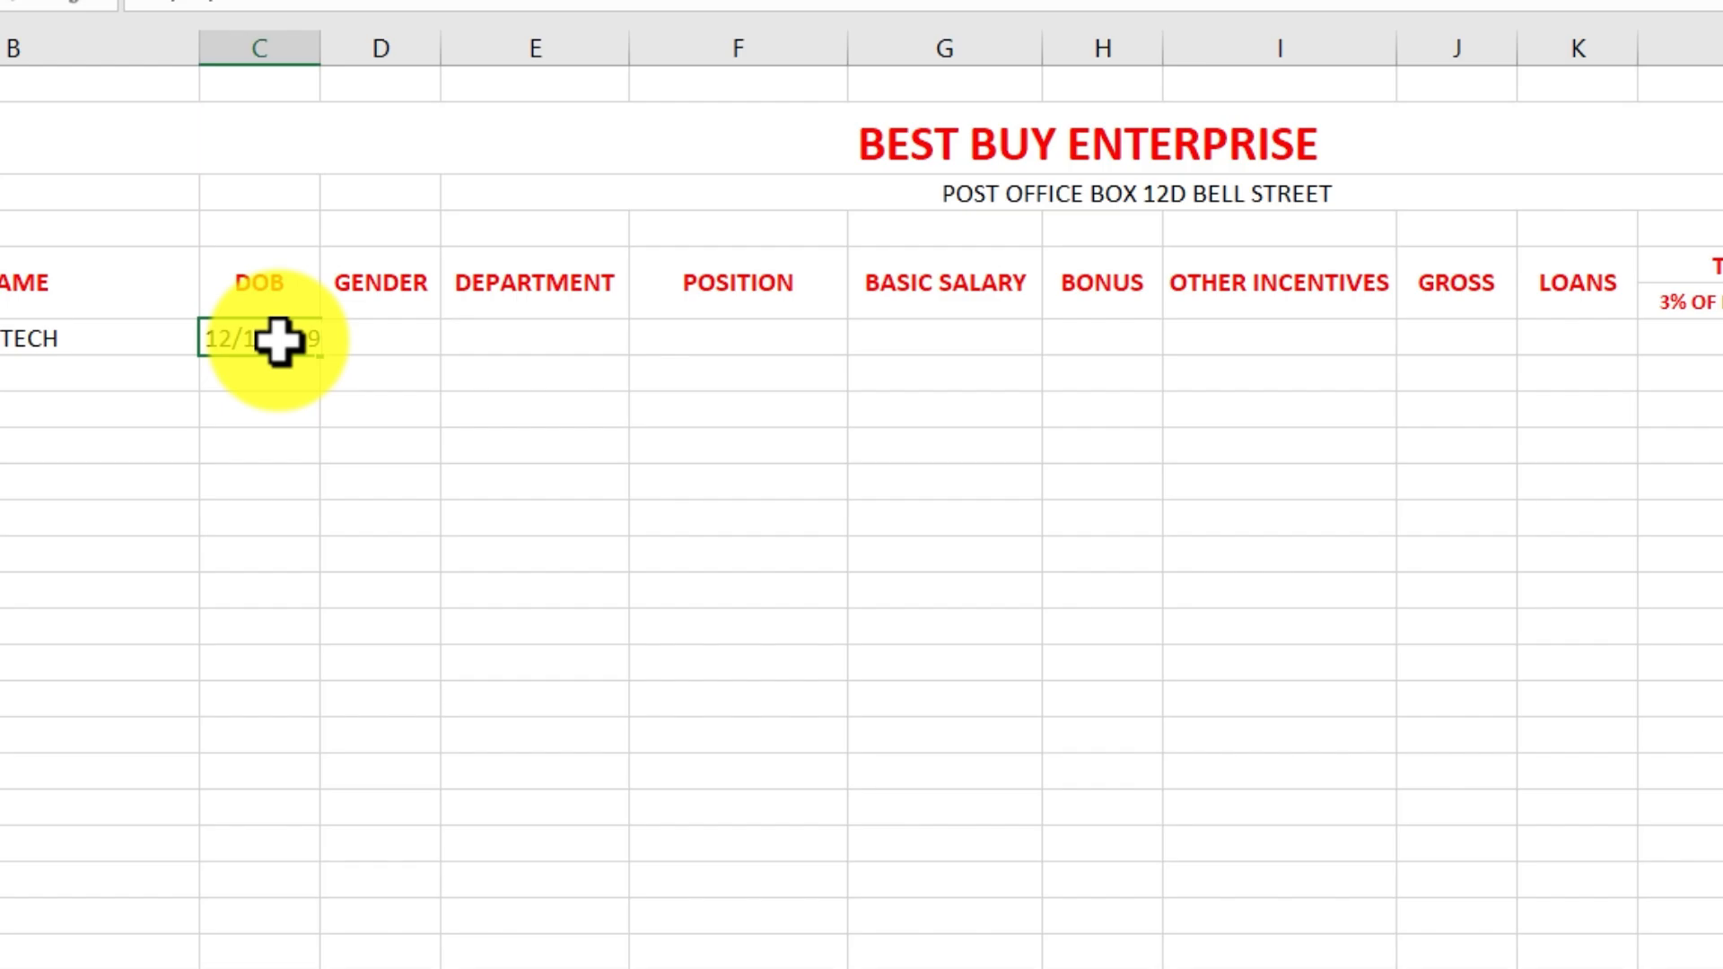
{"action": "left_click", "coordinate": [312, 36]}
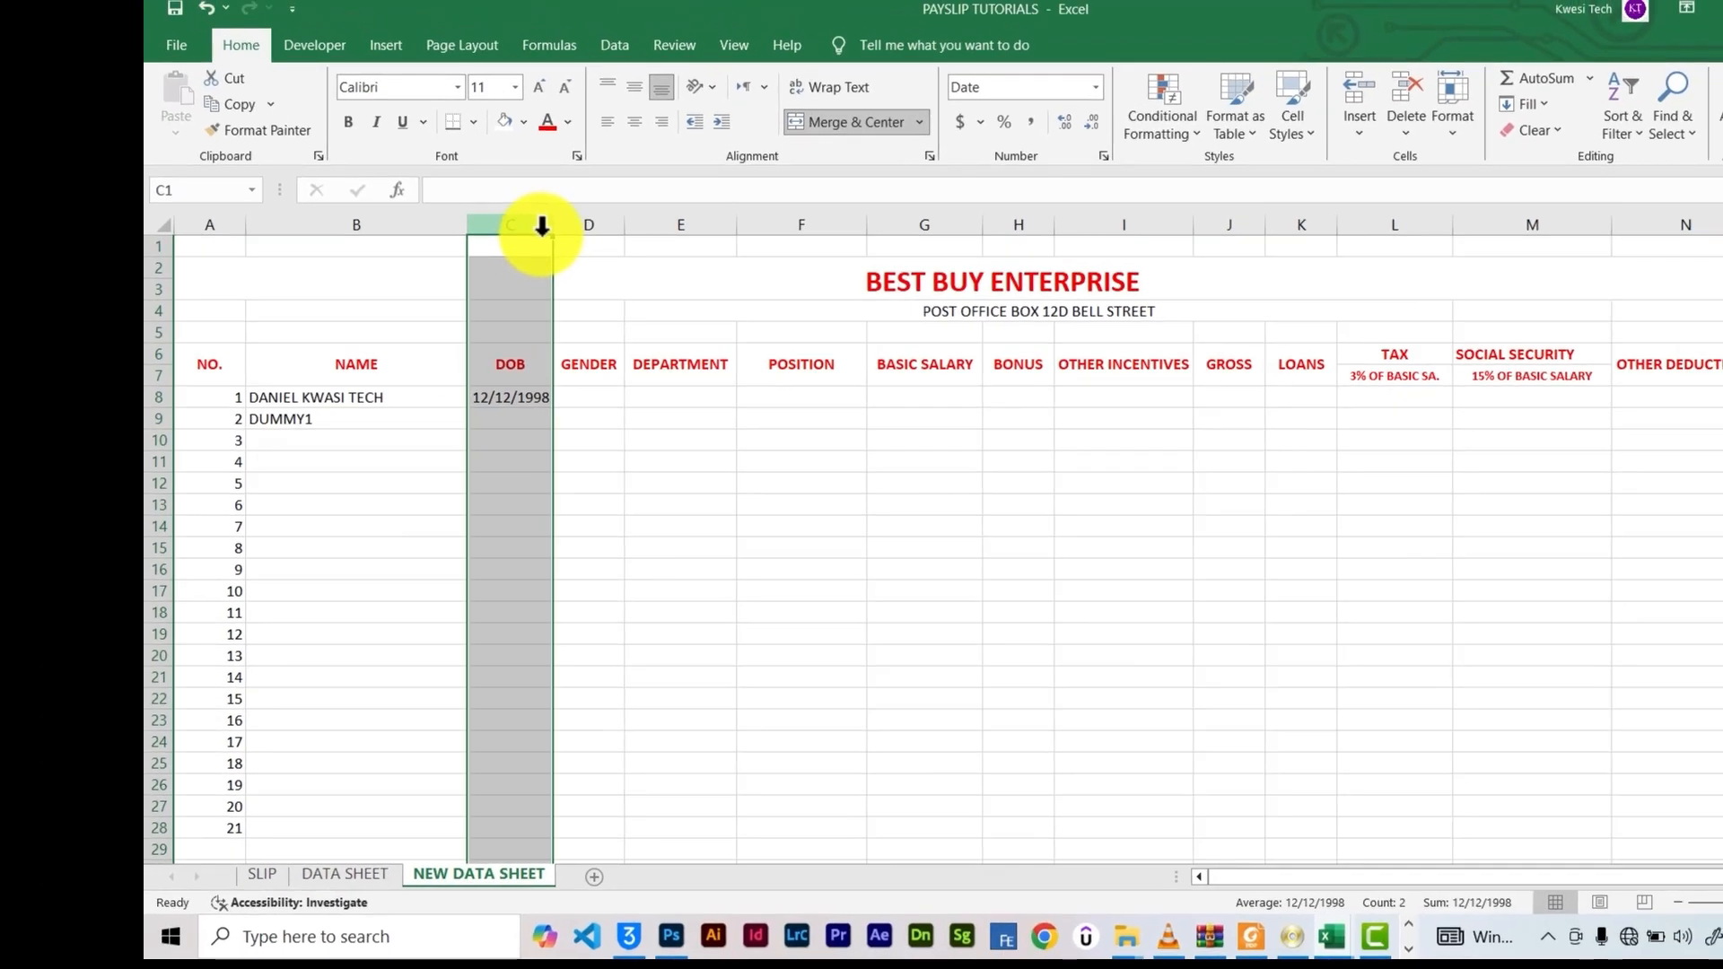
{"action": "left_click_drag", "start_coordinate": [549, 235], "coordinate": [563, 231]}
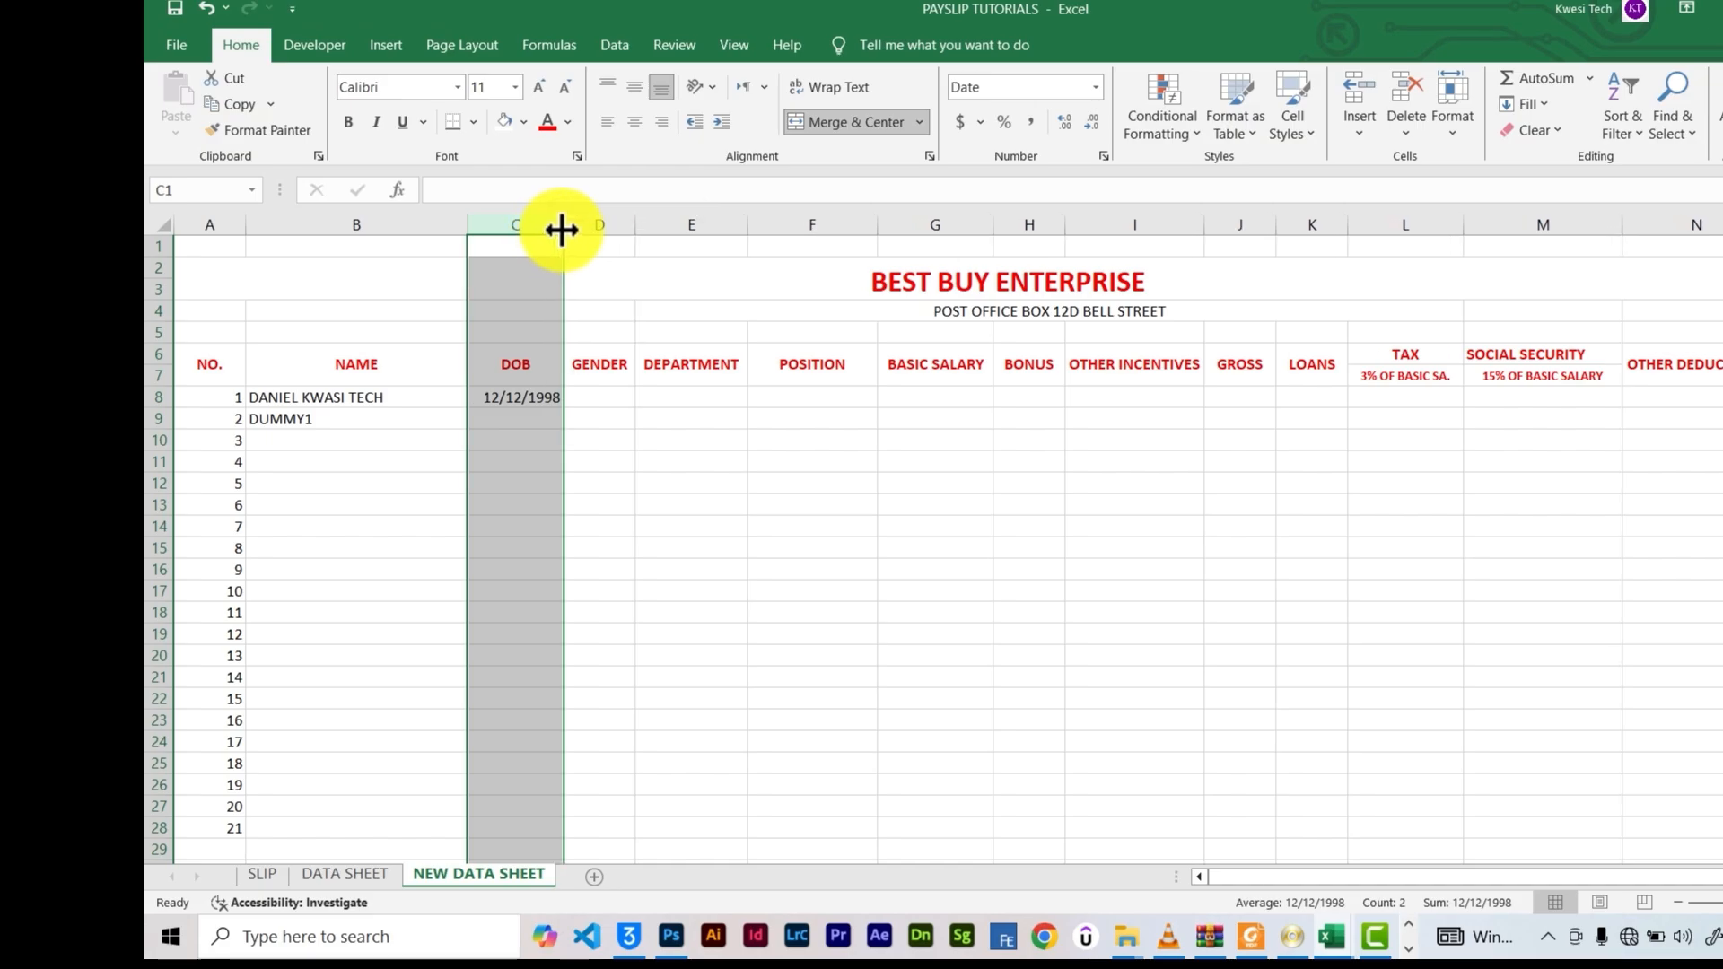
{"action": "left_click", "coordinate": [608, 397]}
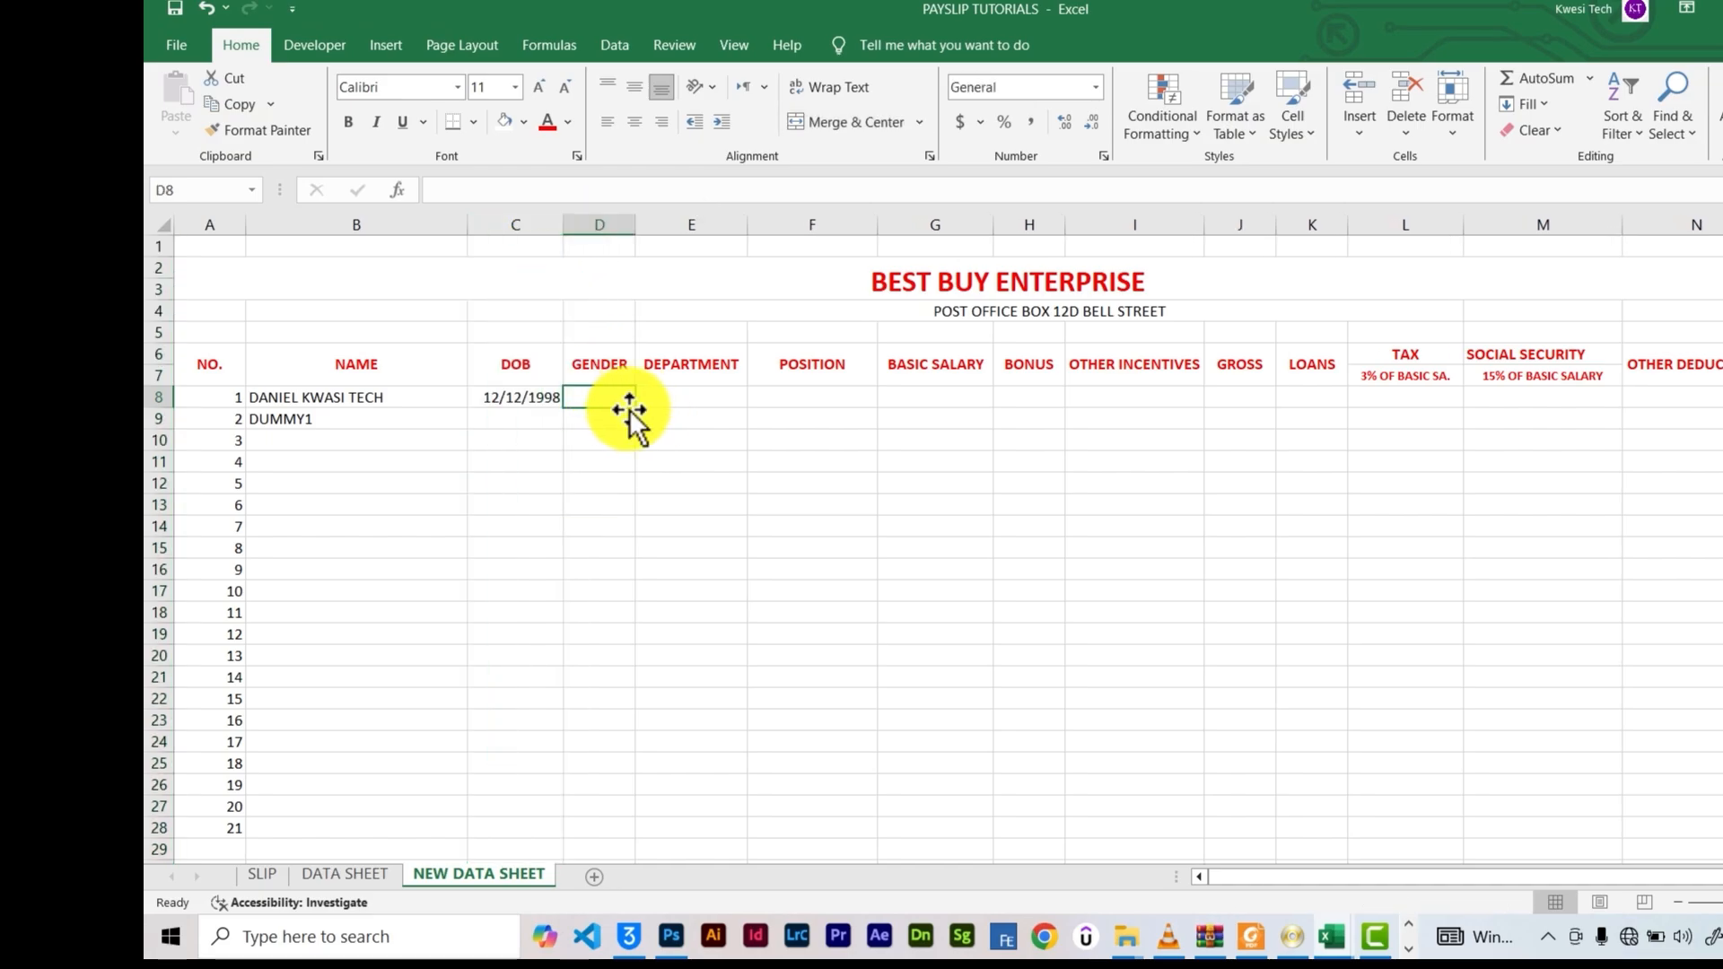
Give D8 a List data validation of MALE, FEMALE and test its dropdown
{"action": "left_click", "coordinate": [606, 48]}
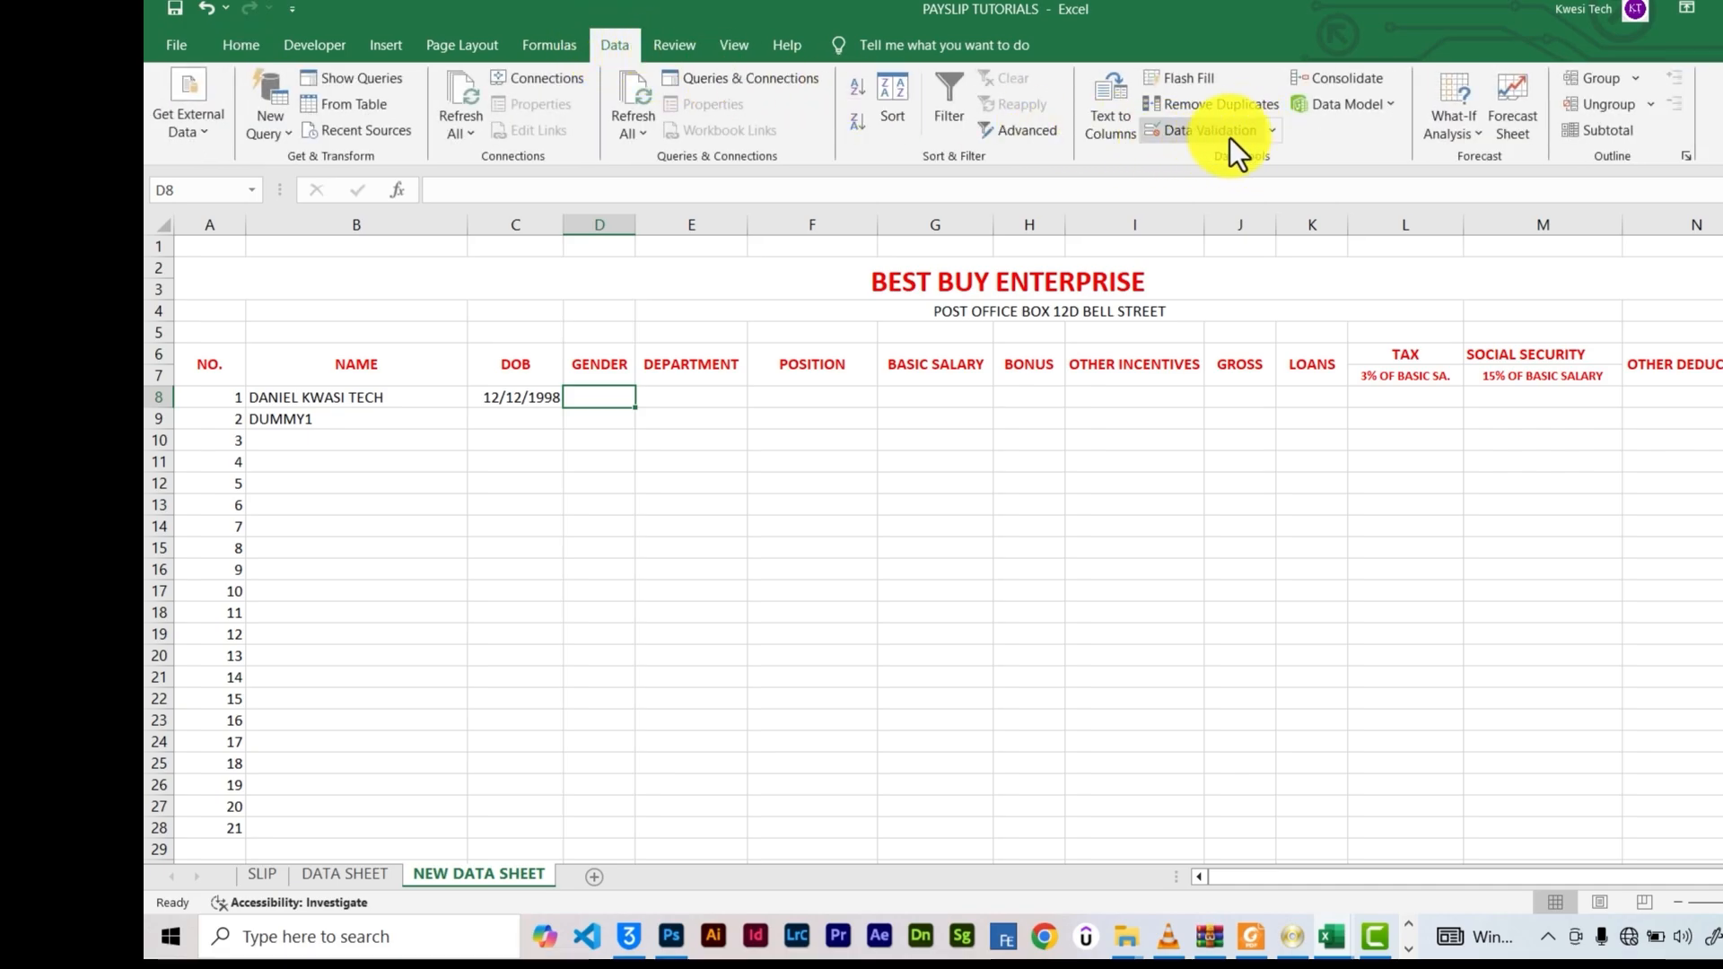
{"action": "left_click", "coordinate": [1271, 135]}
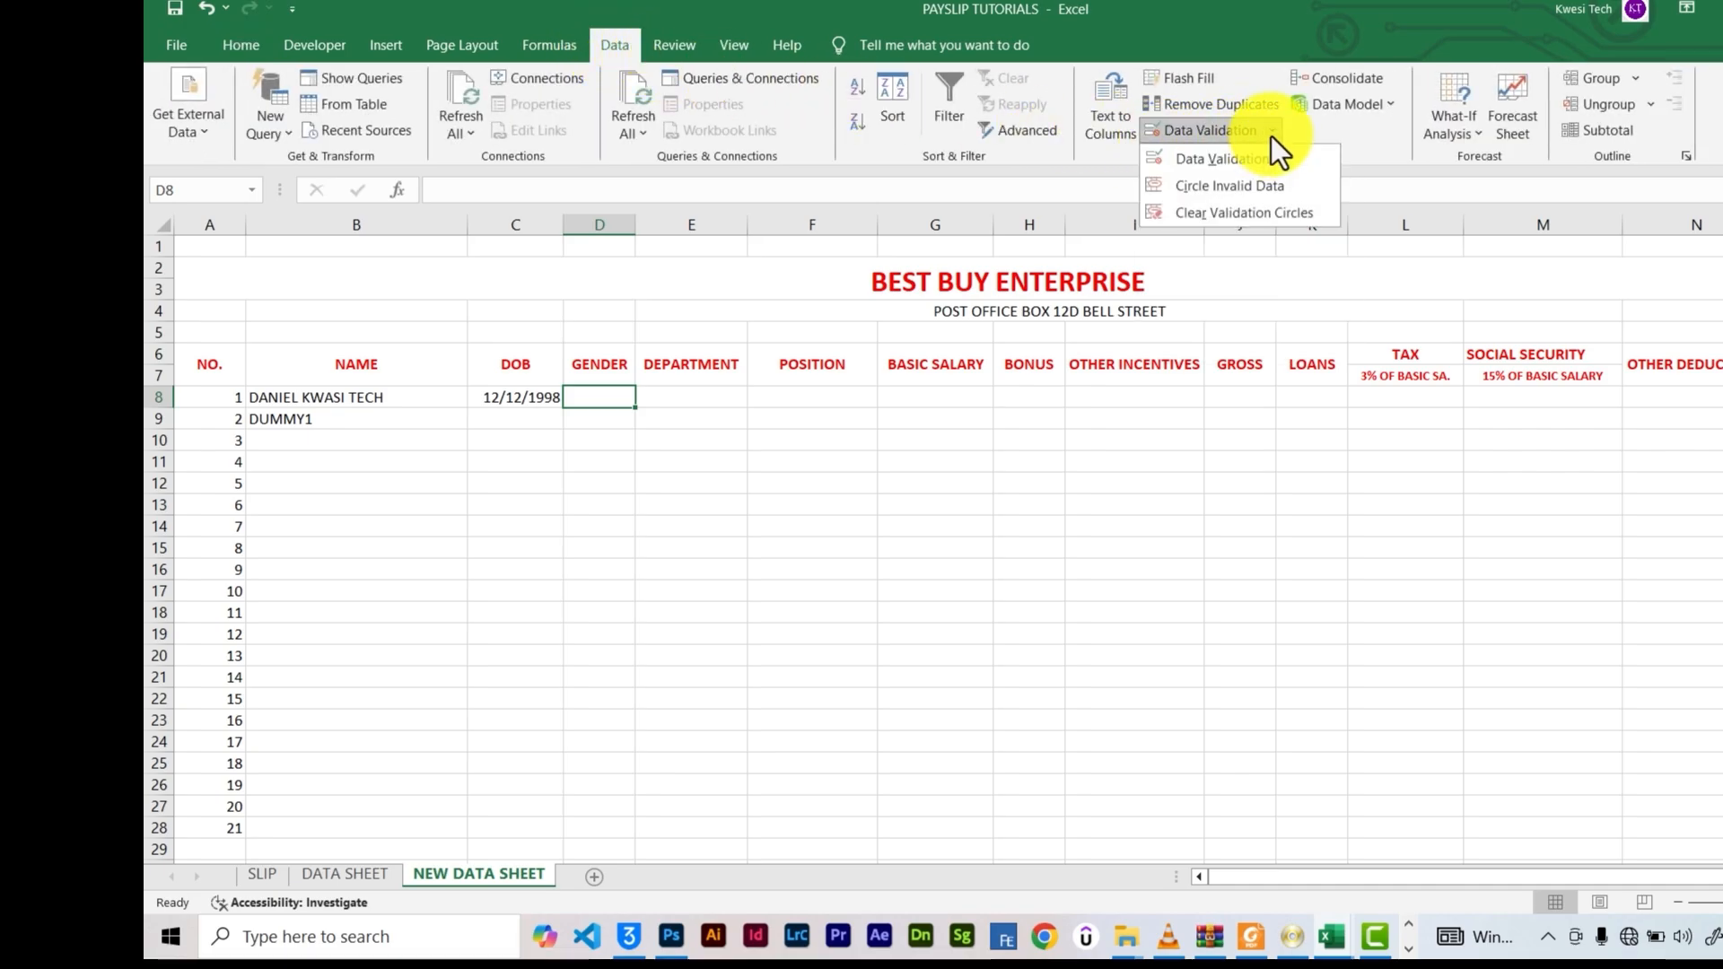
{"action": "left_click", "coordinate": [1238, 162]}
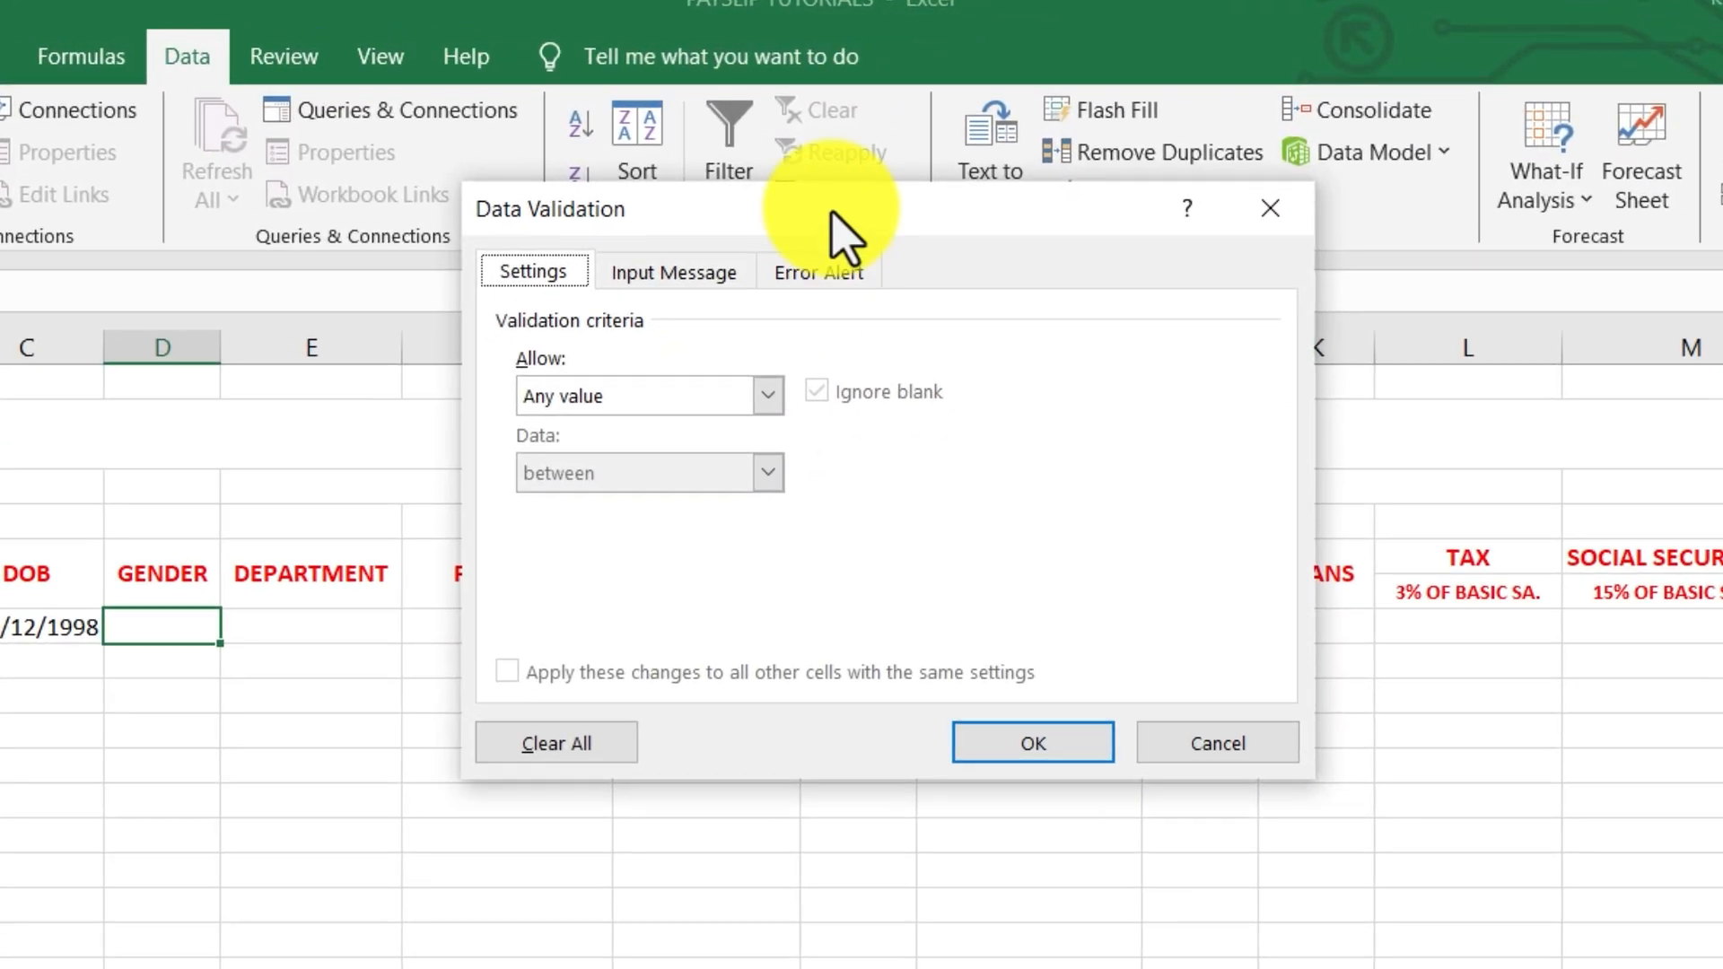
{"action": "left_click", "coordinate": [758, 395]}
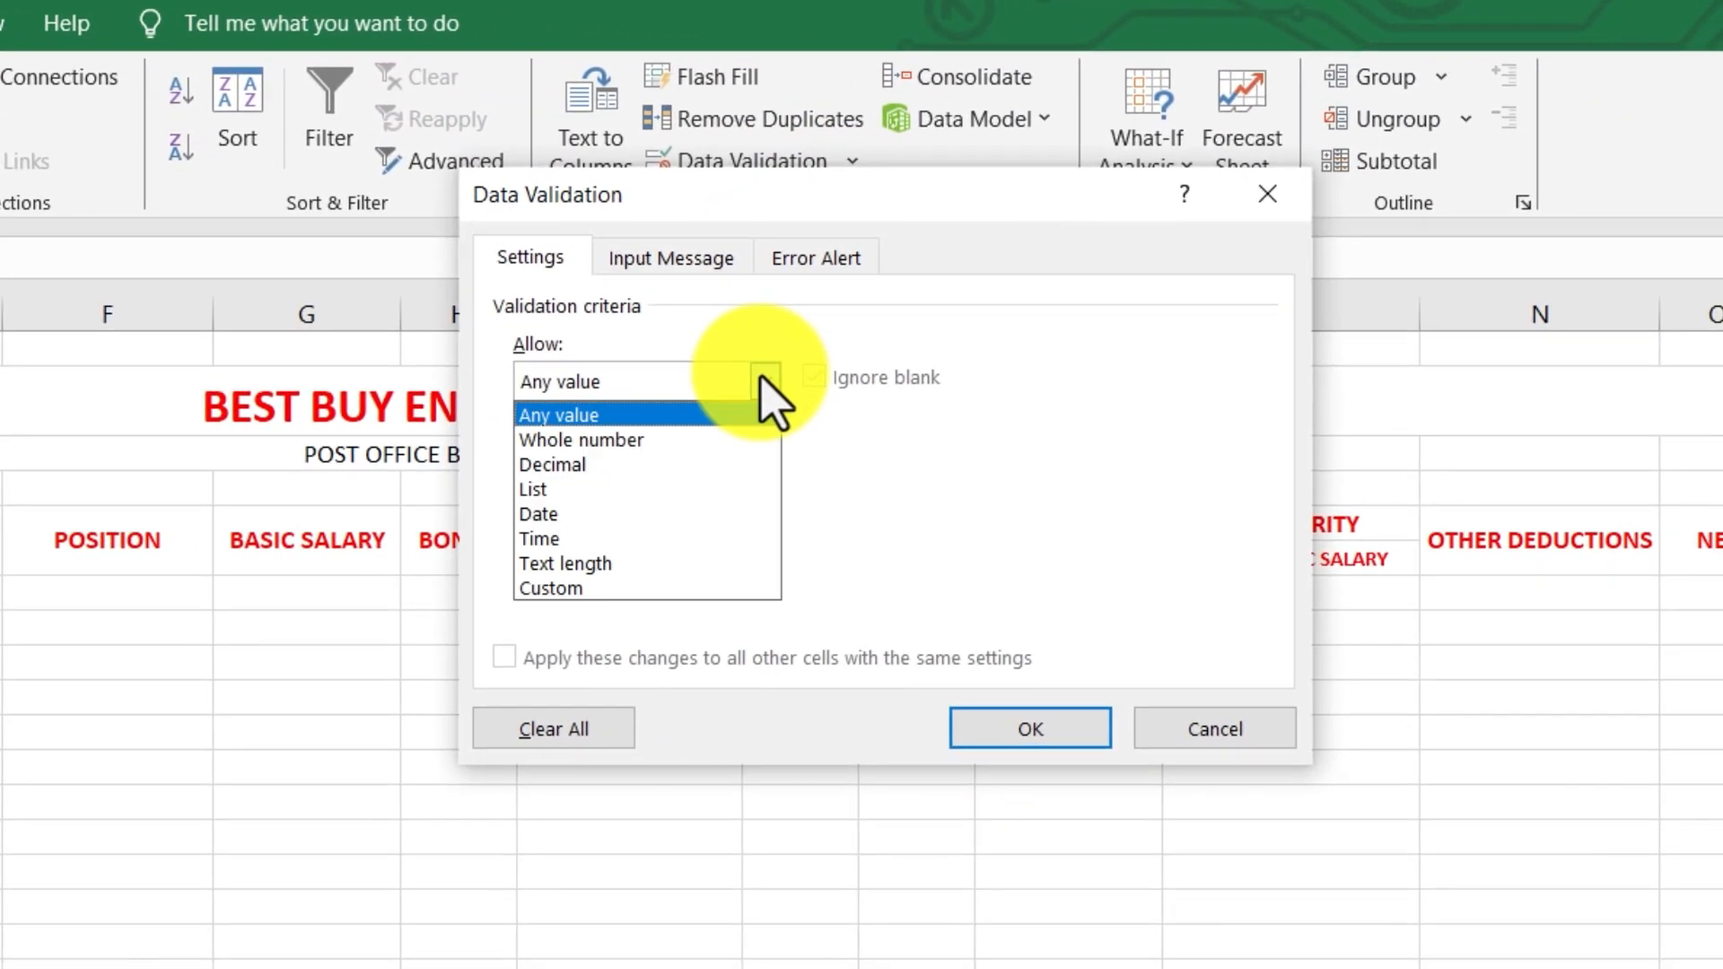
{"action": "left_click", "coordinate": [539, 489]}
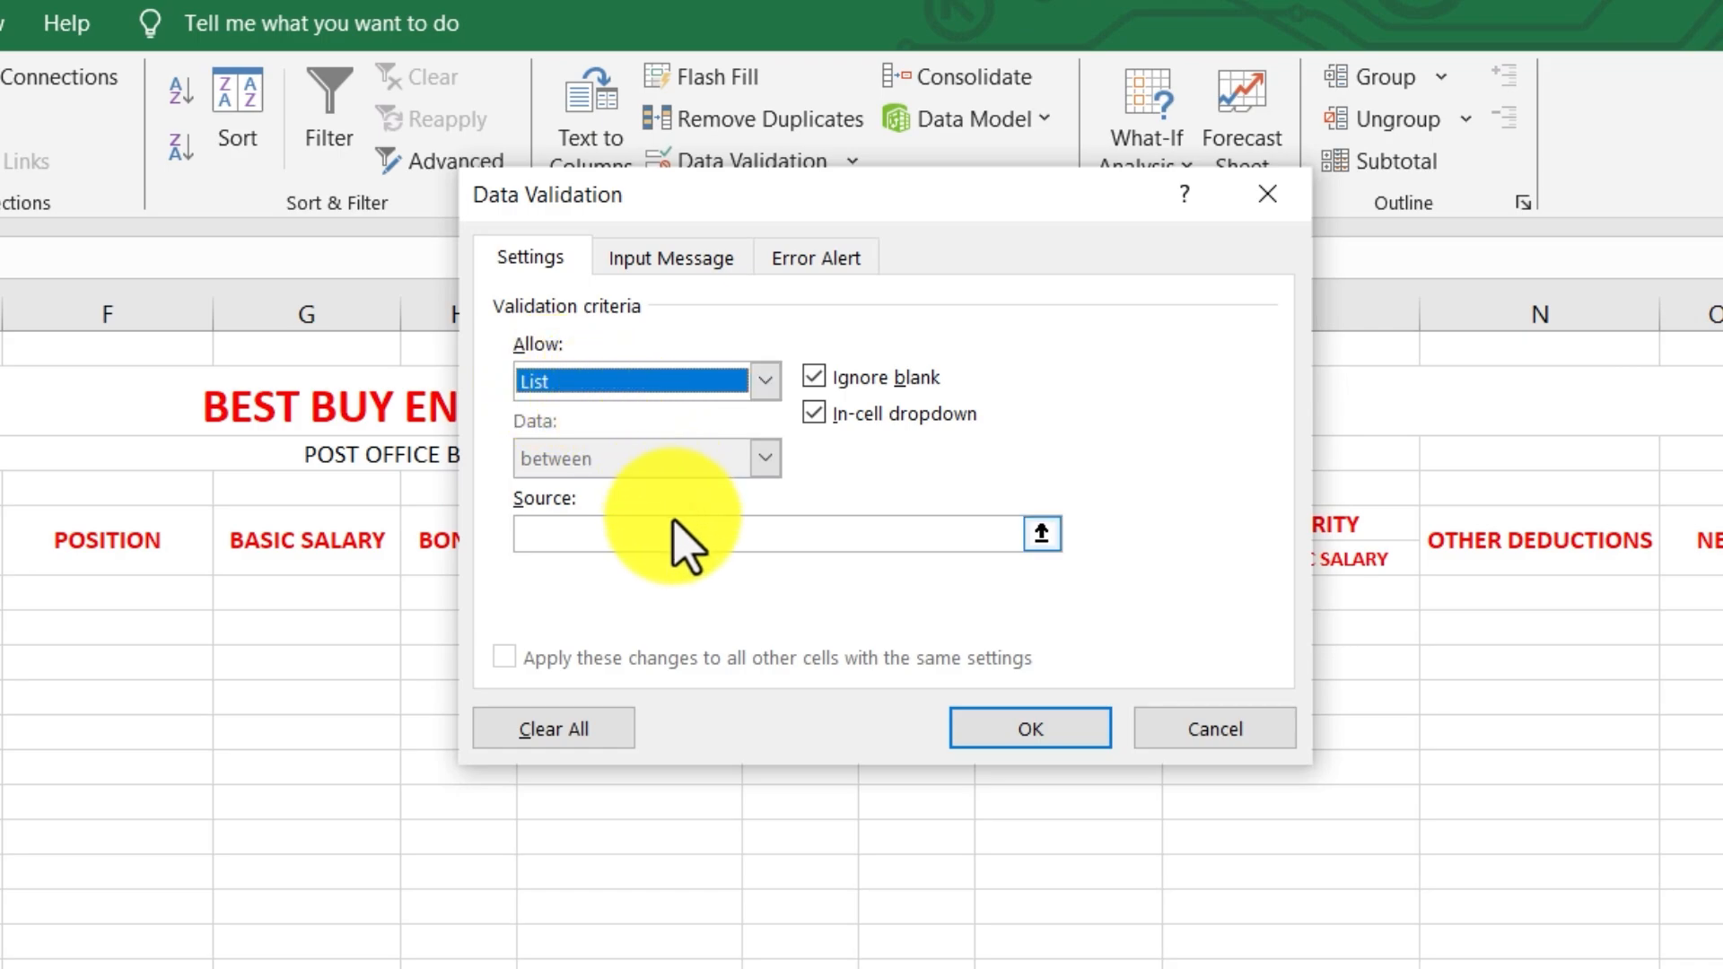
{"action": "left_click", "coordinate": [653, 533]}
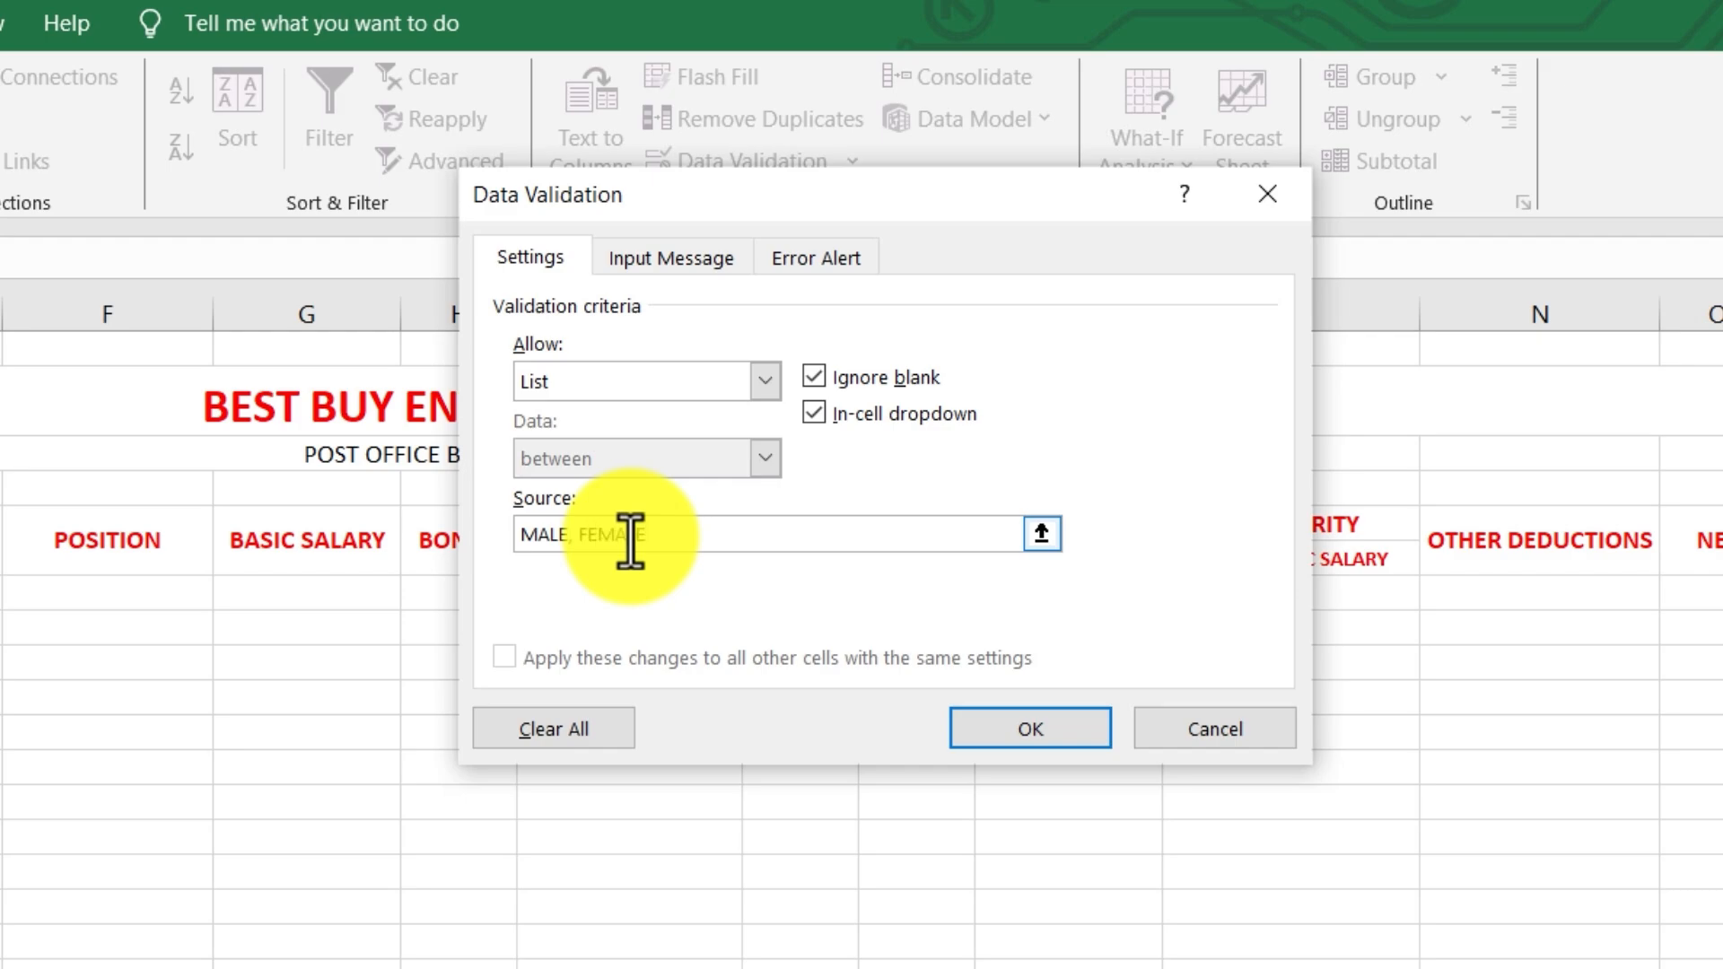
{"action": "left_click", "coordinate": [997, 718]}
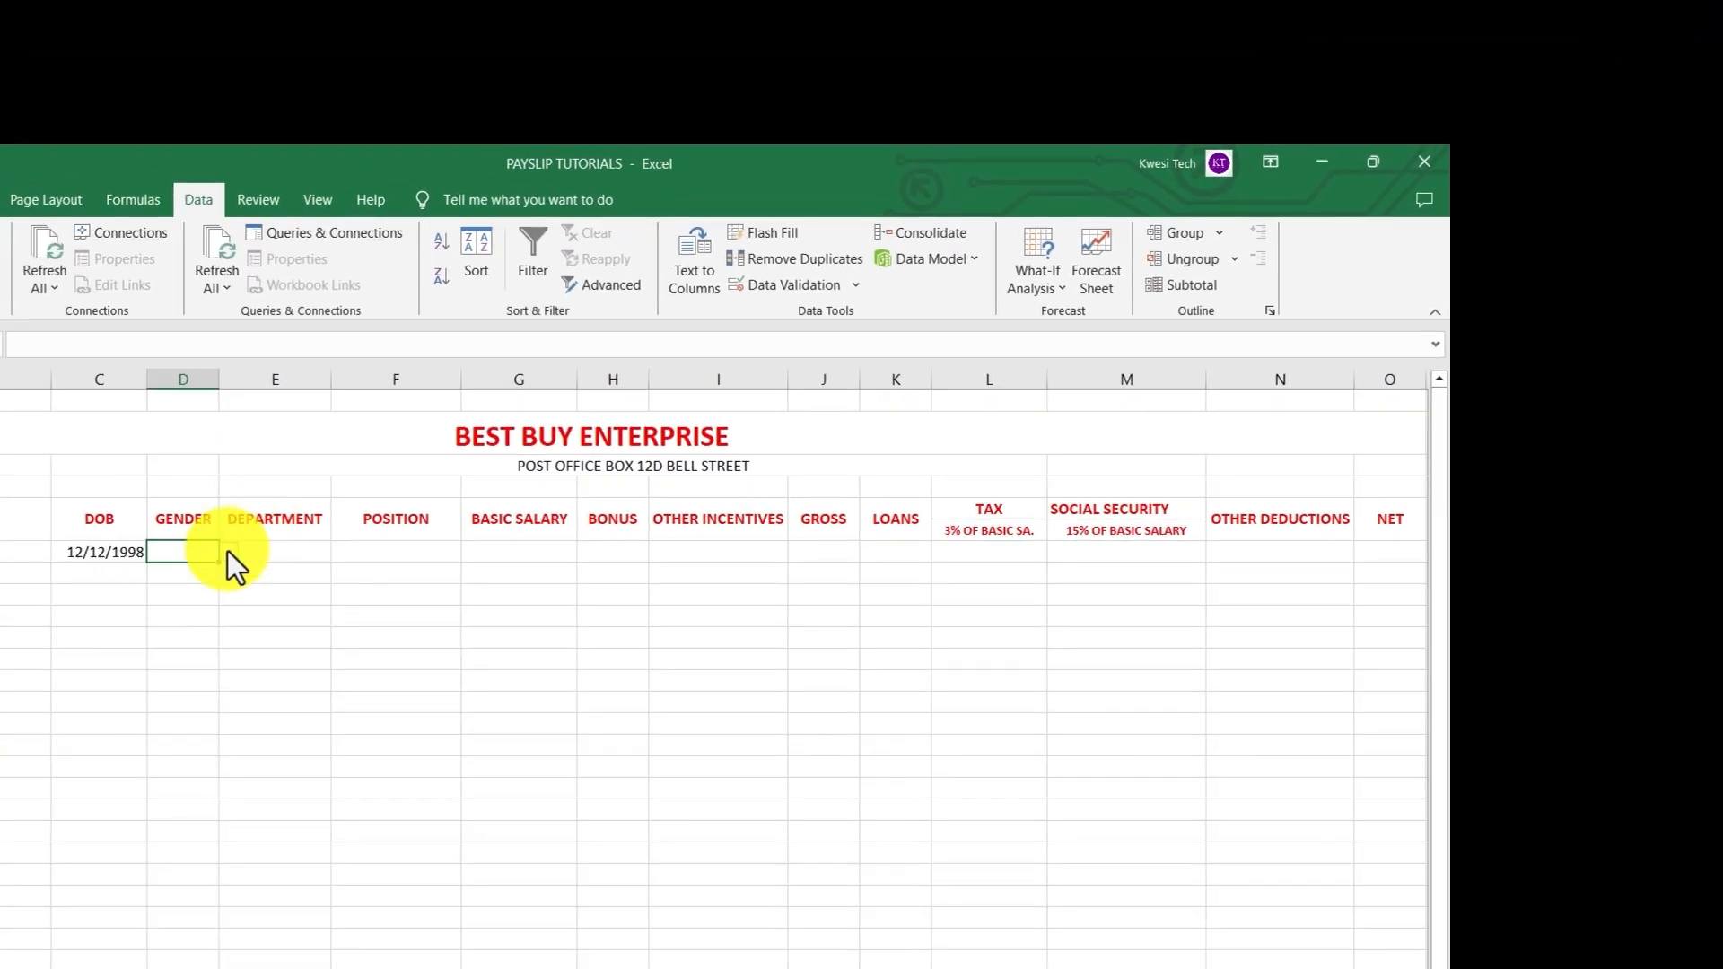
{"action": "left_click", "coordinate": [228, 551]}
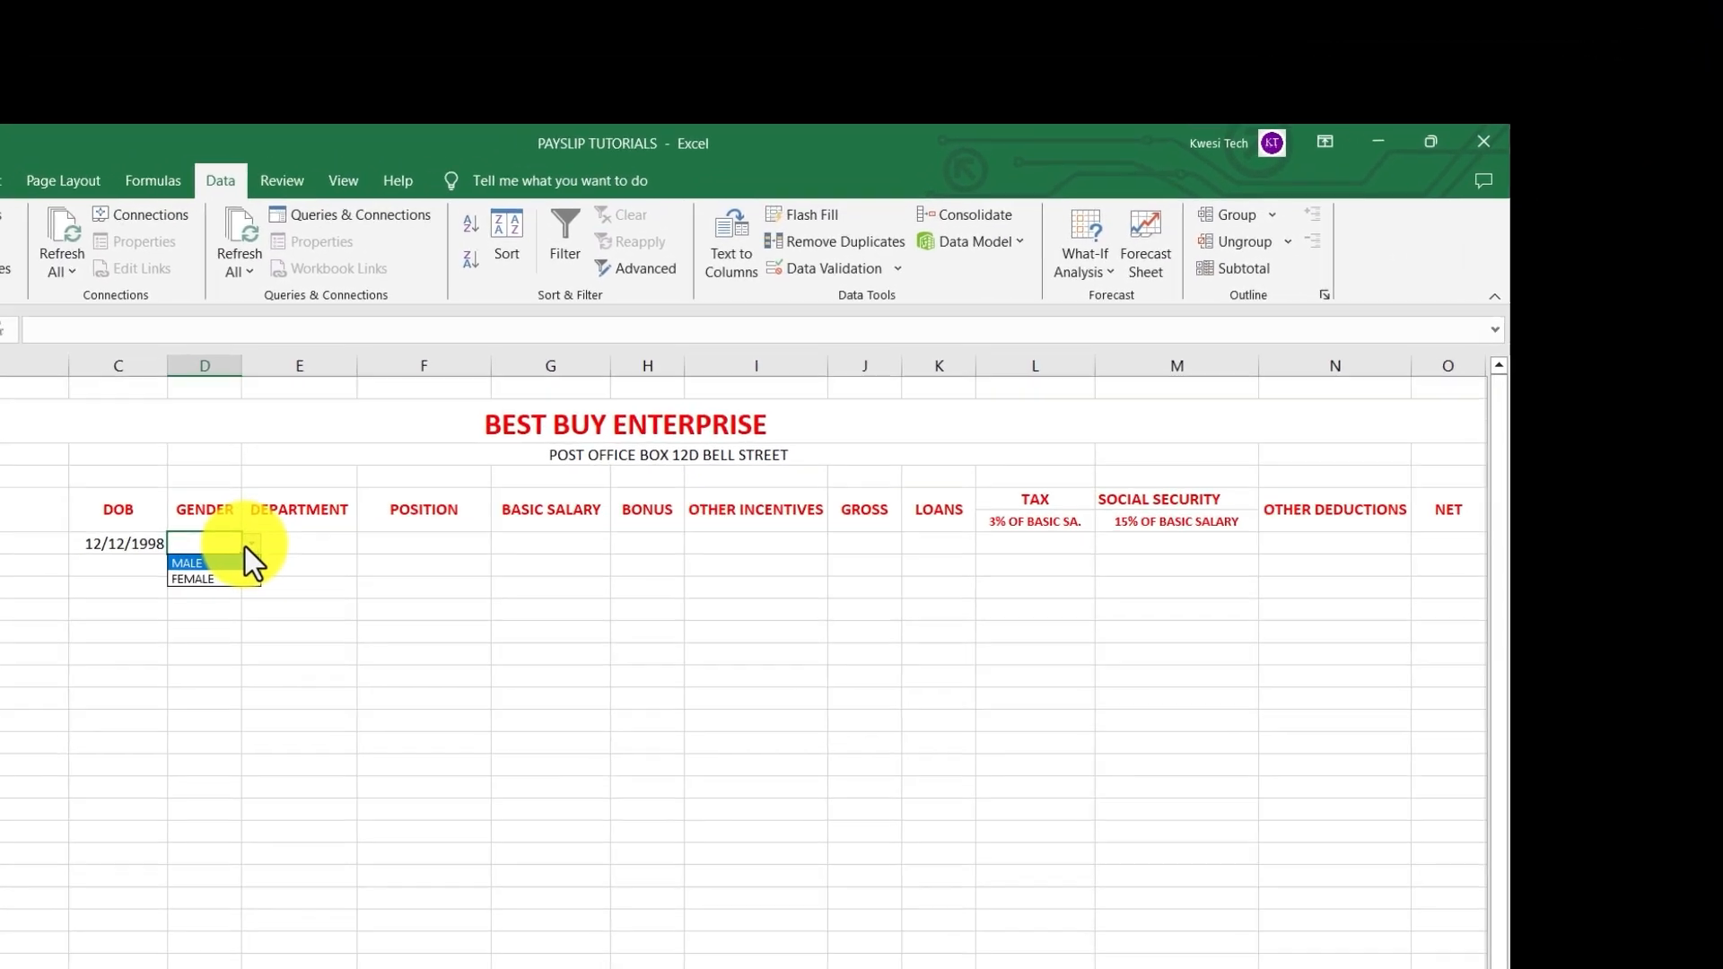
Copy the gender validation down to D27 and confirm D17 and D22 offer MALE/FEMALE
{"action": "left_click", "coordinate": [224, 553]}
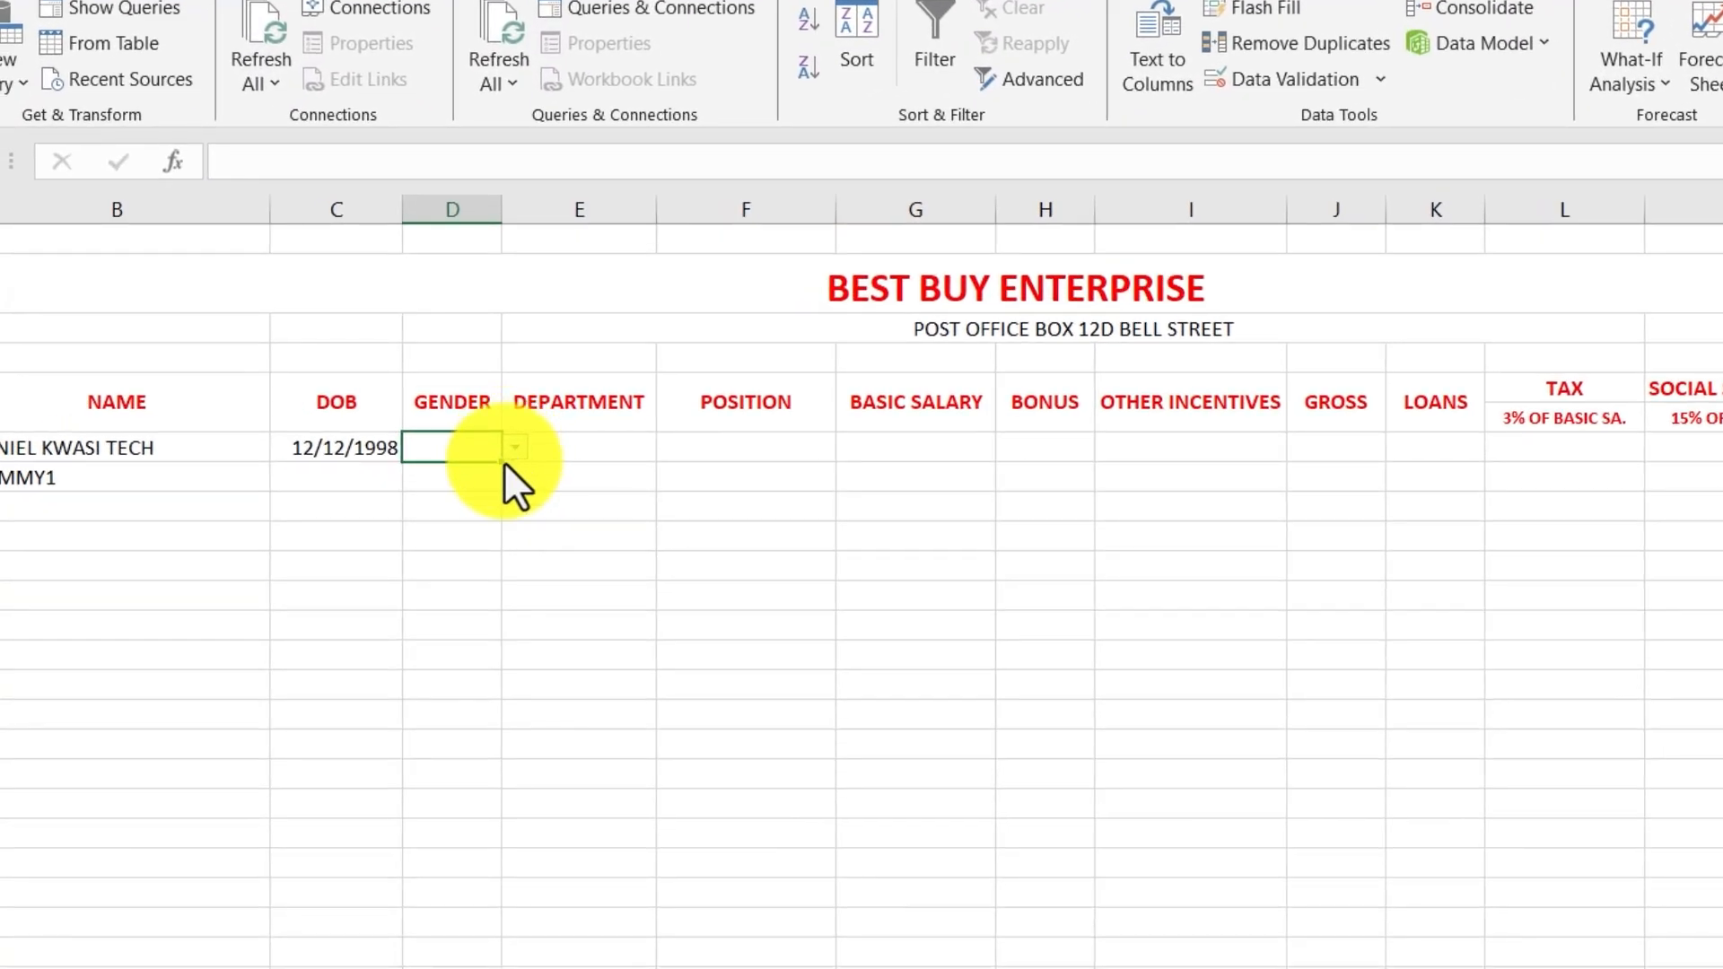
{"action": "left_click_drag", "start_coordinate": [504, 460], "coordinate": [489, 968]}
{"action": "mouse_move", "coordinate": [583, 889]}
{"action": "left_mouse_down"}
{"action": "mouse_move", "coordinate": [568, 920]}
{"action": "mouse_move", "coordinate": [572, 880]}
{"action": "left_mouse_up"}
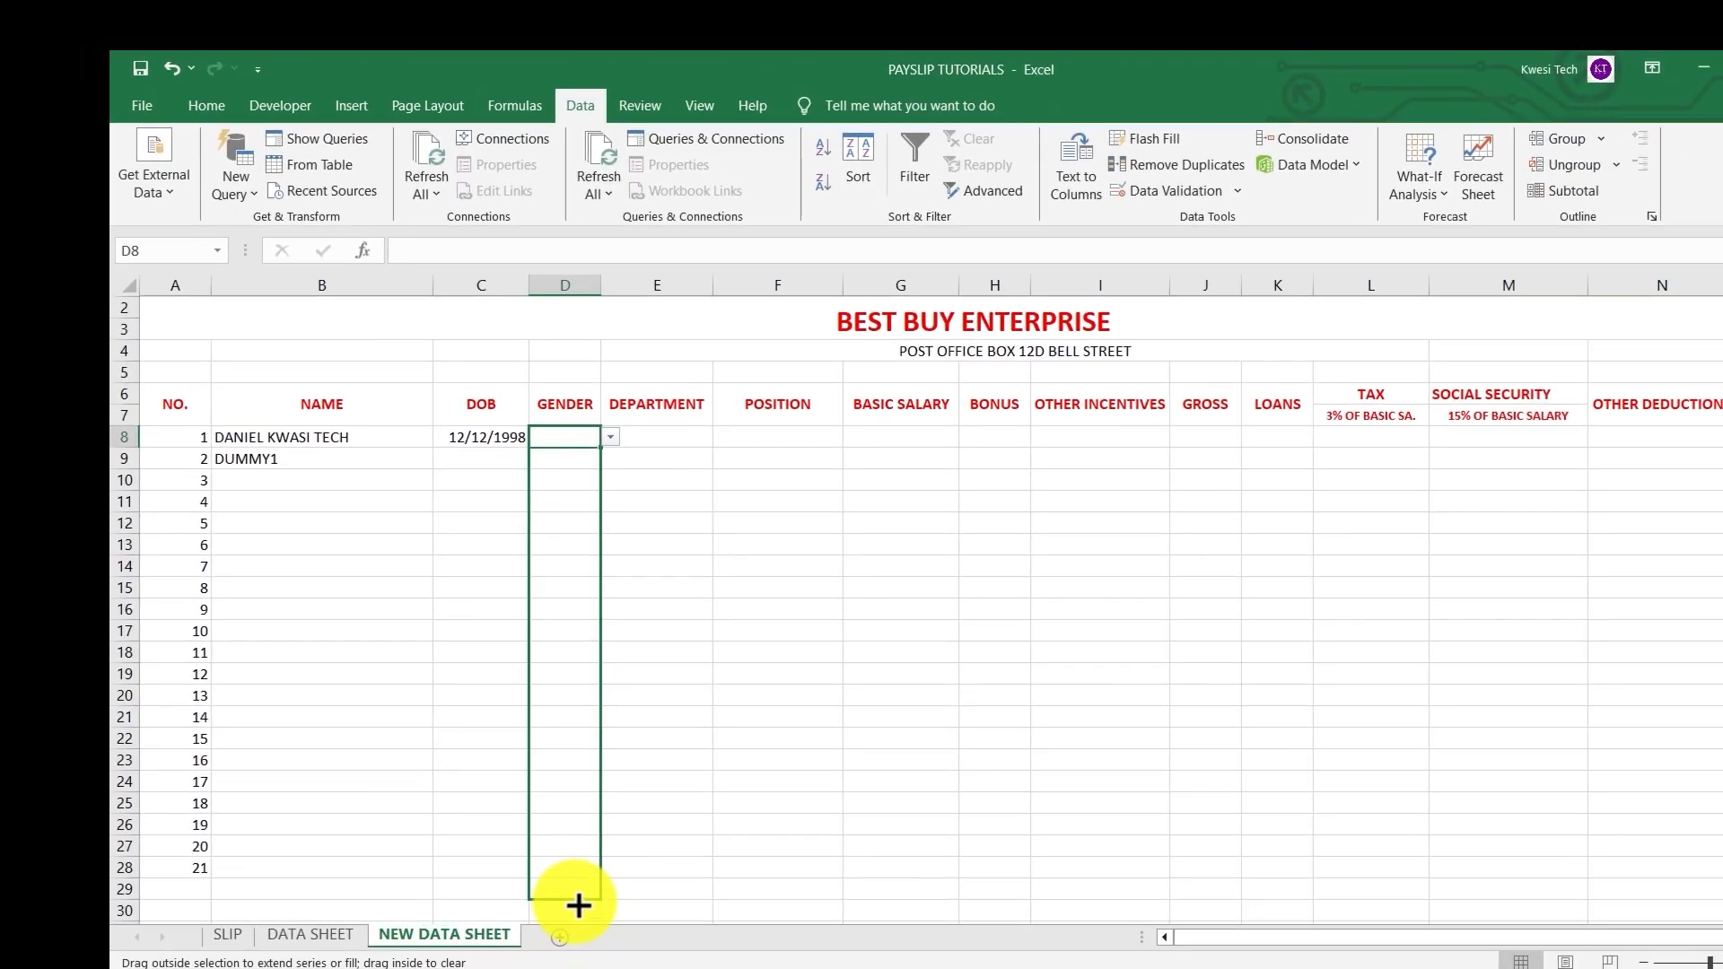
{"action": "left_click", "coordinate": [697, 527]}
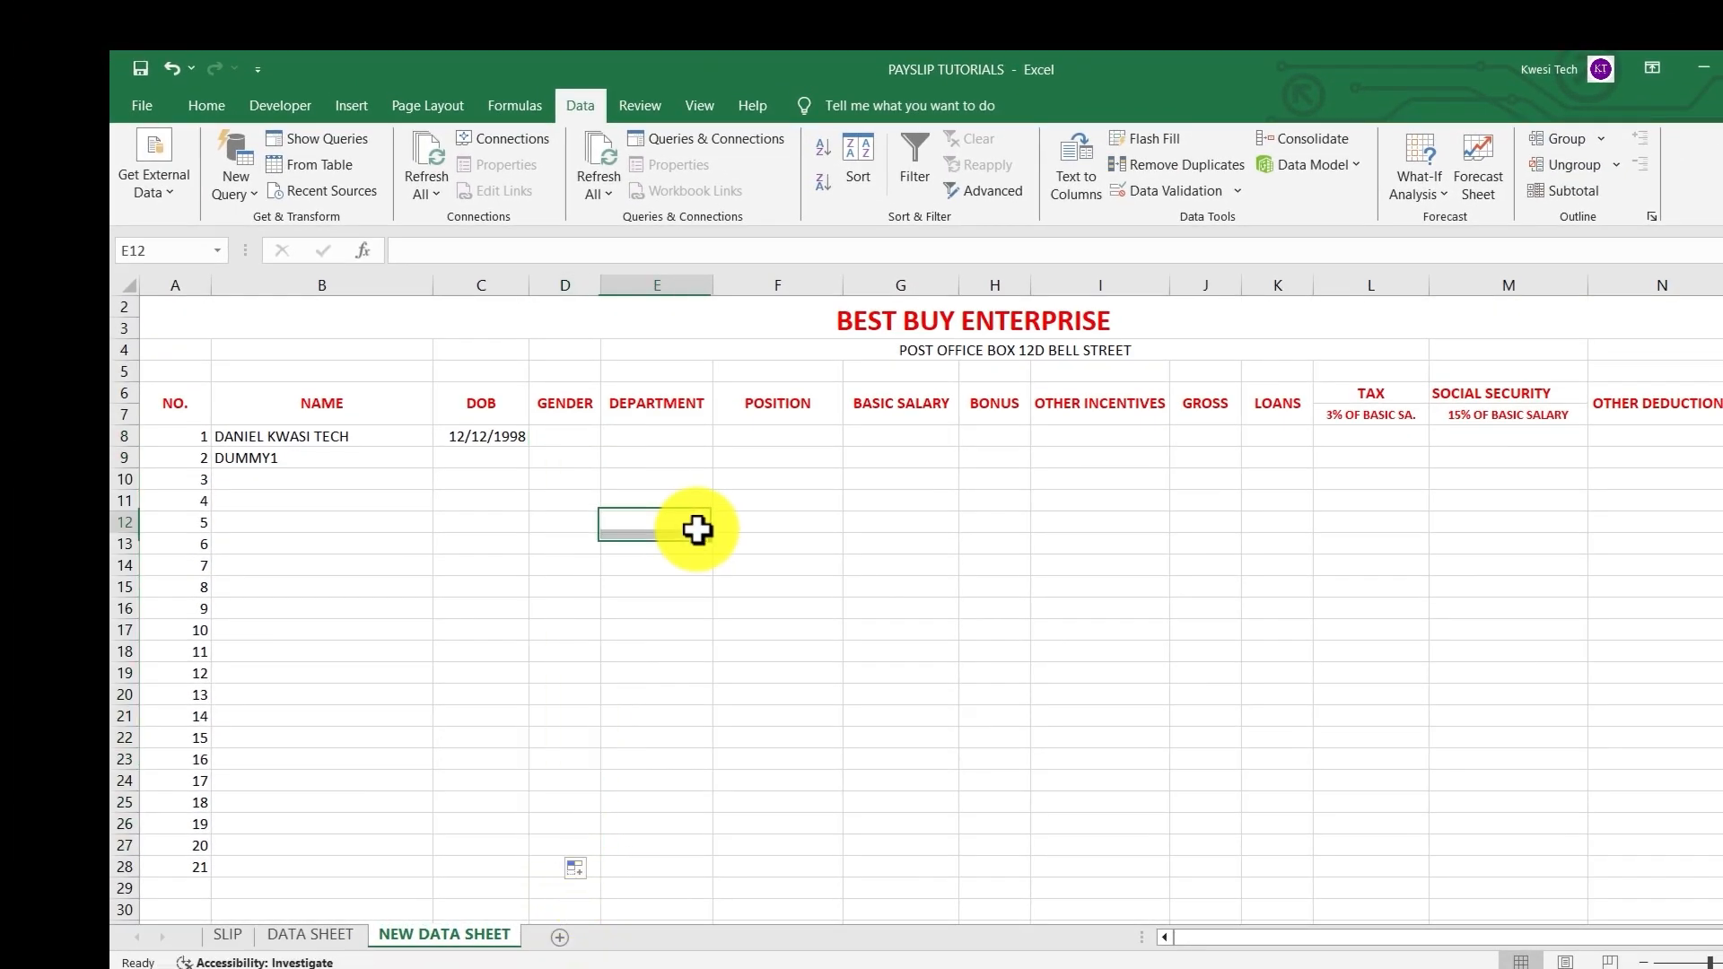
{"action": "left_click", "coordinate": [586, 629]}
{"action": "left_click", "coordinate": [612, 630]}
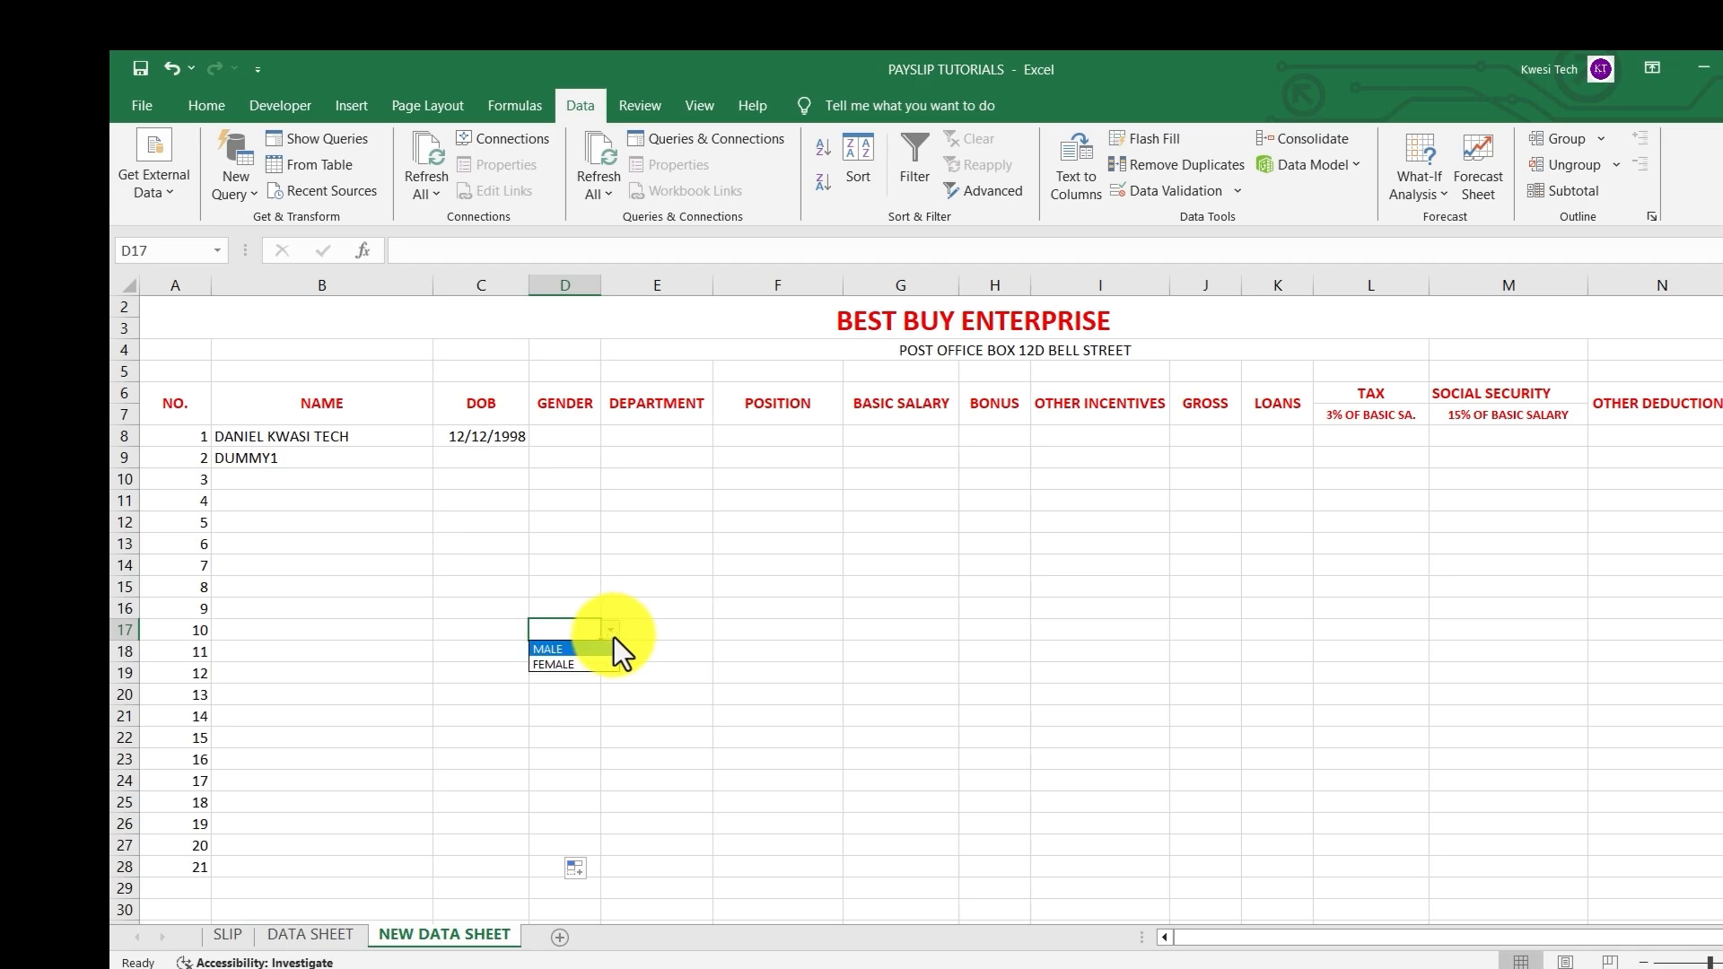
{"action": "left_click", "coordinate": [588, 736]}
{"action": "left_click", "coordinate": [610, 738]}
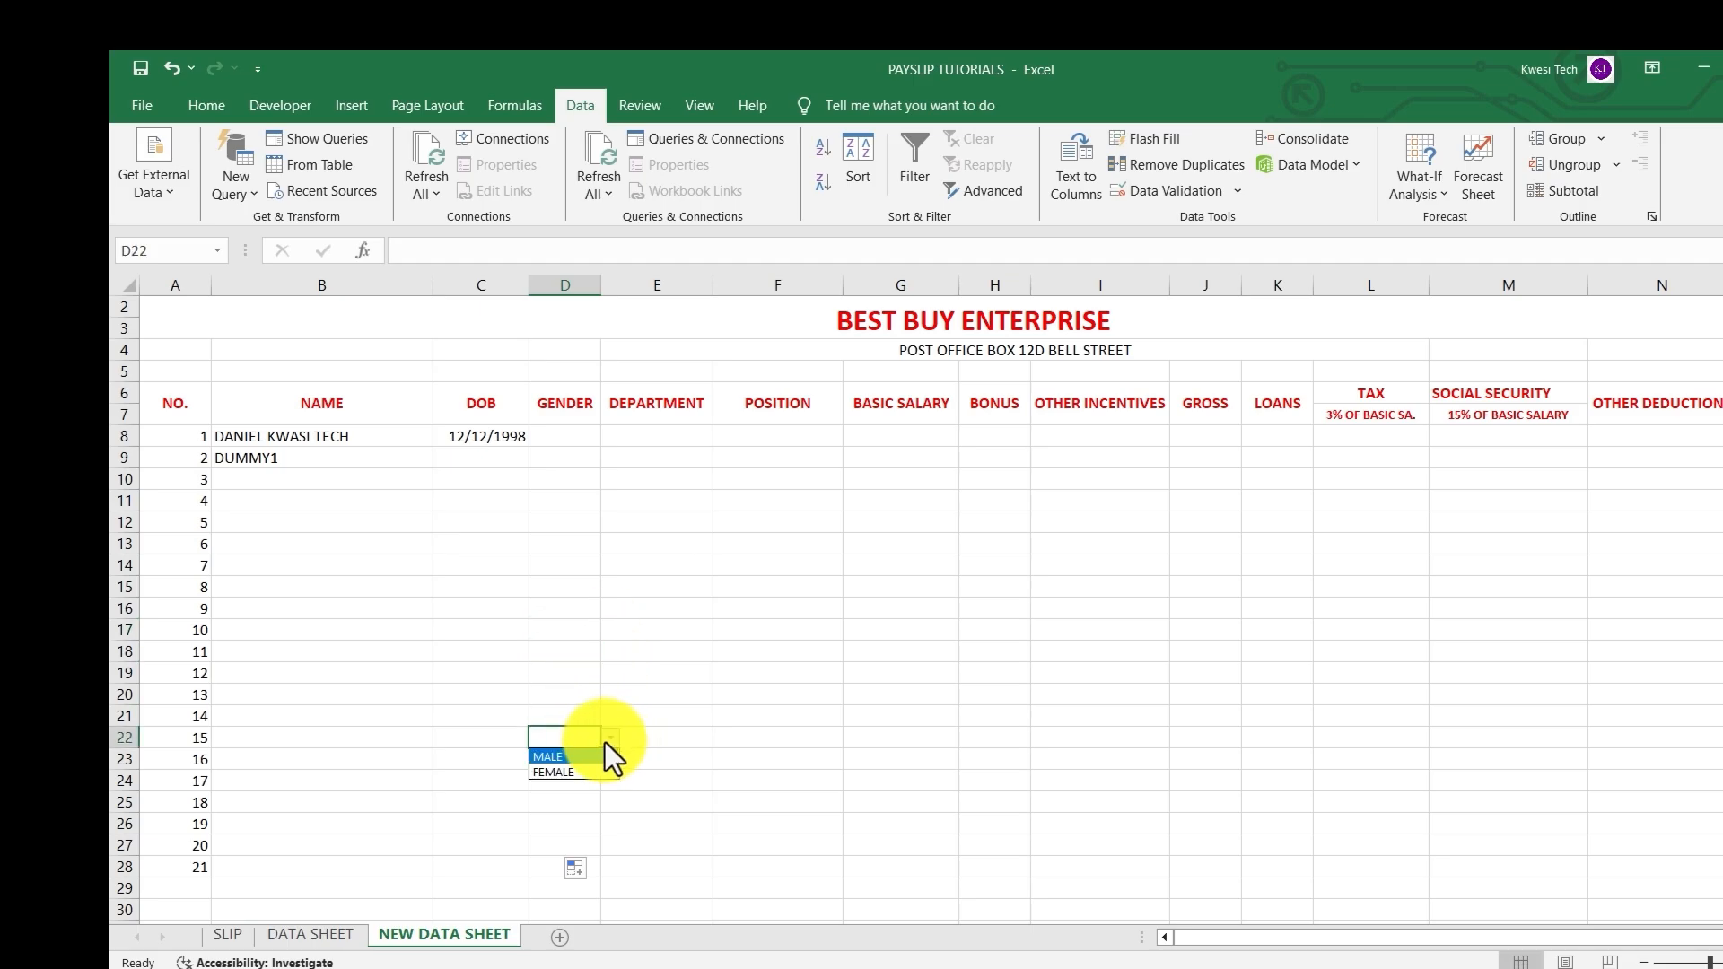
{"action": "left_click", "coordinate": [633, 612]}
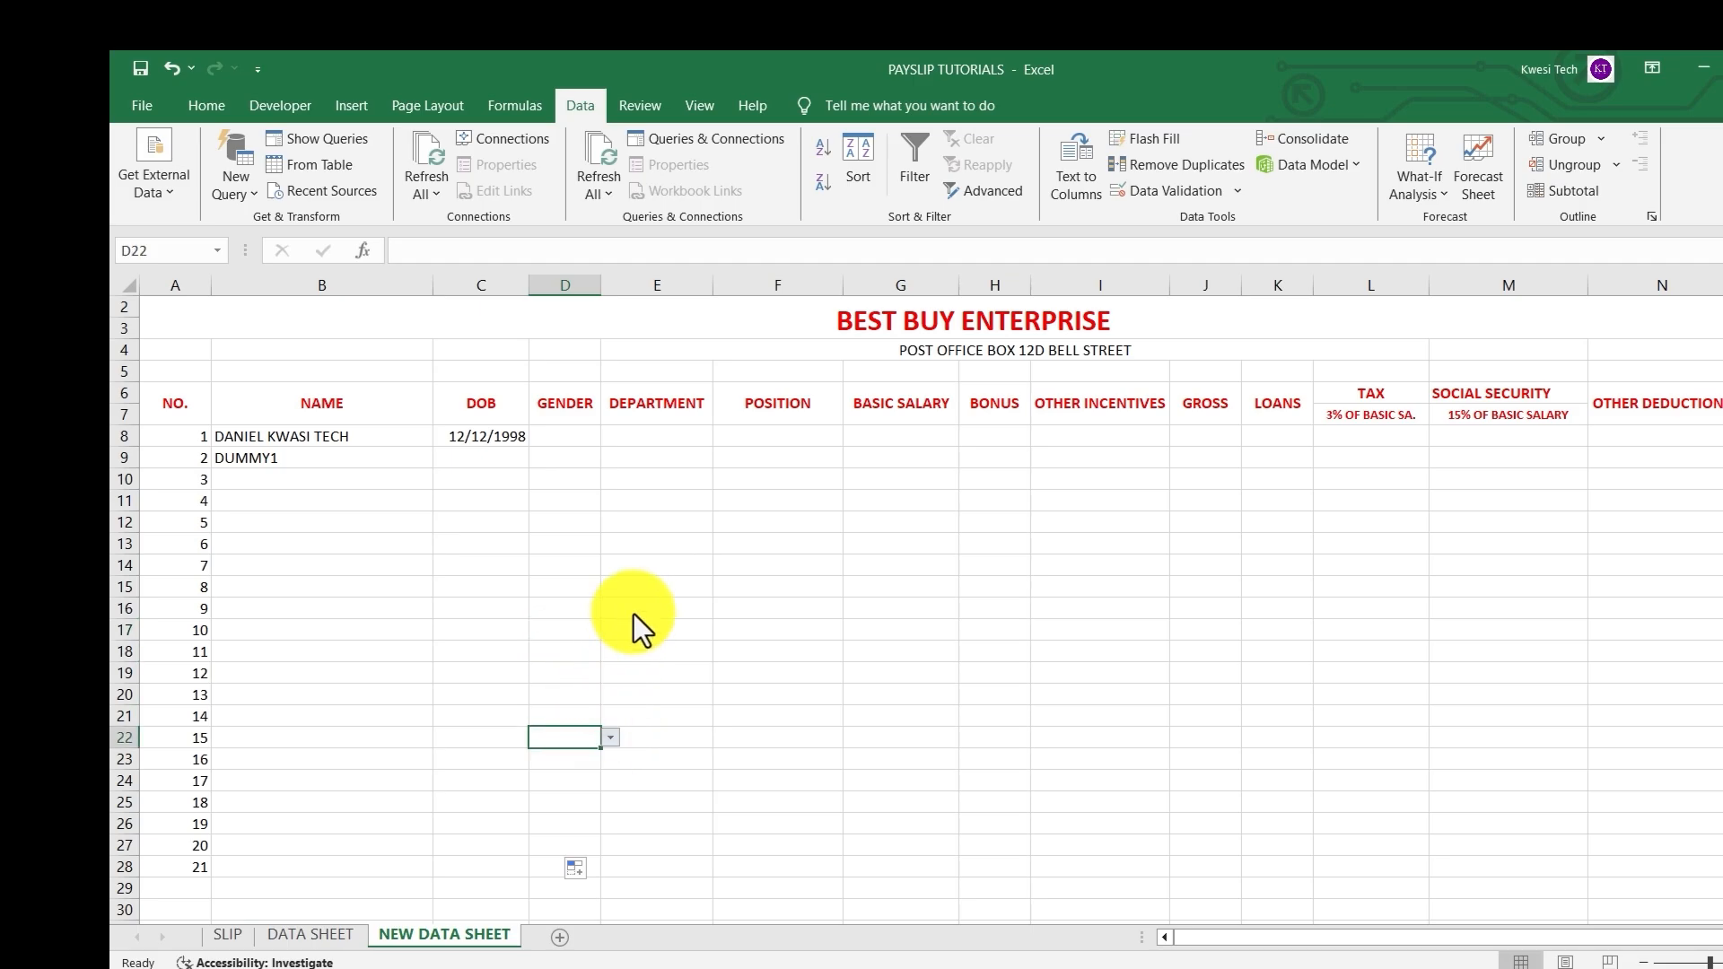
Enter department HR in E8 and position CASUAL WORKER in F8
{"action": "left_click", "coordinate": [640, 439]}
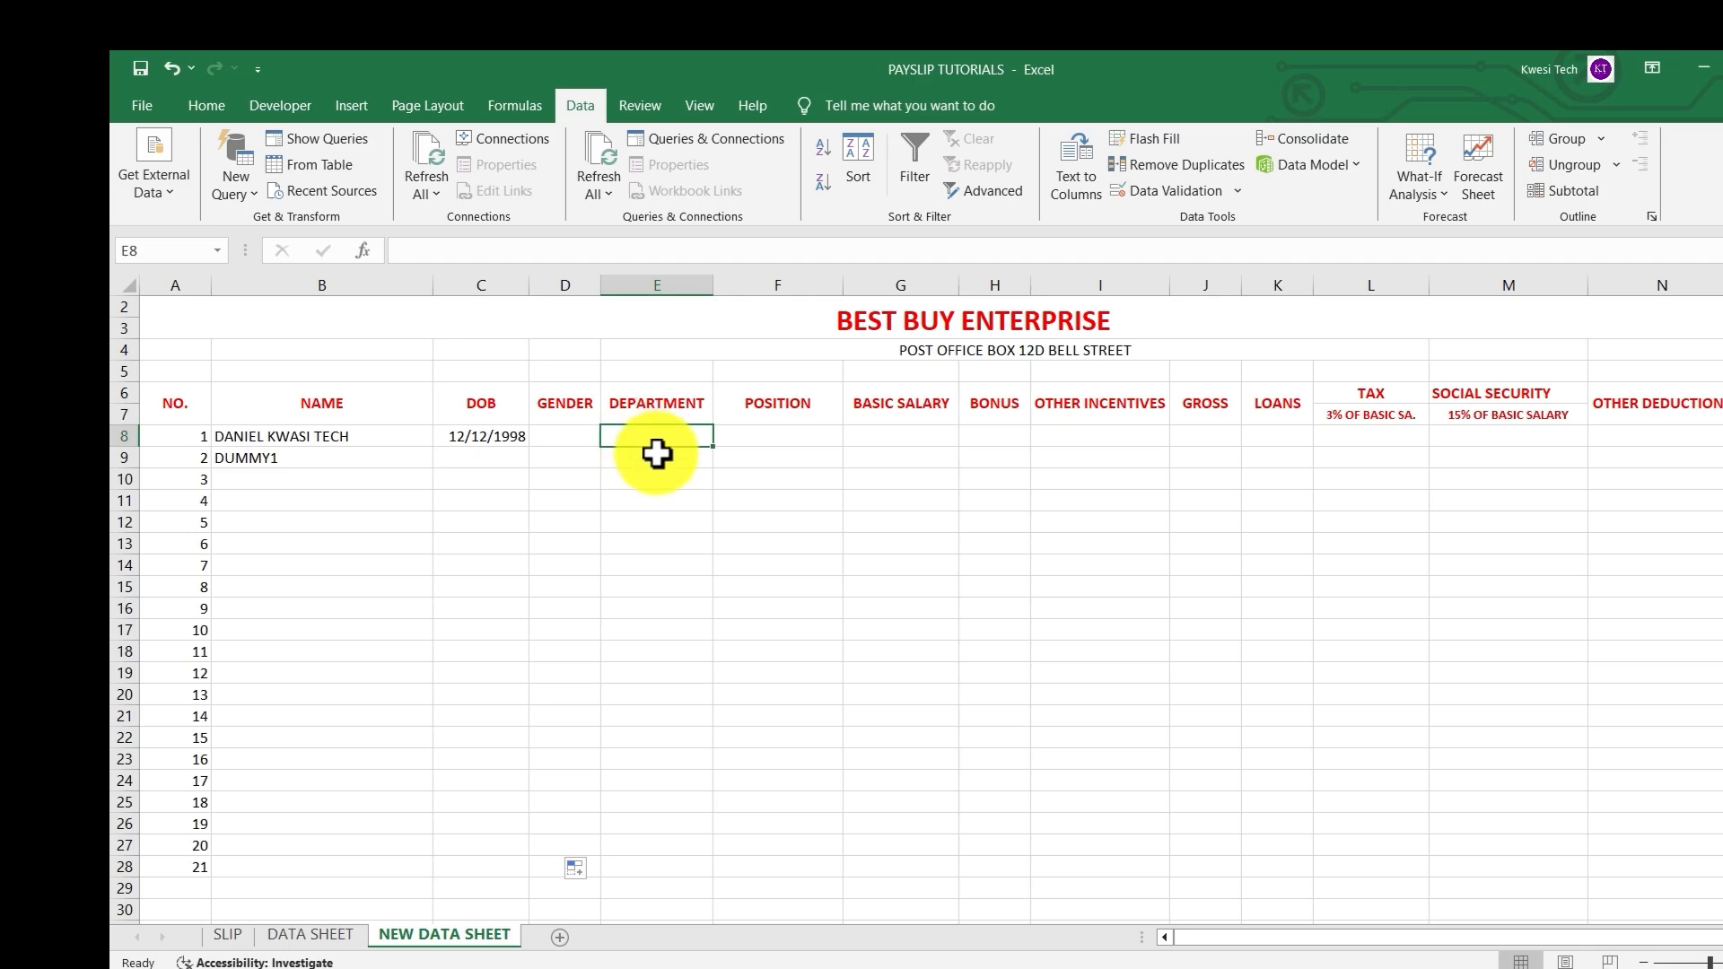
{"action": "type", "text": "HR"}
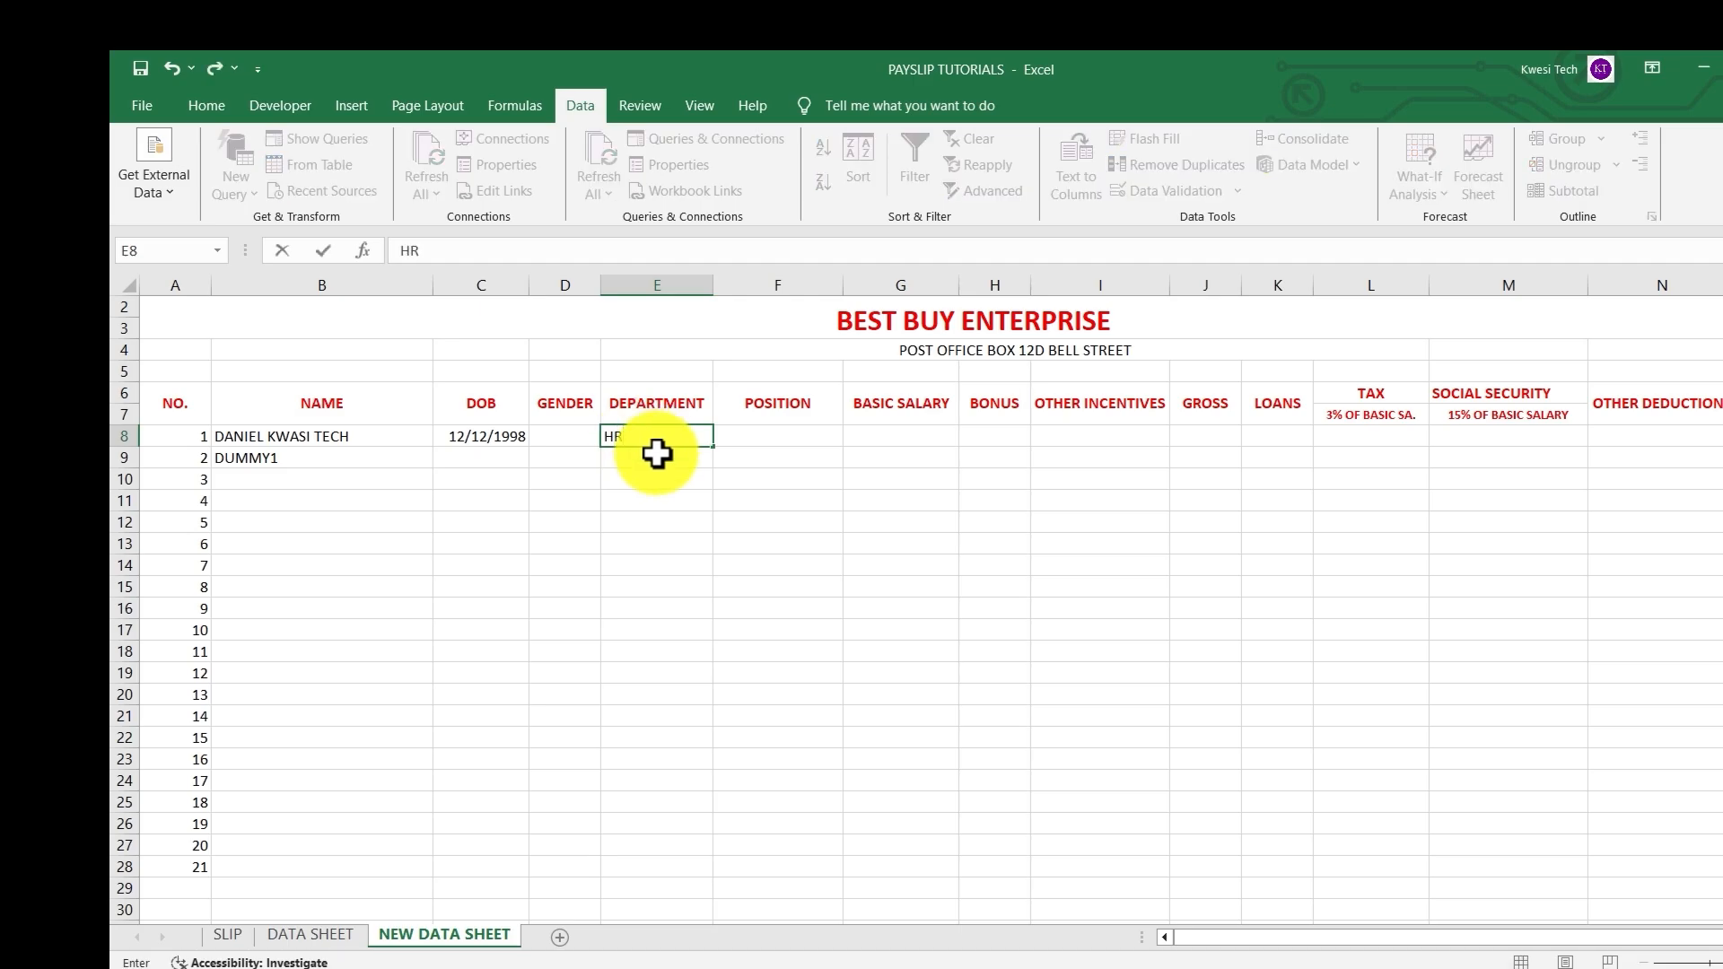
{"action": "left_click", "coordinate": [761, 435]}
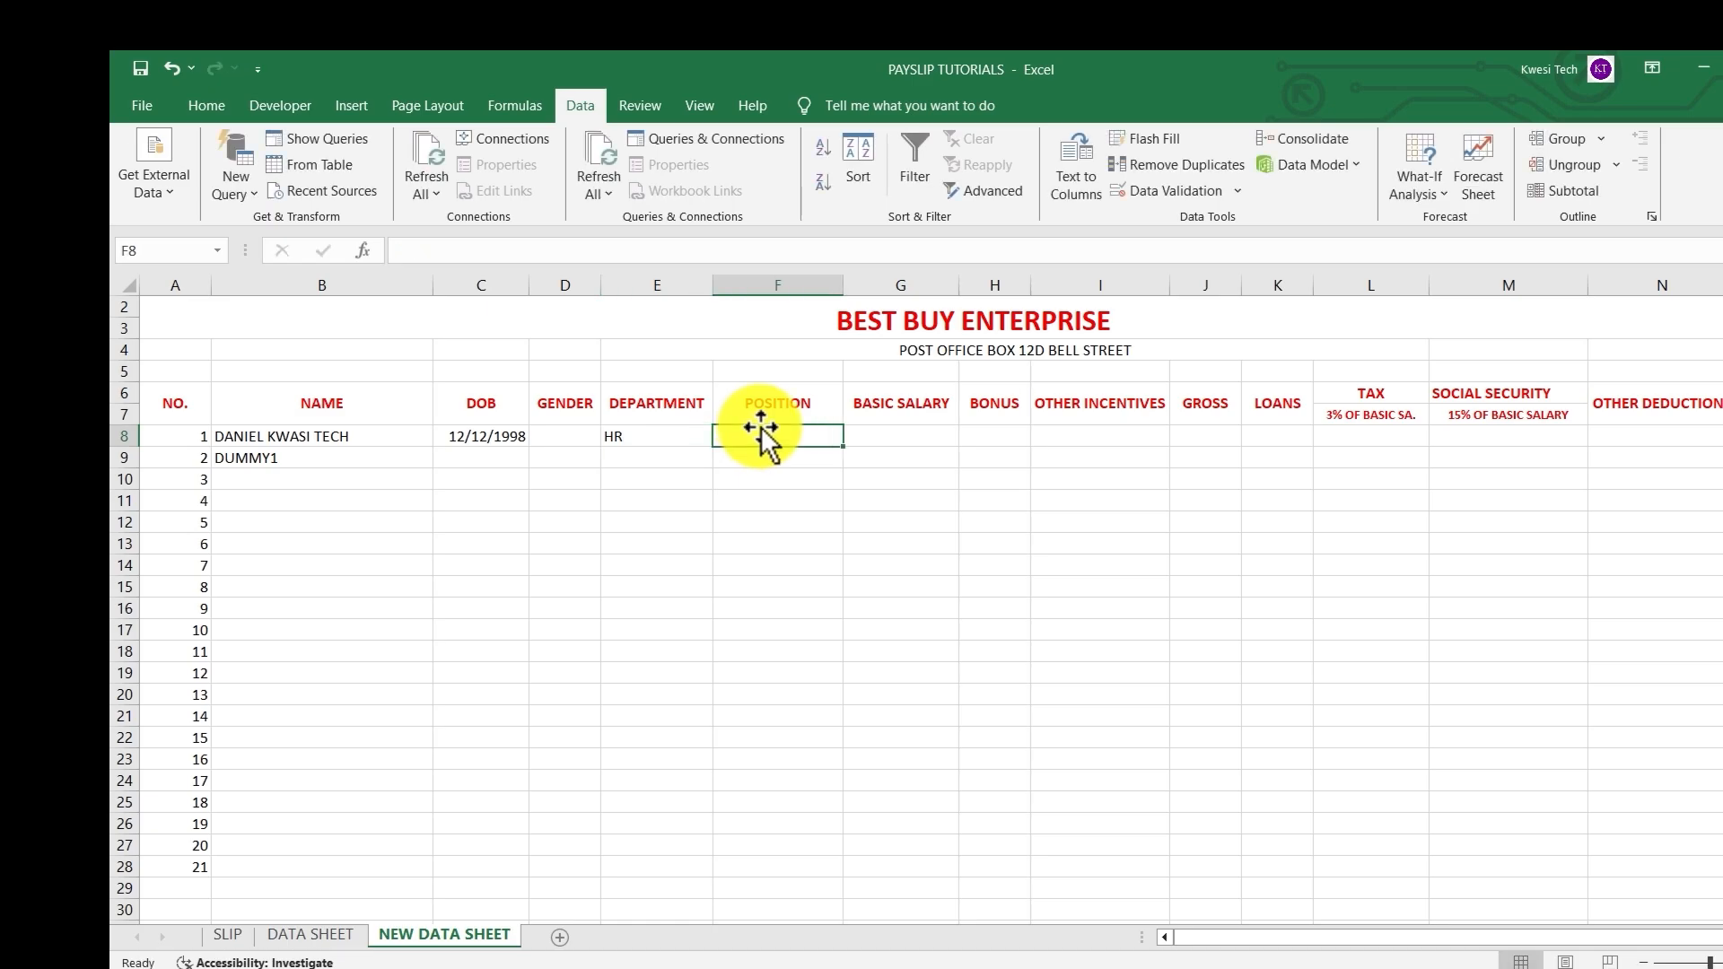
{"action": "type", "text": "CASU"}
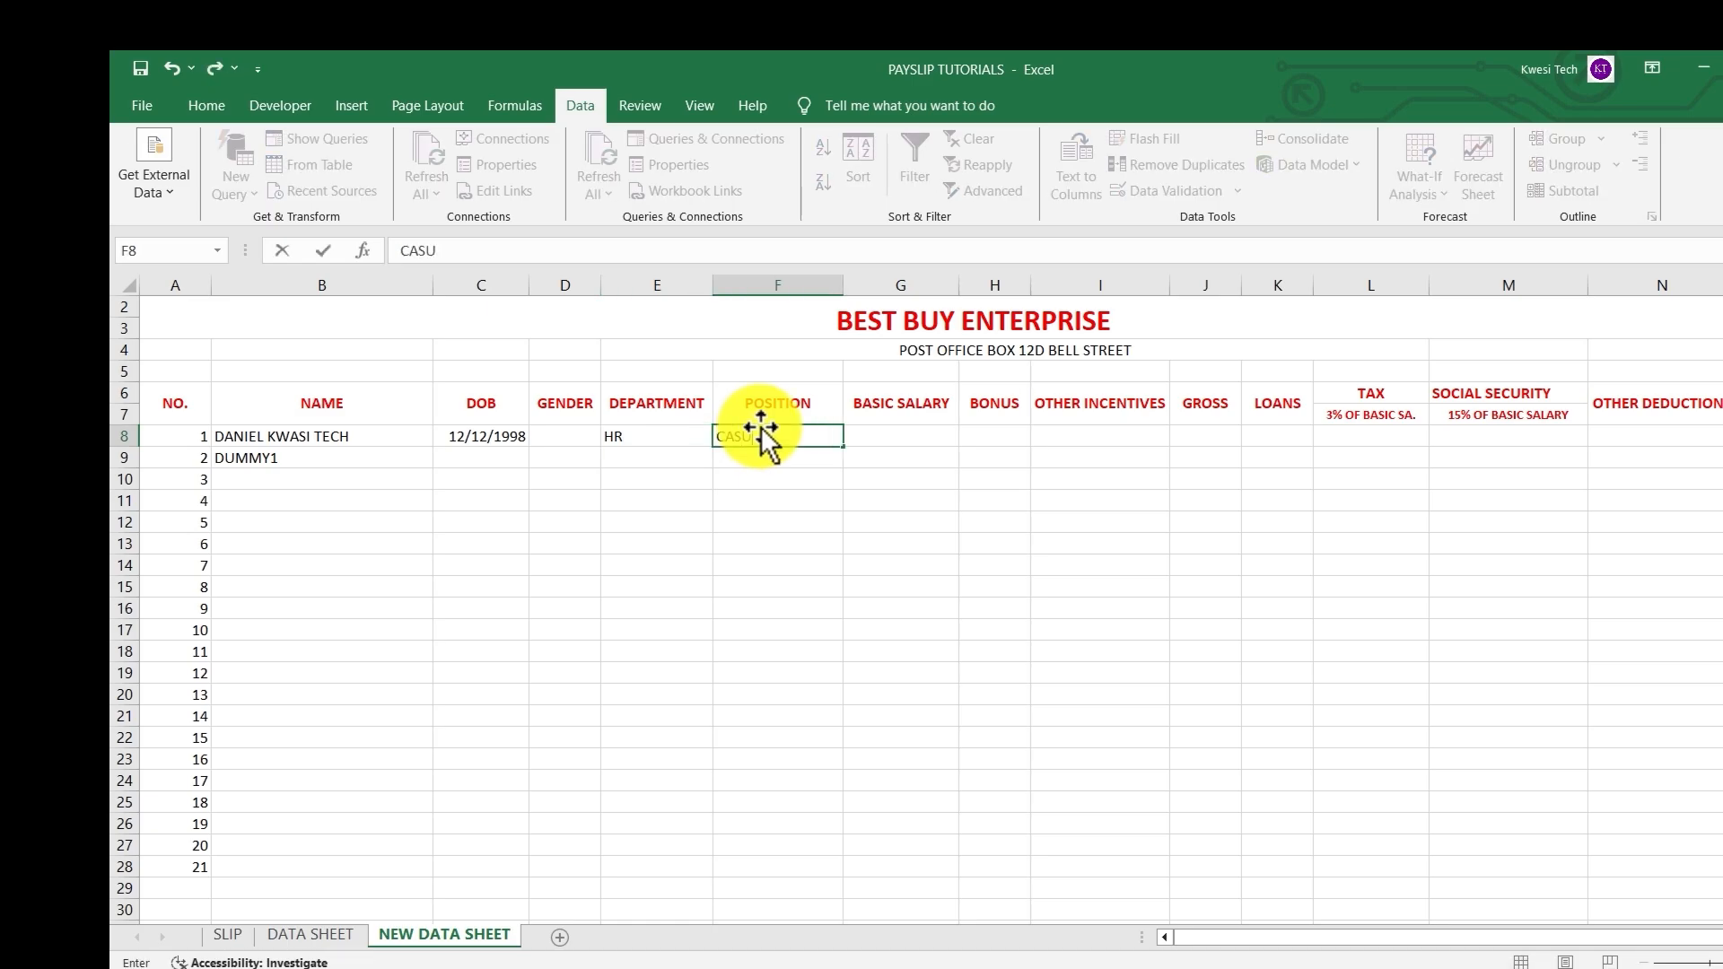
{"action": "type", "text": "AL WORKER"}
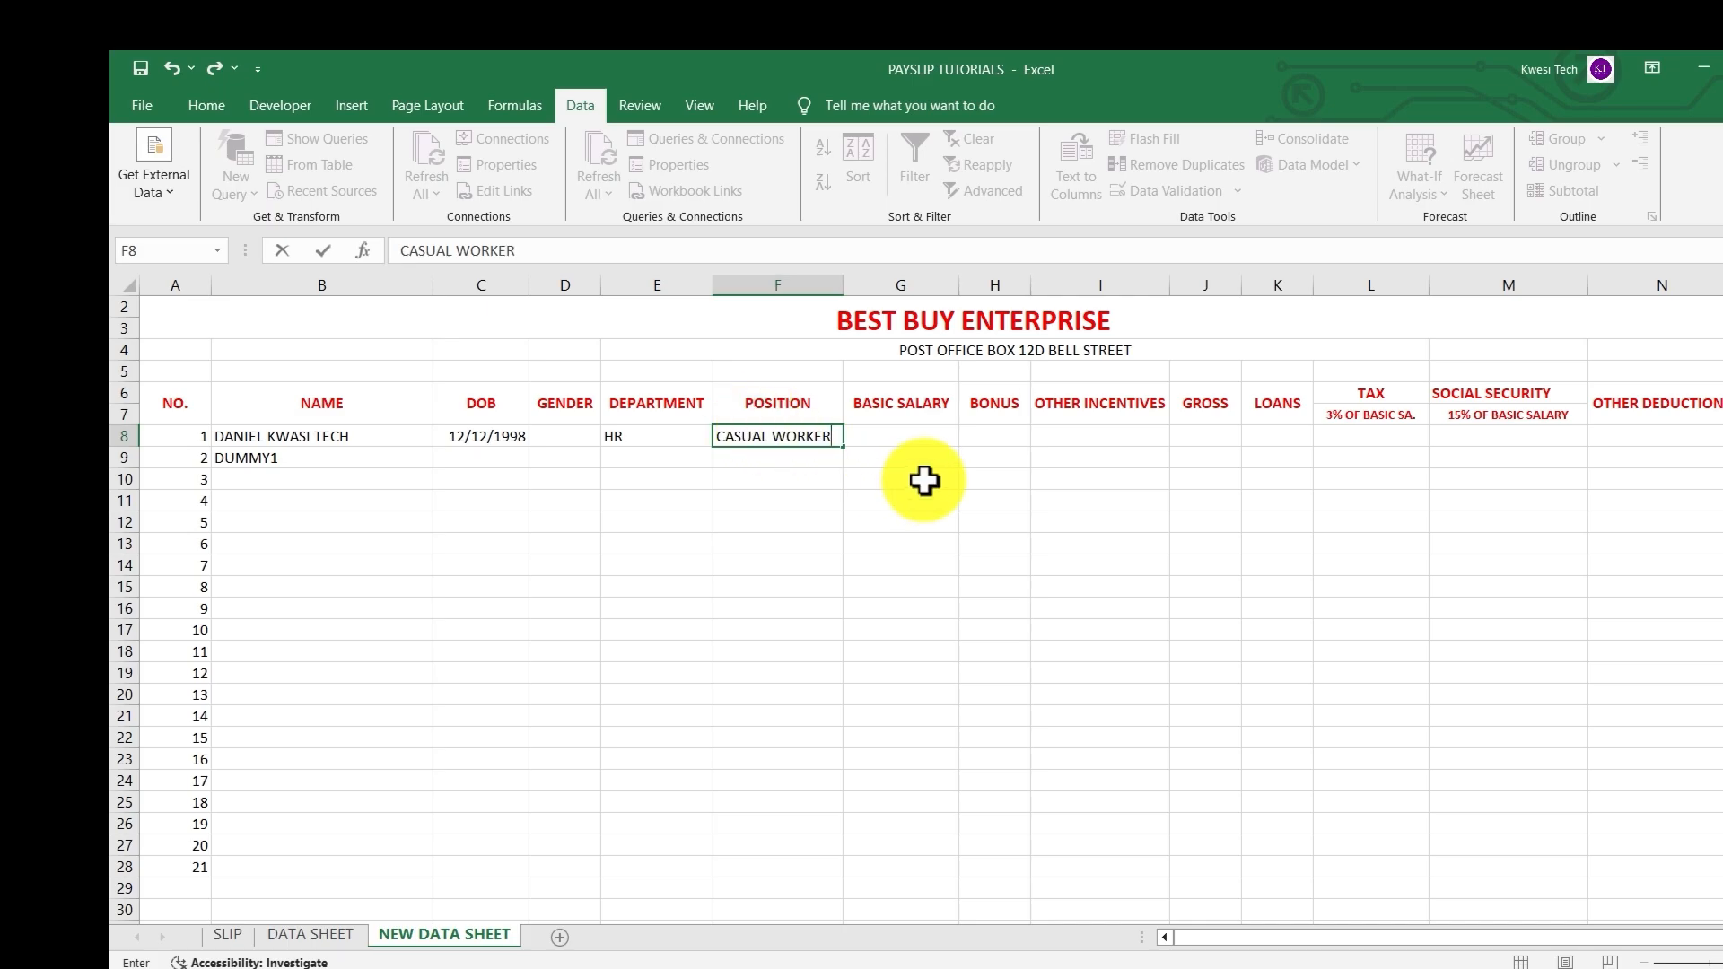
{"action": "left_click", "coordinate": [933, 440]}
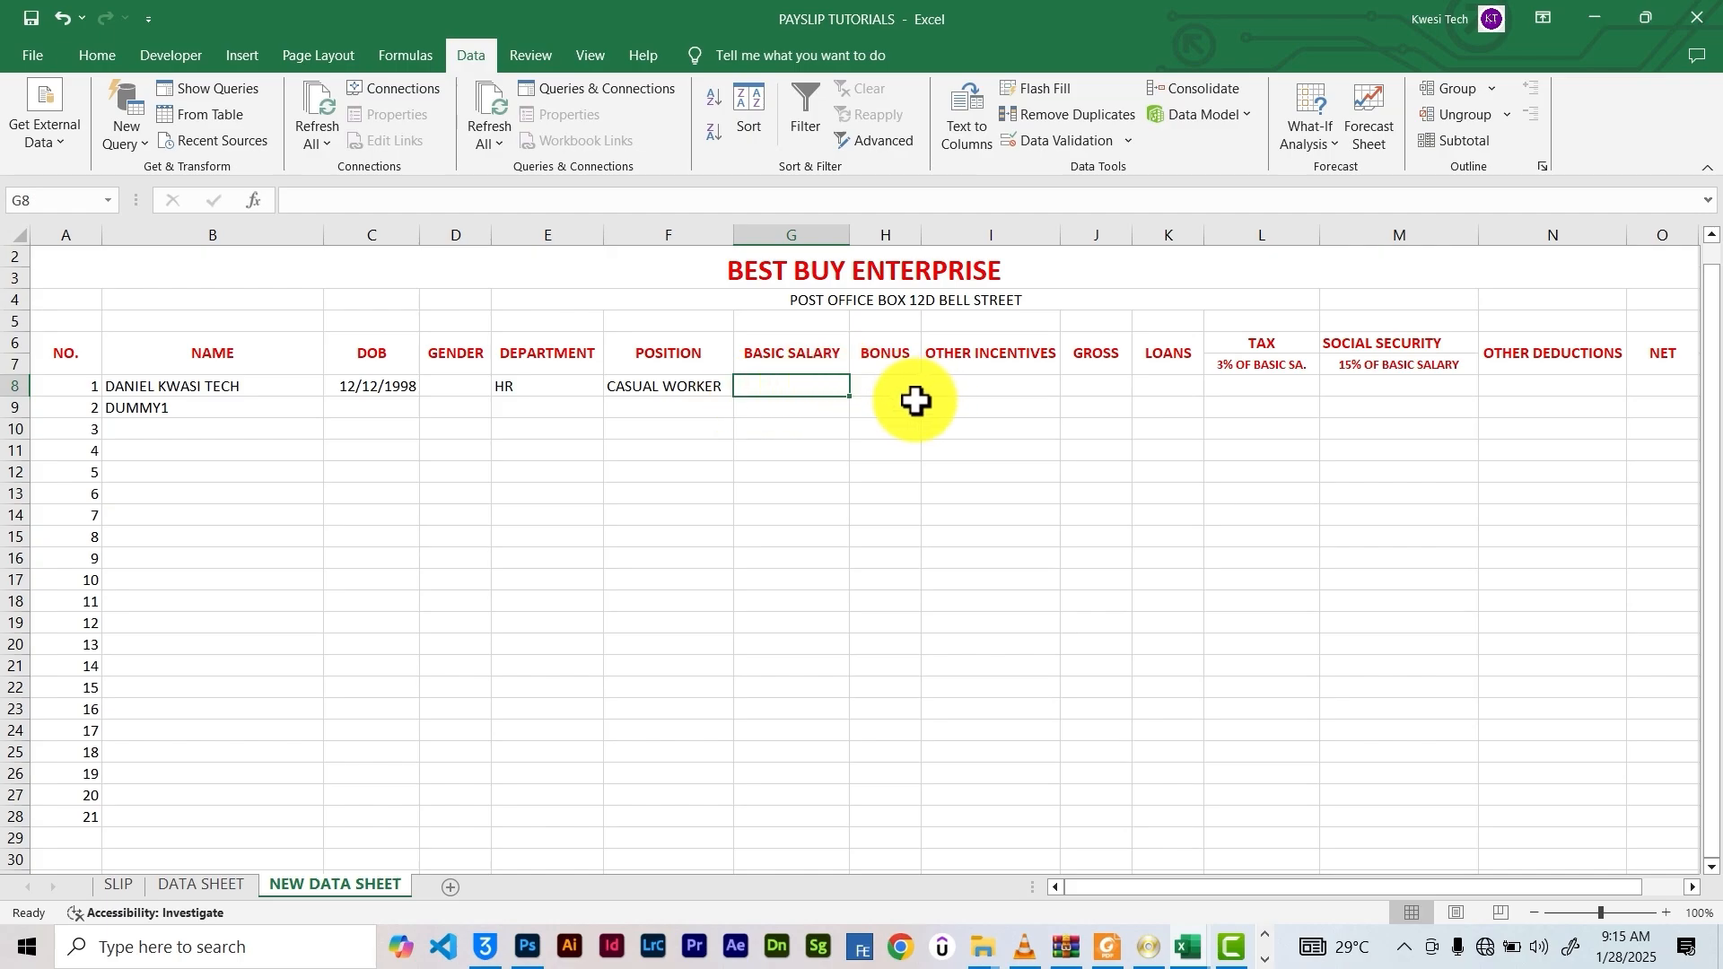
{"action": "left_click", "coordinate": [882, 396]}
{"action": "left_click", "coordinate": [974, 385]}
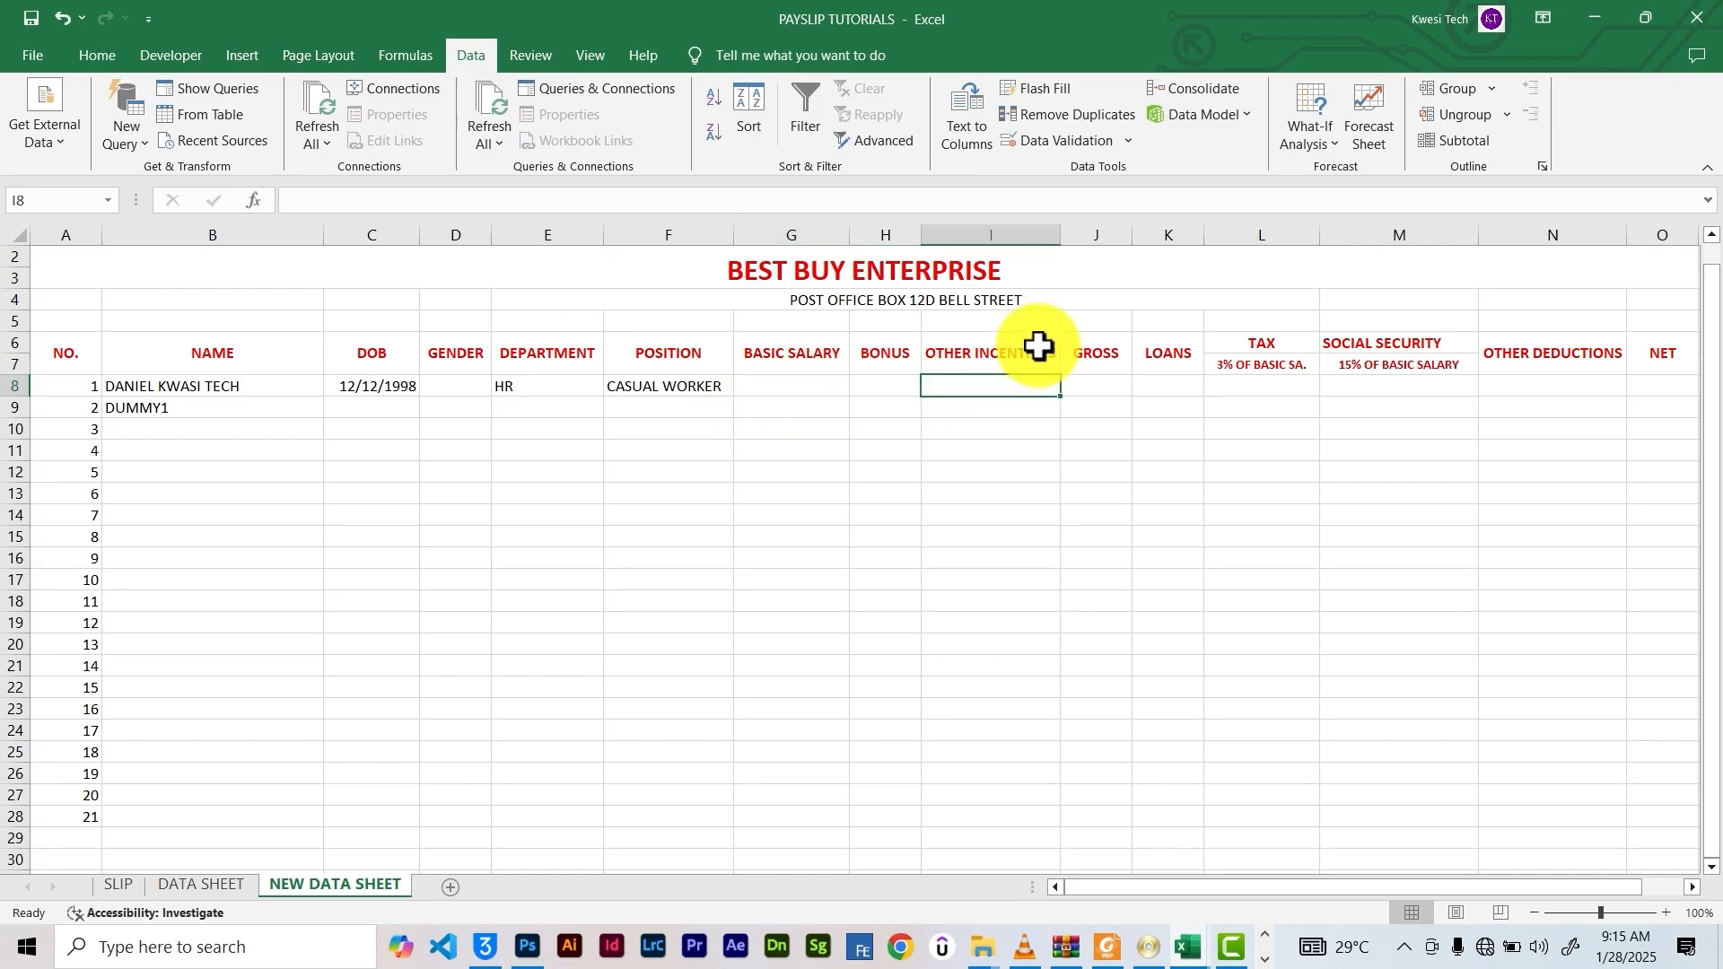
{"action": "left_click", "coordinate": [1084, 386]}
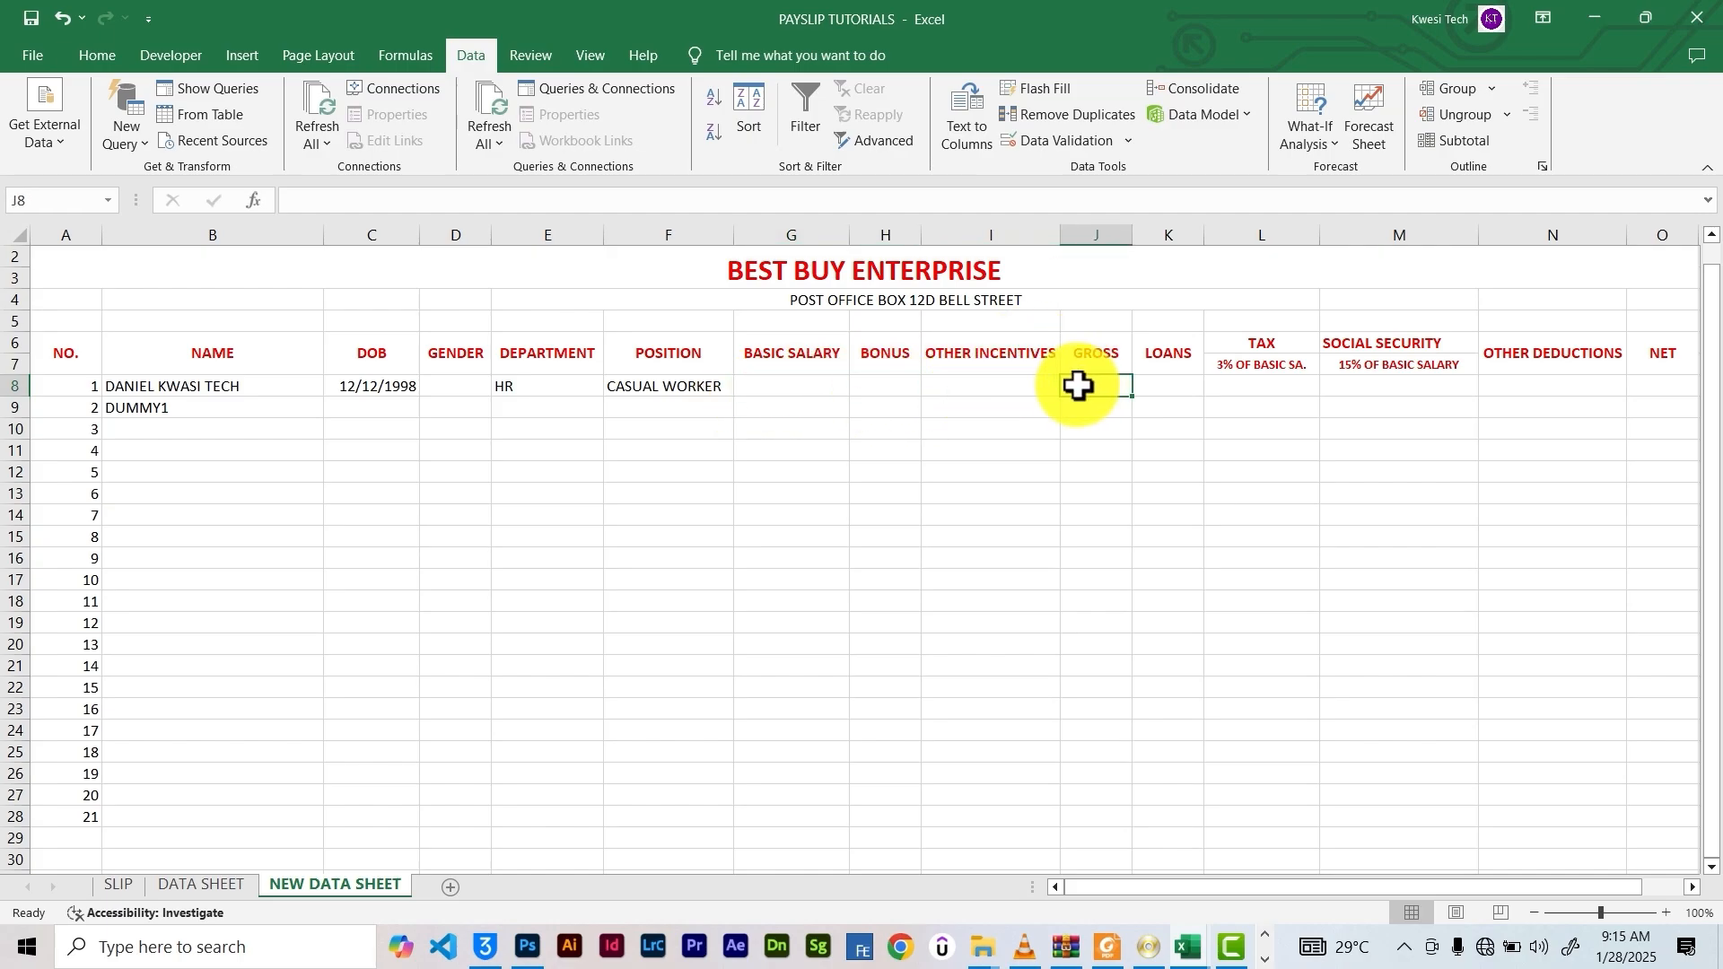
{"action": "left_click", "coordinate": [1162, 386]}
{"action": "left_click", "coordinate": [1253, 388]}
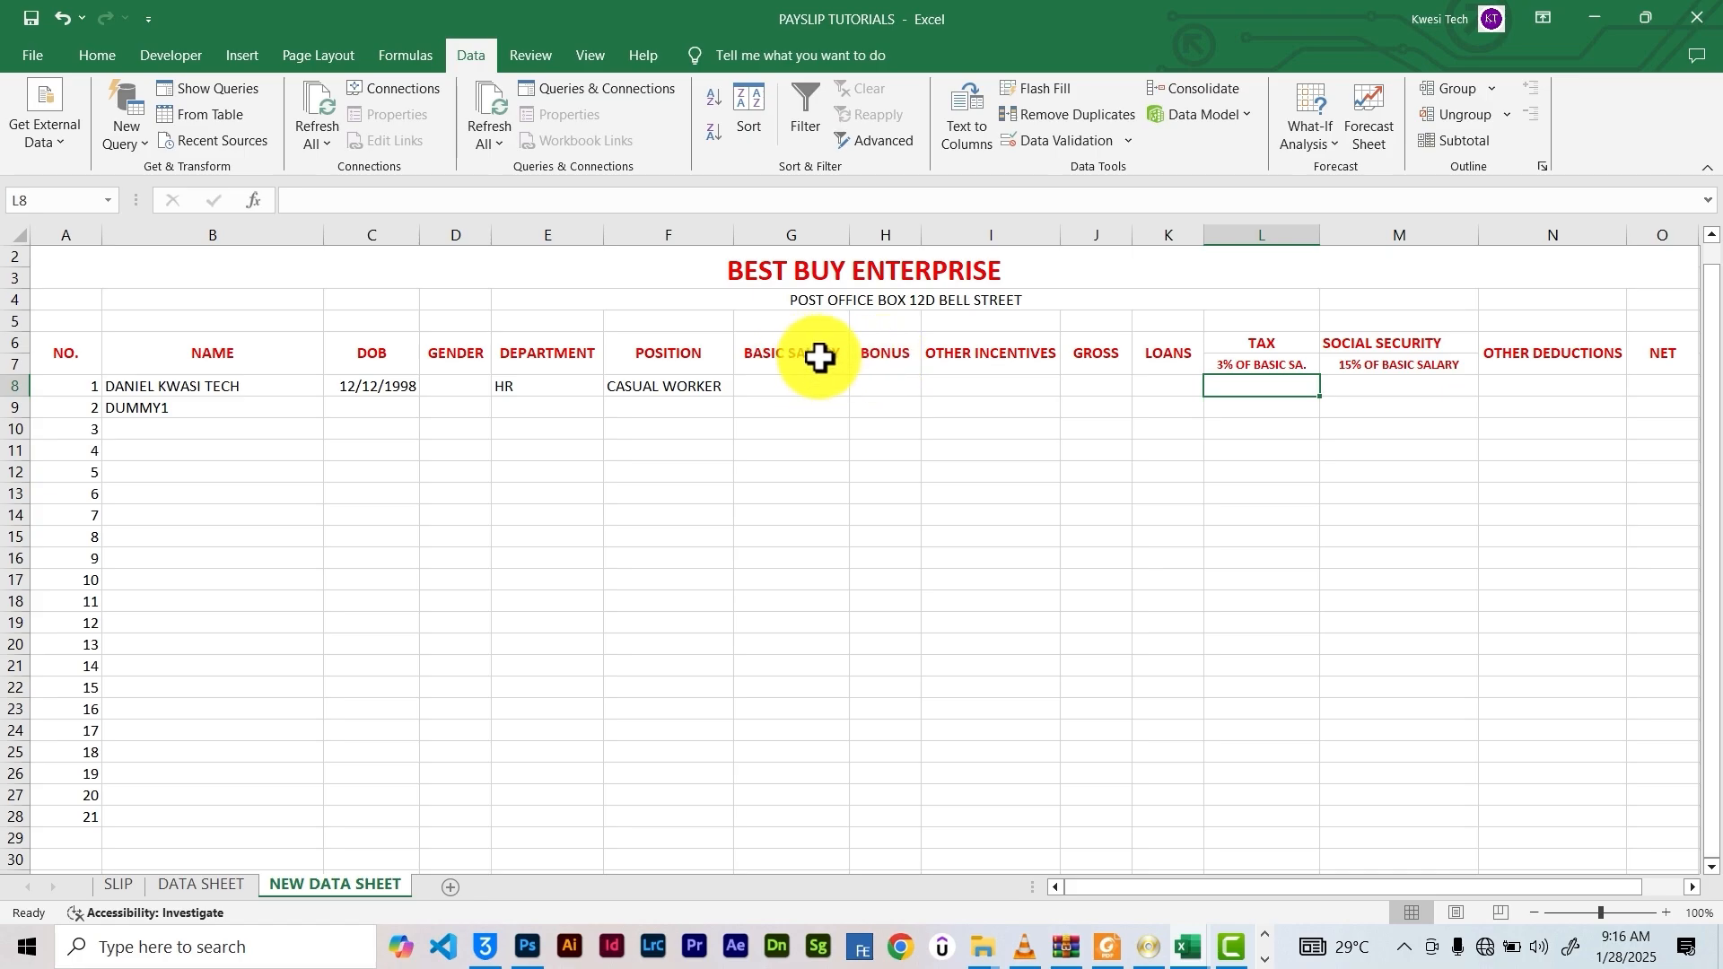
{"action": "left_click", "coordinate": [1398, 368]}
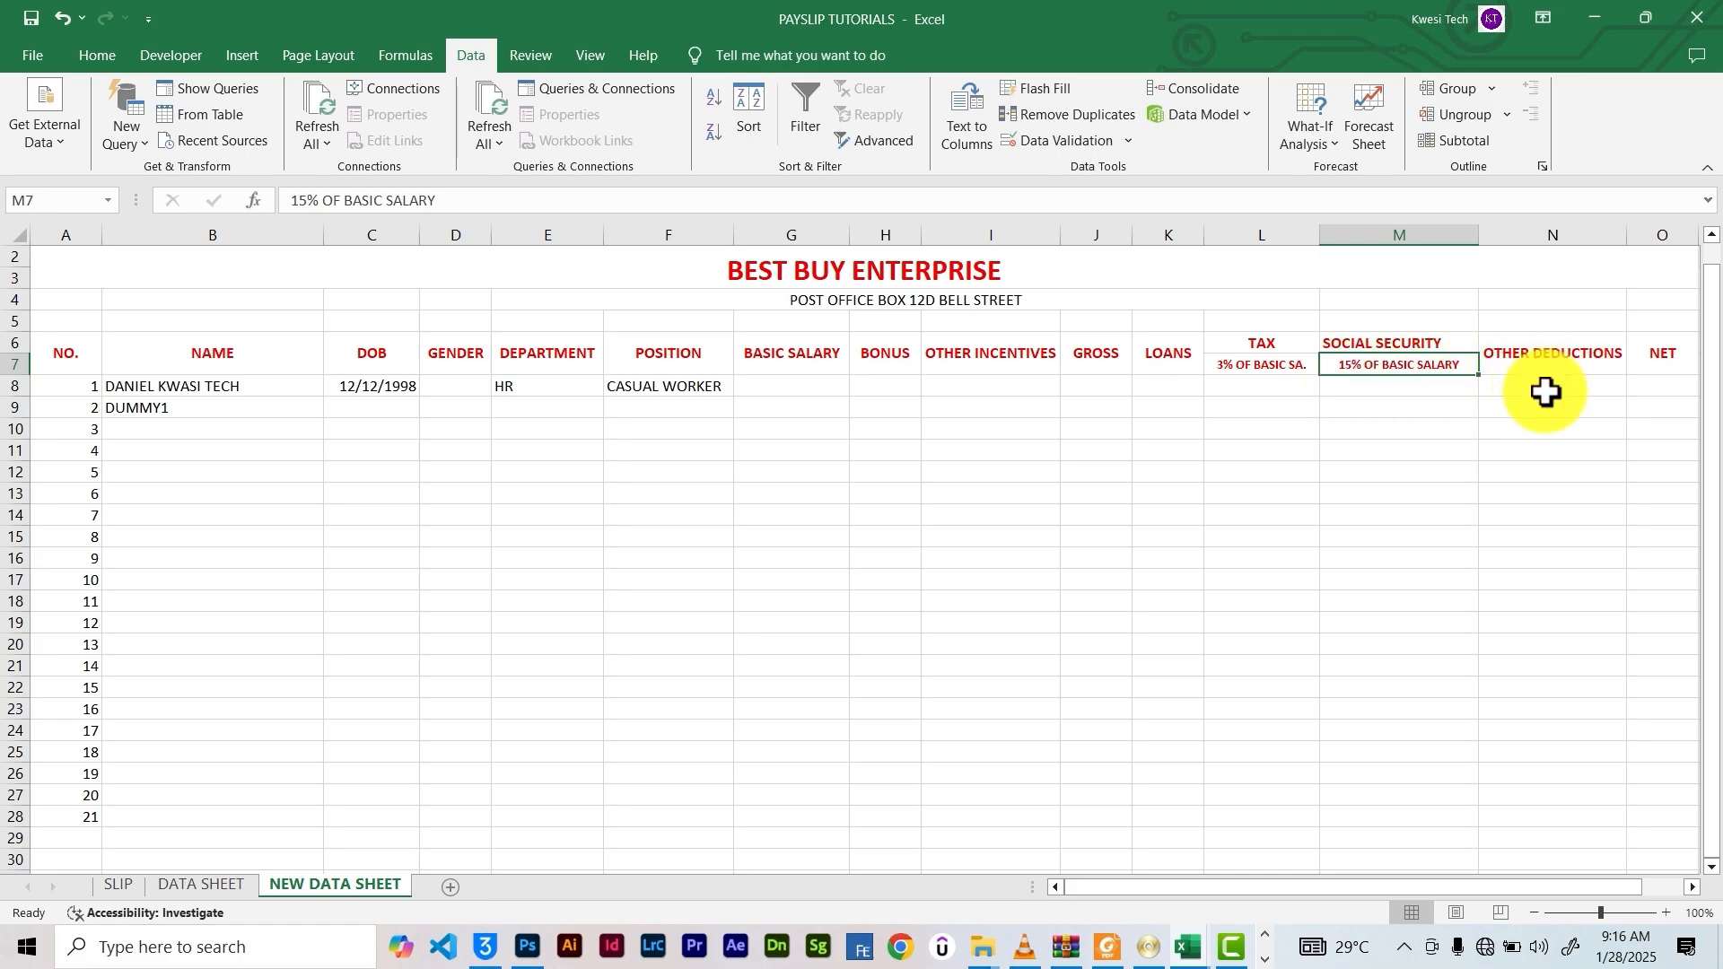
{"action": "left_click_drag", "start_coordinate": [1346, 890], "coordinate": [1228, 902]}
{"action": "left_click", "coordinate": [1539, 352]}
{"action": "left_click", "coordinate": [1598, 350]}
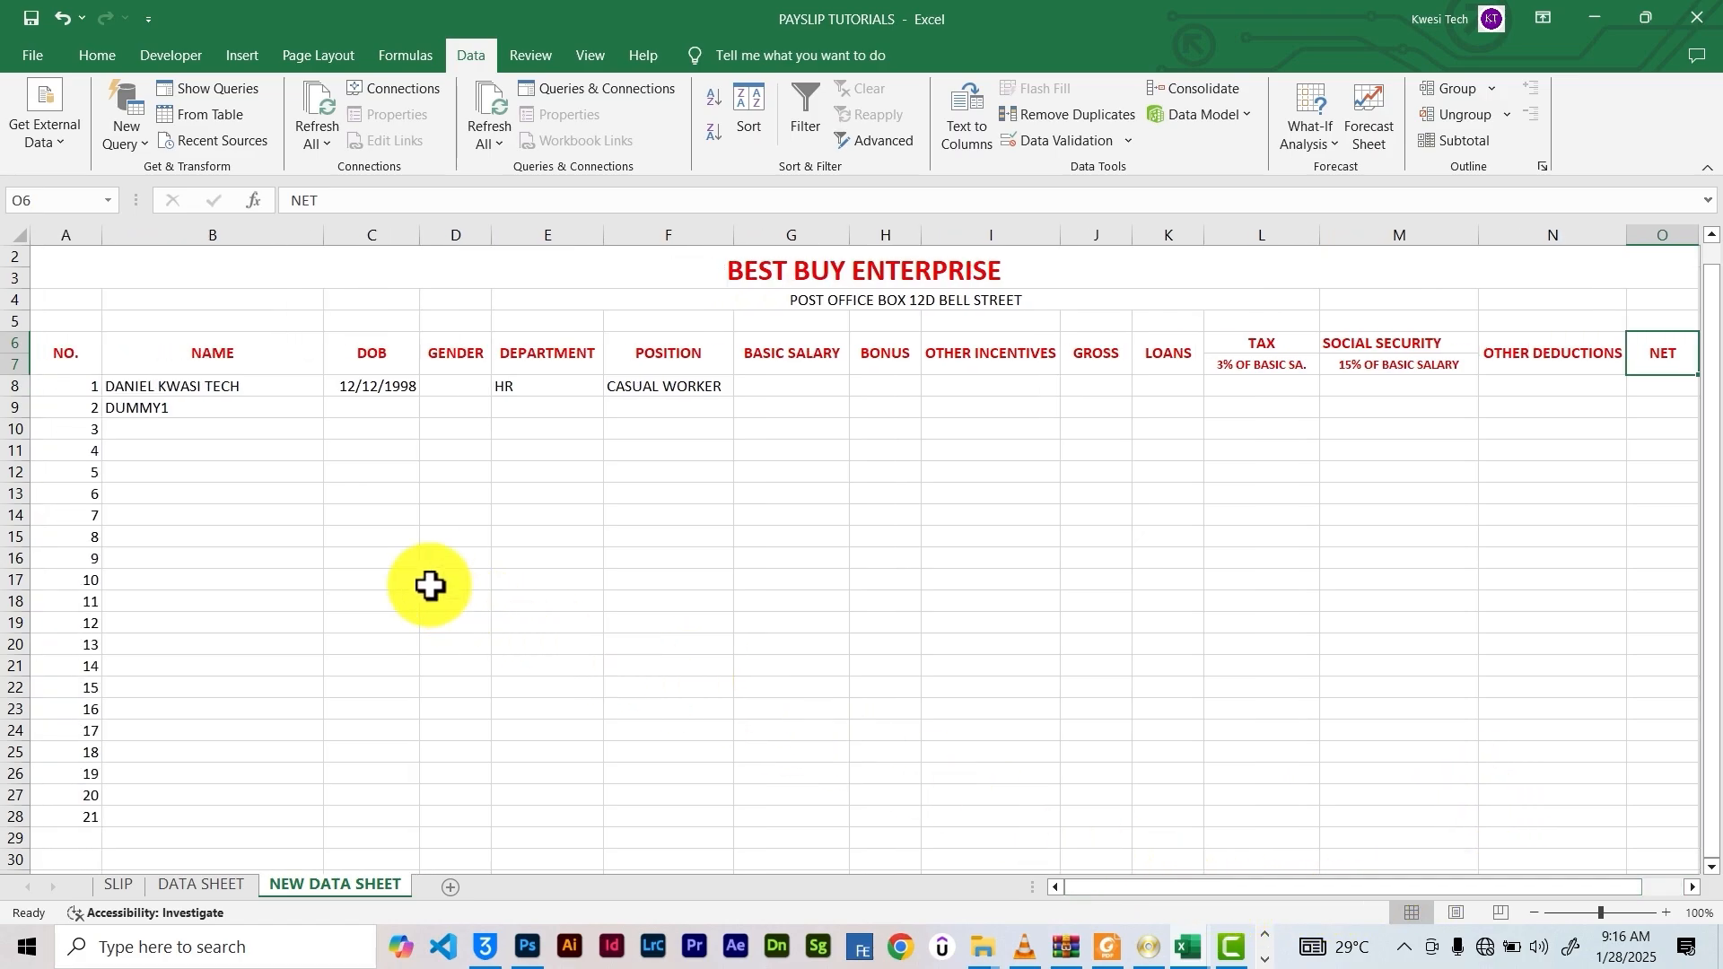
Fill names DUMMY2–DUMMY20 and consecutive birth dates down to row 28
{"action": "left_click", "coordinate": [269, 408]}
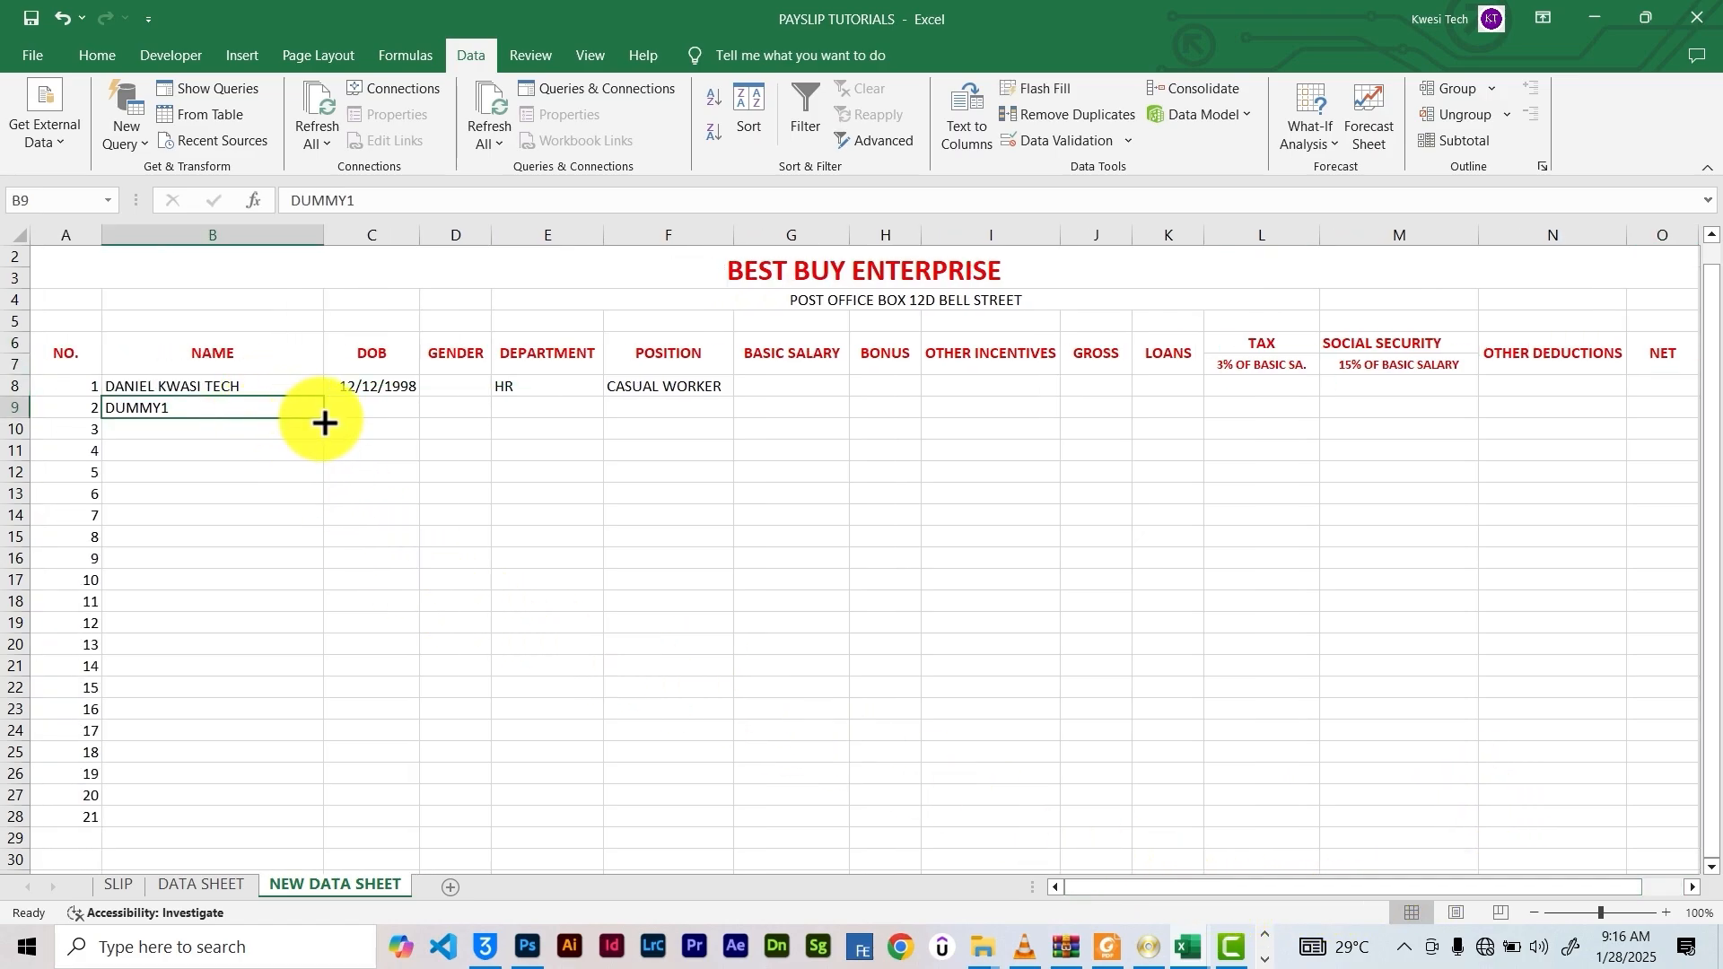
{"action": "left_click_drag", "start_coordinate": [324, 423], "coordinate": [319, 819]}
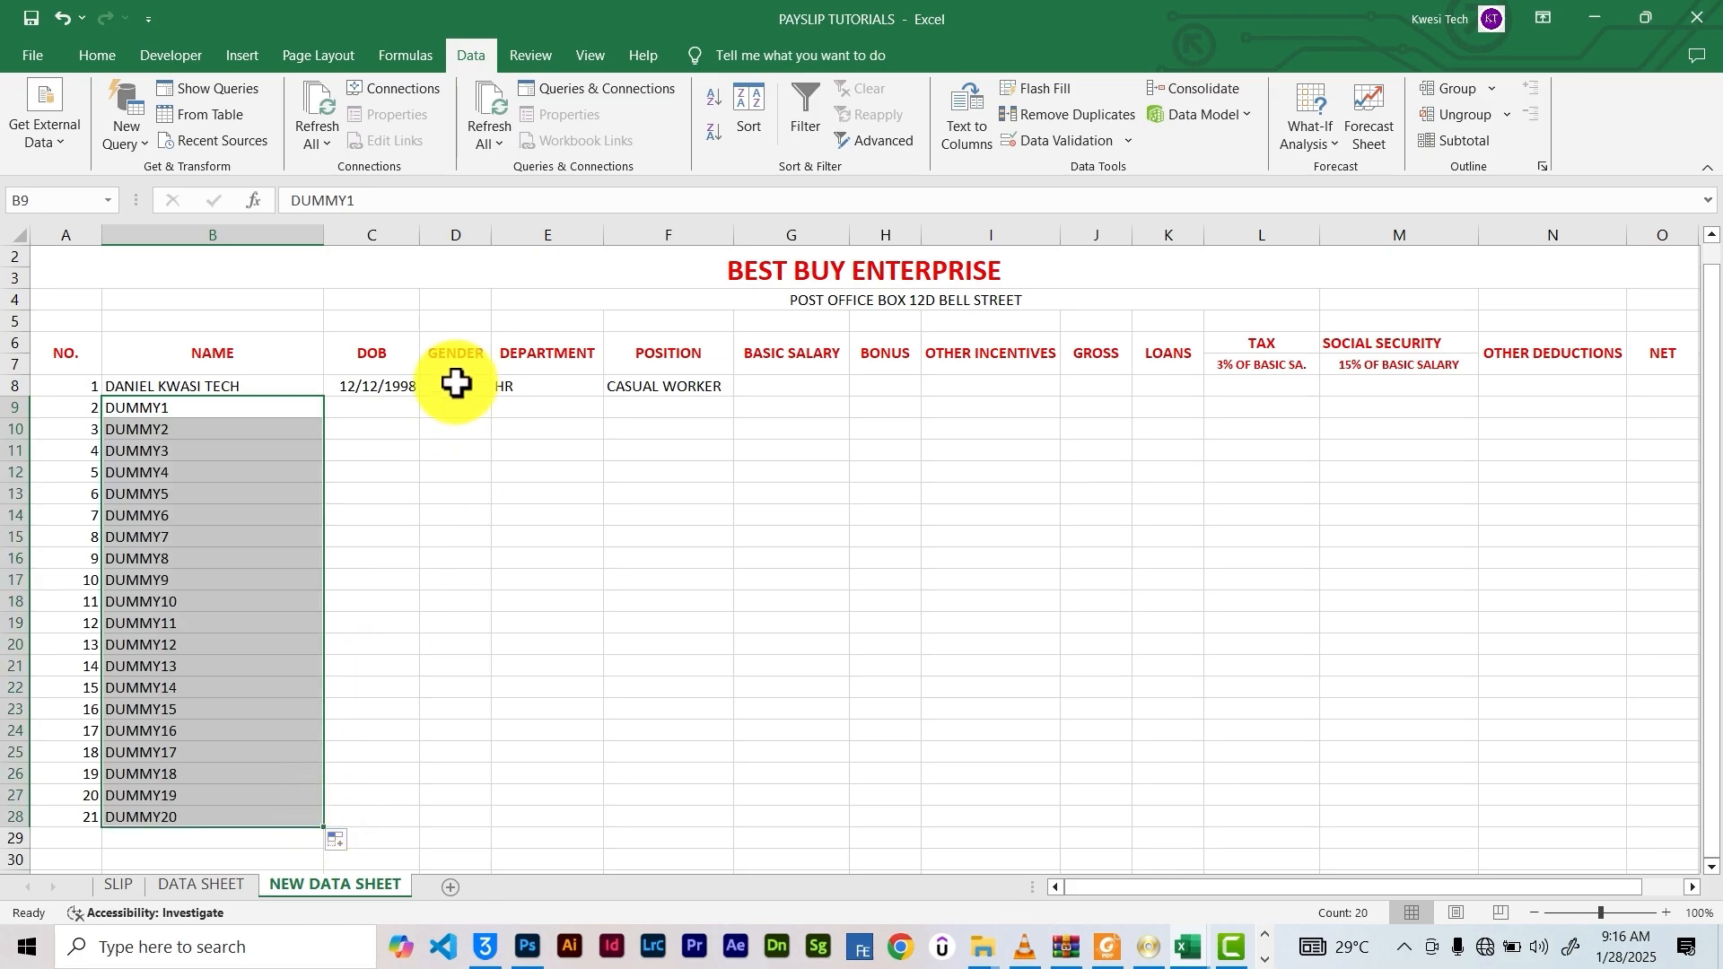
{"action": "left_click", "coordinate": [396, 388]}
{"action": "left_click_drag", "start_coordinate": [419, 396], "coordinate": [412, 830]}
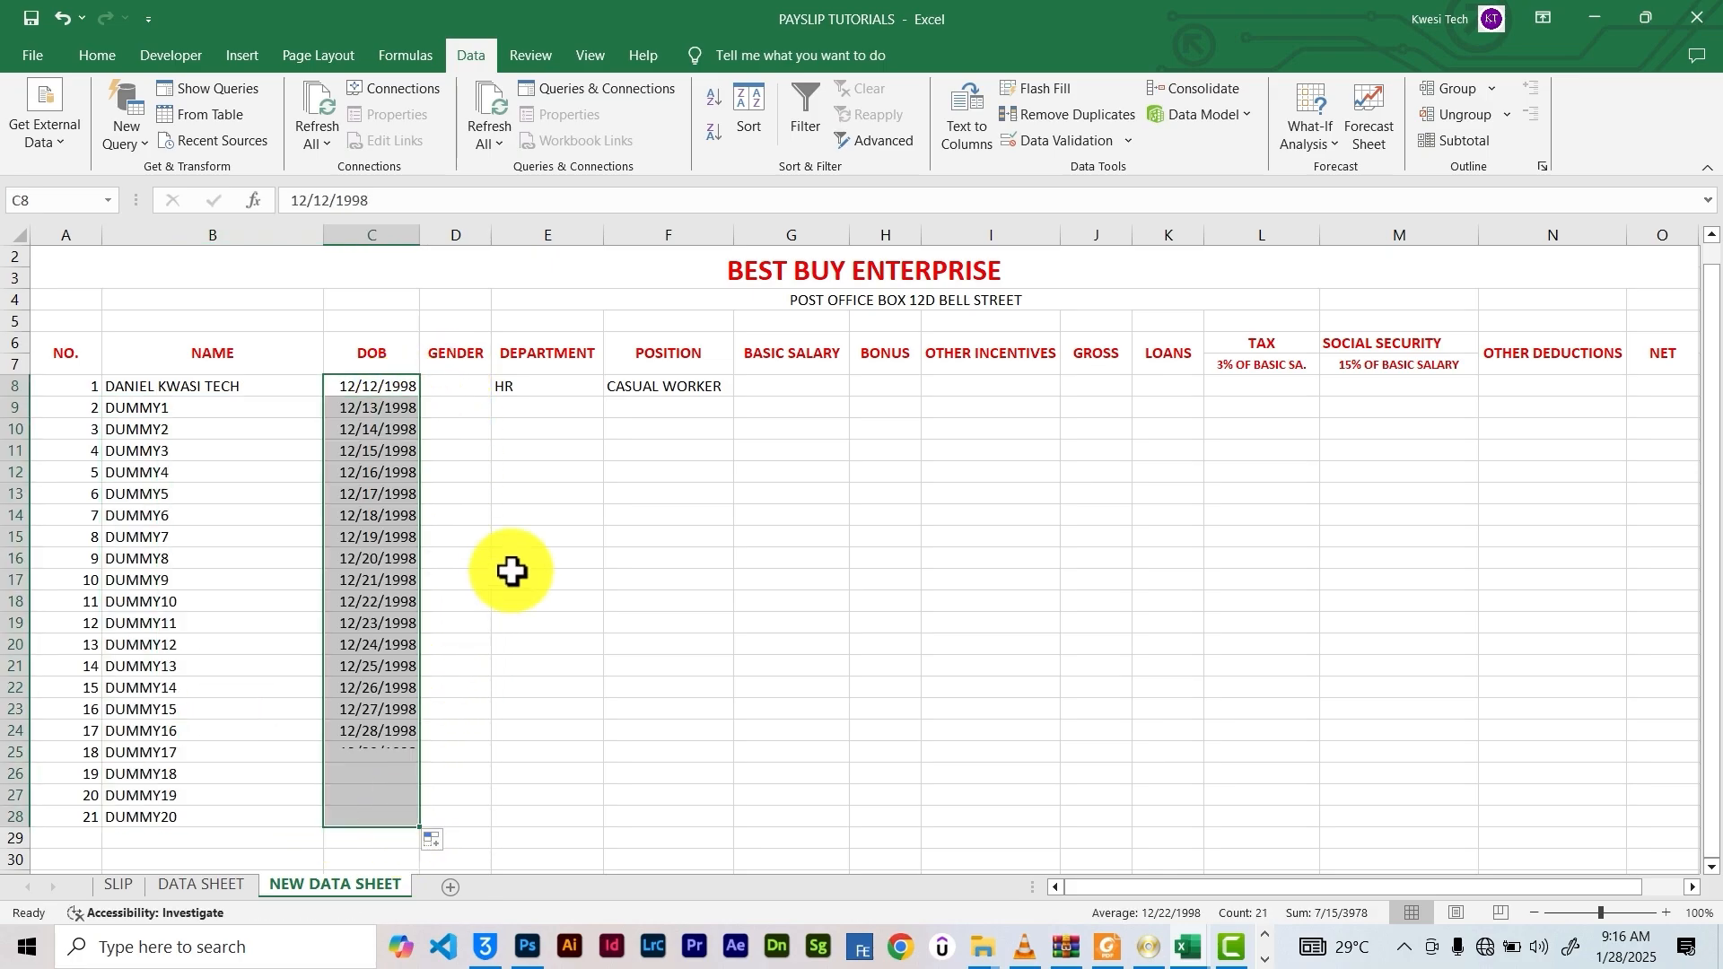
Set the first employee's gender to MALE and fill MALE down the gender column to row 28
{"action": "left_click", "coordinate": [466, 386]}
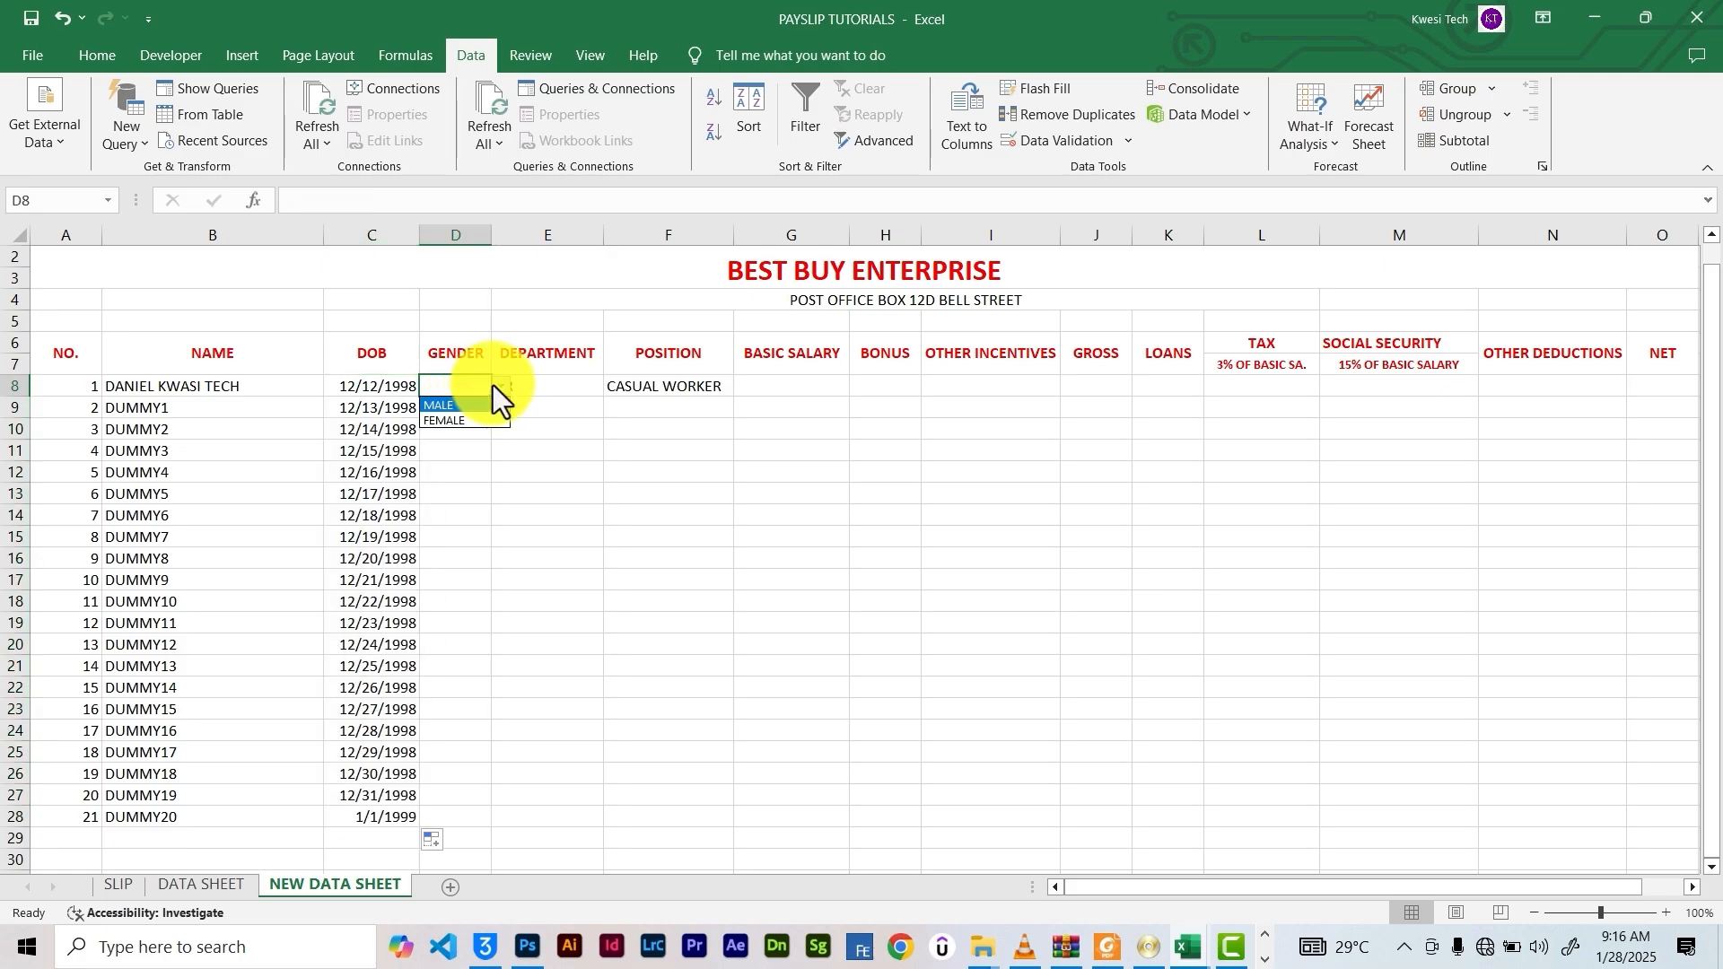
{"action": "left_click", "coordinate": [461, 407]}
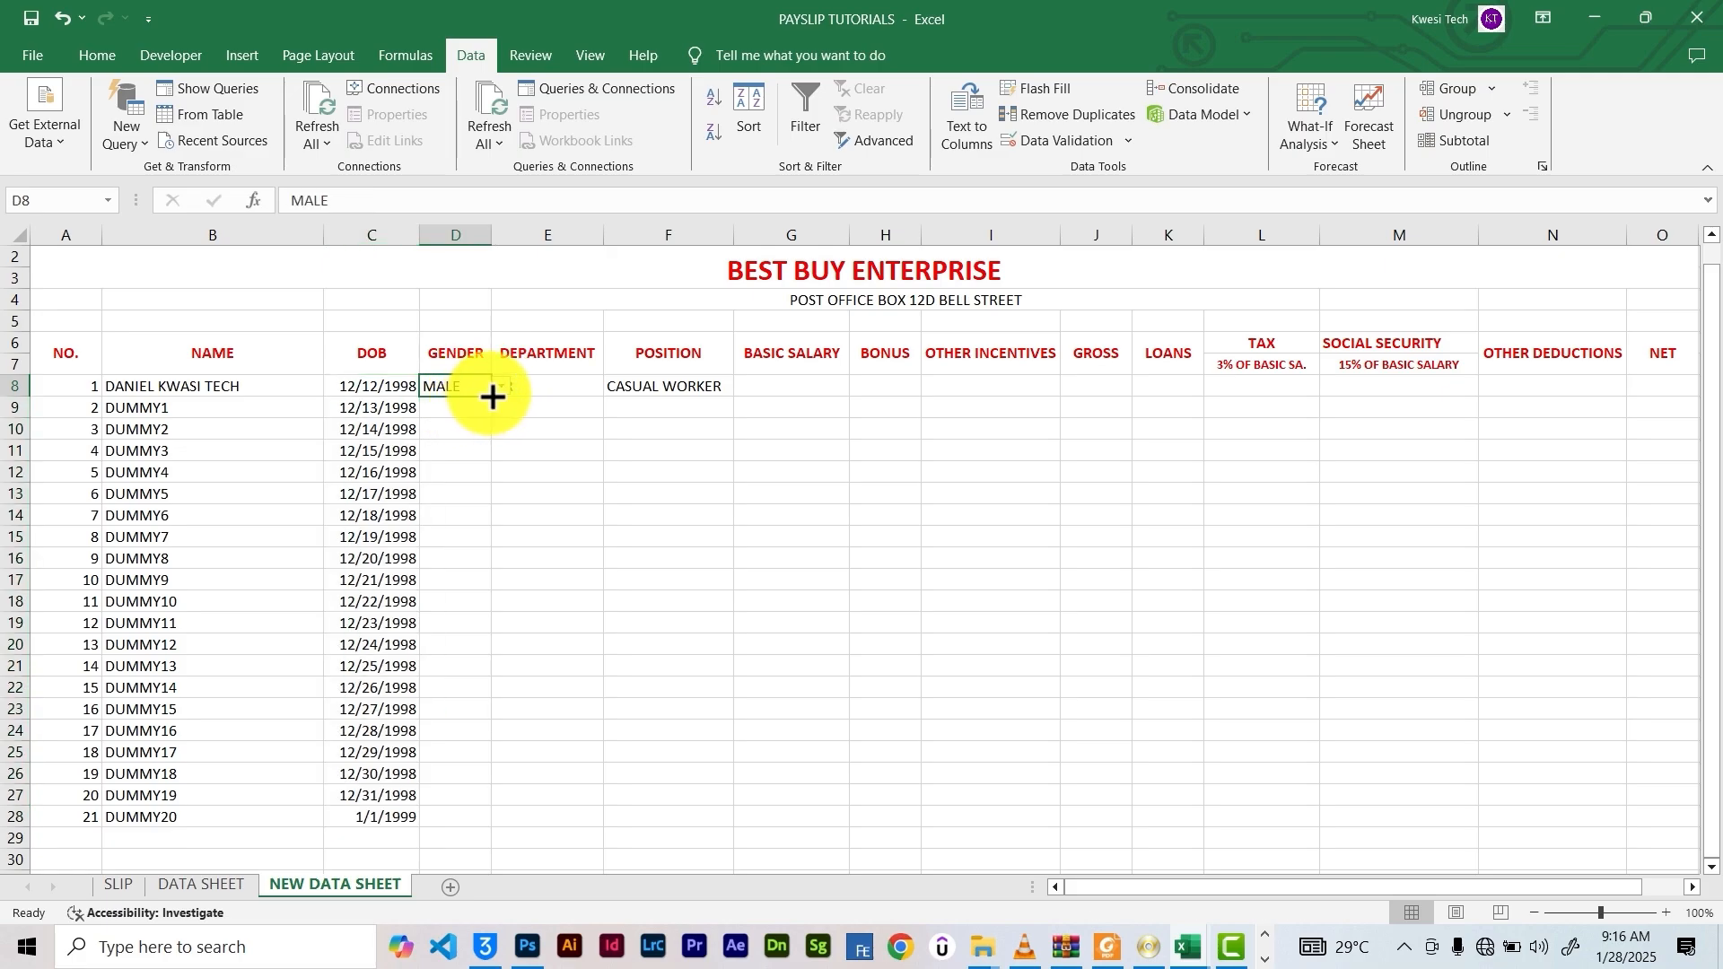
{"action": "left_click", "coordinate": [473, 409]}
{"action": "left_click_drag", "start_coordinate": [491, 419], "coordinate": [493, 815]}
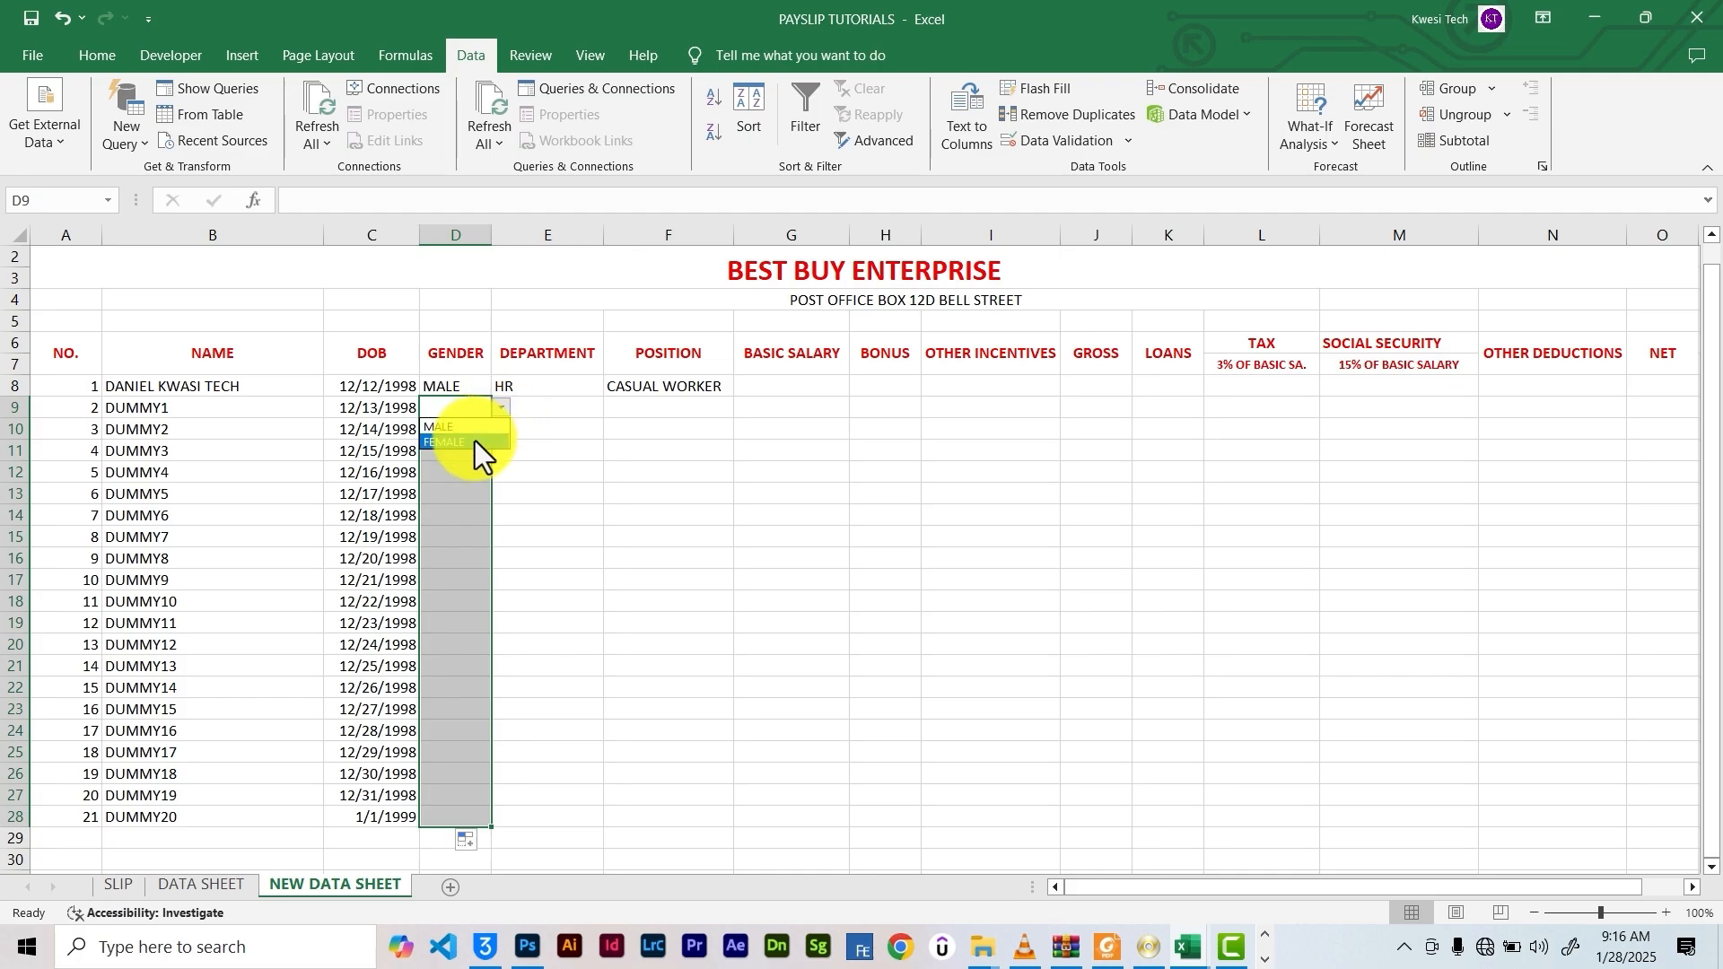
{"action": "left_click", "coordinate": [472, 429]}
{"action": "left_click", "coordinate": [482, 416]}
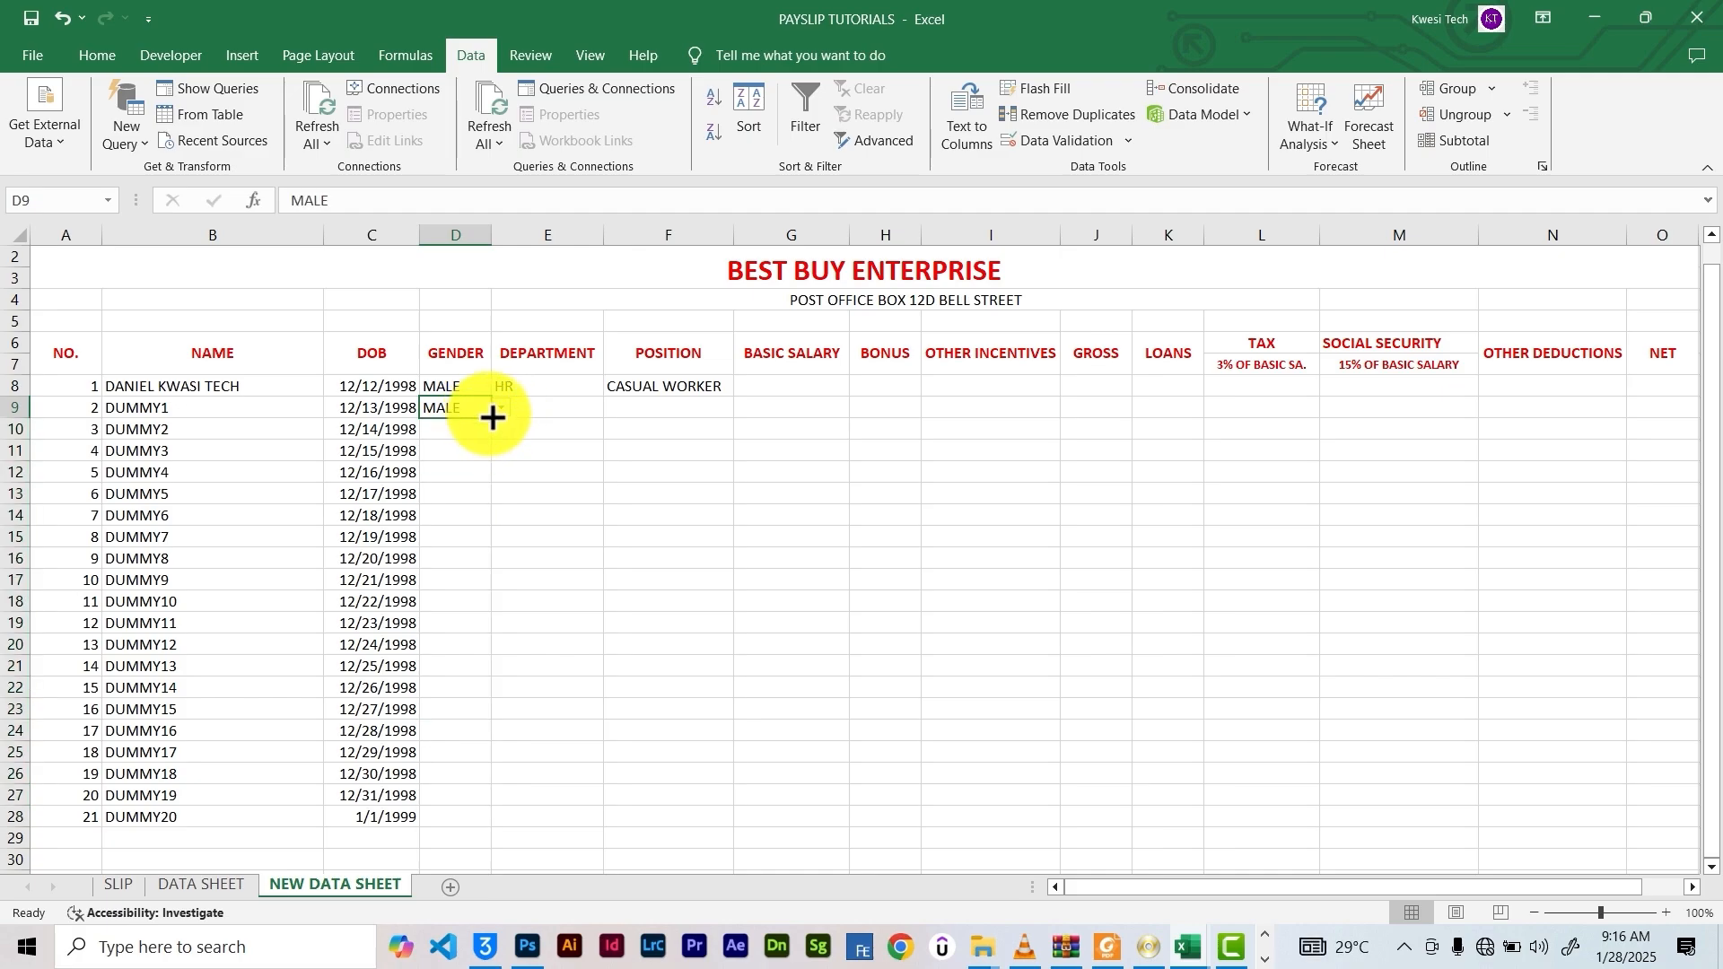
{"action": "left_click_drag", "start_coordinate": [489, 426], "coordinate": [489, 819]}
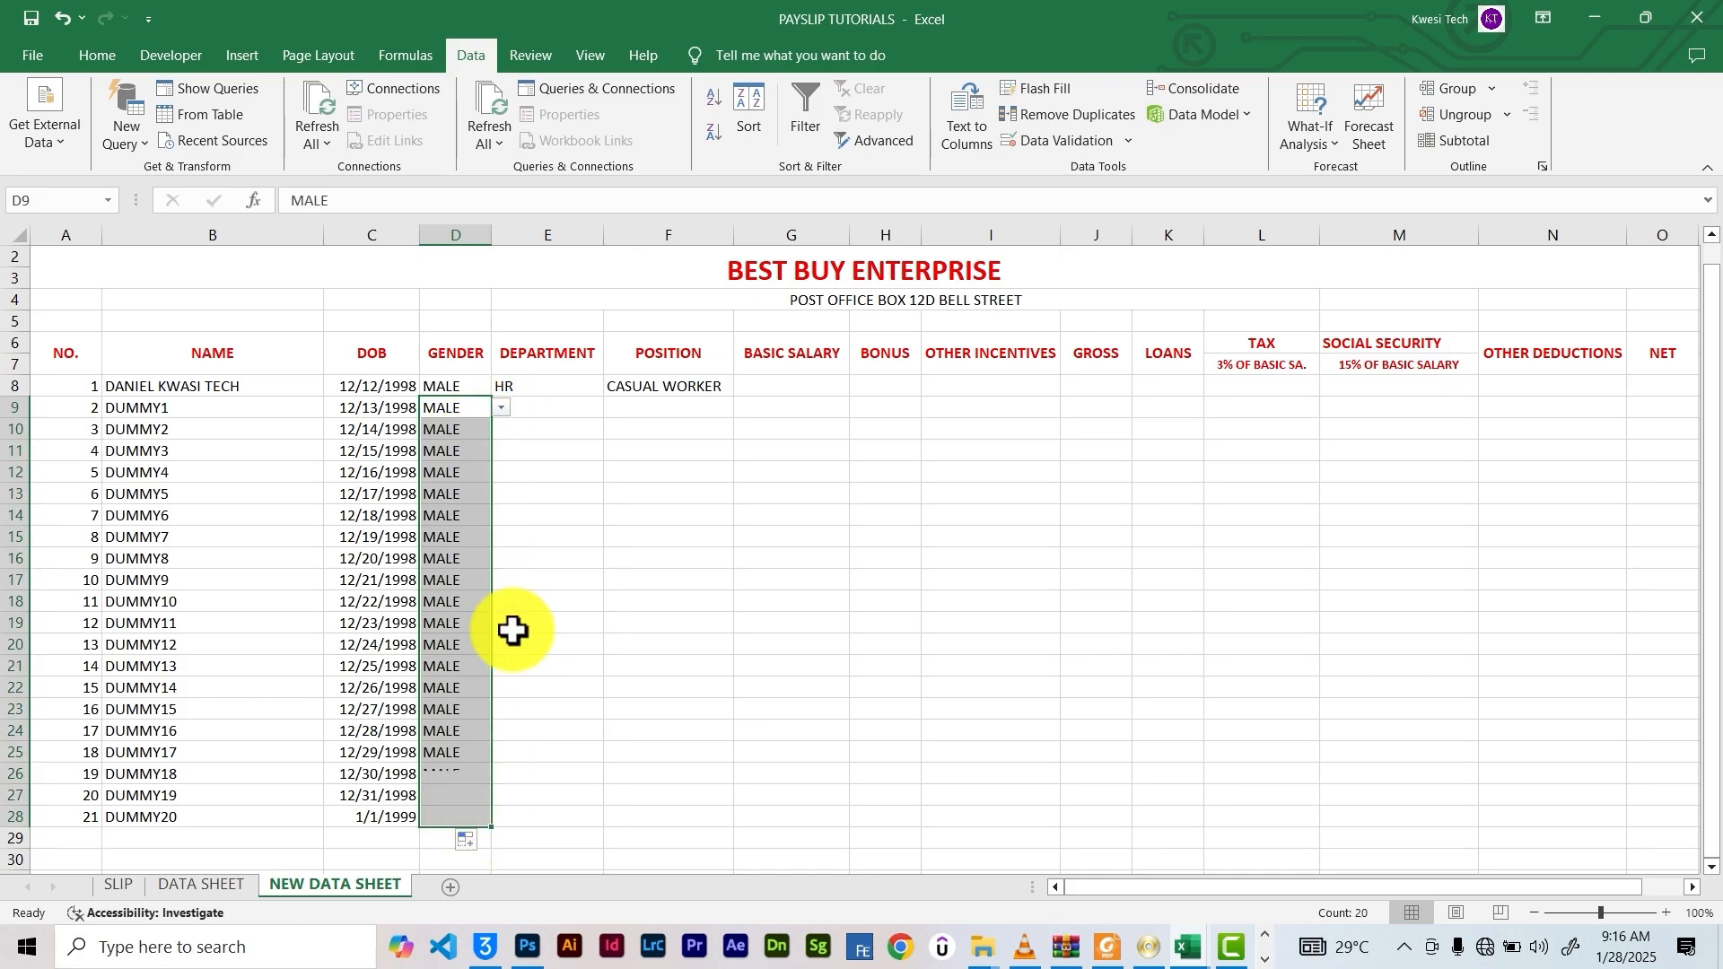
Fill HR and CASUAL WORKER down the department and status columns to row 28
{"action": "left_click", "coordinate": [569, 384]}
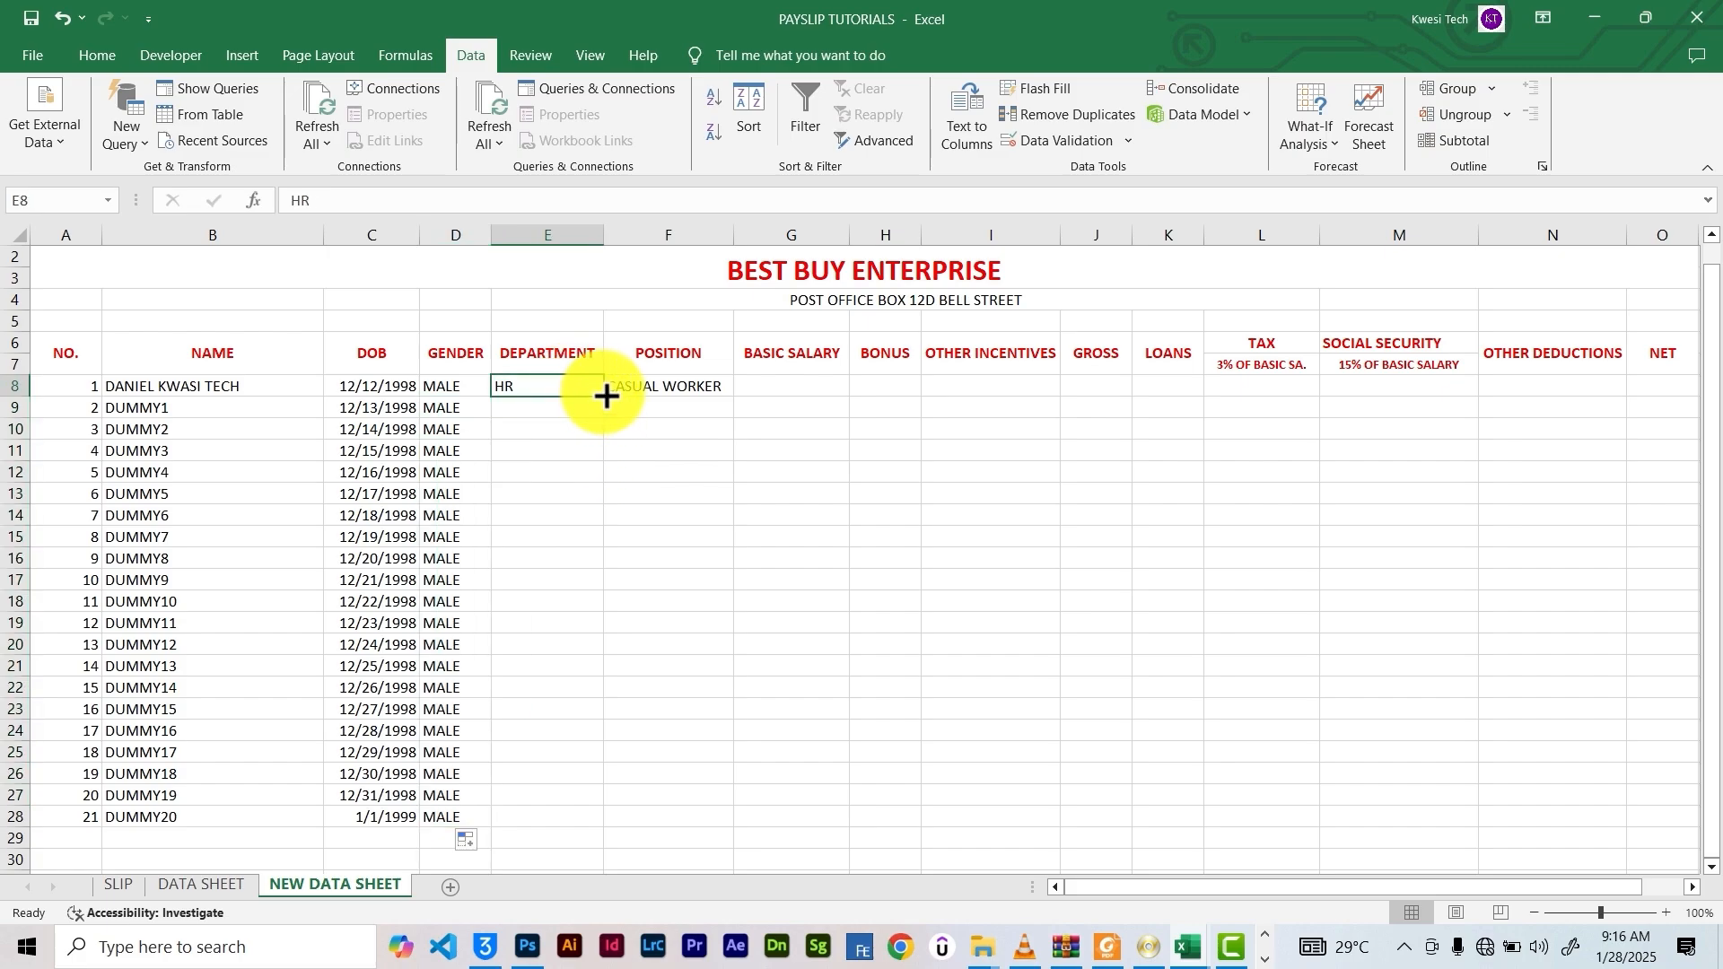
{"action": "left_click_drag", "start_coordinate": [603, 396], "coordinate": [622, 831]}
{"action": "left_click", "coordinate": [718, 388]}
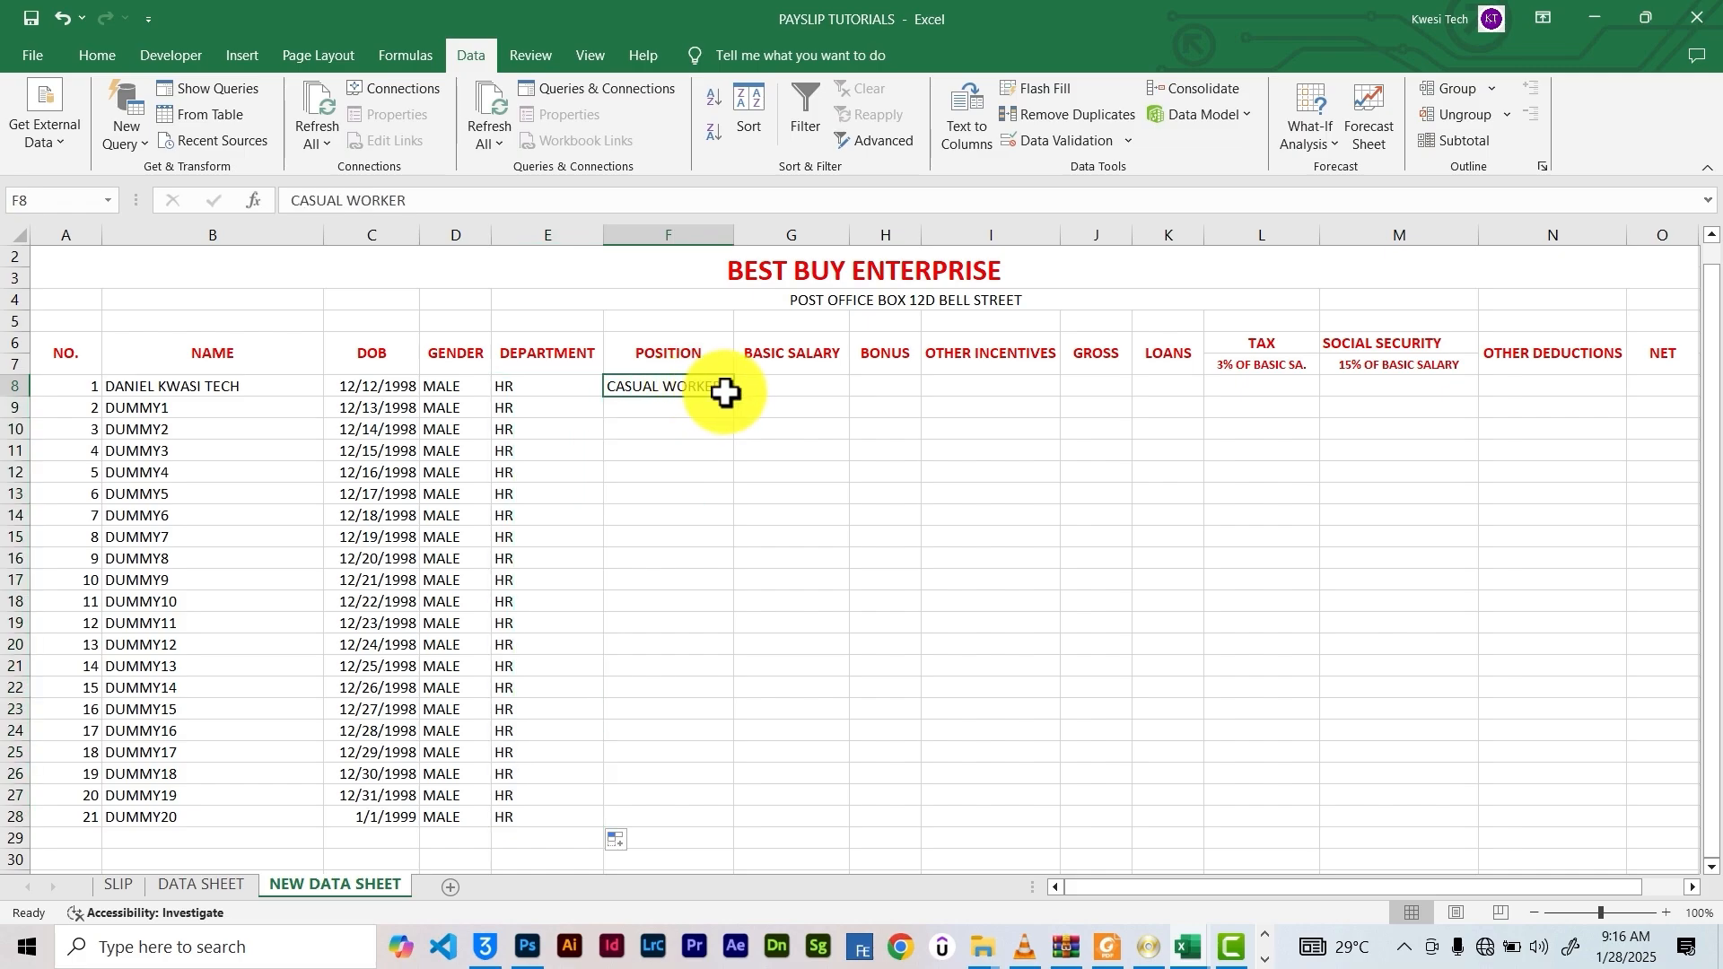
{"action": "left_click_drag", "start_coordinate": [733, 396], "coordinate": [773, 808]}
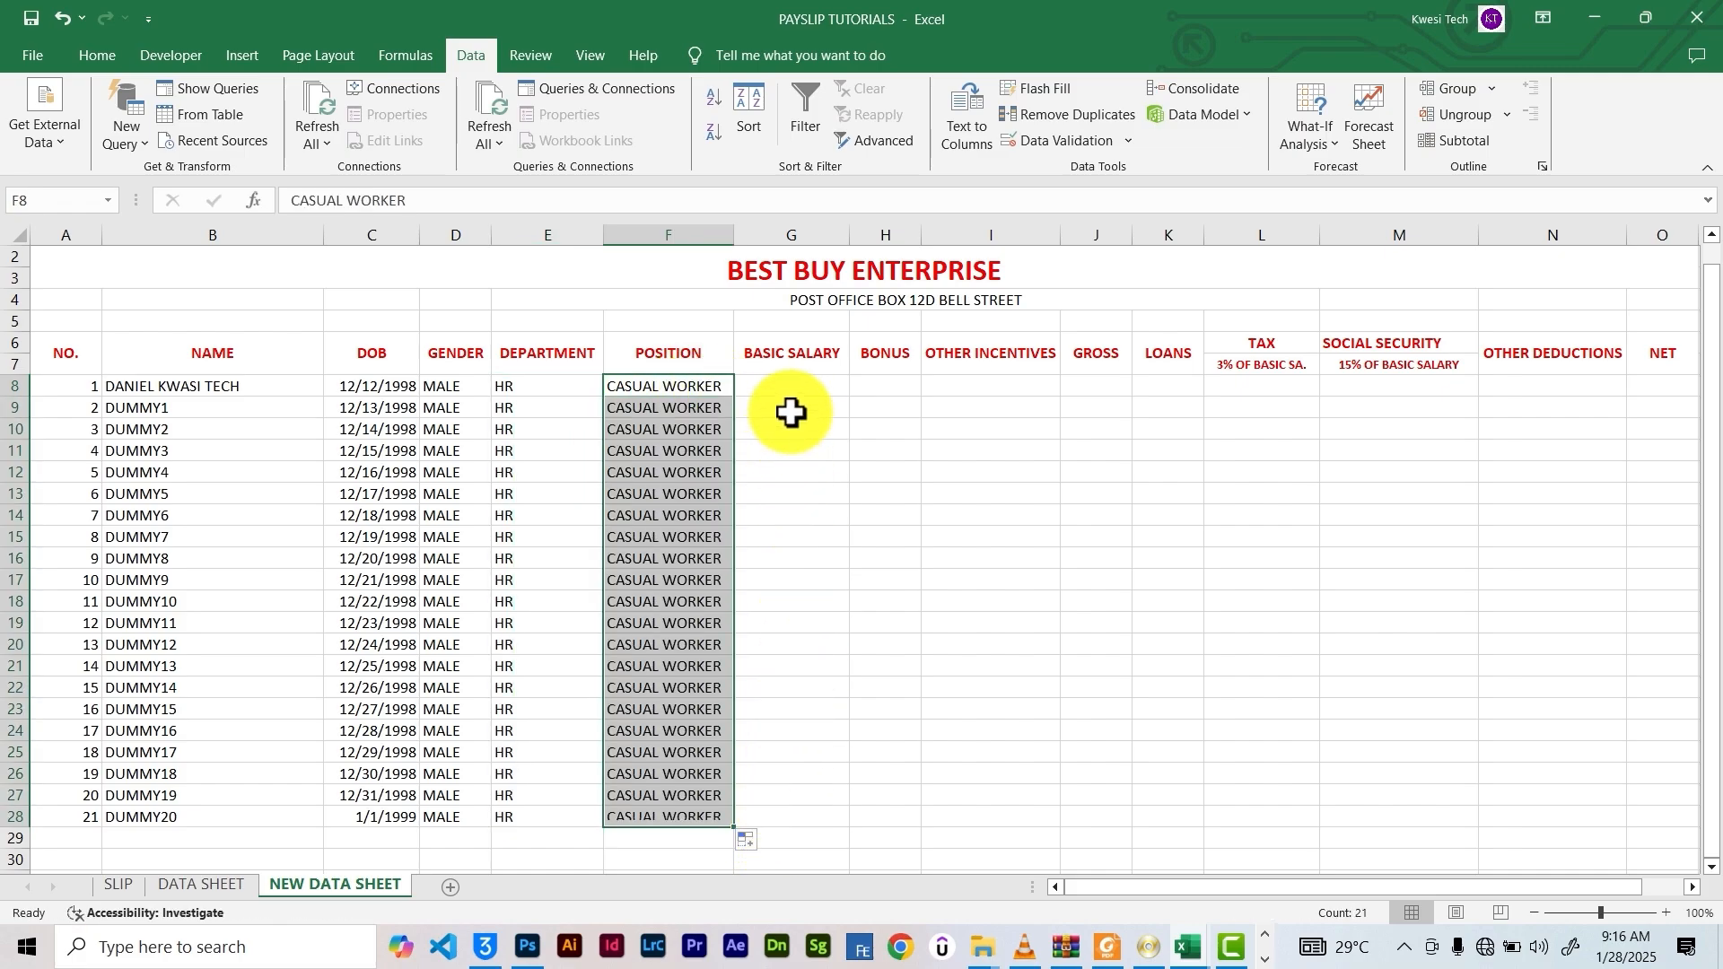
{"action": "left_click", "coordinate": [803, 386]}
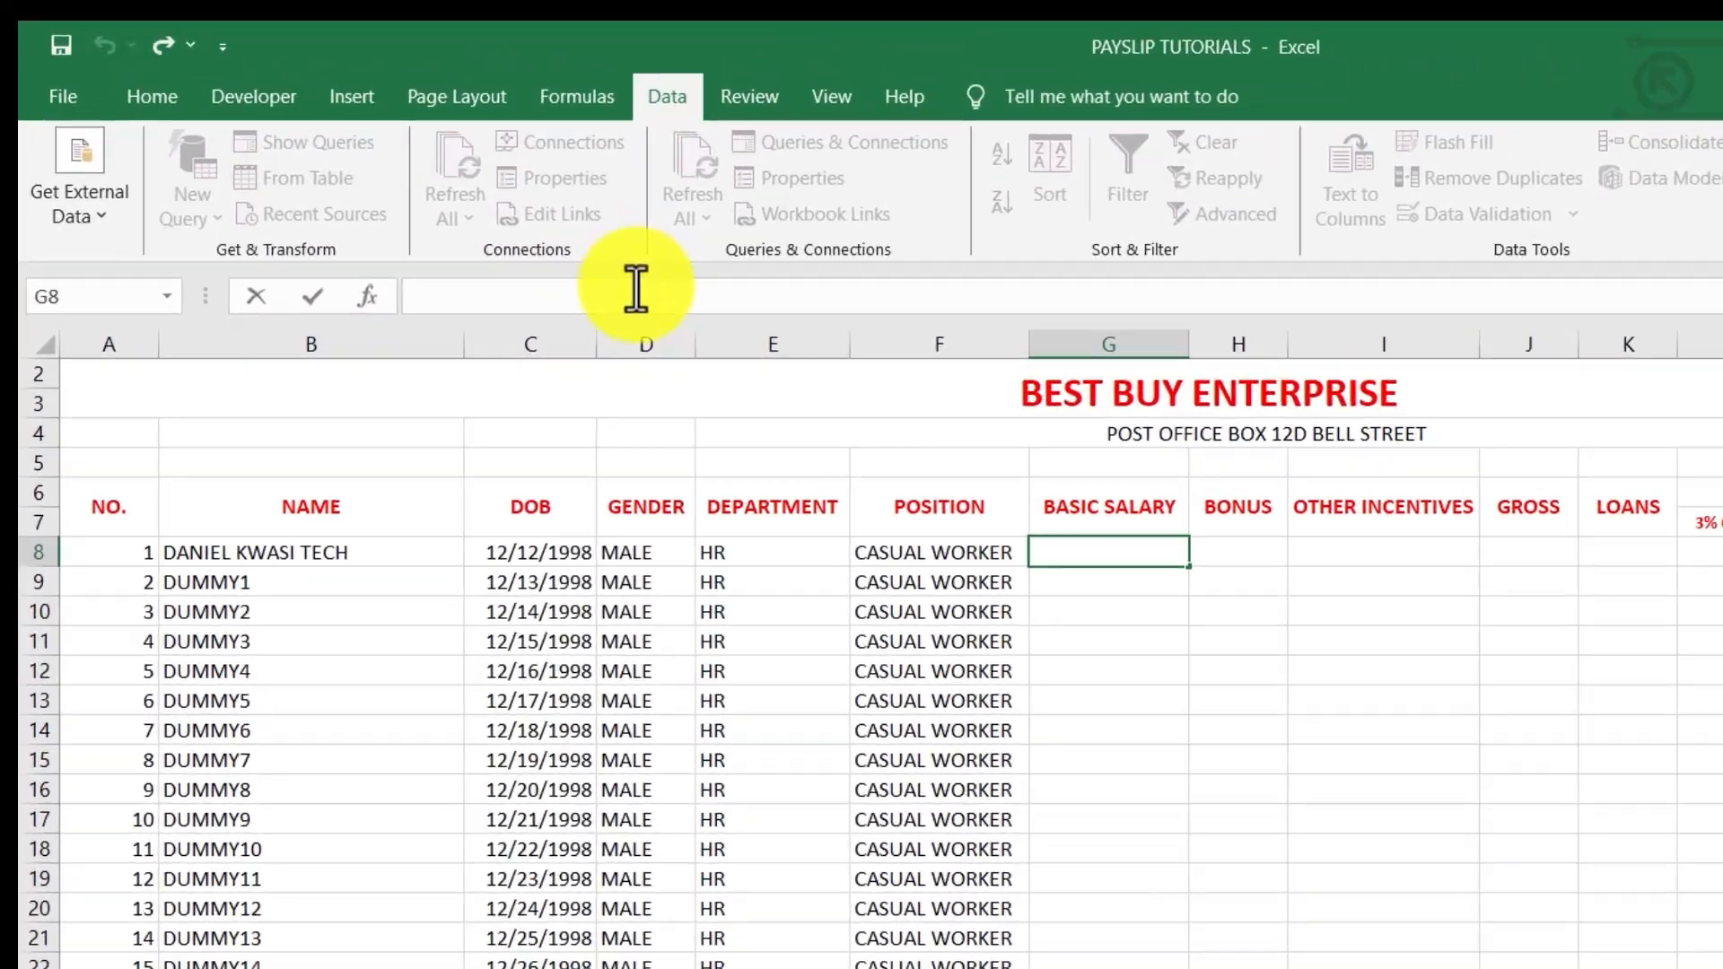
Enter =RANDBETWEEN(300,700) in G8 and copy it down to G28 for random basic salaries
{"action": "type", "text": "="}
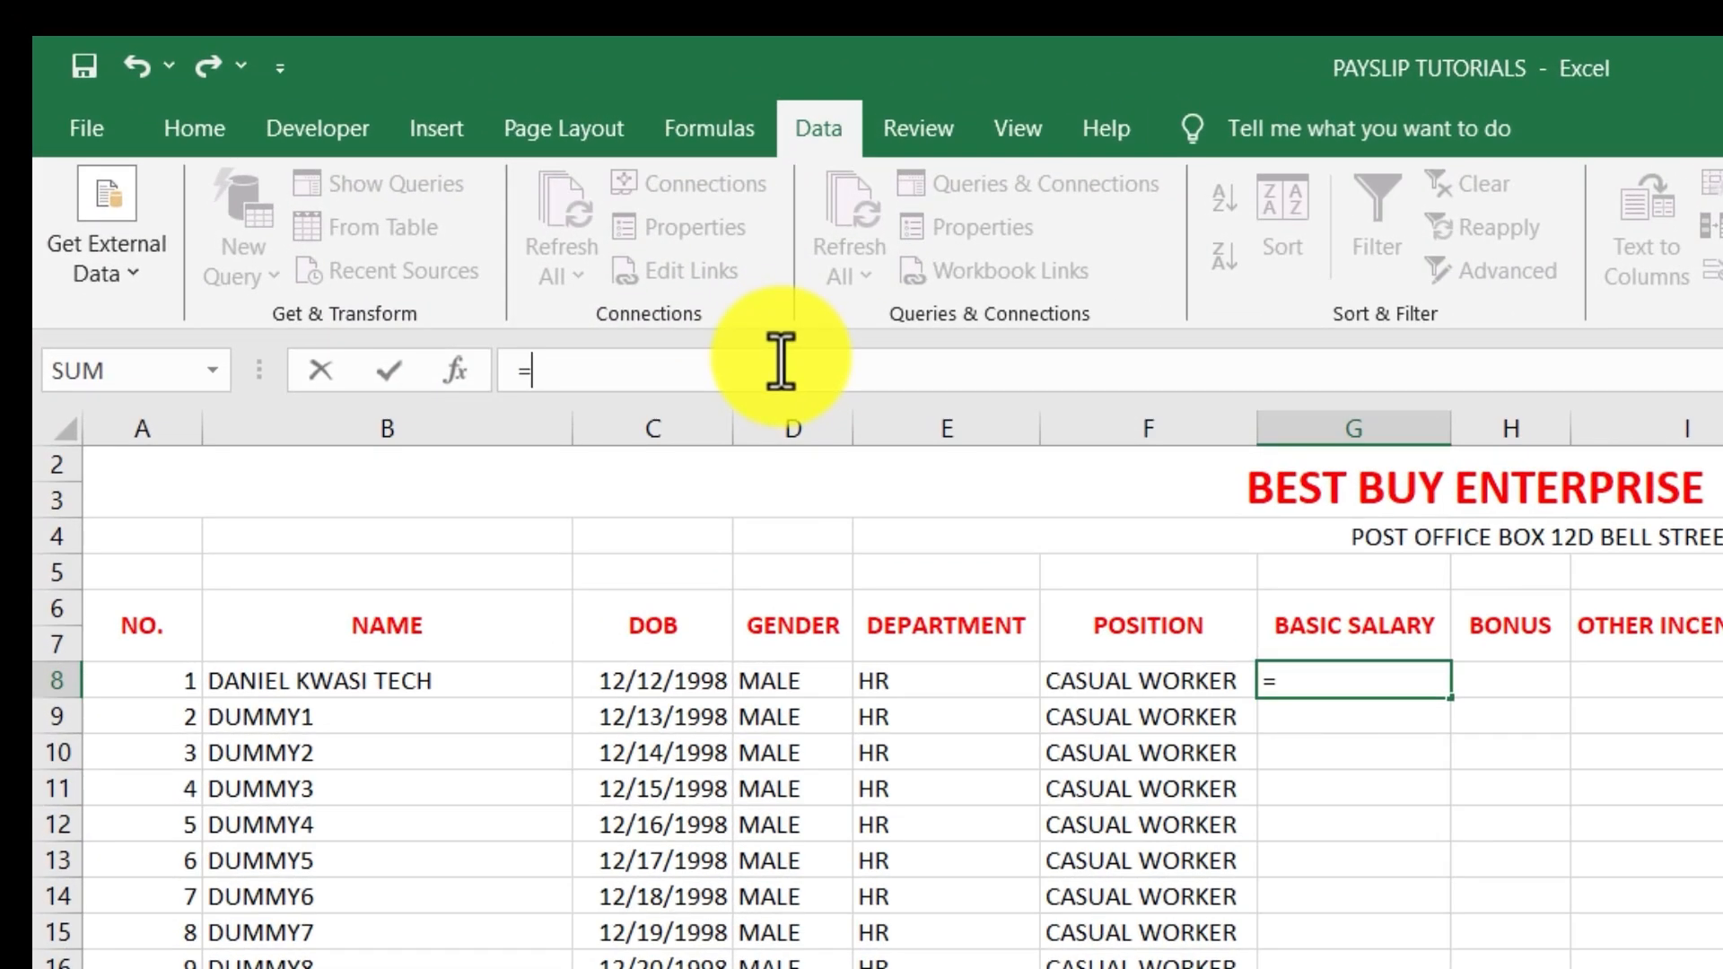
{"action": "type", "text": "RAND"}
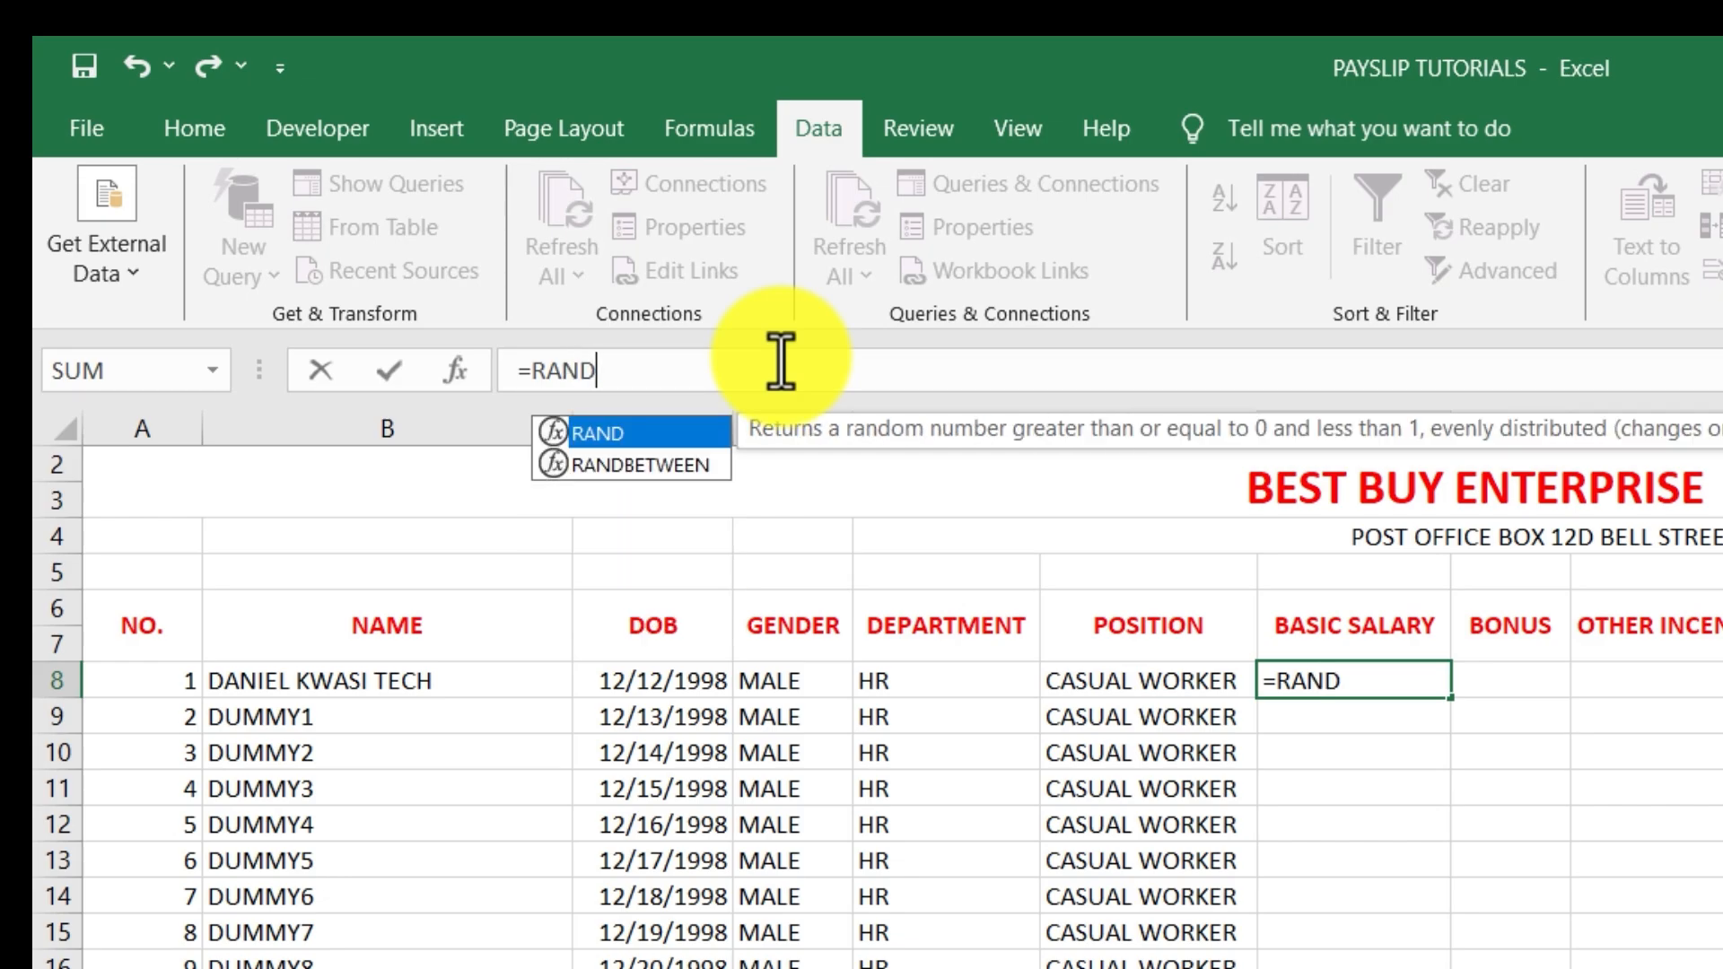
{"action": "key", "text": "Down"}
{"action": "key", "text": "Tab"}
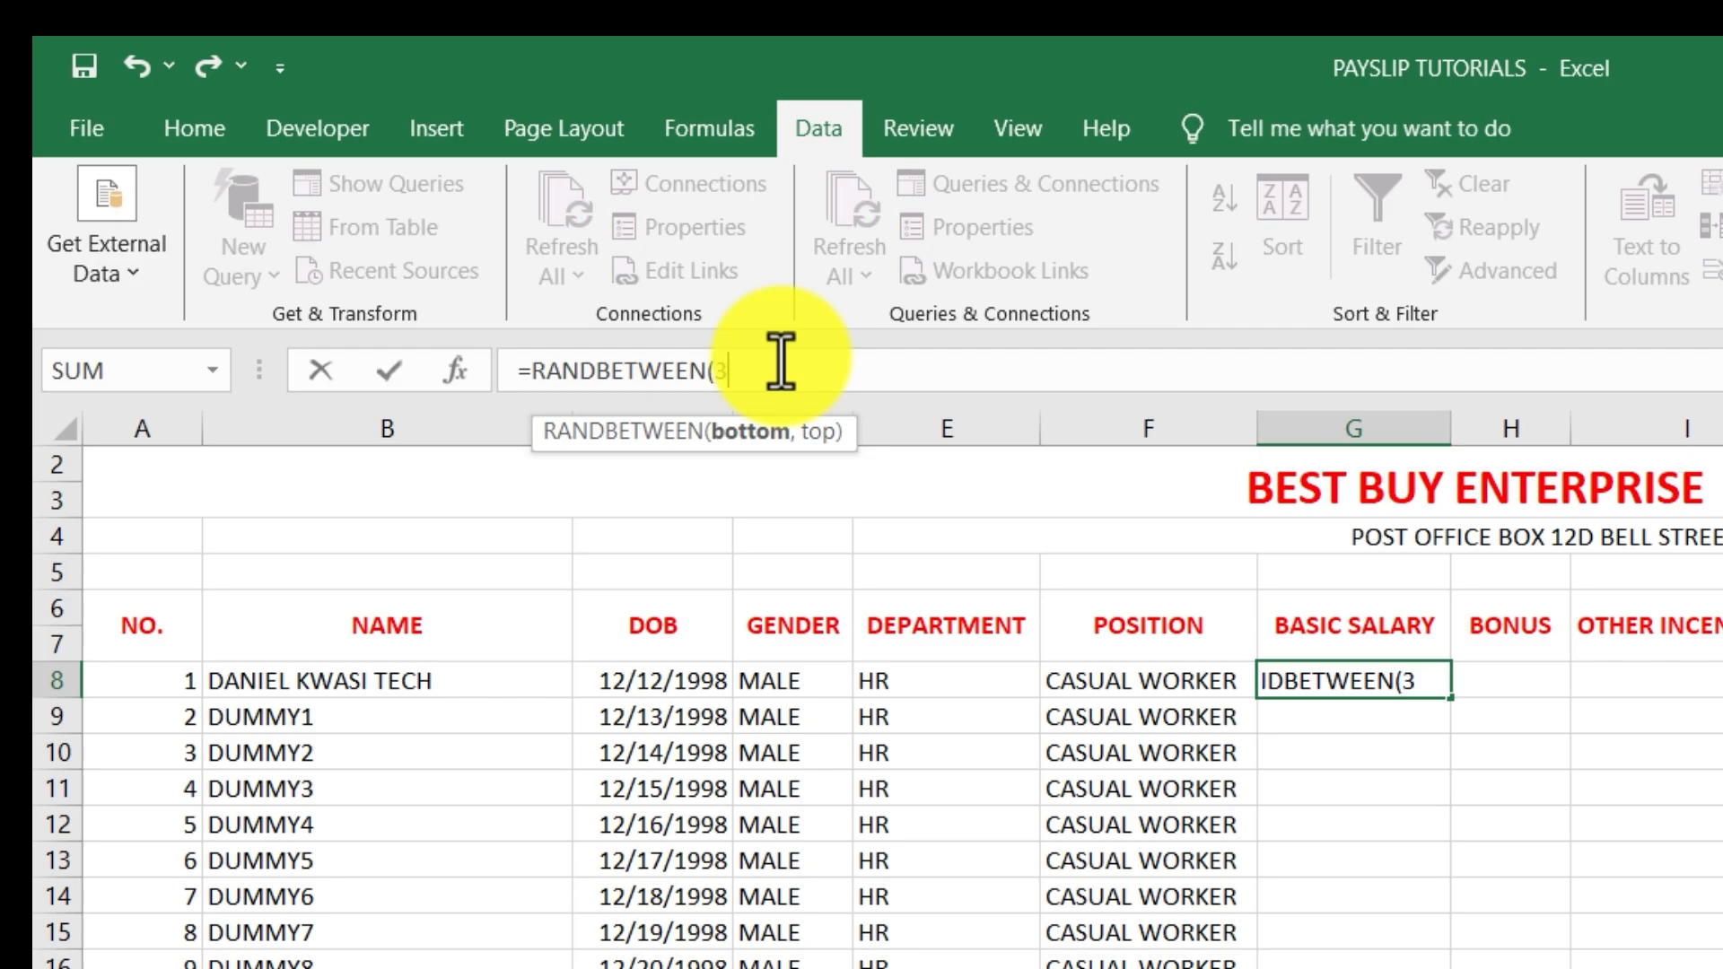
{"action": "type", "text": "300,"}
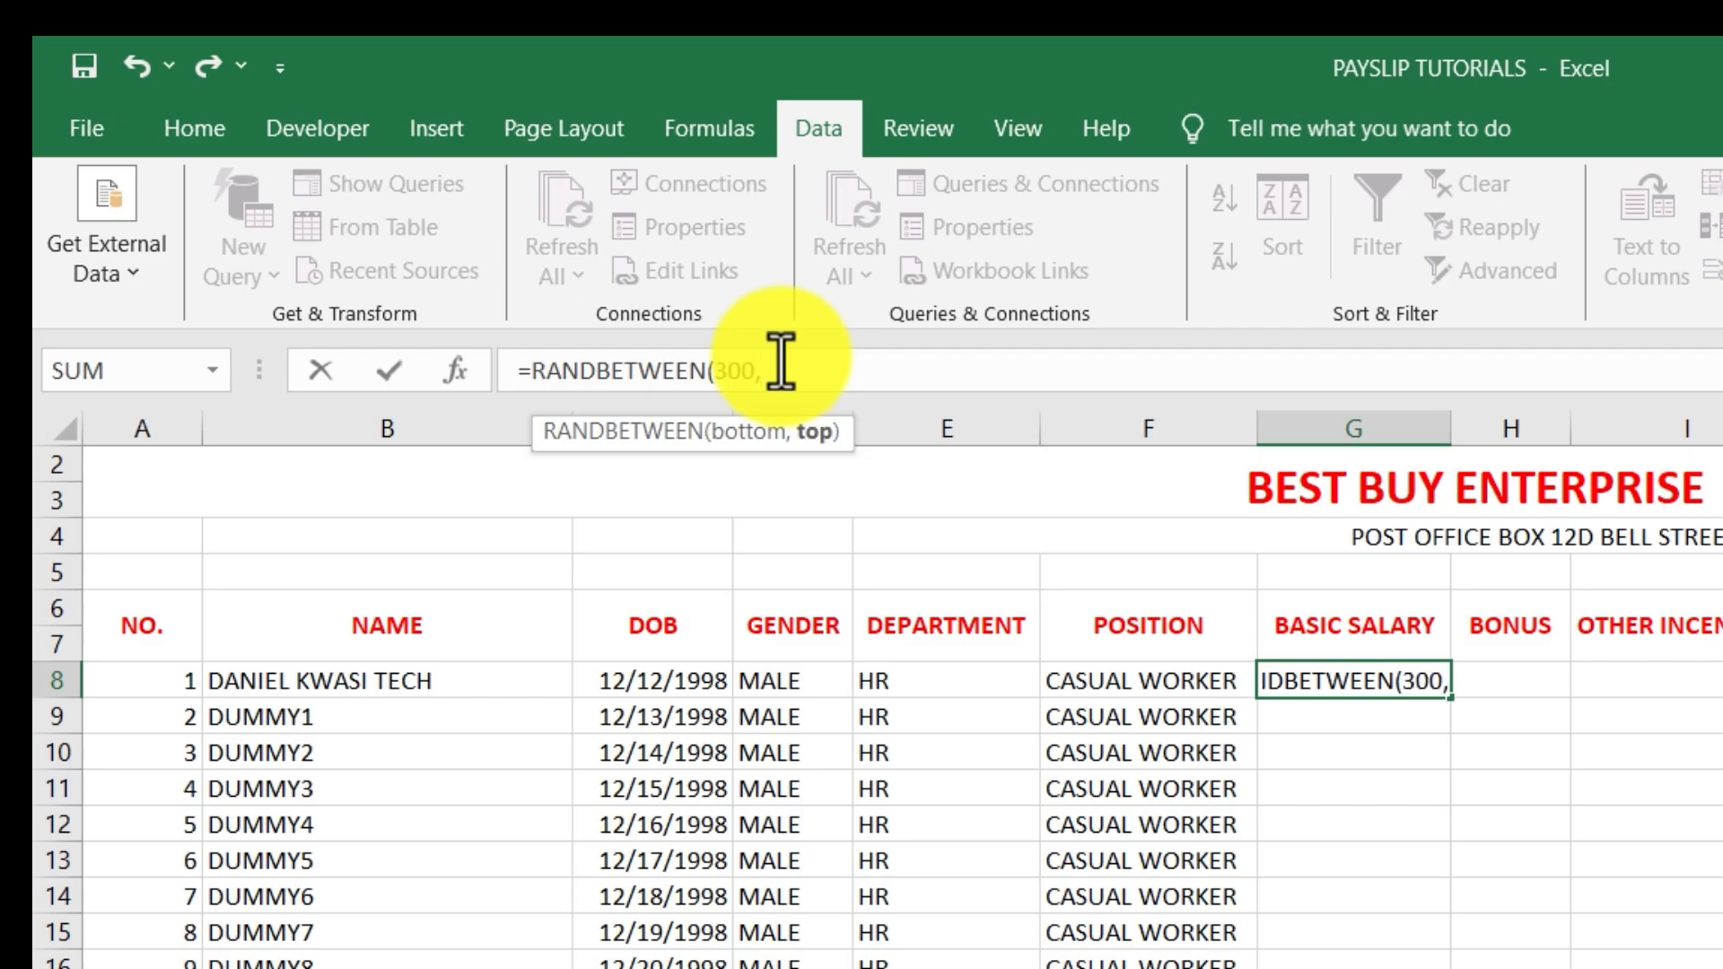
{"action": "type", "text": "700"}
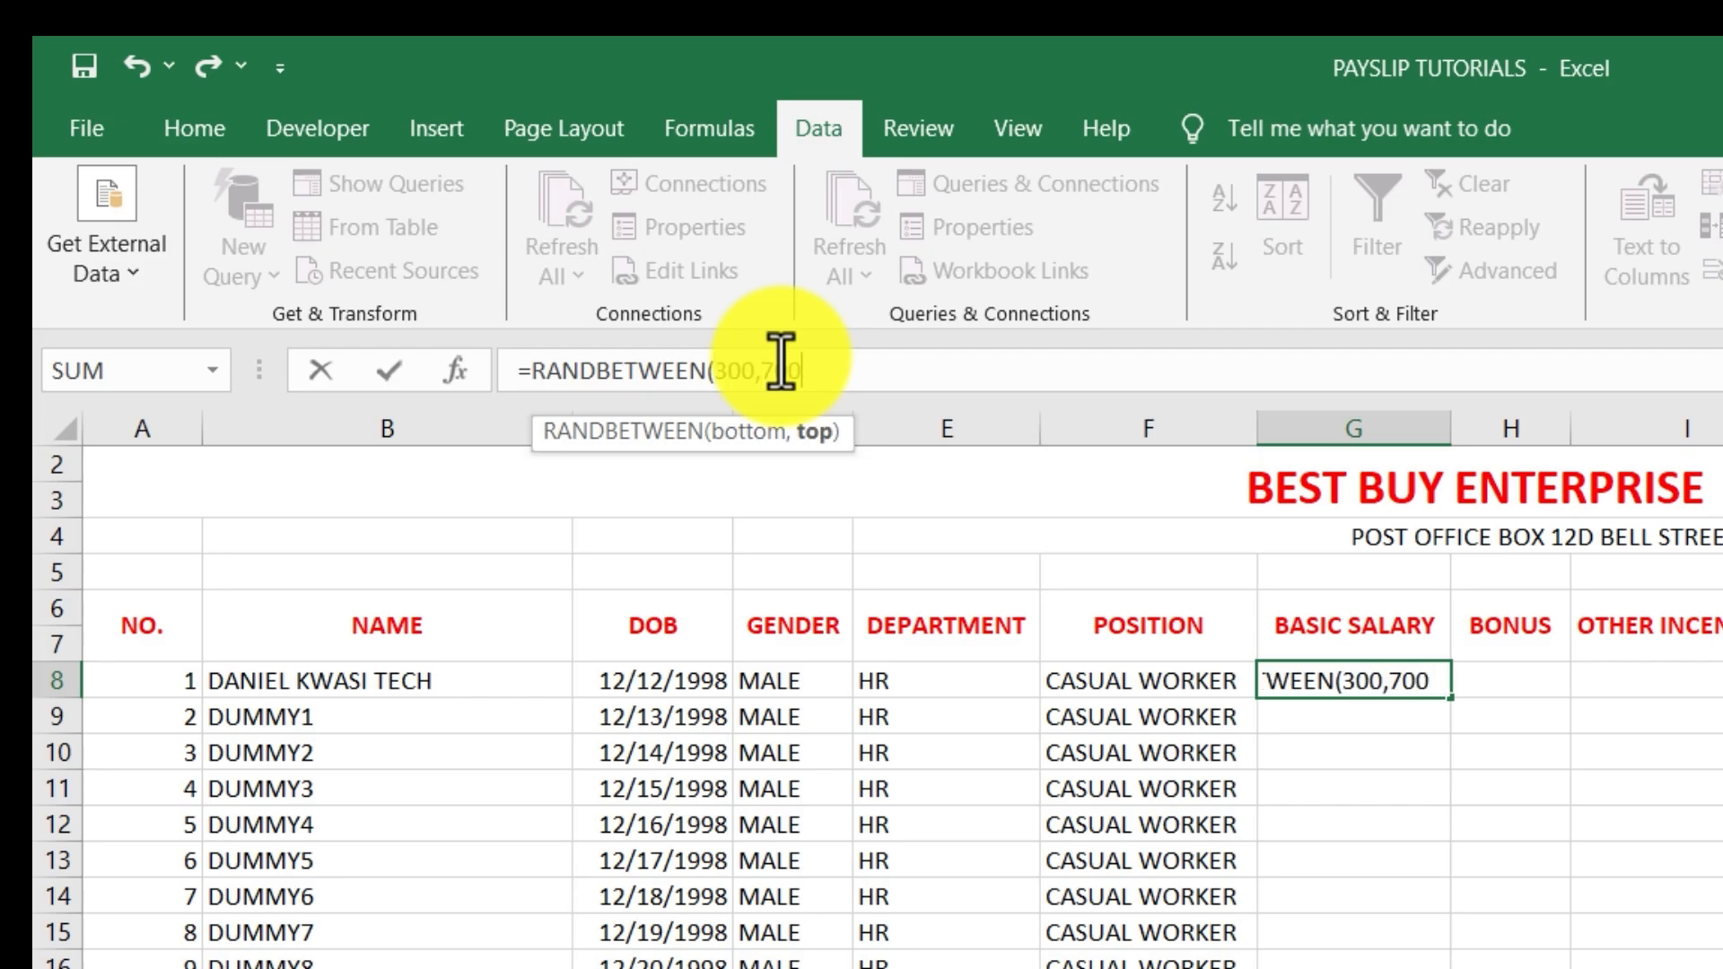
{"action": "type", "text": ")"}
{"action": "key", "text": "Return"}
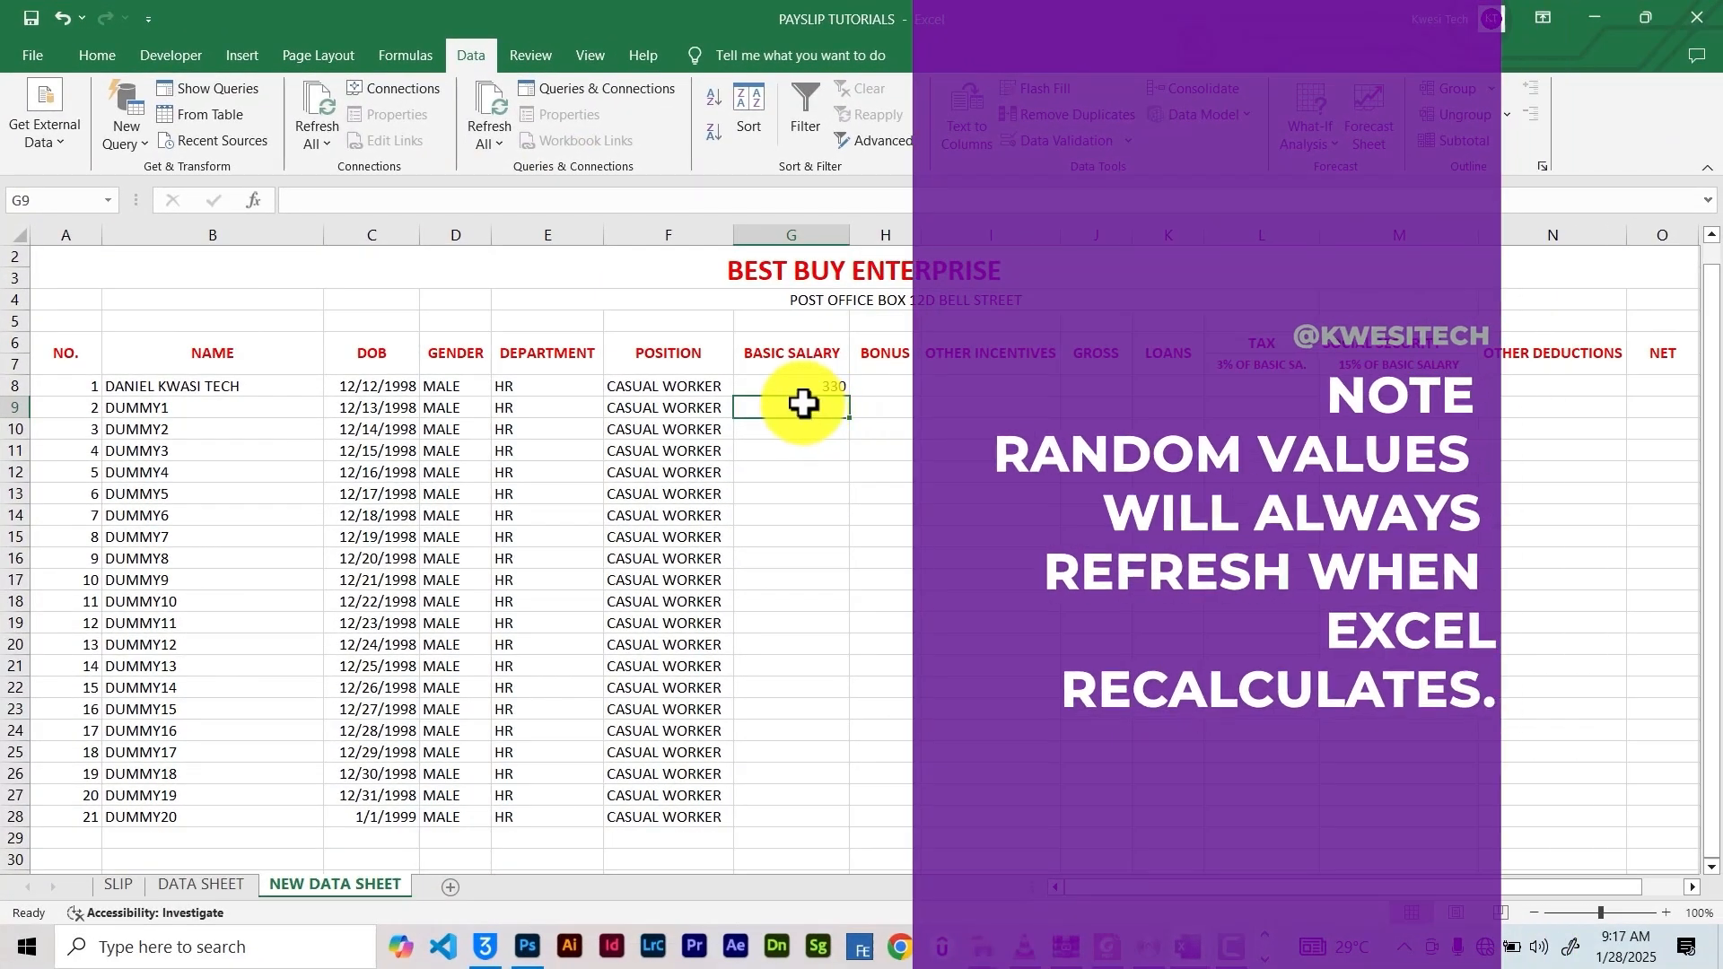
{"action": "left_click", "coordinate": [808, 388]}
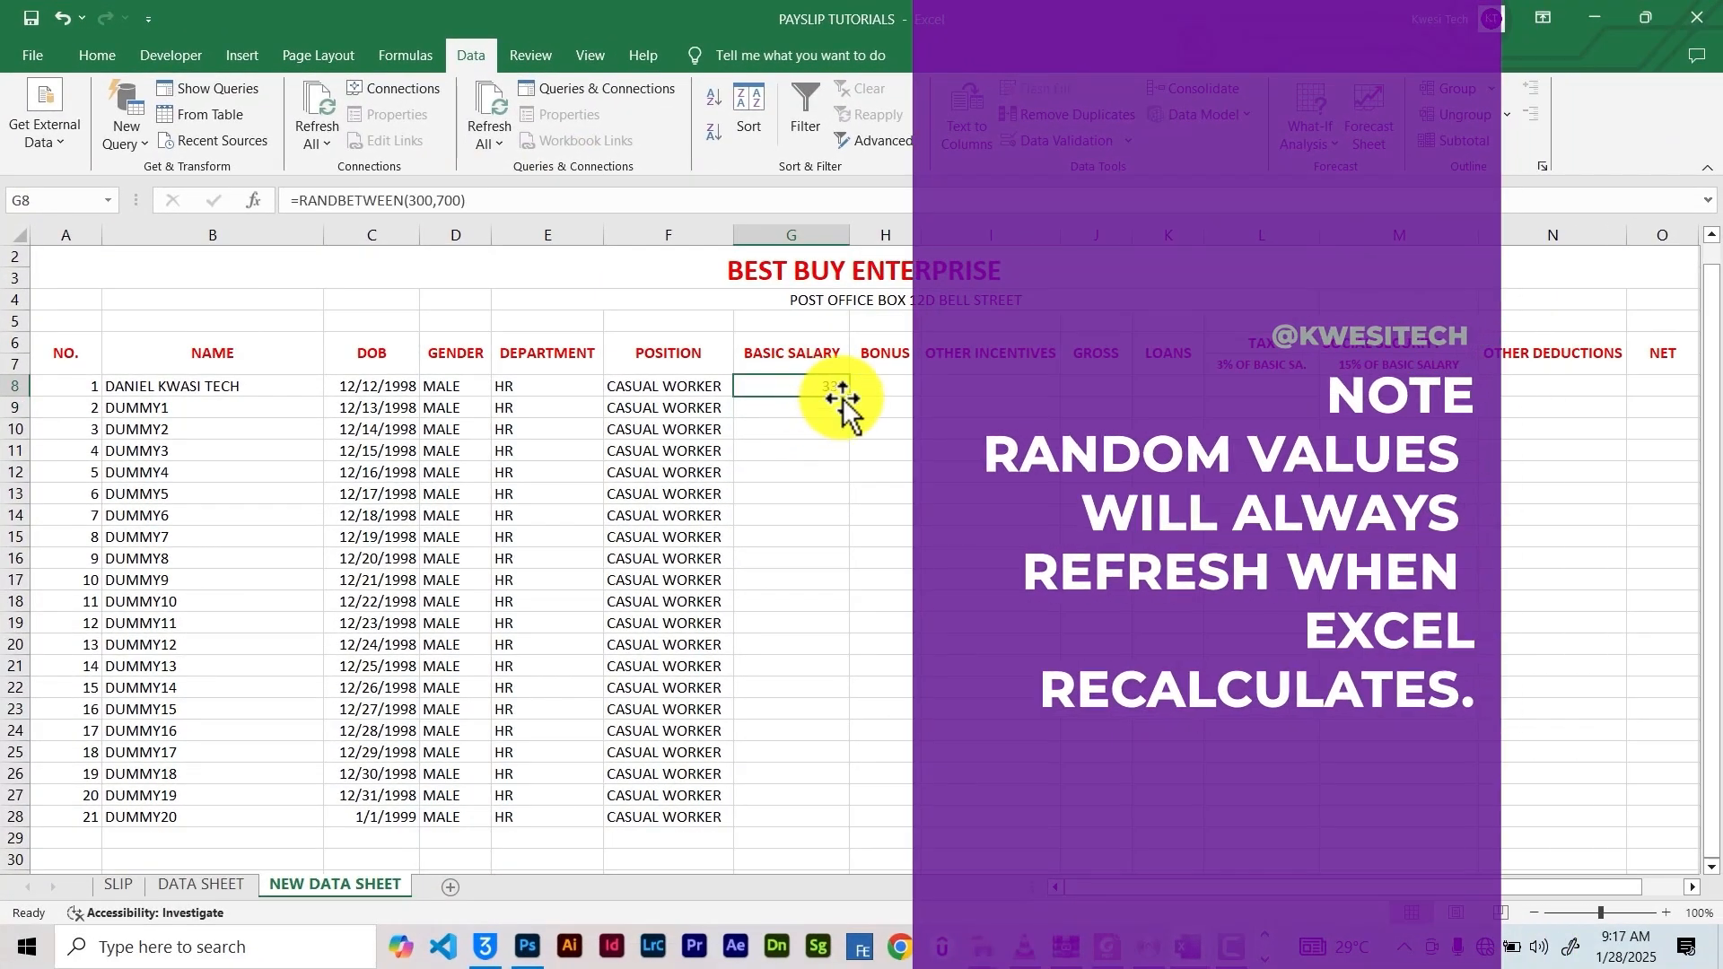
{"action": "left_click_drag", "start_coordinate": [849, 398], "coordinate": [804, 826]}
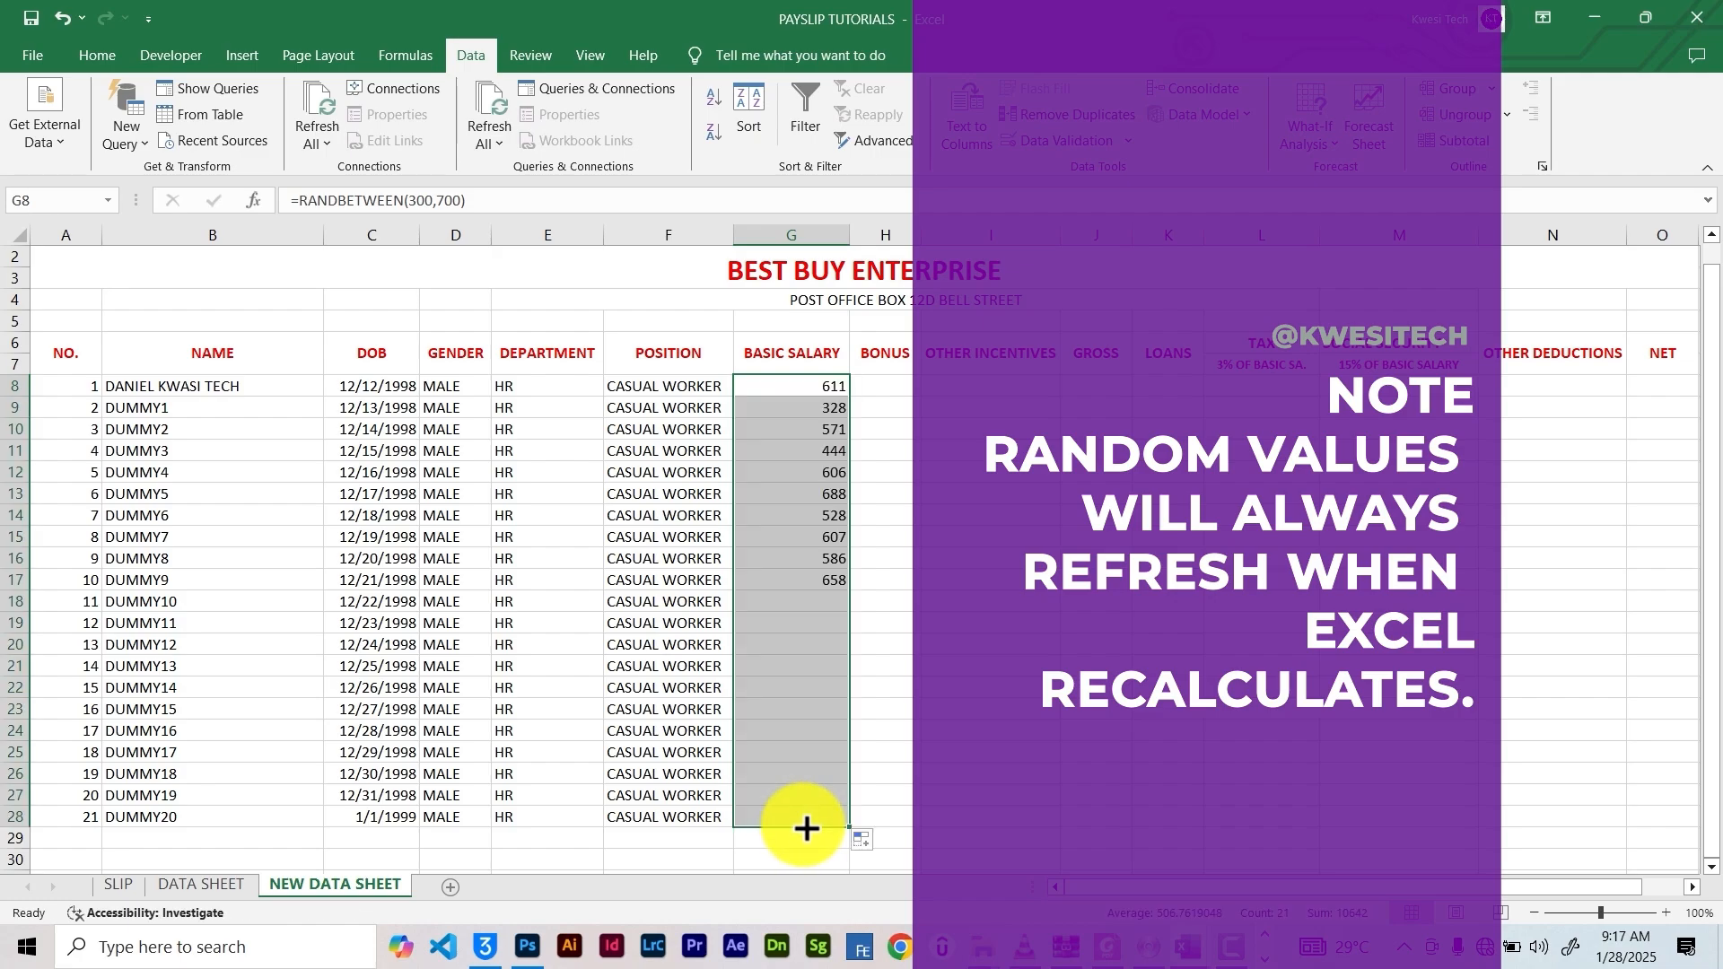
{"action": "left_click", "coordinate": [897, 386]}
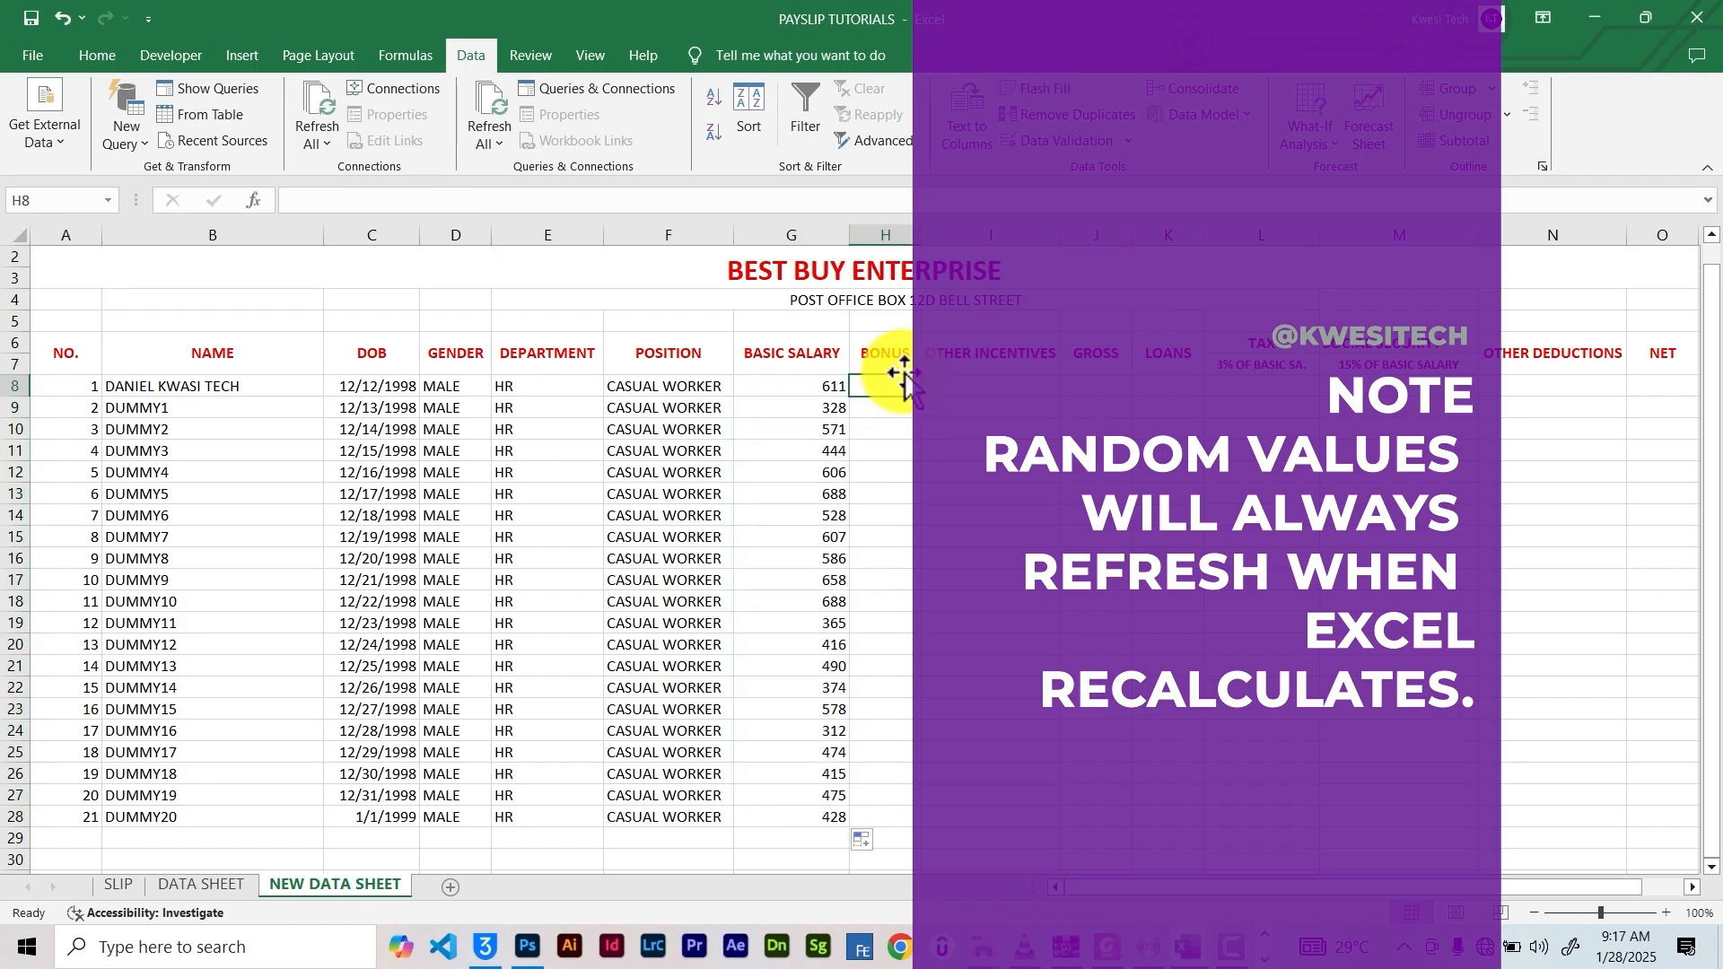
Enter a RANDBETWEEN bonus formula (100 to 120) in H8 and copy it down to H28
{"action": "left_click", "coordinate": [309, 199]}
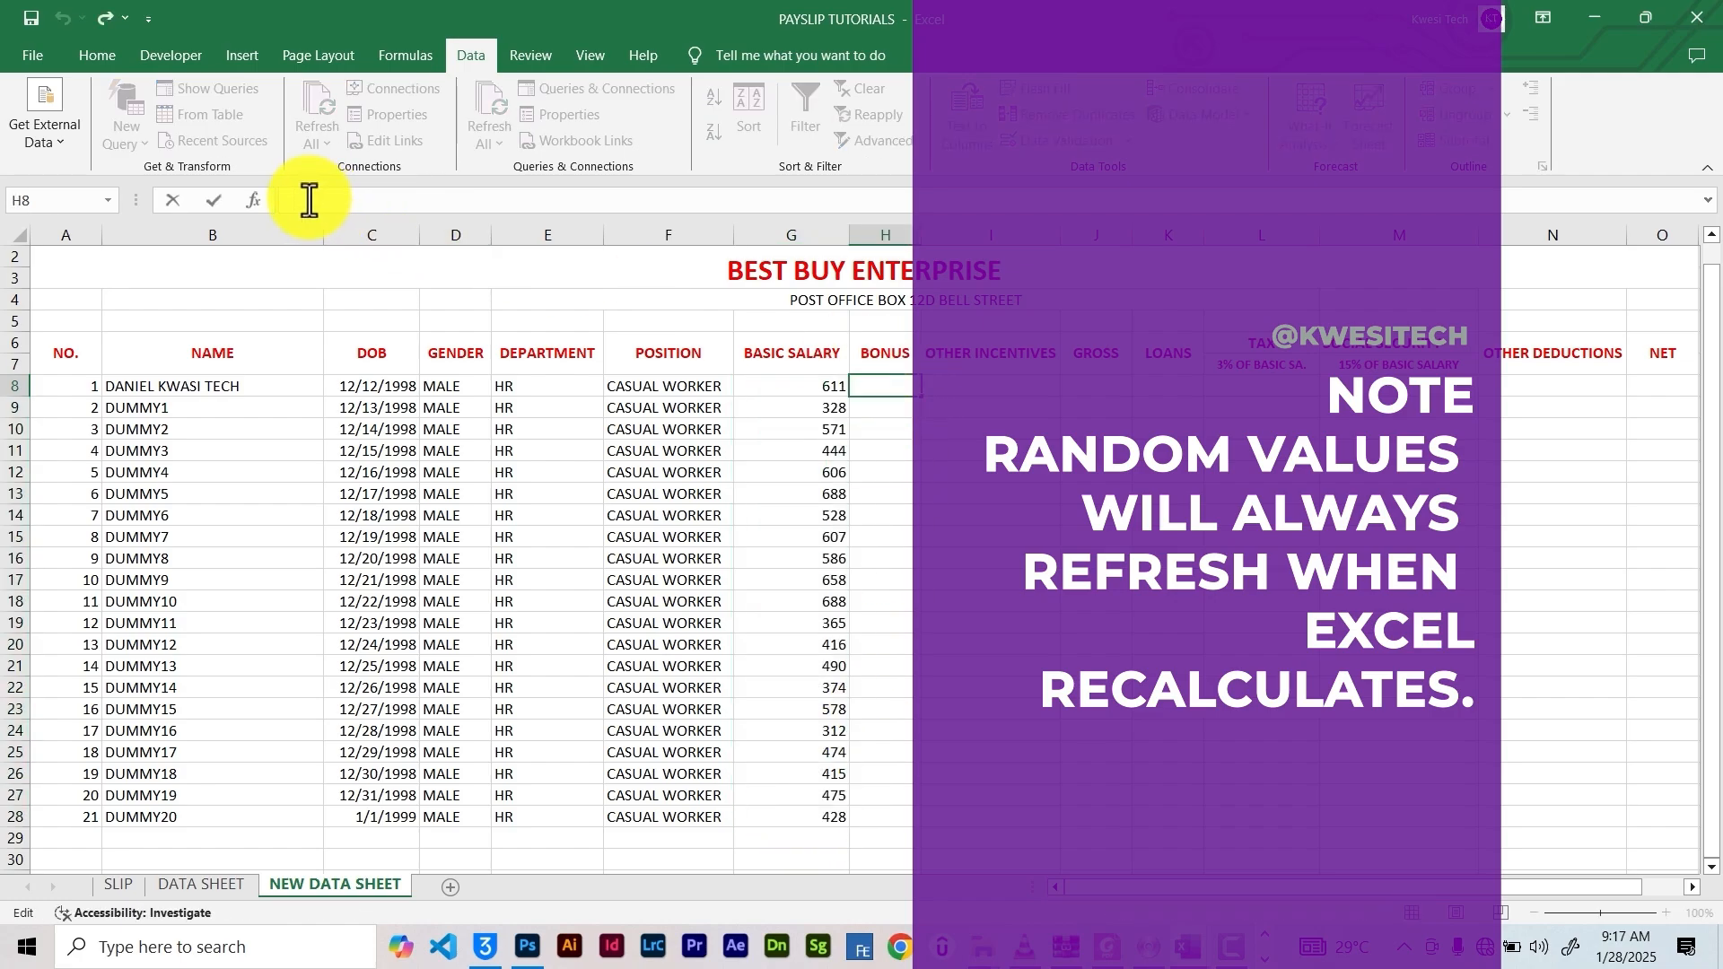
{"action": "type", "text": "=RAND"}
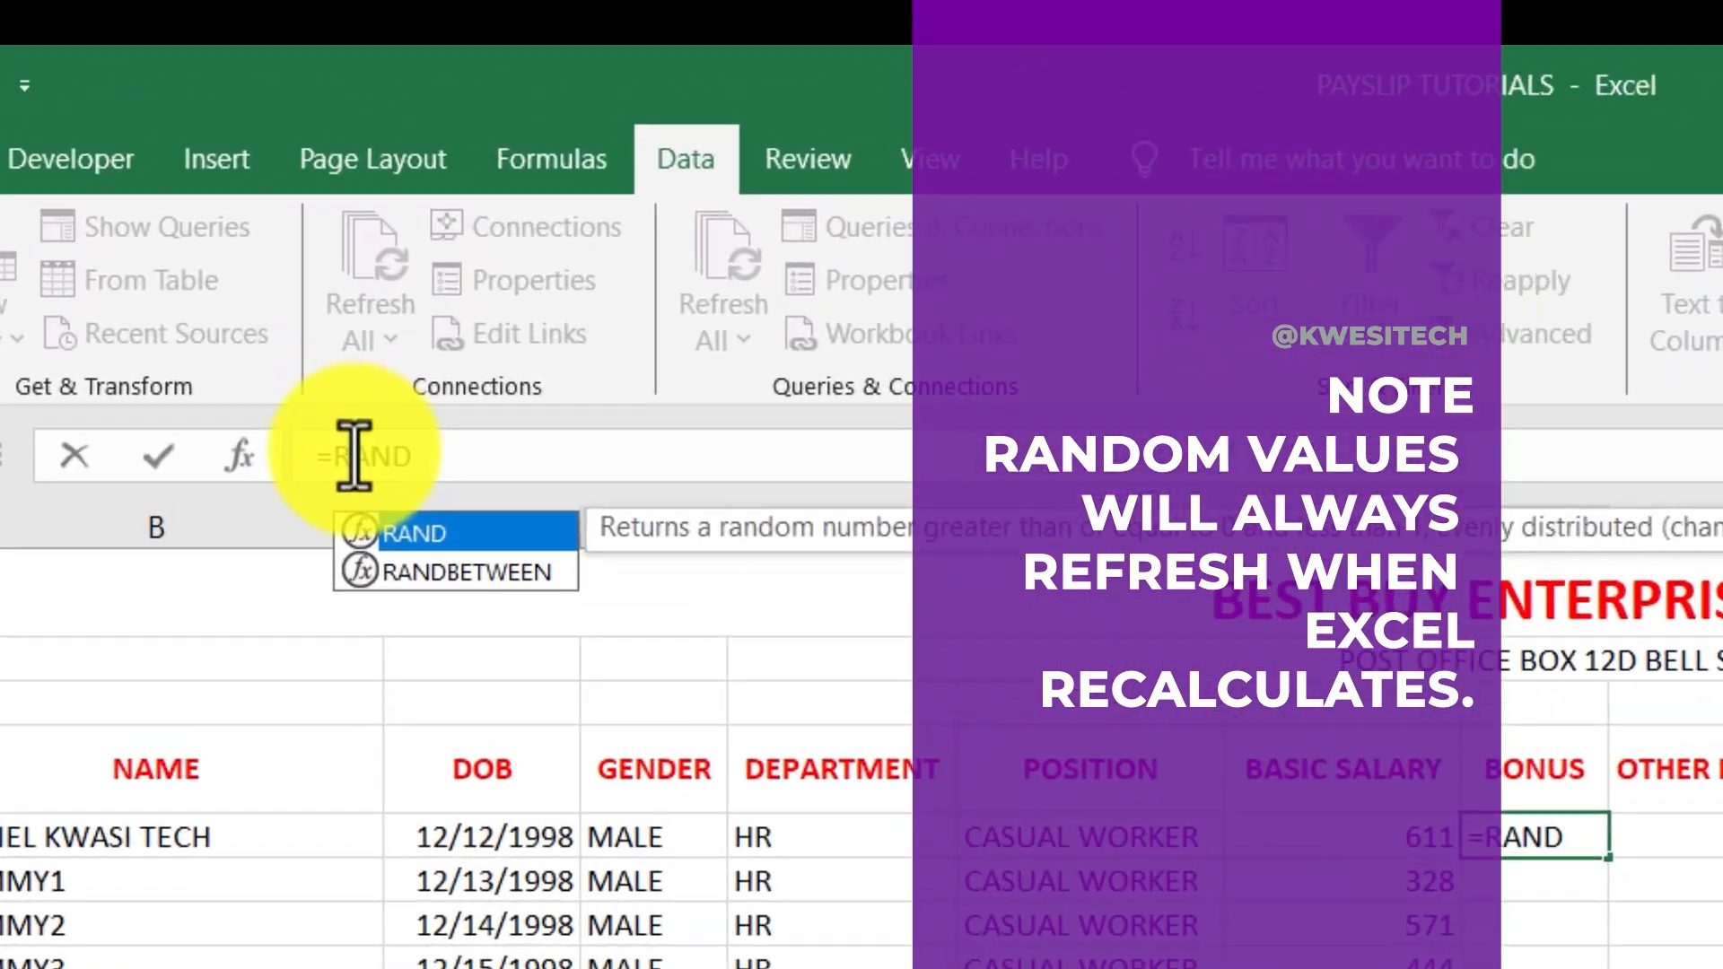
{"action": "key", "text": "Down"}
{"action": "key", "text": "Tab"}
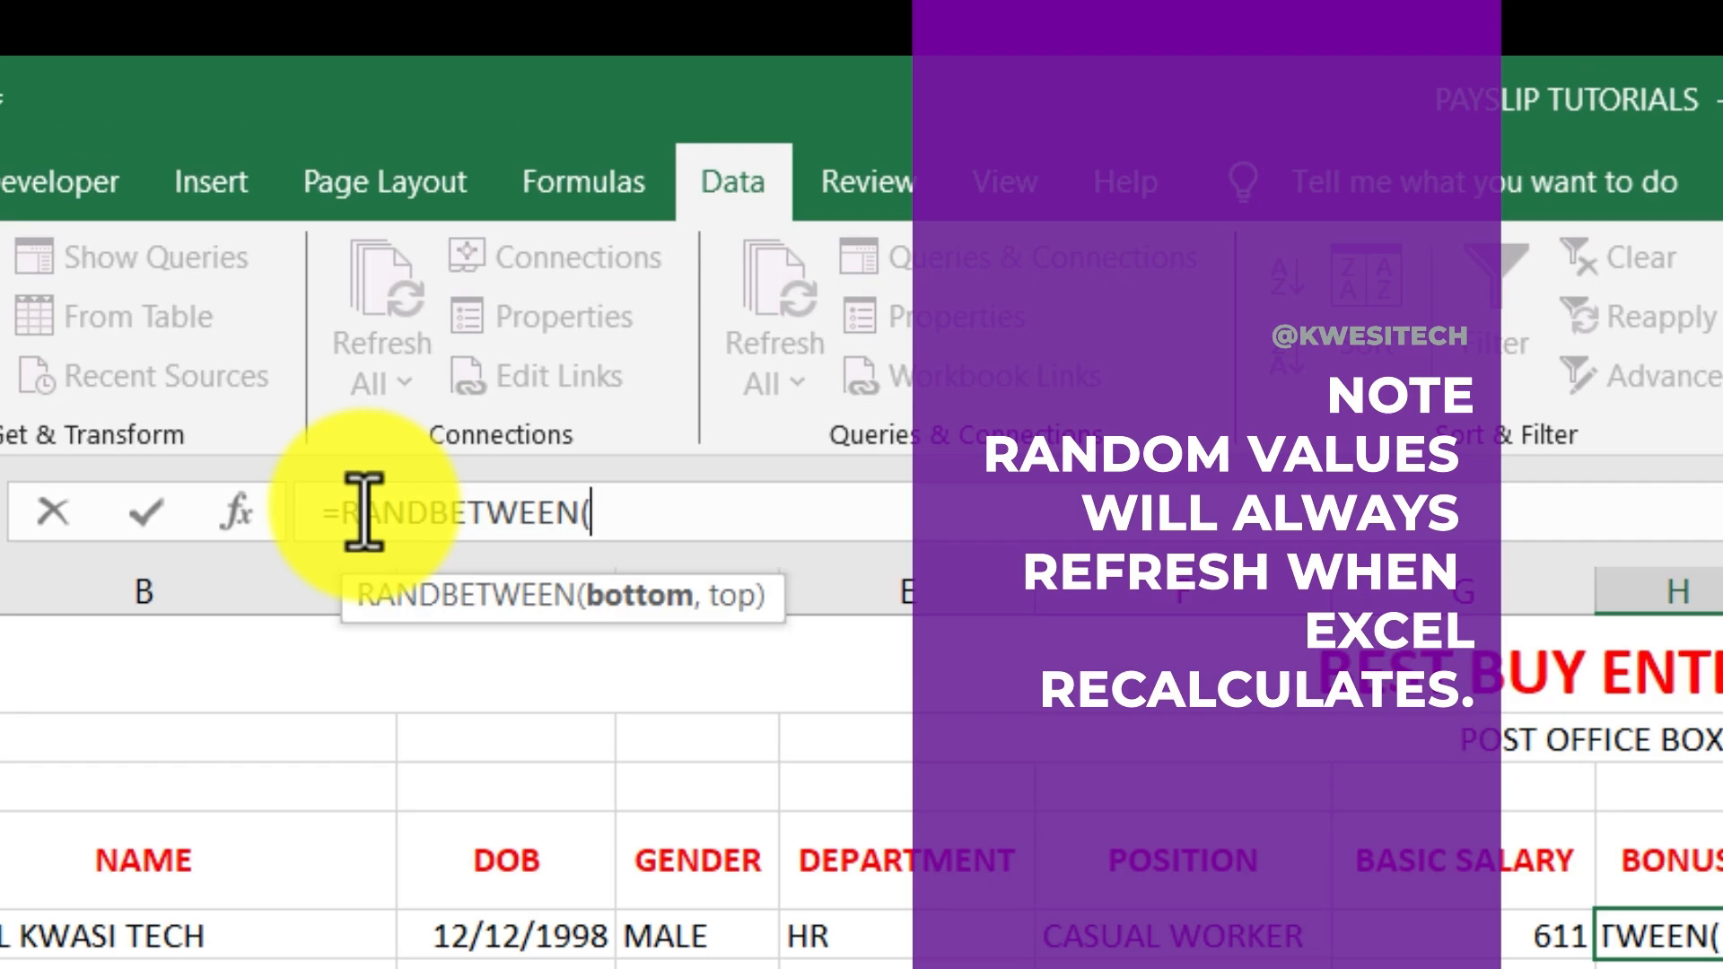
{"action": "type", "text": "1"}
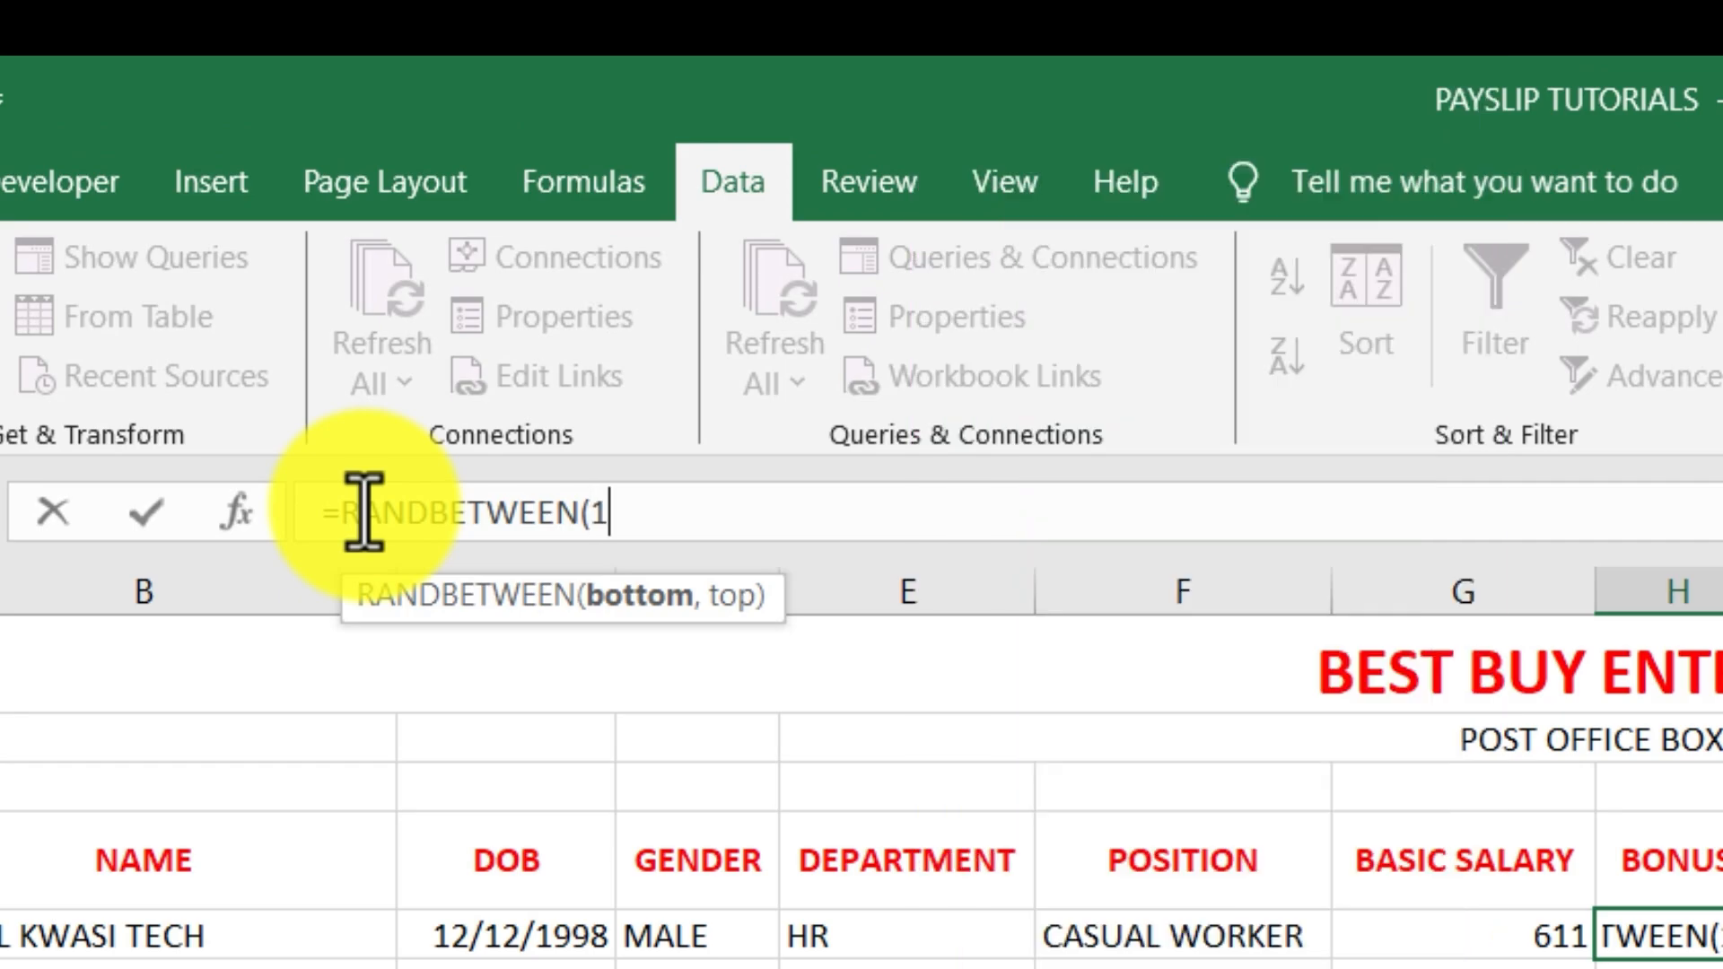
{"action": "type", "text": "00"}
{"action": "type", "text": ",20"}
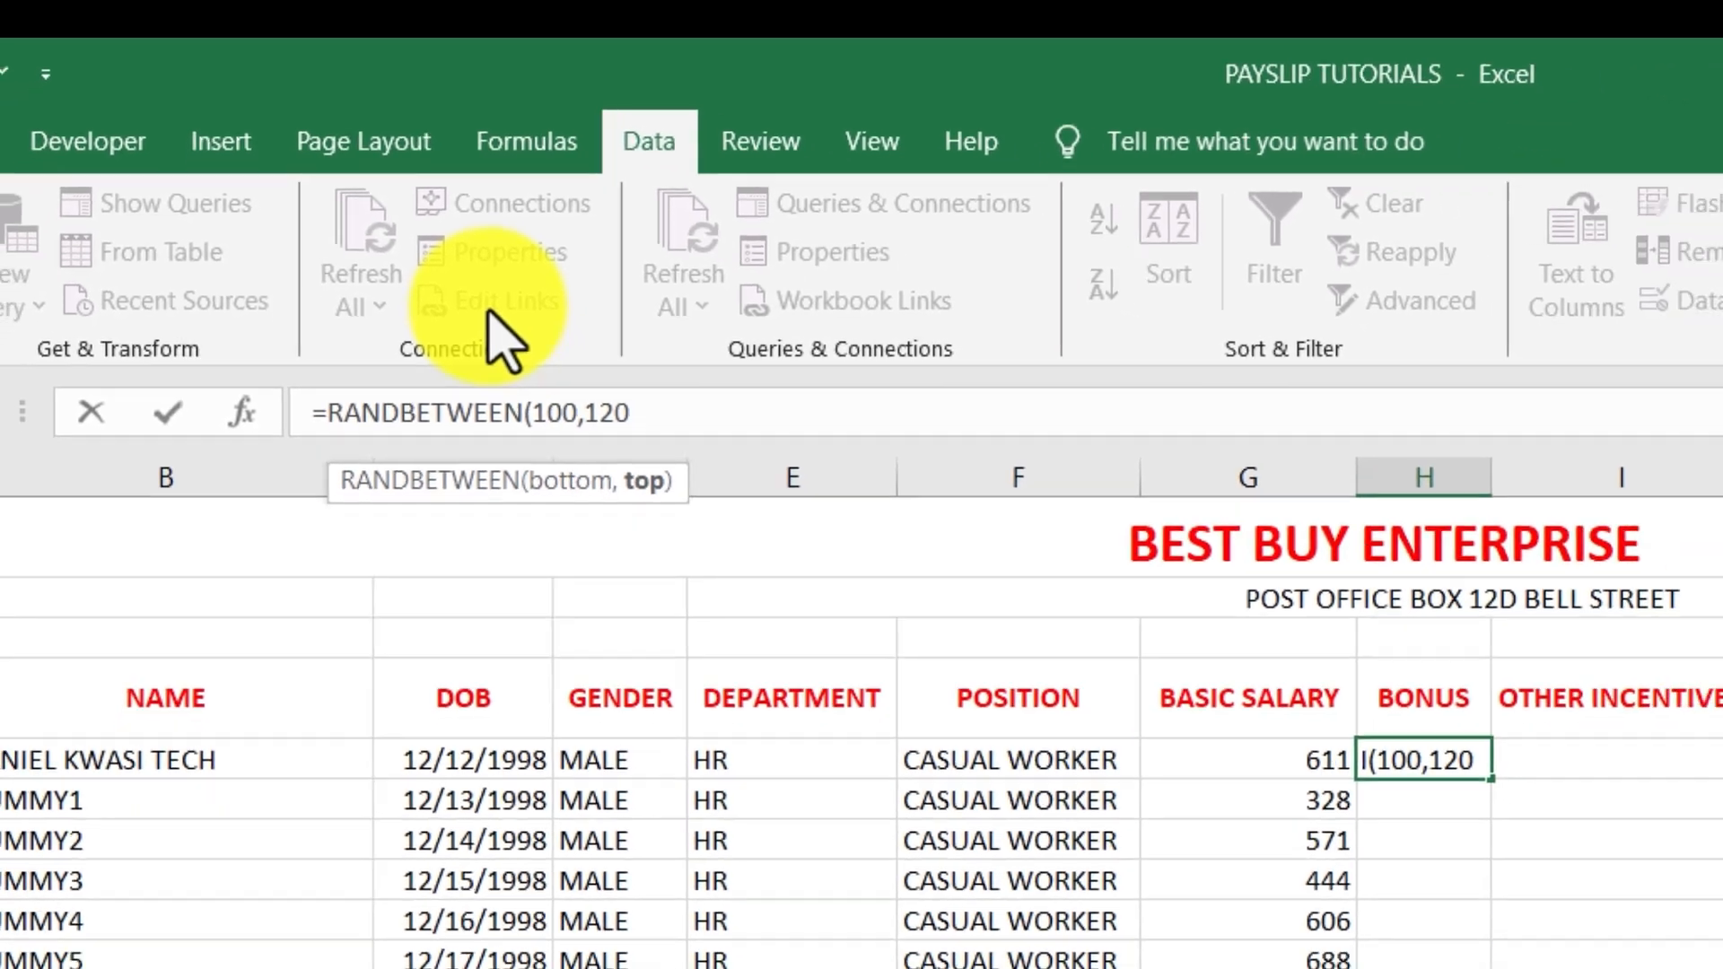
{"action": "key", "text": "Return"}
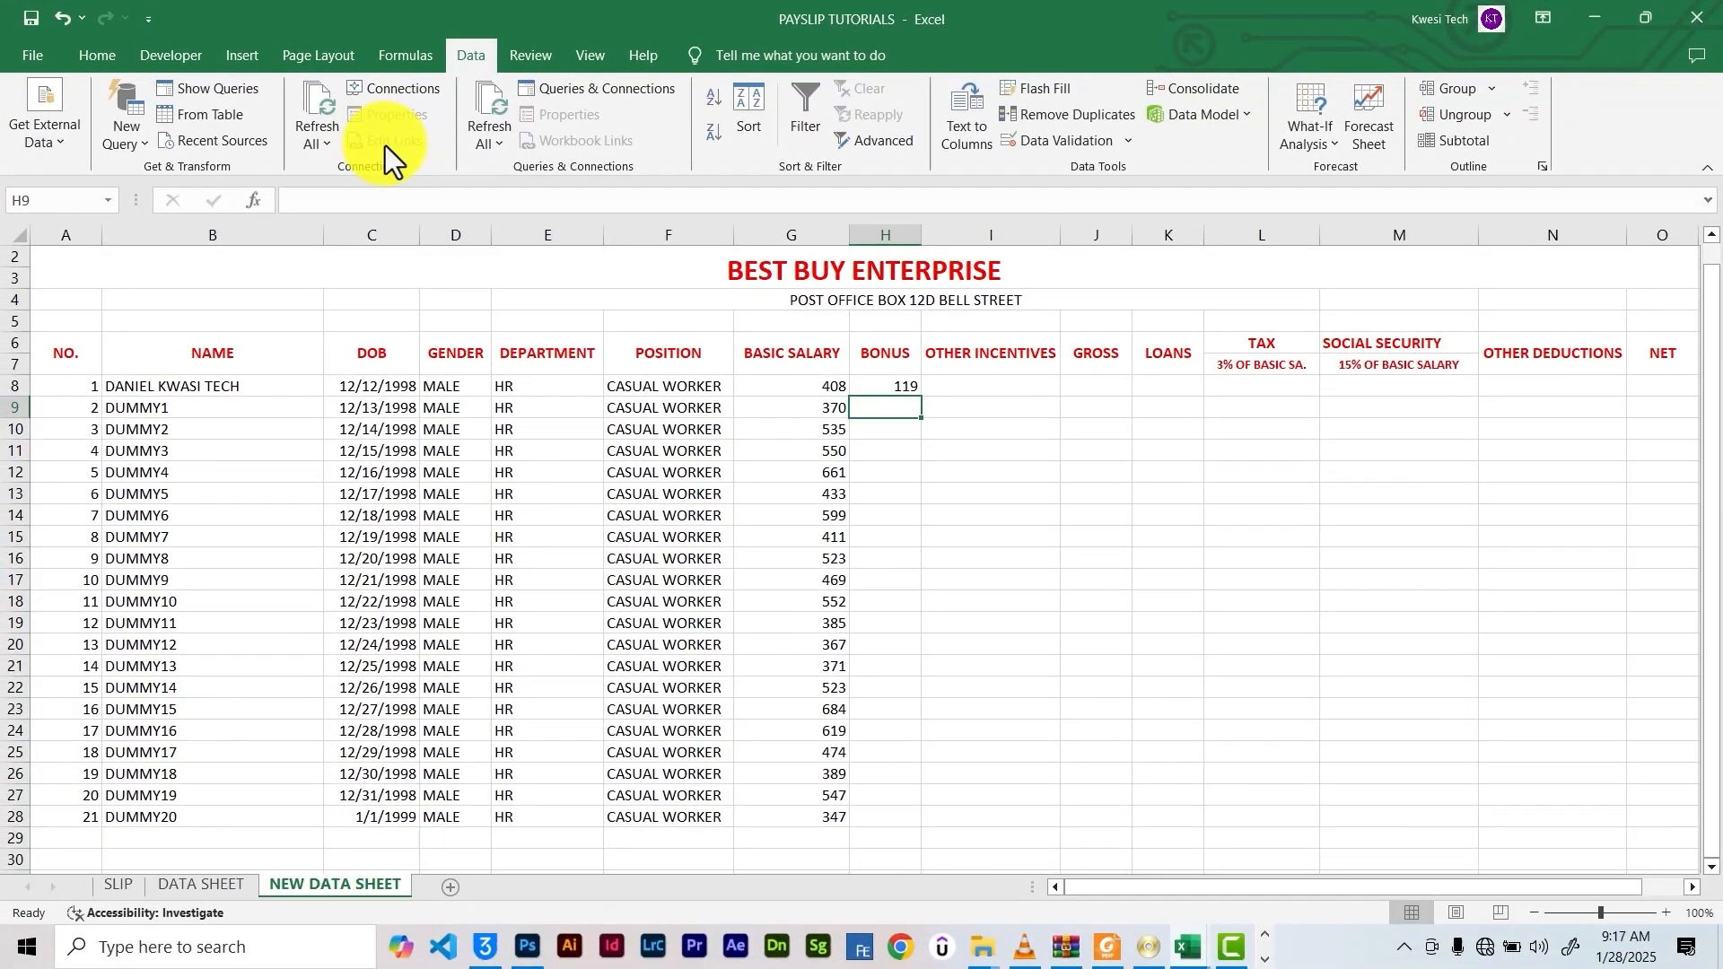
{"action": "left_click", "coordinate": [904, 387]}
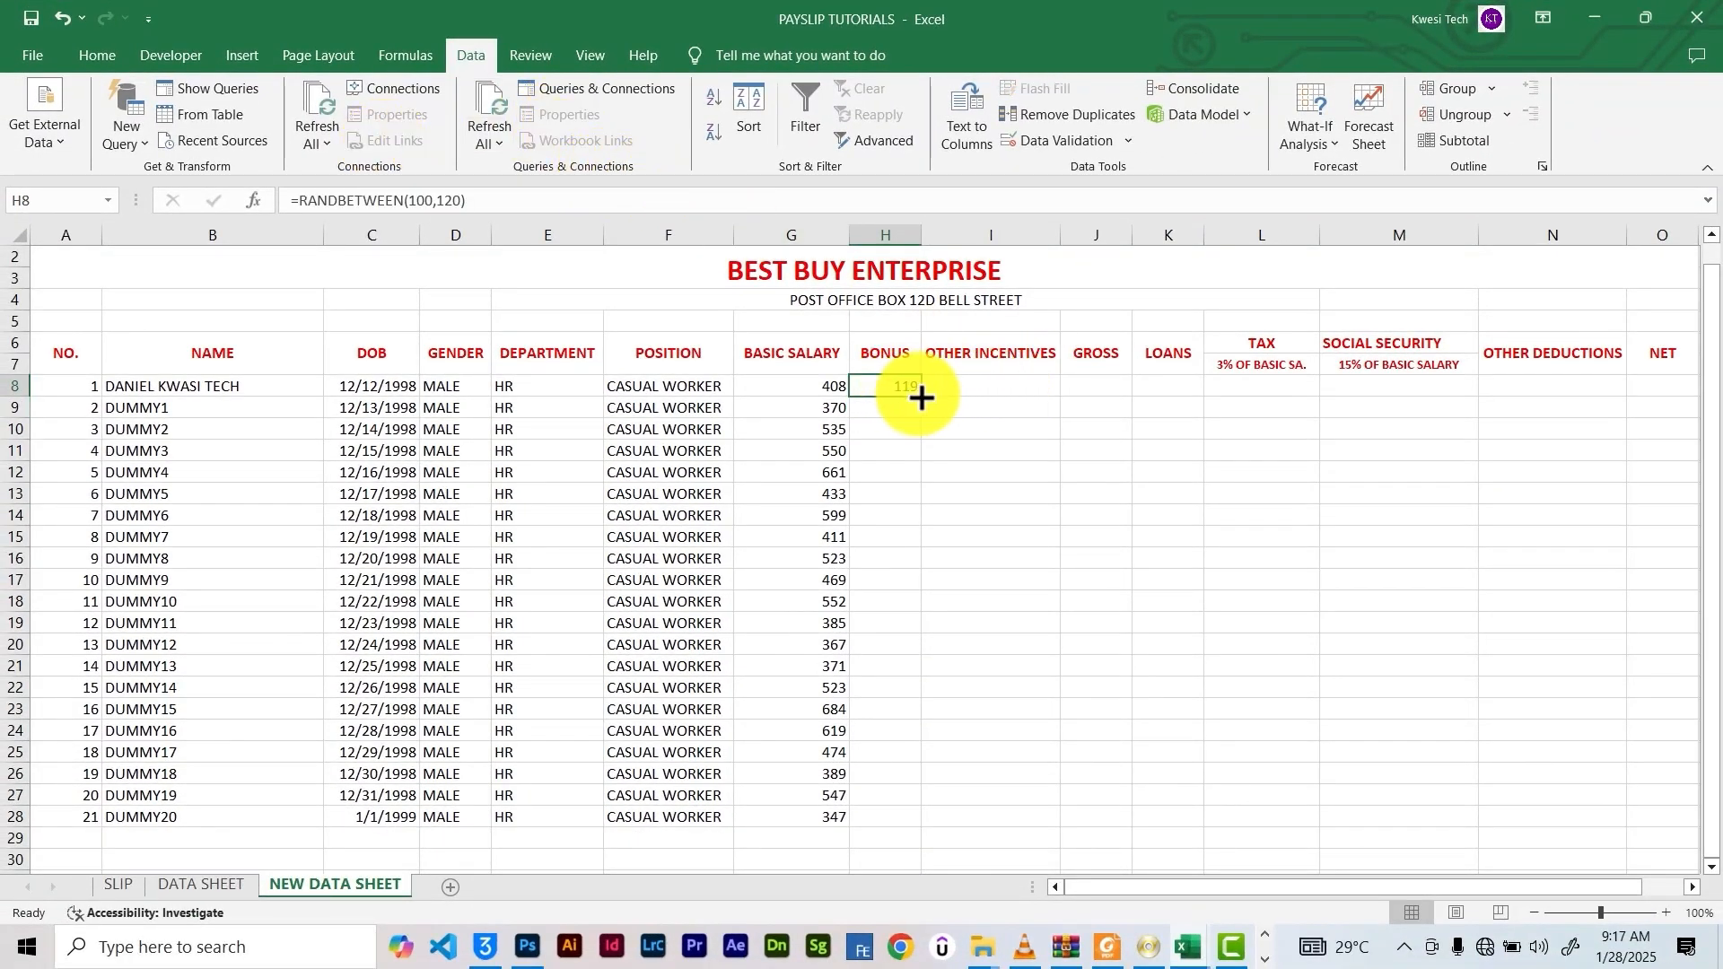
{"action": "left_click_drag", "start_coordinate": [922, 396], "coordinate": [930, 822]}
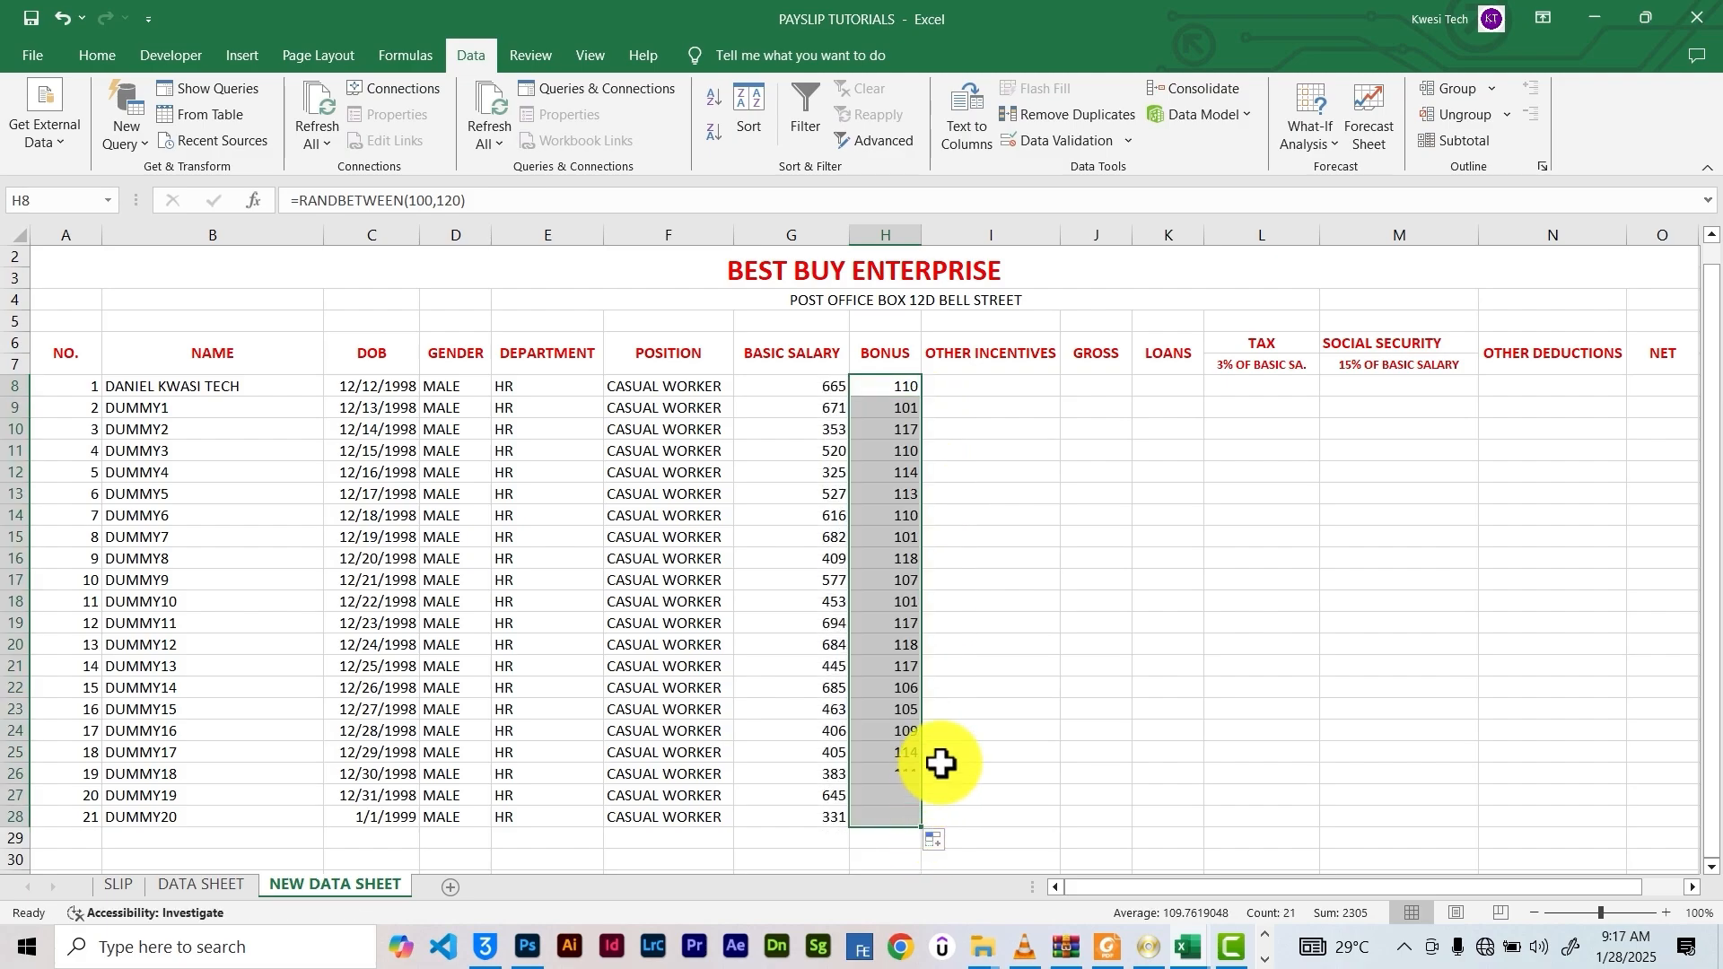
{"action": "left_click", "coordinate": [956, 386]}
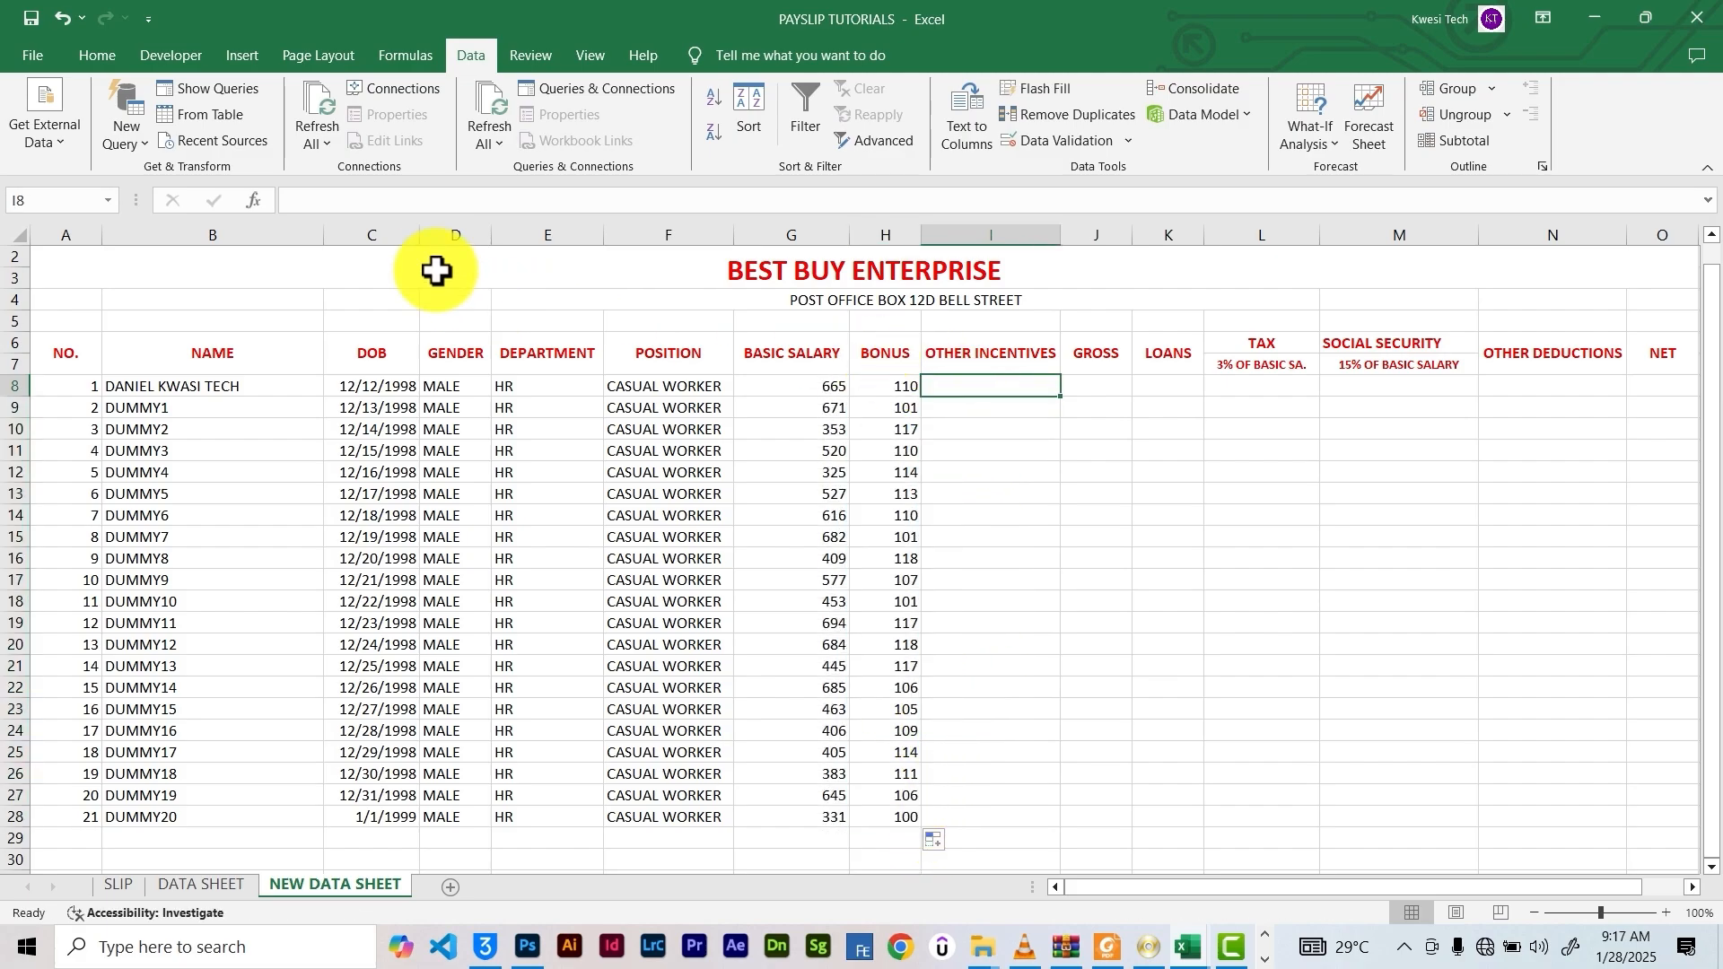
Enter =RANDBETWEEN(50,80) in I8 and copy it down to I28 for other incentives
{"action": "left_click", "coordinate": [350, 210]}
{"action": "type", "text": "=E"}
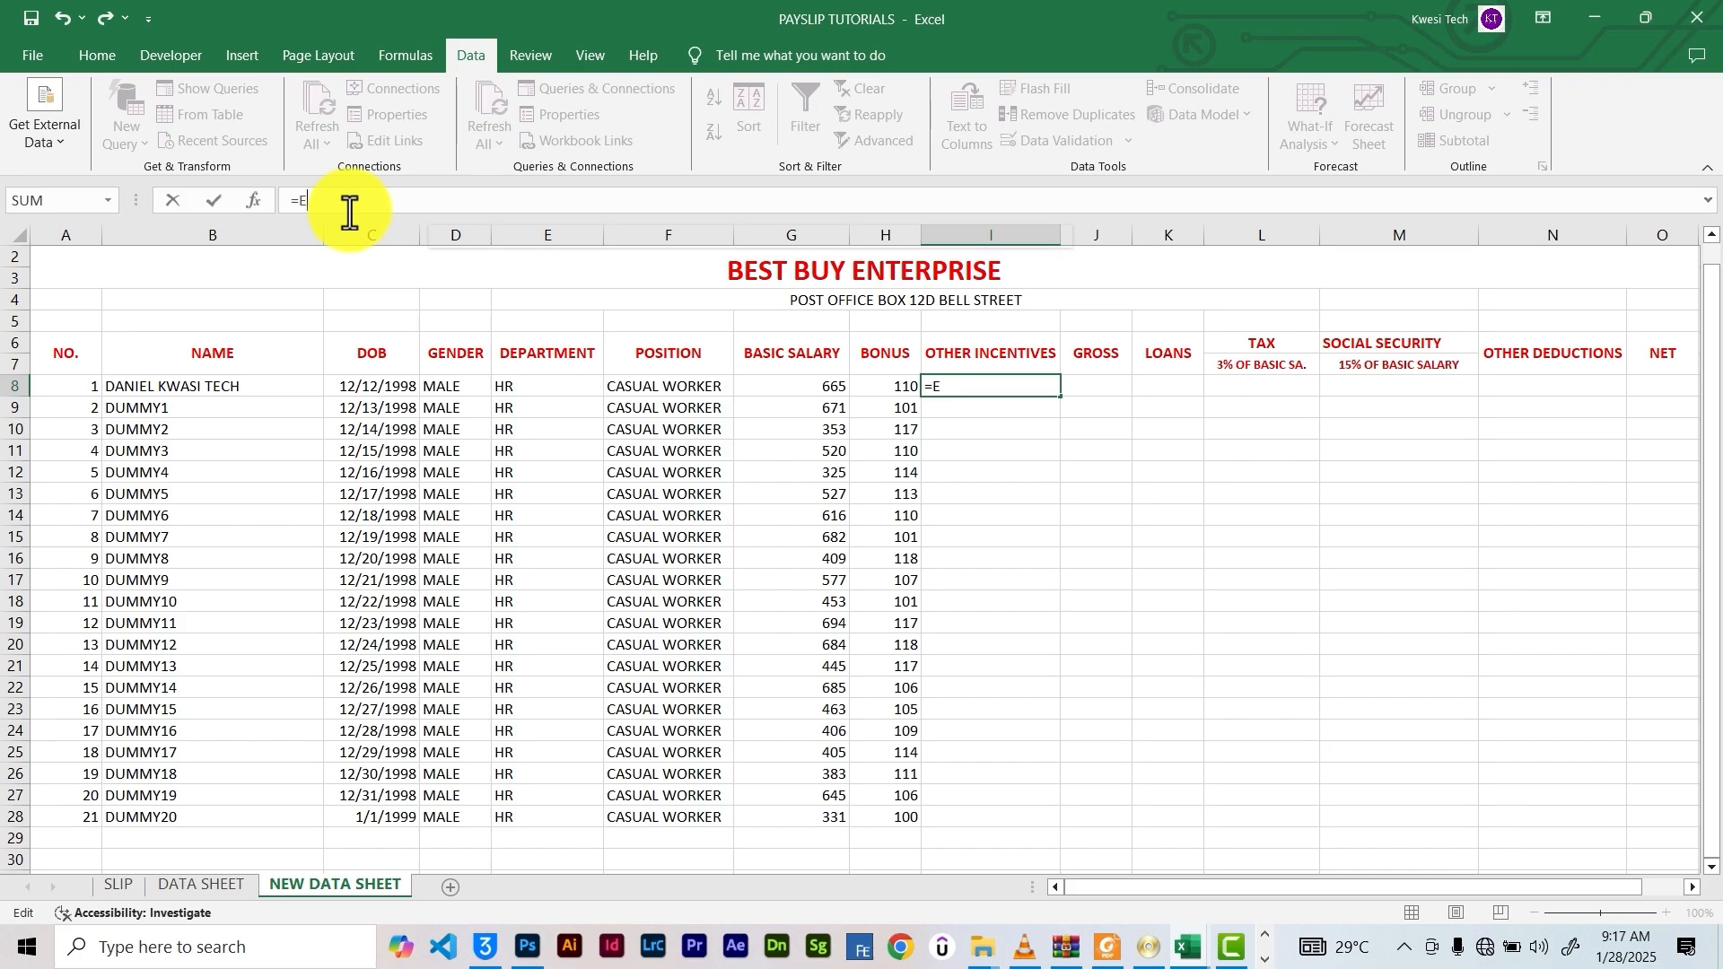
{"action": "key", "text": "BackSpace"}
{"action": "type", "text": "RAND"}
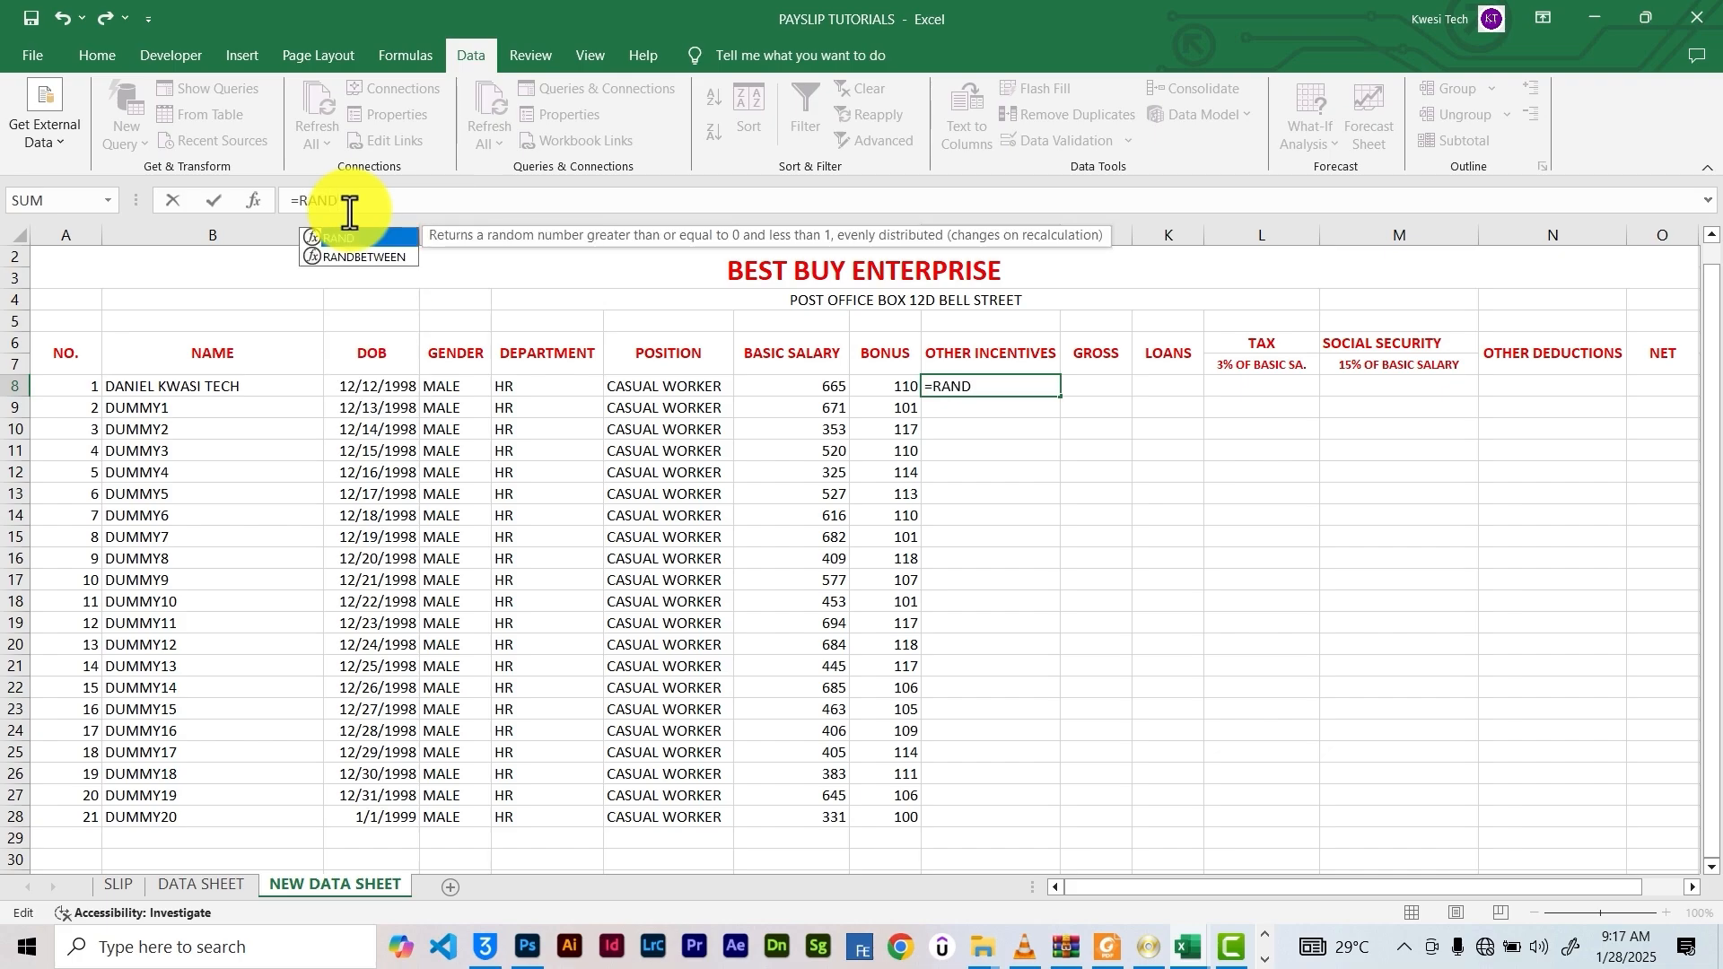
{"action": "key", "text": "Down"}
{"action": "key", "text": "Tab"}
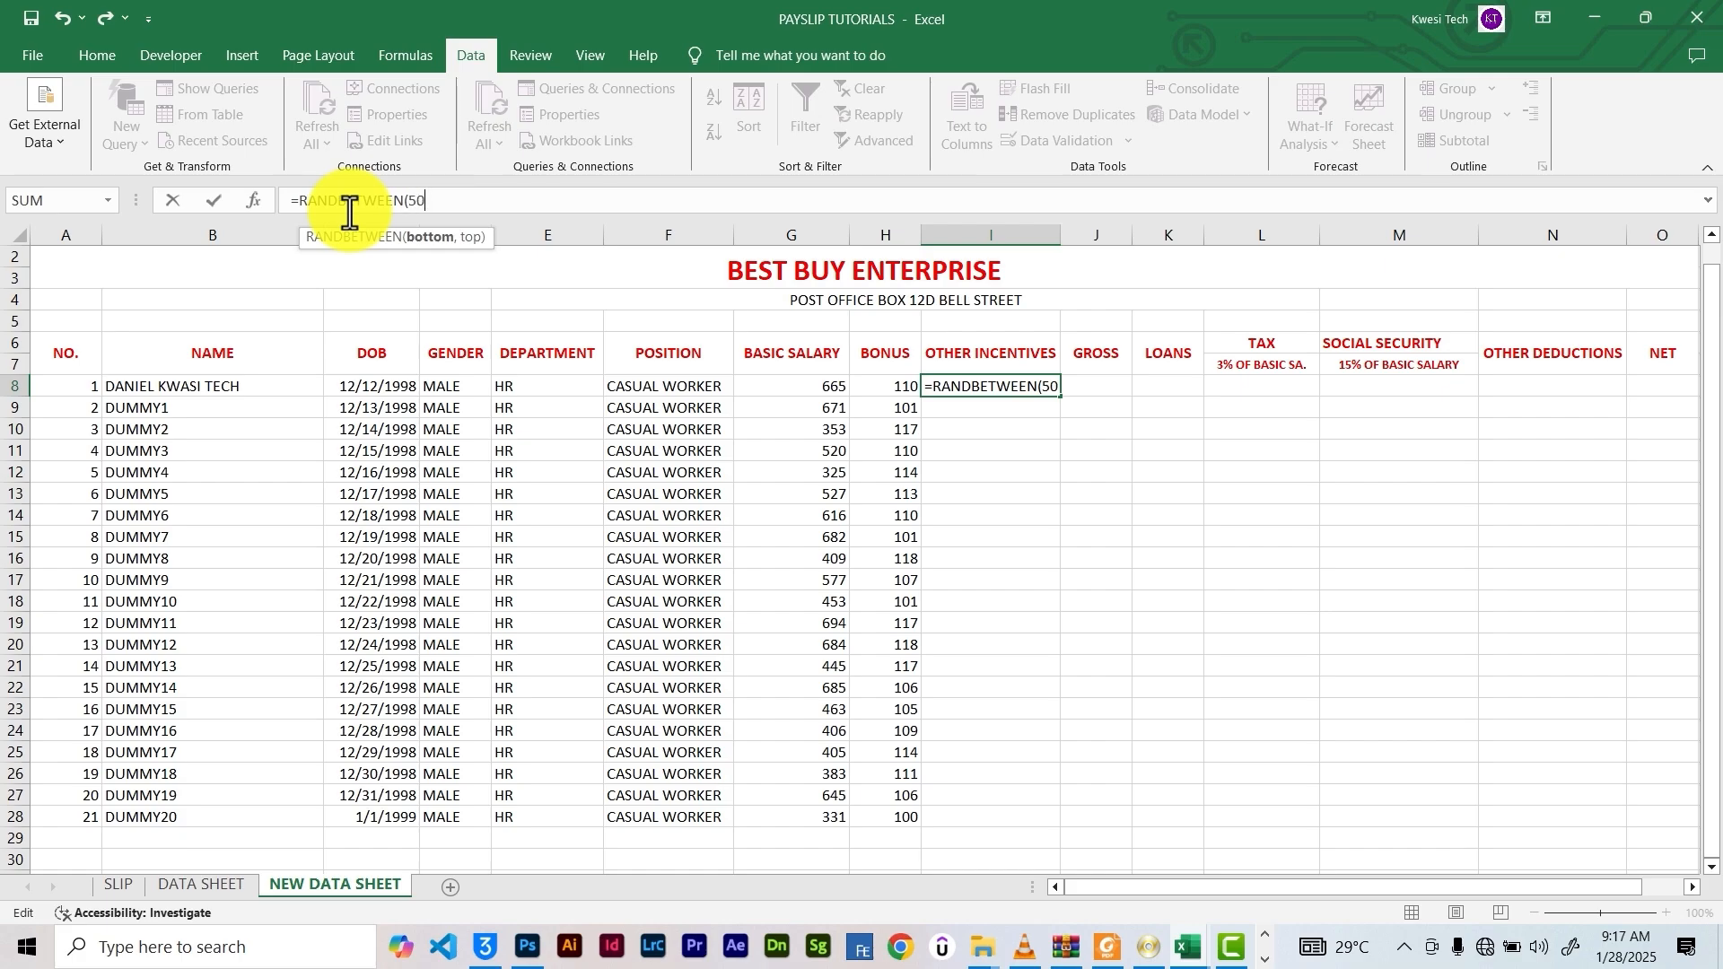
{"action": "type", "text": "50,80"}
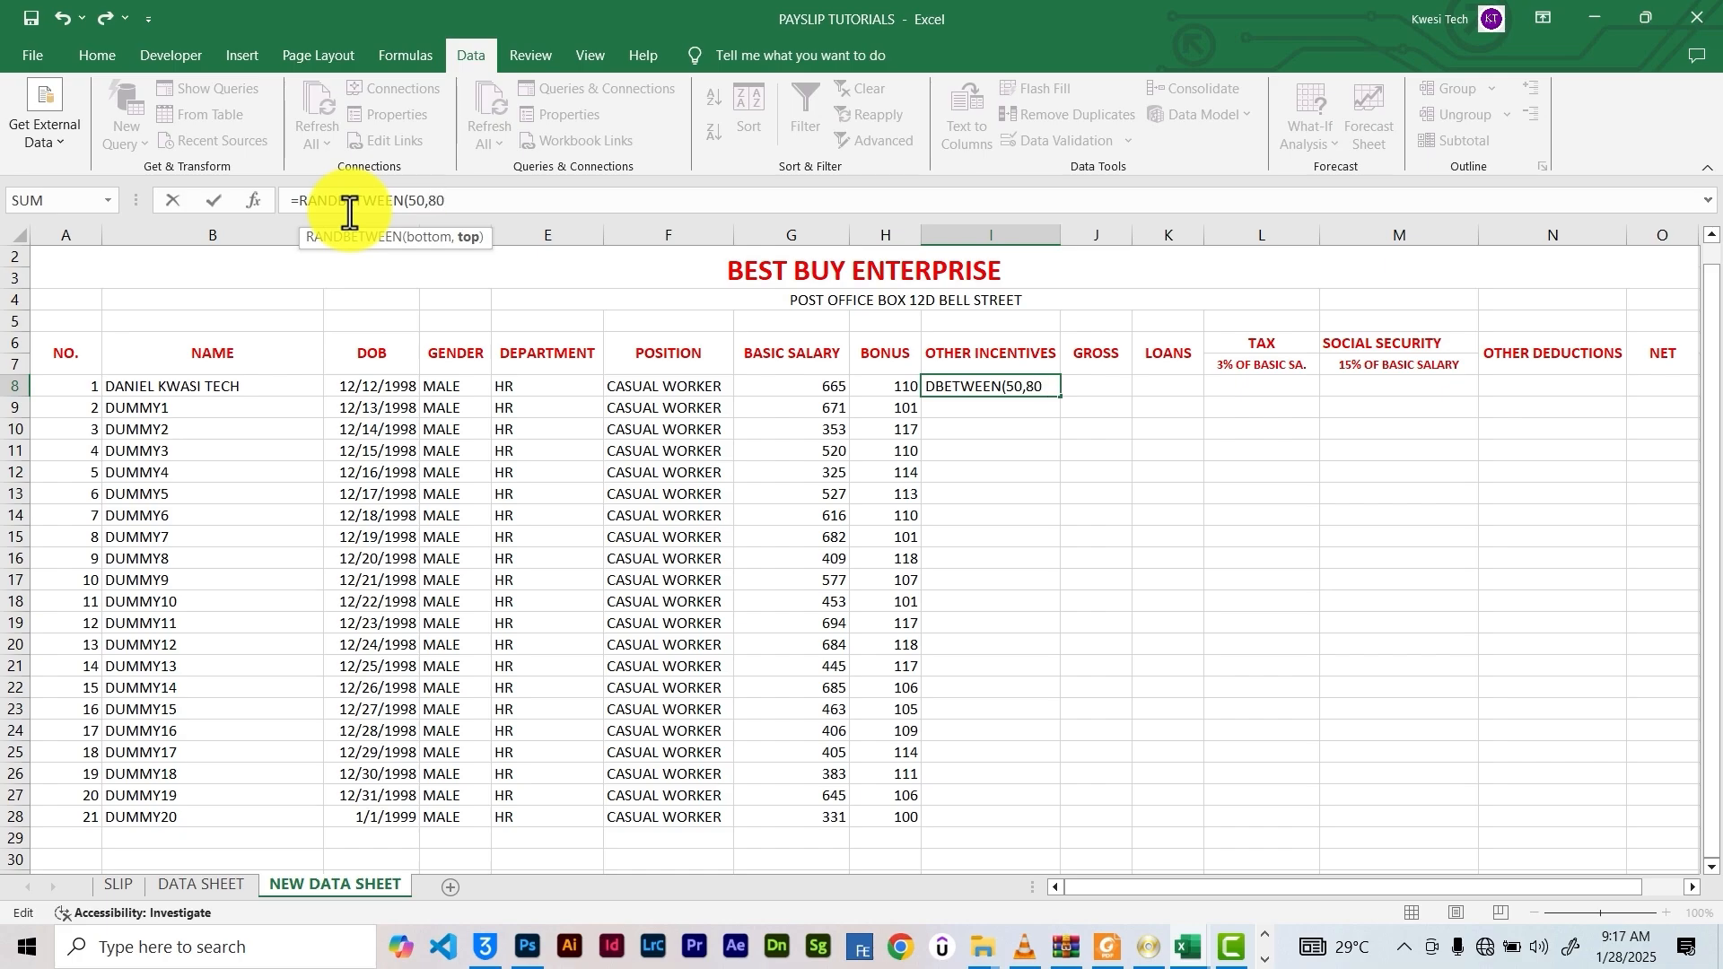
{"action": "key", "text": "Return"}
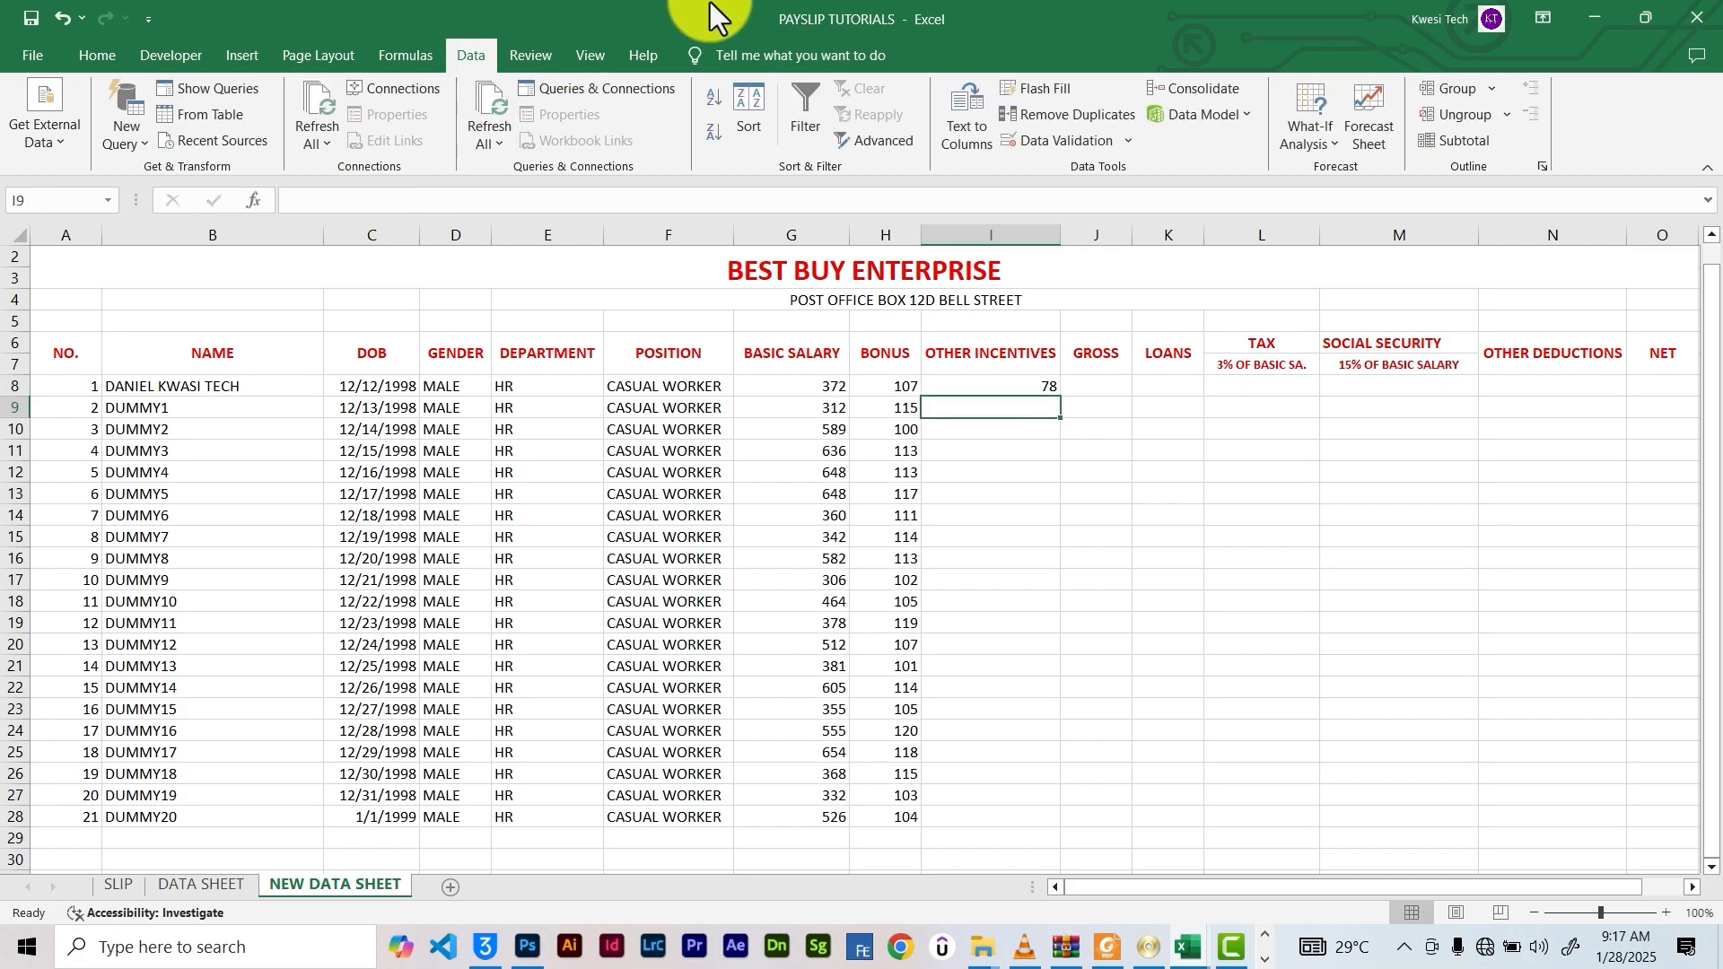
{"action": "left_click", "coordinate": [1051, 387]}
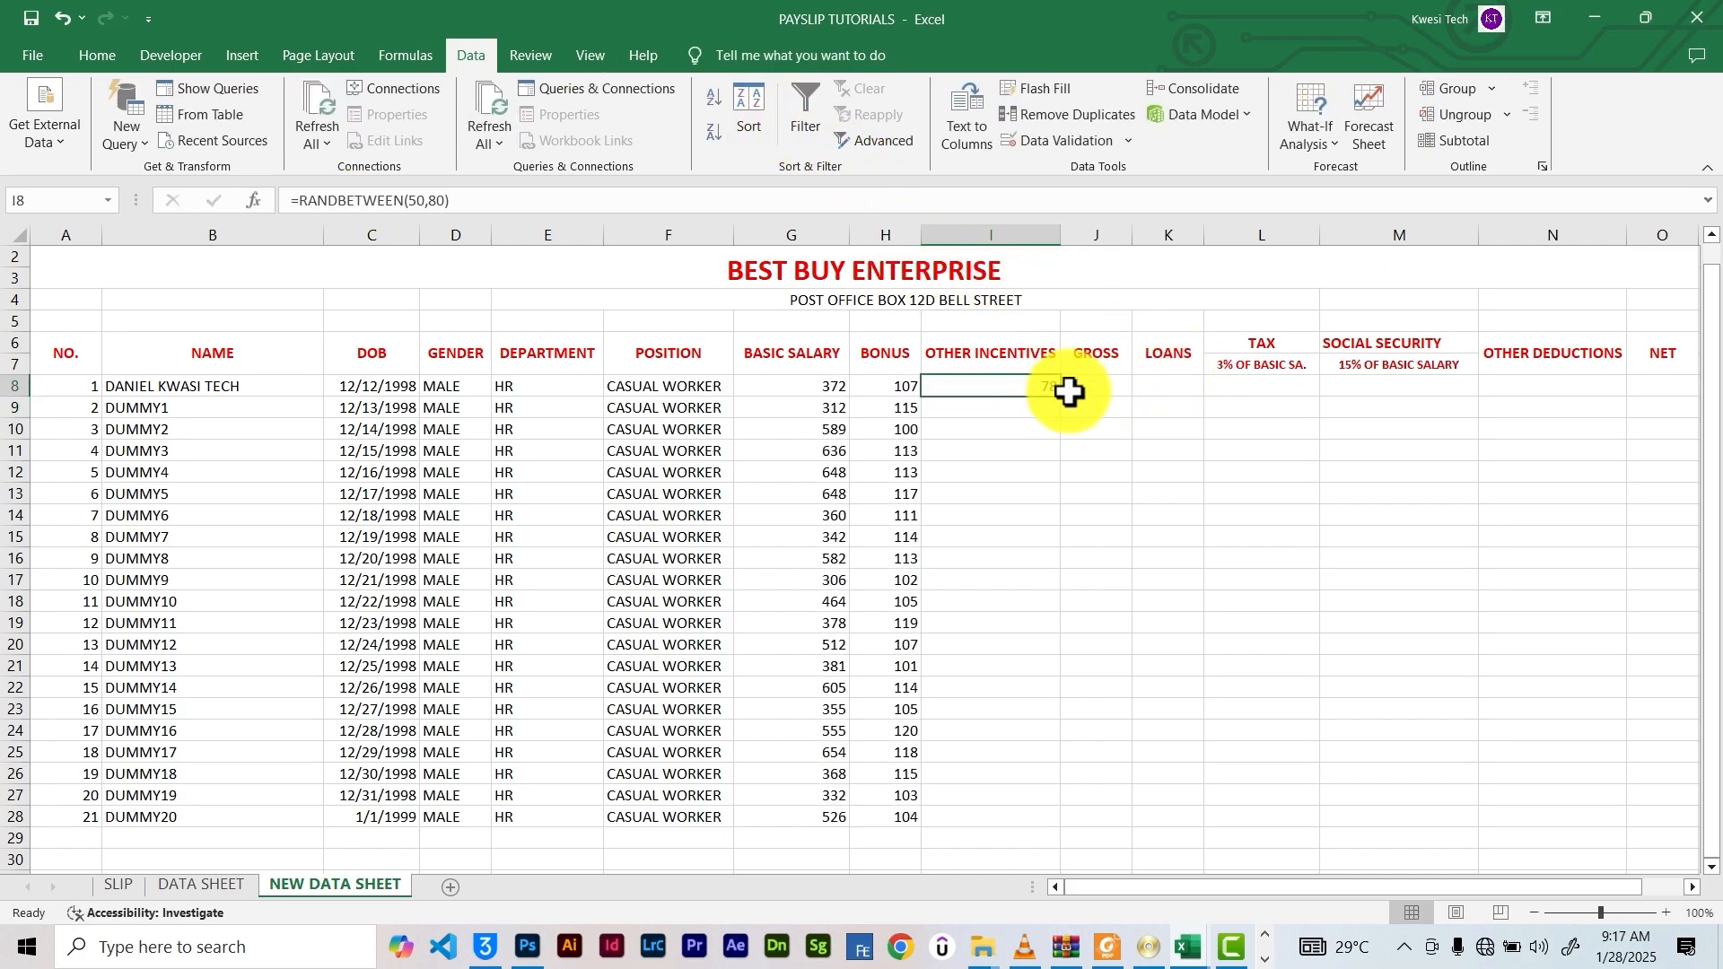
{"action": "left_click_drag", "start_coordinate": [1038, 775], "coordinate": [1038, 812]}
Enter a RANDBETWEEN(0,50) loans formula in K8, replacing the initial #NAME? entry
{"action": "left_click", "coordinate": [1104, 373]}
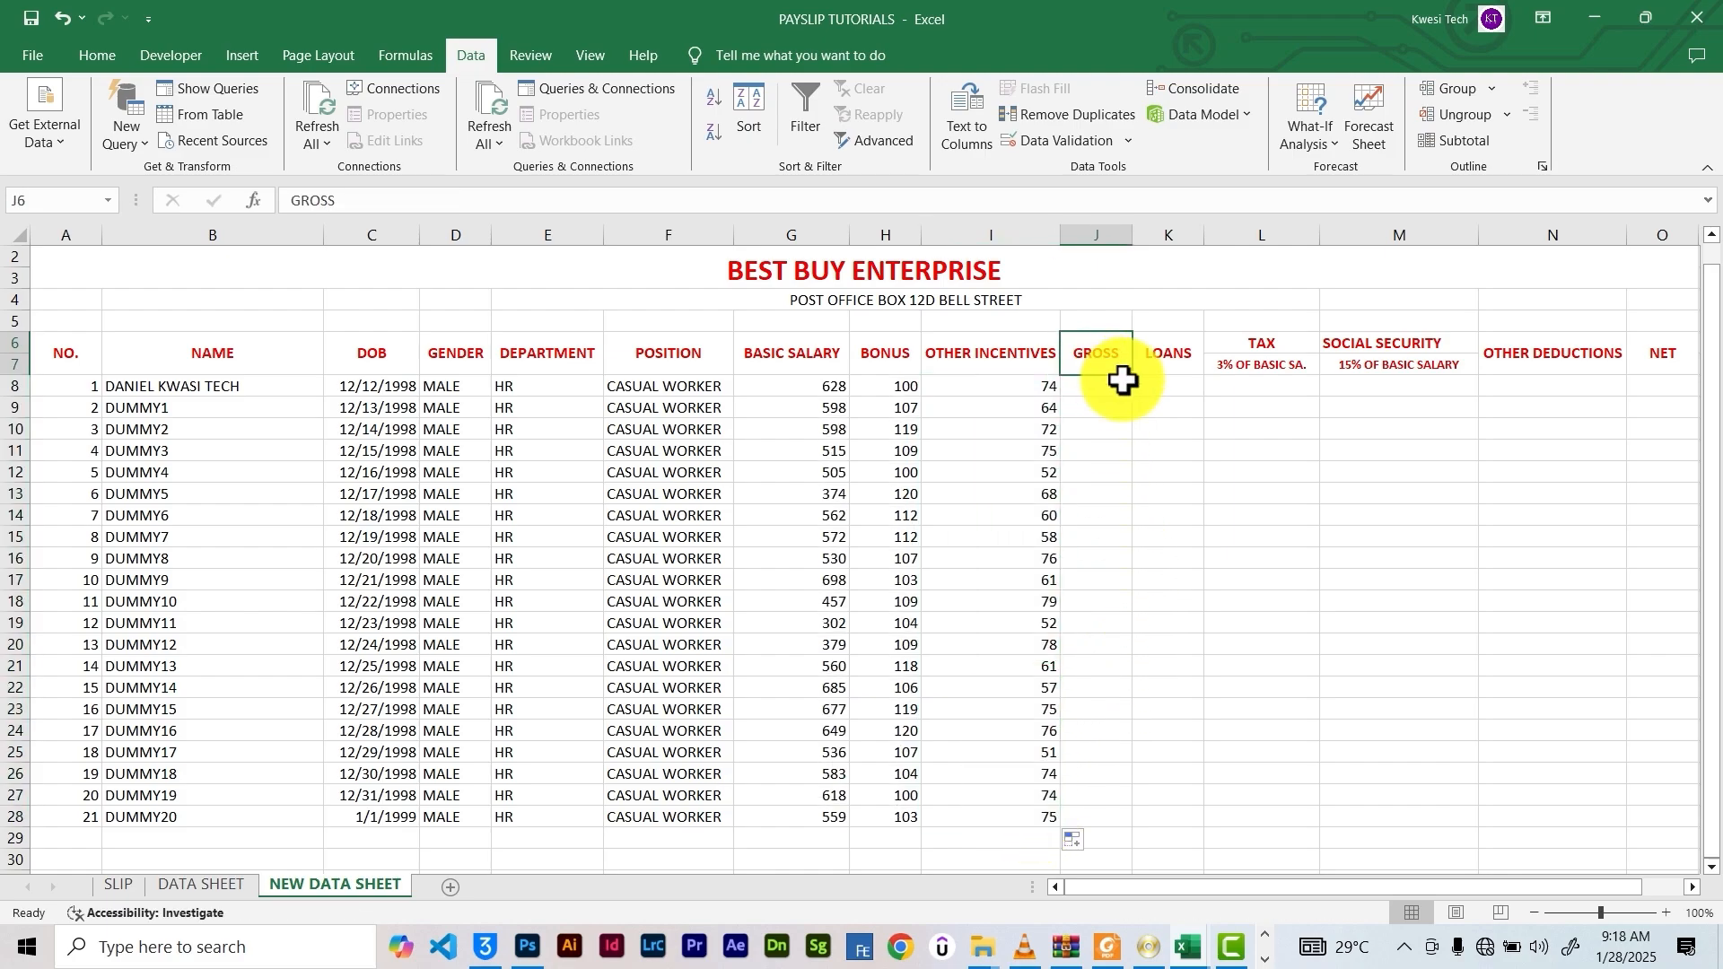
{"action": "left_click", "coordinate": [1166, 388]}
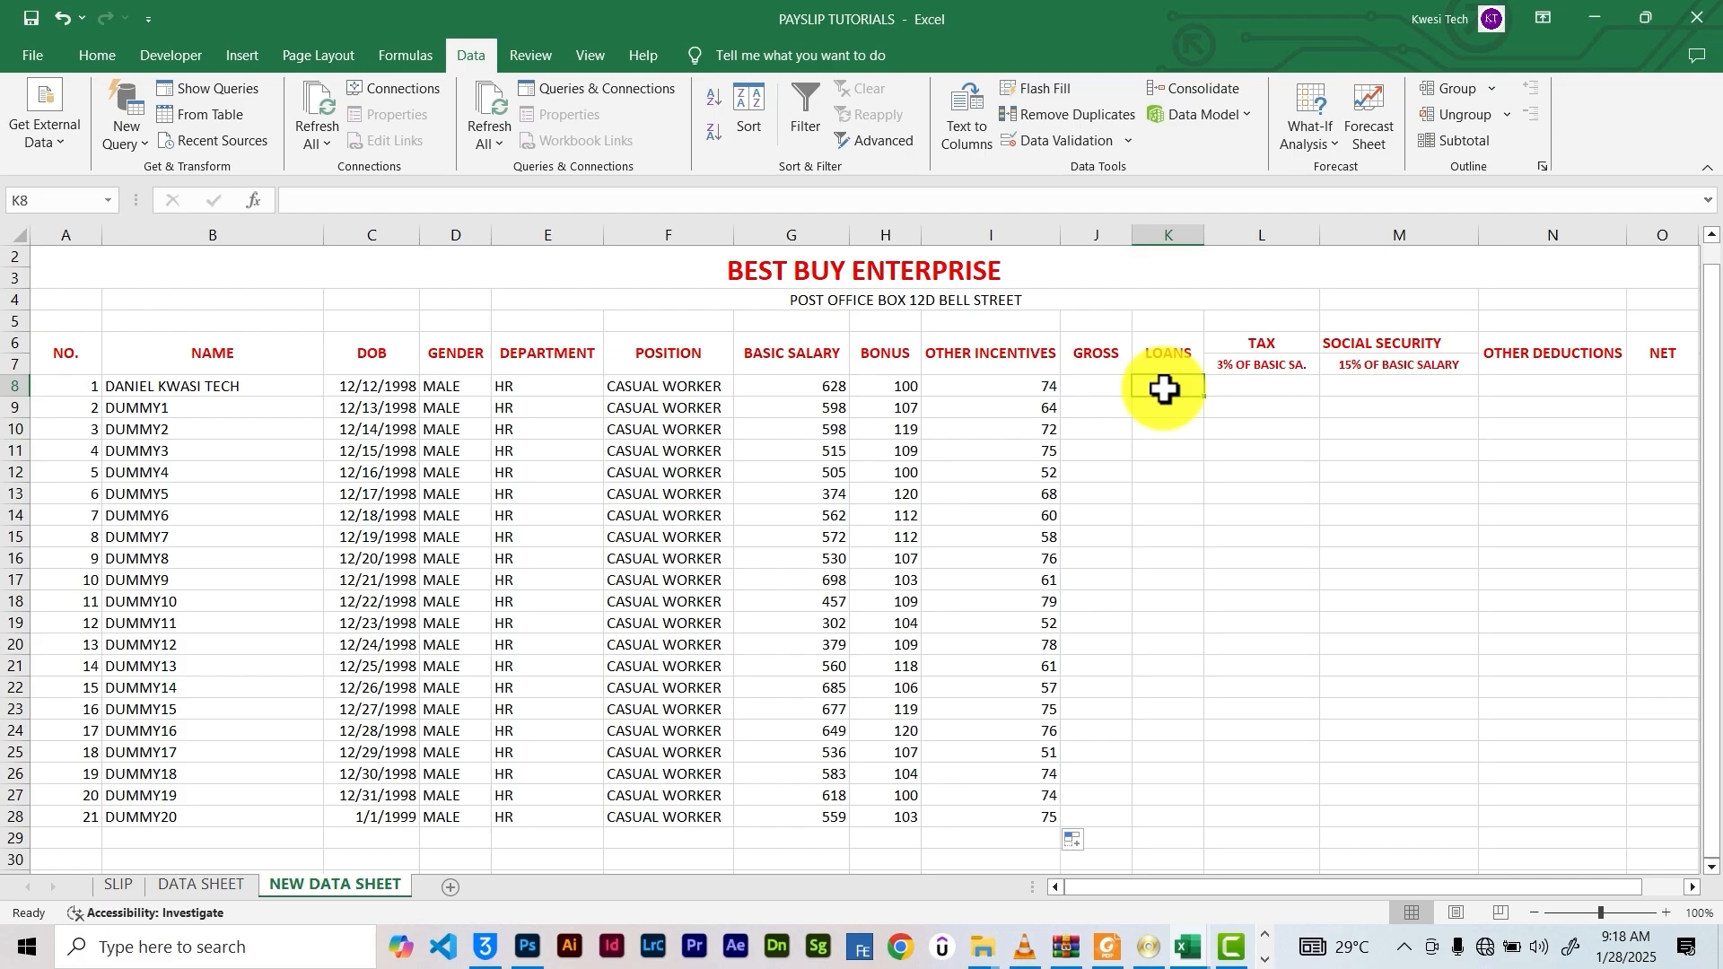
{"action": "left_click", "coordinate": [395, 204]}
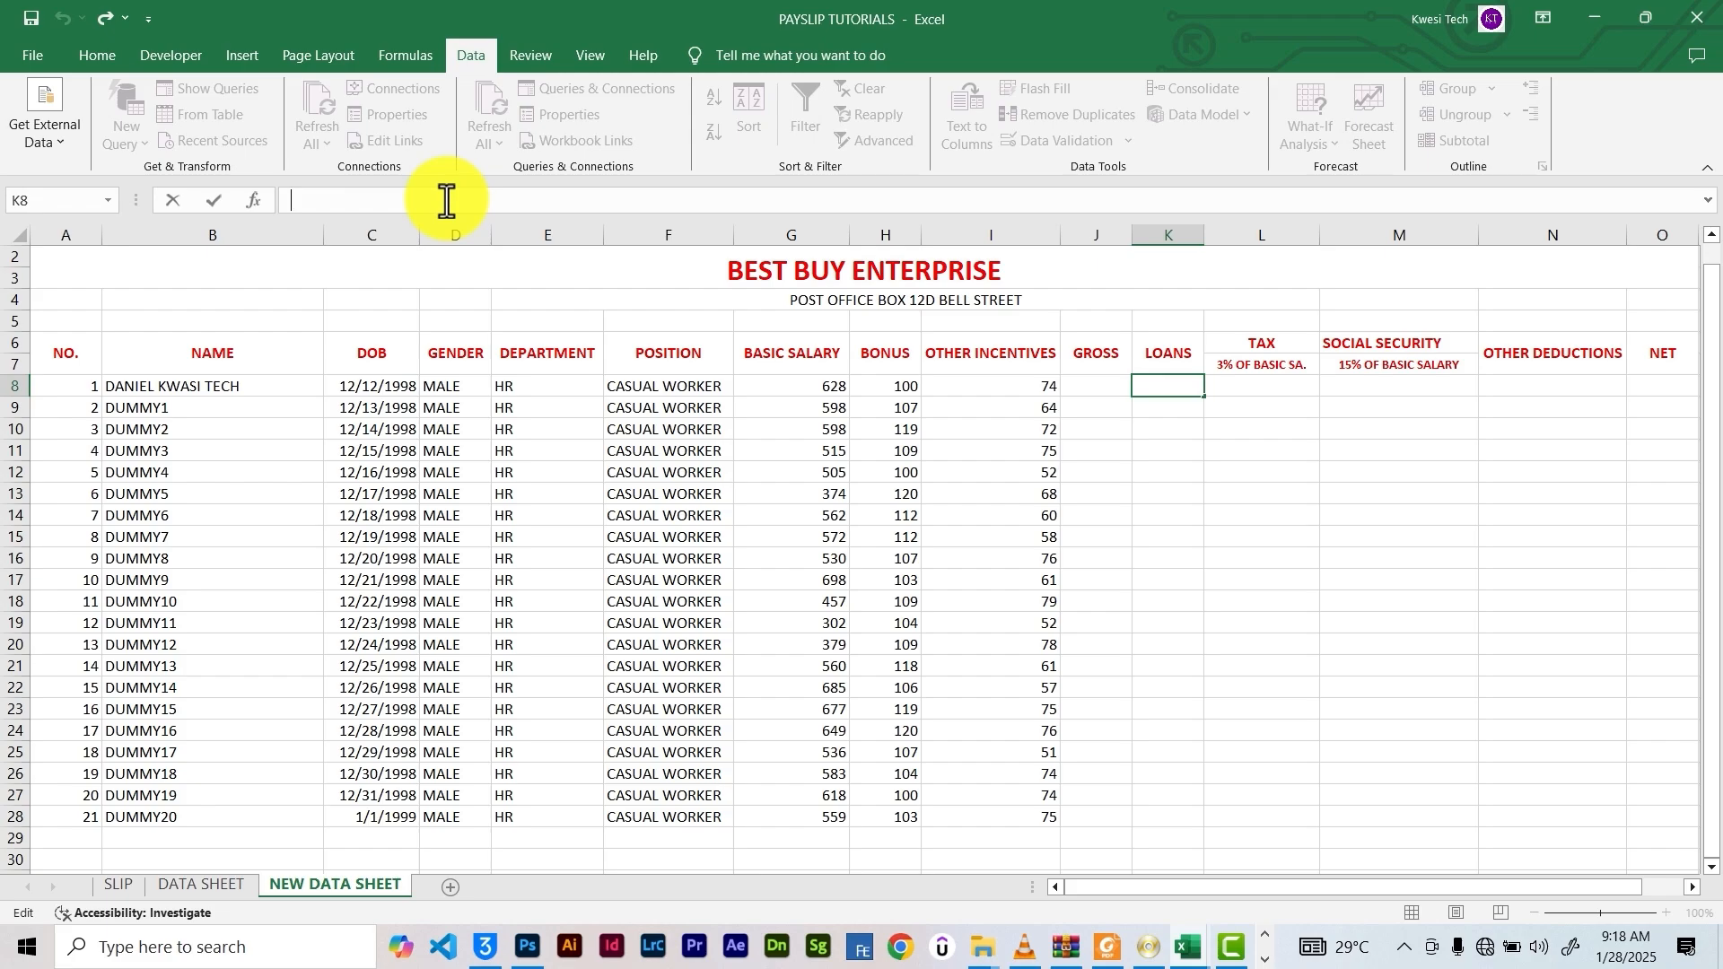
{"action": "type", "text": "=RAN"}
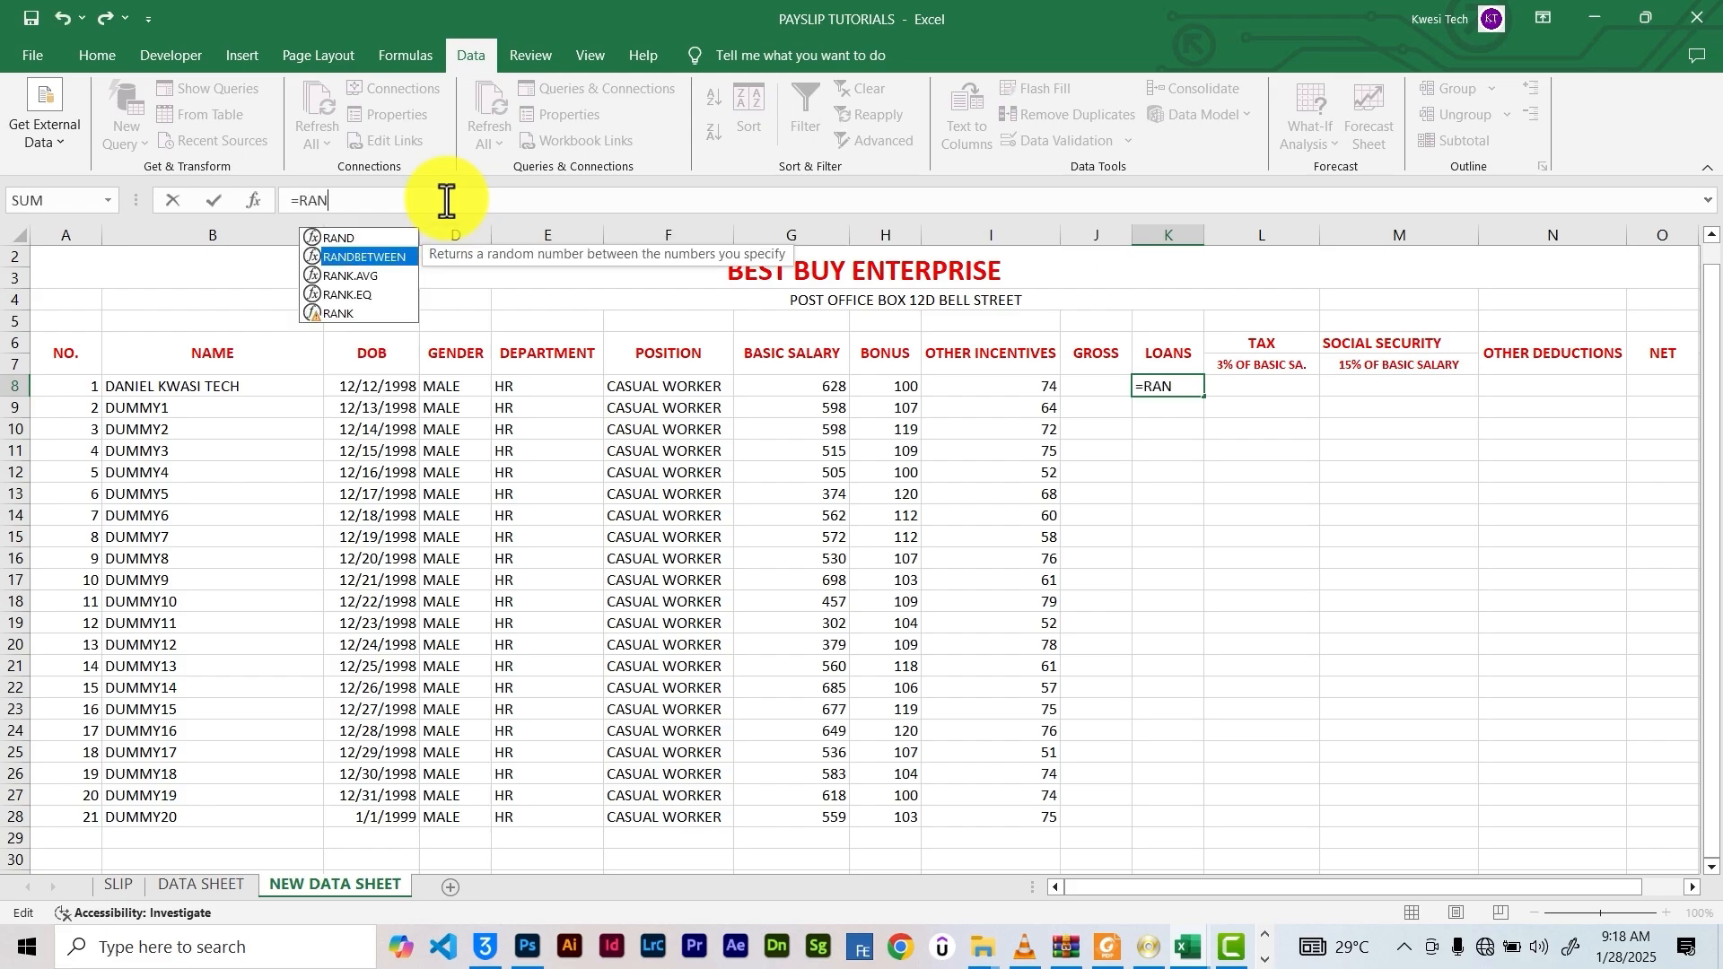
{"action": "key", "text": "Return"}
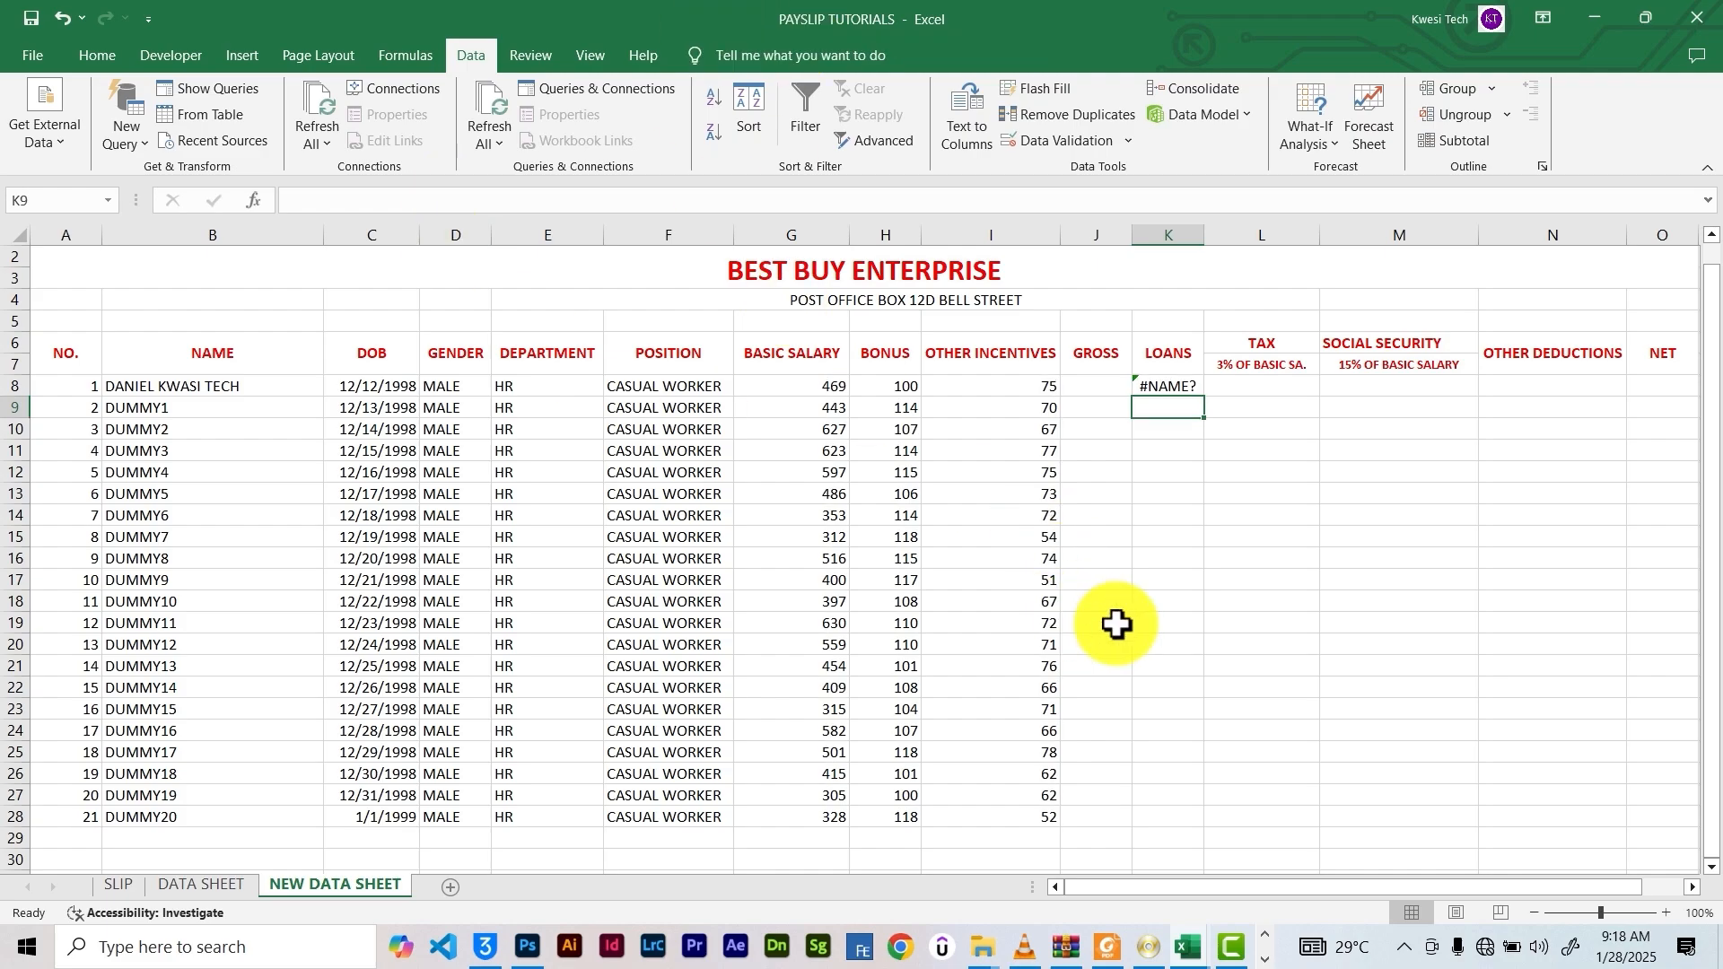
{"action": "left_click", "coordinate": [1156, 387]}
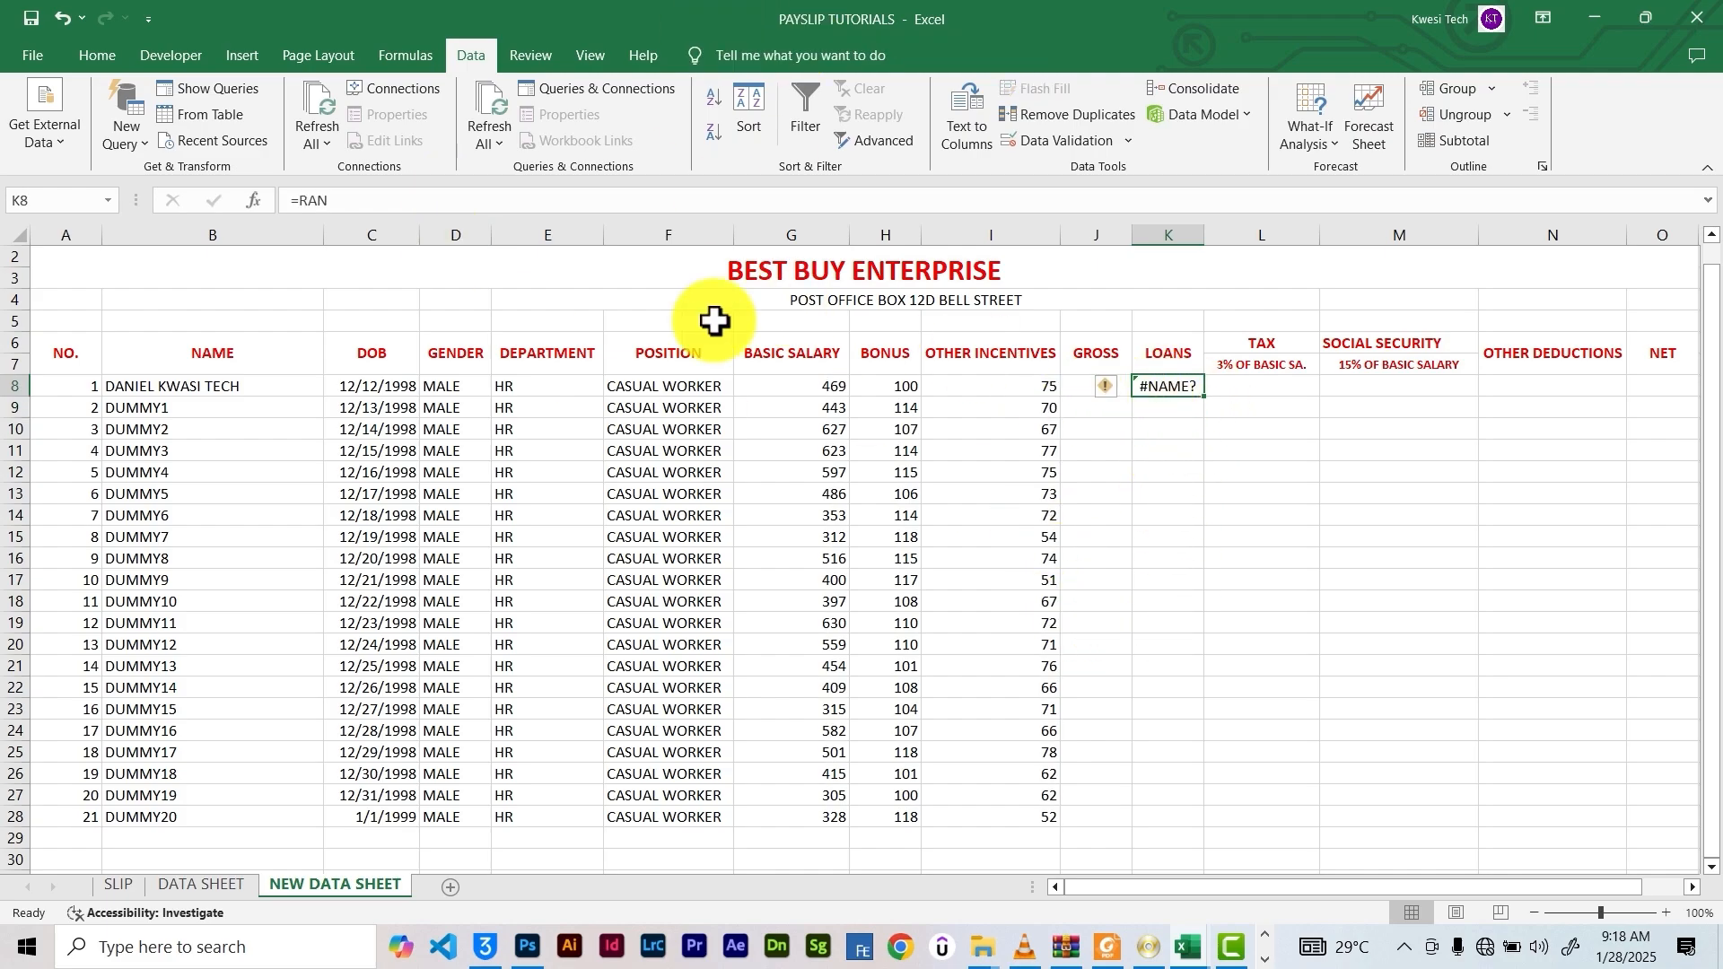
{"action": "left_click", "coordinate": [403, 203]}
{"action": "type", "text": "D"}
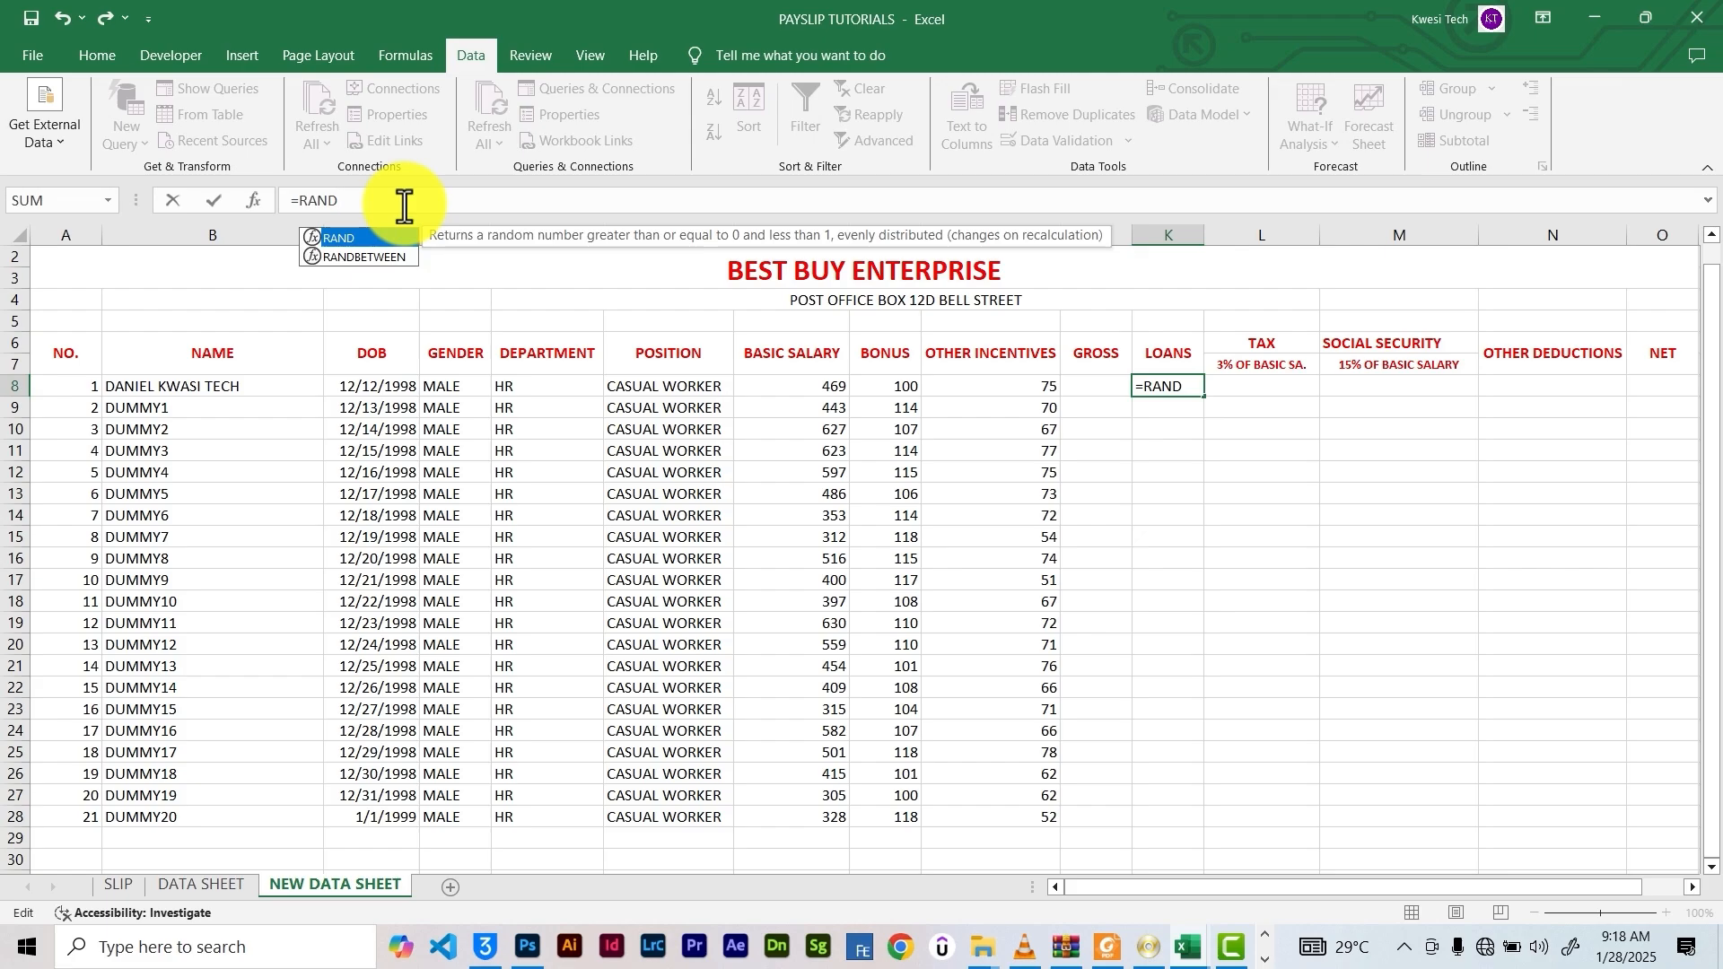
{"action": "key", "text": "Down"}
{"action": "key", "text": "Tab"}
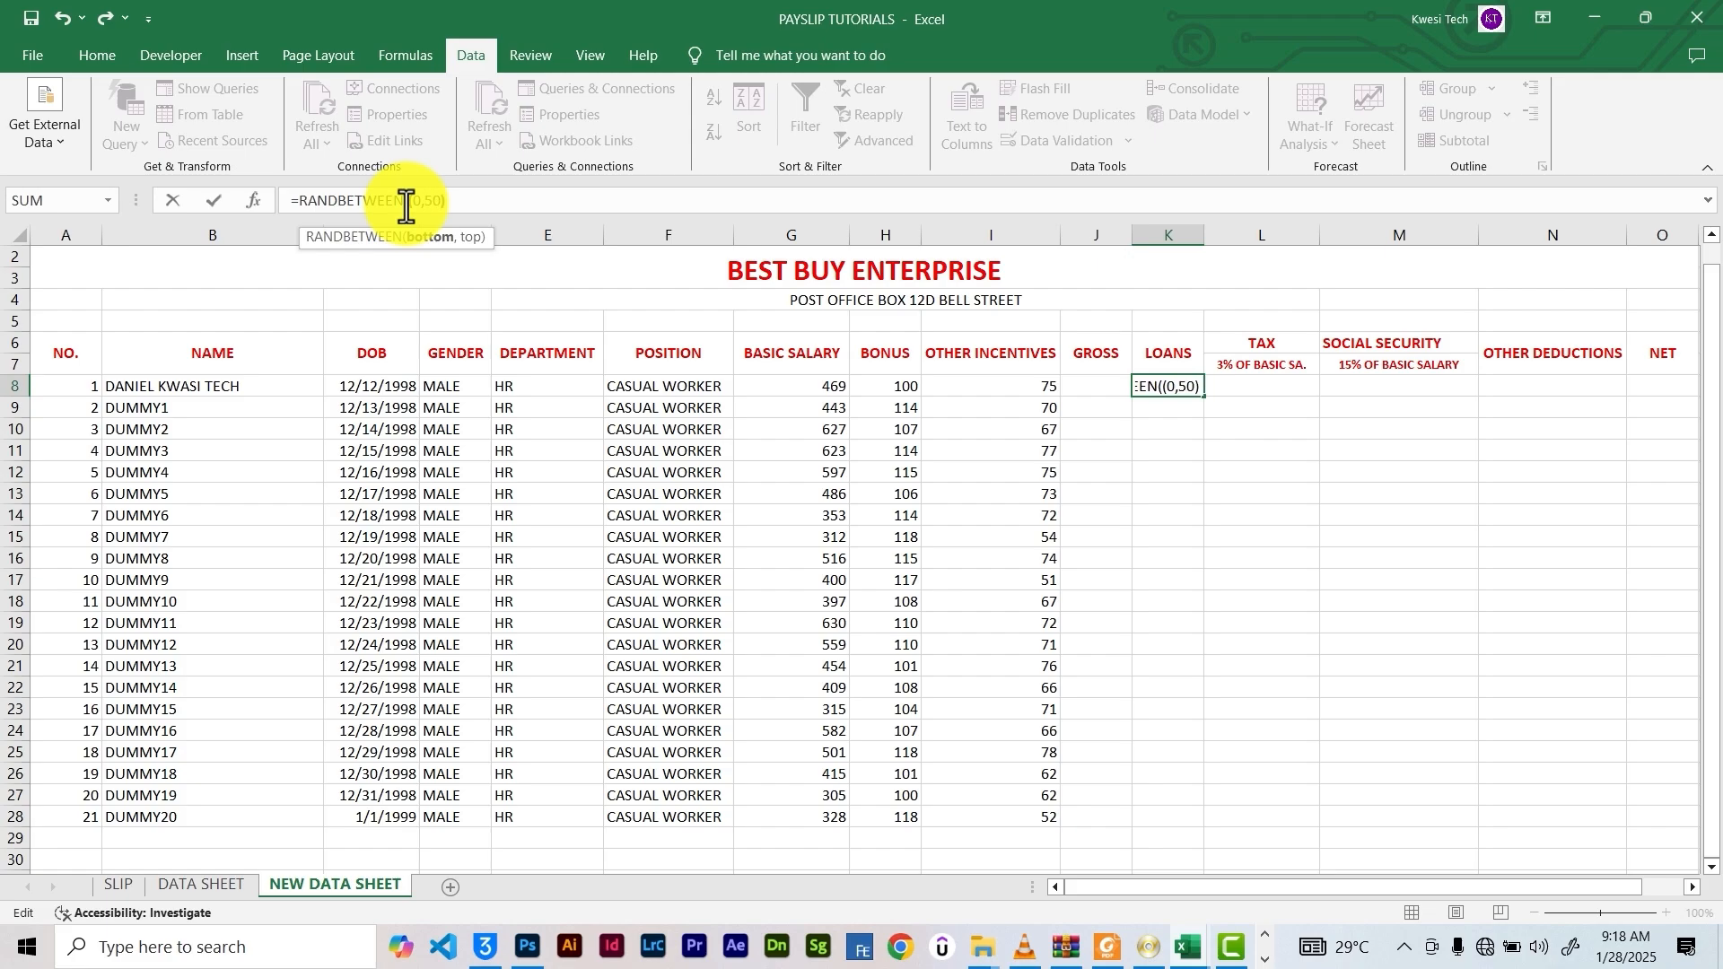
{"action": "key", "text": "Return"}
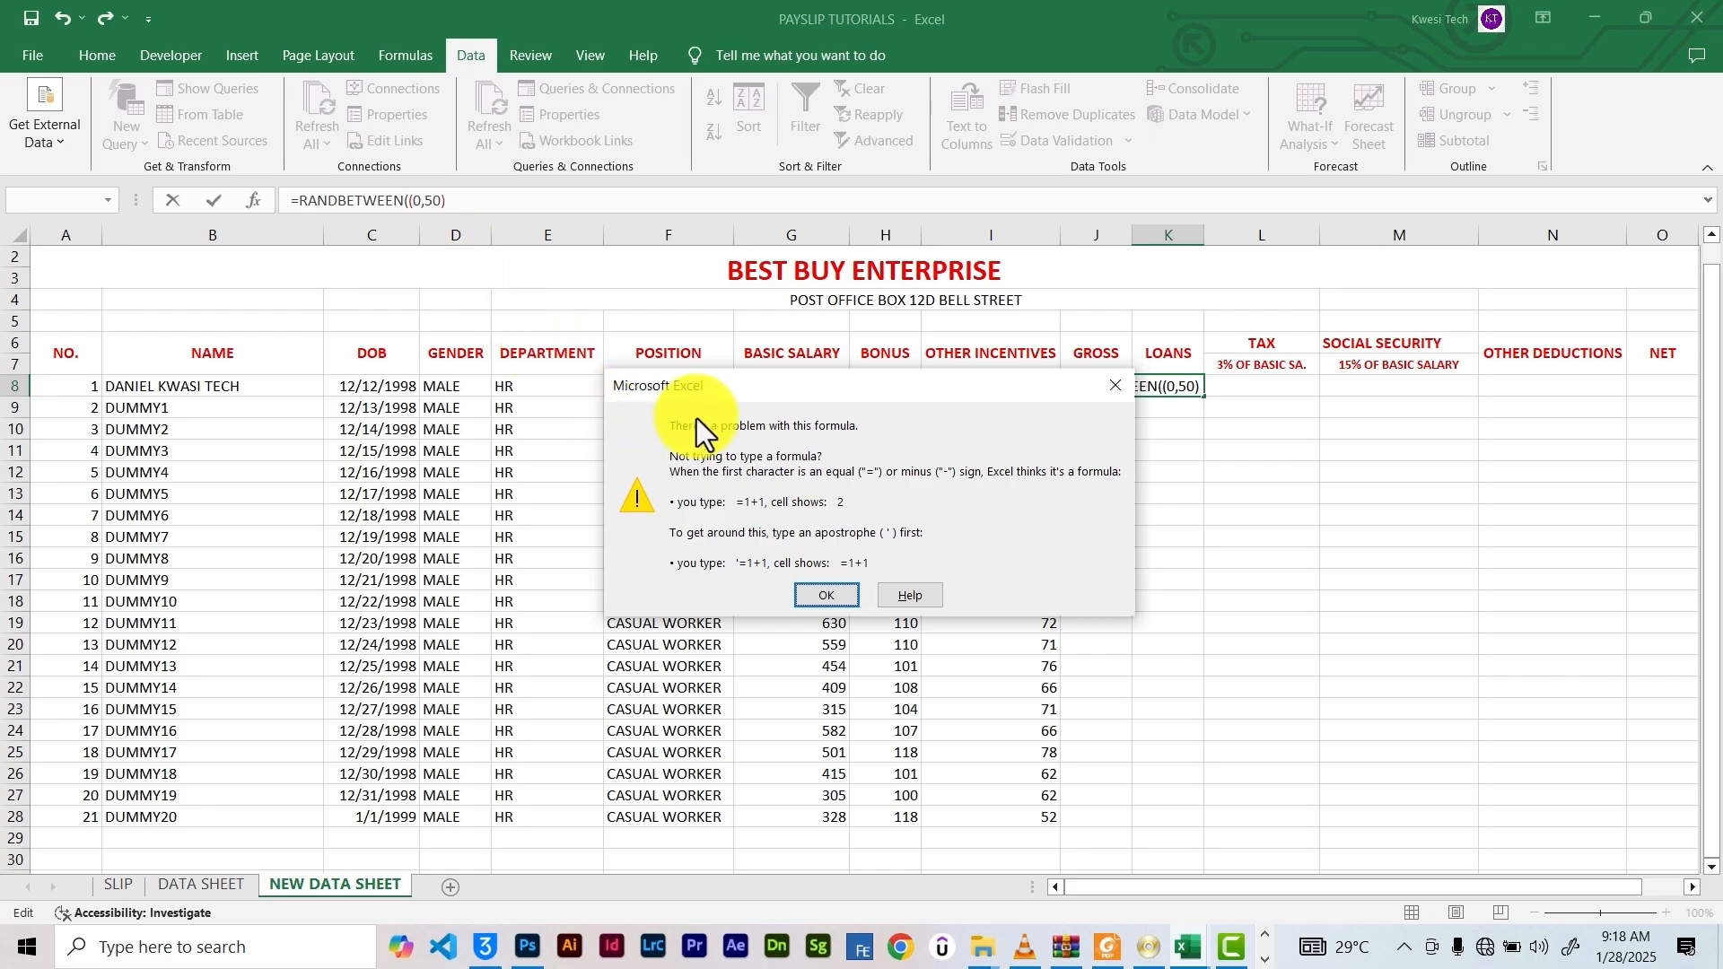
Delete the extra bracket from K8's formula, then copy it down to K28
{"action": "left_click", "coordinate": [1113, 388]}
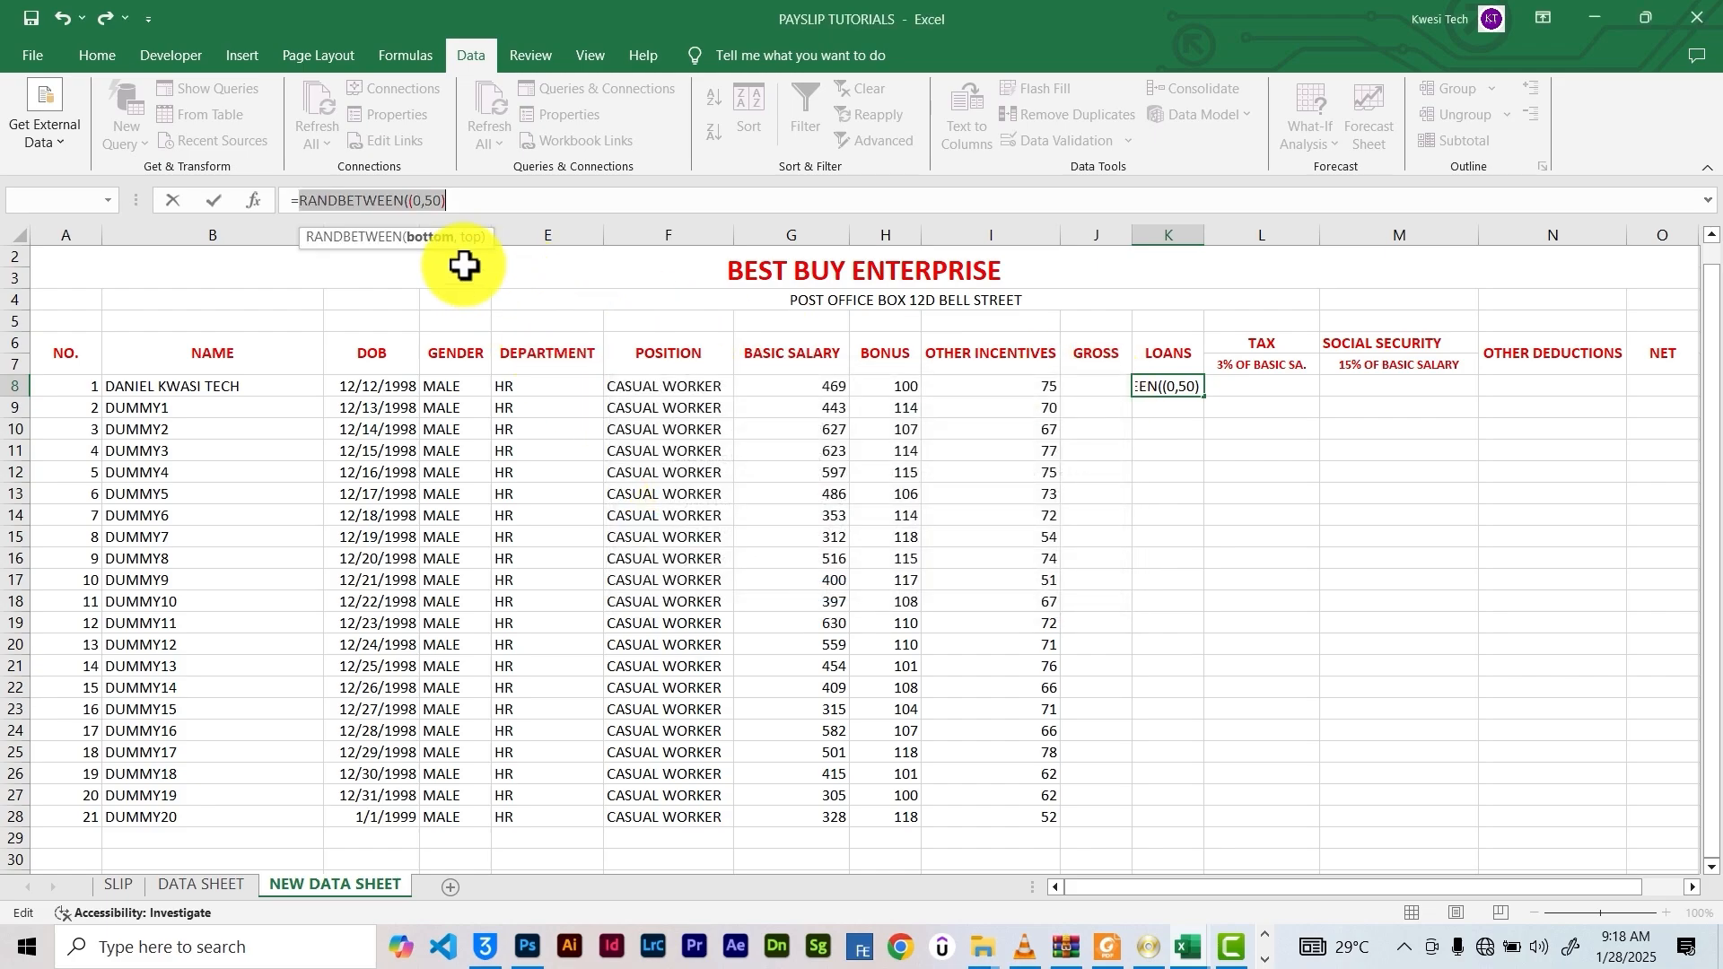
{"action": "left_click", "coordinate": [413, 203]}
{"action": "key", "text": "BackSpace"}
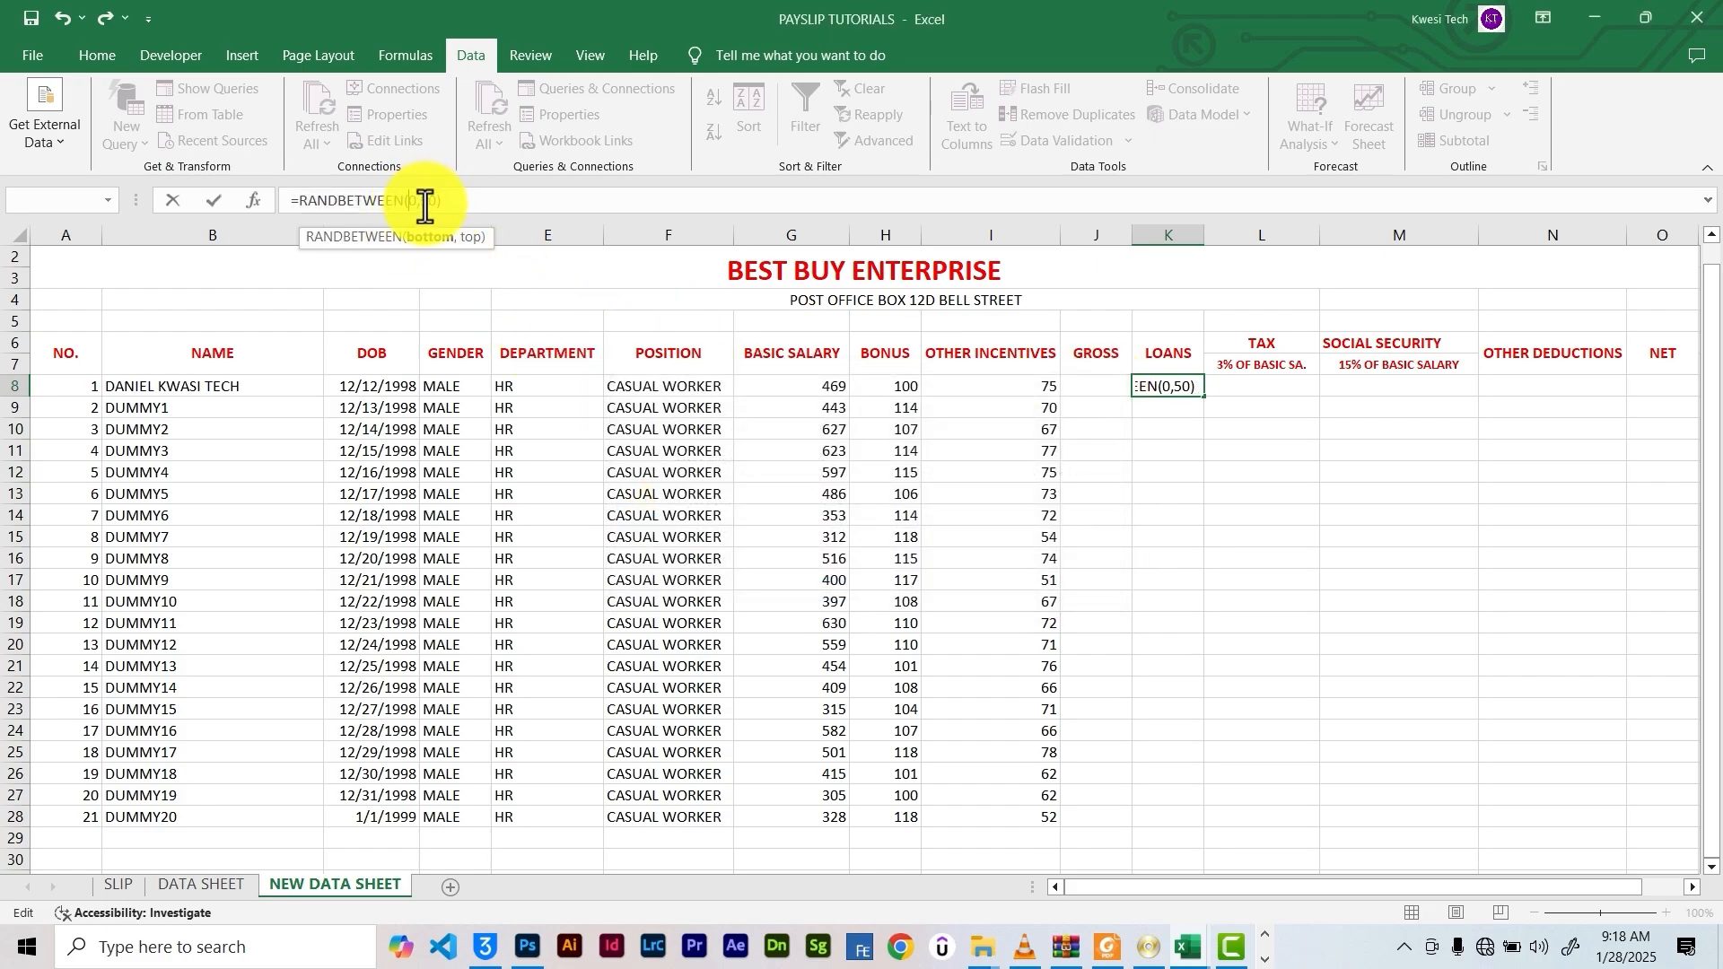
{"action": "left_click_drag", "start_coordinate": [446, 203], "coordinate": [275, 206]}
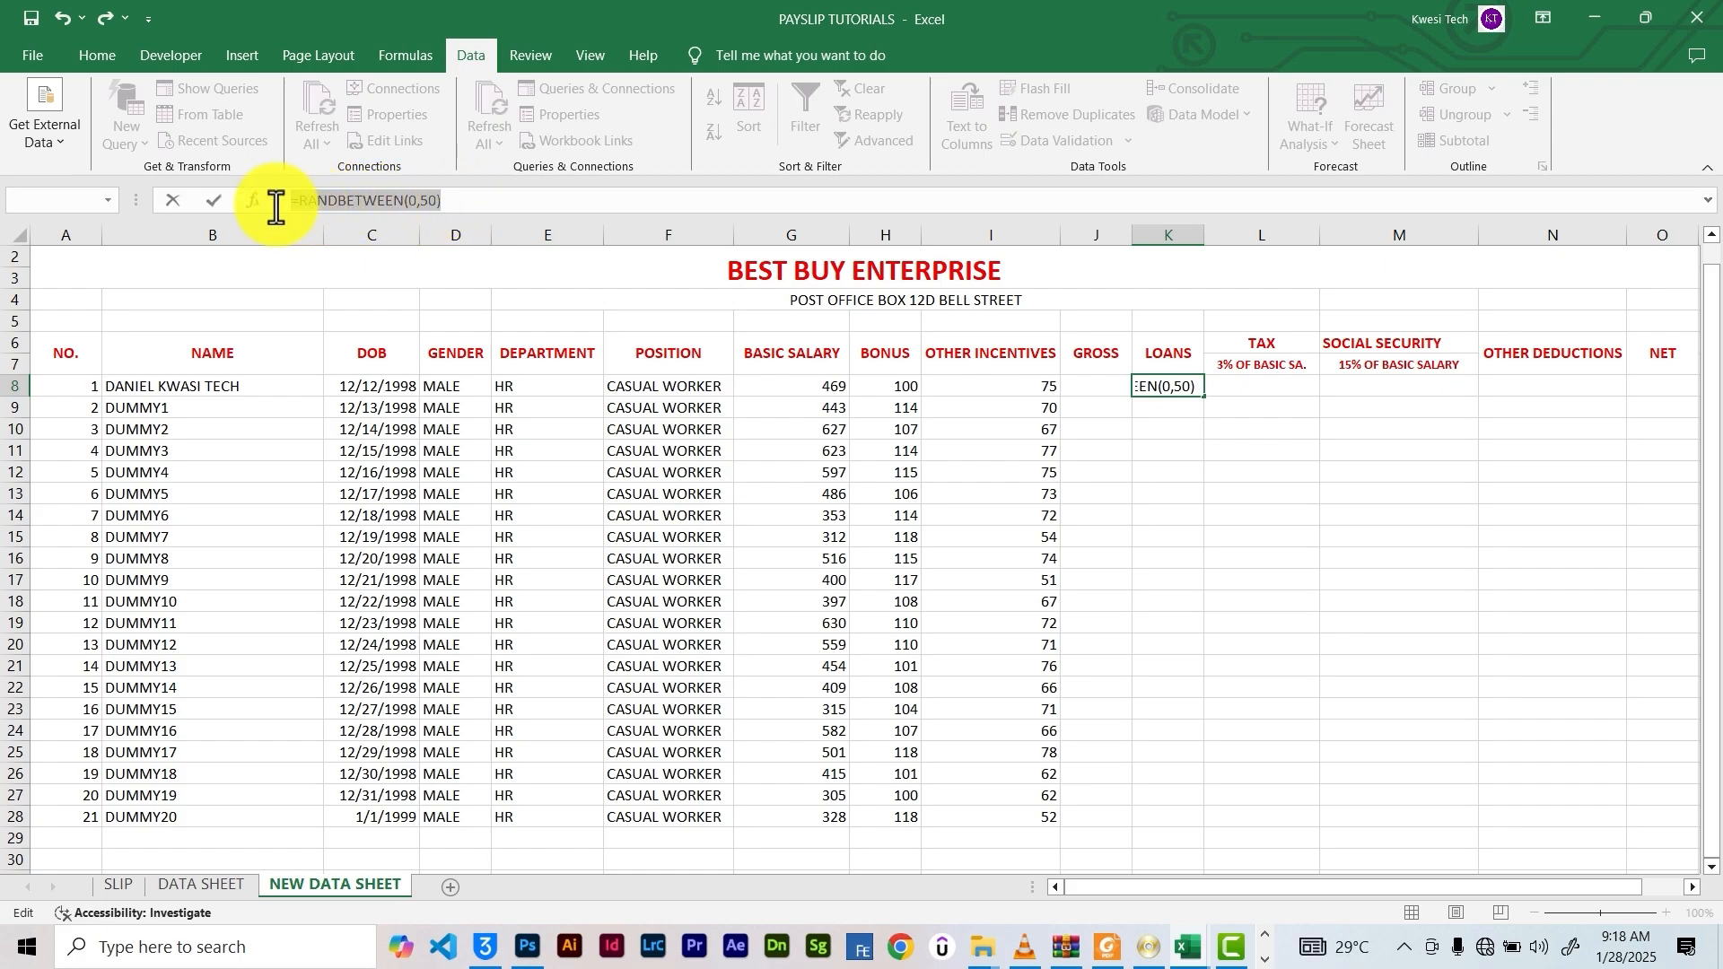
{"action": "left_click", "coordinate": [450, 201]}
{"action": "key", "text": "Return"}
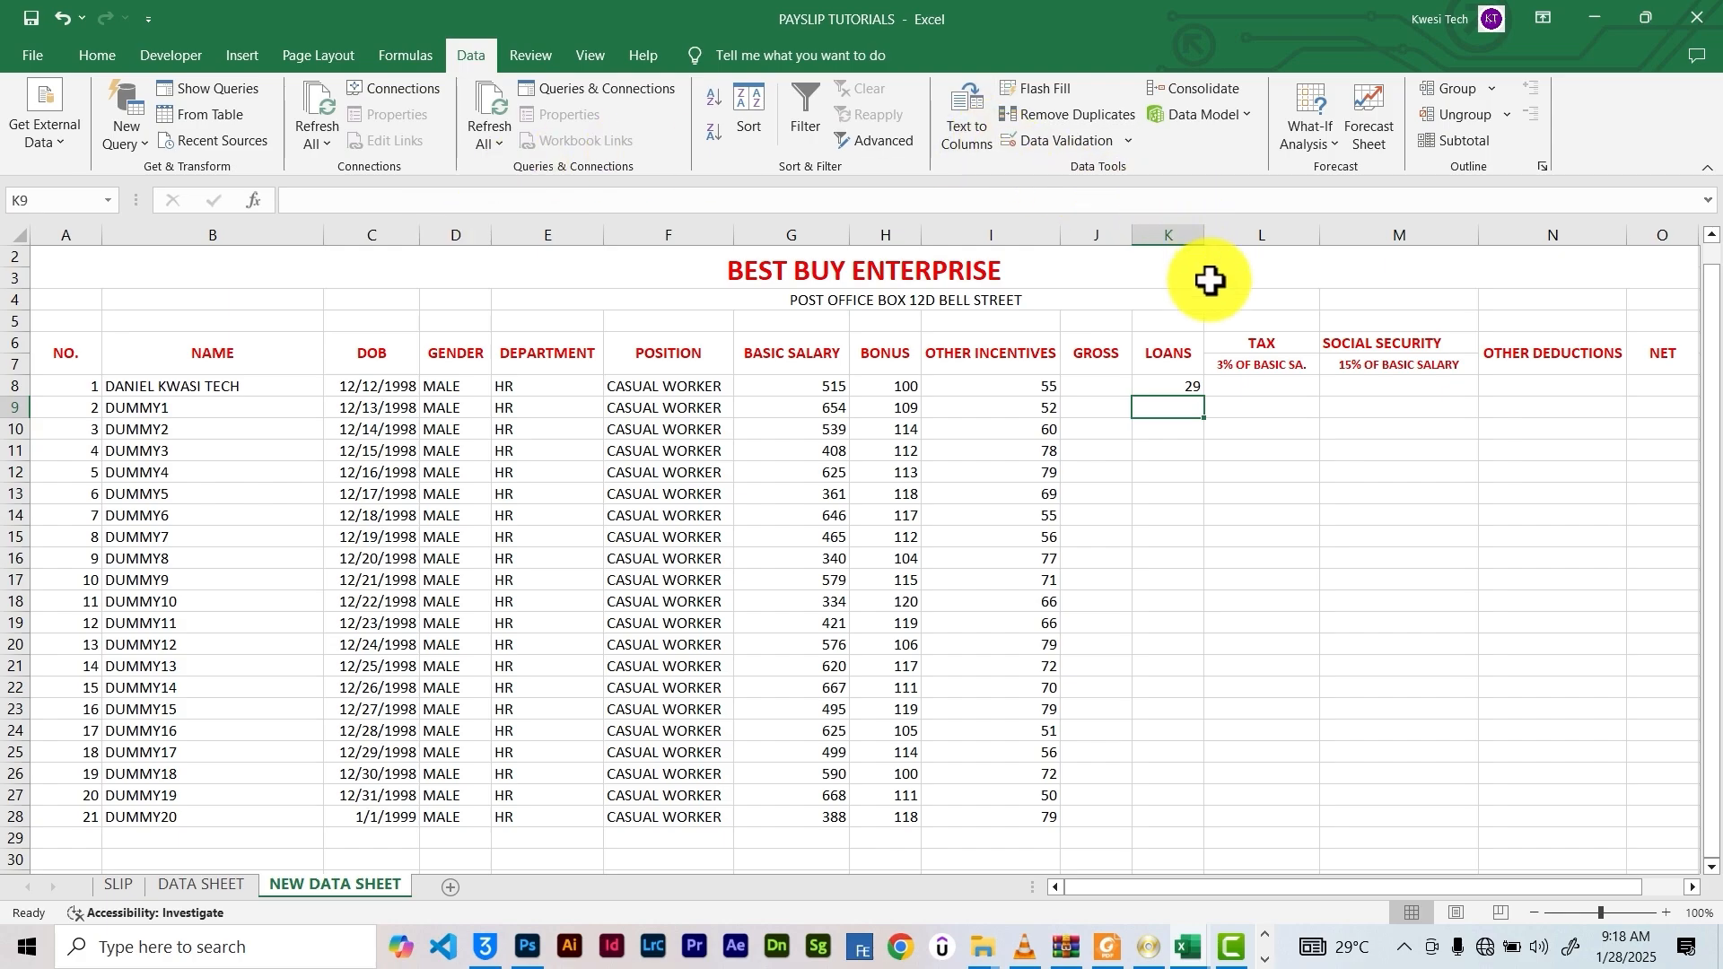
{"action": "left_click", "coordinate": [1182, 386]}
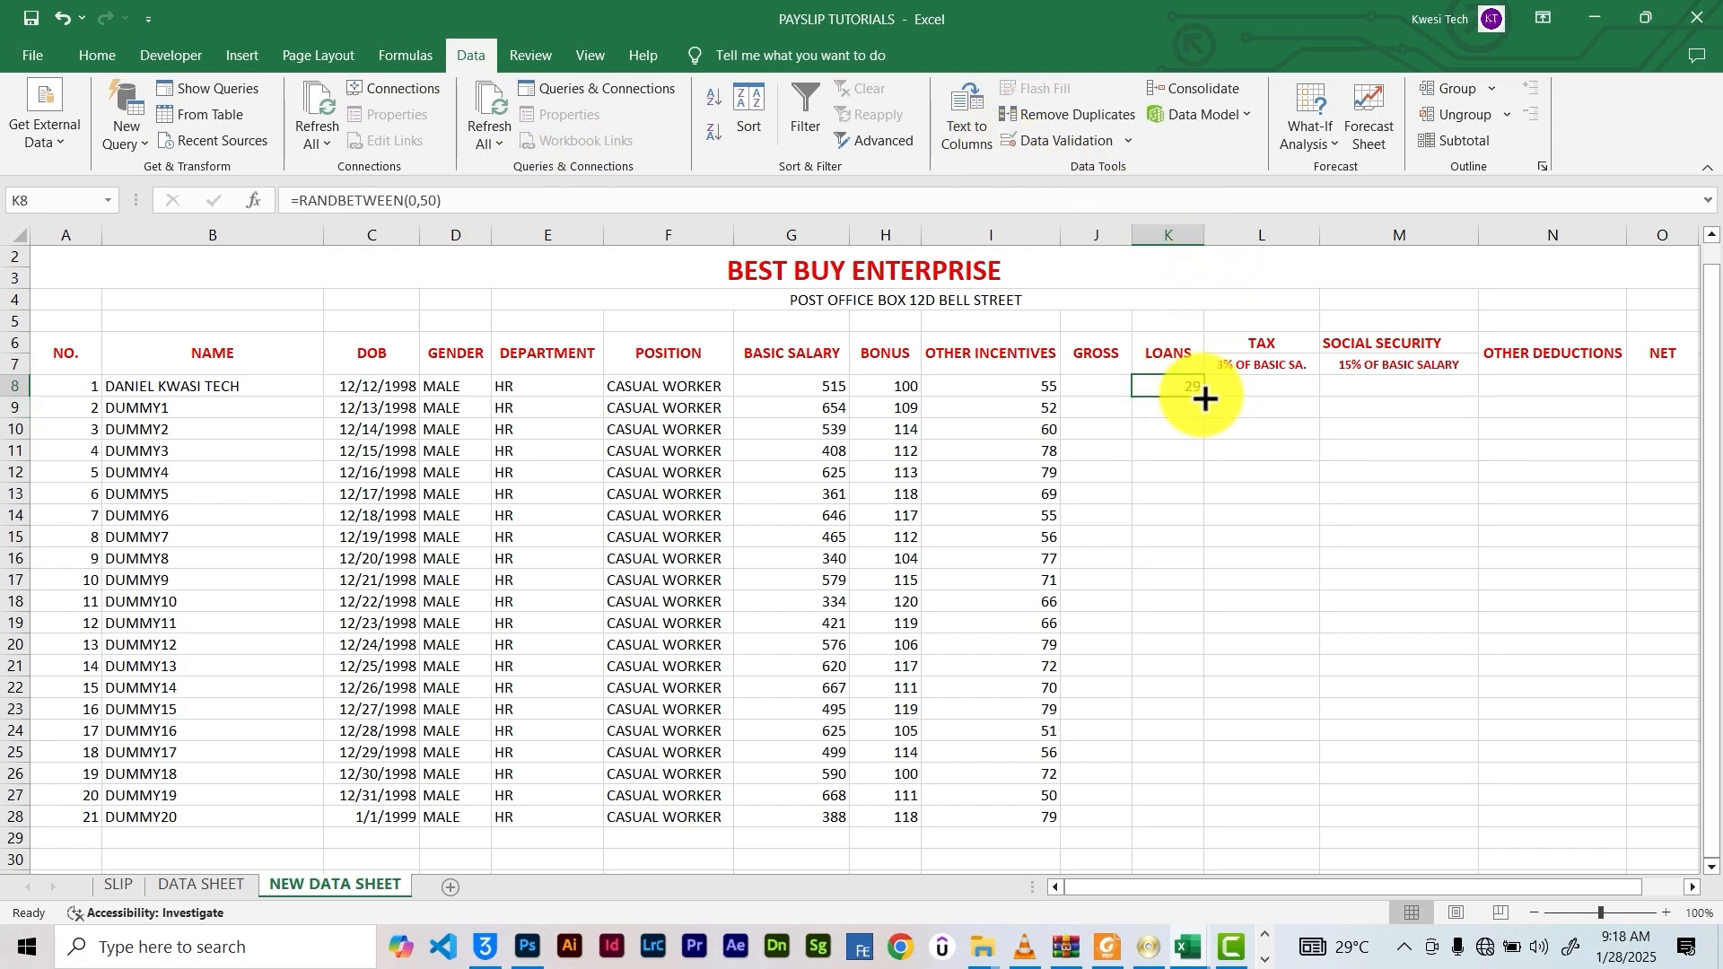
{"action": "left_click_drag", "start_coordinate": [1204, 396], "coordinate": [1138, 819]}
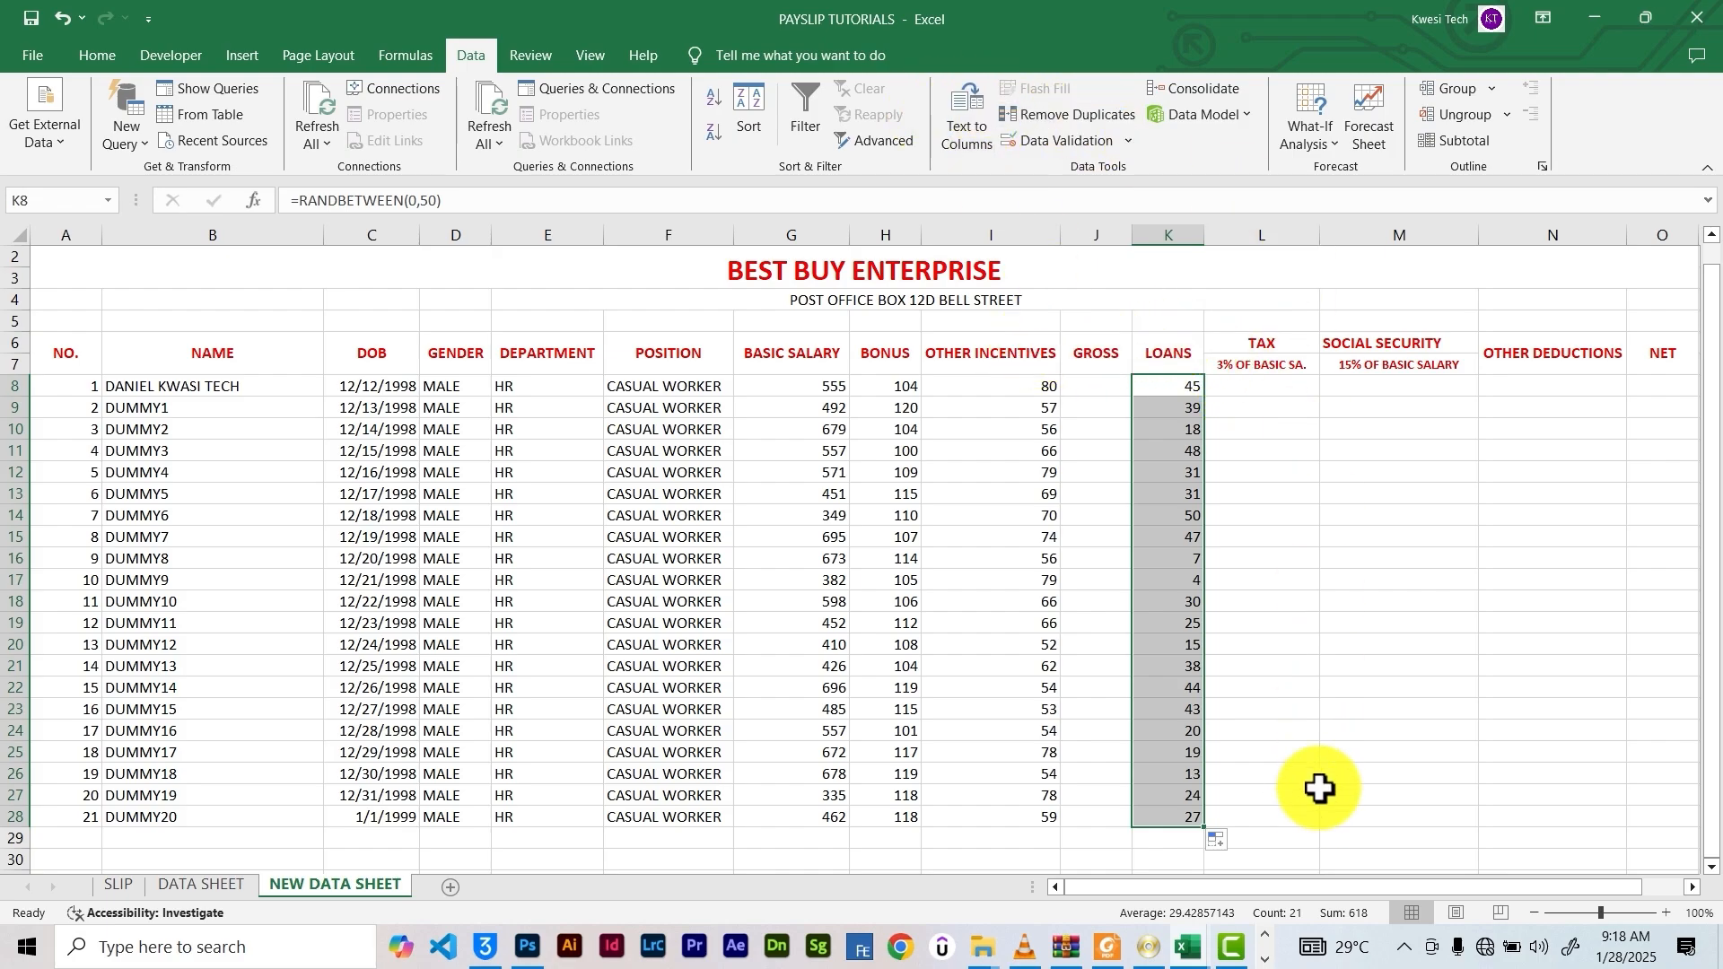
{"action": "left_click_drag", "start_coordinate": [1273, 888], "coordinate": [1364, 875]}
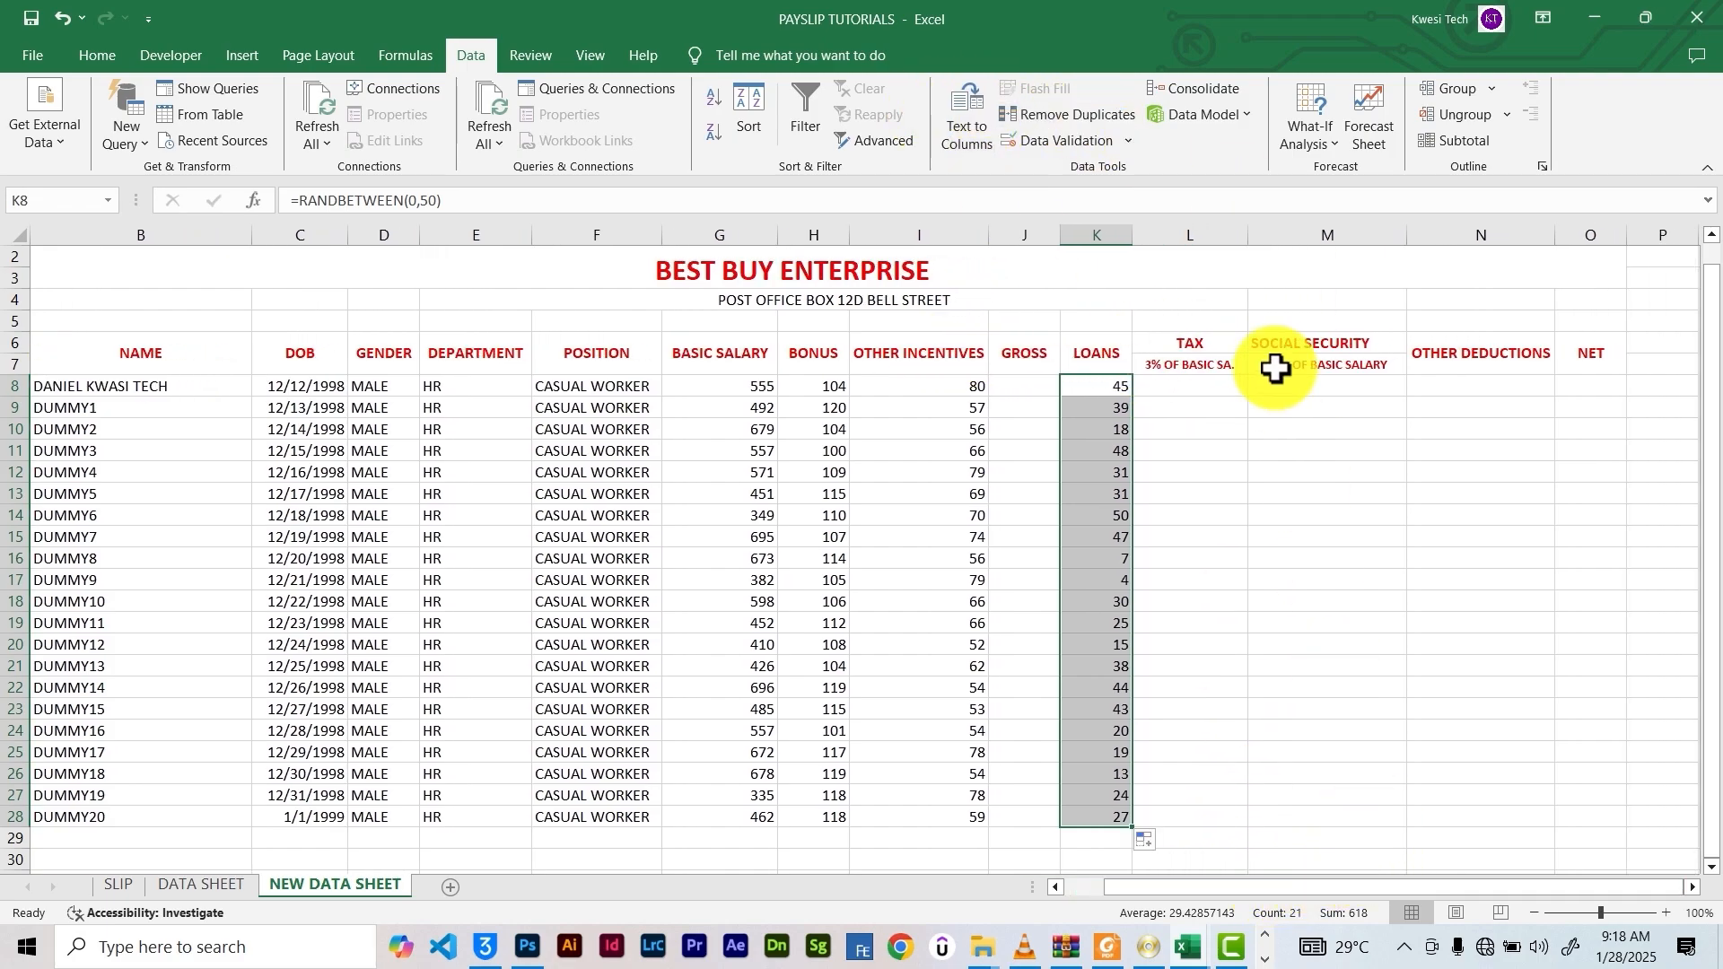
Enter =RANDBETWEEN(0,20) in N8 and copy it down to N28 for other deductions
{"action": "left_click", "coordinate": [1460, 373]}
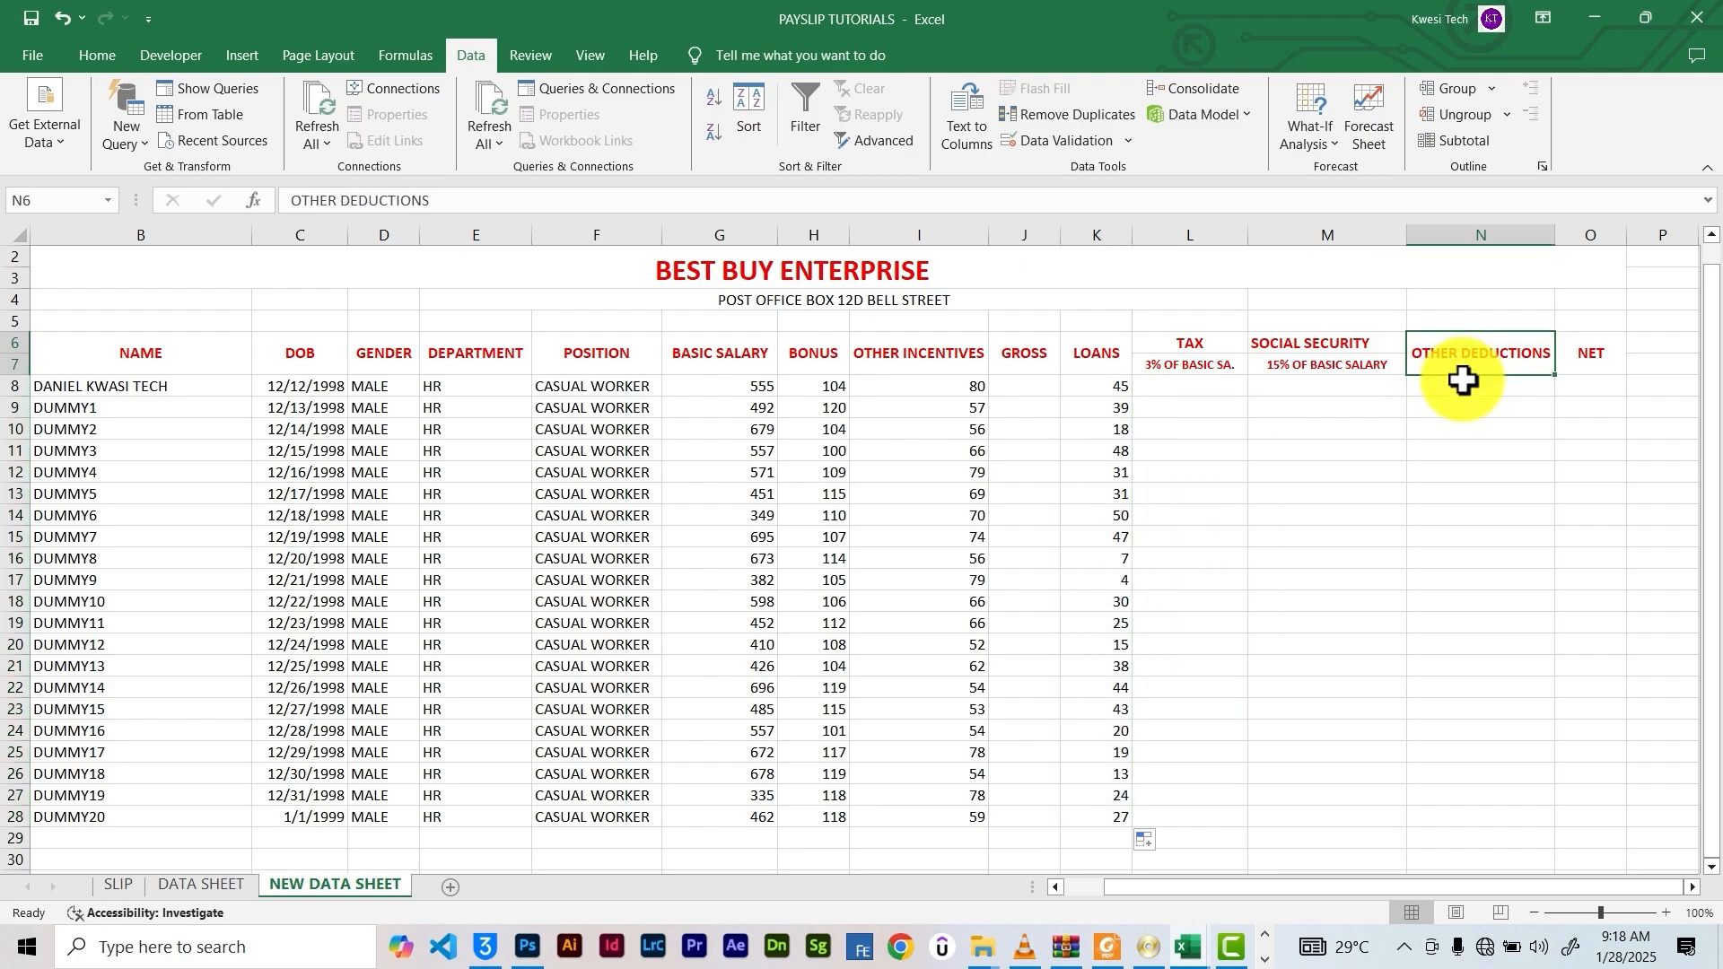
{"action": "left_click", "coordinate": [1467, 387]}
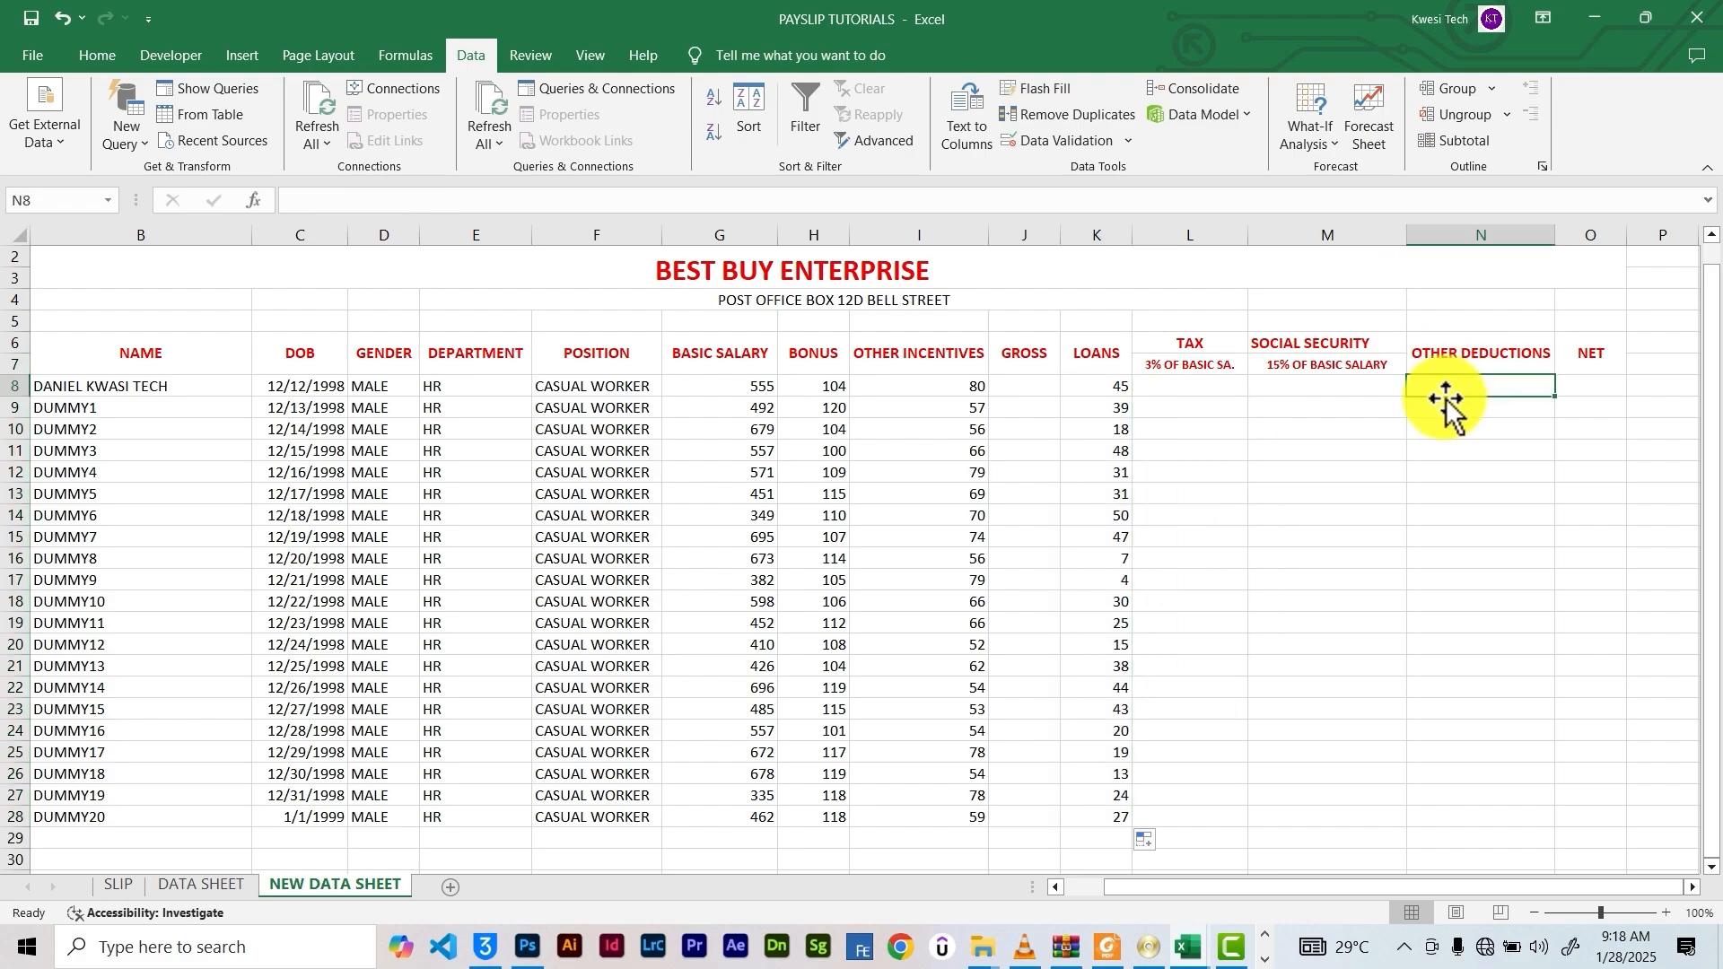
{"action": "left_click", "coordinate": [752, 206]}
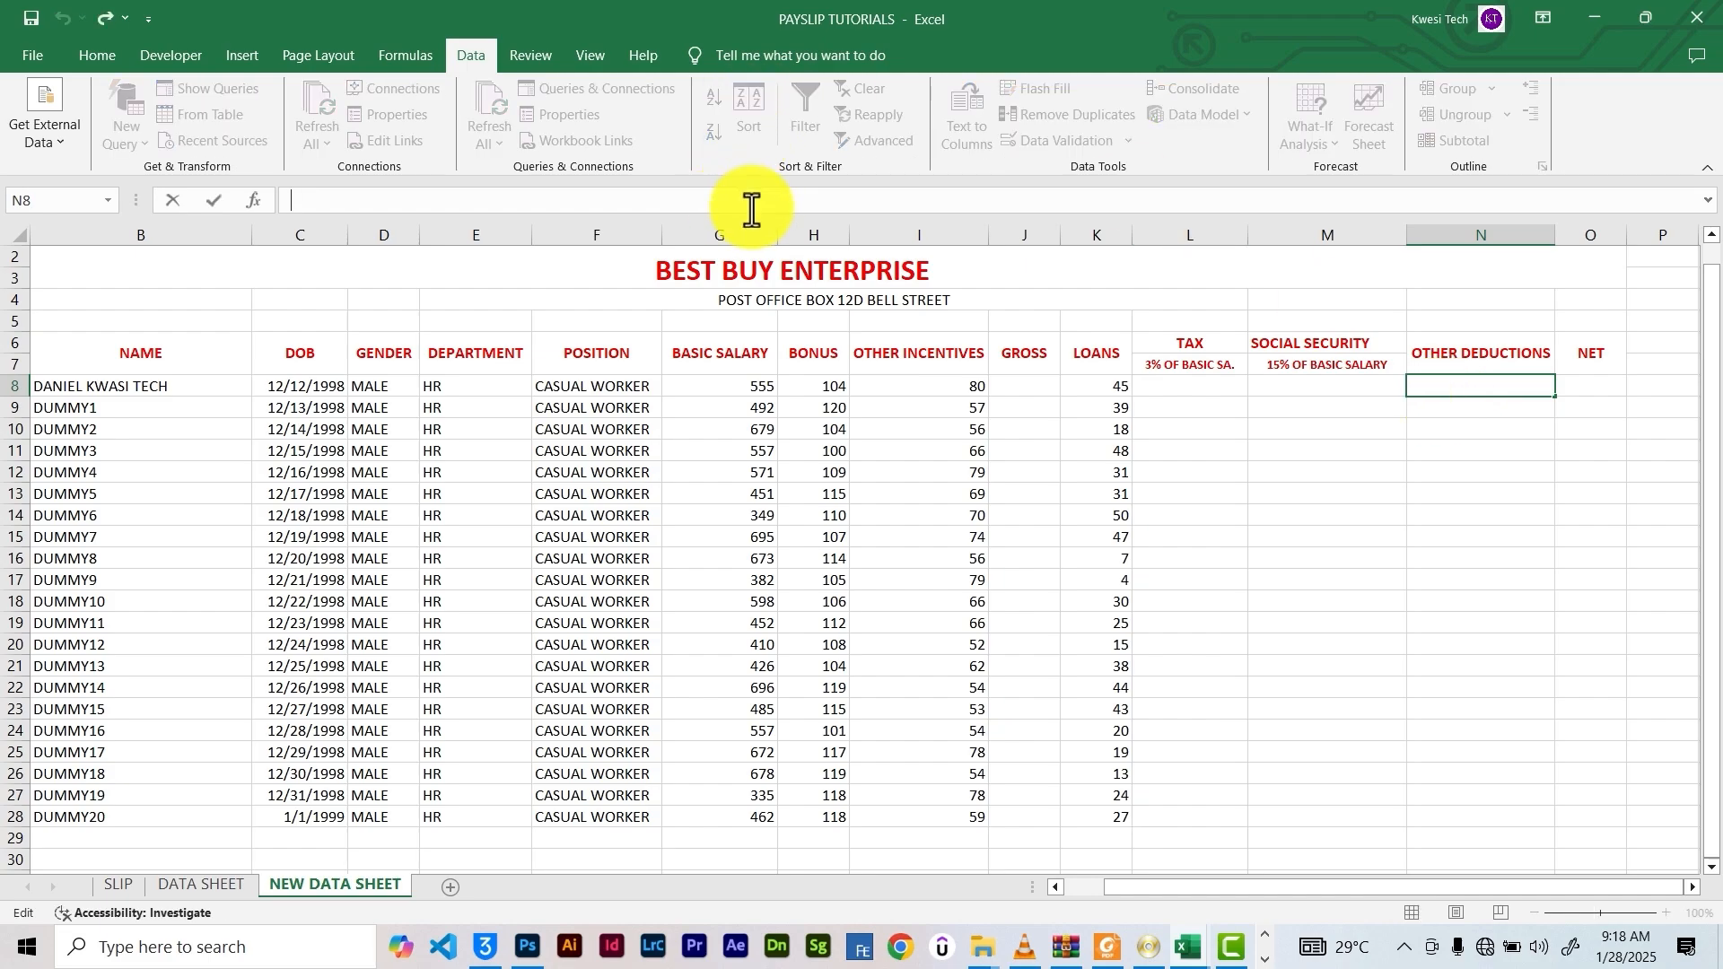
{"action": "type", "text": "=RAND"}
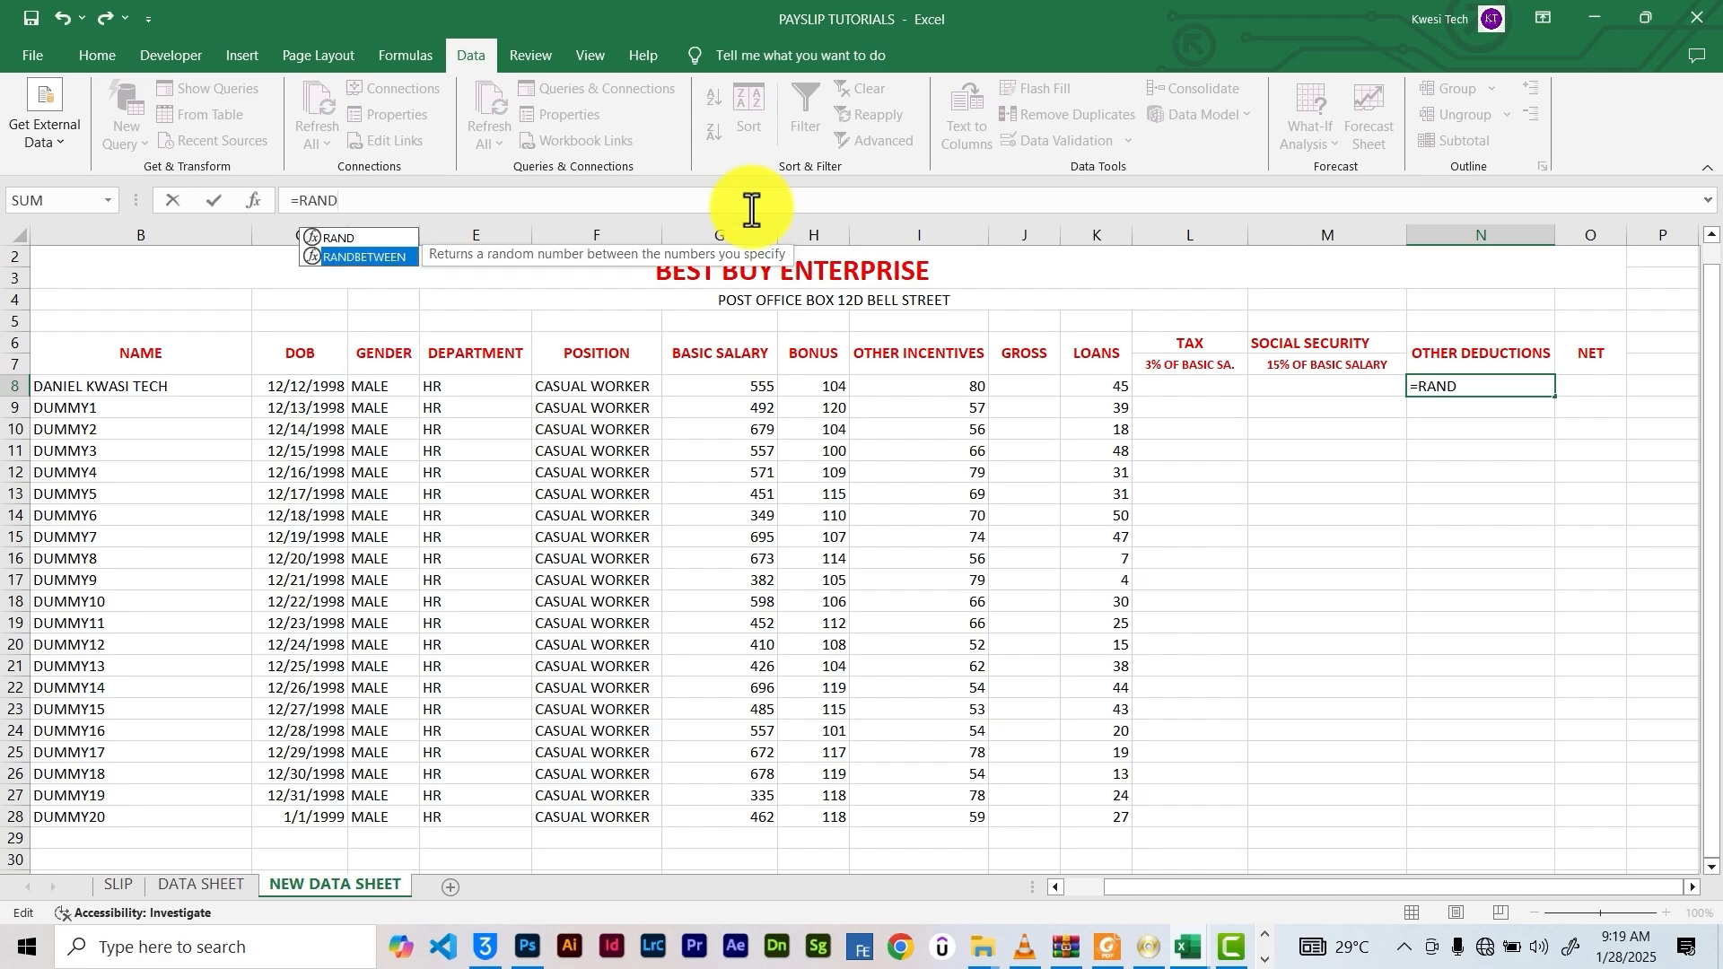
{"action": "key", "text": "Return"}
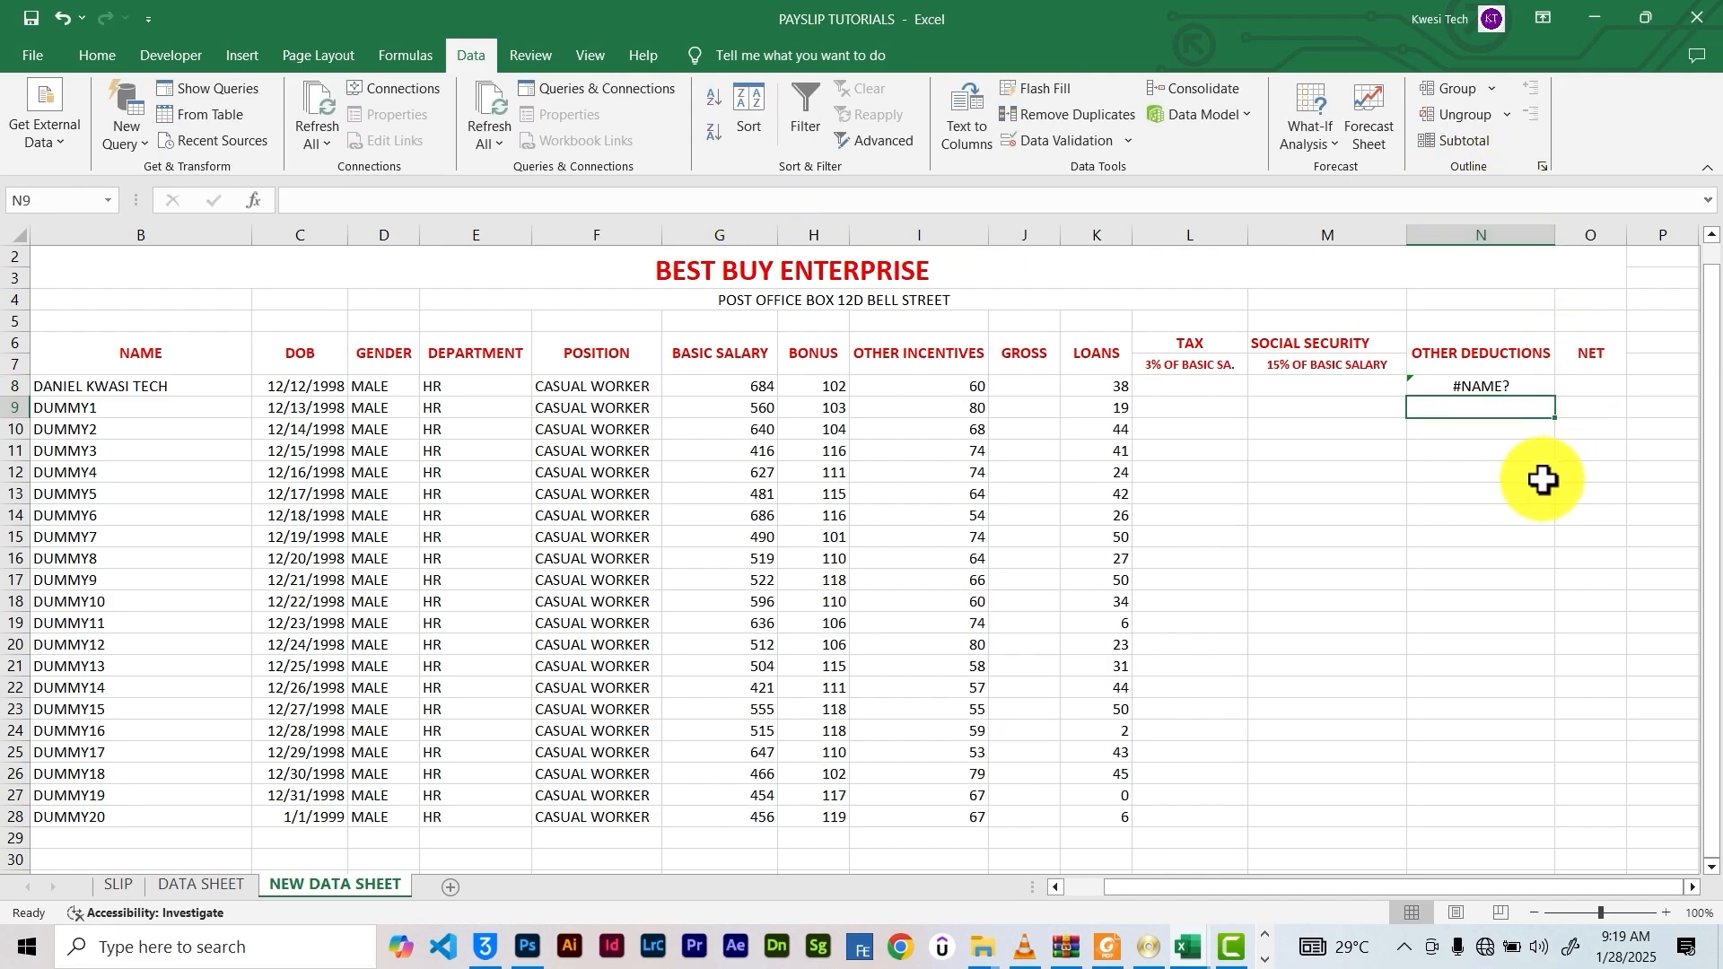
{"action": "double_click", "coordinate": [1476, 388]}
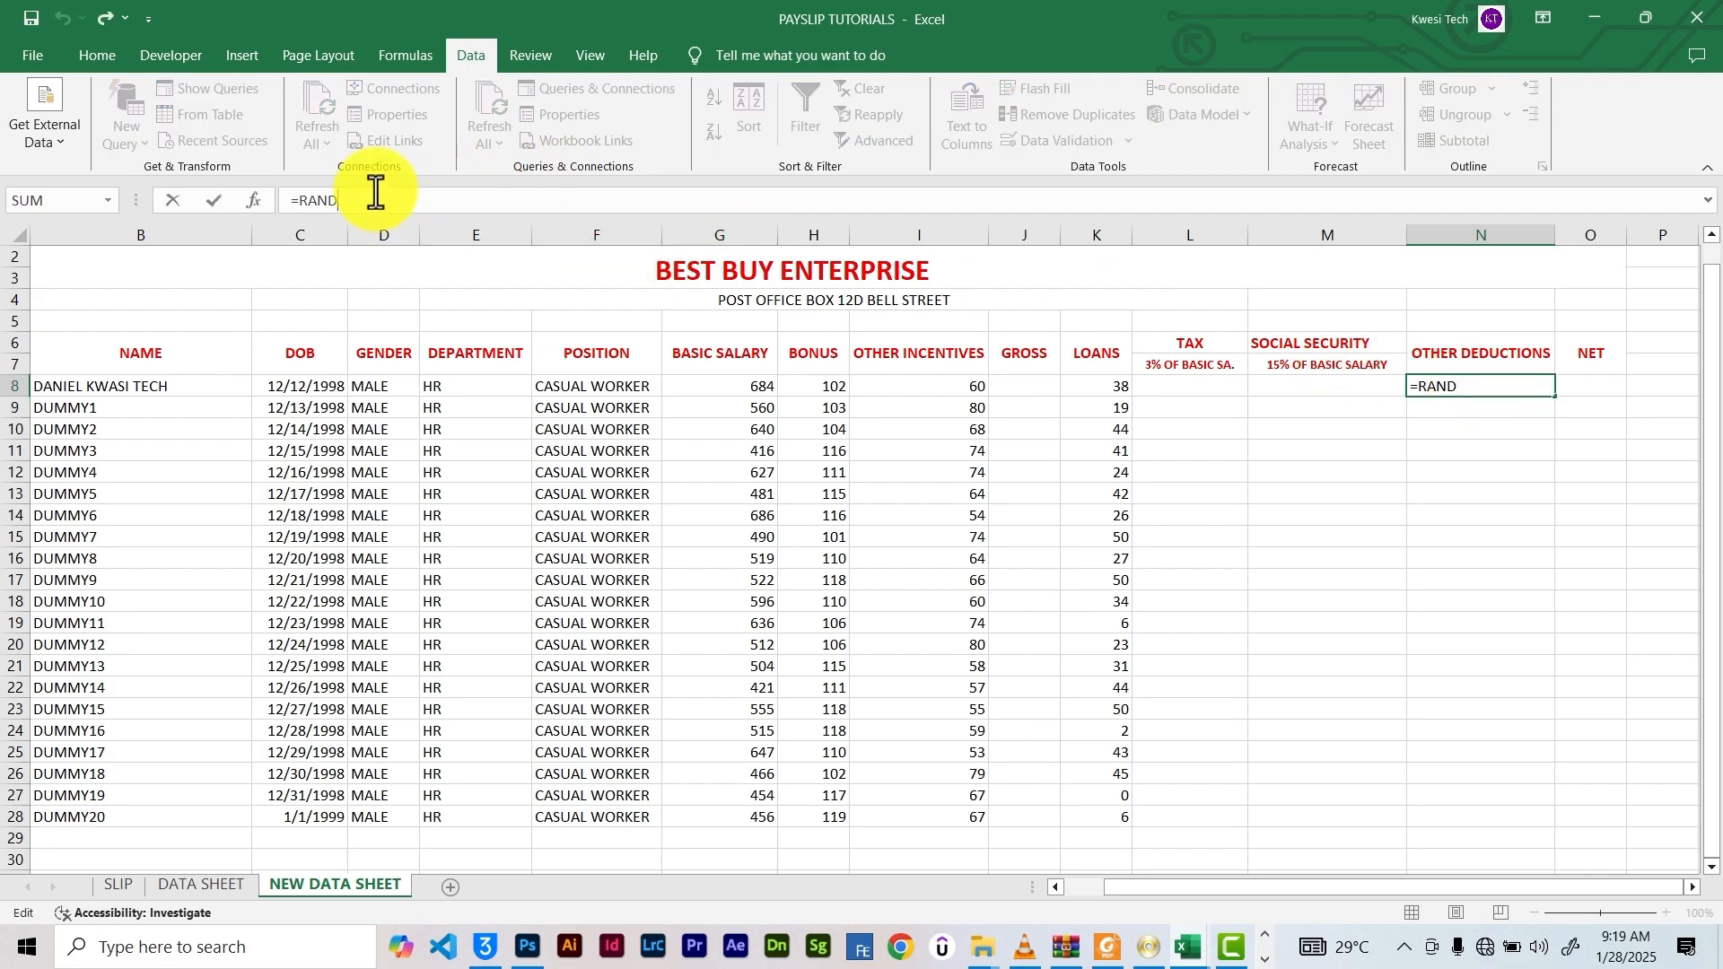
{"action": "type", "text": "B"}
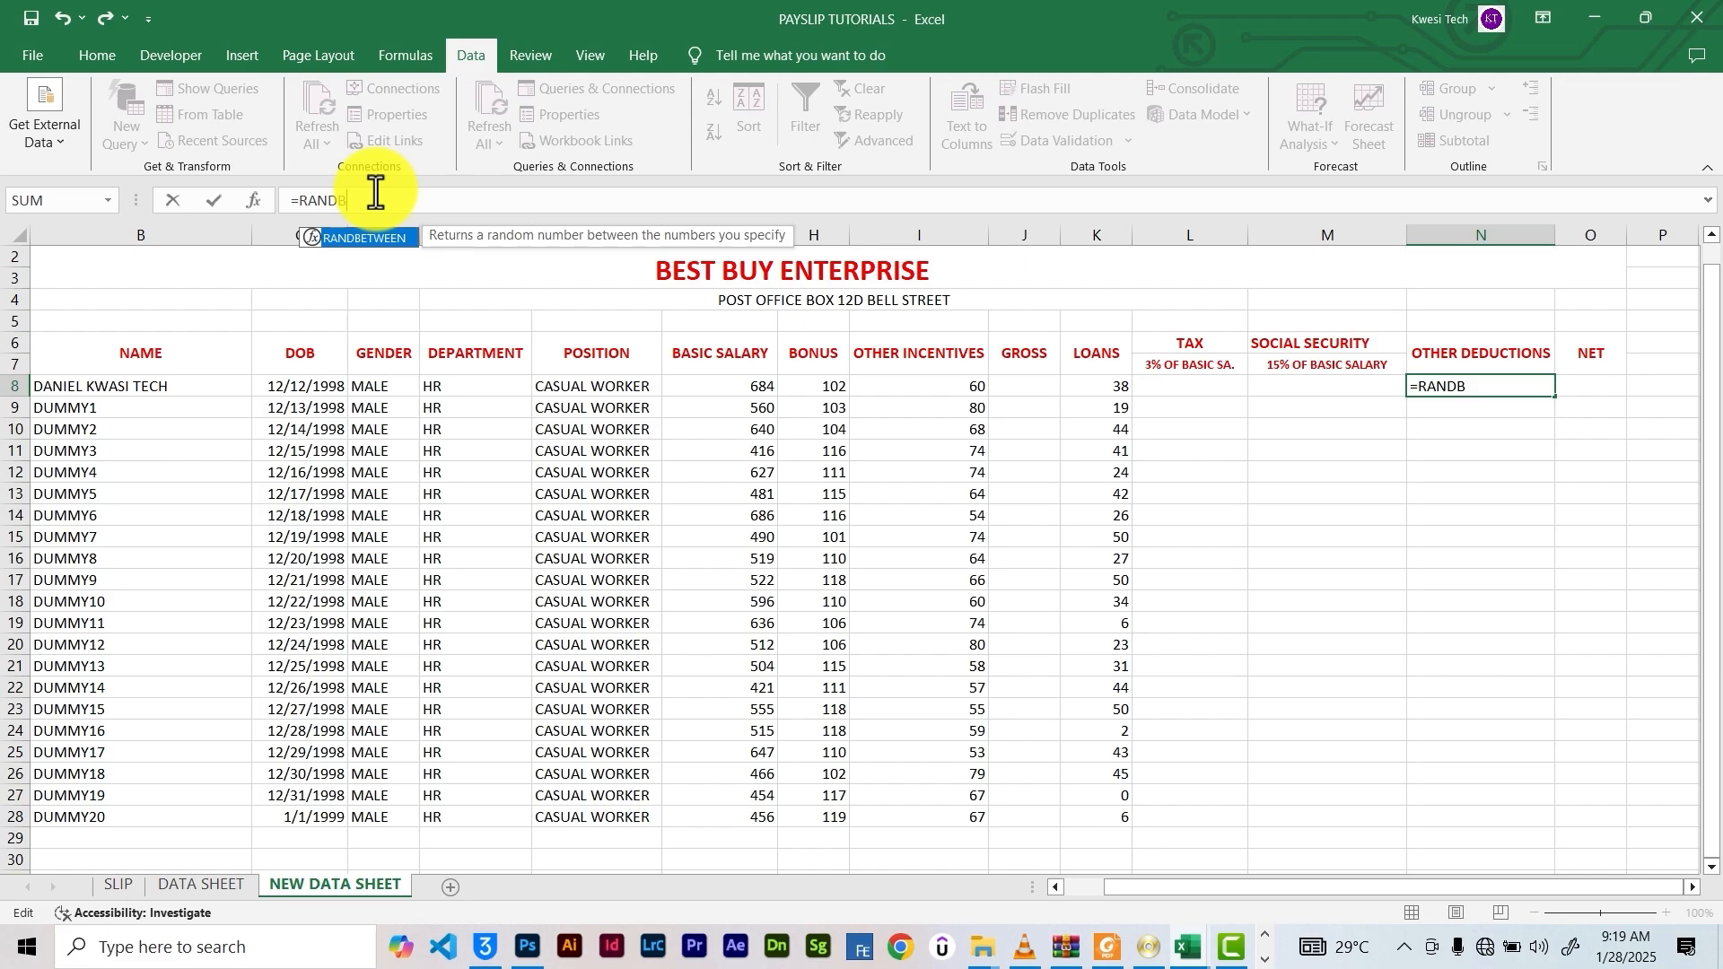
{"action": "key", "text": "Tab"}
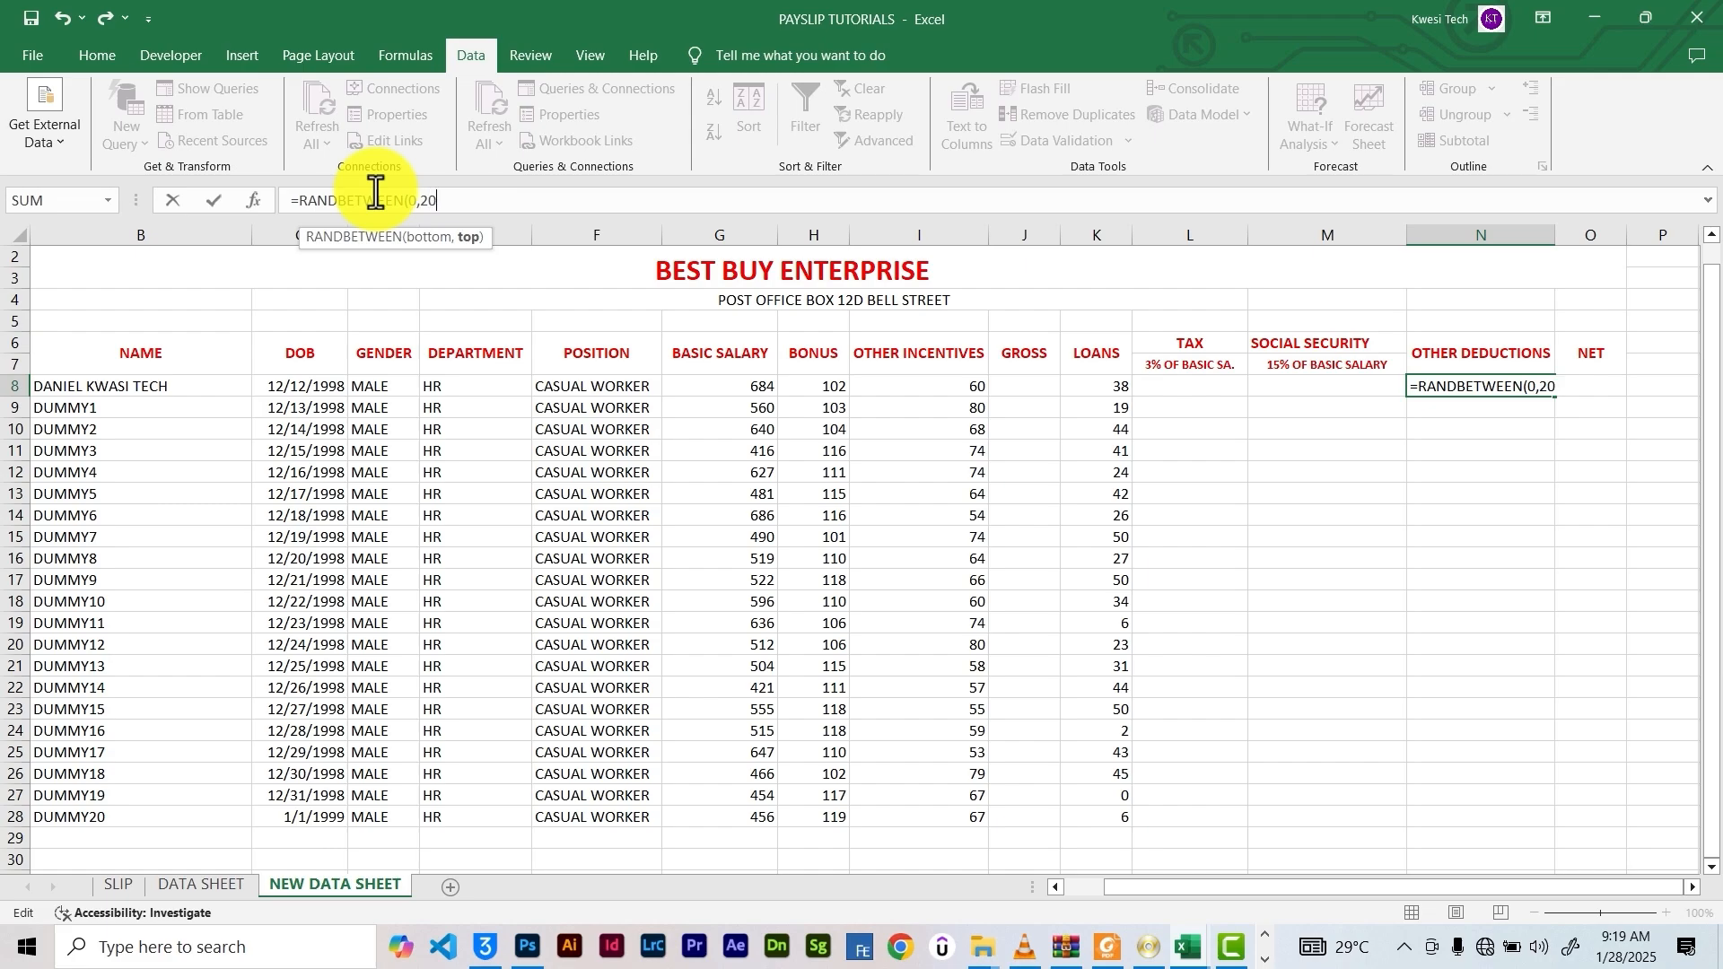
{"action": "key", "text": "Return"}
{"action": "key", "text": "Return"}
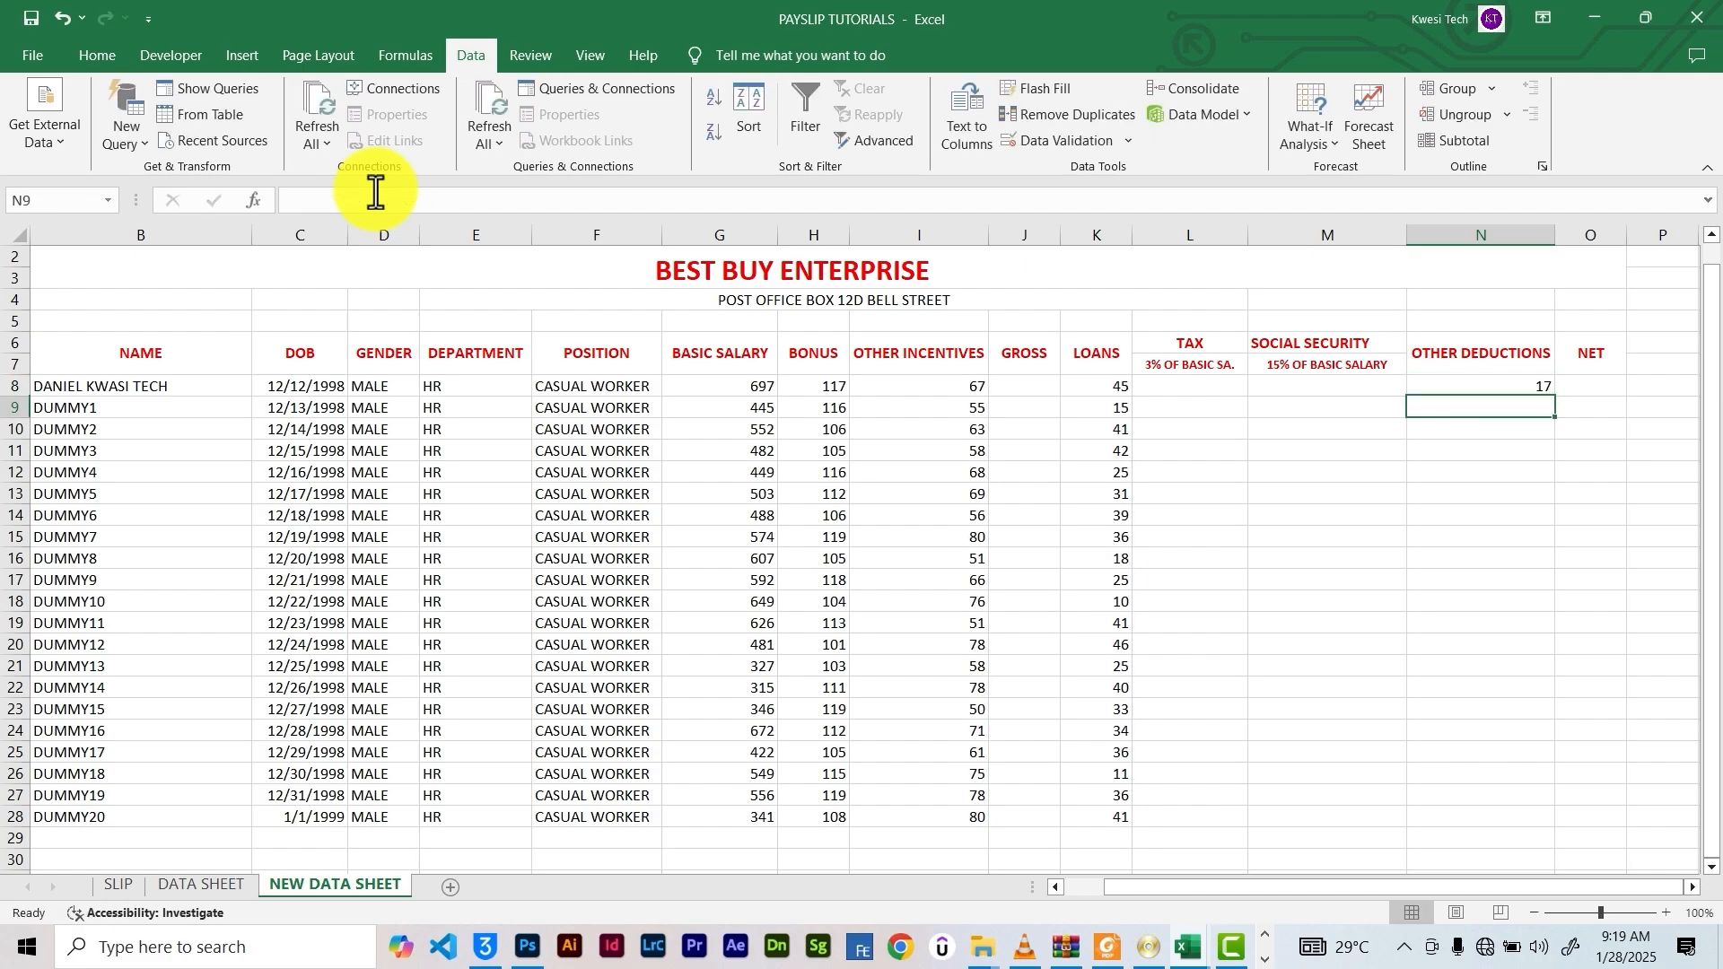
{"action": "left_click", "coordinate": [1517, 383]}
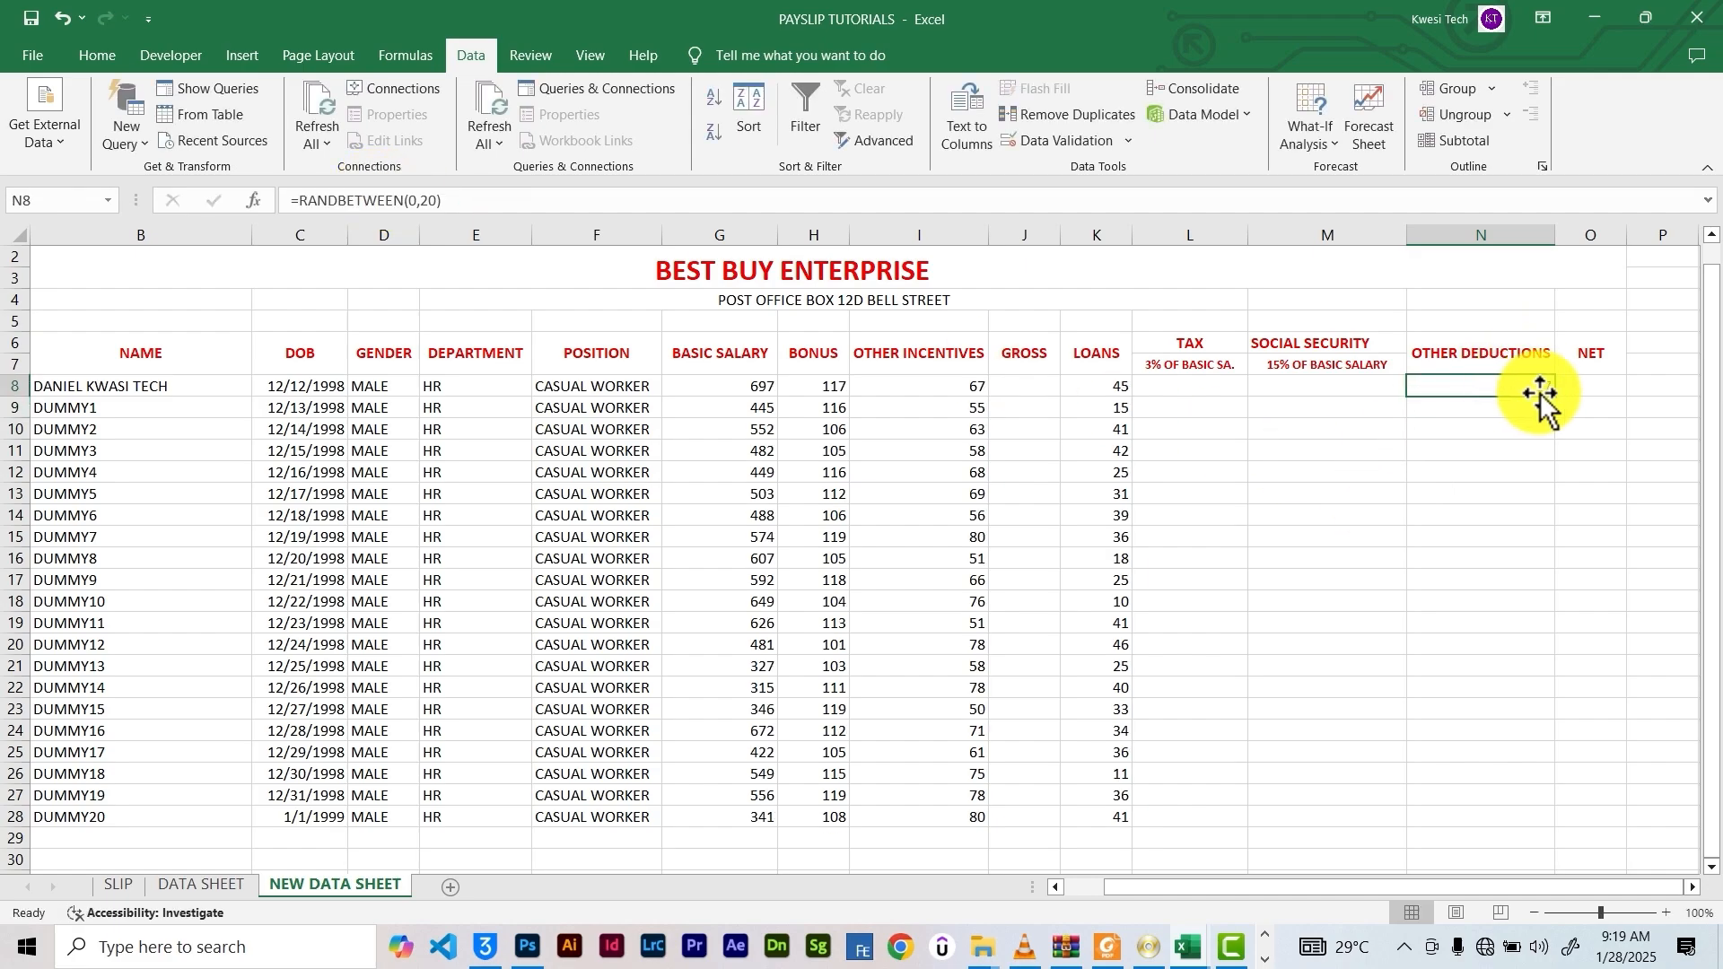
{"action": "left_click_drag", "start_coordinate": [1555, 405], "coordinate": [1546, 820]}
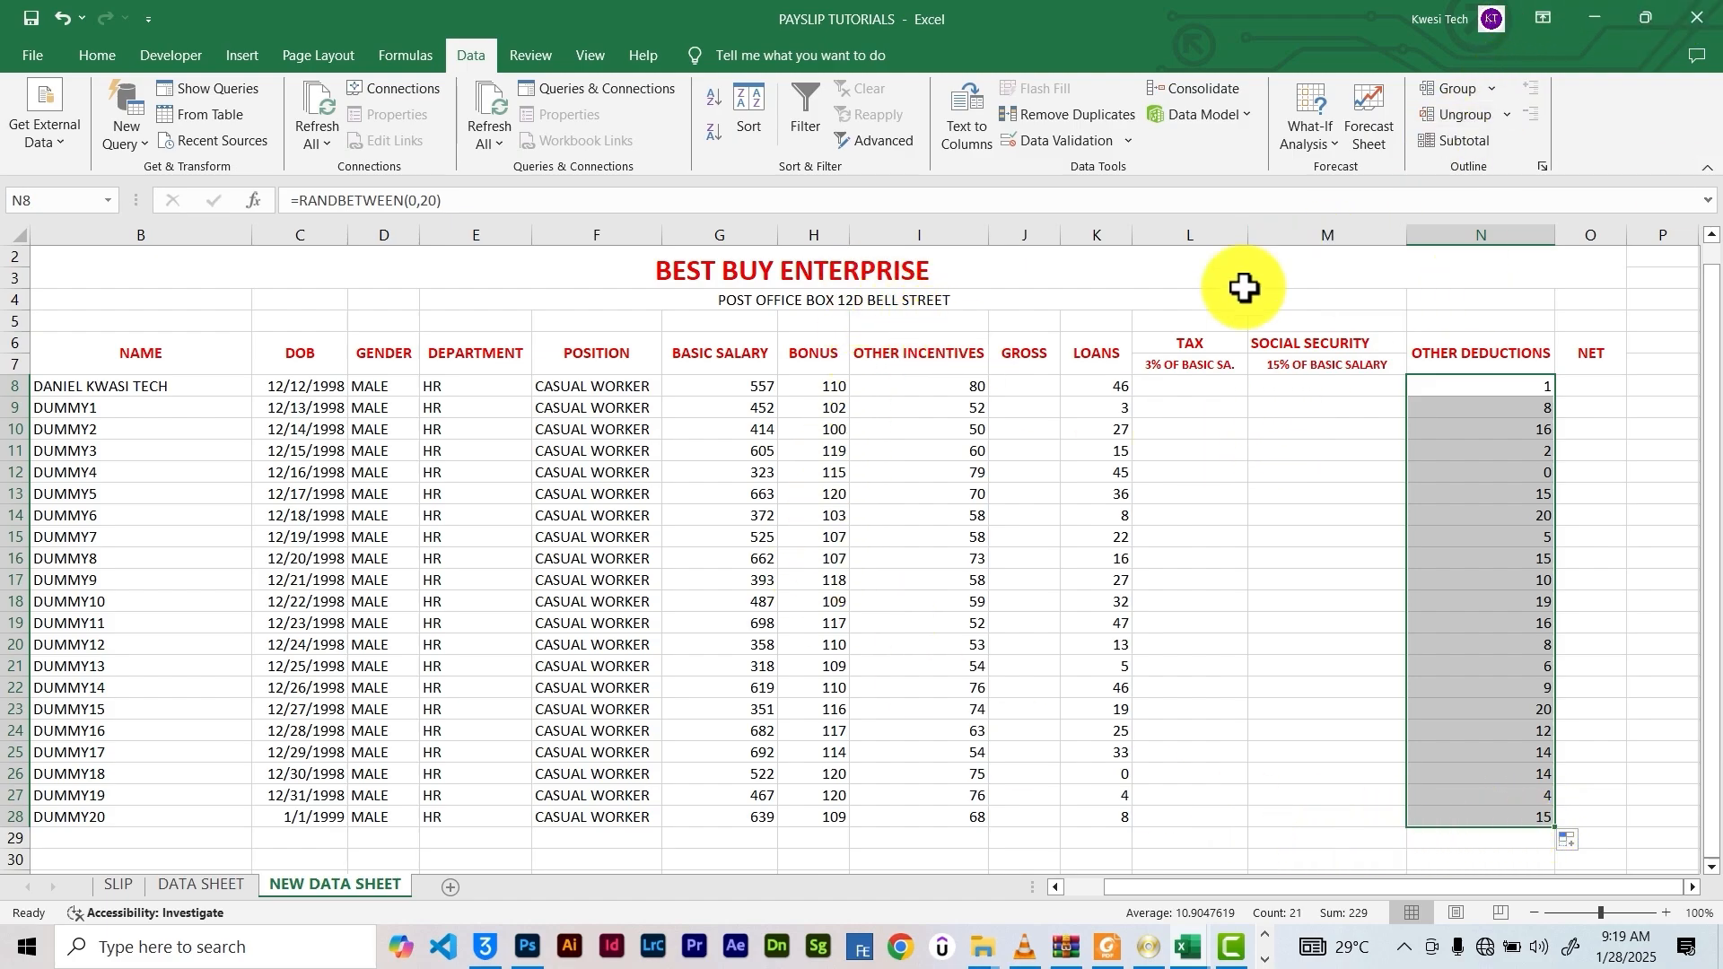
AutoSum G8:I8 into J8, copy the gross total down column J, and clear stray J29
{"action": "left_click", "coordinate": [1032, 392]}
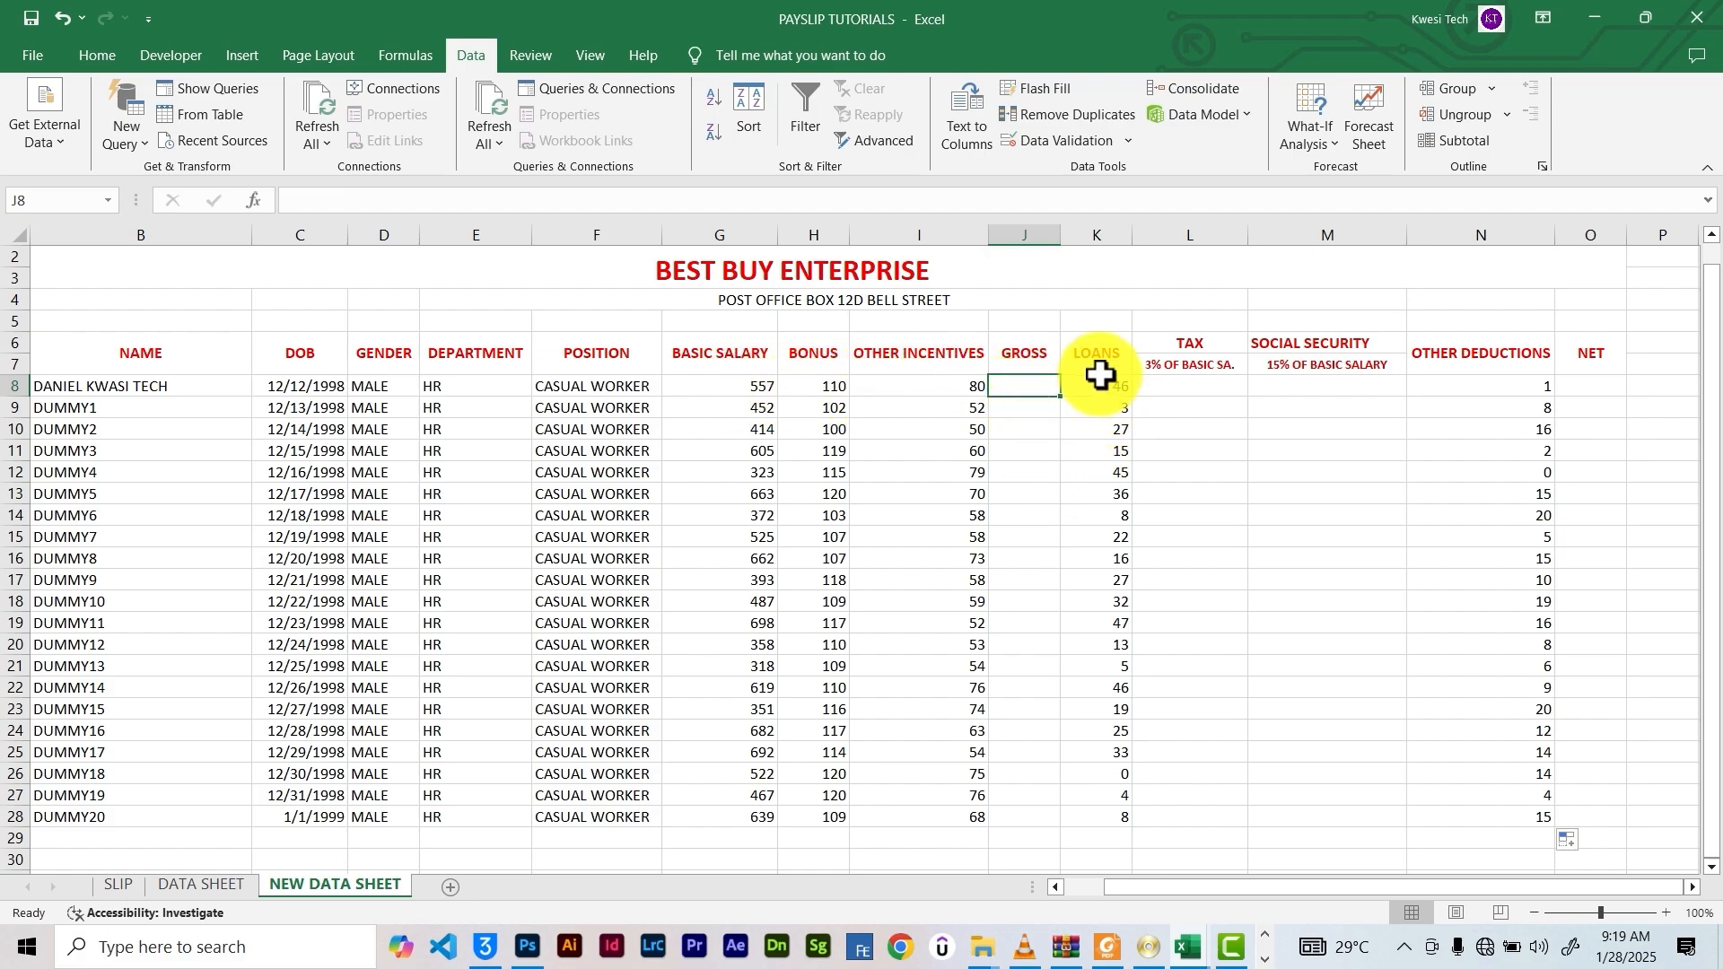
{"action": "left_click_drag", "start_coordinate": [715, 387], "coordinate": [1023, 386]}
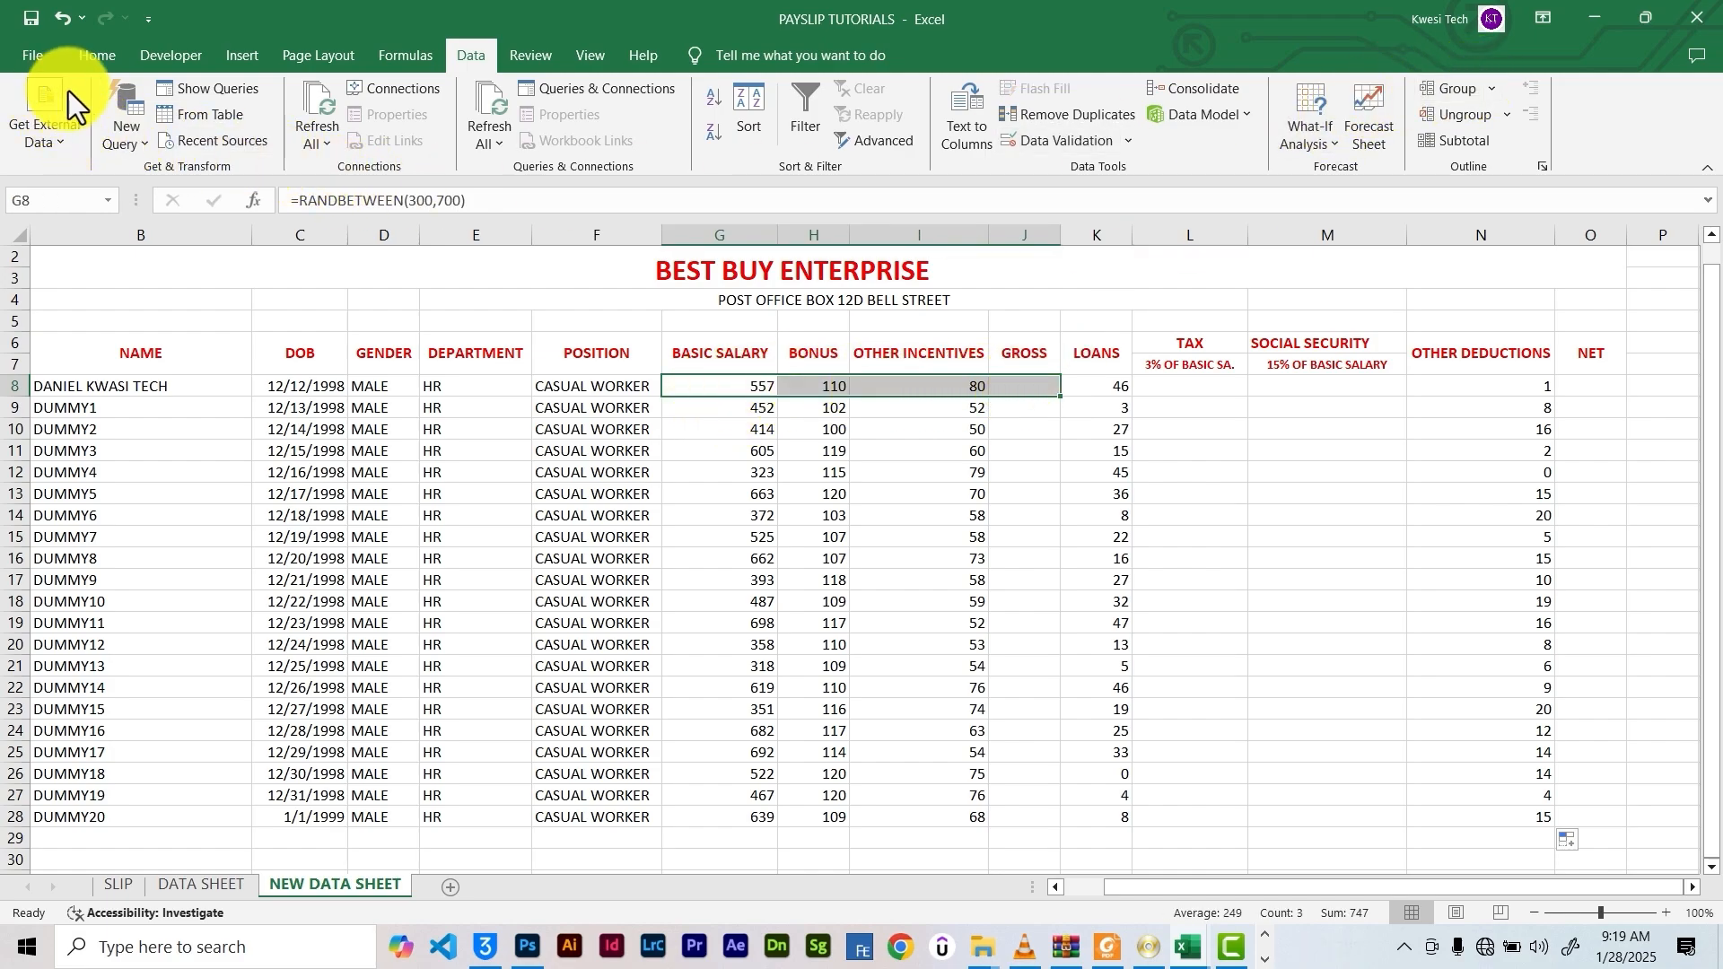
{"action": "left_click", "coordinate": [97, 56]}
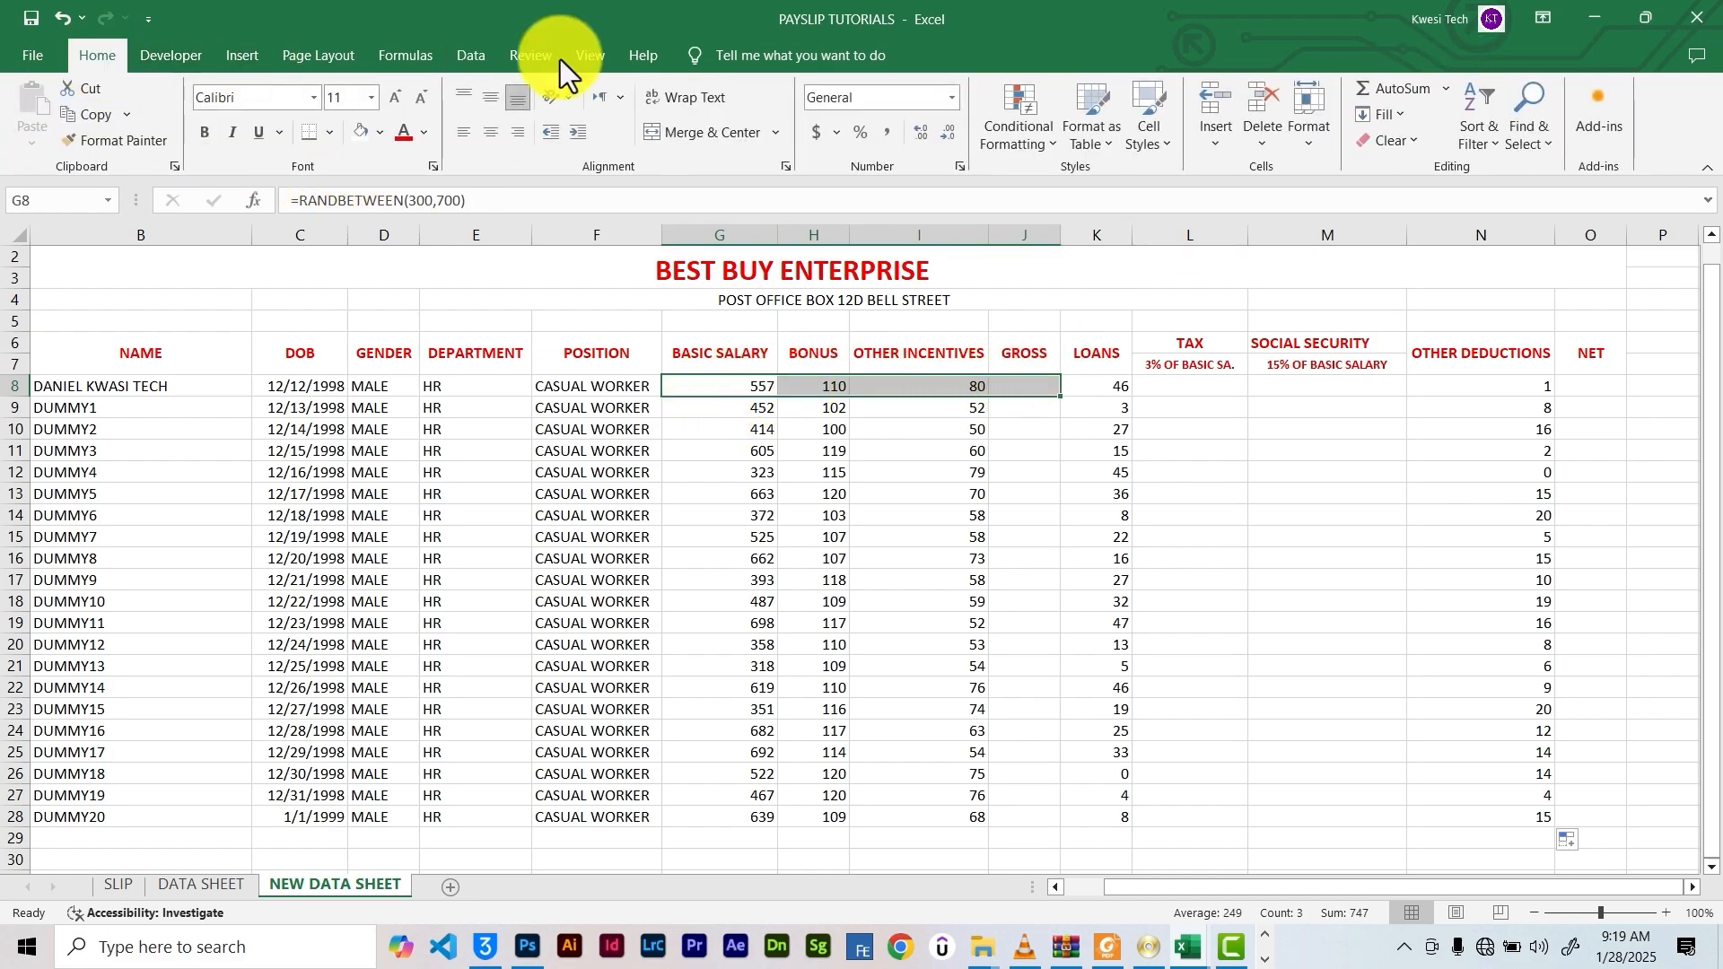
{"action": "left_click", "coordinate": [1387, 94]}
{"action": "left_click", "coordinate": [1042, 386]}
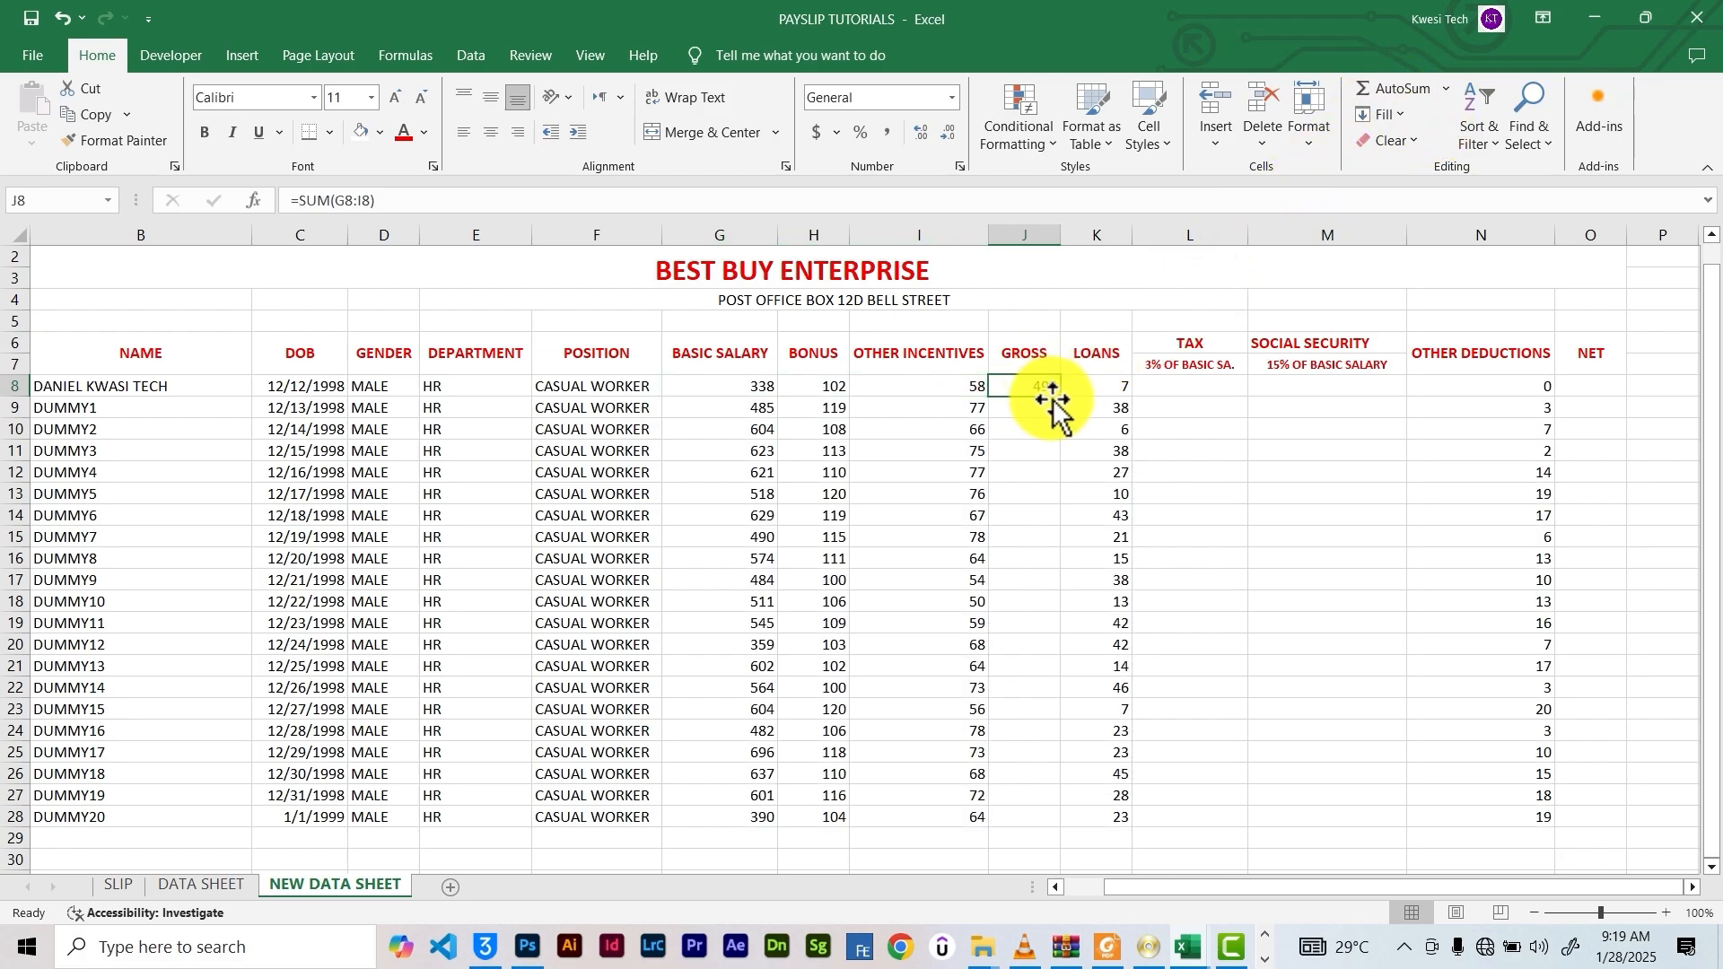
{"action": "left_click_drag", "start_coordinate": [1061, 396], "coordinate": [1070, 843]}
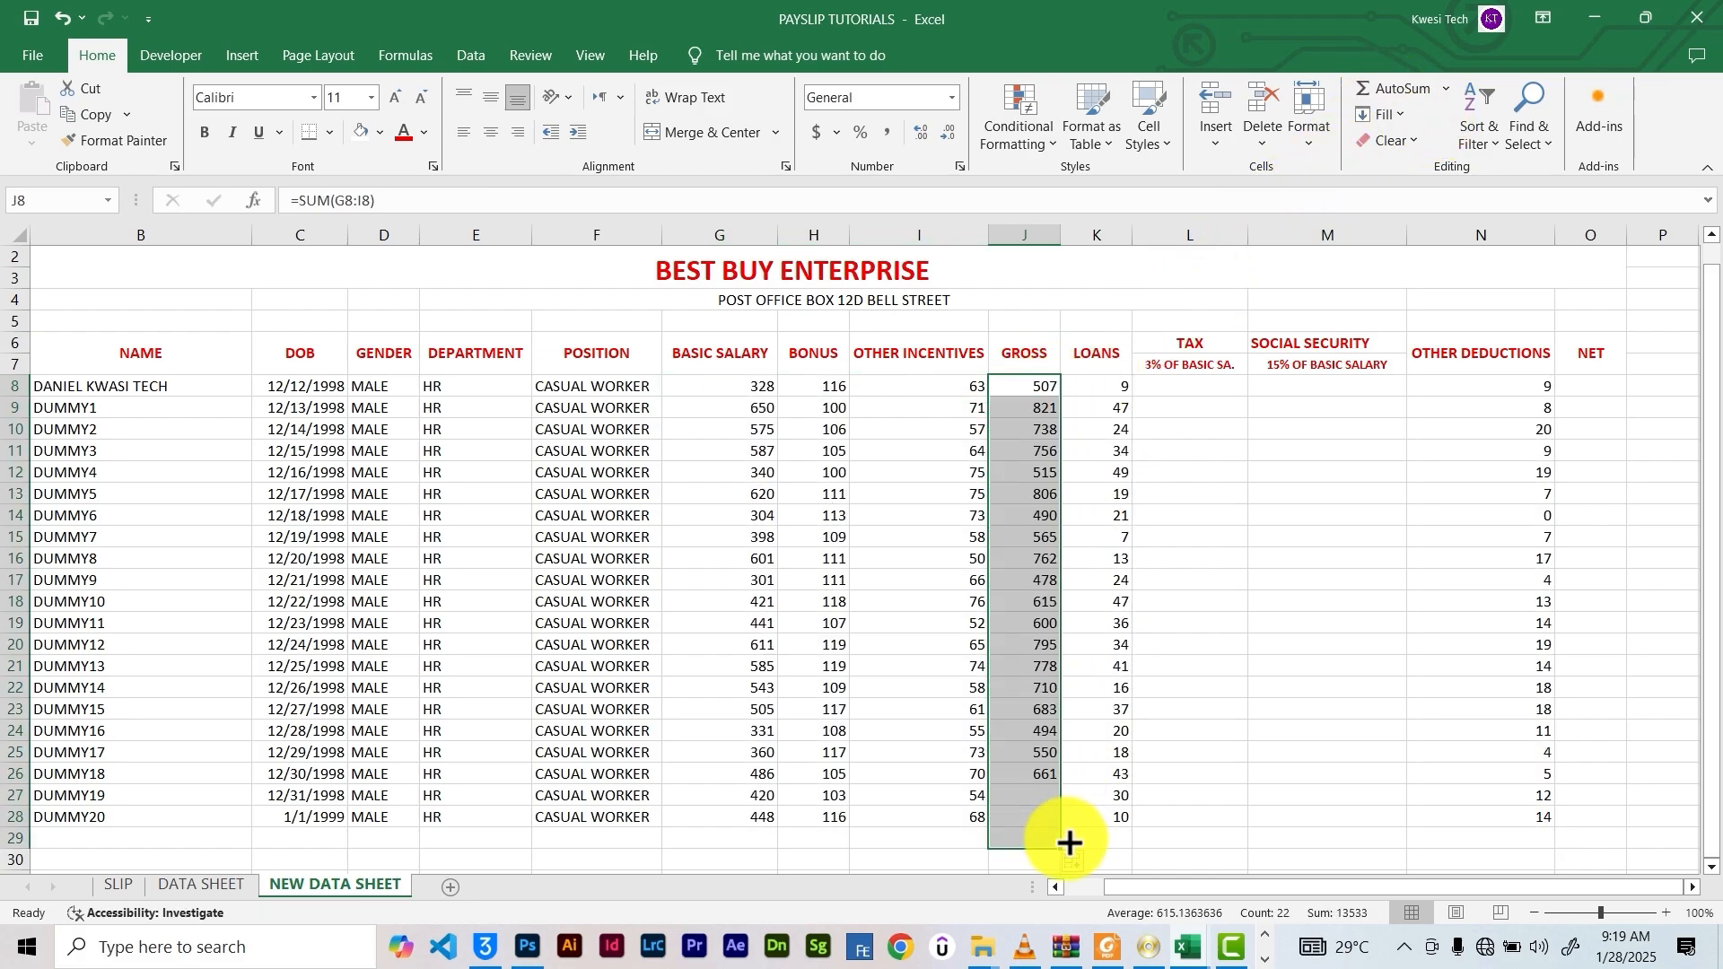
{"action": "left_click", "coordinate": [1038, 840]}
{"action": "key", "text": "Delete"}
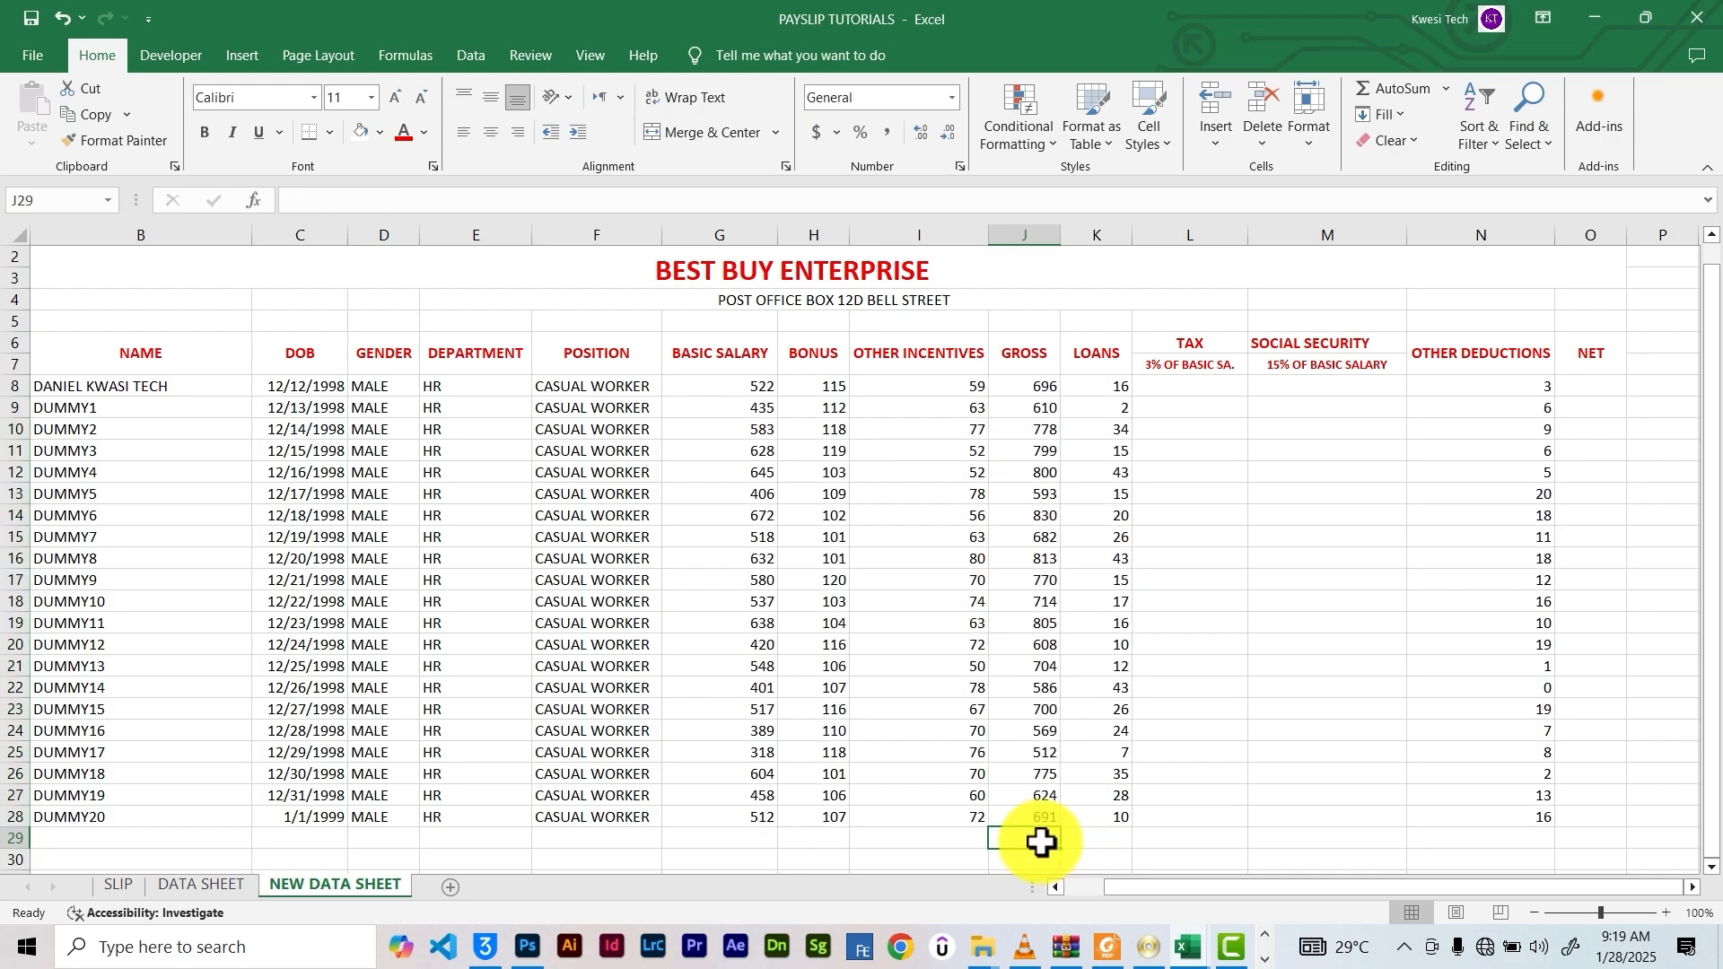
{"action": "left_click", "coordinate": [1187, 386]}
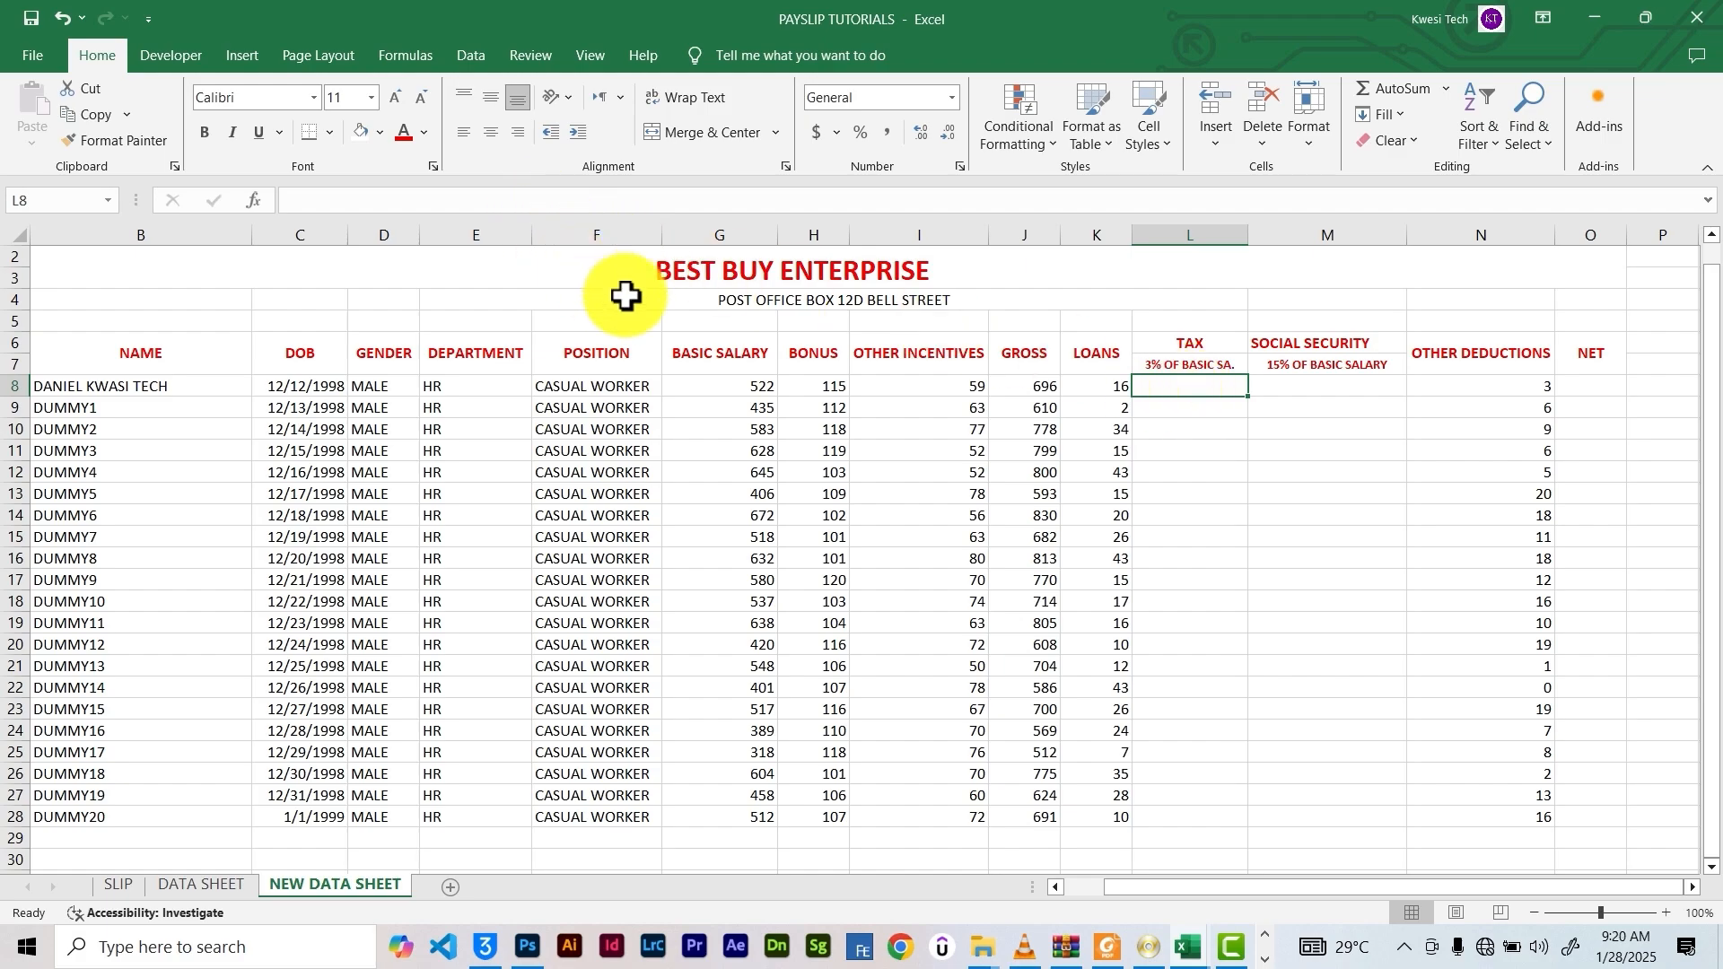
{"action": "left_click", "coordinate": [724, 388]}
{"action": "left_click", "coordinate": [1122, 388]}
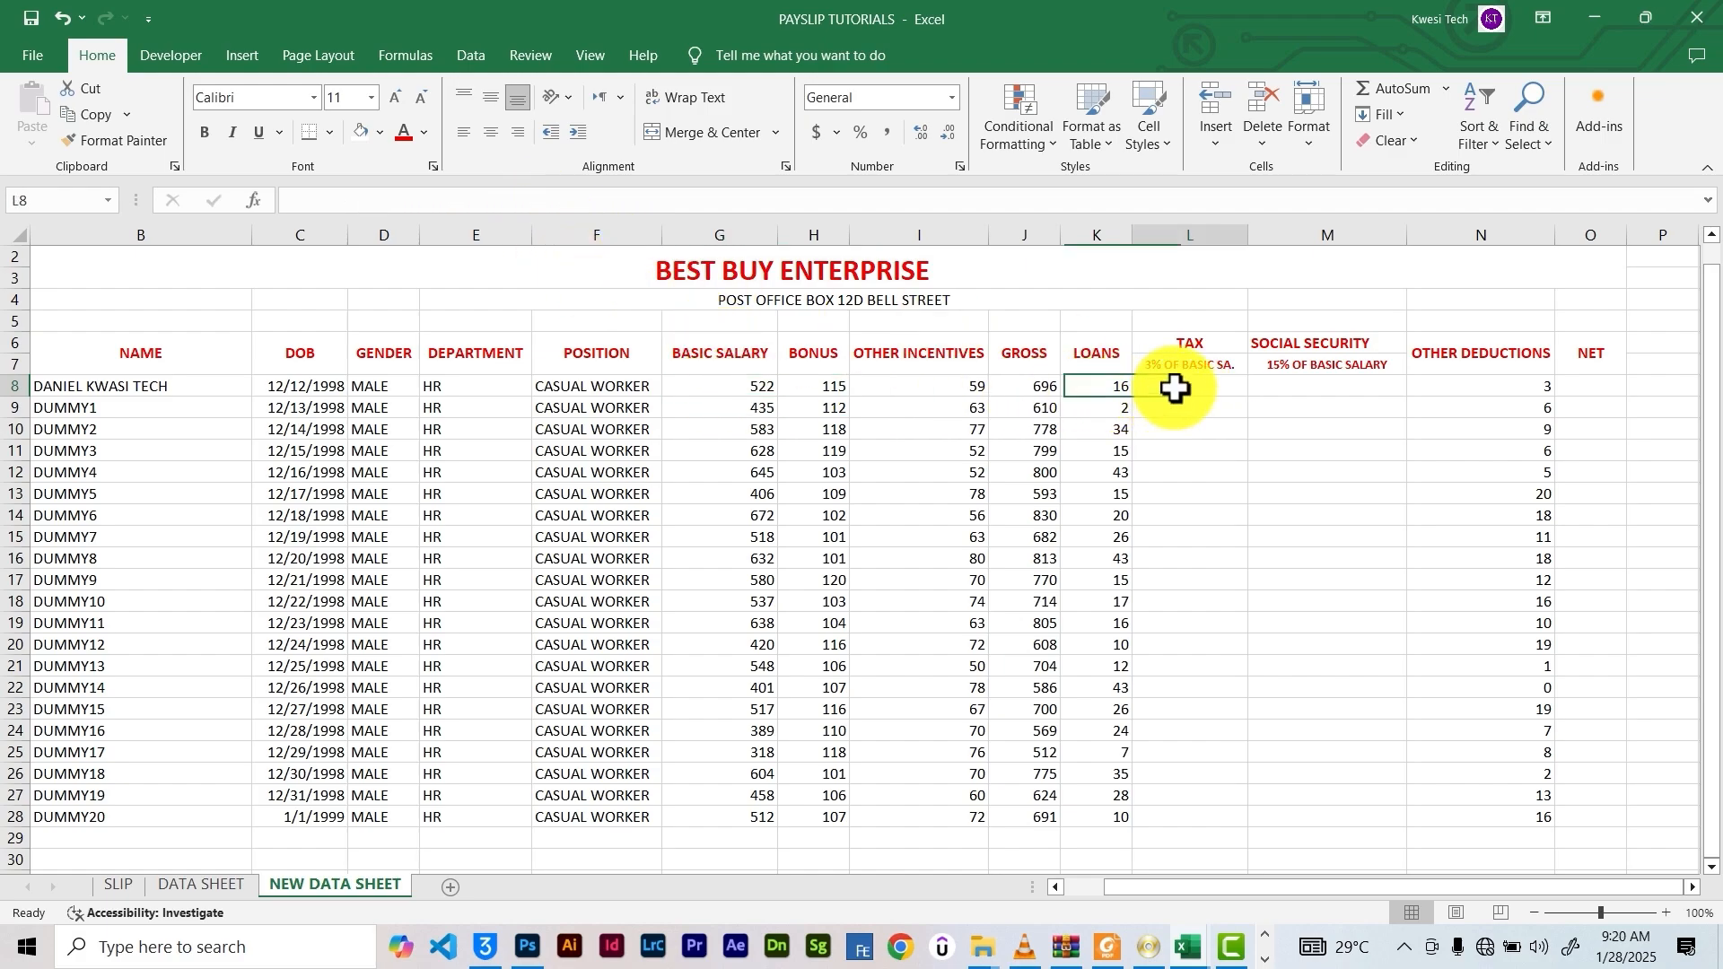
{"action": "left_click", "coordinate": [1176, 388]}
{"action": "left_click", "coordinate": [386, 205]}
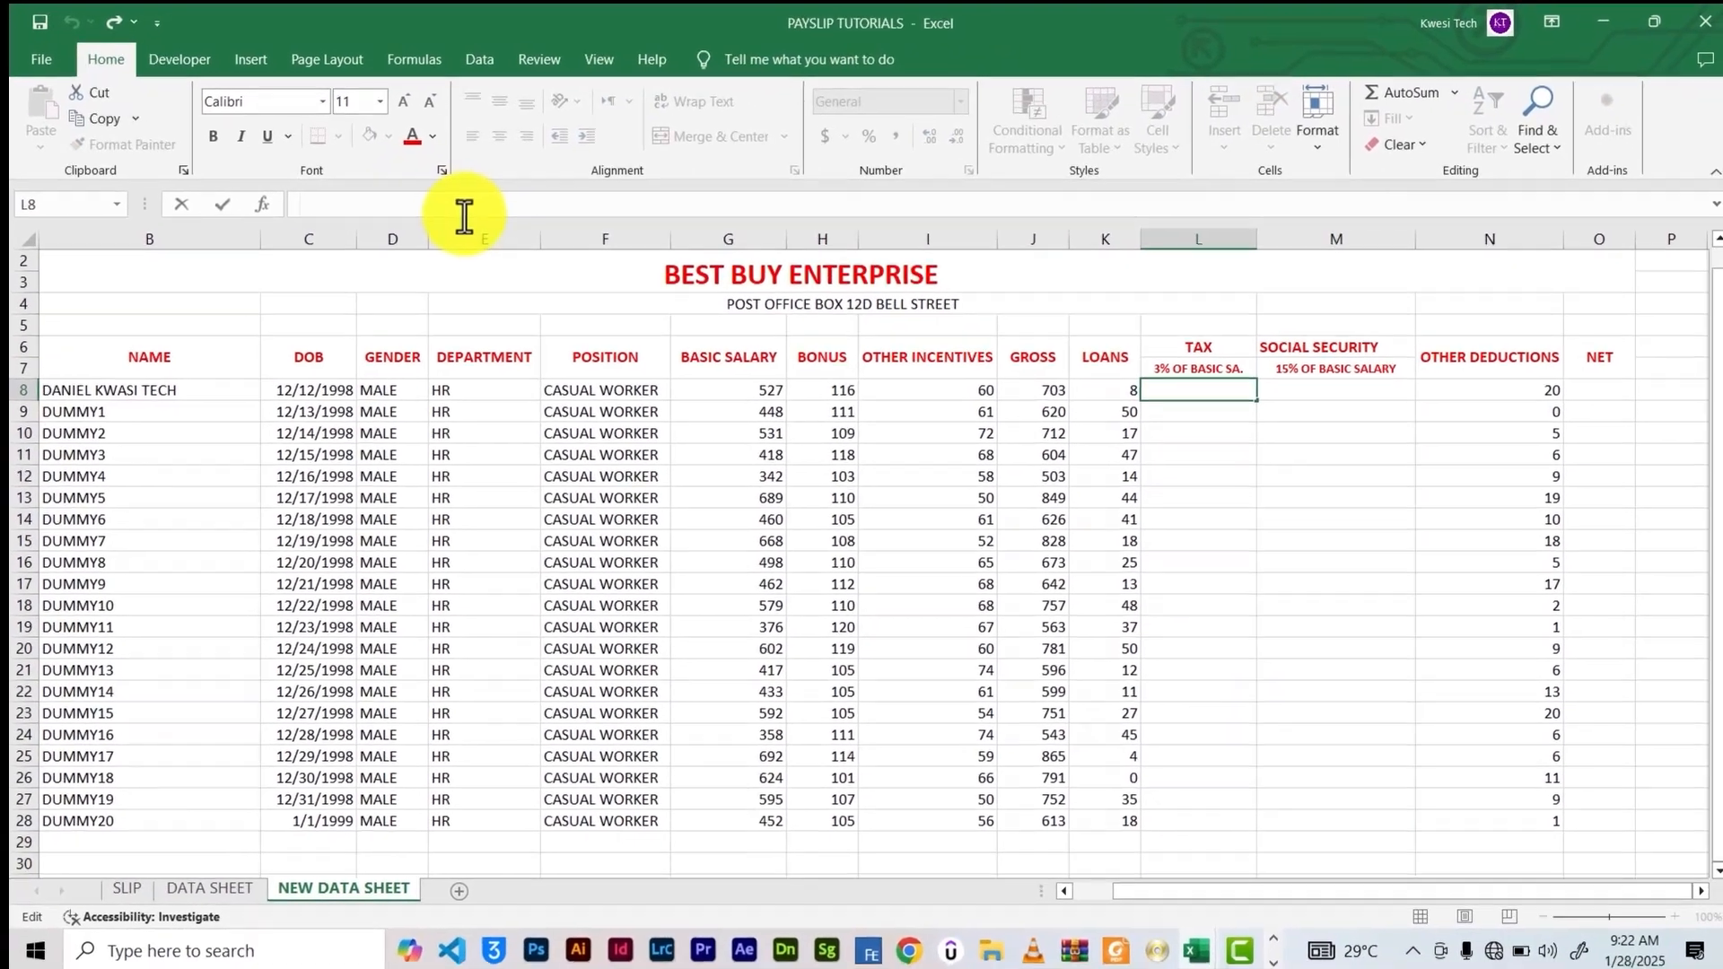
{"action": "type", "text": "="}
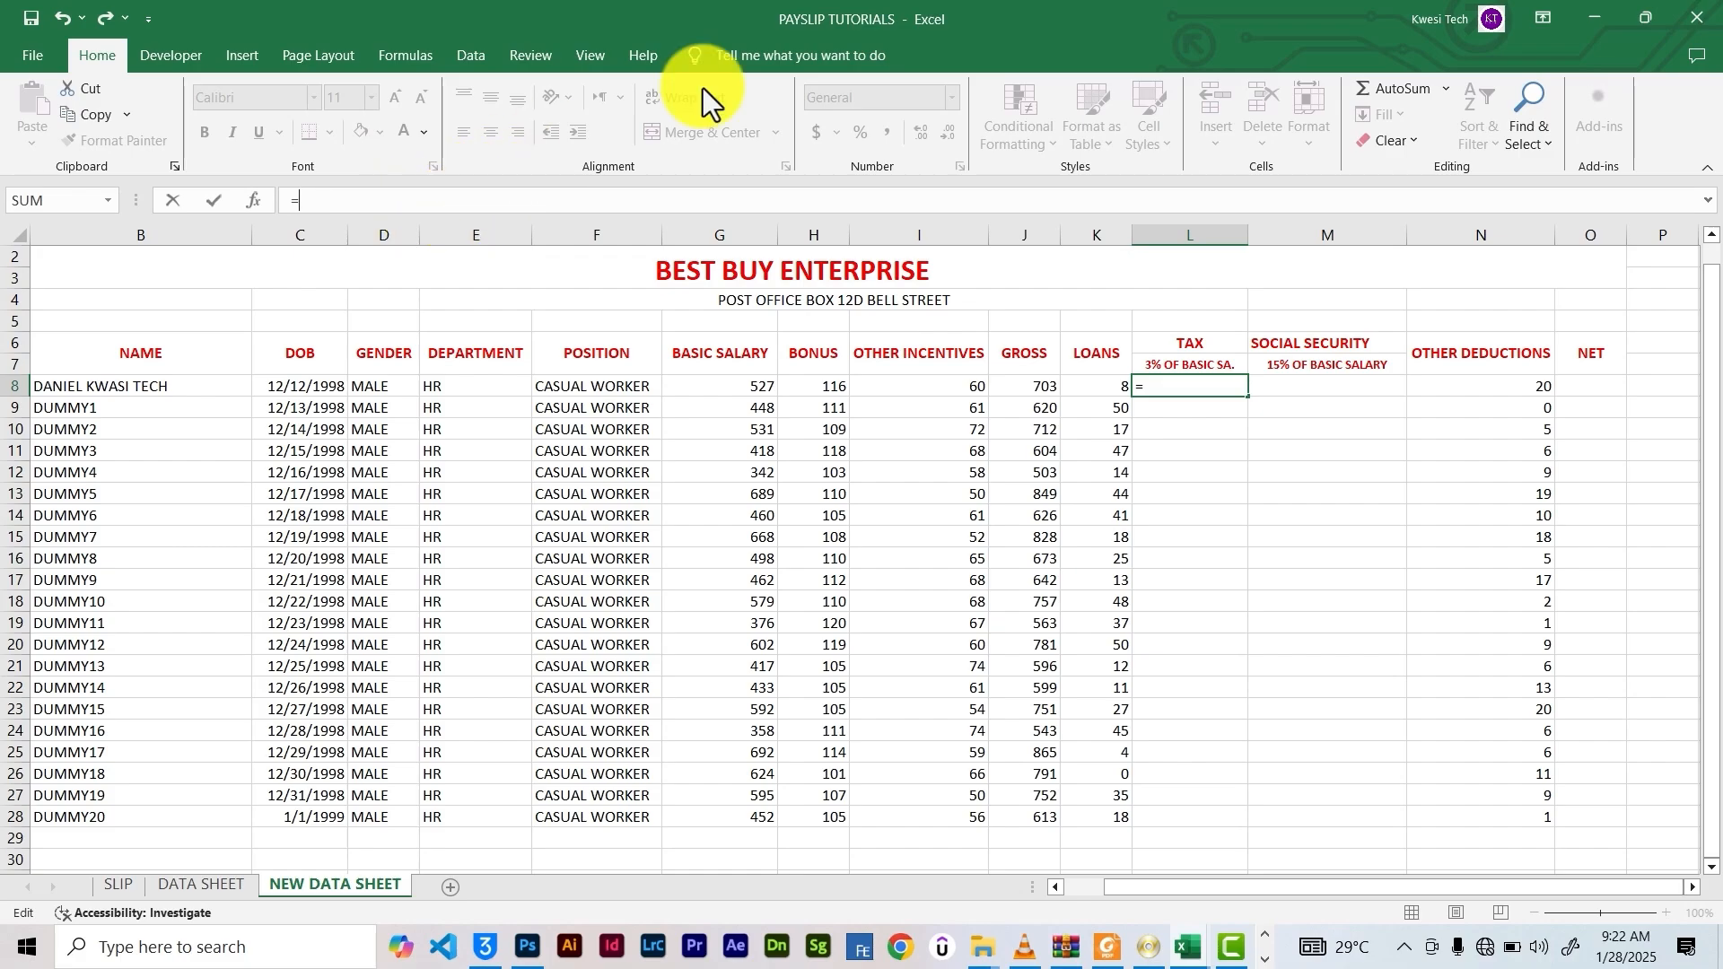
{"action": "left_click", "coordinate": [768, 386]}
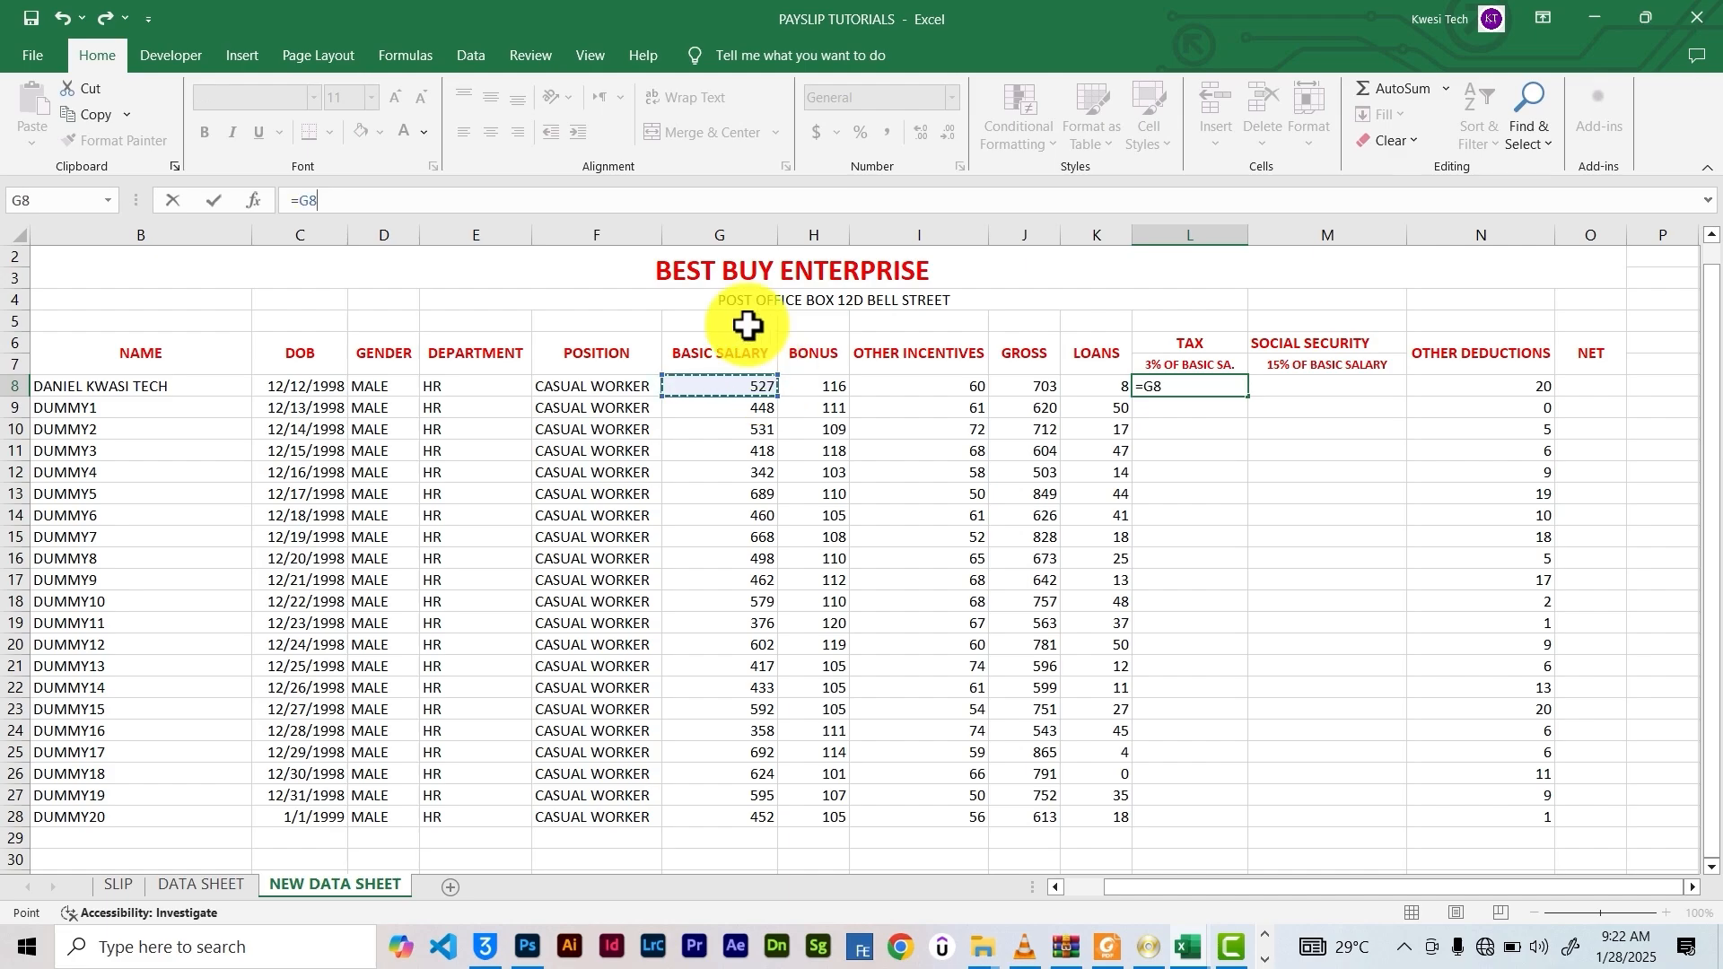
{"action": "type", "text": "+"}
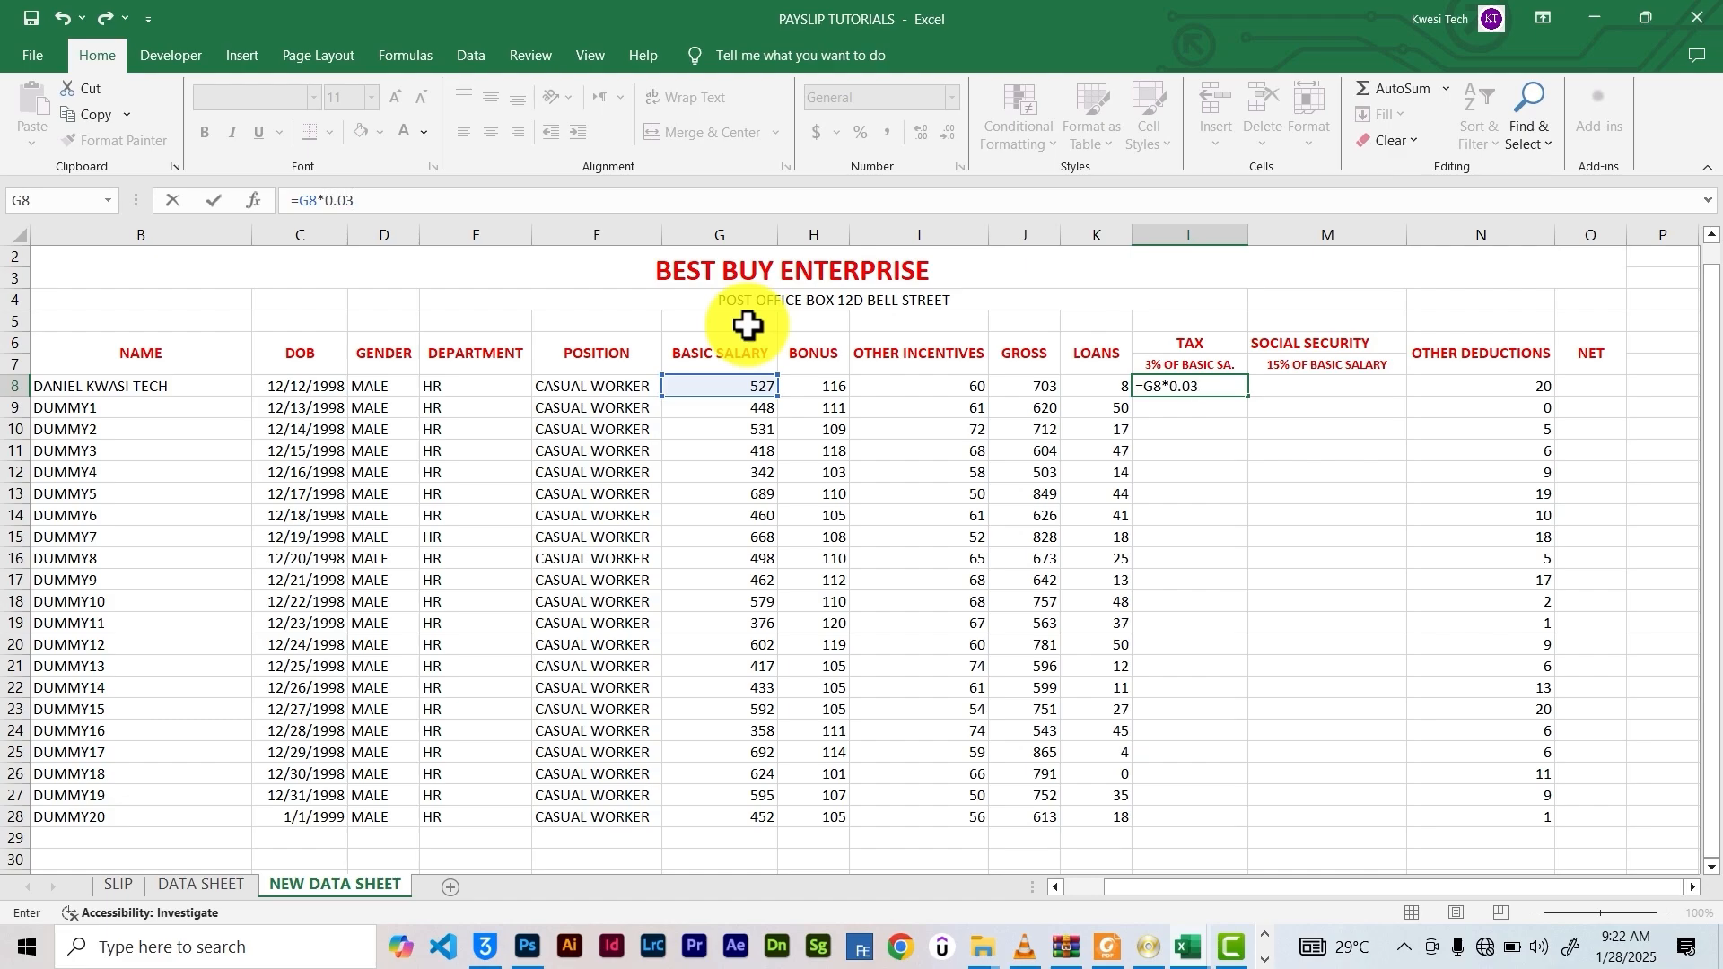
{"action": "key", "text": "Return"}
{"action": "left_click", "coordinate": [1232, 390]}
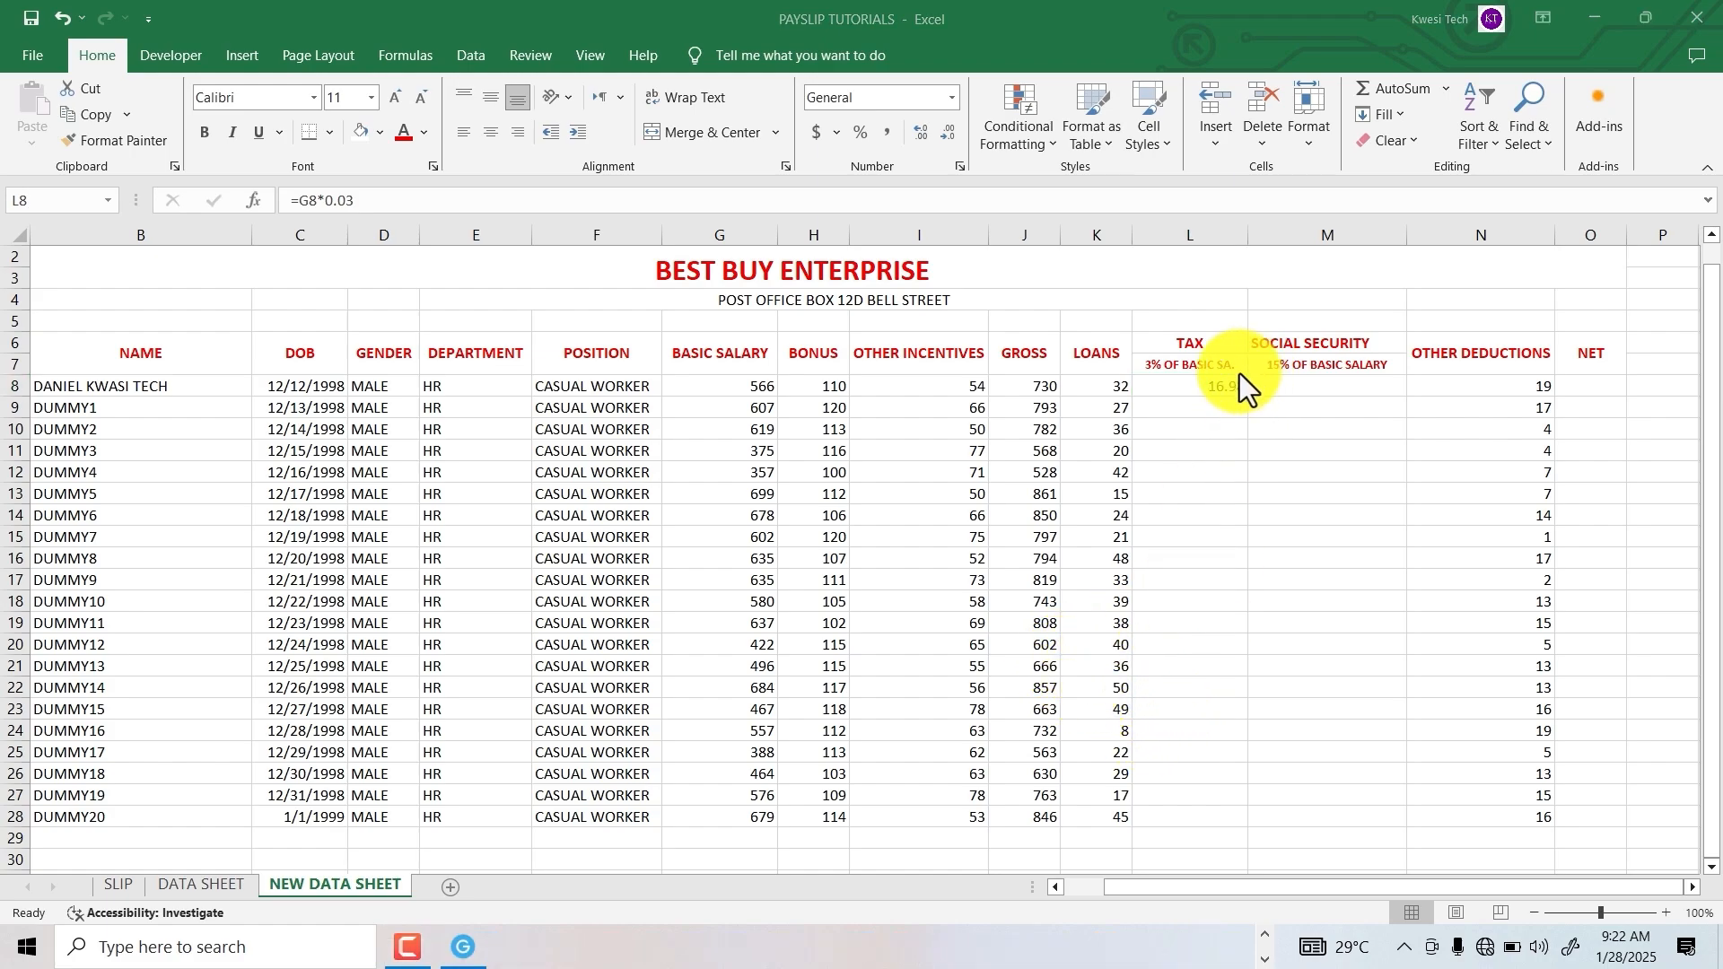
{"action": "left_click", "coordinate": [1238, 379]}
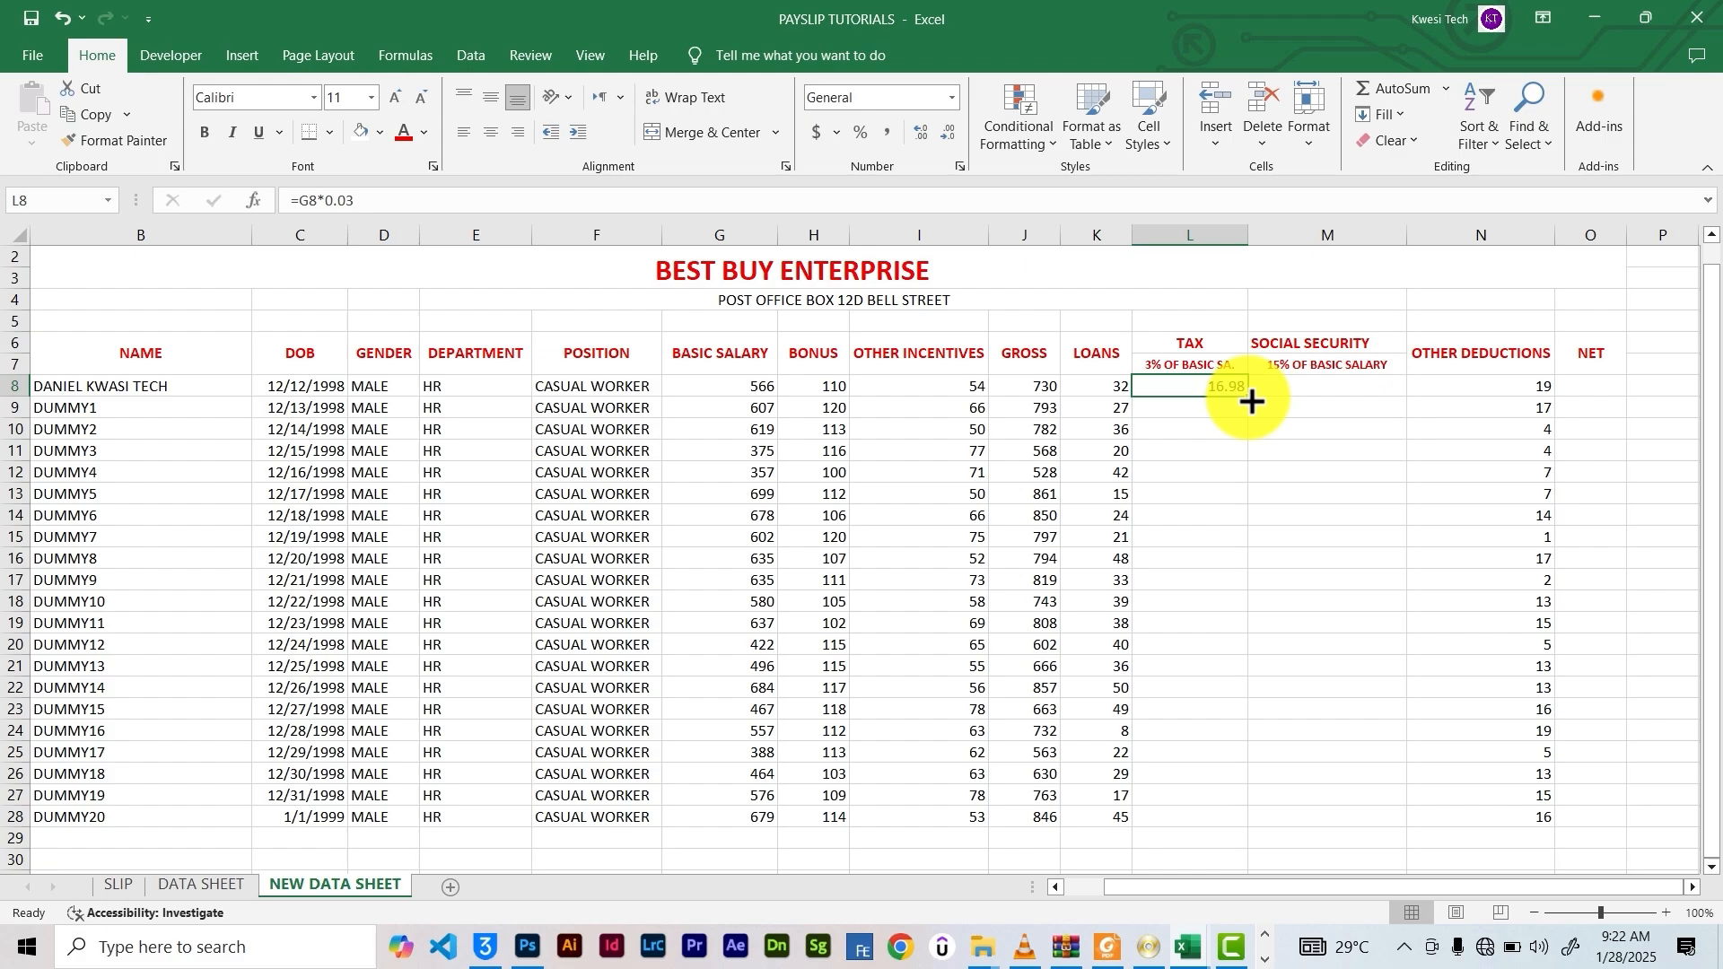
{"action": "left_click_drag", "start_coordinate": [1252, 401], "coordinate": [1252, 828]}
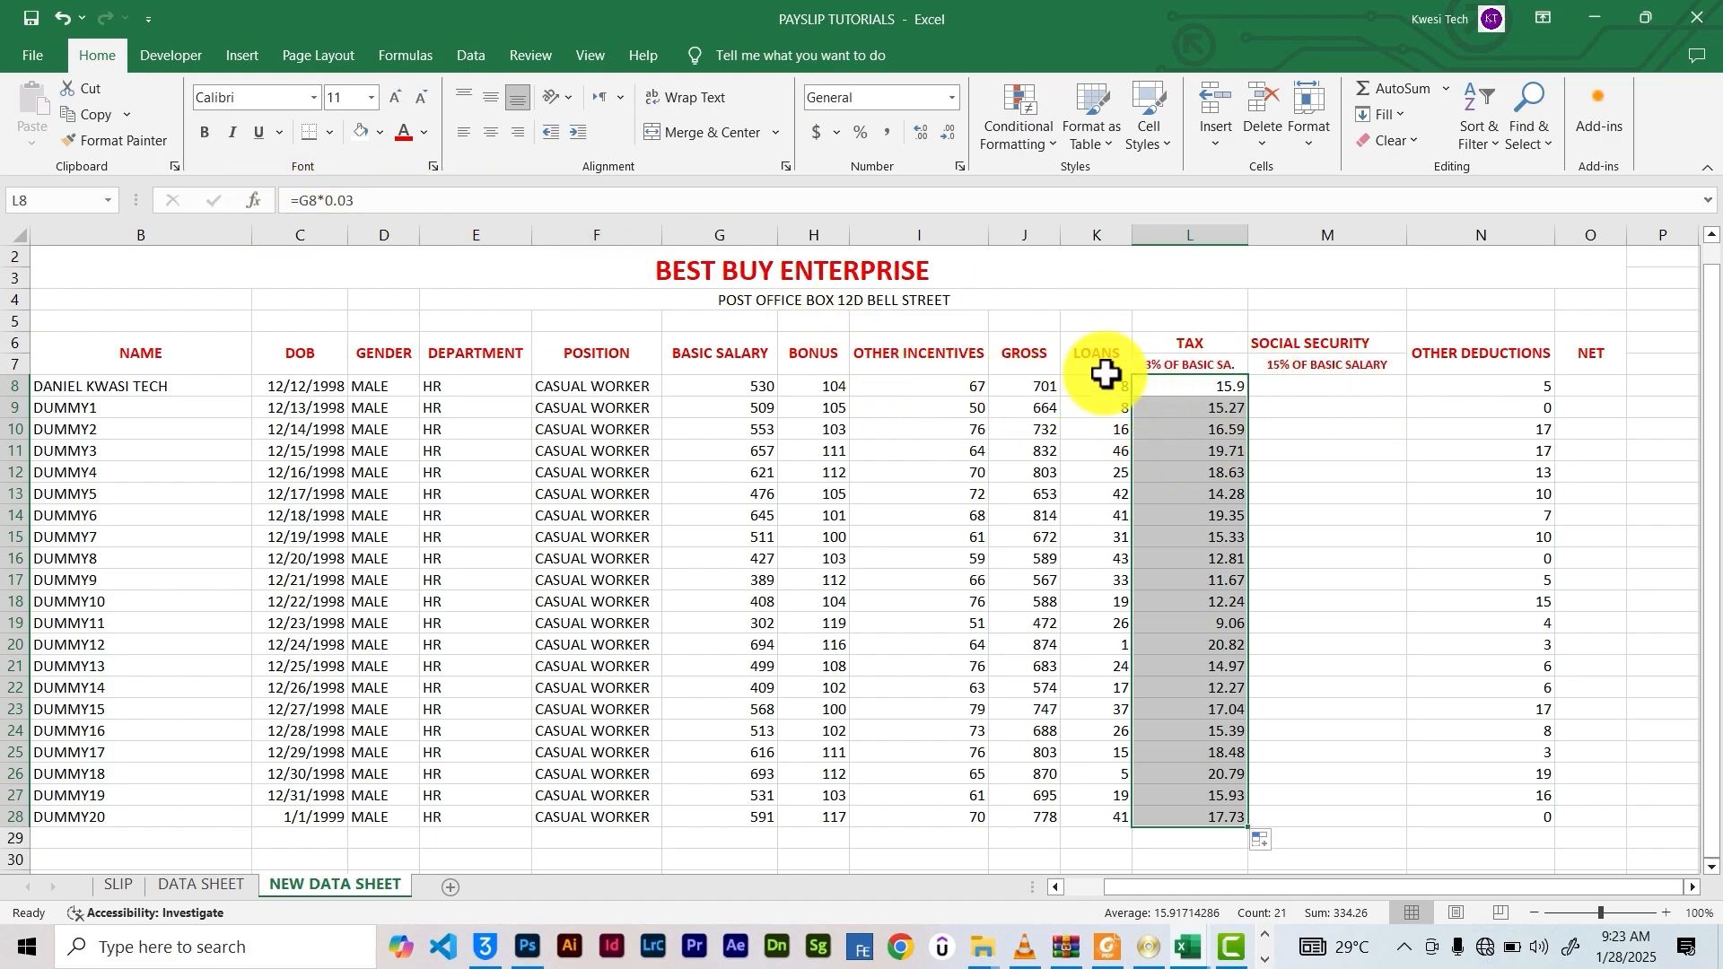
{"action": "key", "text": "ctrl+z"}
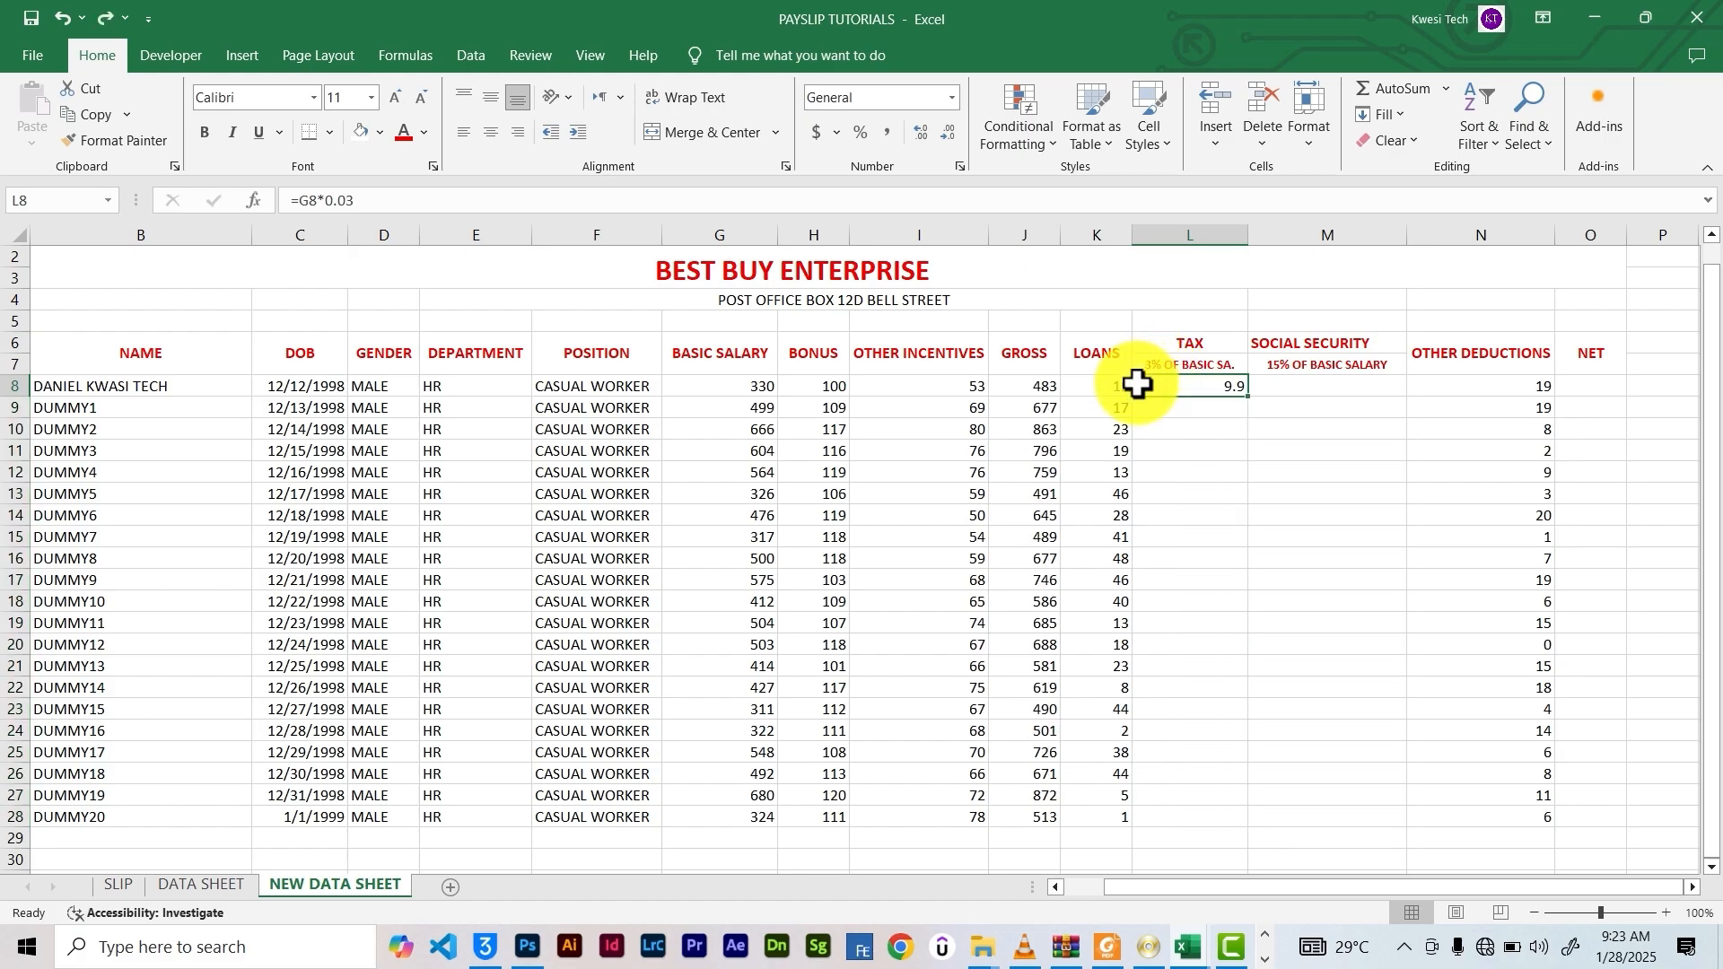
{"action": "key", "text": "ctrl+z"}
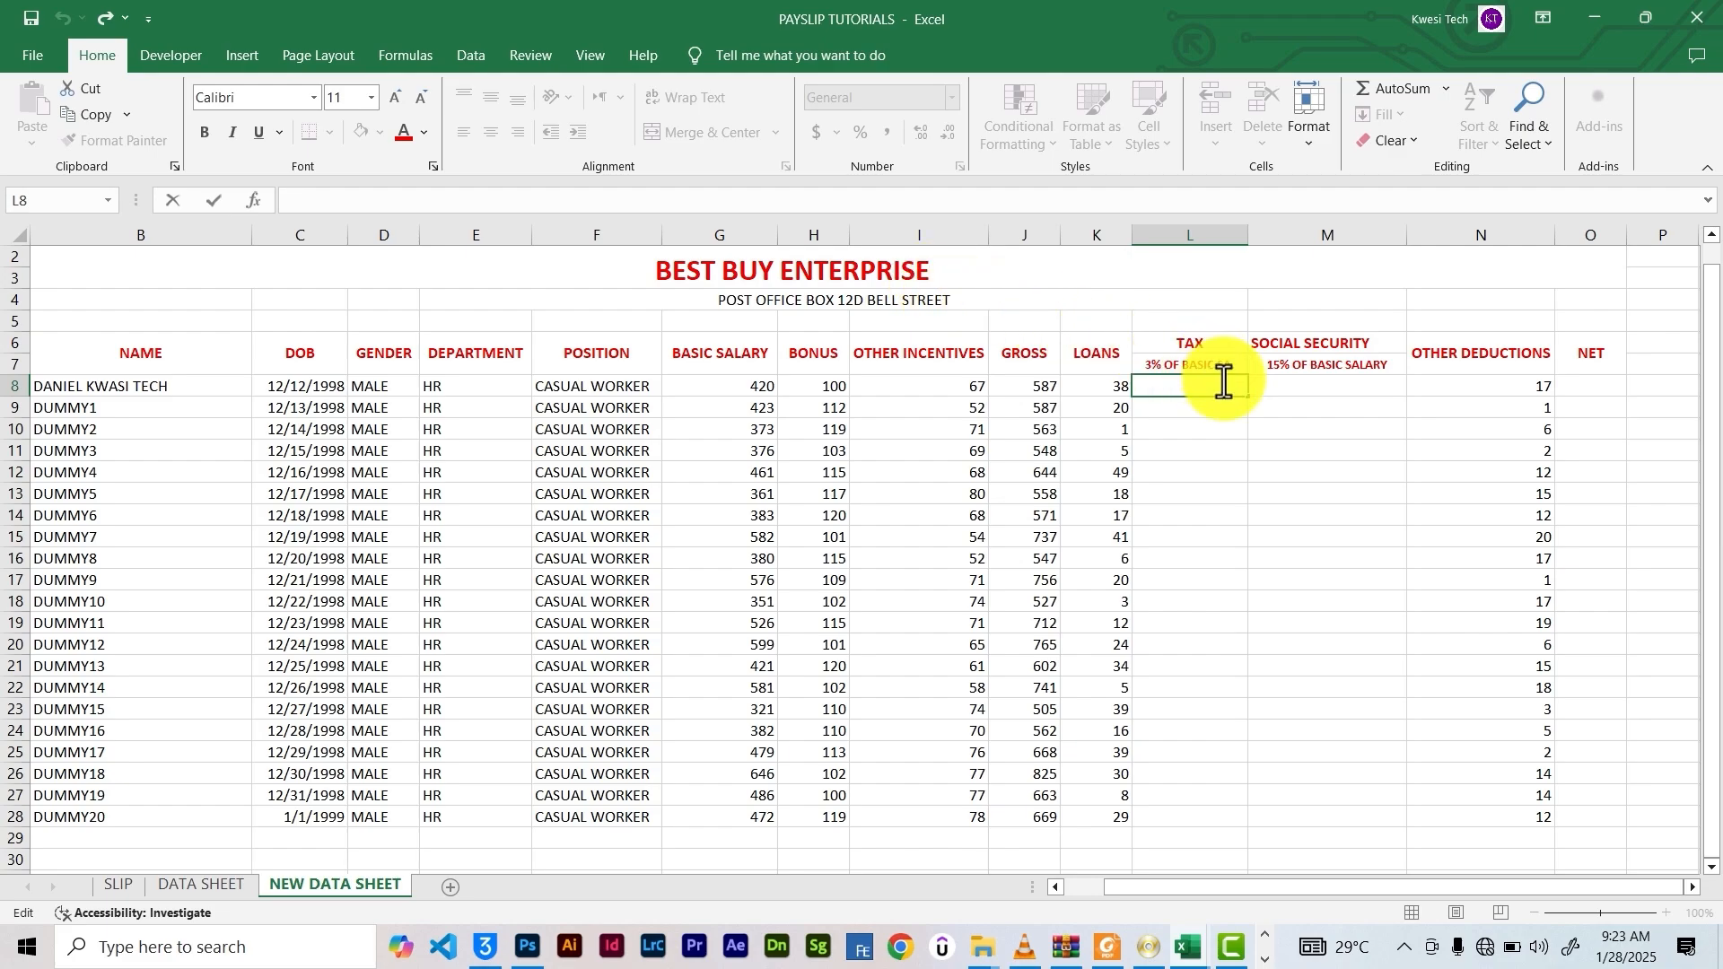
Enter =G8*3% in L8 and copy the tax formula down to L28
{"action": "double_click", "coordinate": [1166, 386]}
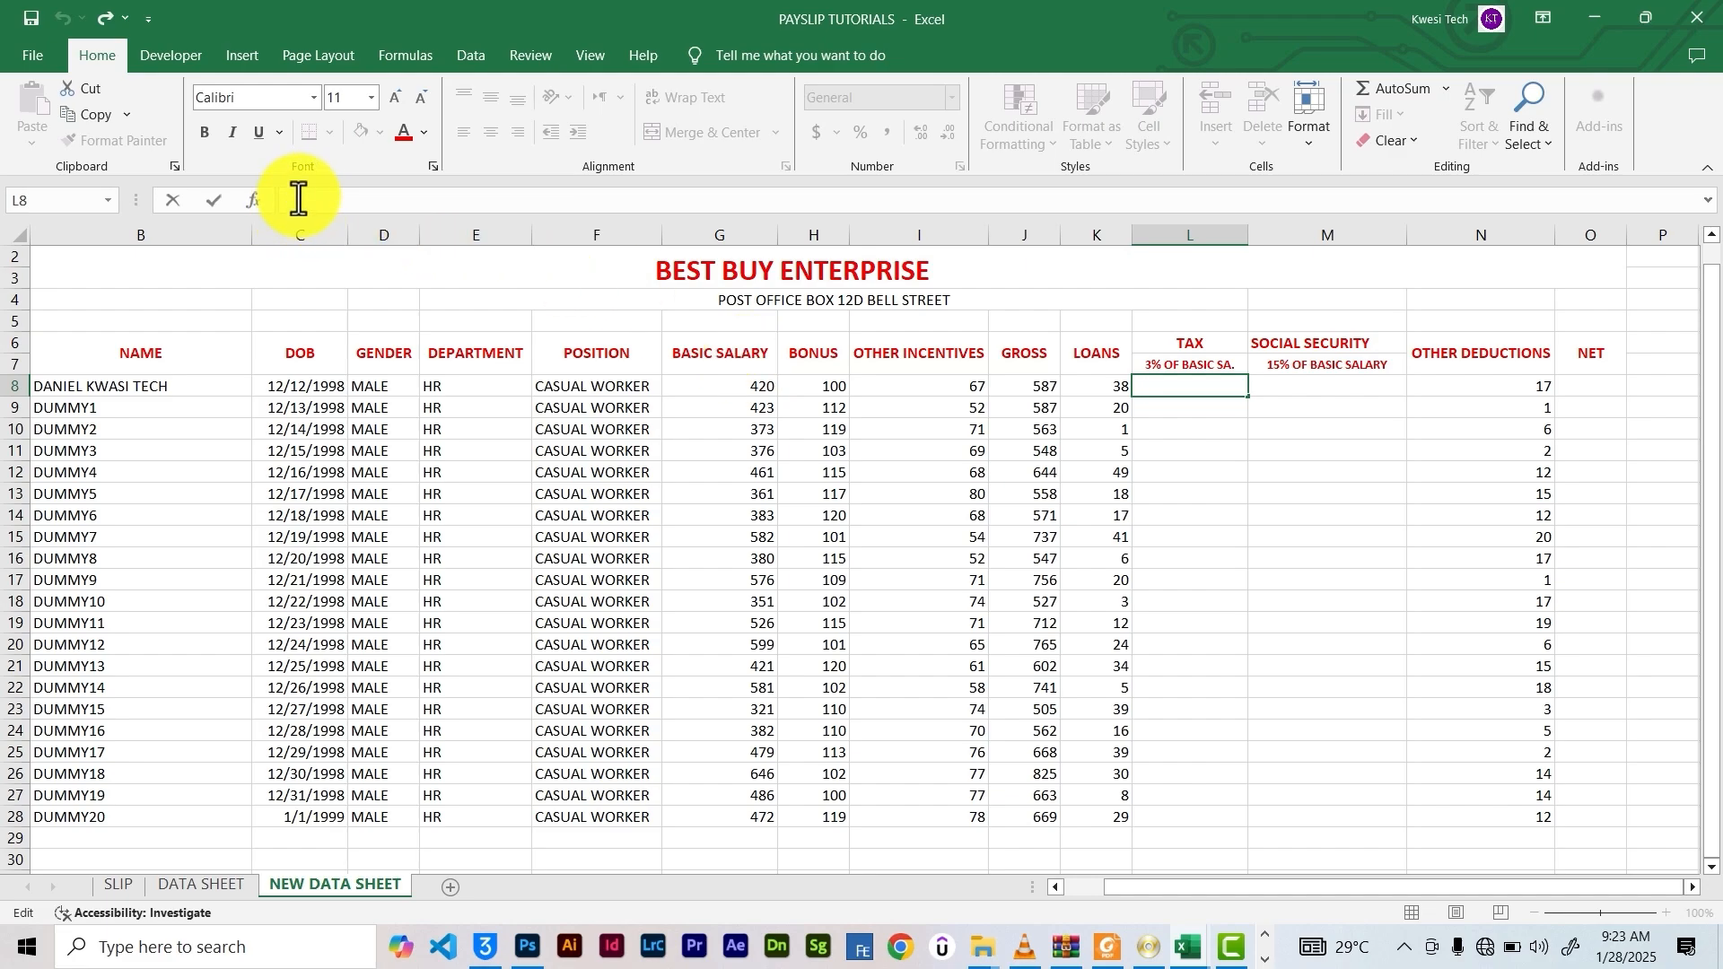
{"action": "type", "text": "="}
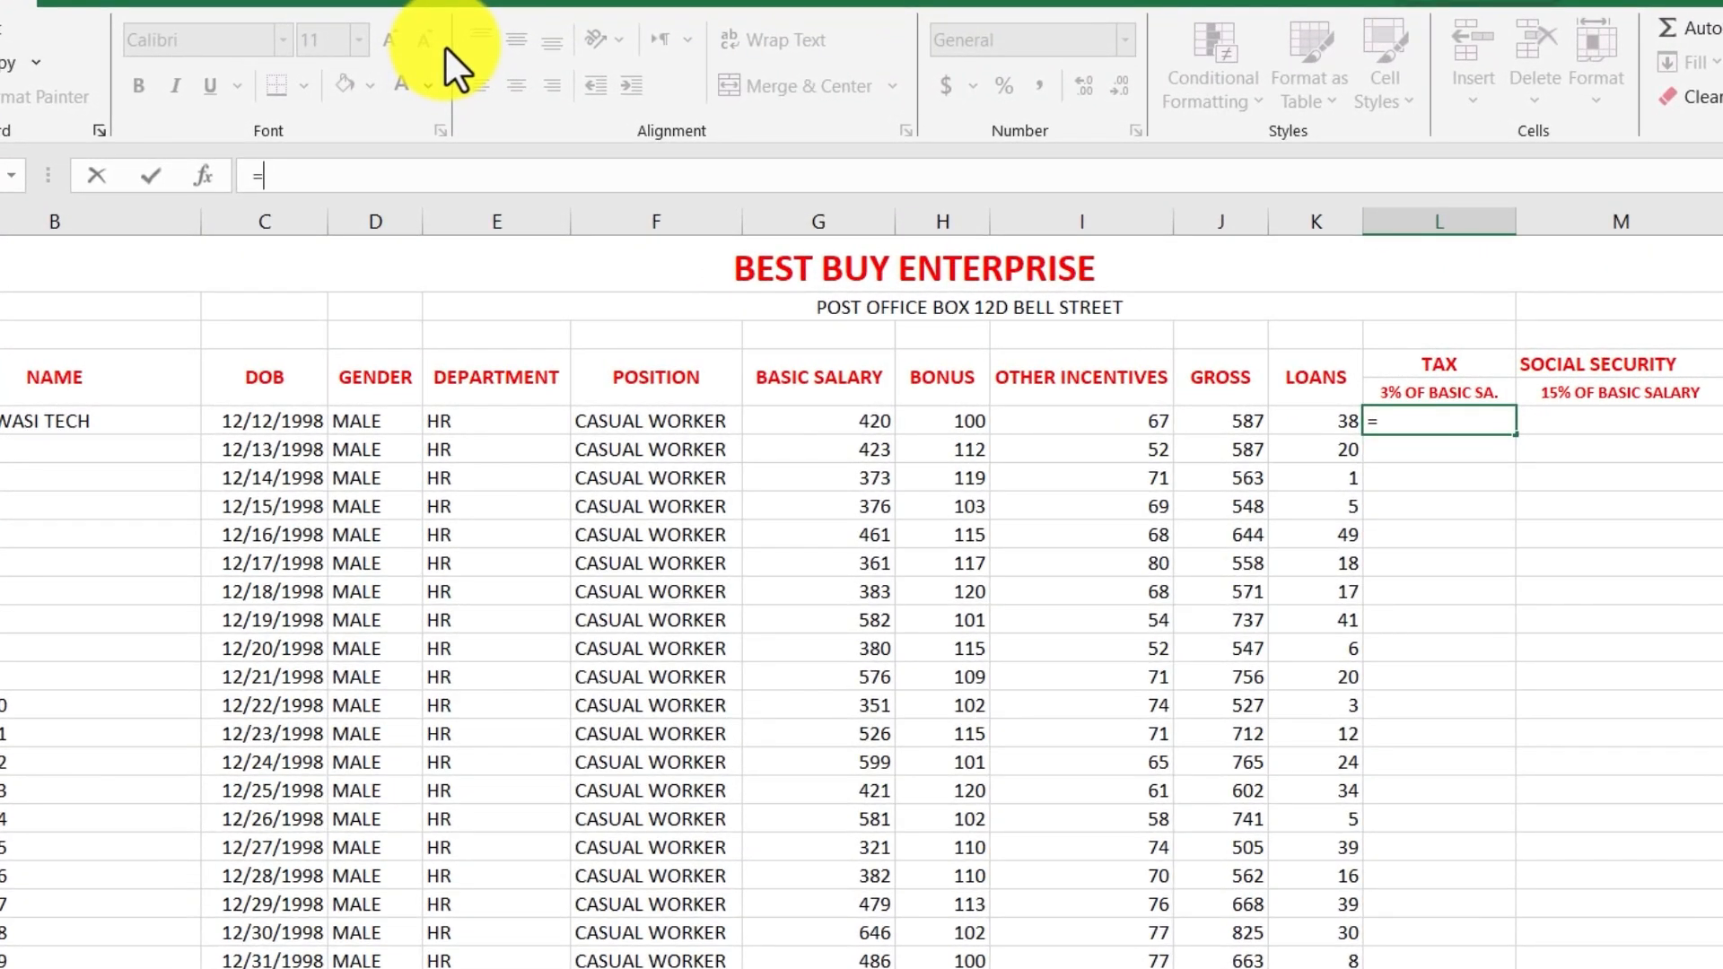
{"action": "left_click", "coordinate": [839, 421]}
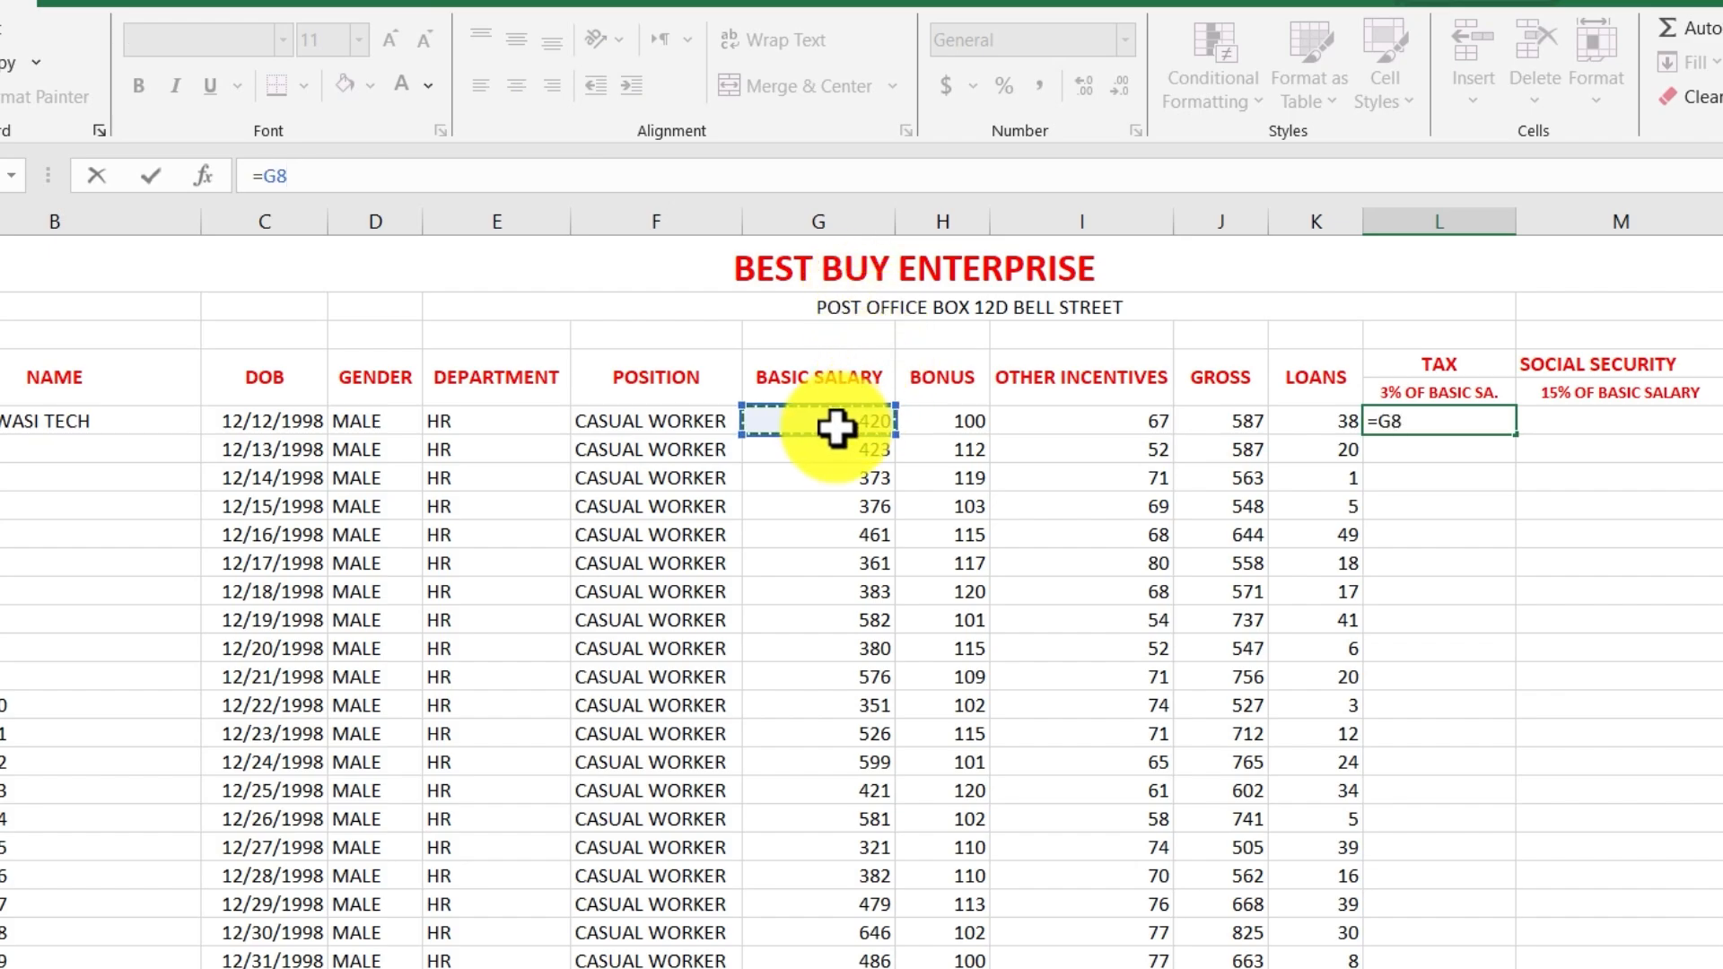
{"action": "type", "text": "*"}
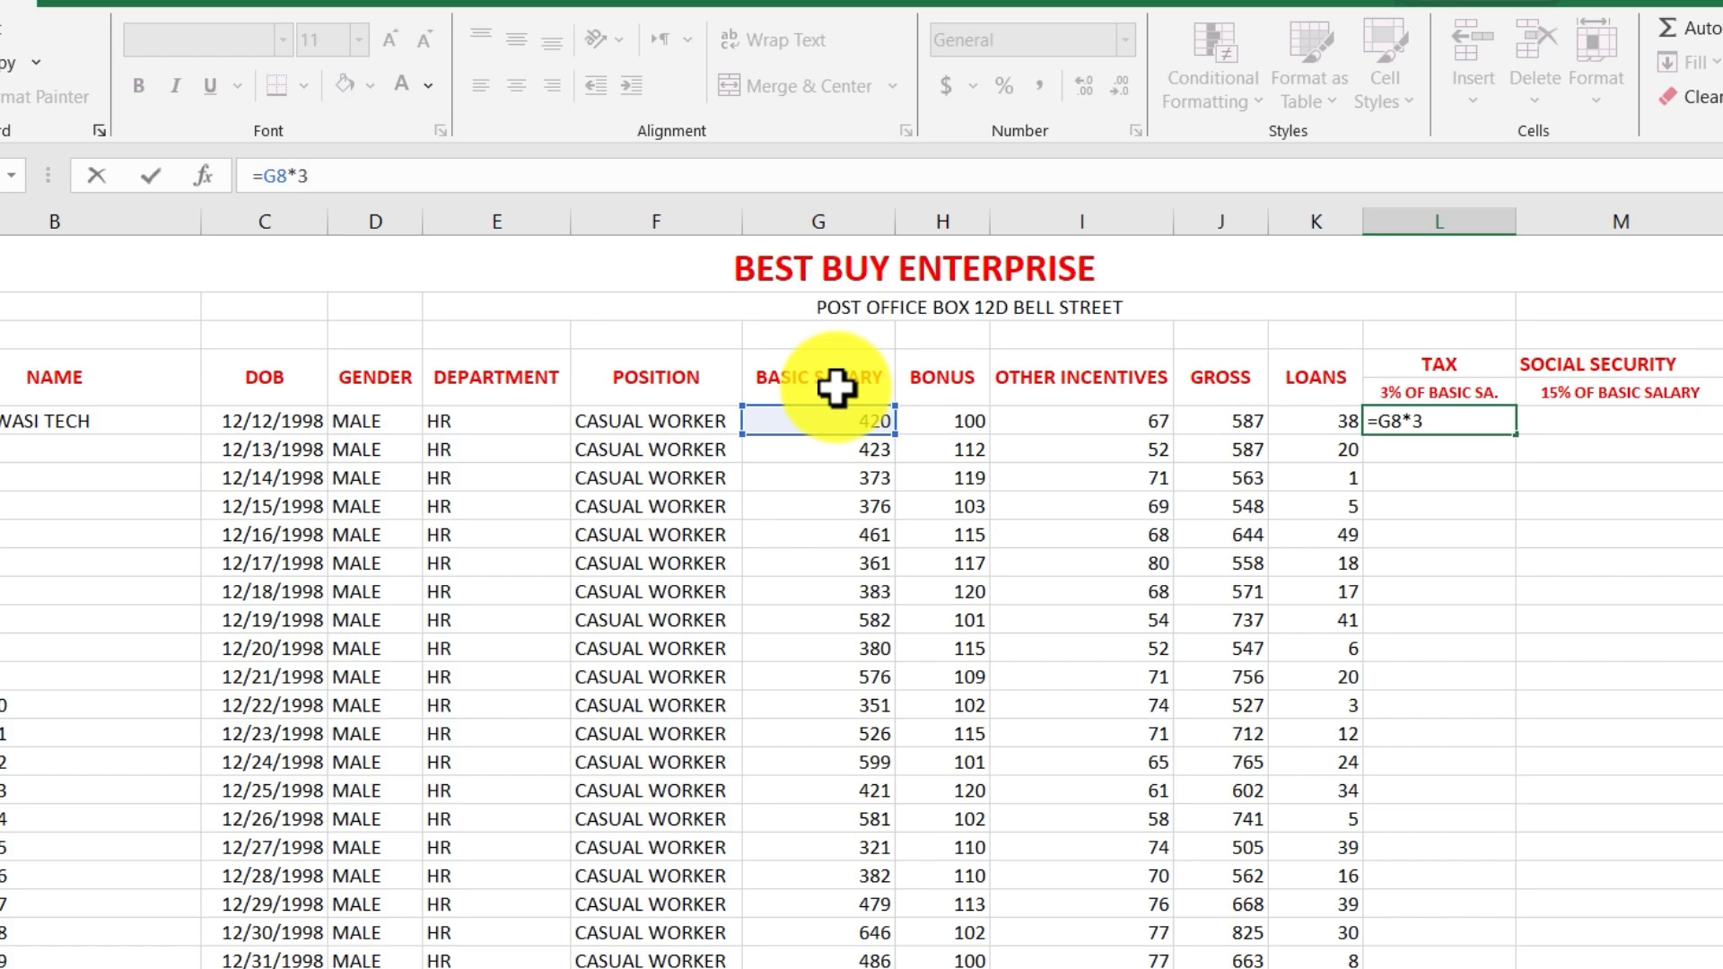
{"action": "key", "text": "Return"}
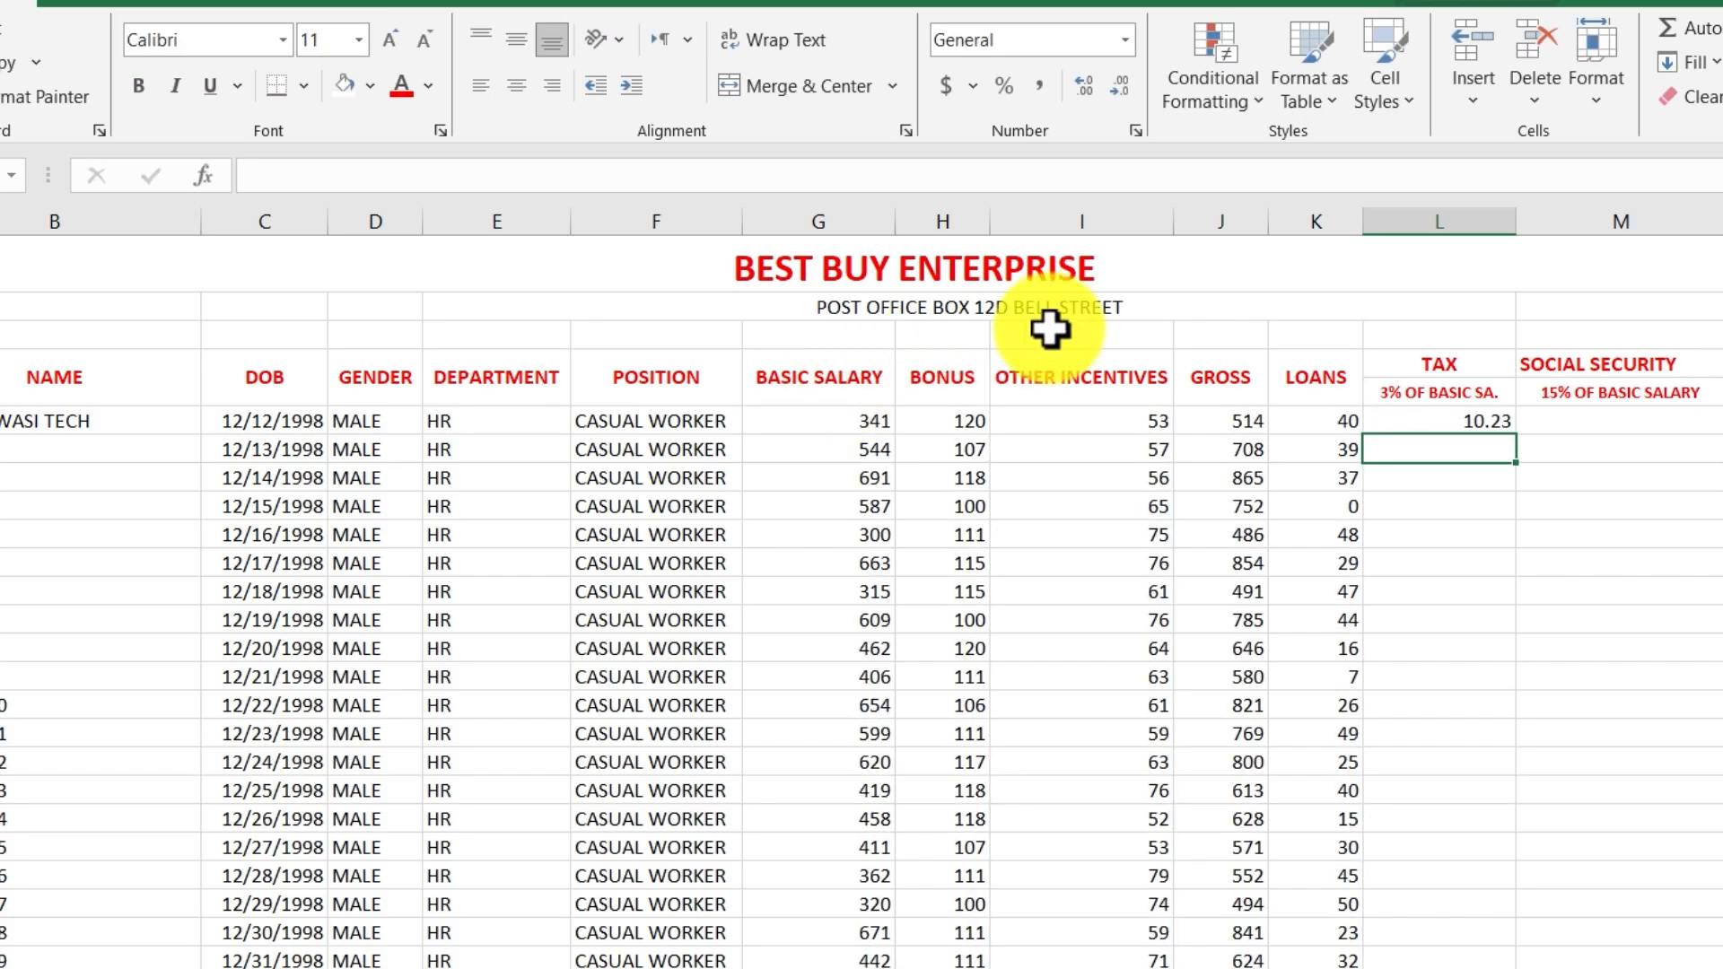
{"action": "left_click", "coordinate": [1429, 420]}
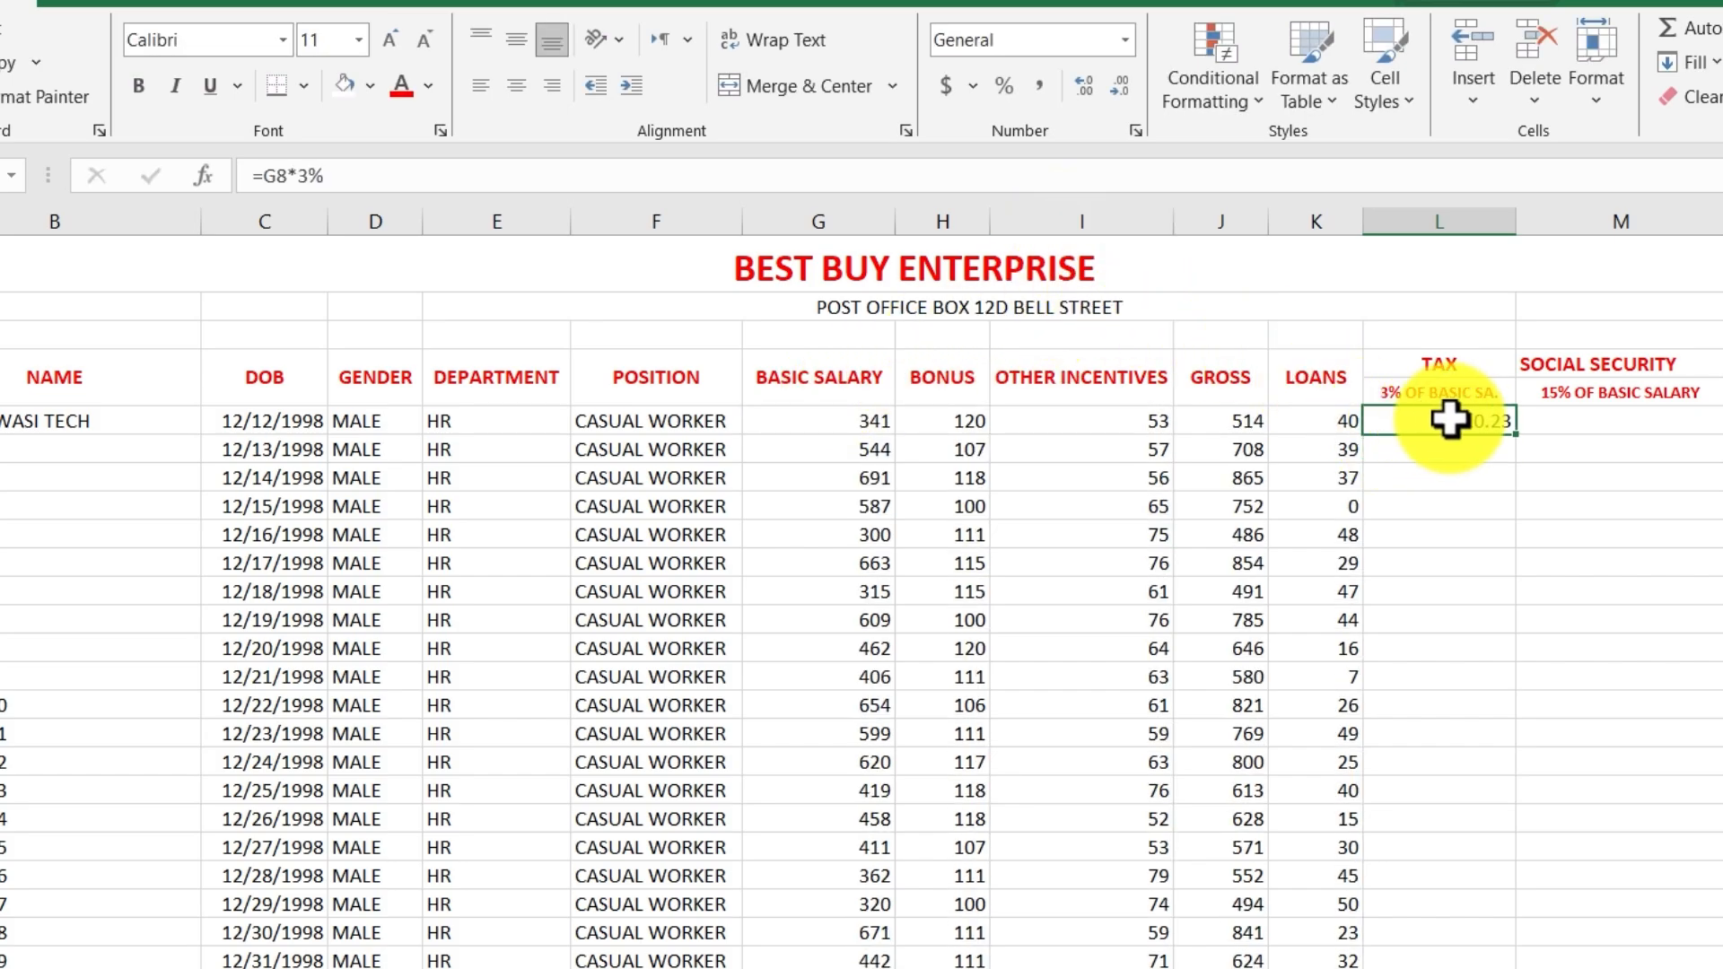
{"action": "left_click_drag", "start_coordinate": [1517, 440], "coordinate": [1521, 968]}
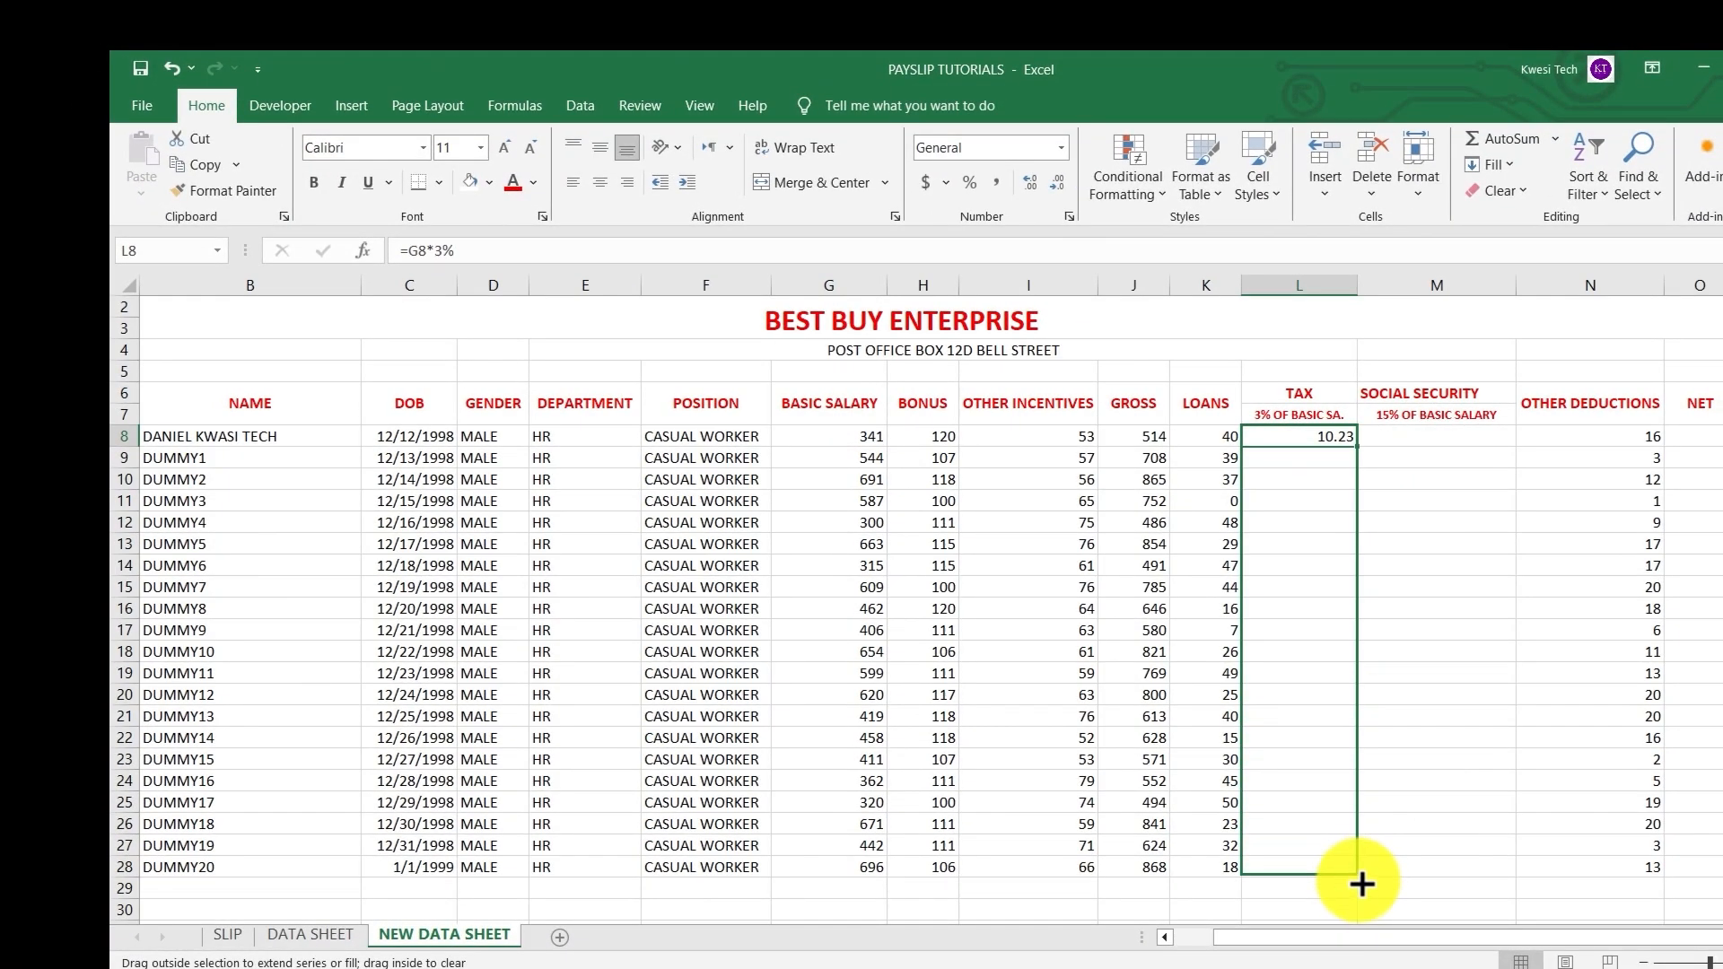
{"action": "left_click_drag", "start_coordinate": [1362, 884], "coordinate": [1362, 890]}
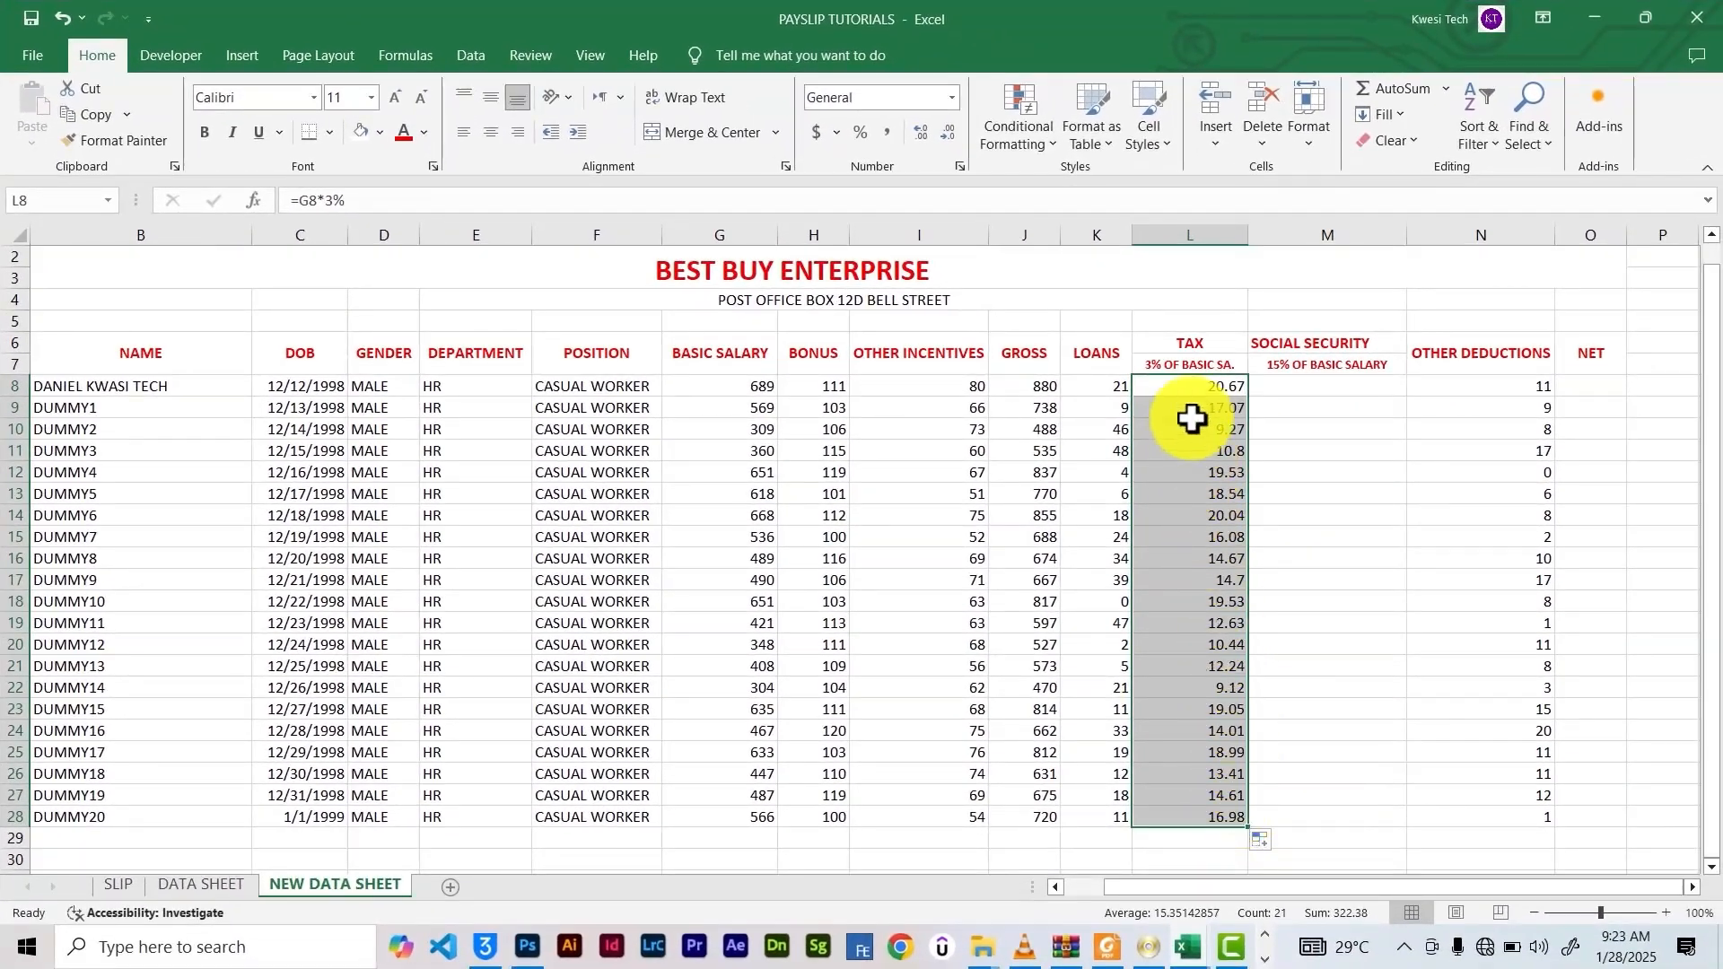
Enter =G8*15% in M8 and copy the social security formula down to M28
{"action": "left_click", "coordinate": [1301, 386]}
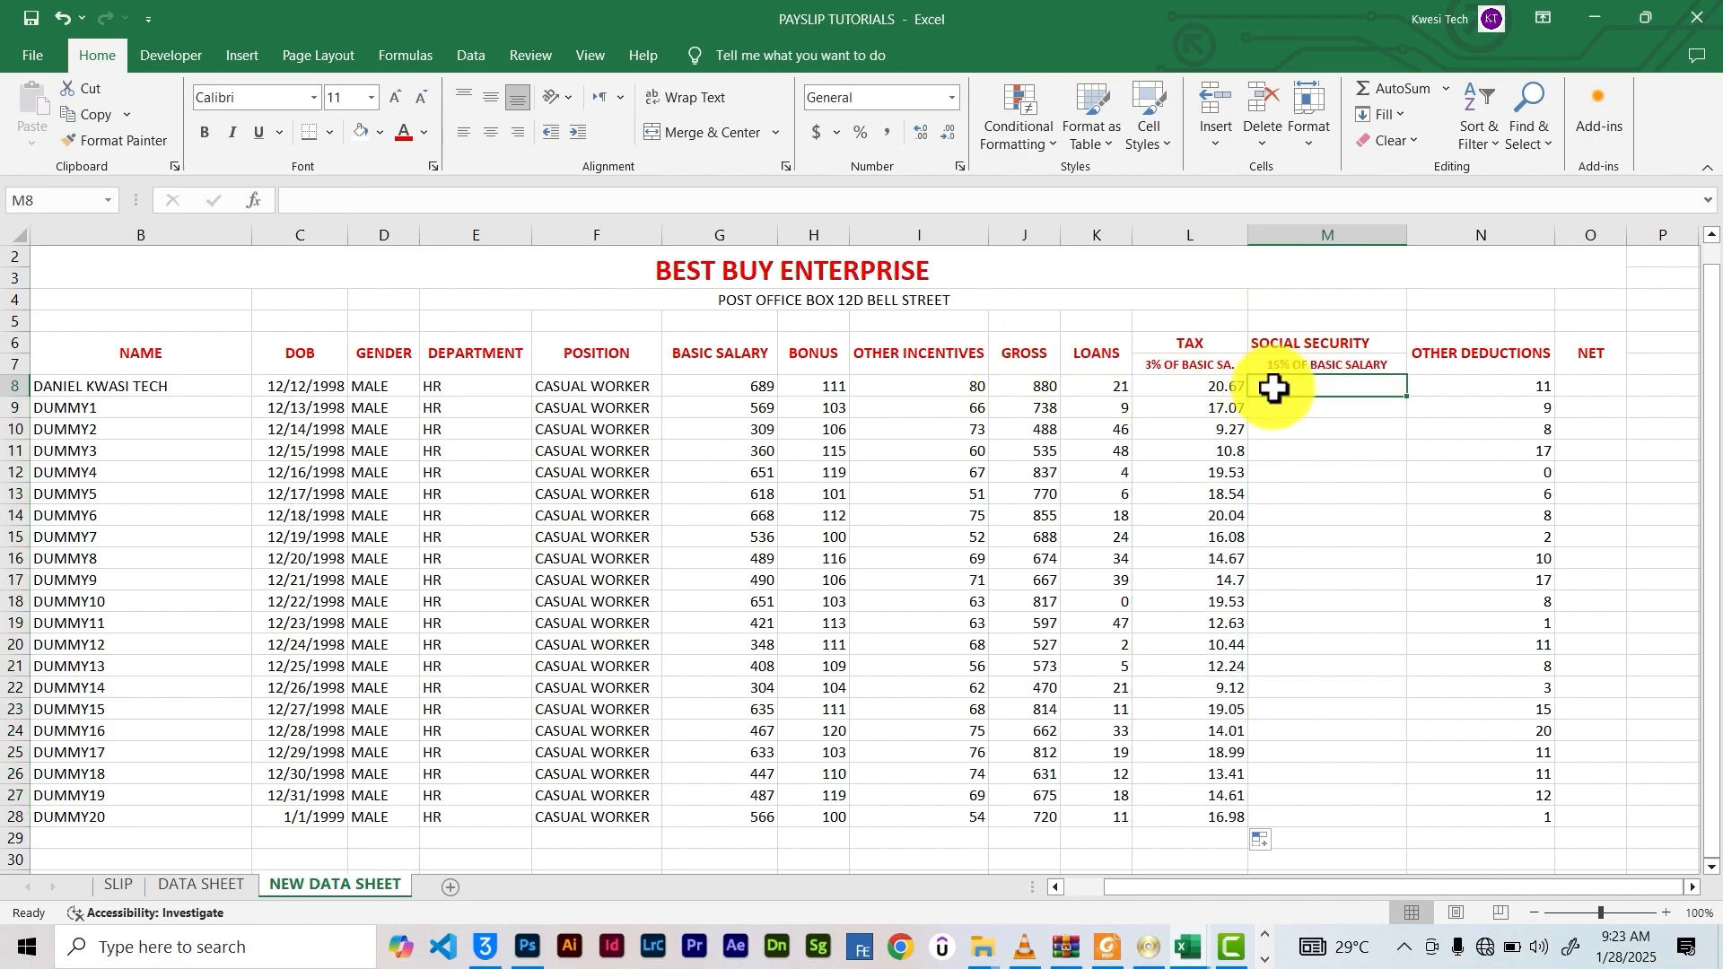
{"action": "type", "text": "="}
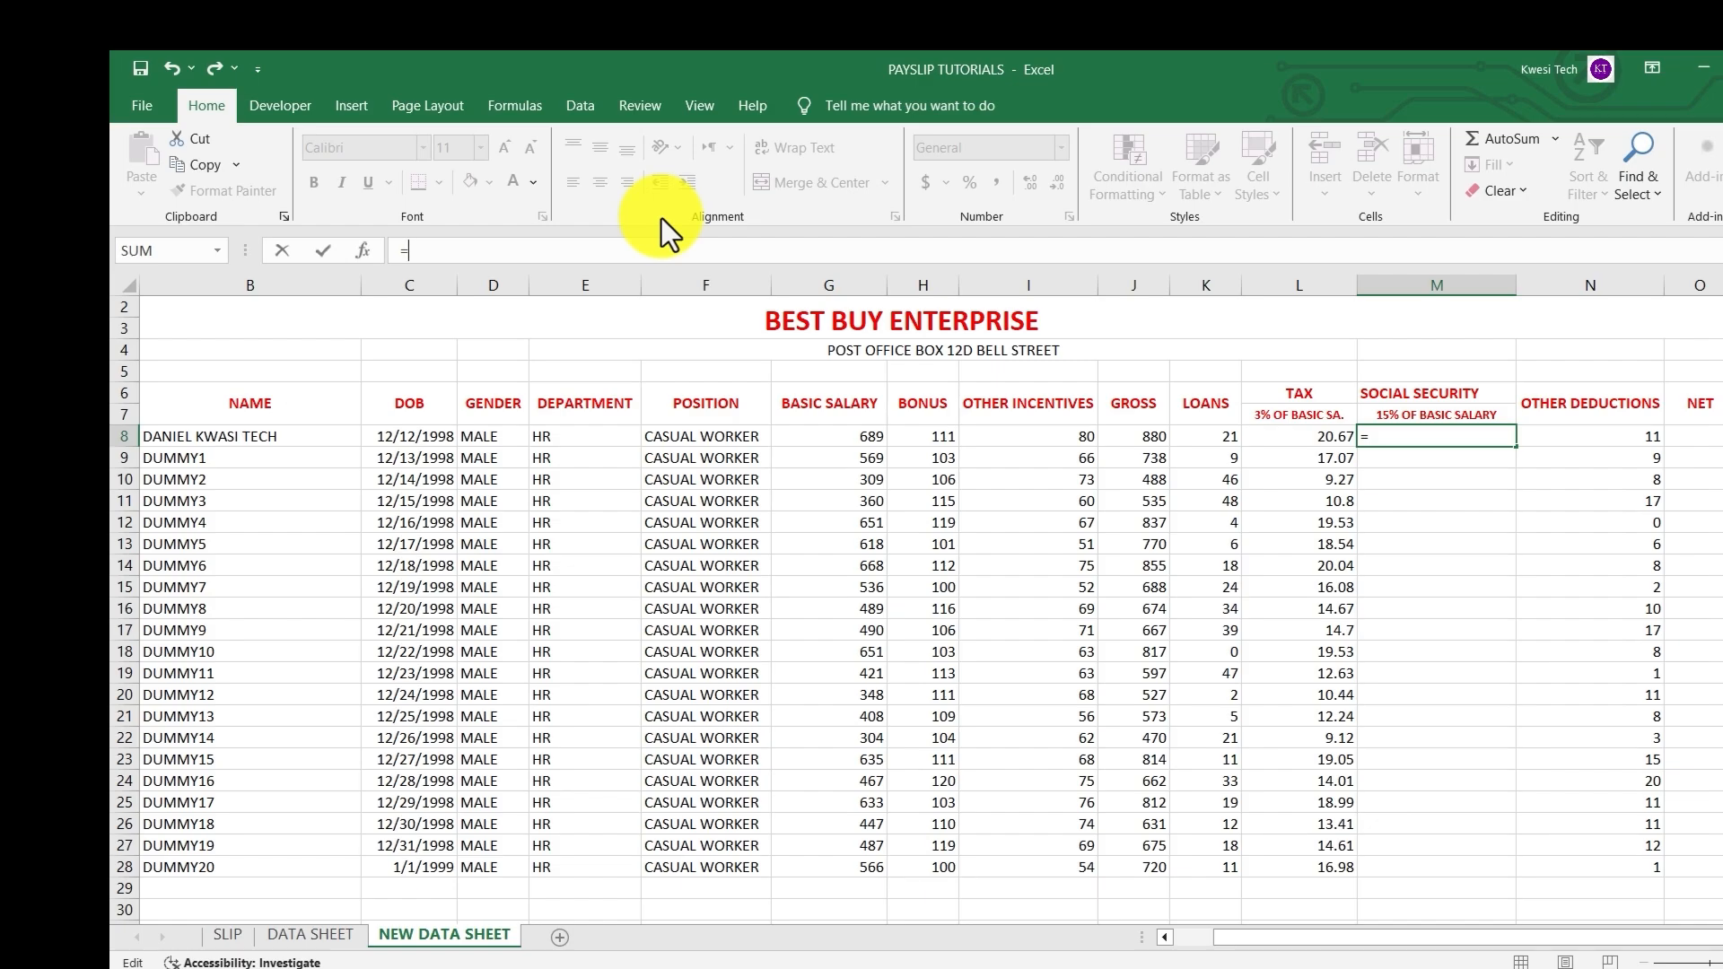
{"action": "left_click", "coordinate": [841, 438]}
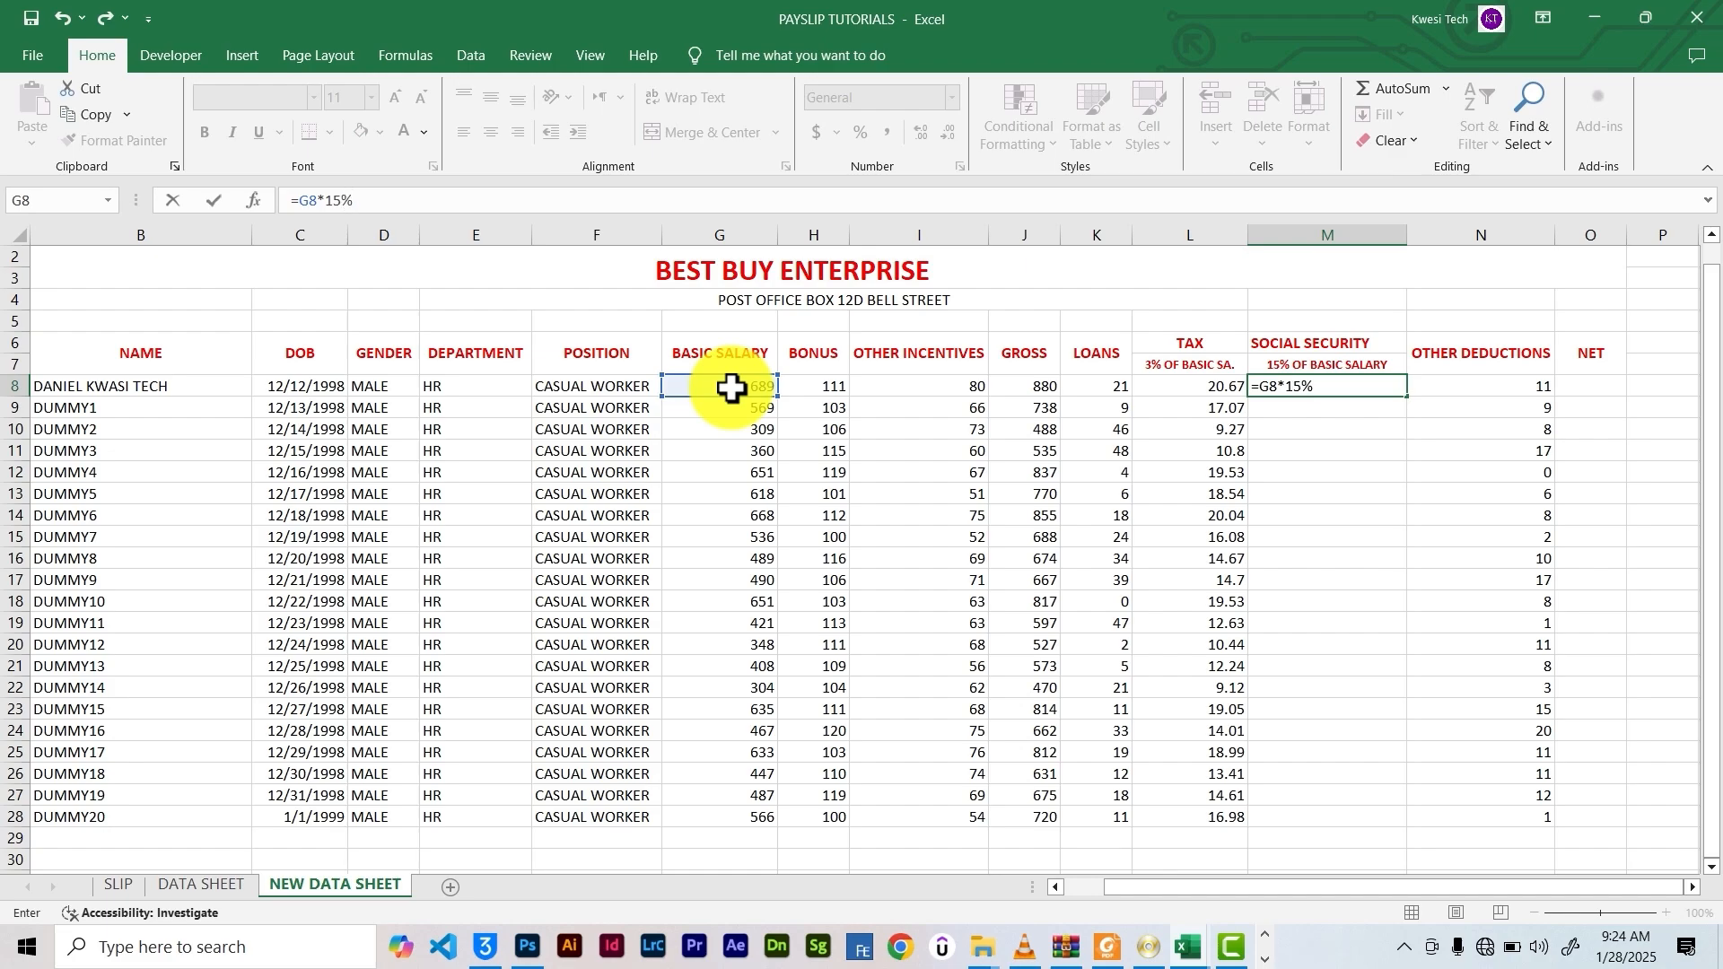
{"action": "key", "text": "Return"}
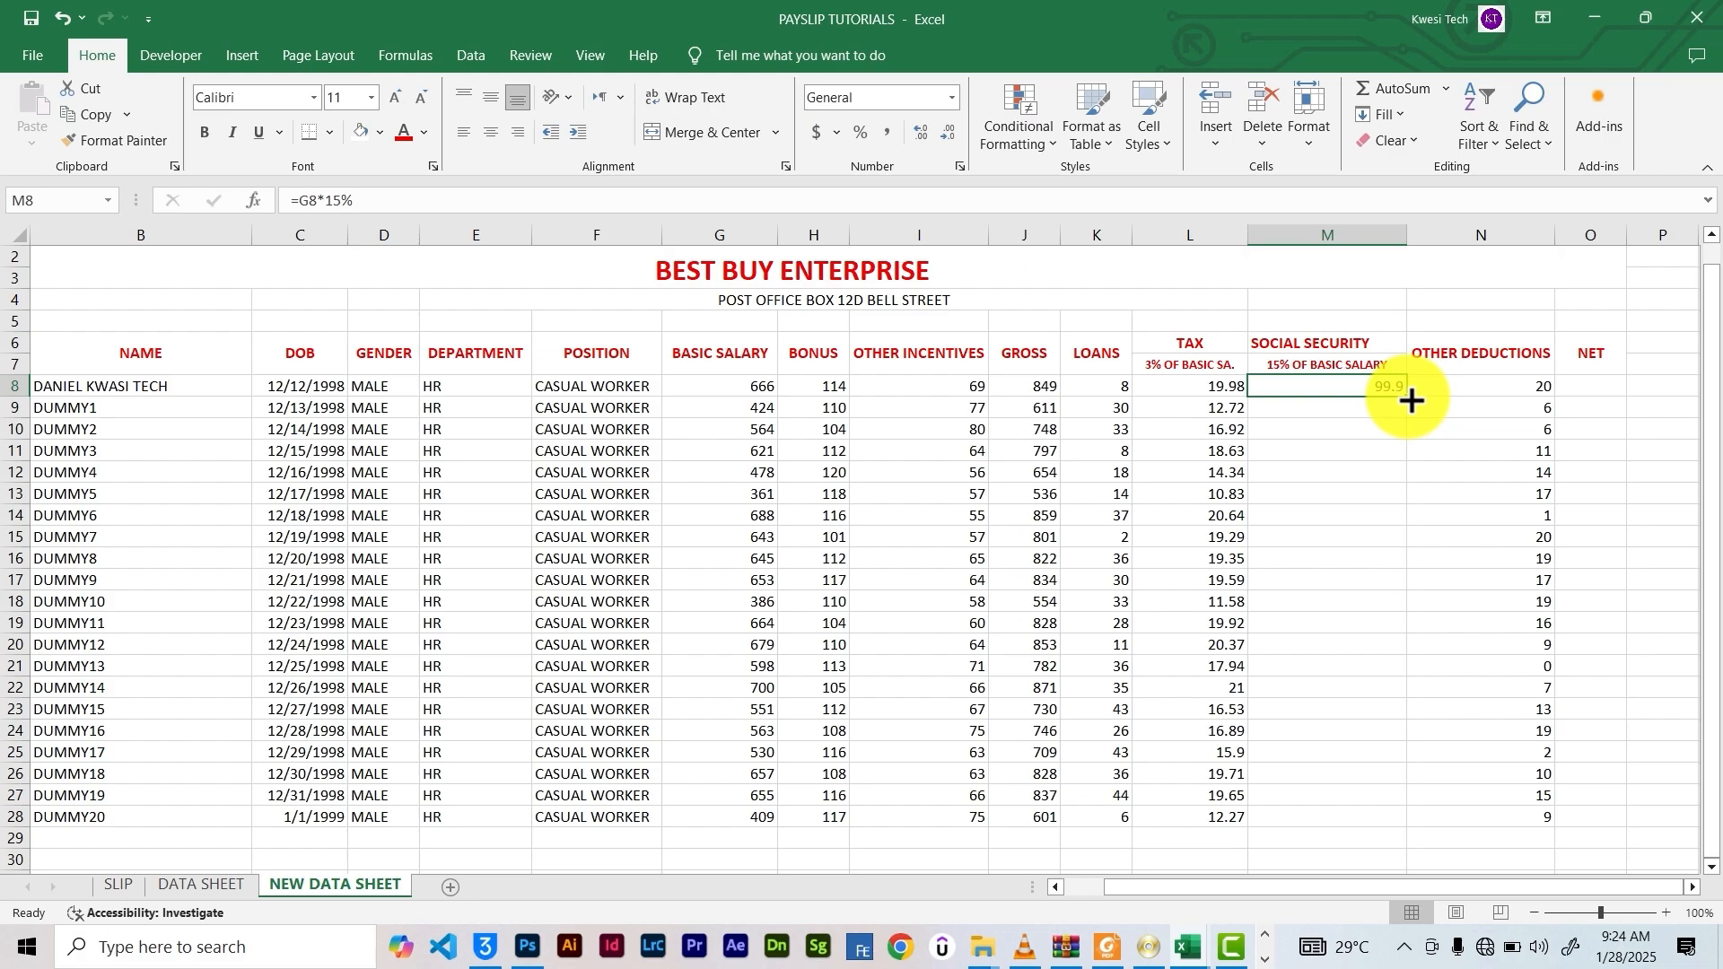
{"action": "left_click_drag", "start_coordinate": [1411, 401], "coordinate": [1383, 828]}
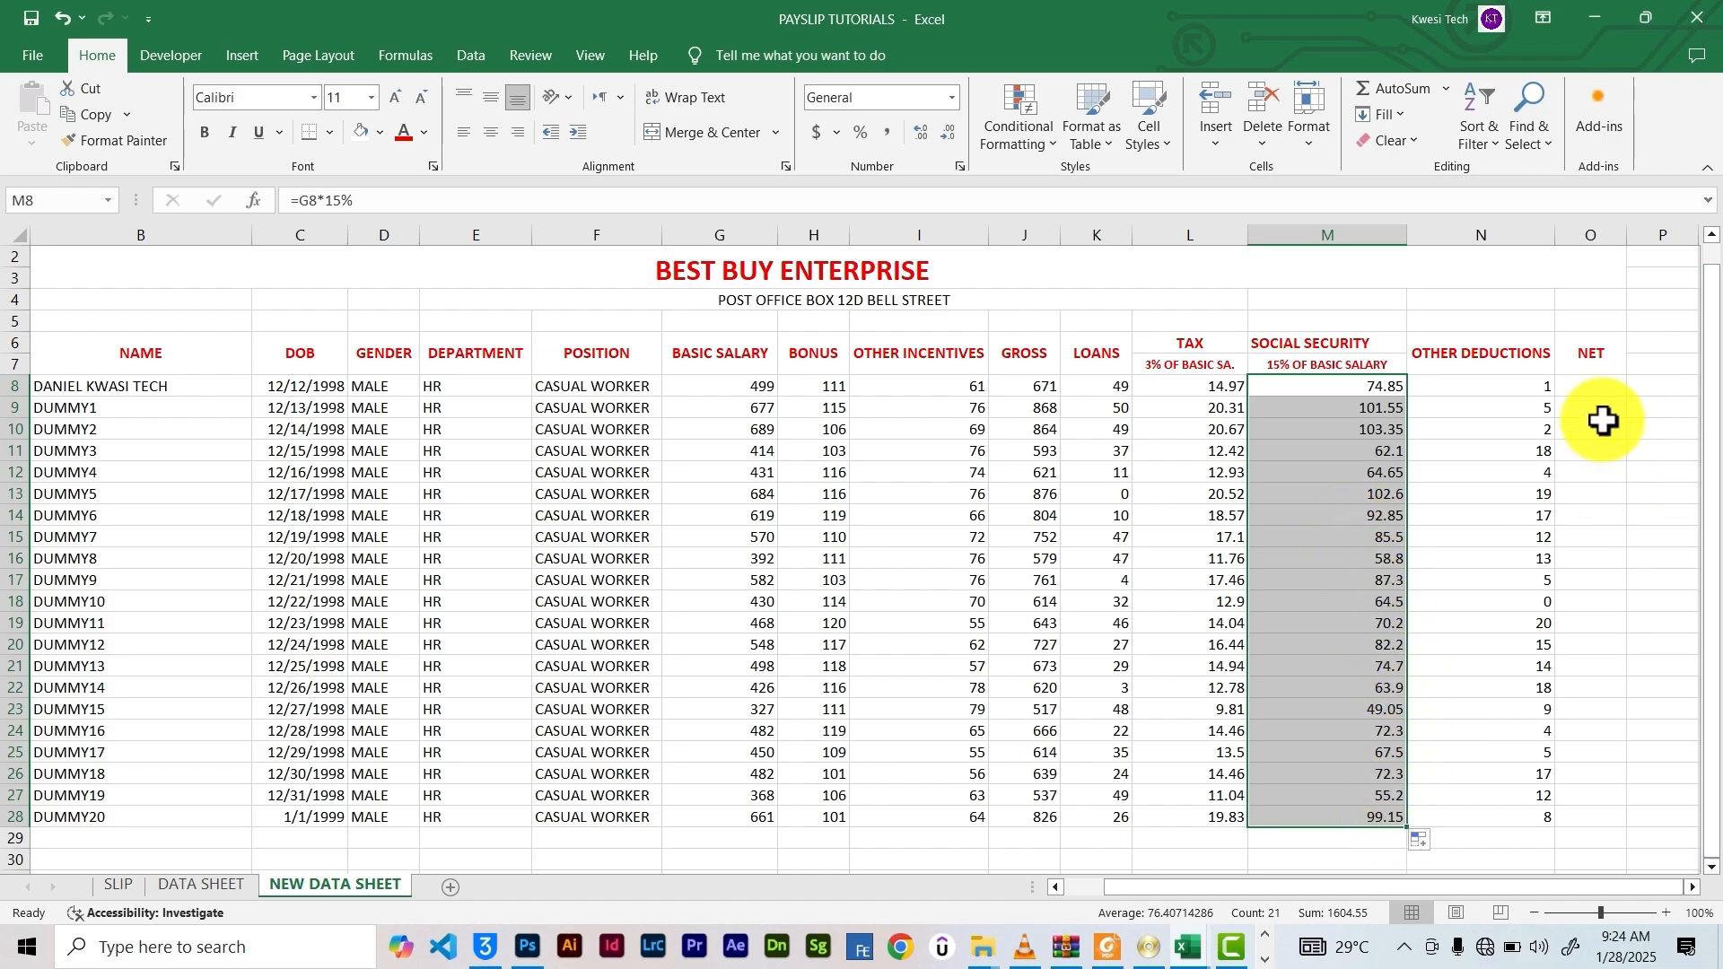
{"action": "left_click", "coordinate": [1572, 387]}
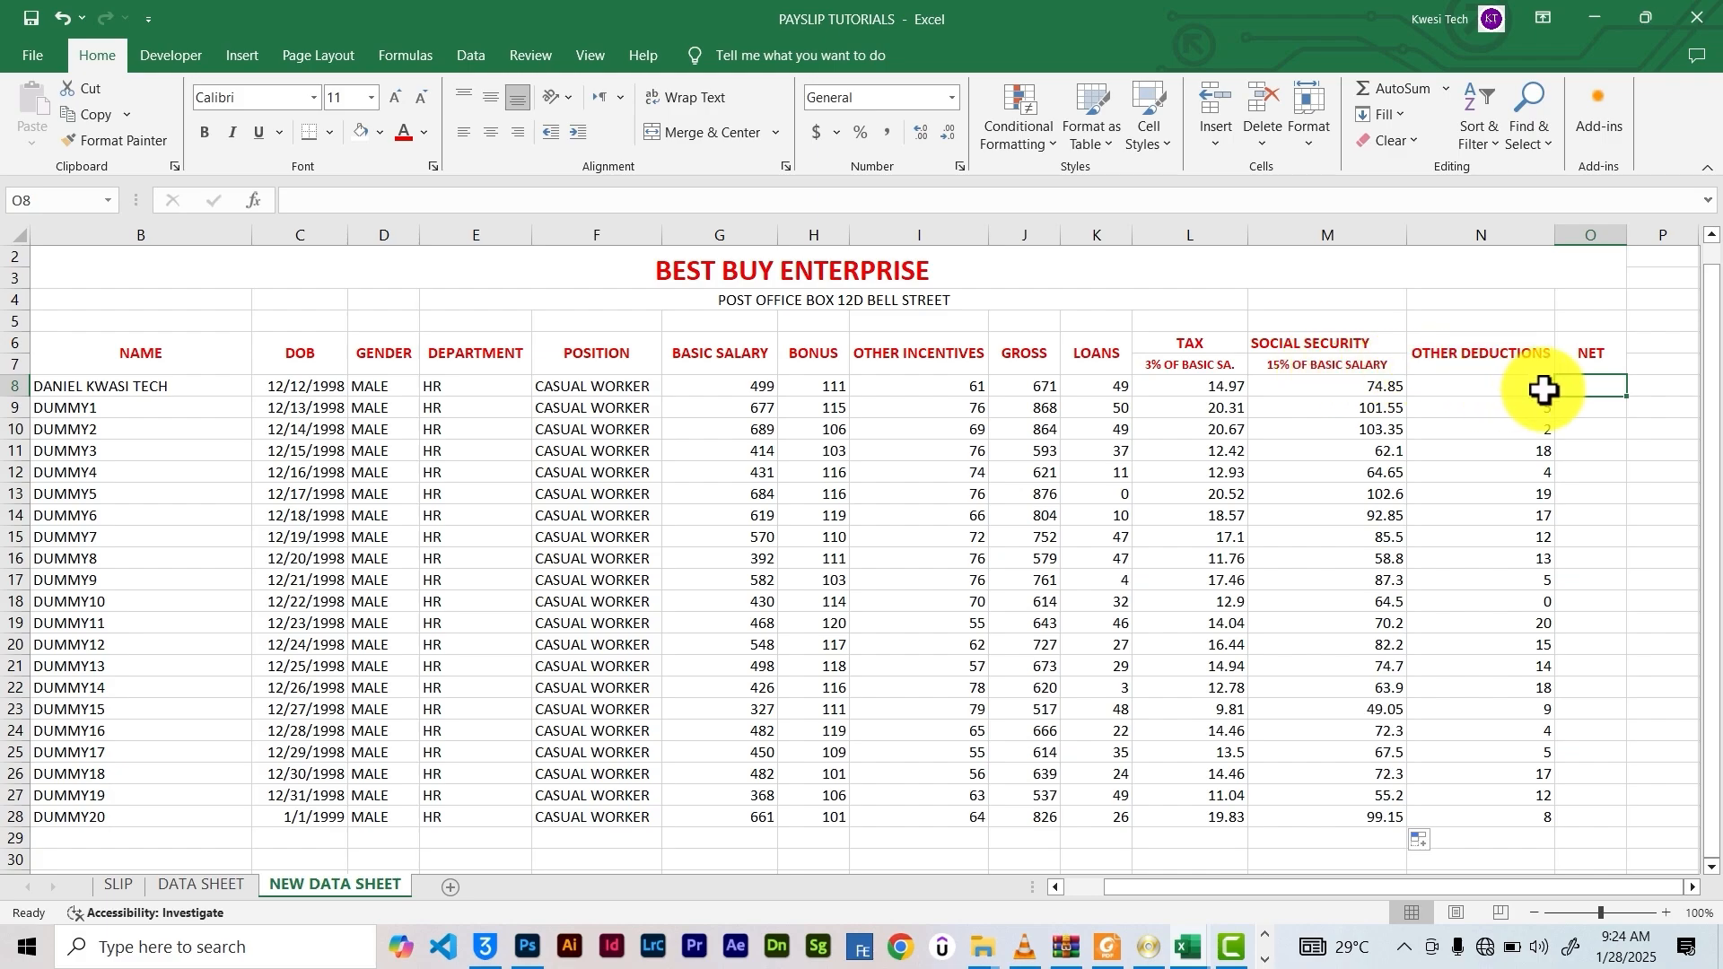
Enter =J8-(K8+L8+M8+N8) in O8 to compute the first NET pay
{"action": "left_click", "coordinate": [424, 197]}
{"action": "type", "text": "="}
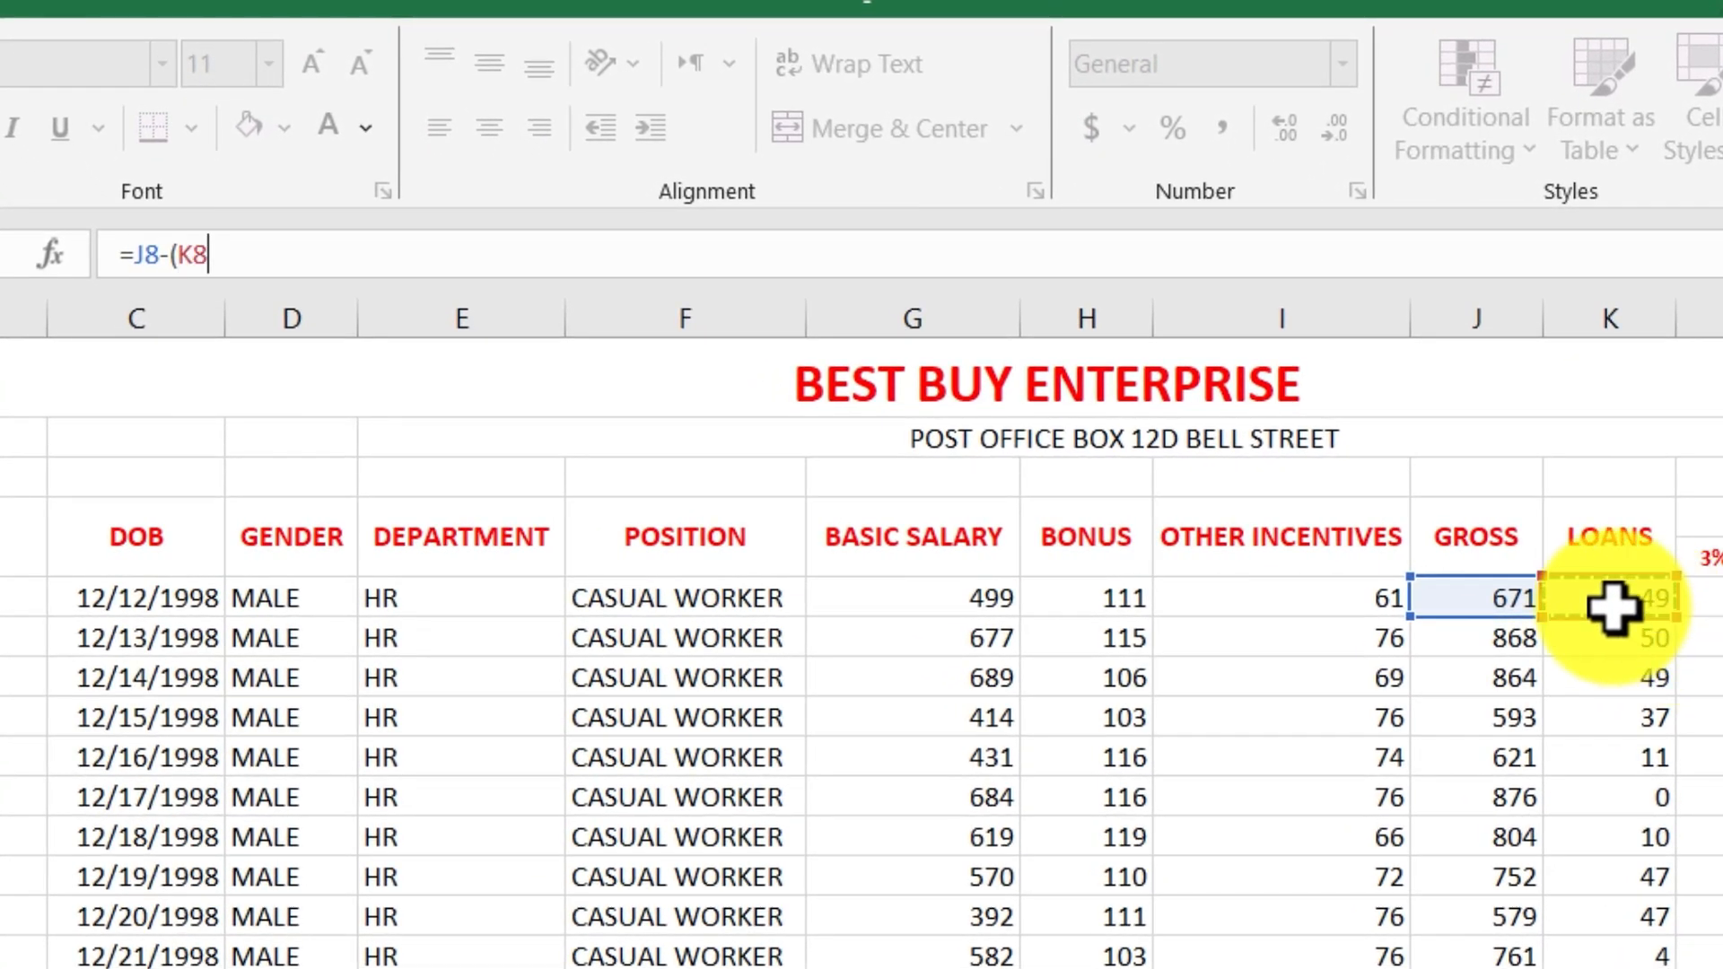
{"action": "type", "text": "+"}
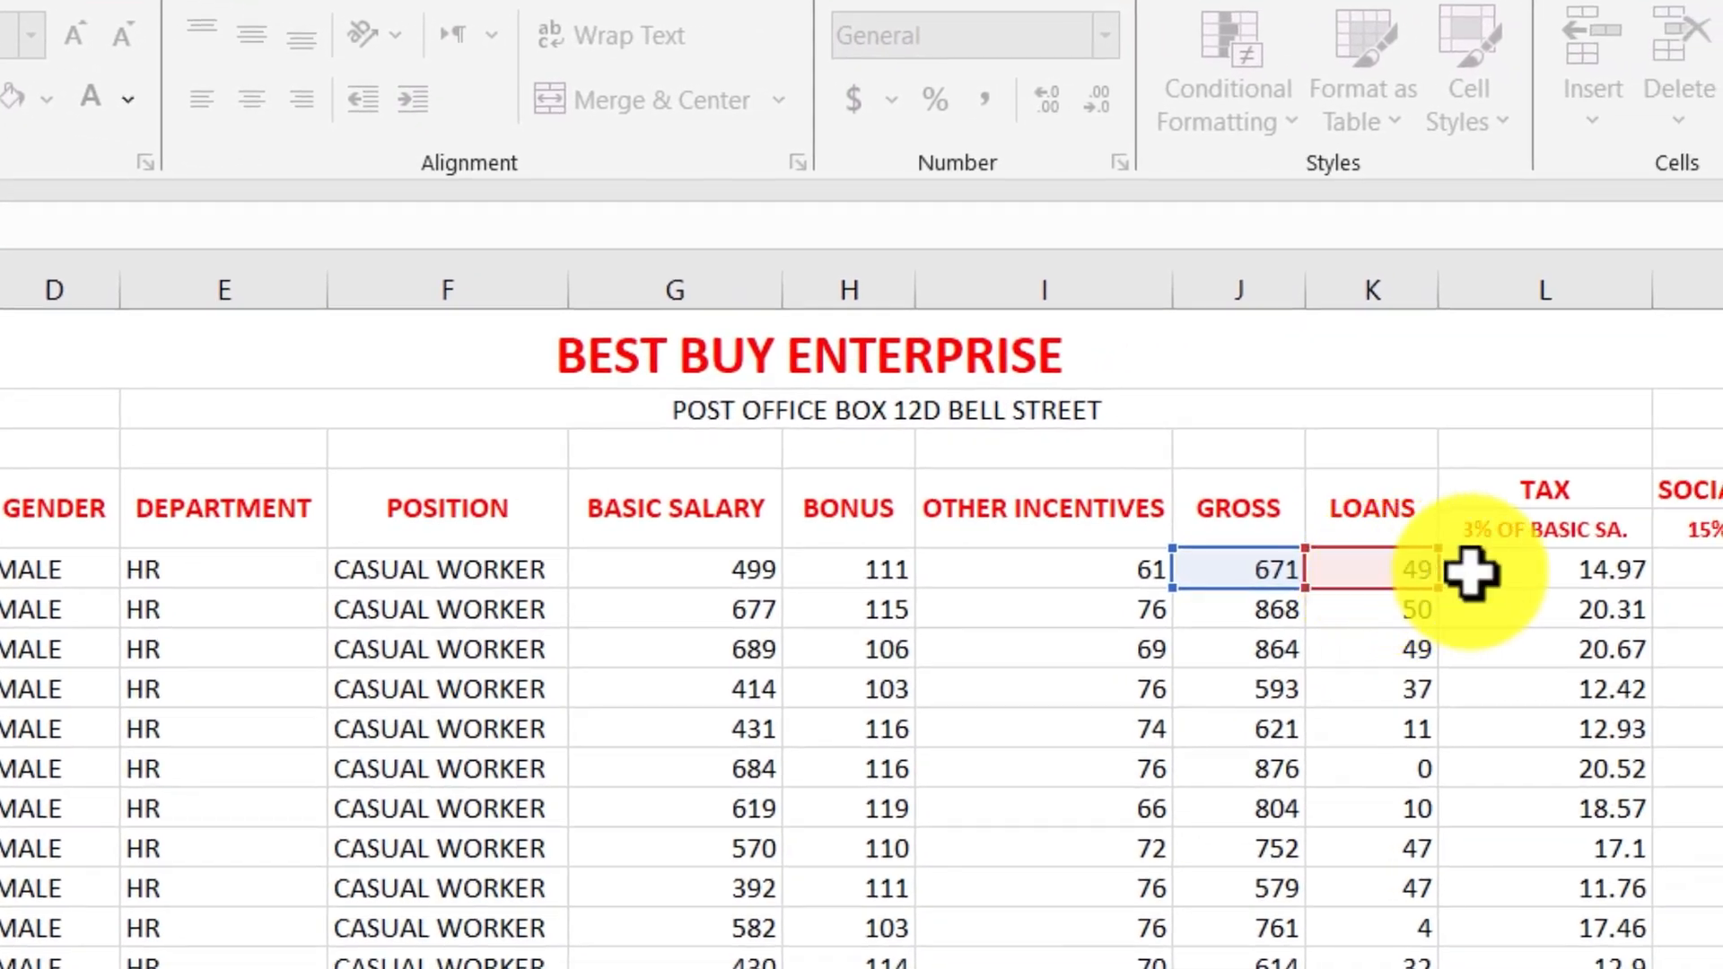
{"action": "left_click", "coordinate": [1549, 572]}
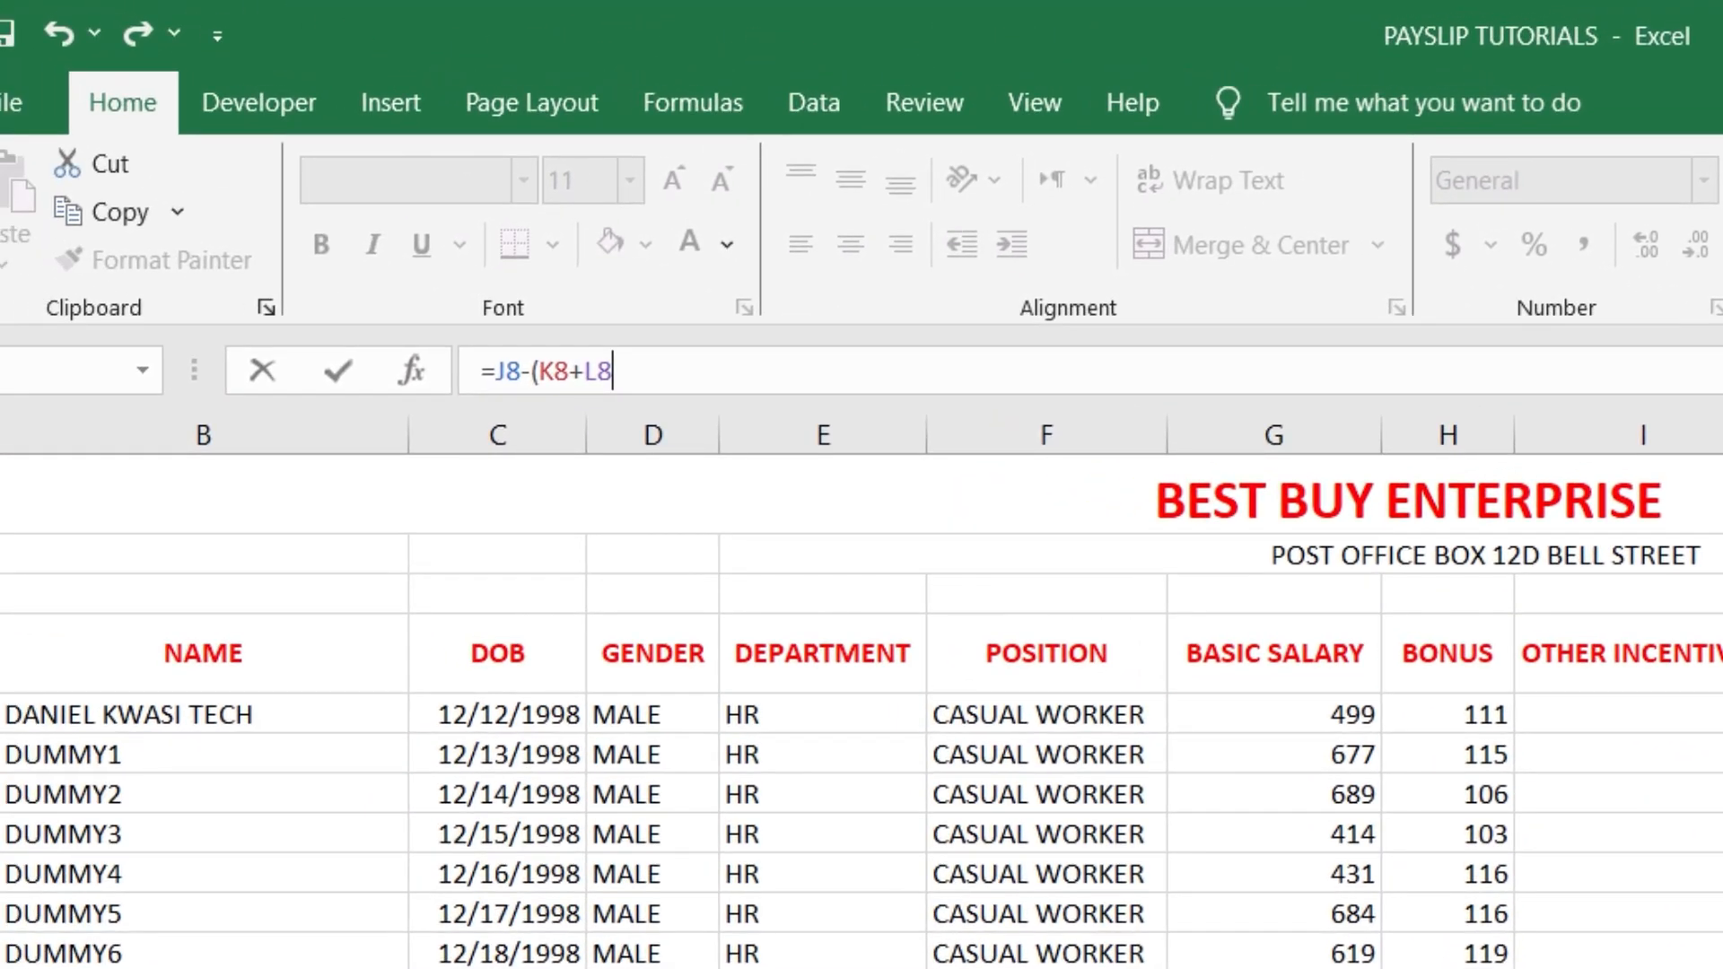
{"action": "type", "text": "+L8+M8"}
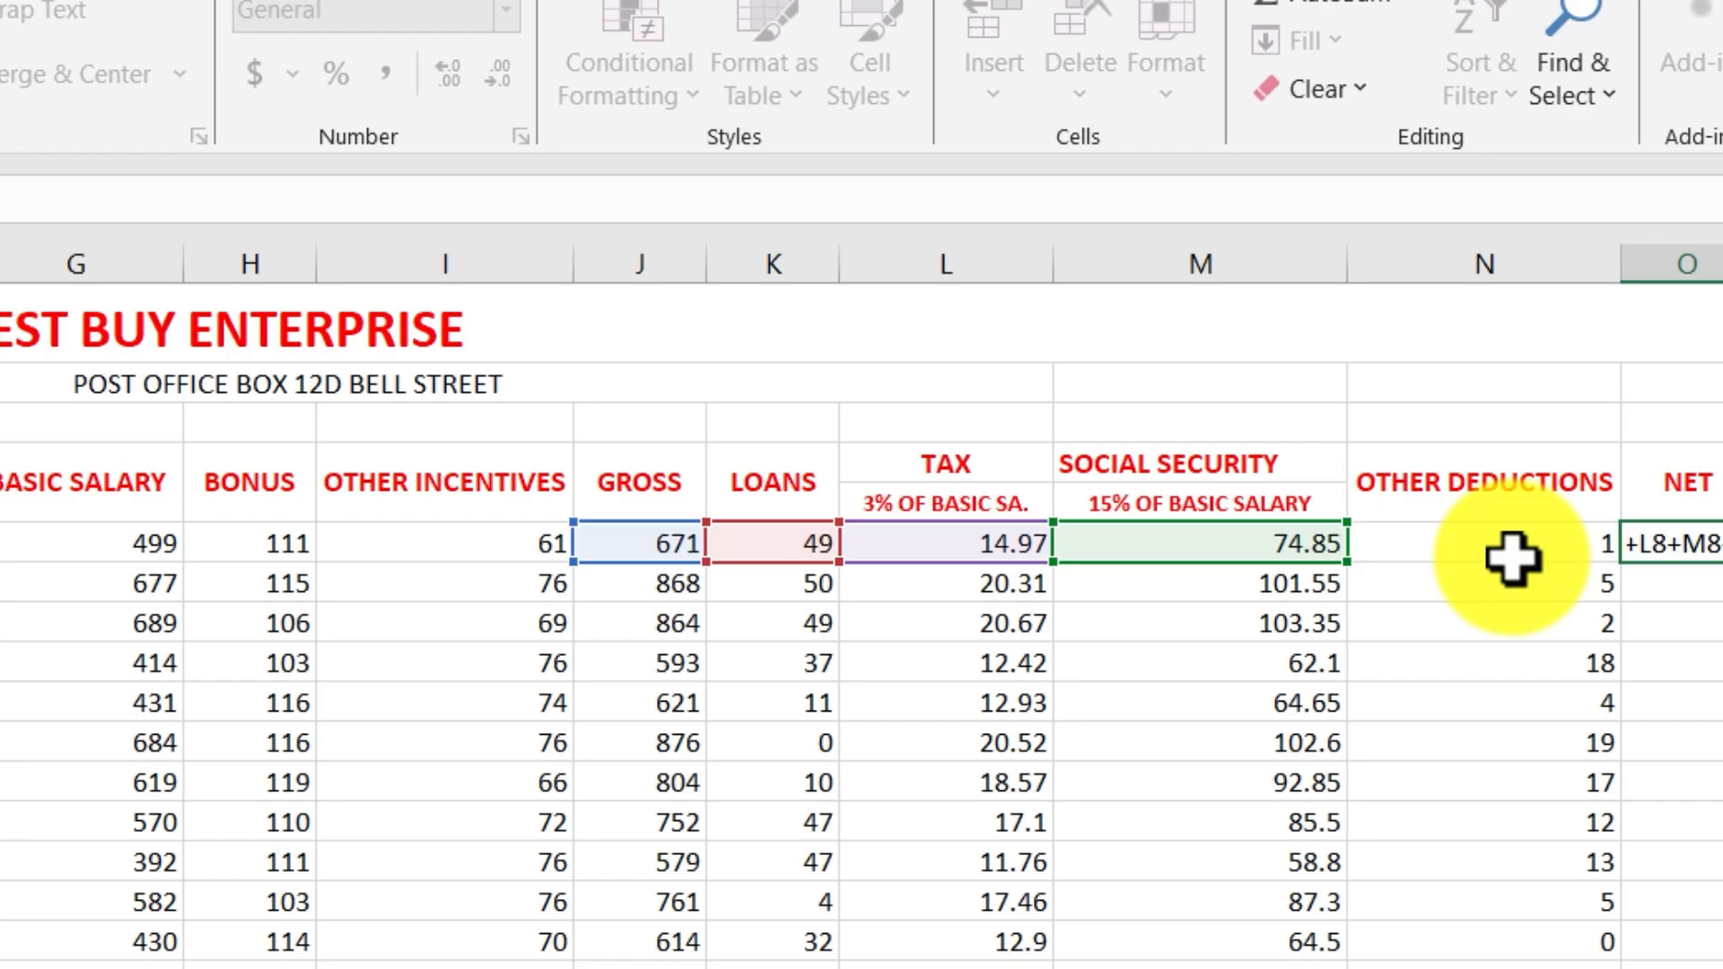
{"action": "left_click", "coordinate": [1512, 559]}
{"action": "type", "text": ")"}
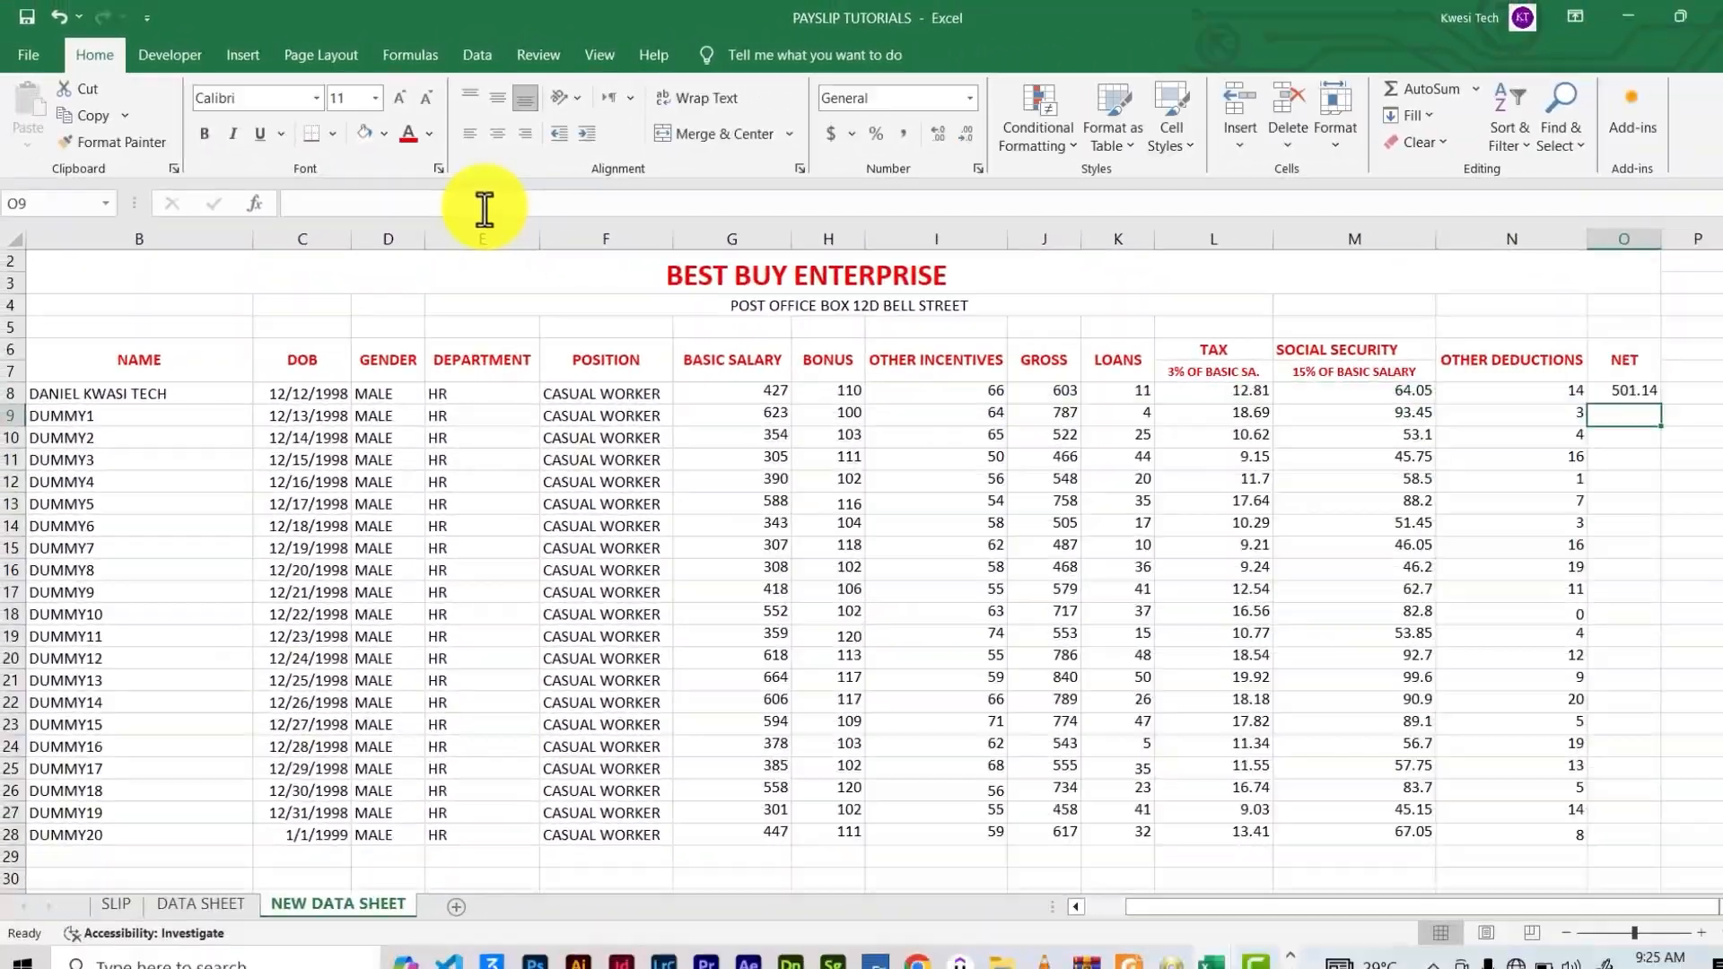
{"action": "key", "text": "Return"}
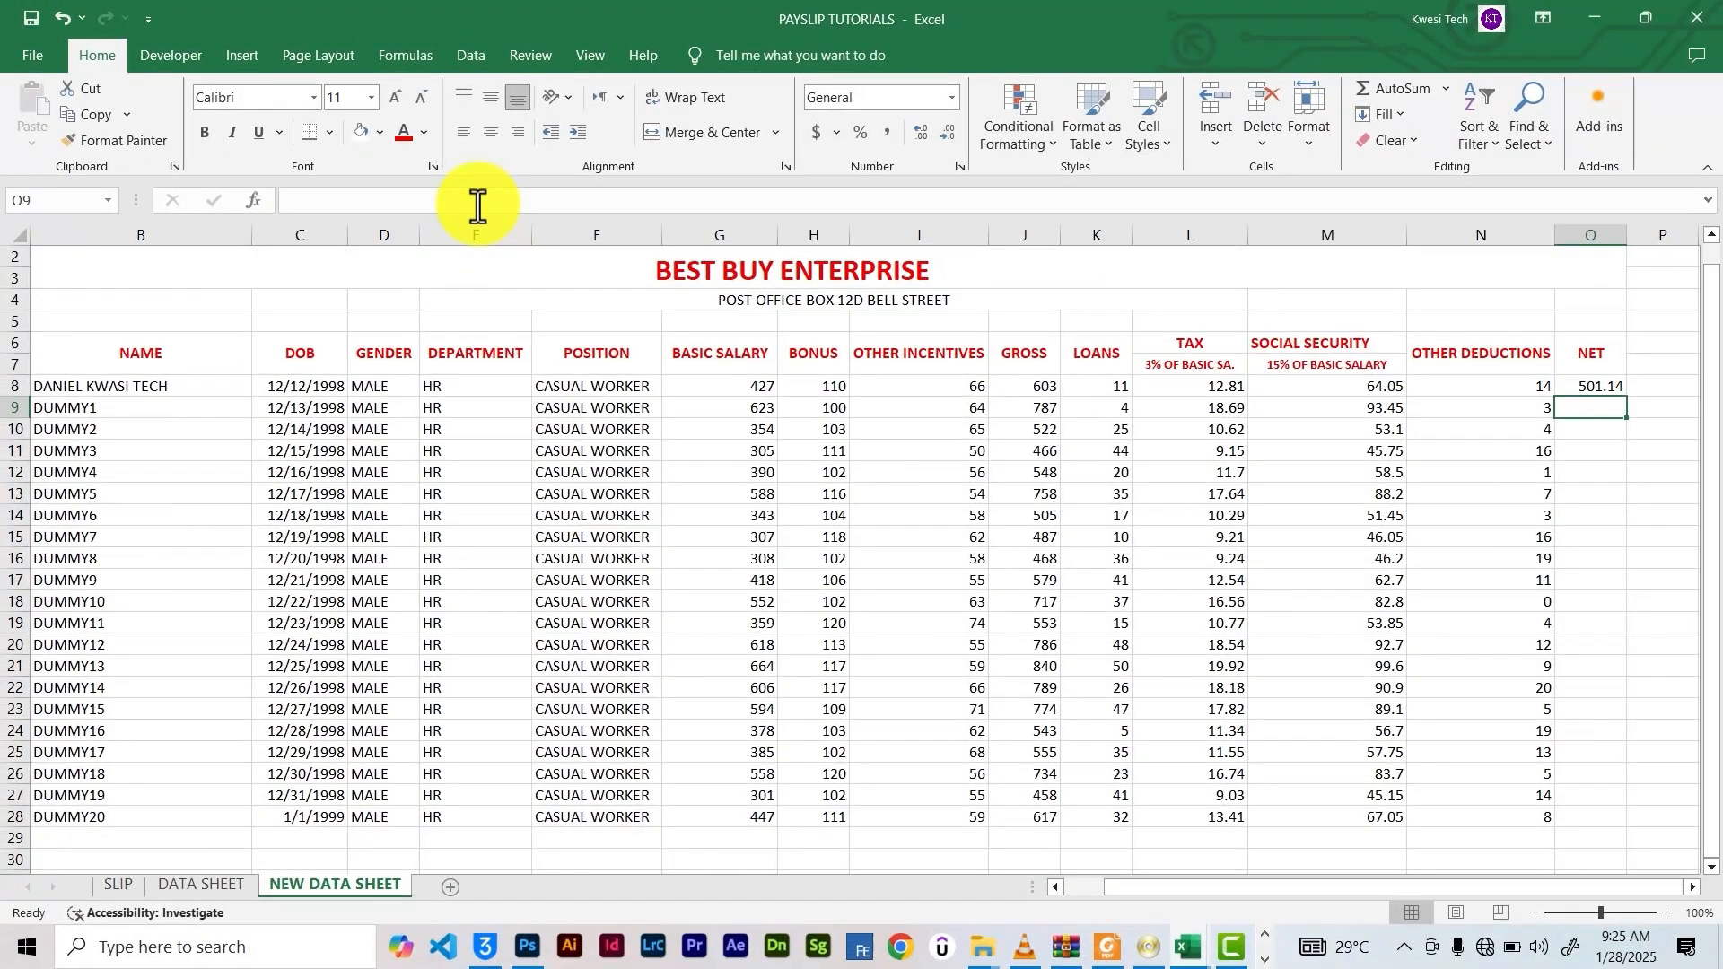
{"action": "left_click", "coordinate": [1615, 389]}
Fill the NET formula from O8 down to O28 for all 21 employees
{"action": "left_click_drag", "start_coordinate": [1627, 397], "coordinate": [1642, 739]}
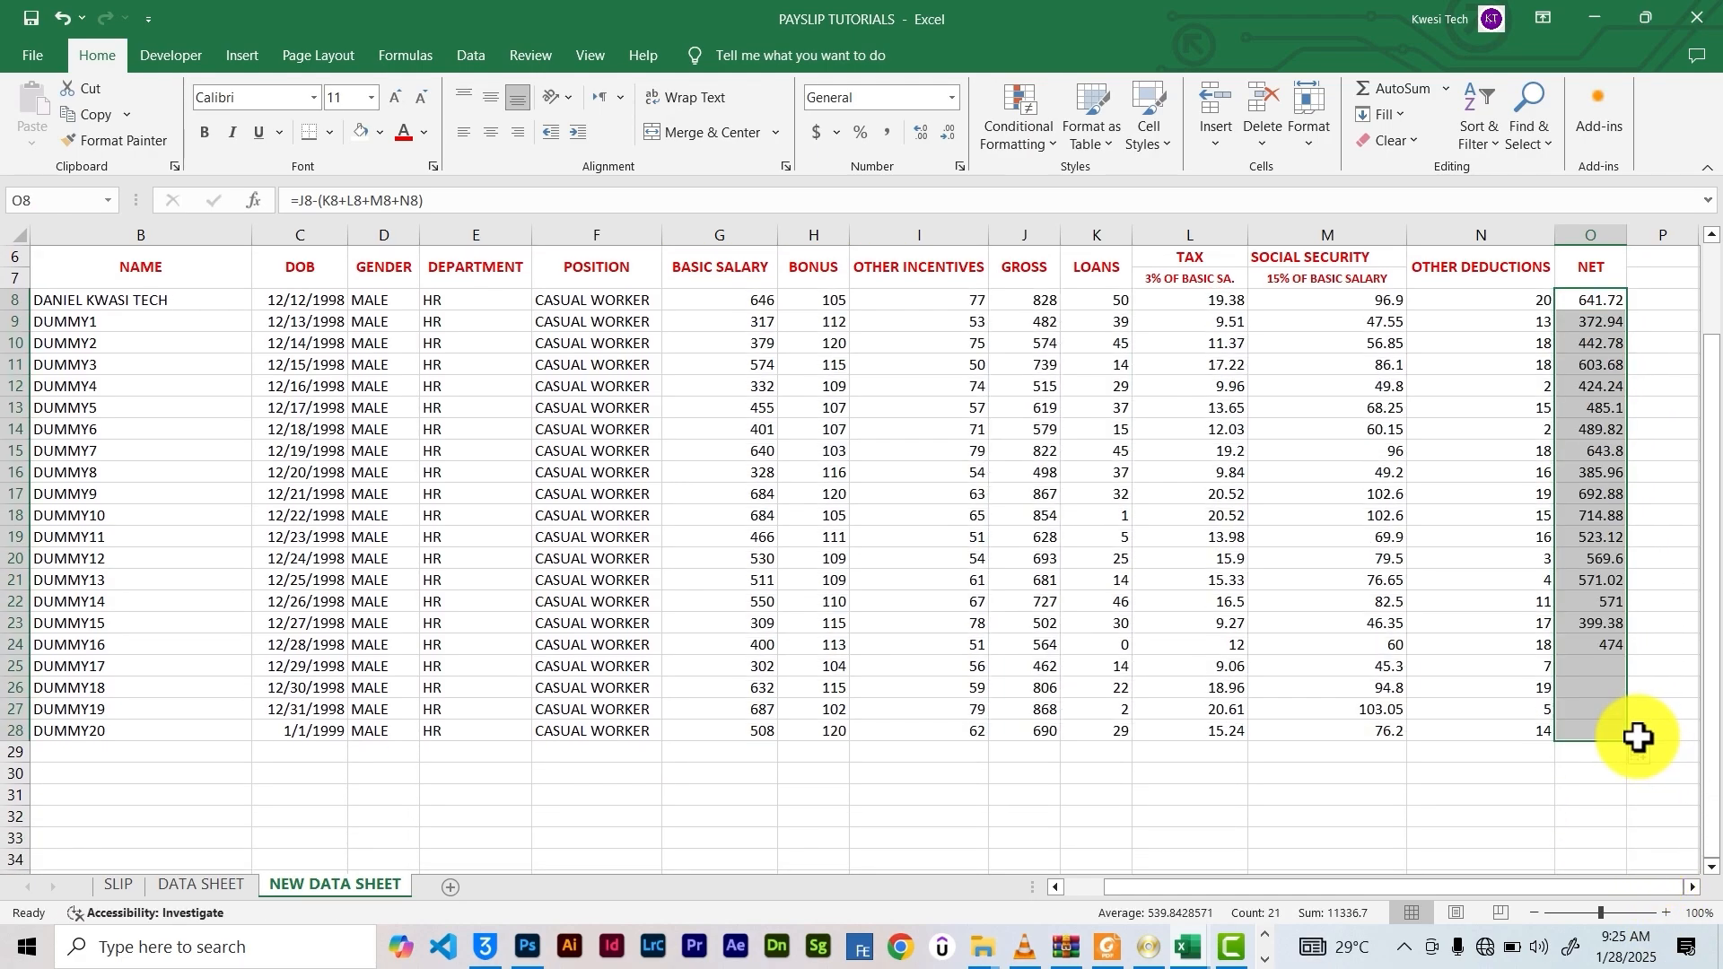
{"action": "scroll", "coordinate": [1400, 711], "scroll_direction": "up", "scroll_amount": 2}
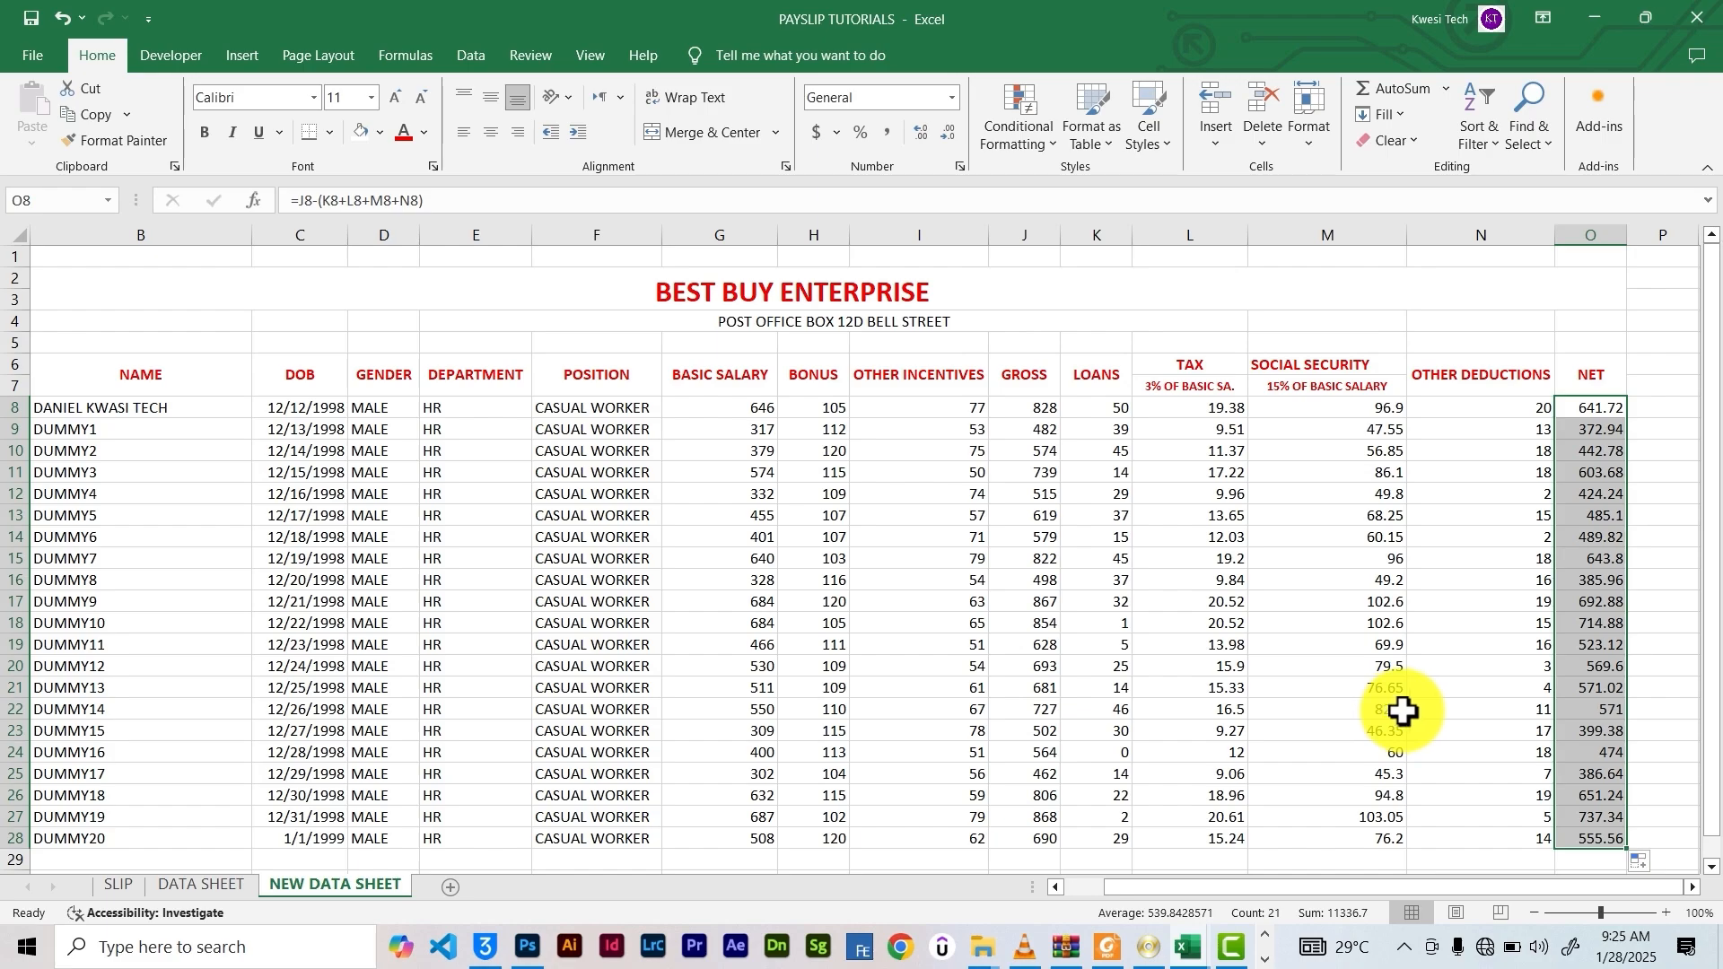
{"action": "scroll", "coordinate": [820, 423], "scroll_direction": "down", "scroll_amount": 4}
{"action": "scroll", "coordinate": [823, 419], "scroll_direction": "up", "scroll_amount": 4}
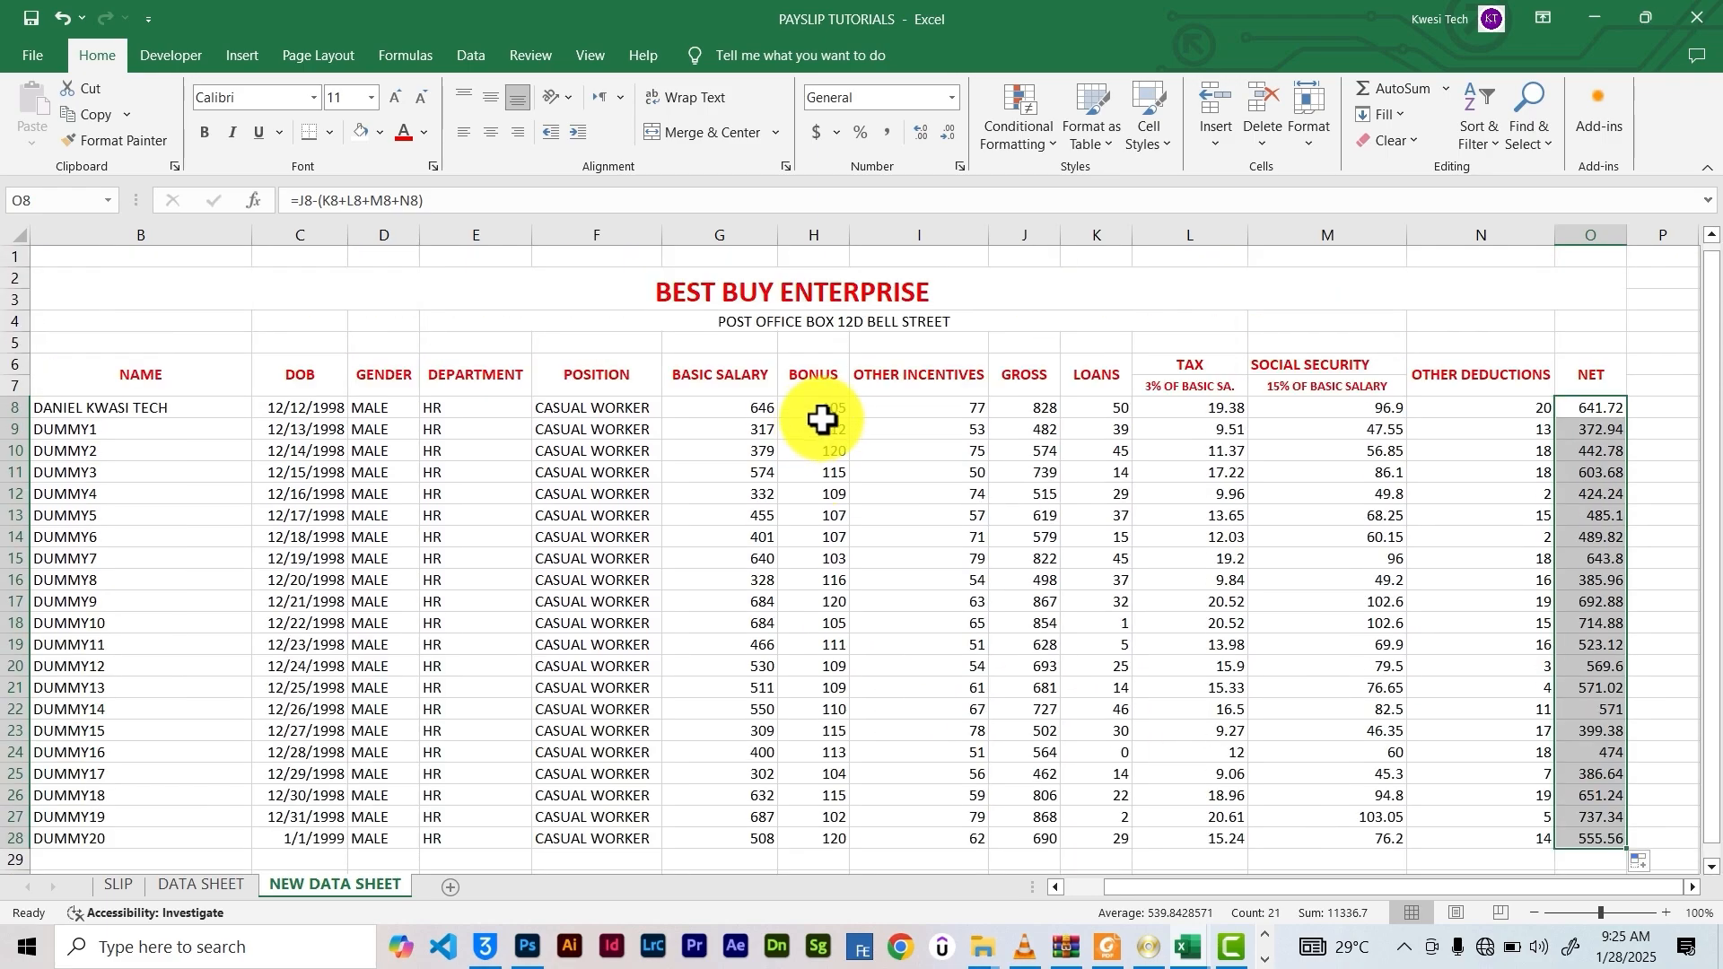
{"action": "scroll", "coordinate": [838, 414], "scroll_direction": "down", "scroll_amount": 1}
{"action": "scroll", "coordinate": [837, 415], "scroll_direction": "up", "scroll_amount": 1}
Middle-align the post office box subtitle and the BEST BUY ENTERPRISE title in their merged cells
{"action": "left_click", "coordinate": [760, 327]}
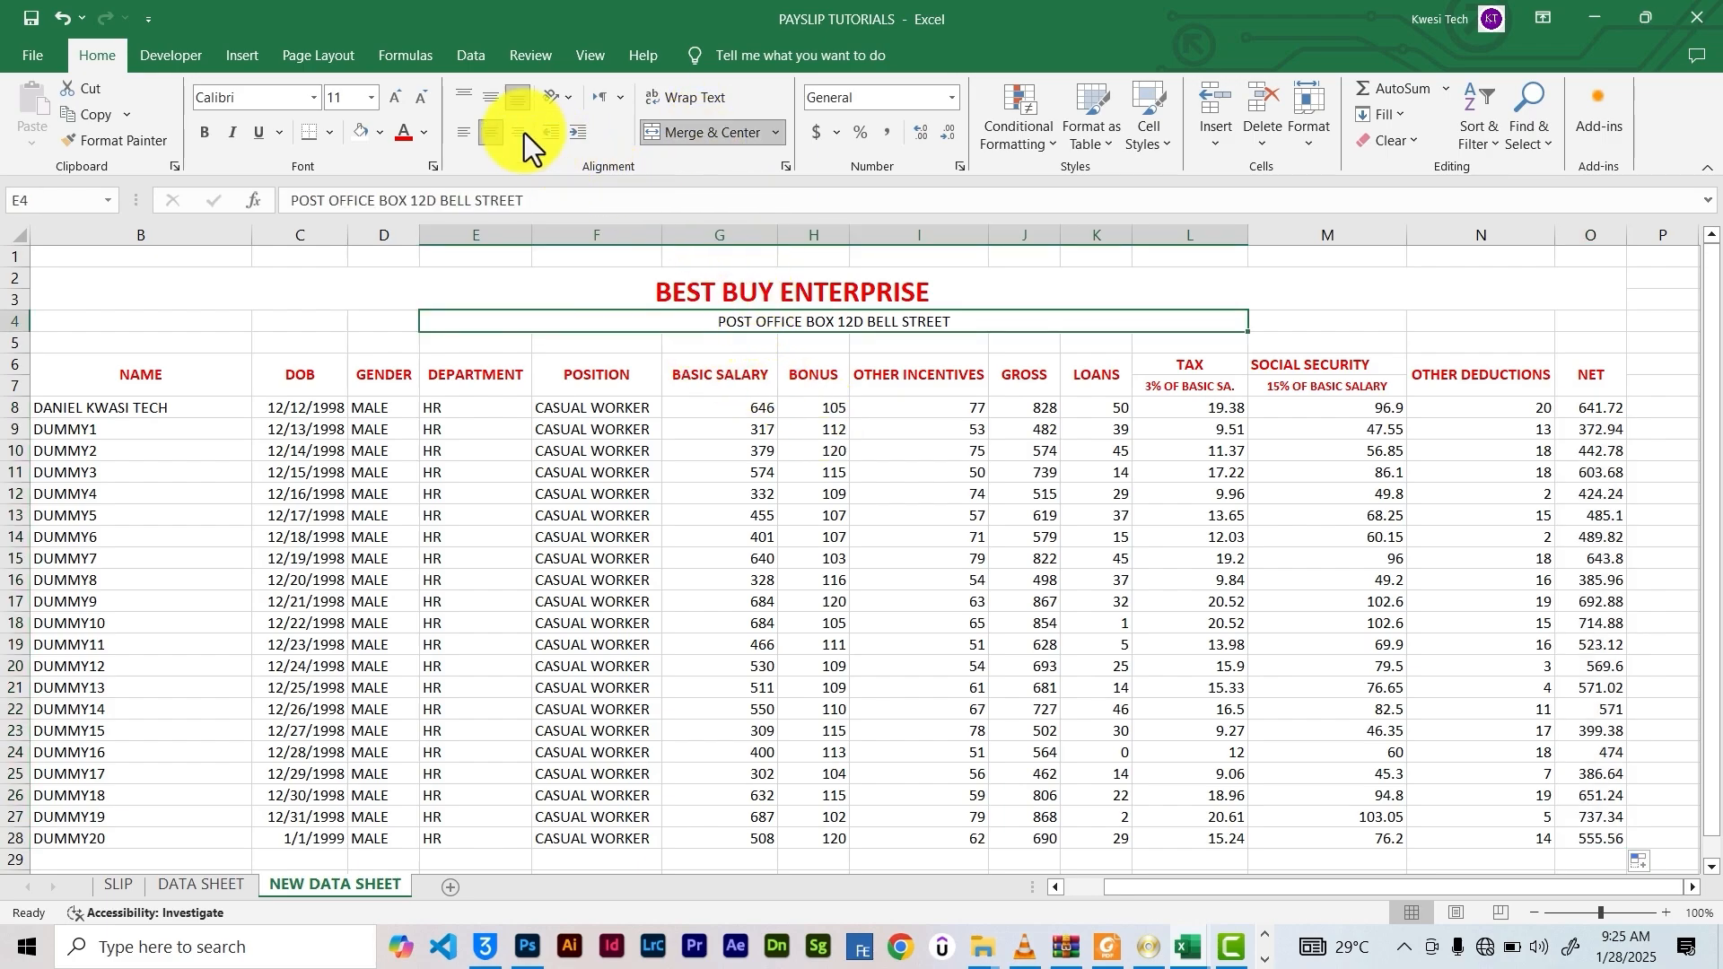
{"action": "left_click", "coordinate": [491, 99]}
{"action": "left_click", "coordinate": [754, 285]}
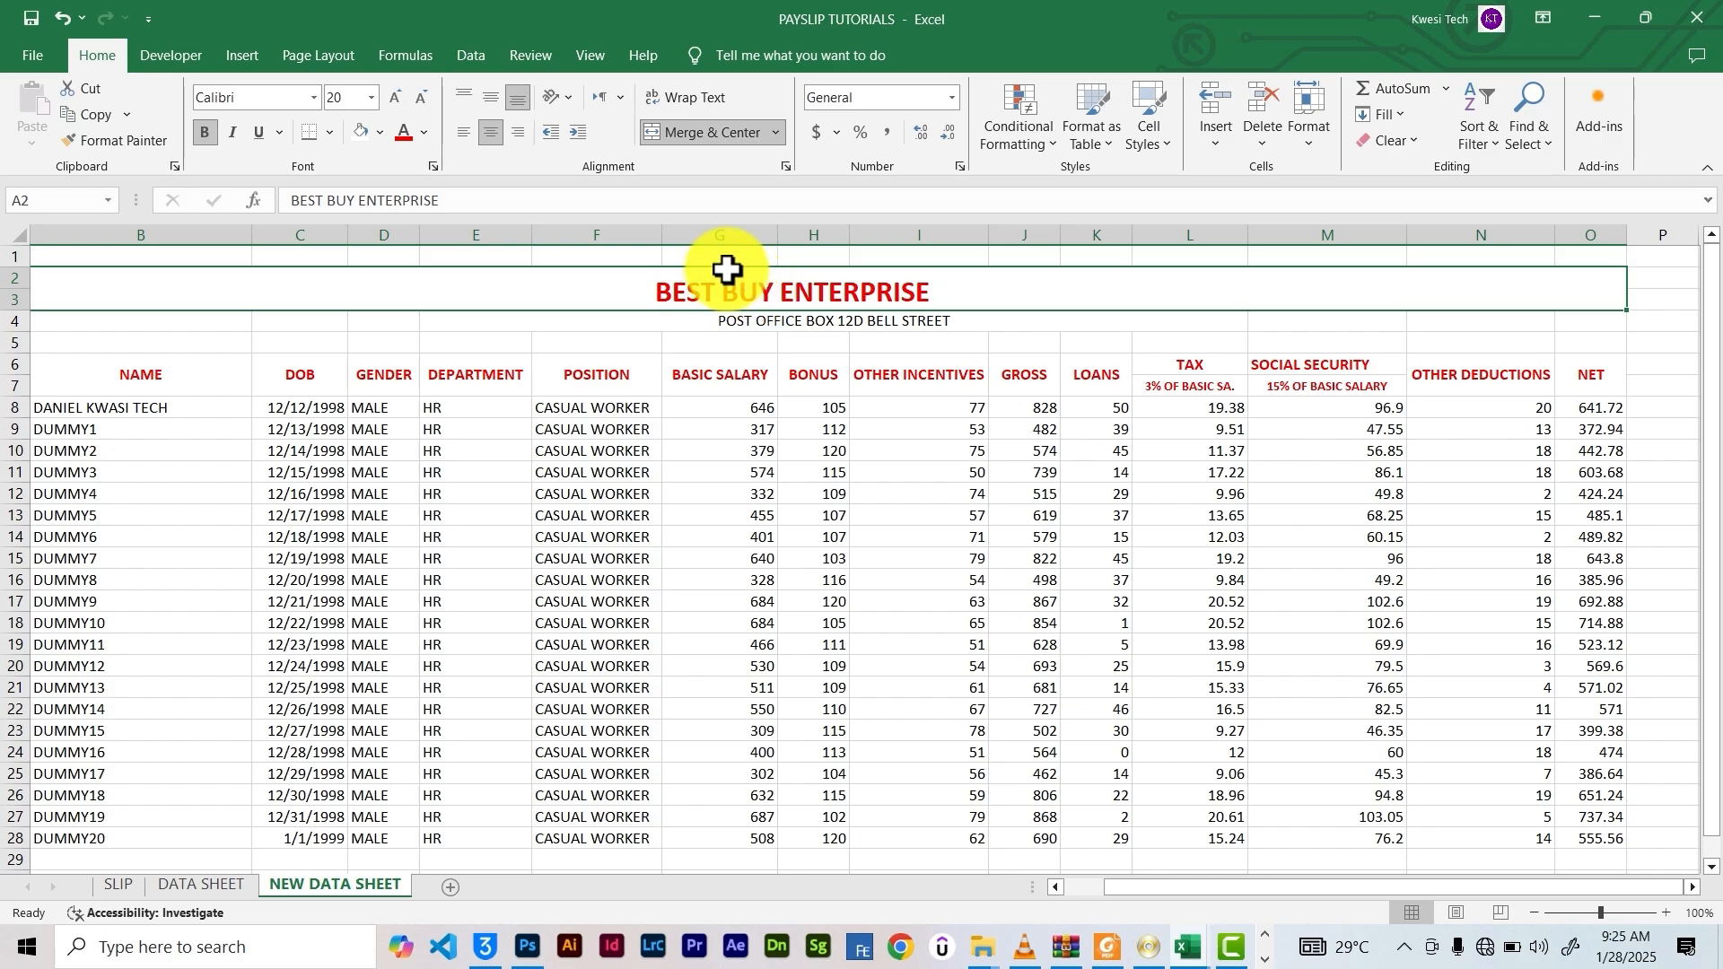
{"action": "left_click", "coordinate": [502, 101]}
{"action": "left_click", "coordinate": [875, 407]}
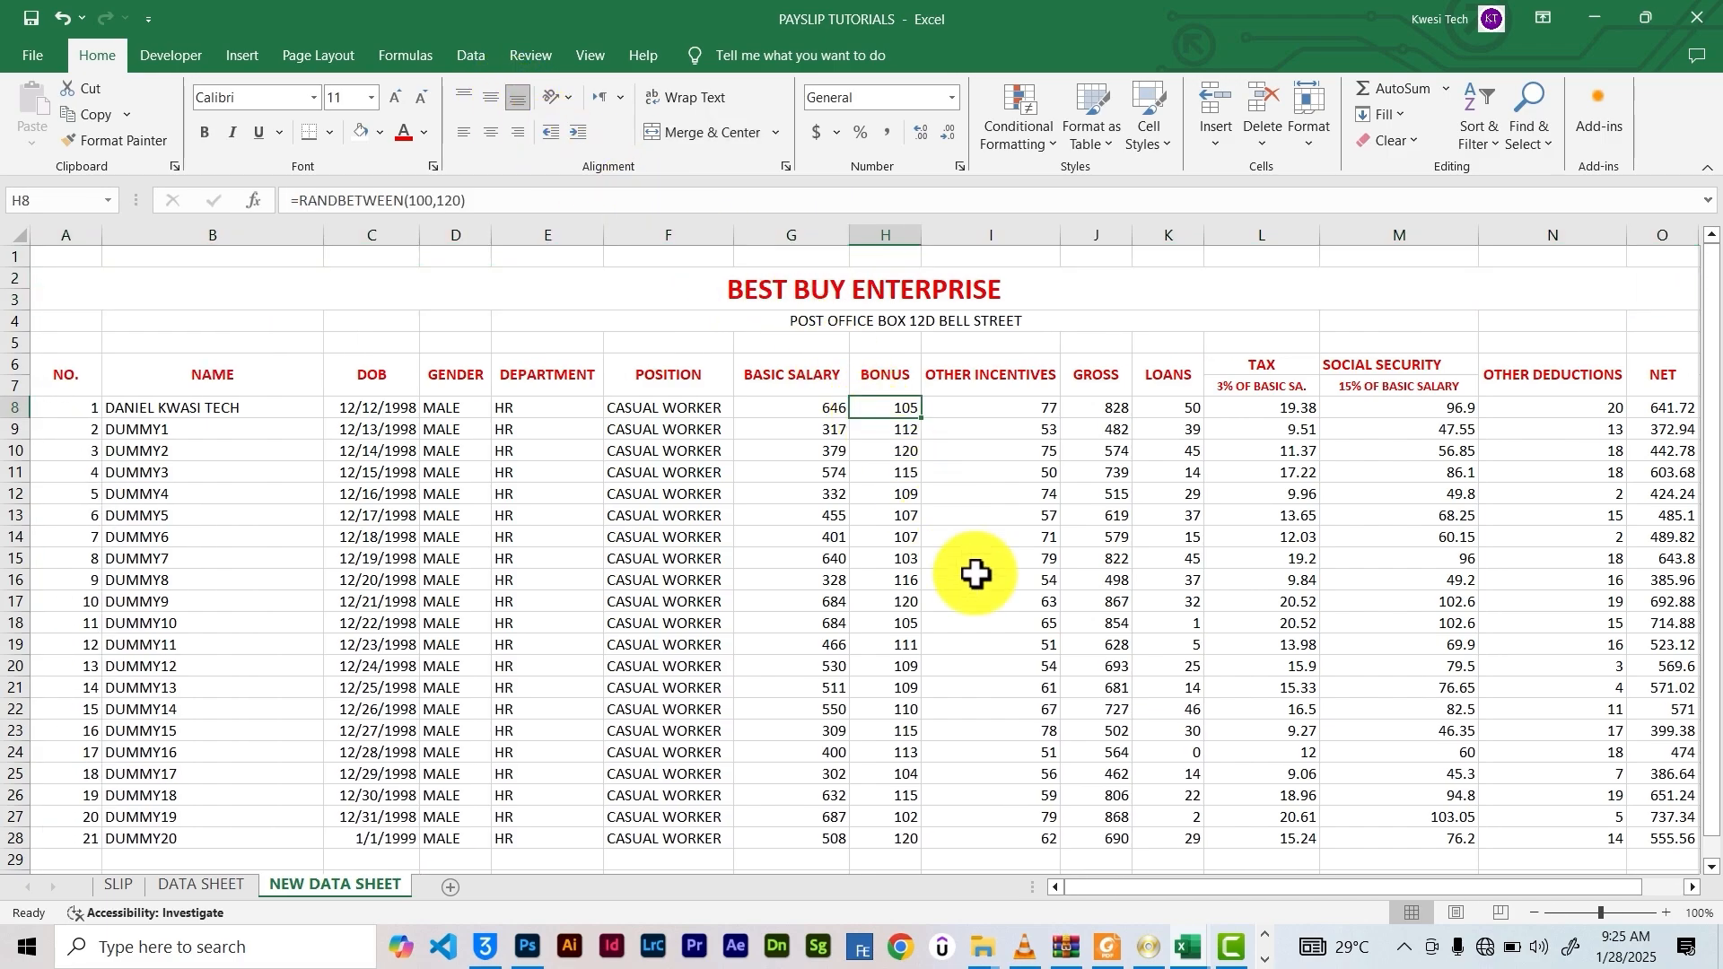
{"action": "left_click_drag", "start_coordinate": [1092, 885], "coordinate": [1061, 913]}
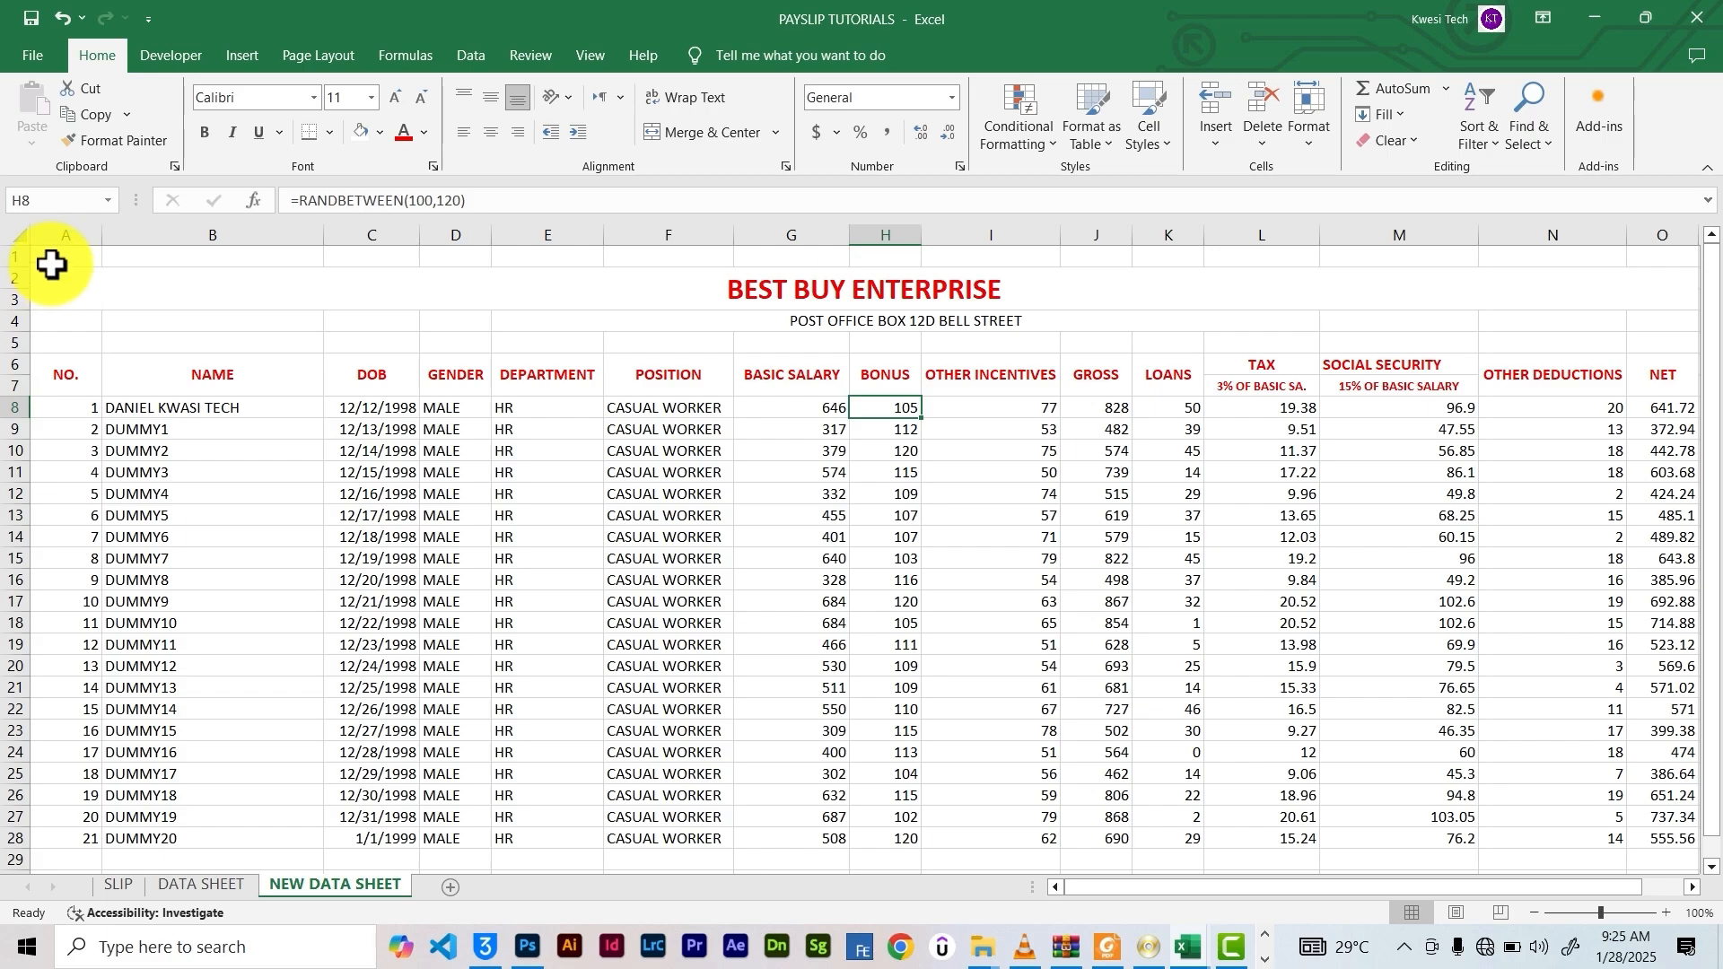
Fill the whole worksheet white to hide the gridlines
{"action": "key", "text": "ctrl+a"}
{"action": "key", "text": "ctrl+a"}
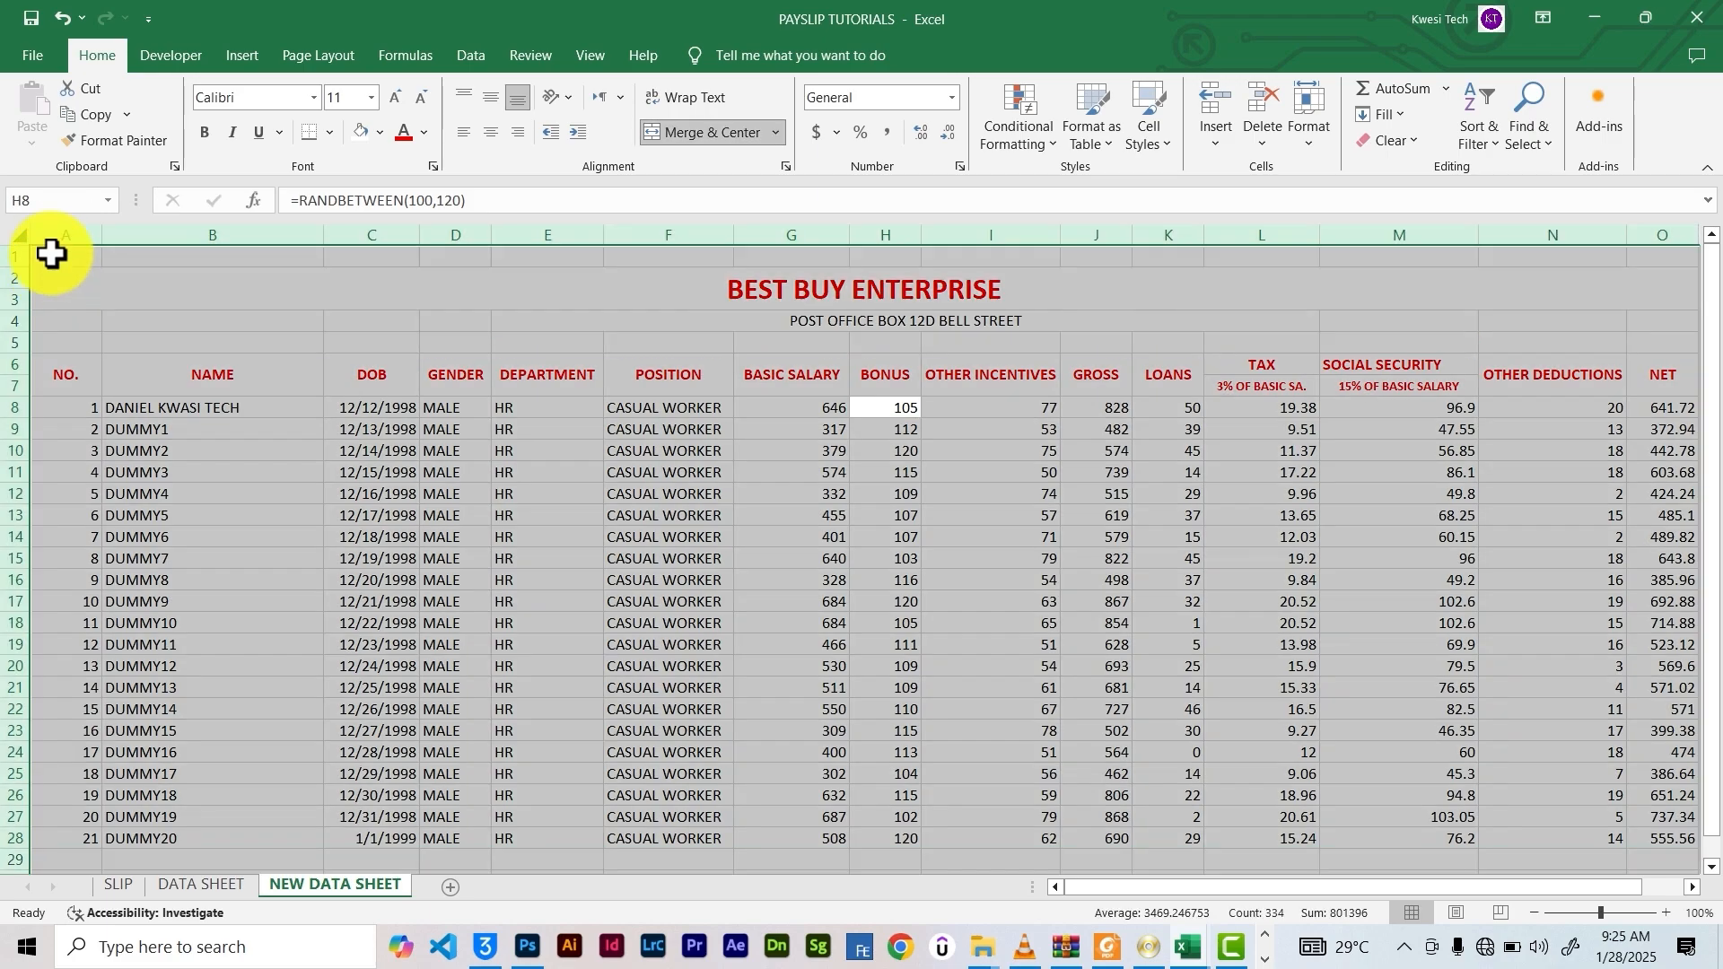
{"action": "left_click", "coordinate": [362, 133]}
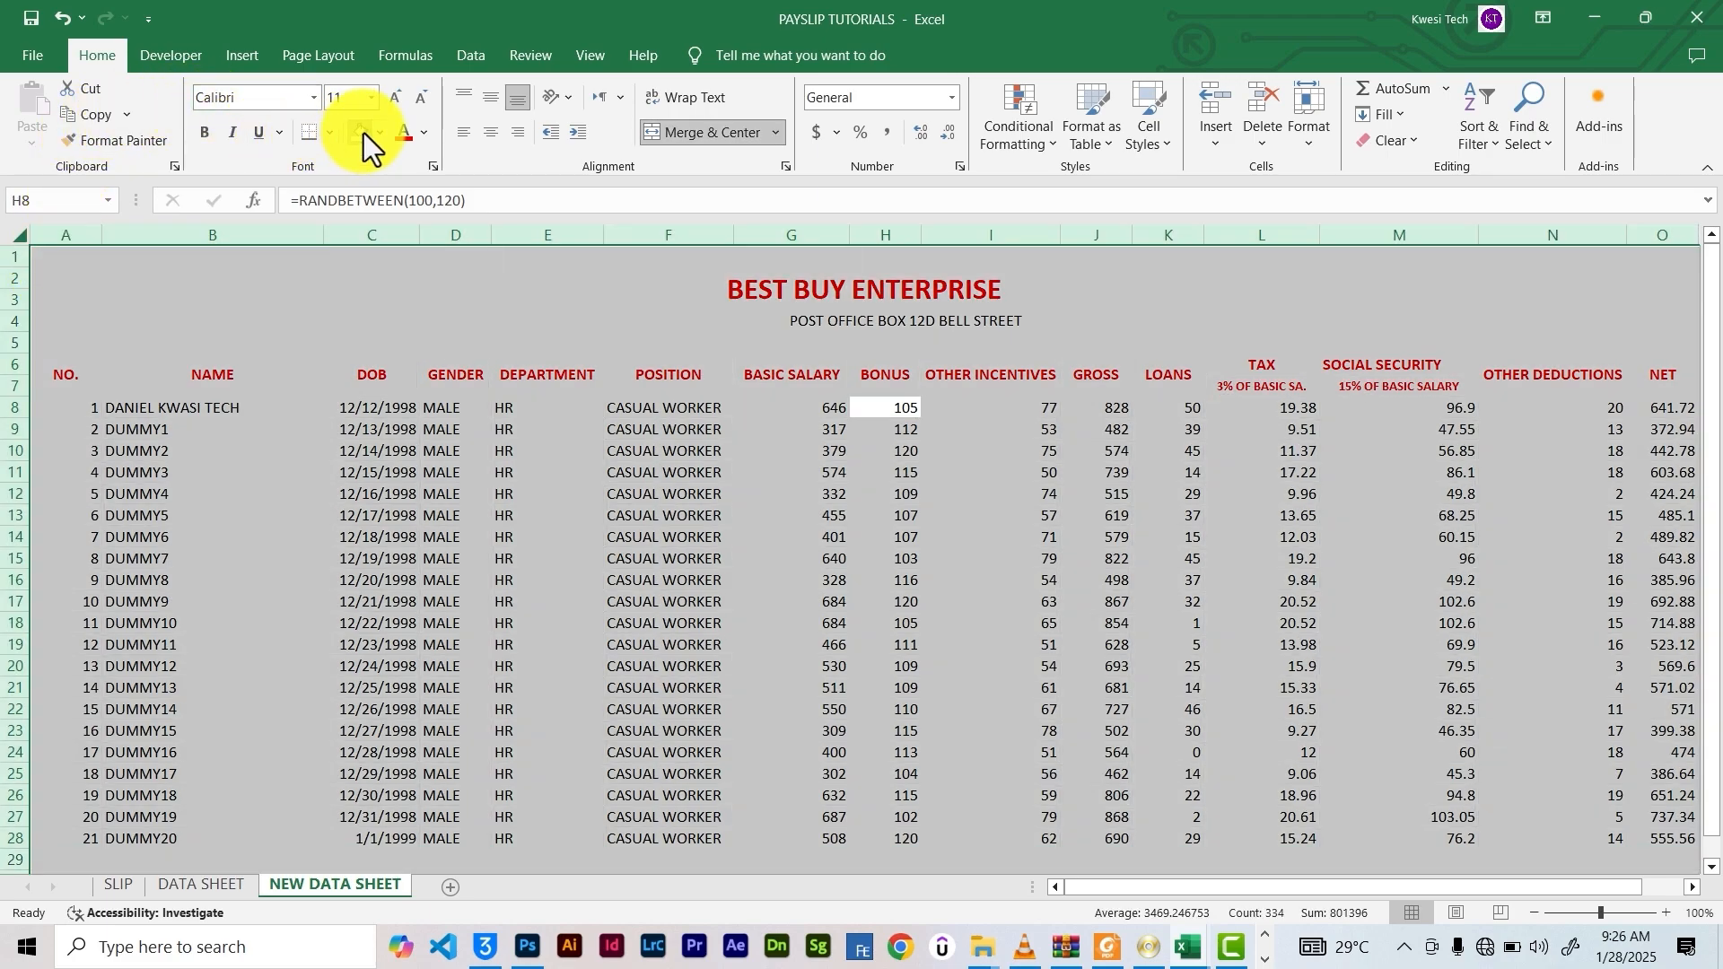
{"action": "left_click", "coordinate": [368, 373]}
Apply All Borders to the payroll table from row 6 through the last employee row
{"action": "left_click_drag", "start_coordinate": [56, 371], "coordinate": [1355, 811]}
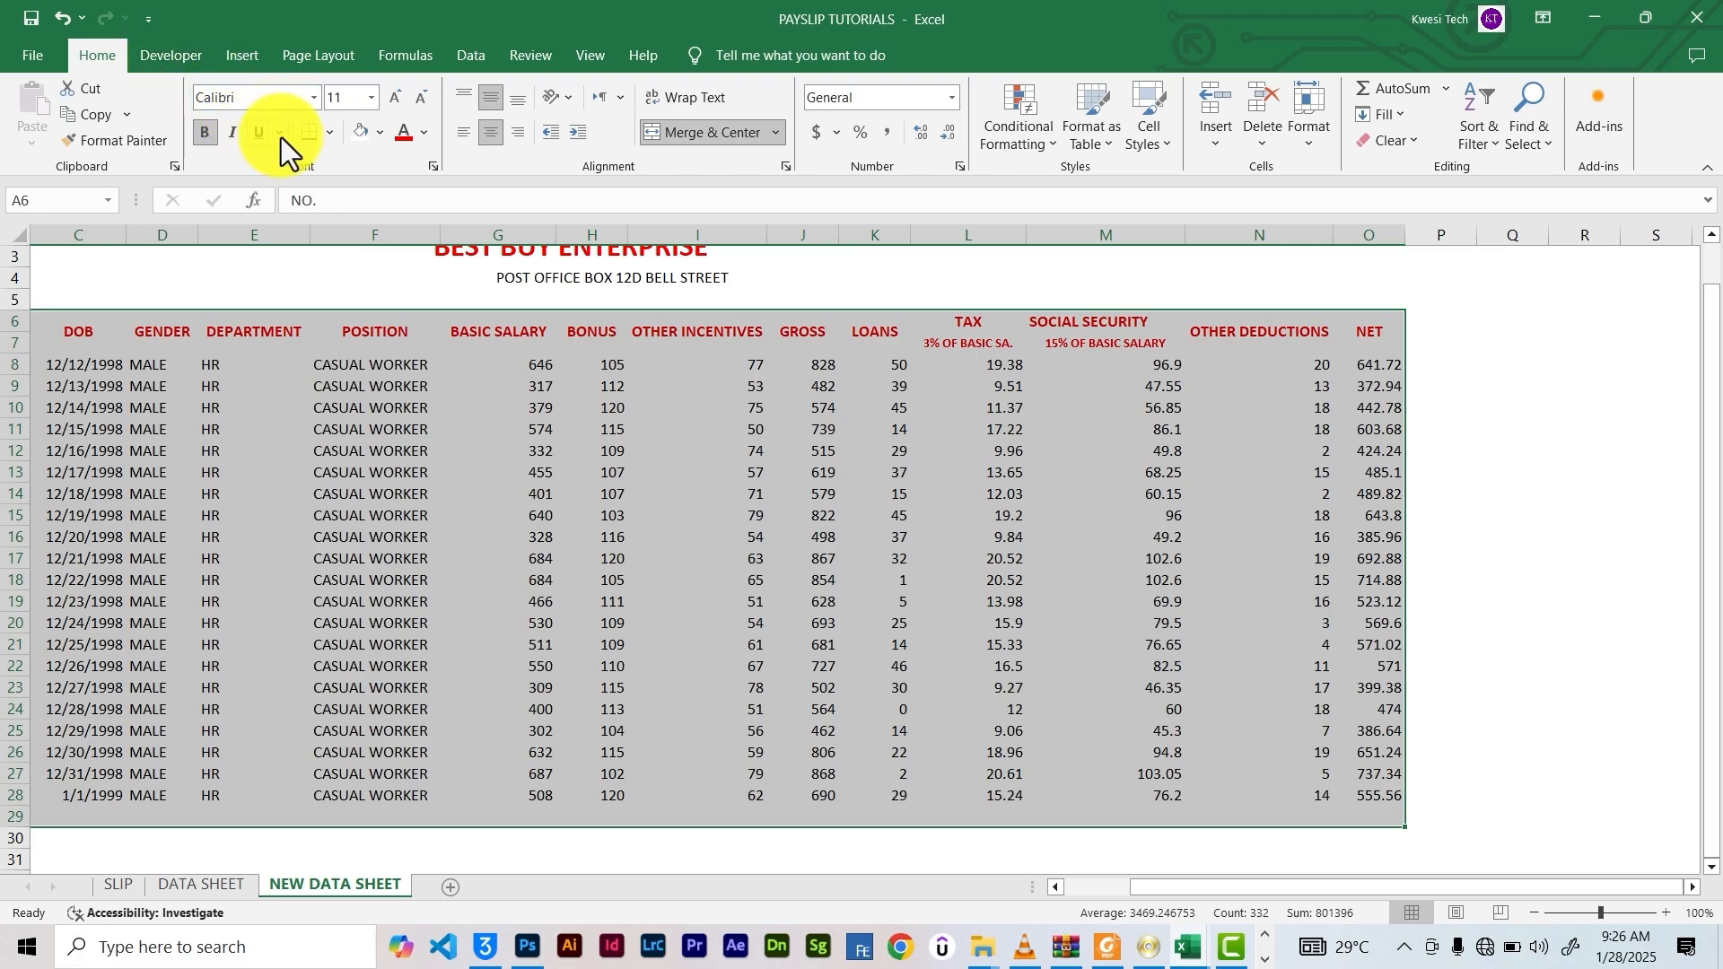
{"action": "left_click", "coordinate": [331, 133]}
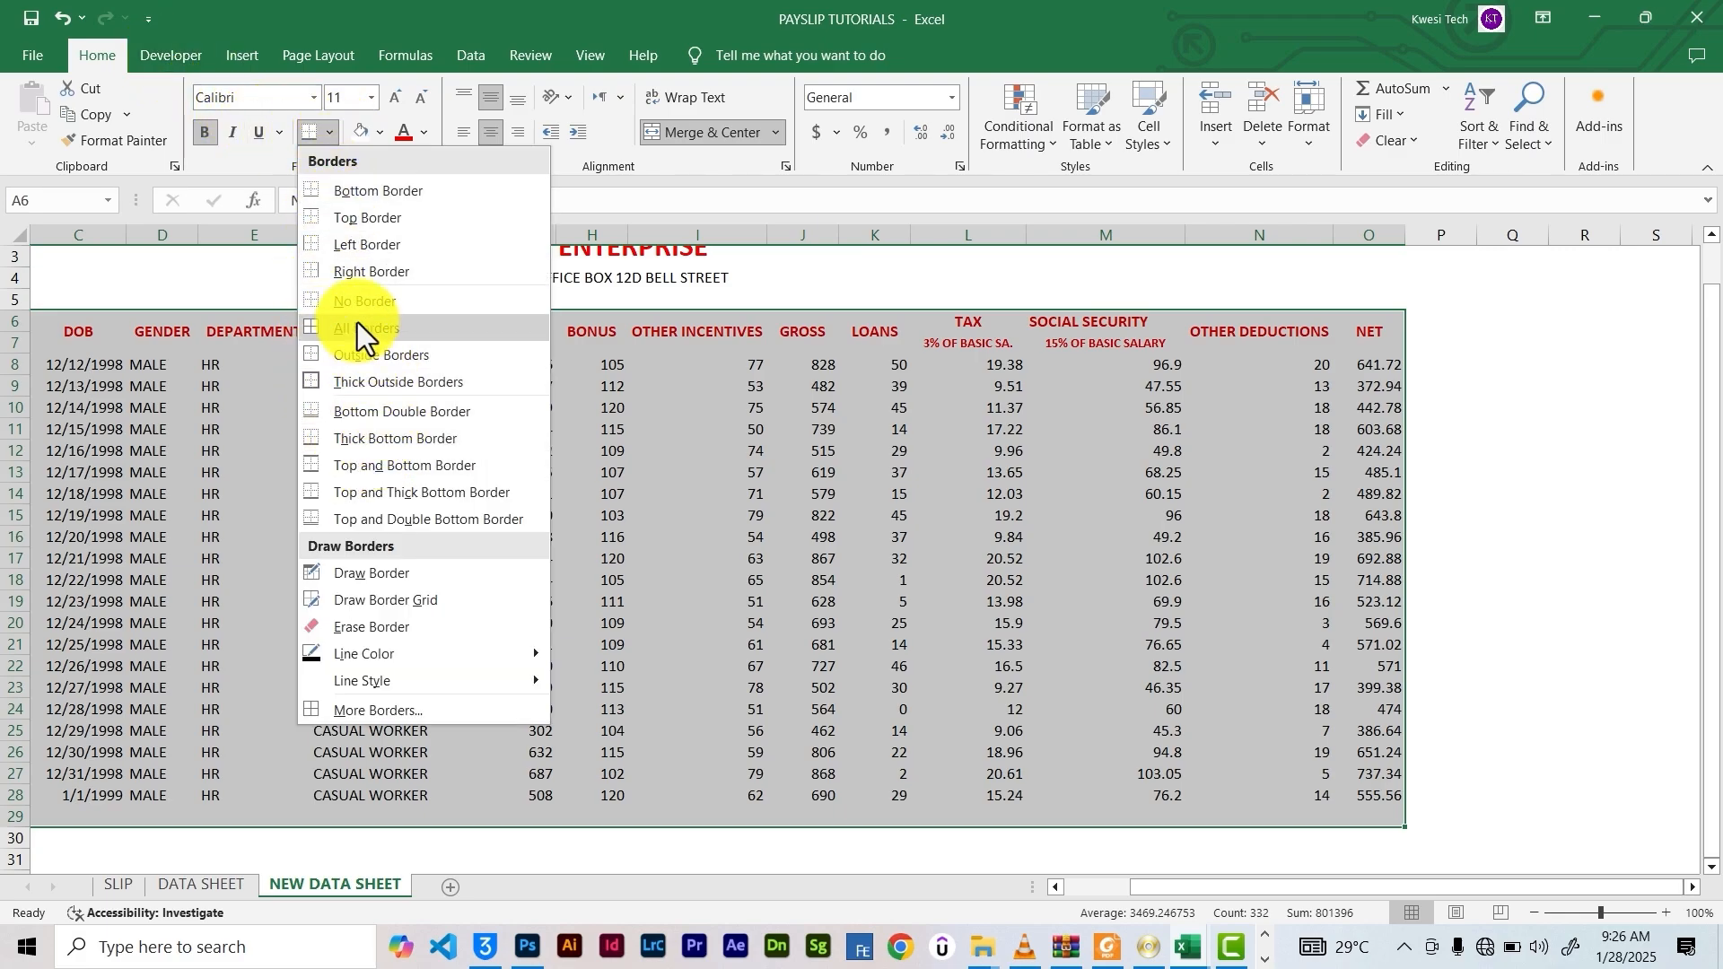
{"action": "left_click", "coordinate": [357, 325]}
{"action": "left_click", "coordinate": [710, 493]}
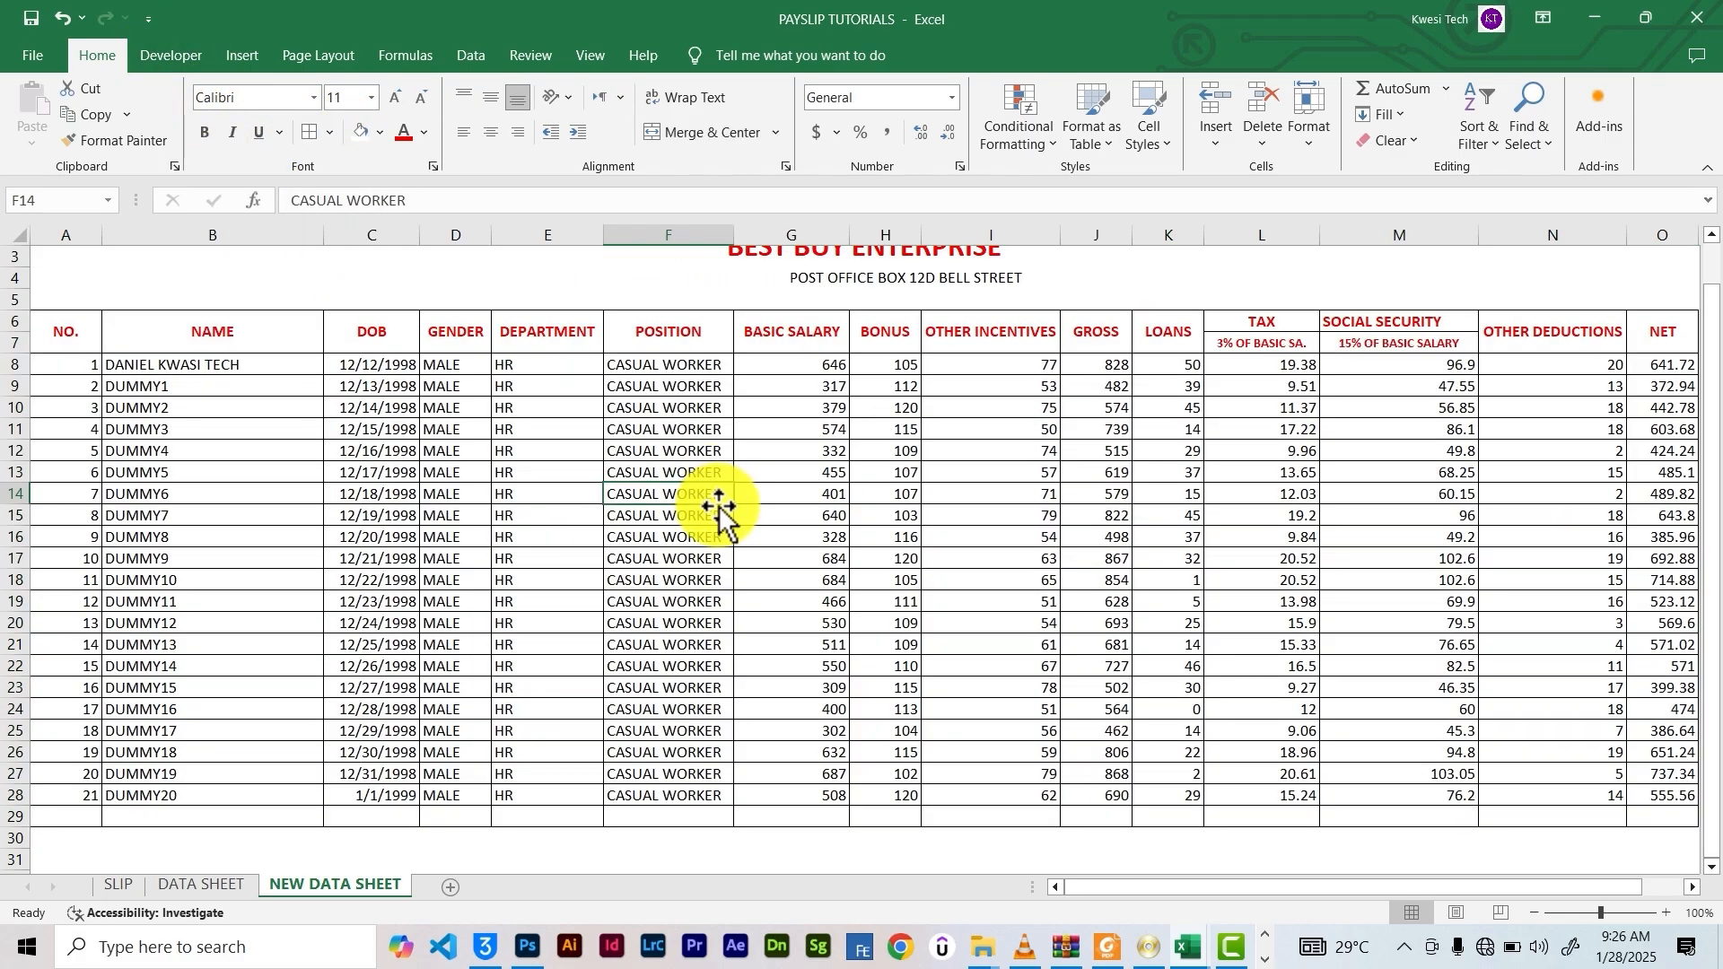
{"action": "scroll", "coordinate": [713, 500], "scroll_direction": "up", "scroll_amount": 1}
Merge and centre the post office address across row 4, columns A to O
{"action": "left_click", "coordinate": [793, 289]}
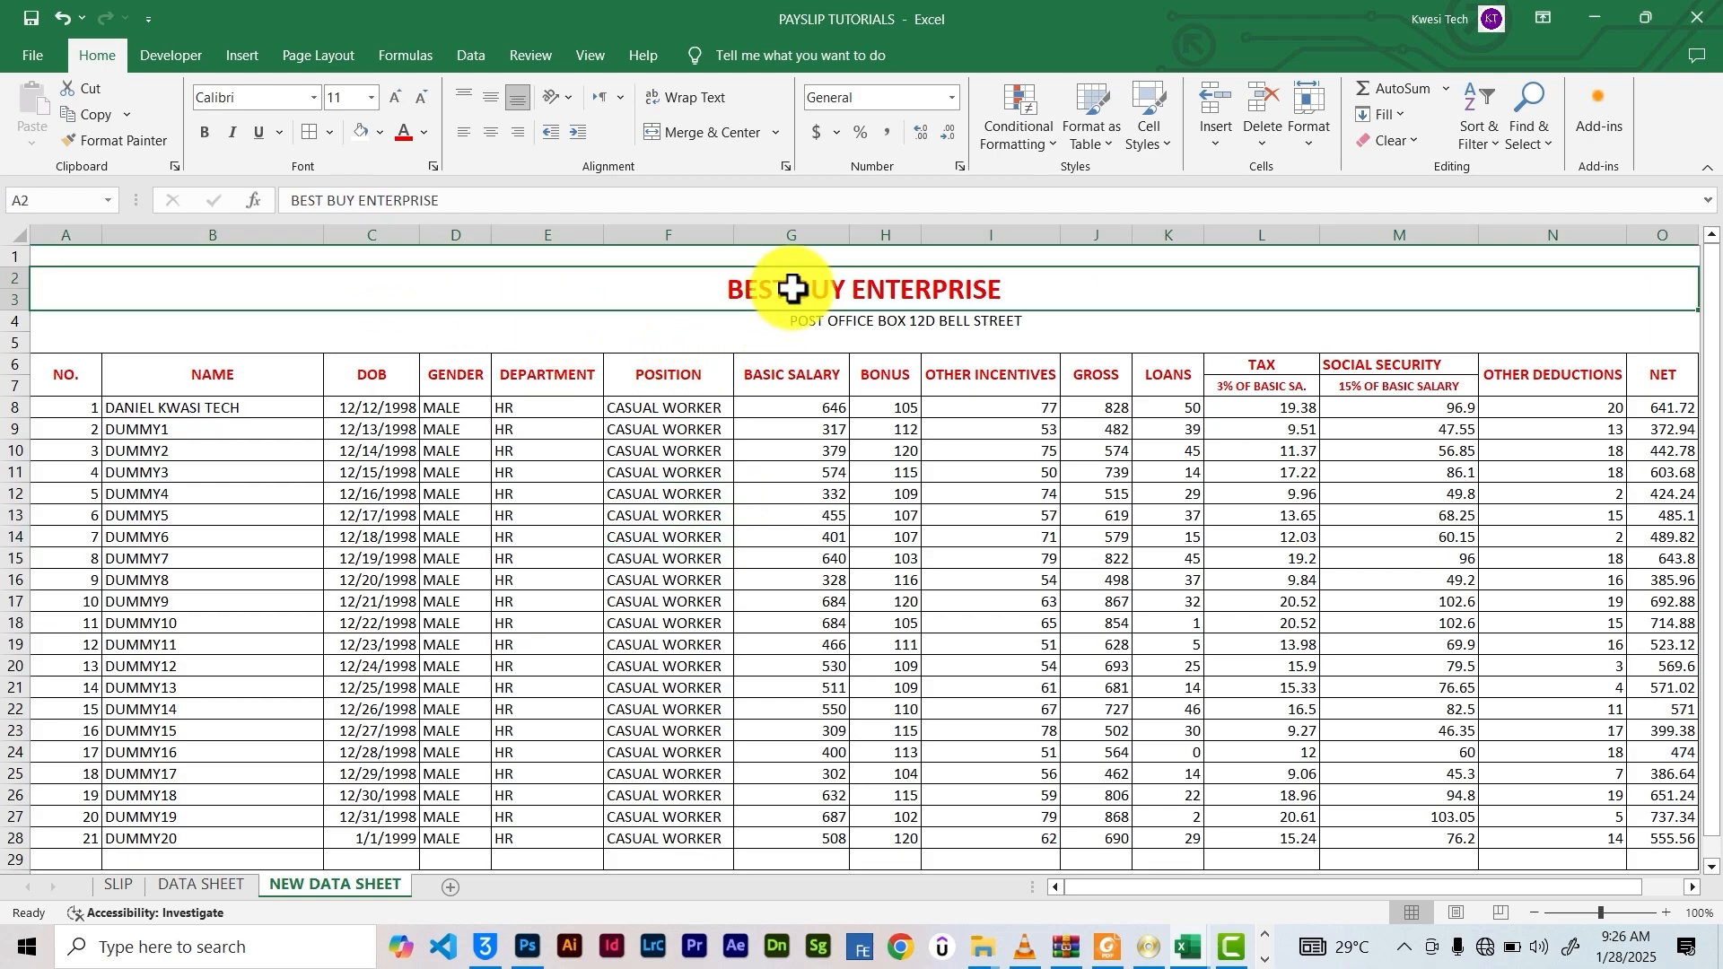
{"action": "left_click", "coordinate": [816, 338]}
{"action": "left_click", "coordinate": [822, 321]}
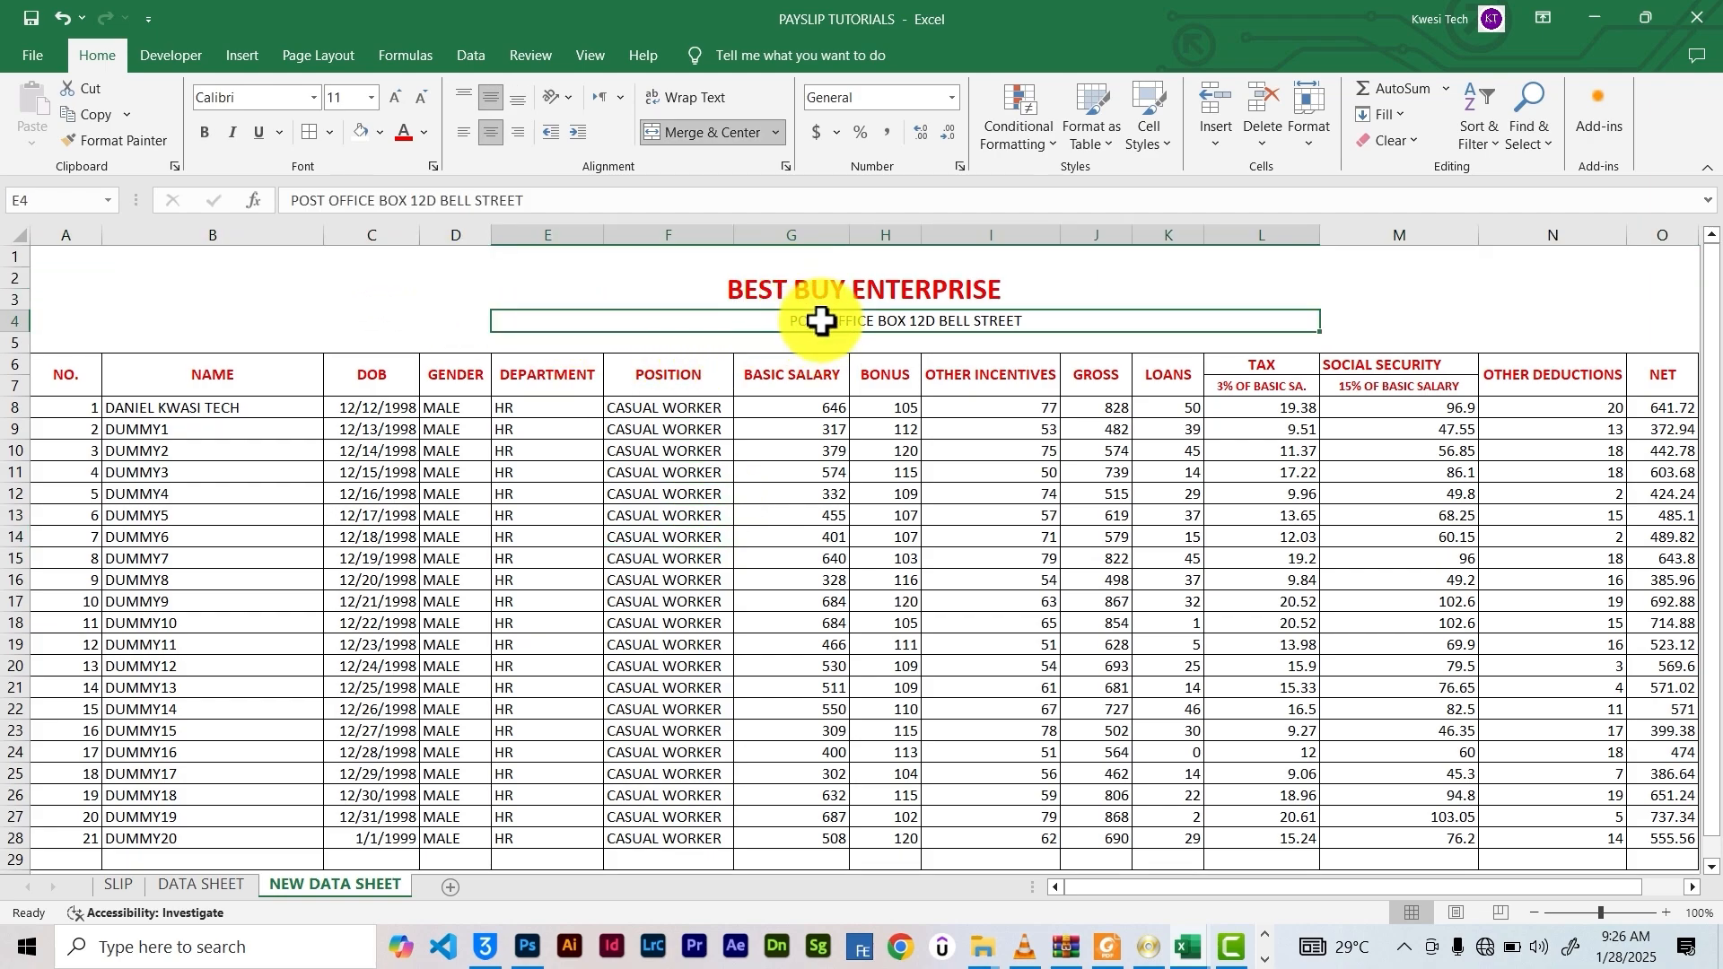
{"action": "left_click", "coordinate": [815, 288]}
{"action": "left_click", "coordinate": [824, 323]}
{"action": "left_click", "coordinate": [813, 289]}
{"action": "double_click", "coordinate": [787, 321]}
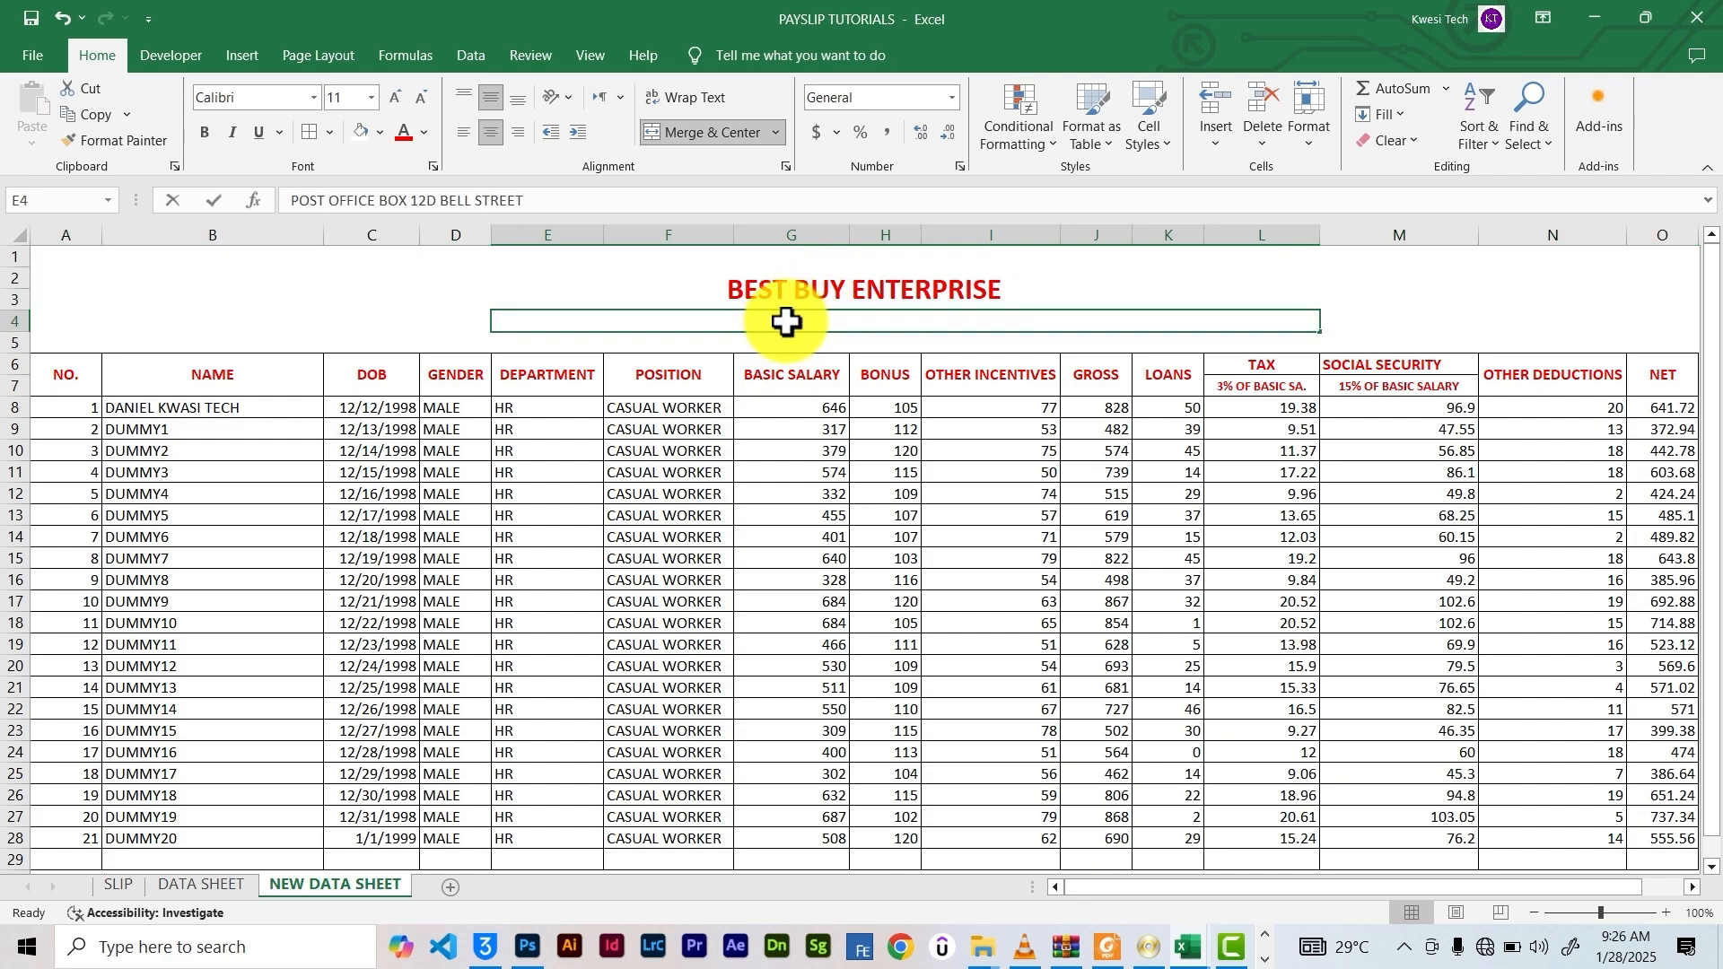
{"action": "left_click", "coordinate": [742, 288]}
{"action": "left_click", "coordinate": [760, 325]}
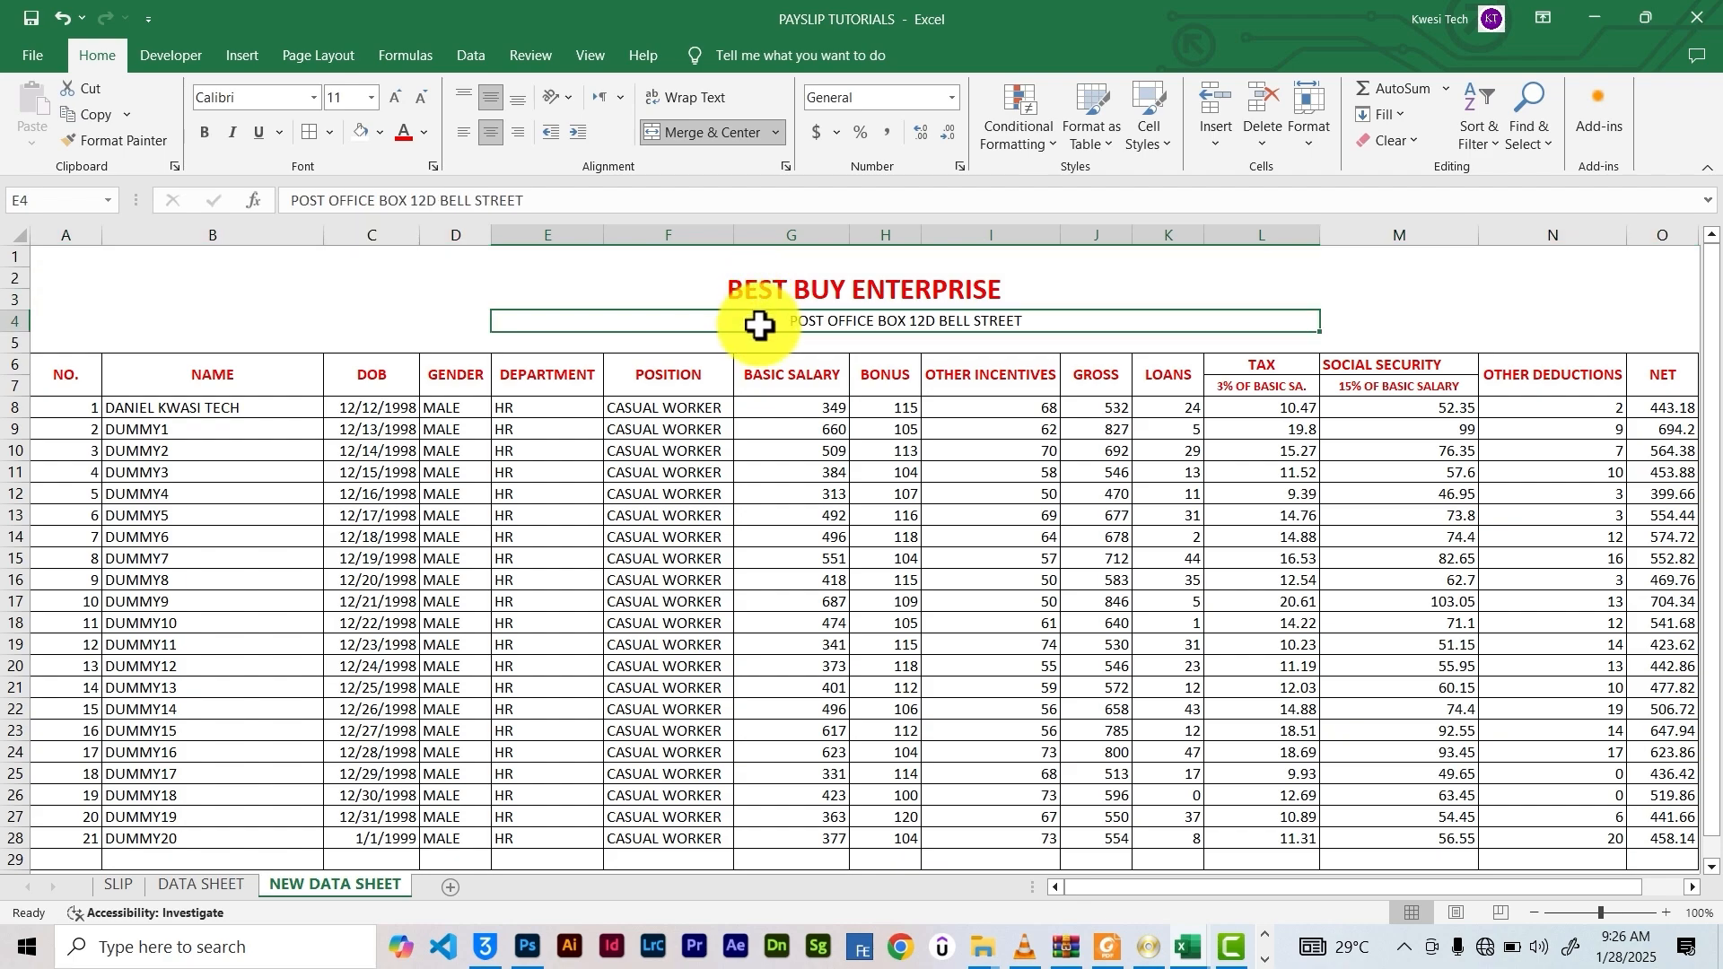
{"action": "left_click", "coordinate": [755, 297]}
{"action": "left_click", "coordinate": [731, 327]}
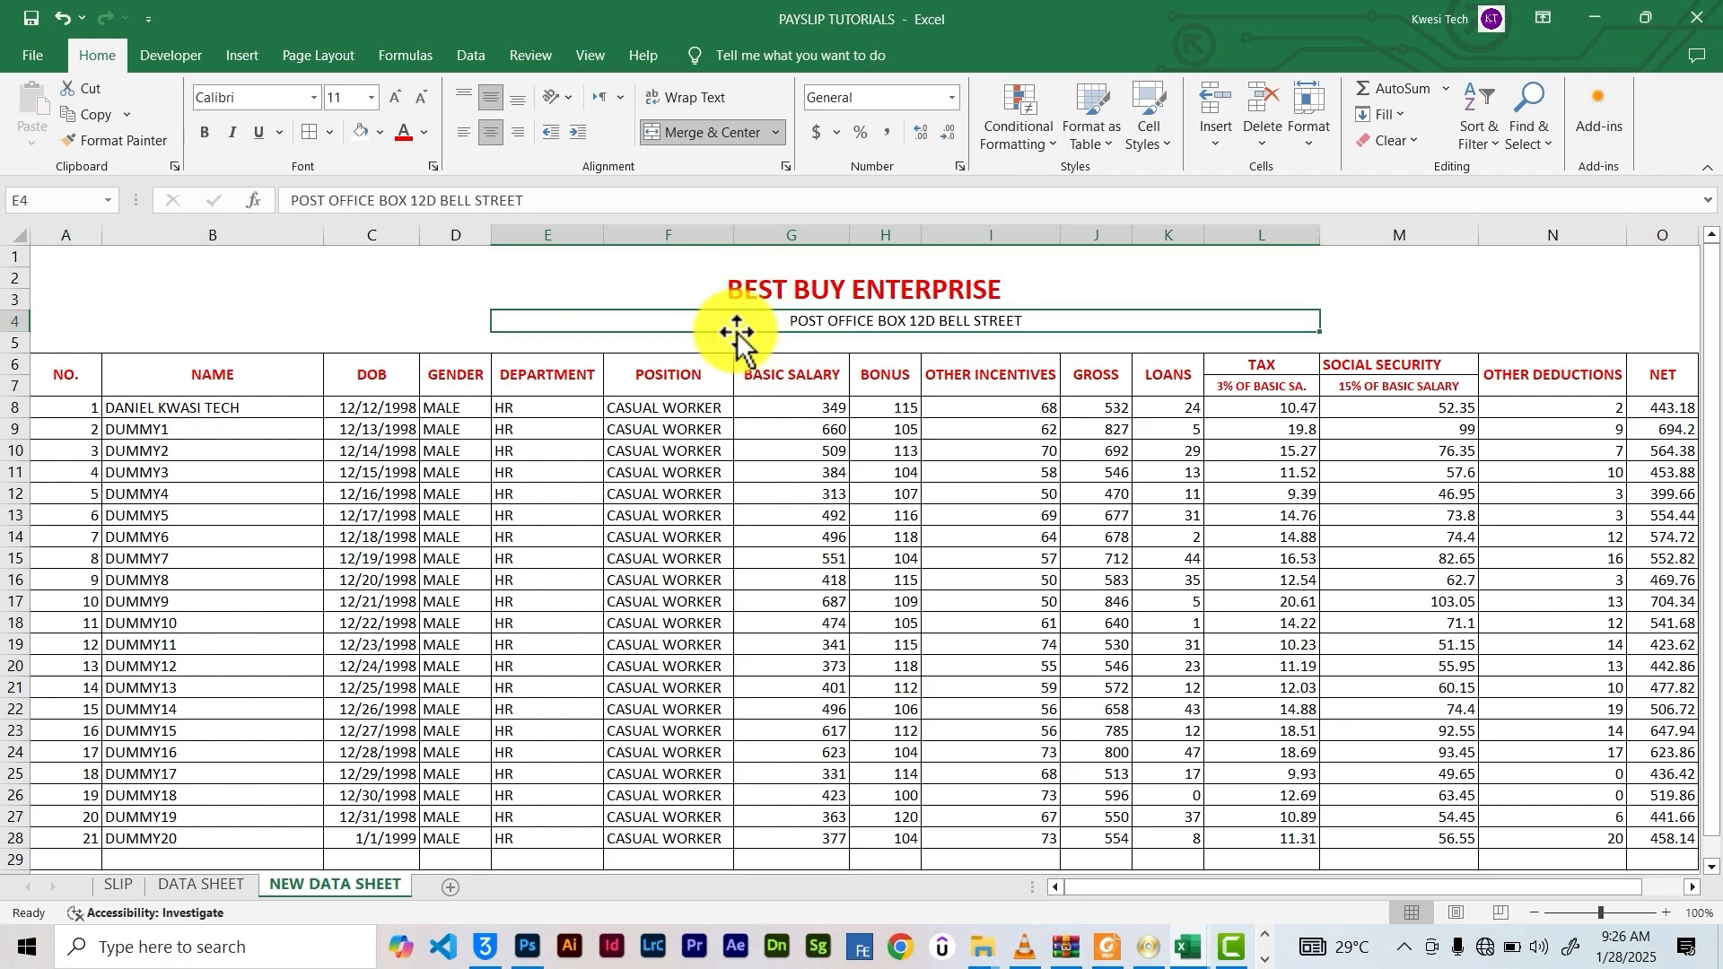
{"action": "left_click_drag", "start_coordinate": [138, 330], "coordinate": [1683, 332]}
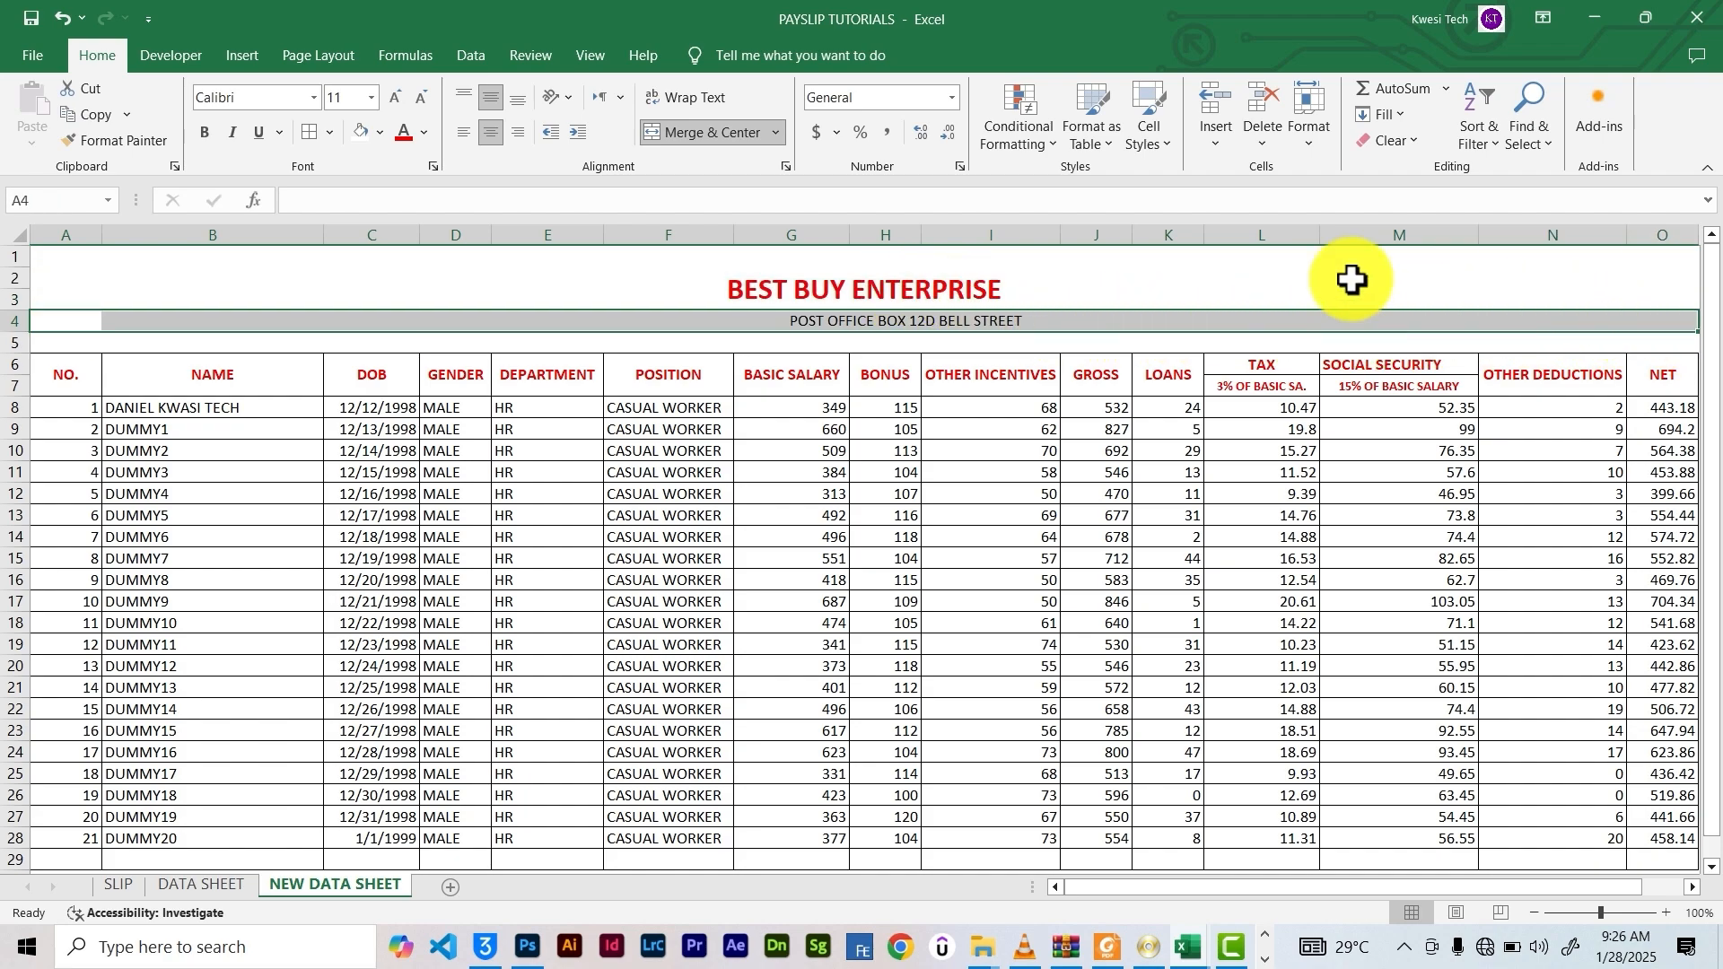
{"action": "left_click", "coordinate": [691, 135]}
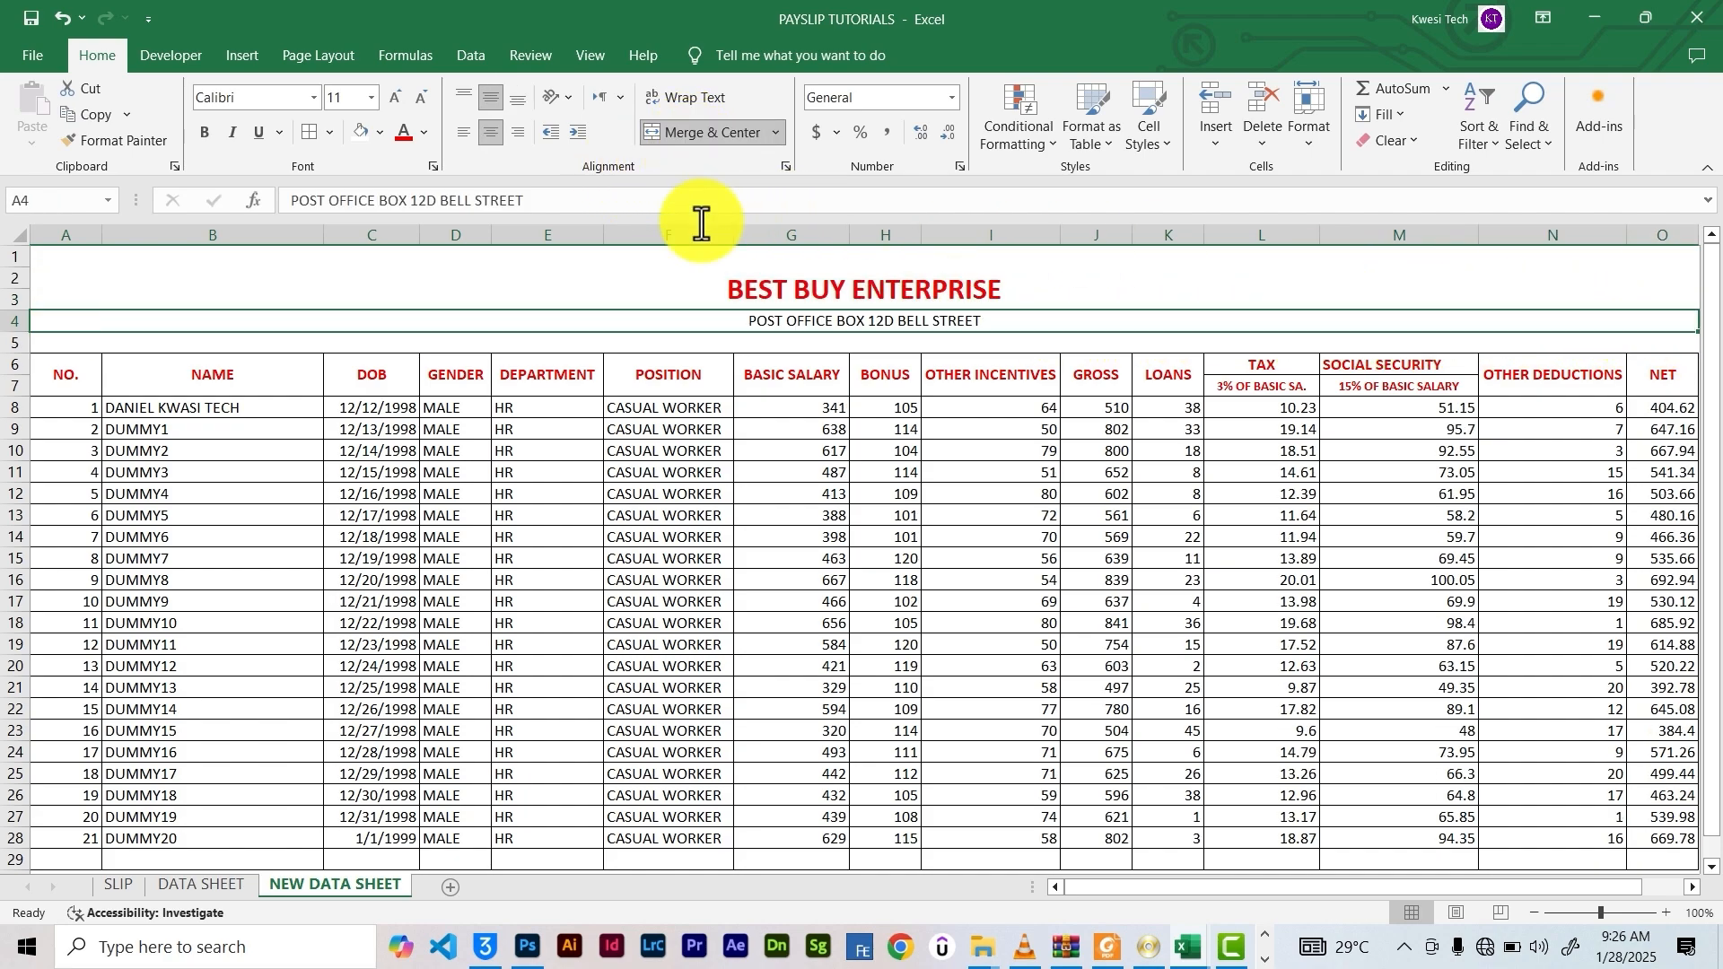
Add a thick bottom border beneath the merged address row
{"action": "left_click", "coordinate": [654, 281]}
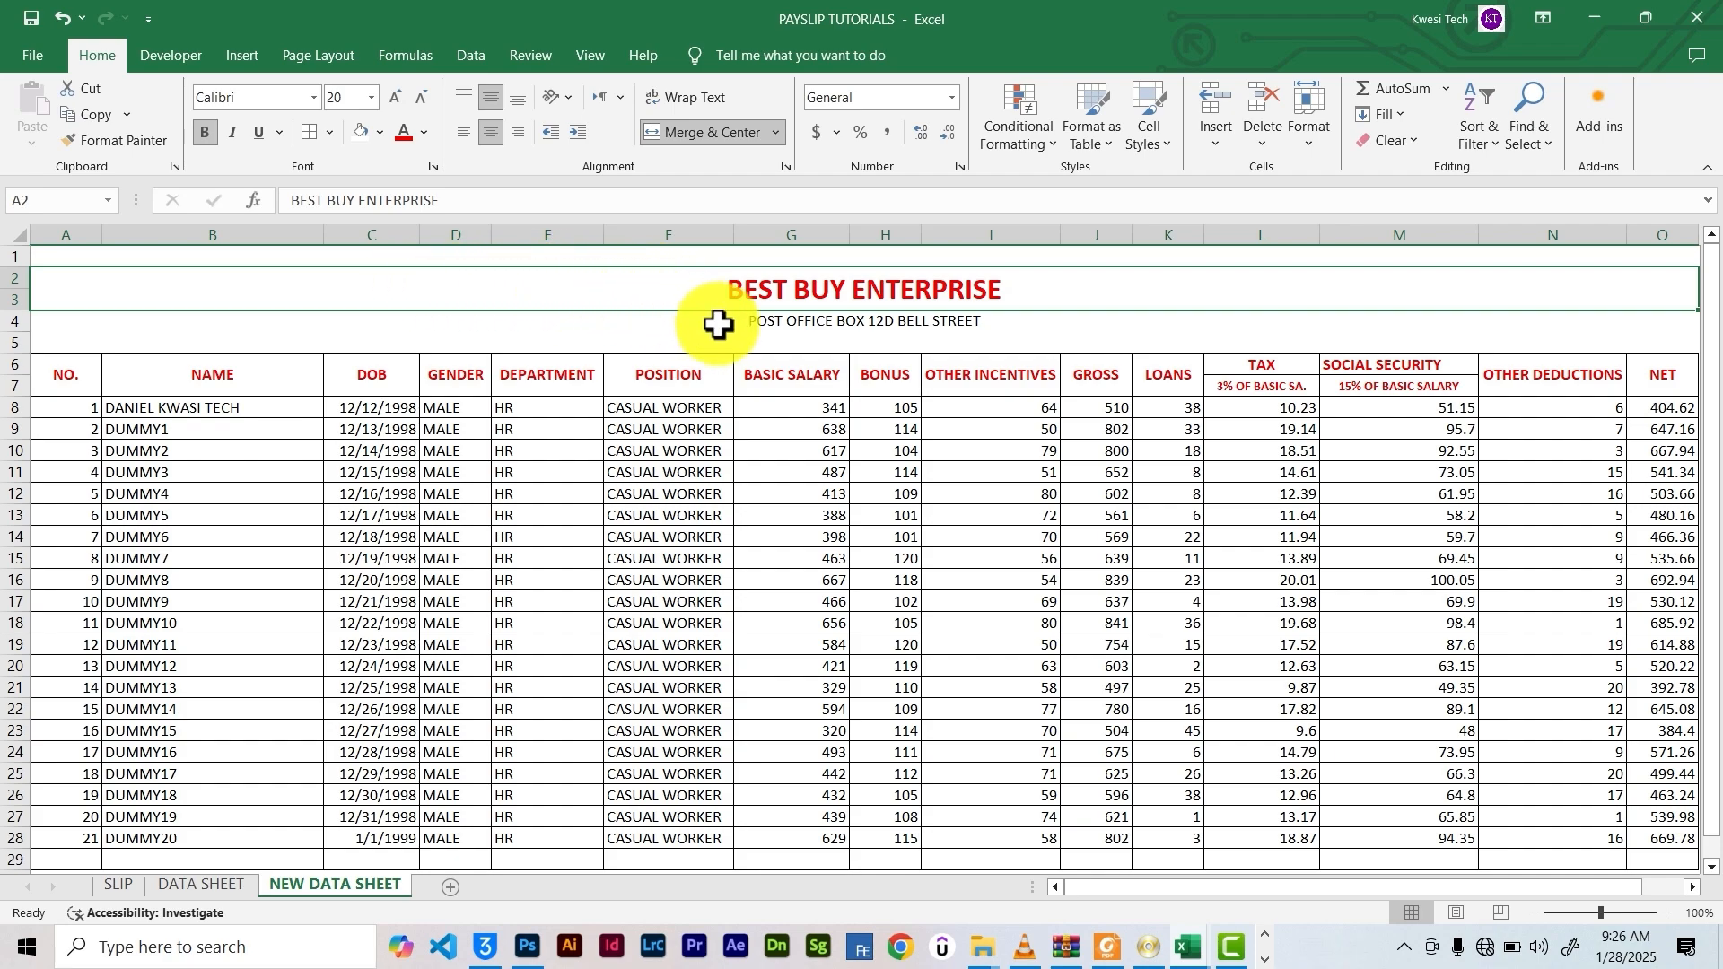
{"action": "left_click", "coordinate": [772, 320]}
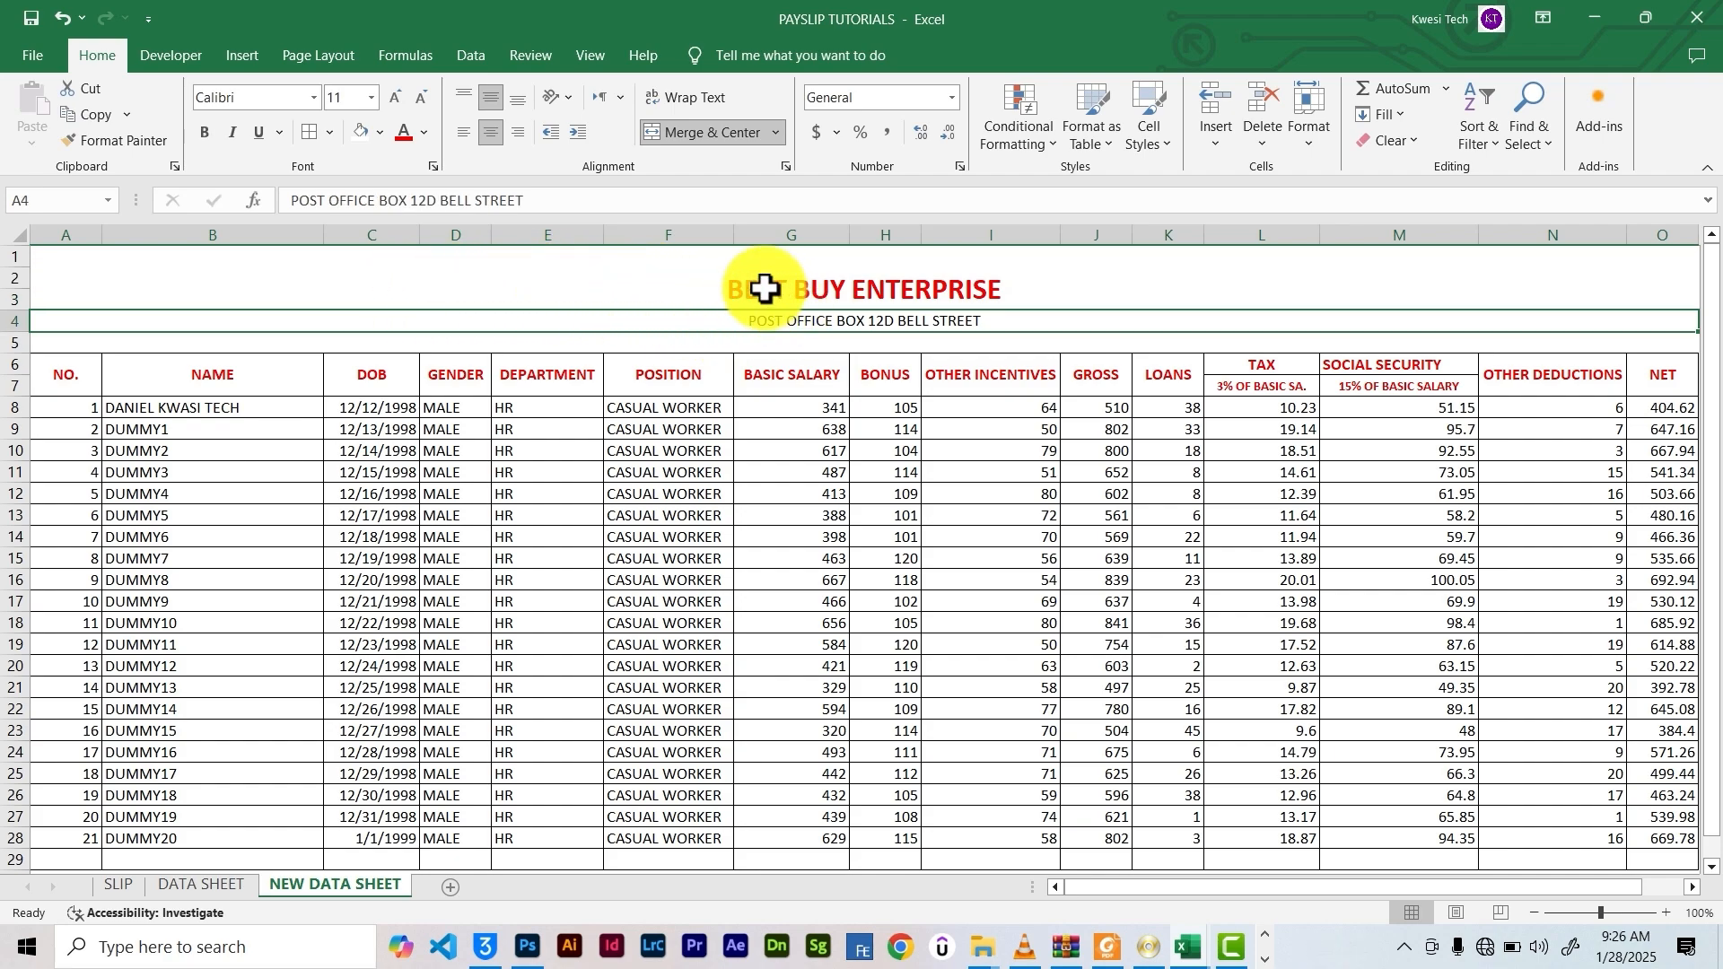
{"action": "left_click", "coordinate": [330, 140]}
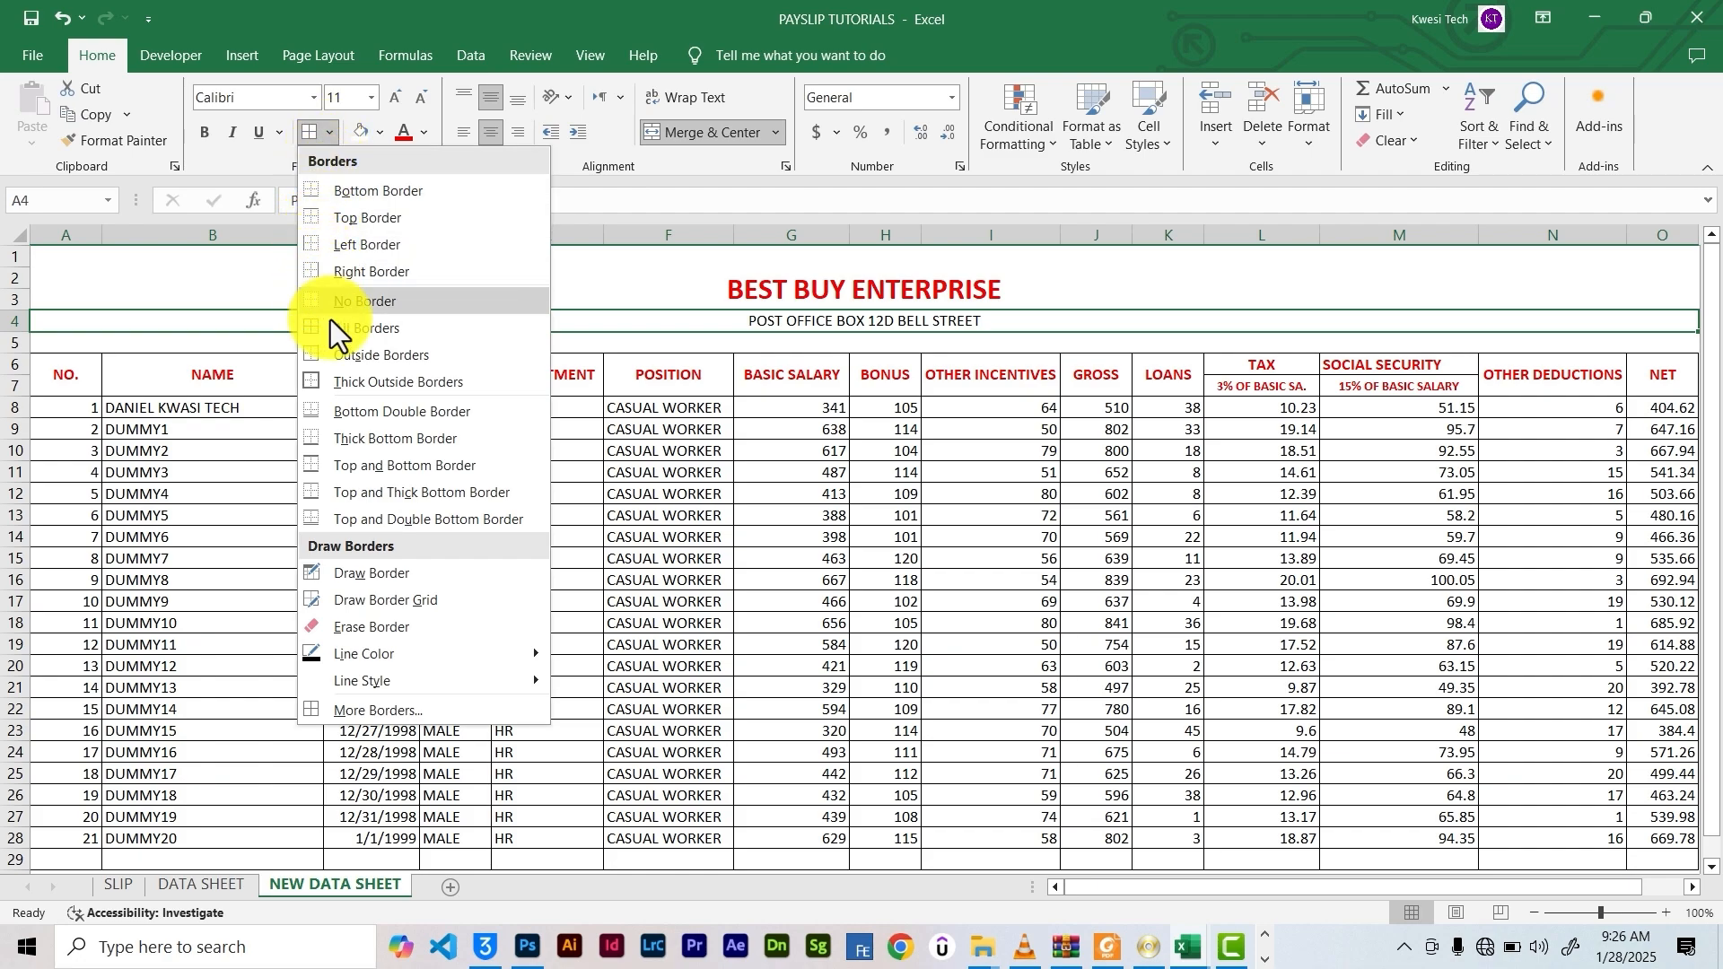
{"action": "left_click", "coordinate": [395, 438]}
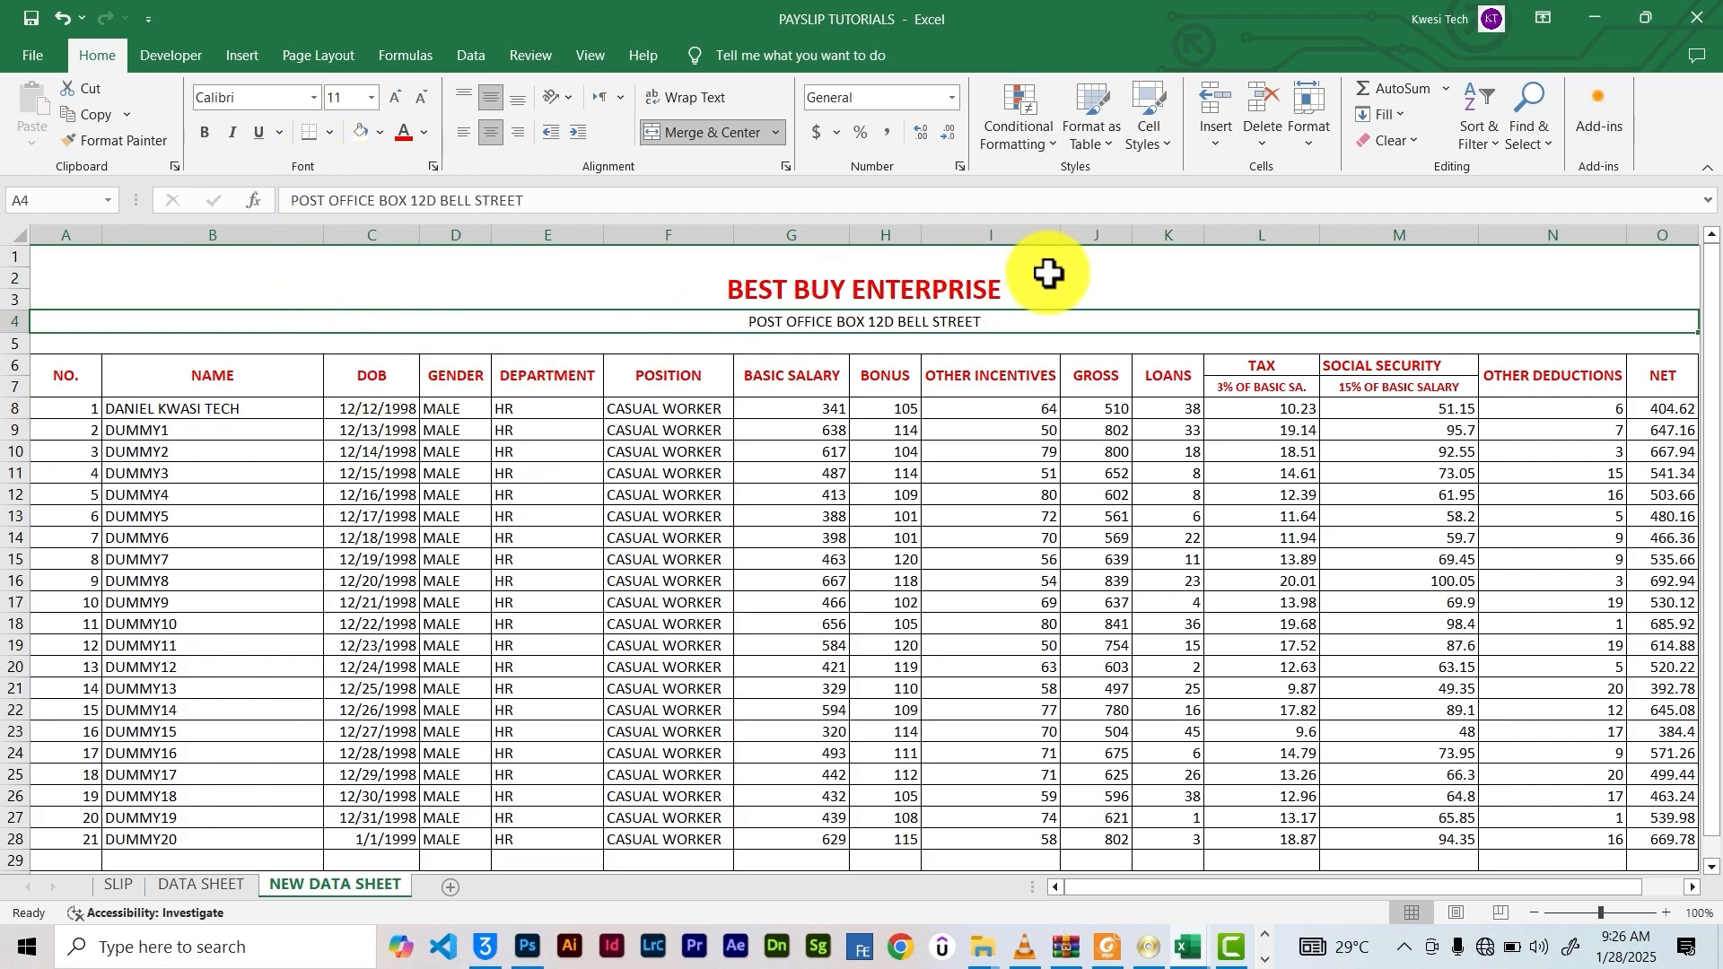
{"action": "left_click", "coordinate": [1098, 259]}
Check the formula in H18, look over the SLIP sheet, and return to NEW DATA SHEET
{"action": "left_click", "coordinate": [884, 625]}
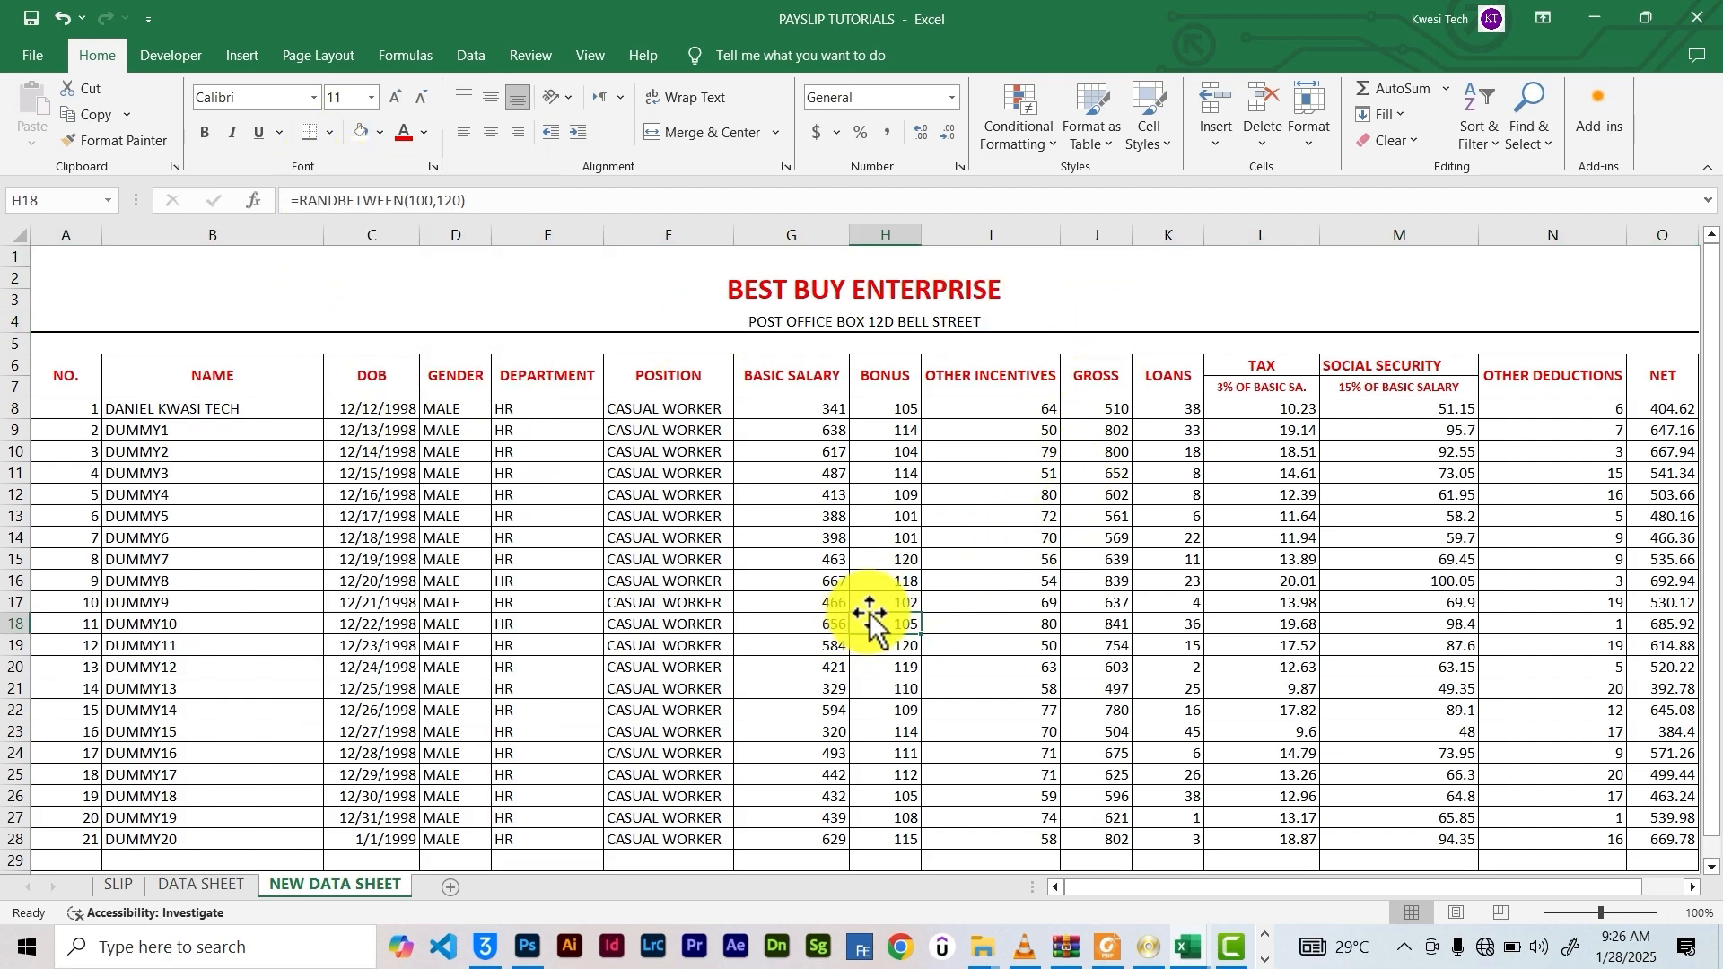
{"action": "scroll", "coordinate": [869, 620], "scroll_direction": "down", "scroll_amount": 6}
{"action": "scroll", "coordinate": [854, 616], "scroll_direction": "up", "scroll_amount": 6}
{"action": "scroll", "coordinate": [854, 616], "scroll_direction": "down", "scroll_amount": 1}
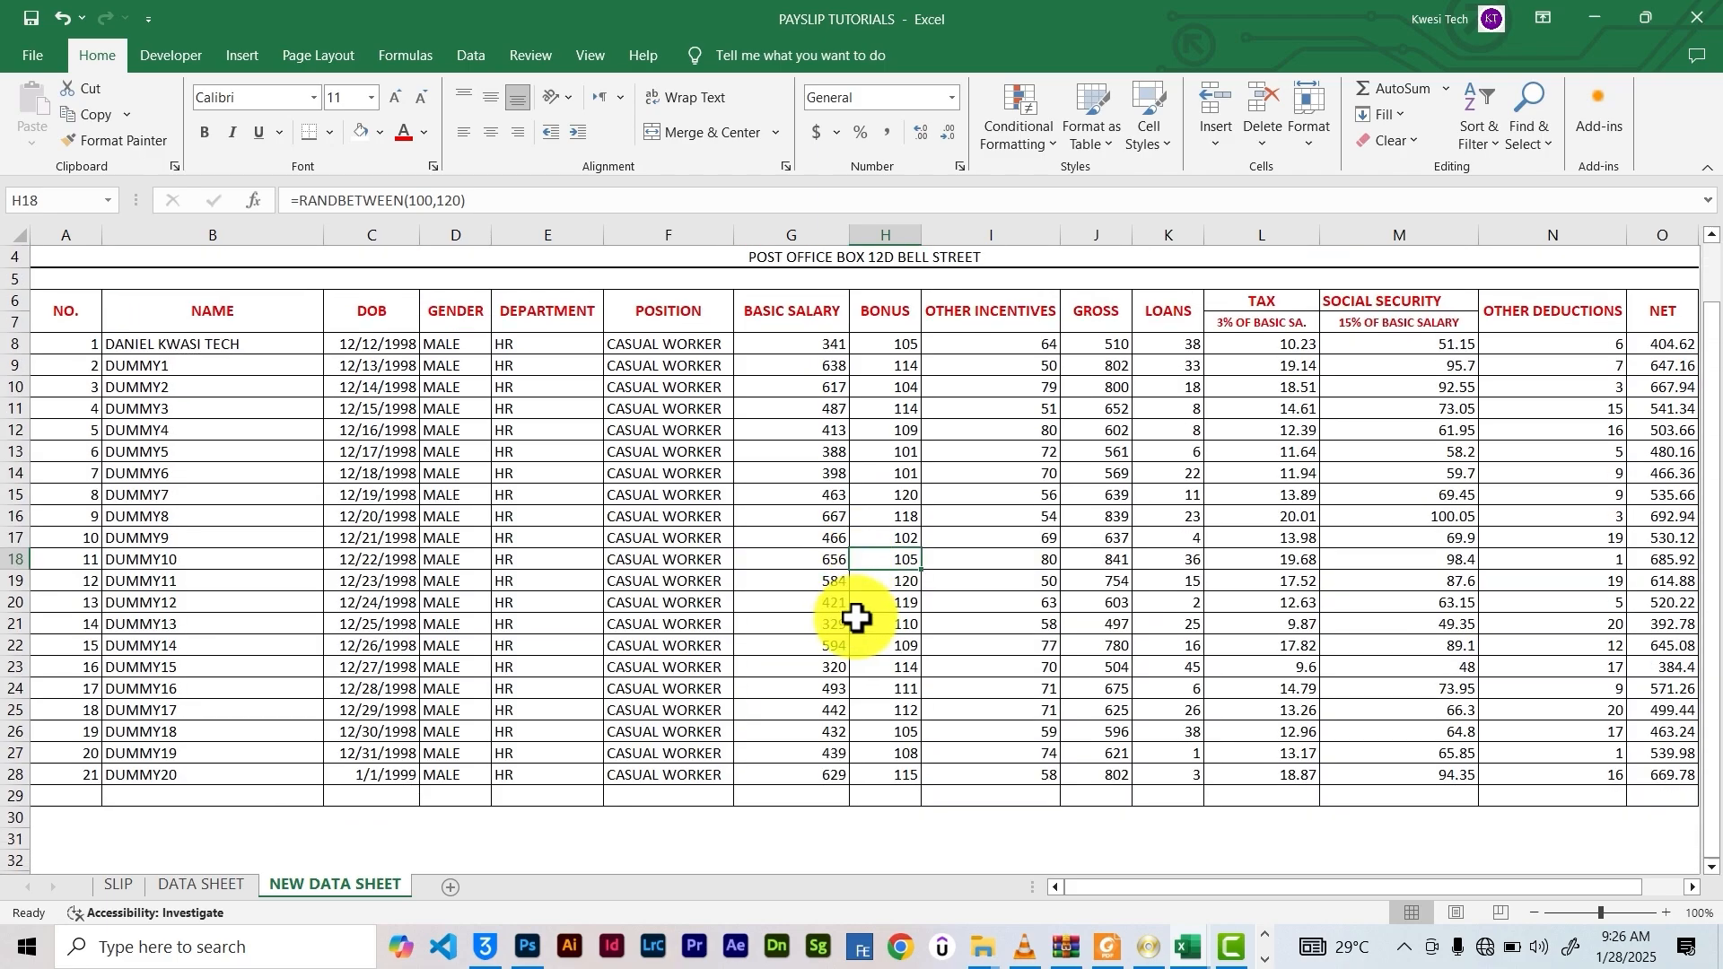
{"action": "scroll", "coordinate": [858, 617], "scroll_direction": "up", "scroll_amount": 1}
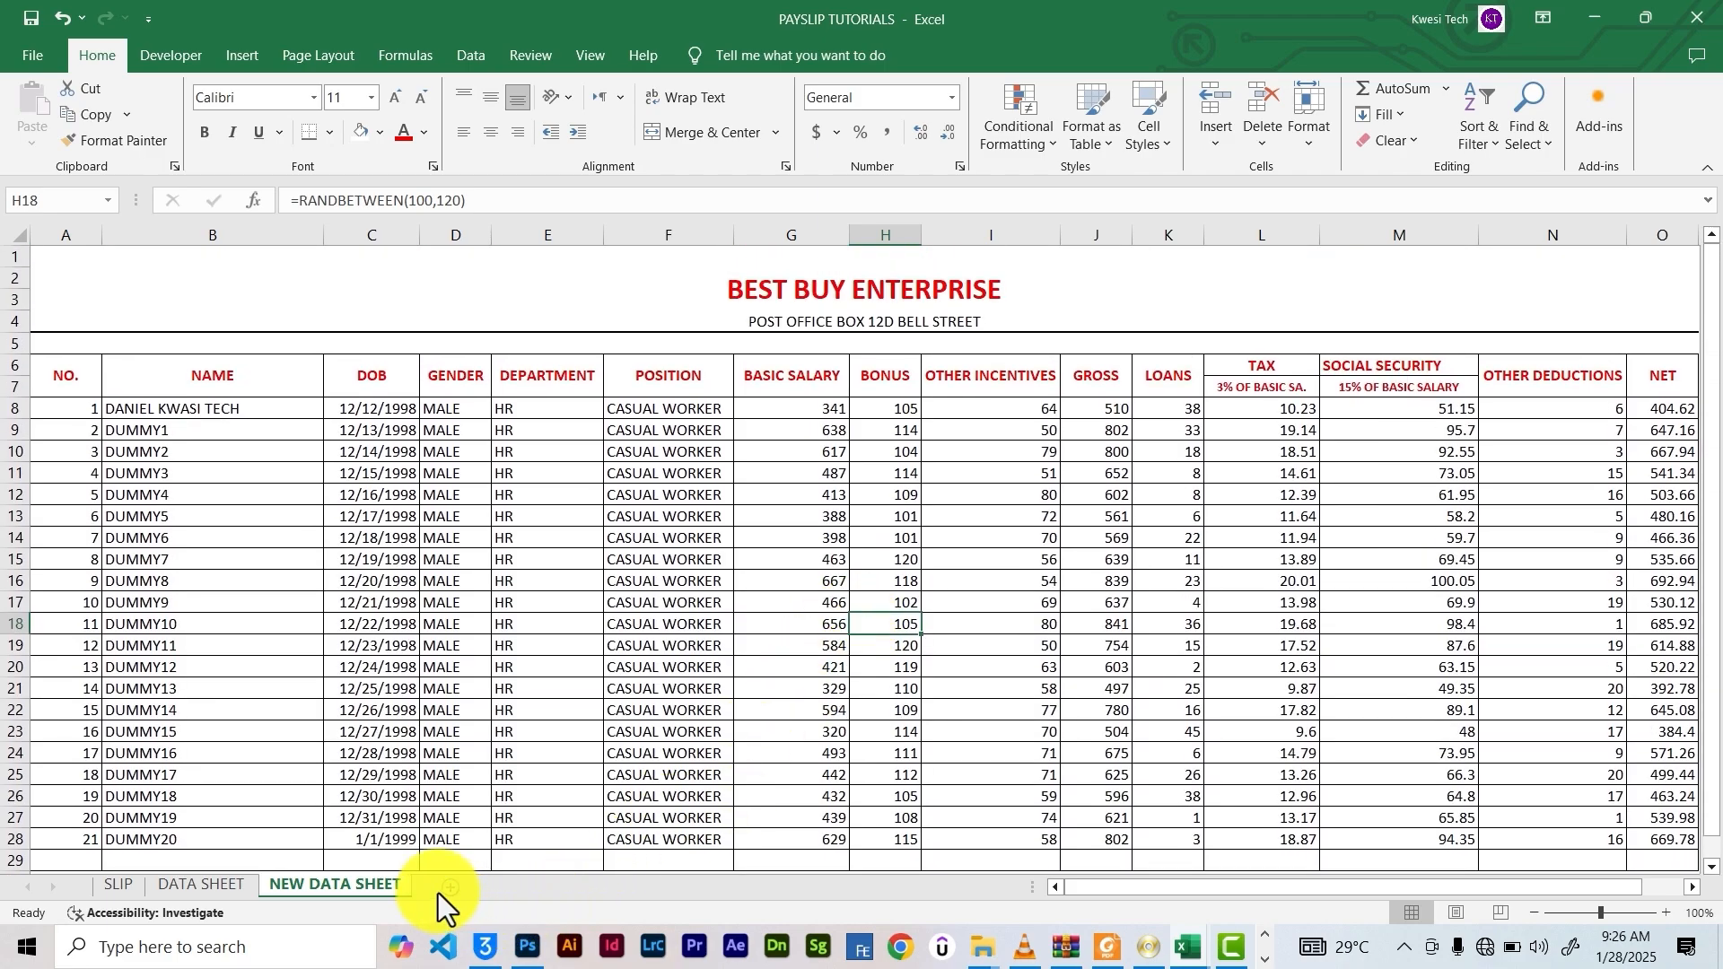
{"action": "left_click", "coordinate": [112, 887]}
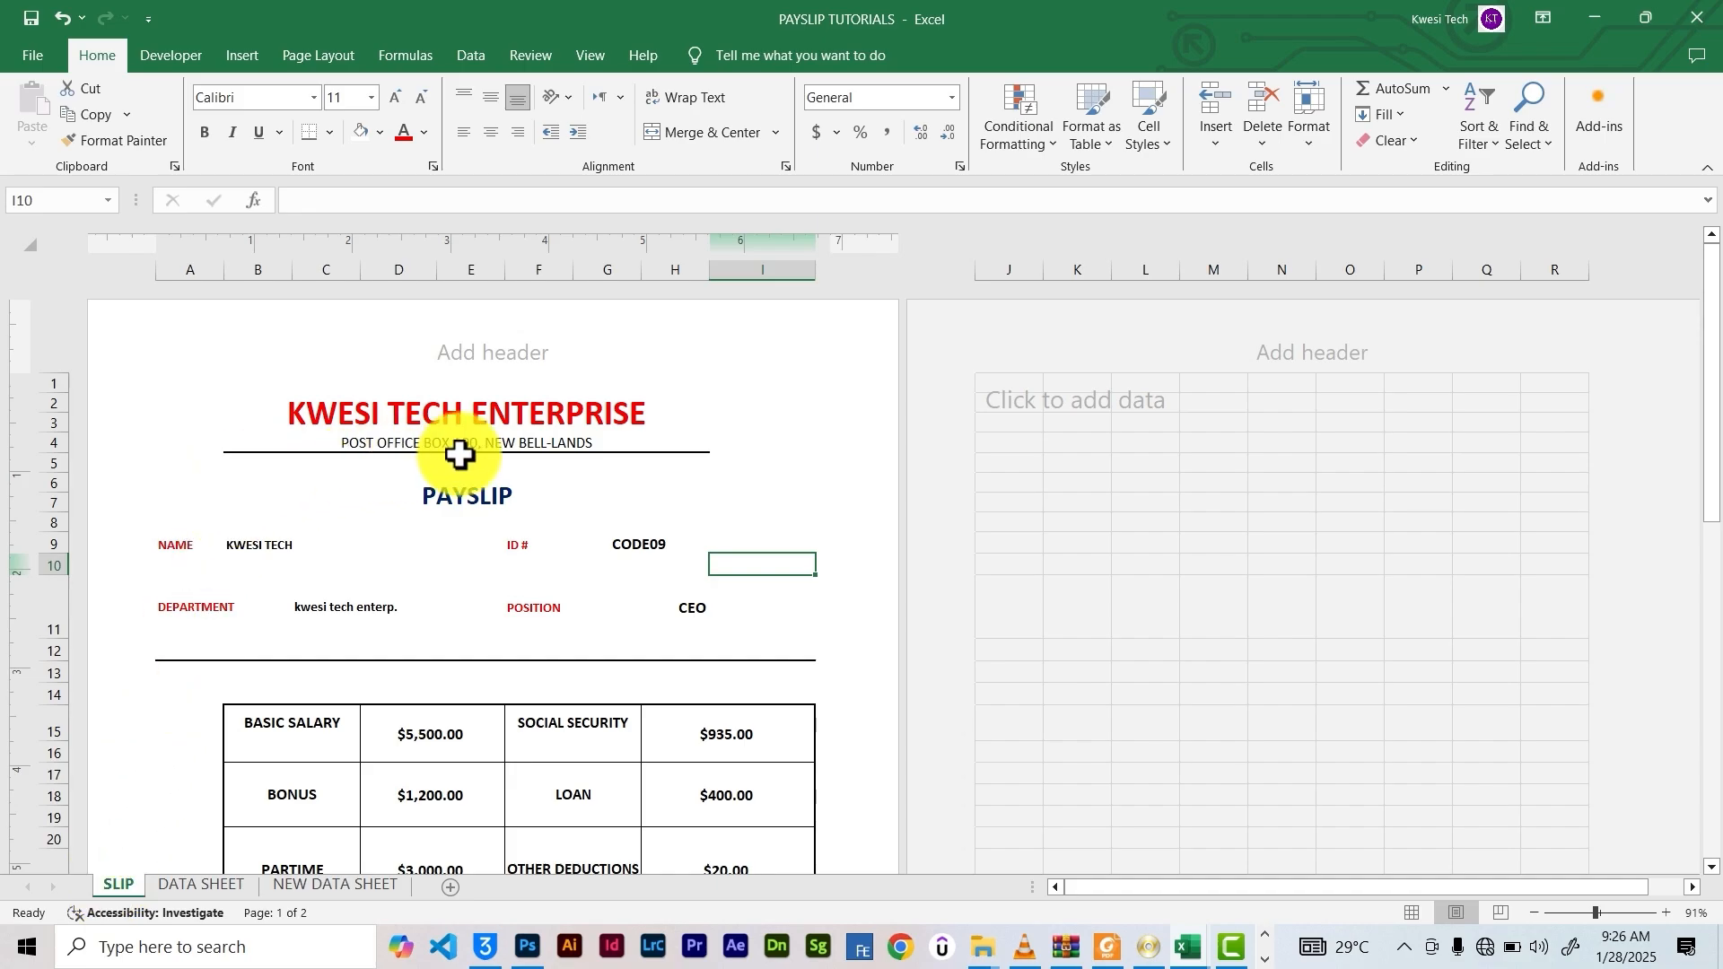
{"action": "scroll", "coordinate": [460, 455], "scroll_direction": "down", "scroll_amount": 6}
{"action": "scroll", "coordinate": [461, 457], "scroll_direction": "up", "scroll_amount": 6}
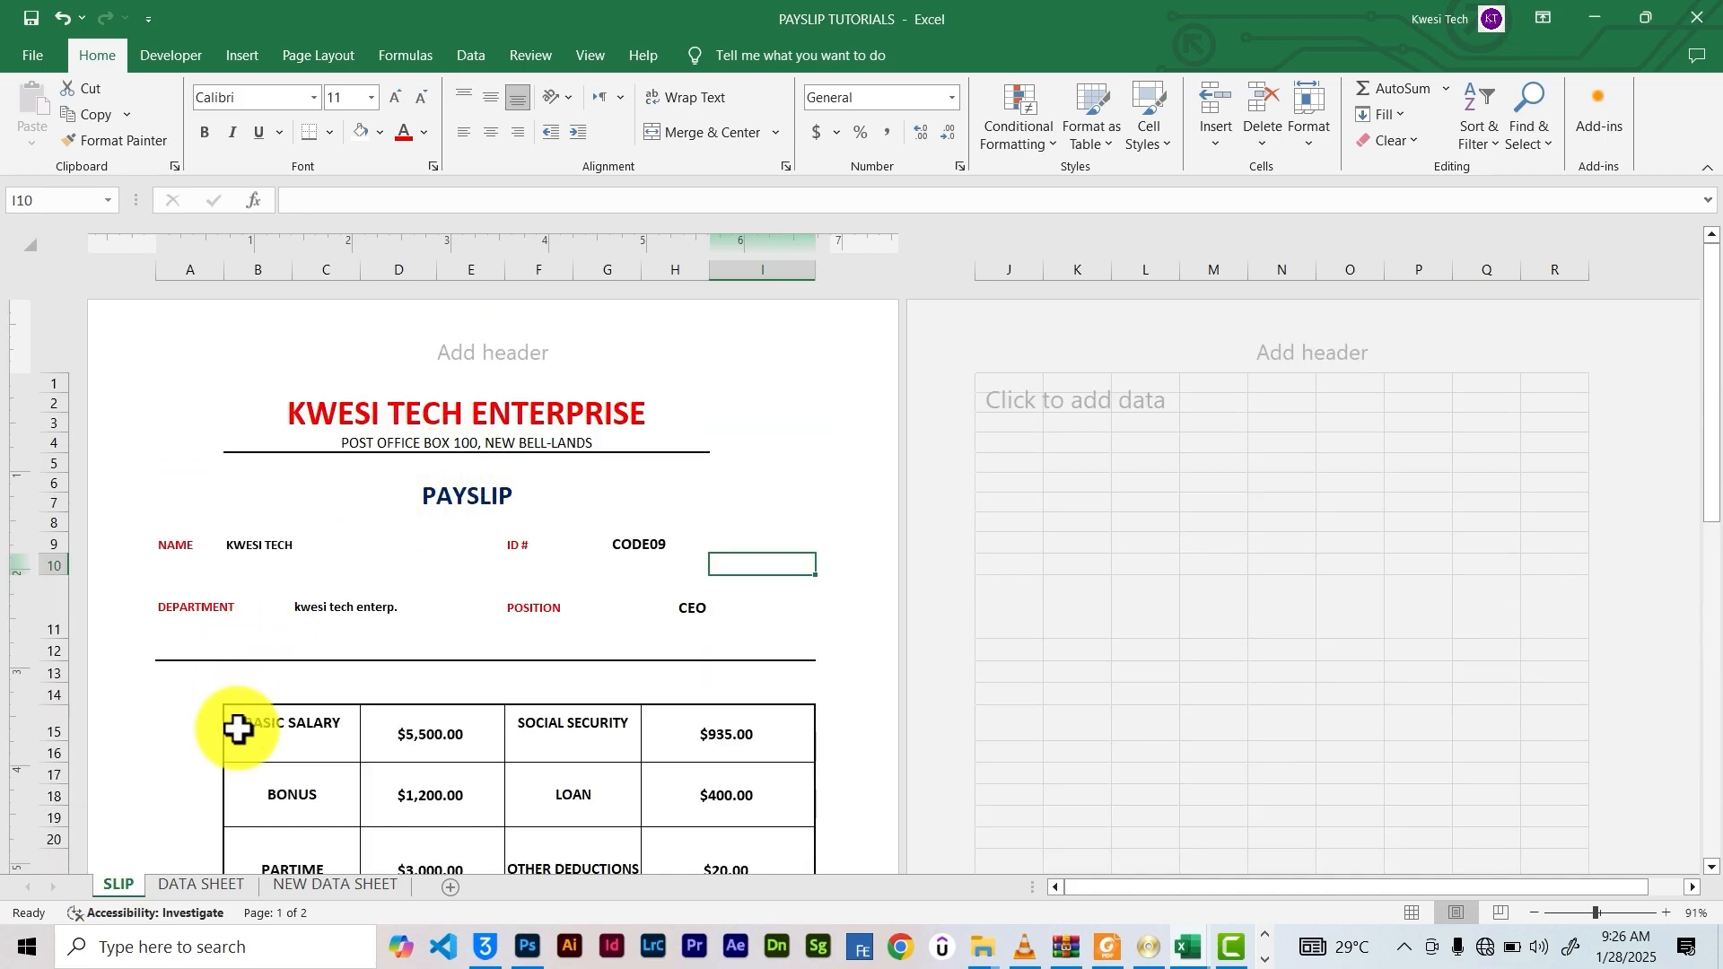
{"action": "left_click", "coordinate": [334, 887]}
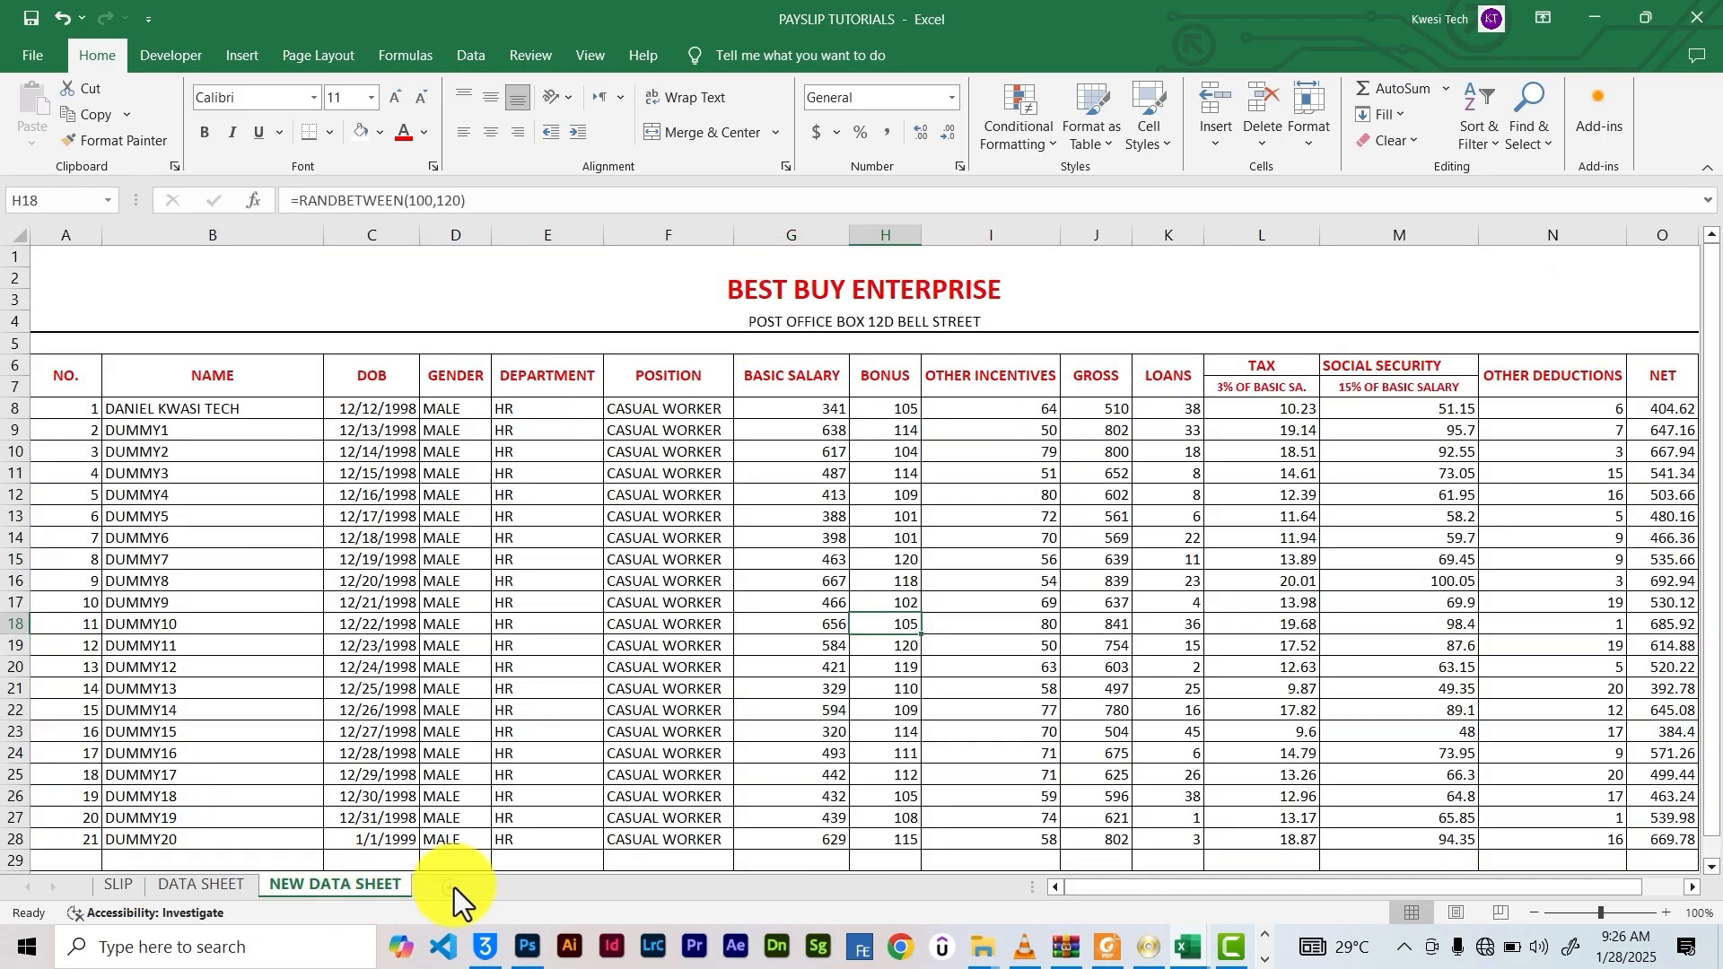
Add a new blank worksheet named NEW SLIP after NEW DATA SHEET
{"action": "left_click", "coordinate": [451, 887]}
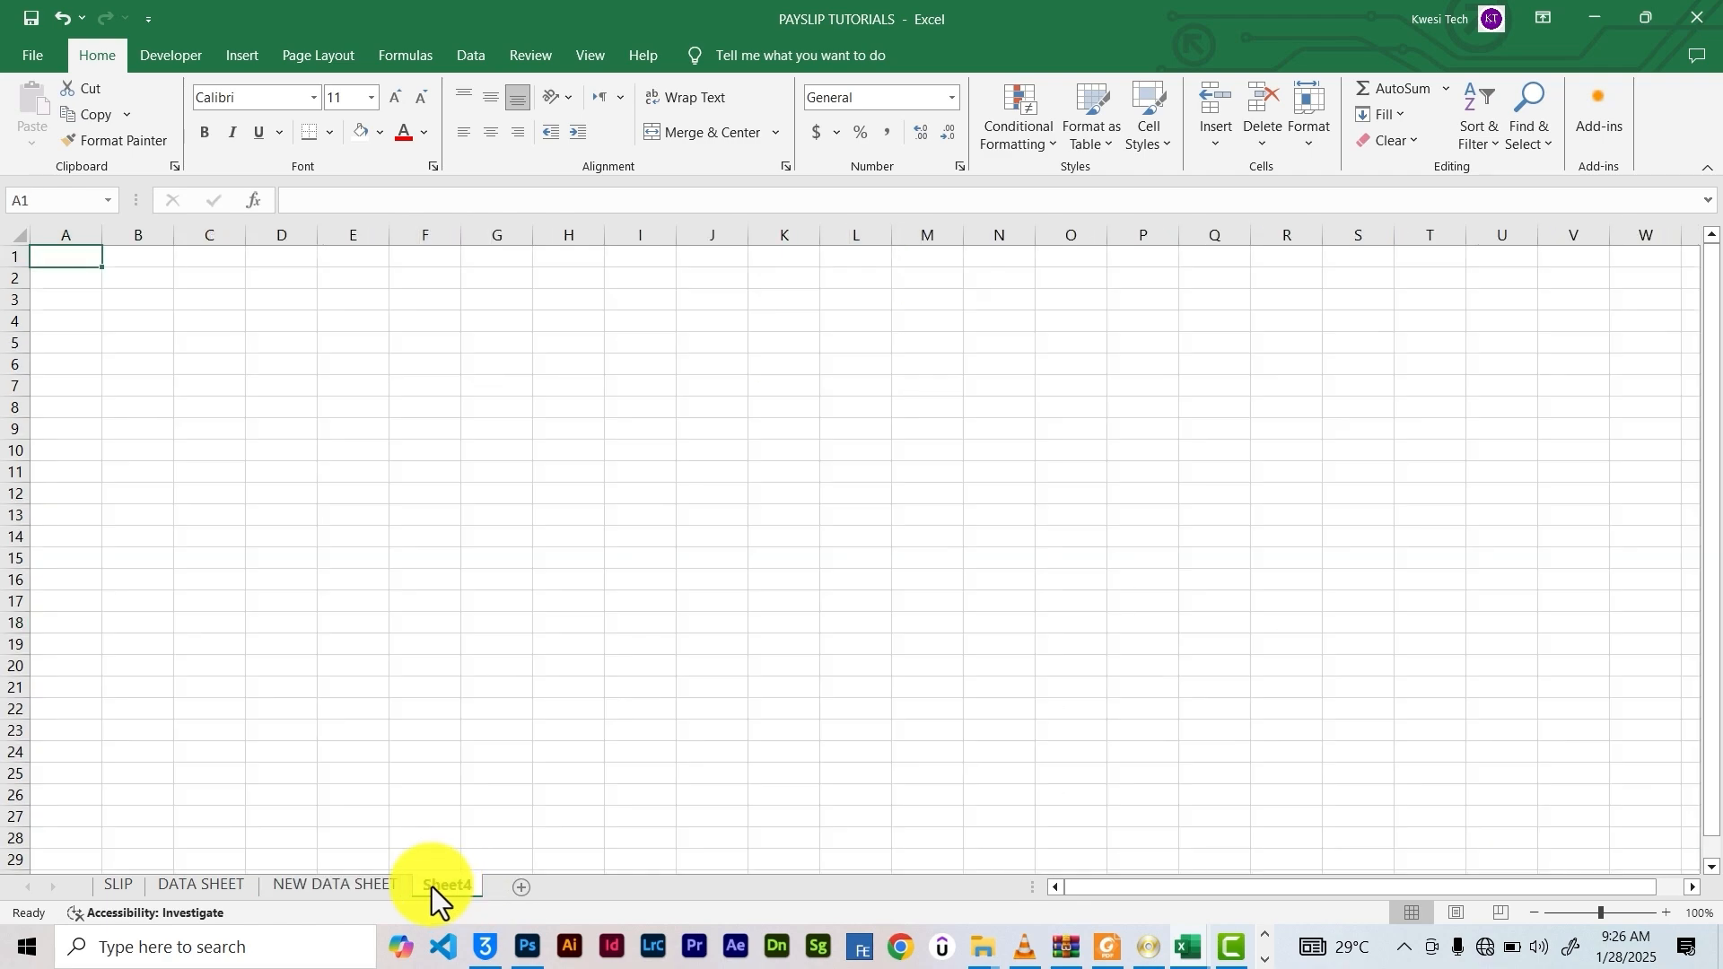
{"action": "double_click", "coordinate": [432, 887]}
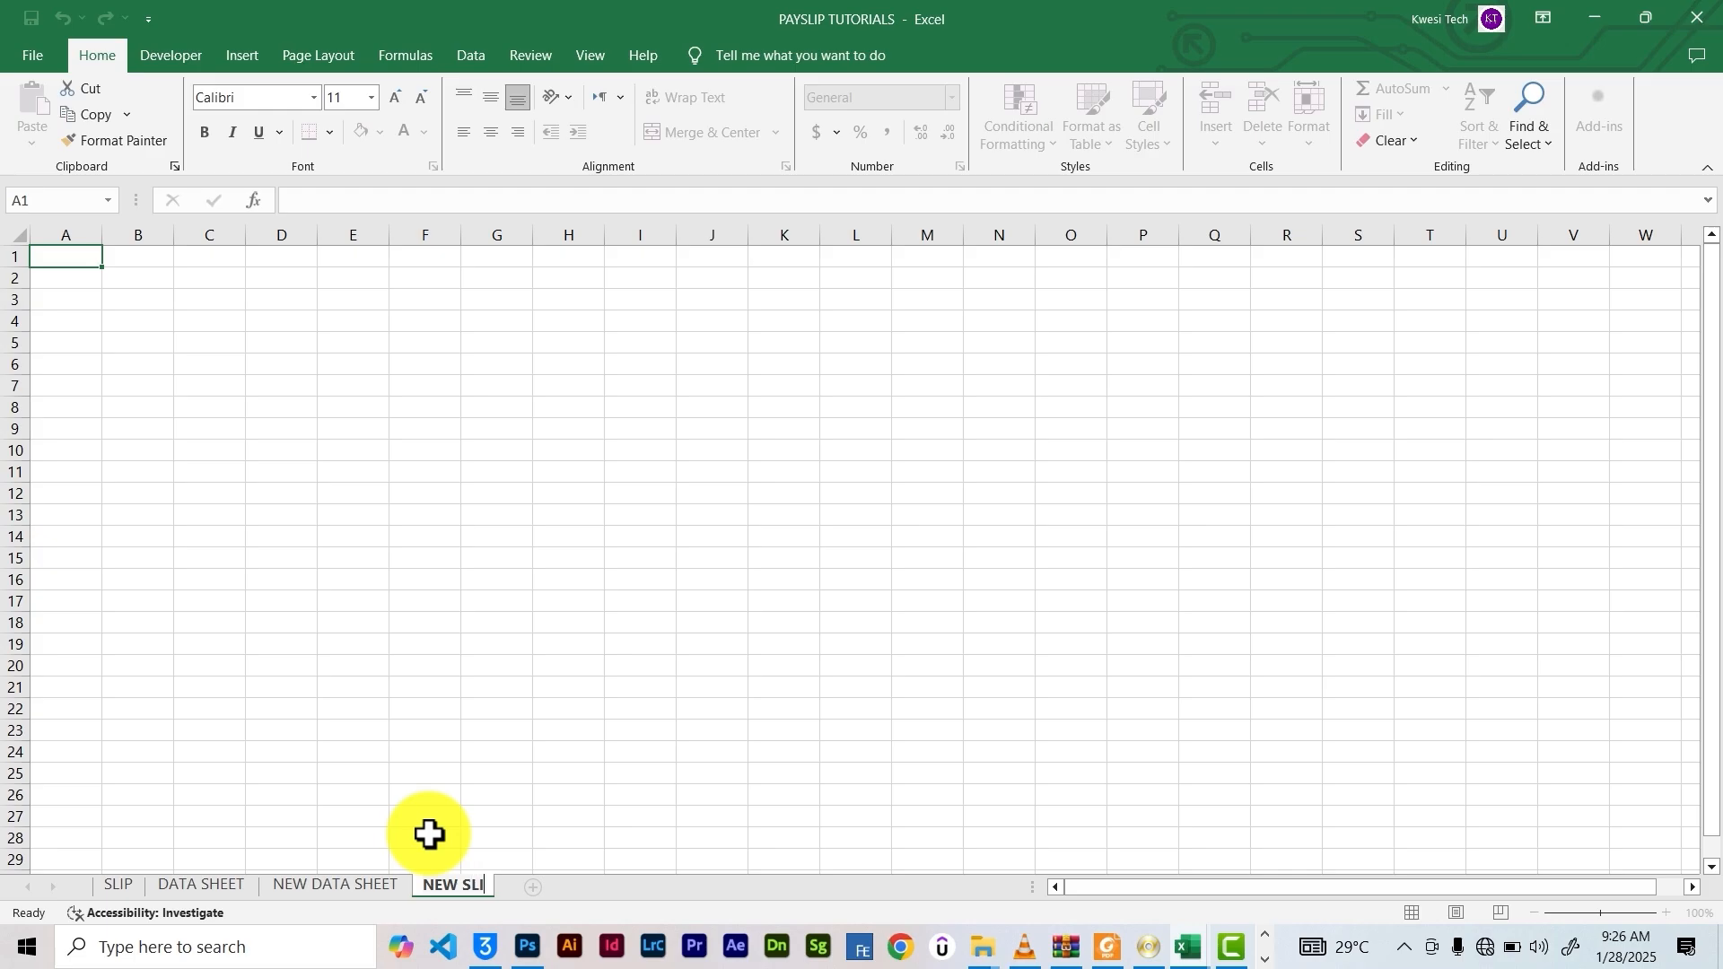
{"action": "key", "text": "Return"}
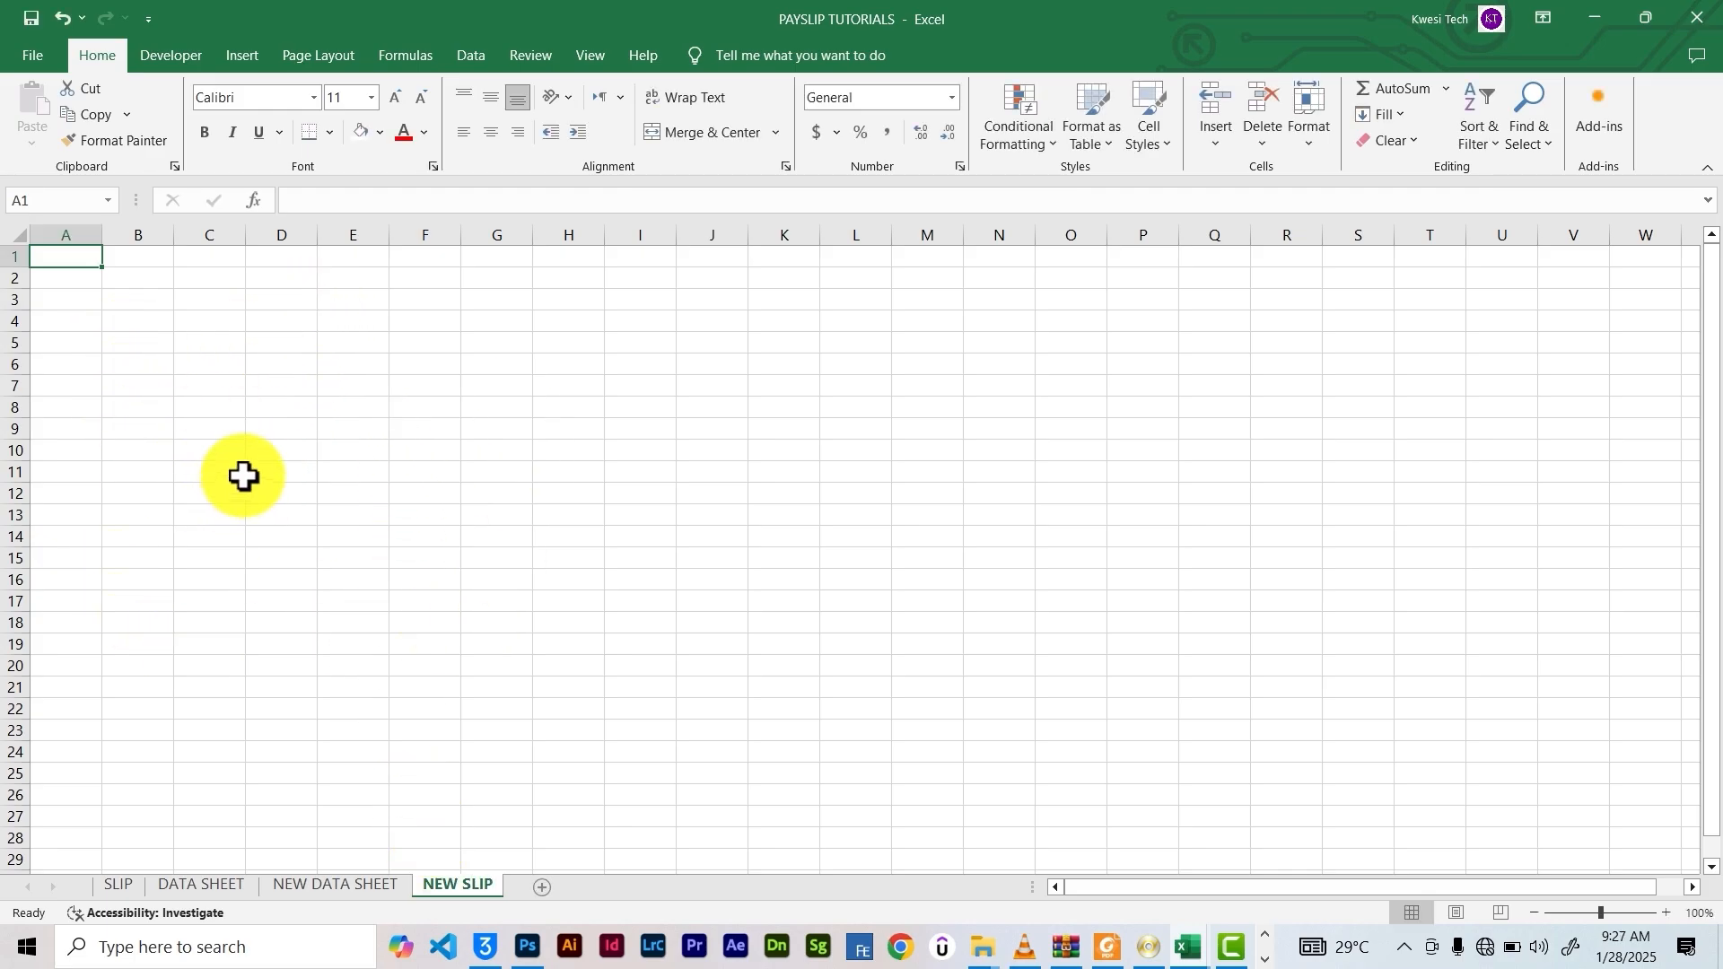
{"action": "scroll", "coordinate": [238, 489], "scroll_direction": "down", "scroll_amount": 6}
{"action": "scroll", "coordinate": [223, 466], "scroll_direction": "up", "scroll_amount": 6}
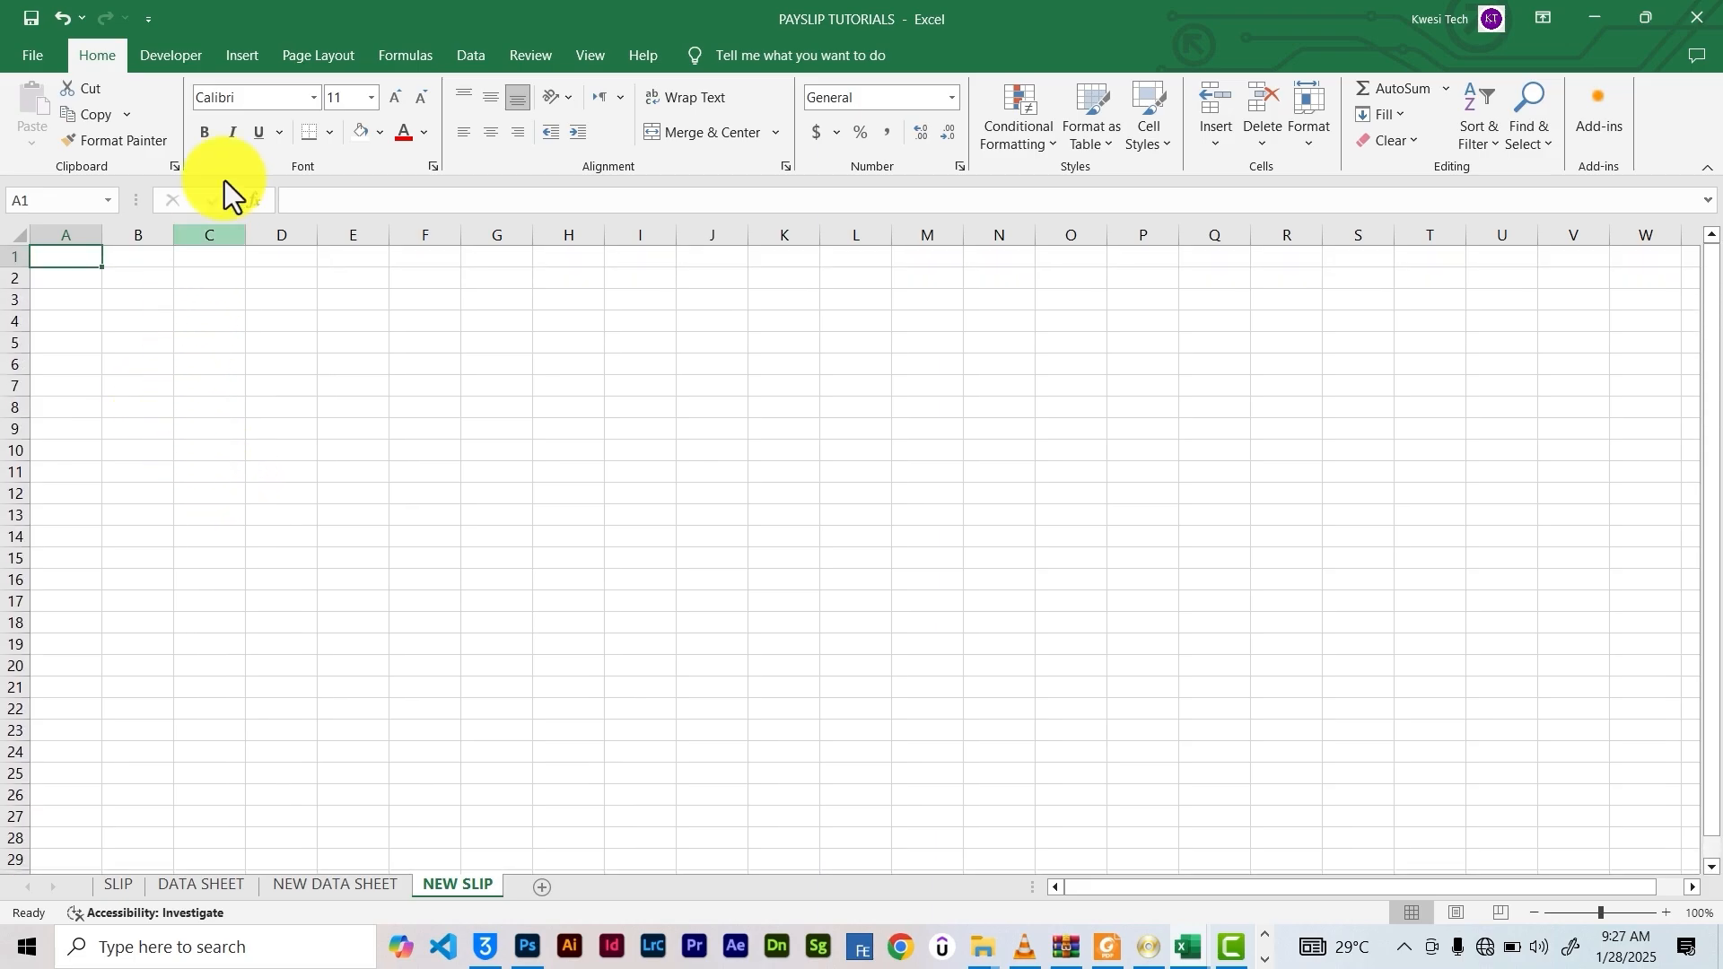
Switch the NEW SLIP sheet to Page Layout view
{"action": "left_click", "coordinate": [541, 57]}
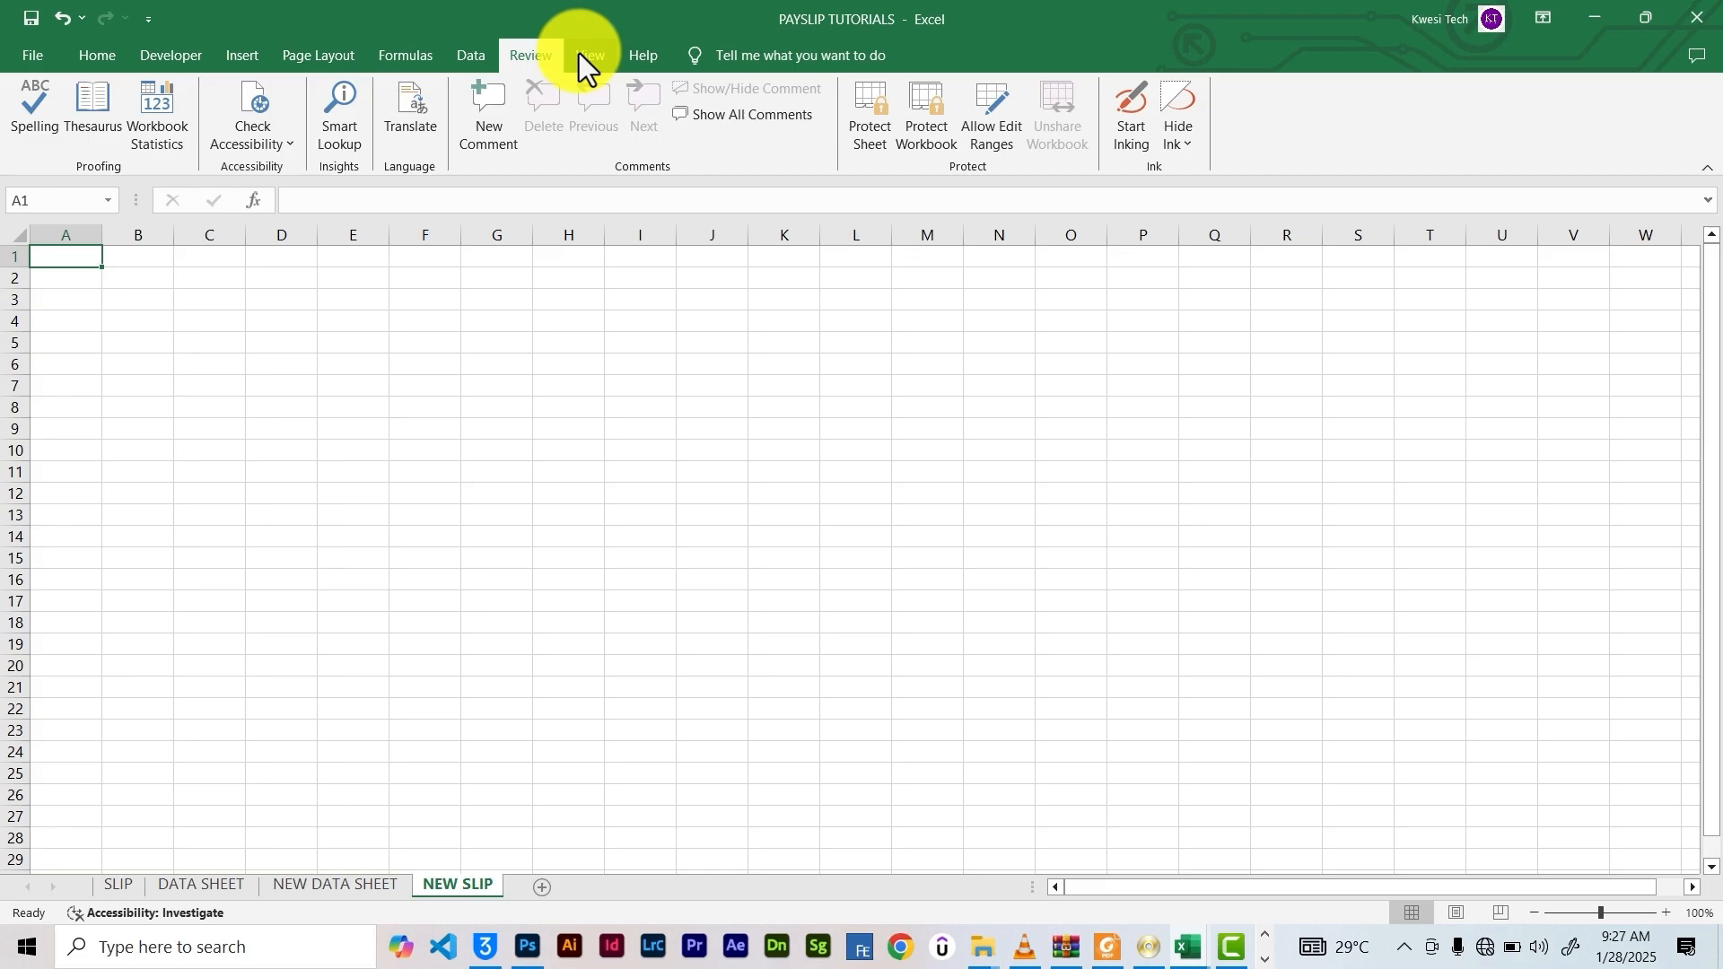
{"action": "left_click", "coordinate": [579, 53]}
{"action": "left_click", "coordinate": [138, 100]}
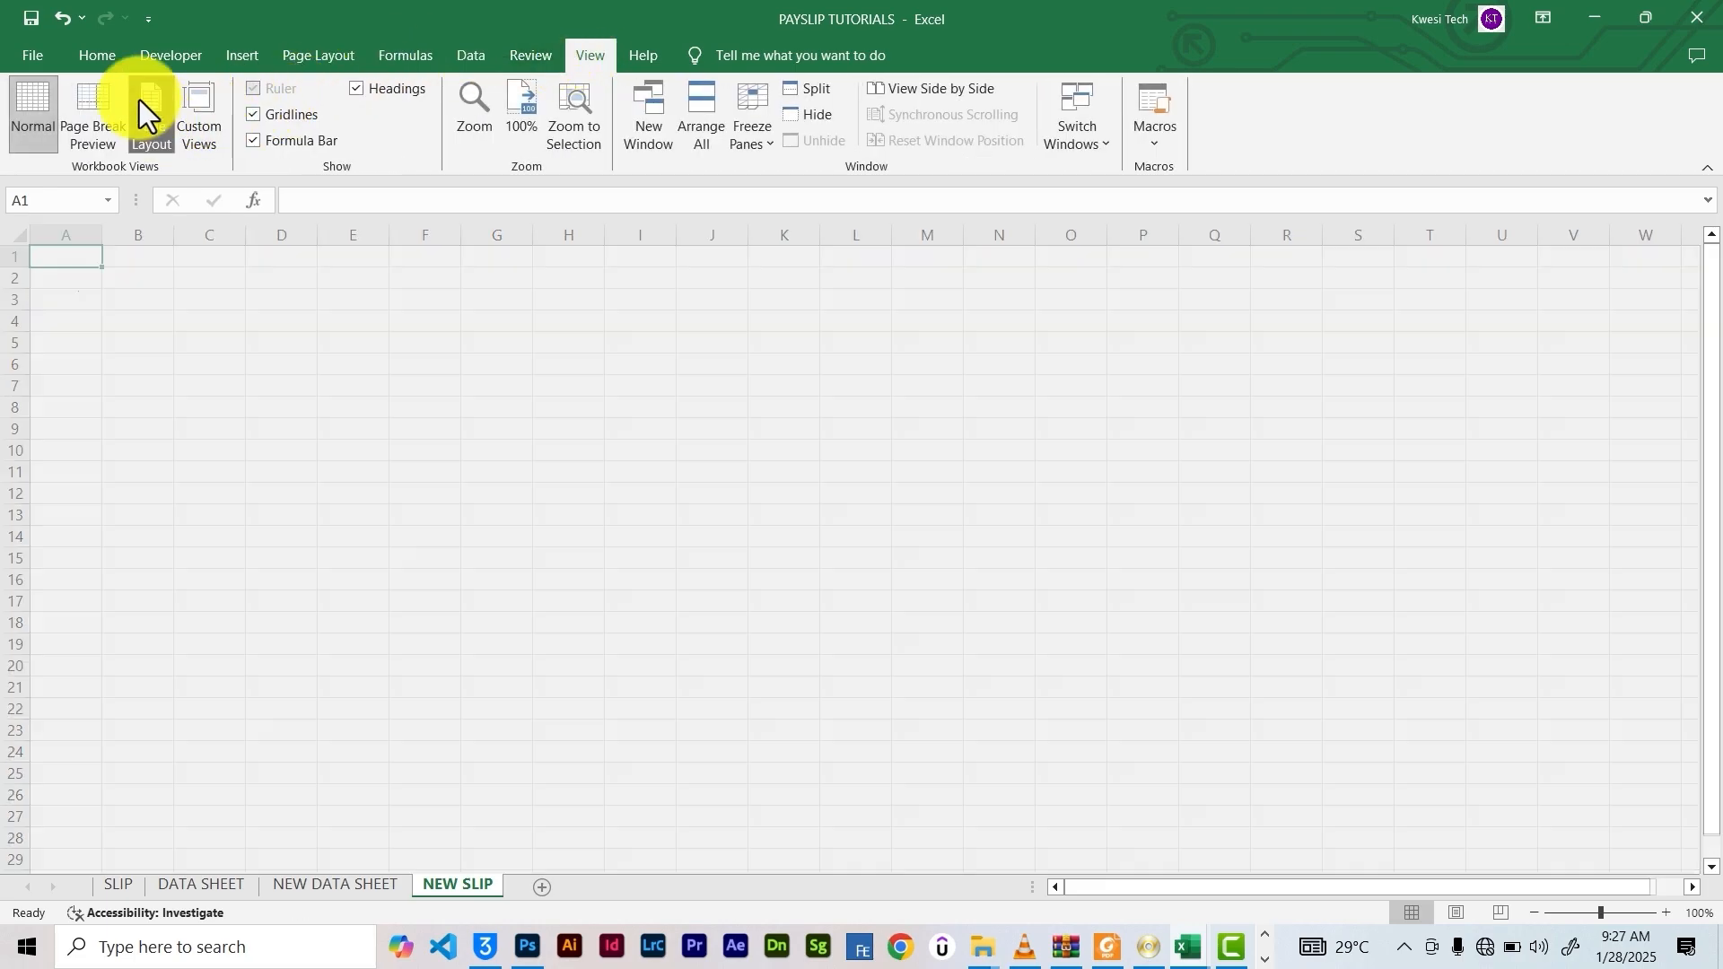
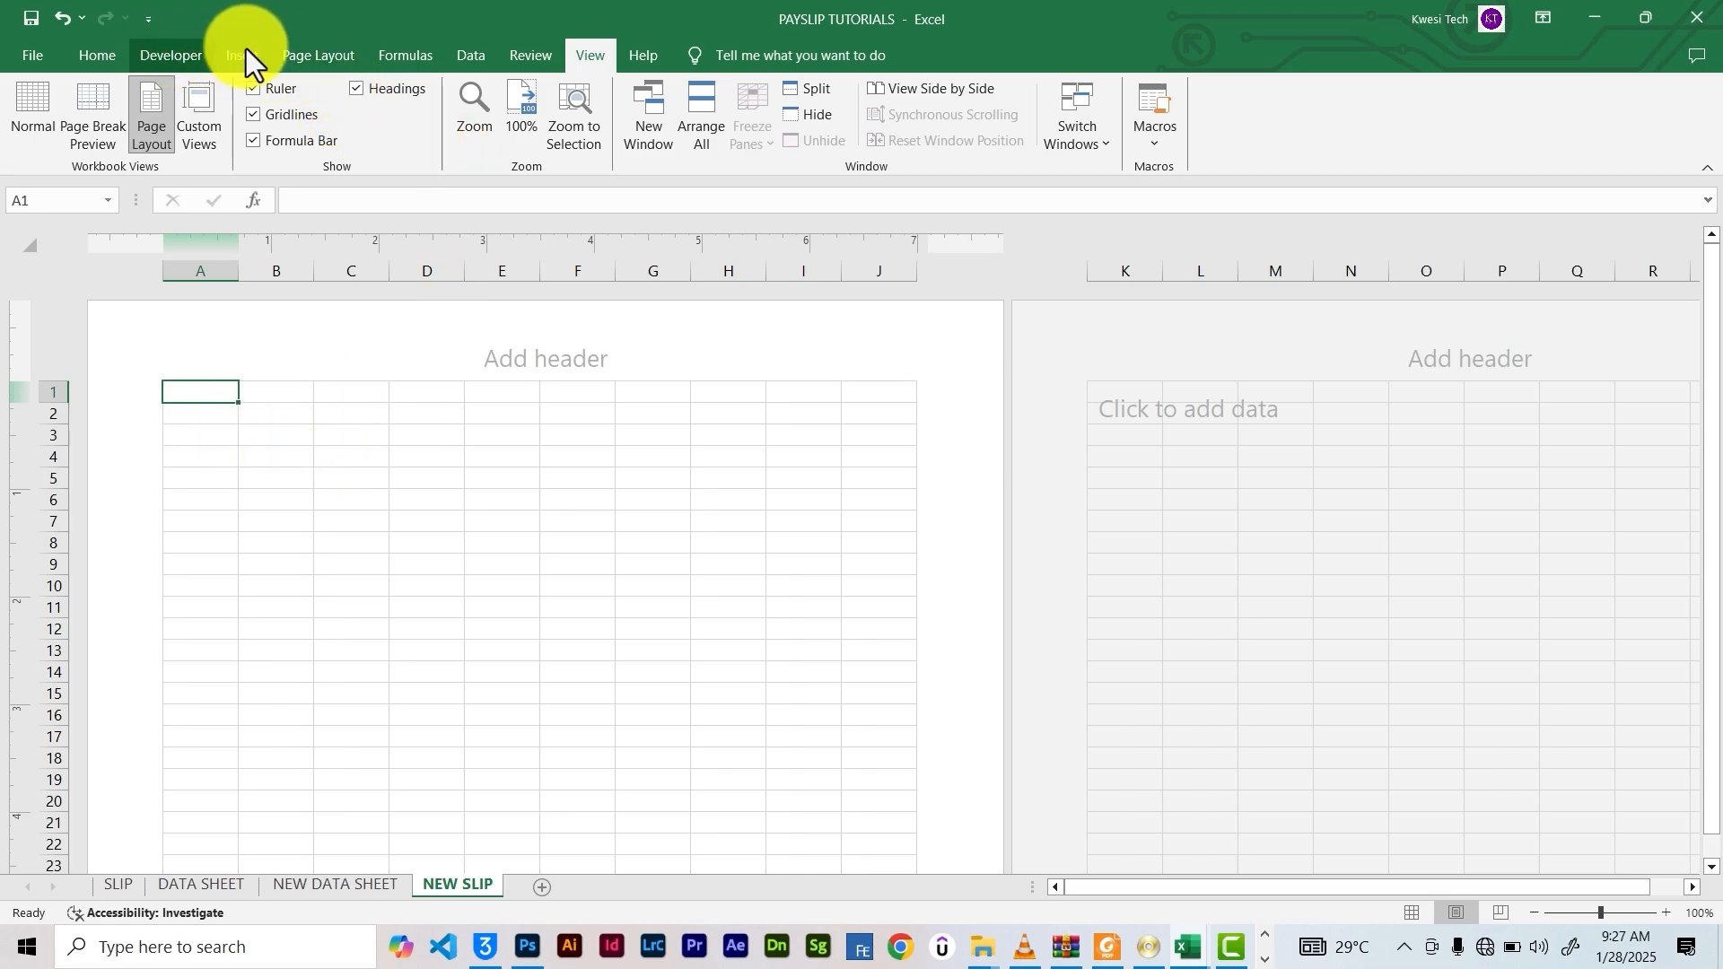
Set the NEW SLIP page to portrait orientation on A4 paper
{"action": "left_click", "coordinate": [323, 52]}
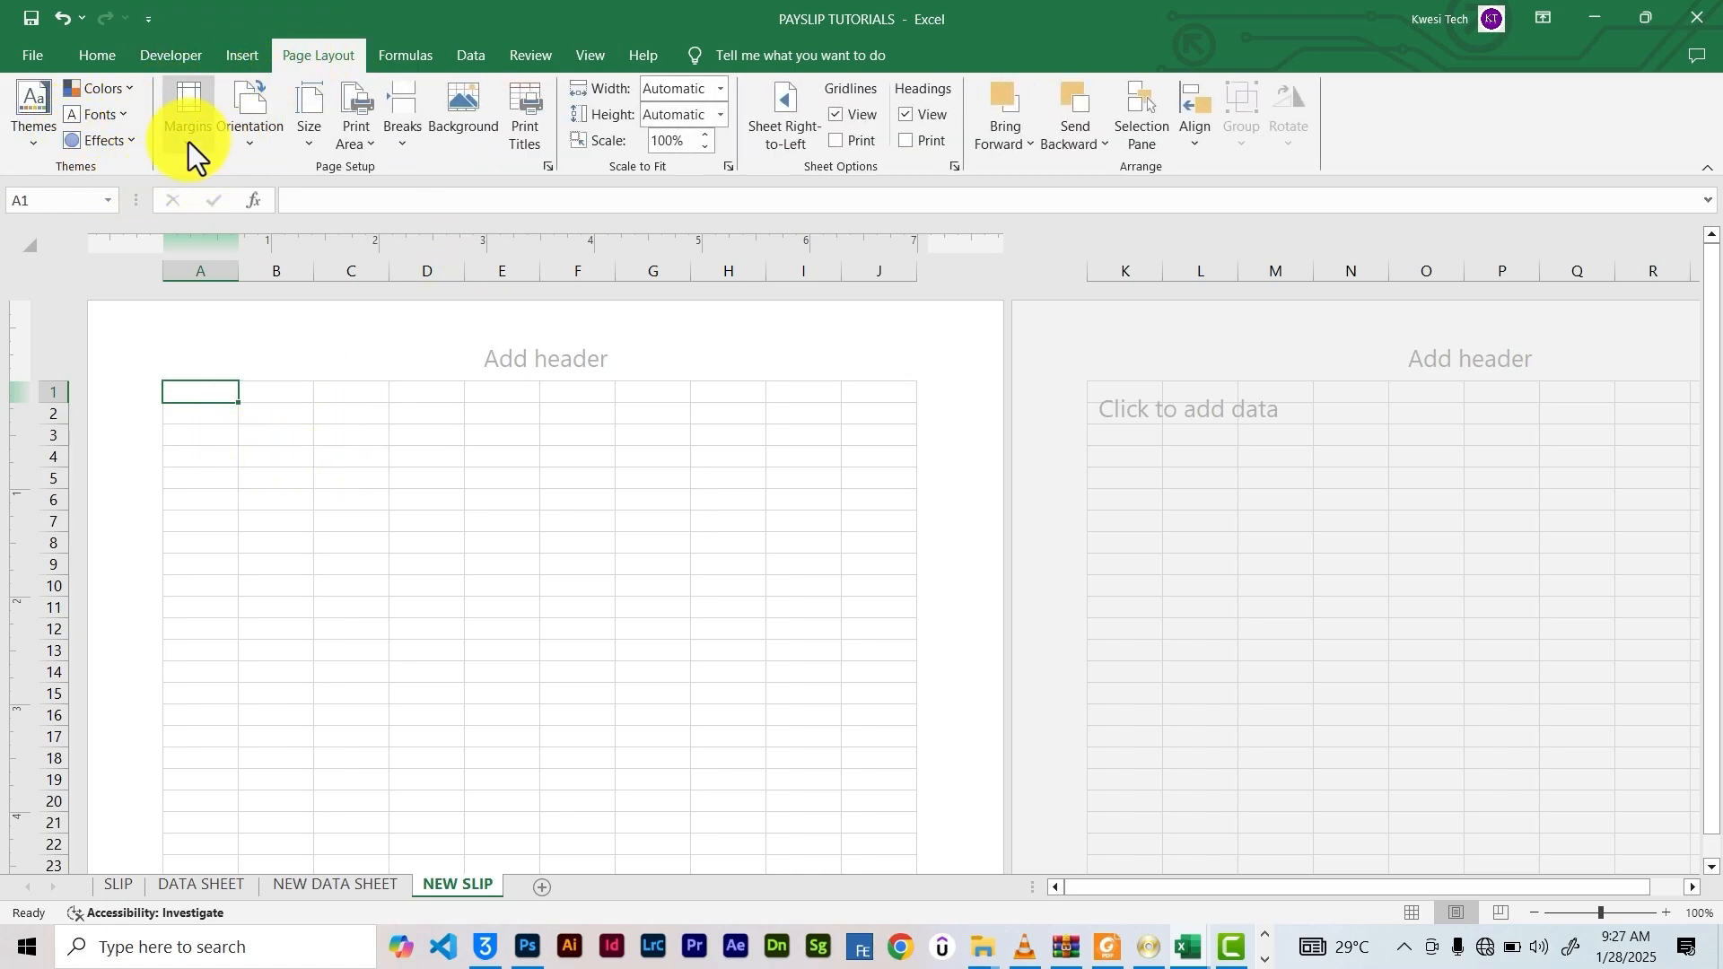
{"action": "left_click", "coordinate": [235, 135]}
{"action": "left_click", "coordinate": [271, 181]}
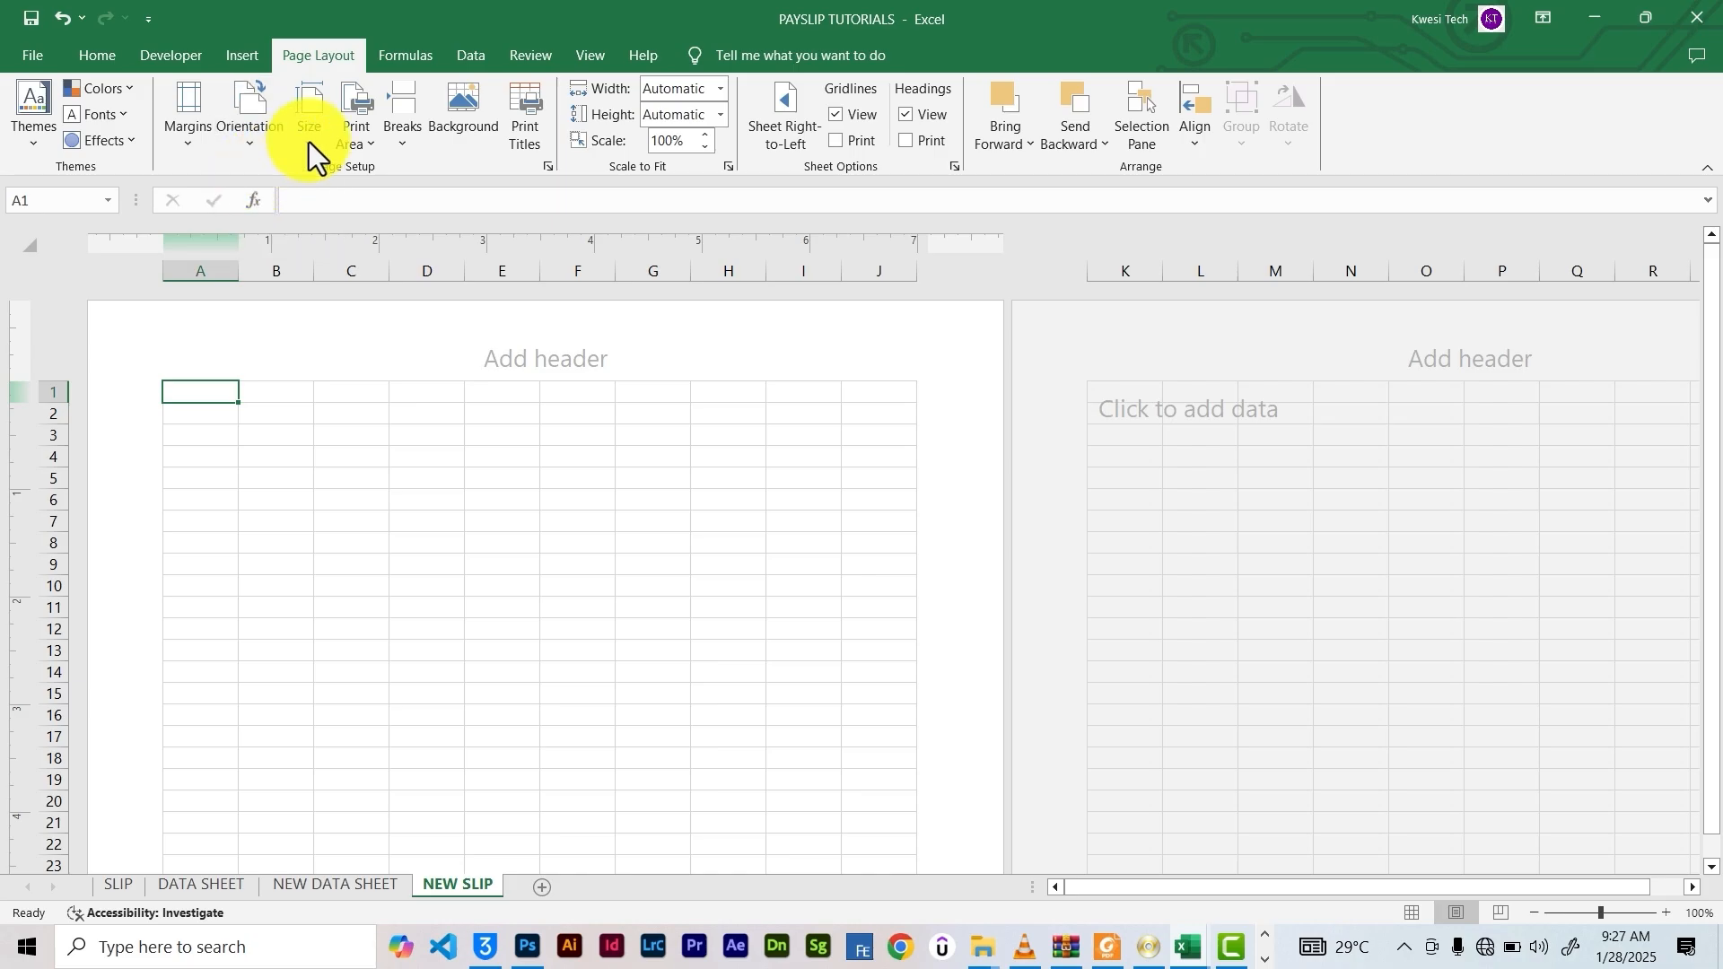
{"action": "left_click", "coordinate": [310, 139]}
{"action": "left_click", "coordinate": [381, 324]}
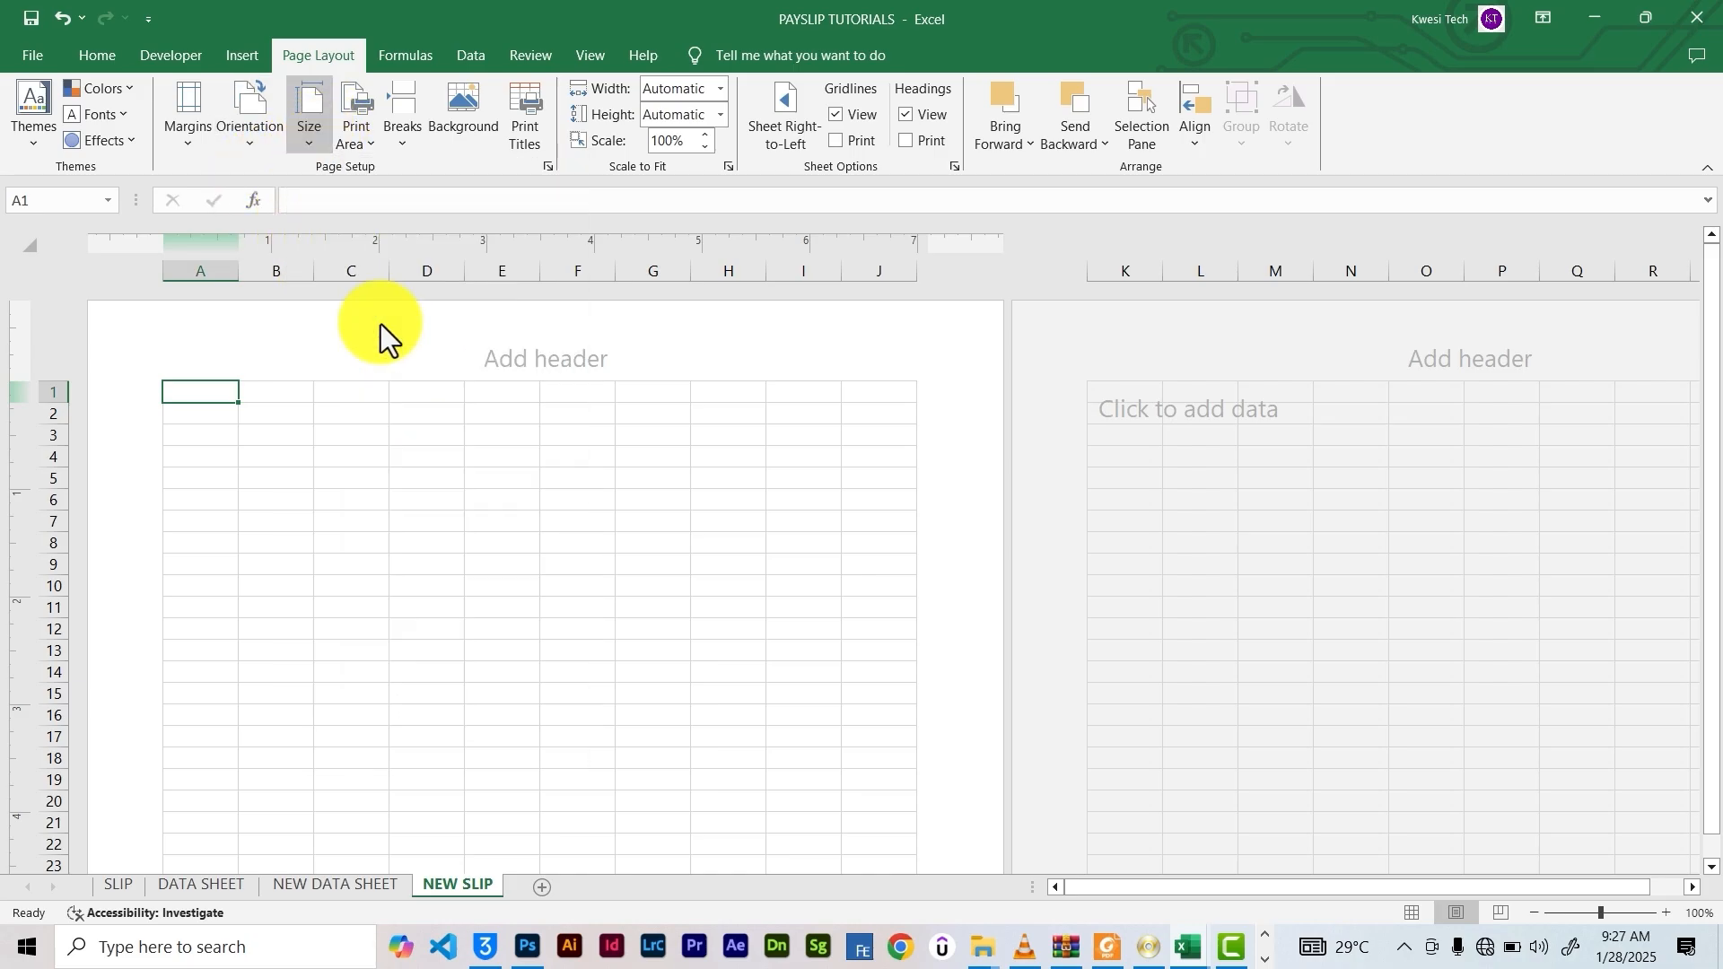
{"action": "left_click", "coordinate": [316, 115]}
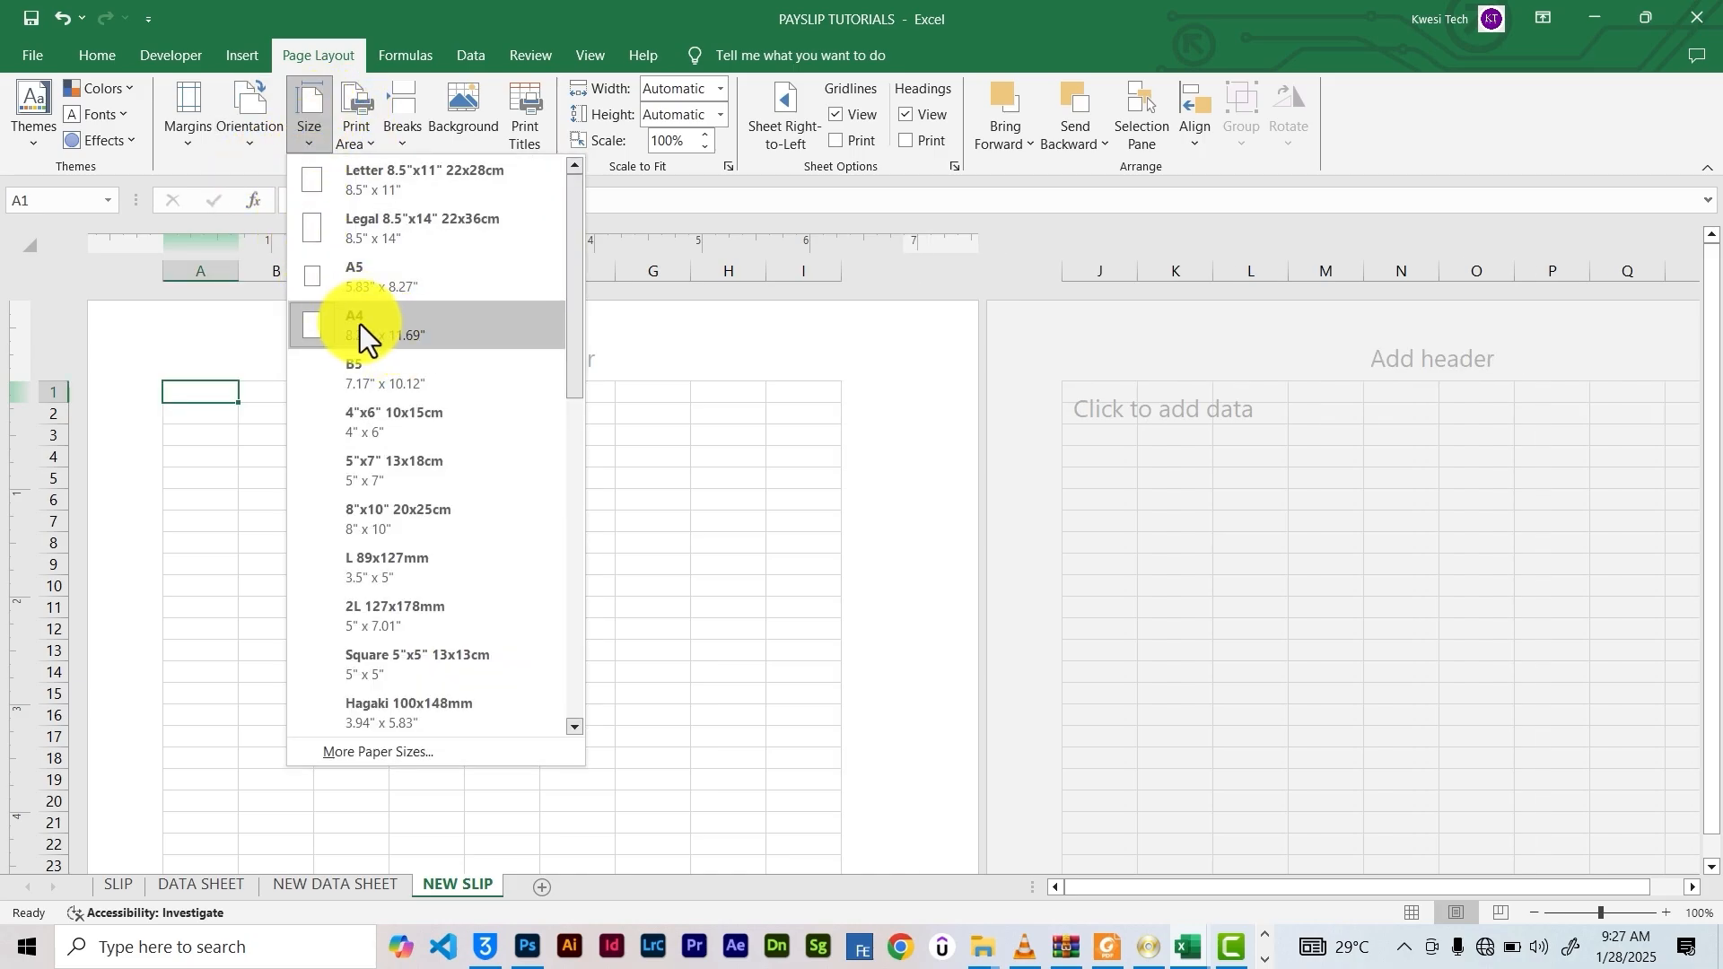
{"action": "left_click", "coordinate": [682, 341]}
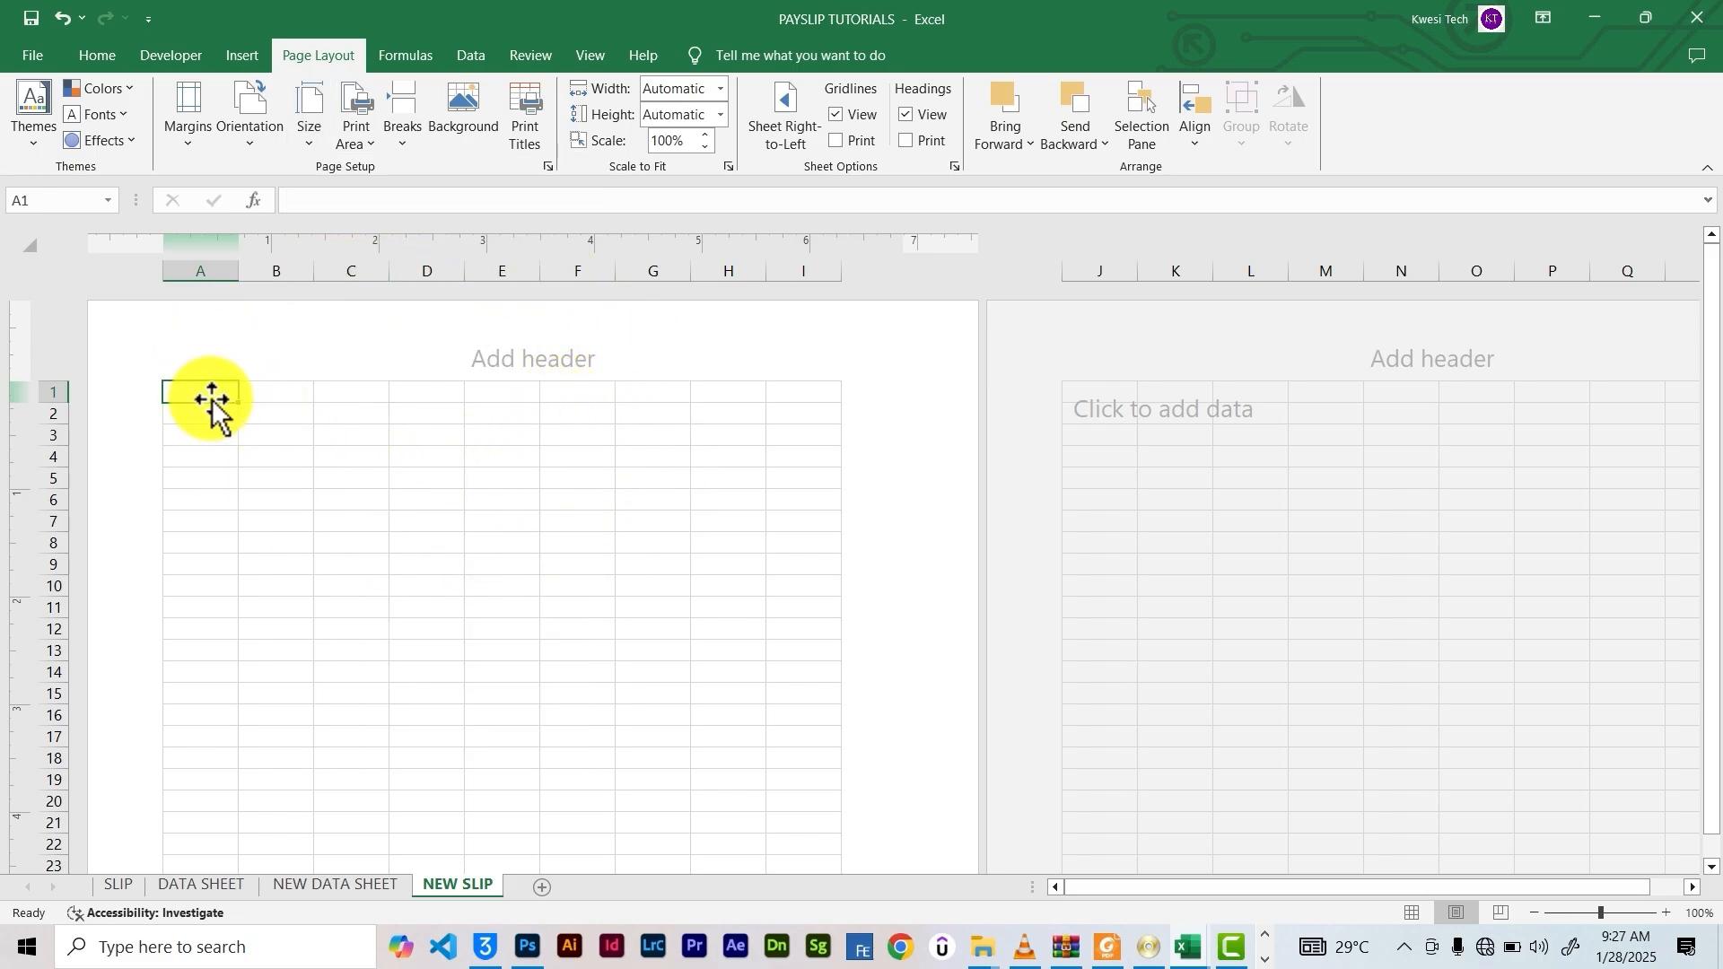
Merge and centre cells B2:H3 into a single title block
{"action": "left_click_drag", "start_coordinate": [242, 396], "coordinate": [460, 420]}
{"action": "left_click_drag", "start_coordinate": [285, 411], "coordinate": [696, 443]}
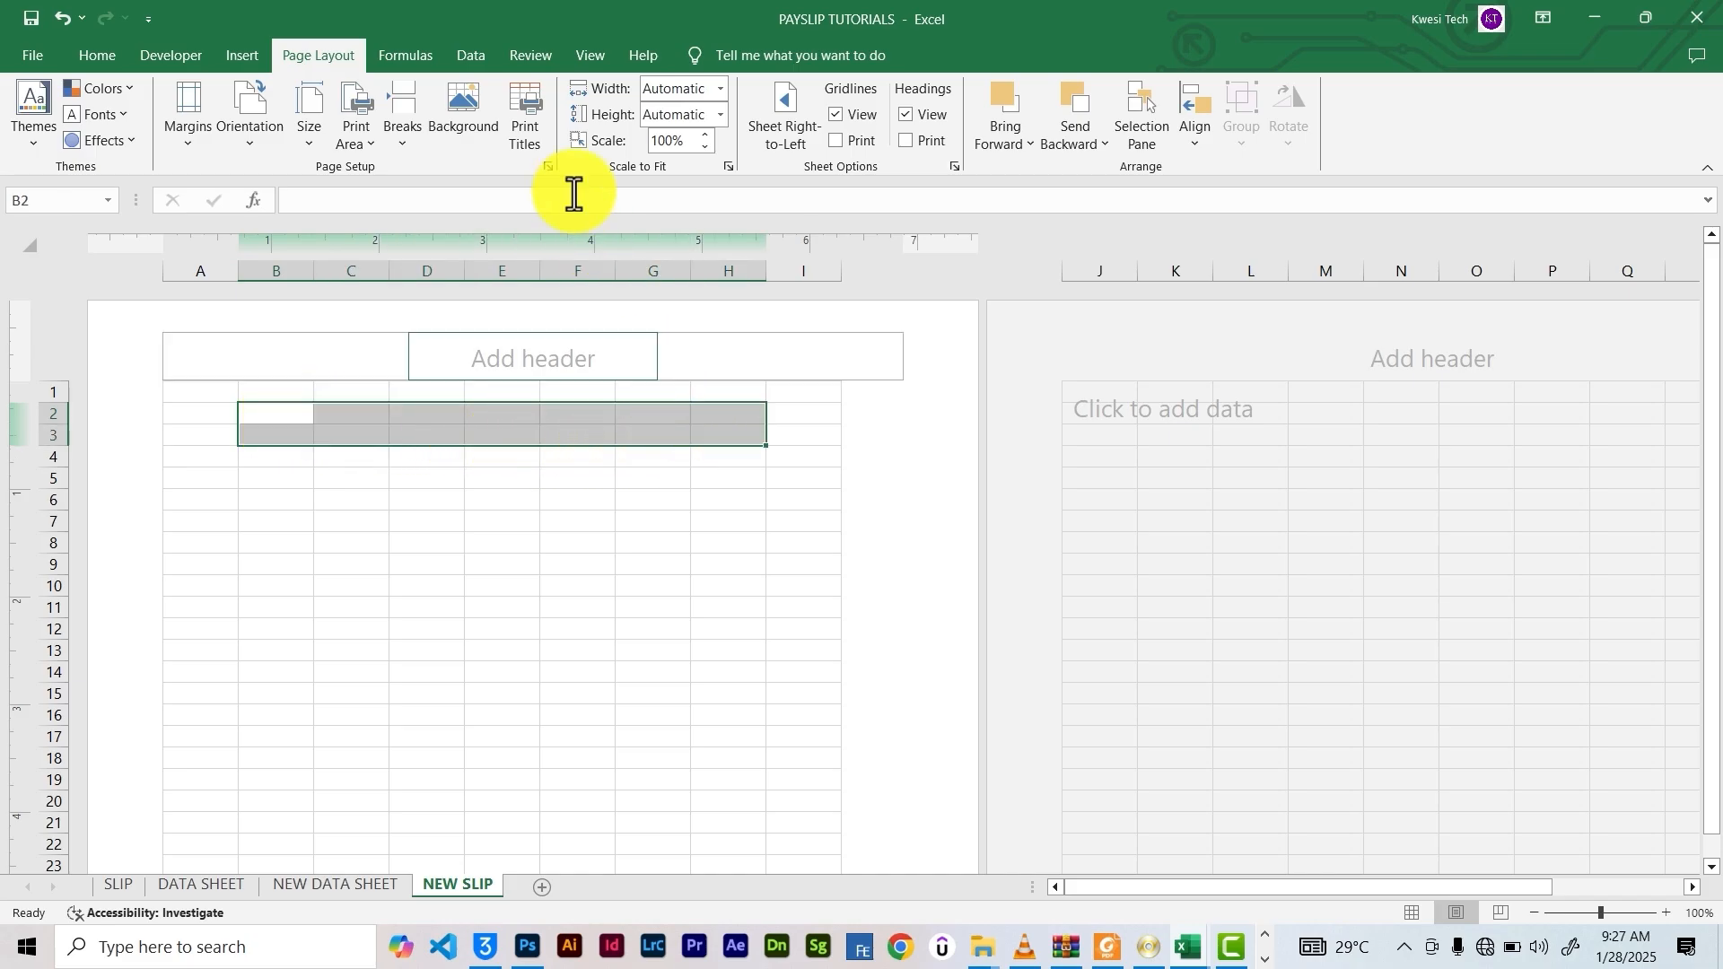
{"action": "left_click", "coordinate": [97, 56]}
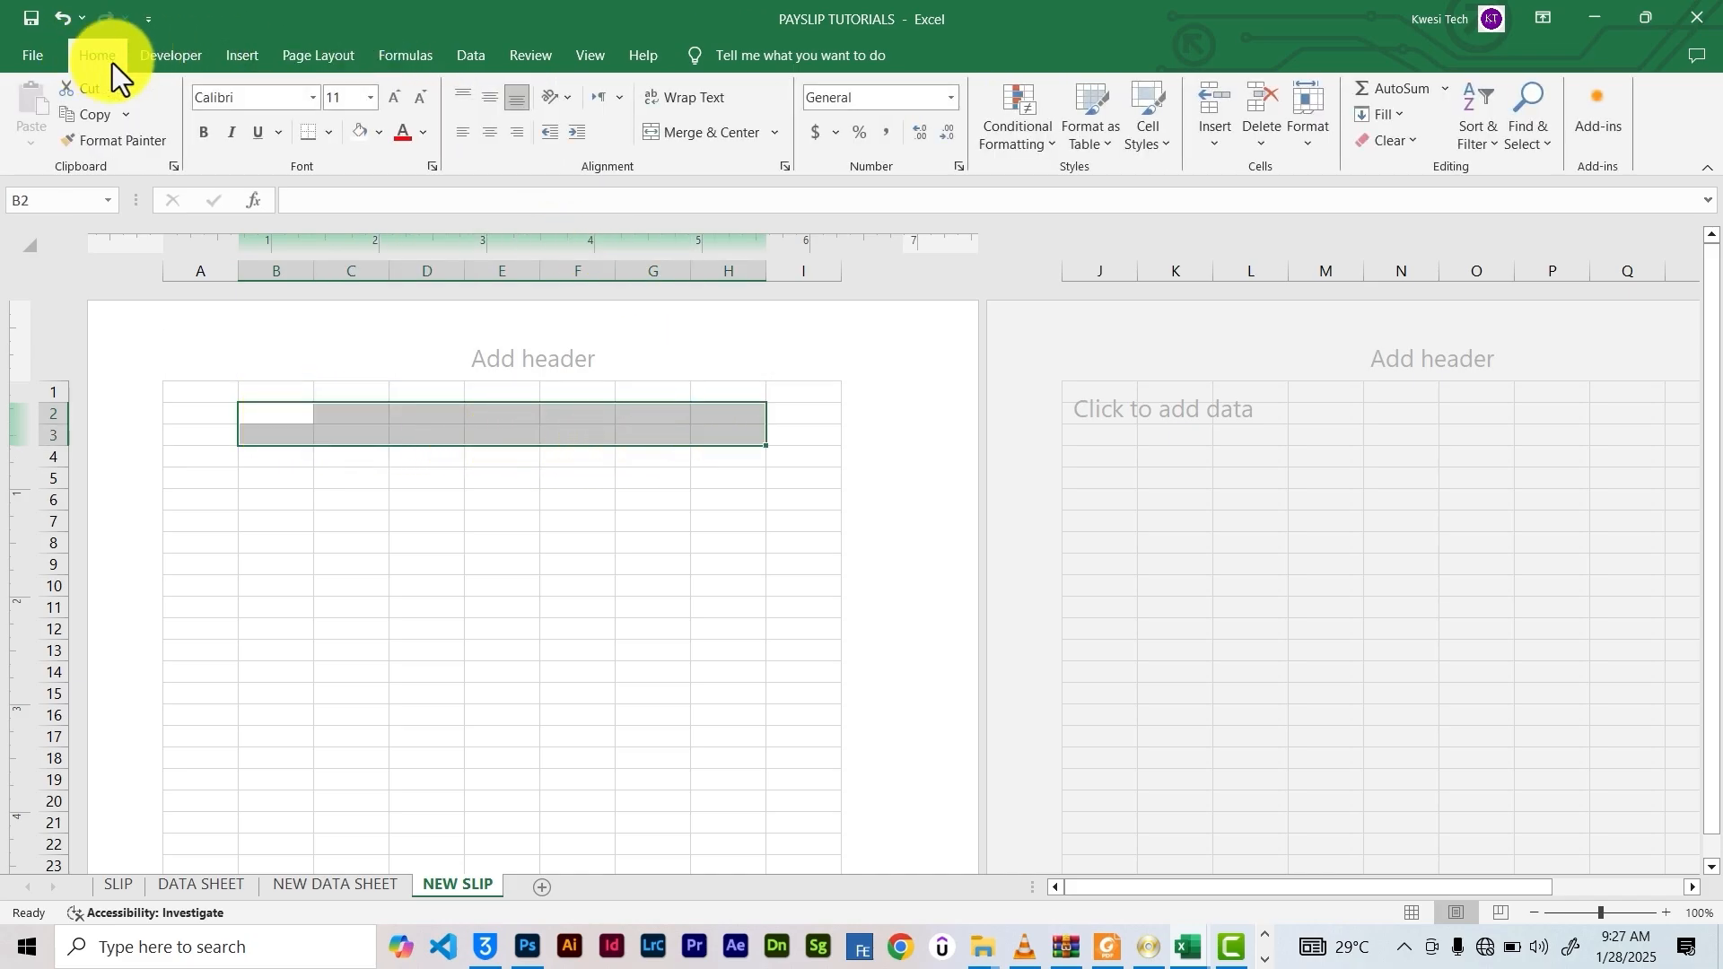
{"action": "left_click", "coordinate": [675, 132]}
{"action": "left_click", "coordinate": [567, 454]}
Inspect the left, centre and right header and footer sections, then reselect the merged title block
{"action": "left_click", "coordinate": [245, 354]}
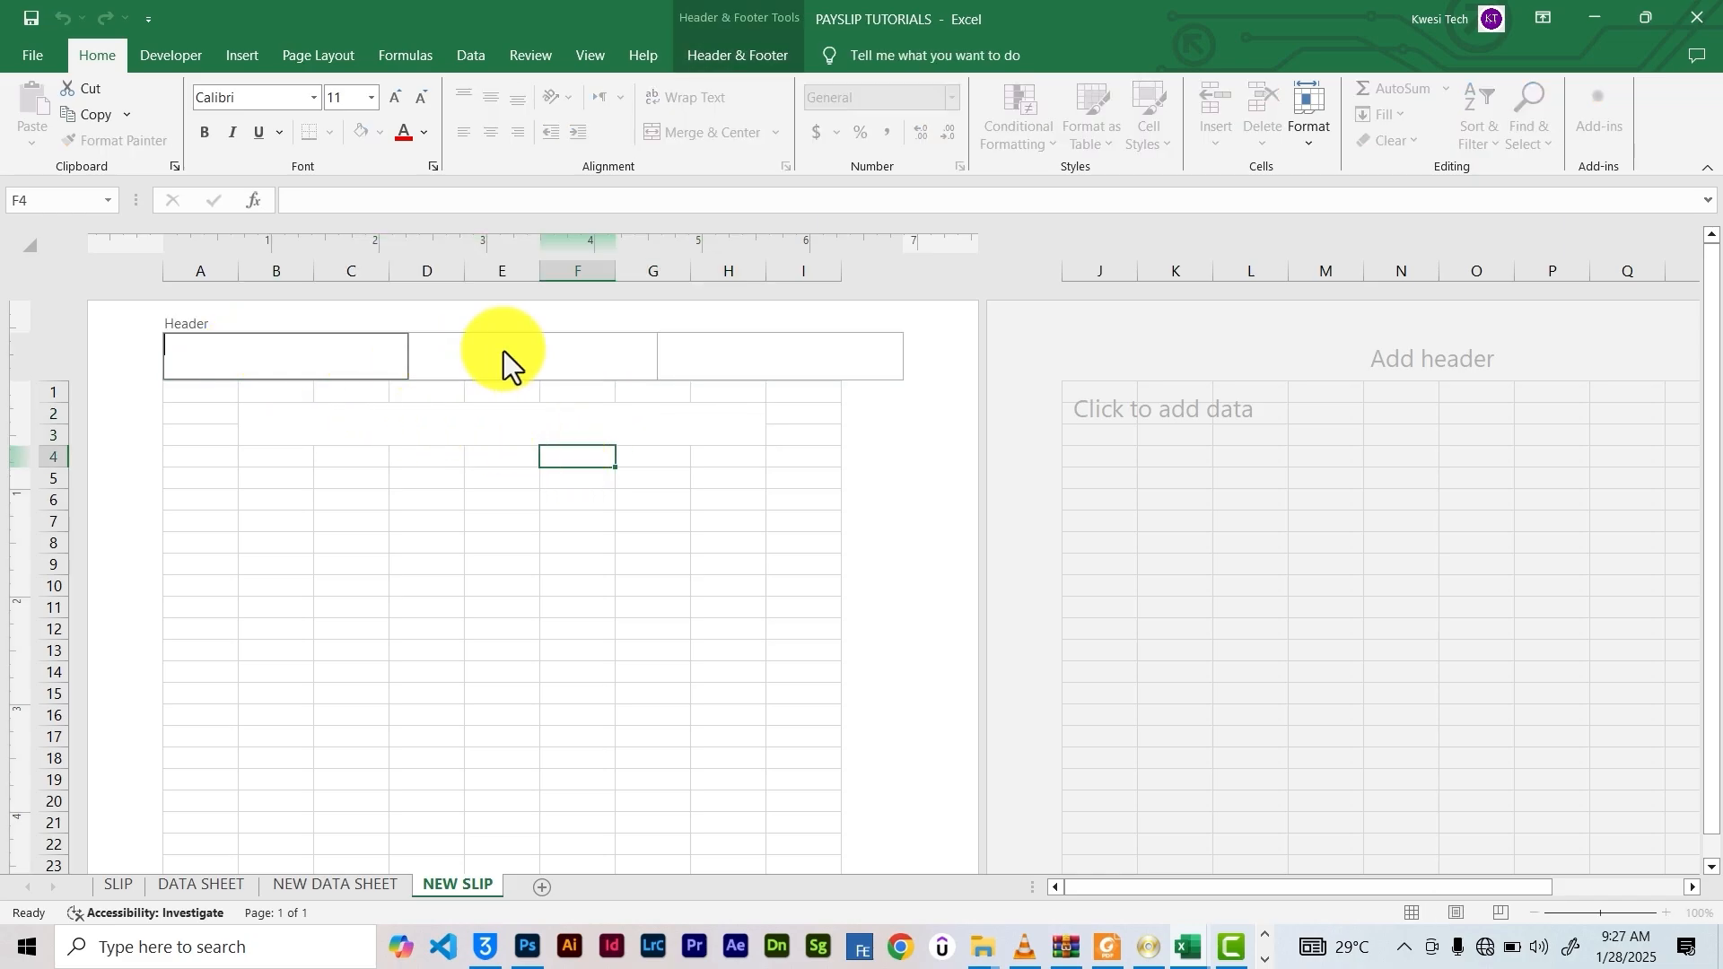
{"action": "left_click", "coordinate": [503, 352]}
{"action": "left_click", "coordinate": [705, 363]}
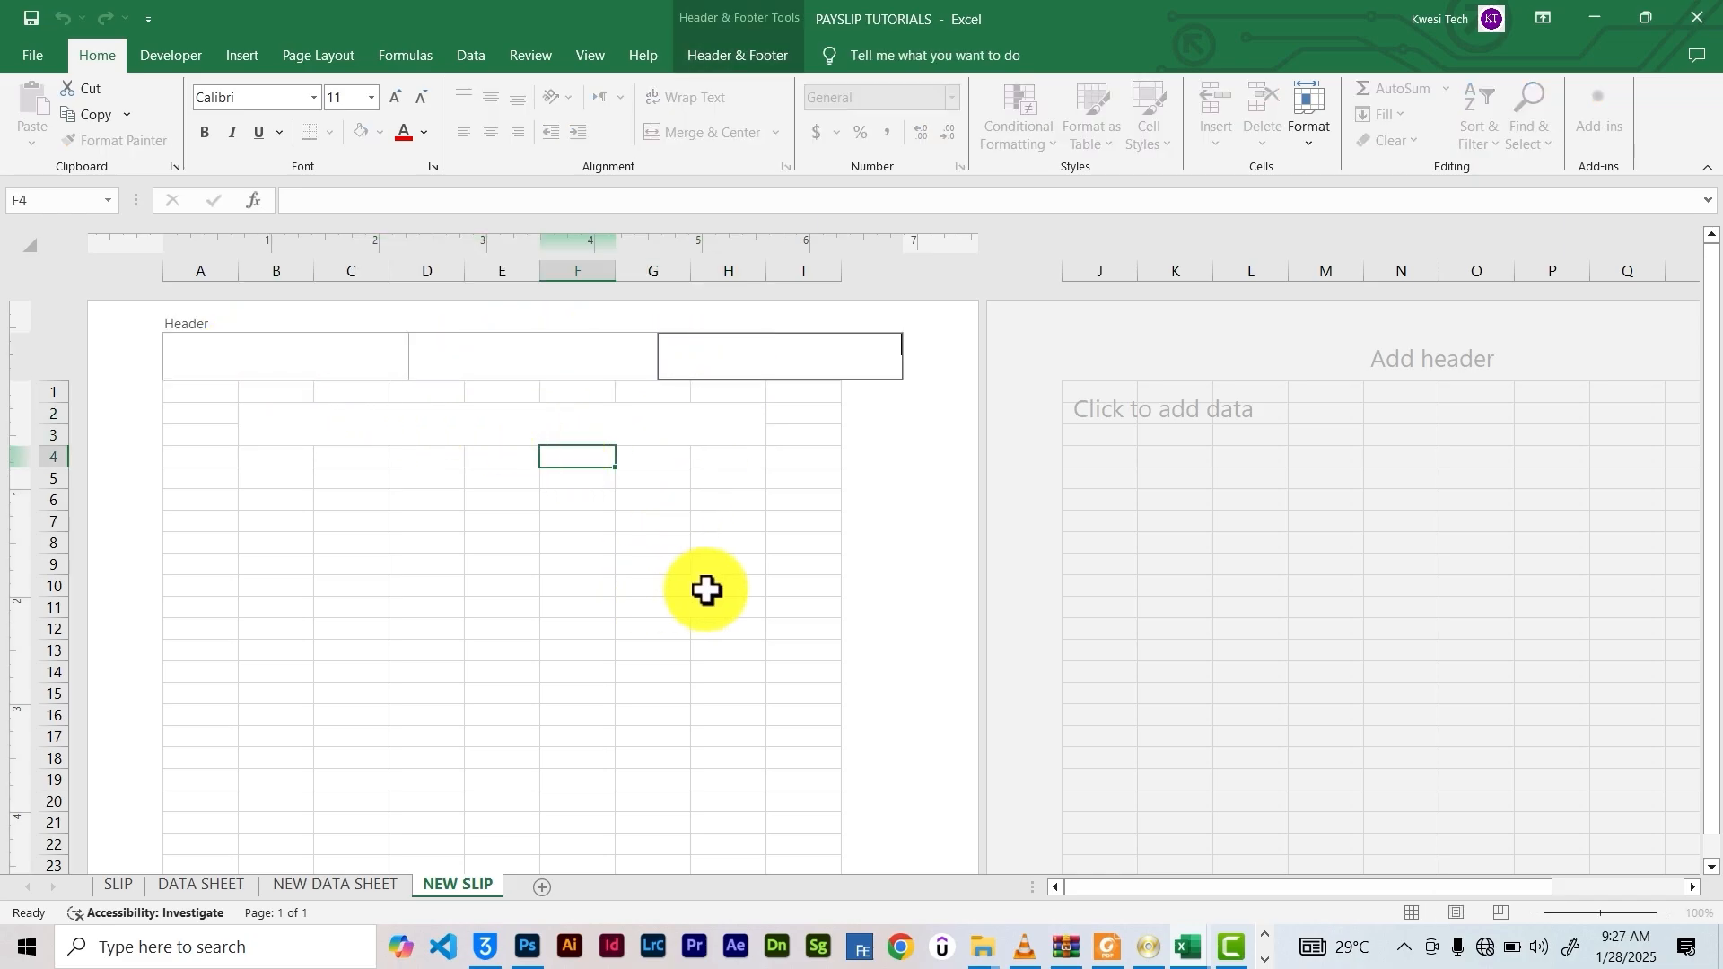
{"action": "left_click", "coordinate": [776, 584]}
{"action": "scroll", "coordinate": [754, 573], "scroll_direction": "down", "scroll_amount": 18}
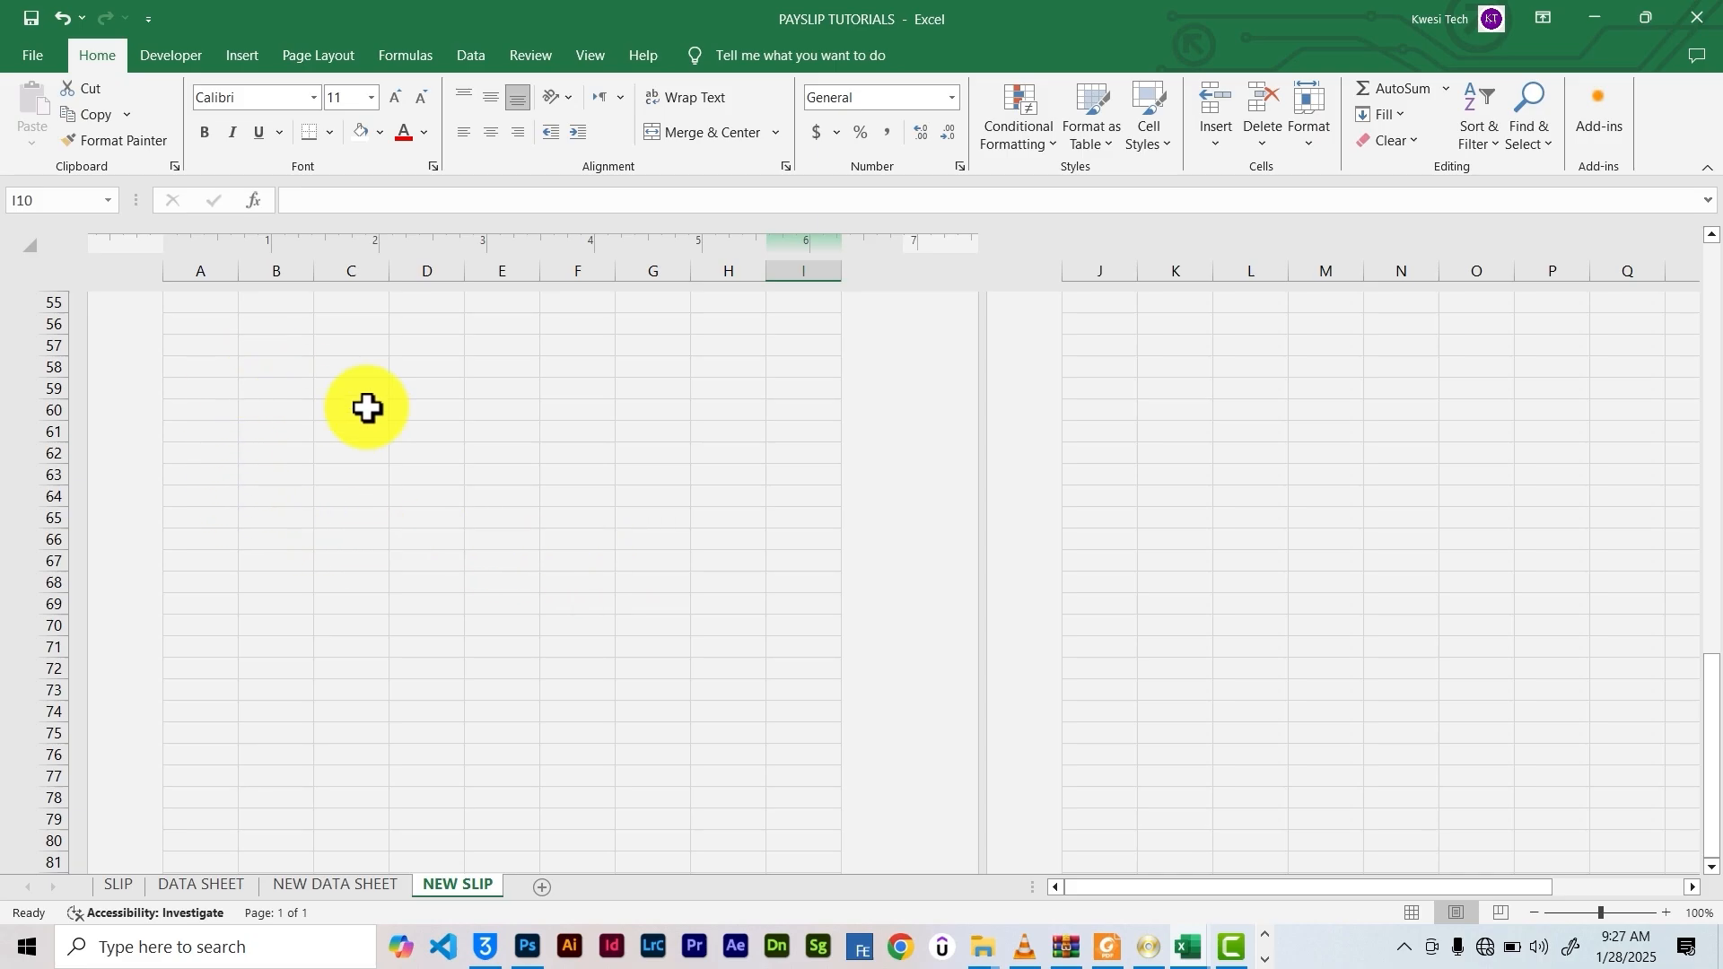
{"action": "scroll", "coordinate": [395, 546], "scroll_direction": "up", "scroll_amount": 5}
{"action": "left_click", "coordinate": [493, 493]}
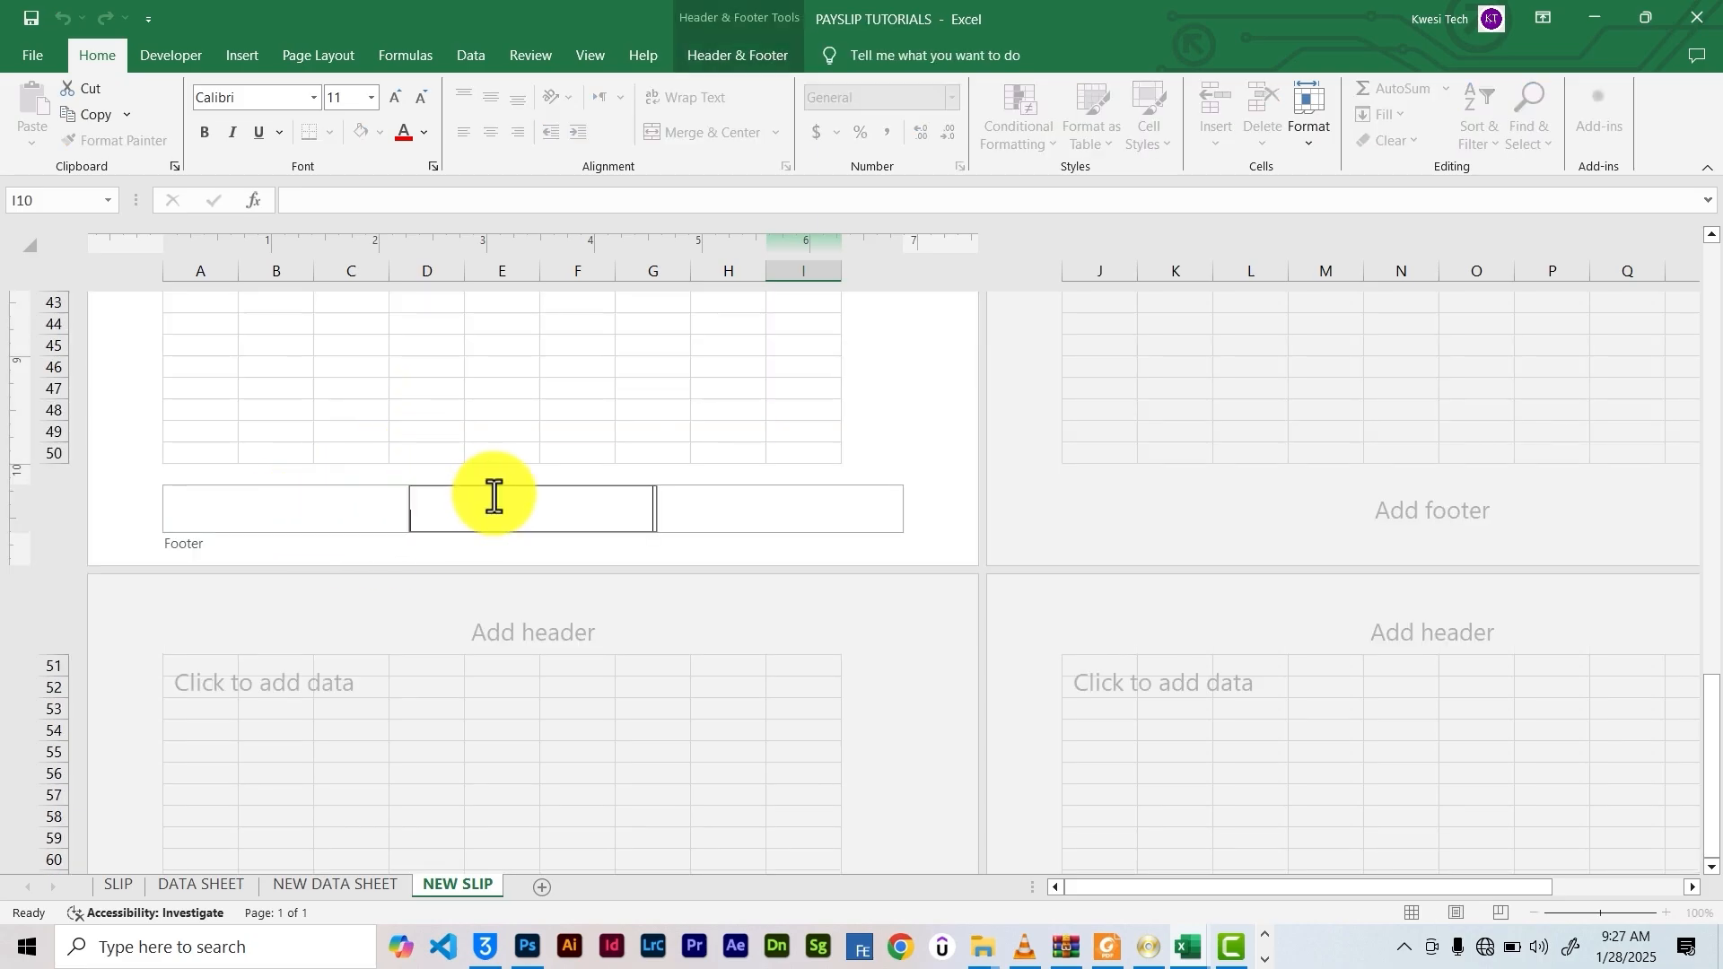
{"action": "left_click", "coordinate": [708, 515]}
{"action": "left_click", "coordinate": [617, 451]}
{"action": "scroll", "coordinate": [613, 414], "scroll_direction": "up", "scroll_amount": 5}
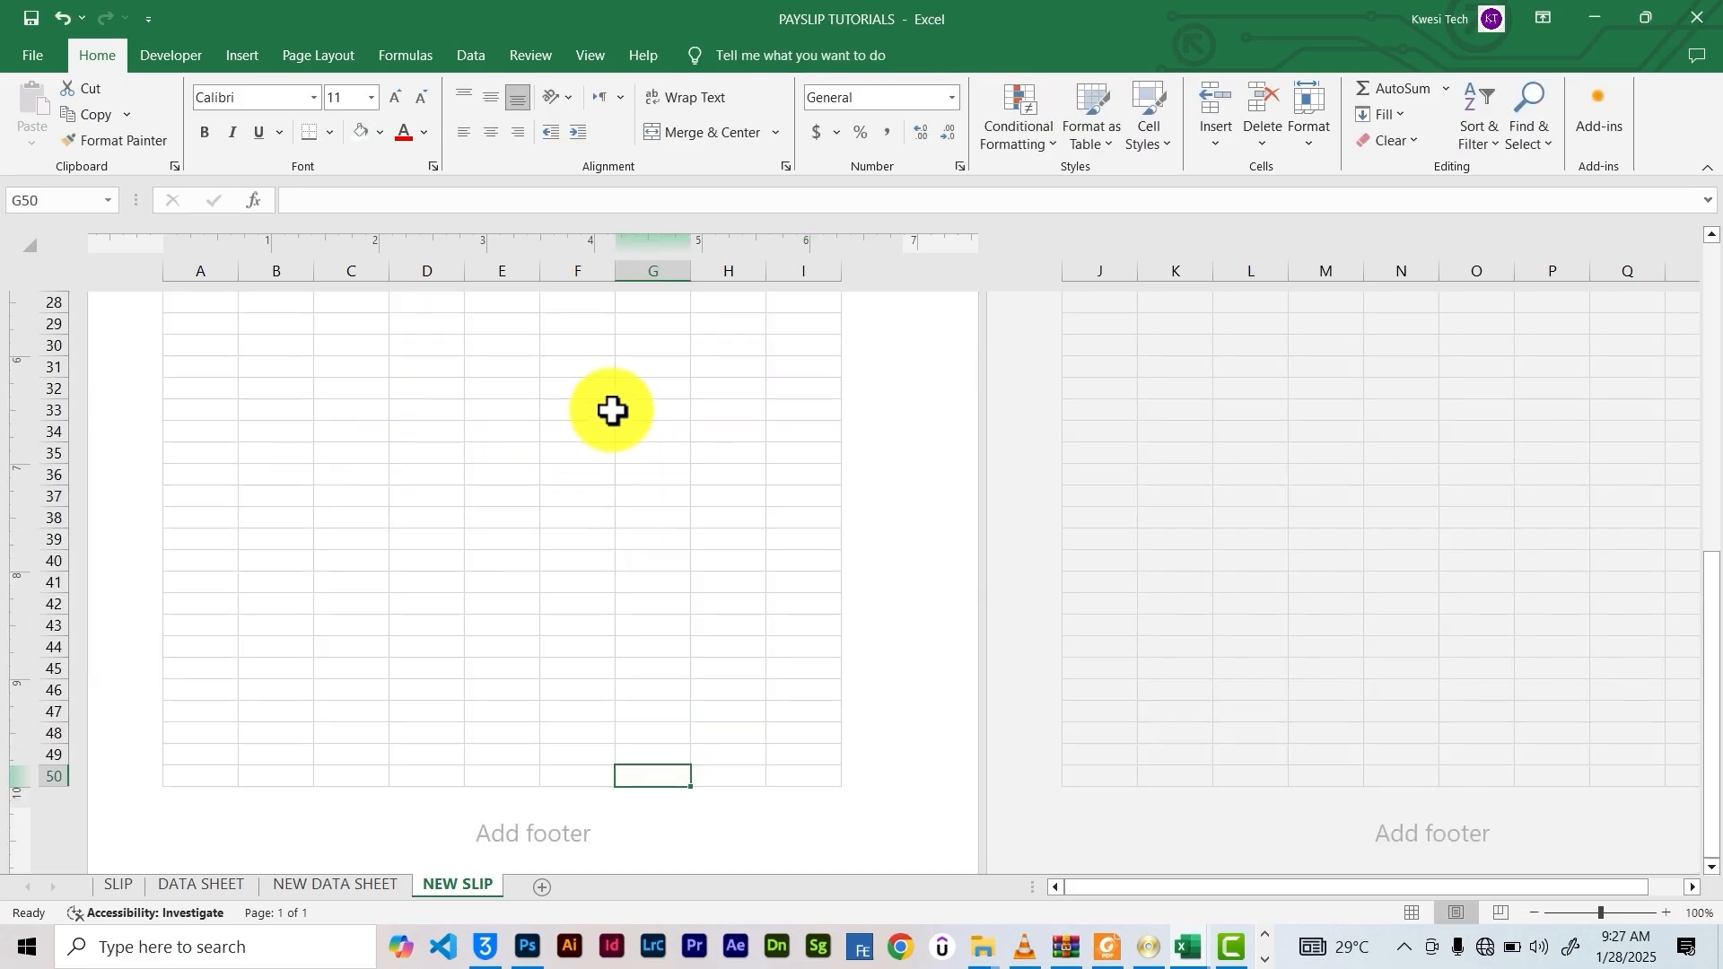
{"action": "scroll", "coordinate": [613, 412], "scroll_direction": "up", "scroll_amount": 10}
{"action": "left_click", "coordinate": [231, 412]}
{"action": "left_click", "coordinate": [278, 415]}
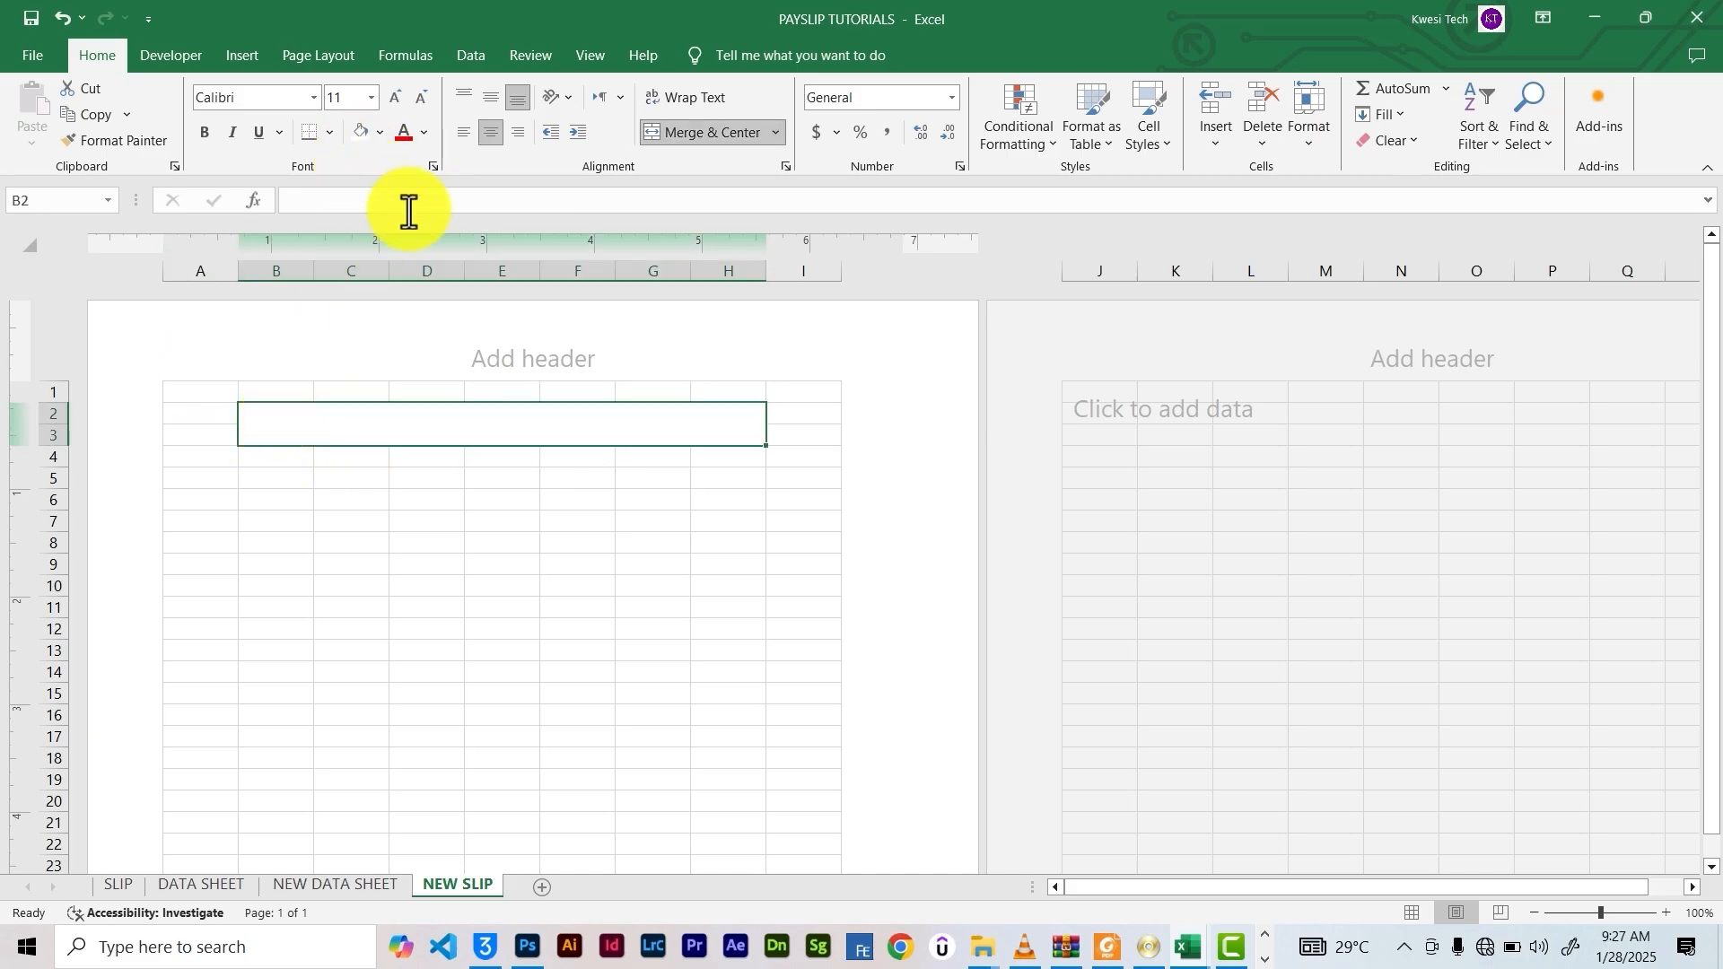
Copy the BEST BUY ENTERPRISE title from NEW DATA SHEET and try pasting it as a link
{"action": "left_click", "coordinate": [341, 885]}
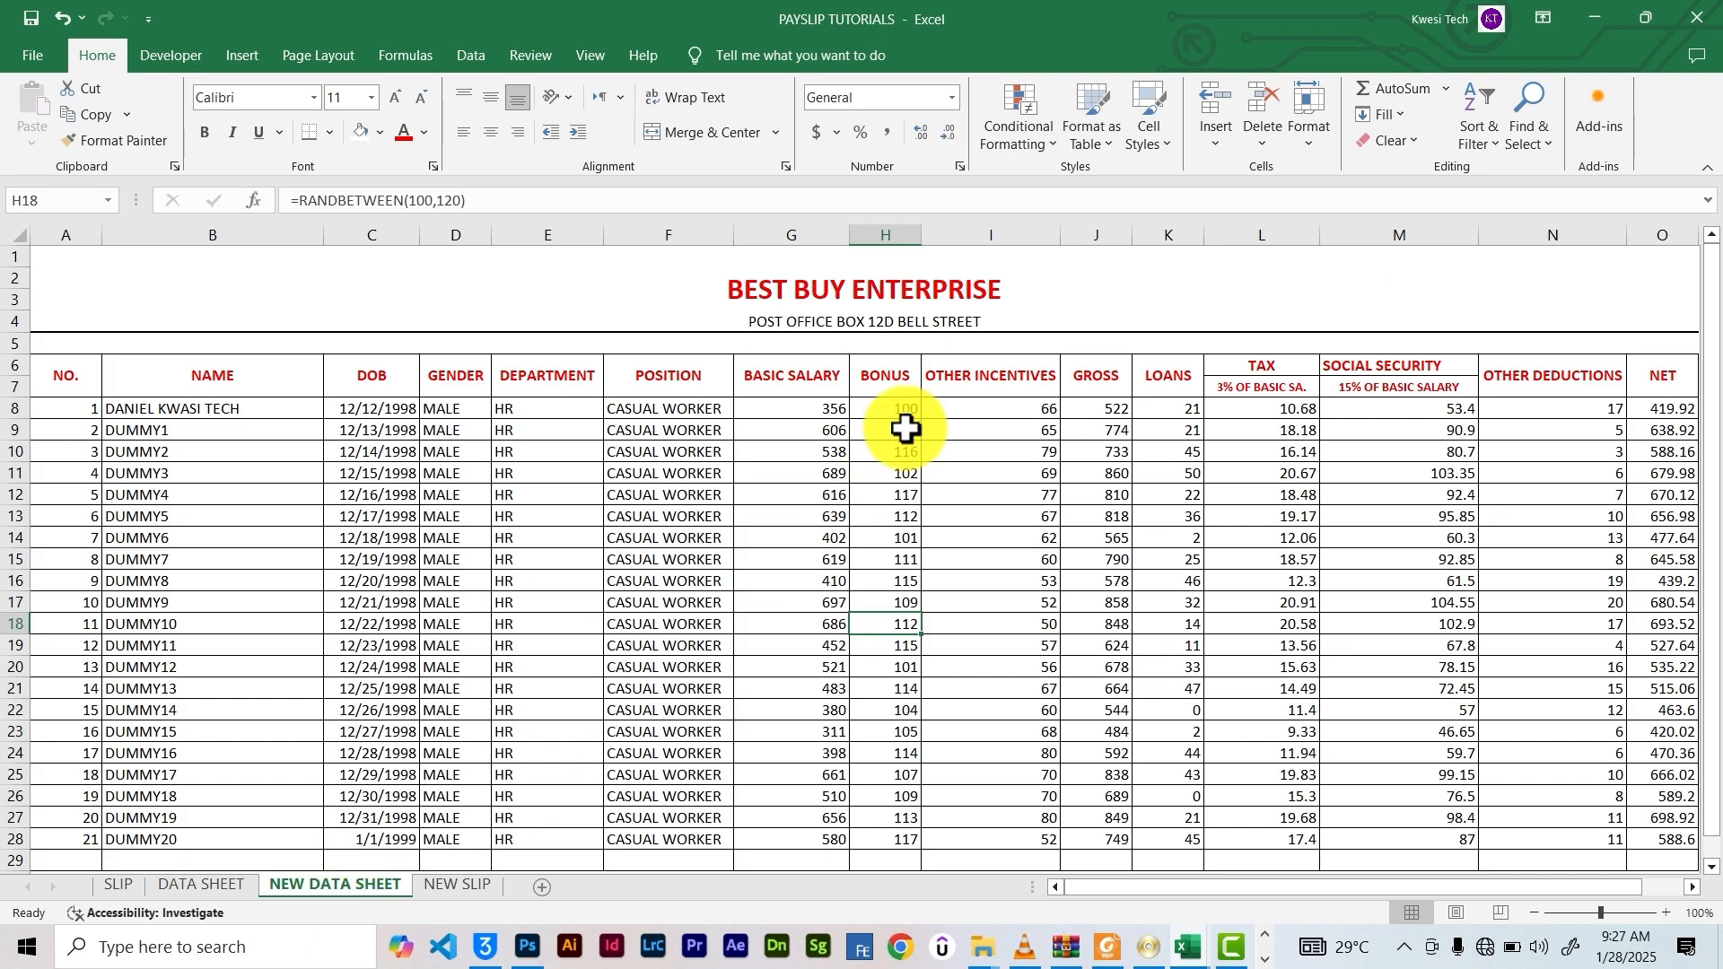
{"action": "left_click", "coordinate": [859, 290]}
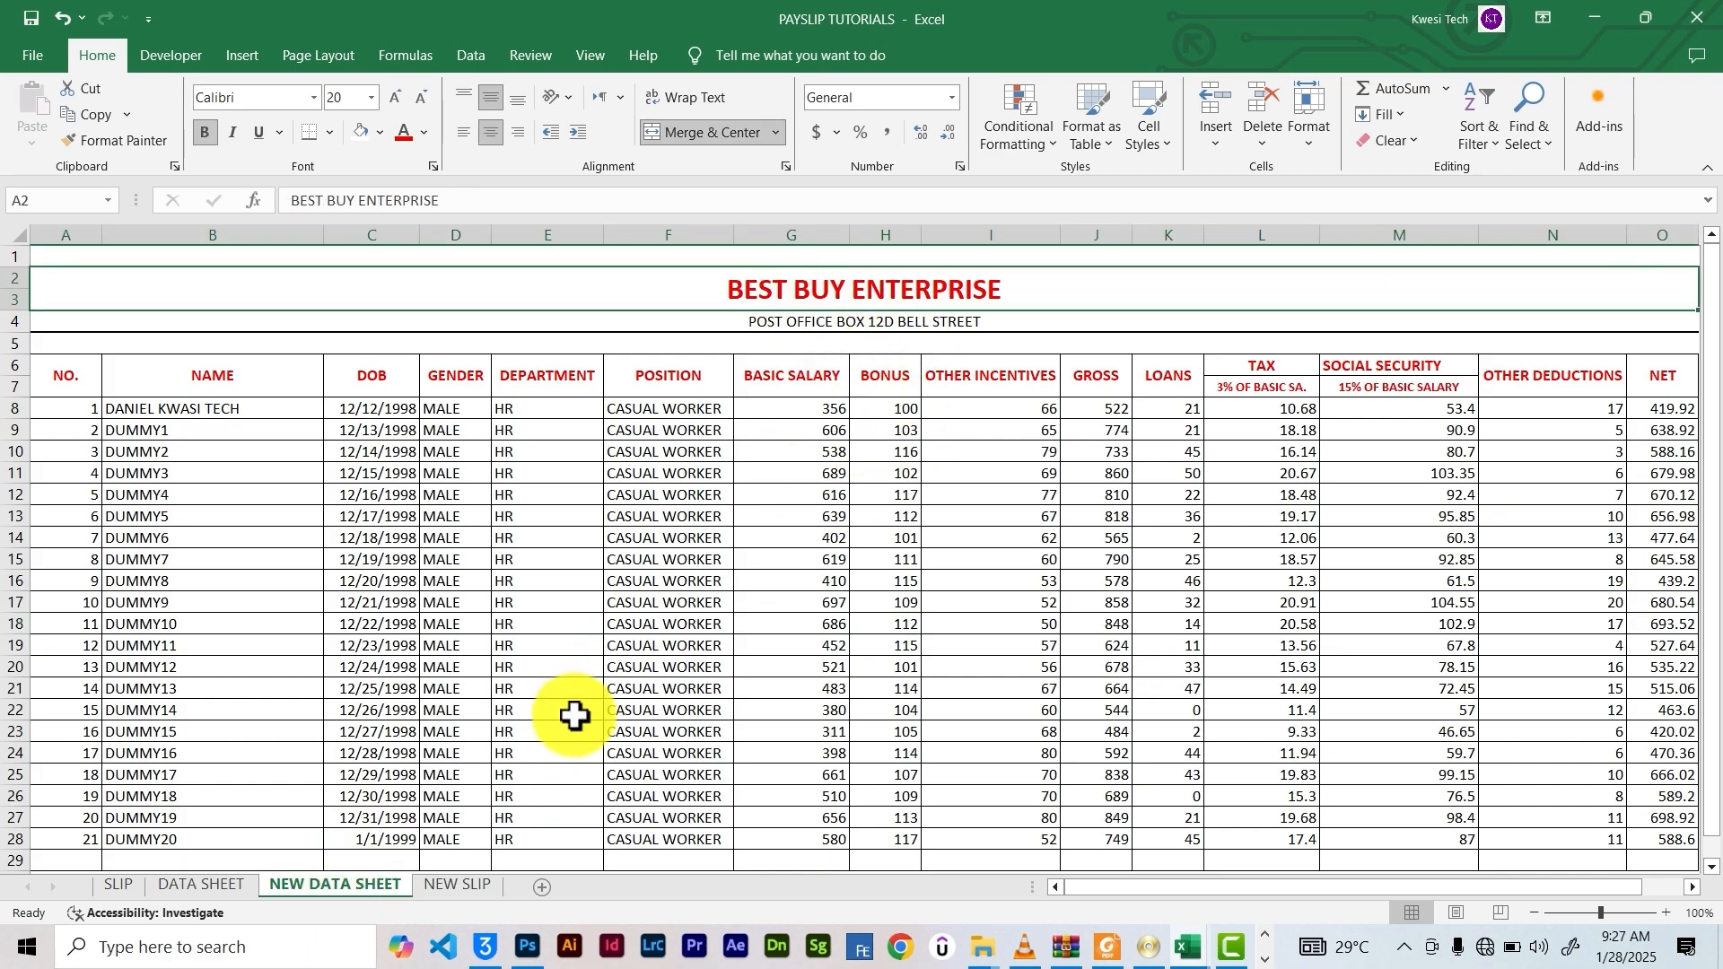
{"action": "left_click", "coordinate": [457, 885]}
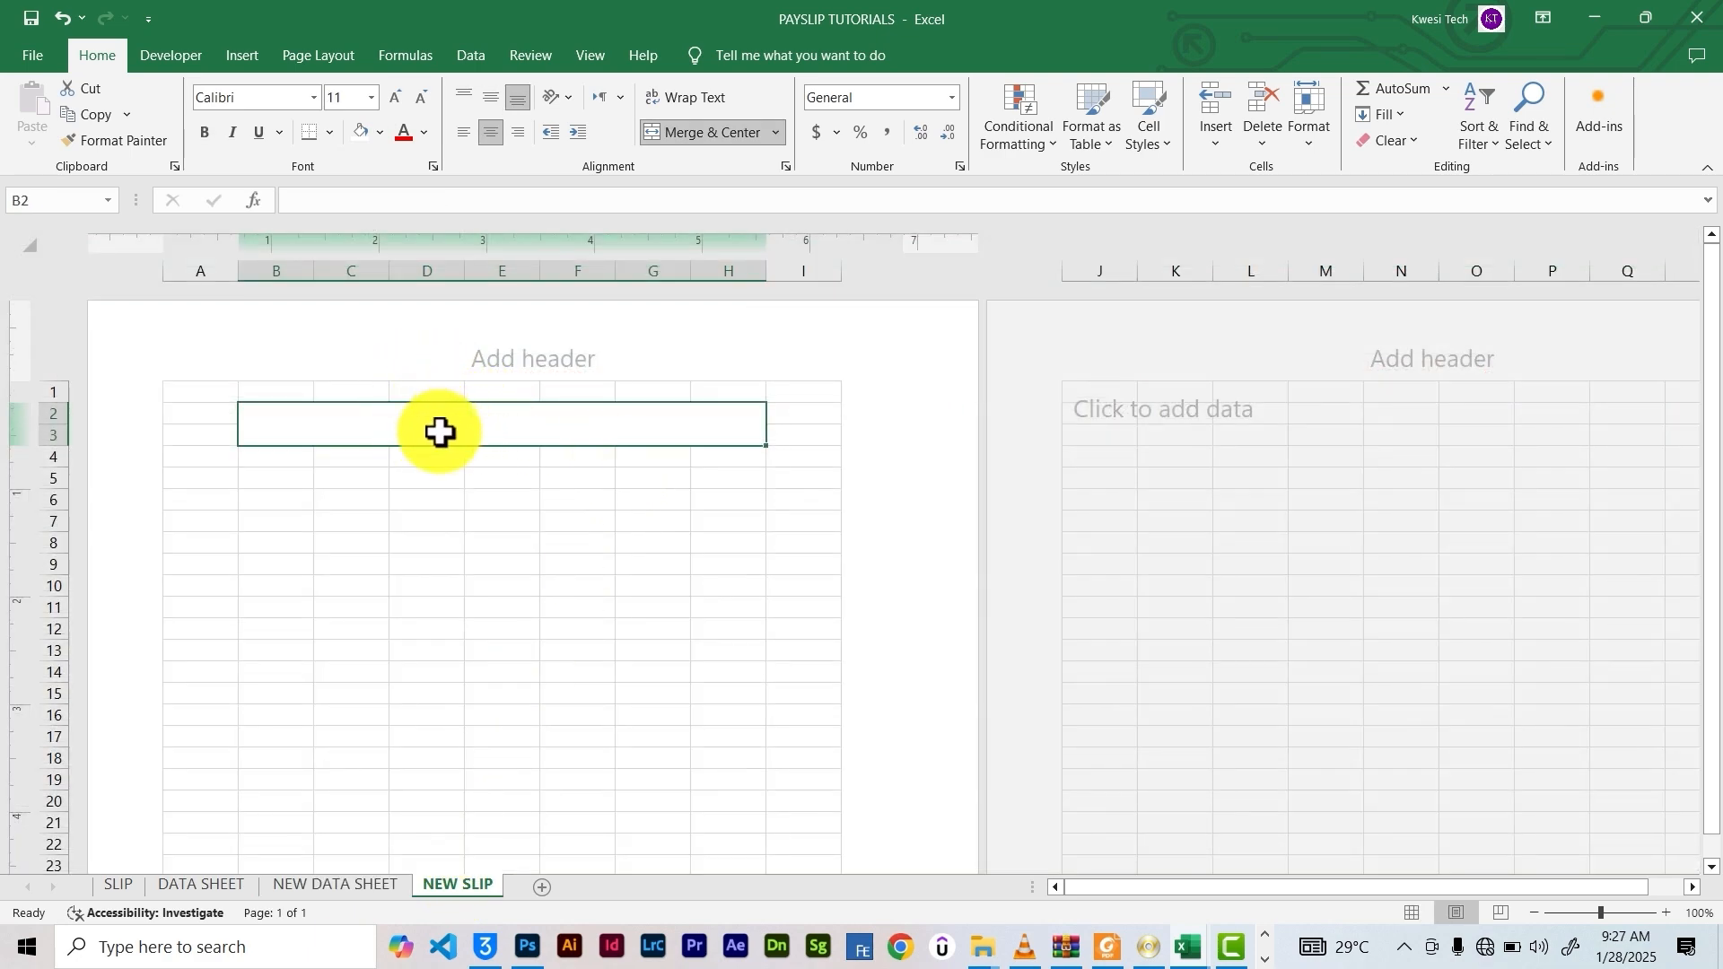
{"action": "left_click", "coordinate": [300, 888]}
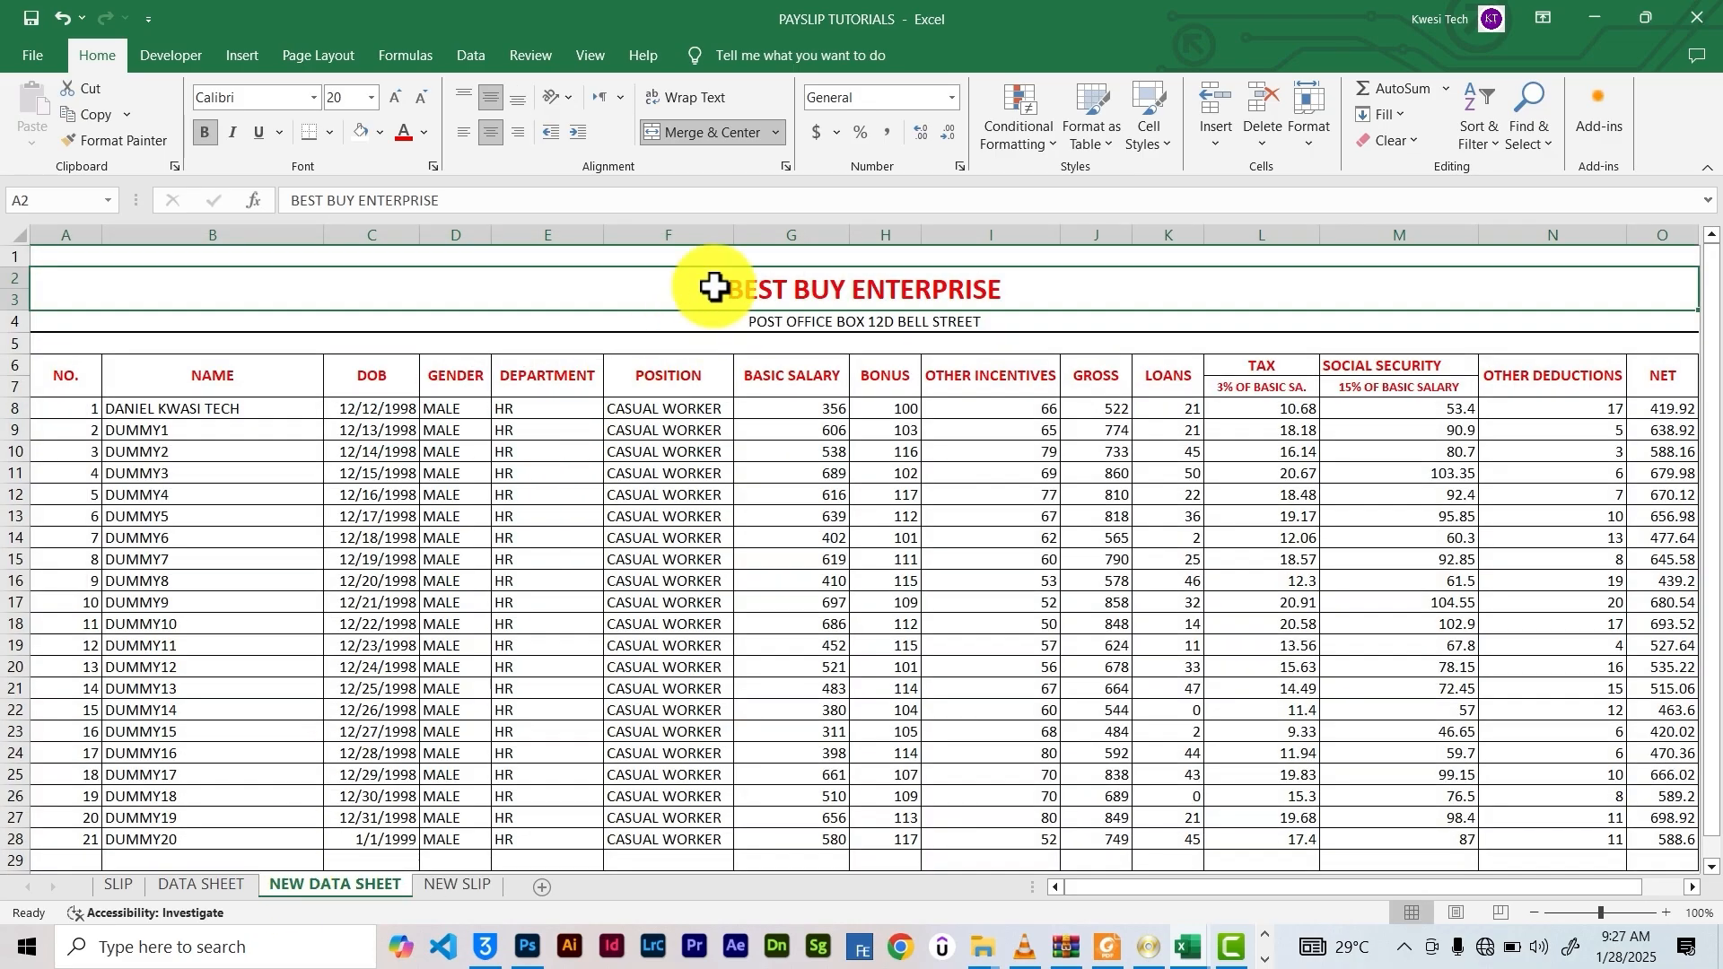
{"action": "left_click", "coordinate": [99, 116]}
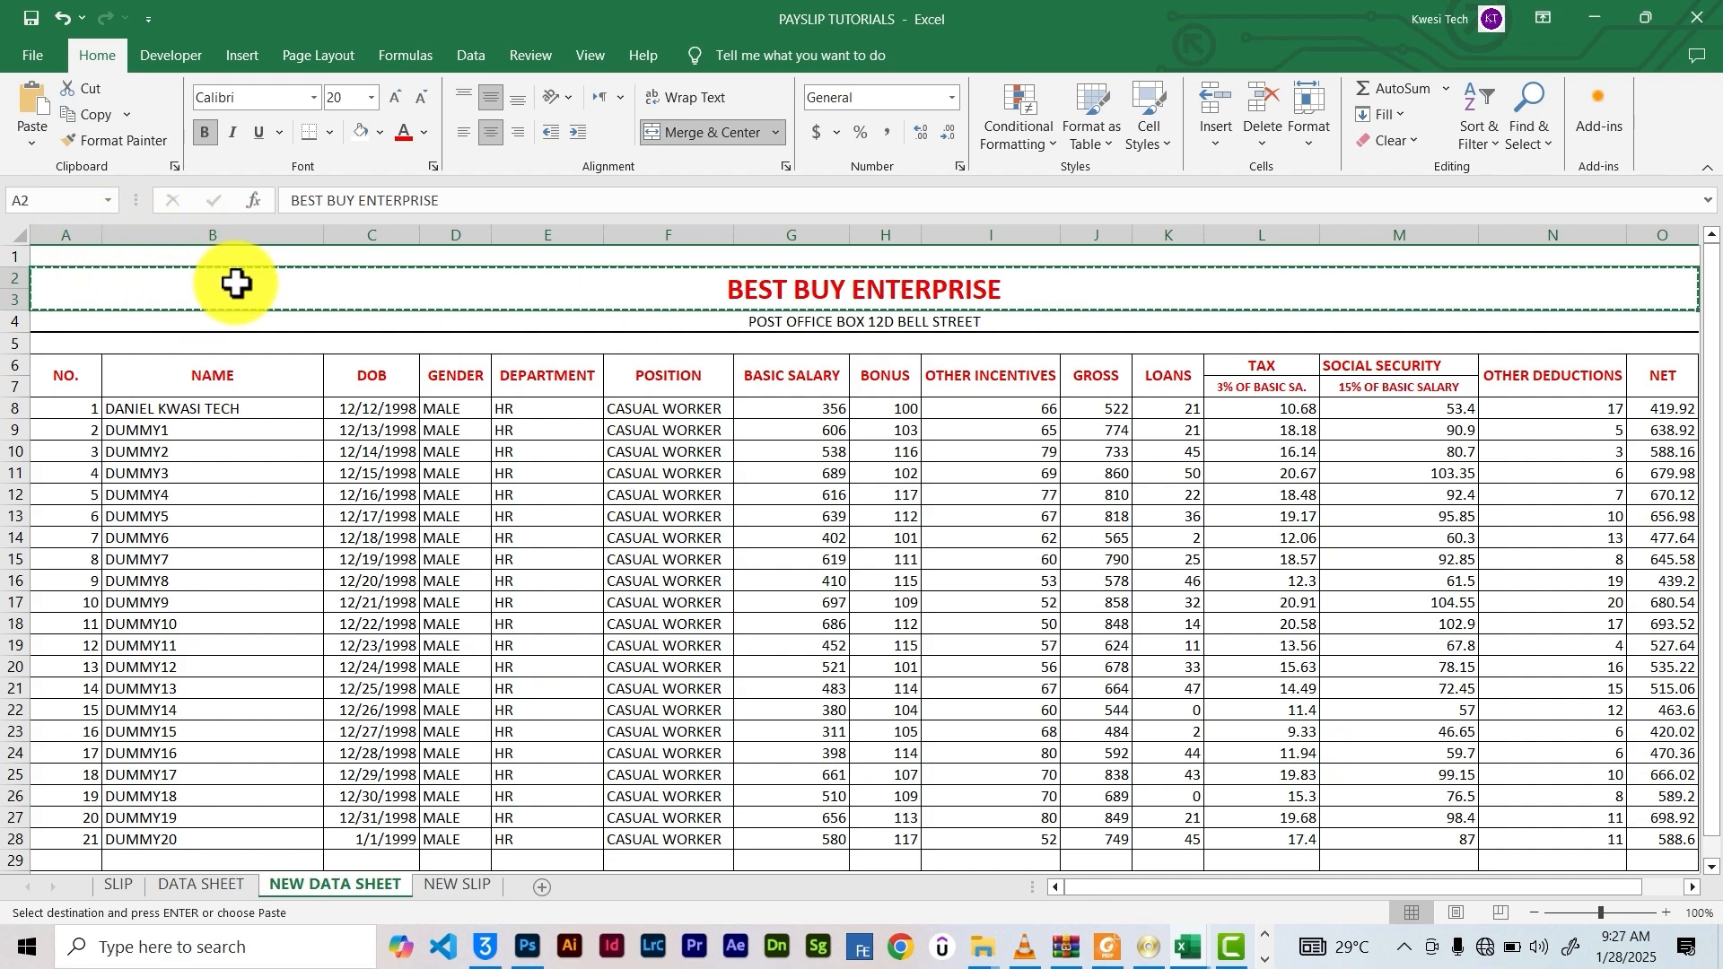
{"action": "left_click", "coordinate": [442, 884]}
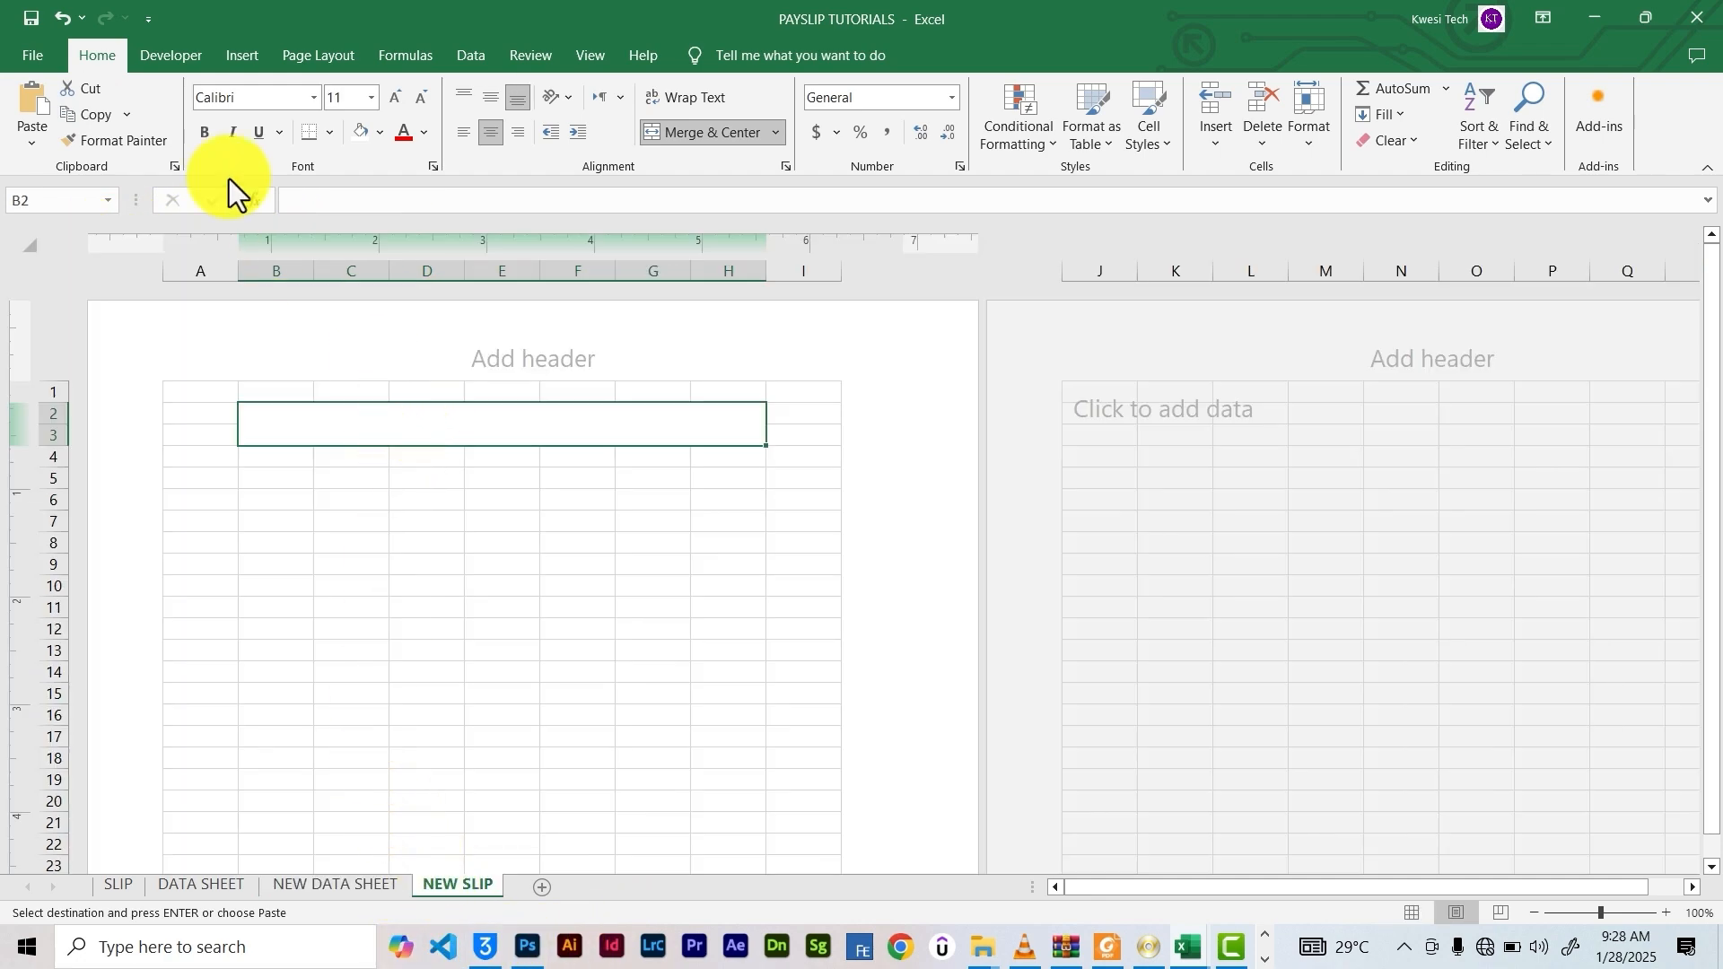
{"action": "left_click", "coordinate": [32, 143]}
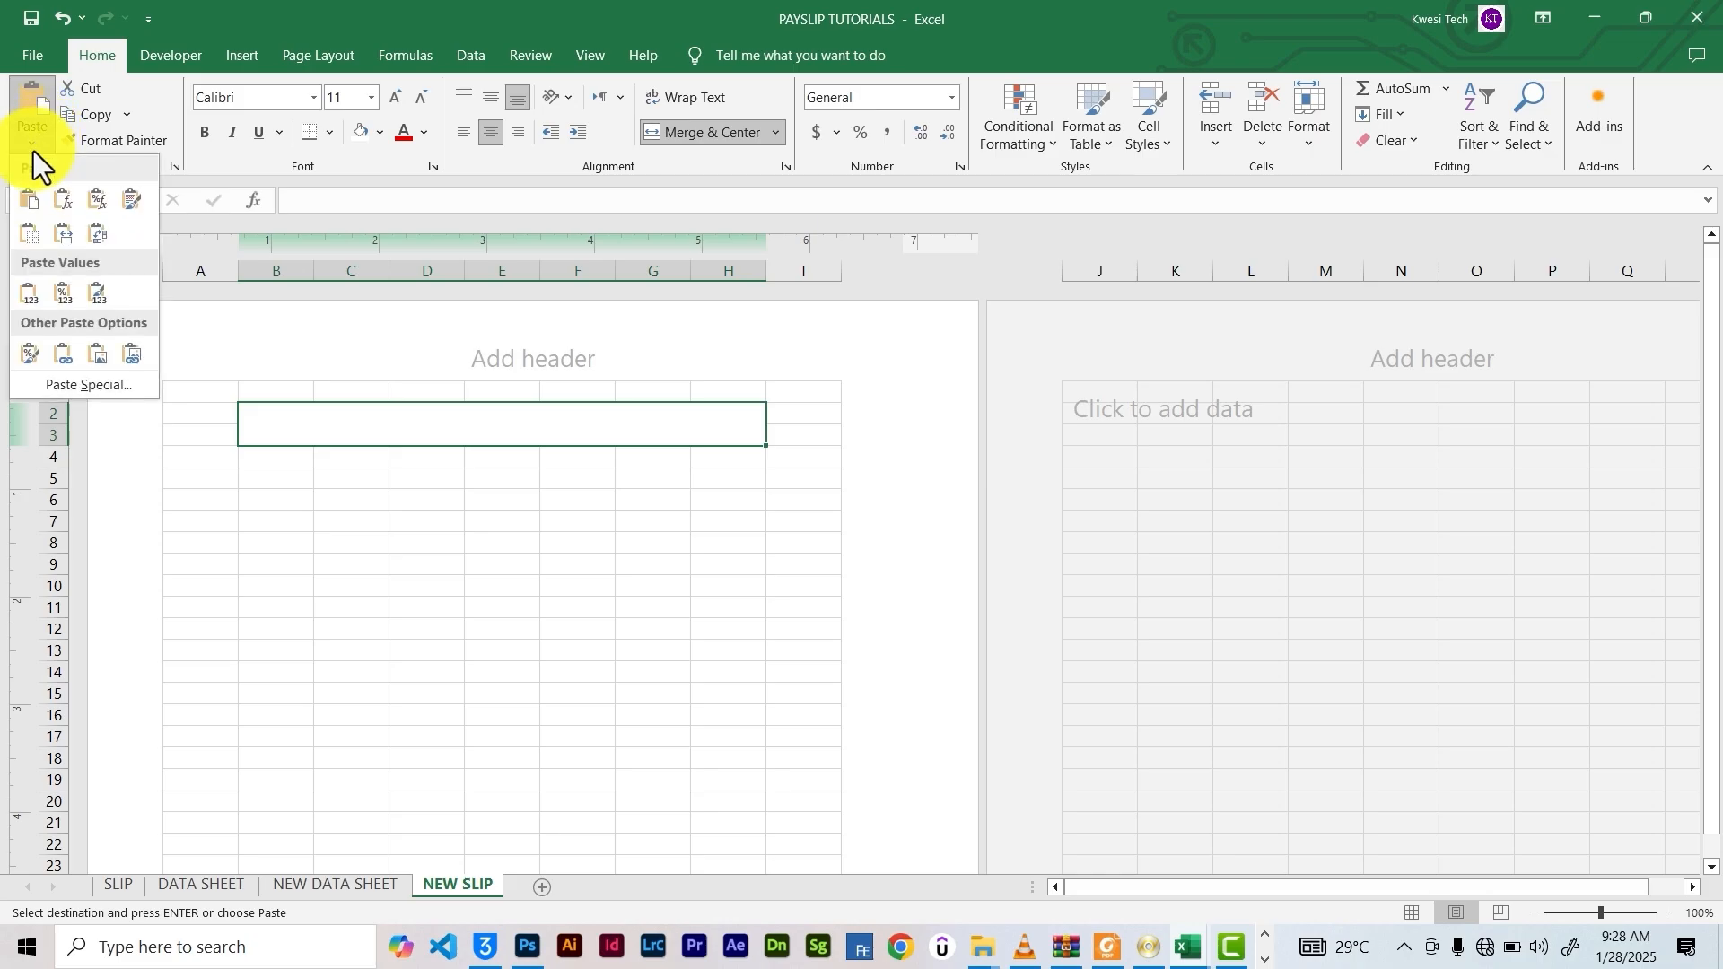
{"action": "left_click", "coordinate": [60, 357]}
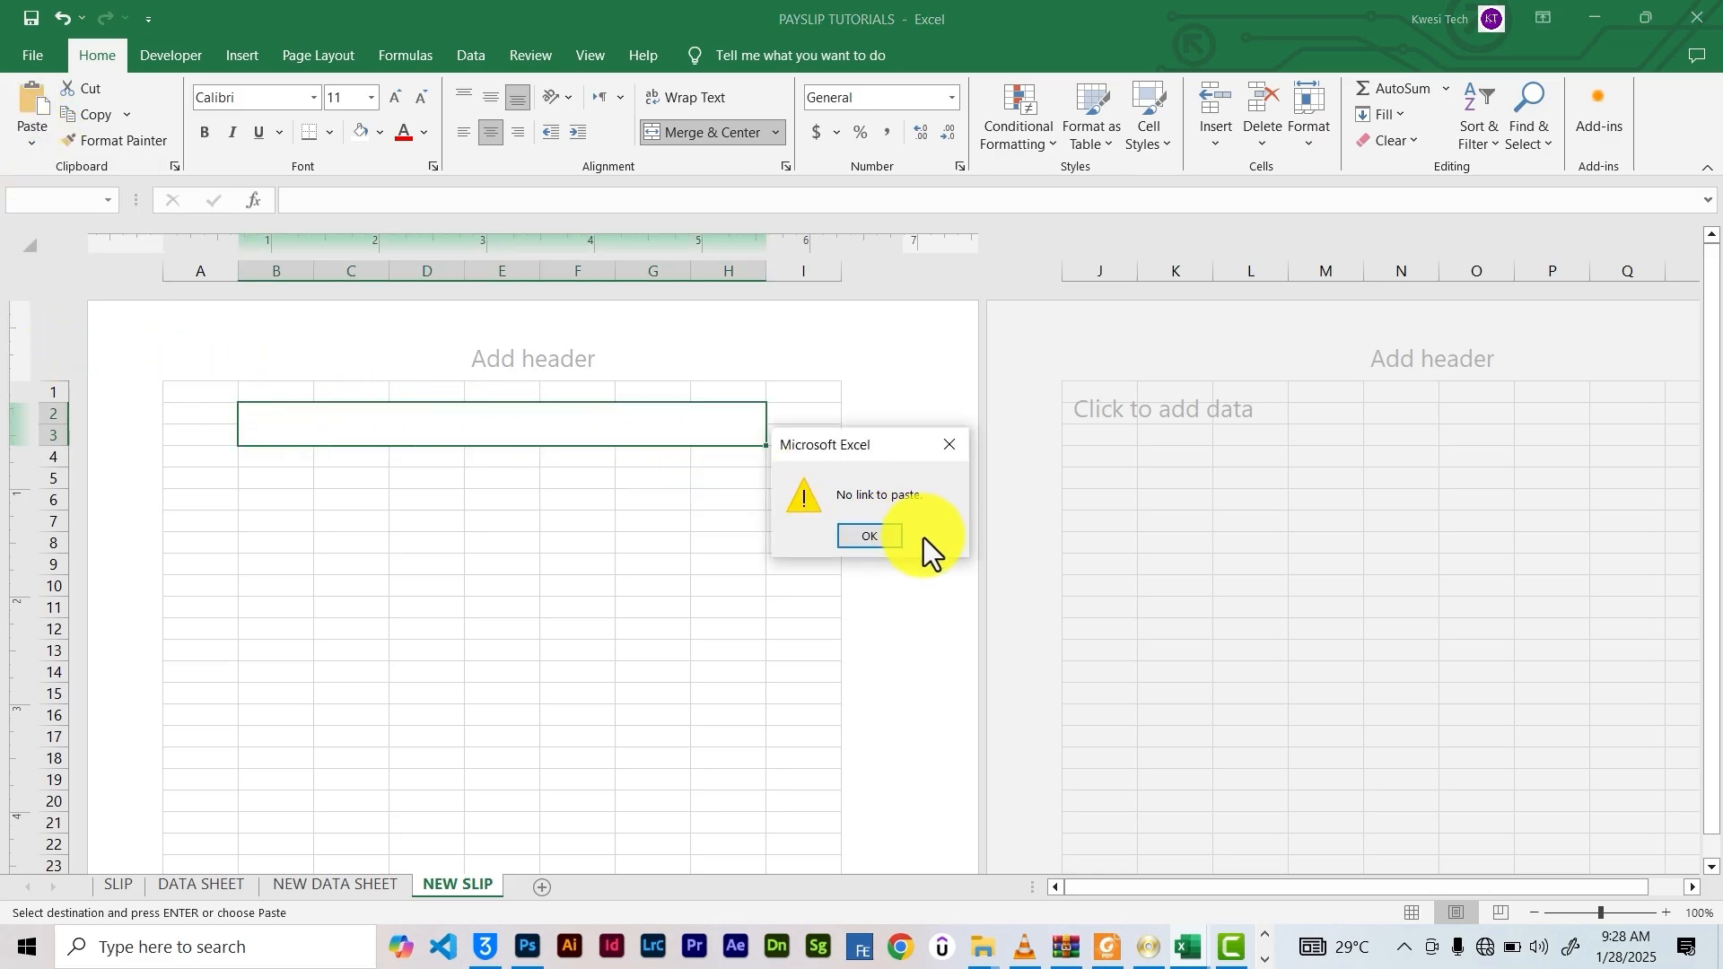
{"action": "left_click", "coordinate": [894, 544]}
Paste-link the company title into the merged B2:H3 block on NEW SLIP
{"action": "left_click", "coordinate": [321, 889]}
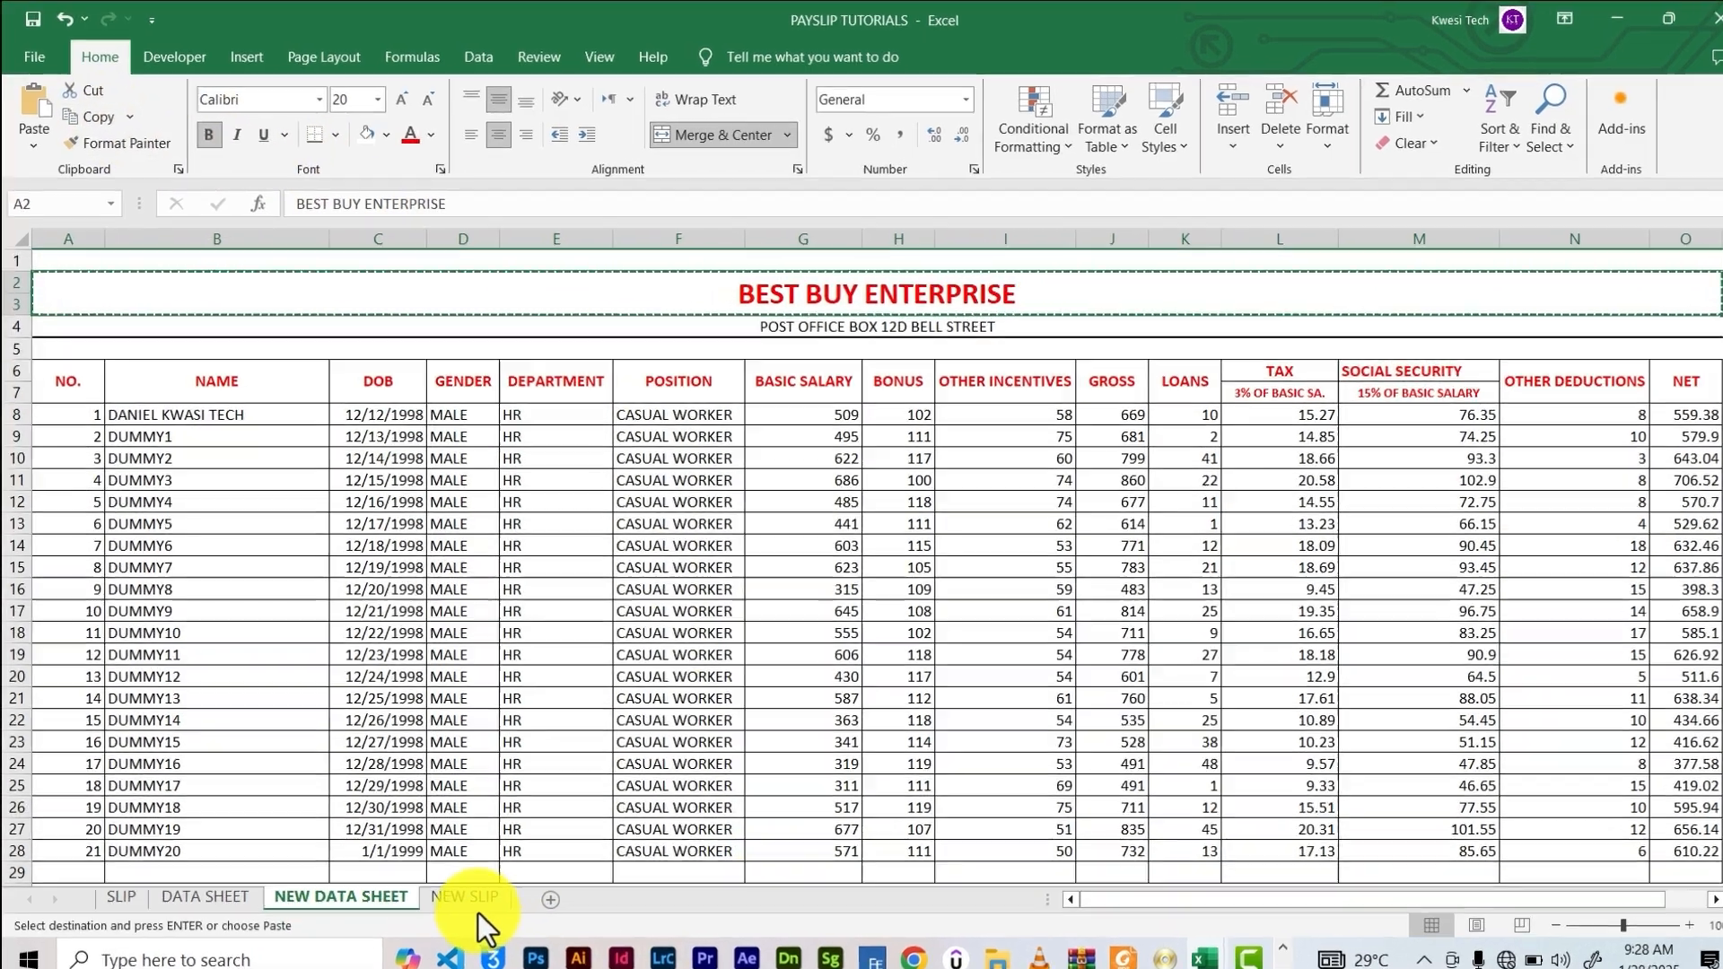
{"action": "left_click", "coordinate": [475, 902]}
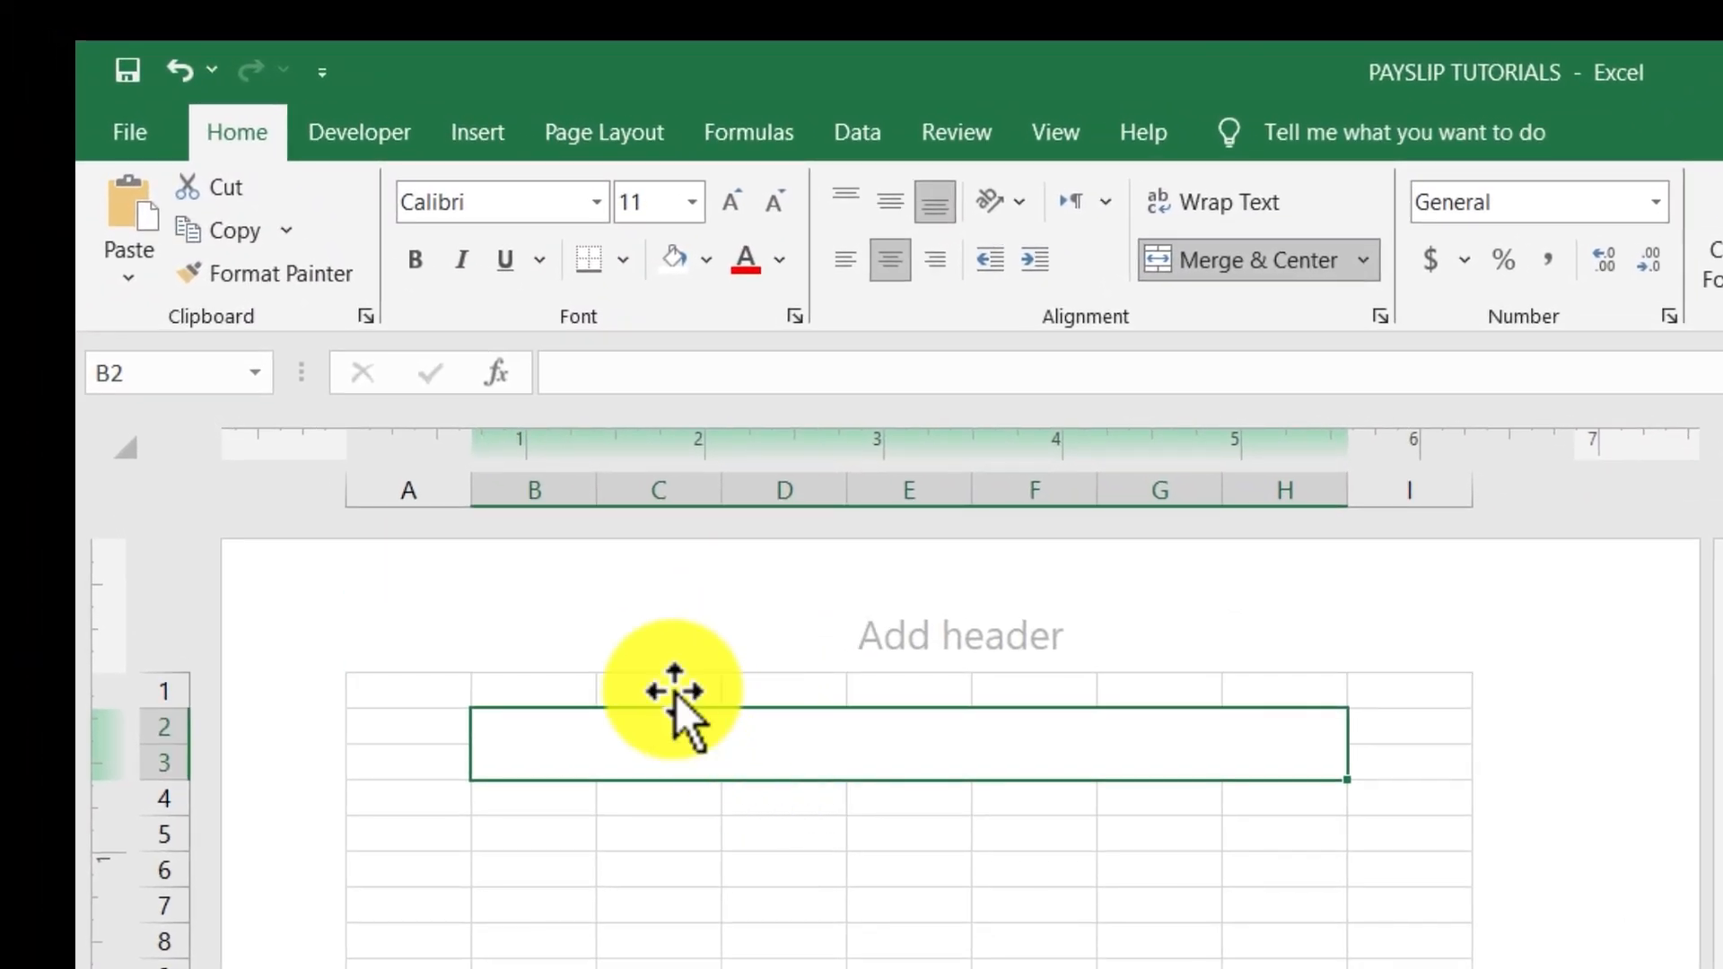
{"action": "left_click", "coordinate": [135, 274]}
{"action": "left_click", "coordinate": [182, 641]}
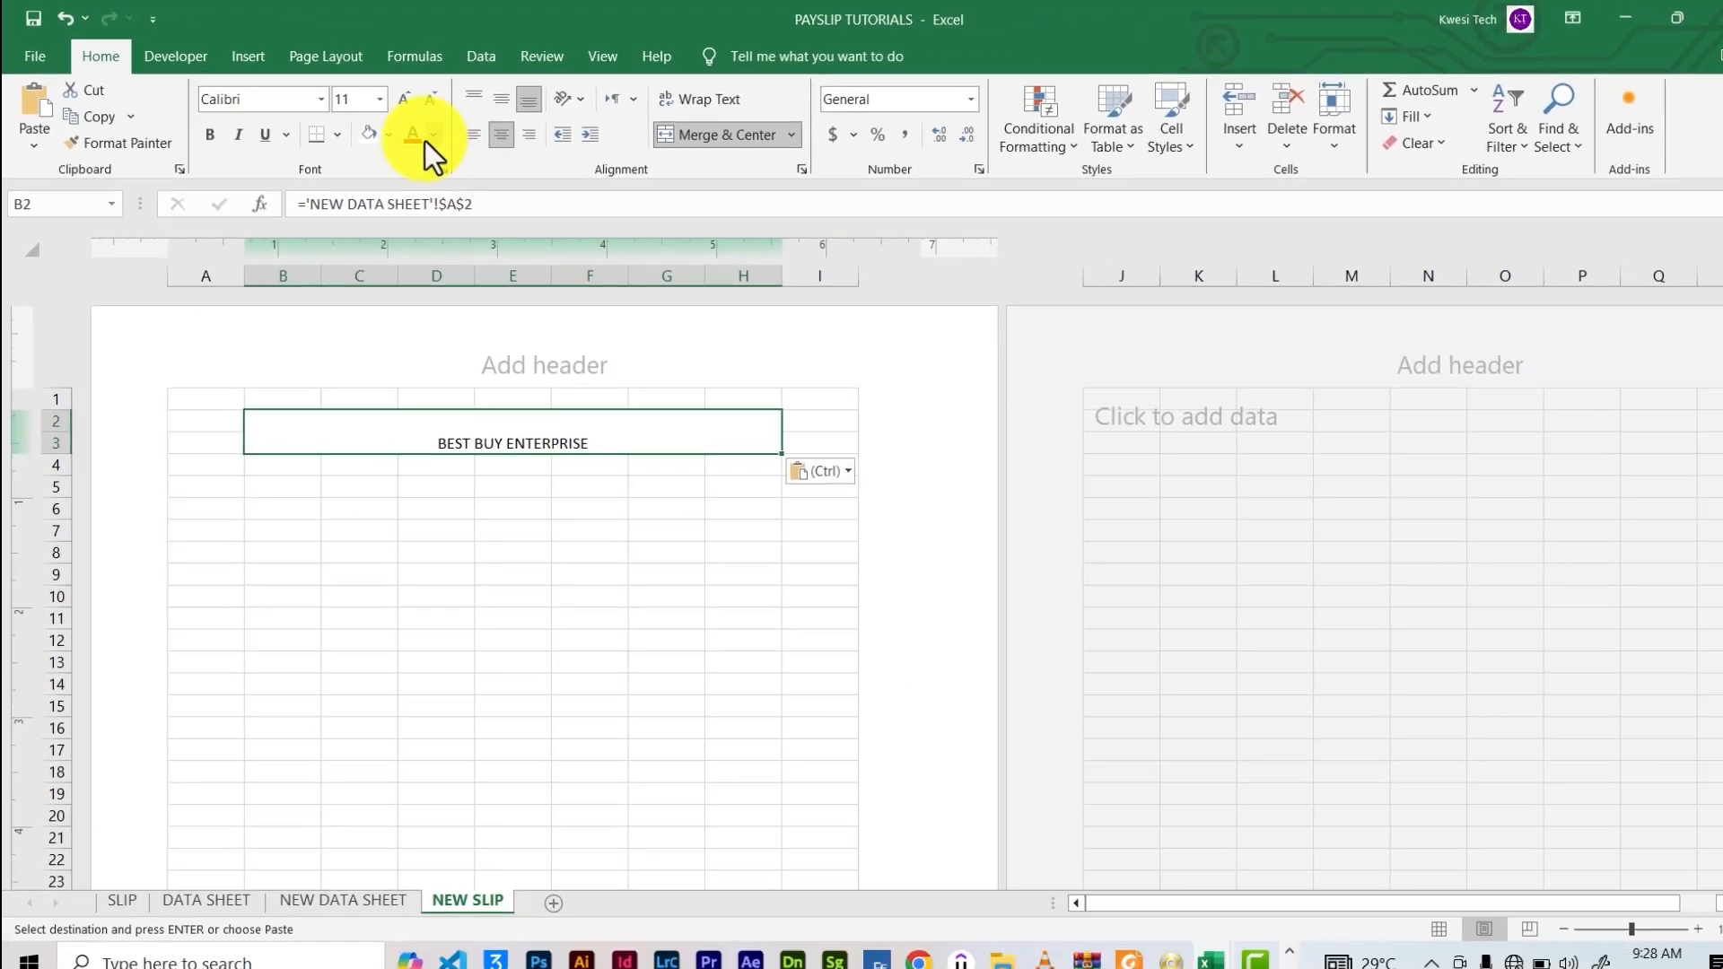
Format the linked title red, 18-point, bold and vertically centred
{"action": "left_click", "coordinate": [416, 139]}
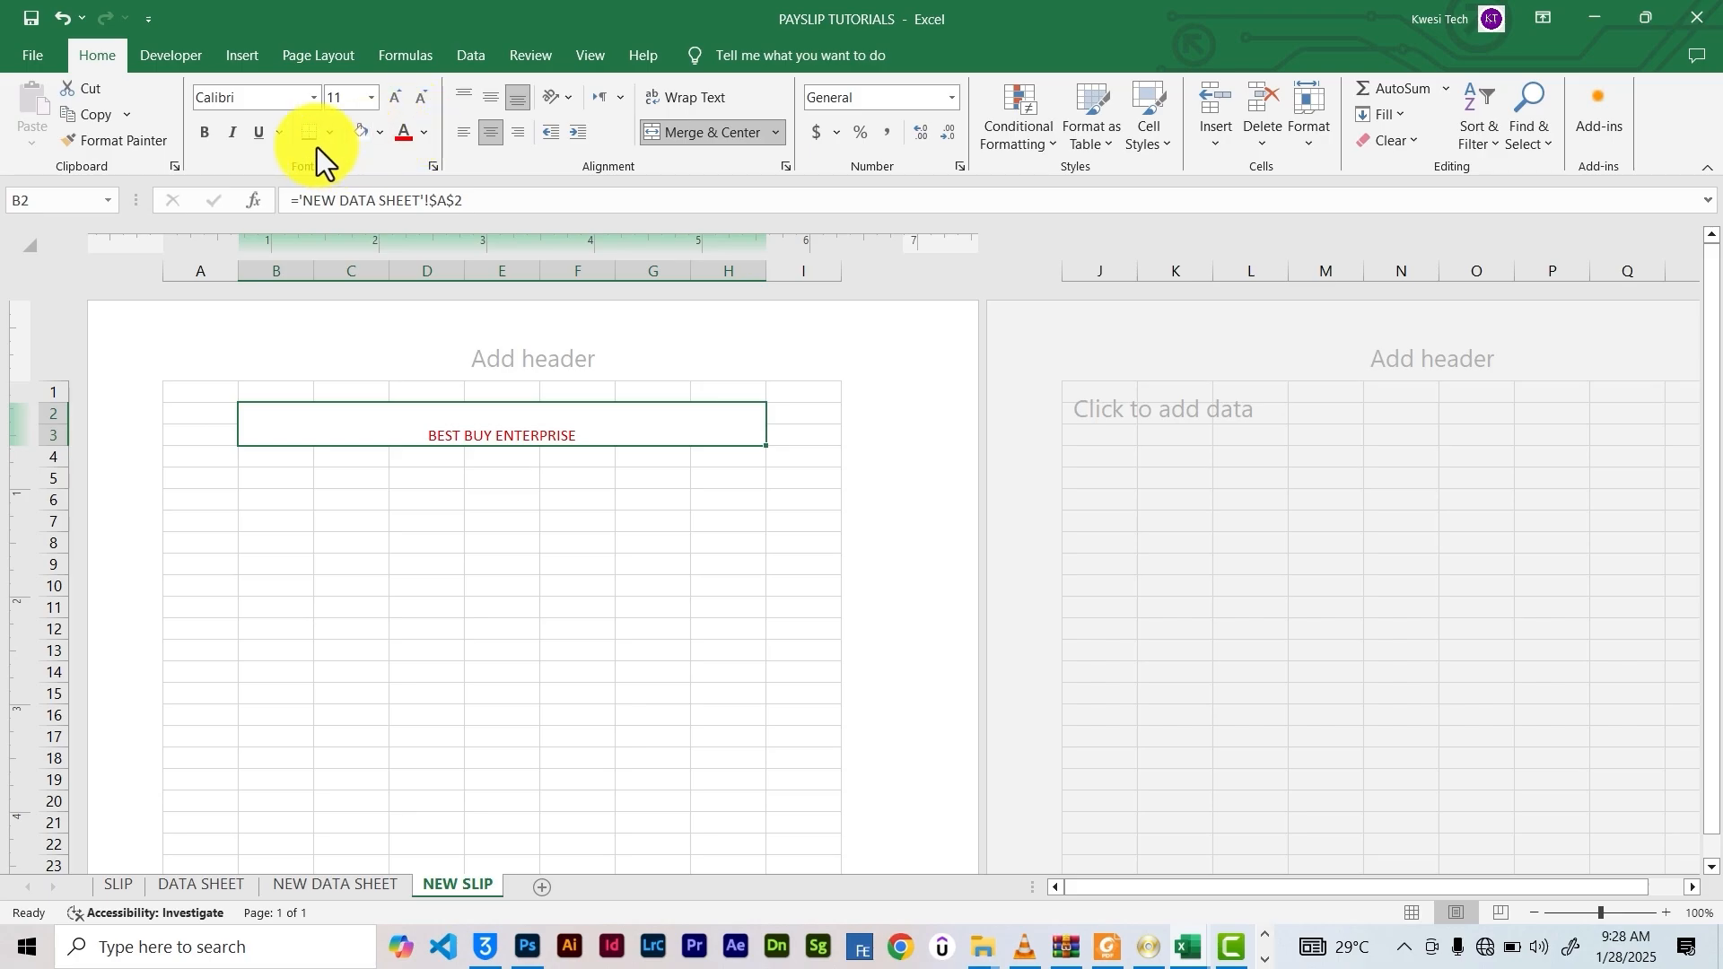
{"action": "left_click", "coordinate": [396, 100]}
{"action": "left_click", "coordinate": [396, 100]}
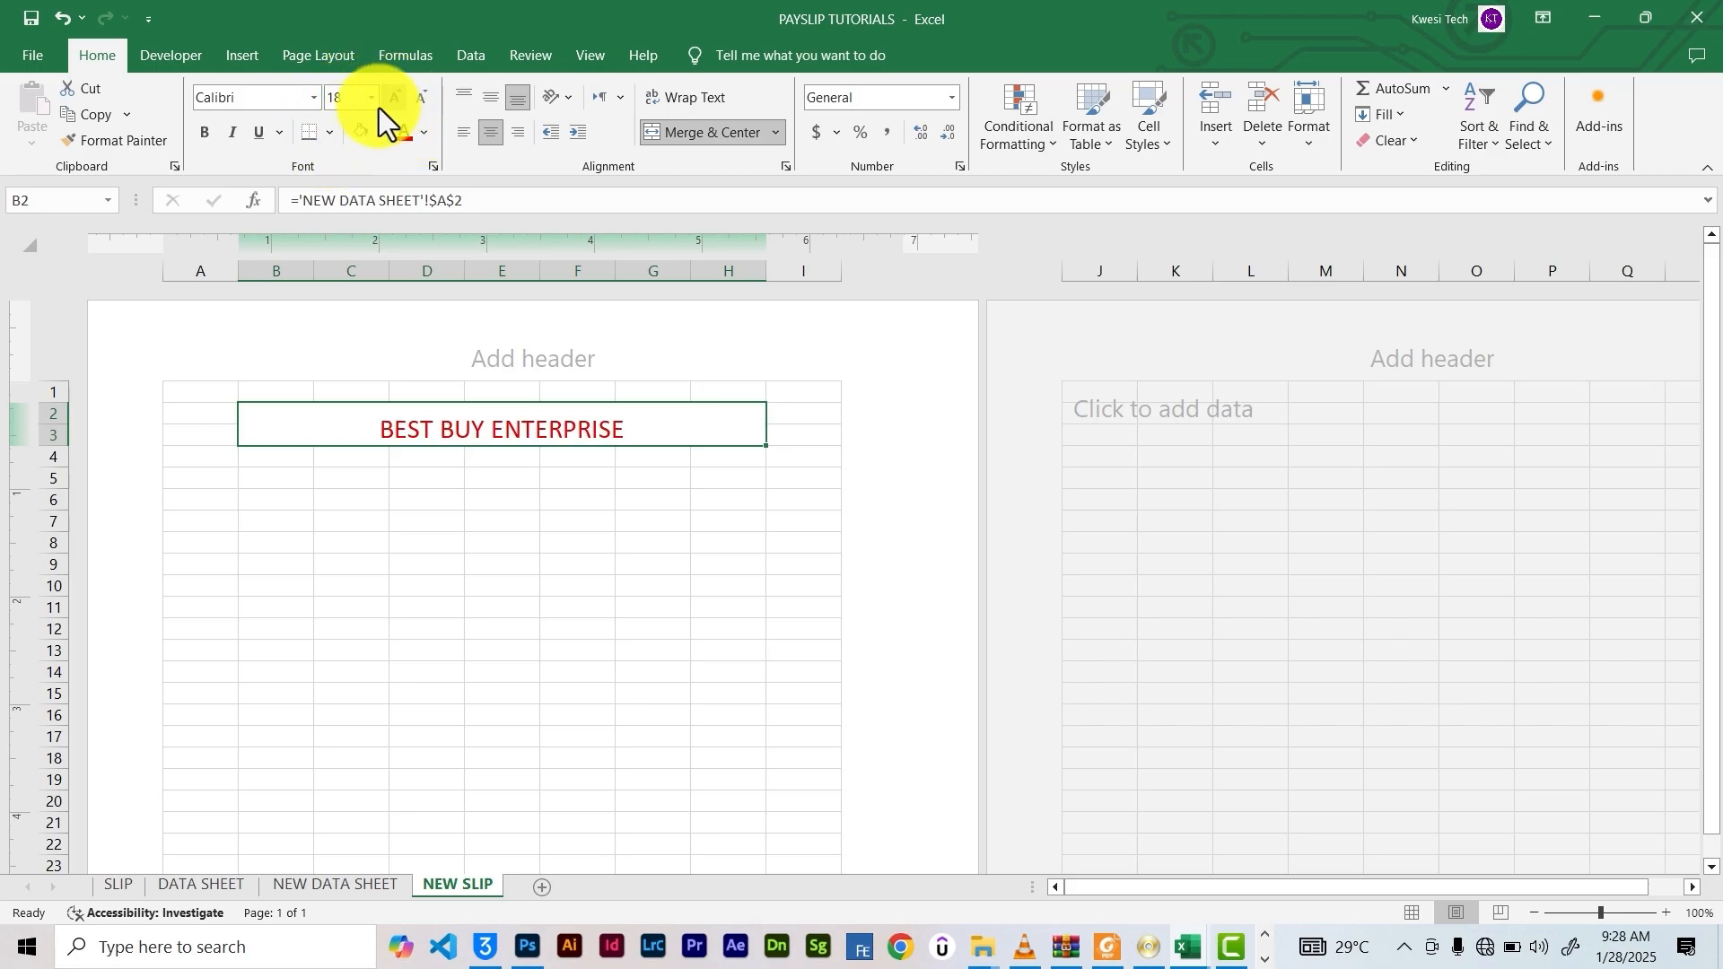
{"action": "left_click", "coordinate": [208, 136]}
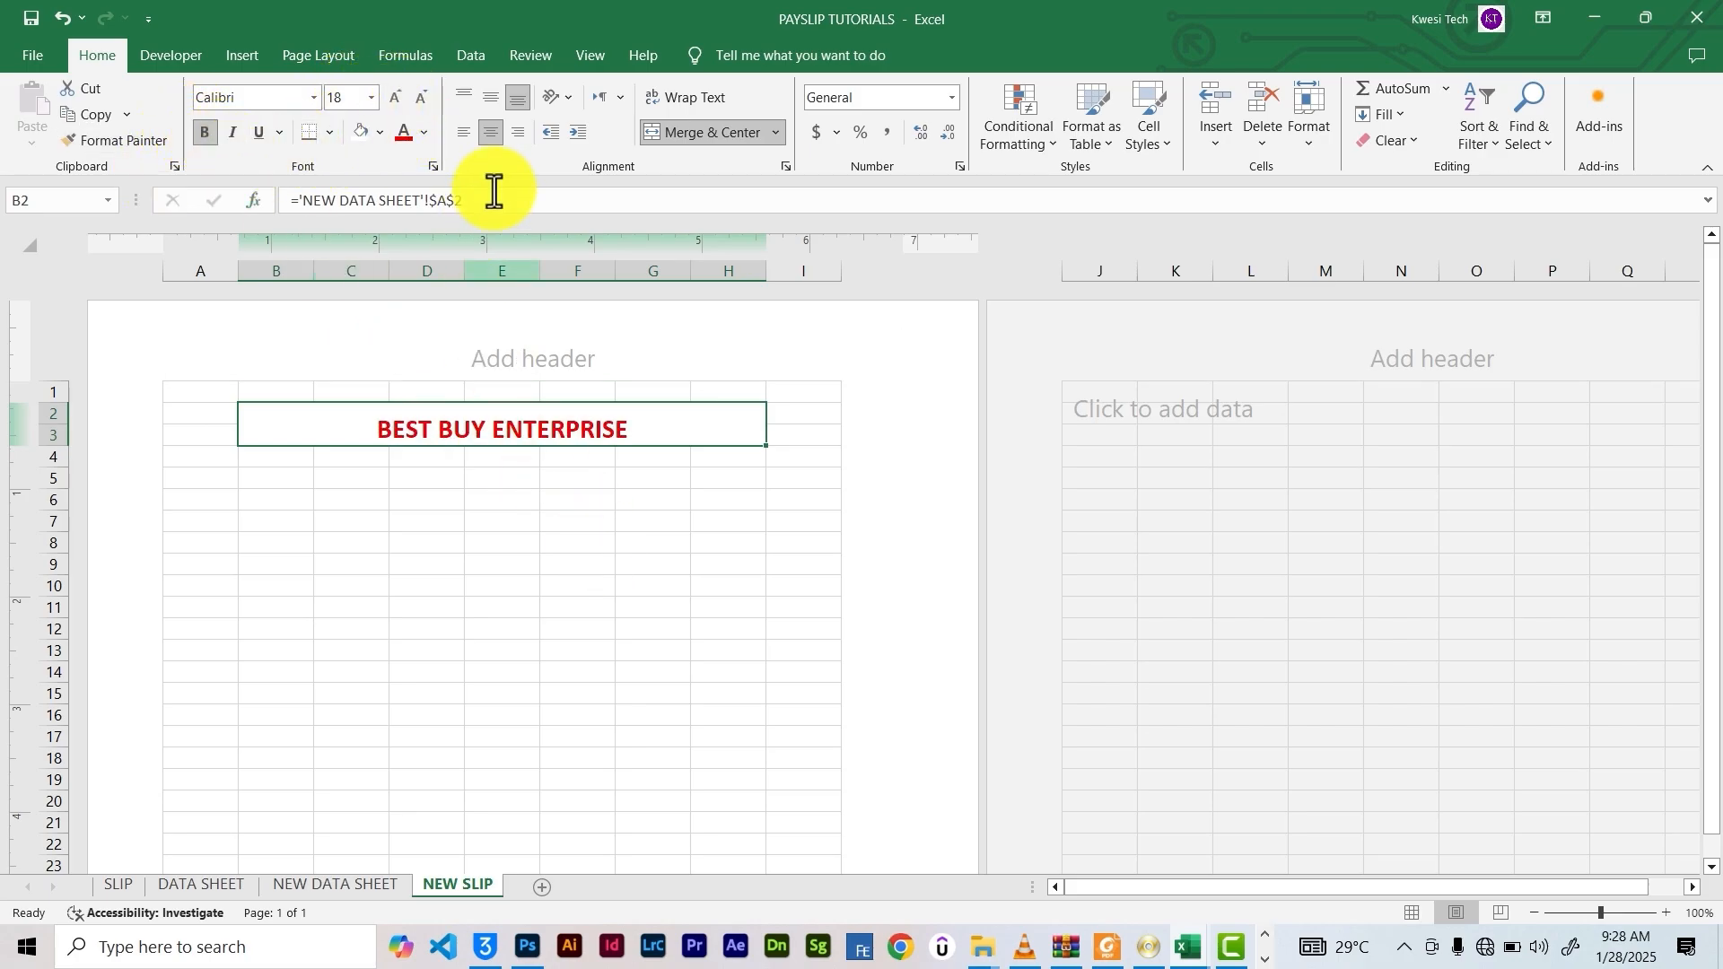
{"action": "left_click", "coordinate": [490, 109]}
{"action": "left_click", "coordinate": [579, 477]}
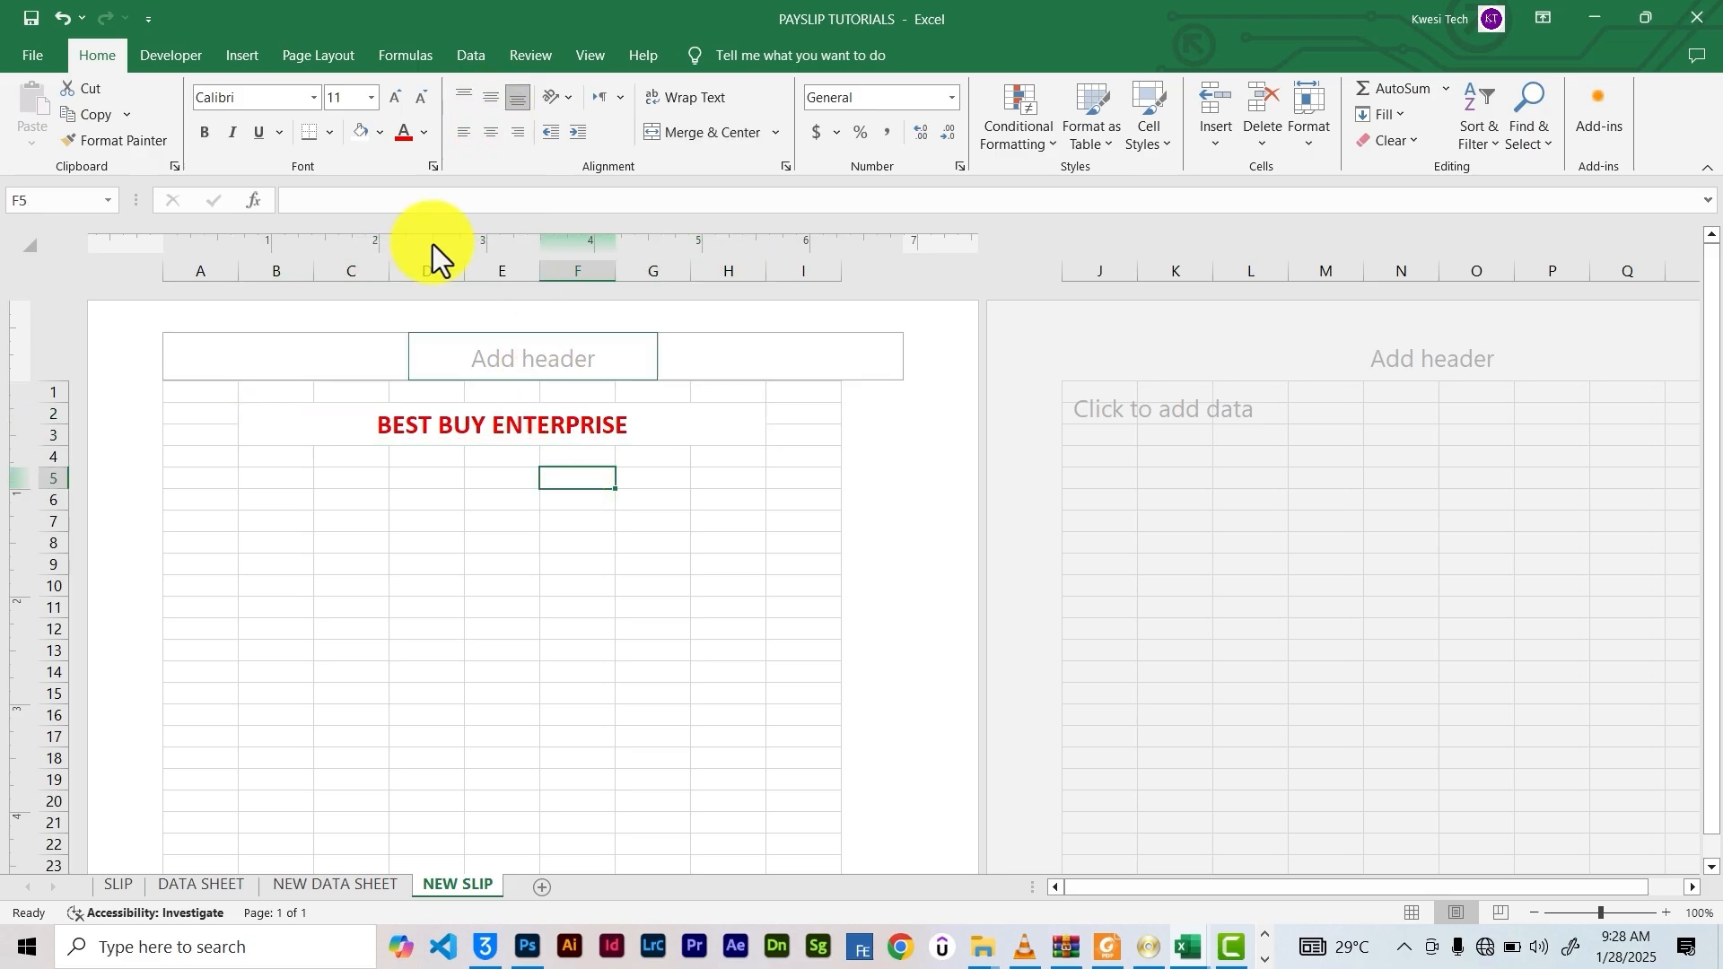
Merge and centre B4:H4 below the title
{"action": "left_click", "coordinate": [494, 420]}
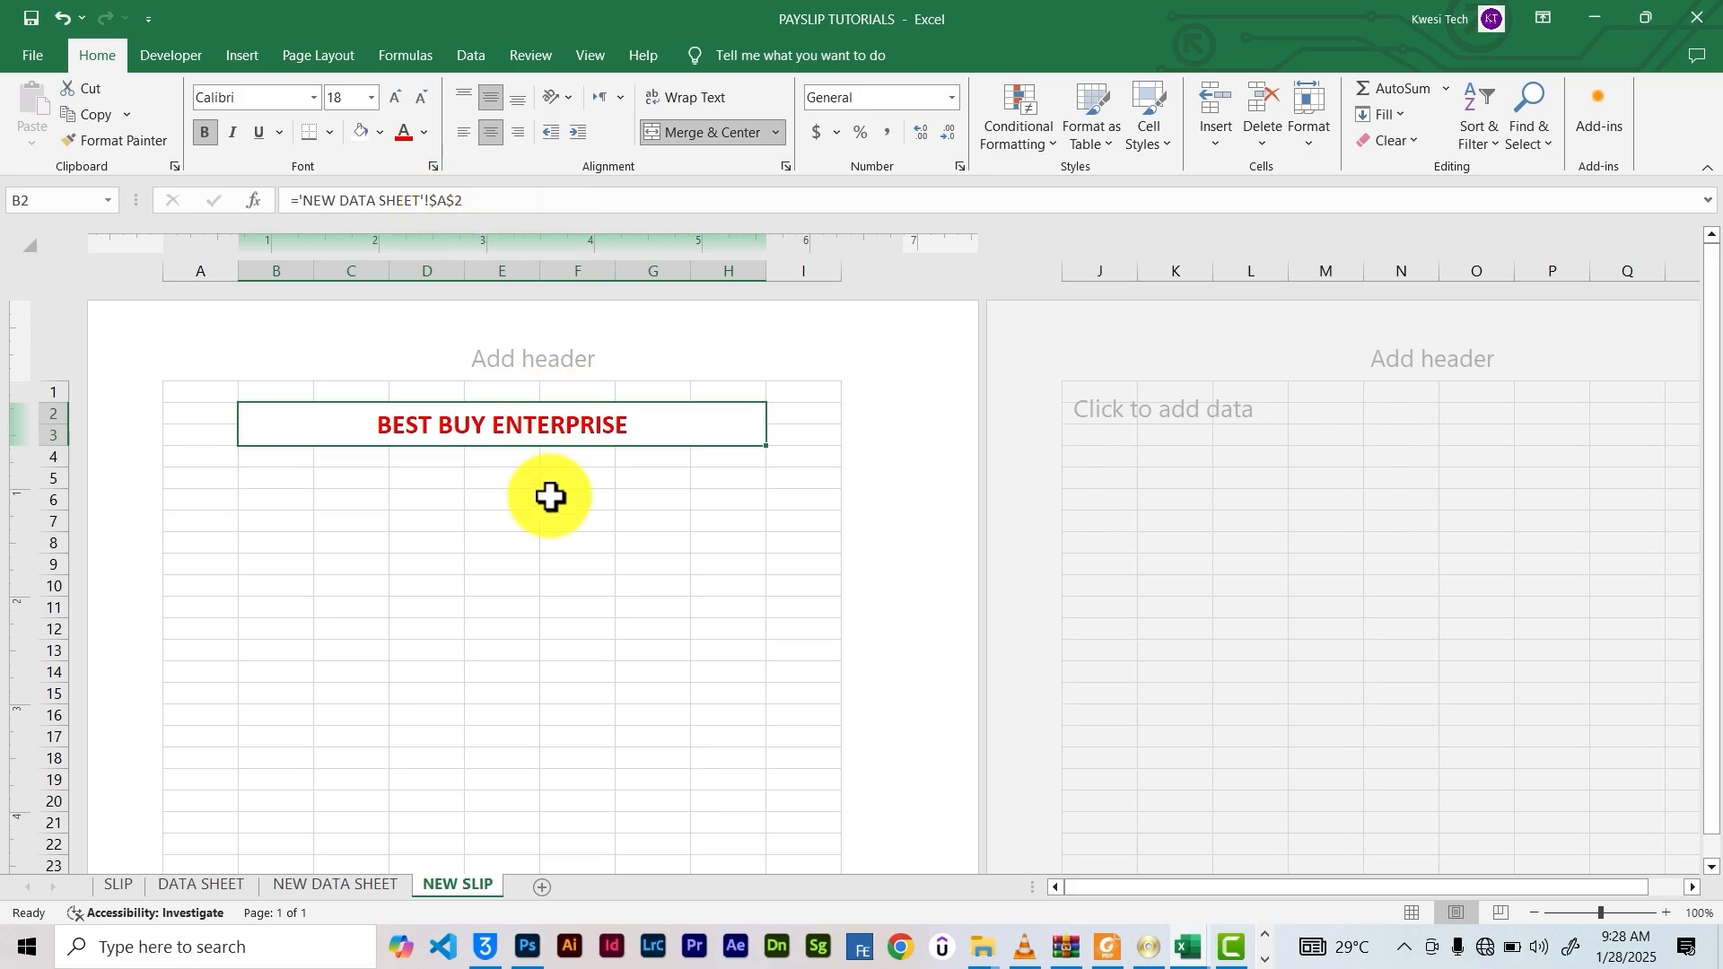
{"action": "left_click", "coordinate": [502, 542]}
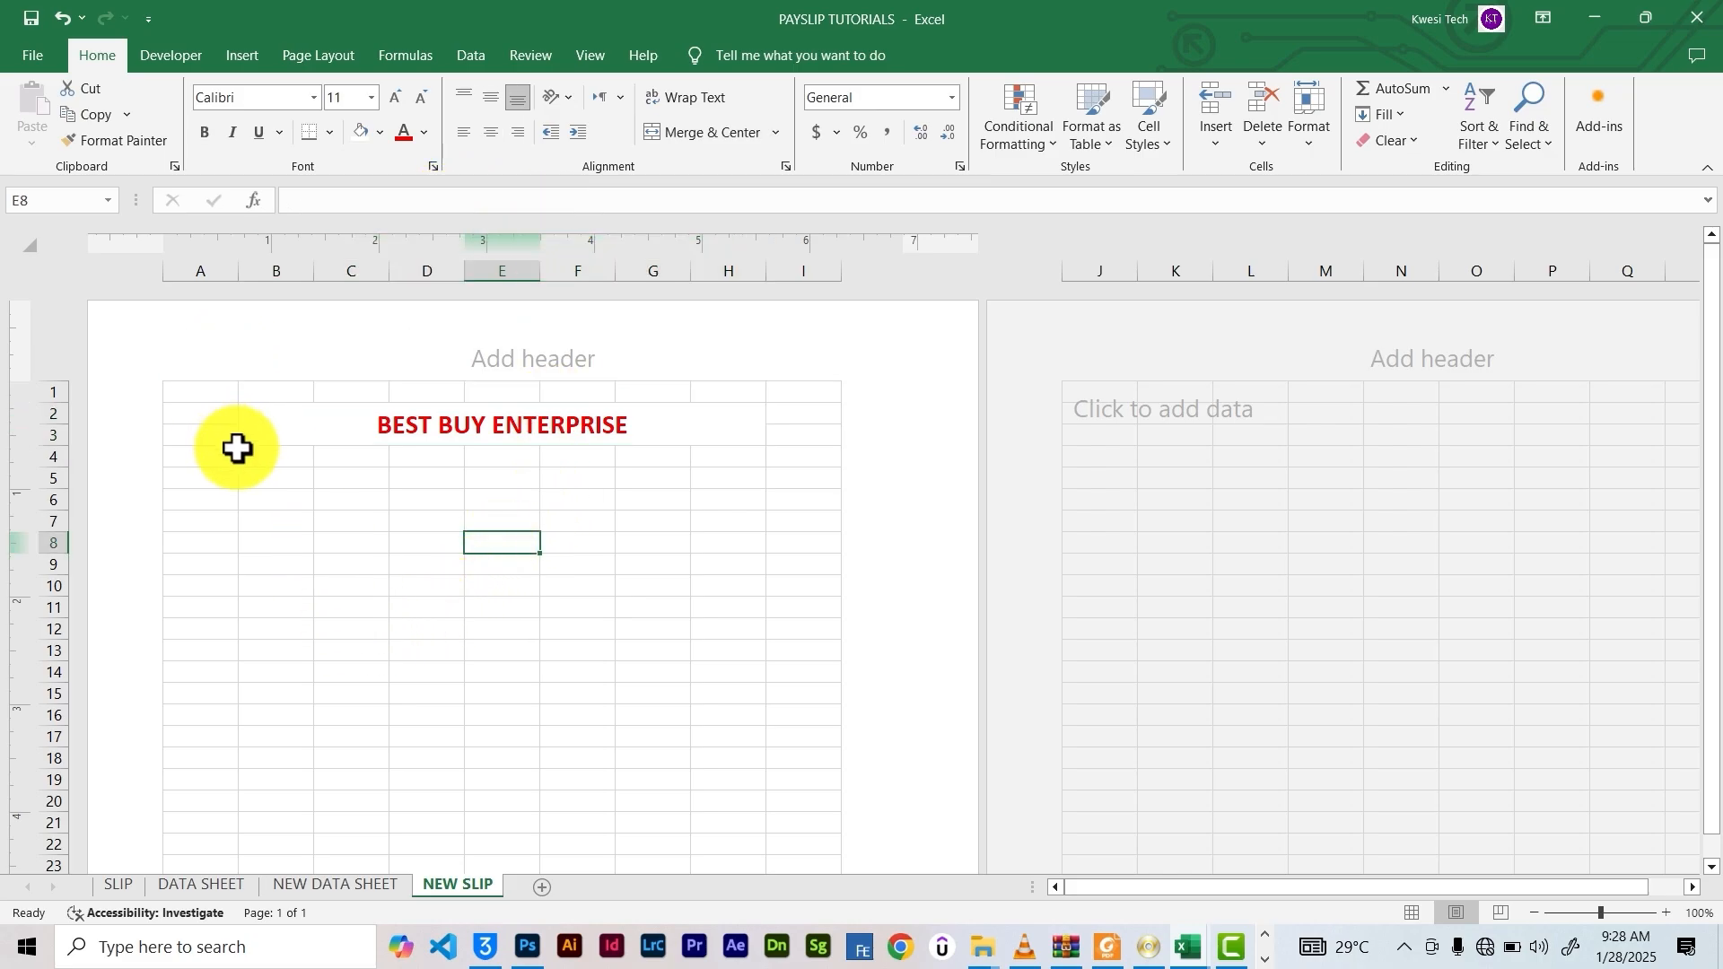
{"action": "left_click", "coordinate": [269, 457]}
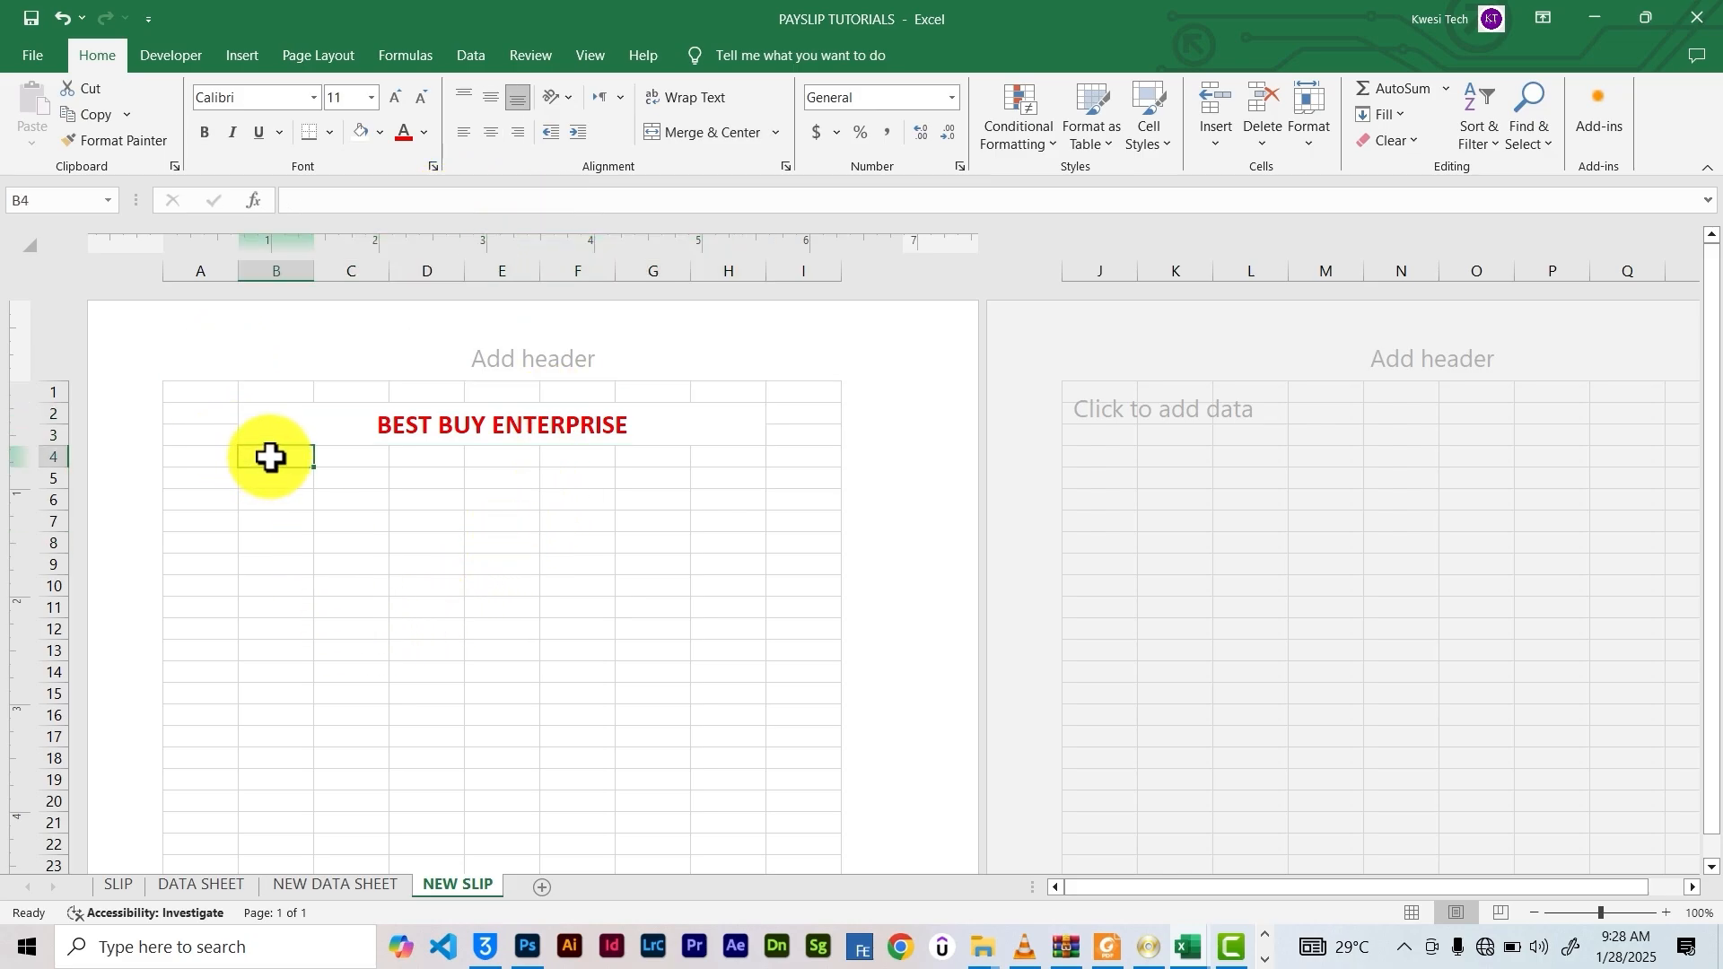
{"action": "left_click_drag", "start_coordinate": [270, 458], "coordinate": [709, 456]}
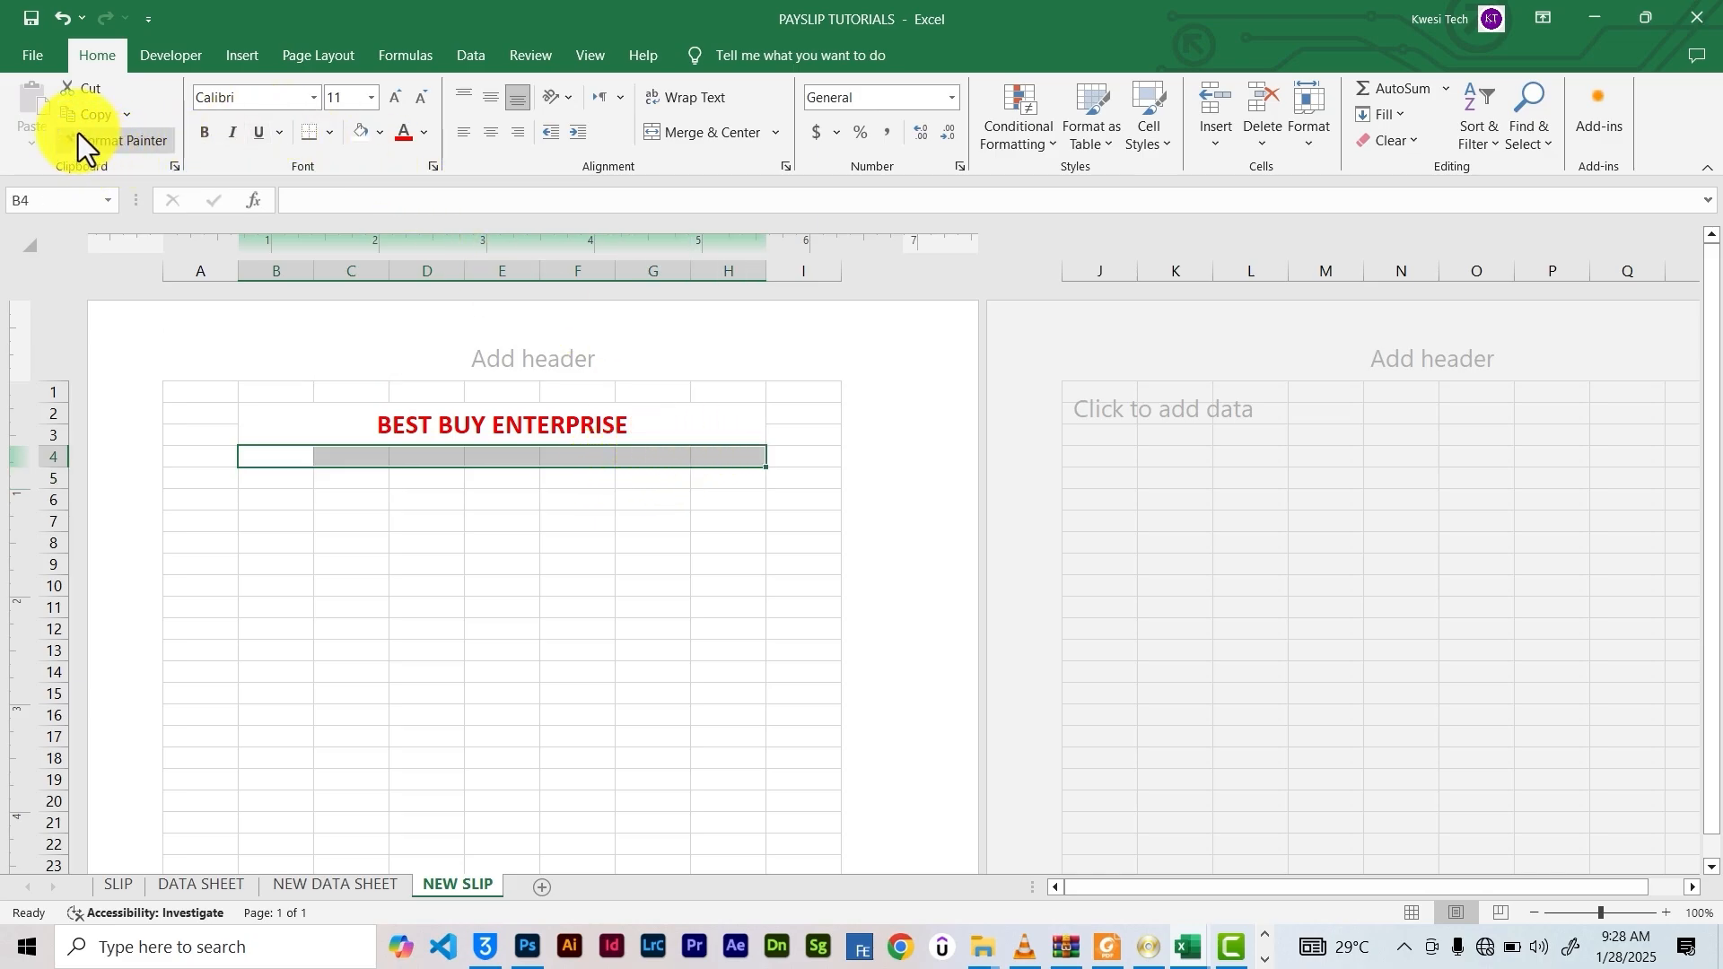
{"action": "left_click", "coordinate": [692, 129]}
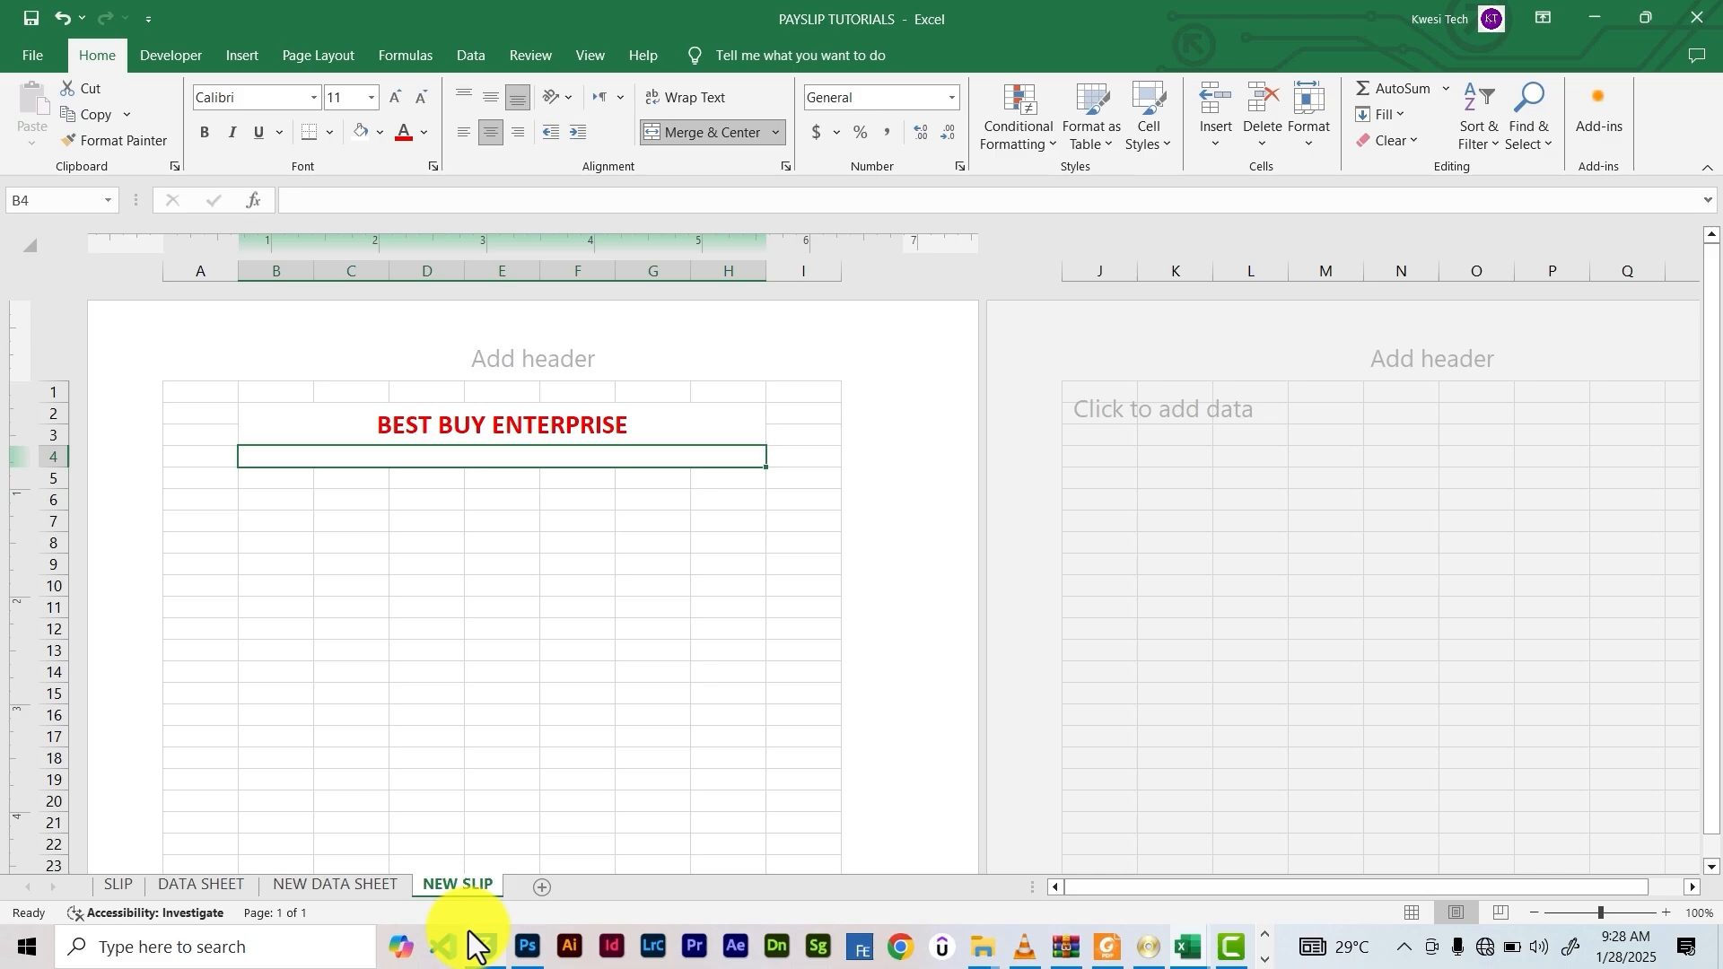
{"action": "left_click", "coordinate": [278, 890]}
{"action": "left_click", "coordinate": [799, 321]}
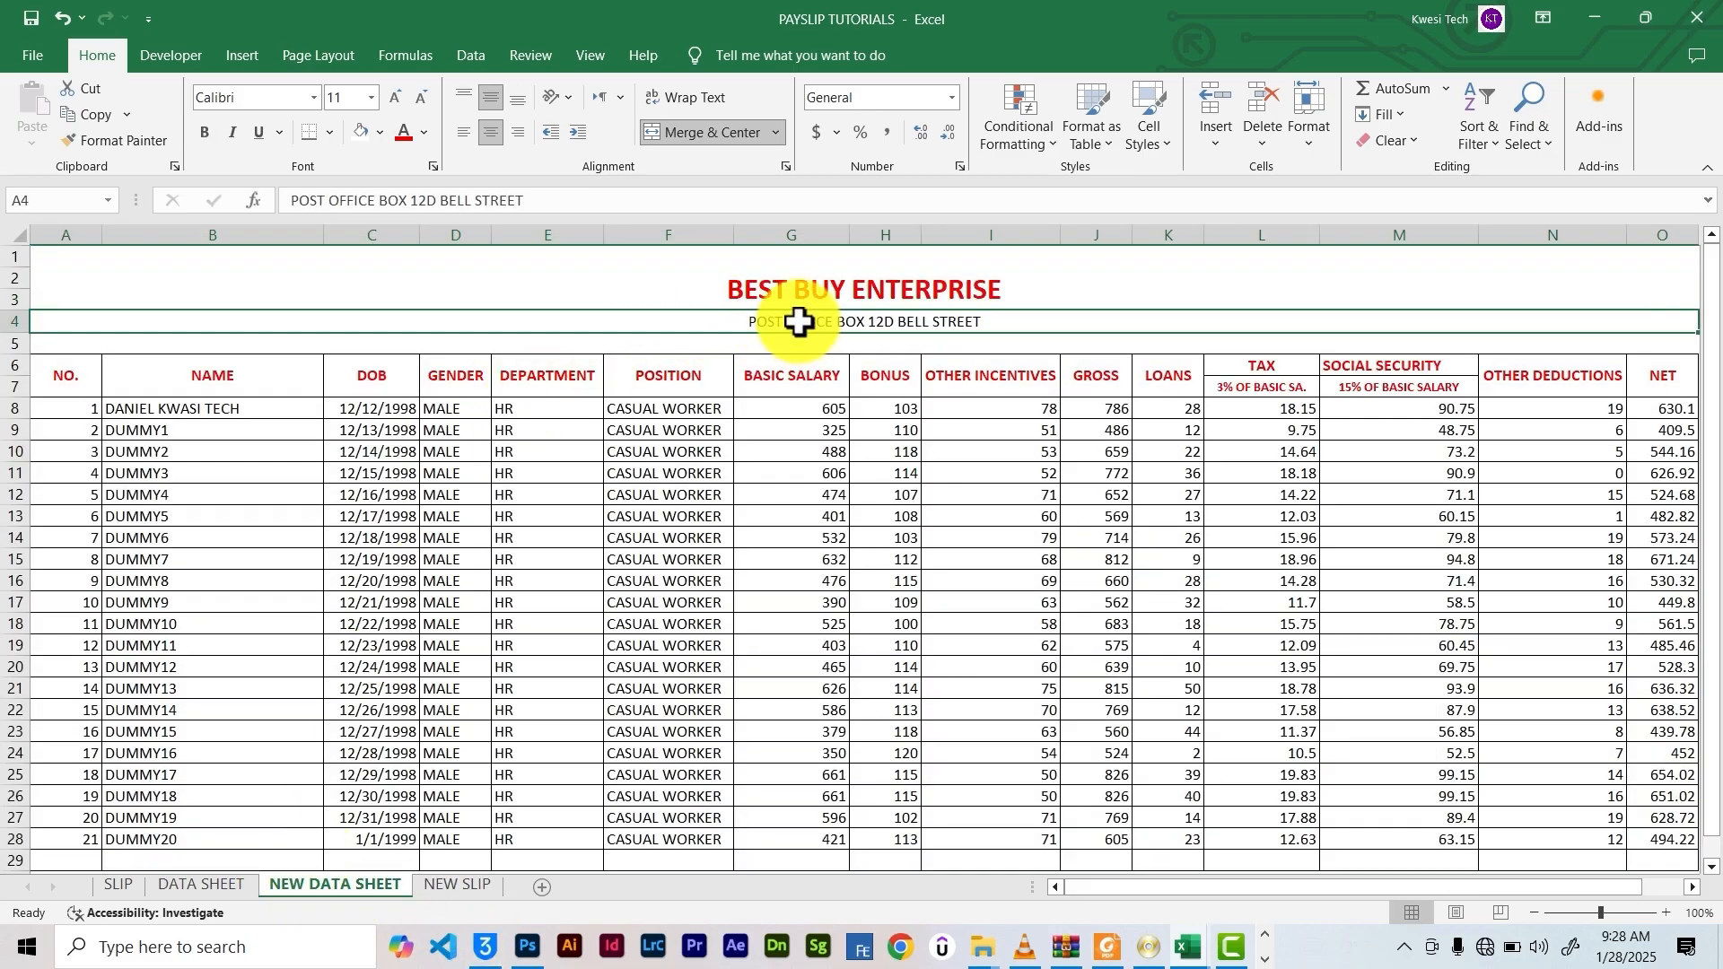
{"action": "left_click", "coordinate": [95, 117]}
{"action": "left_click", "coordinate": [455, 884]}
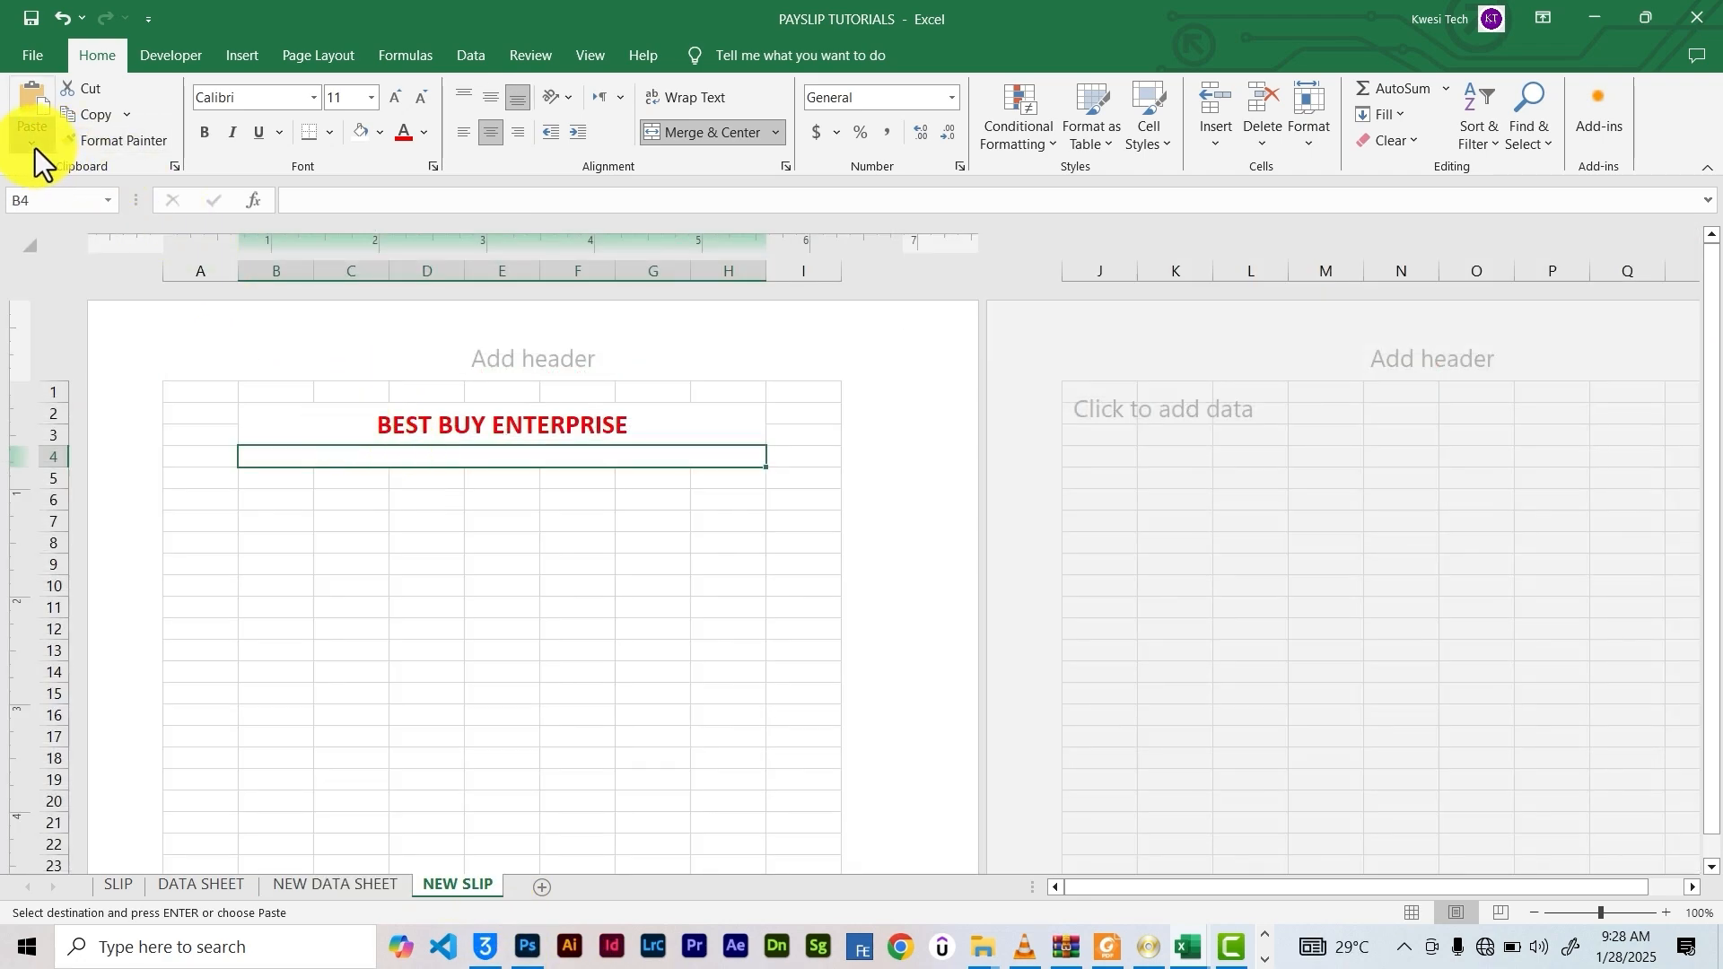
{"action": "left_click", "coordinate": [35, 144]}
{"action": "left_click", "coordinate": [58, 363]}
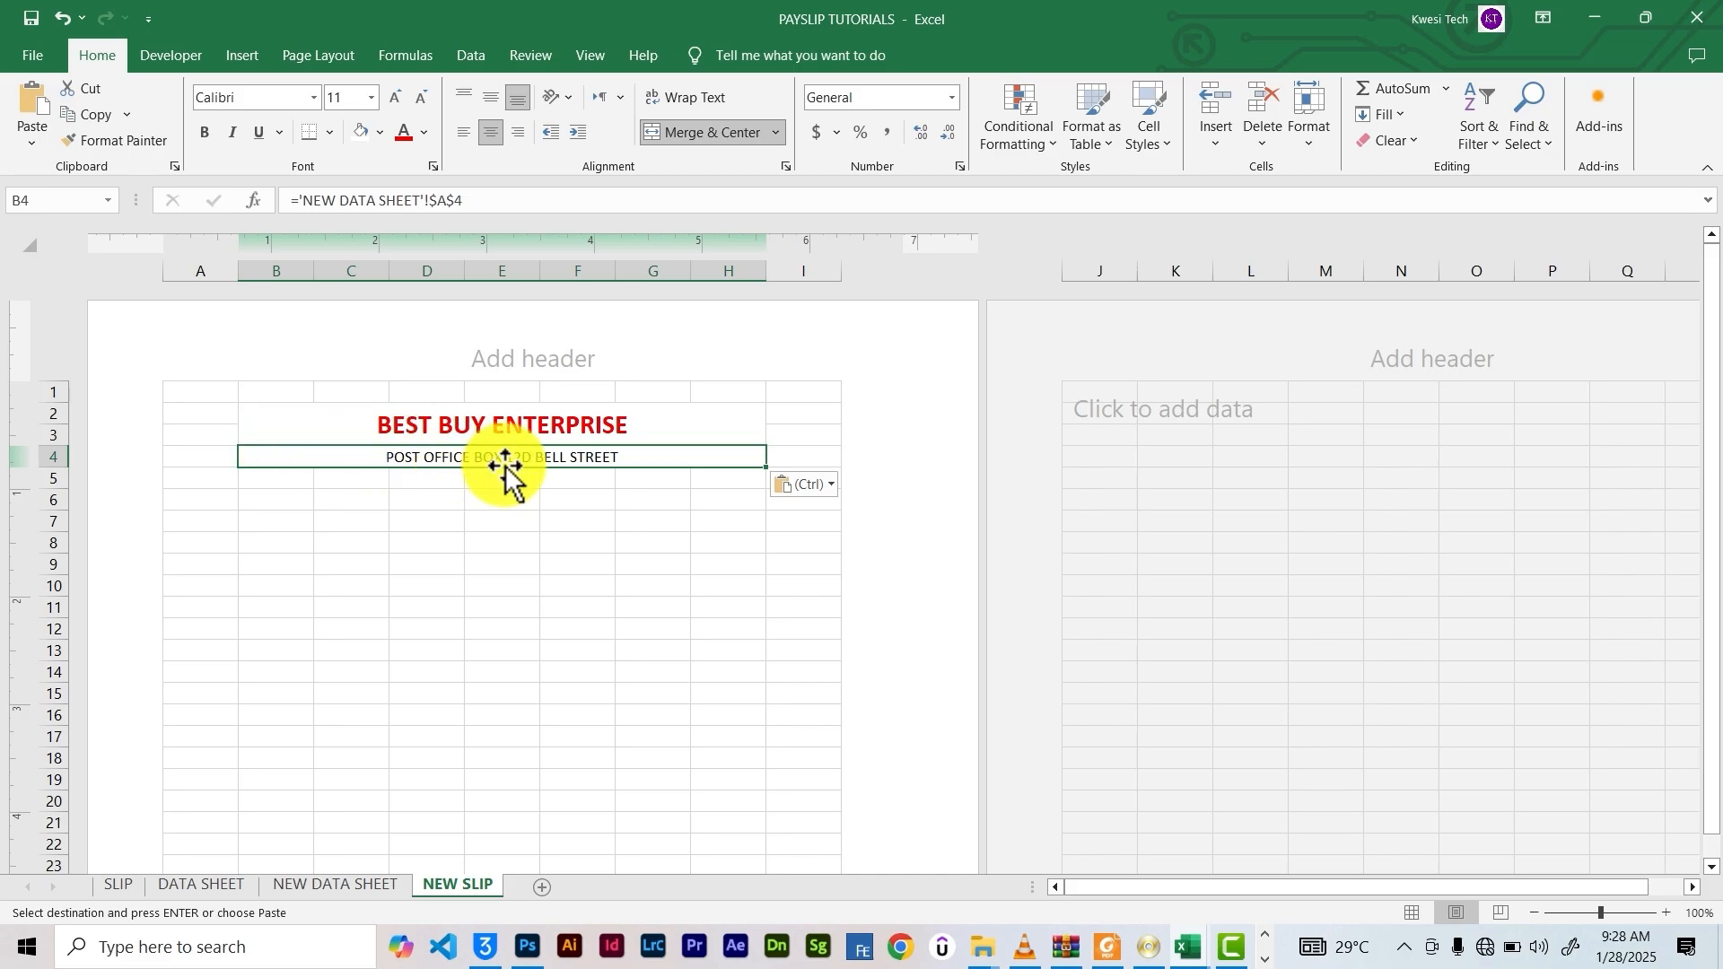
{"action": "left_click", "coordinate": [293, 883]}
Test the link by entering DEMO TITLE in NEW DATA SHEET A2, then undo it
{"action": "left_click", "coordinate": [796, 277]}
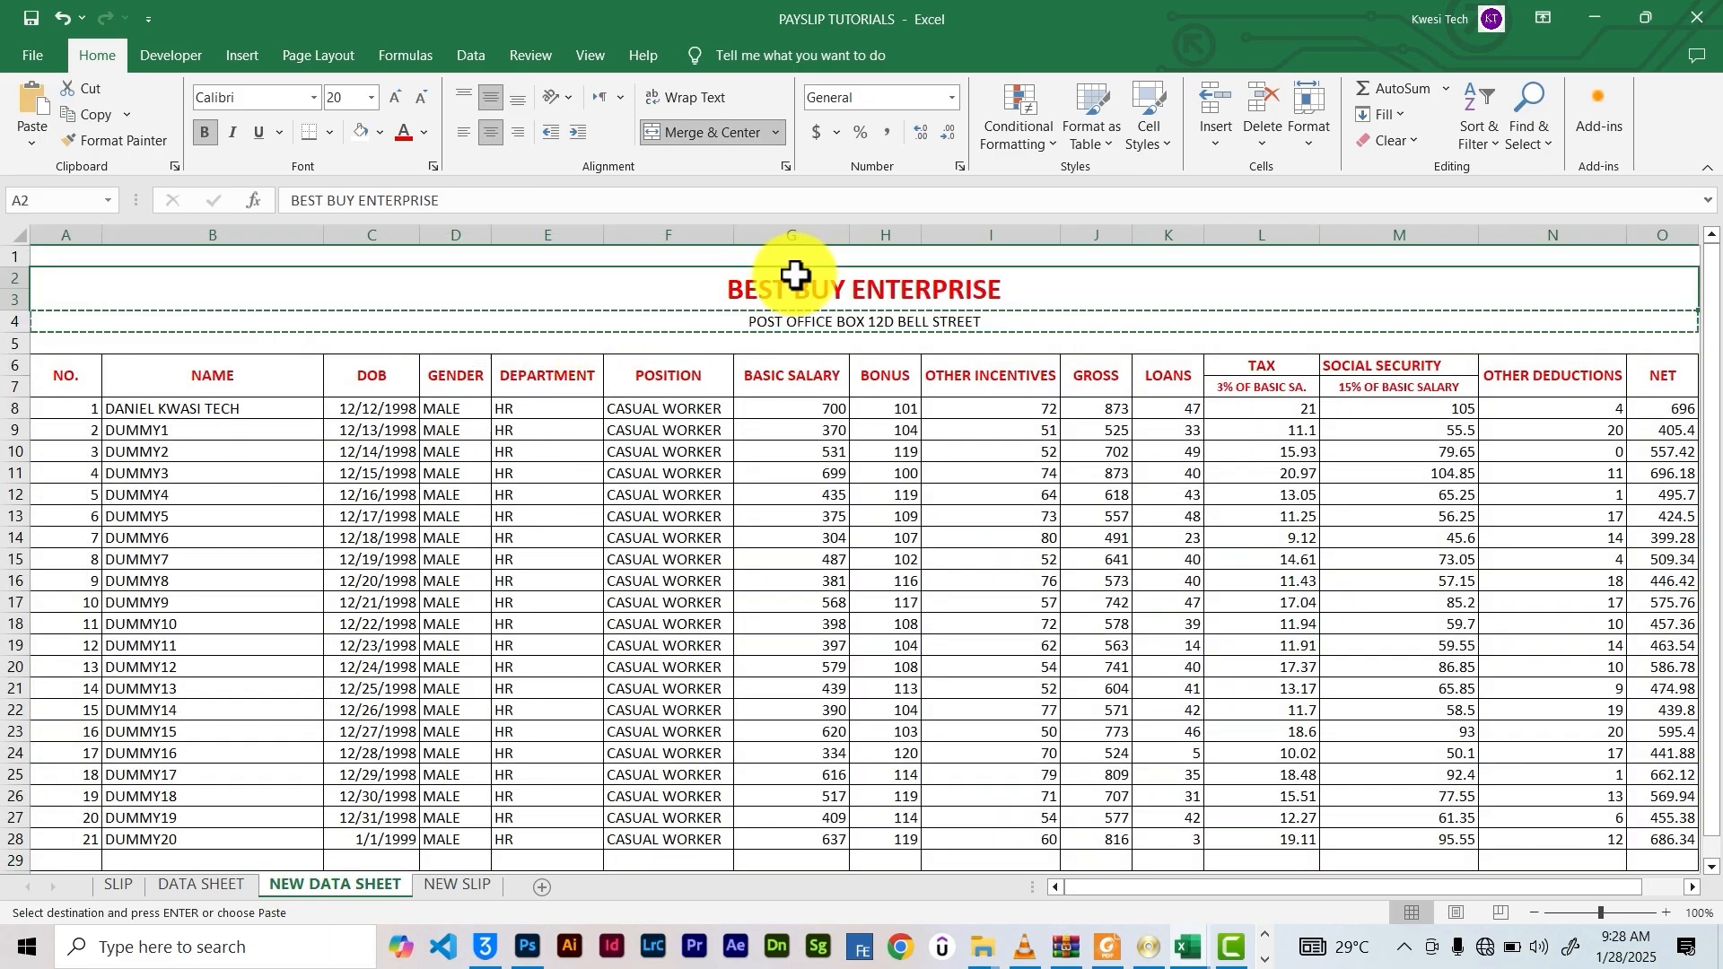
{"action": "key", "text": "Escape"}
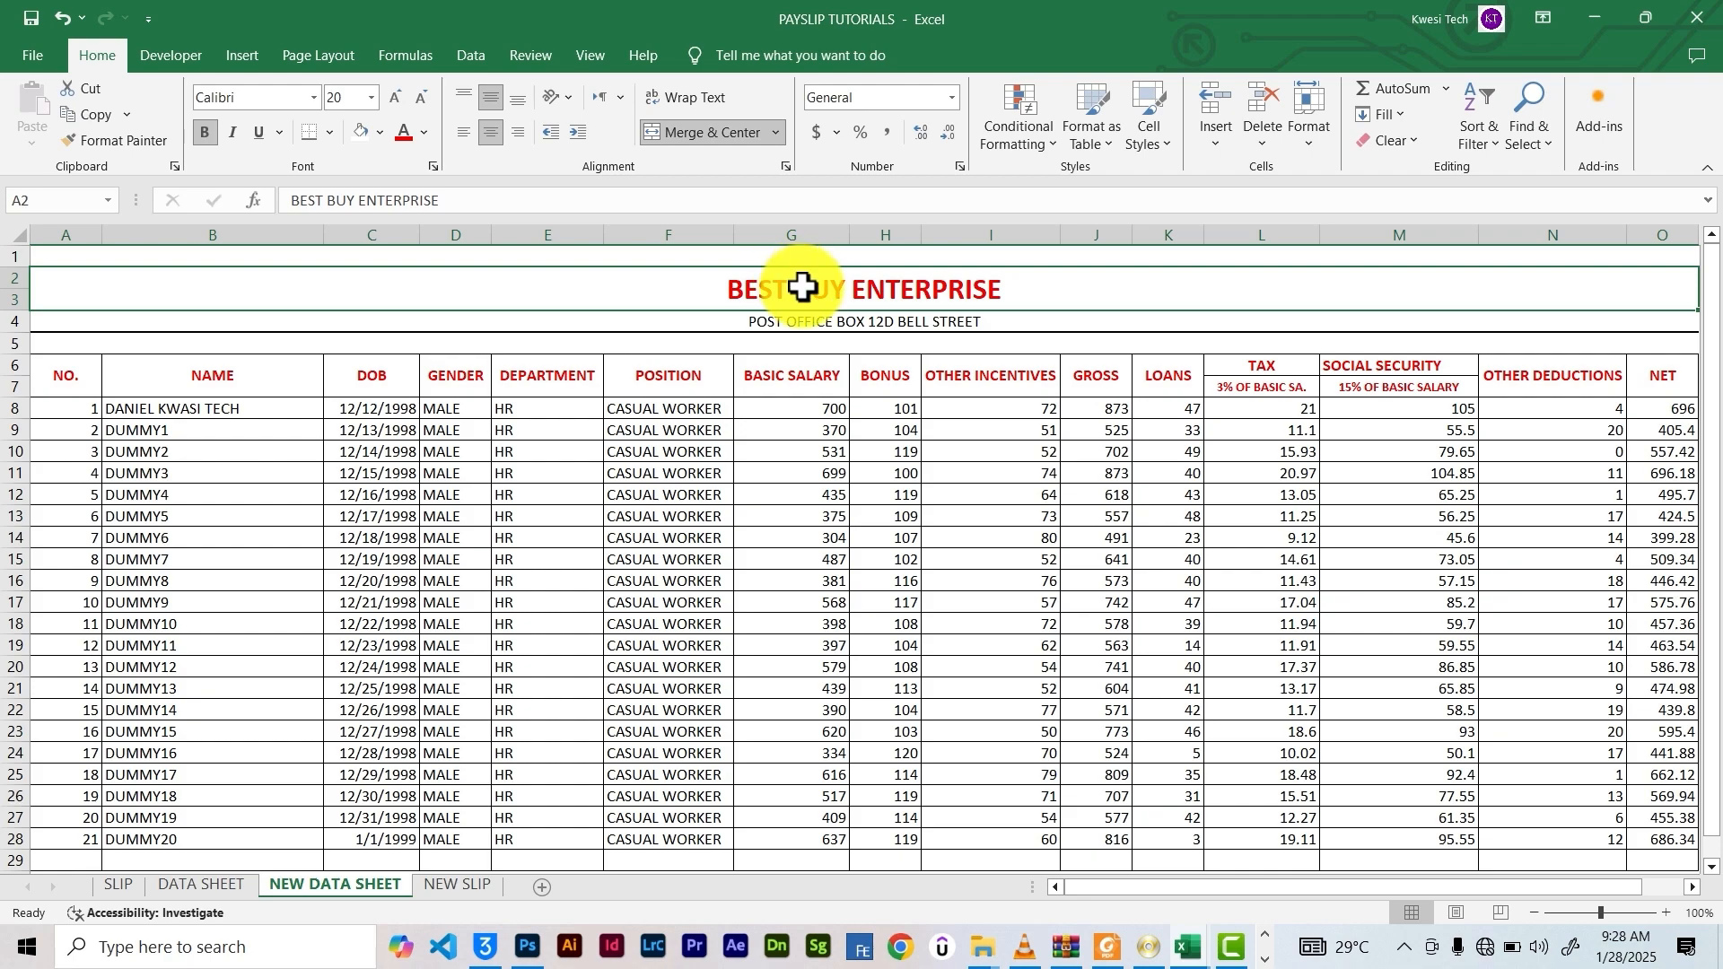
{"action": "type", "text": "DEMO TITLE"}
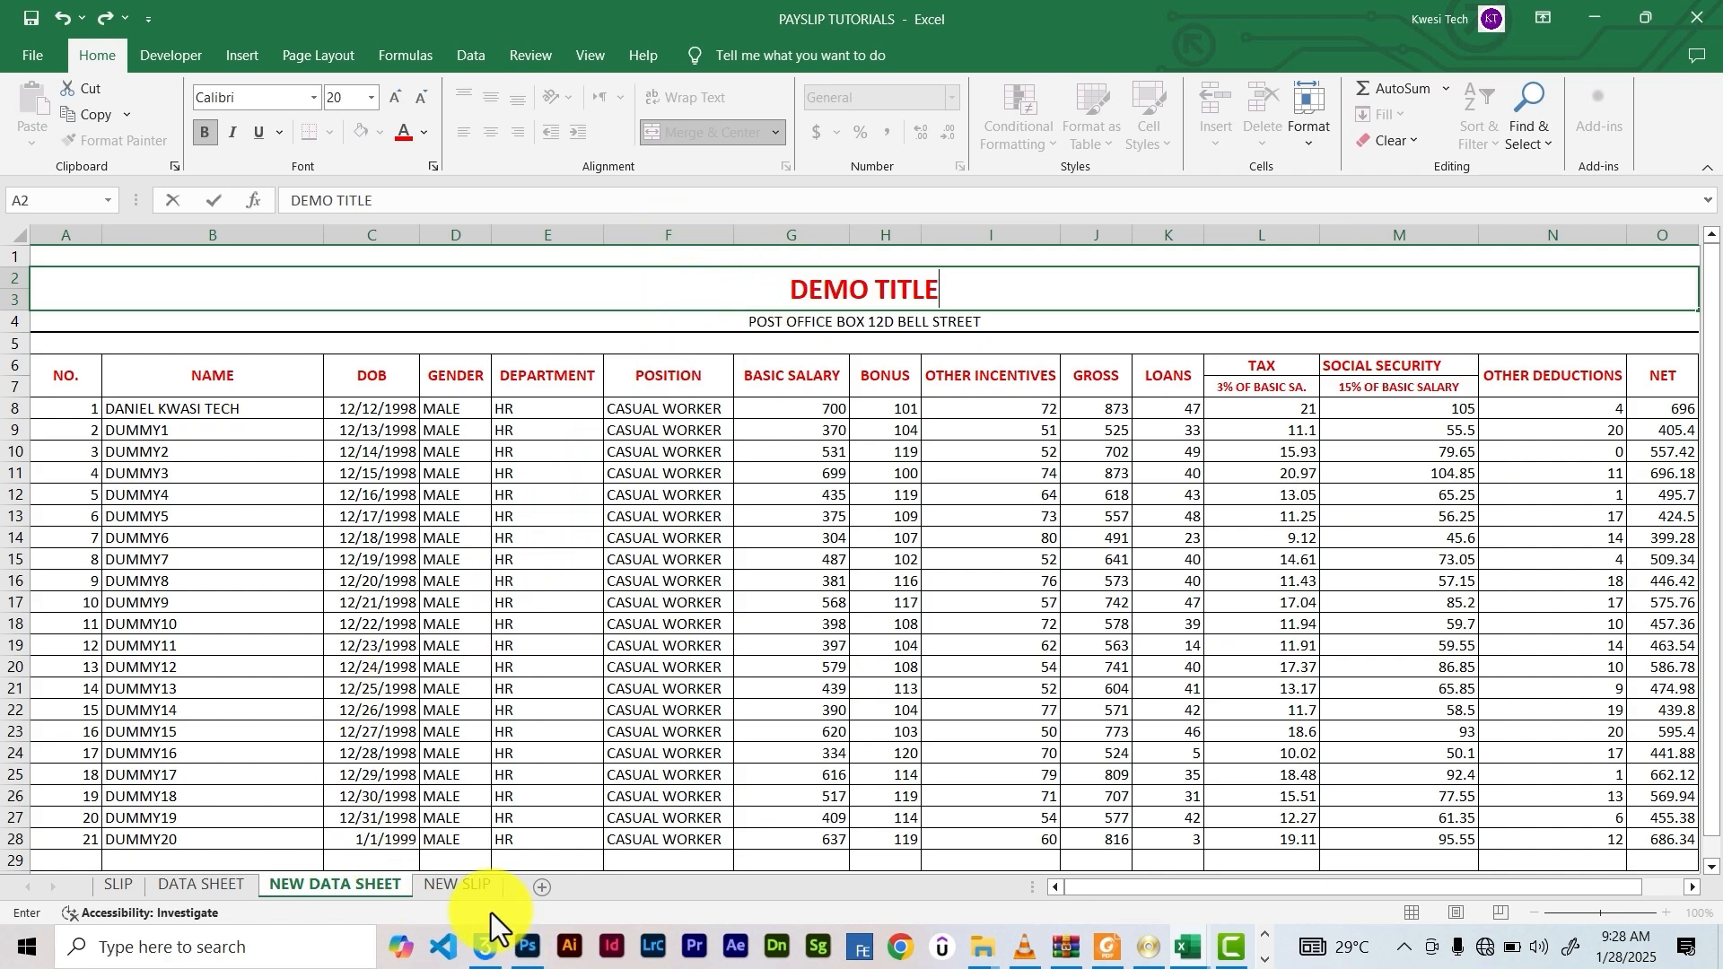
{"action": "left_click", "coordinate": [452, 887]}
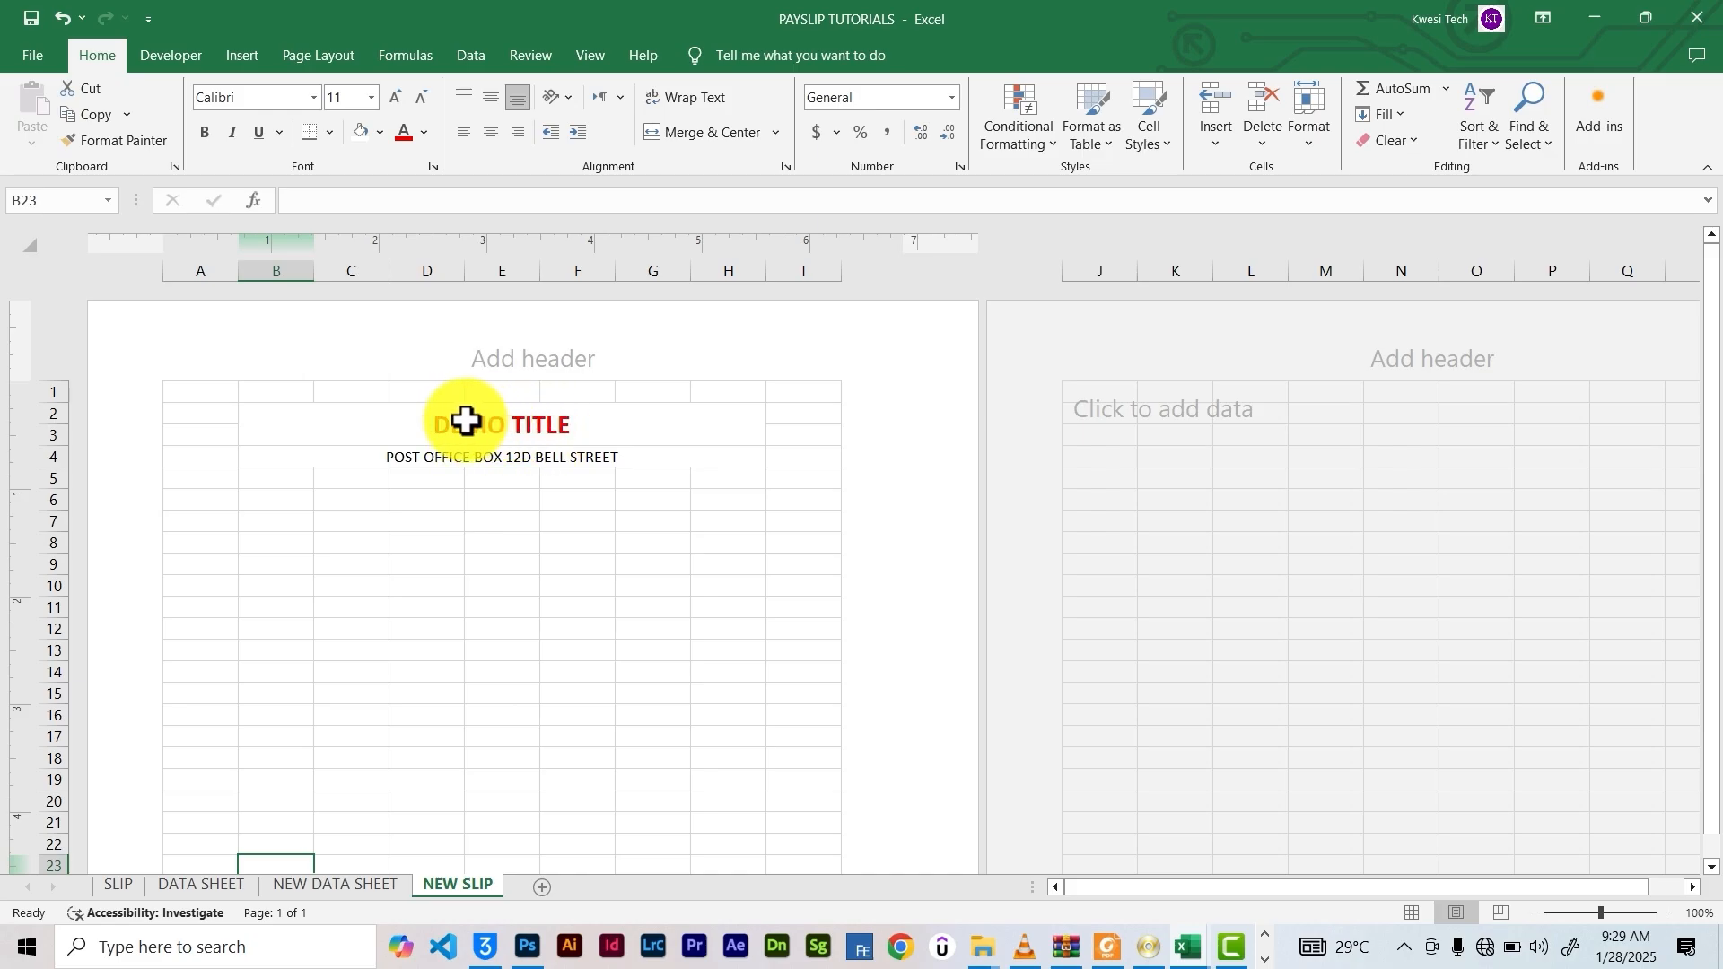
{"action": "left_click", "coordinate": [500, 422]}
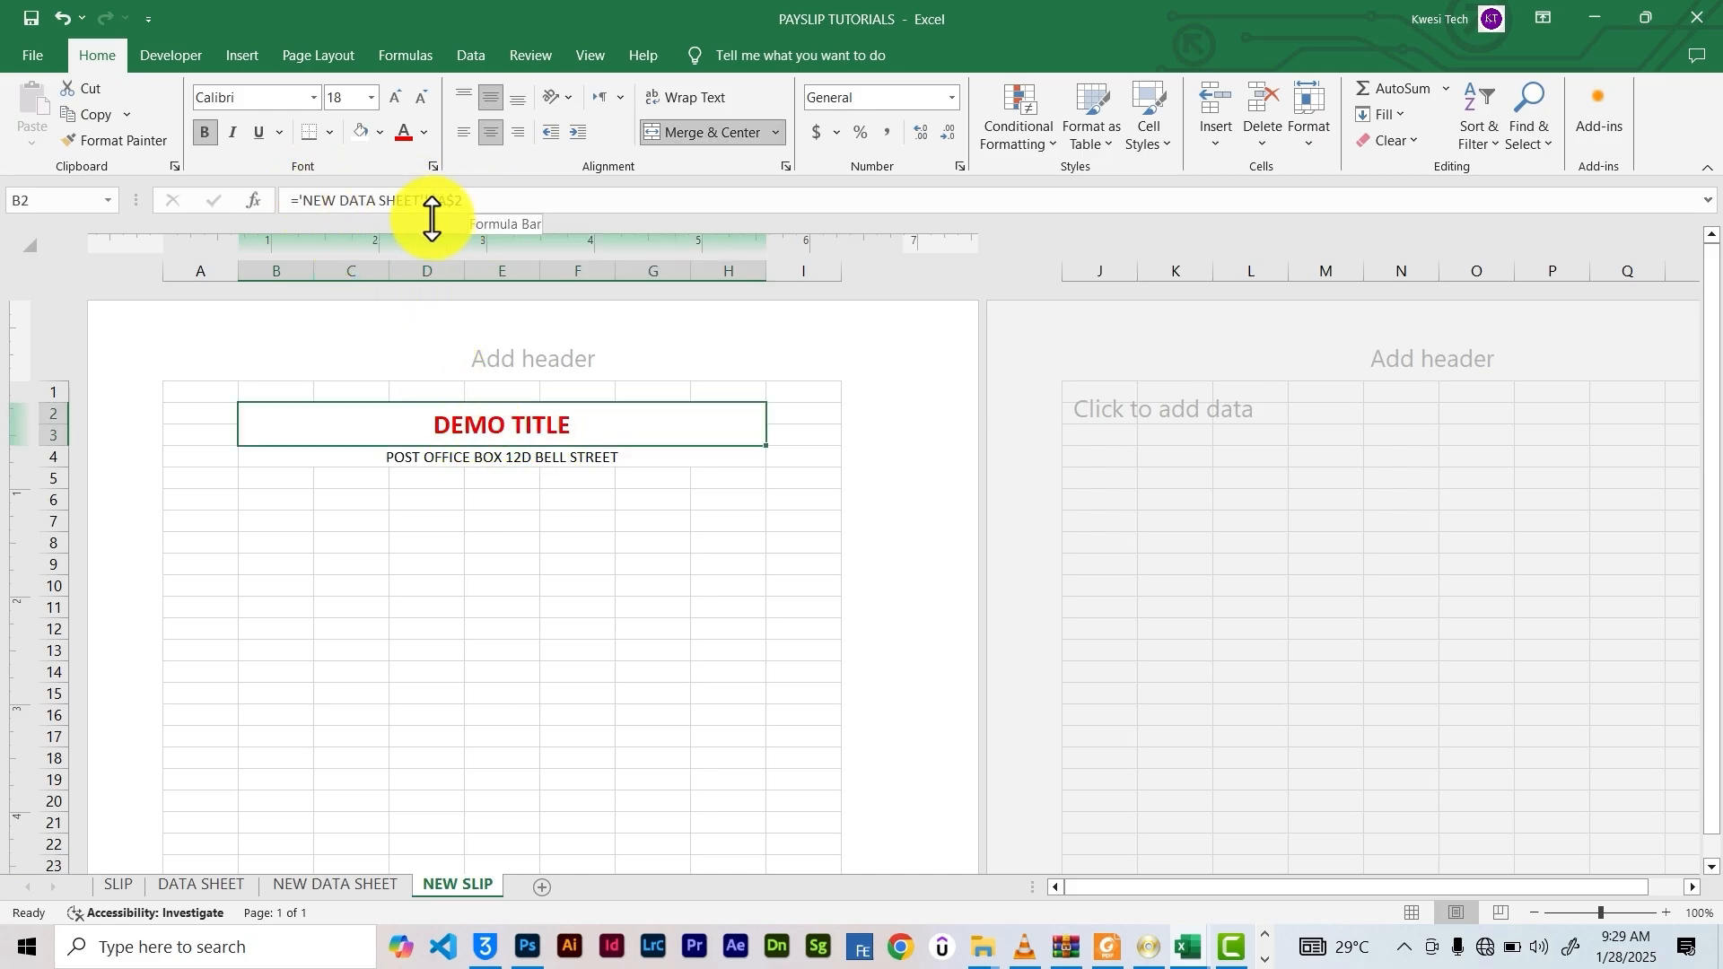
{"action": "key", "text": "ctrl+Page_Up"}
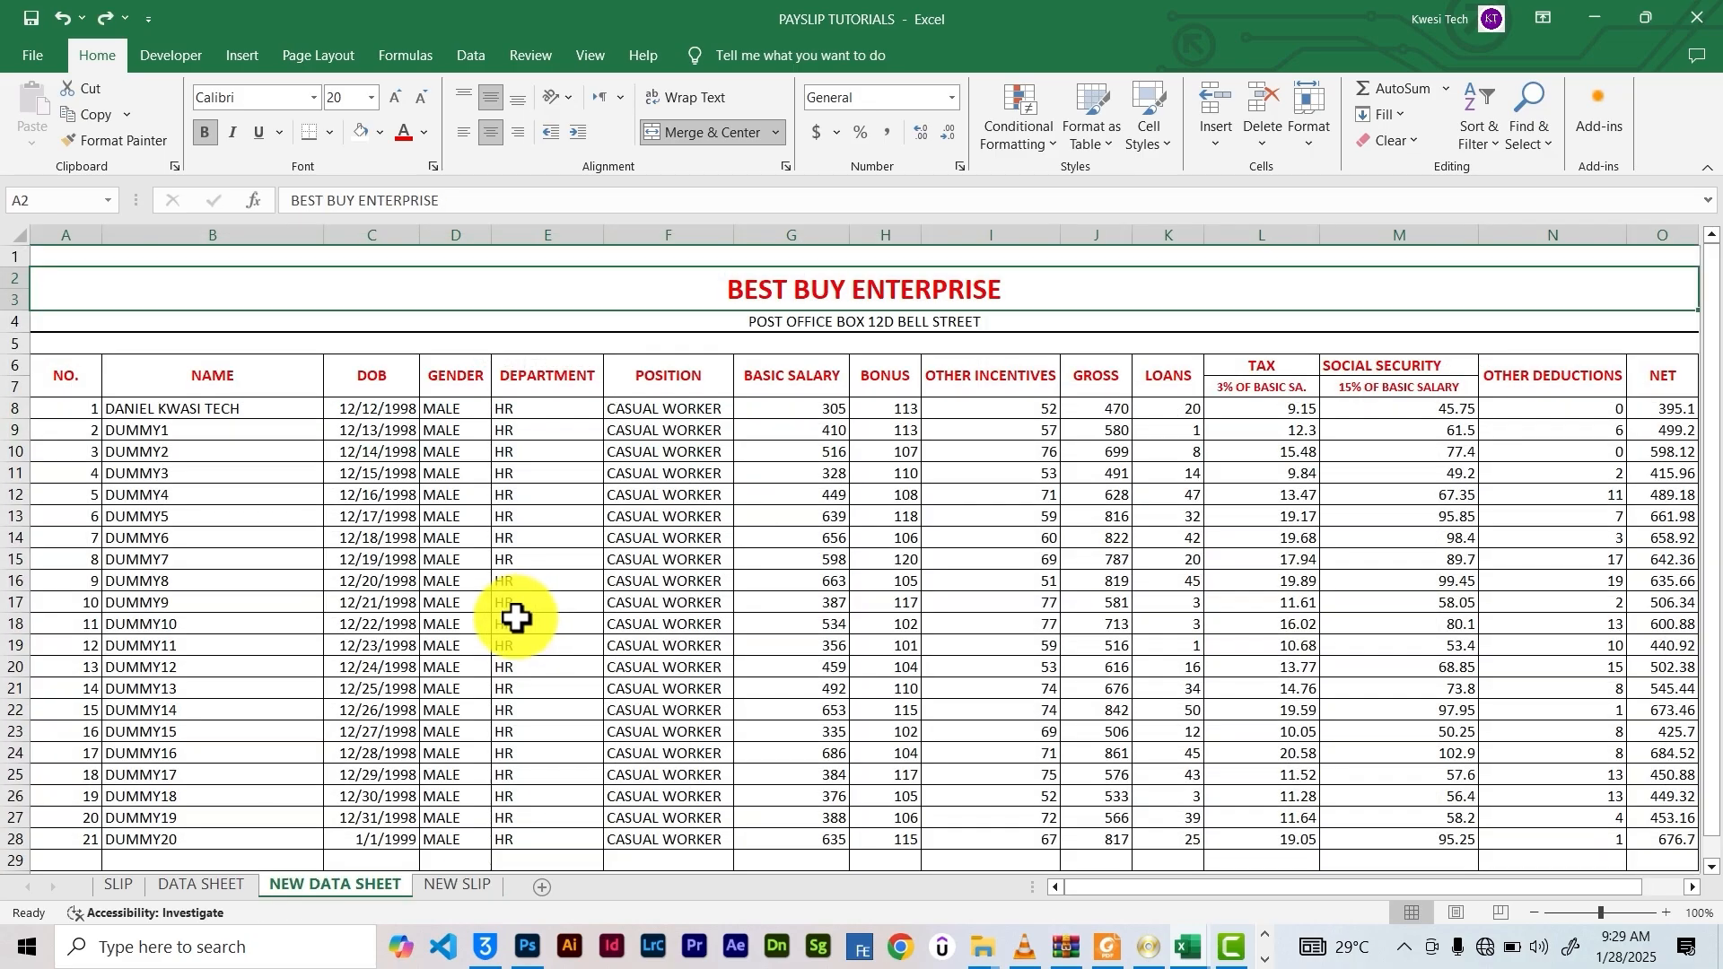
{"action": "left_click", "coordinate": [802, 375]}
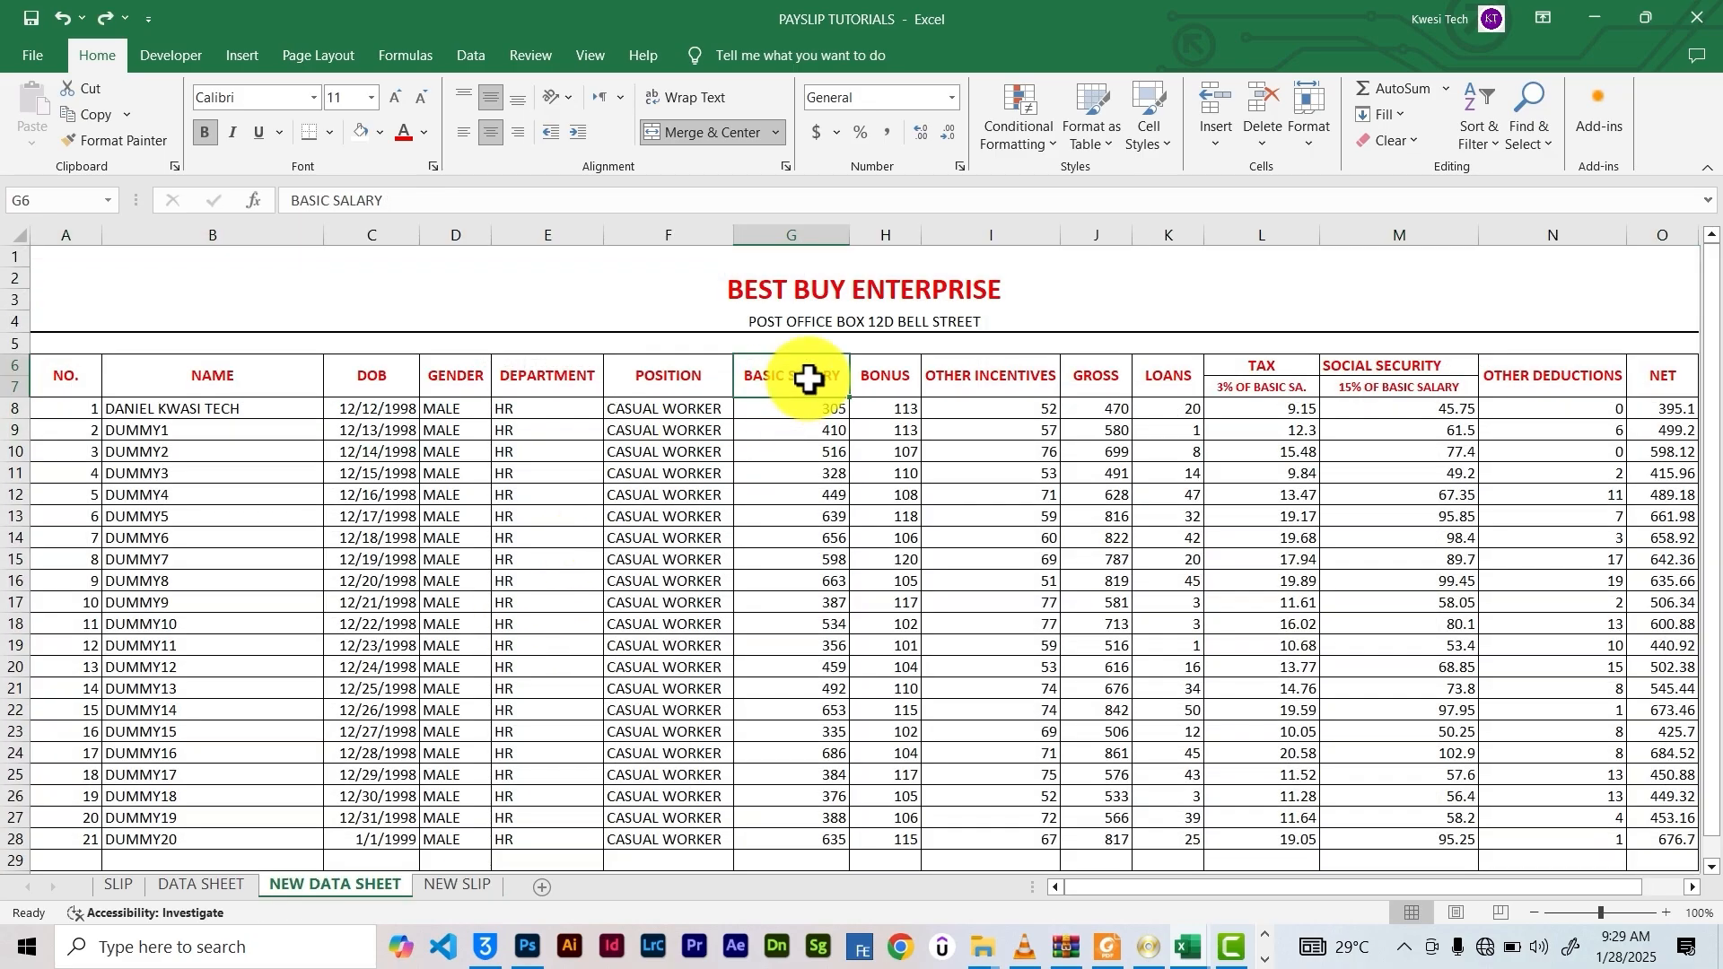
{"action": "left_click", "coordinate": [443, 887]}
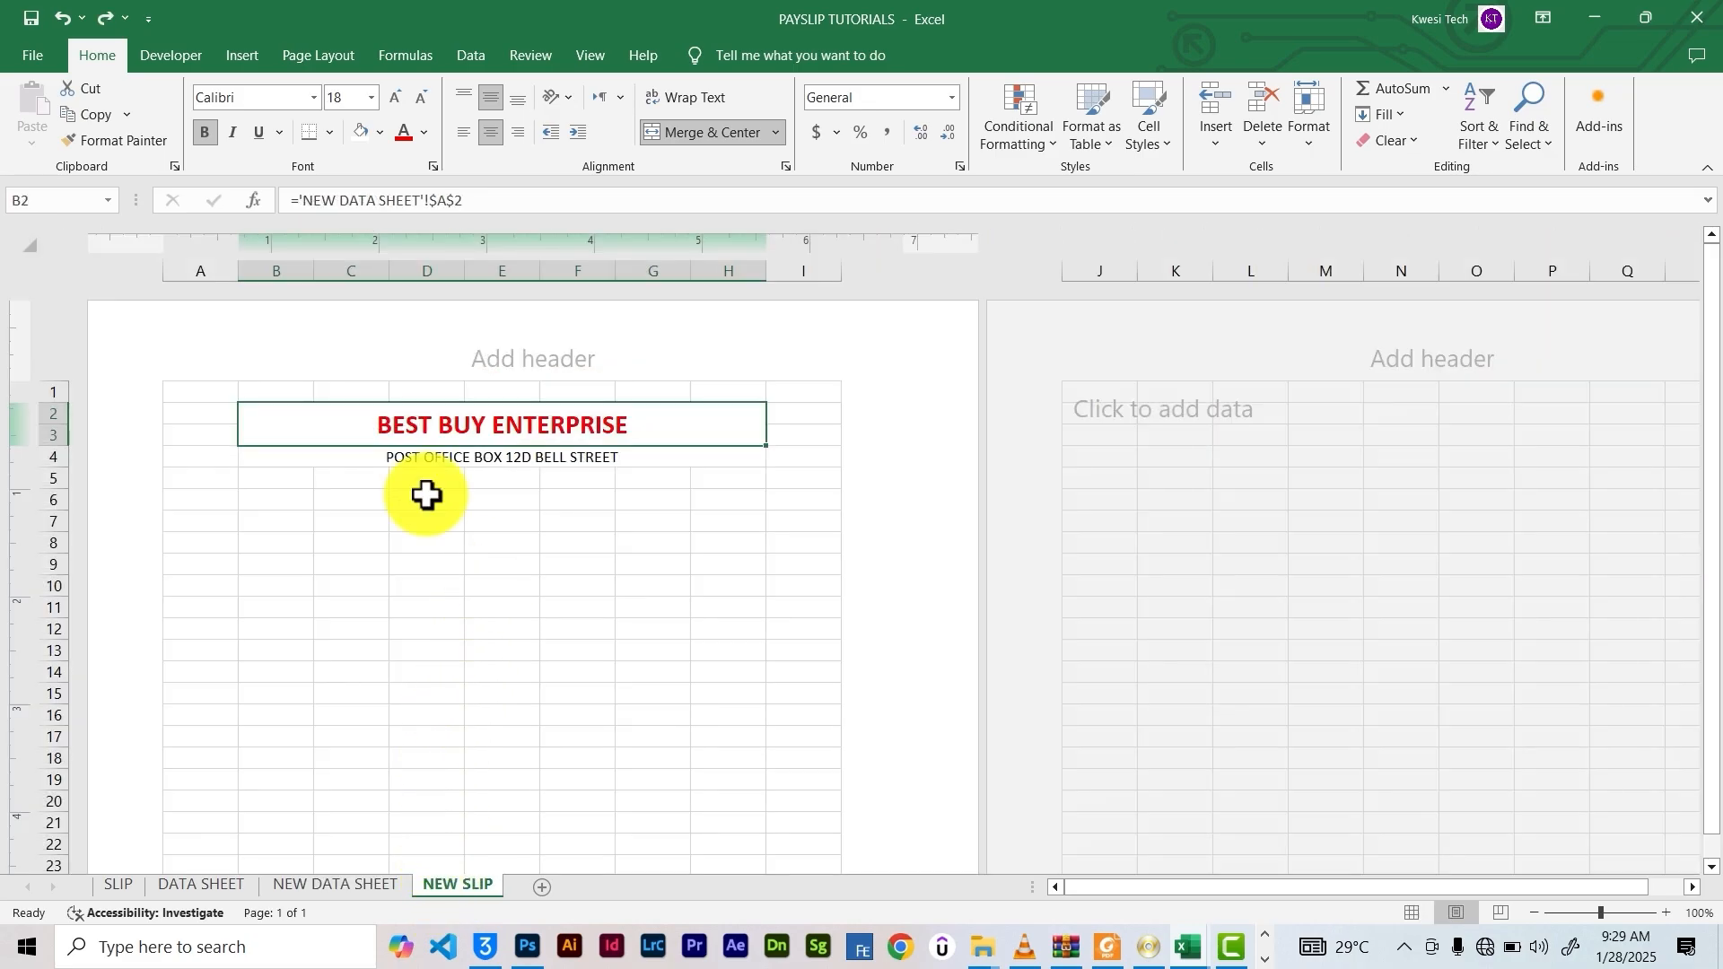
{"action": "left_click", "coordinate": [252, 480]}
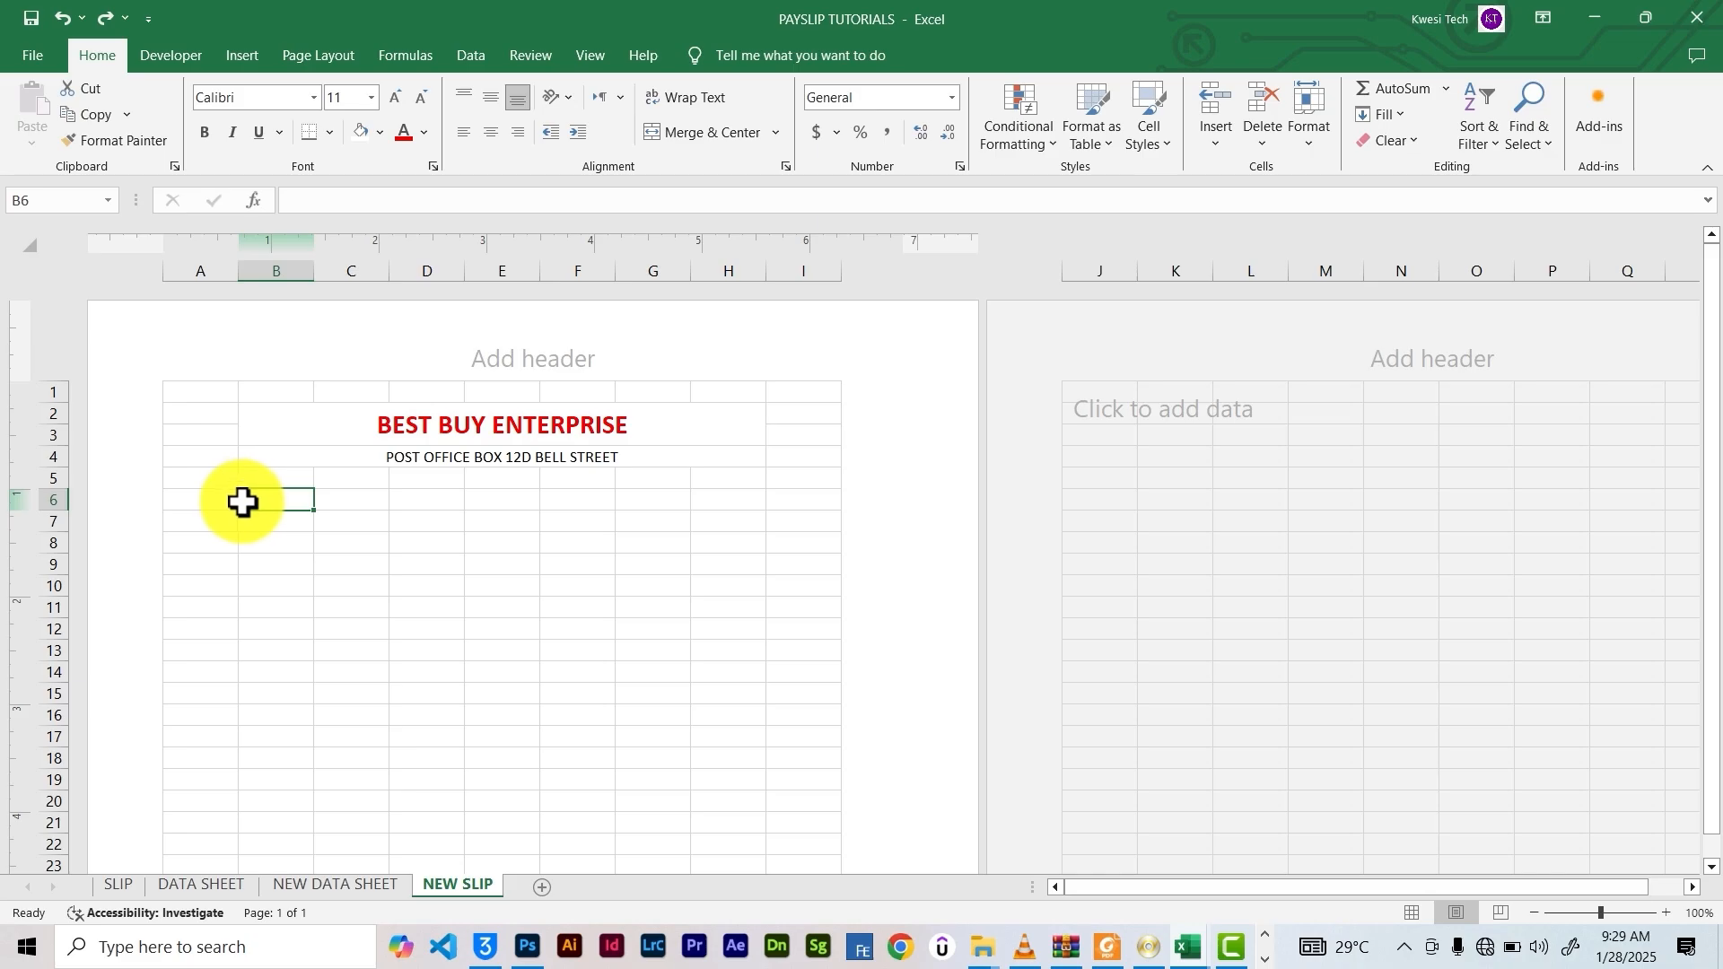
Add NAME in A6 and GENDER in F6, merging B6:E6 and G6:H6 for values
{"action": "left_click", "coordinate": [213, 500]}
{"action": "type", "text": "NAME"}
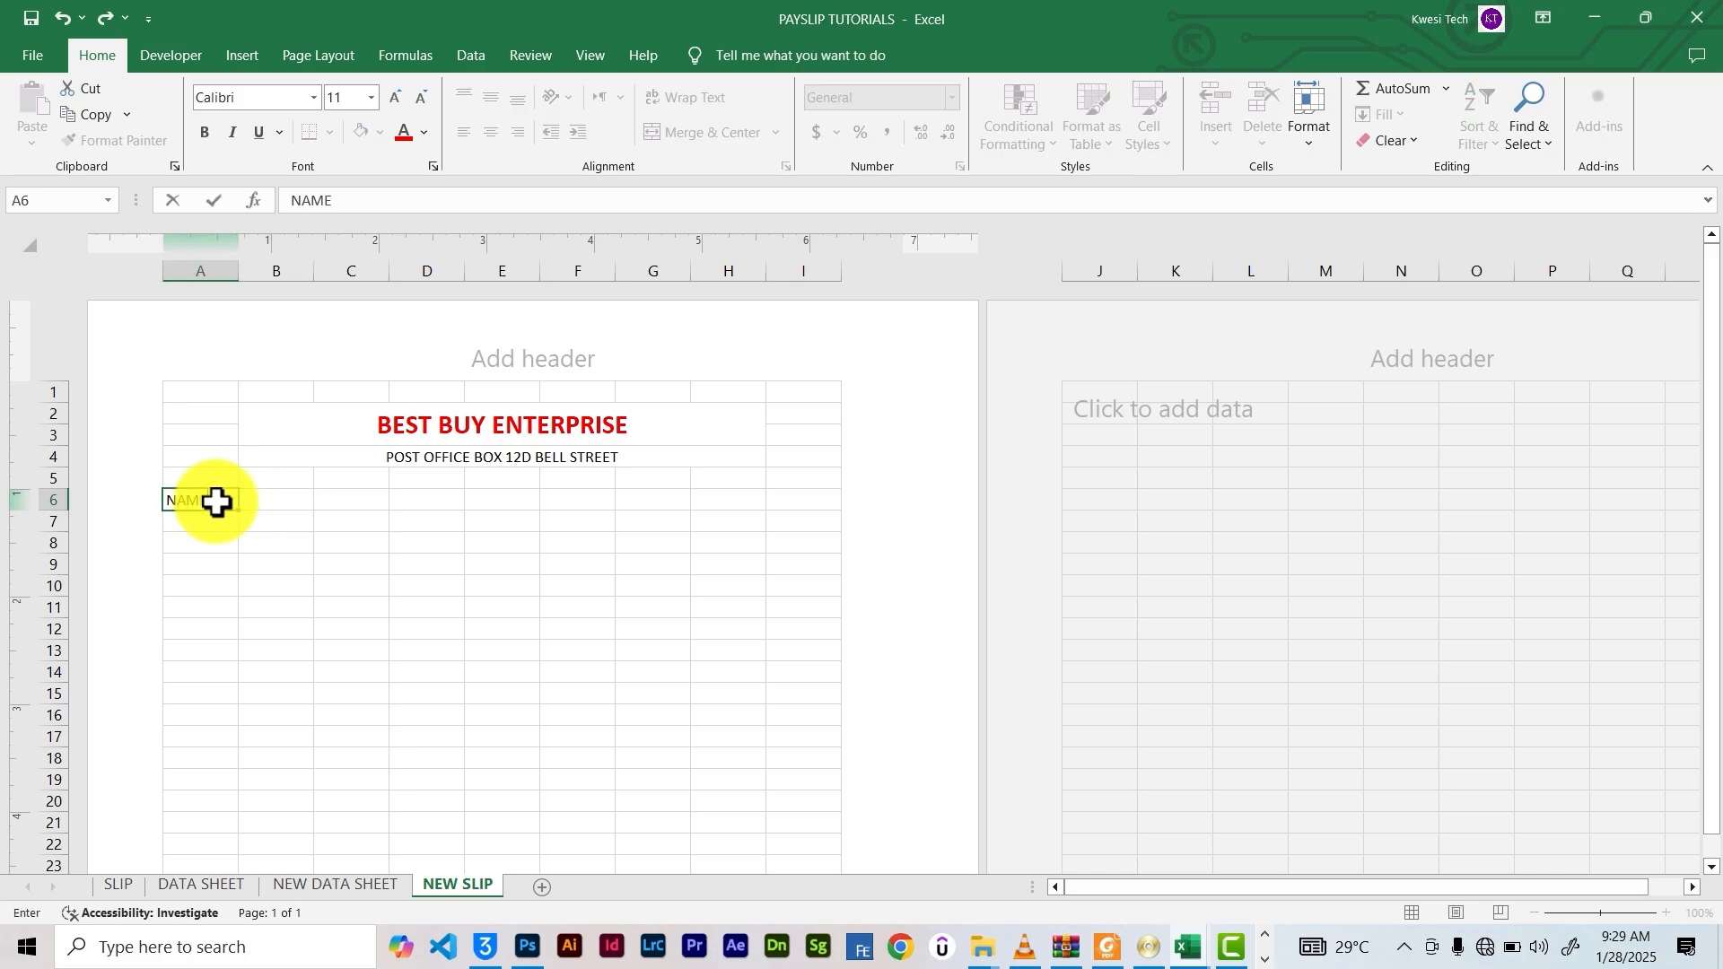
{"action": "left_click_drag", "start_coordinate": [285, 499], "coordinate": [511, 506]}
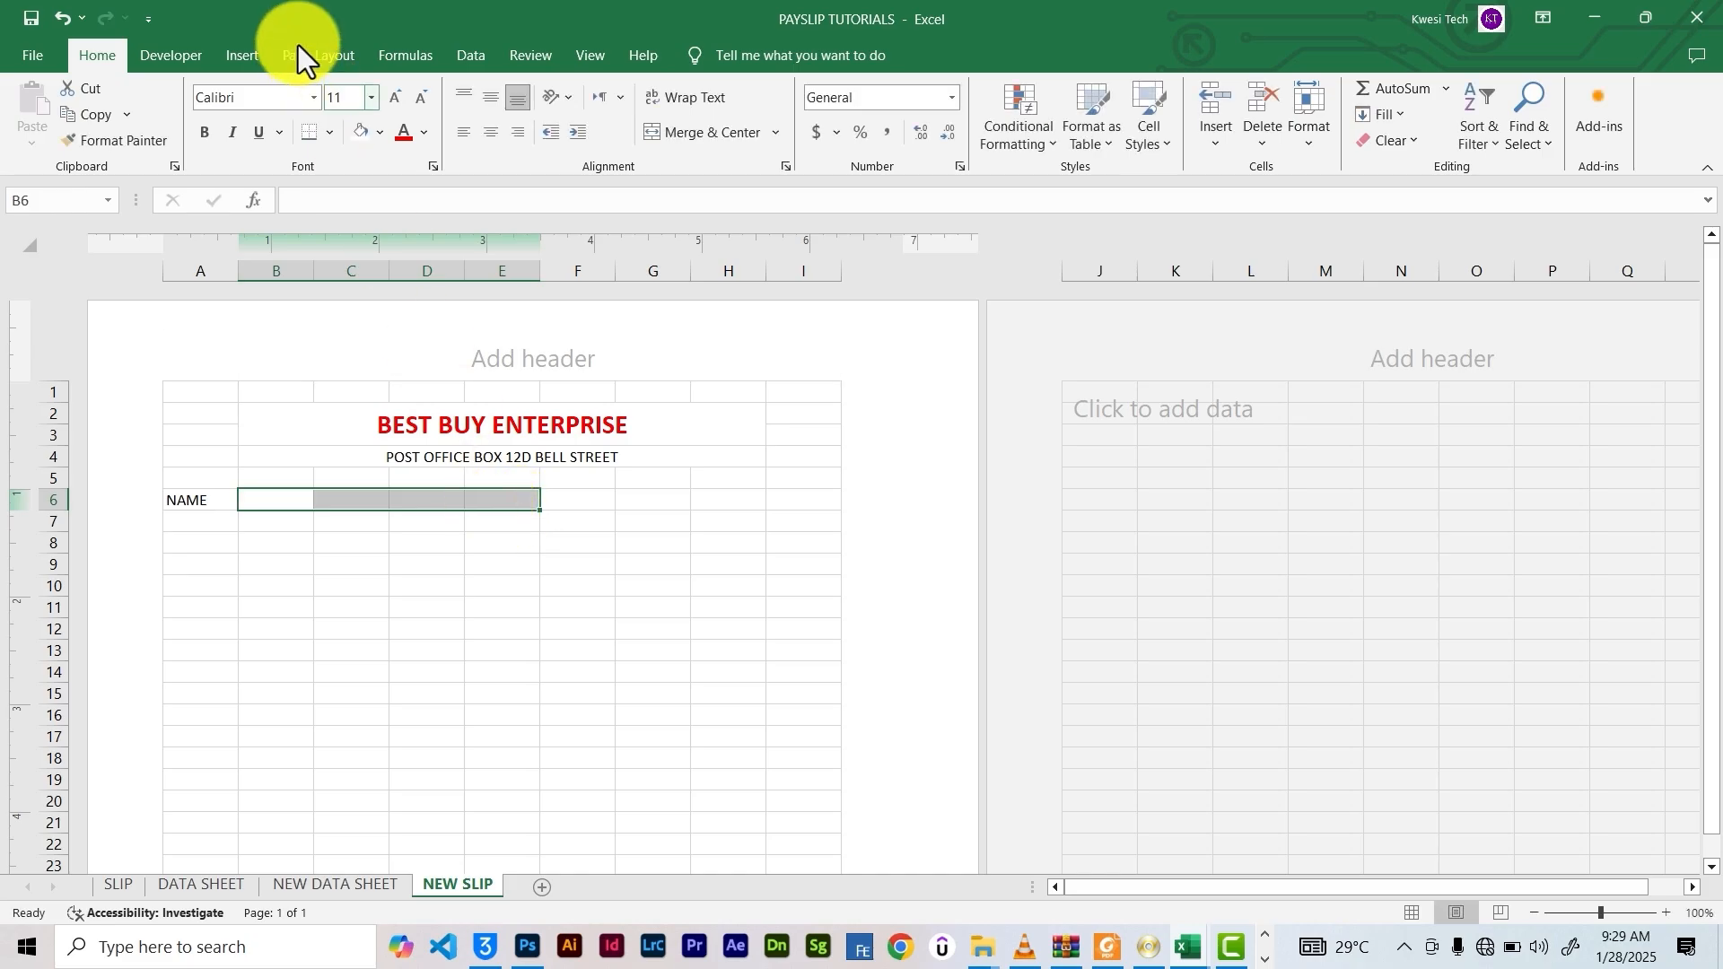
{"action": "left_click", "coordinate": [646, 127]}
{"action": "left_click", "coordinate": [595, 499]}
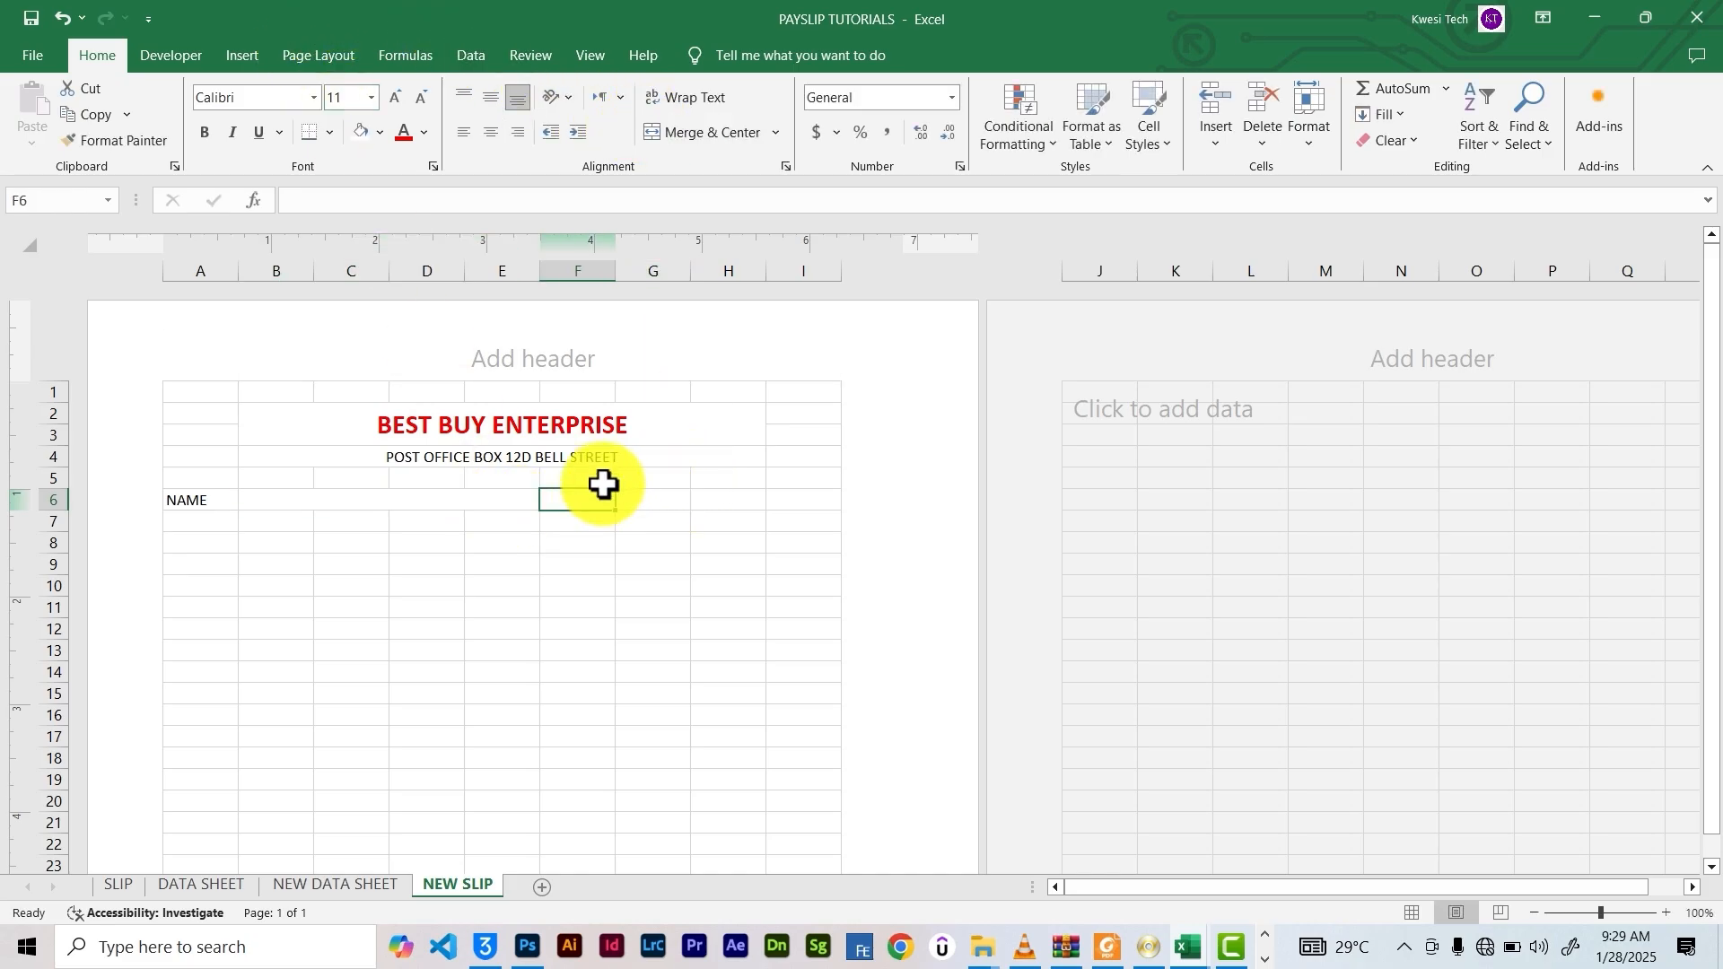
{"action": "type", "text": "GENDER"}
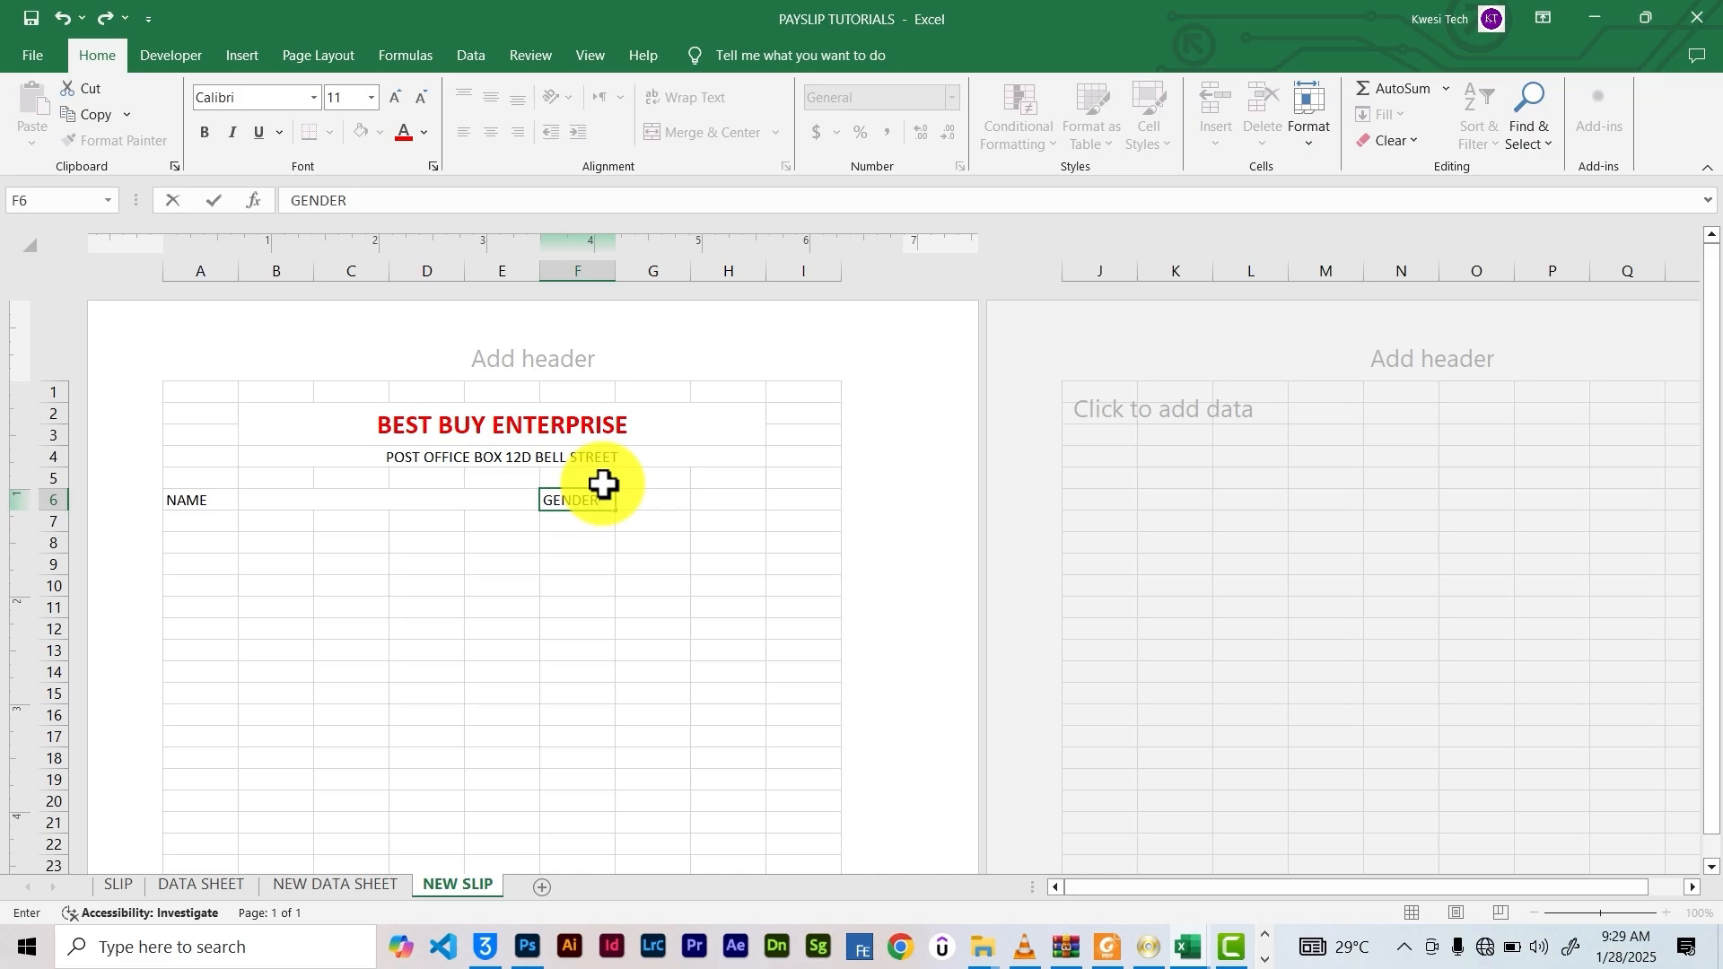
{"action": "left_click_drag", "start_coordinate": [678, 505], "coordinate": [744, 501]}
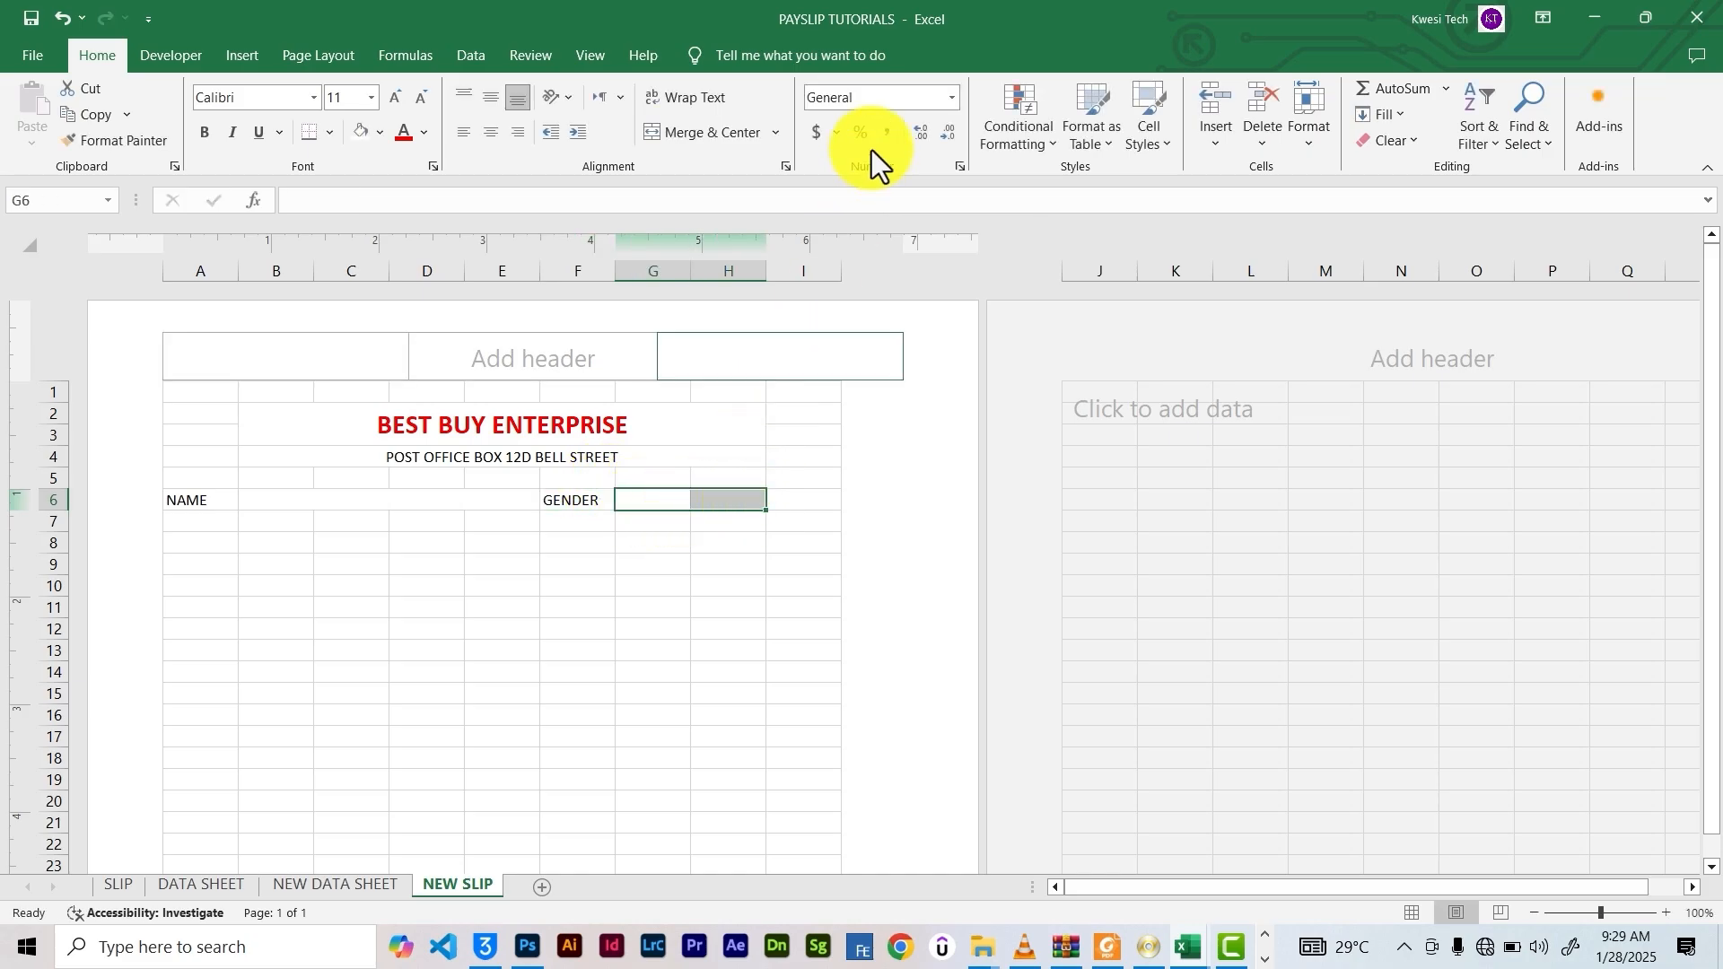
{"action": "left_click", "coordinate": [703, 137]}
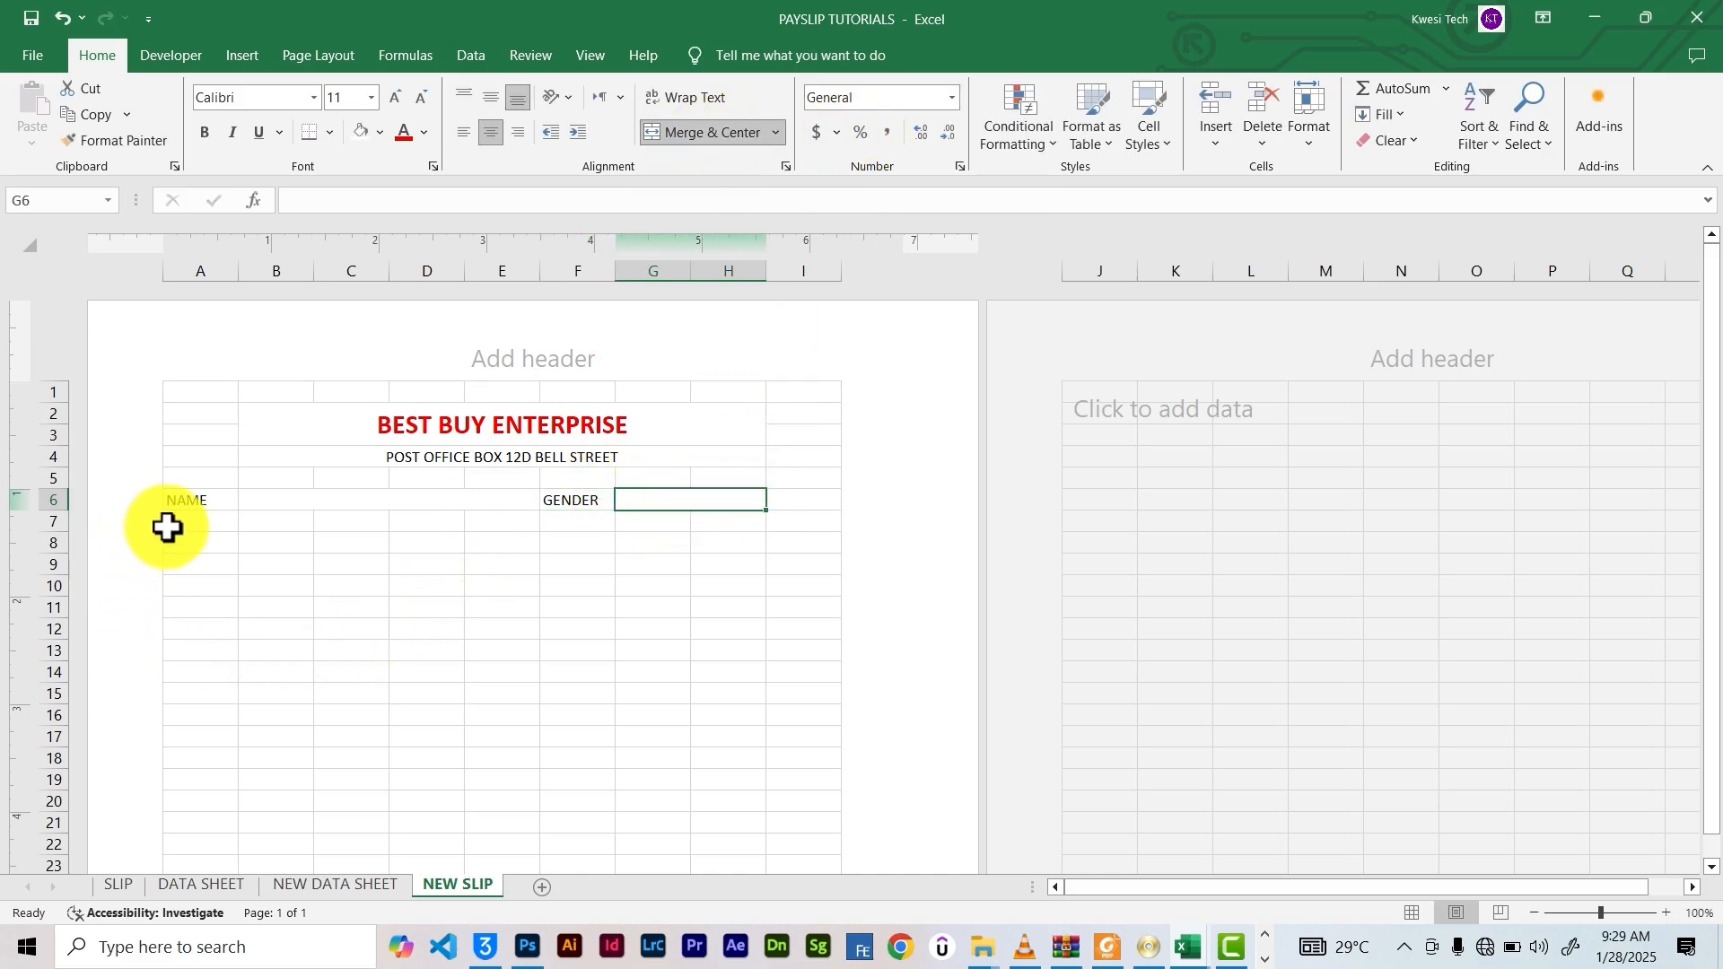
{"action": "left_click", "coordinate": [189, 500]}
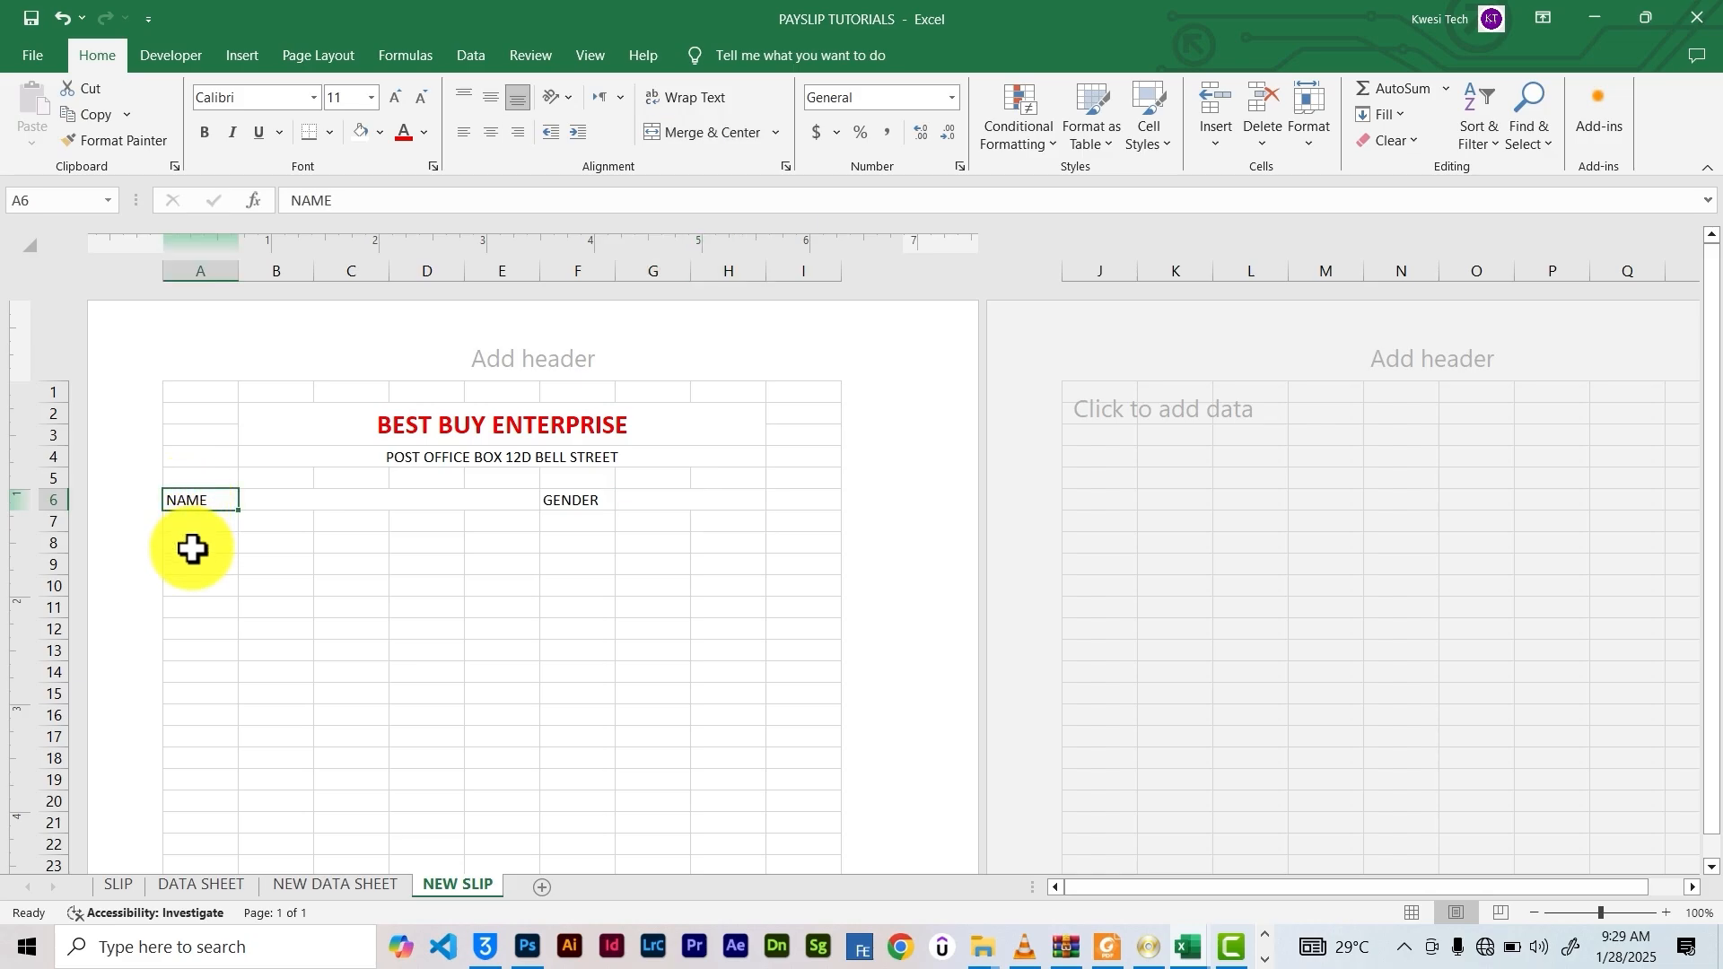
Type a department label in A8, correct its spelling, and merge A8 with B8
{"action": "type", "text": "DEPARTEMT"}
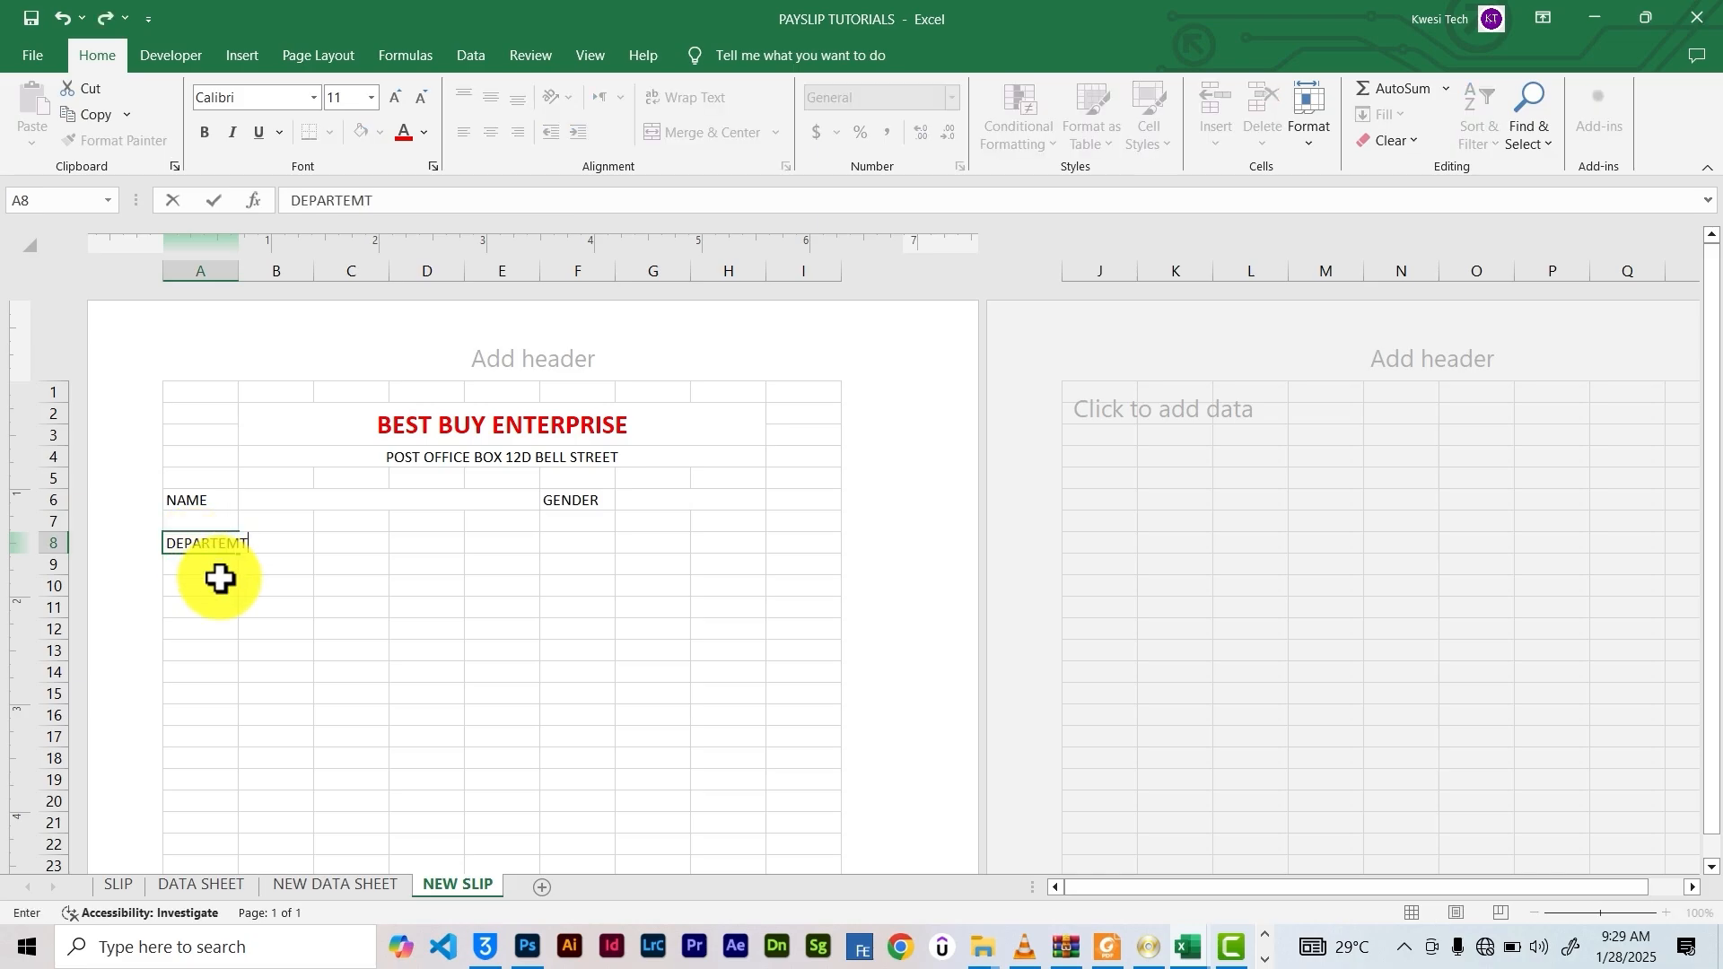
{"action": "mouse_move", "coordinate": [219, 582]}
{"action": "left_mouse_down"}
{"action": "mouse_move", "coordinate": [214, 562]}
{"action": "mouse_move", "coordinate": [273, 544]}
{"action": "left_mouse_up"}
{"action": "double_click", "coordinate": [211, 549]}
{"action": "left_click", "coordinate": [272, 579]}
{"action": "left_click", "coordinate": [270, 541]}
{"action": "left_click", "coordinate": [209, 538]}
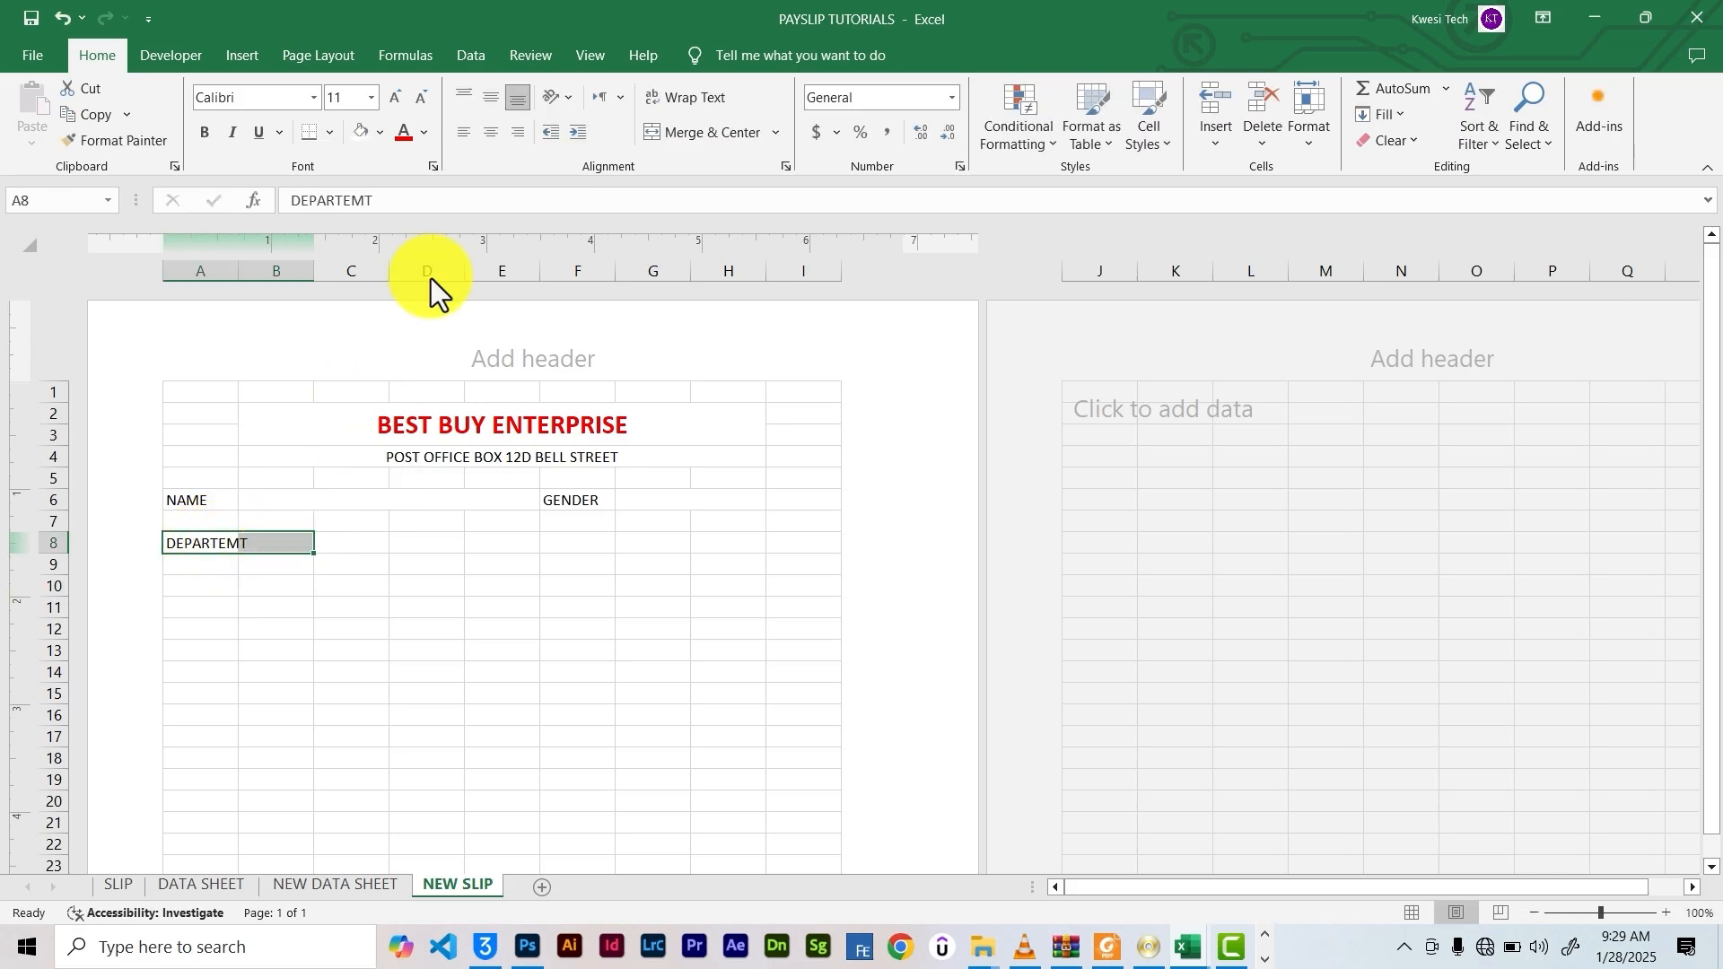
{"action": "left_click", "coordinate": [676, 134]}
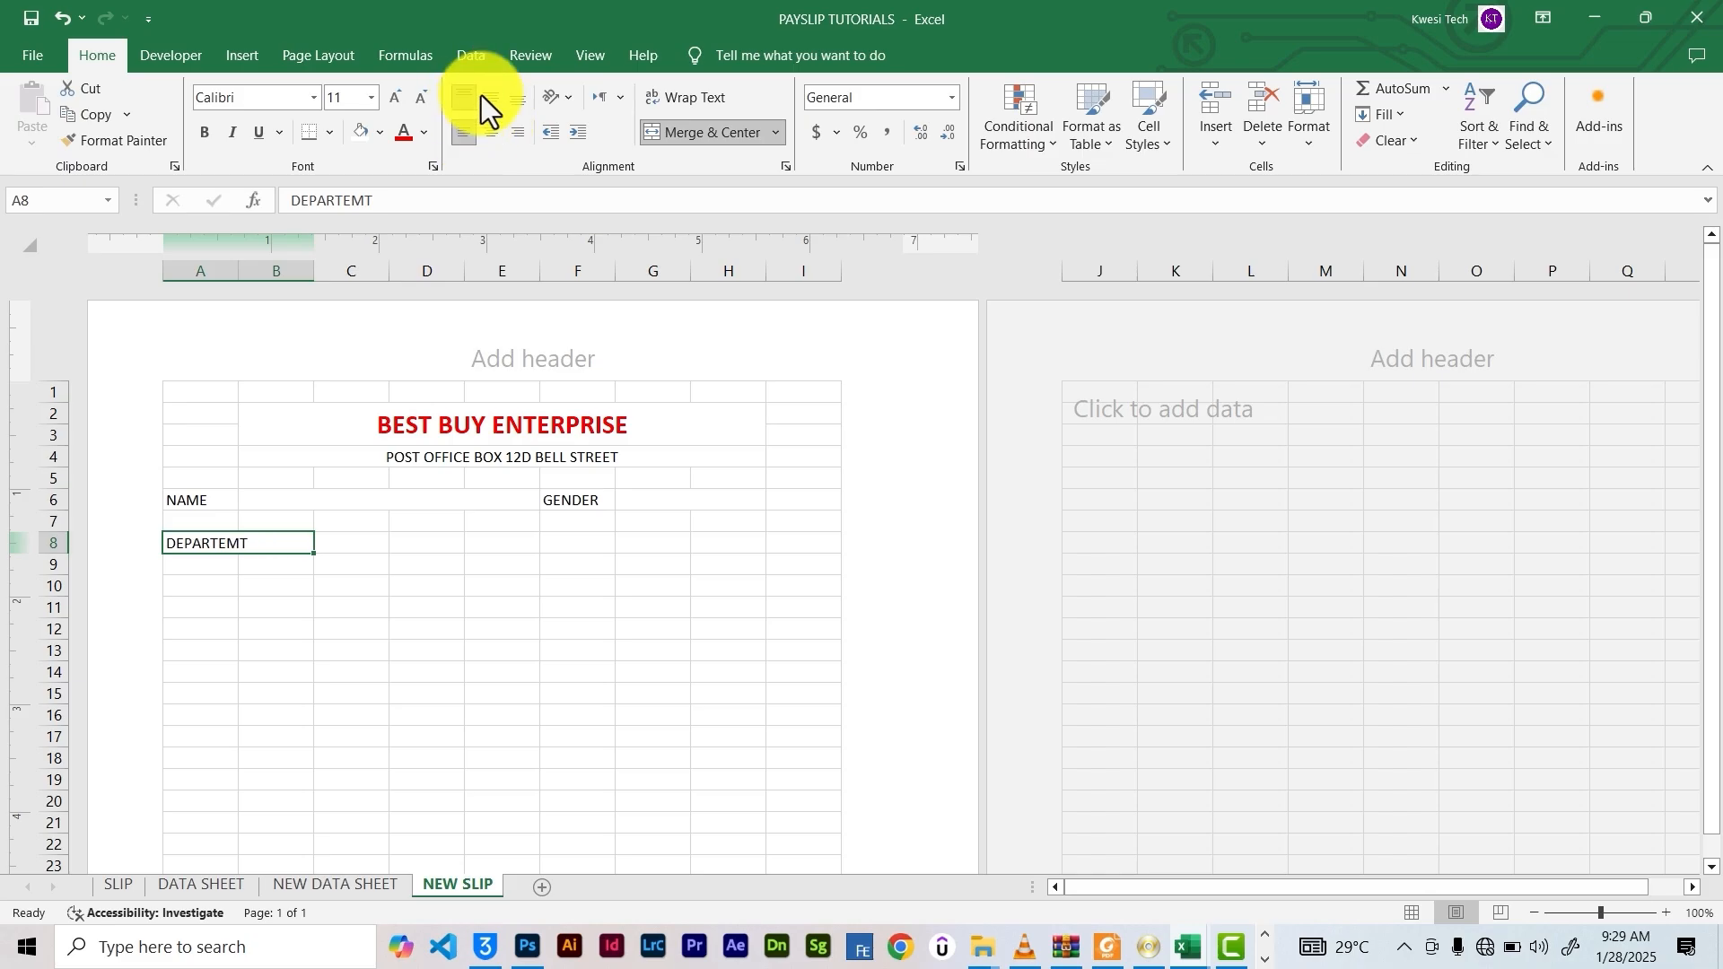
{"action": "left_click_drag", "start_coordinate": [351, 544], "coordinate": [439, 540]}
{"action": "left_click_drag", "start_coordinate": [501, 544], "coordinate": [510, 565]}
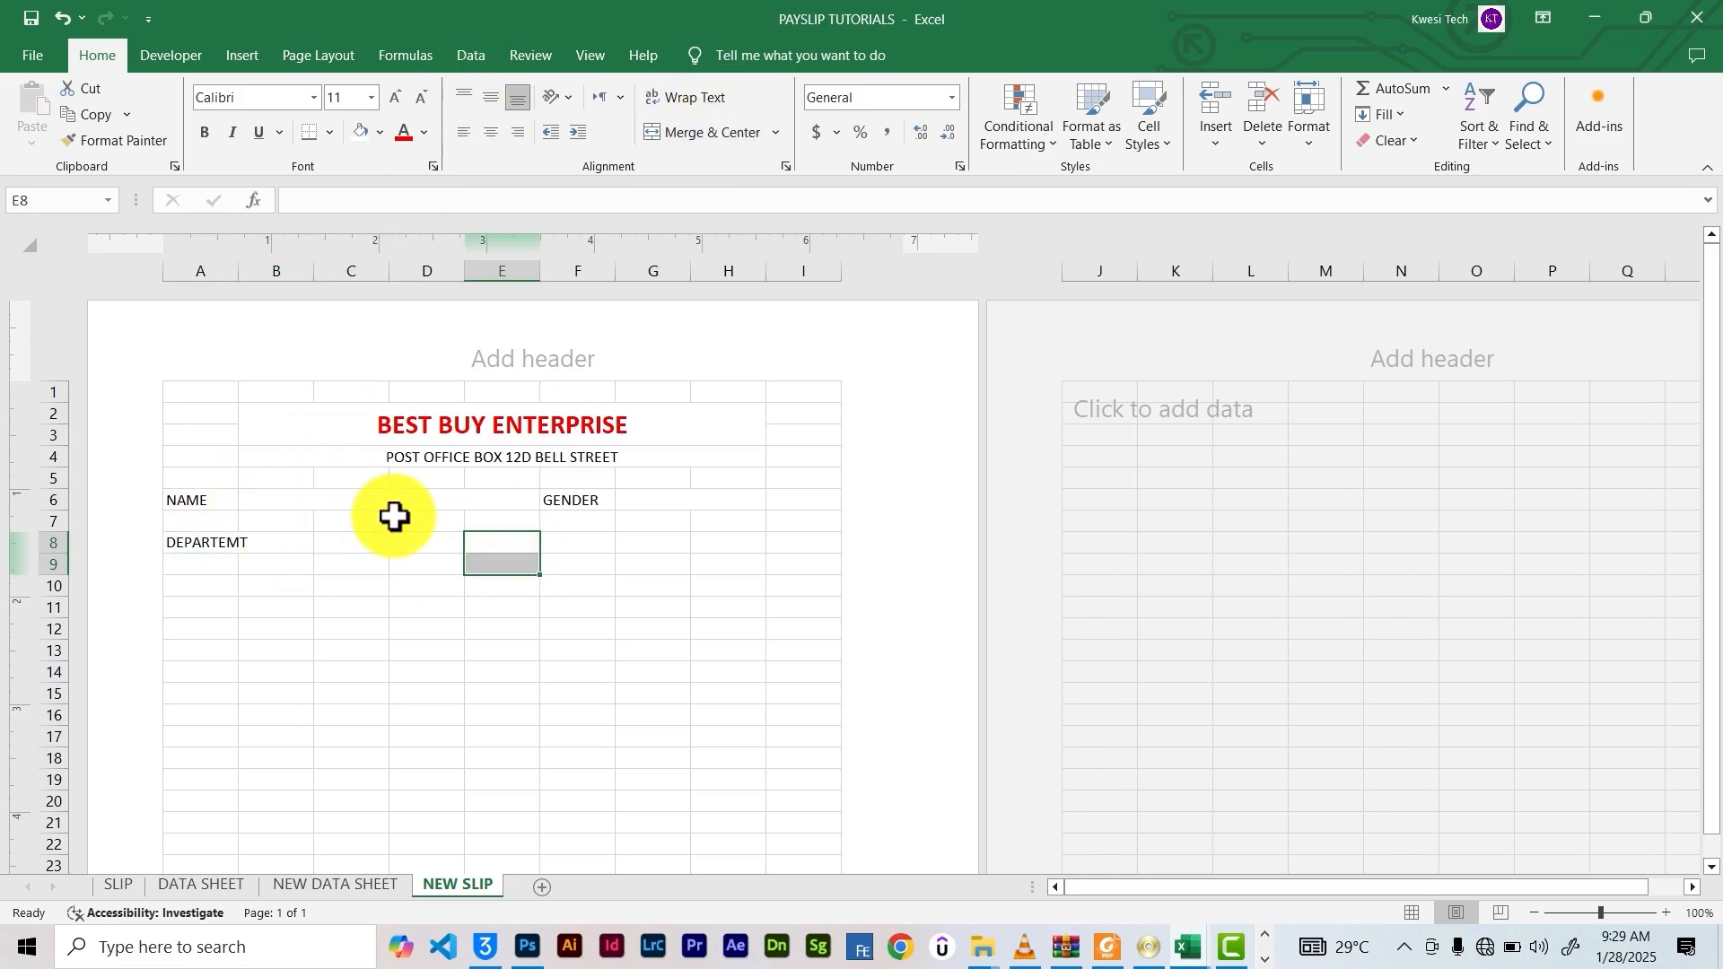
Replace the A8 label with DOB and unmerge its cell
{"action": "left_click", "coordinate": [300, 886]}
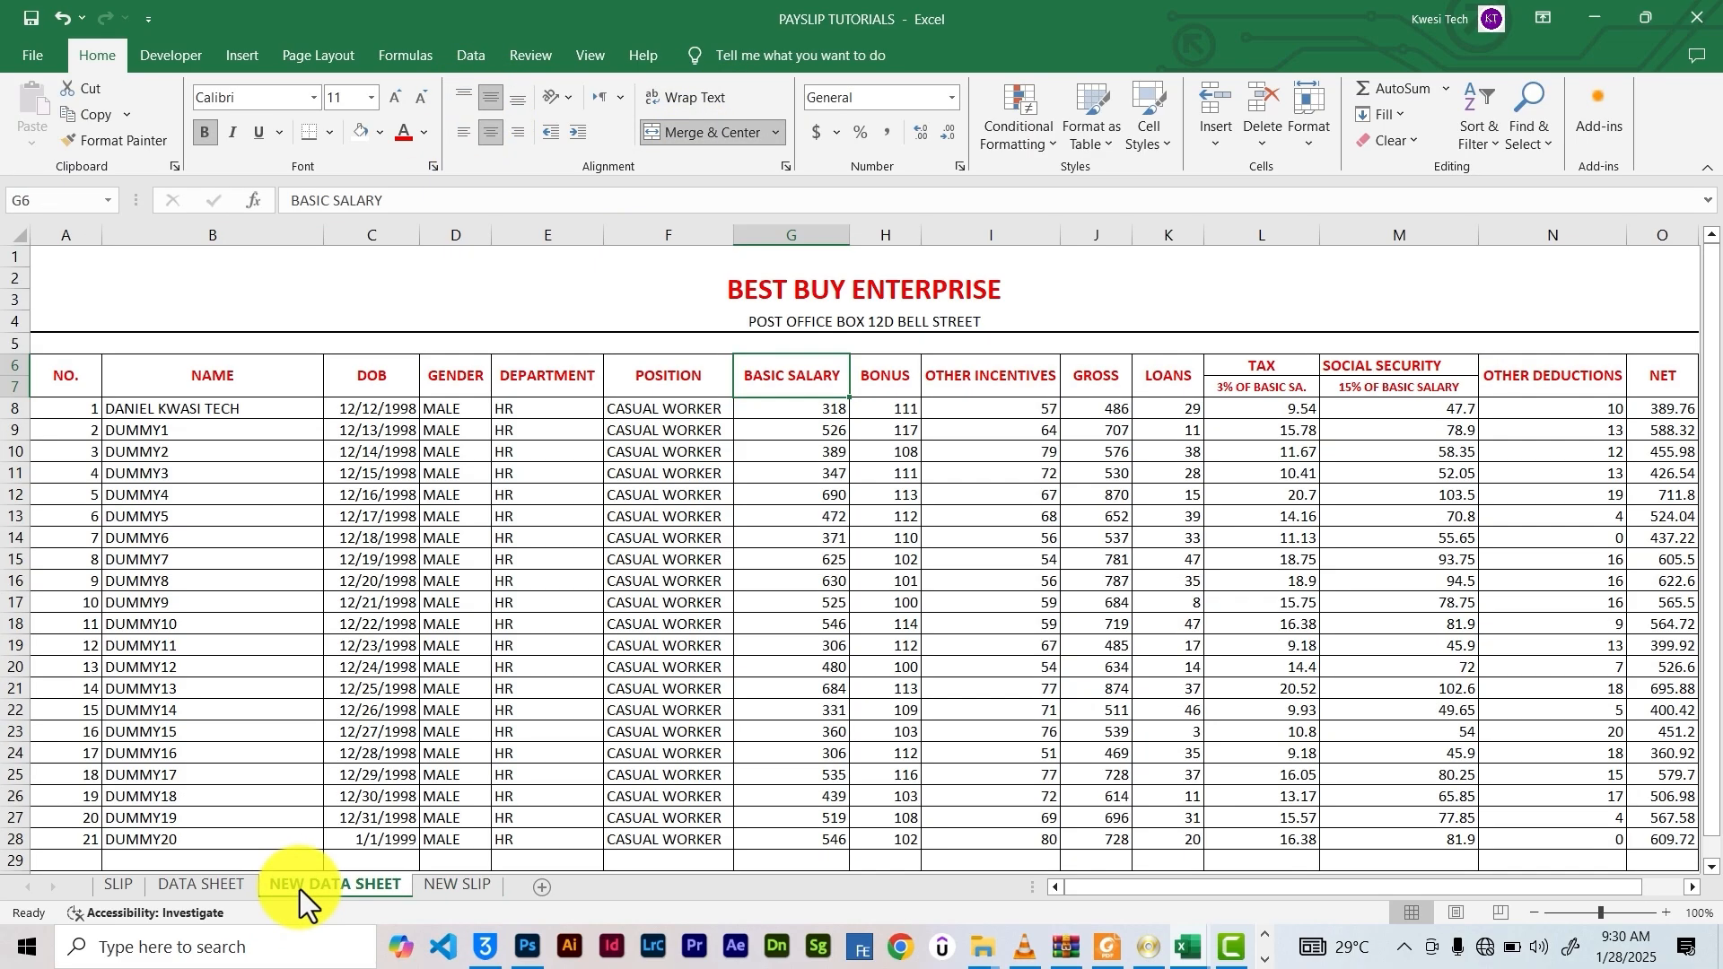
{"action": "left_click", "coordinate": [435, 886]}
{"action": "double_click", "coordinate": [231, 542]}
{"action": "double_click", "coordinate": [173, 530]}
{"action": "type", "text": "DOB"}
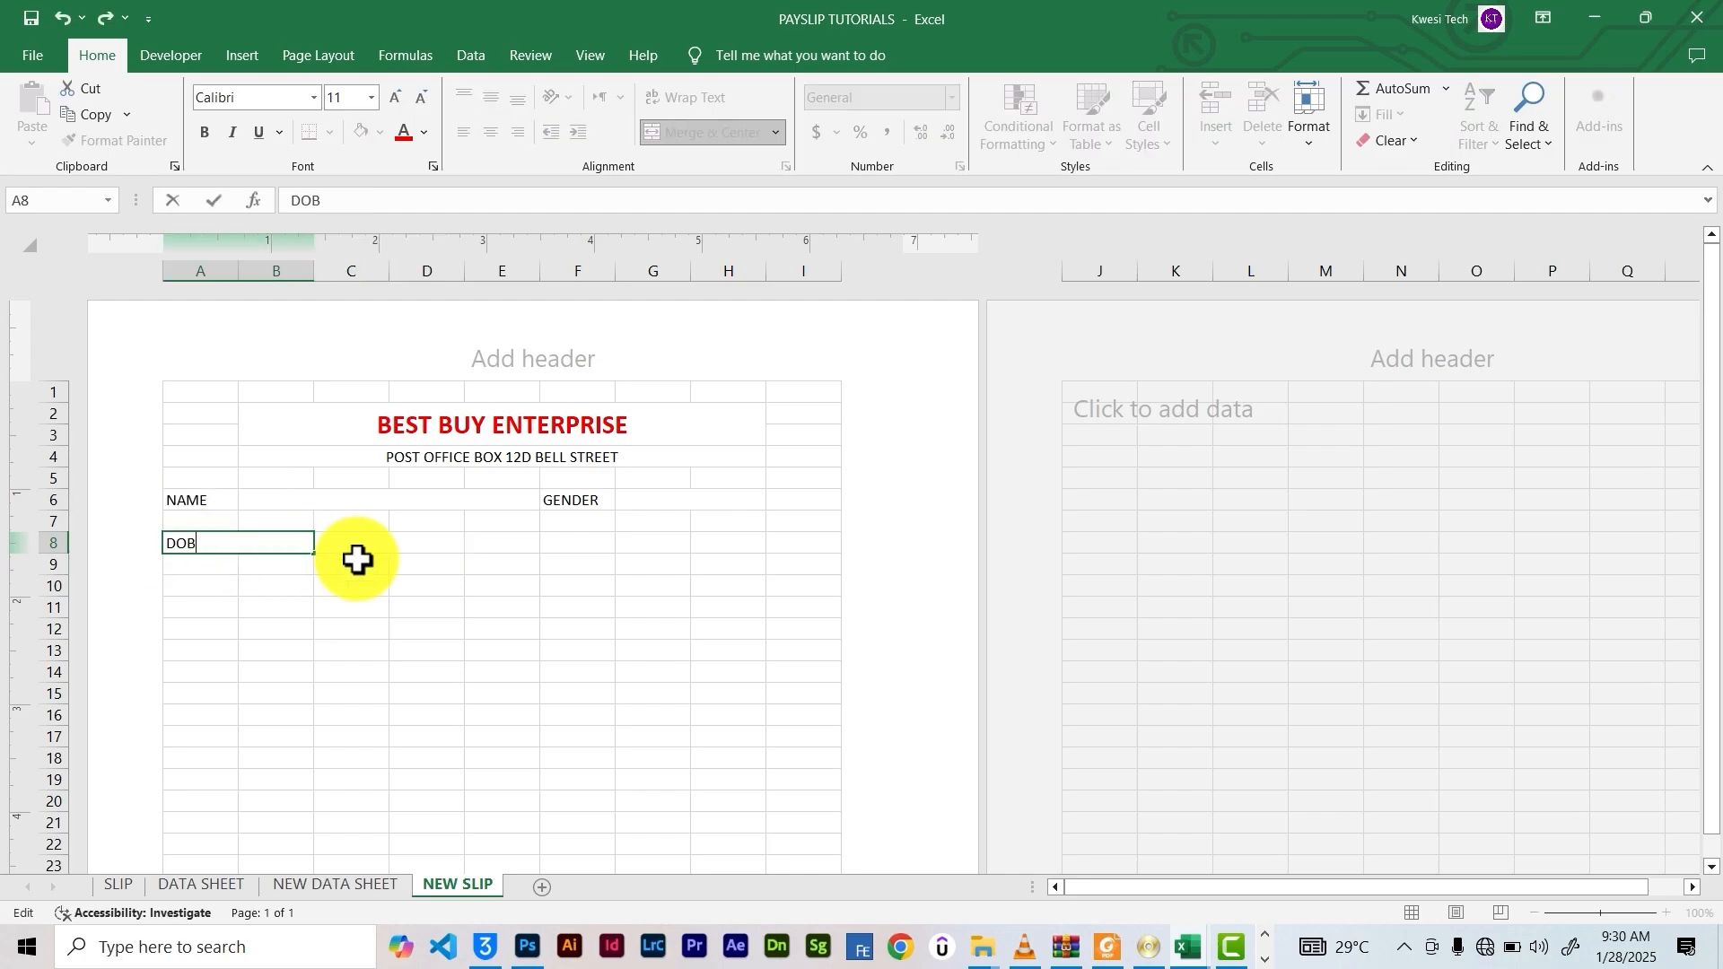
{"action": "left_click", "coordinate": [367, 547]}
{"action": "left_click", "coordinate": [211, 547]}
{"action": "left_click", "coordinate": [671, 140]}
{"action": "left_click", "coordinate": [334, 538]}
{"action": "left_click", "coordinate": [677, 136]}
Enter the DEPARTMENT label in F8 and merge F8 with G8
{"action": "left_click_drag", "start_coordinate": [352, 648], "coordinate": [347, 631]}
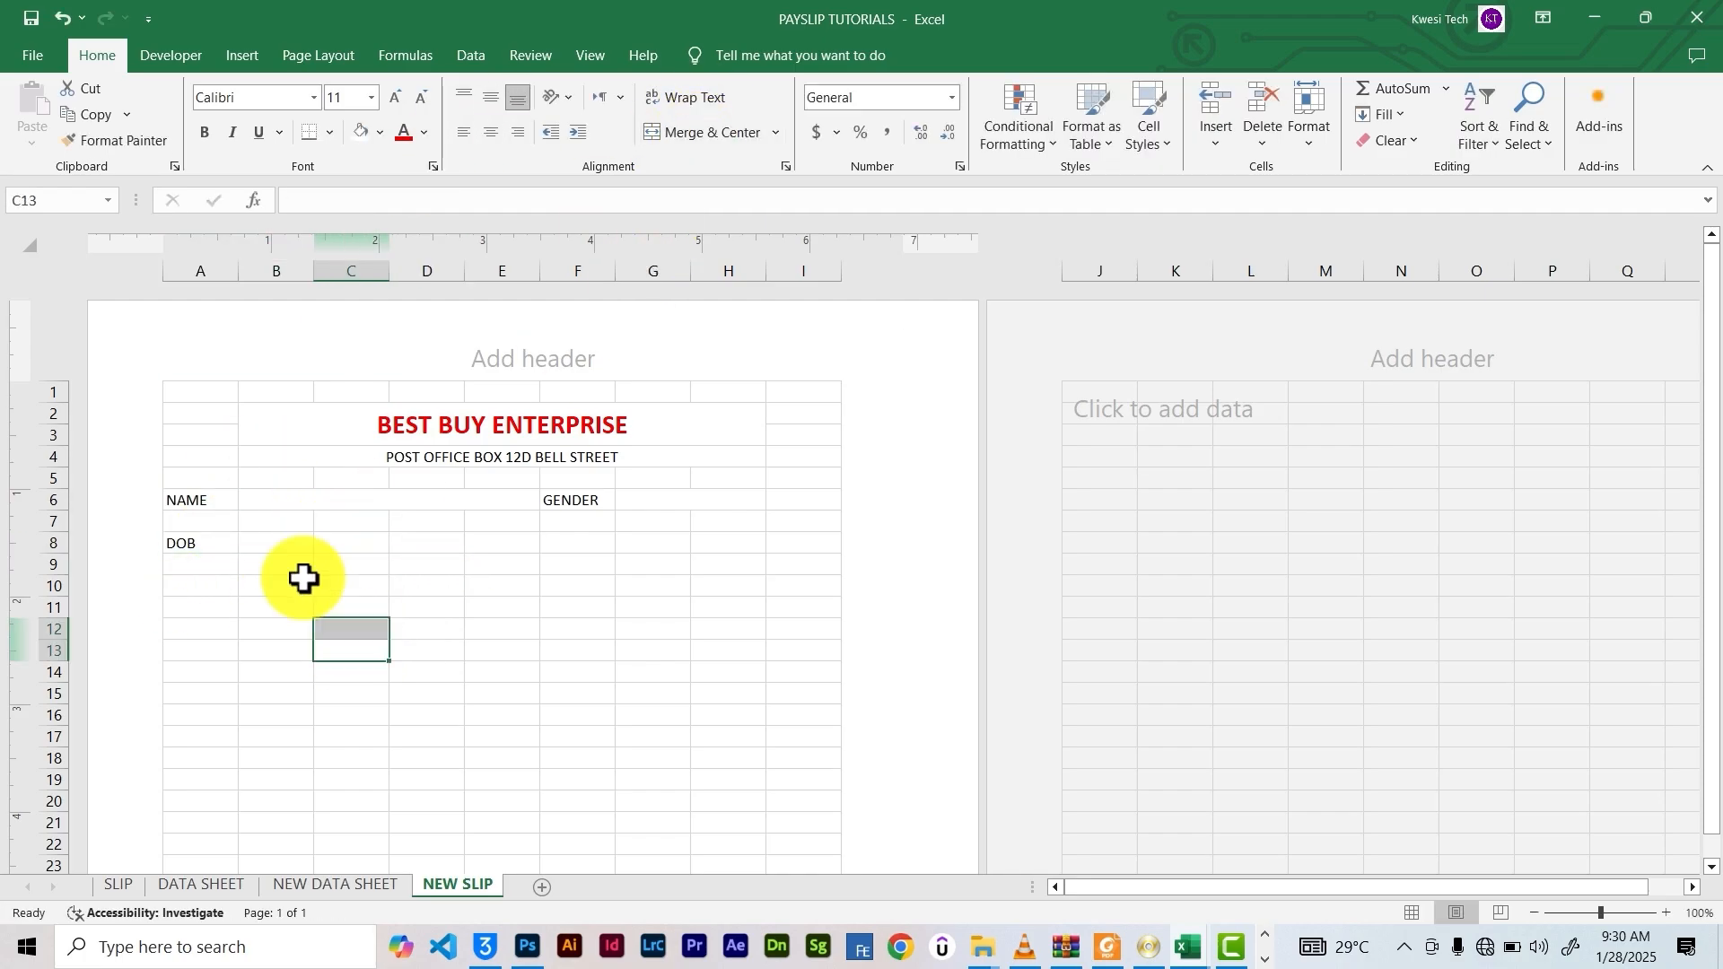
{"action": "left_click", "coordinate": [331, 547]}
{"action": "left_click", "coordinate": [561, 543]}
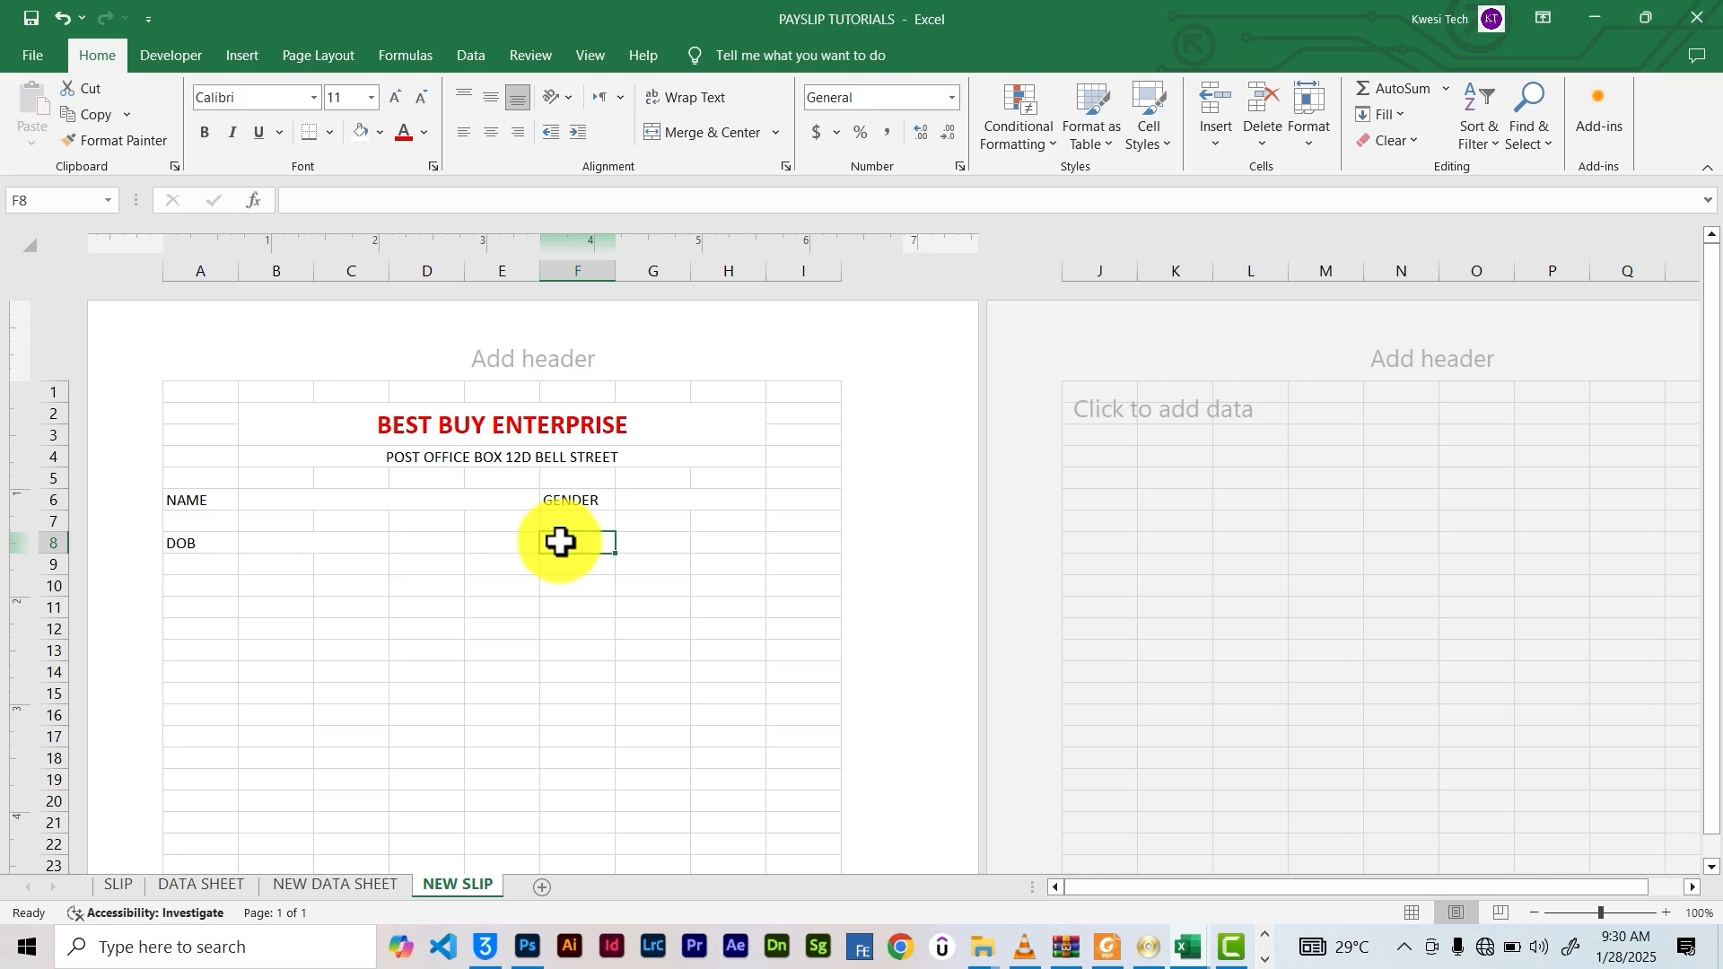
{"action": "left_click", "coordinate": [334, 885]}
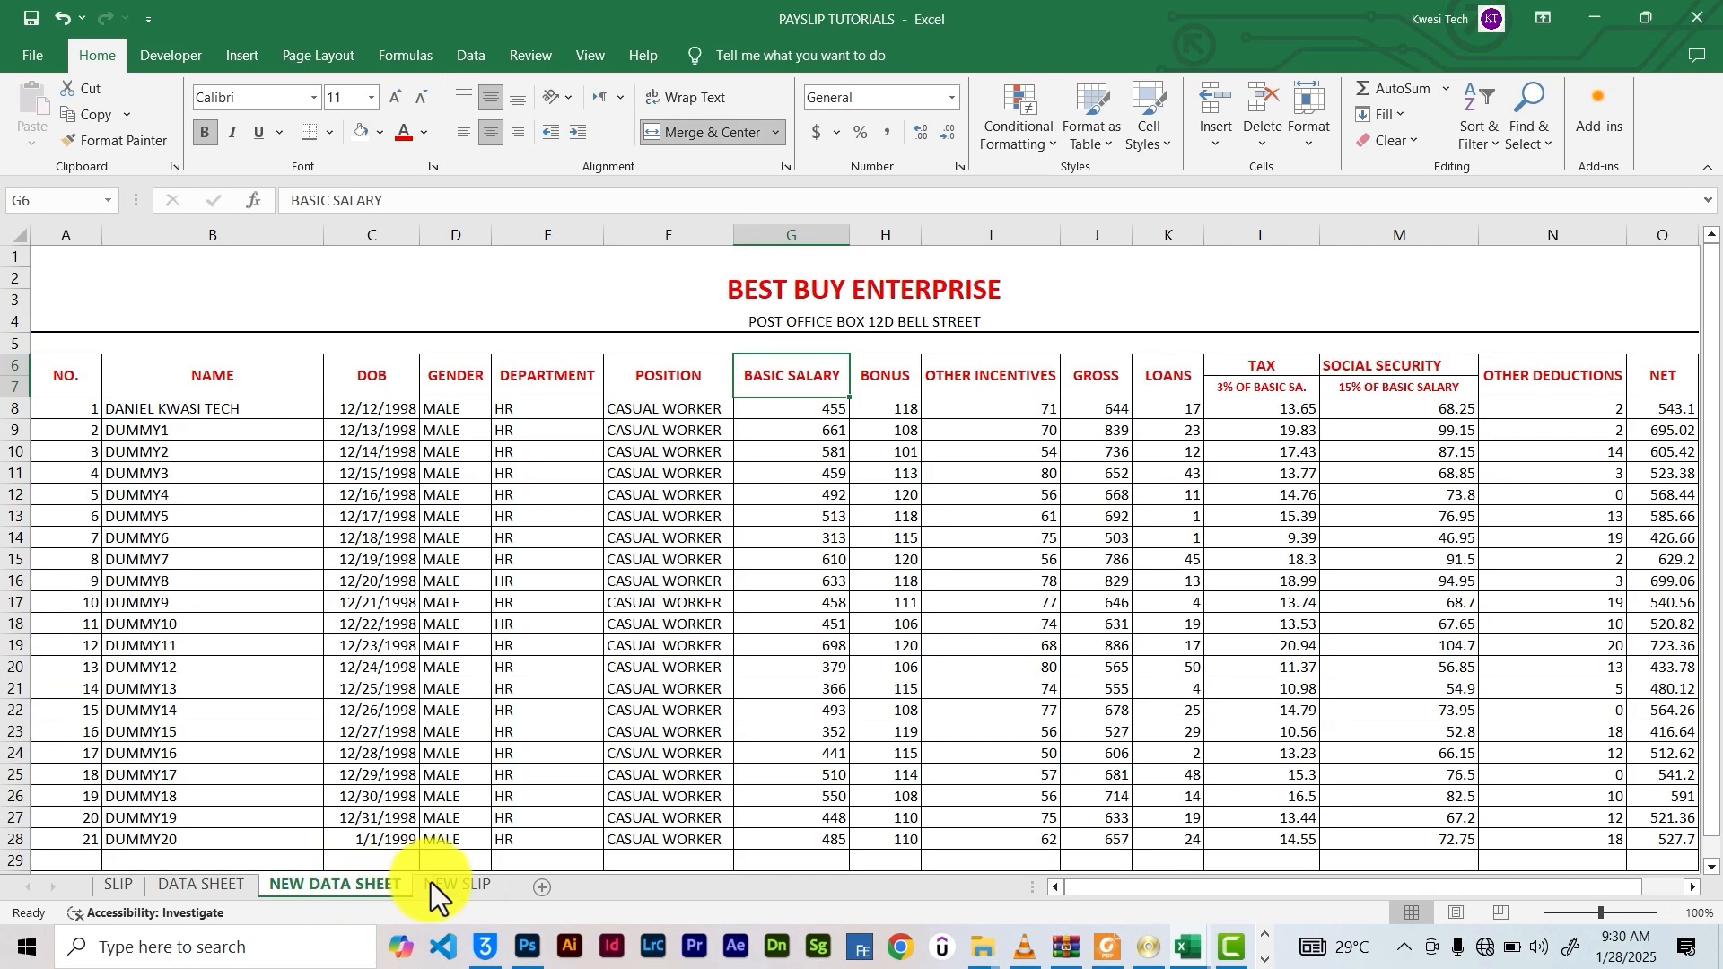
{"action": "left_click", "coordinate": [432, 889]}
{"action": "type", "text": "DEPARTMENT"}
{"action": "left_click_drag", "start_coordinate": [566, 544], "coordinate": [674, 543]}
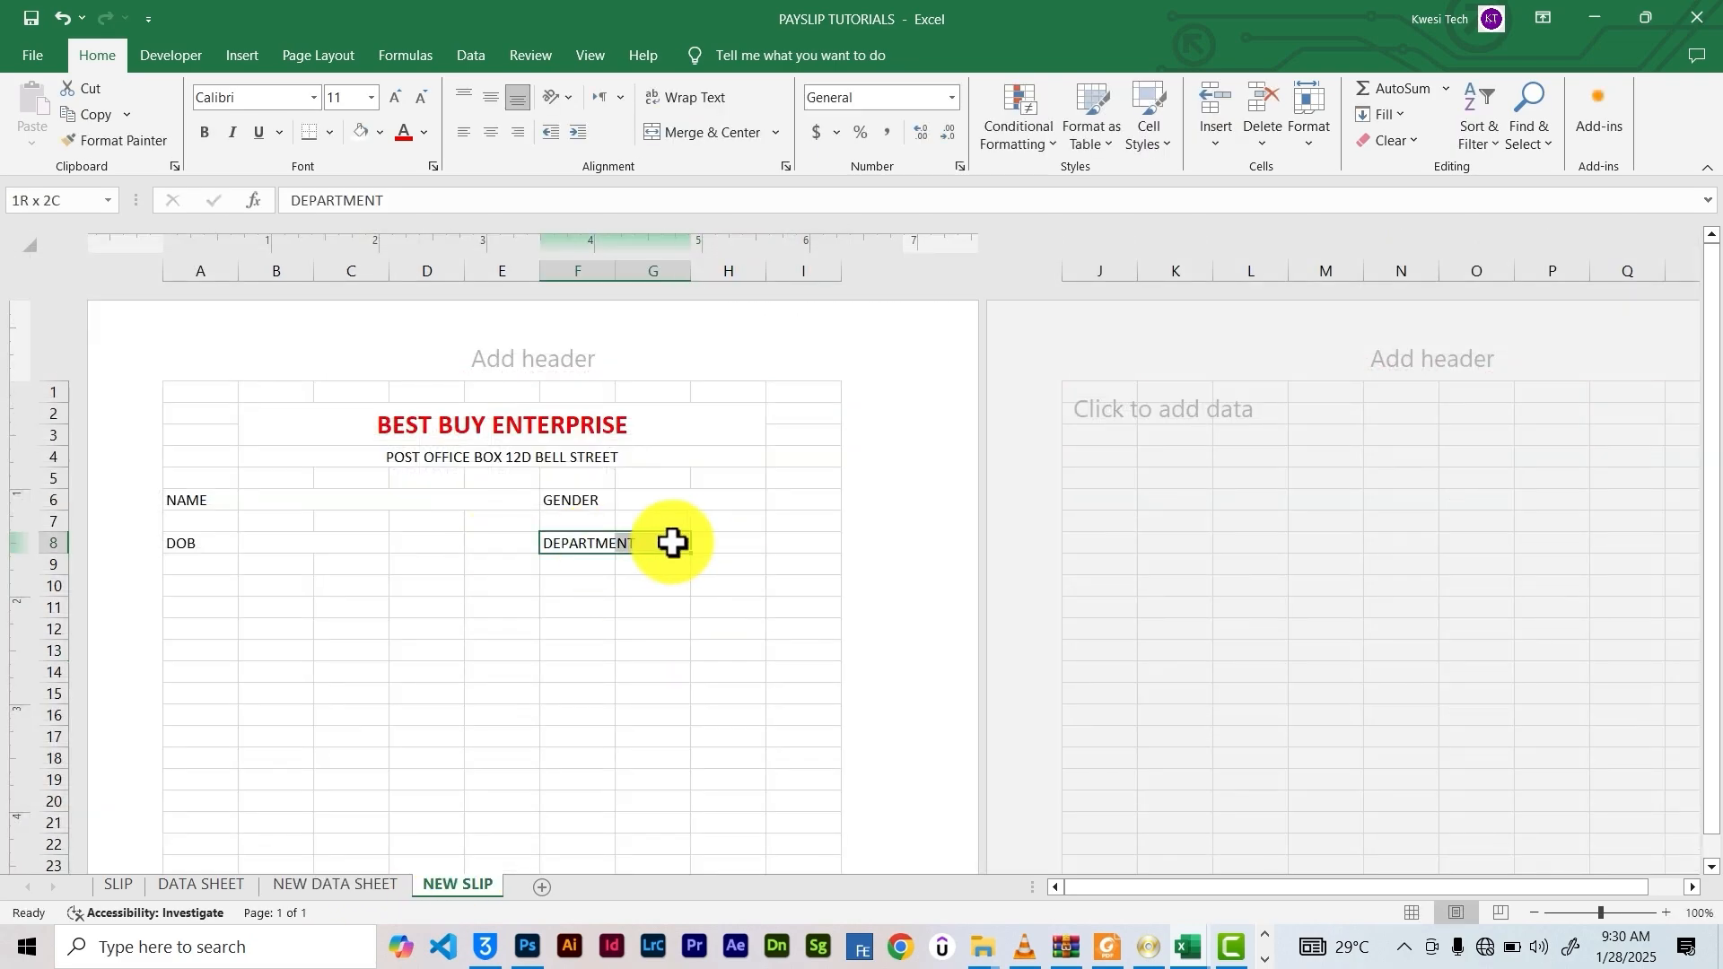
{"action": "key", "text": "ctrl+z"}
{"action": "left_click", "coordinate": [500, 650]}
Add POSITION in A10 and make all five detail labels bold red
{"action": "left_click", "coordinate": [176, 588]}
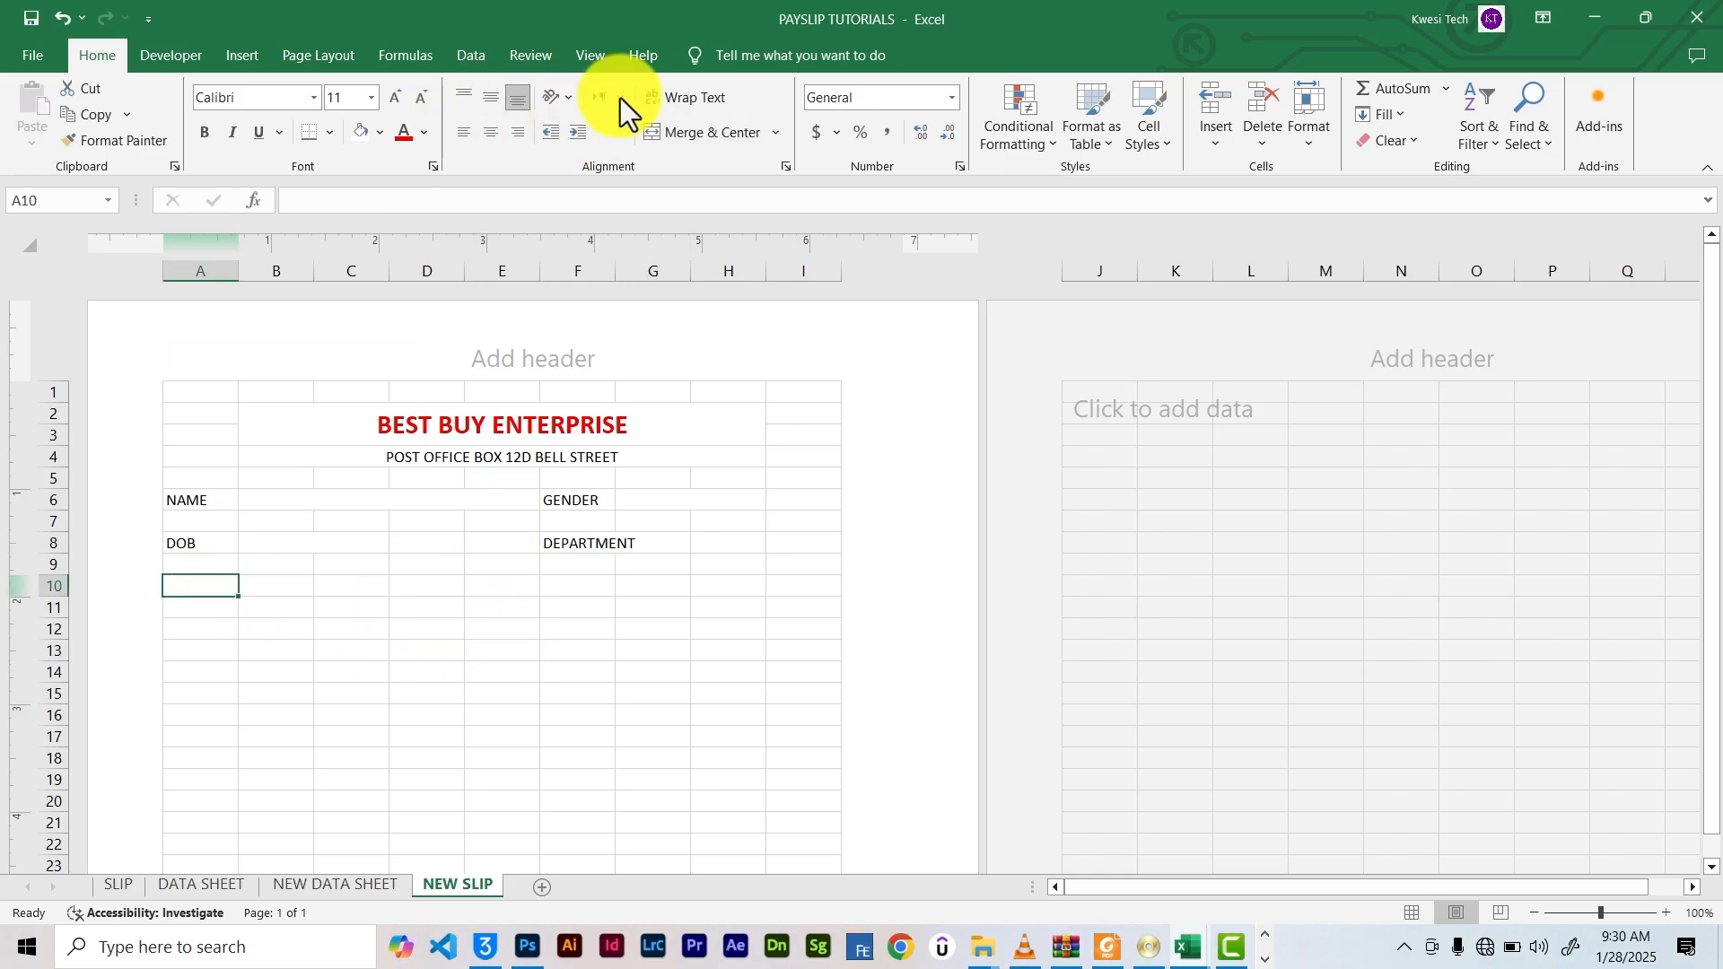
{"action": "type", "text": "POSITION"}
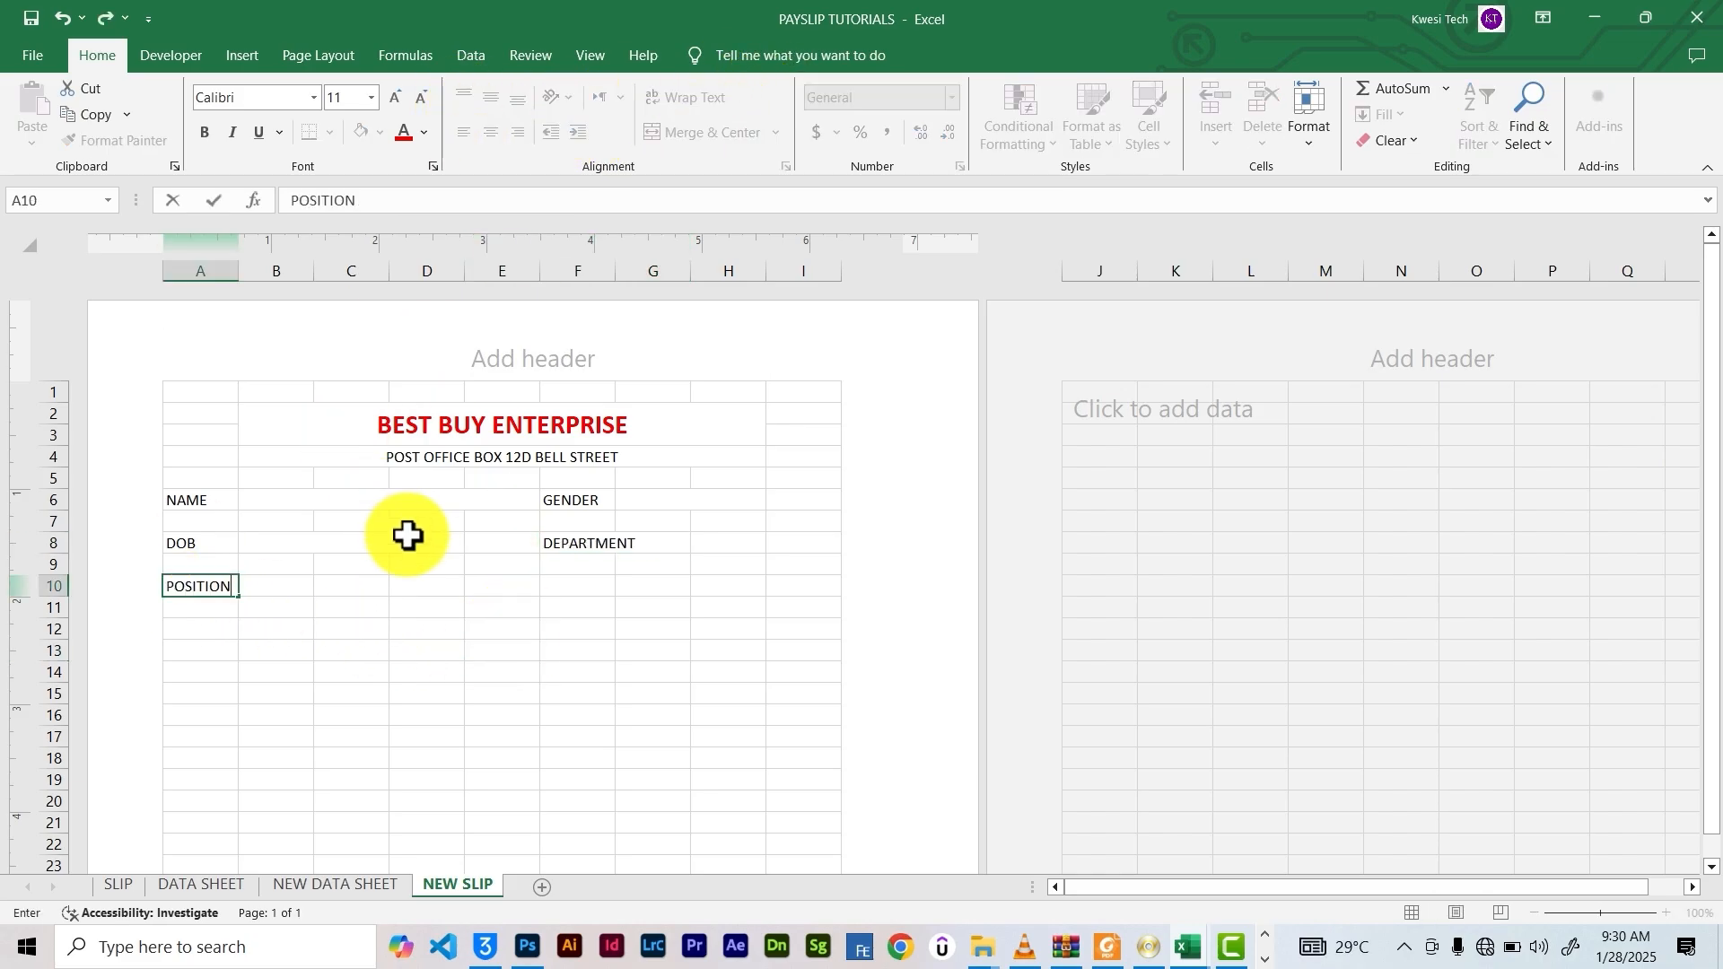
{"action": "left_click", "coordinate": [197, 500]}
{"action": "left_click", "coordinate": [196, 543], "text": "ctrl"}
{"action": "left_click", "coordinate": [196, 587], "text": "ctrl"}
{"action": "left_click", "coordinate": [575, 499], "text": "ctrl"}
{"action": "left_click", "coordinate": [583, 543], "text": "ctrl"}
{"action": "left_click", "coordinate": [204, 127]}
{"action": "left_click", "coordinate": [355, 564]}
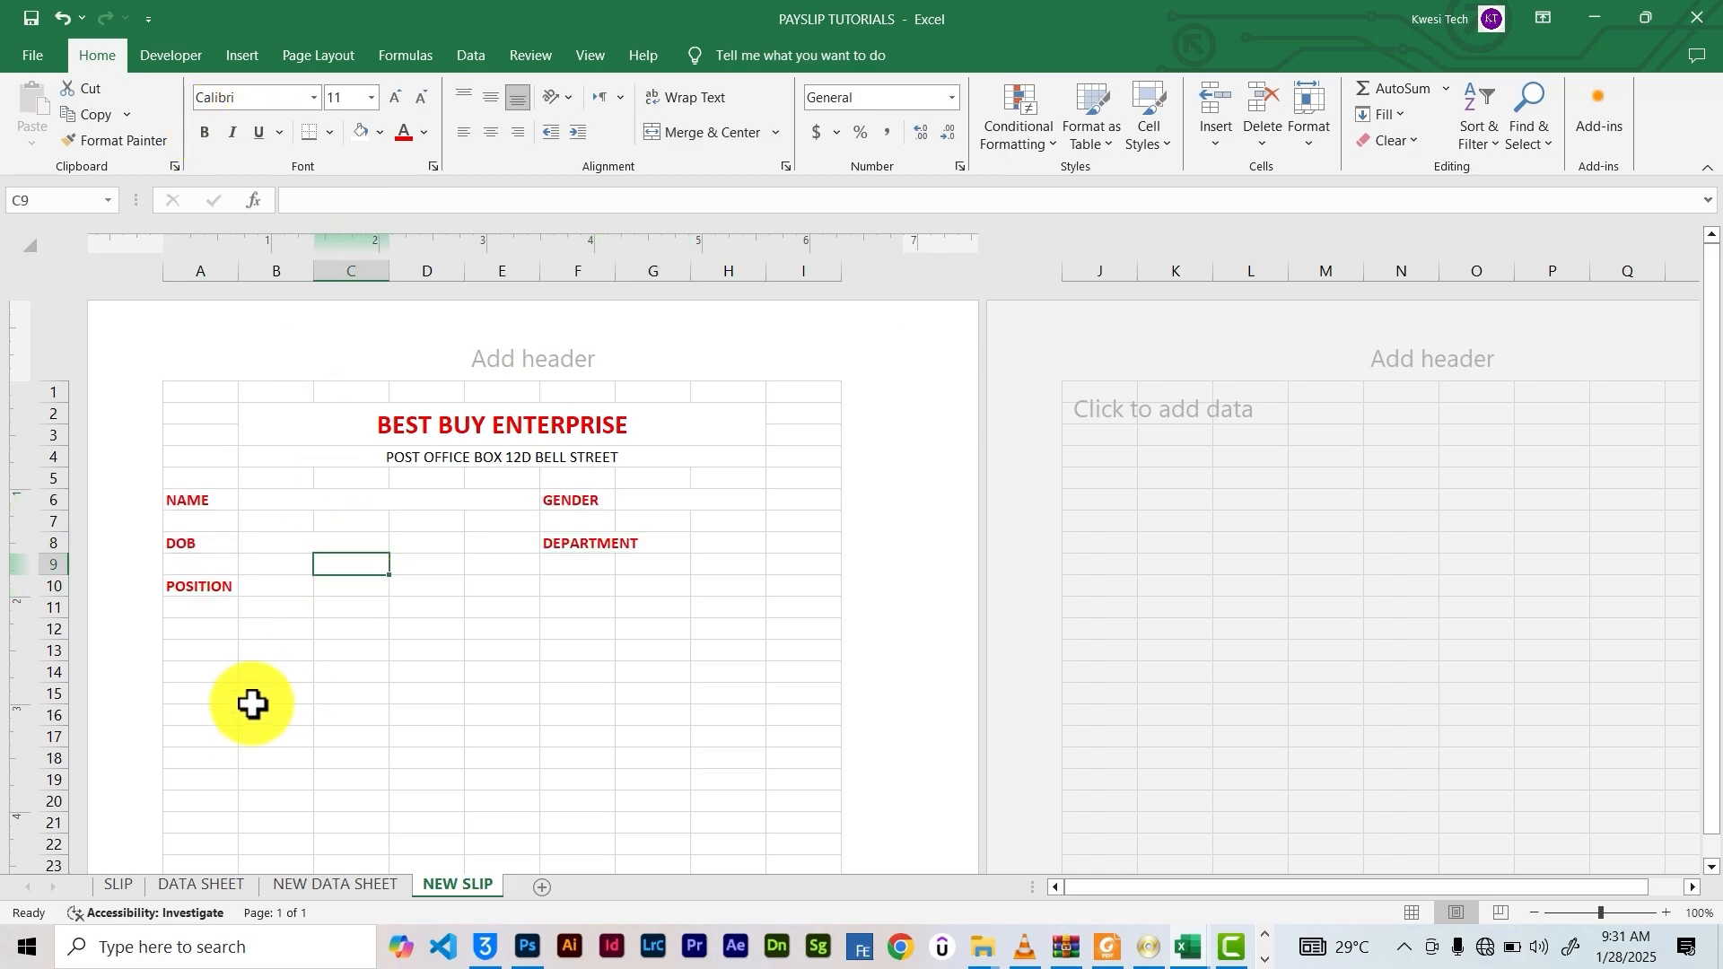
Enter the earnings labels BASIC SAL., BONUS and O. INCEN. down column B from B12
{"action": "left_click", "coordinate": [310, 886]}
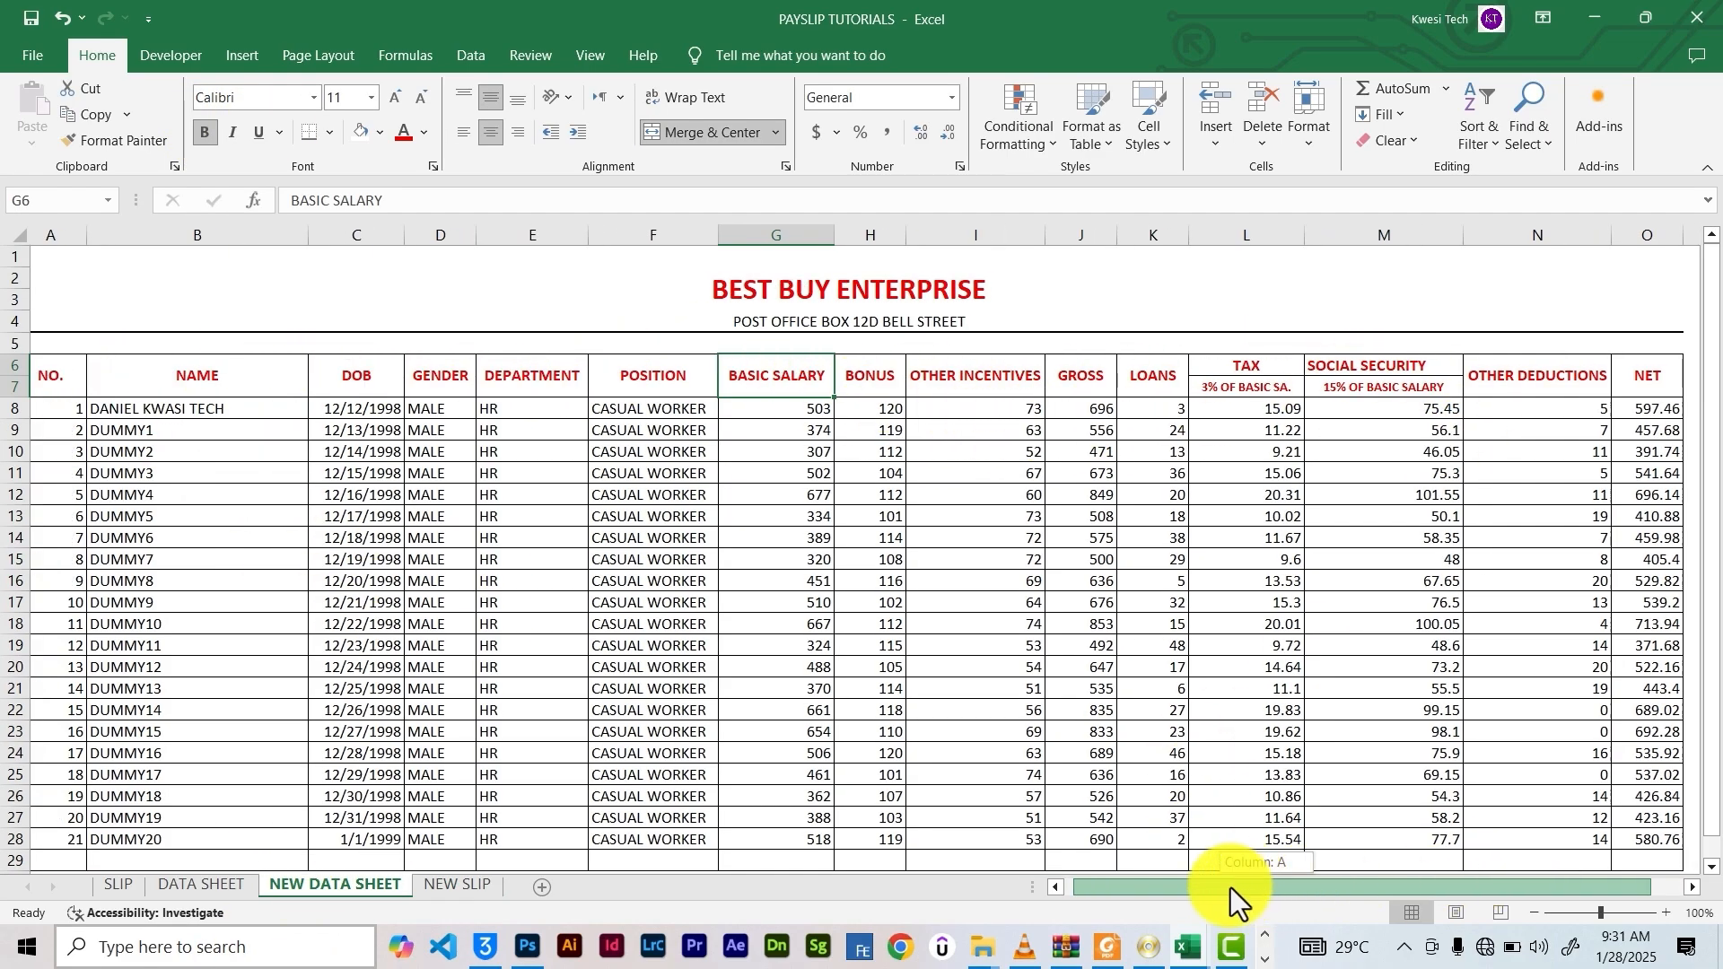
{"action": "left_click", "coordinate": [455, 886]}
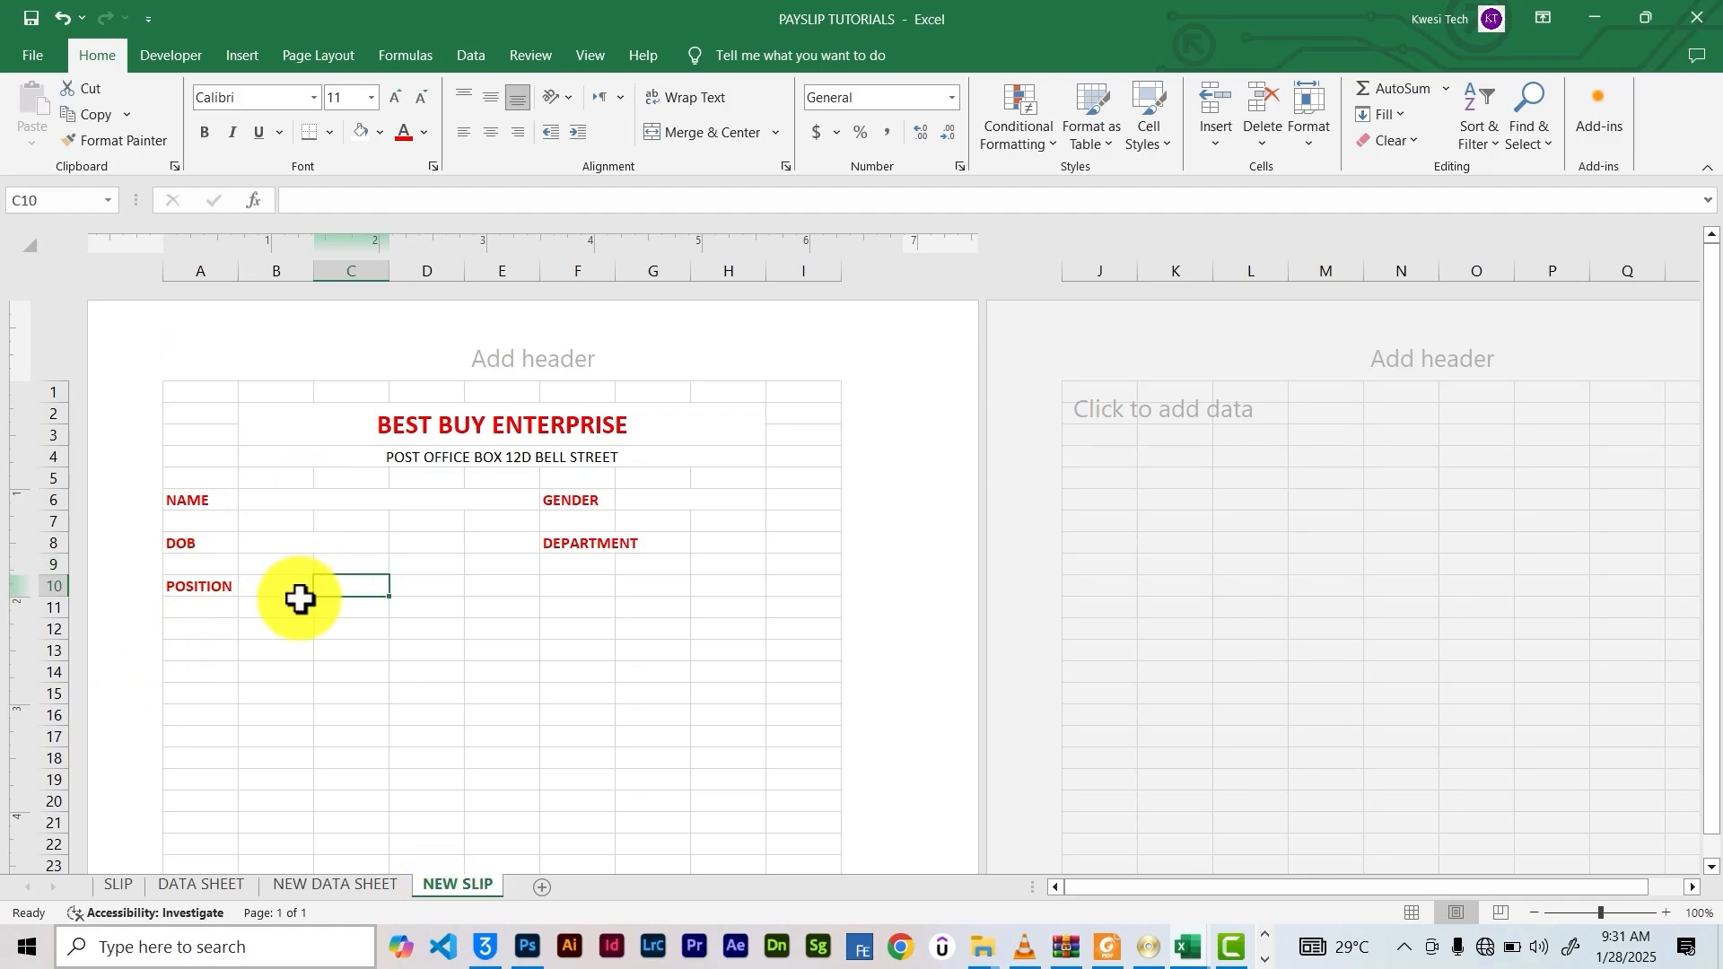
{"action": "left_click", "coordinate": [296, 631]}
{"action": "type", "text": "BASIC SAL."}
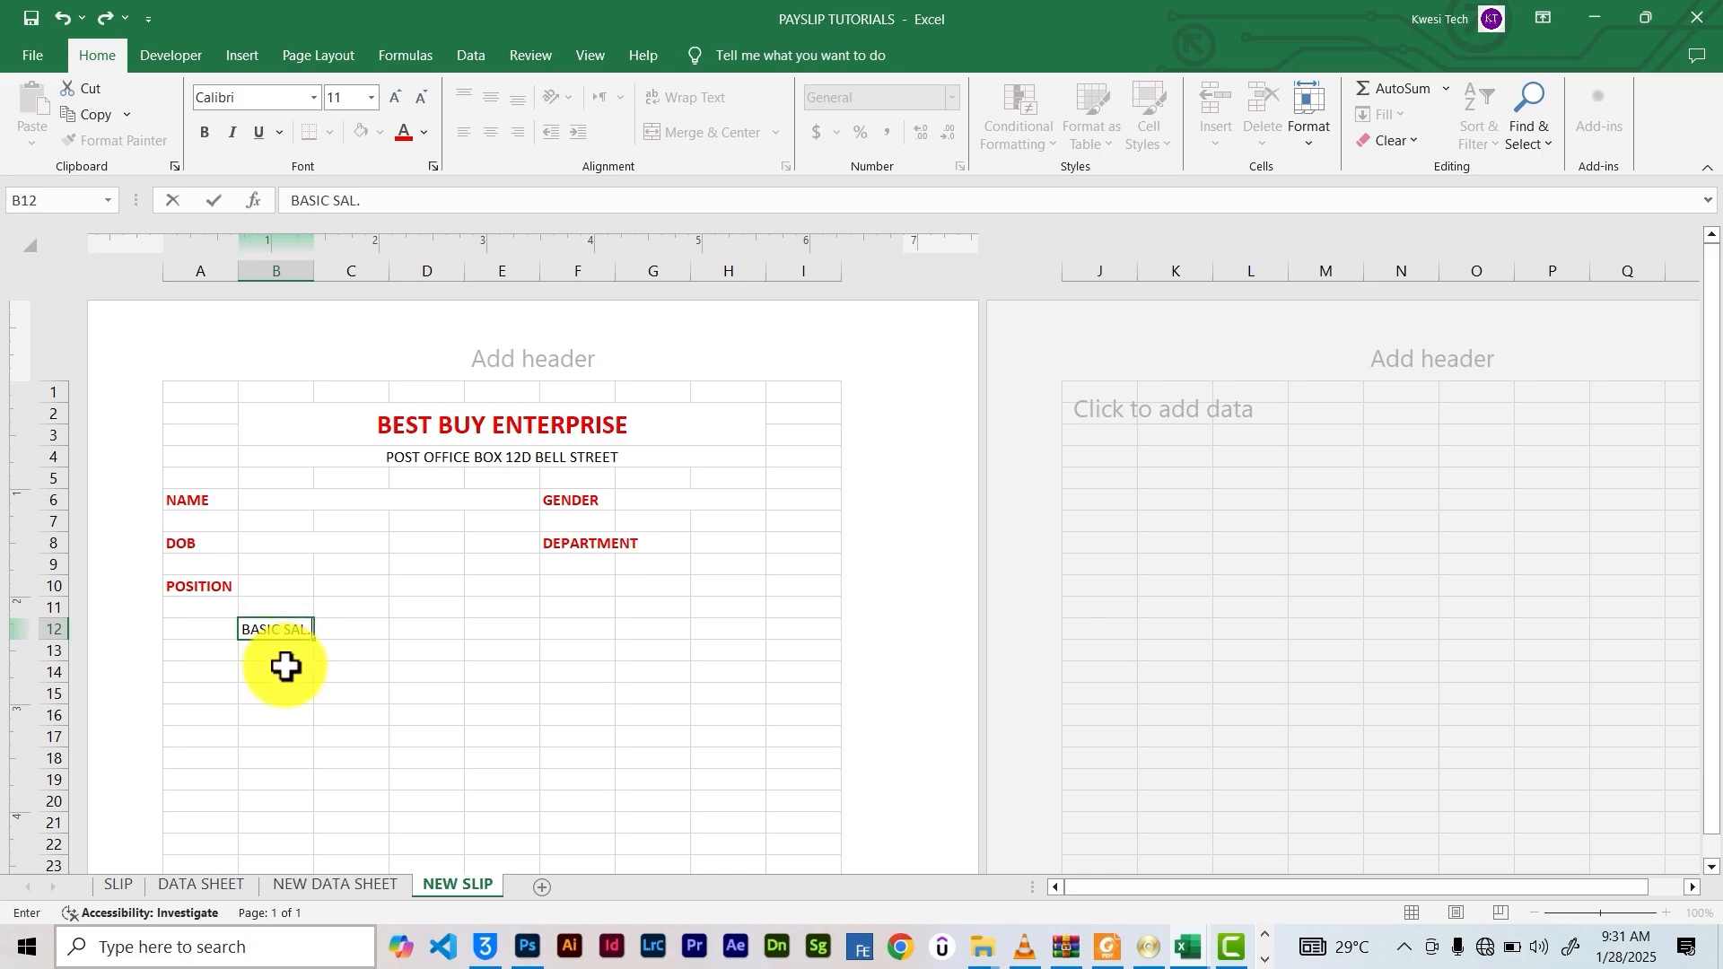
{"action": "left_click", "coordinate": [280, 672]}
{"action": "type", "text": "BONU"}
{"action": "key", "text": "BackSpace"}
{"action": "type", "text": "NUS"}
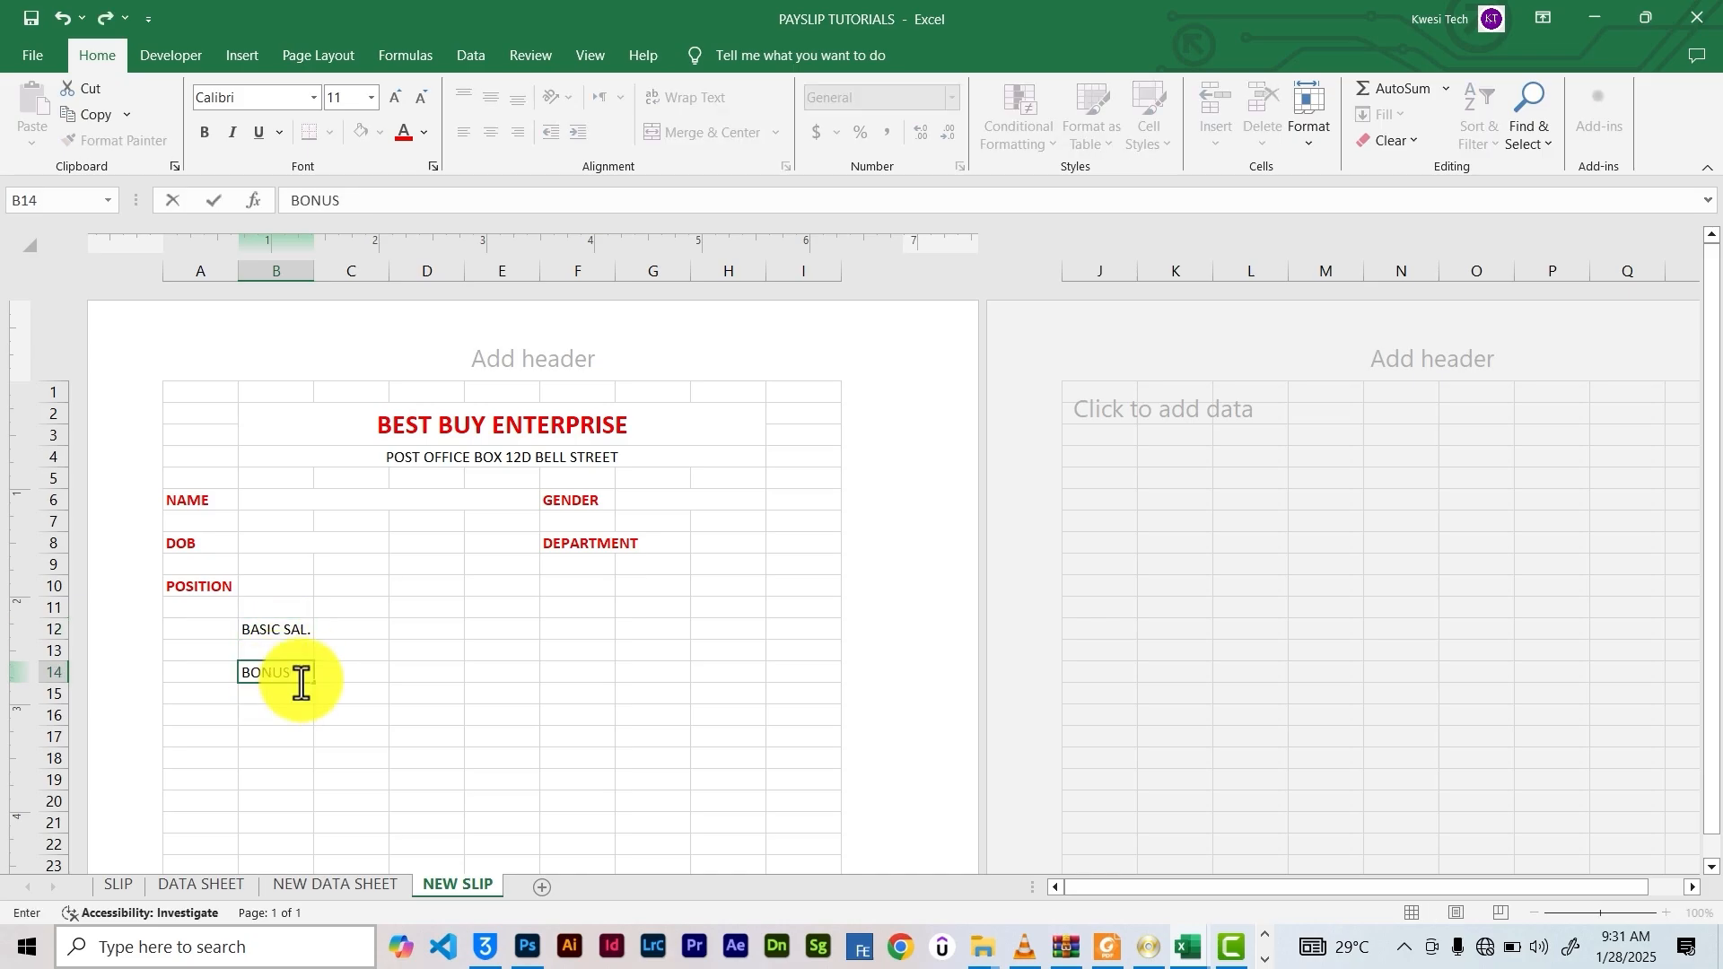
{"action": "left_click", "coordinate": [273, 718]}
{"action": "left_click", "coordinate": [306, 886]}
{"action": "left_click", "coordinate": [433, 885]}
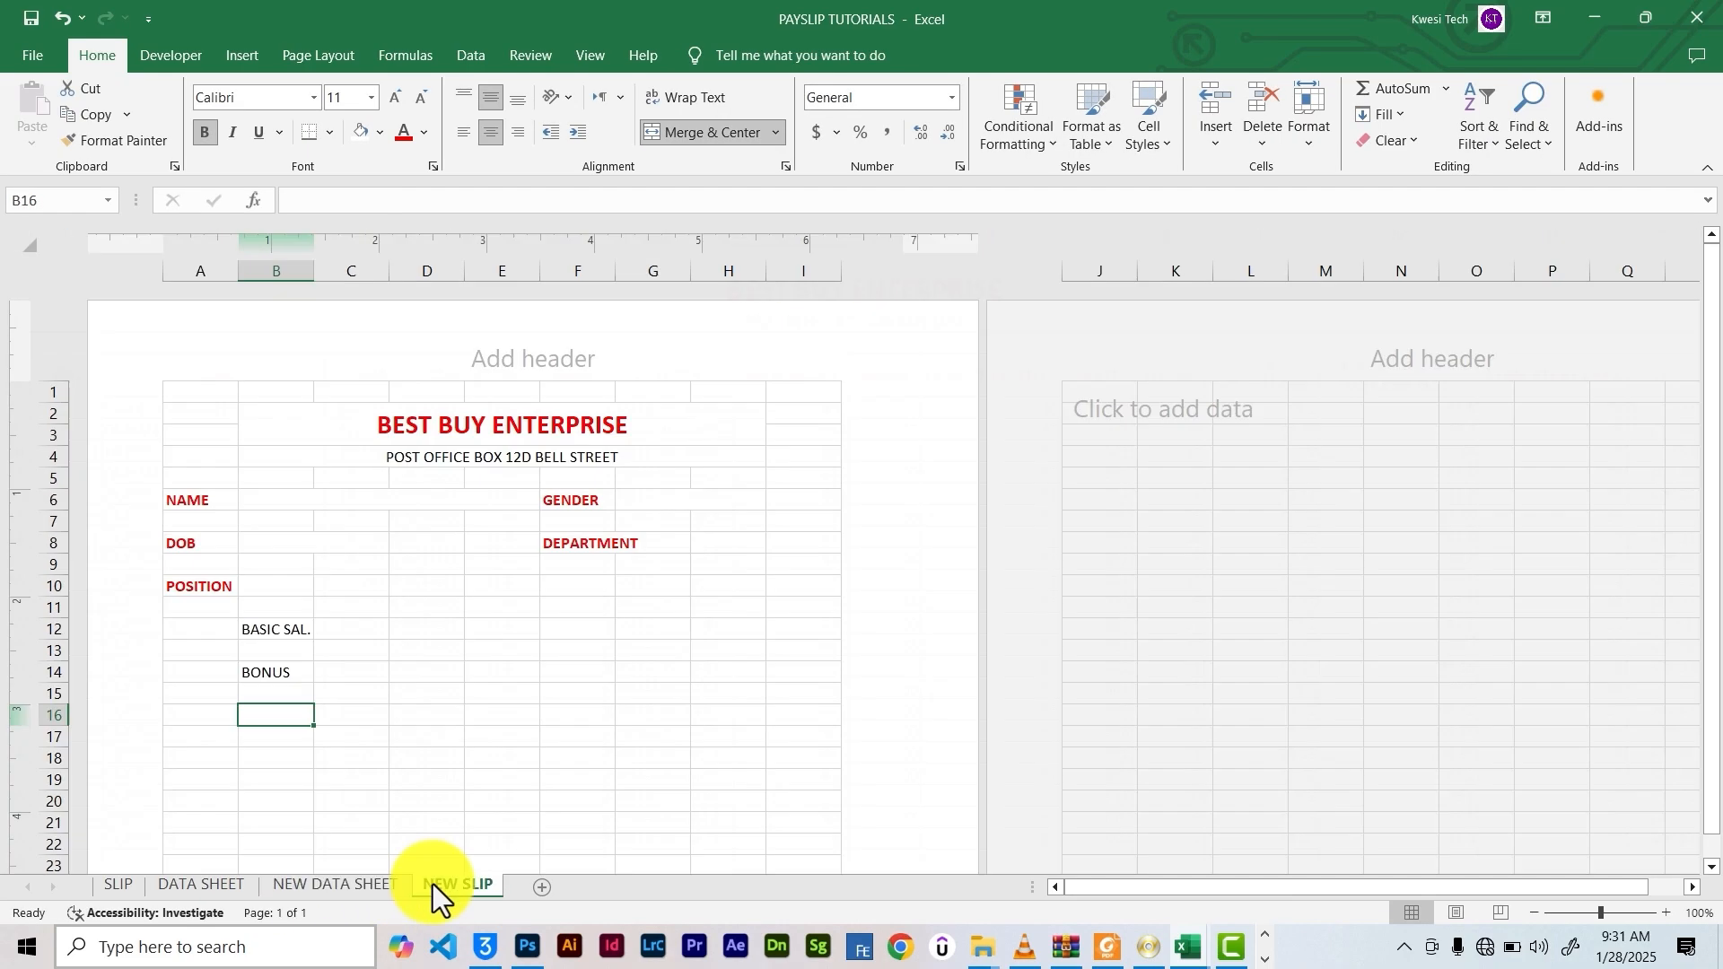
{"action": "type", "text": "O"}
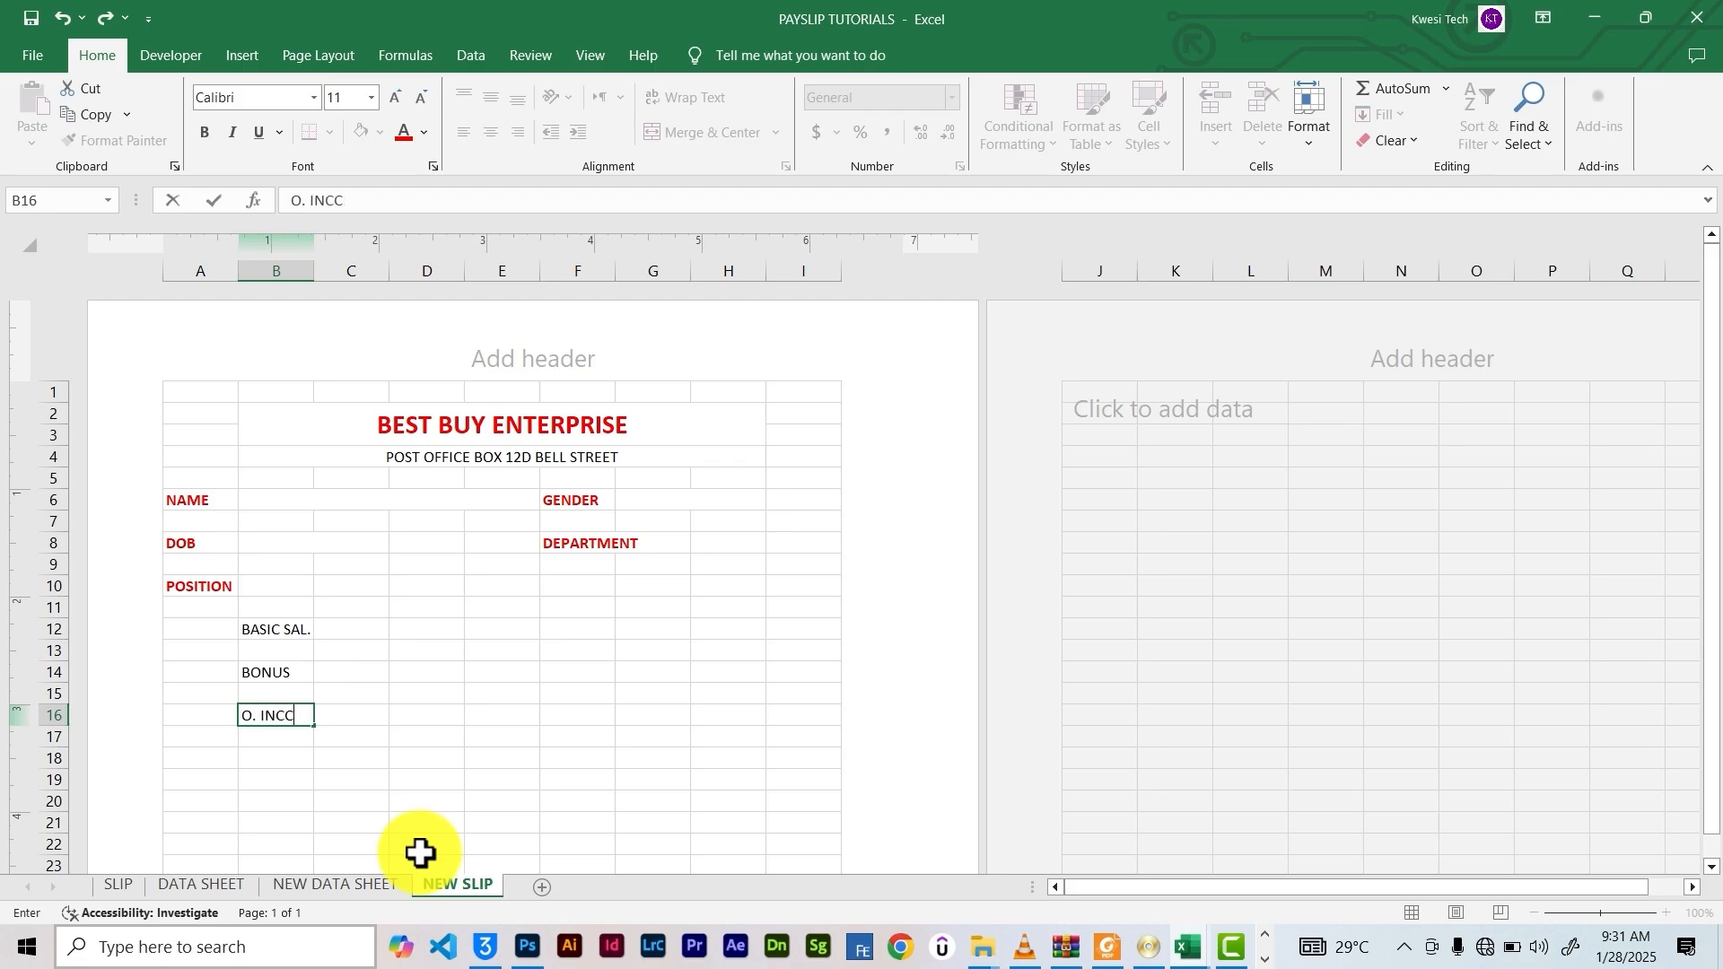
{"action": "type", "text": ". INCEN."}
{"action": "left_click", "coordinate": [484, 650]}
Enter the deduction labels LOAN, TAX and O. DEDUC. down column E from E12
{"action": "left_click", "coordinate": [310, 887]}
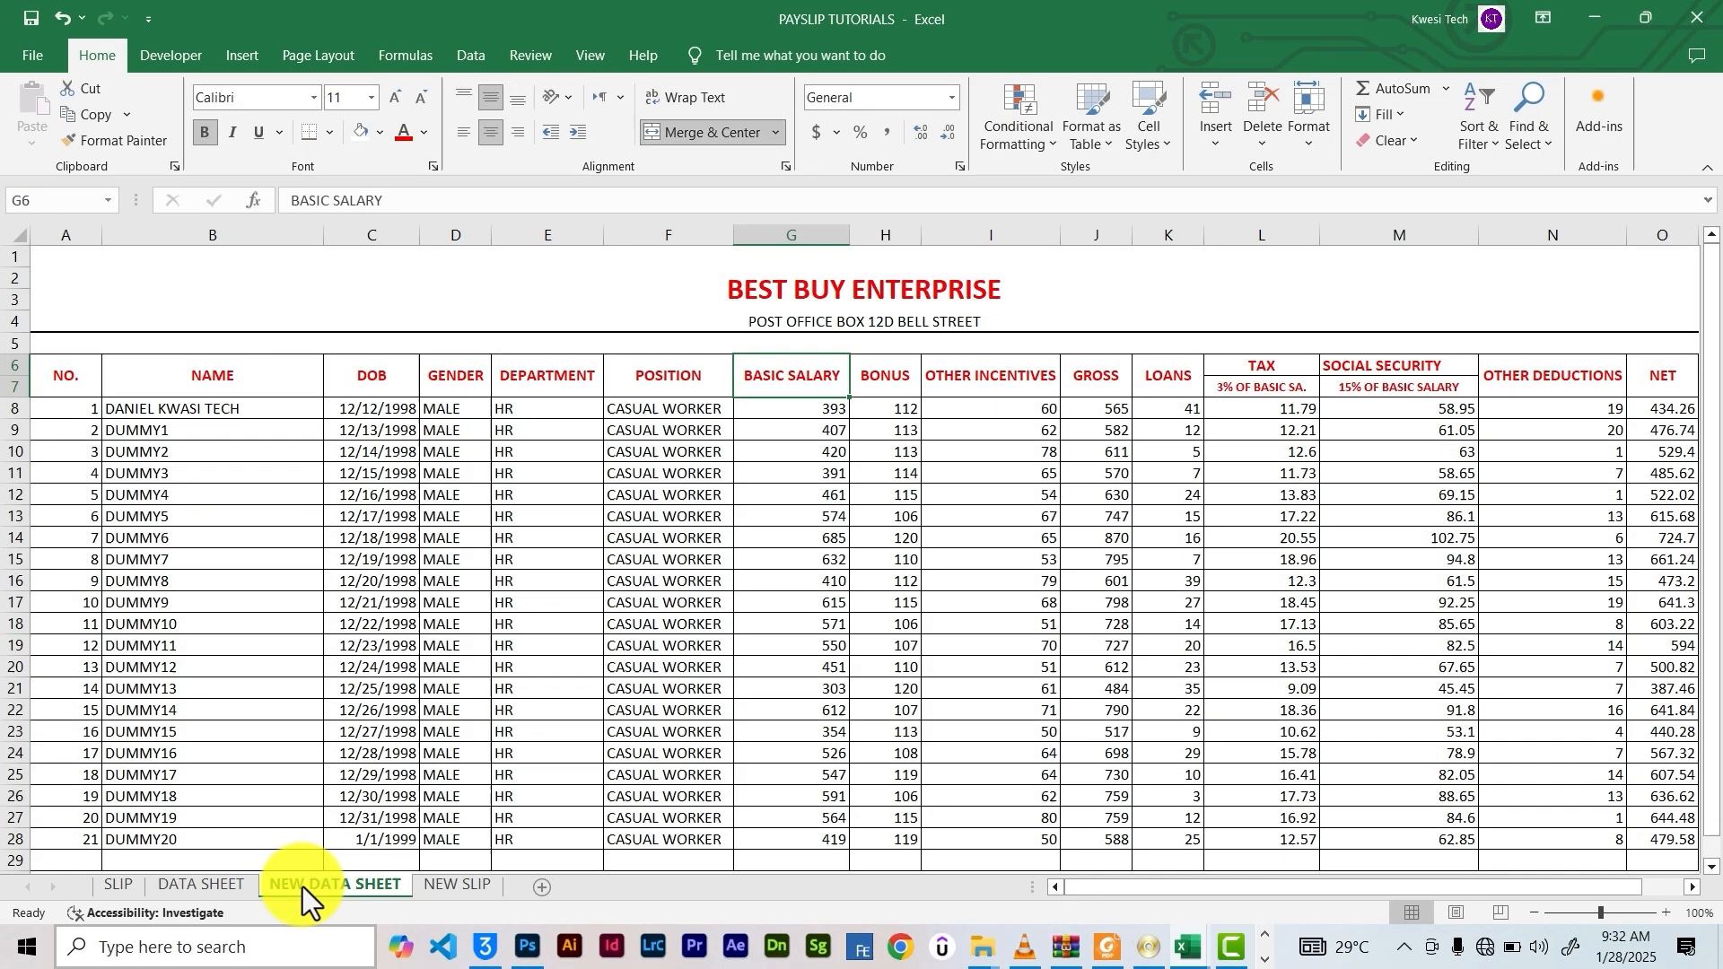
{"action": "scroll", "coordinate": [1179, 907], "scroll_direction": "right", "scroll_amount": 1}
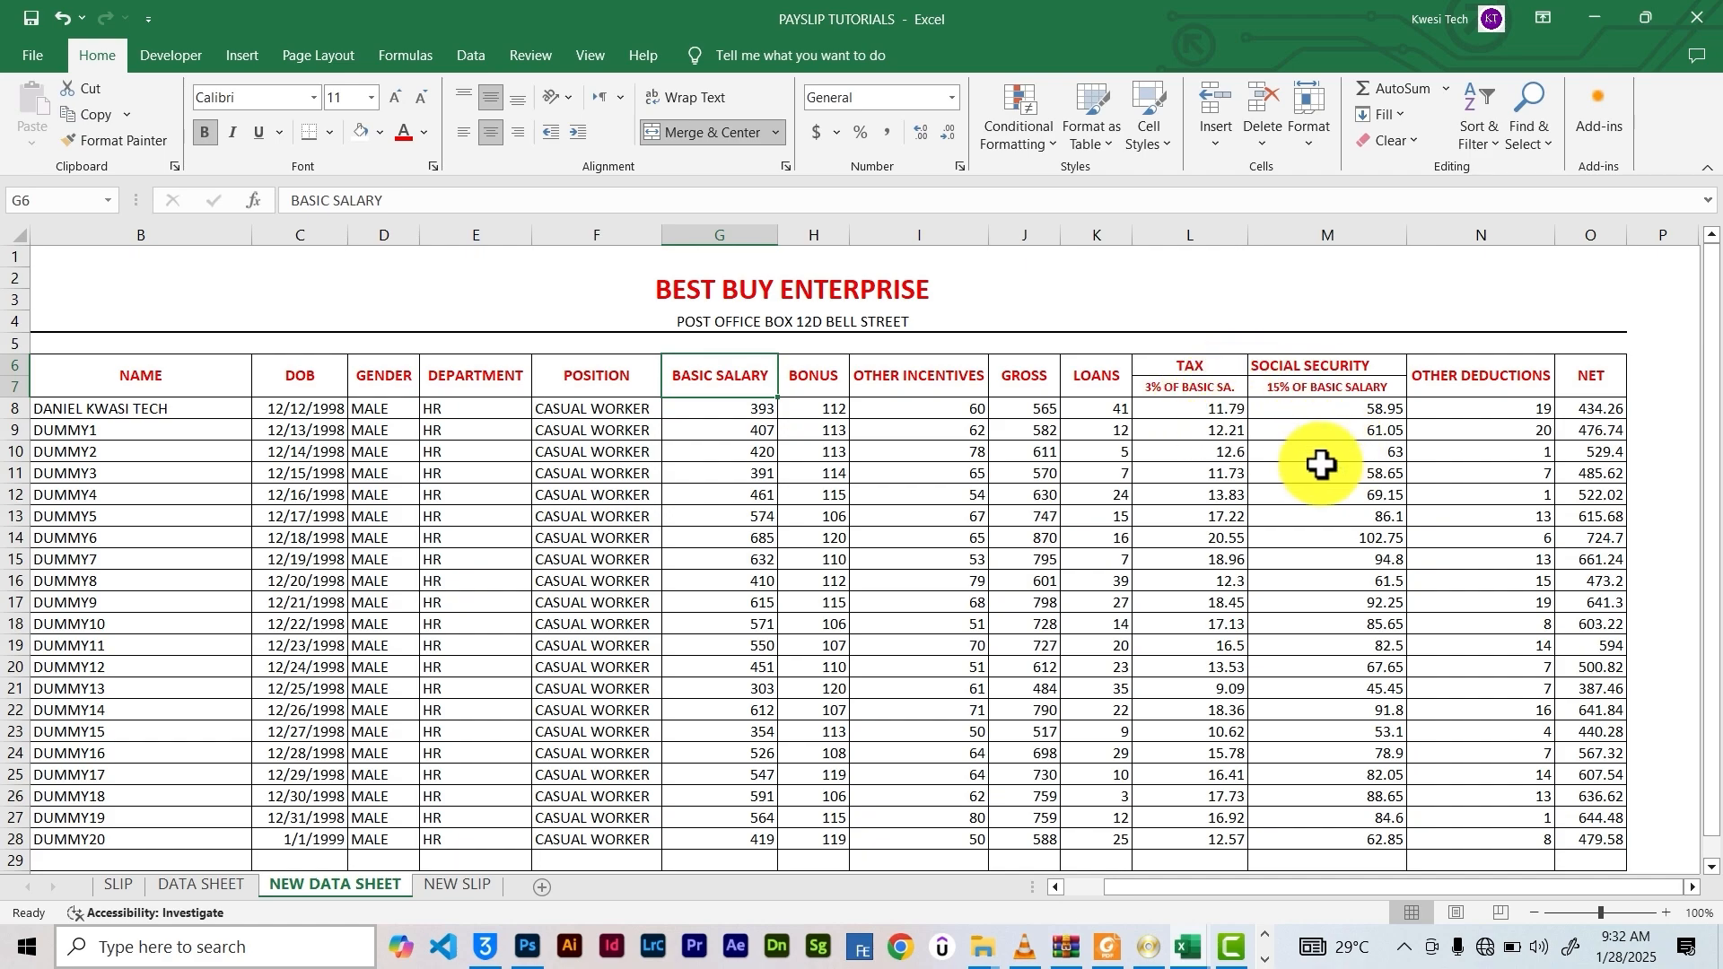
{"action": "left_click", "coordinate": [439, 885]}
{"action": "left_click", "coordinate": [515, 628]}
{"action": "type", "text": "LOAN"}
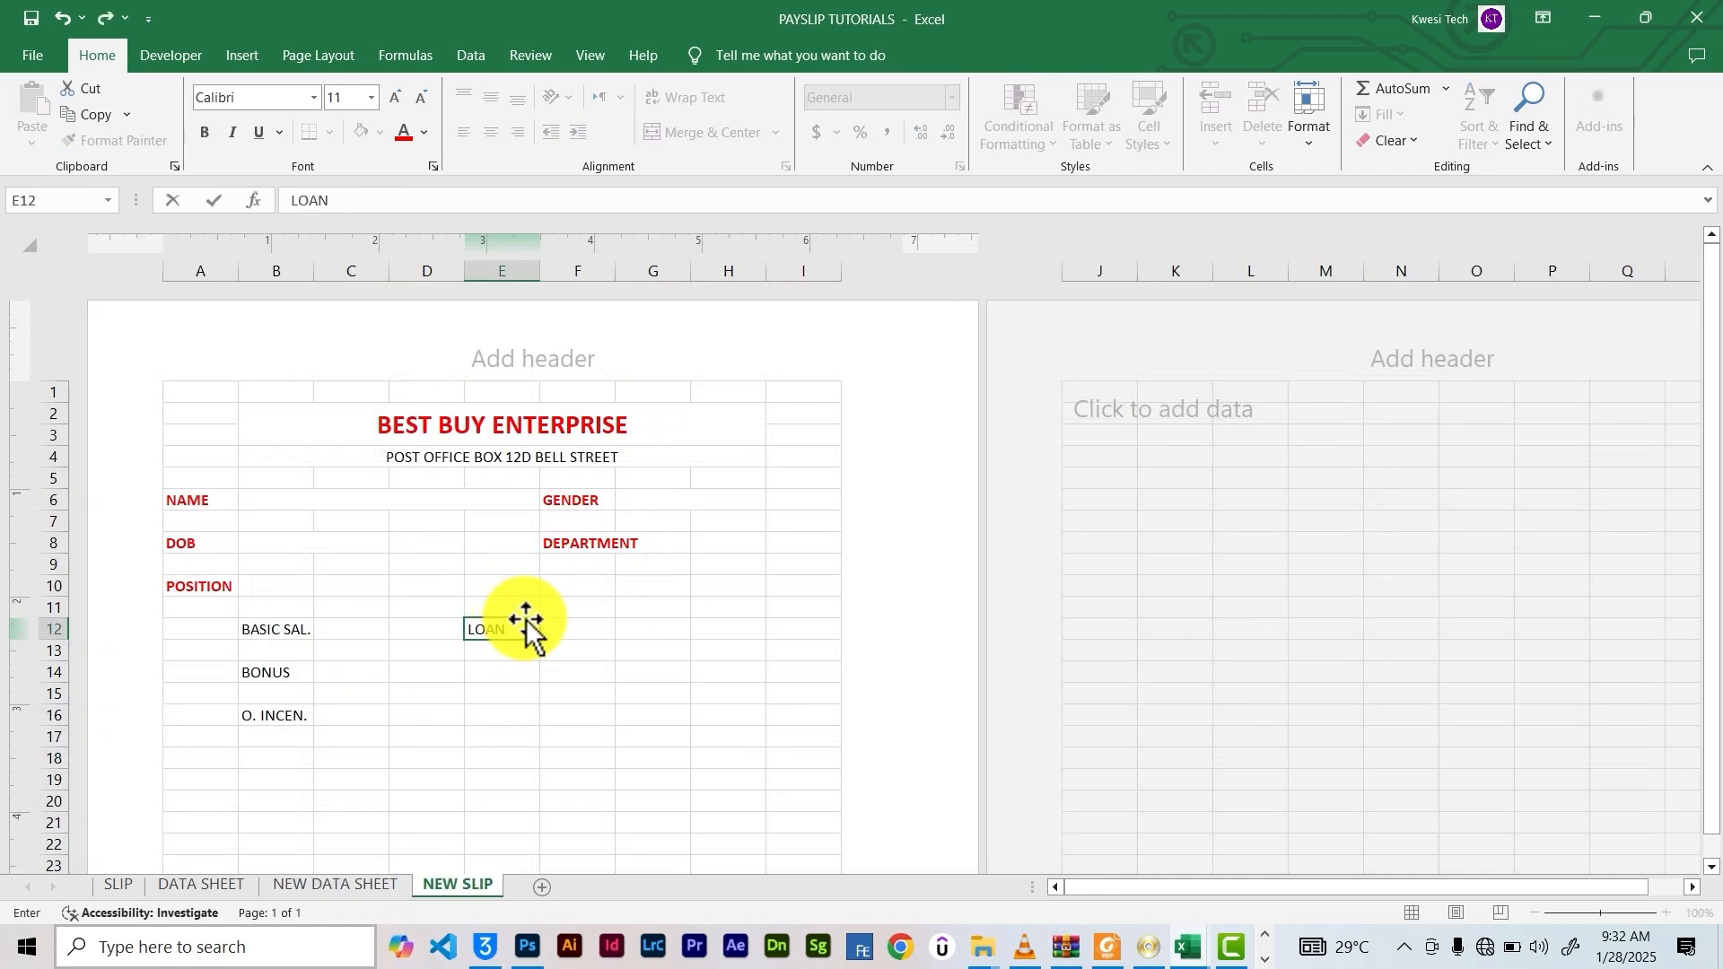
{"action": "key", "text": "Return"}
{"action": "key", "text": "Return"}
{"action": "type", "text": "TAX"}
{"action": "key", "text": "Return"}
{"action": "key", "text": "Return"}
{"action": "type", "text": "O. DEDUC."}
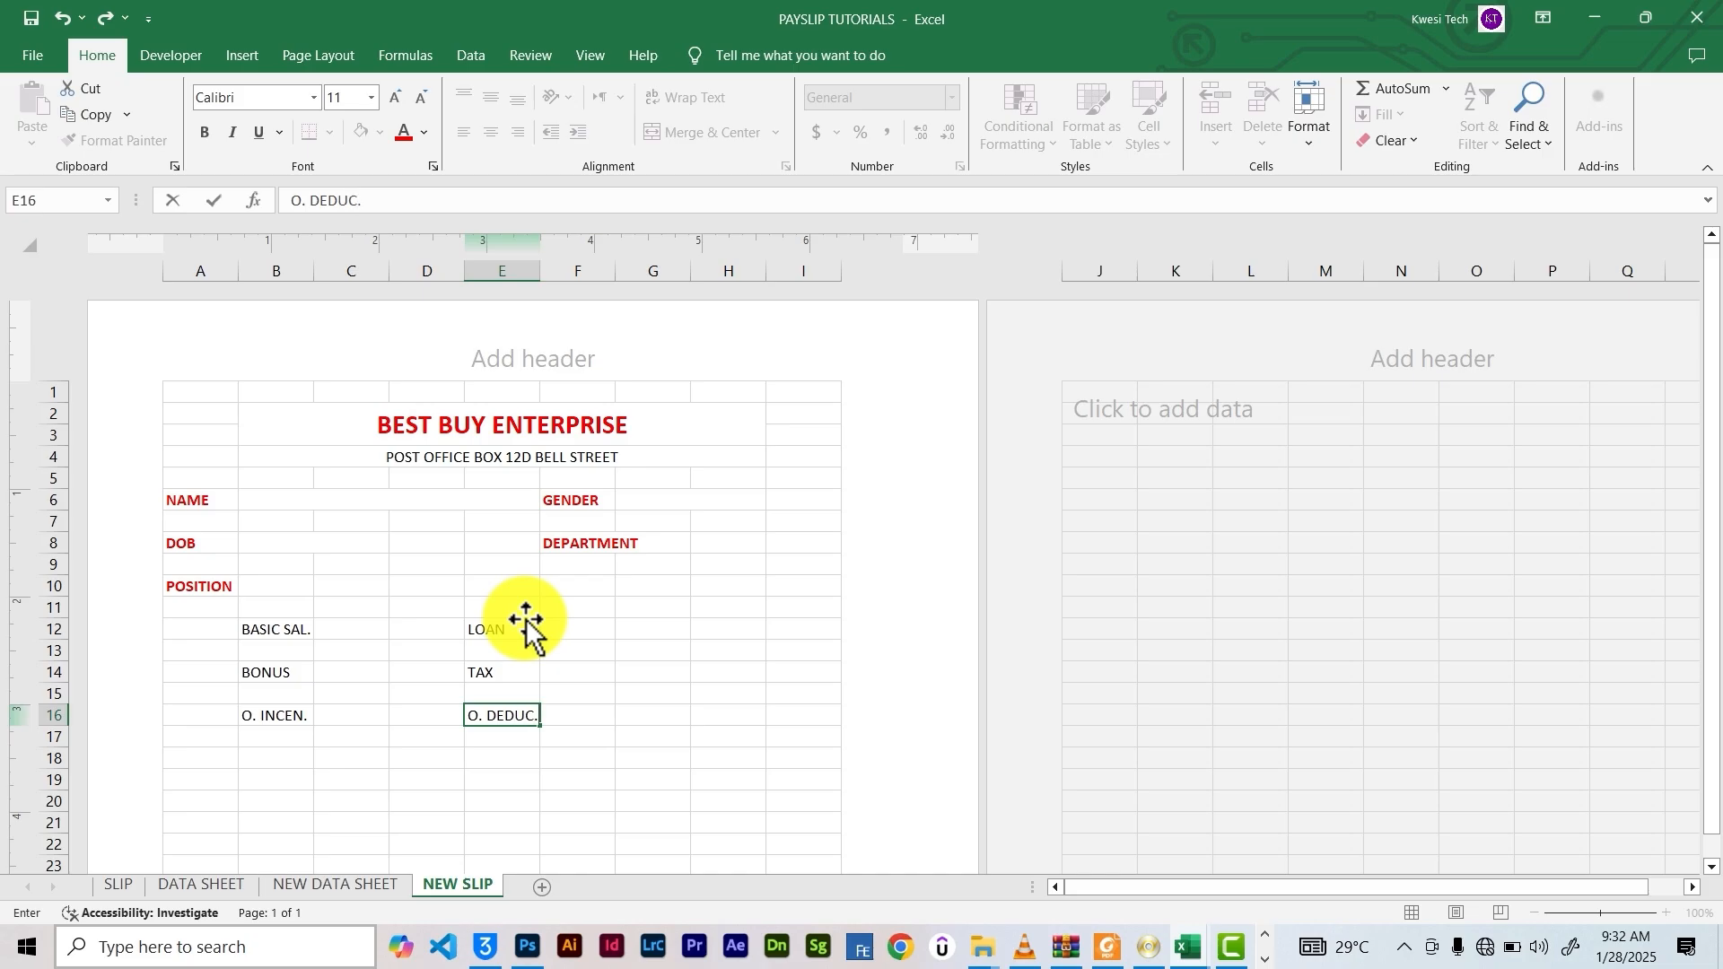
{"action": "key", "text": "Return"}
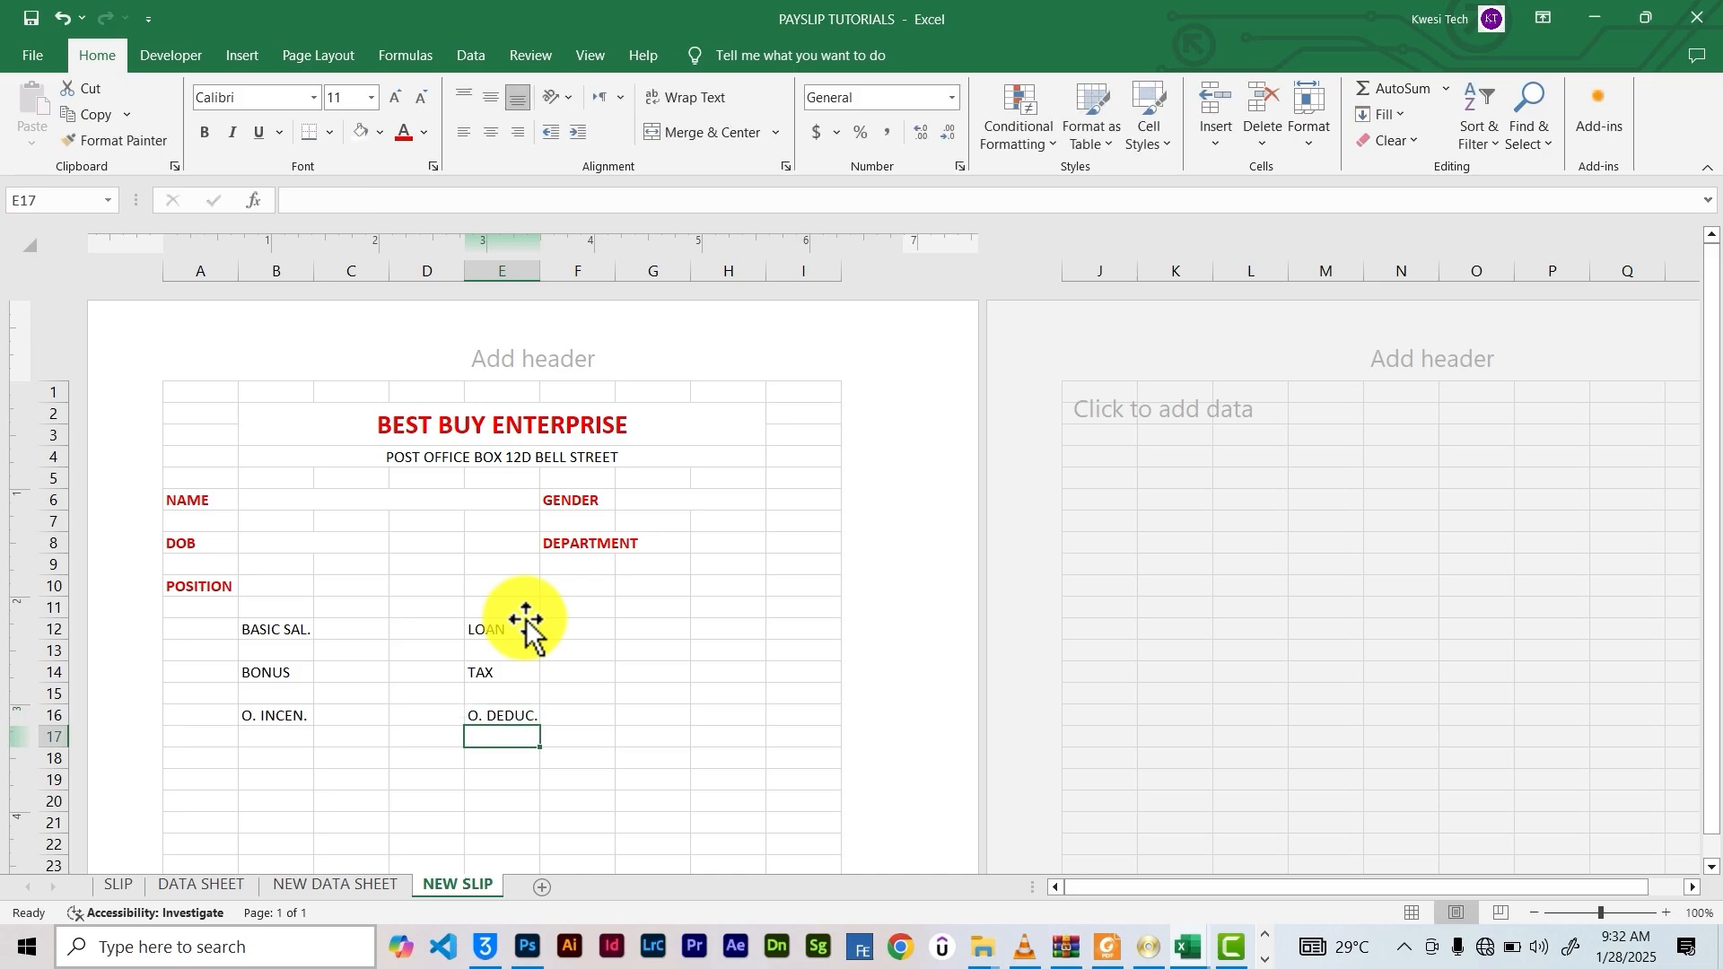
Add GROSS in B19, NET in B22 and S.S in H16
{"action": "left_click", "coordinate": [258, 782]}
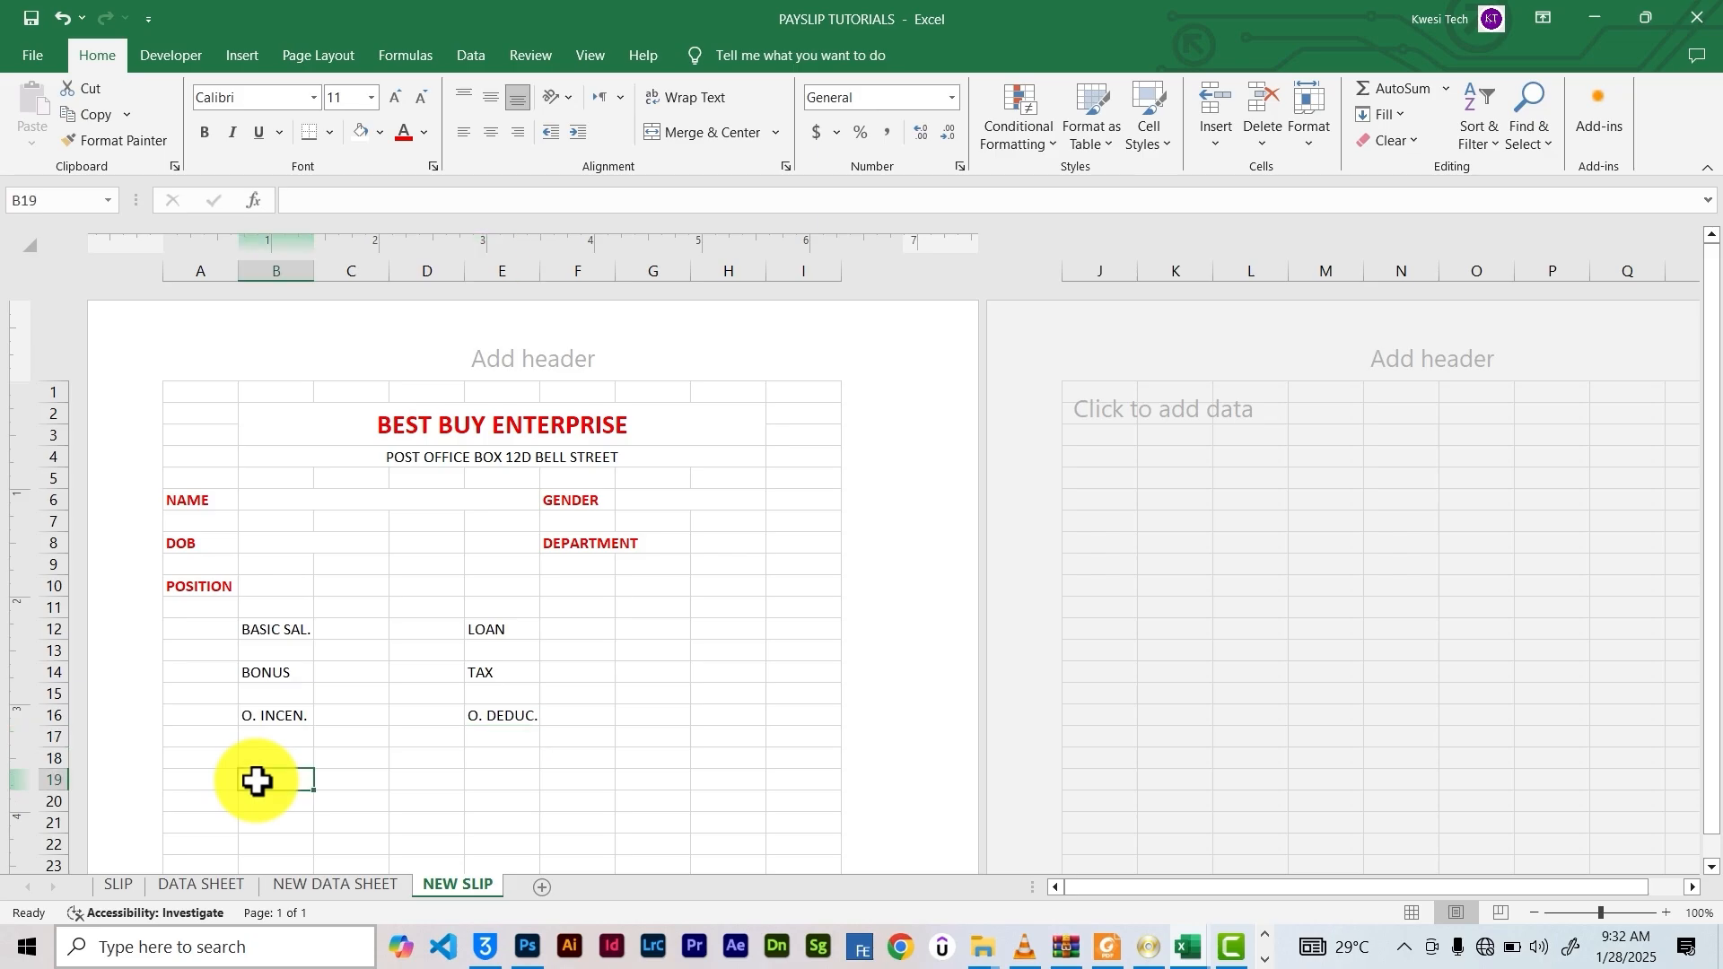
{"action": "type", "text": "NET"}
{"action": "scroll", "coordinate": [256, 781], "scroll_direction": "down", "scroll_amount": 6}
{"action": "scroll", "coordinate": [365, 645], "scroll_direction": "up", "scroll_amount": 4}
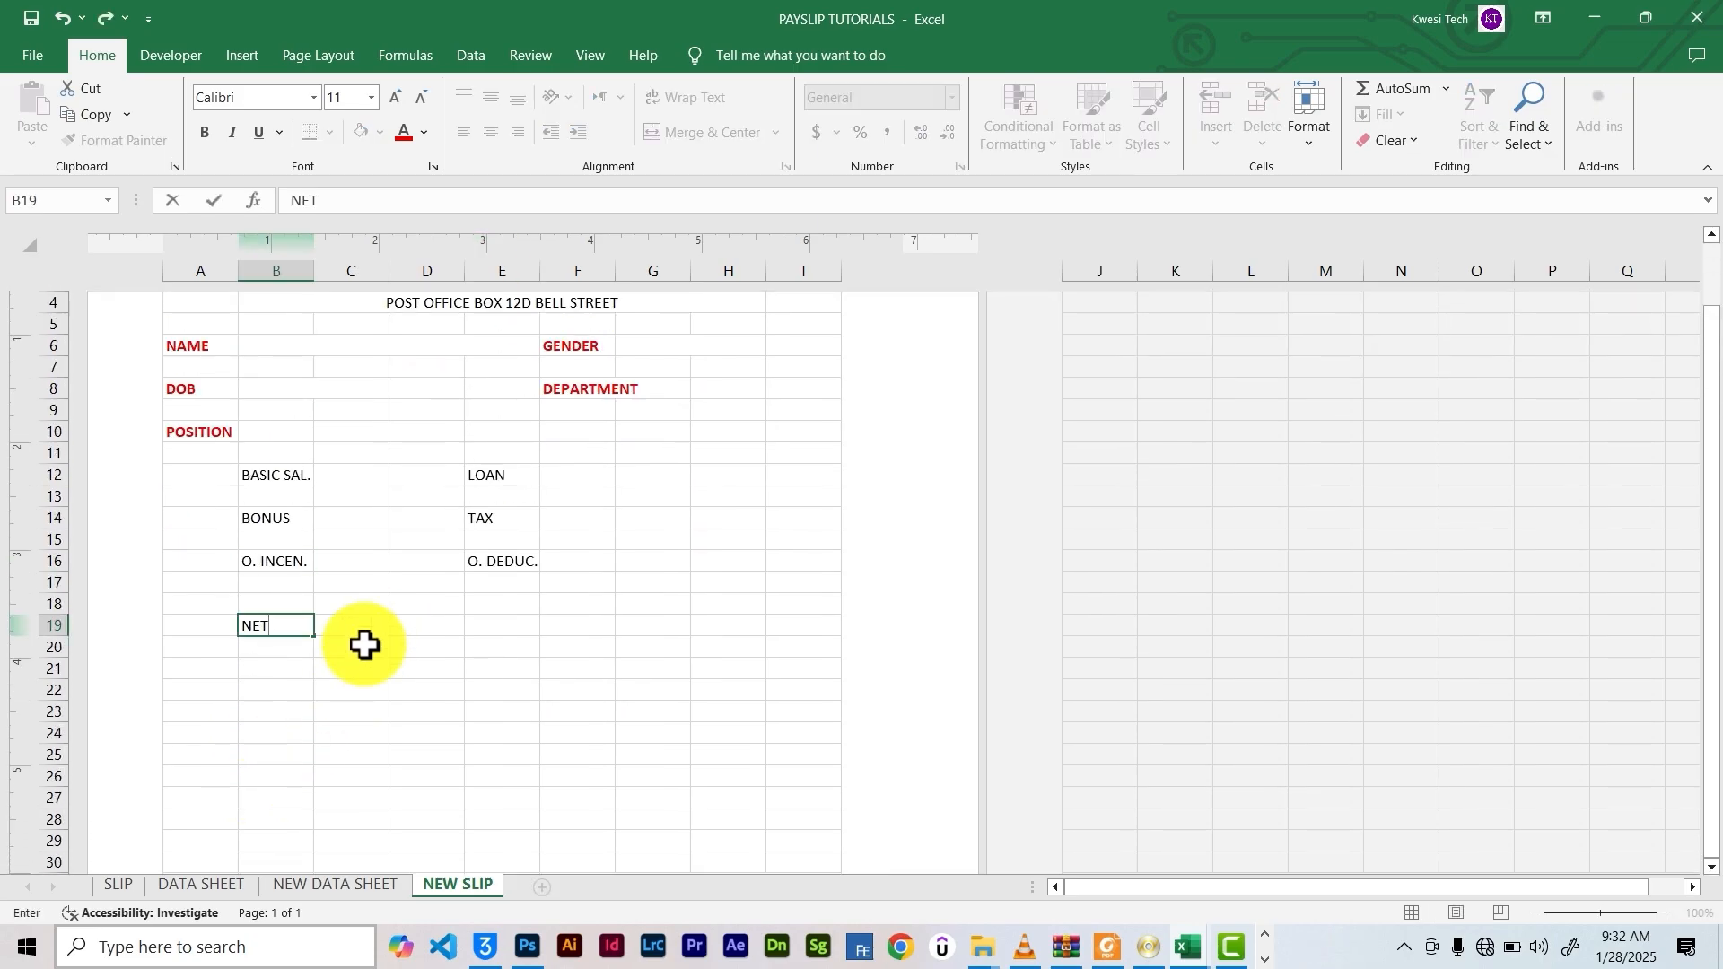
{"action": "double_click", "coordinate": [251, 627]}
{"action": "type", "text": "GROSS"}
{"action": "left_click", "coordinate": [258, 692]}
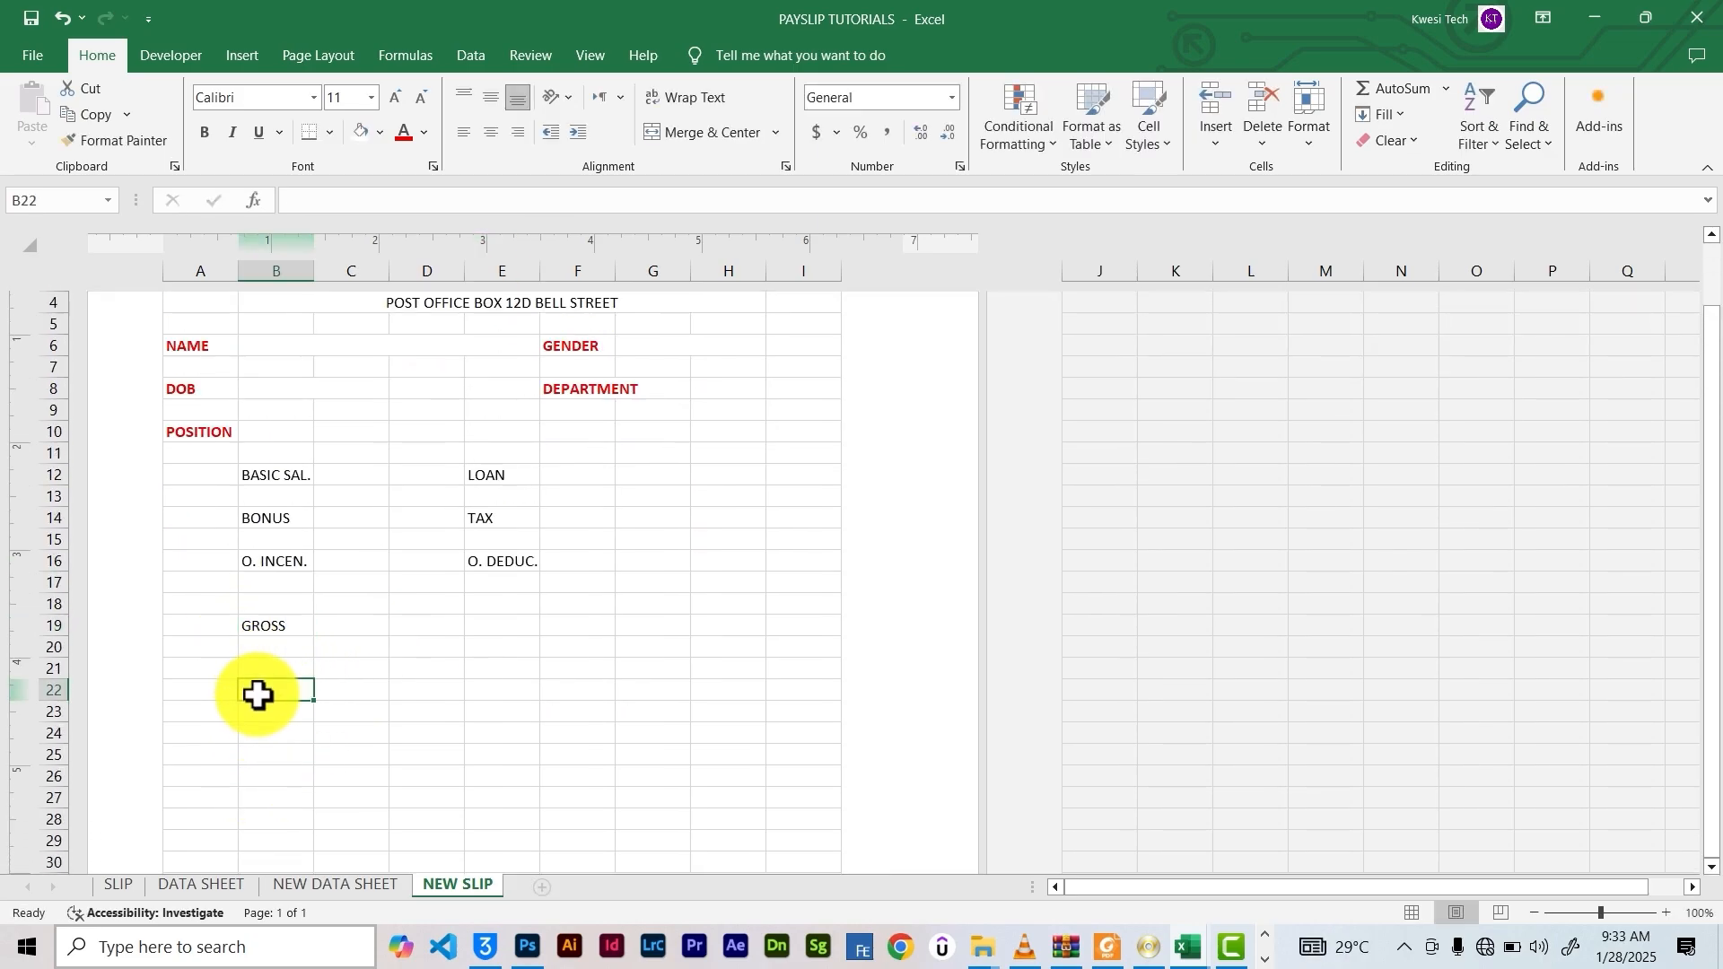
{"action": "type", "text": "NET"}
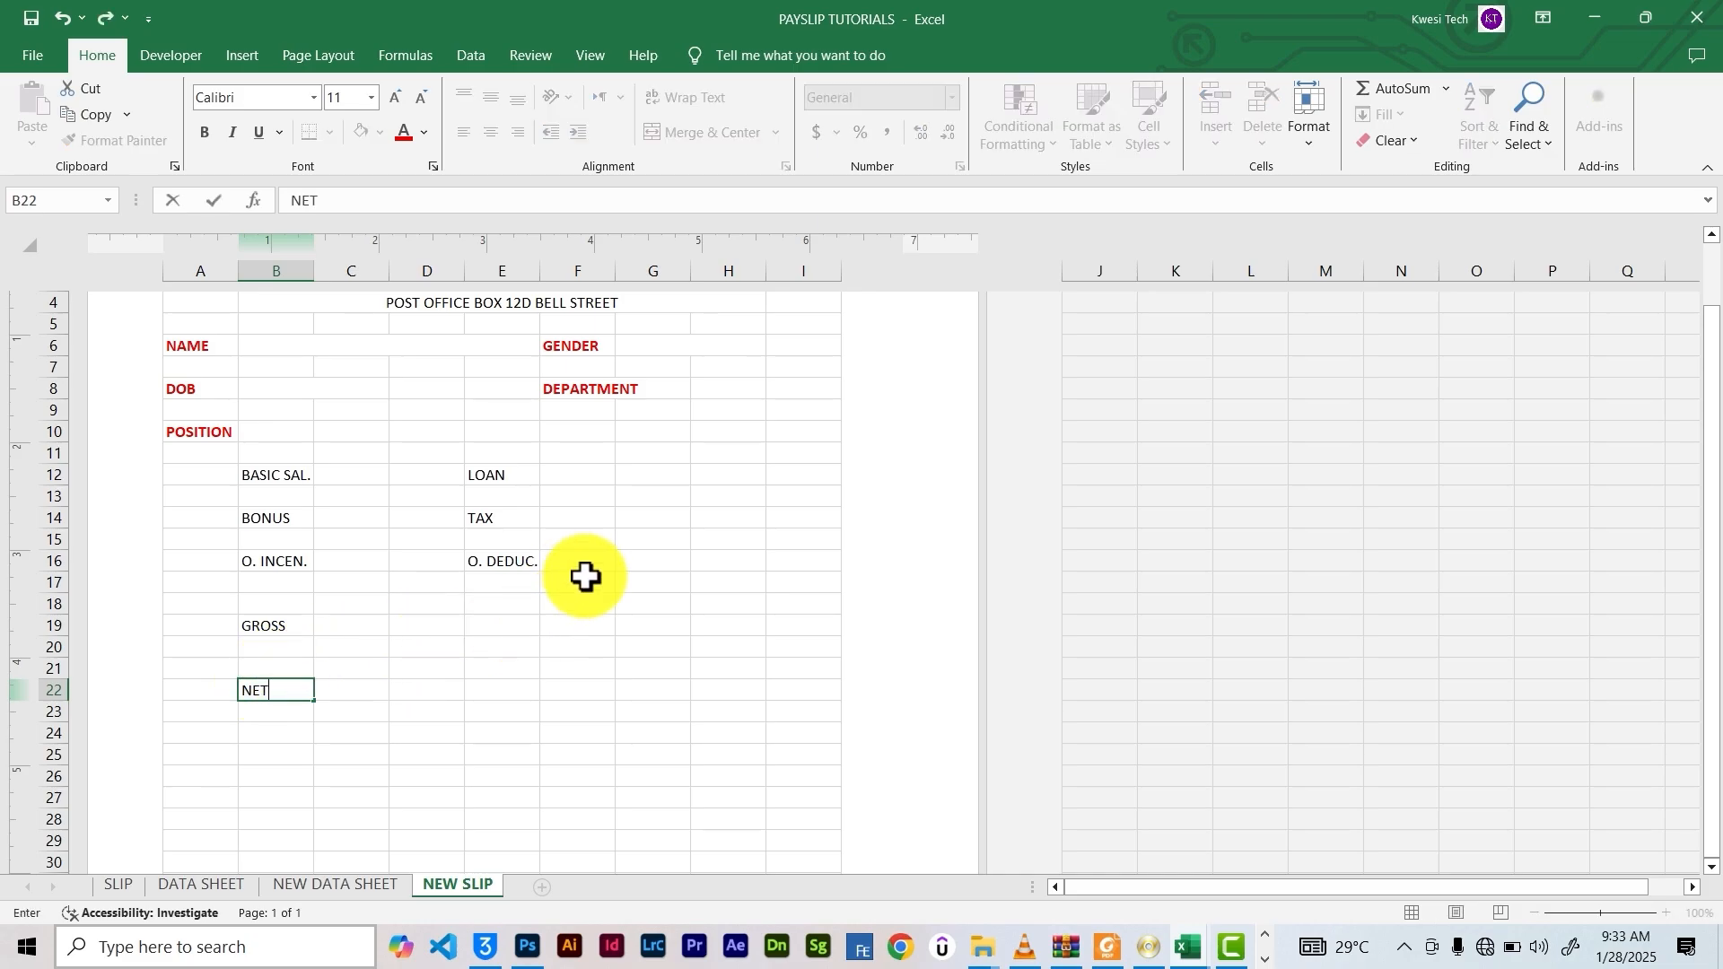
{"action": "left_click", "coordinate": [715, 563]}
{"action": "type", "text": "SO"}
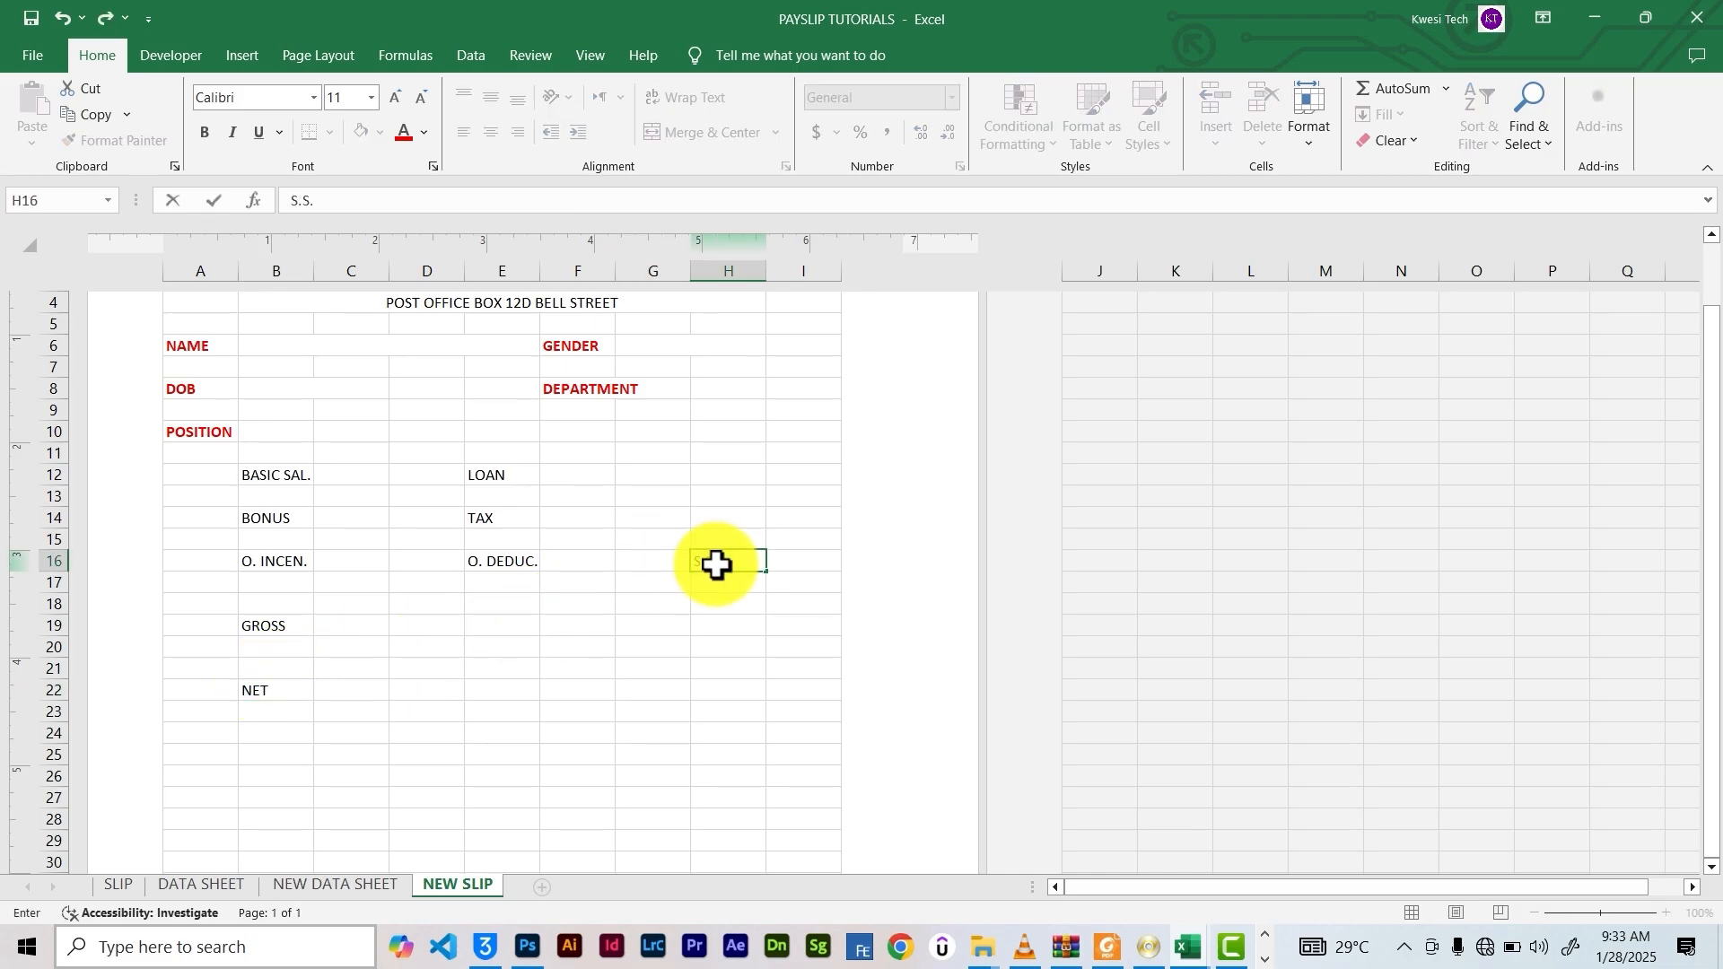
{"action": "left_click", "coordinate": [581, 666]}
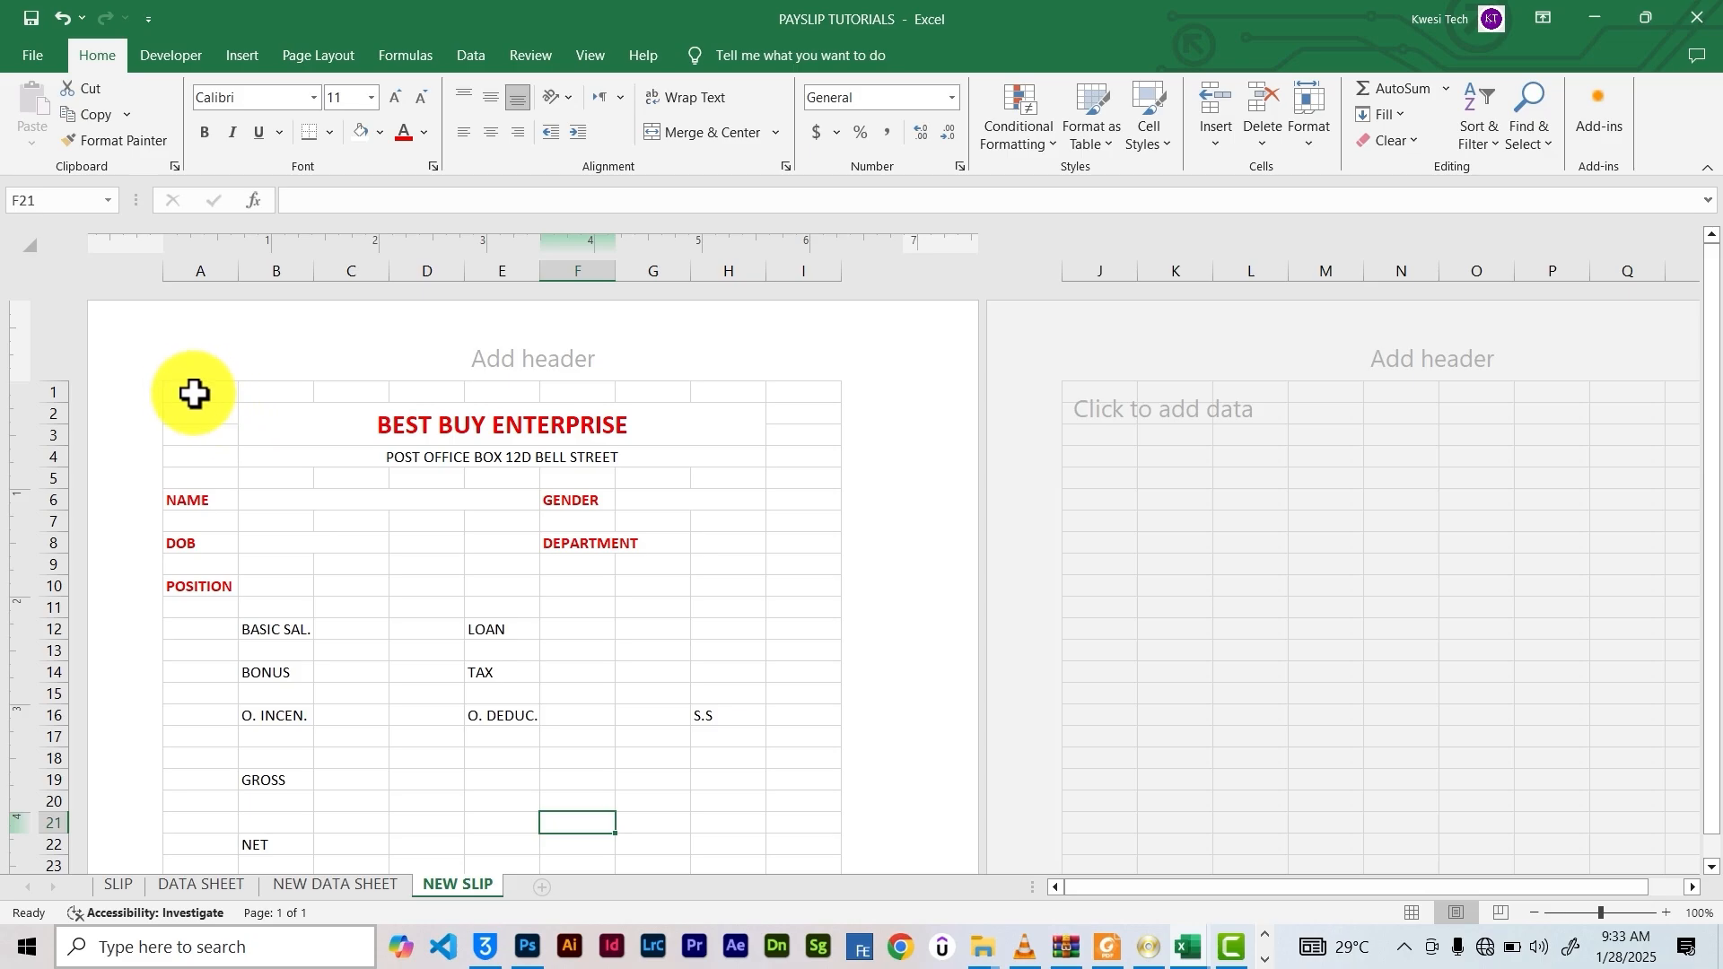
Apply All Borders to the earnings and deductions block starting at B12
{"action": "left_click_drag", "start_coordinate": [192, 388], "coordinate": [848, 415]}
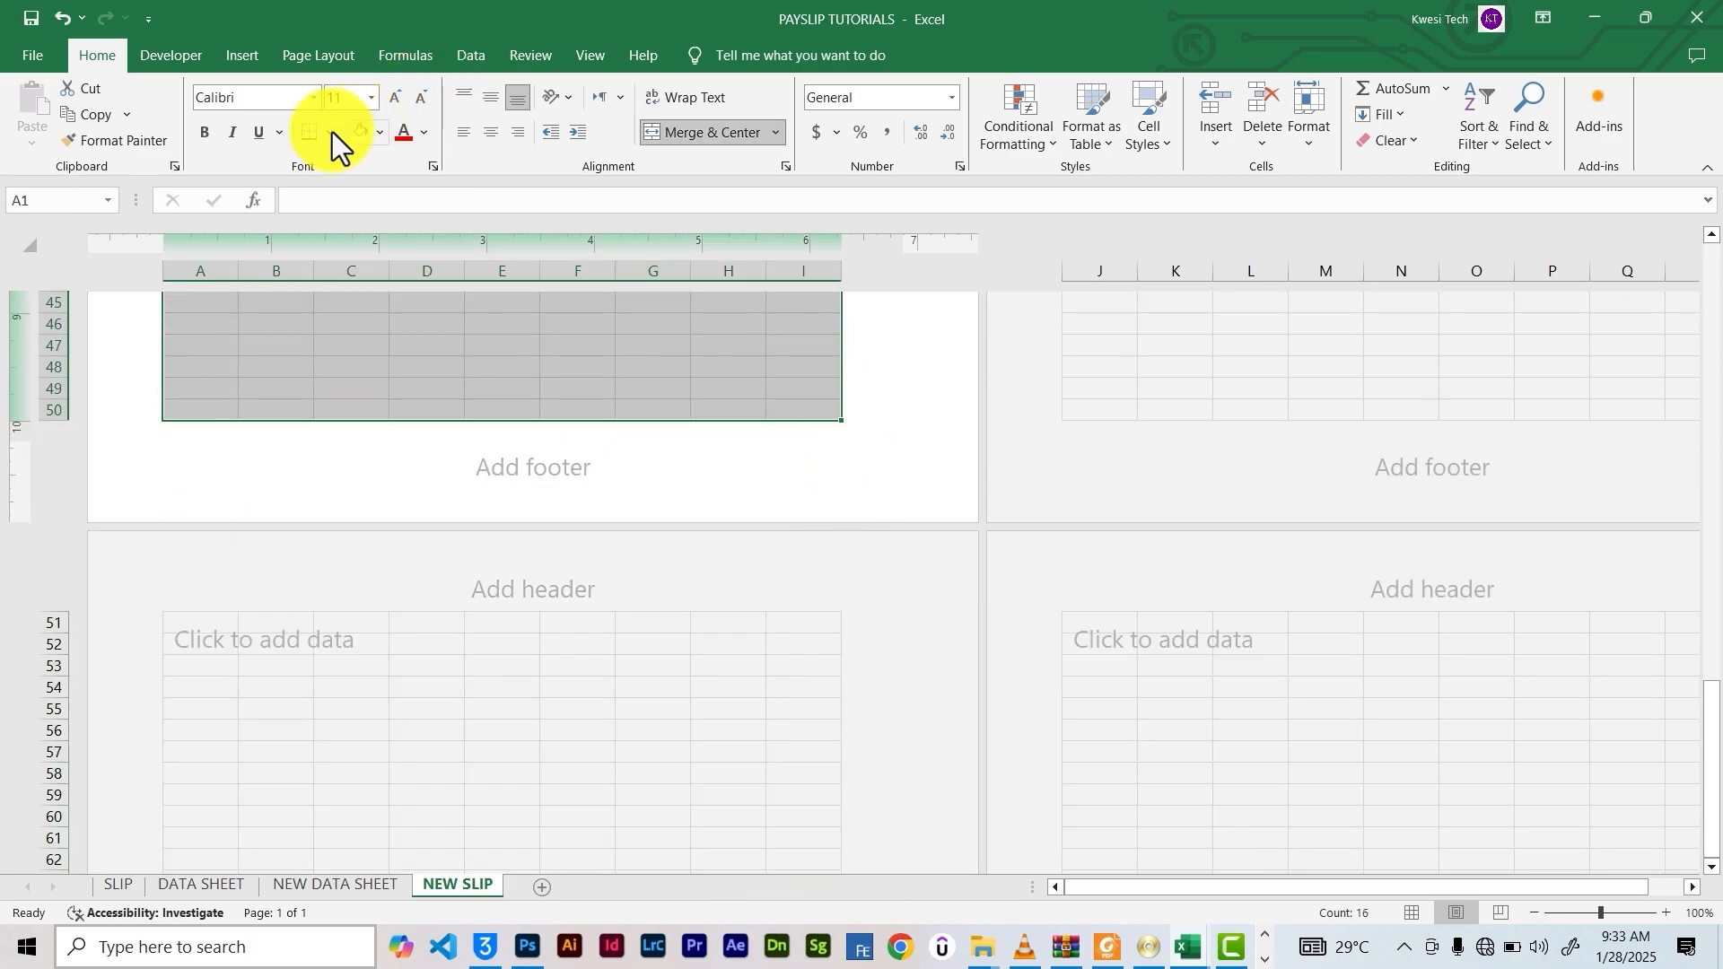
{"action": "left_click", "coordinate": [307, 131]}
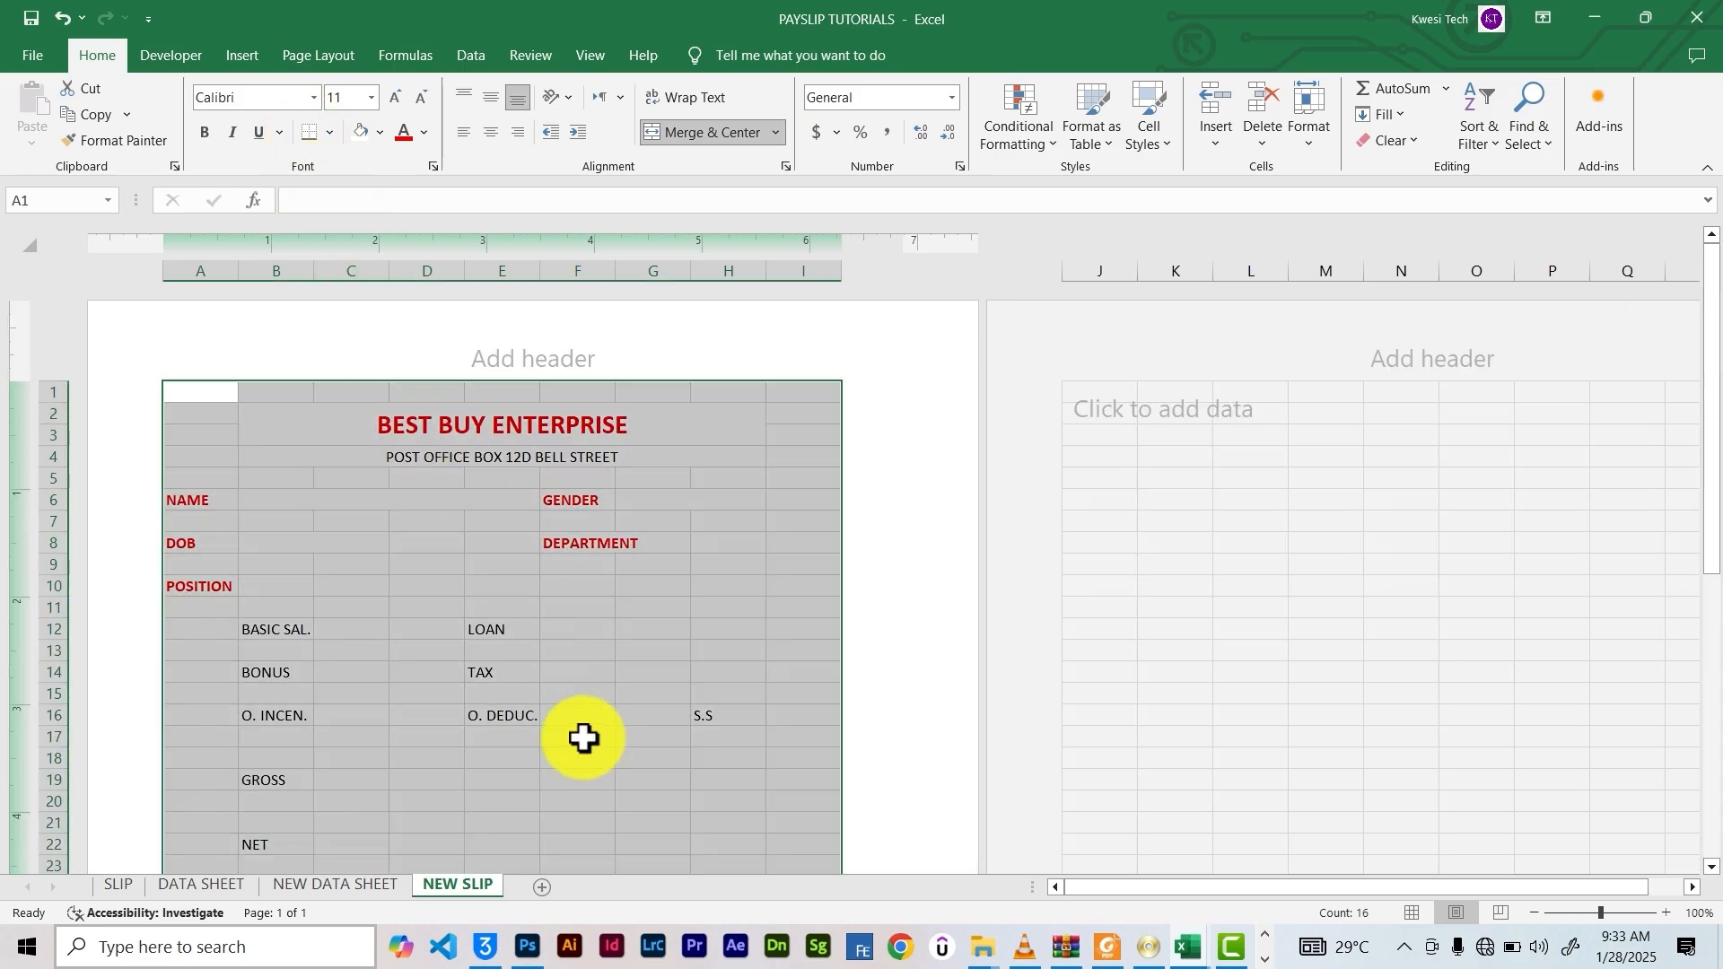
{"action": "left_click", "coordinate": [564, 652]}
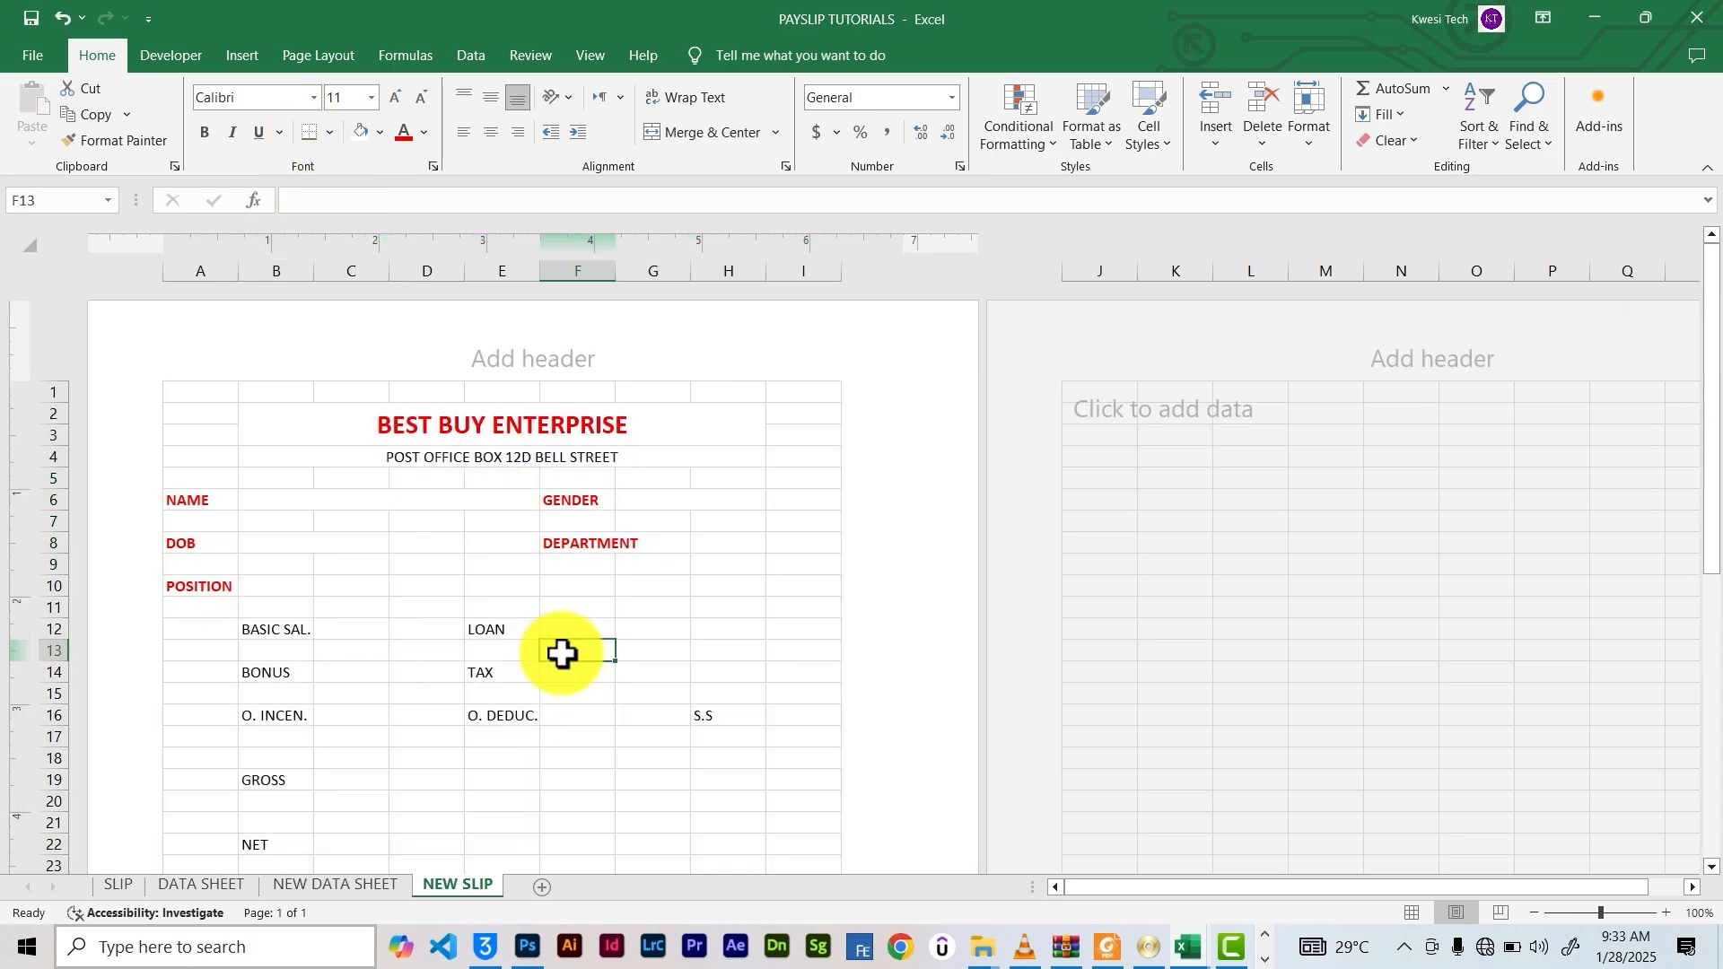
{"action": "left_click", "coordinate": [262, 499]}
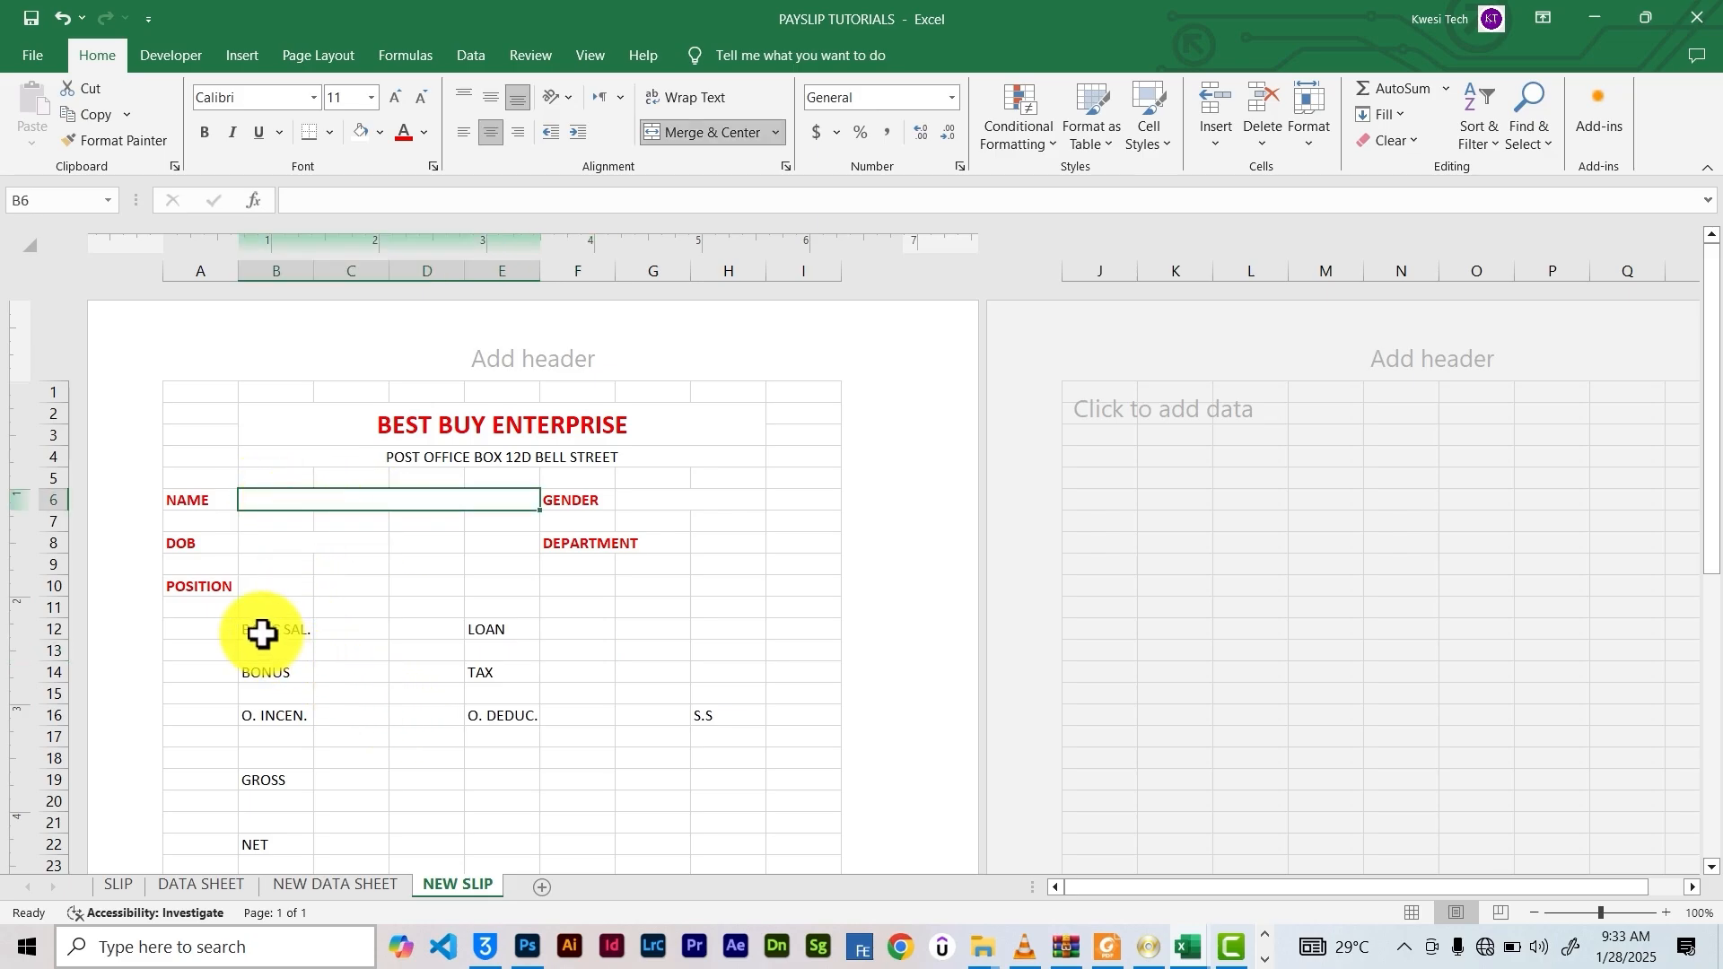
{"action": "left_click_drag", "start_coordinate": [261, 634], "coordinate": [720, 721]}
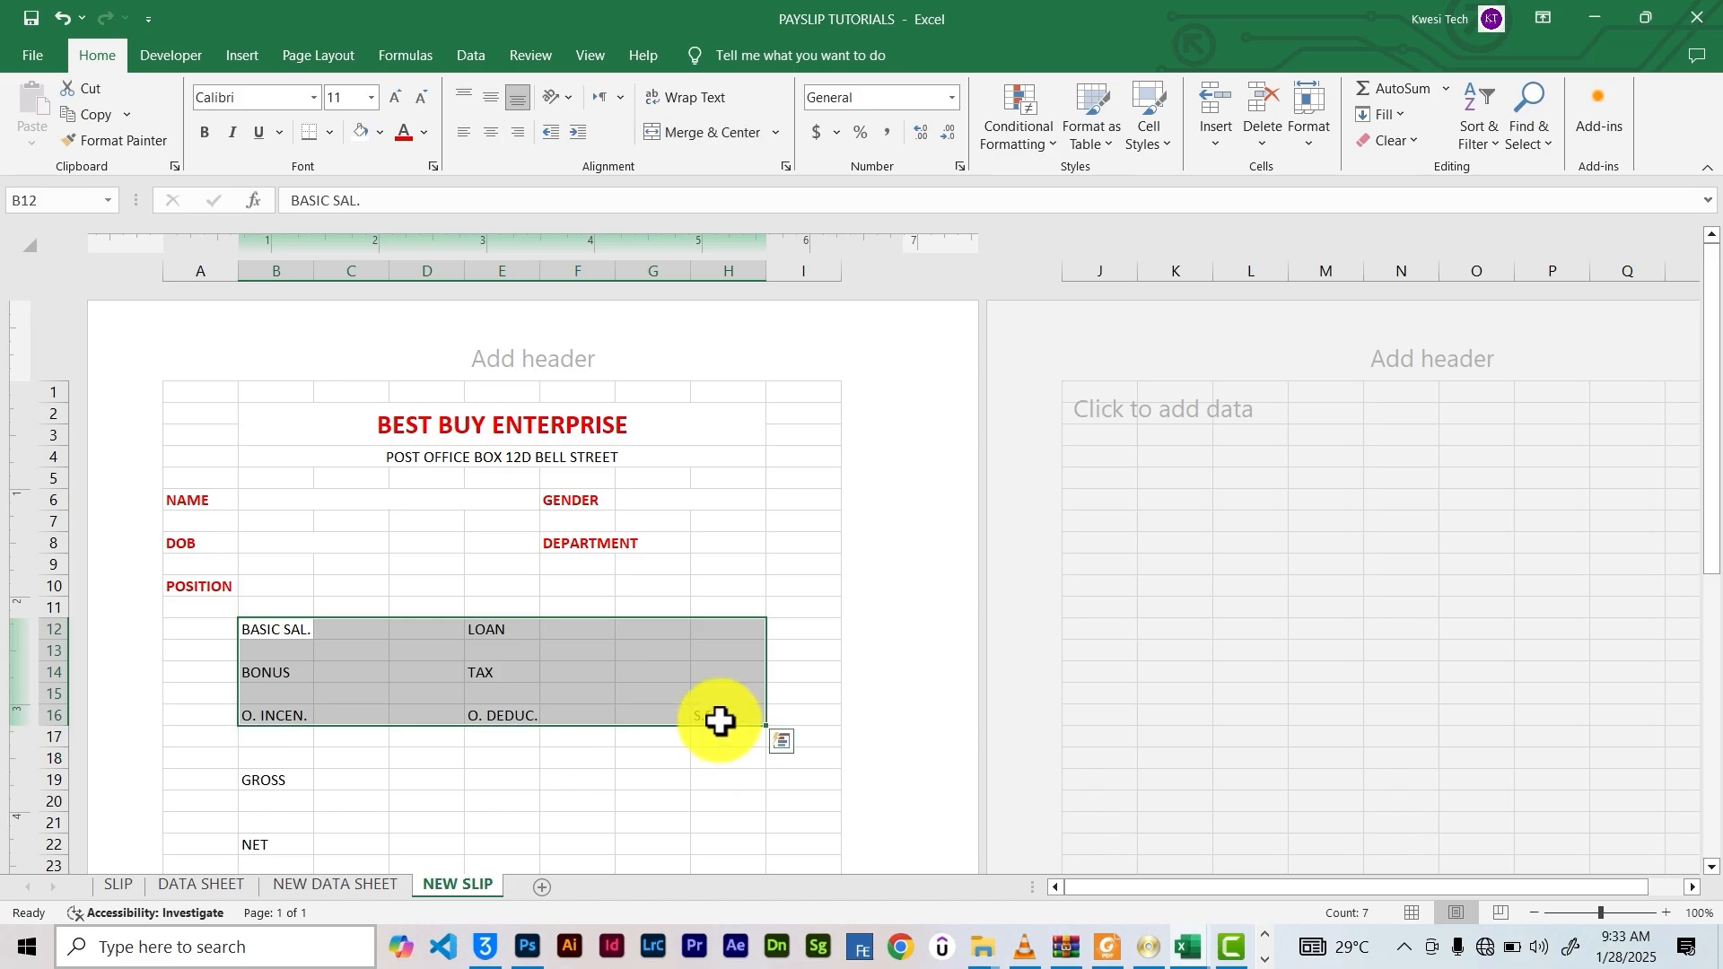
{"action": "left_click", "coordinate": [334, 135]}
{"action": "left_click", "coordinate": [364, 332]}
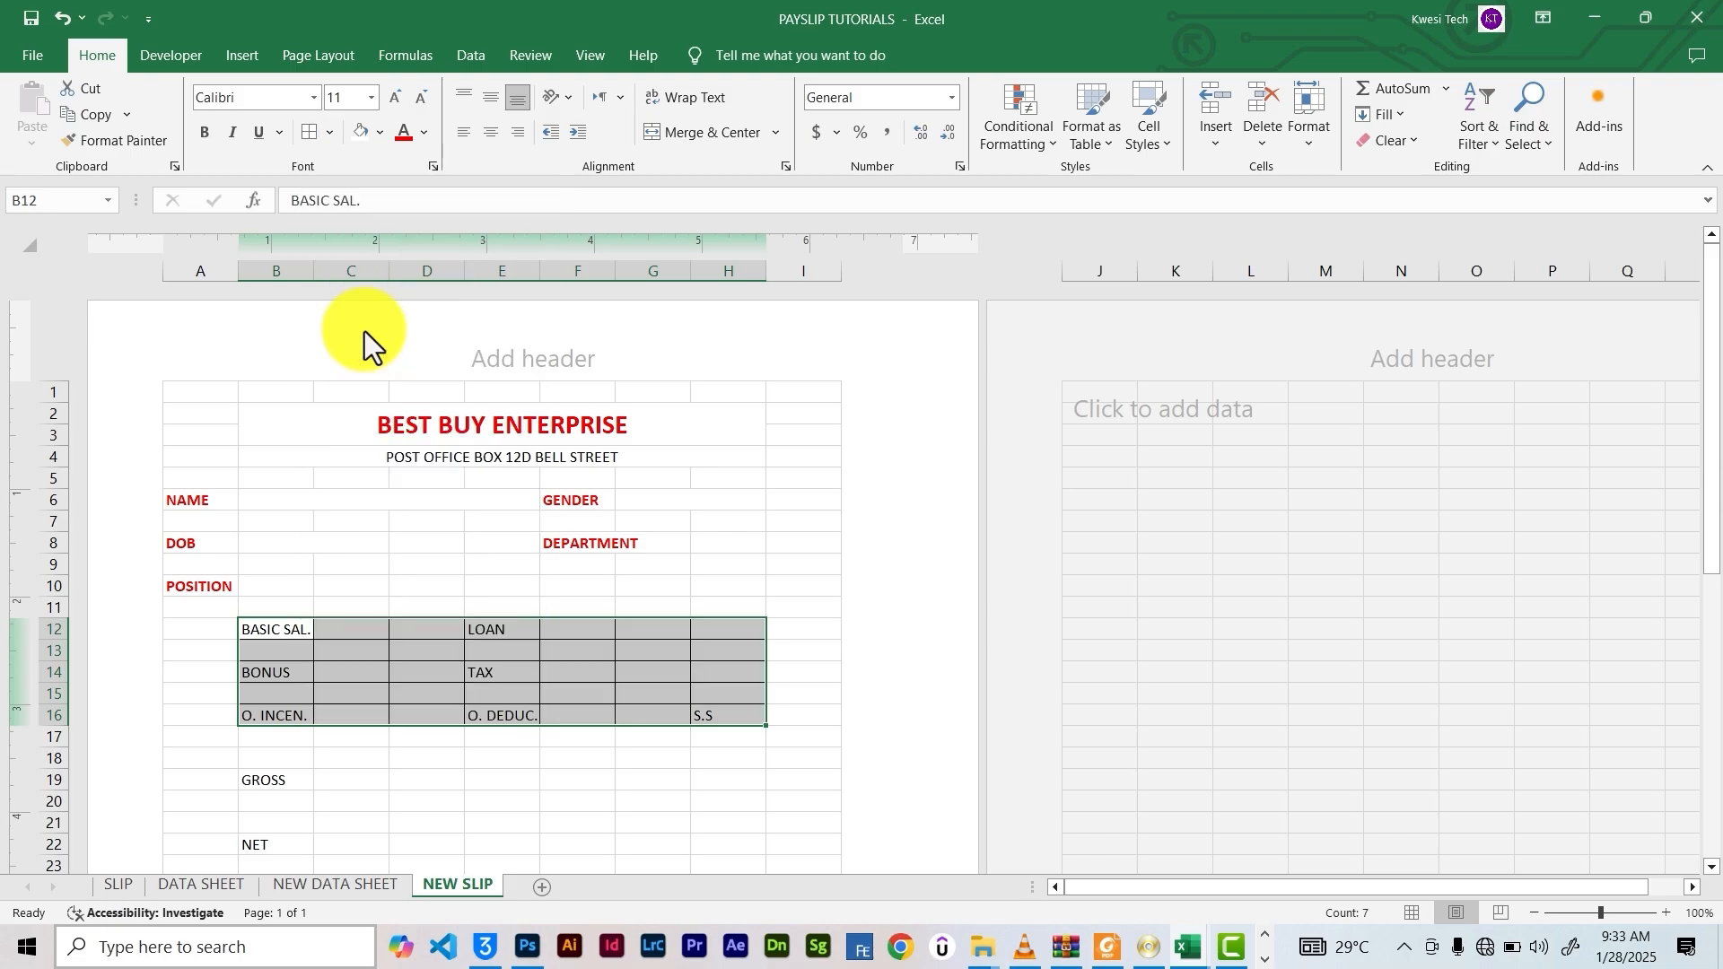
{"action": "left_click", "coordinate": [607, 754]}
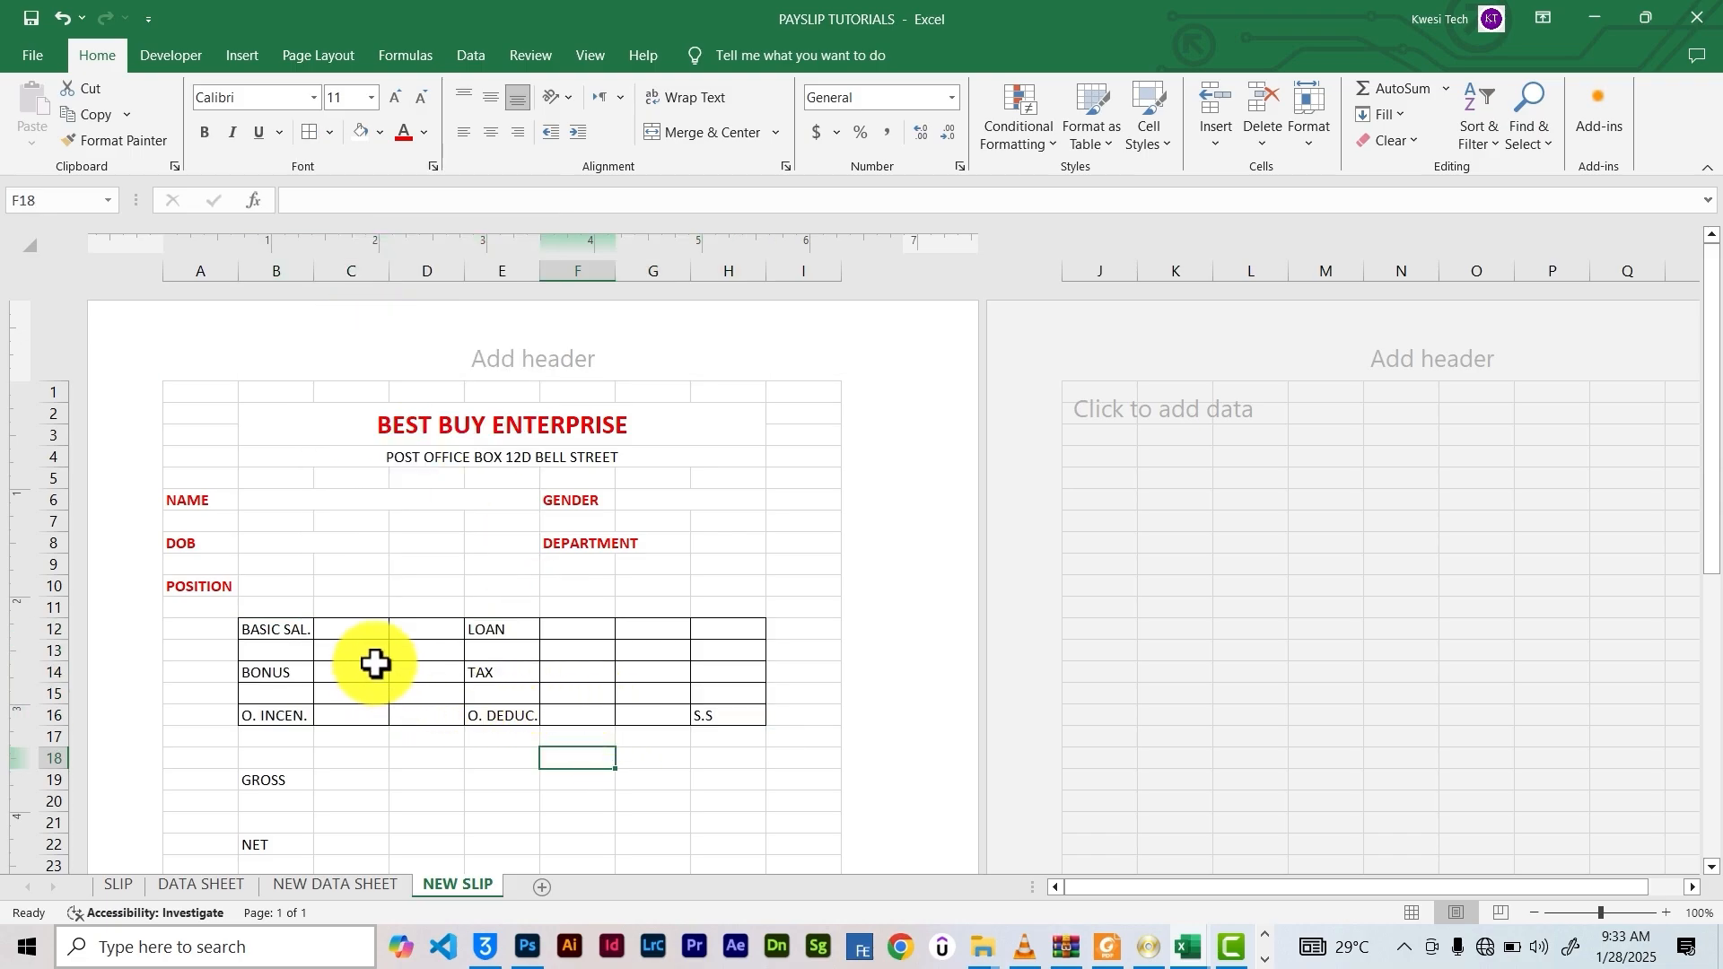
Erase the stray border line beside E17, then leave border drawing mode
{"action": "left_click_drag", "start_coordinate": [360, 628], "coordinate": [424, 638]}
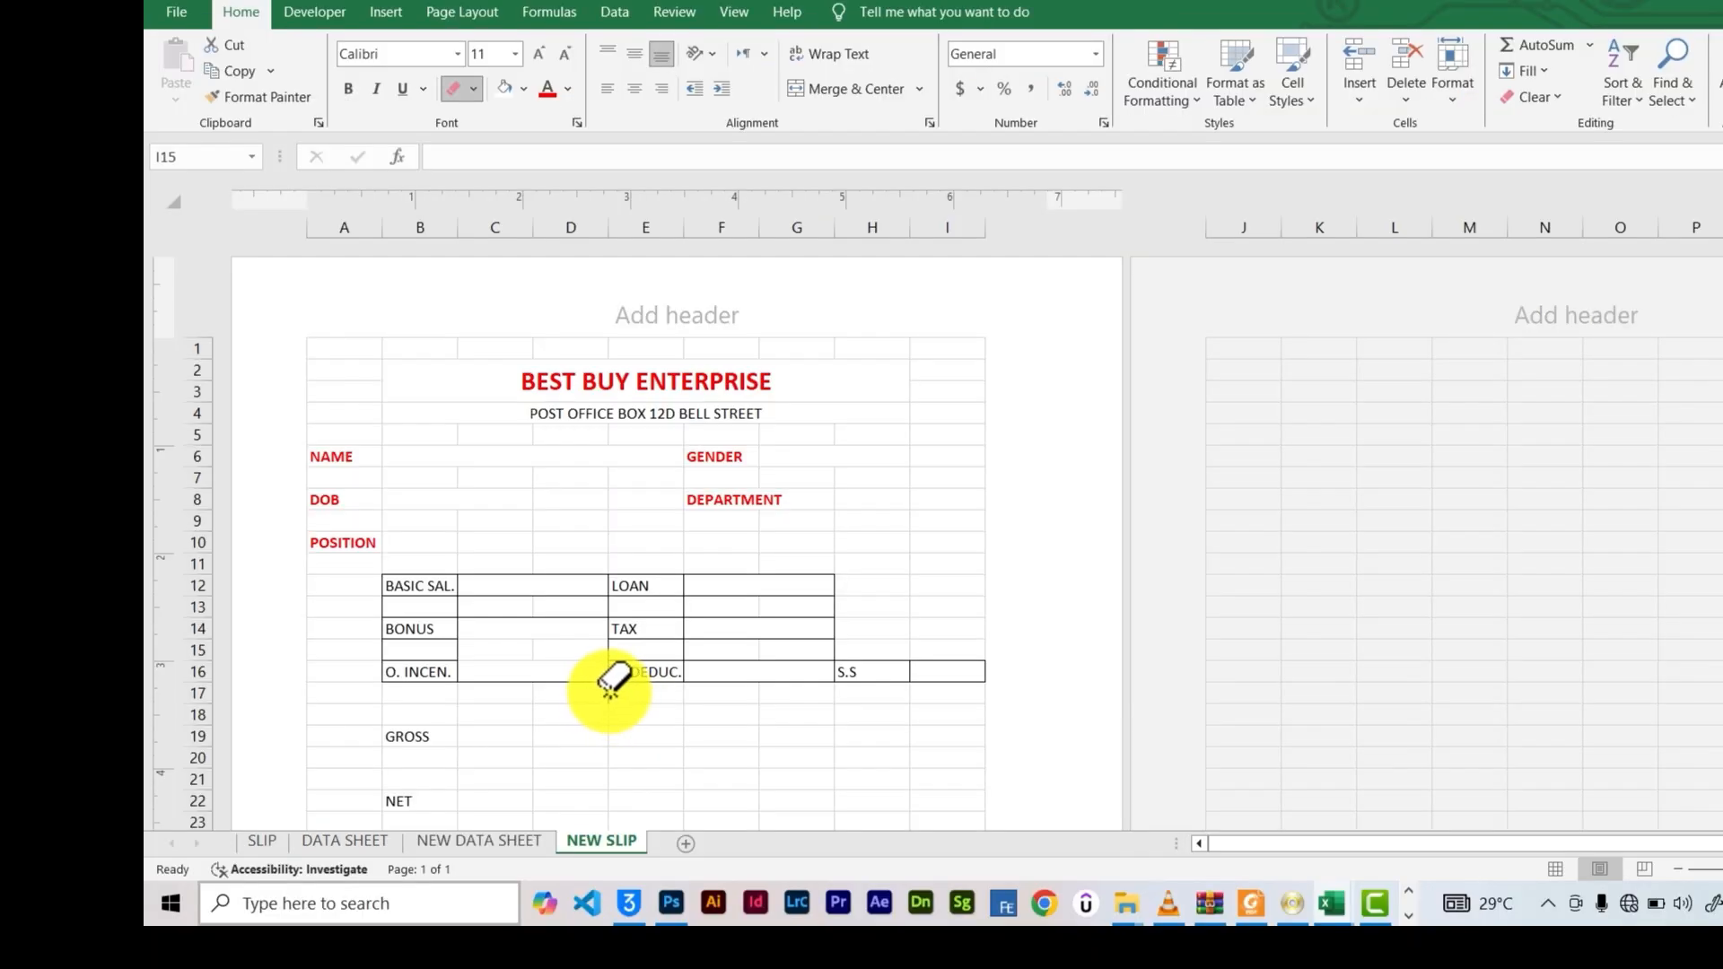
{"action": "left_click_drag", "start_coordinate": [1712, 869], "coordinate": [1712, 869]}
{"action": "left_click", "coordinate": [413, 670]}
{"action": "scroll", "coordinate": [830, 608], "scroll_direction": "down", "scroll_amount": 1}
{"action": "key", "text": "alt"}
{"action": "scroll", "coordinate": [363, 374], "scroll_direction": "up", "scroll_amount": 2}
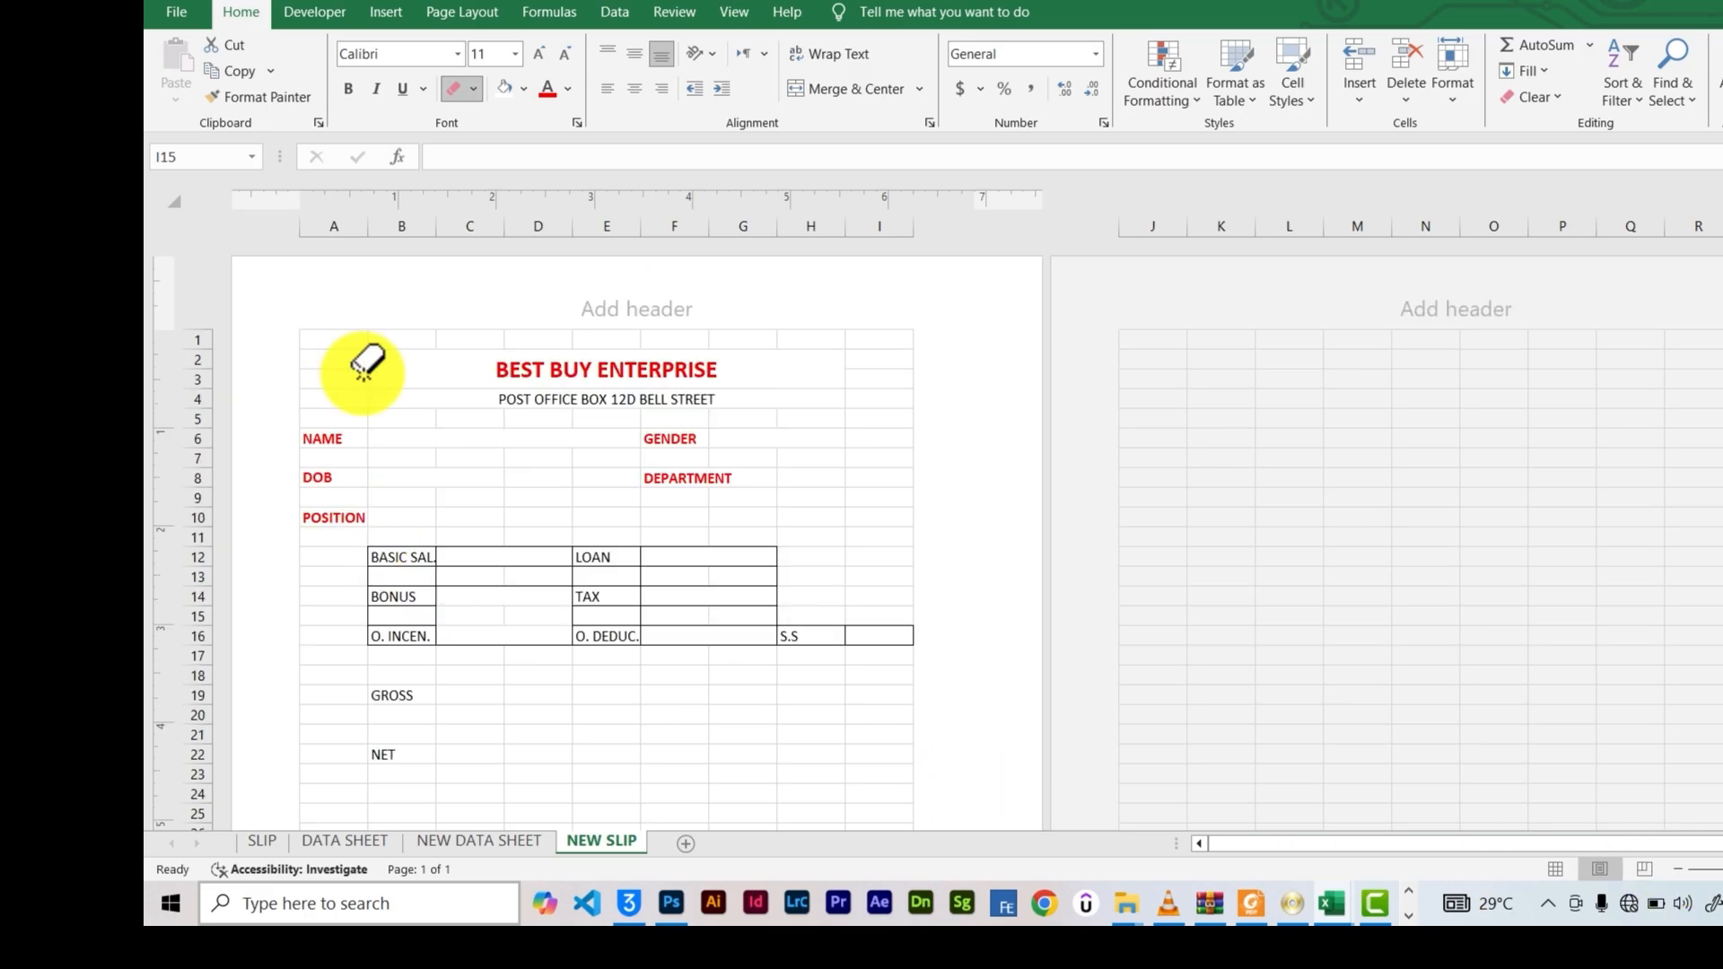
{"action": "left_click", "coordinate": [473, 88]}
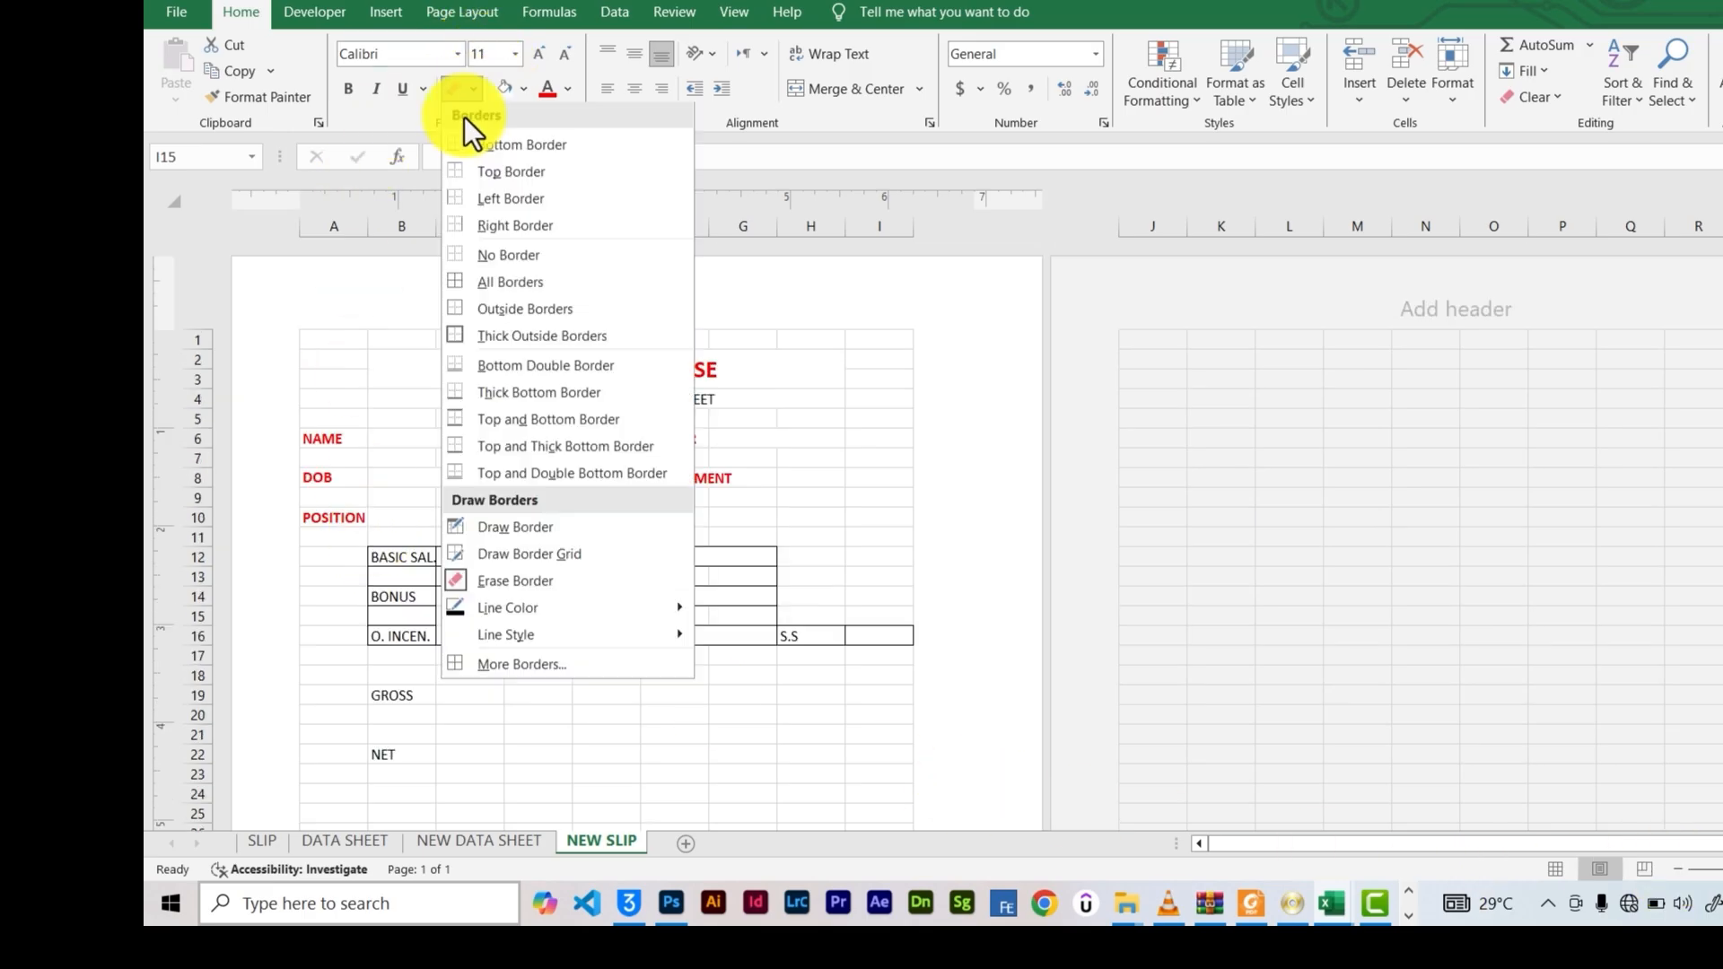
{"action": "left_click", "coordinate": [521, 532]}
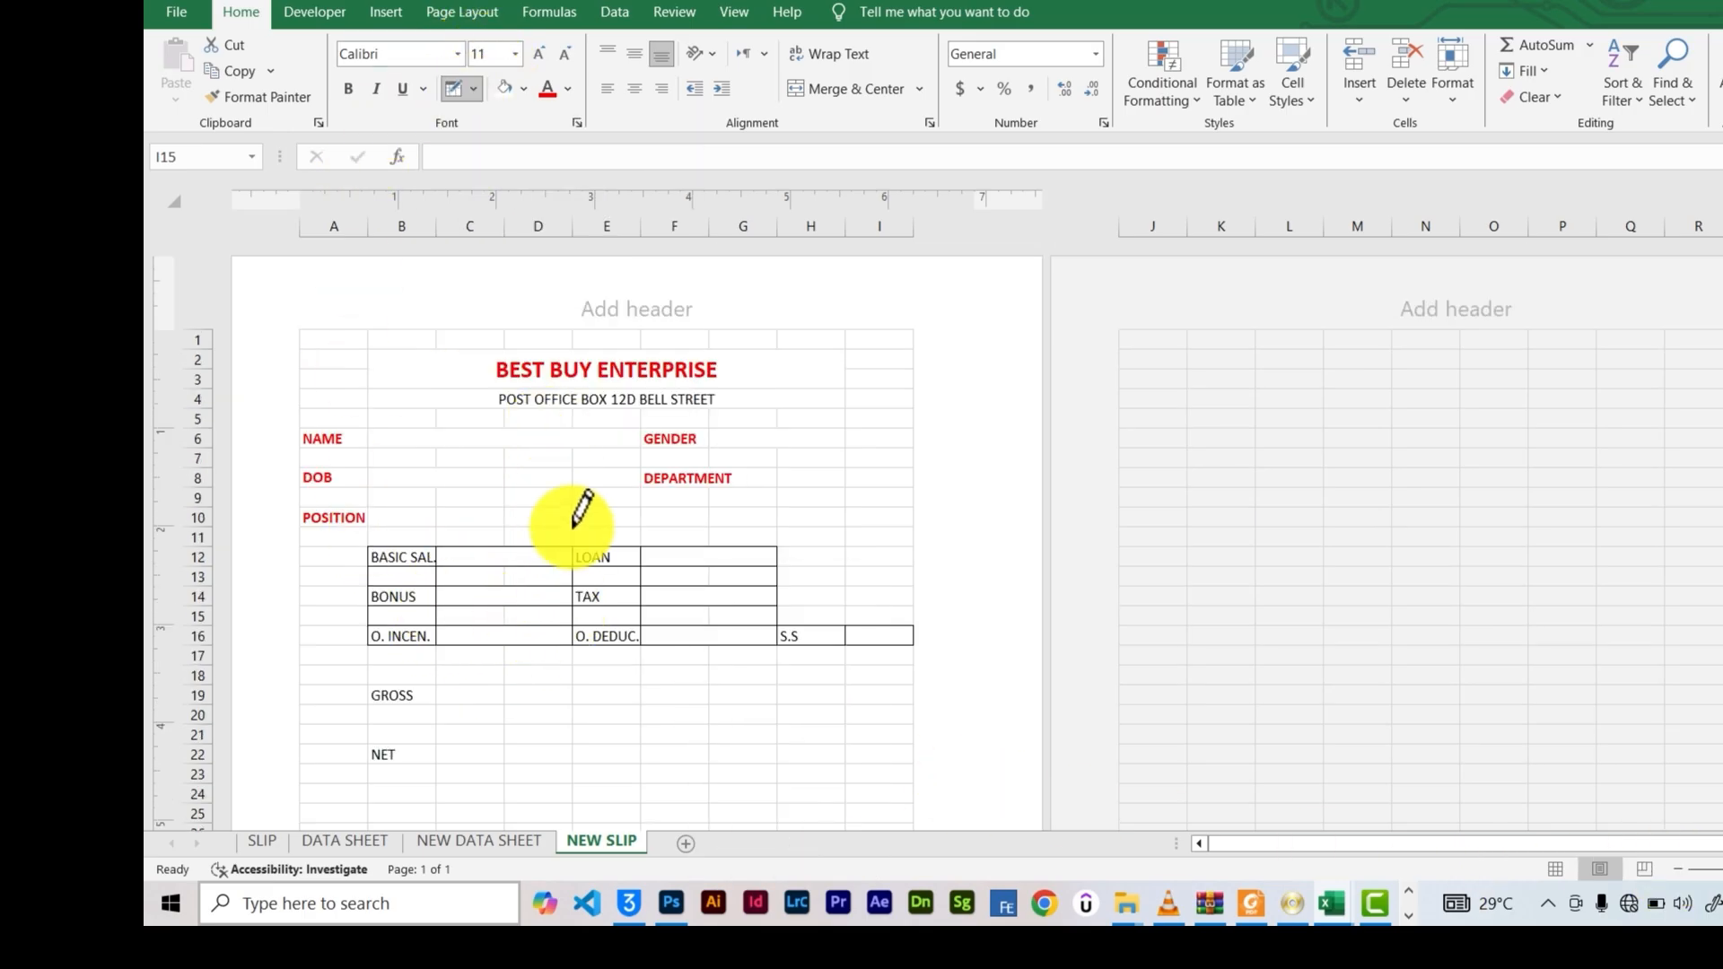
{"action": "key", "text": "Escape"}
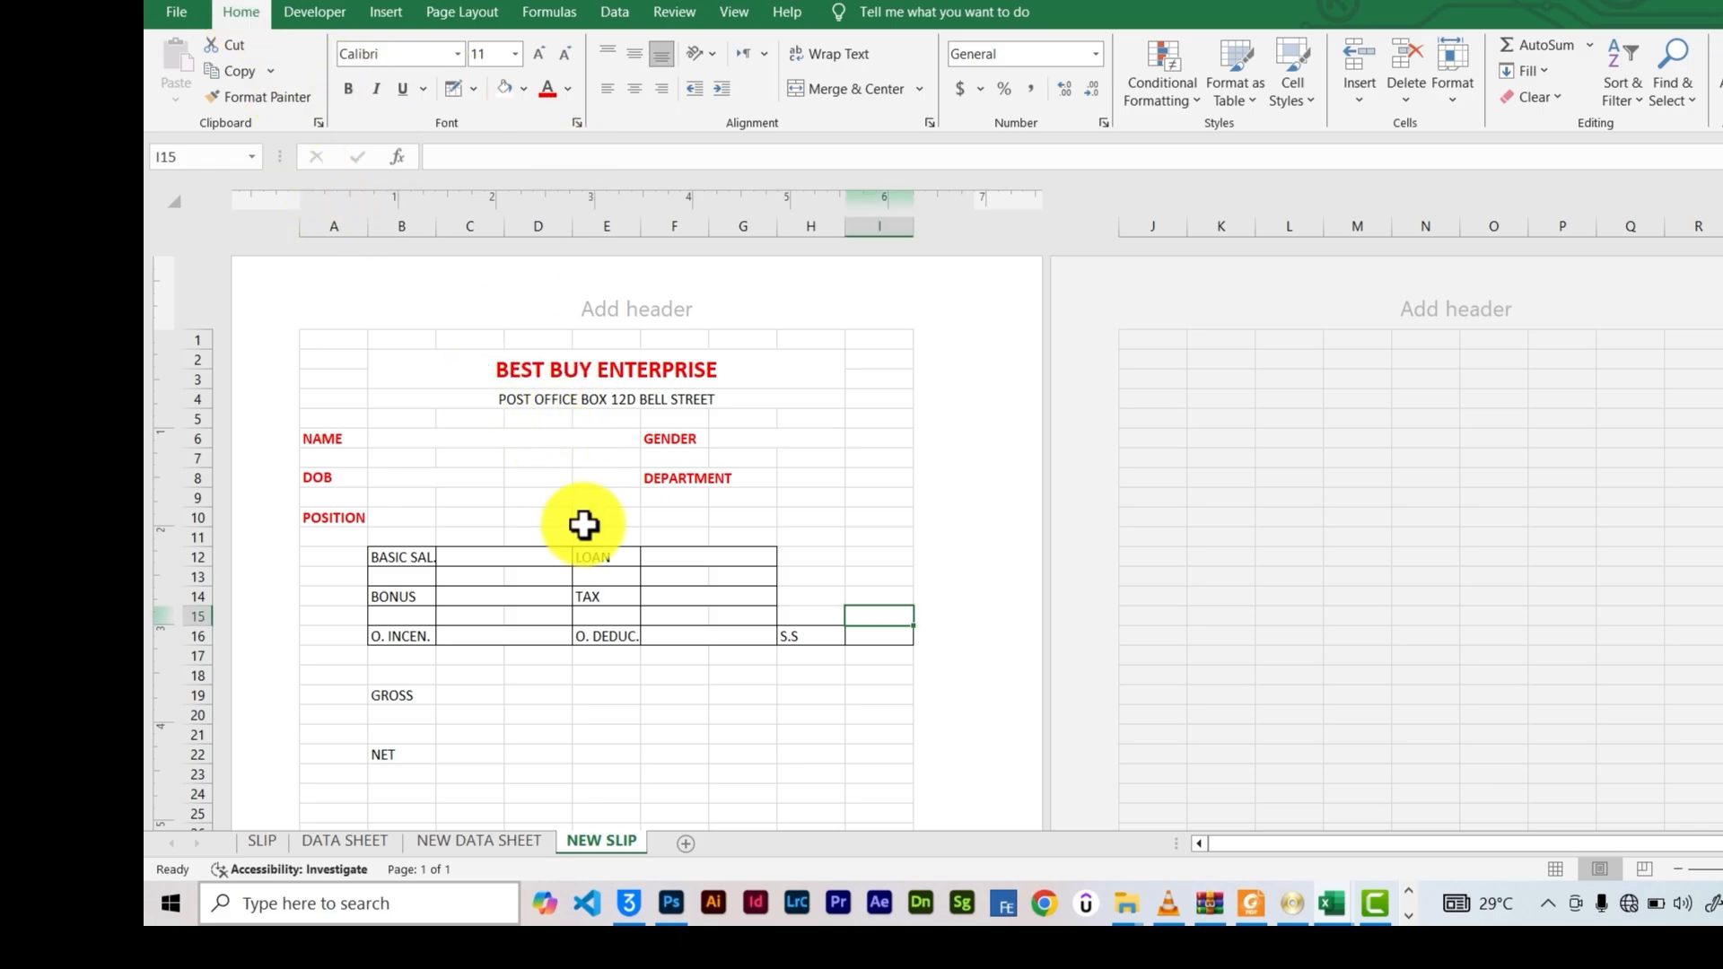
{"action": "left_click", "coordinate": [422, 440]}
Make the GROSS and NET labels in B19 and B22 bold red
{"action": "scroll", "coordinate": [635, 569], "scroll_direction": "down", "scroll_amount": 3}
{"action": "left_click", "coordinate": [386, 556]}
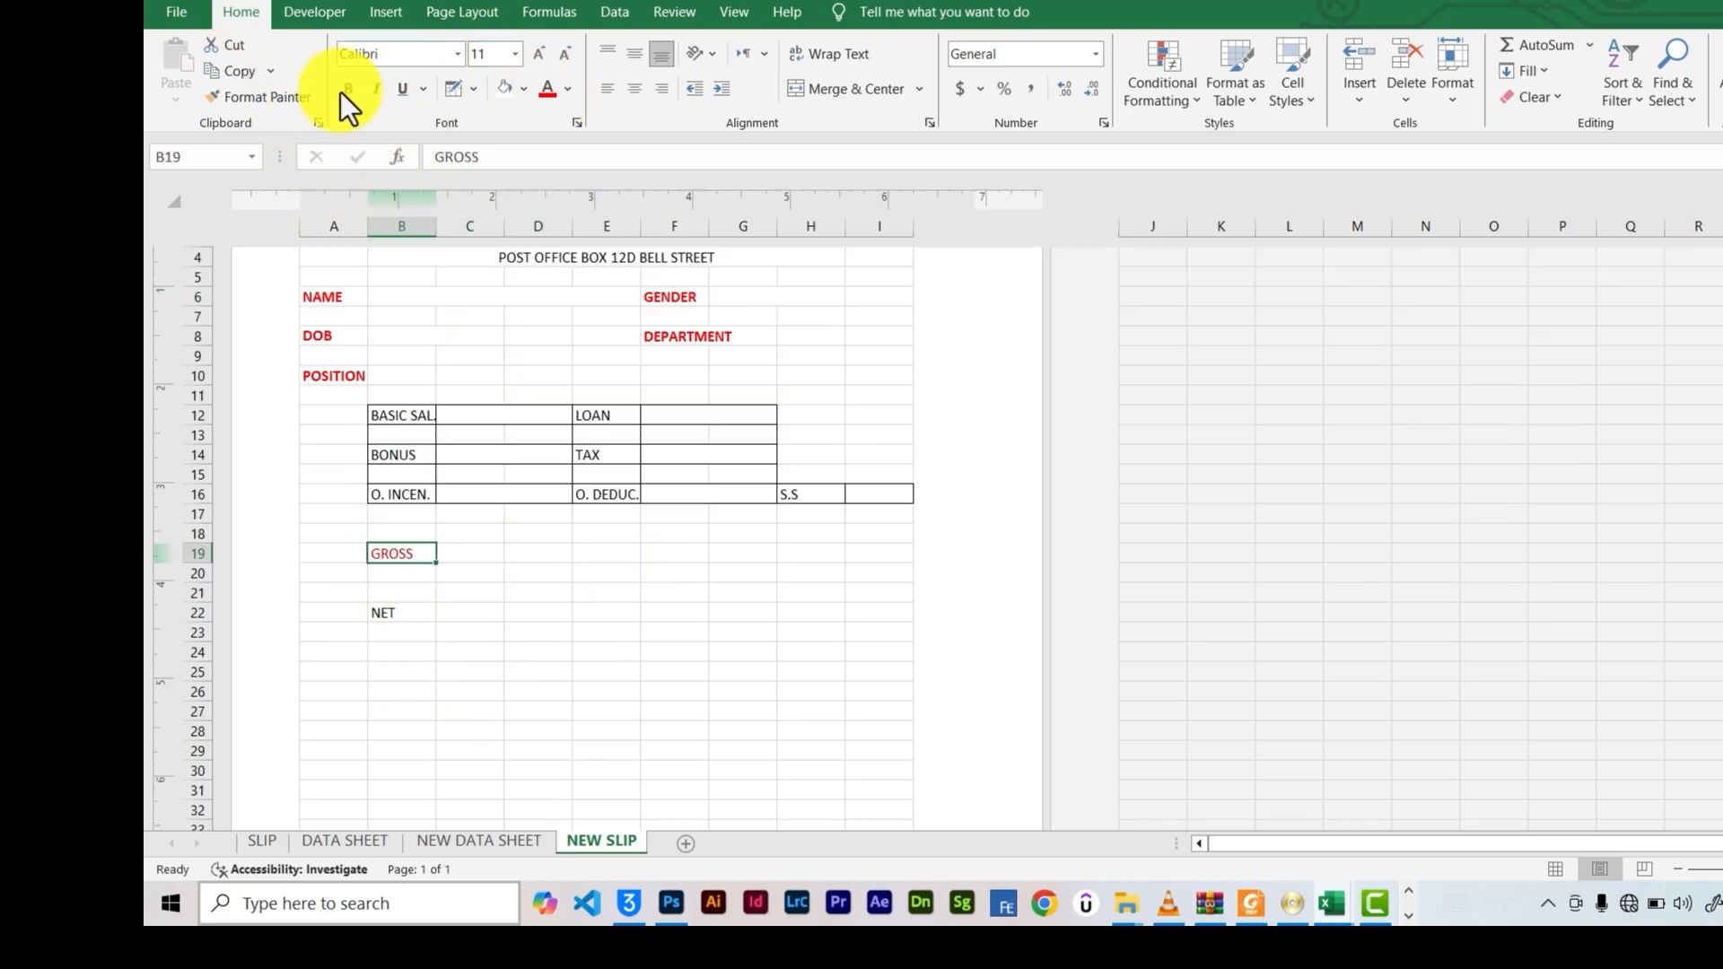
{"action": "left_click", "coordinate": [402, 615]}
{"action": "left_click", "coordinate": [548, 90]}
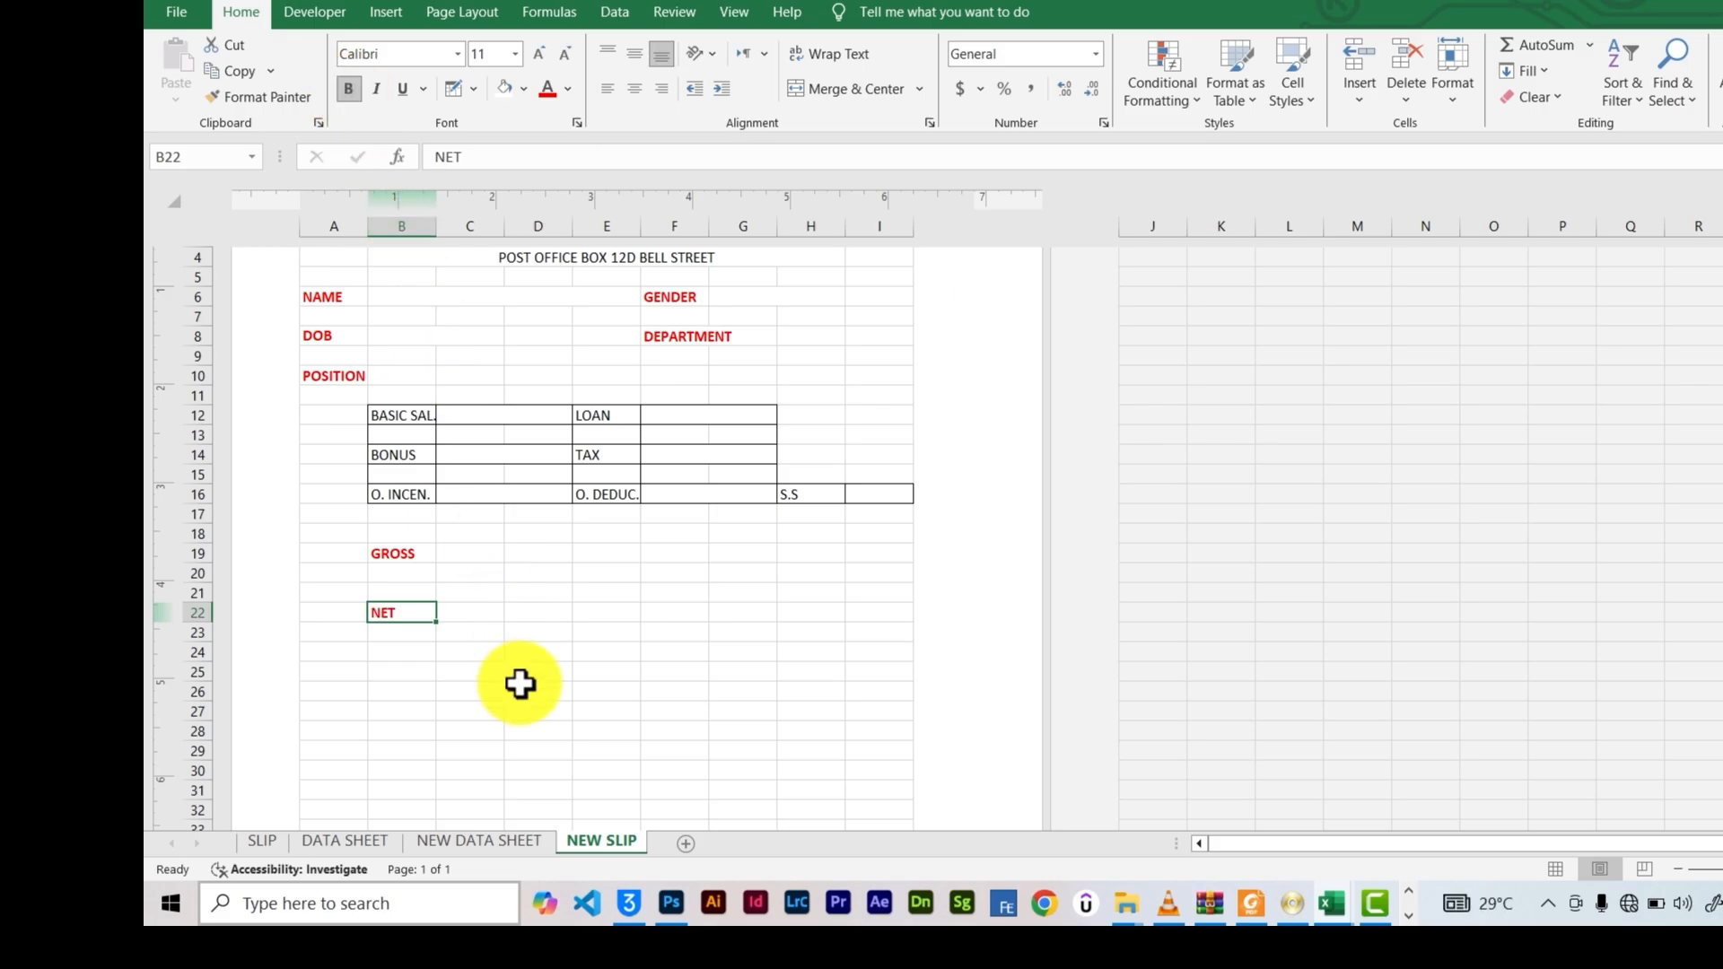
{"action": "scroll", "coordinate": [520, 684], "scroll_direction": "up", "scroll_amount": 3}
Merge and centre cells B6:E6 beside the NAME label
{"action": "left_click", "coordinate": [419, 436]}
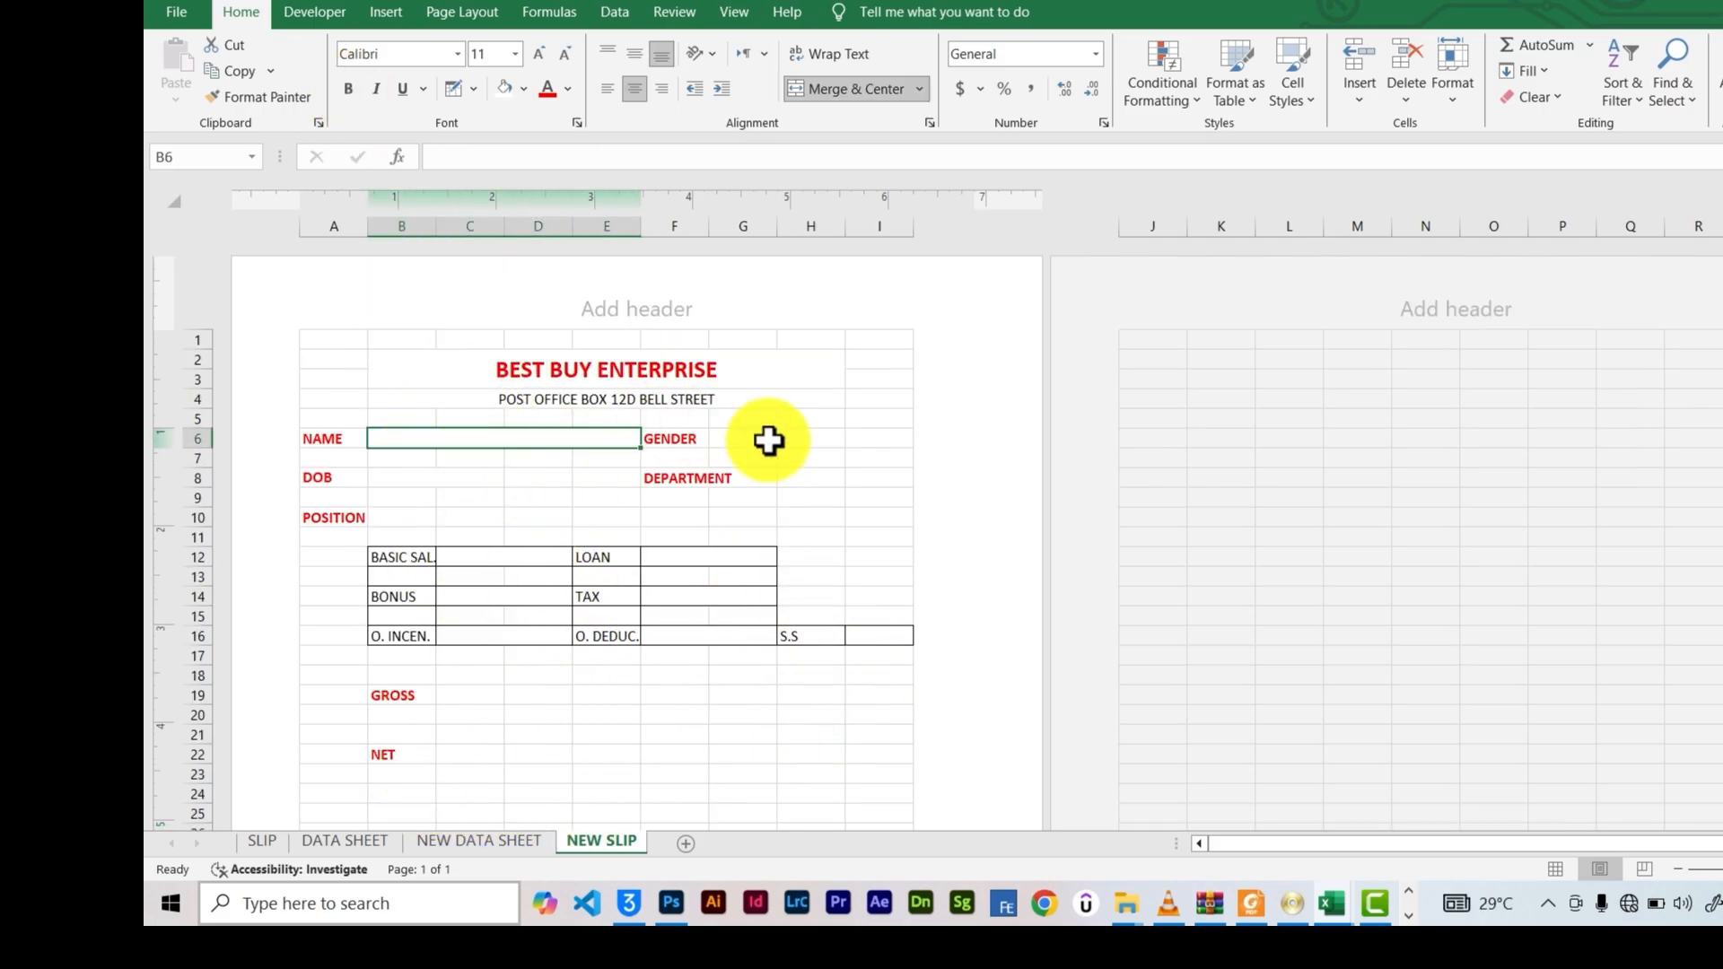
{"action": "left_click", "coordinate": [782, 496]}
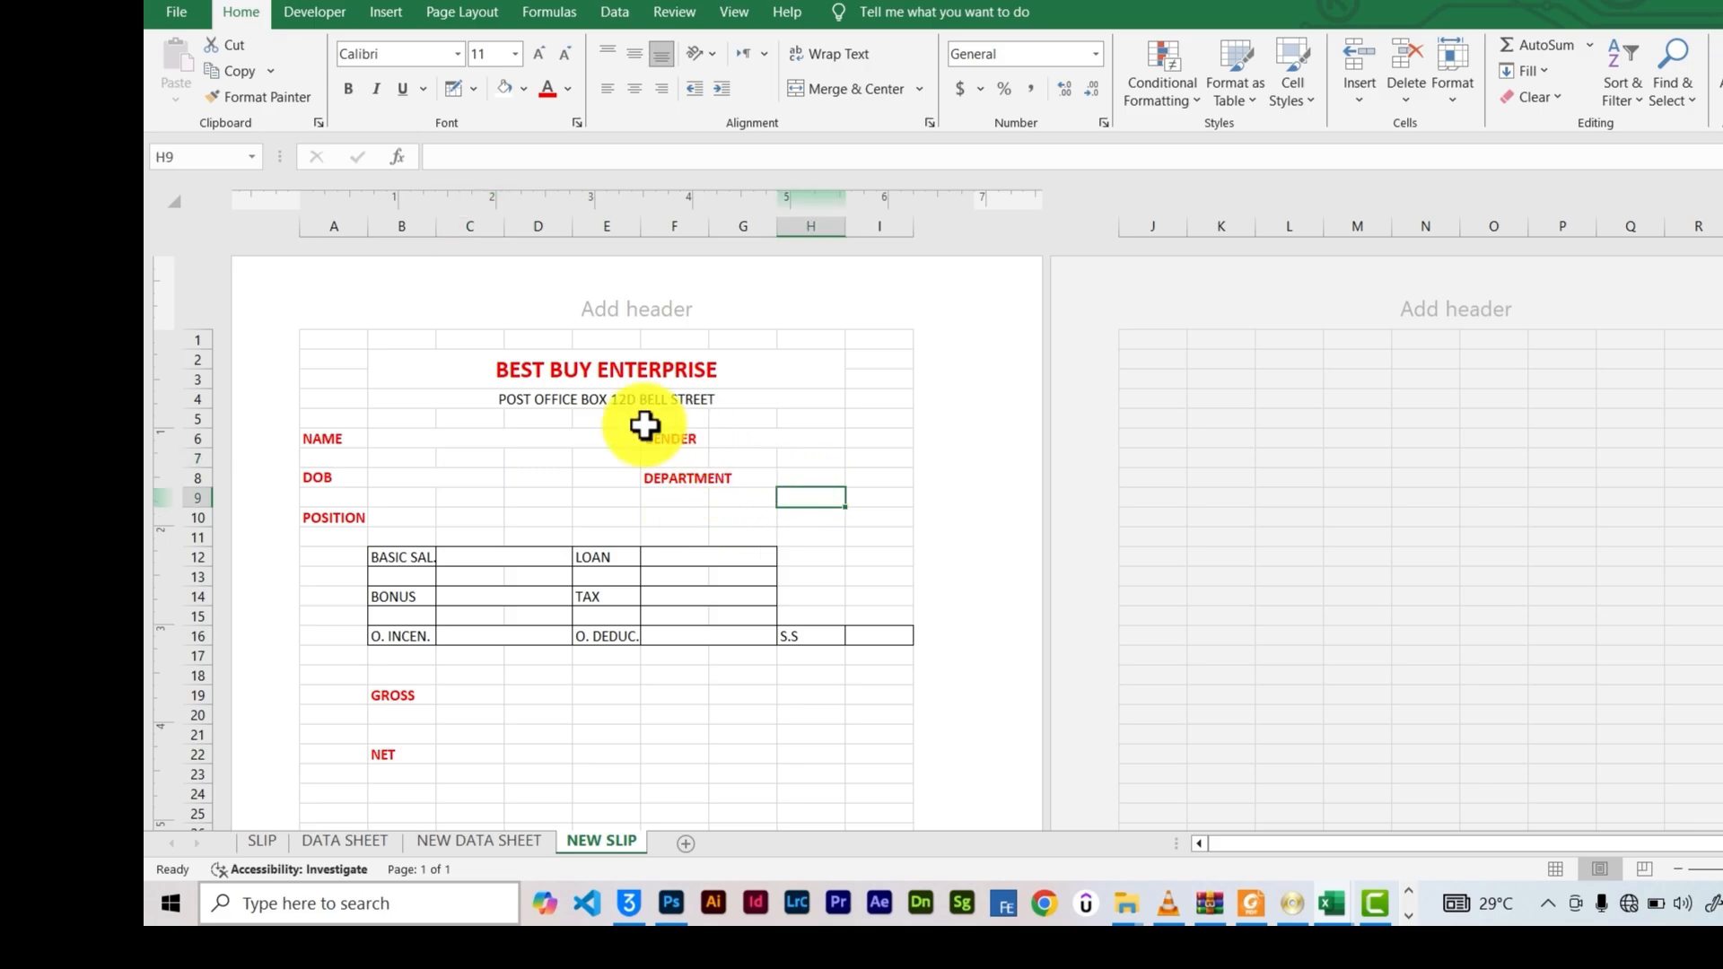
{"action": "scroll", "coordinate": [442, 460], "scroll_direction": "down", "scroll_amount": 3}
{"action": "left_click", "coordinate": [520, 685]}
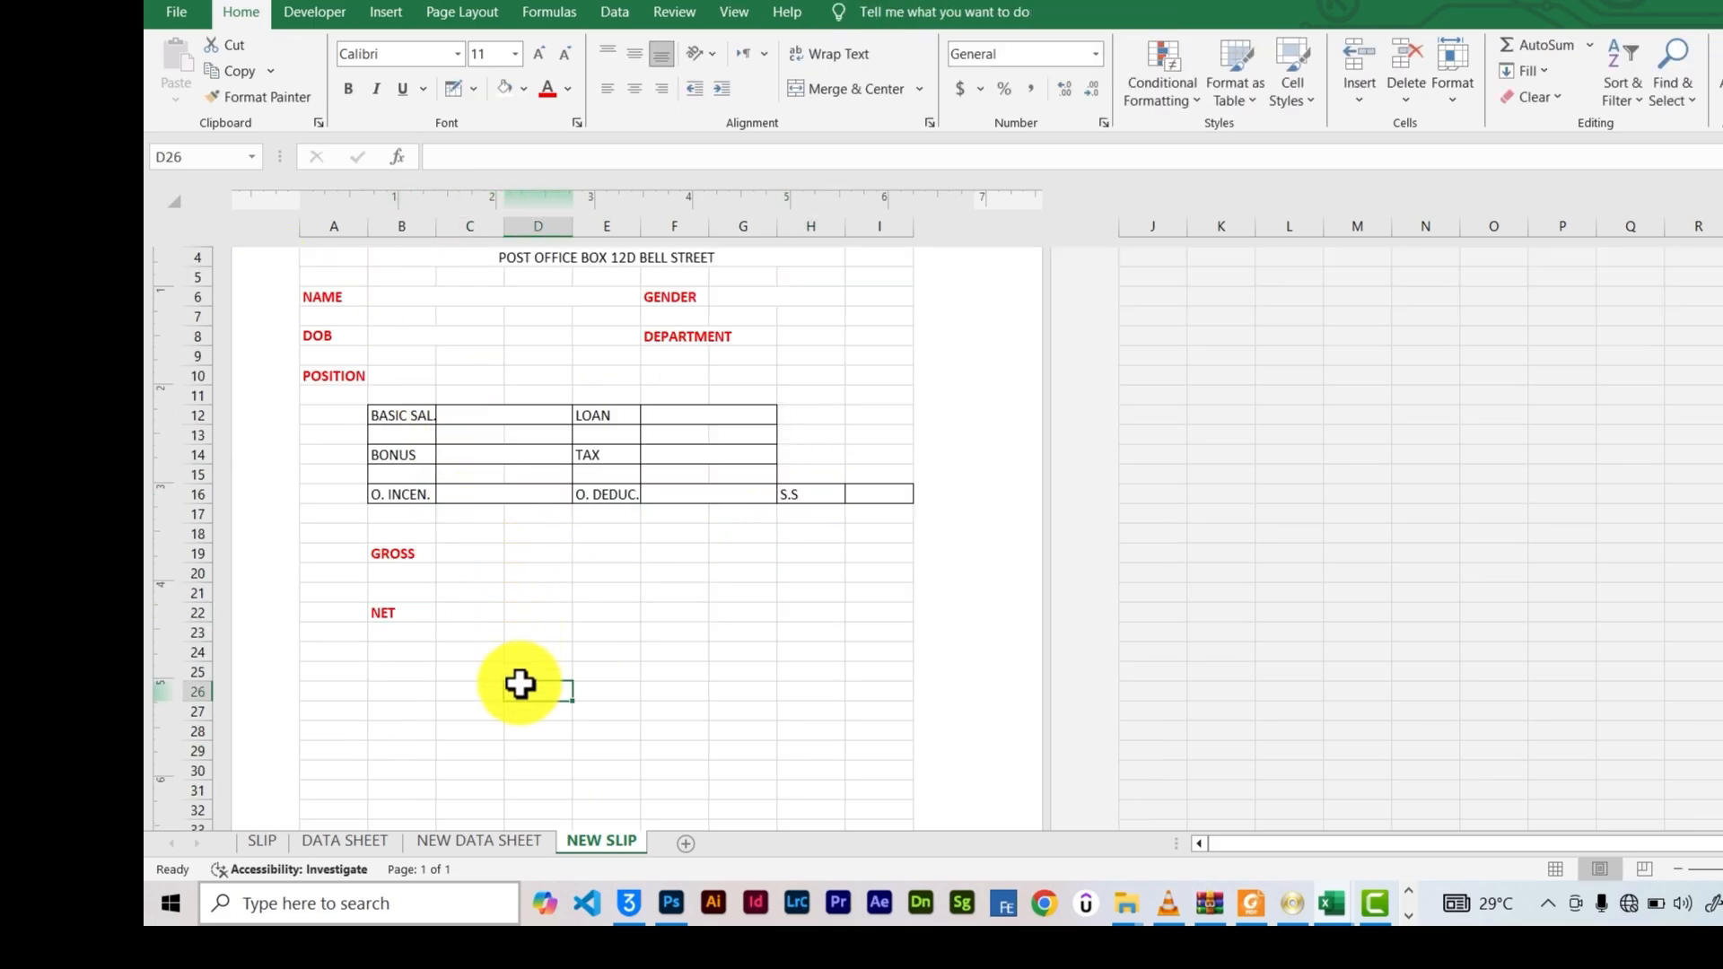
{"action": "scroll", "coordinate": [521, 669], "scroll_direction": "up", "scroll_amount": 3}
{"action": "left_click", "coordinate": [421, 440]}
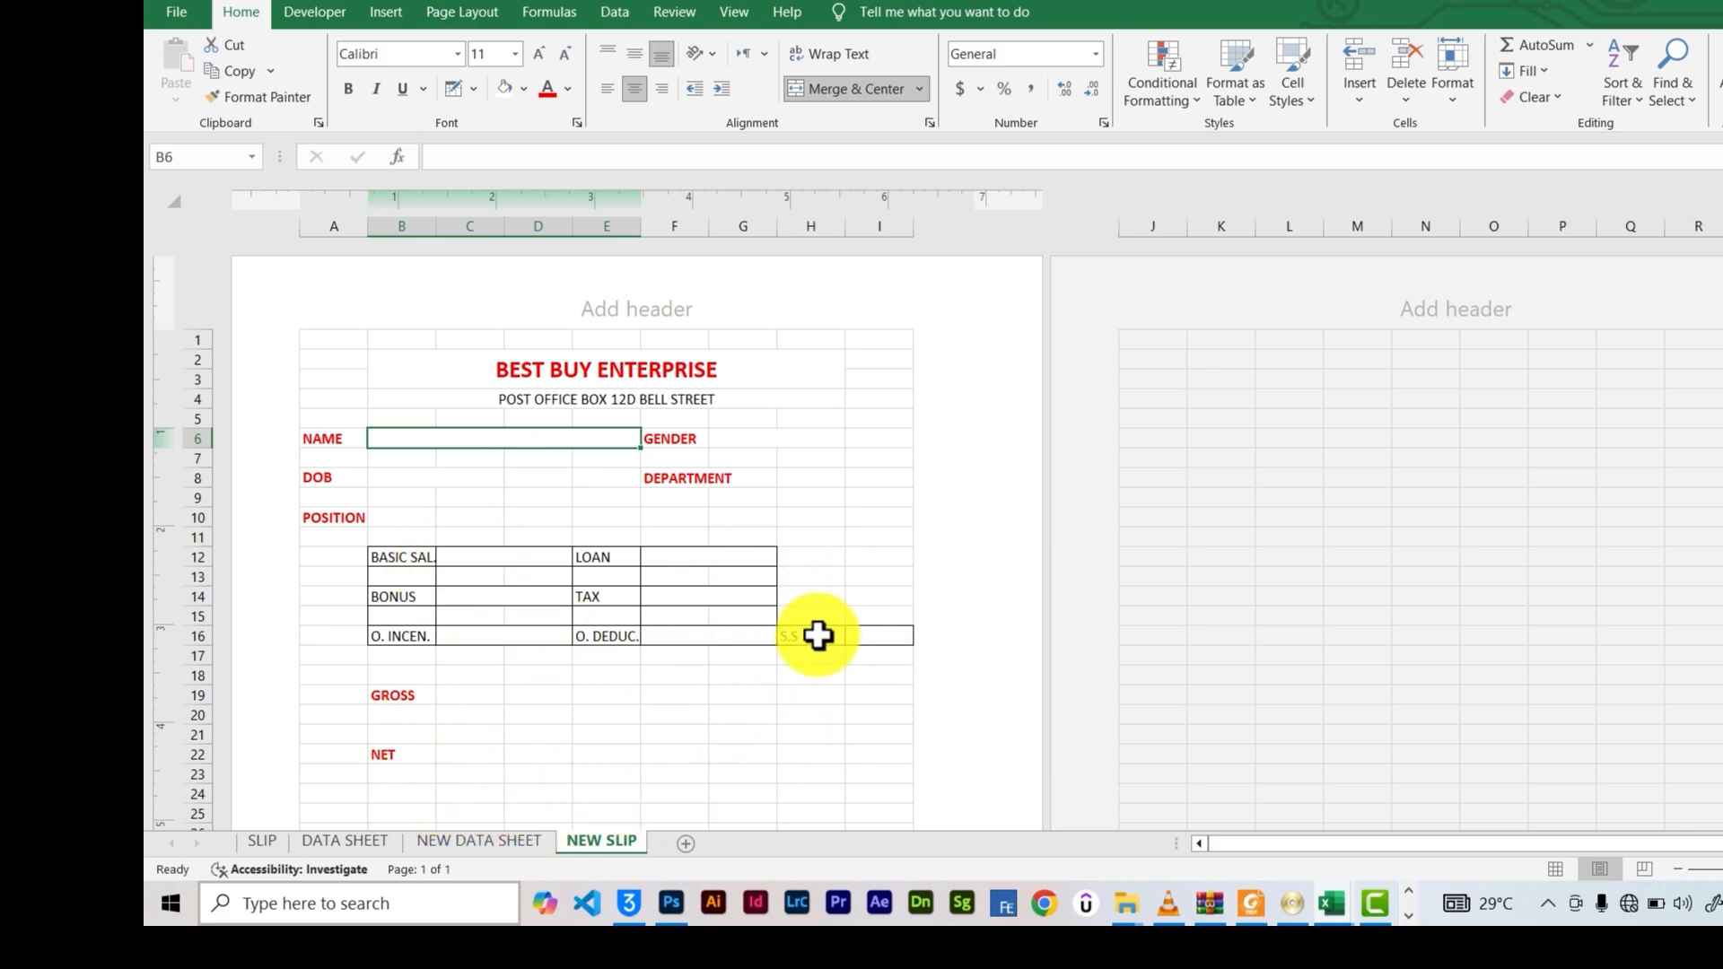
{"action": "left_click", "coordinate": [767, 437]}
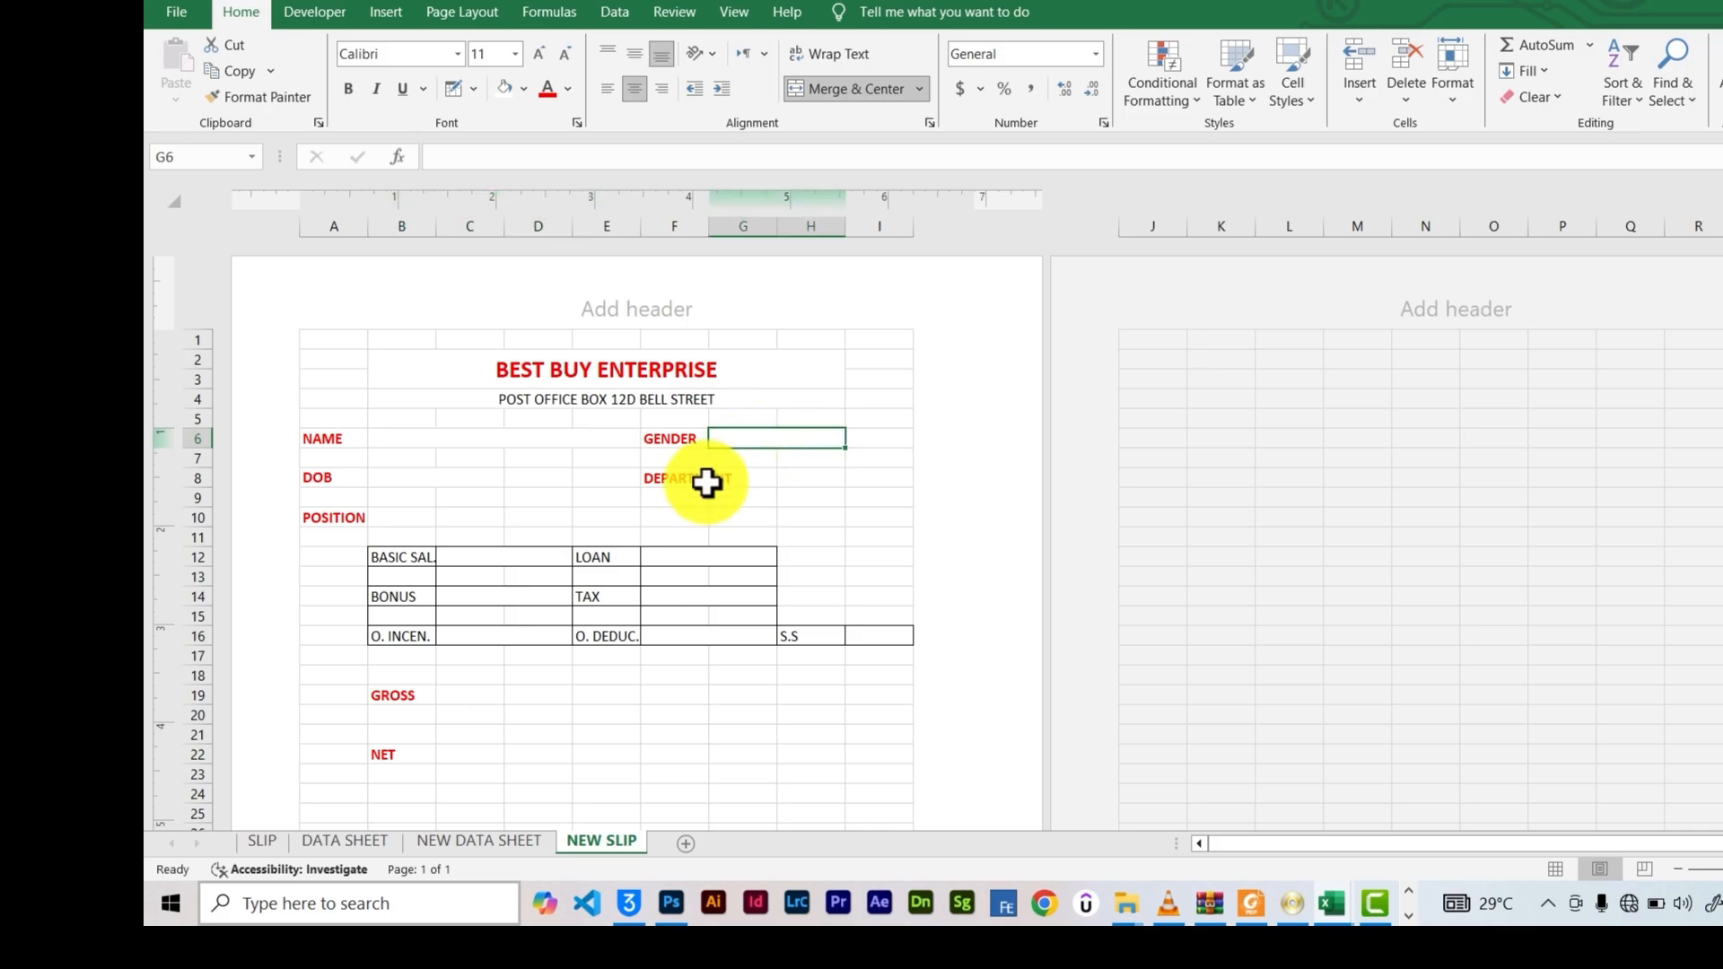
{"action": "left_click", "coordinate": [471, 459]}
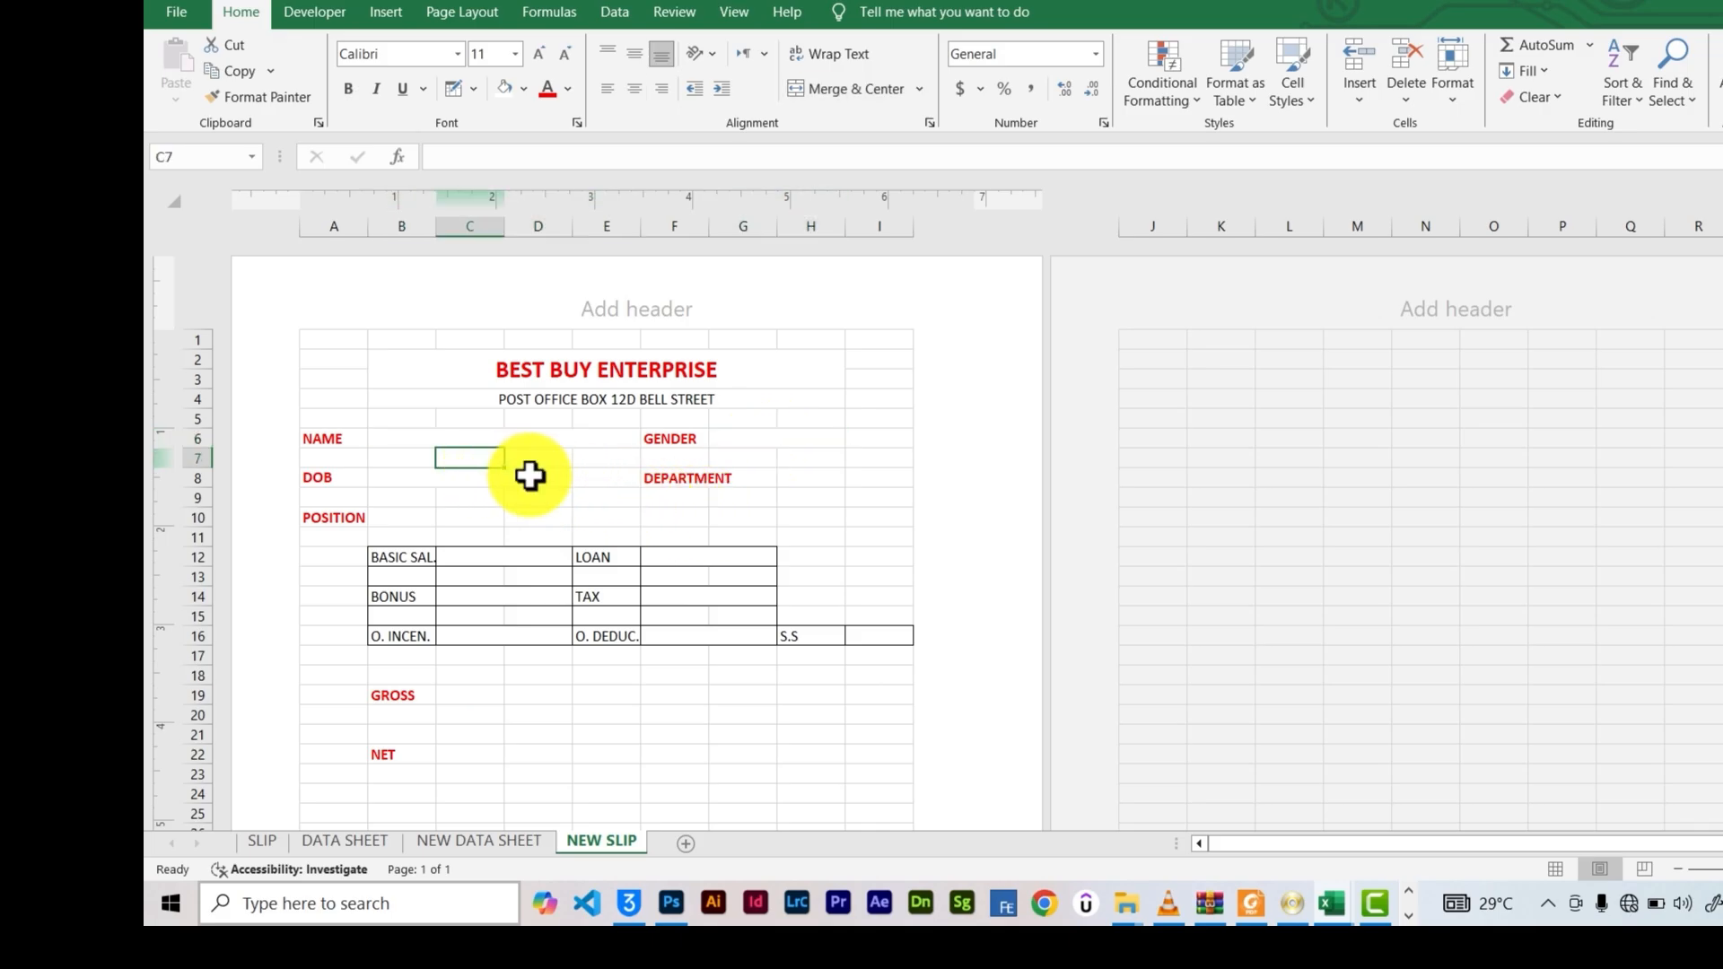
{"action": "left_click", "coordinate": [810, 492]}
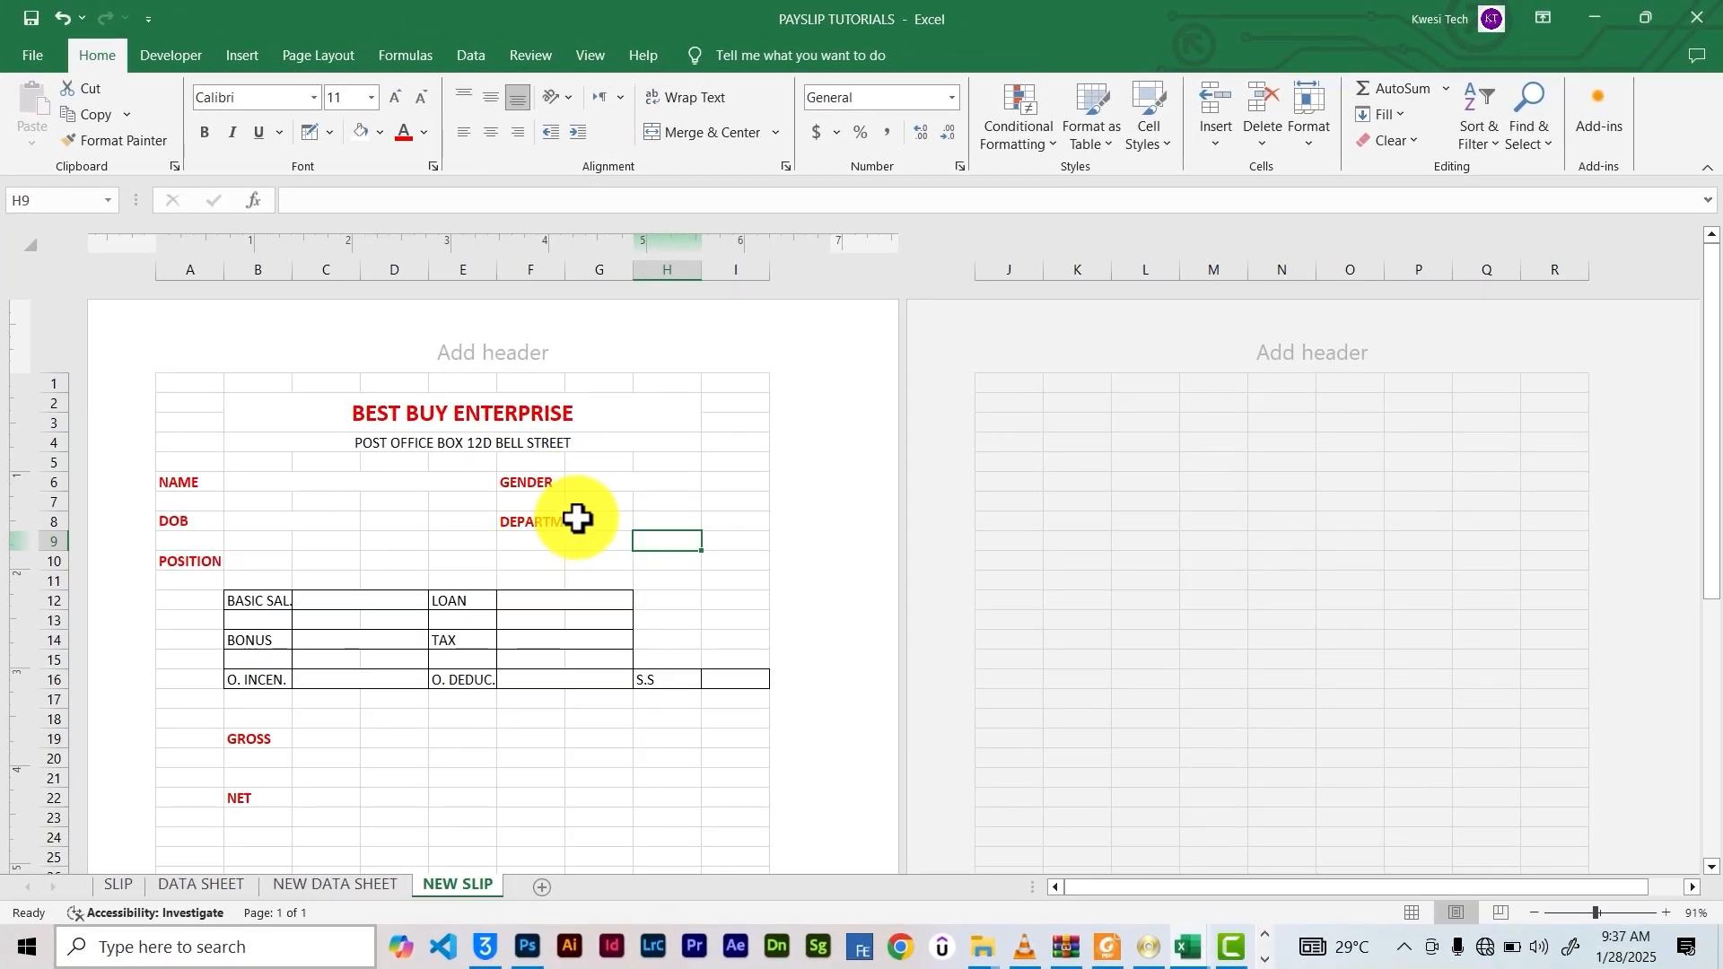
{"action": "left_click", "coordinate": [154, 337]}
{"action": "key", "text": "Escape"}
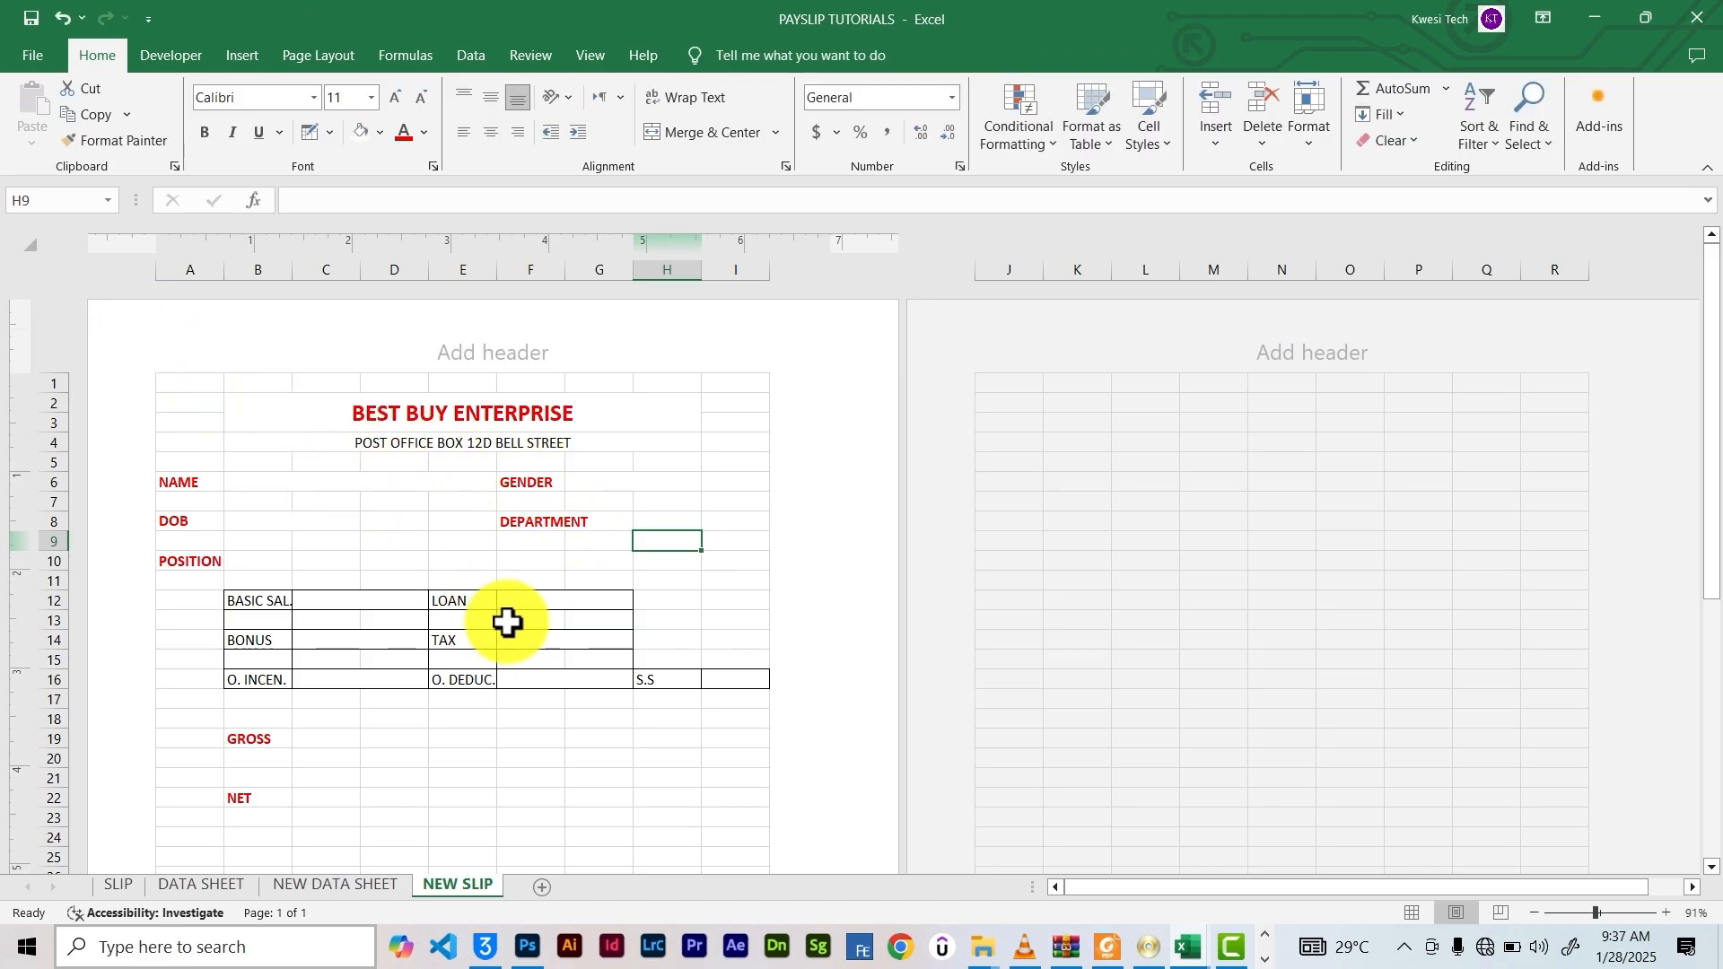
{"action": "left_click_drag", "start_coordinate": [292, 493], "coordinate": [467, 485]}
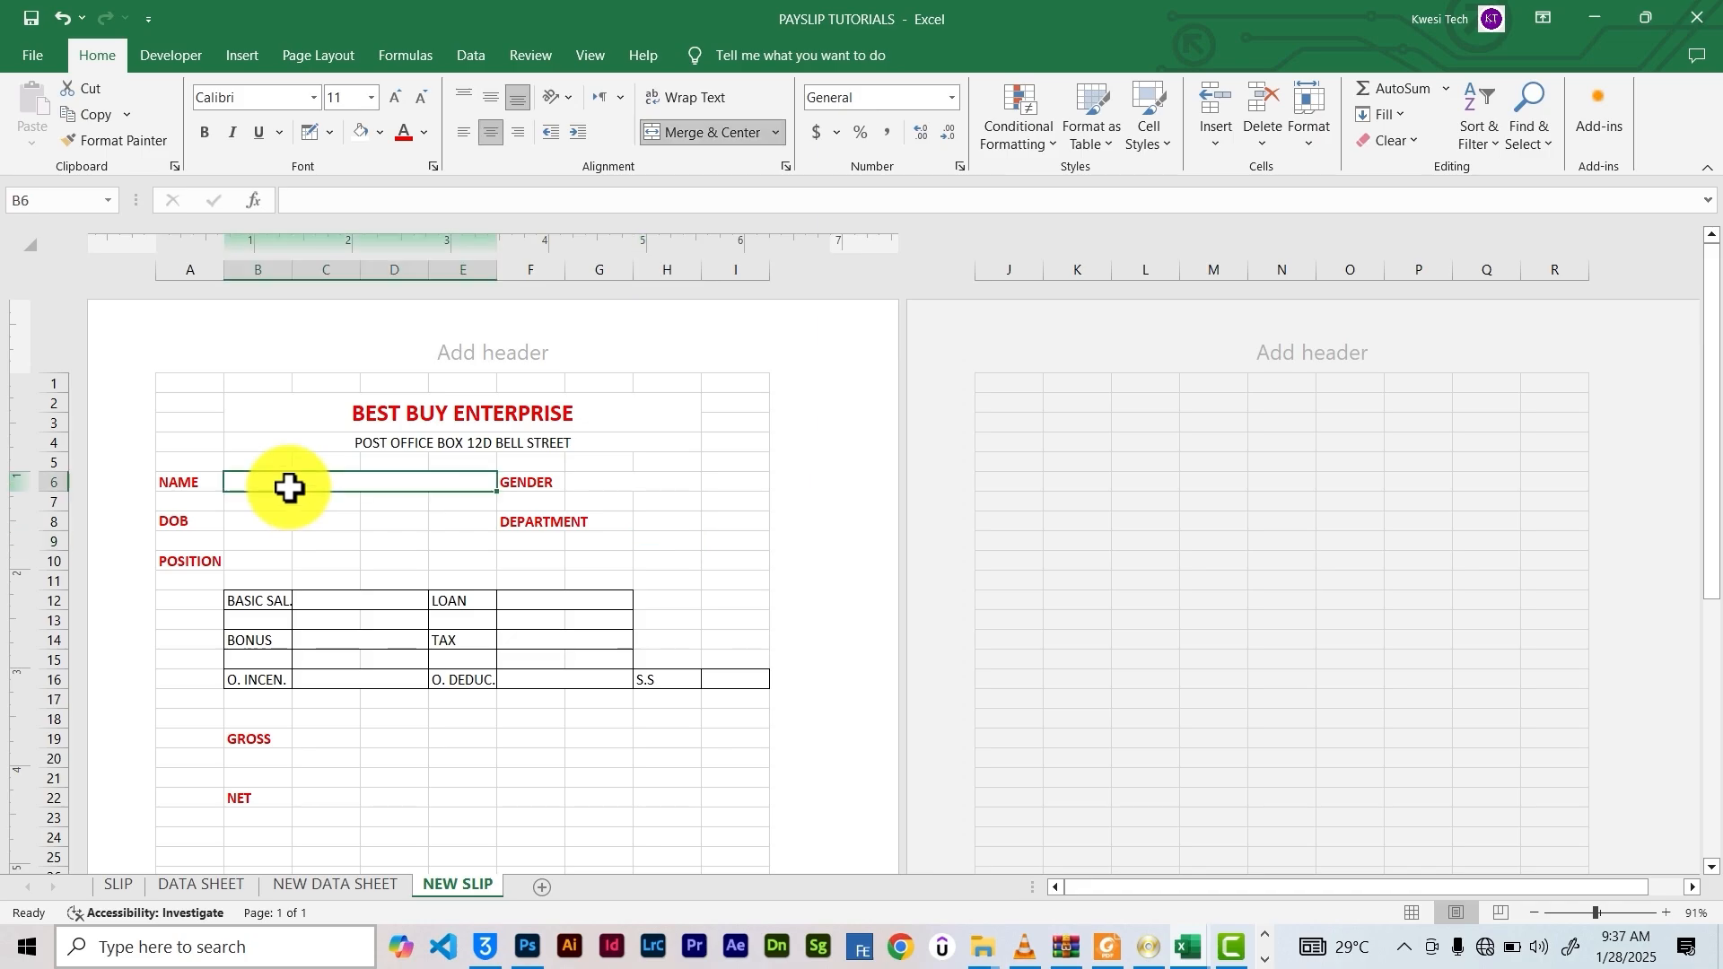
{"action": "left_click", "coordinate": [709, 133]}
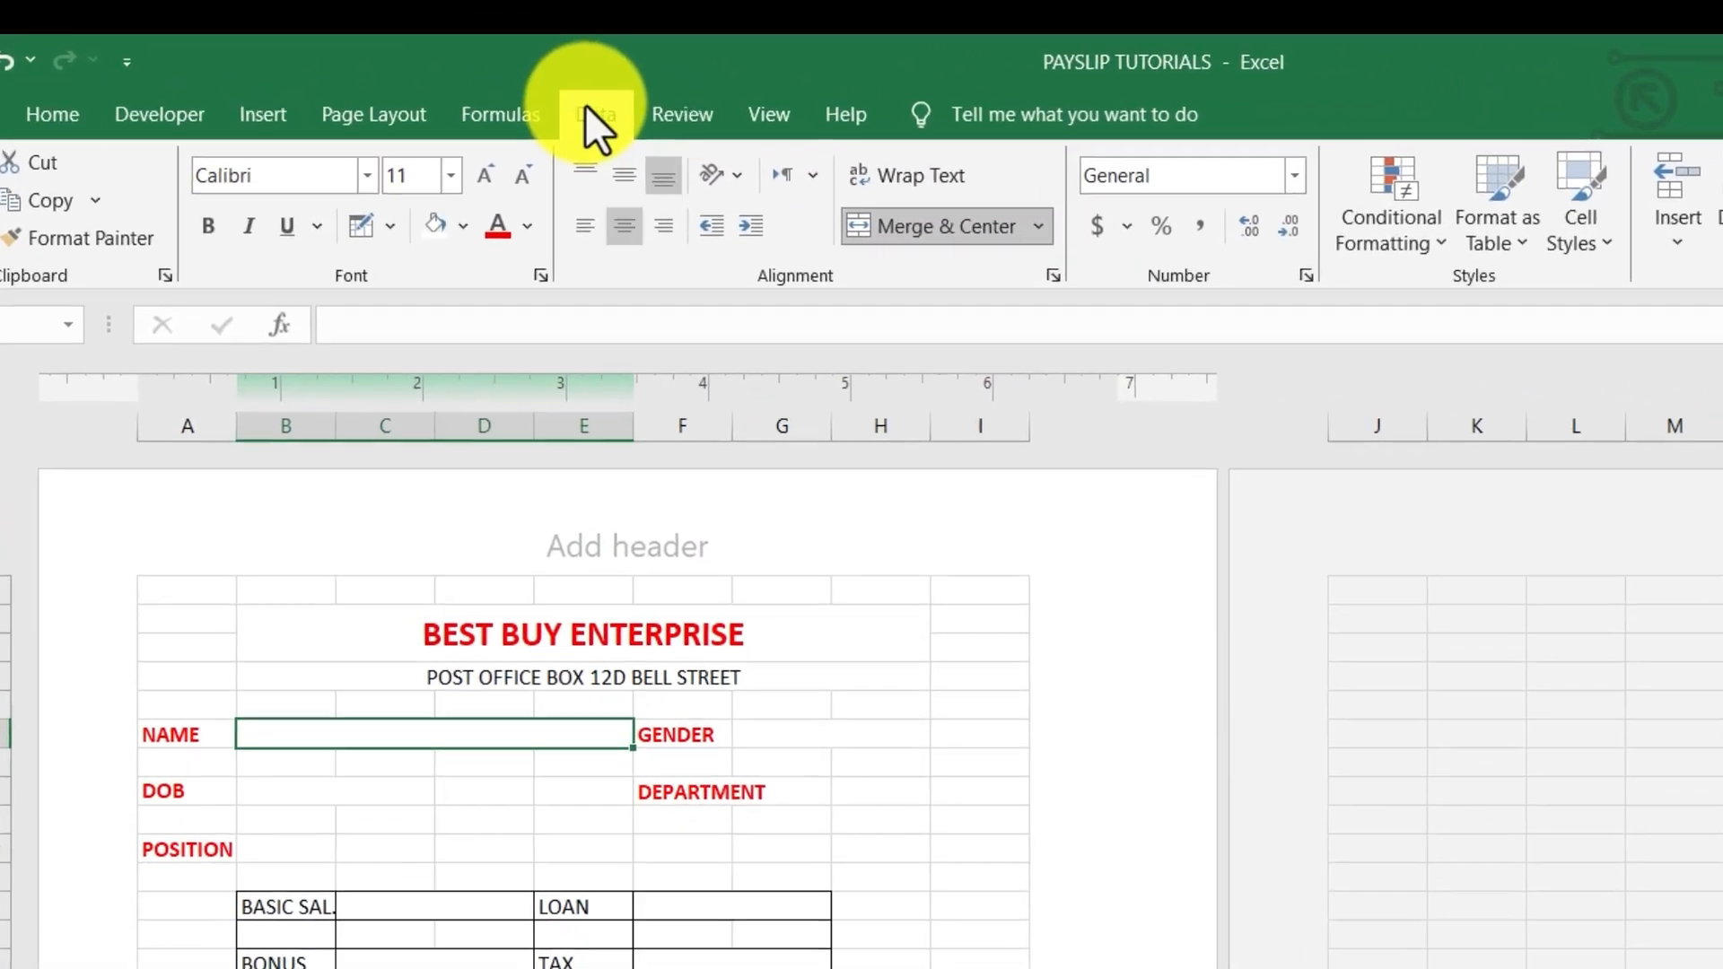
Add List data validation to the NAME cell, sourced from 'NEW DATA SHEET'!$B$8:$B$28
{"action": "left_click", "coordinate": [471, 55]}
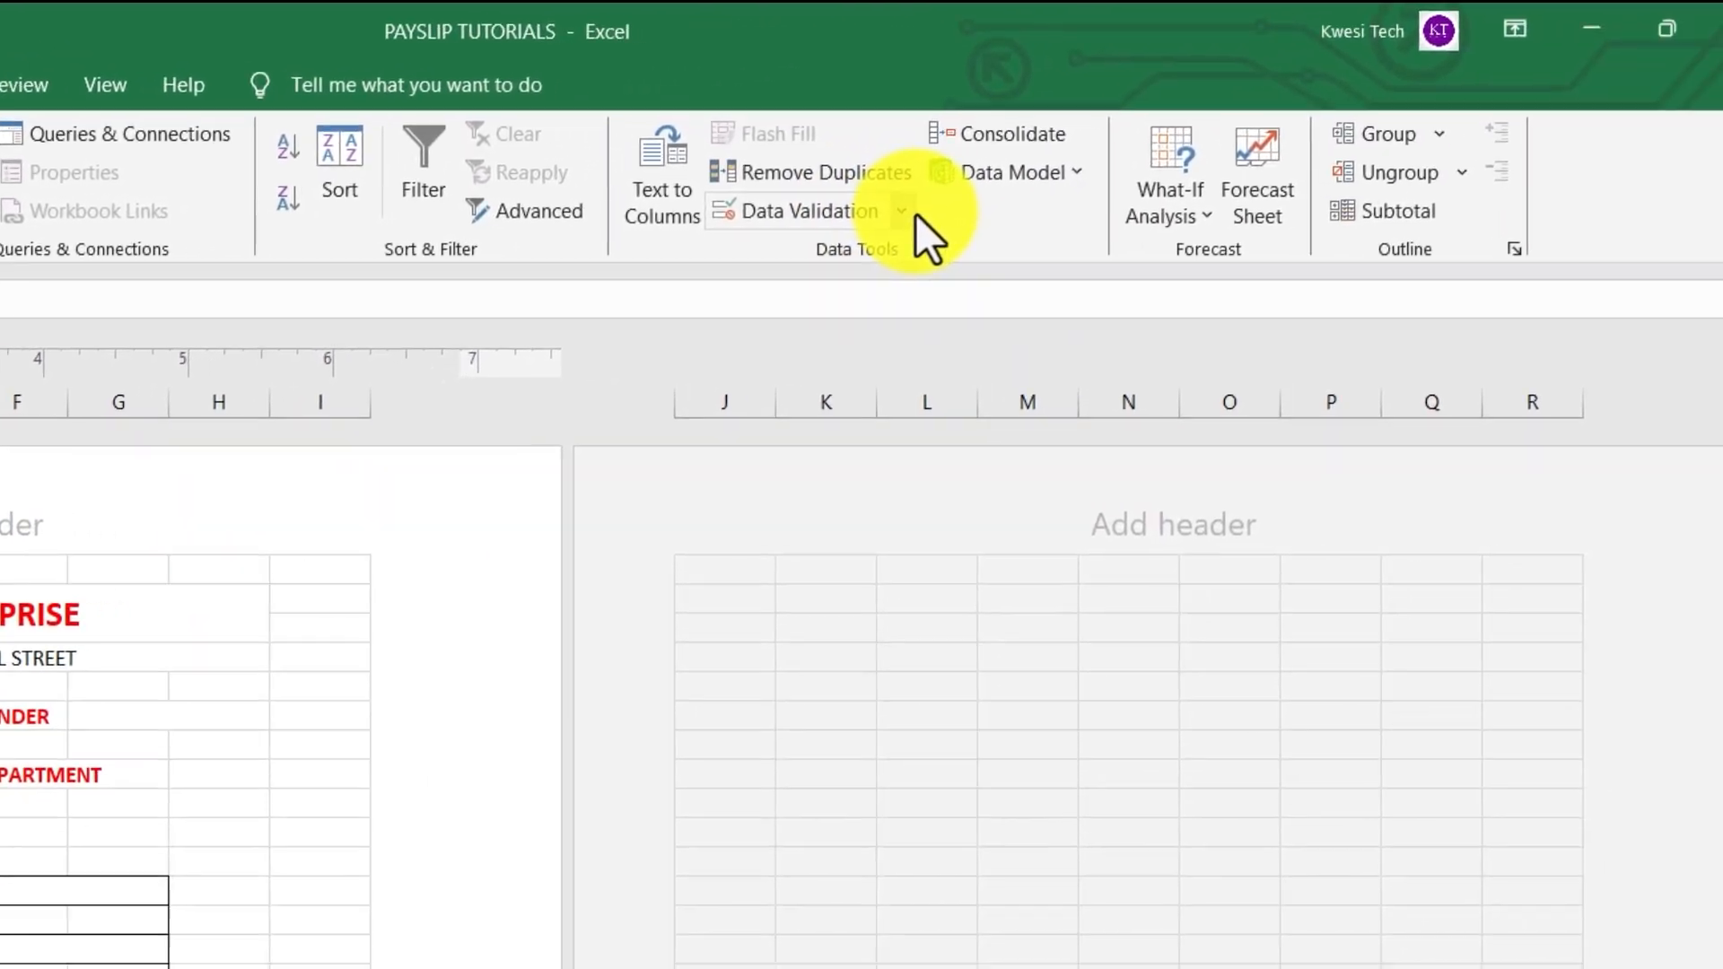
{"action": "left_click", "coordinate": [1443, 238]}
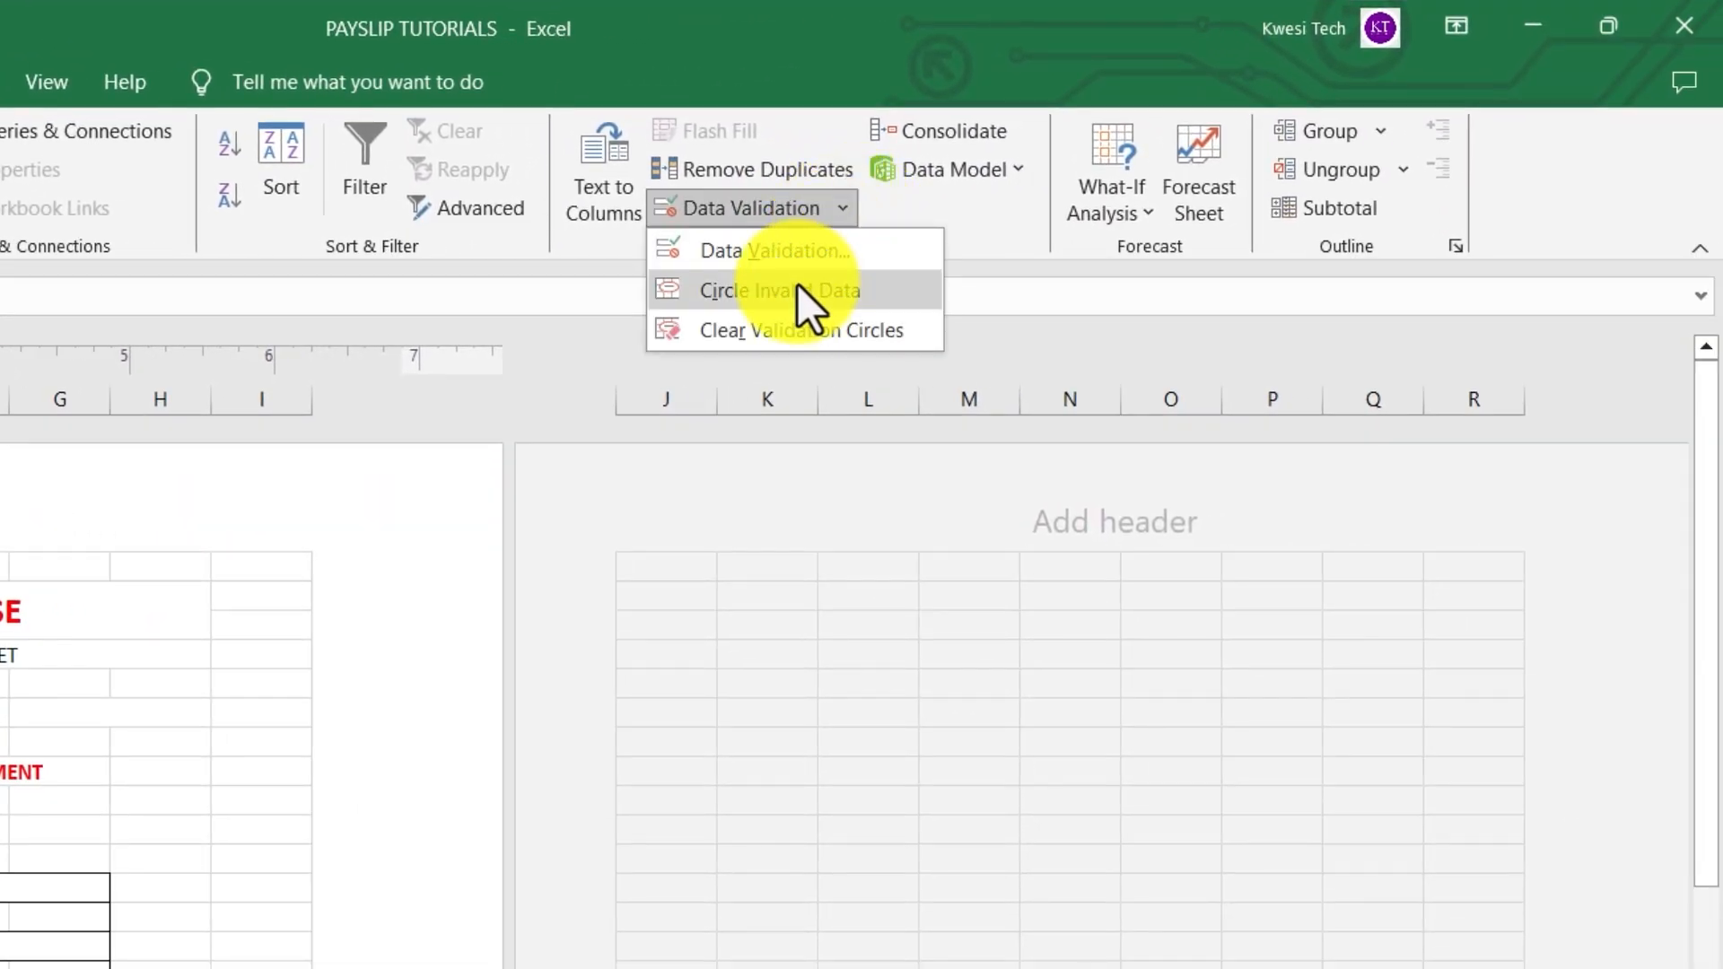
{"action": "left_click", "coordinate": [1390, 283]}
{"action": "left_click", "coordinate": [764, 409]}
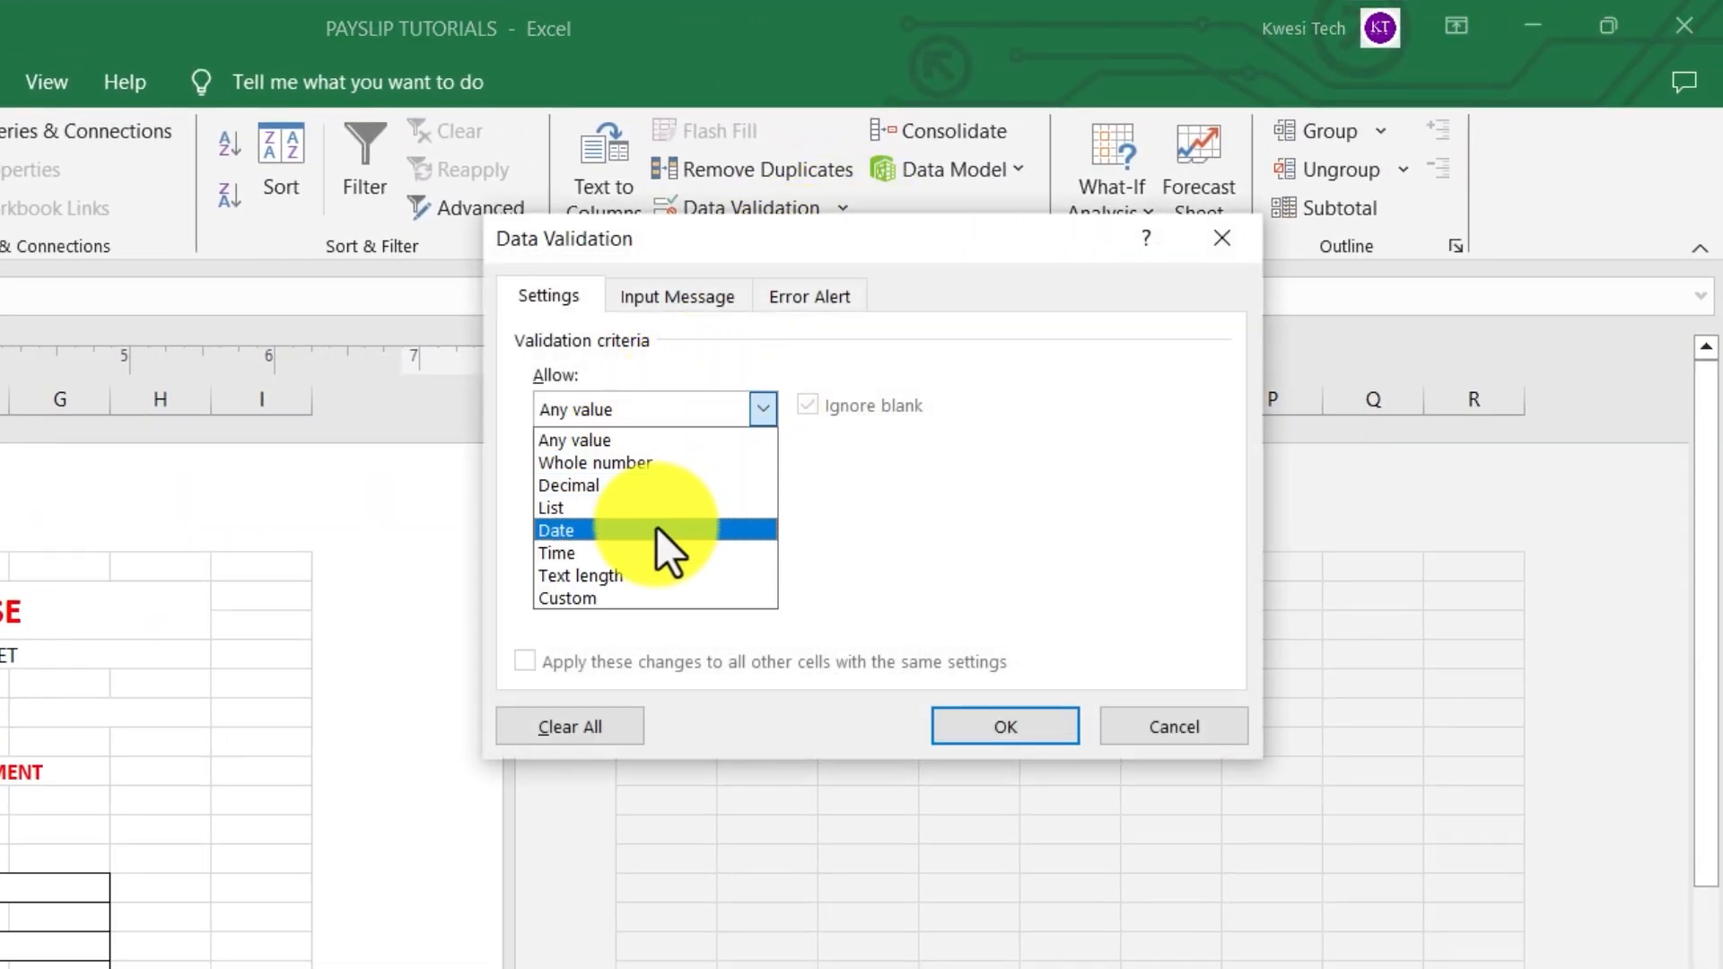
{"action": "left_click", "coordinate": [633, 508]}
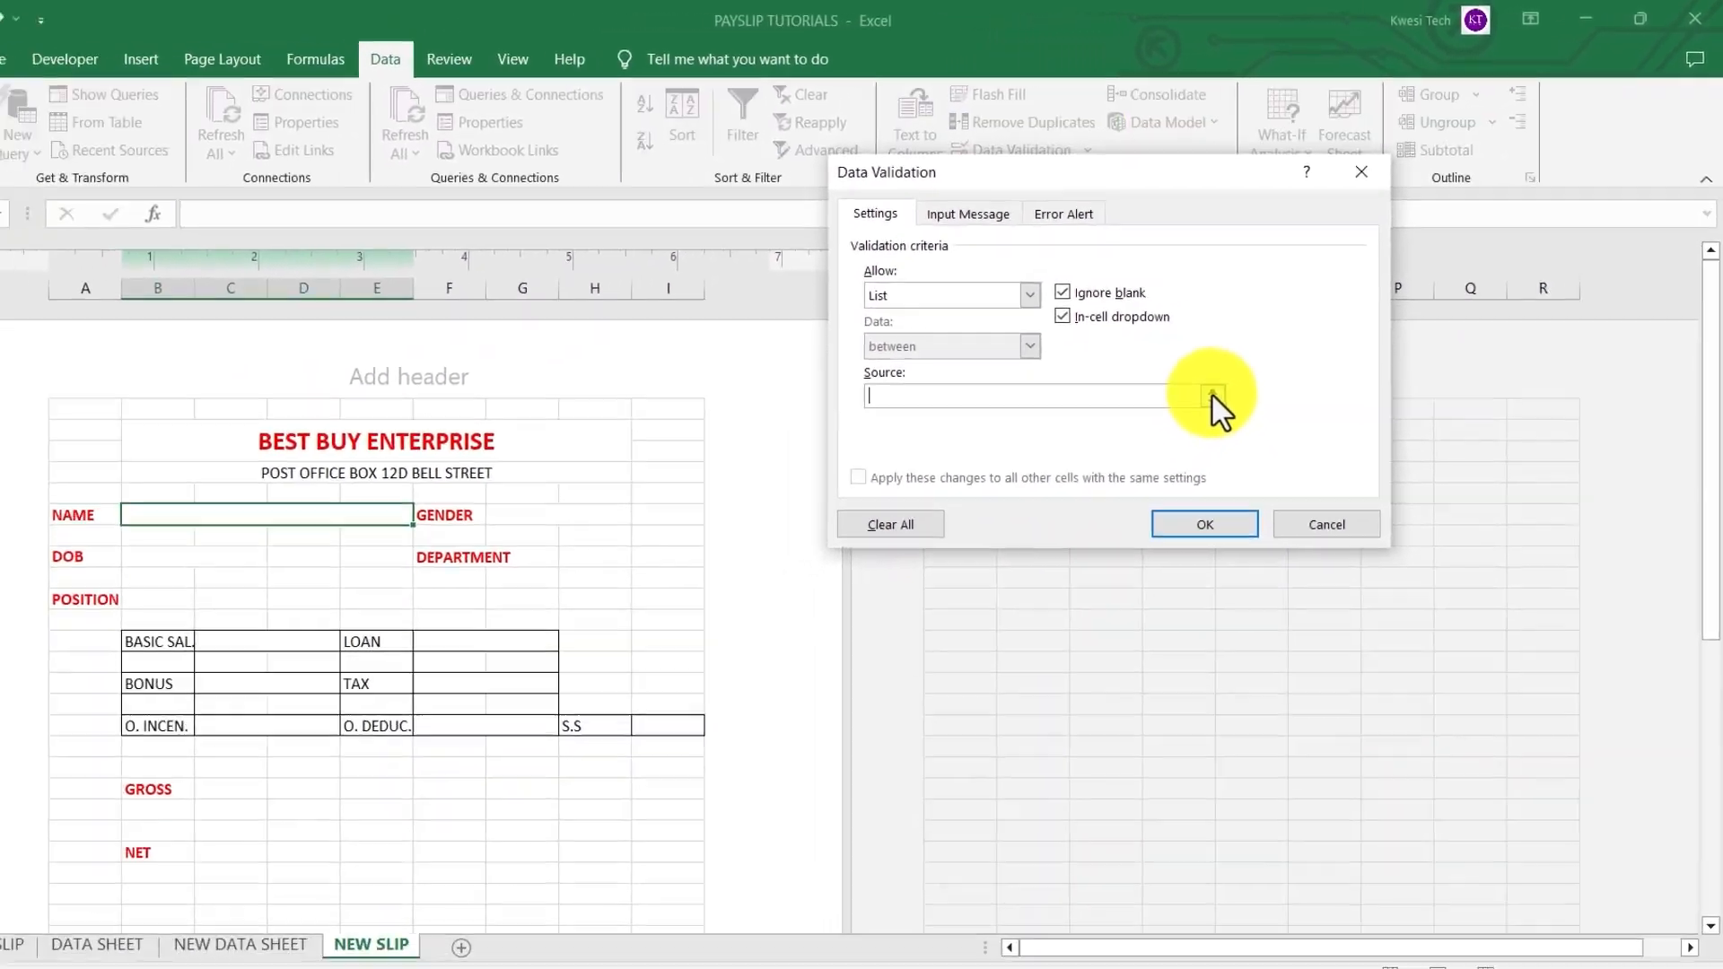
{"action": "left_click", "coordinate": [1015, 547]}
{"action": "left_click", "coordinate": [333, 879]}
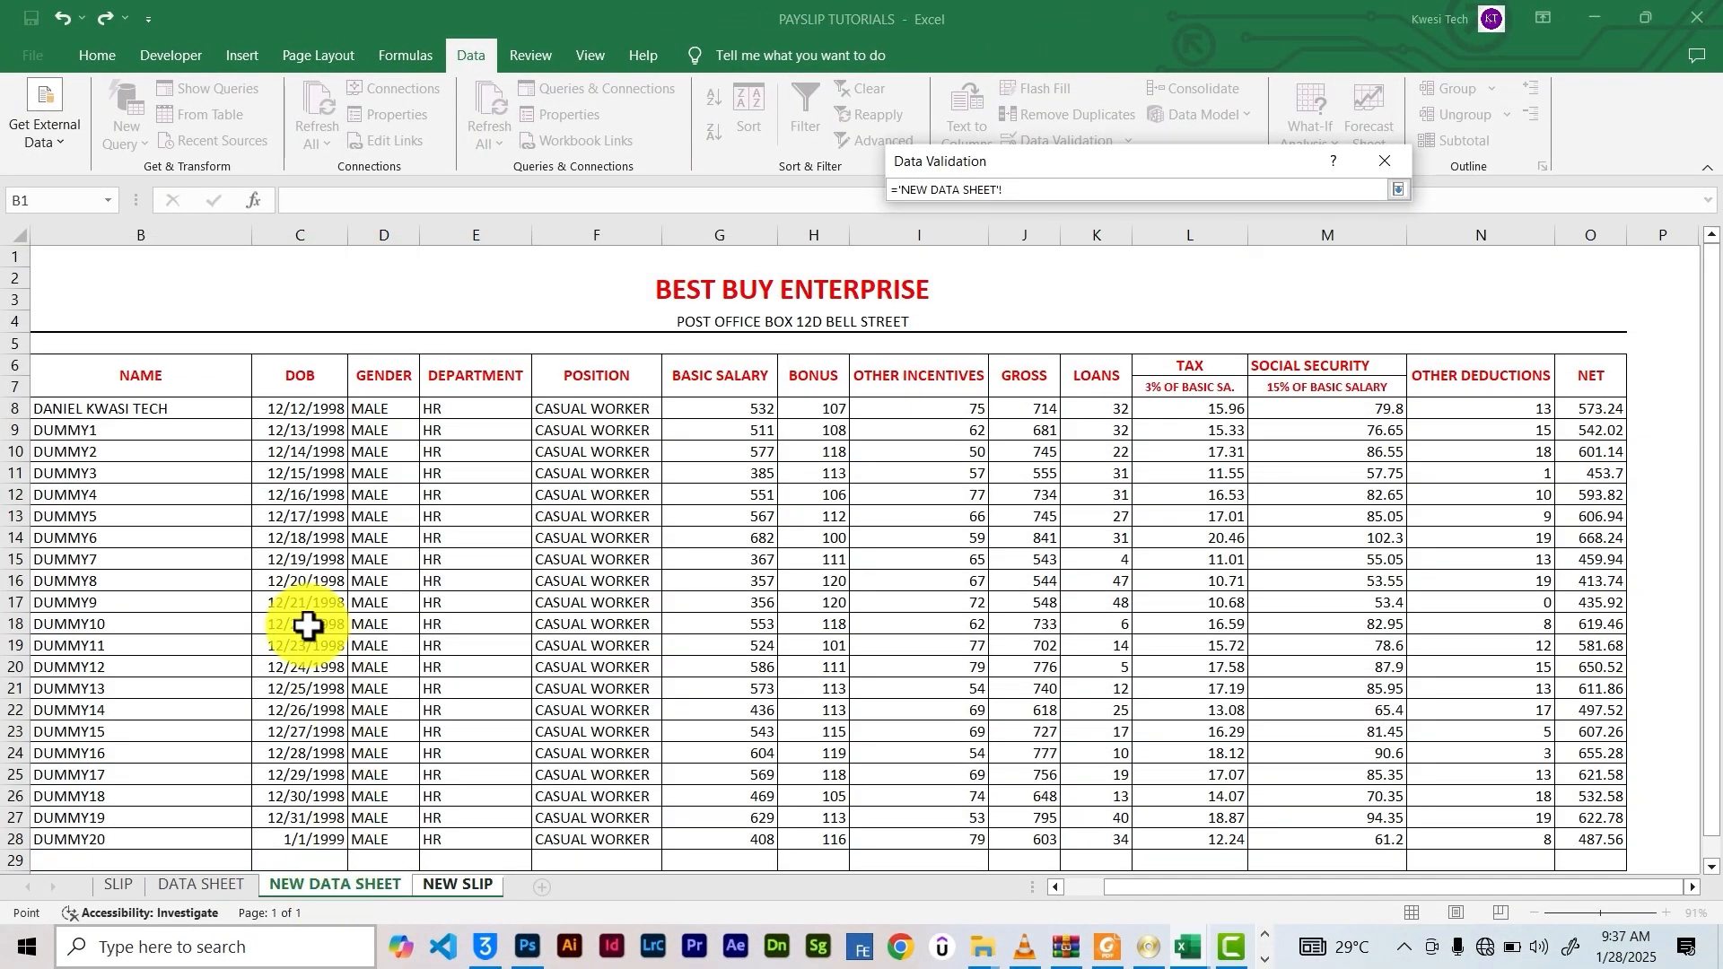
{"action": "left_click_drag", "start_coordinate": [99, 404], "coordinate": [142, 305]}
{"action": "scroll", "coordinate": [192, 439], "scroll_direction": "up", "scroll_amount": 8}
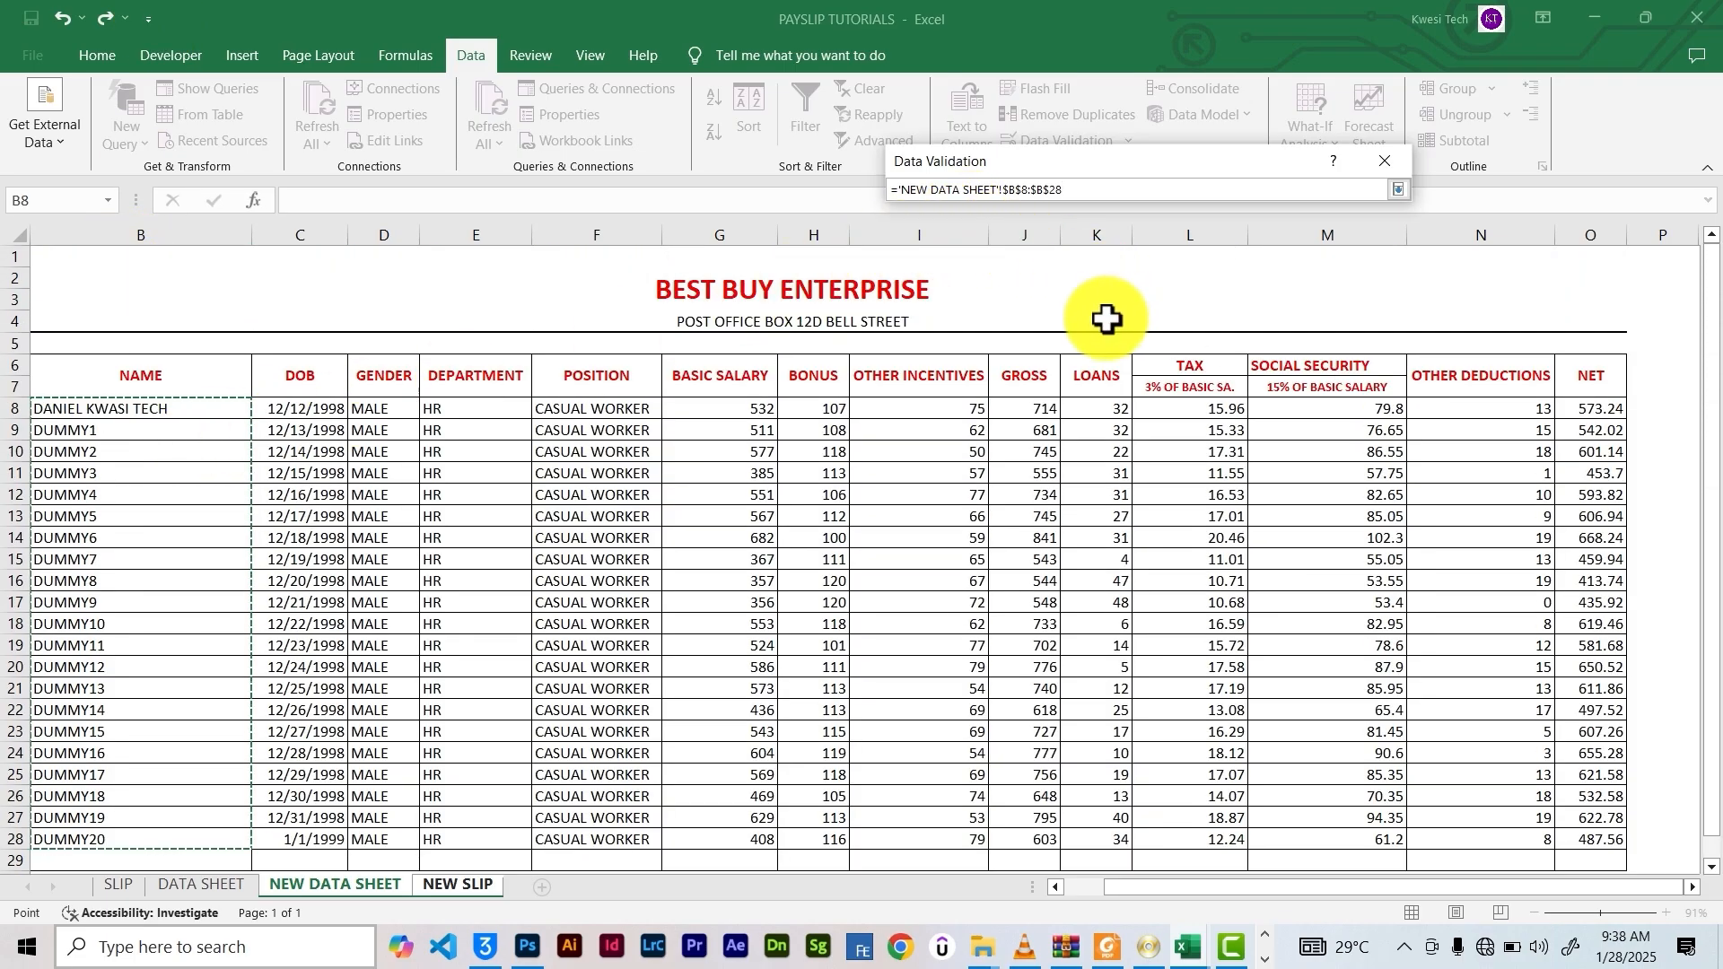
{"action": "key", "text": "Return"}
{"action": "left_click", "coordinate": [1215, 499]}
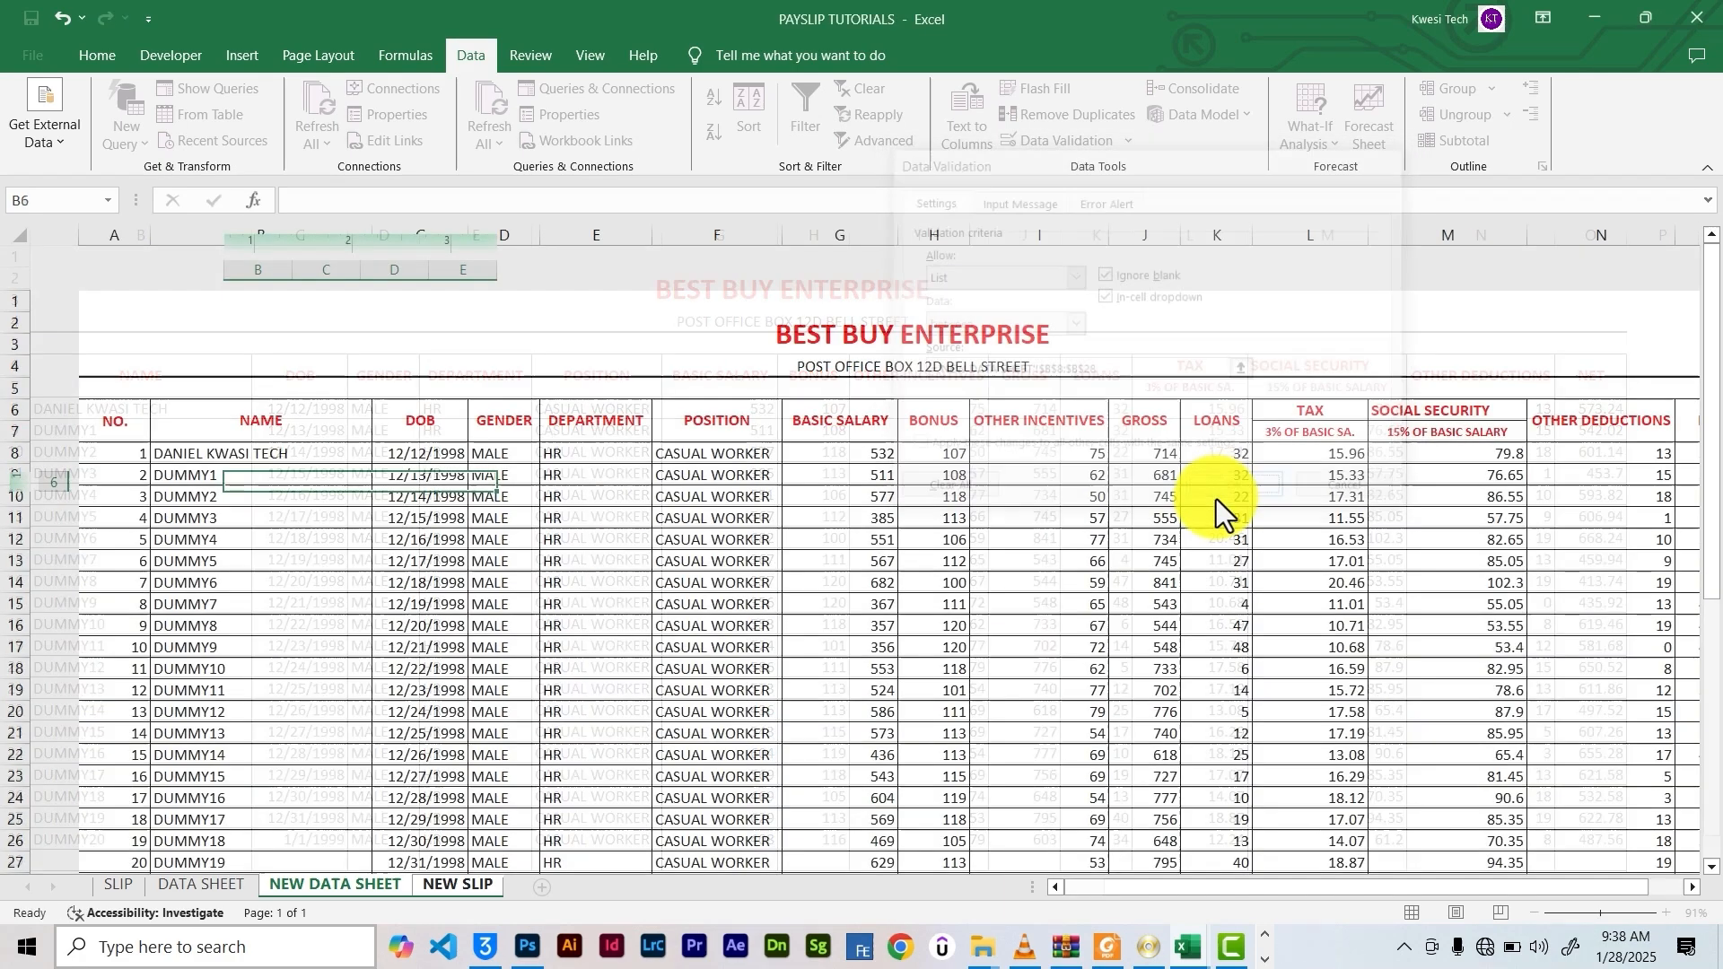
{"action": "key", "text": "ctrl+Page_Down"}
Try DUMMY1 and DUMMY6 in the NAME dropdown, finishing on the first employee
{"action": "left_click", "coordinate": [507, 483]}
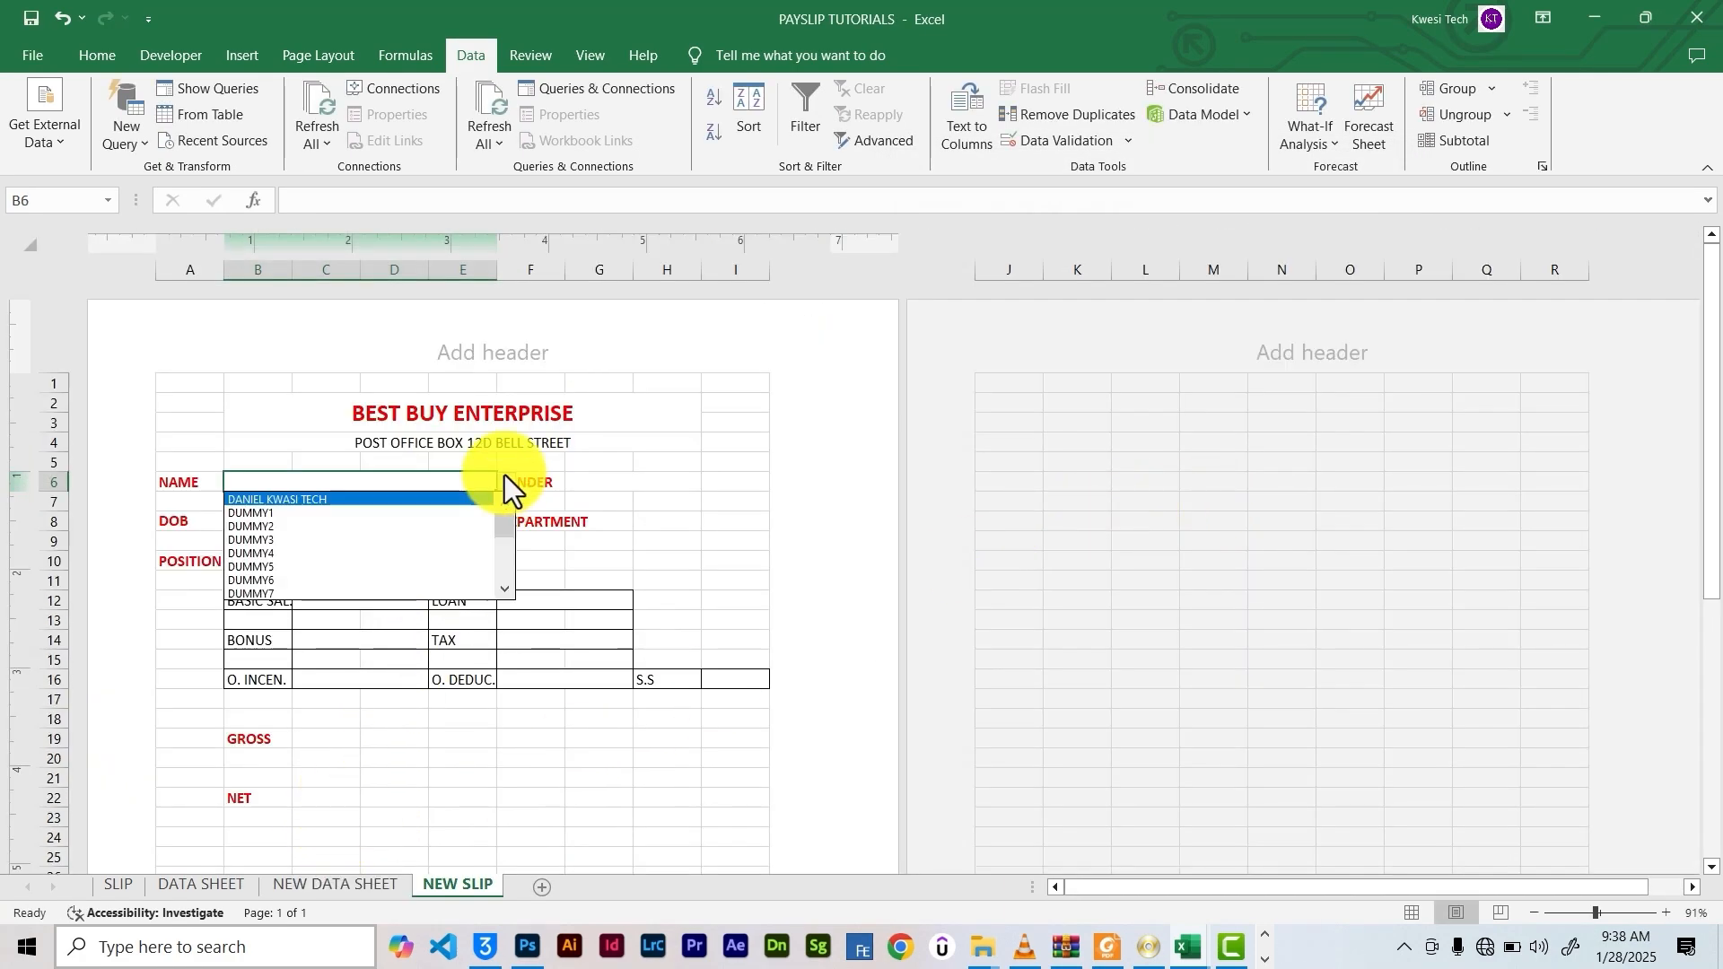
{"action": "left_click", "coordinate": [373, 501]}
{"action": "left_click", "coordinate": [506, 488]}
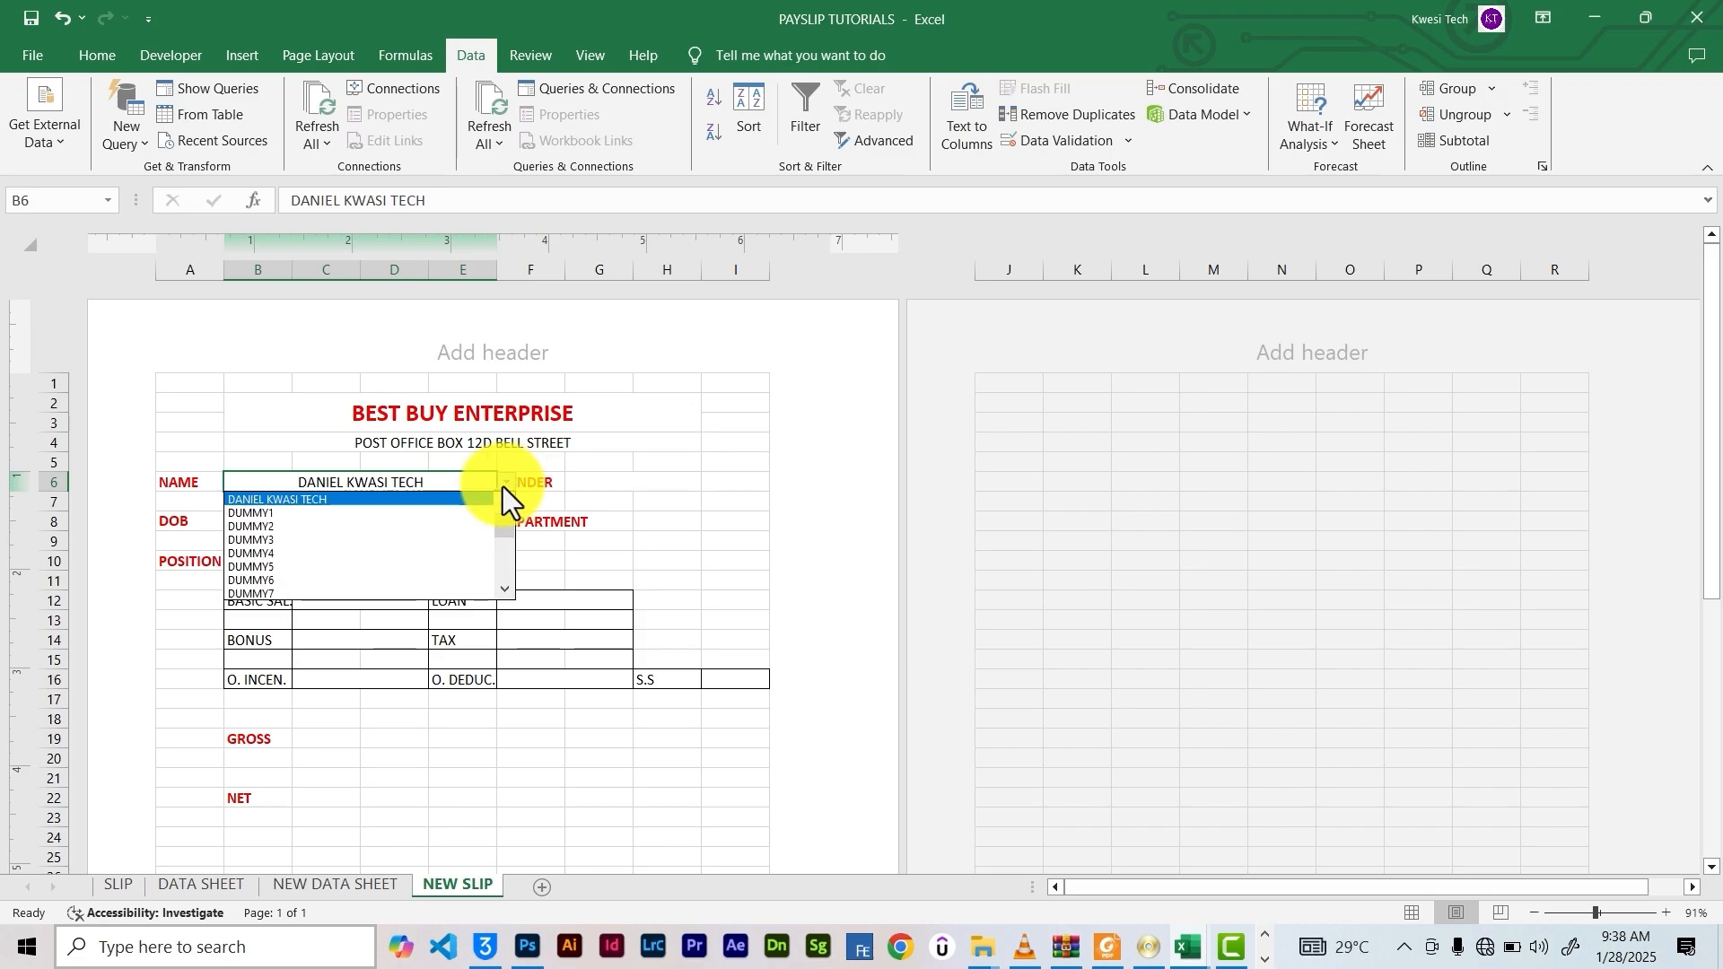
{"action": "left_click", "coordinate": [358, 526]}
{"action": "left_click", "coordinate": [506, 489]}
{"action": "left_click", "coordinate": [377, 563]}
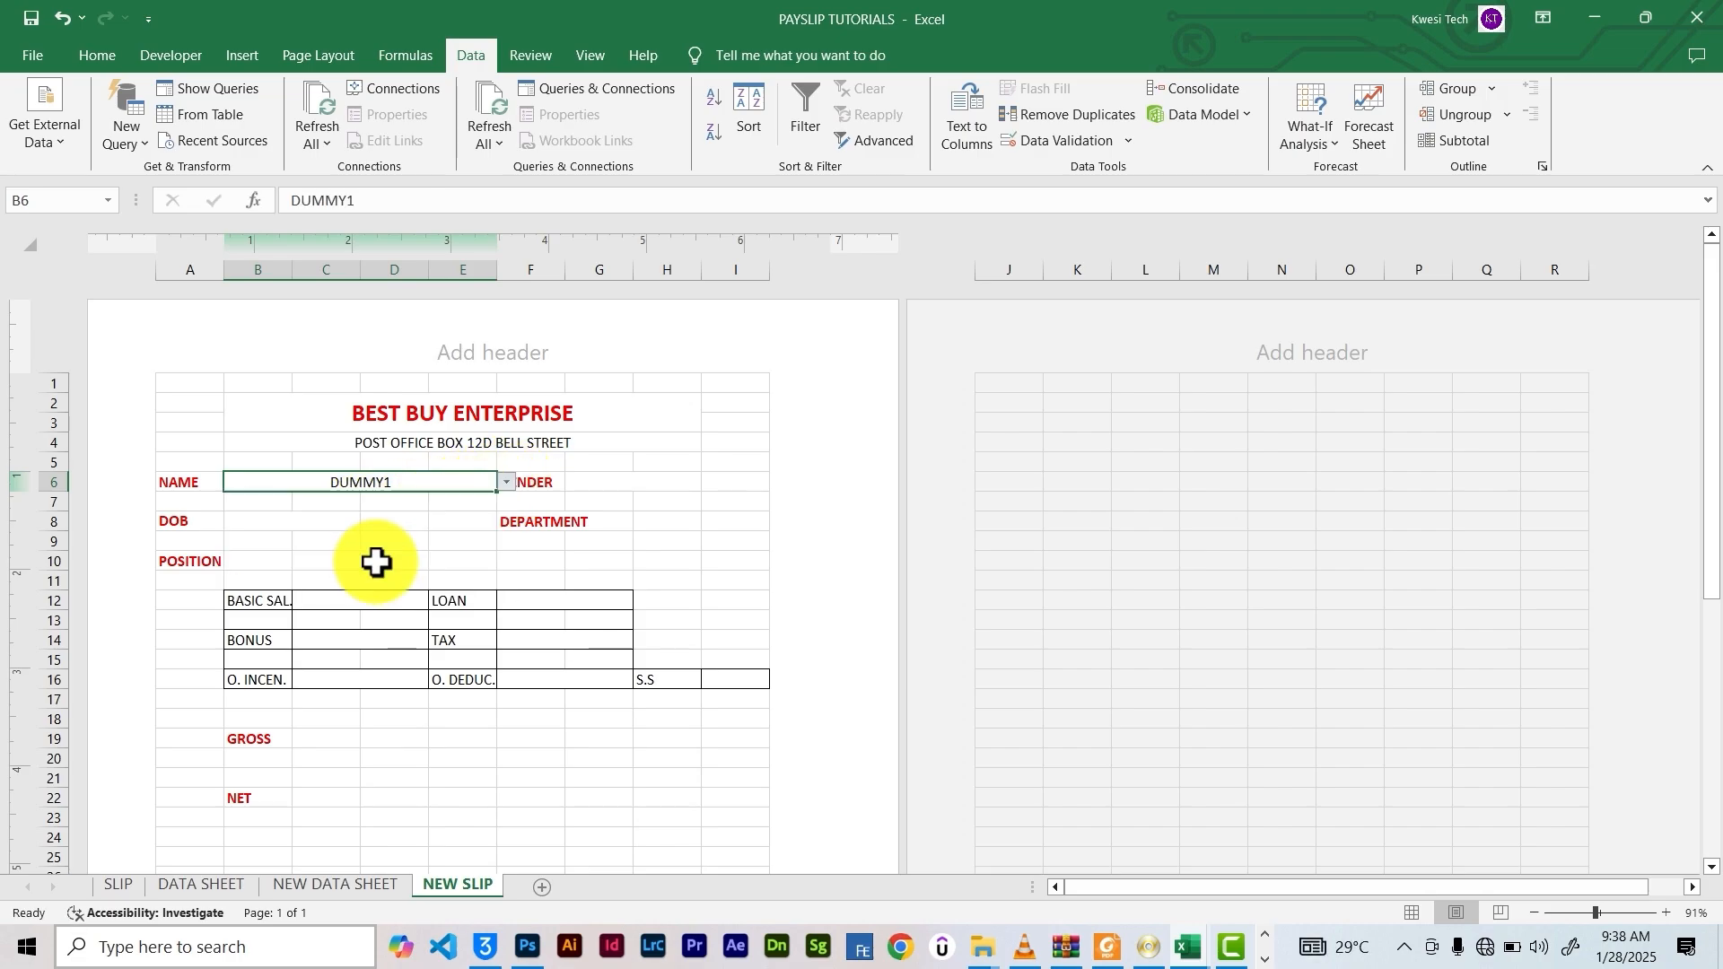
{"action": "left_click", "coordinate": [506, 483]}
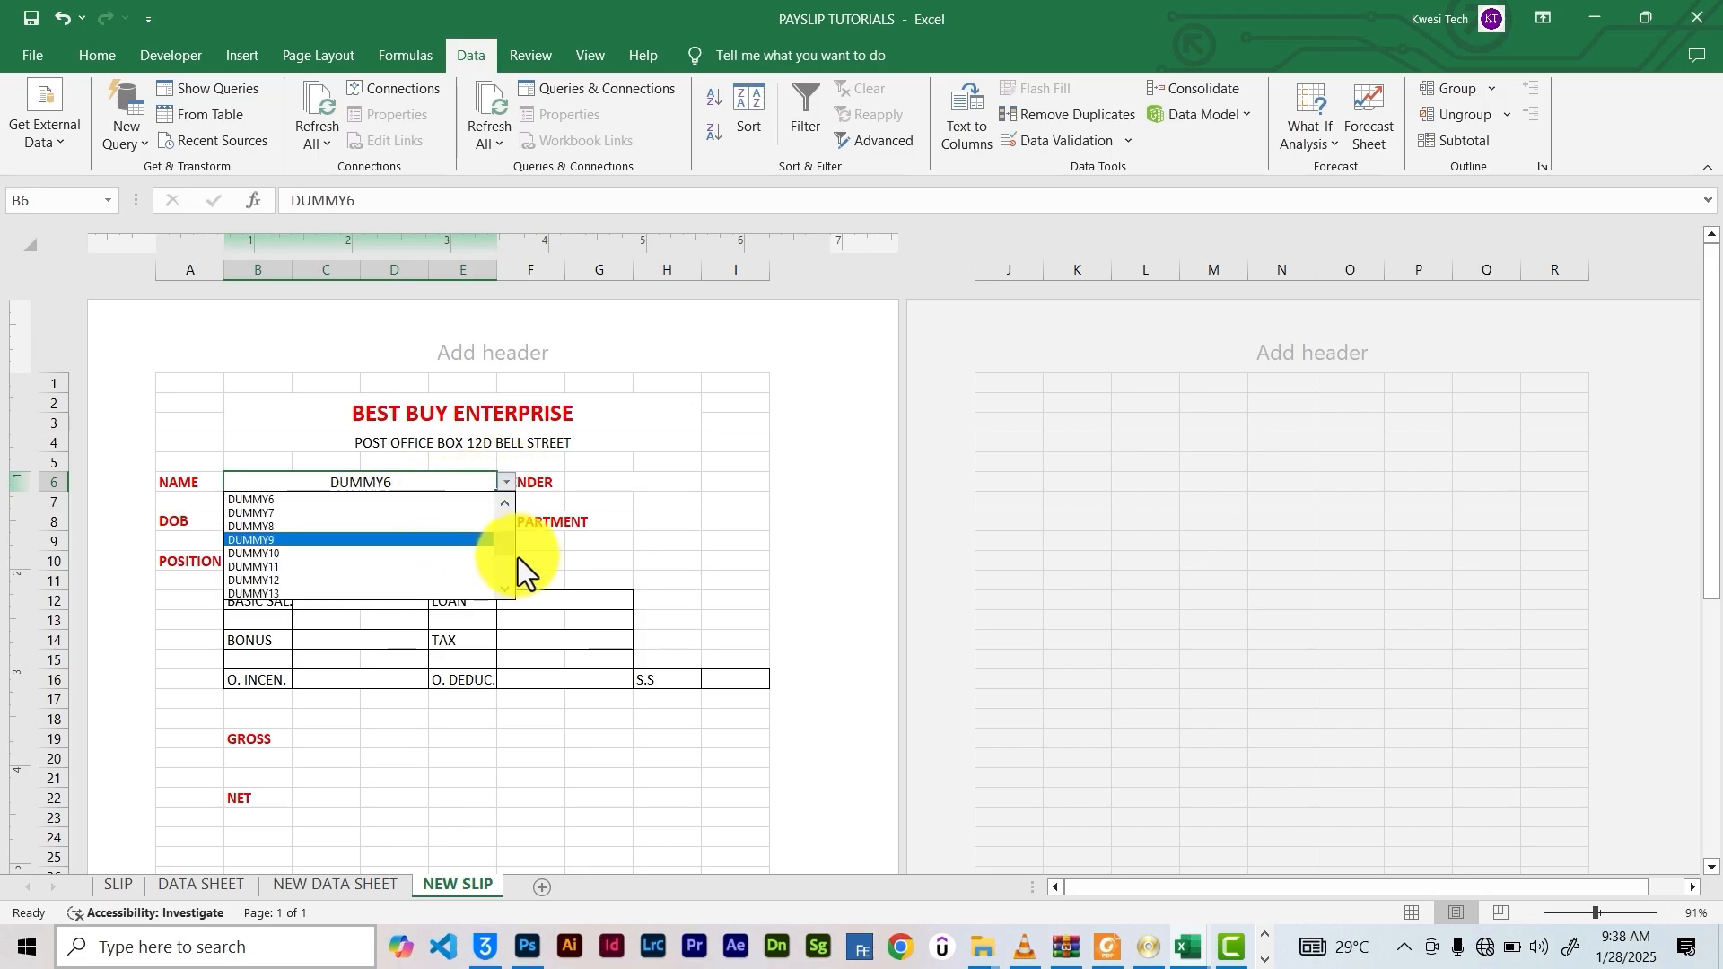
{"action": "left_click", "coordinate": [366, 500]}
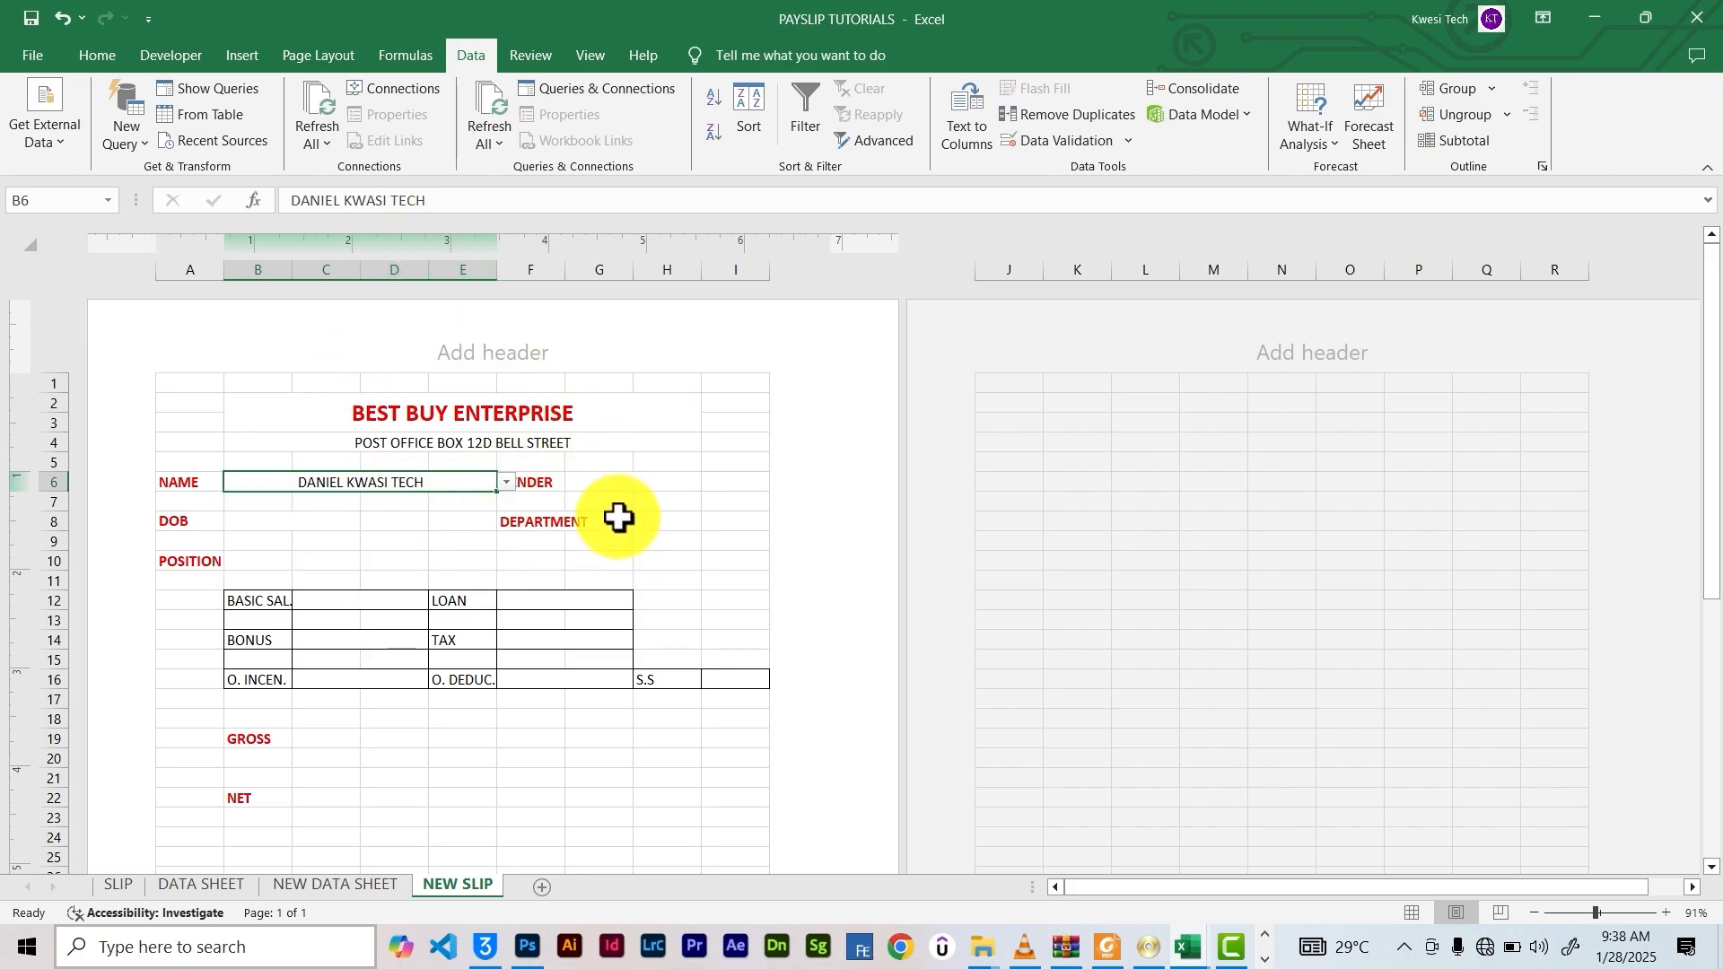
{"action": "left_click", "coordinate": [608, 493]}
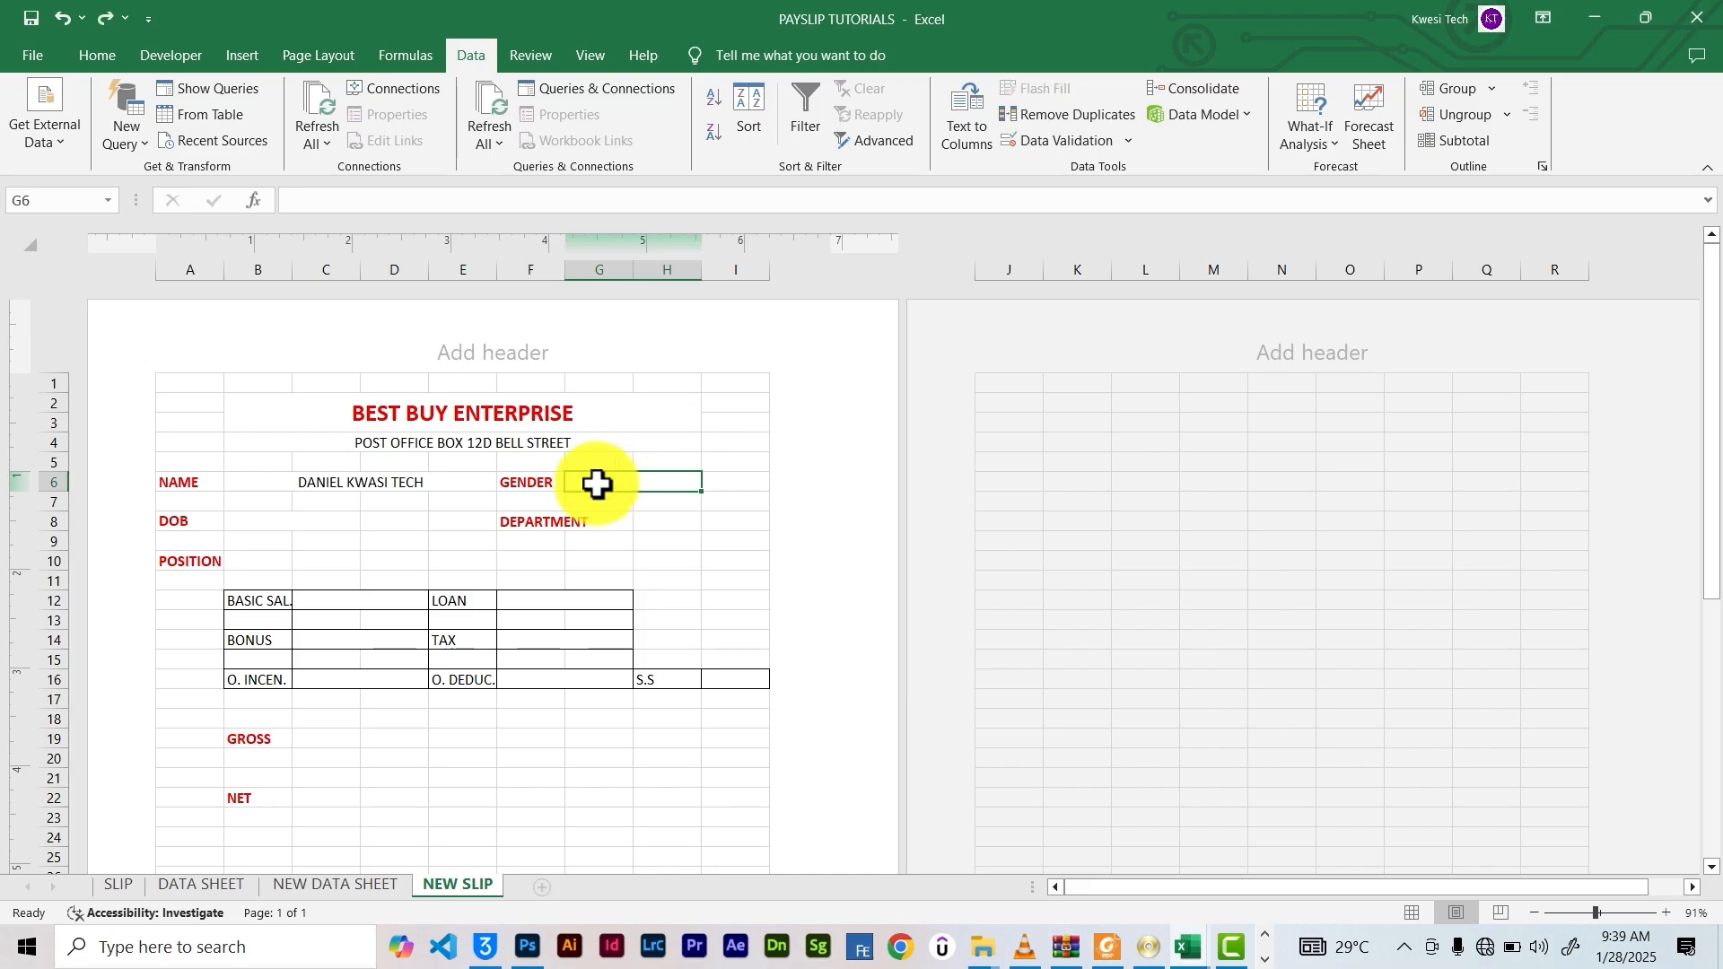
Begin =vlookup(B6, in the GENDER cell G6, using the NAME cell as lookup value
{"action": "left_click", "coordinate": [336, 203]}
{"action": "type", "text": "=vl"}
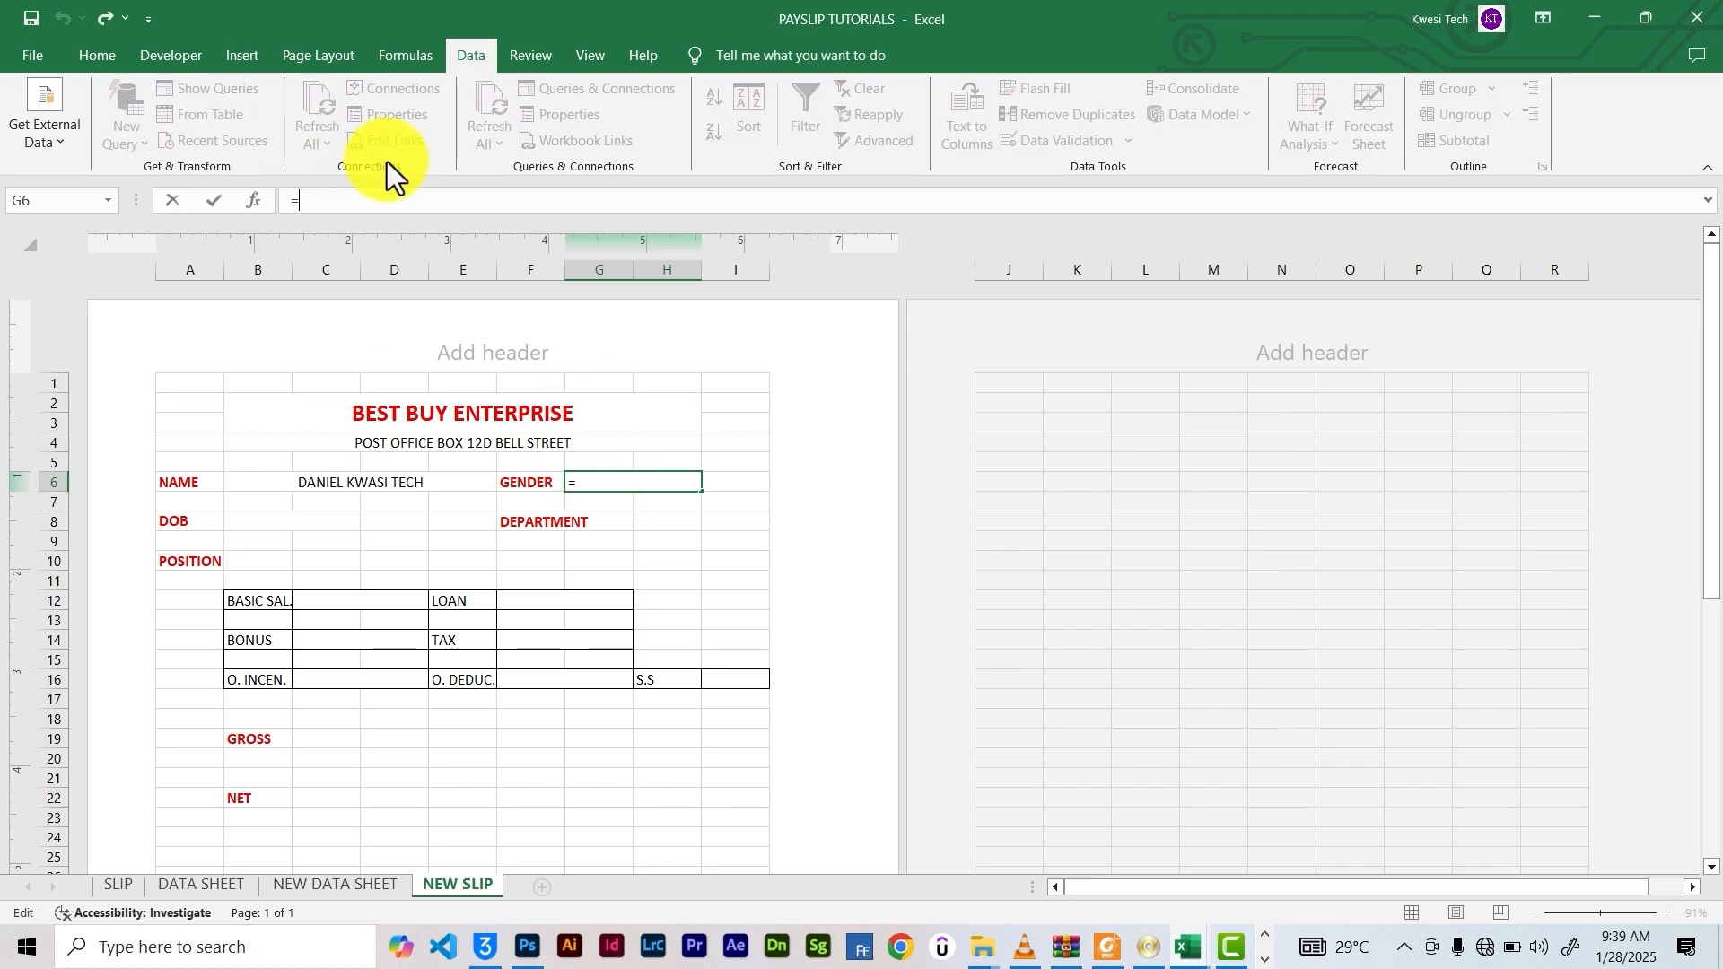
{"action": "type", "text": "ookup"}
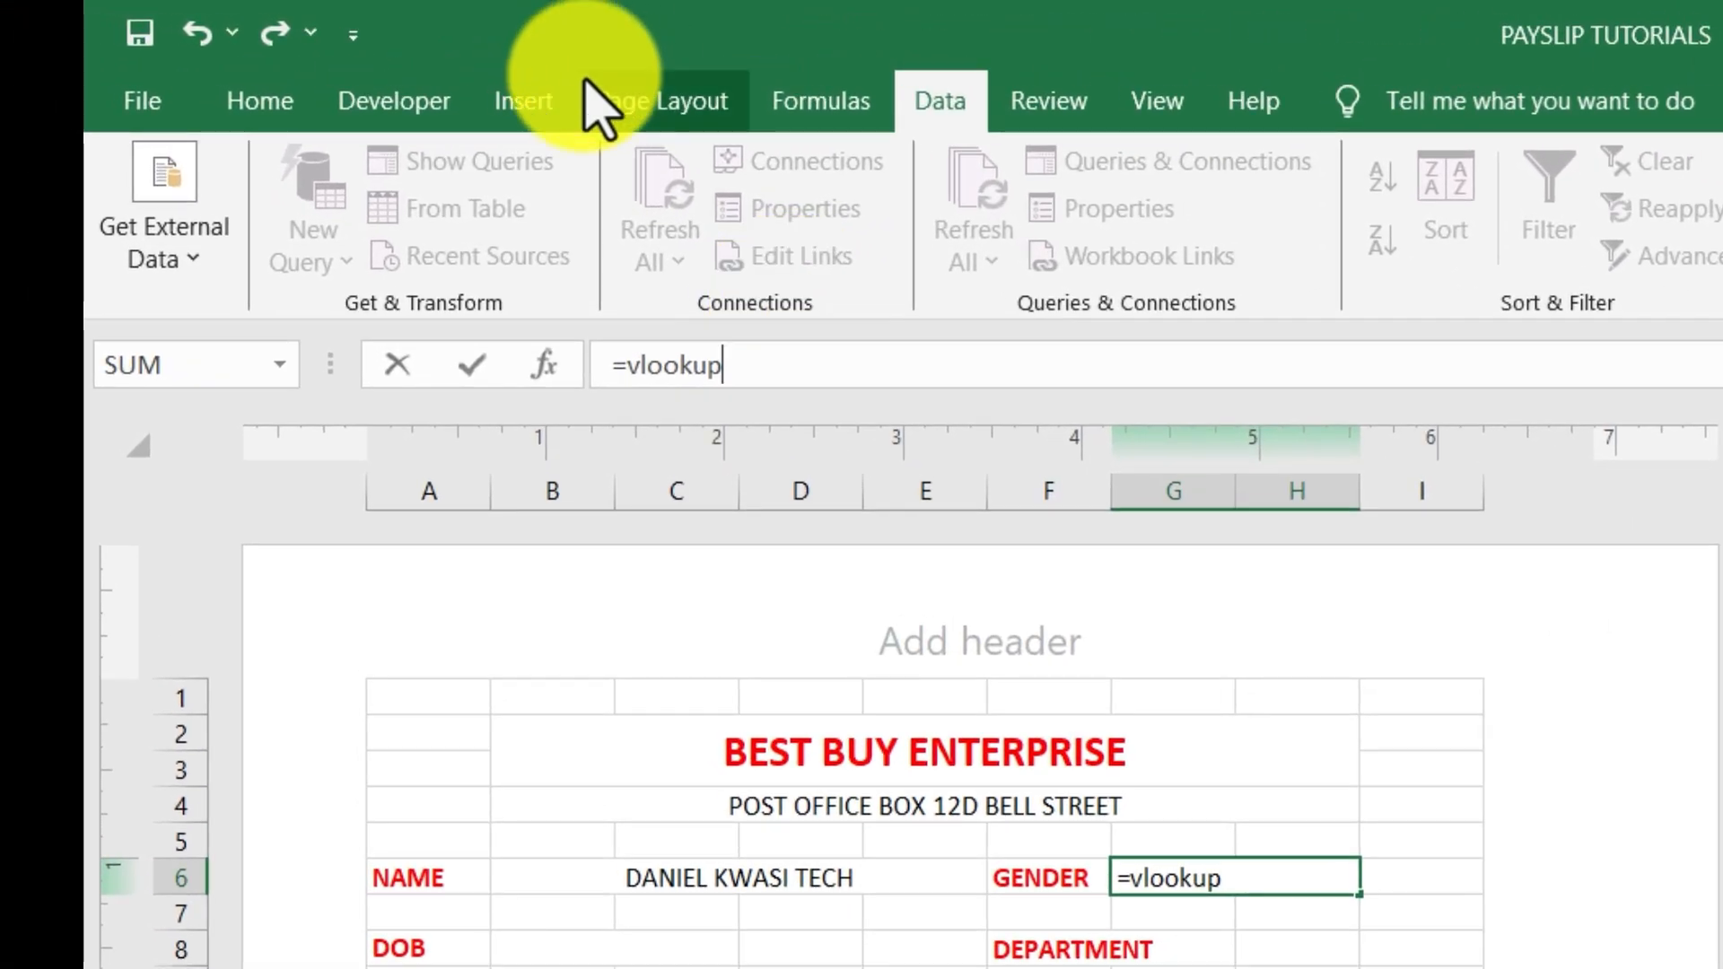
{"action": "type", "text": "("}
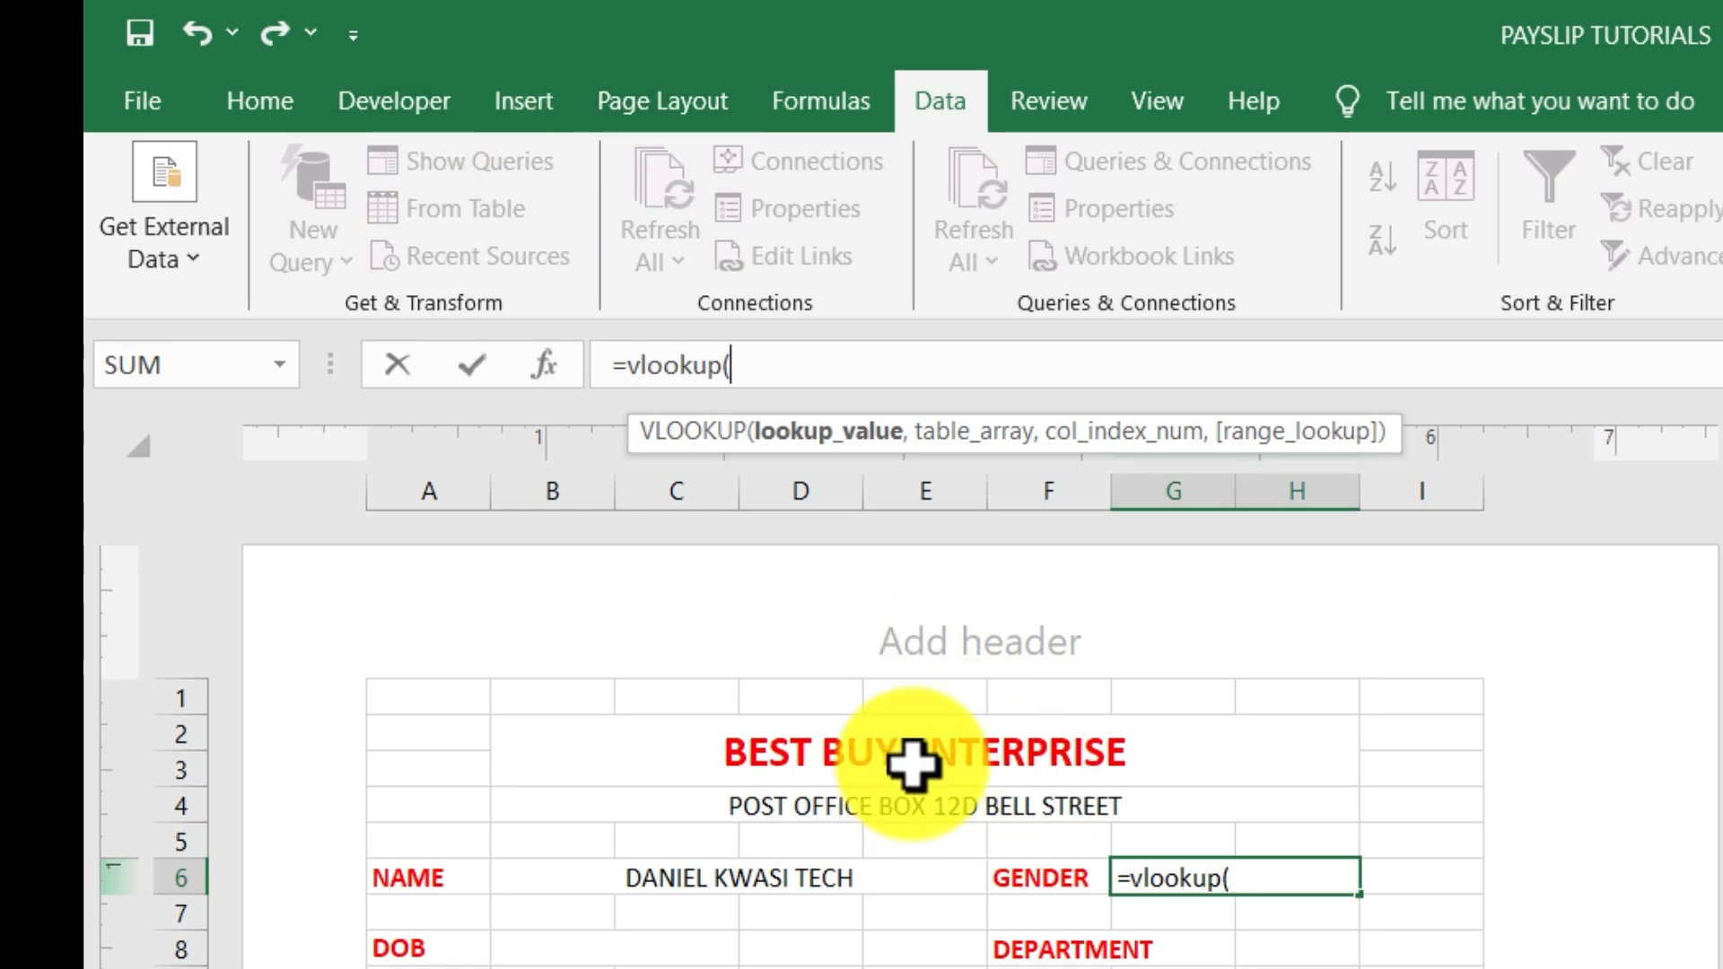
{"action": "left_click", "coordinate": [711, 881]}
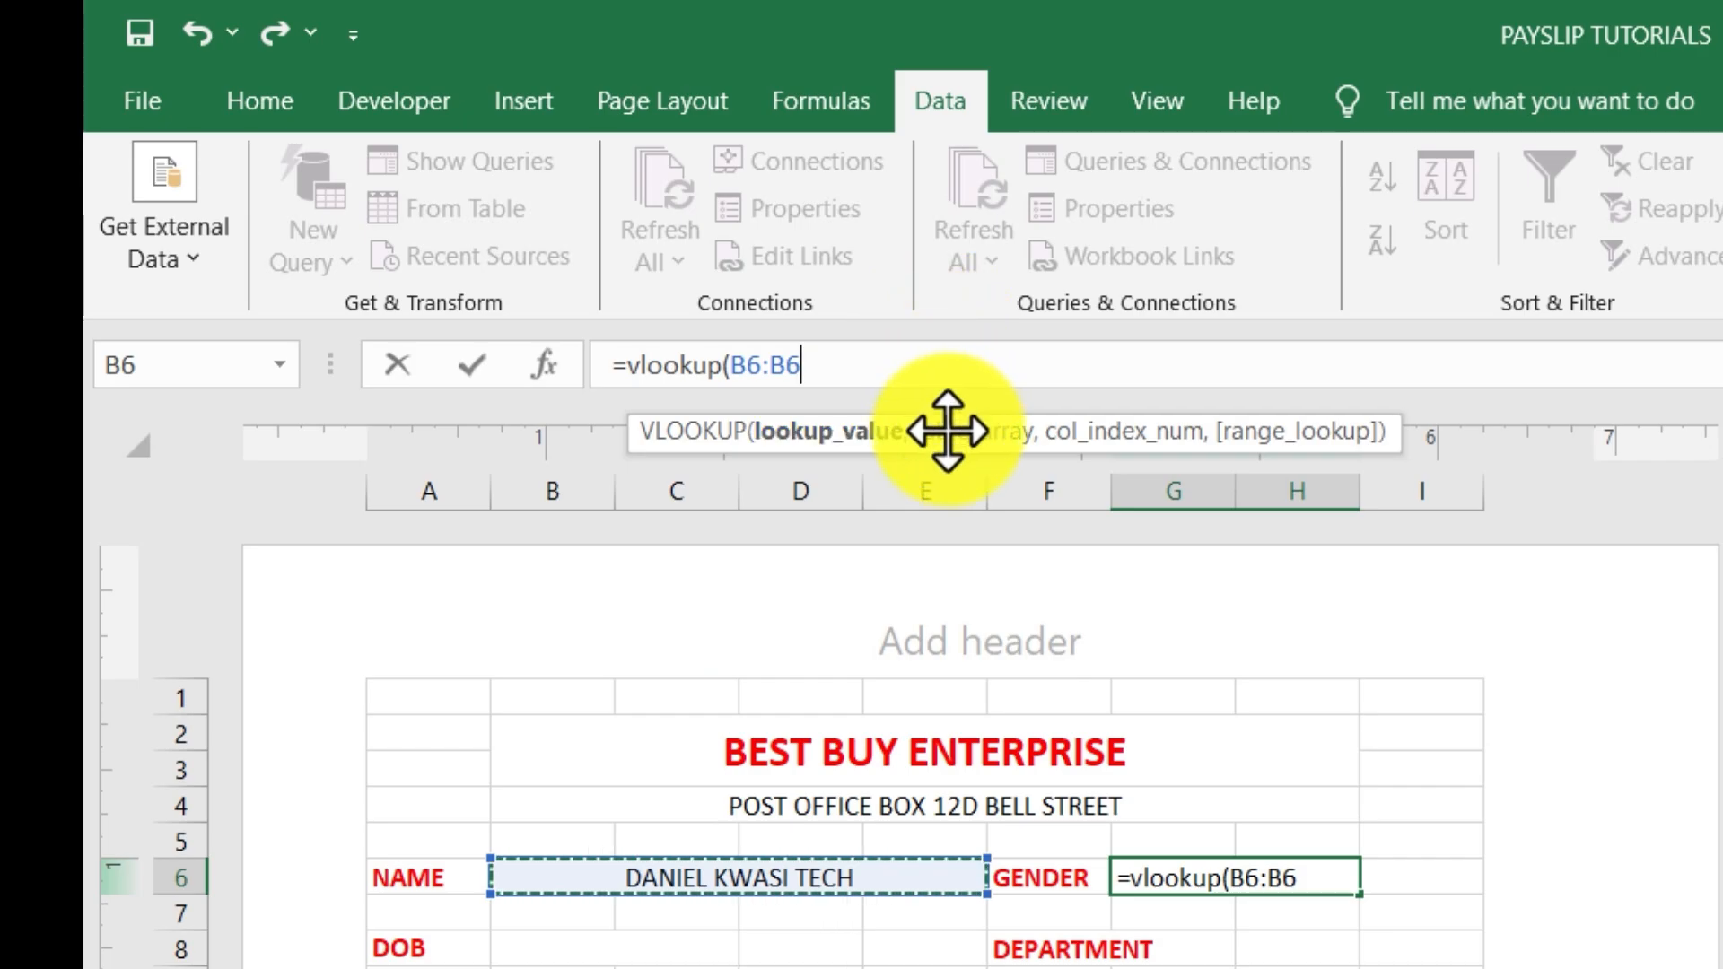
{"action": "key", "text": "BackSpace"}
{"action": "key", "text": "BackSpace"}
{"action": "key", "text": "BackSpace"}
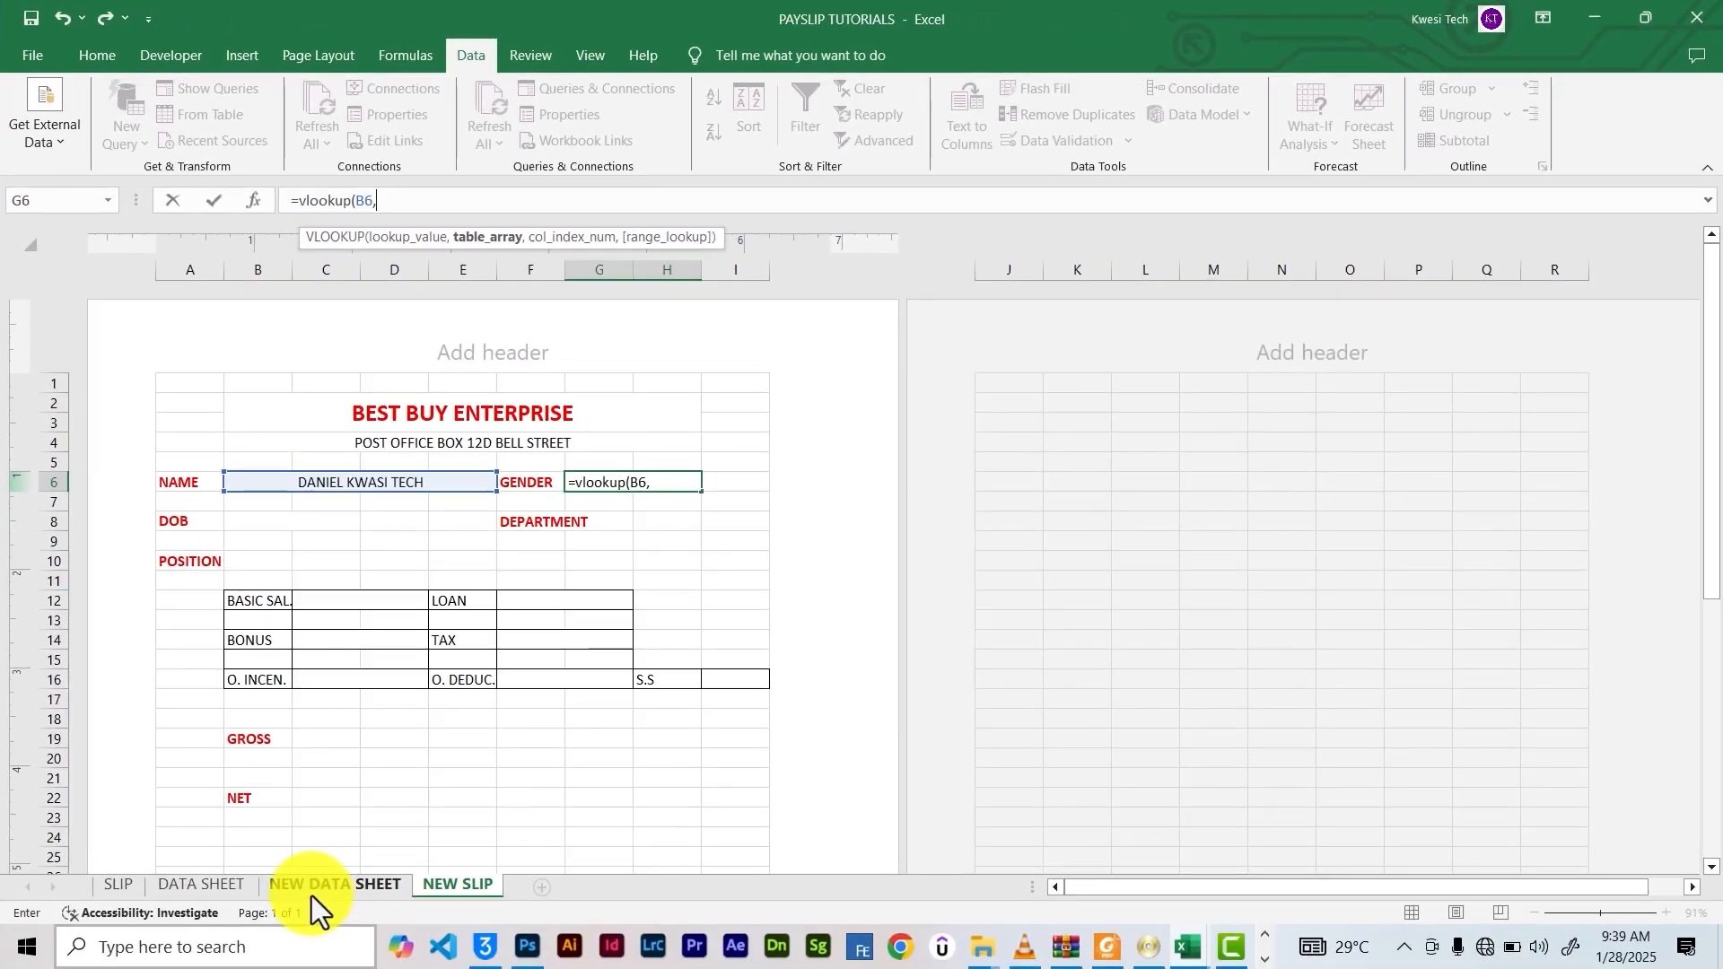
Finish the GENDER formula as =vlookup(B6,'NEW DATA SHEET'!B8:O28,3,FALSE), showing MALE
{"action": "left_click", "coordinate": [312, 886]}
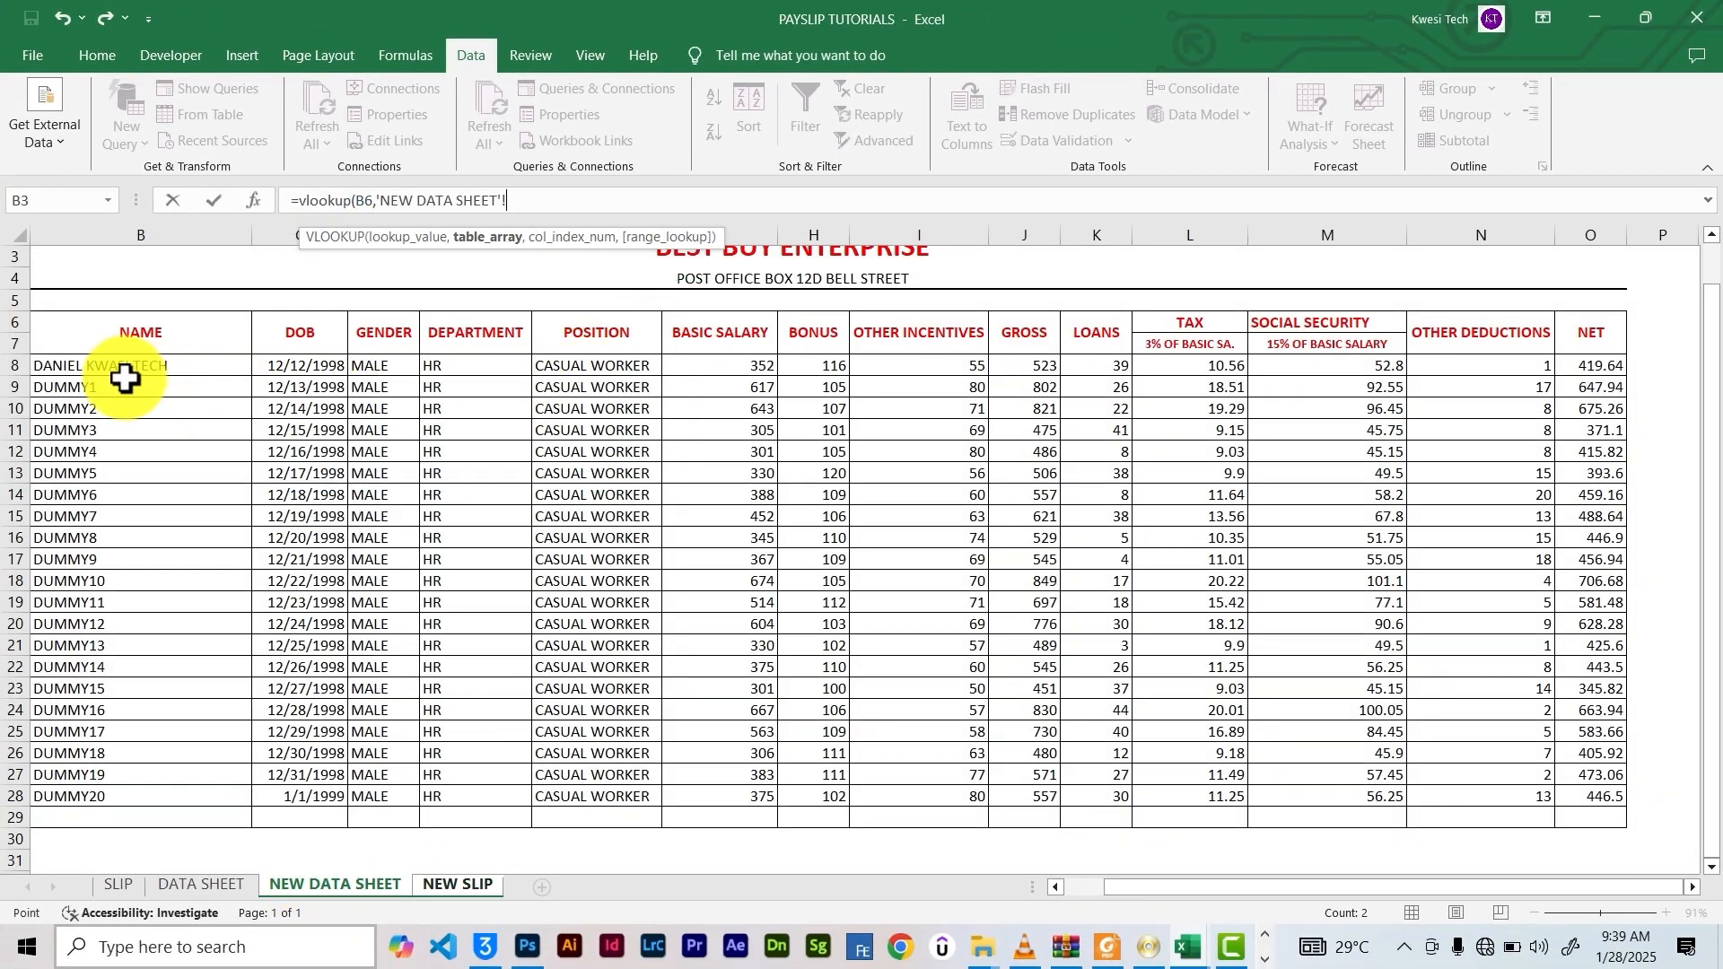
{"action": "left_click_drag", "start_coordinate": [69, 366], "coordinate": [1580, 381]}
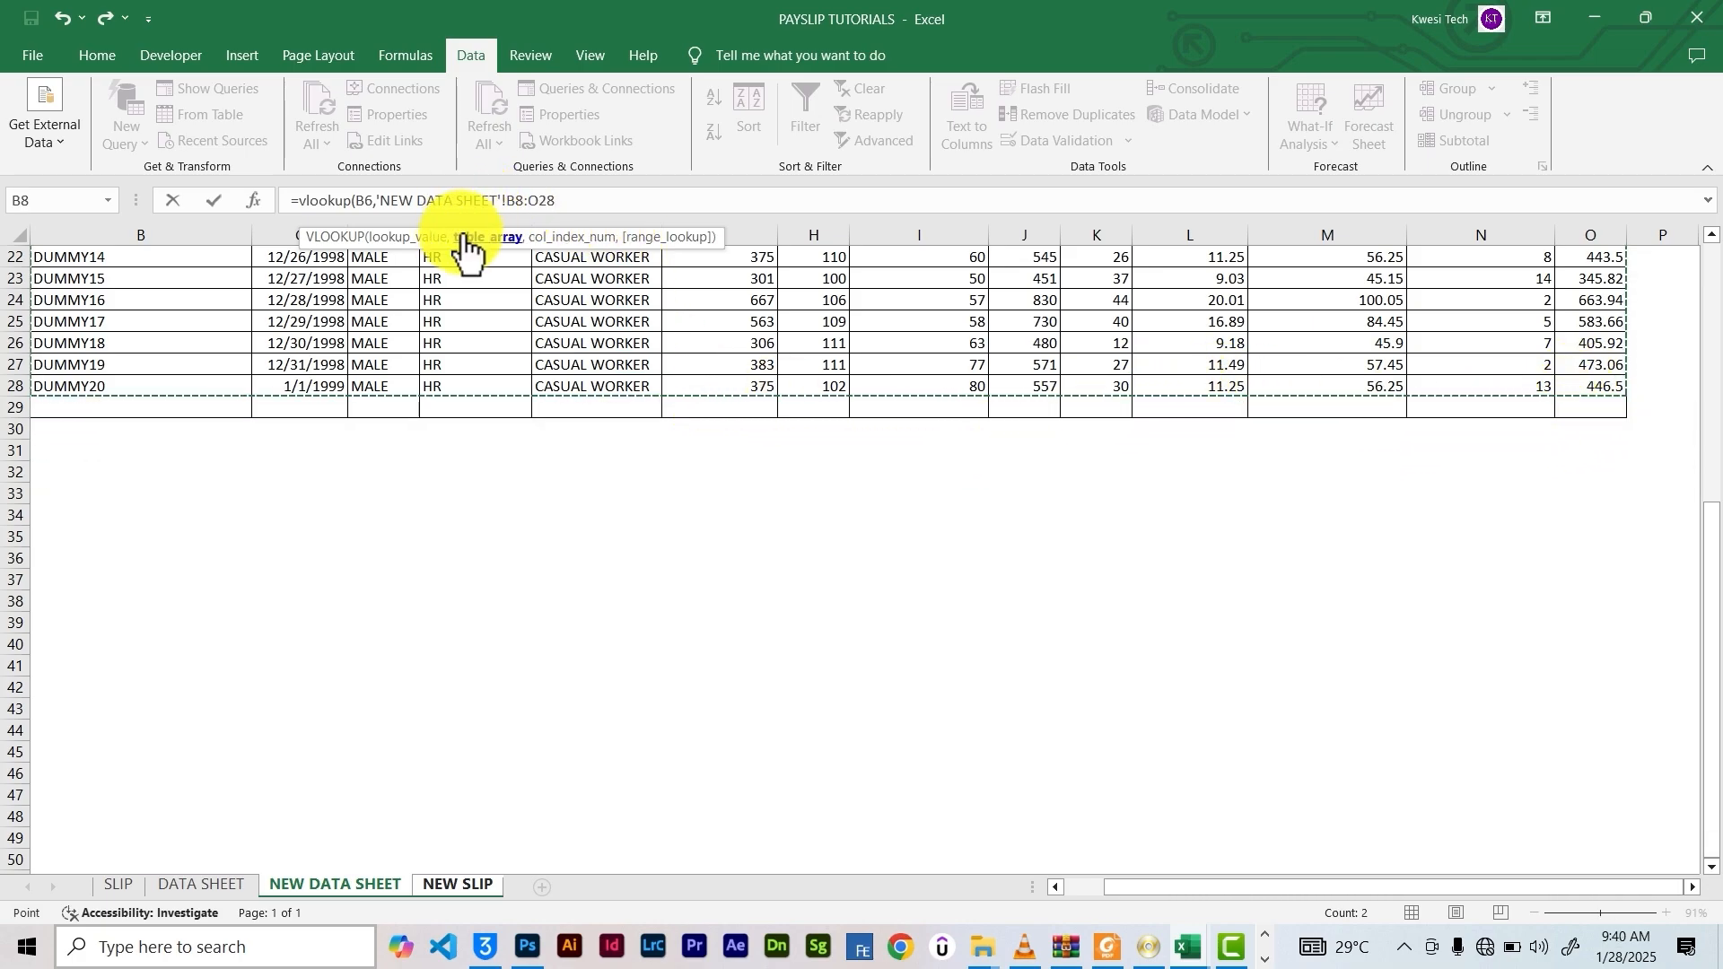
{"action": "type", "text": ","}
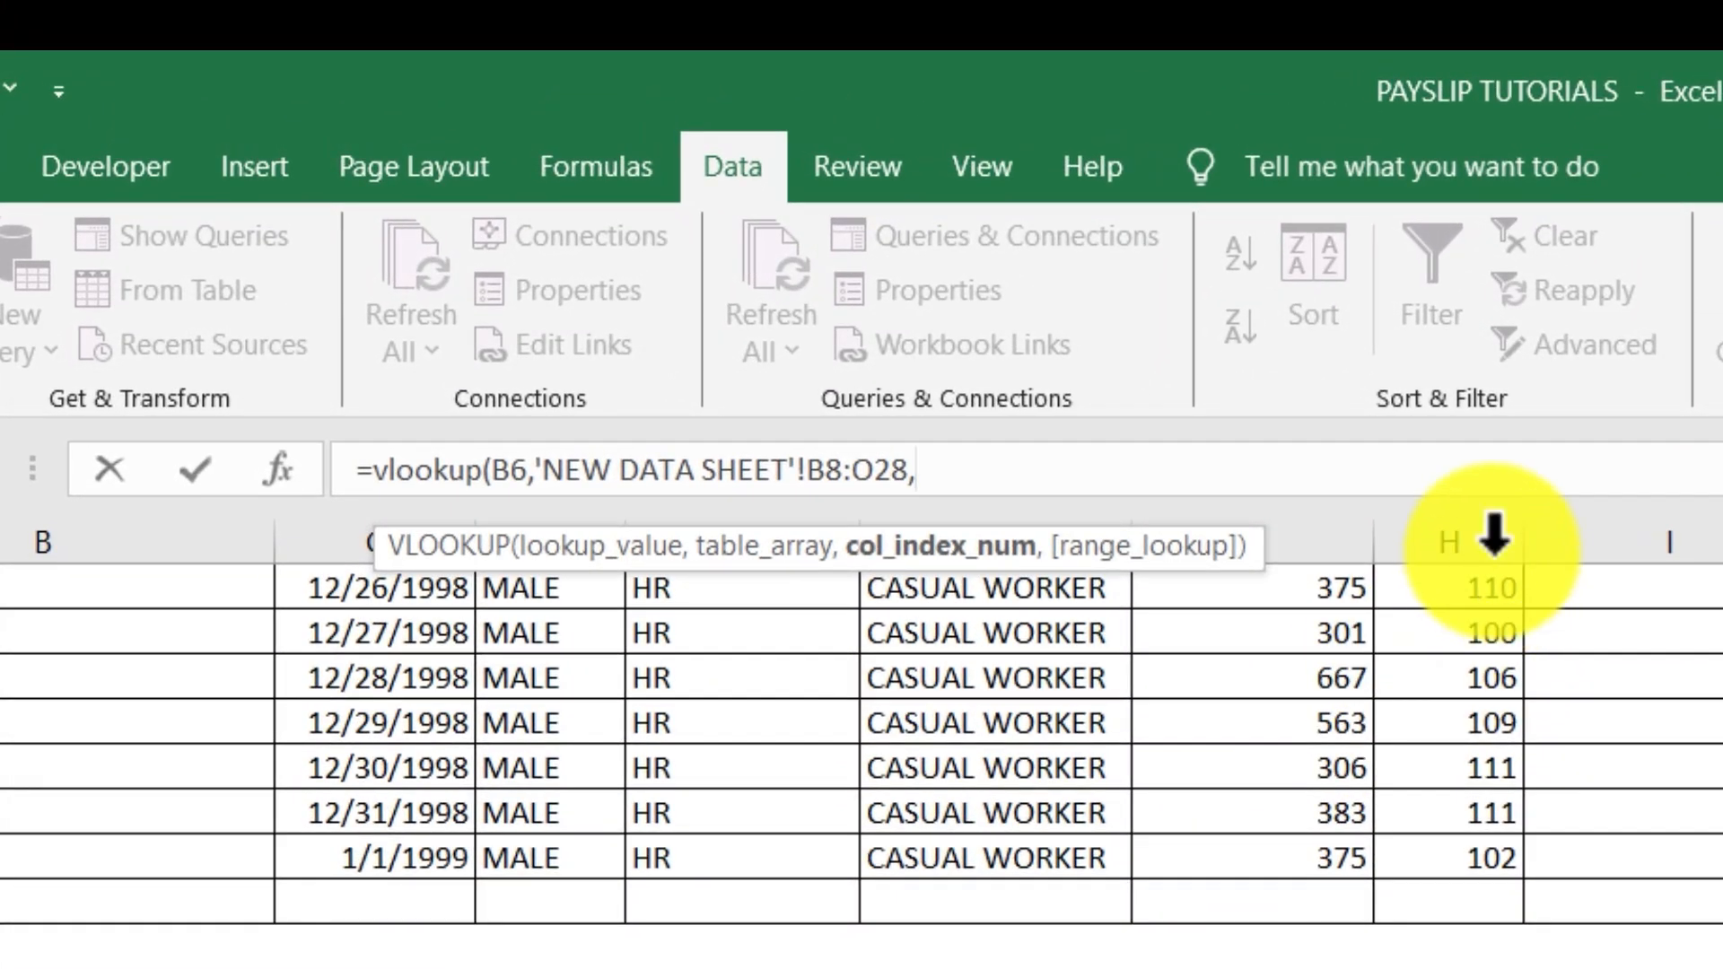
{"action": "scroll", "coordinate": [981, 655], "scroll_direction": "up", "scroll_amount": 7}
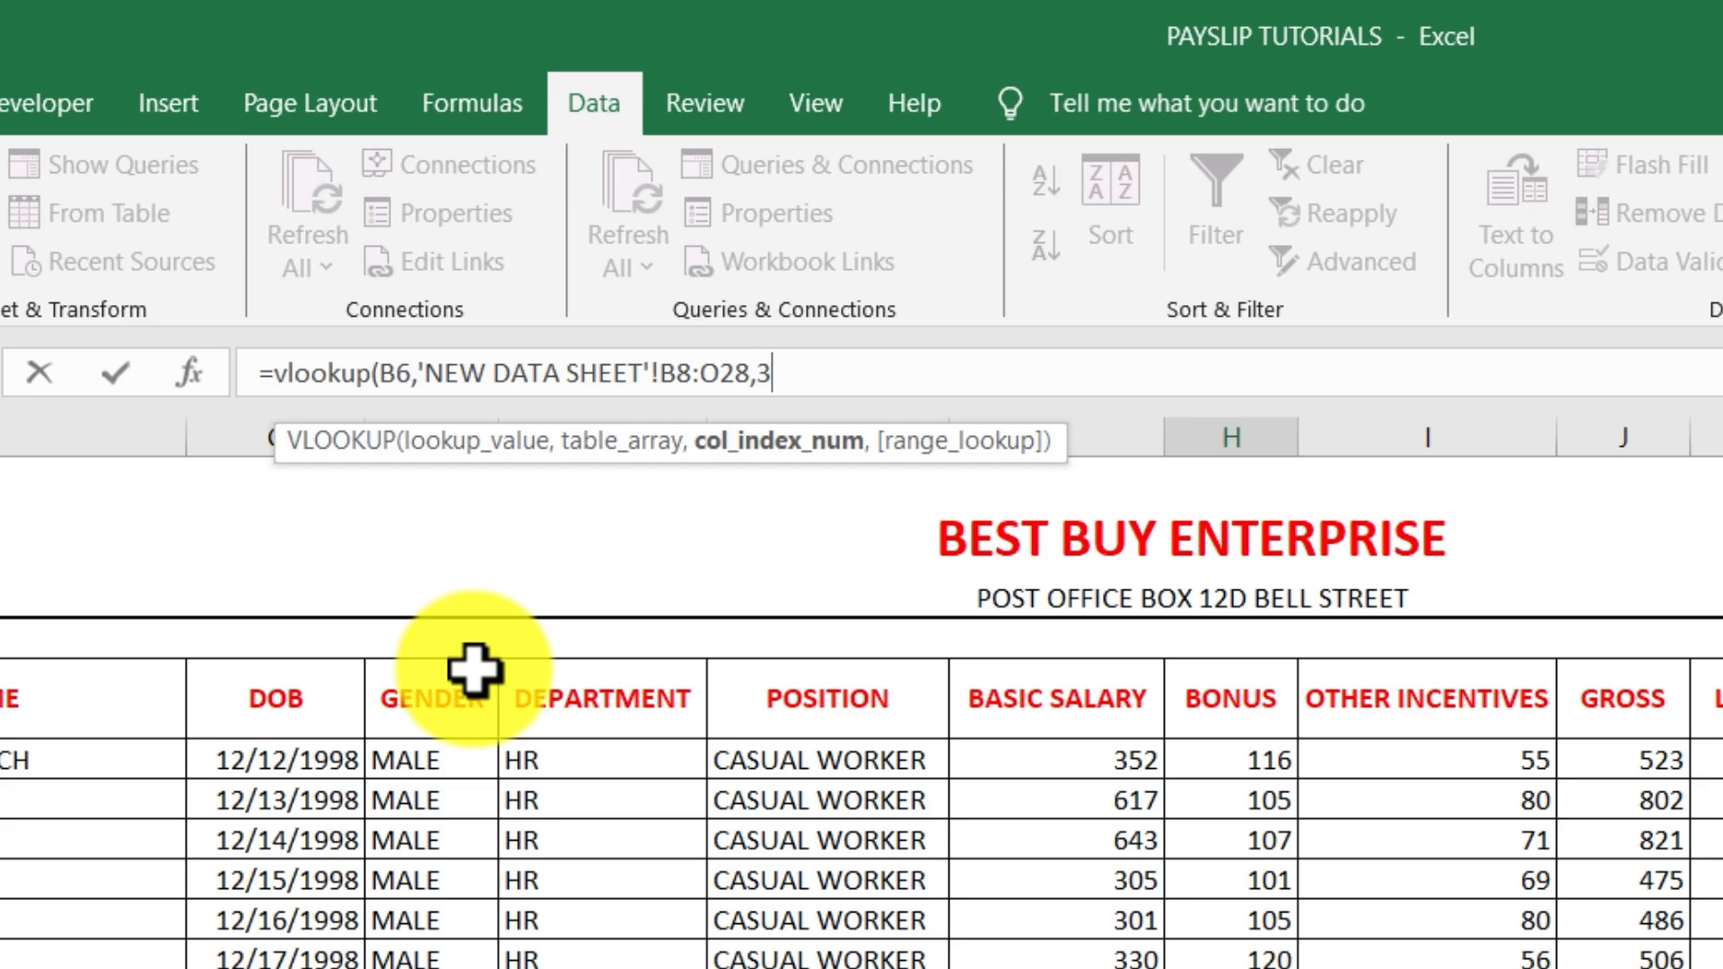
{"action": "type", "text": ","}
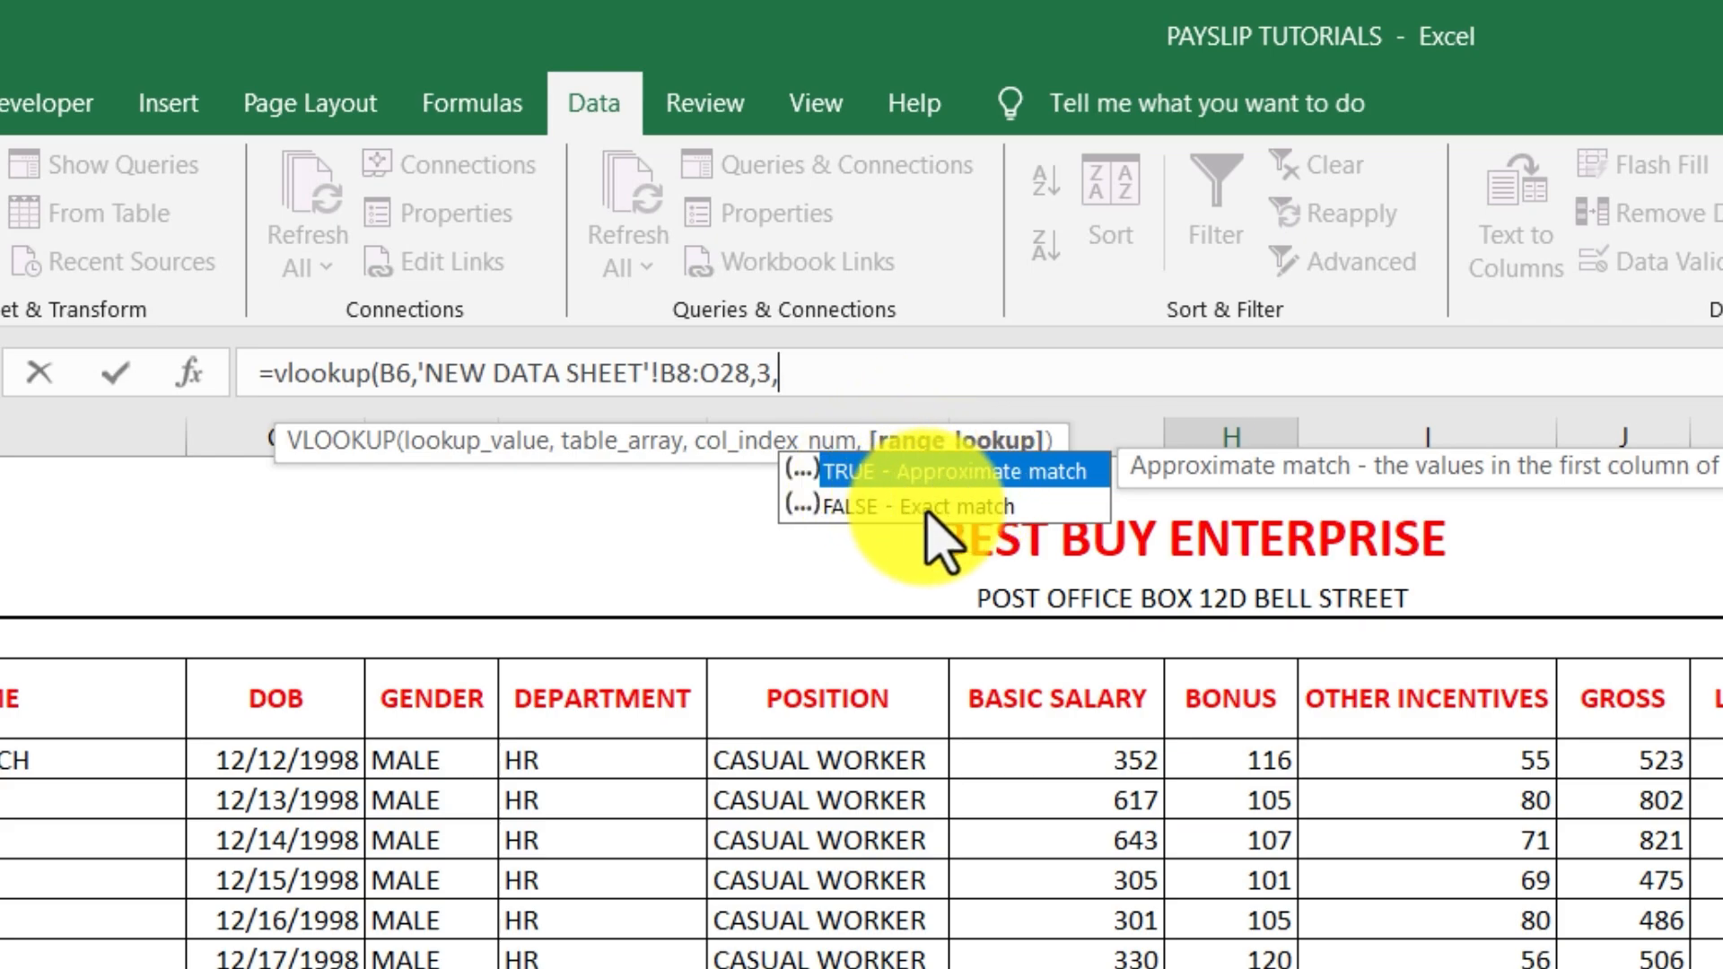
{"action": "type", "text": "FALS"}
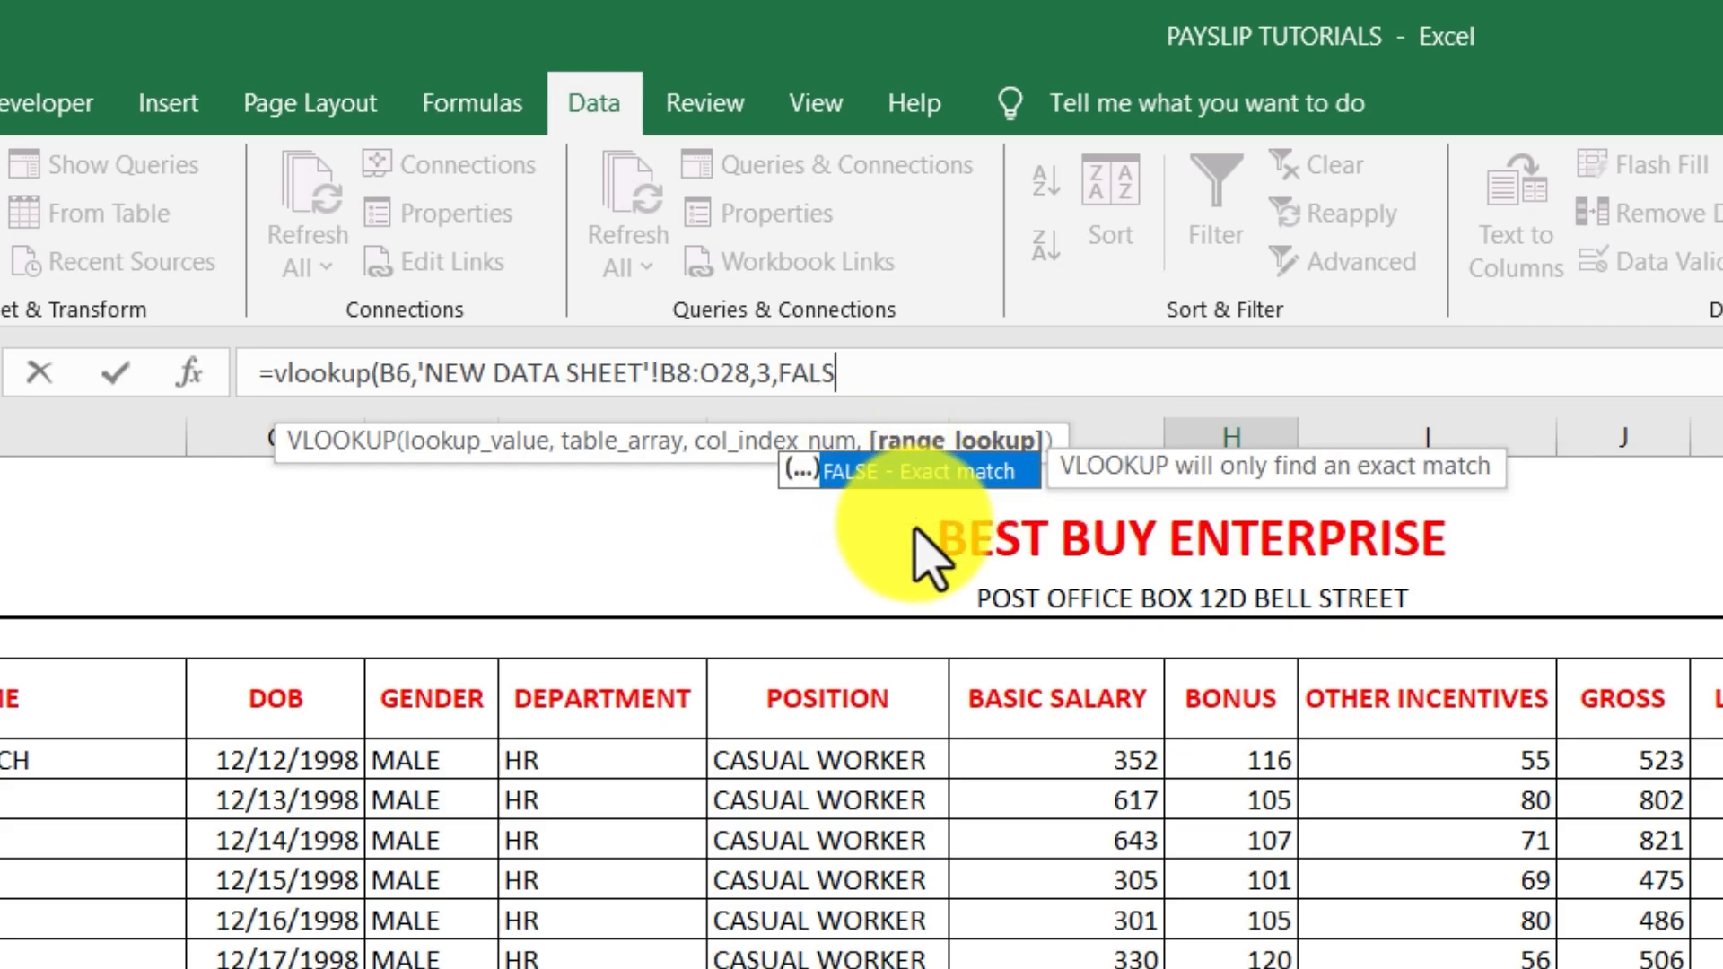
{"action": "type", "text": "E)"}
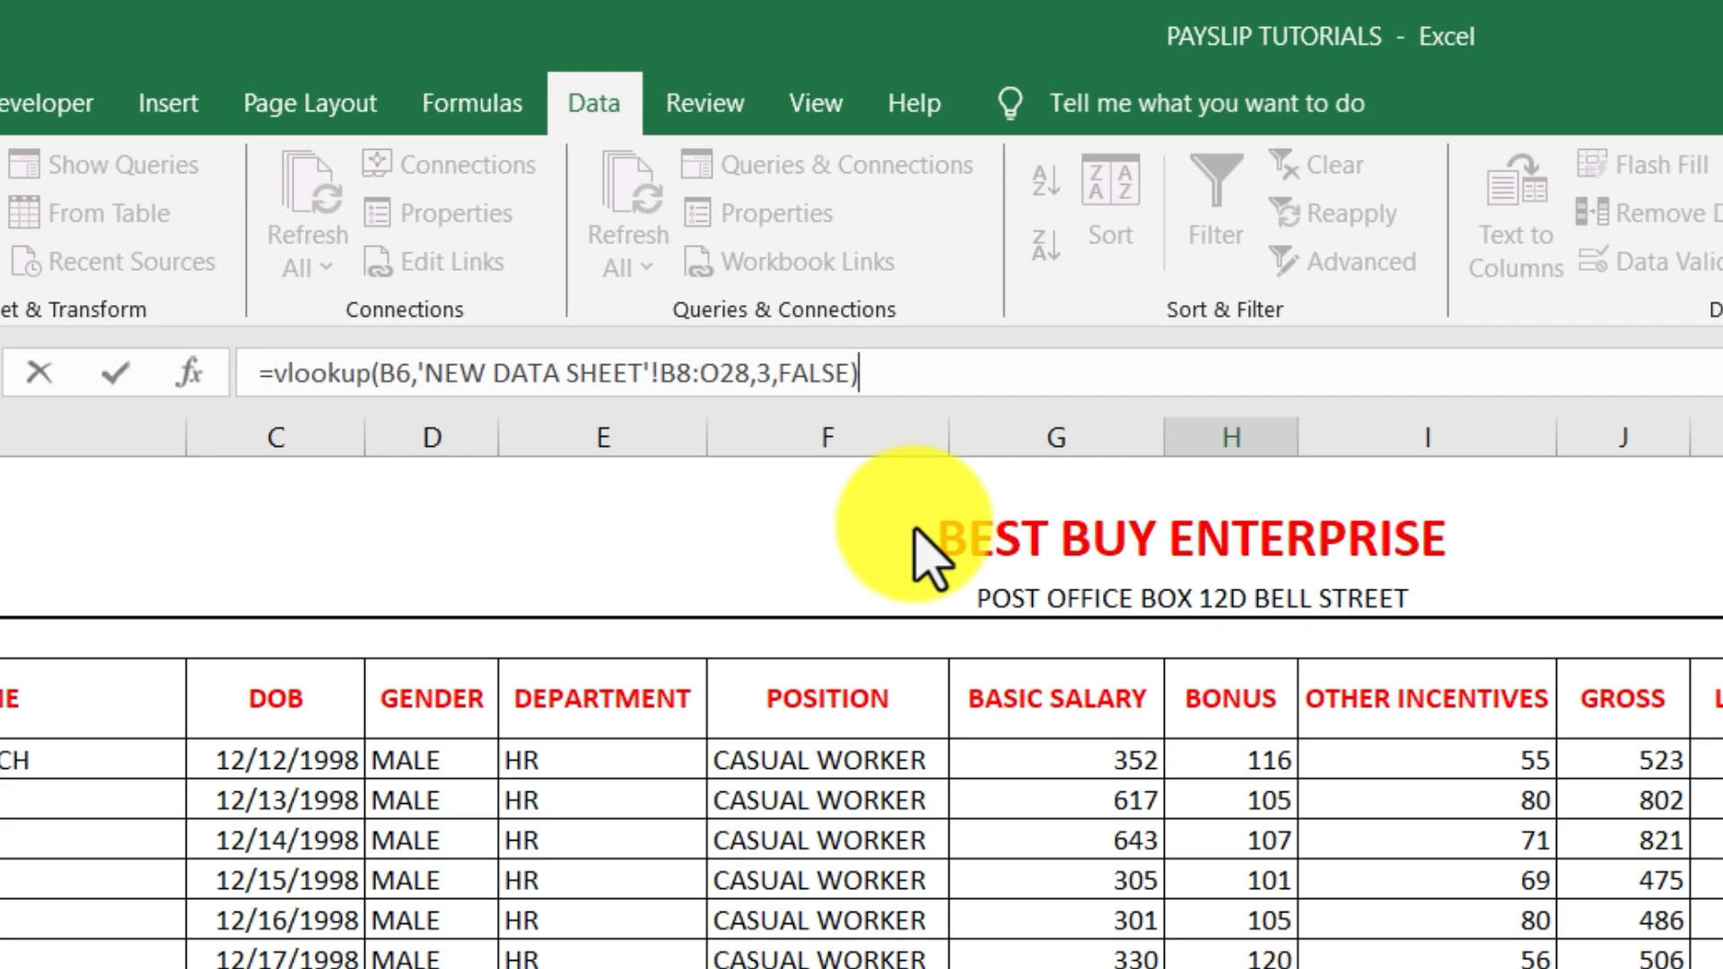
{"action": "key", "text": "Return"}
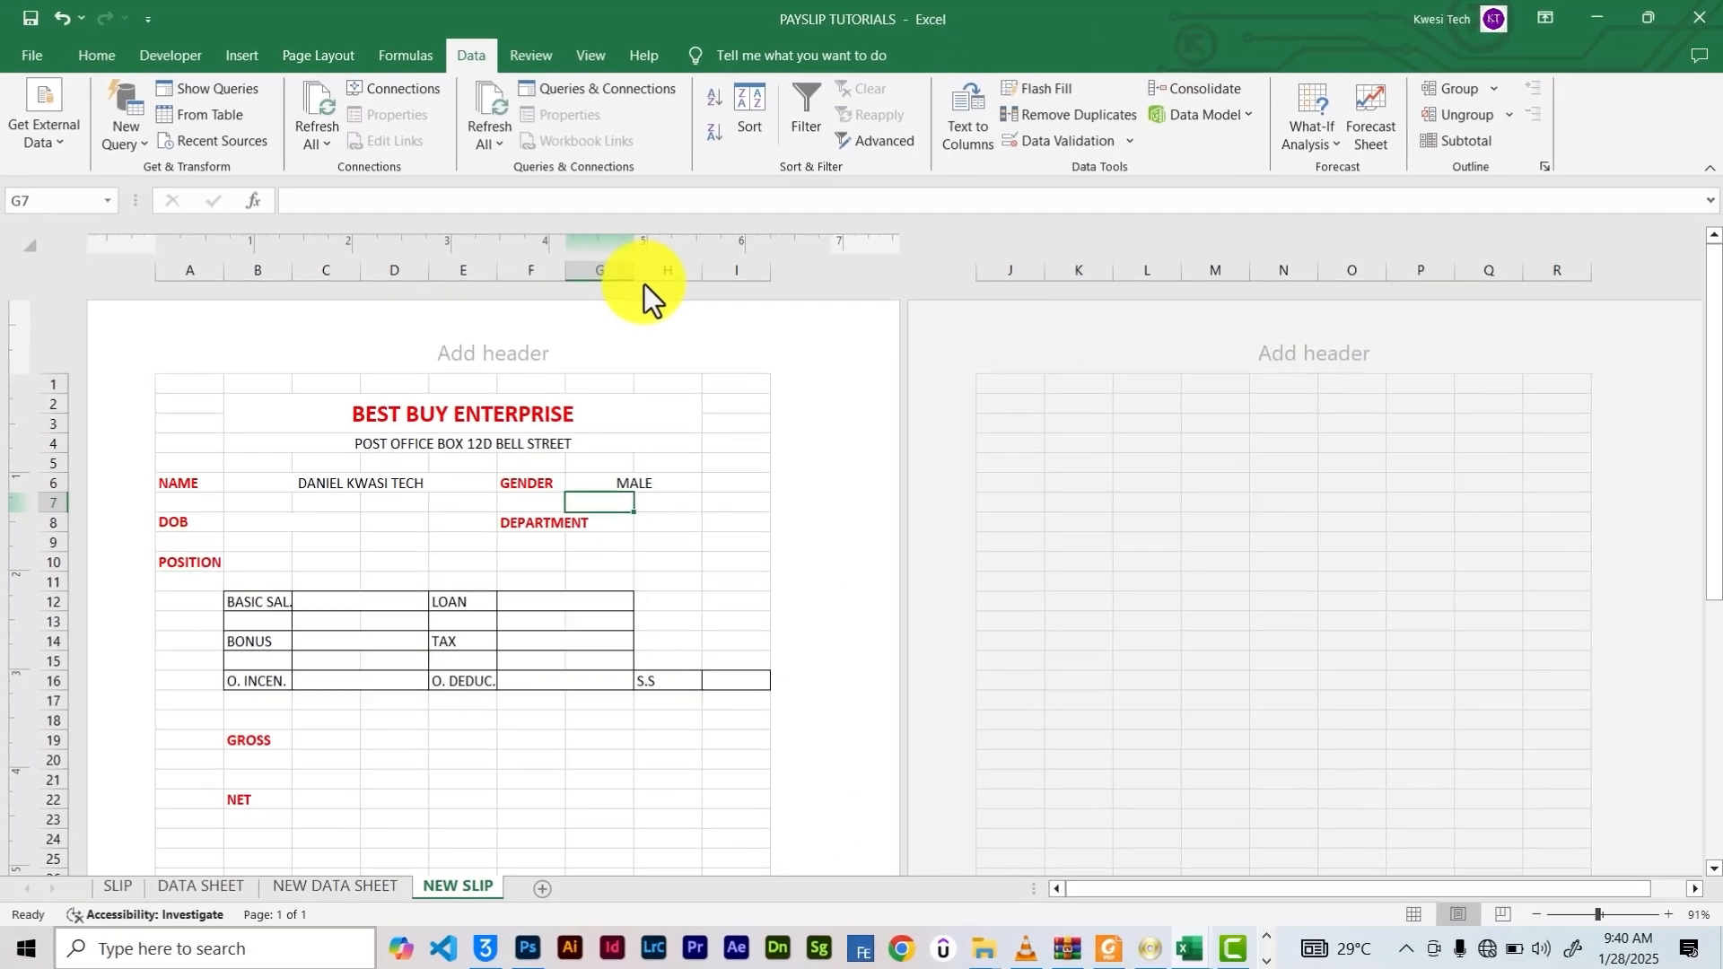
Change the GENDER VLOOKUP match type from FALSE to 0
{"action": "left_click", "coordinate": [660, 483]}
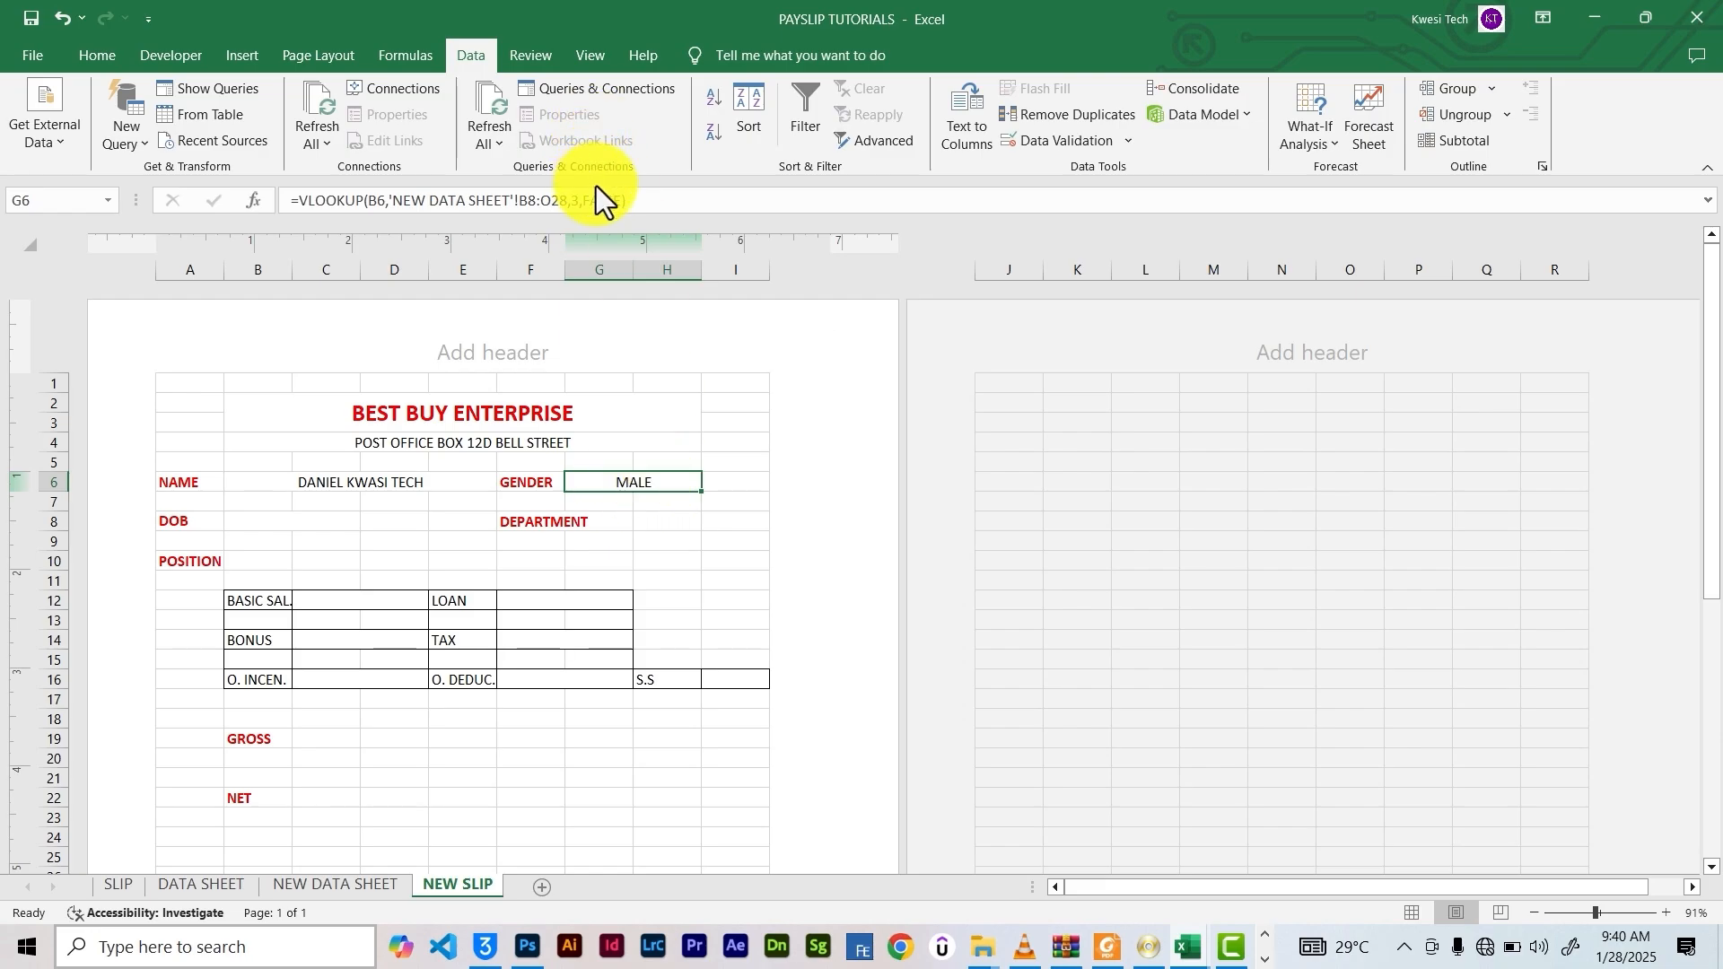
{"action": "left_click", "coordinate": [619, 201]}
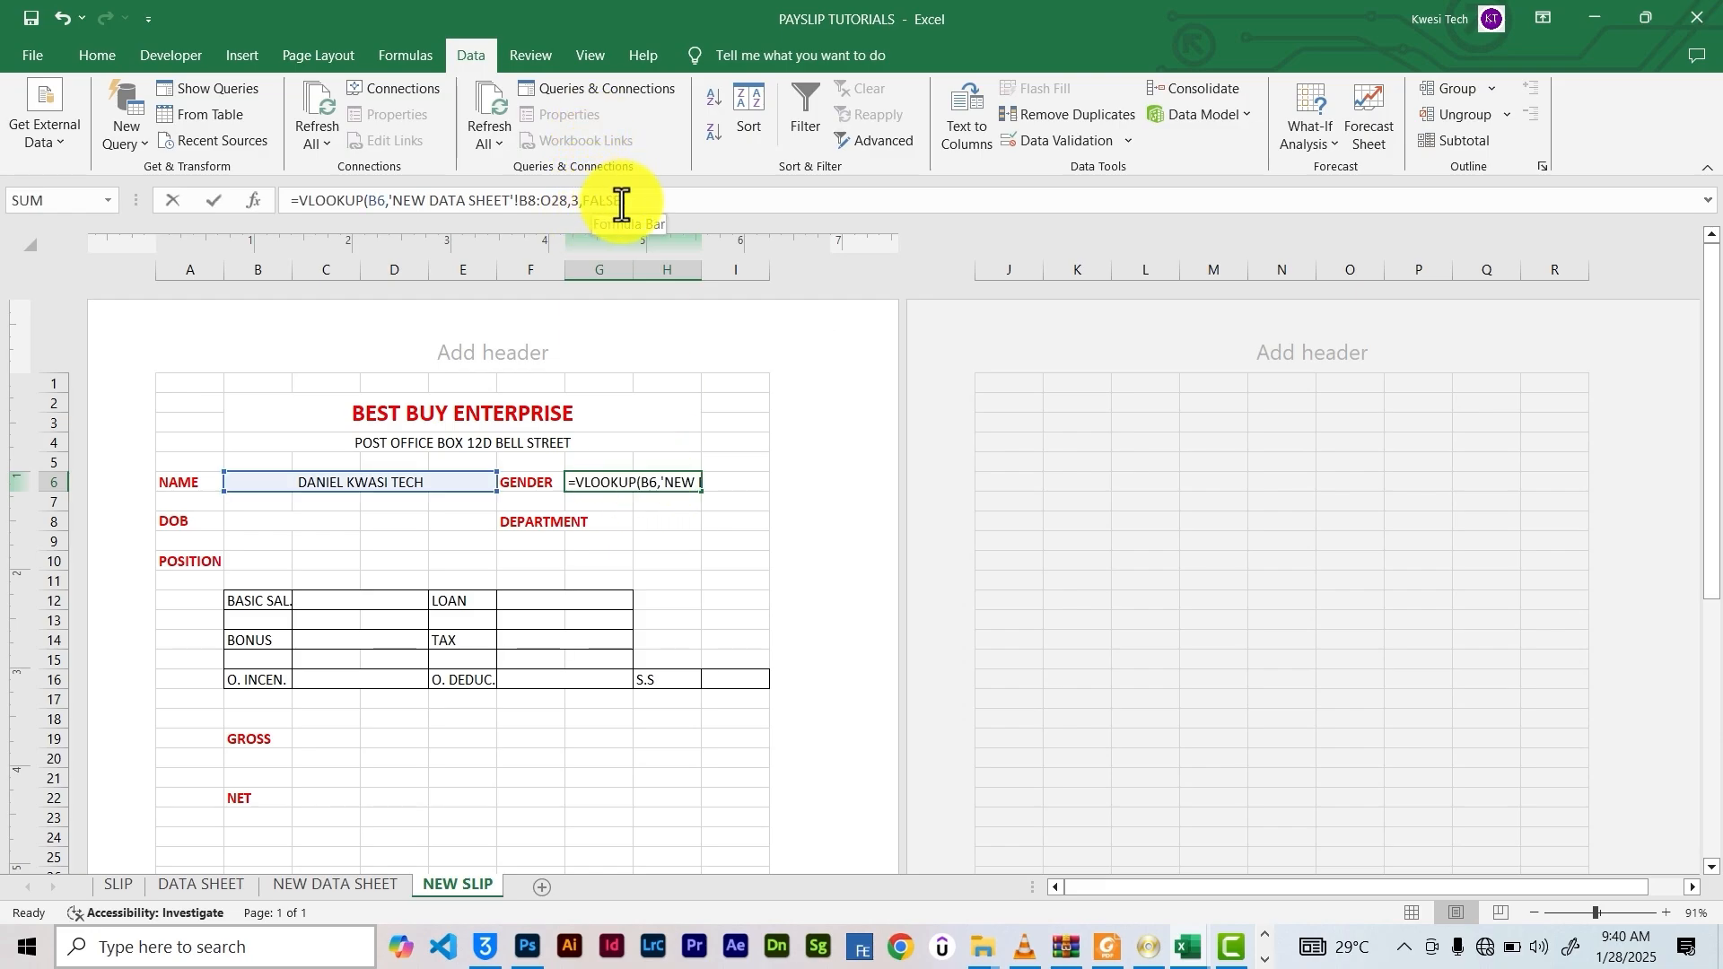
{"action": "key", "text": "BackSpace"}
{"action": "key", "text": "BackSpace"}
{"action": "key", "text": "BackSpace"}
{"action": "key", "text": "BackSpace"}
{"action": "key", "text": "BackSpace"}
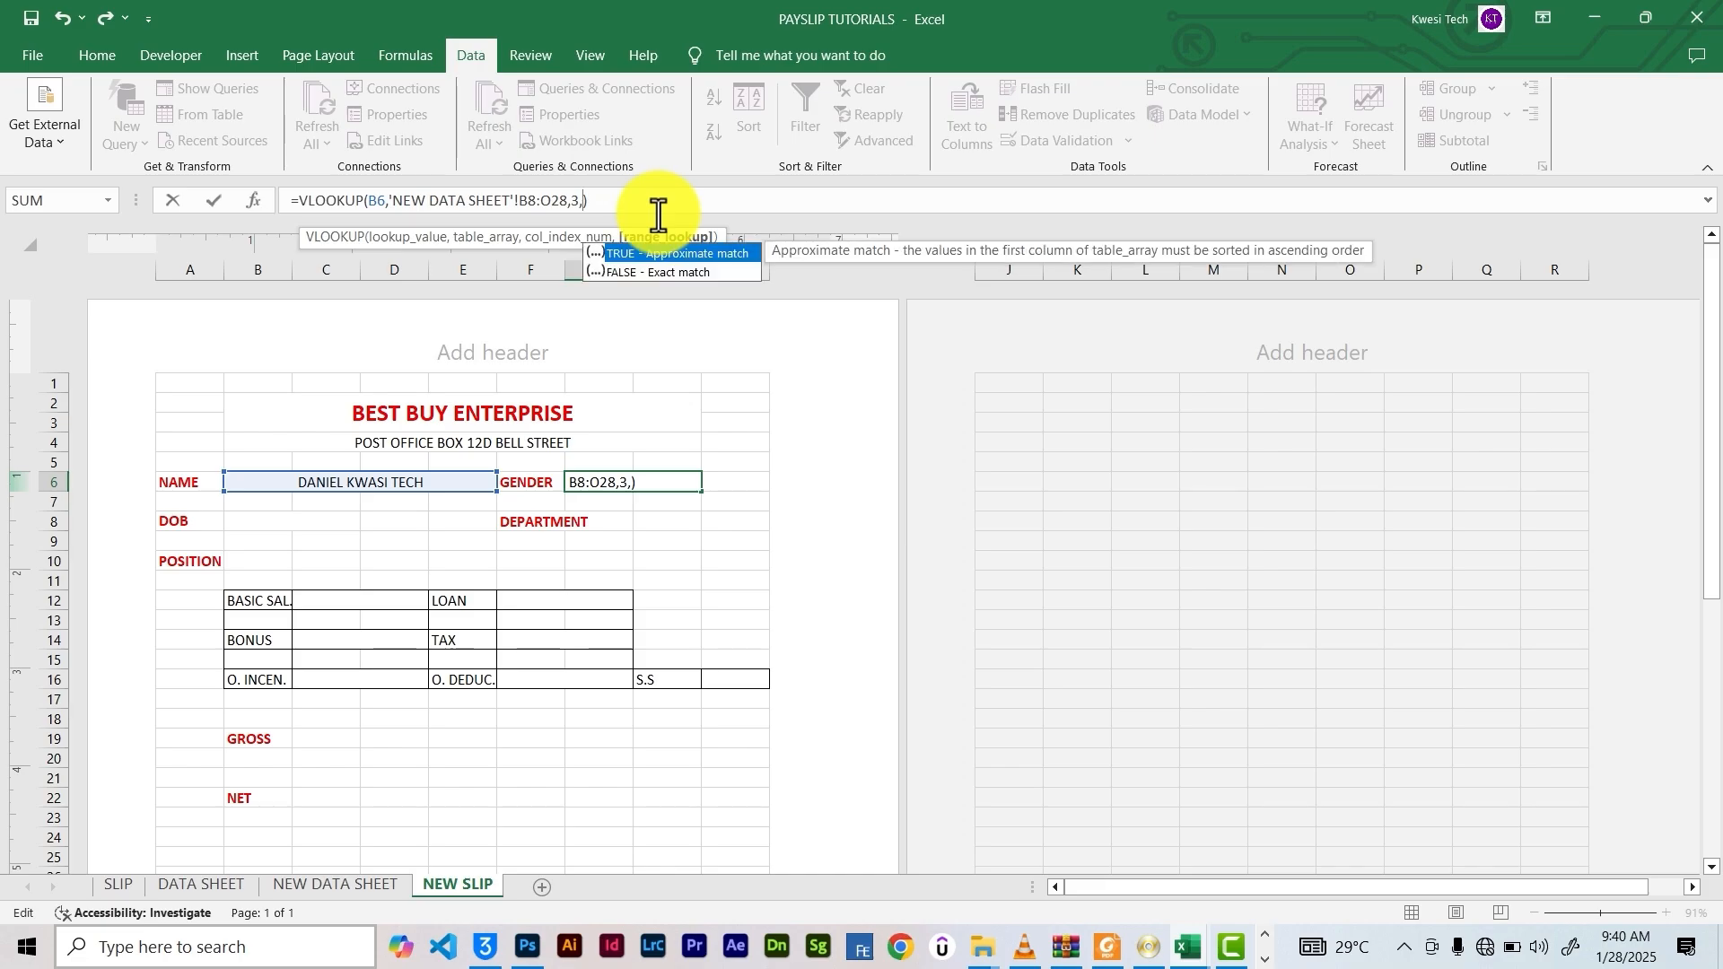
{"action": "type", "text": "0"}
{"action": "key", "text": "Return"}
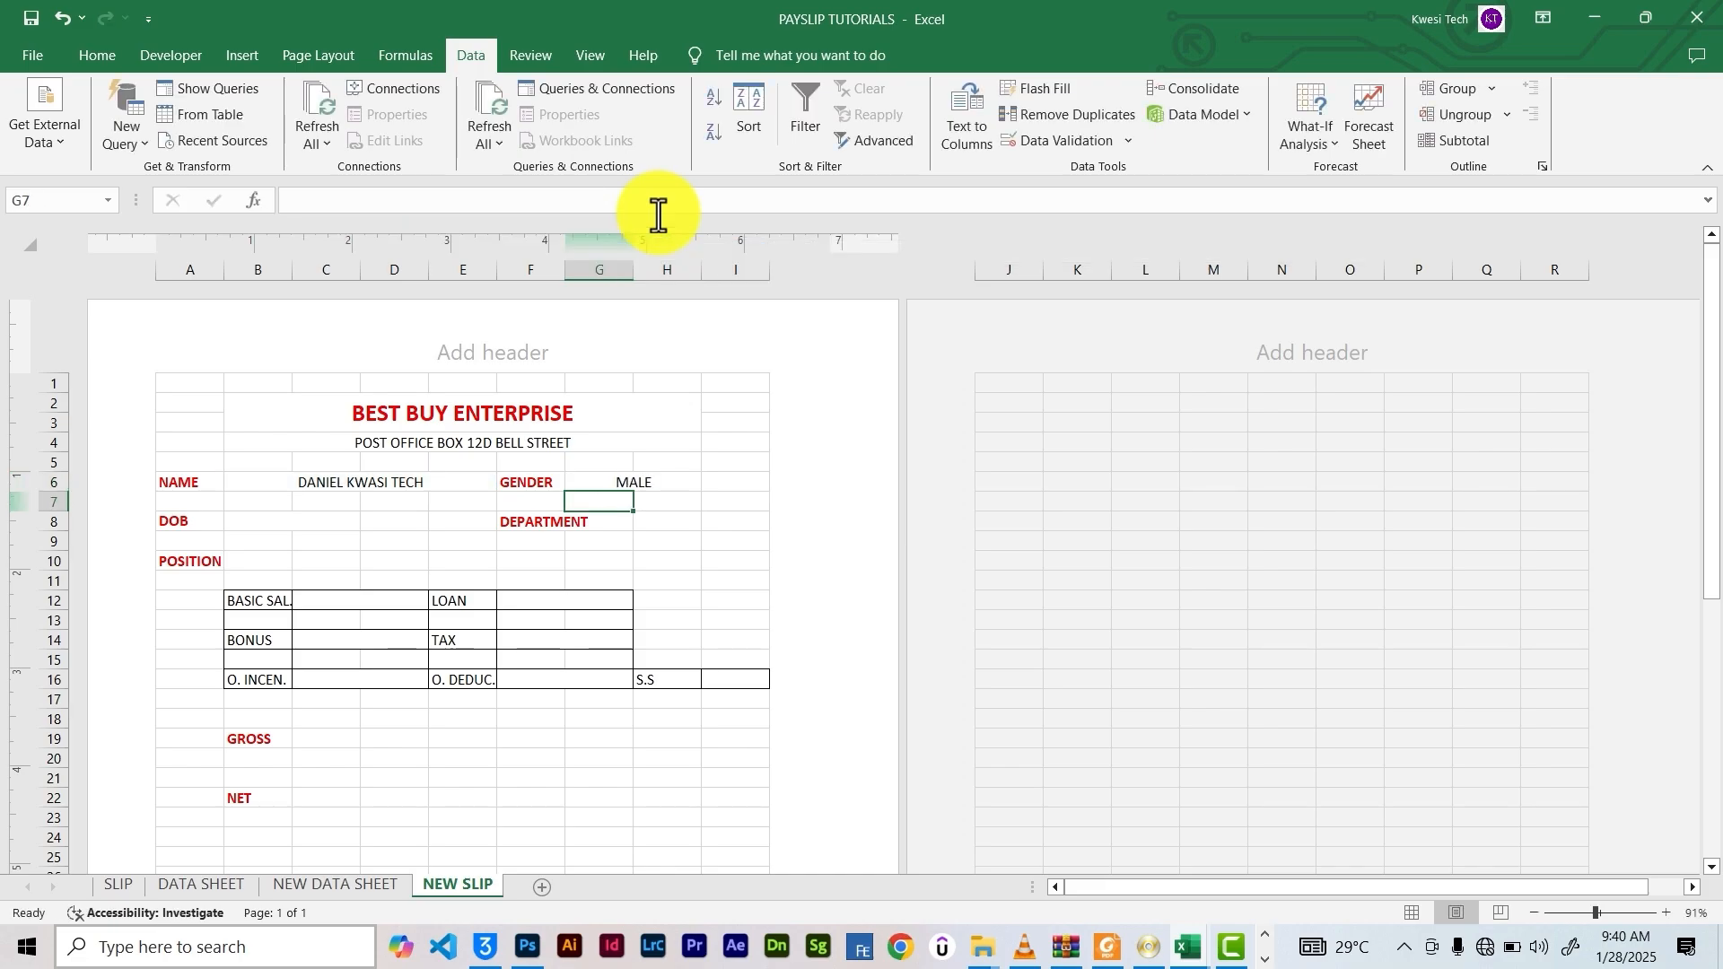
{"action": "left_click", "coordinate": [638, 483]}
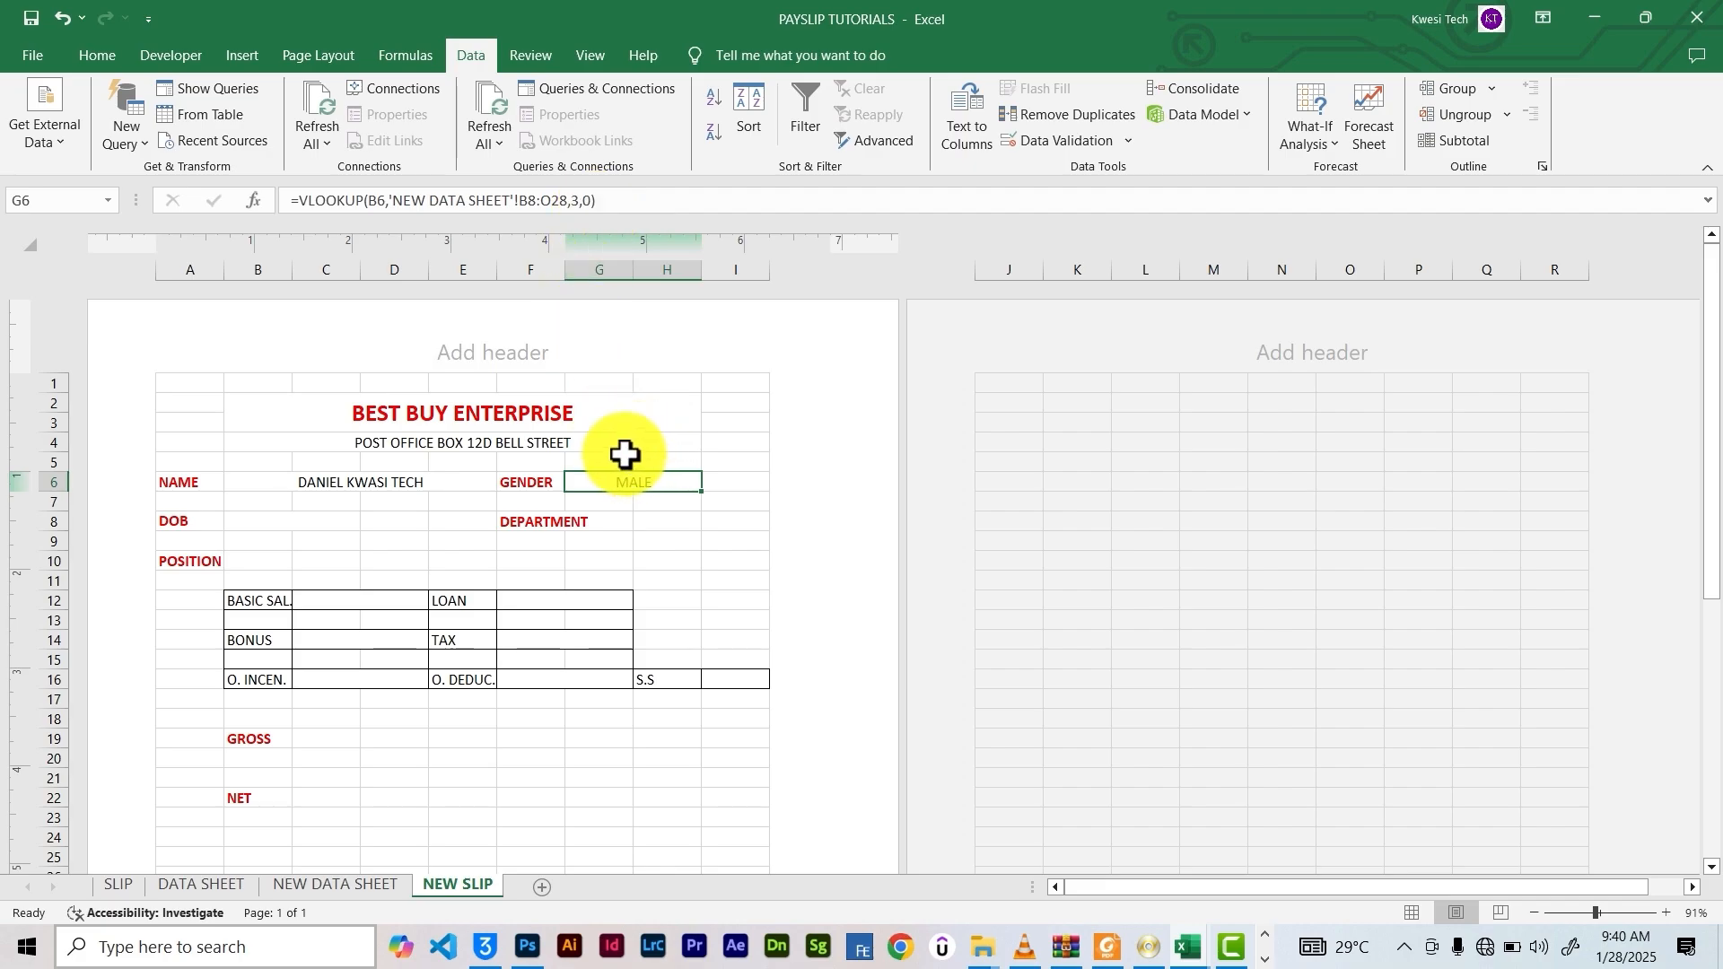
{"action": "left_click", "coordinate": [265, 522]}
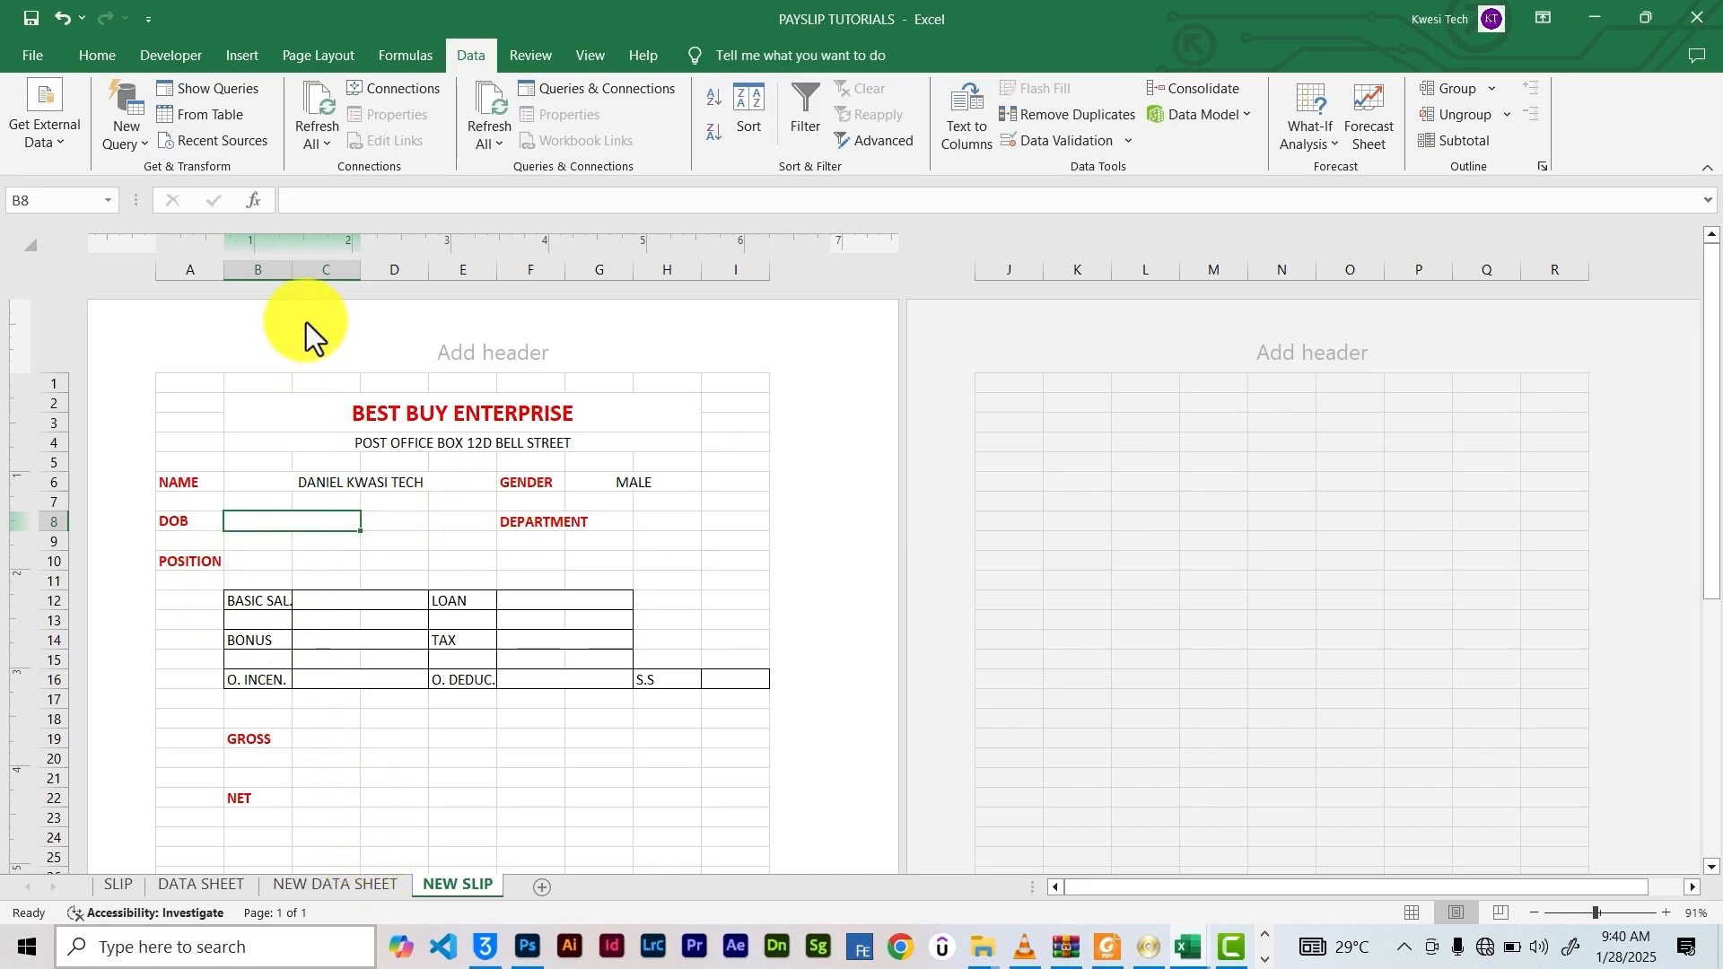
Enter =VLOOKUP(B6,'NEW DATA SHEET'!B8:O28,2,0) in the DOB cell B8
{"action": "left_click", "coordinate": [335, 201]}
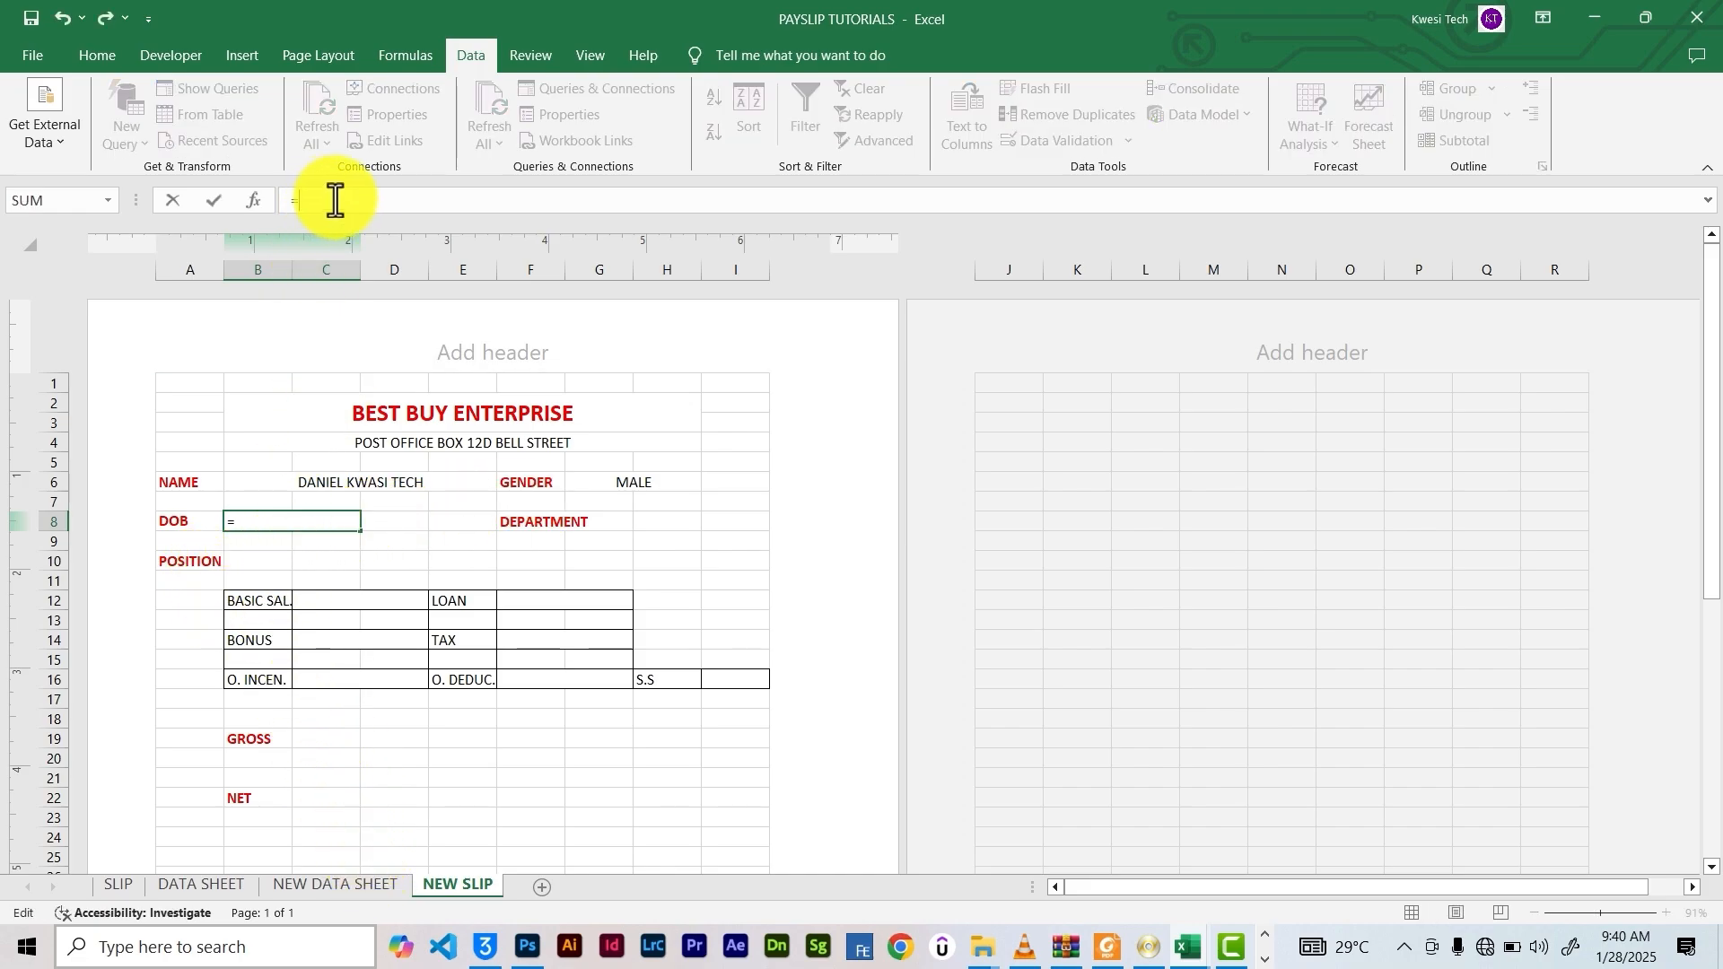
{"action": "type", "text": "=VLOO"}
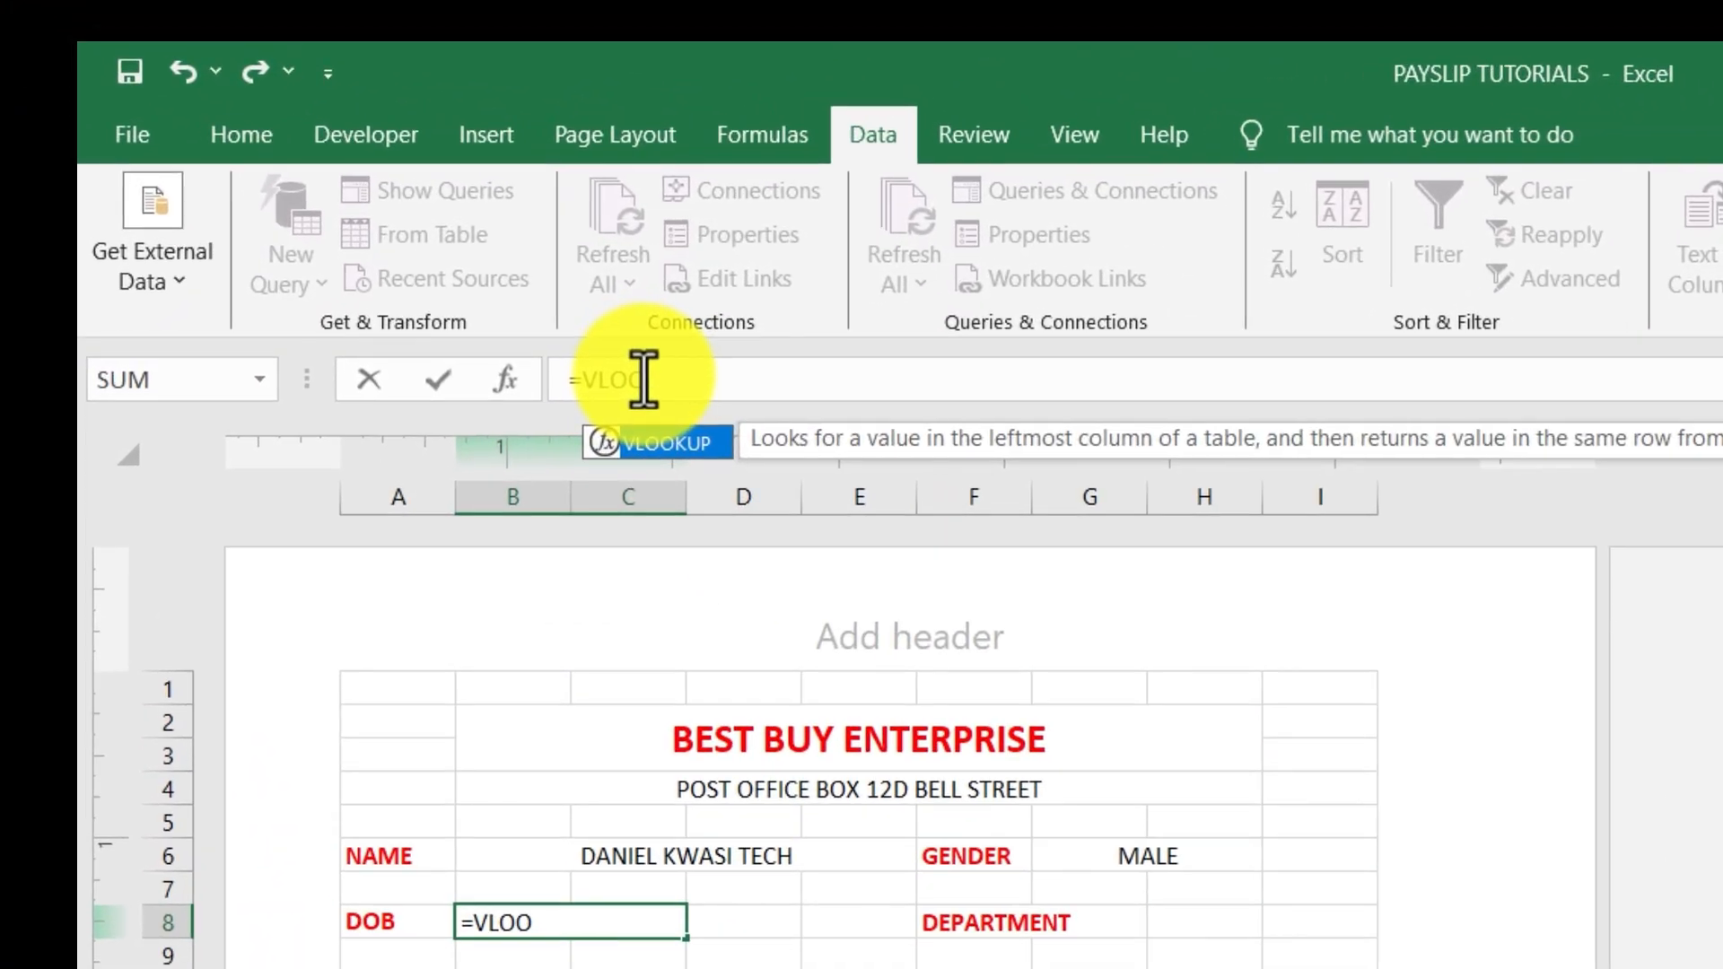
{"action": "key", "text": "Tab"}
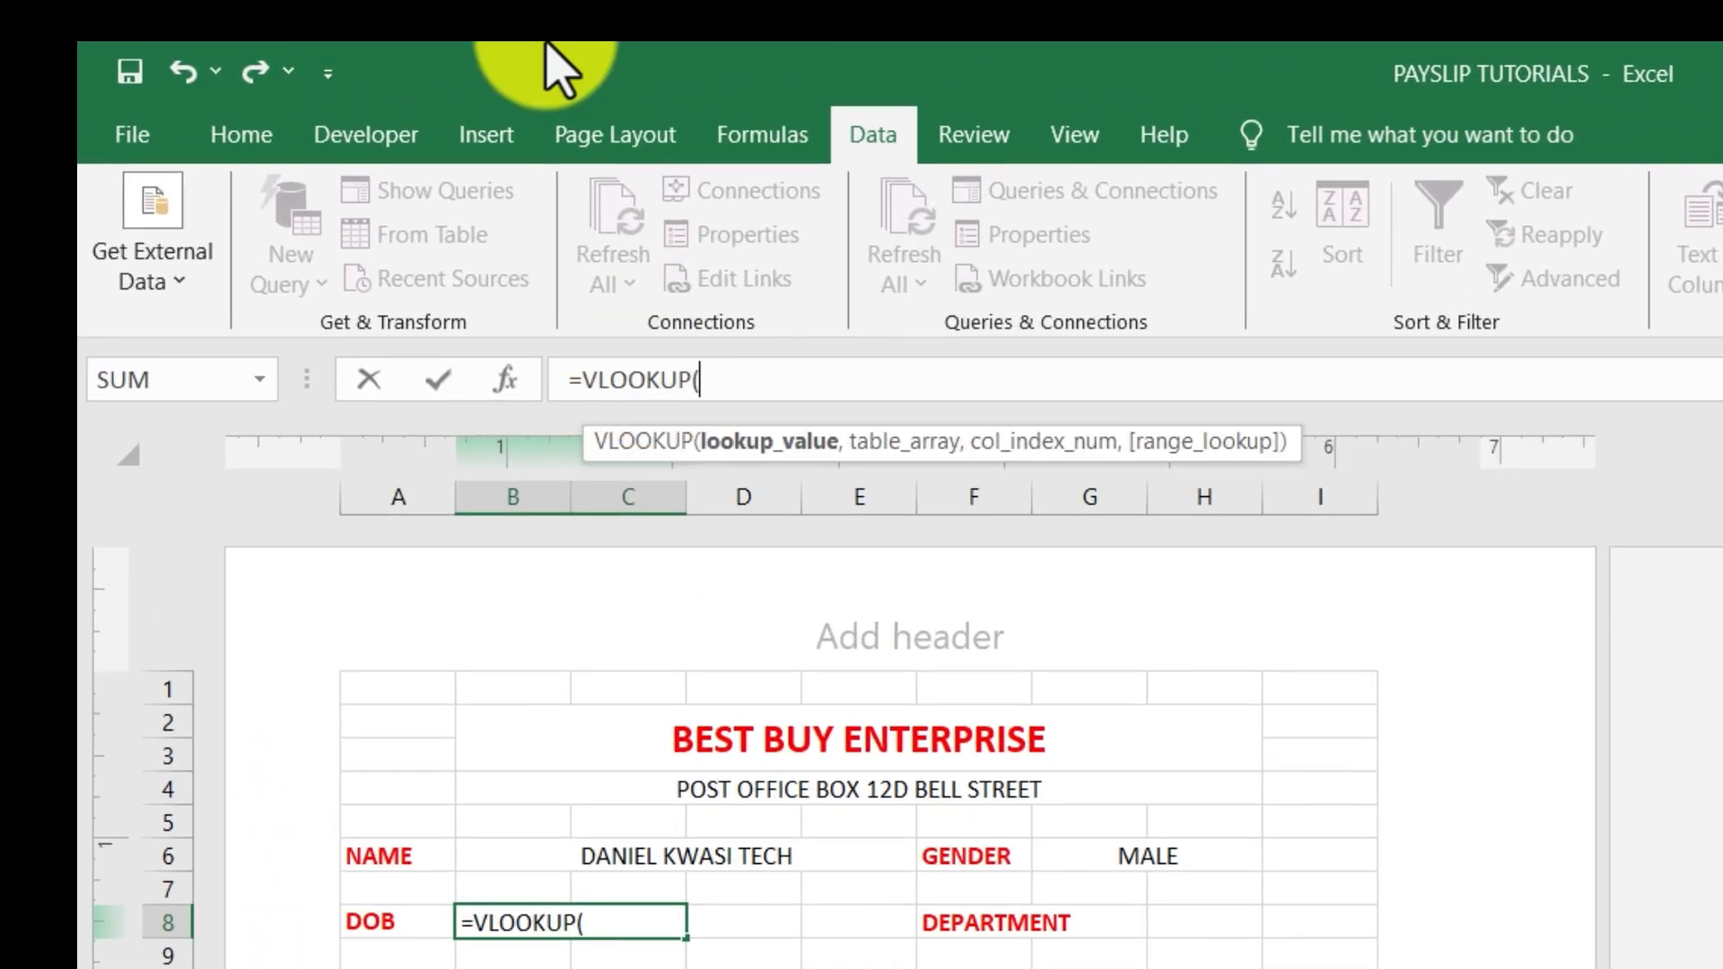
{"action": "left_click", "coordinate": [627, 857]}
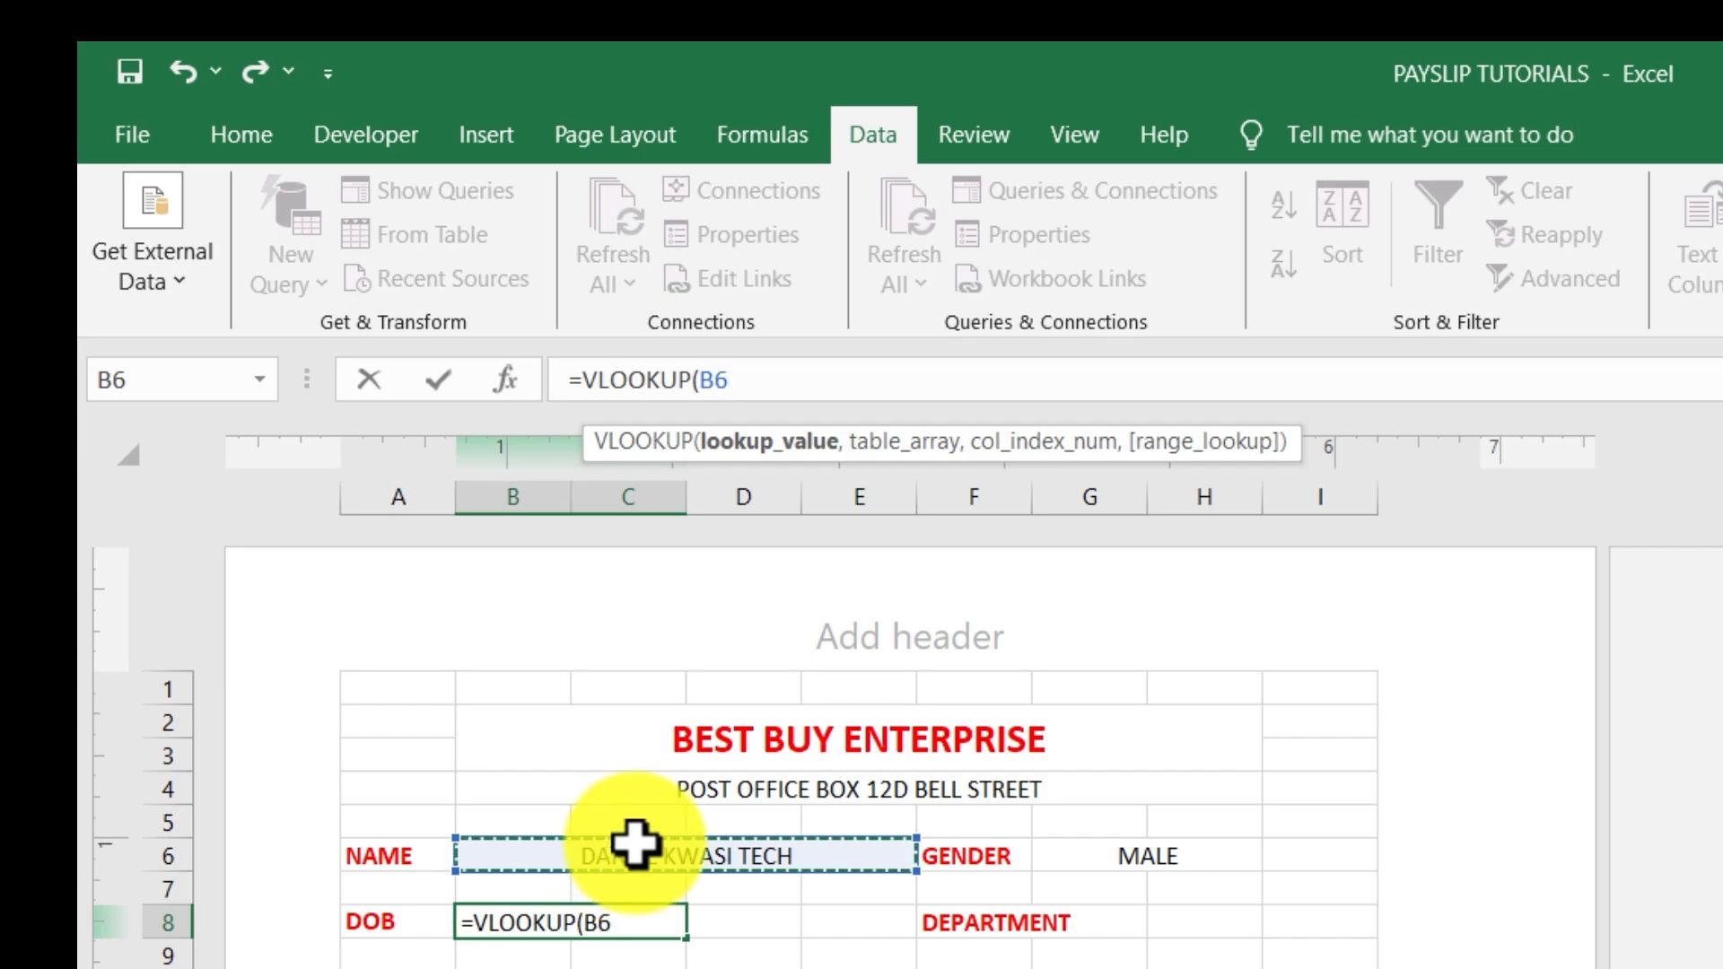
{"action": "type", "text": ","}
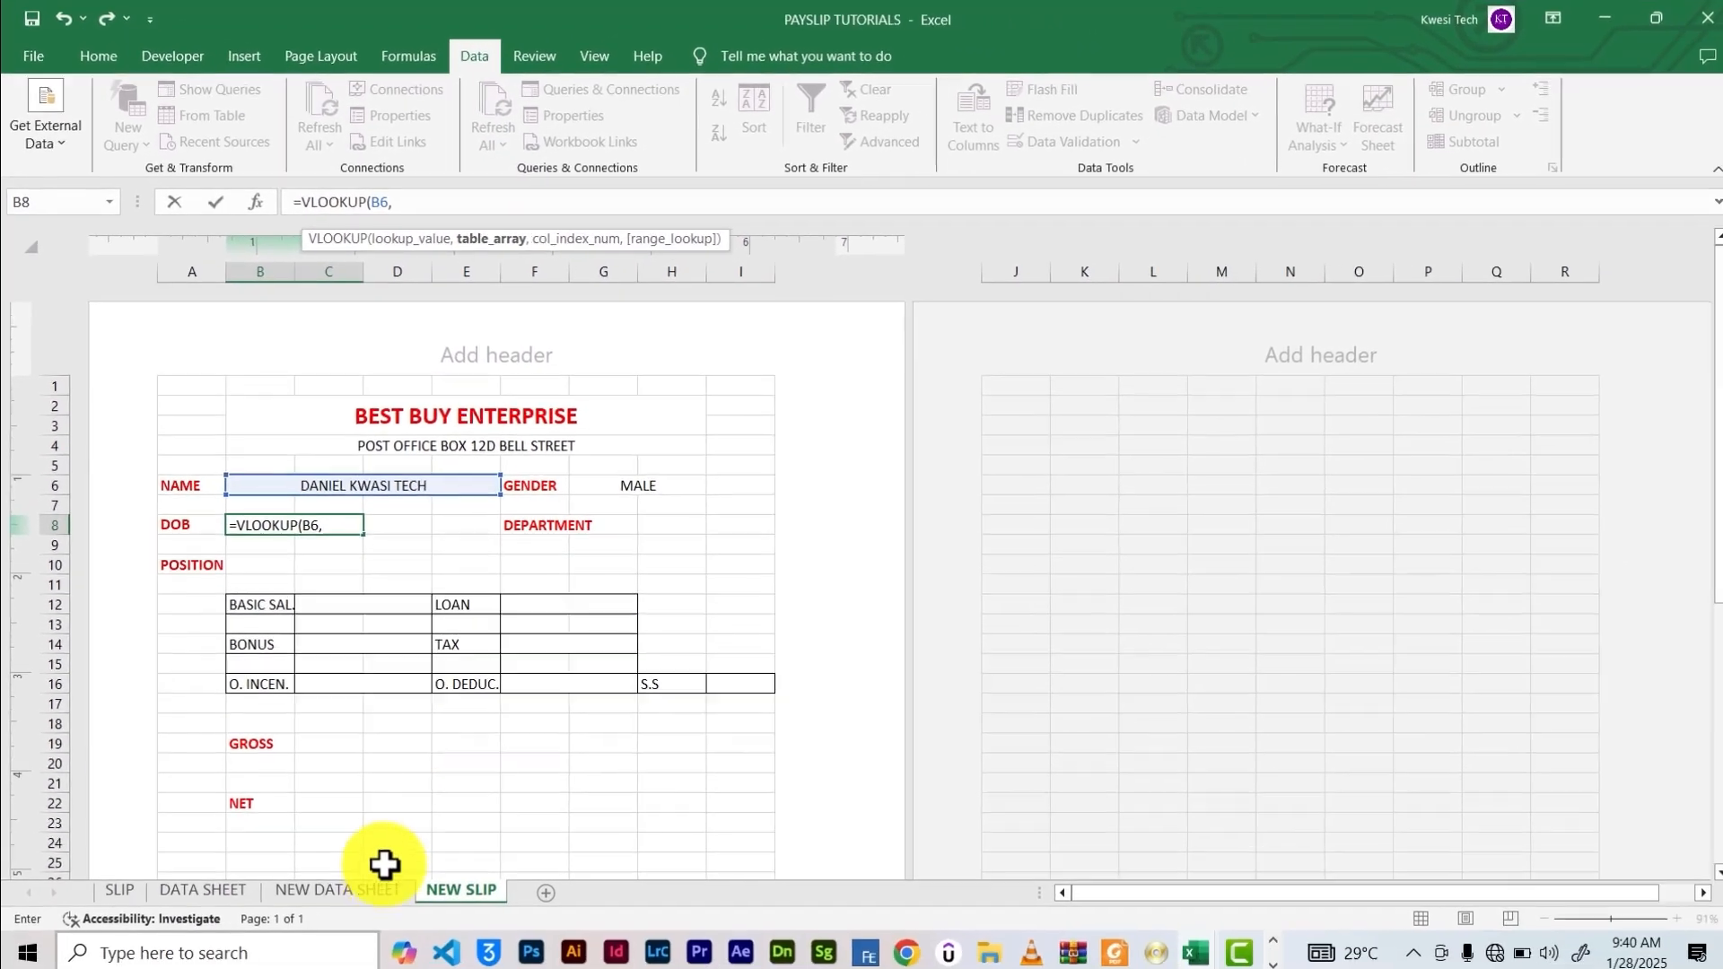
{"action": "left_click", "coordinate": [352, 888]}
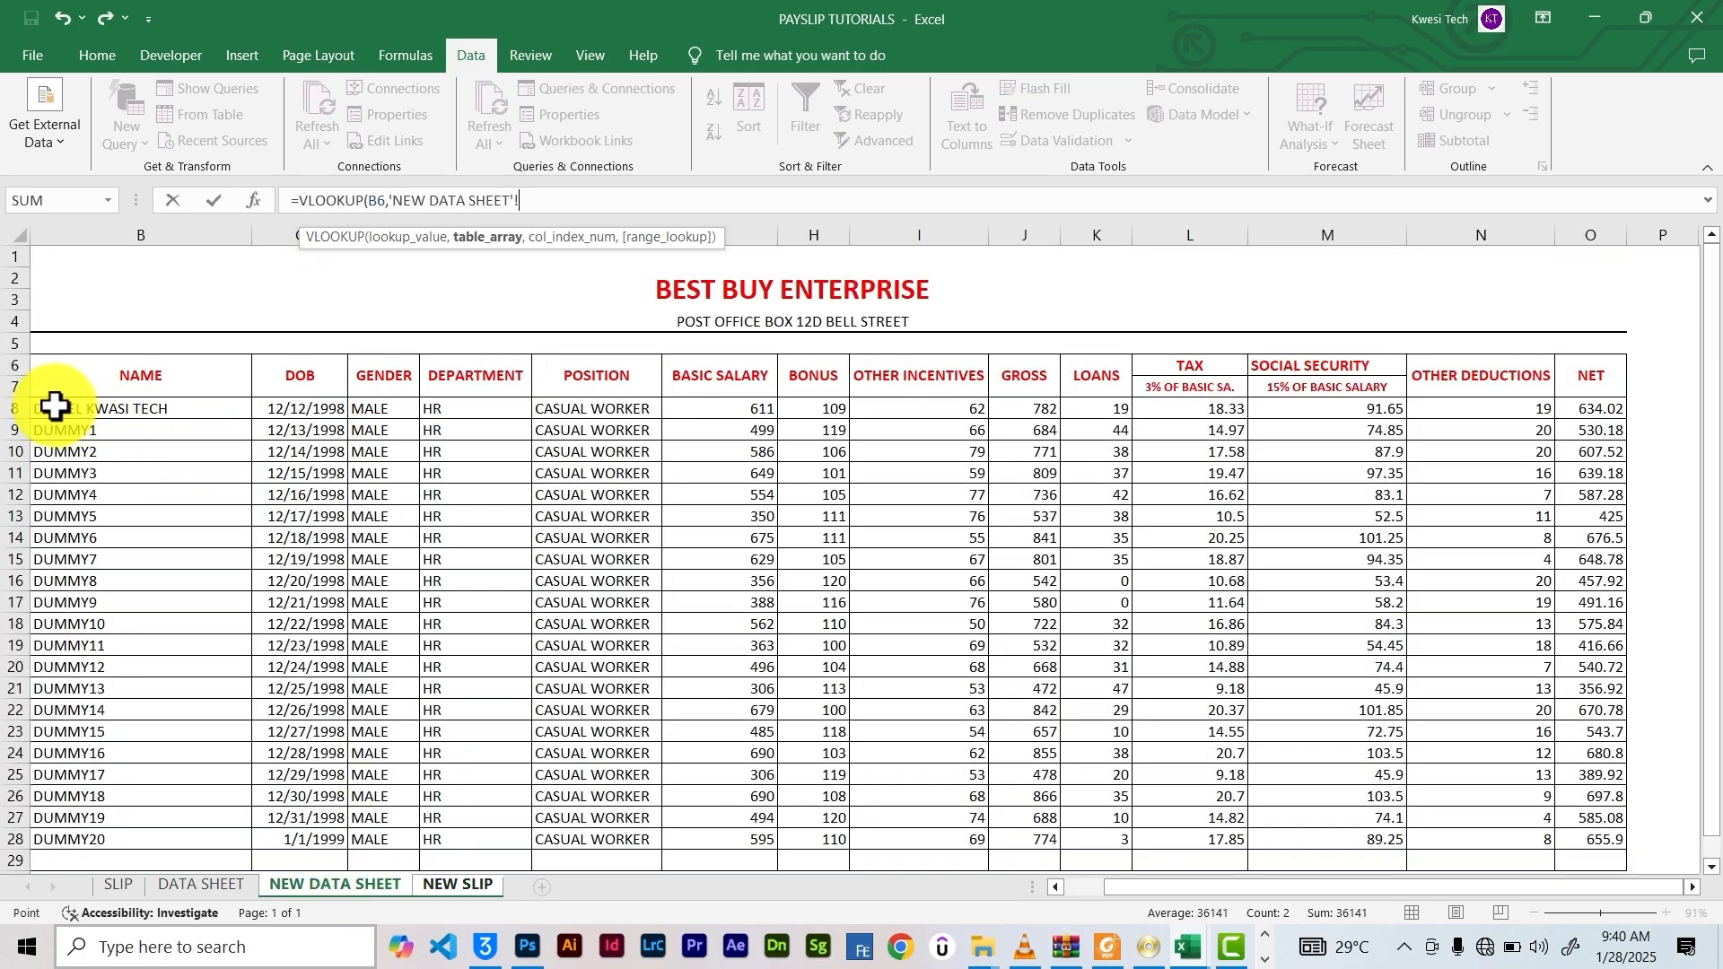
{"action": "left_click_drag", "start_coordinate": [58, 406], "coordinate": [1589, 731]}
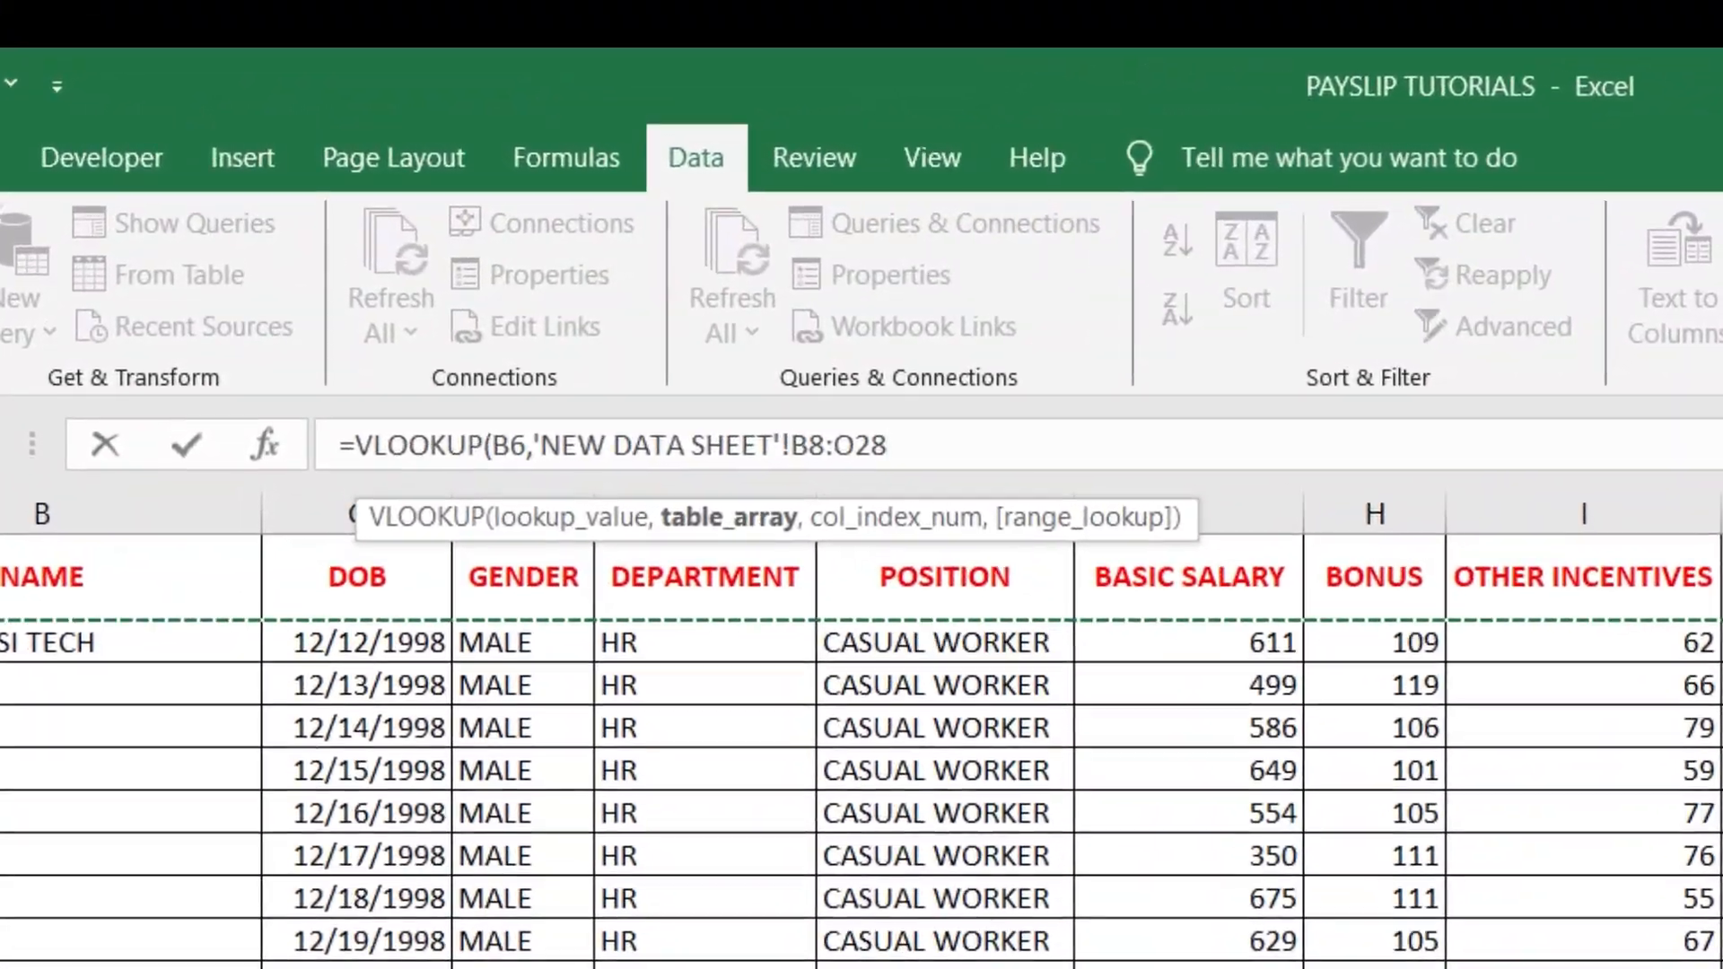
{"action": "type", "text": ","}
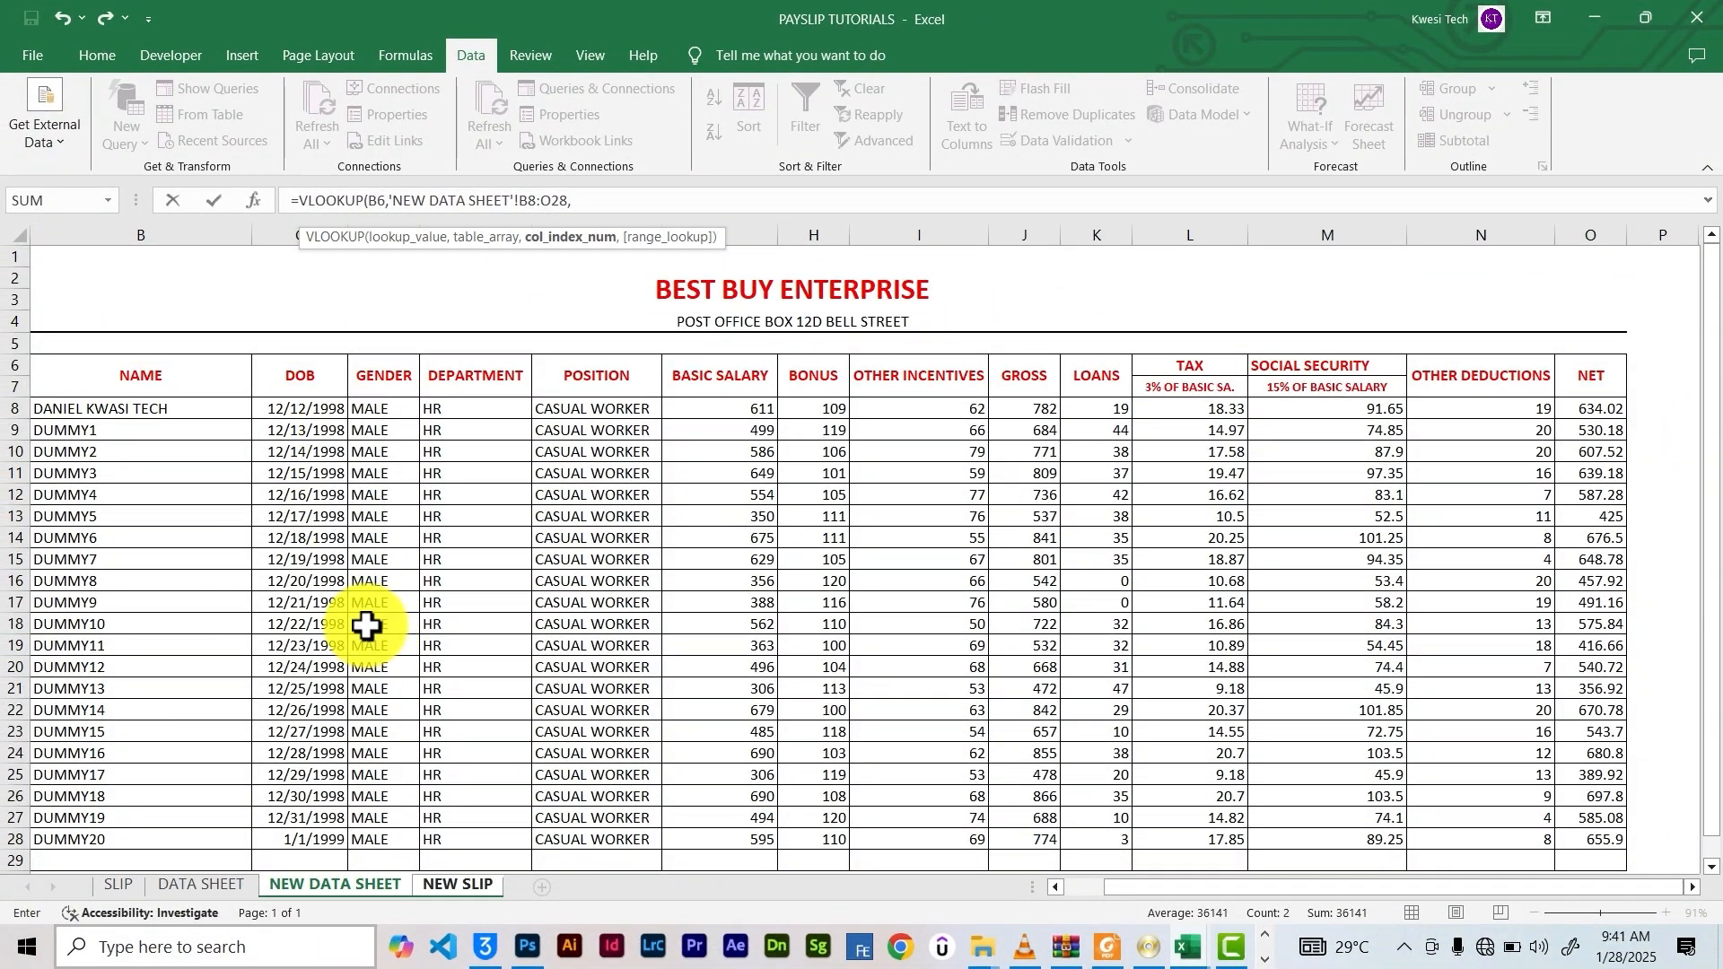
{"action": "type", "text": "2,0"}
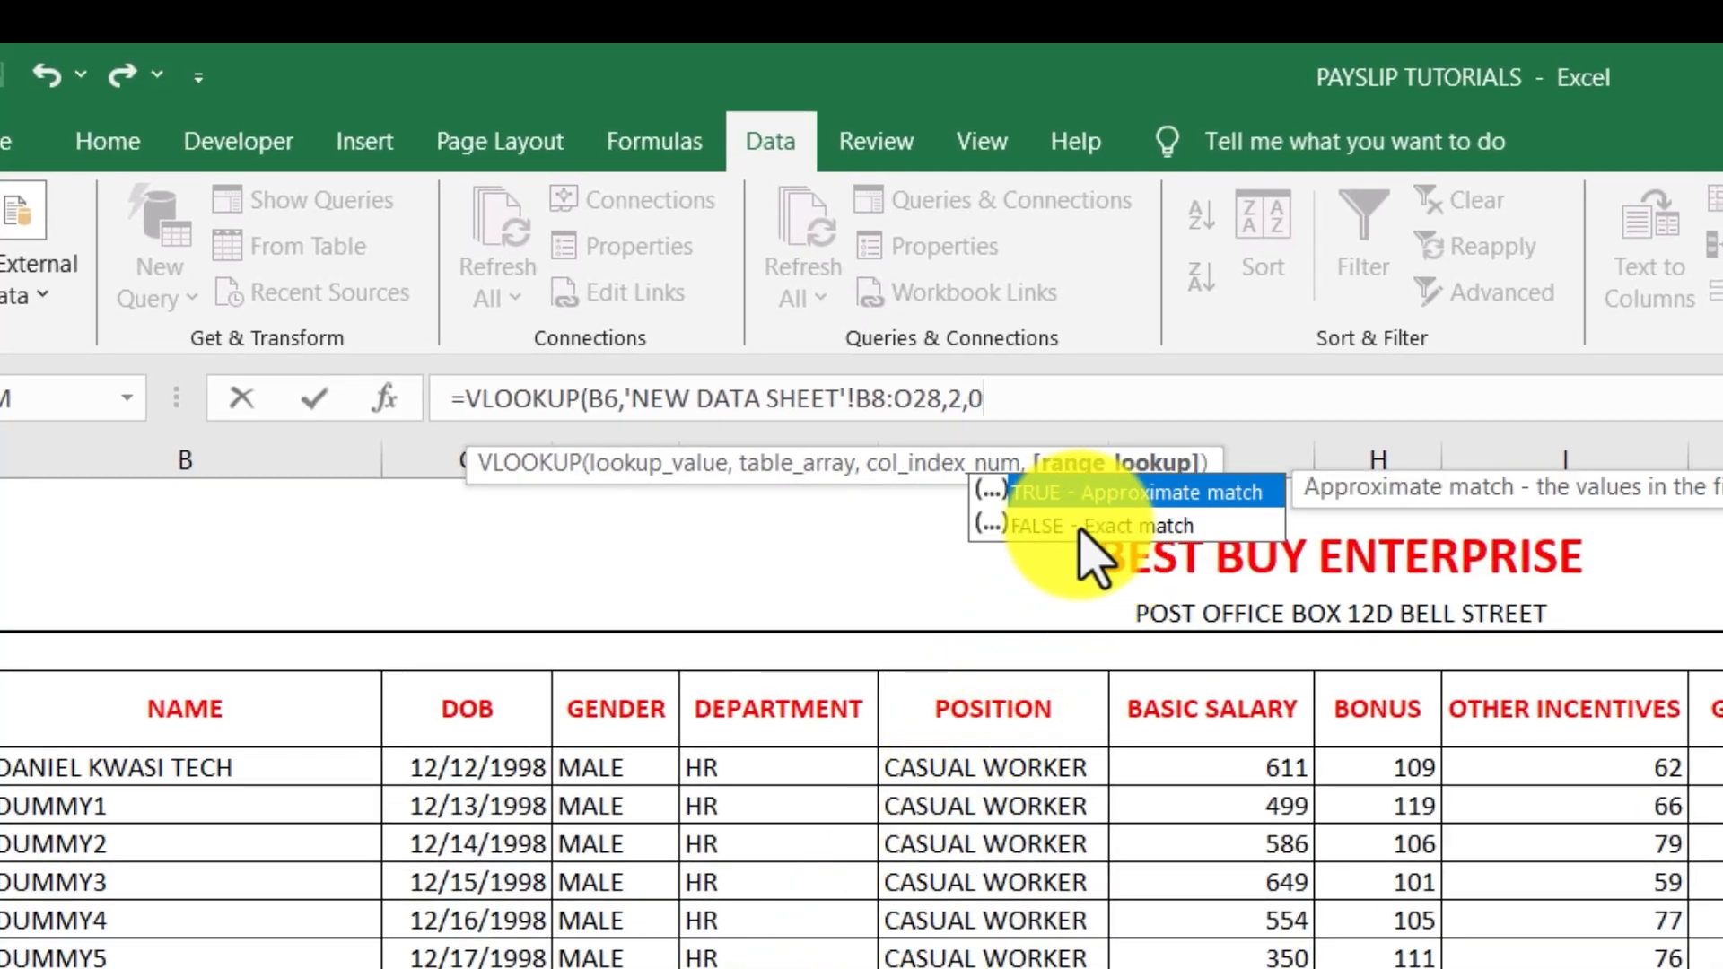
{"action": "type", "text": ")"}
{"action": "key", "text": "Return"}
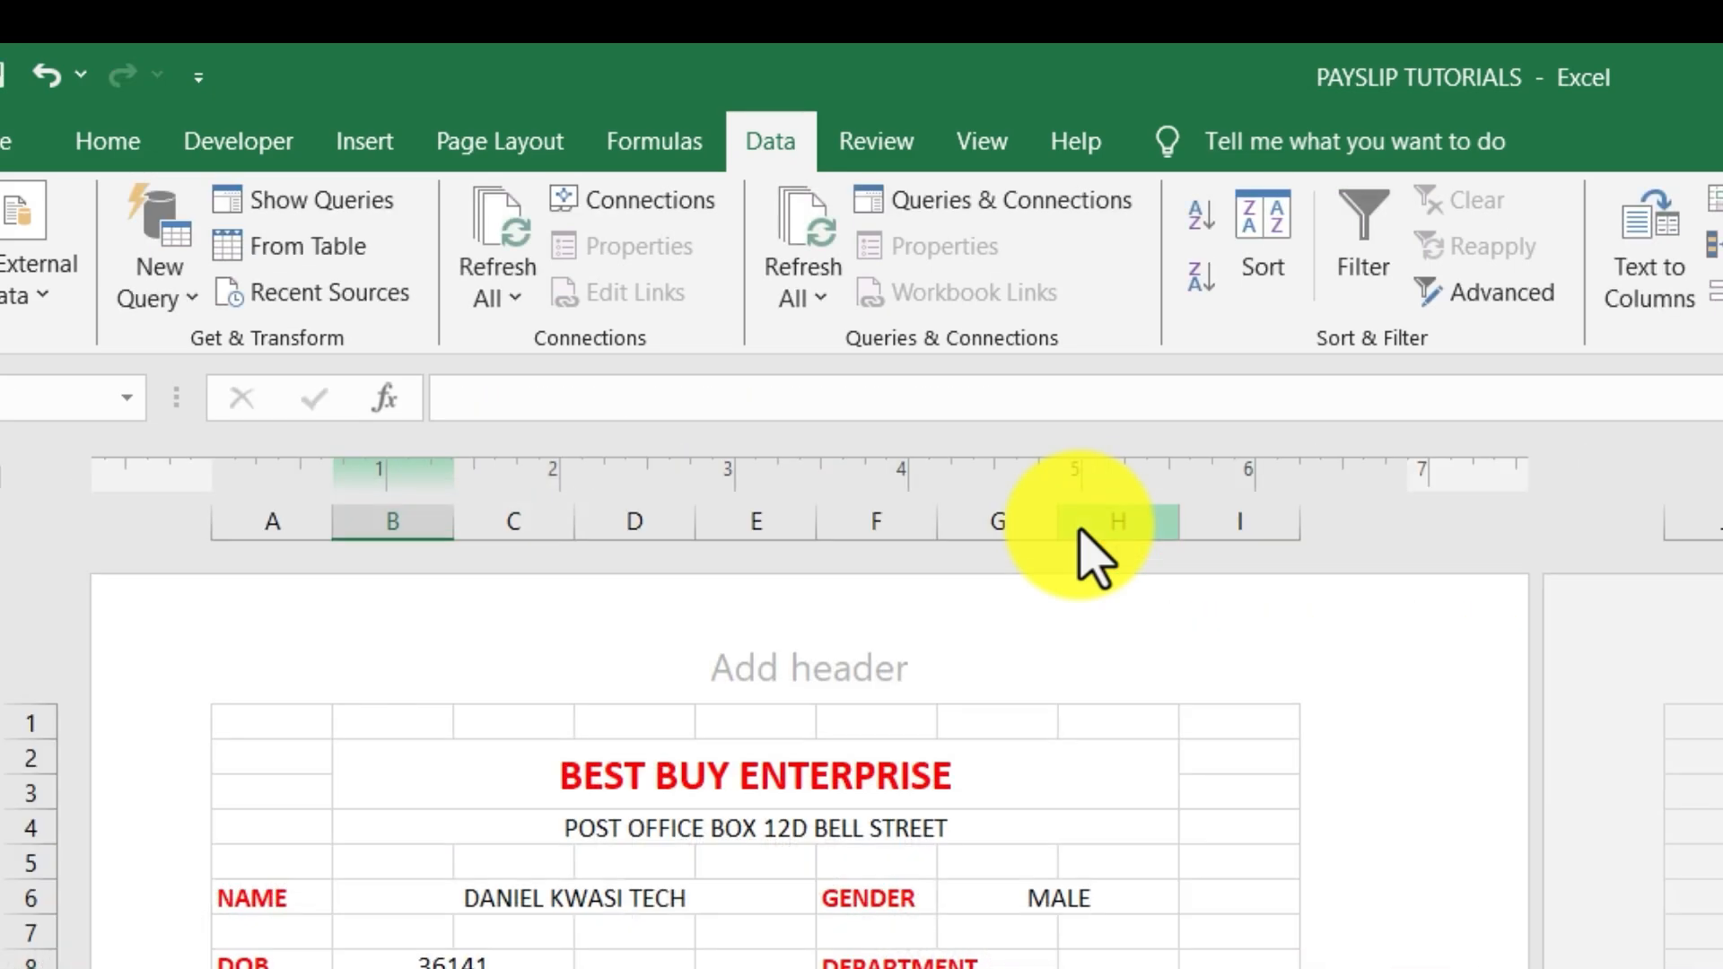
{"action": "left_click", "coordinate": [446, 959]}
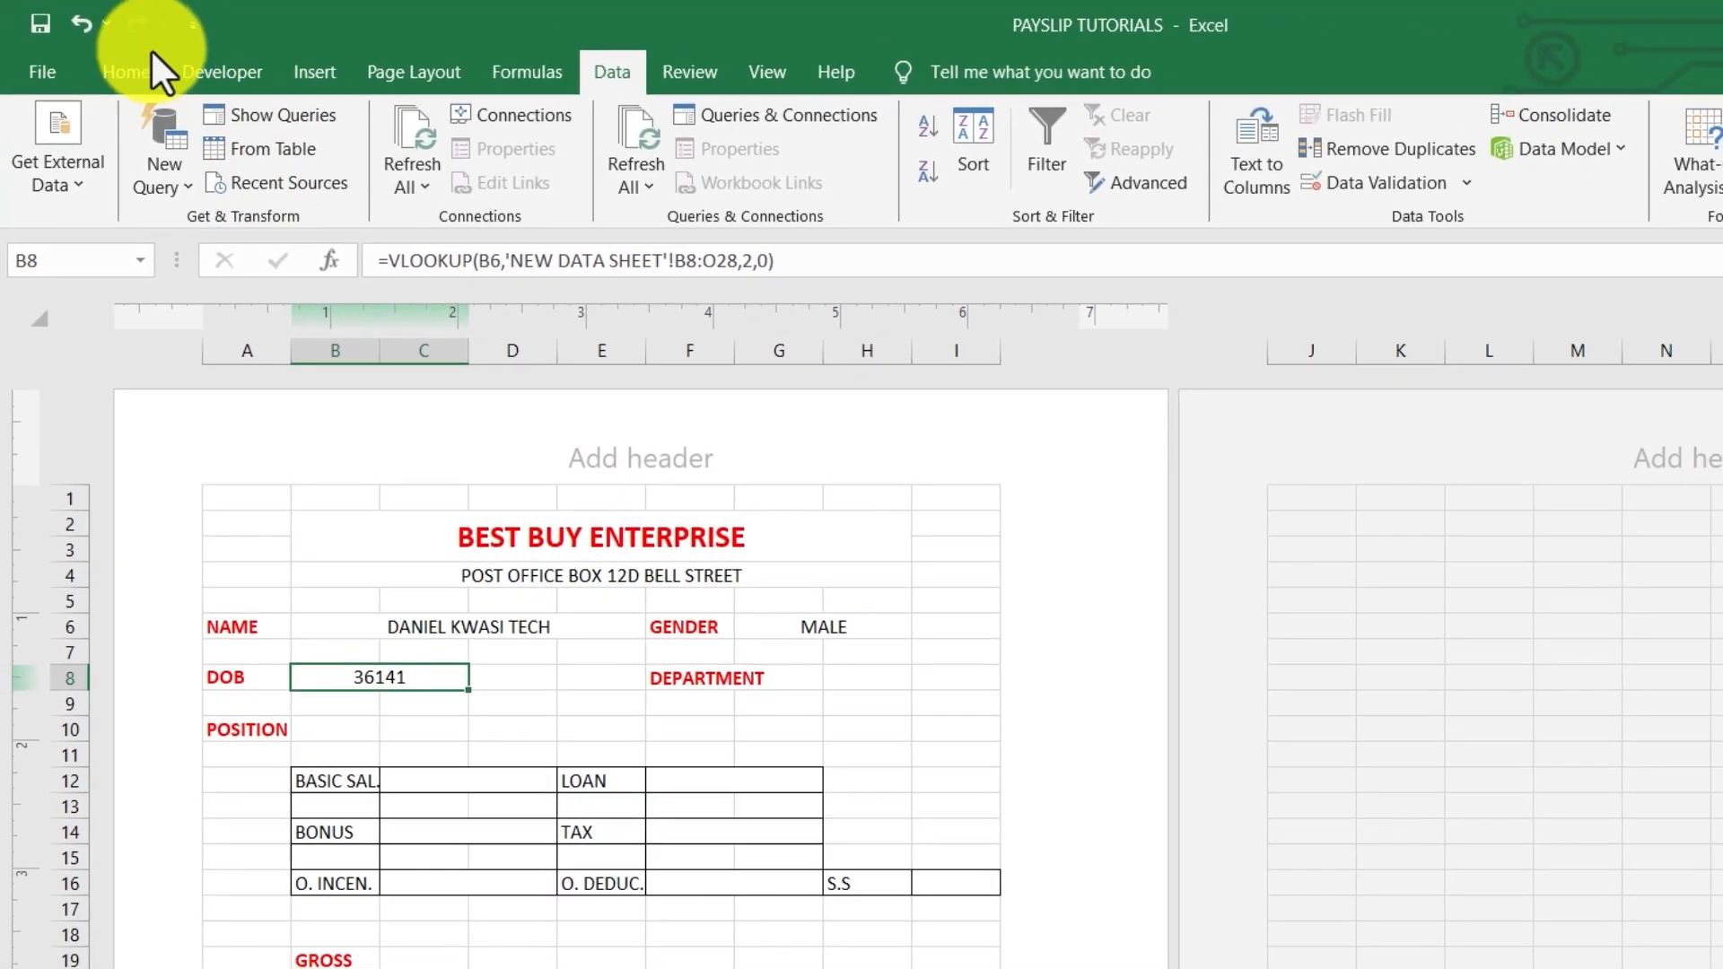
{"action": "left_click", "coordinate": [108, 139]}
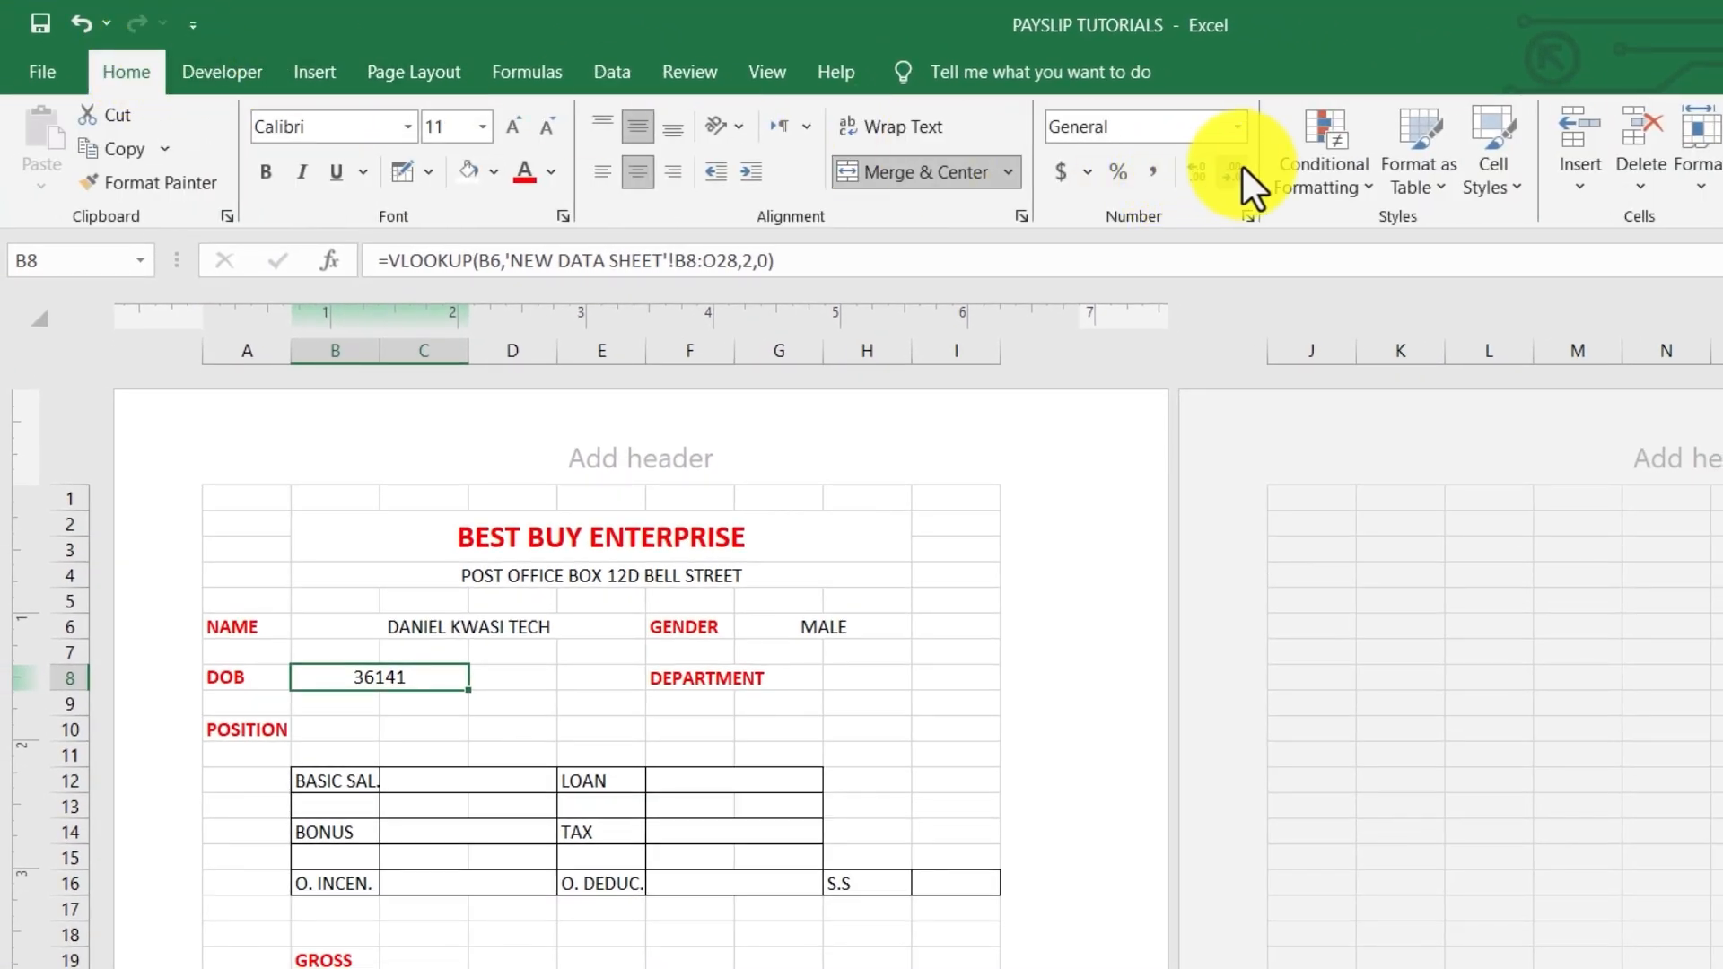
Format the DOB cell B8 as Short Date so it shows 12/12/1998
{"action": "left_click", "coordinate": [1236, 128]}
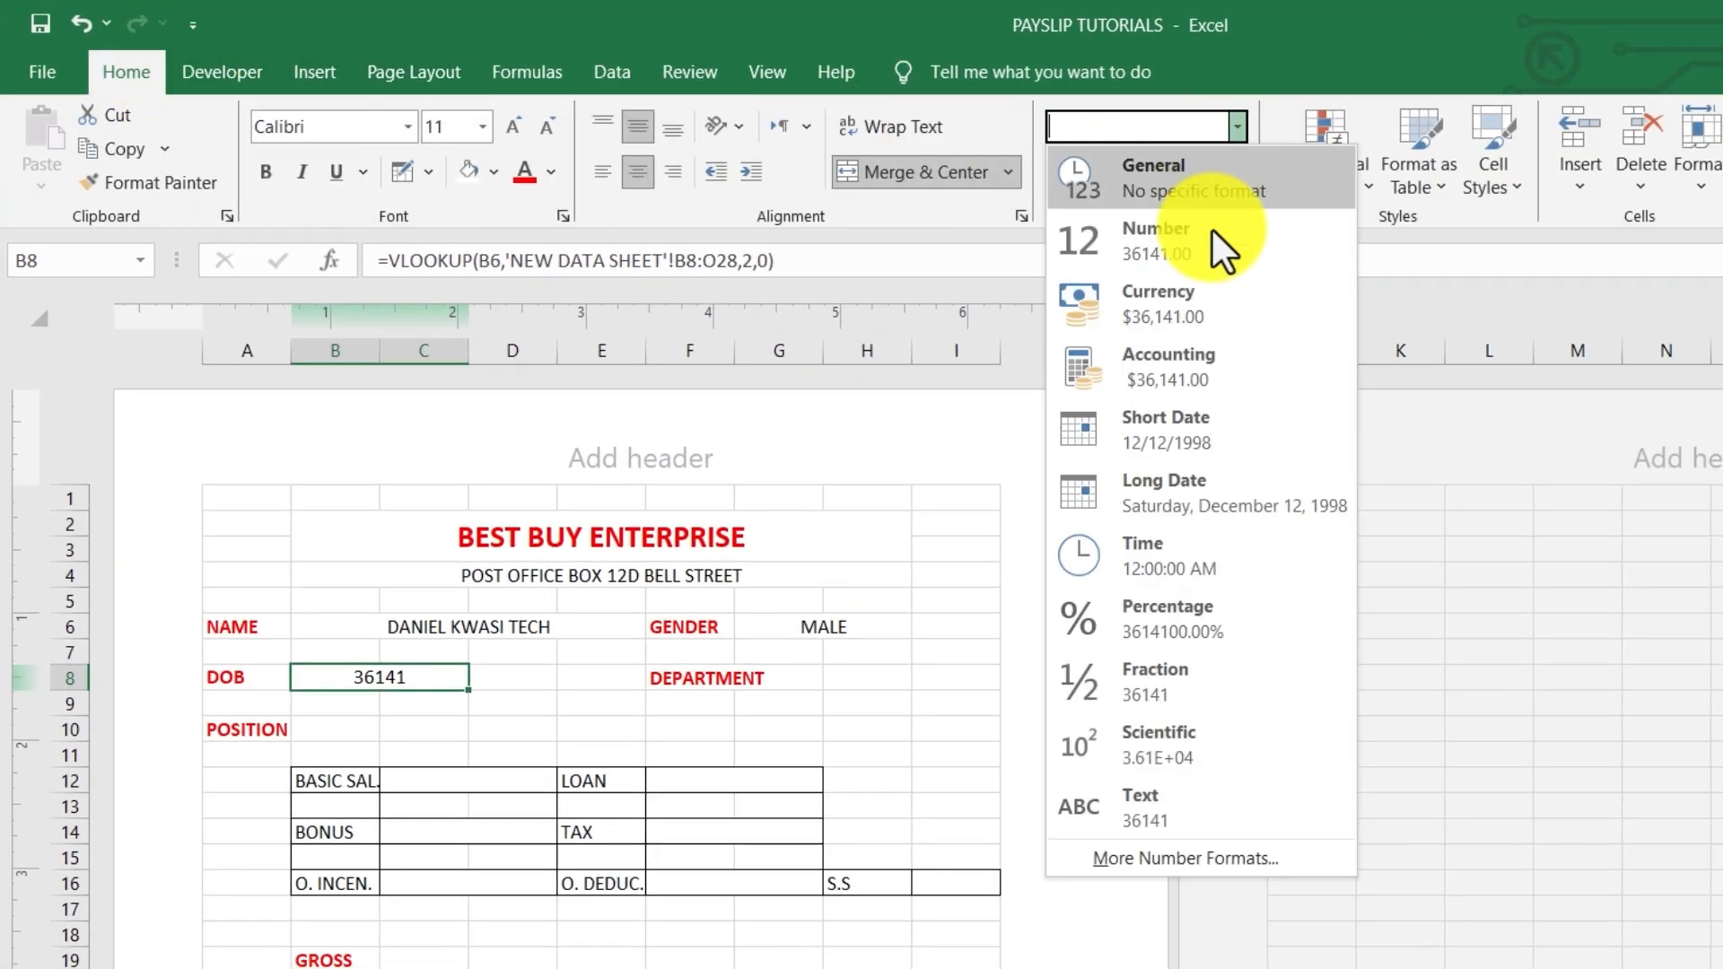
{"action": "left_click", "coordinate": [1149, 450]}
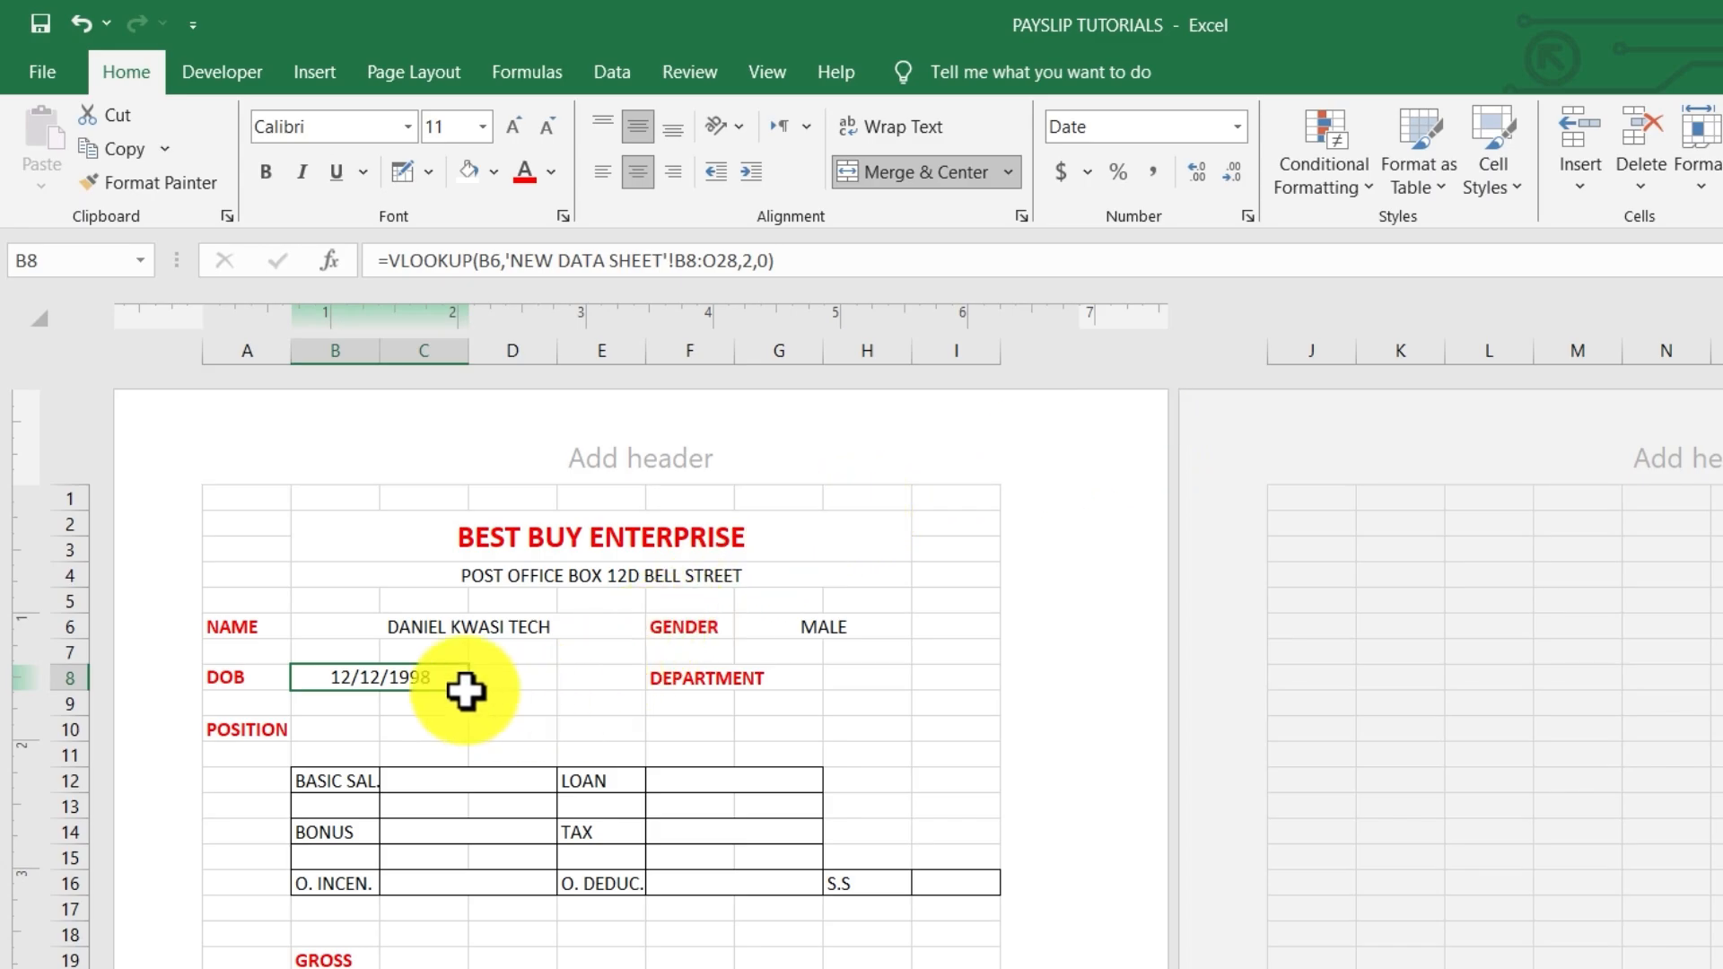
{"action": "left_click", "coordinate": [592, 702]}
{"action": "left_click", "coordinate": [804, 628]}
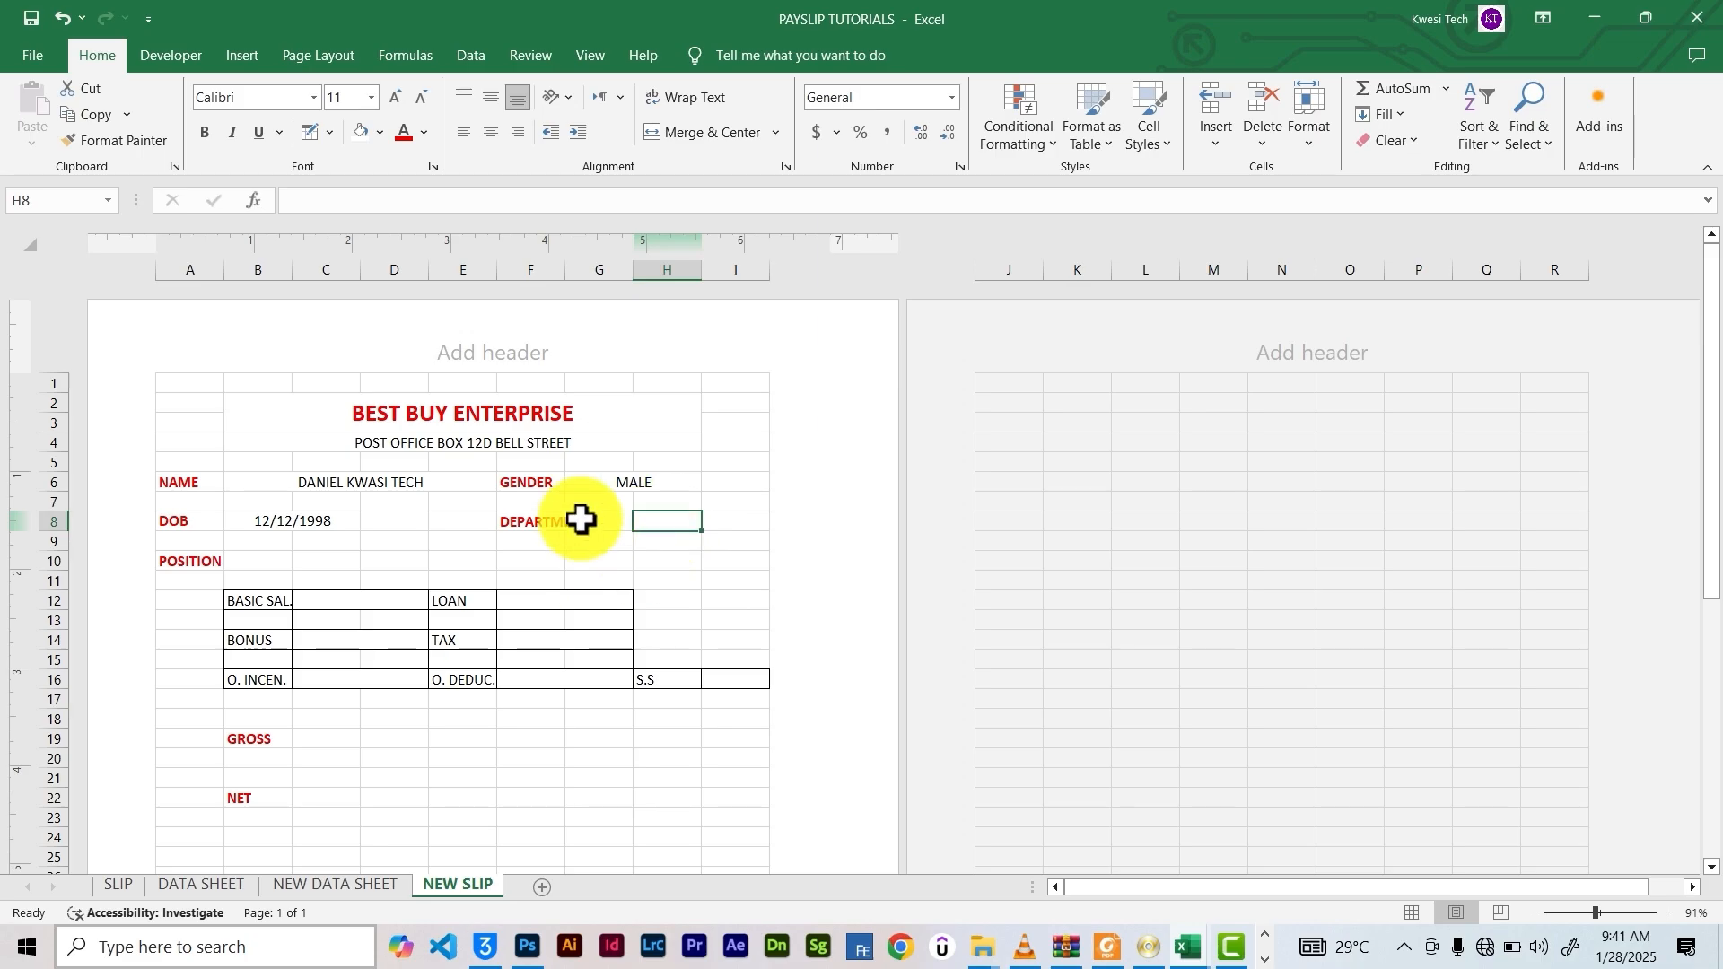
On NEW DATA SHEET, name the employee records B8:O28 as the range SELECTION
{"action": "left_click", "coordinate": [310, 887]}
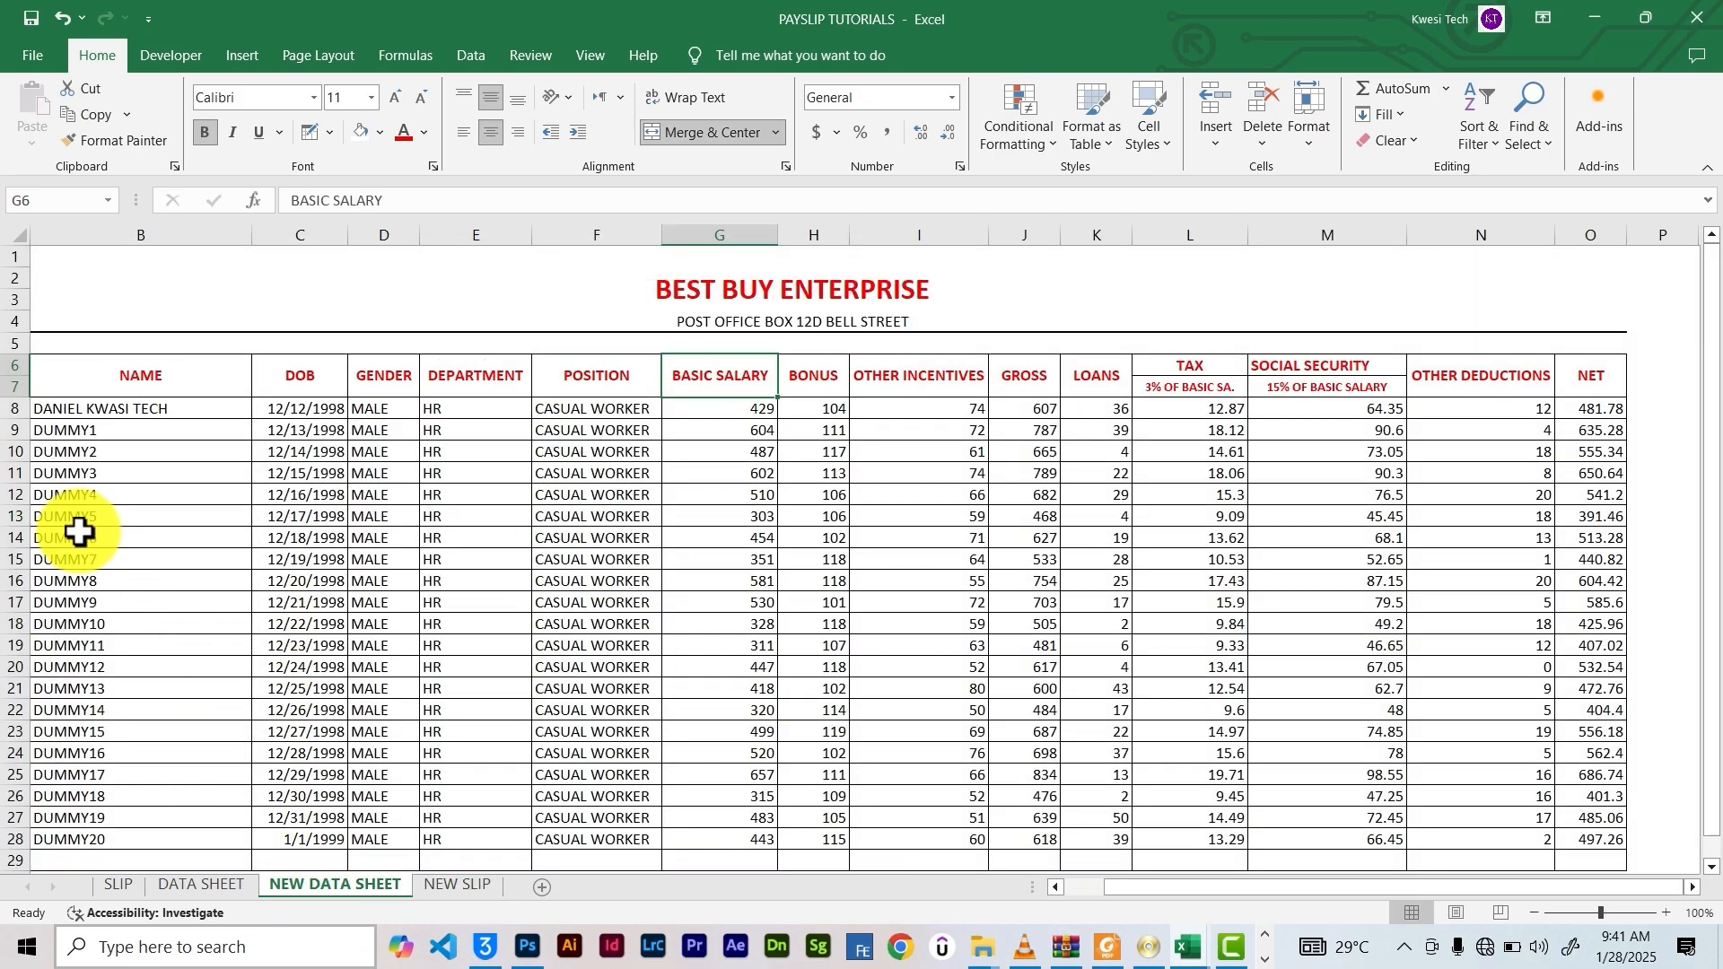
{"action": "left_click_drag", "start_coordinate": [51, 408], "coordinate": [1570, 773]}
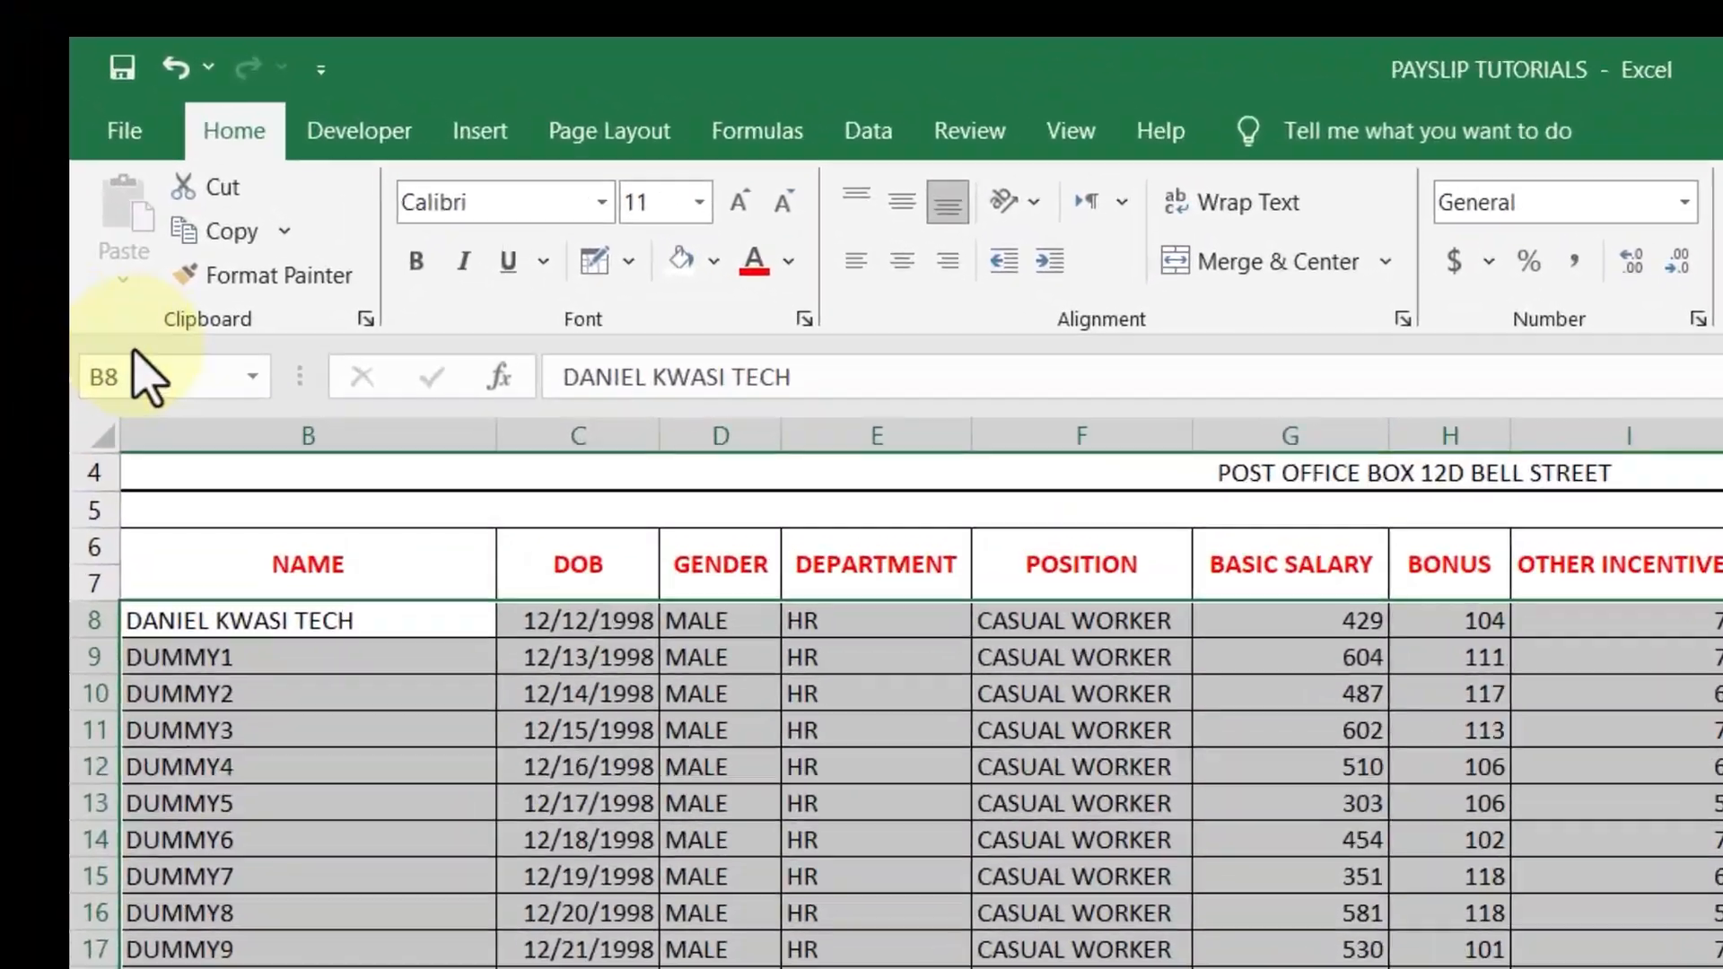
{"action": "left_click", "coordinate": [154, 377]}
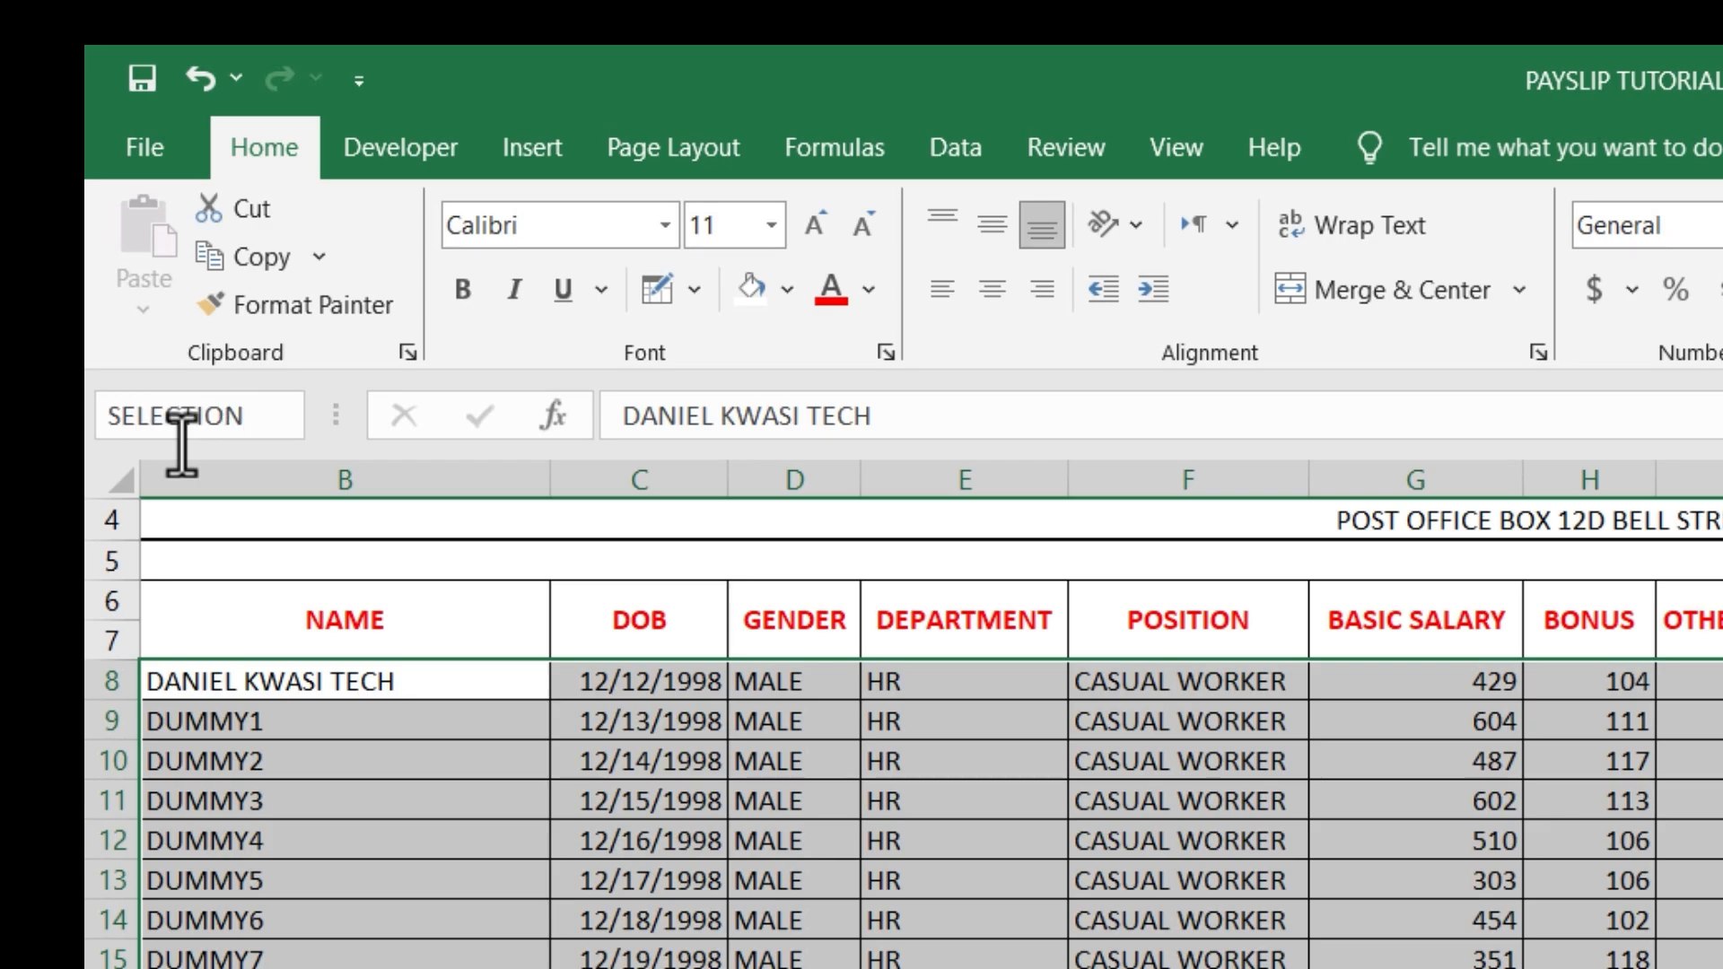
{"action": "key", "text": "Return"}
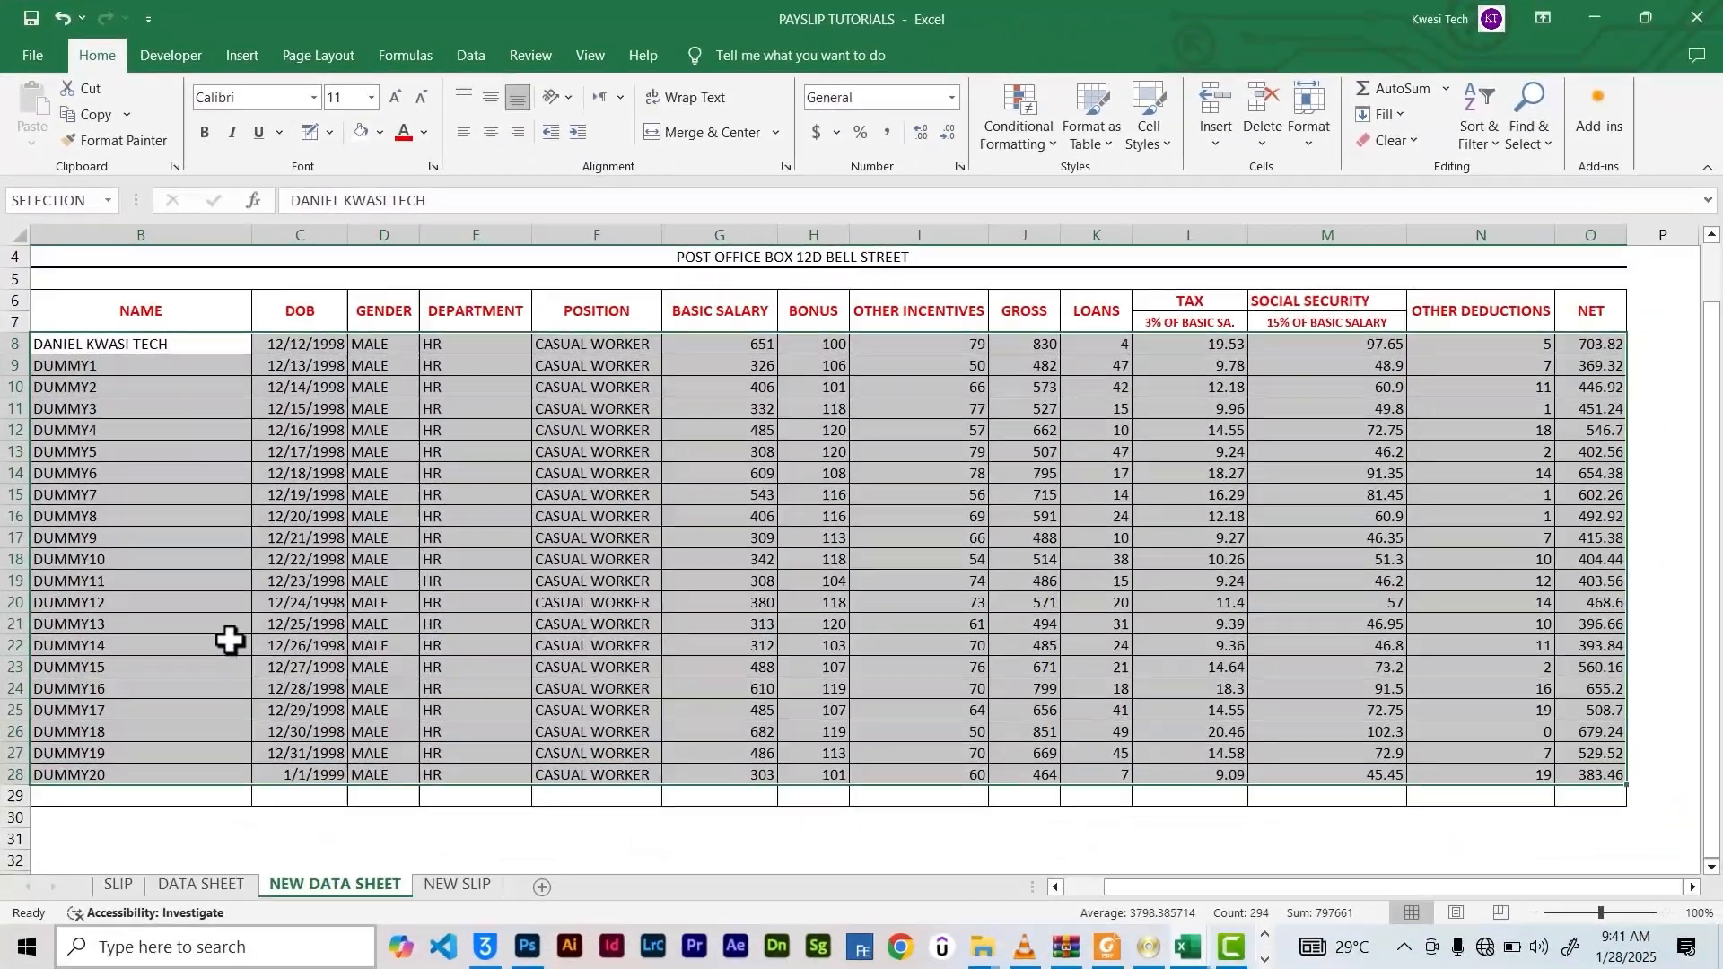
Verify the SELECTION and data ranges by jumping to each from the Name Box list
{"action": "left_click", "coordinate": [230, 640]}
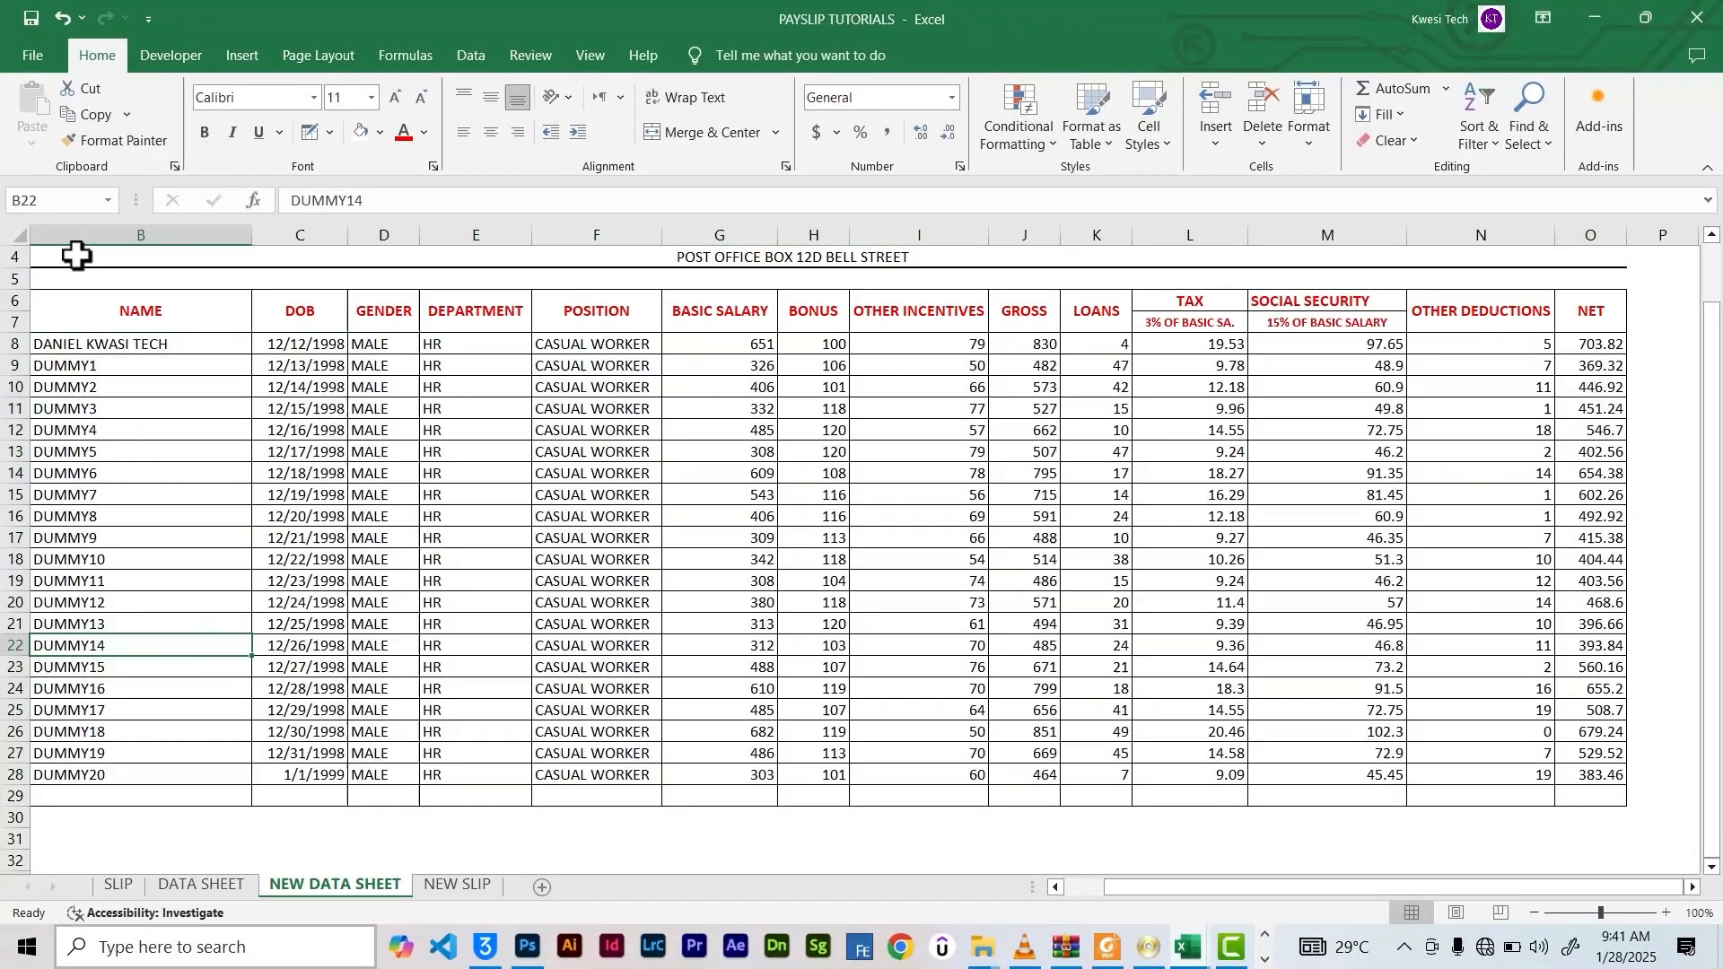
{"action": "left_click", "coordinate": [108, 200]}
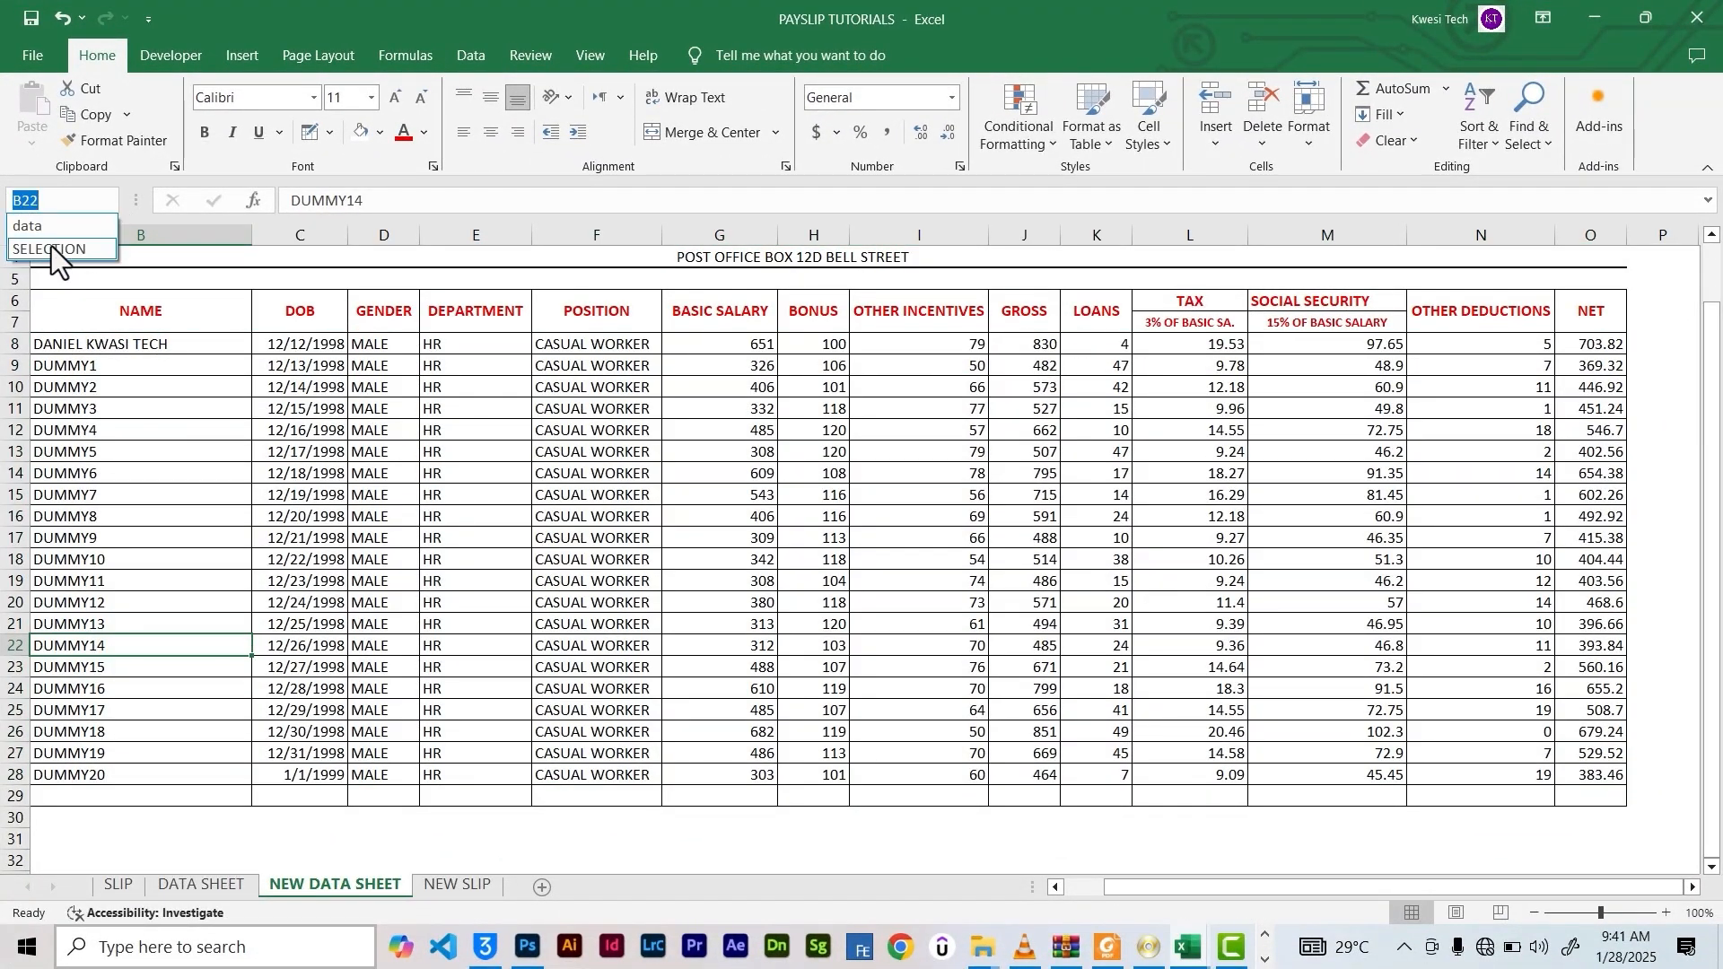
{"action": "left_click", "coordinate": [51, 246]}
{"action": "left_click", "coordinate": [108, 200]}
{"action": "left_click", "coordinate": [58, 228]}
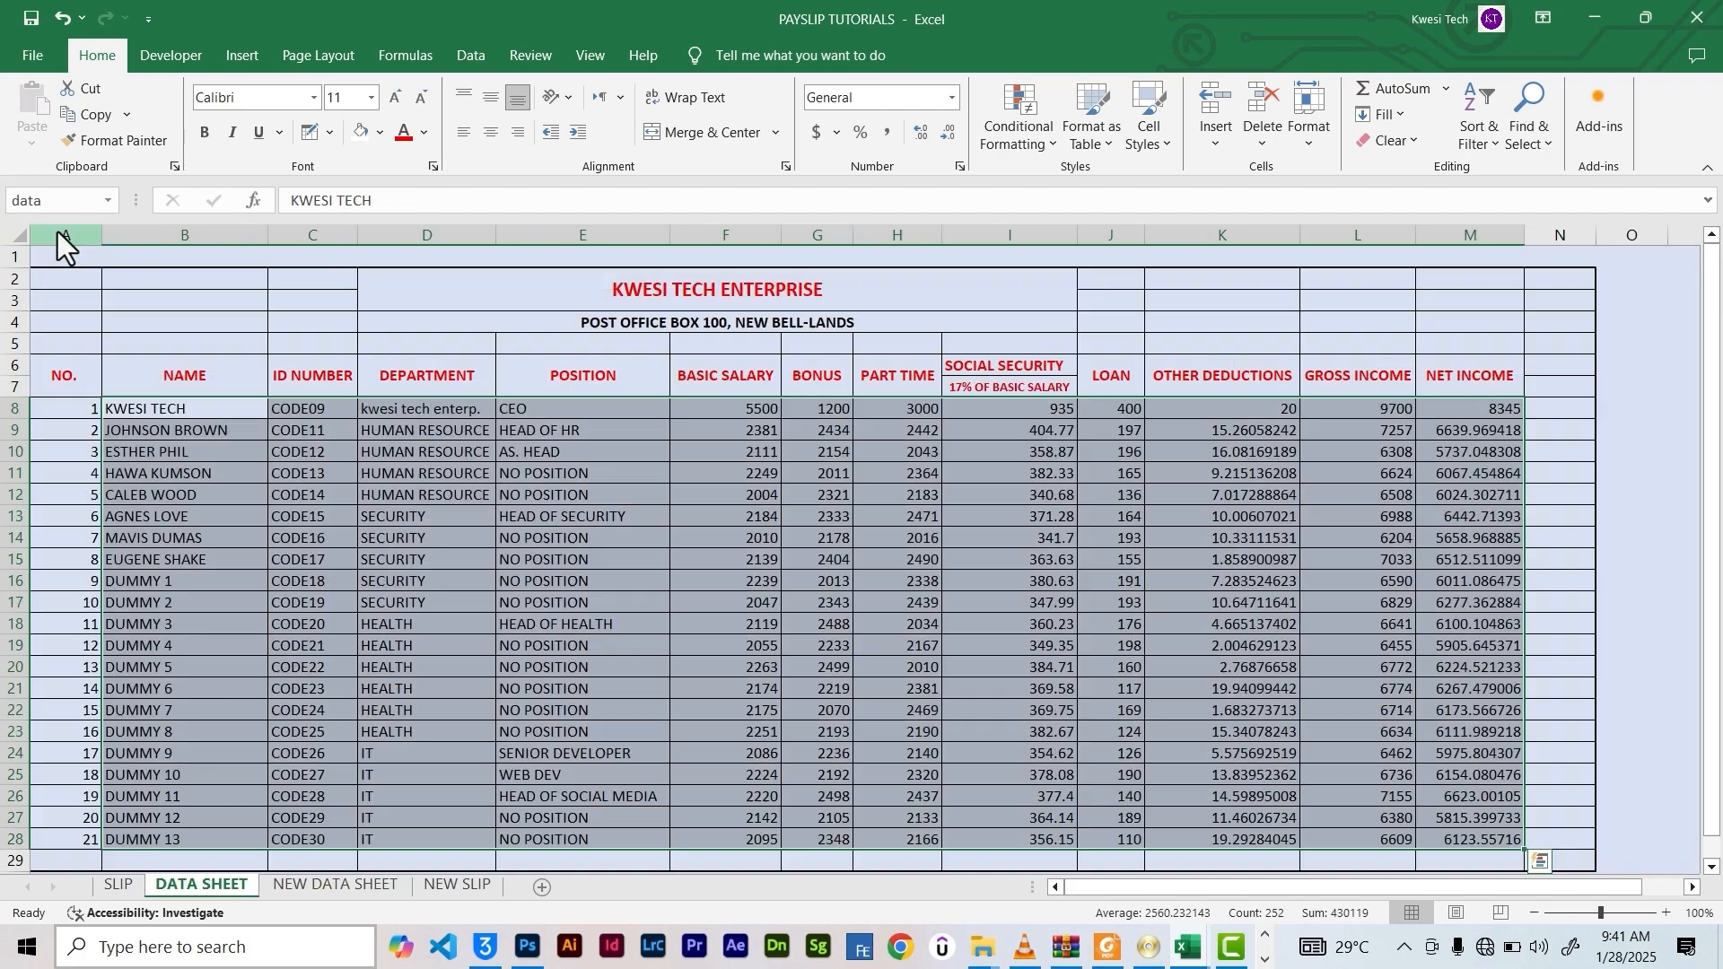
{"action": "left_click", "coordinate": [108, 199]}
{"action": "left_click", "coordinate": [75, 249]}
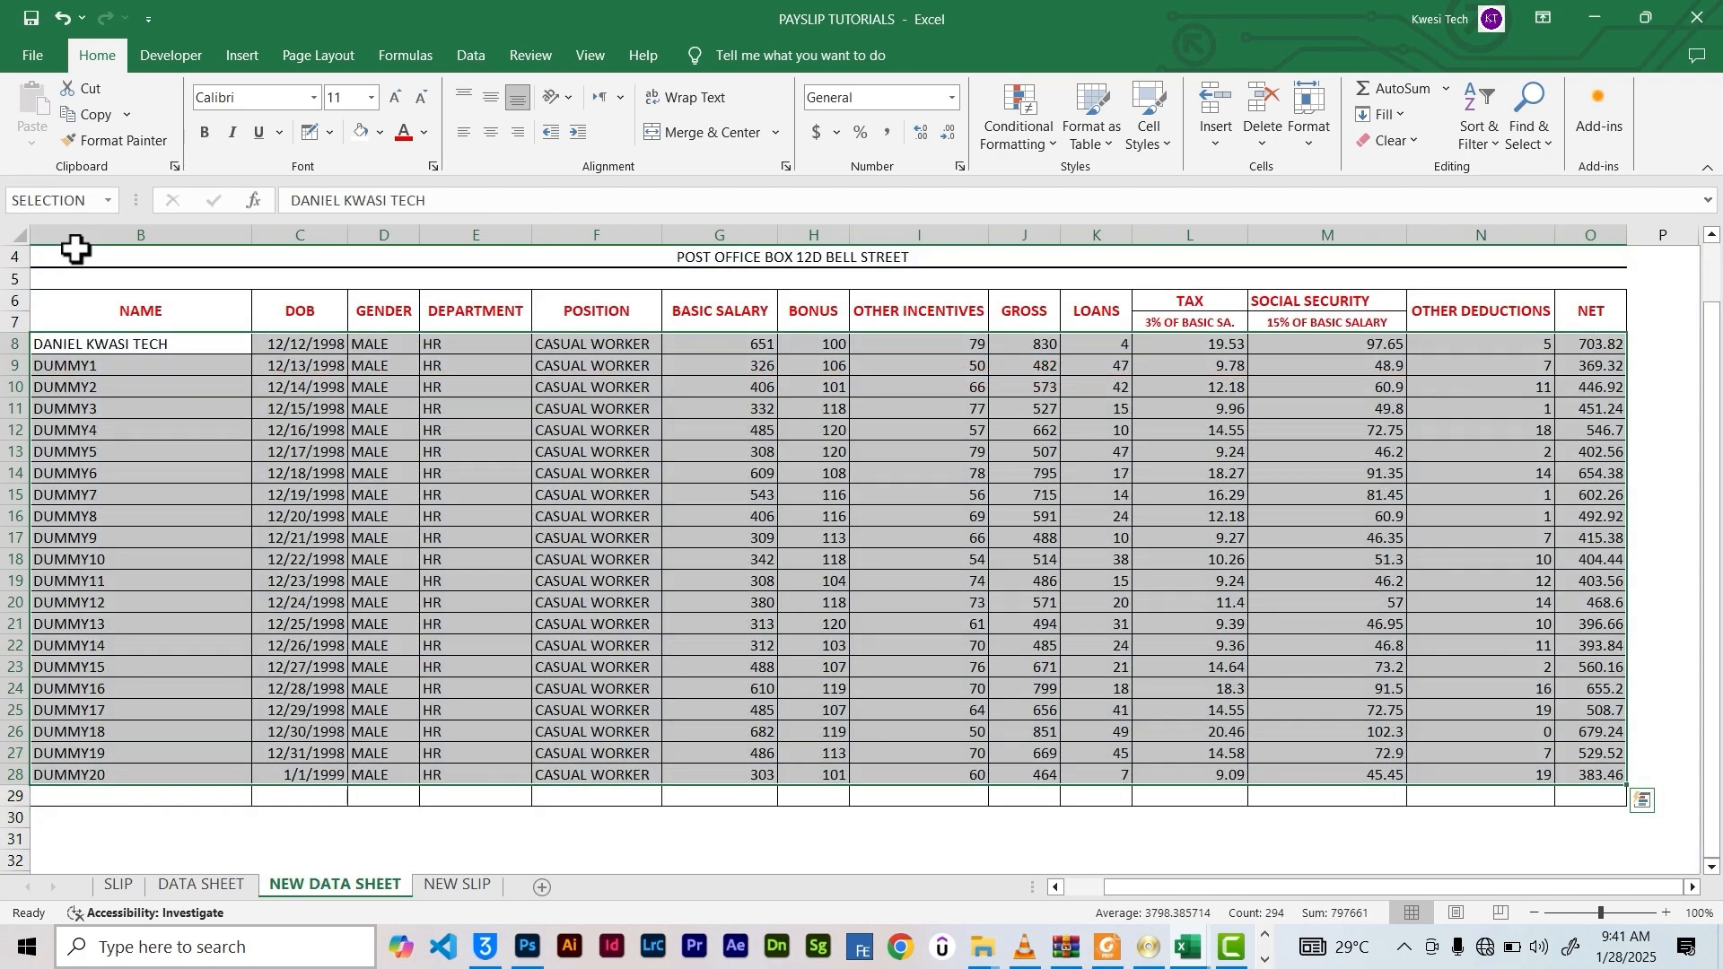
{"action": "left_click", "coordinate": [500, 664]}
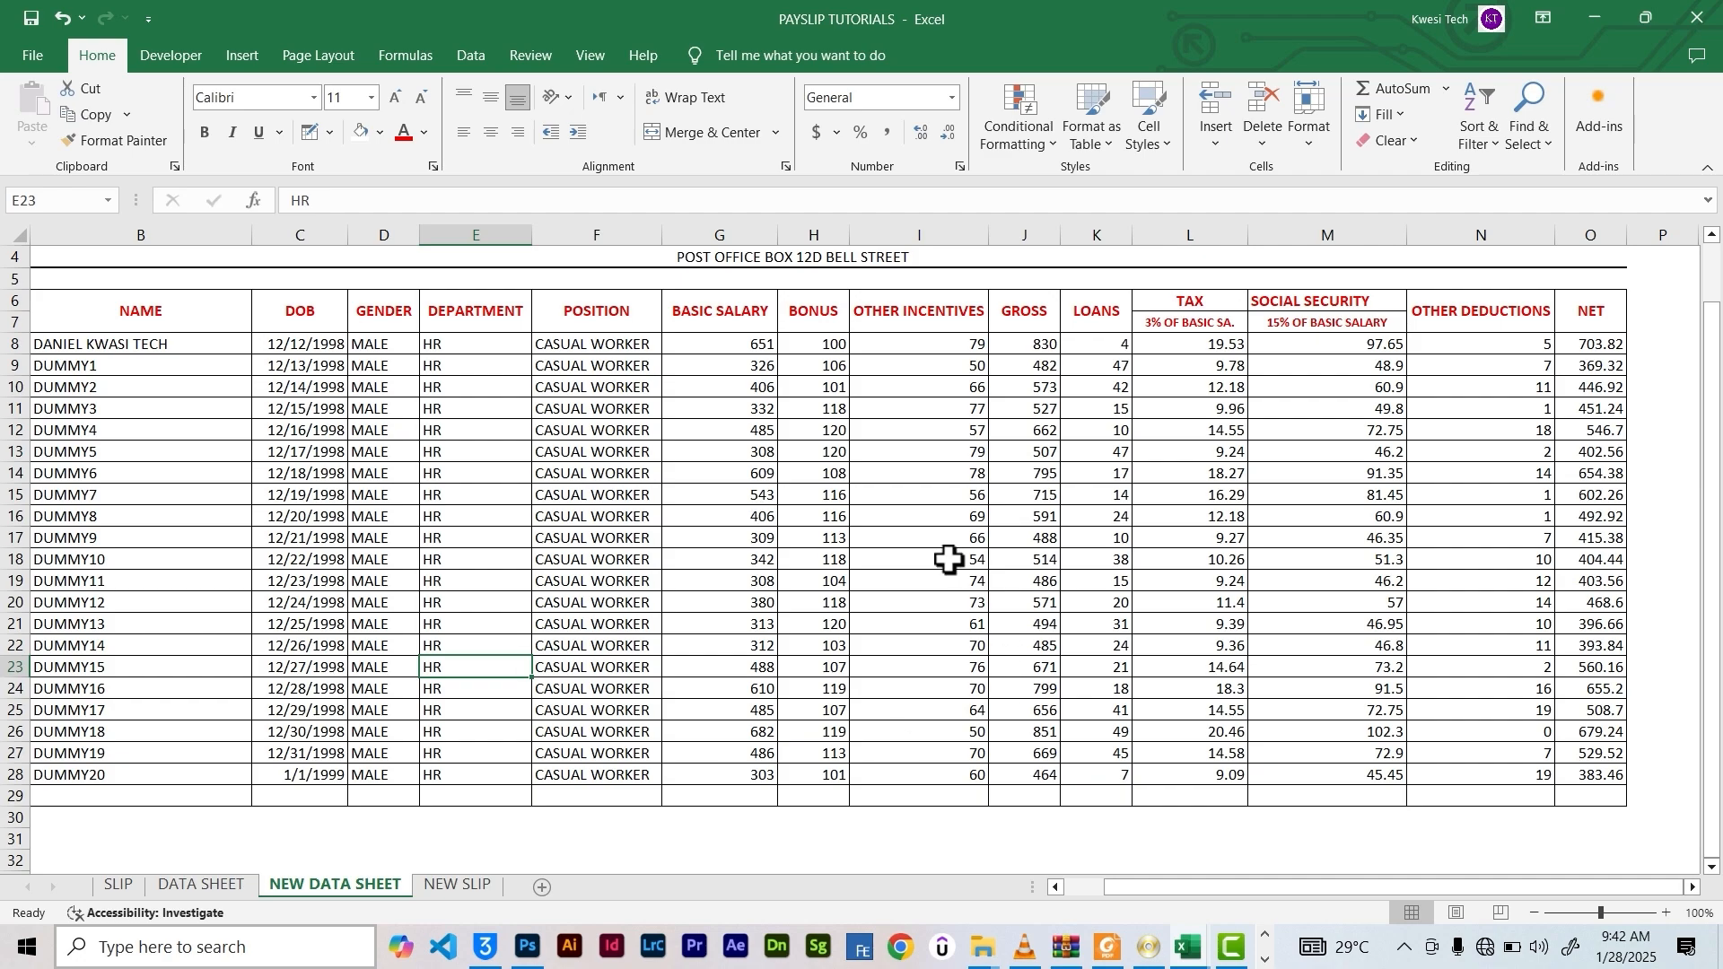
Compare the NEW SLIP and NEW DATA SHEET sheets, checking the HR department value
{"action": "left_click", "coordinate": [454, 887]}
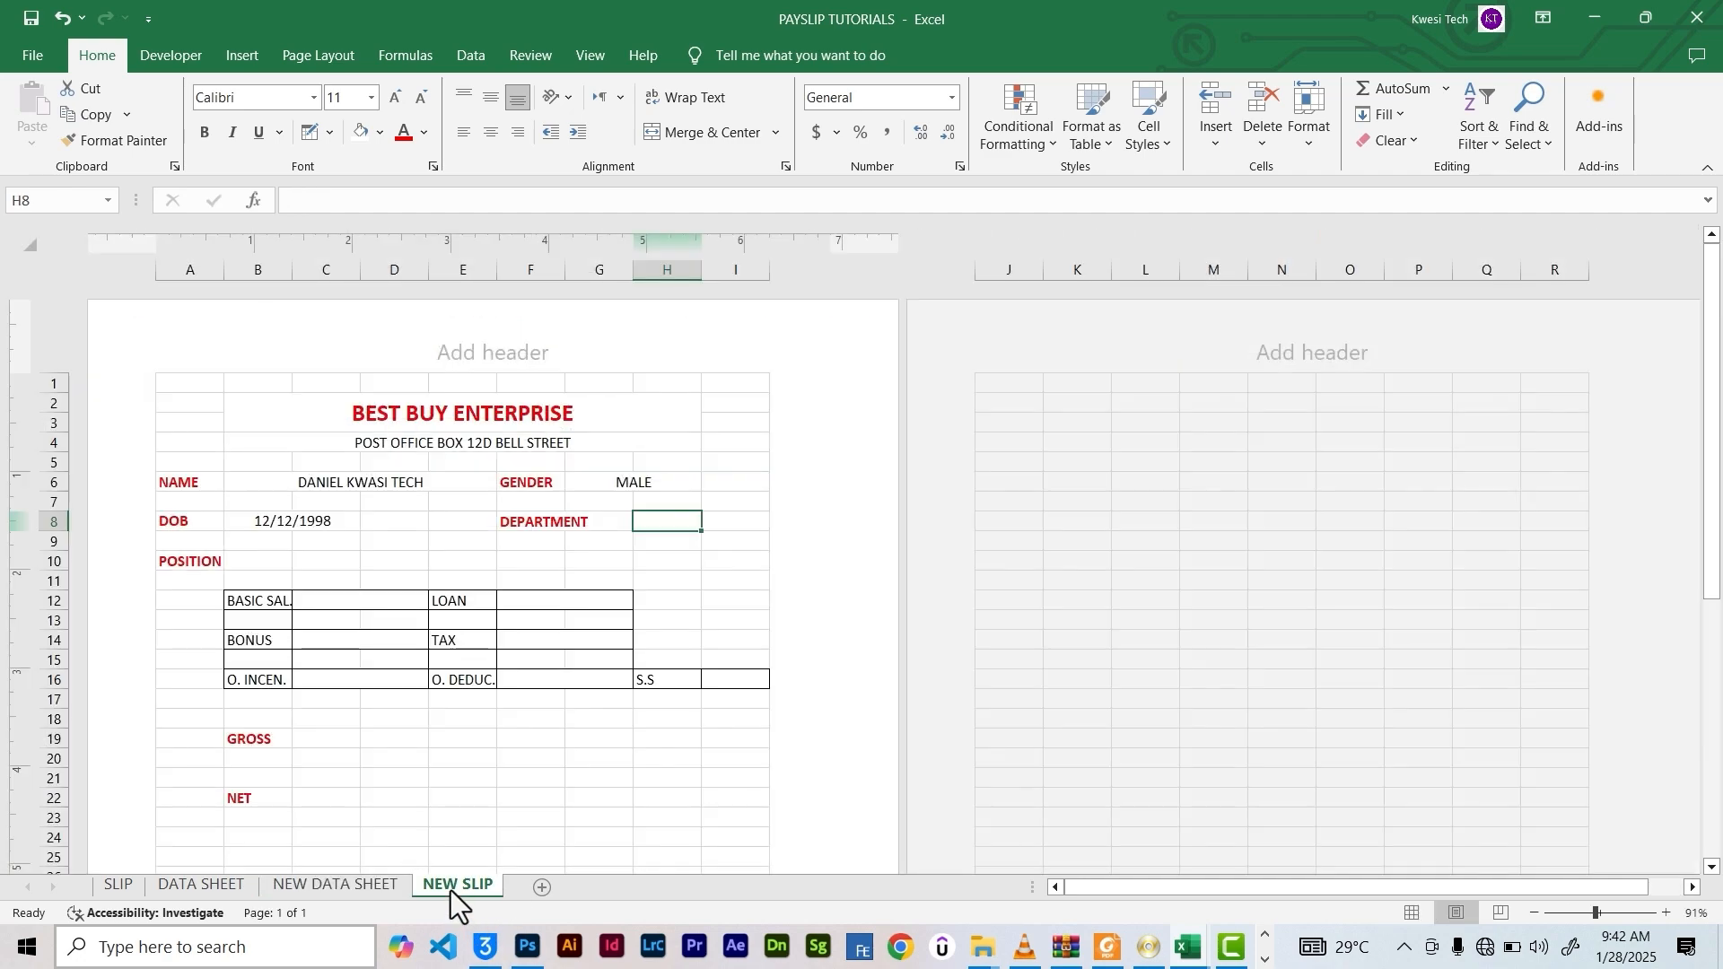
{"action": "left_click", "coordinate": [309, 886]}
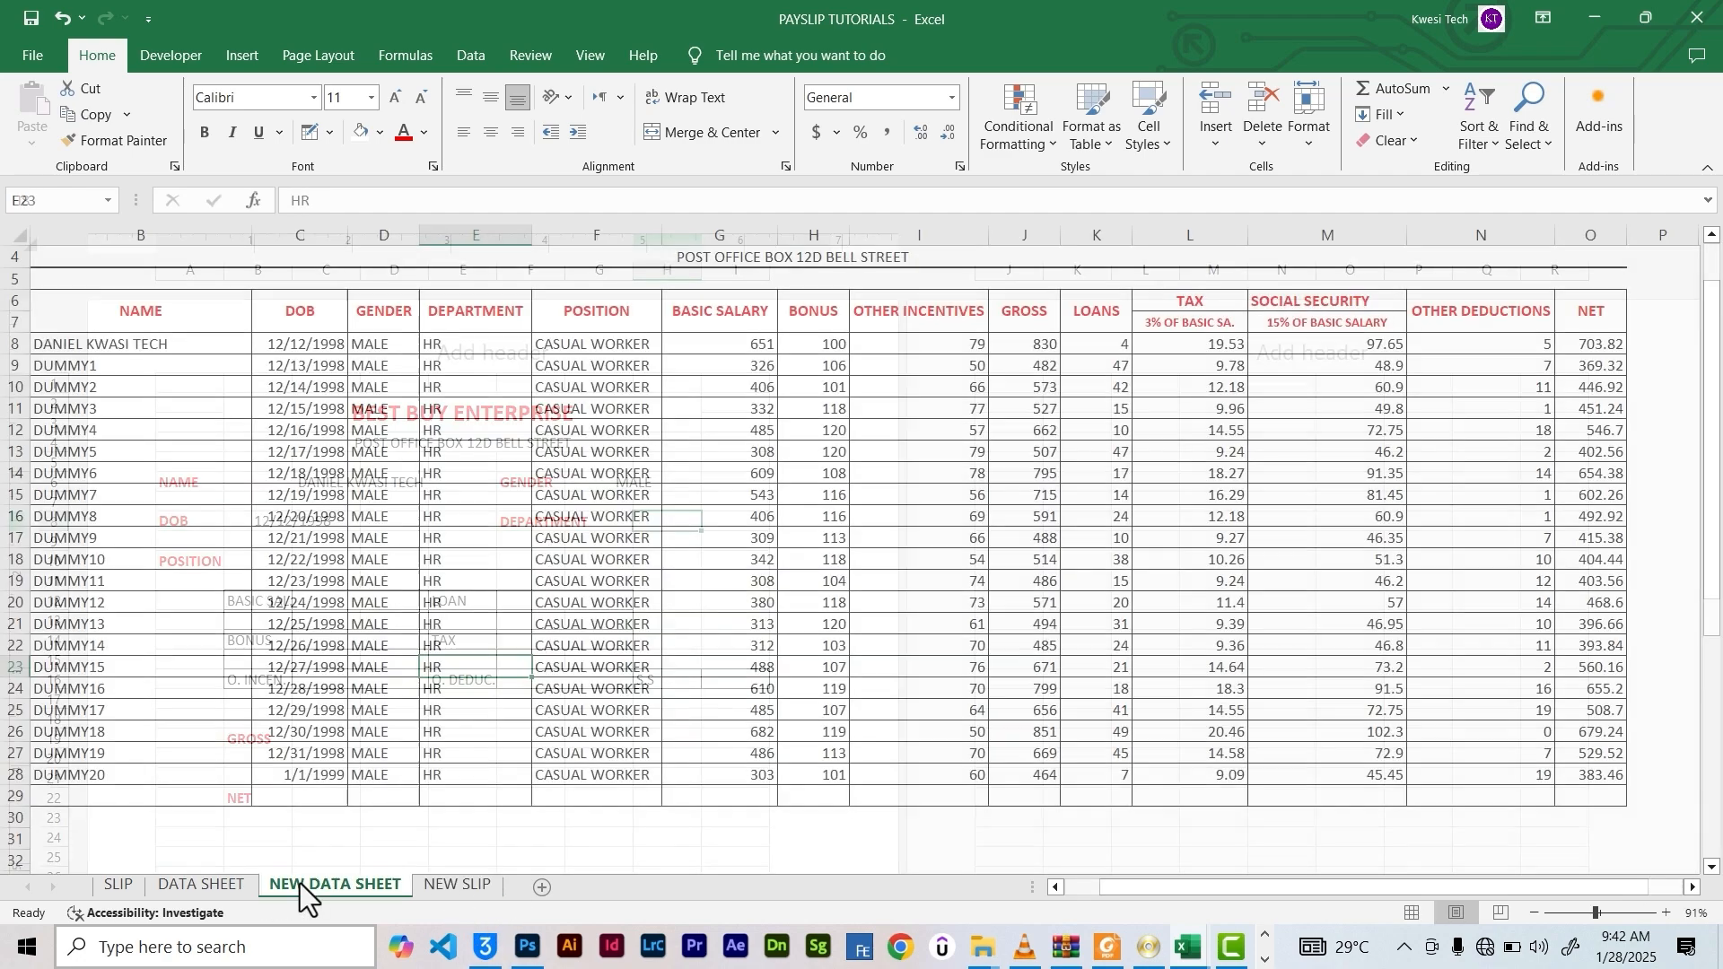
{"action": "left_click", "coordinate": [436, 897]}
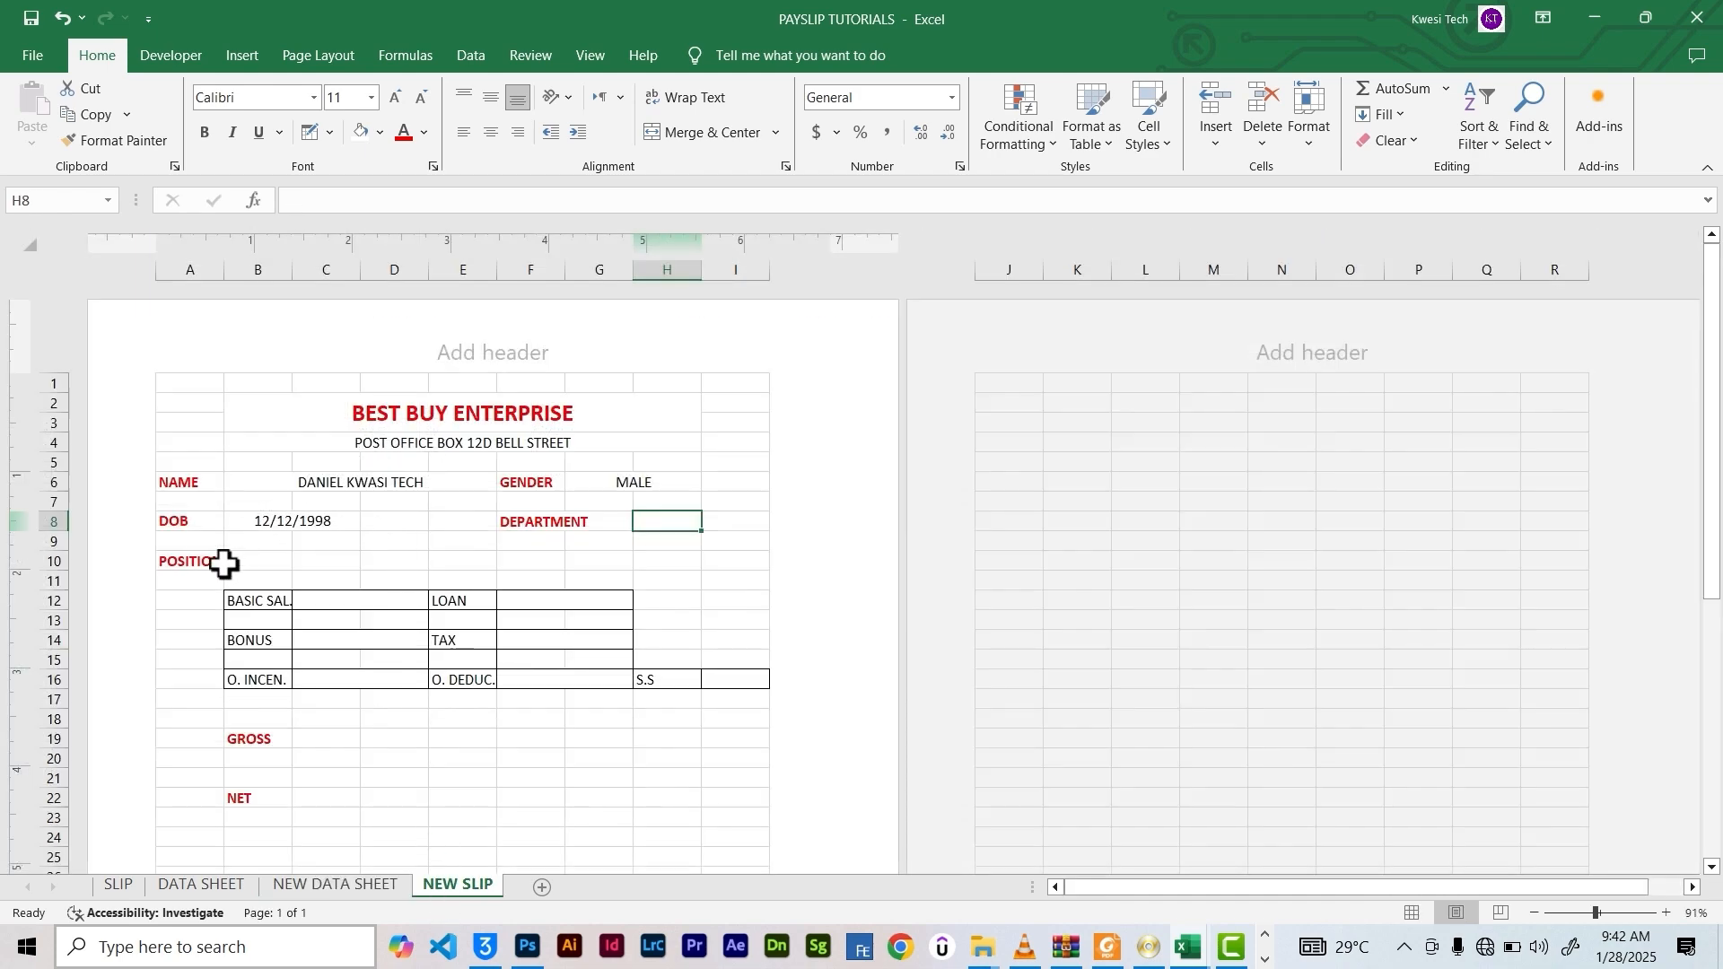
{"action": "left_click", "coordinate": [361, 887]}
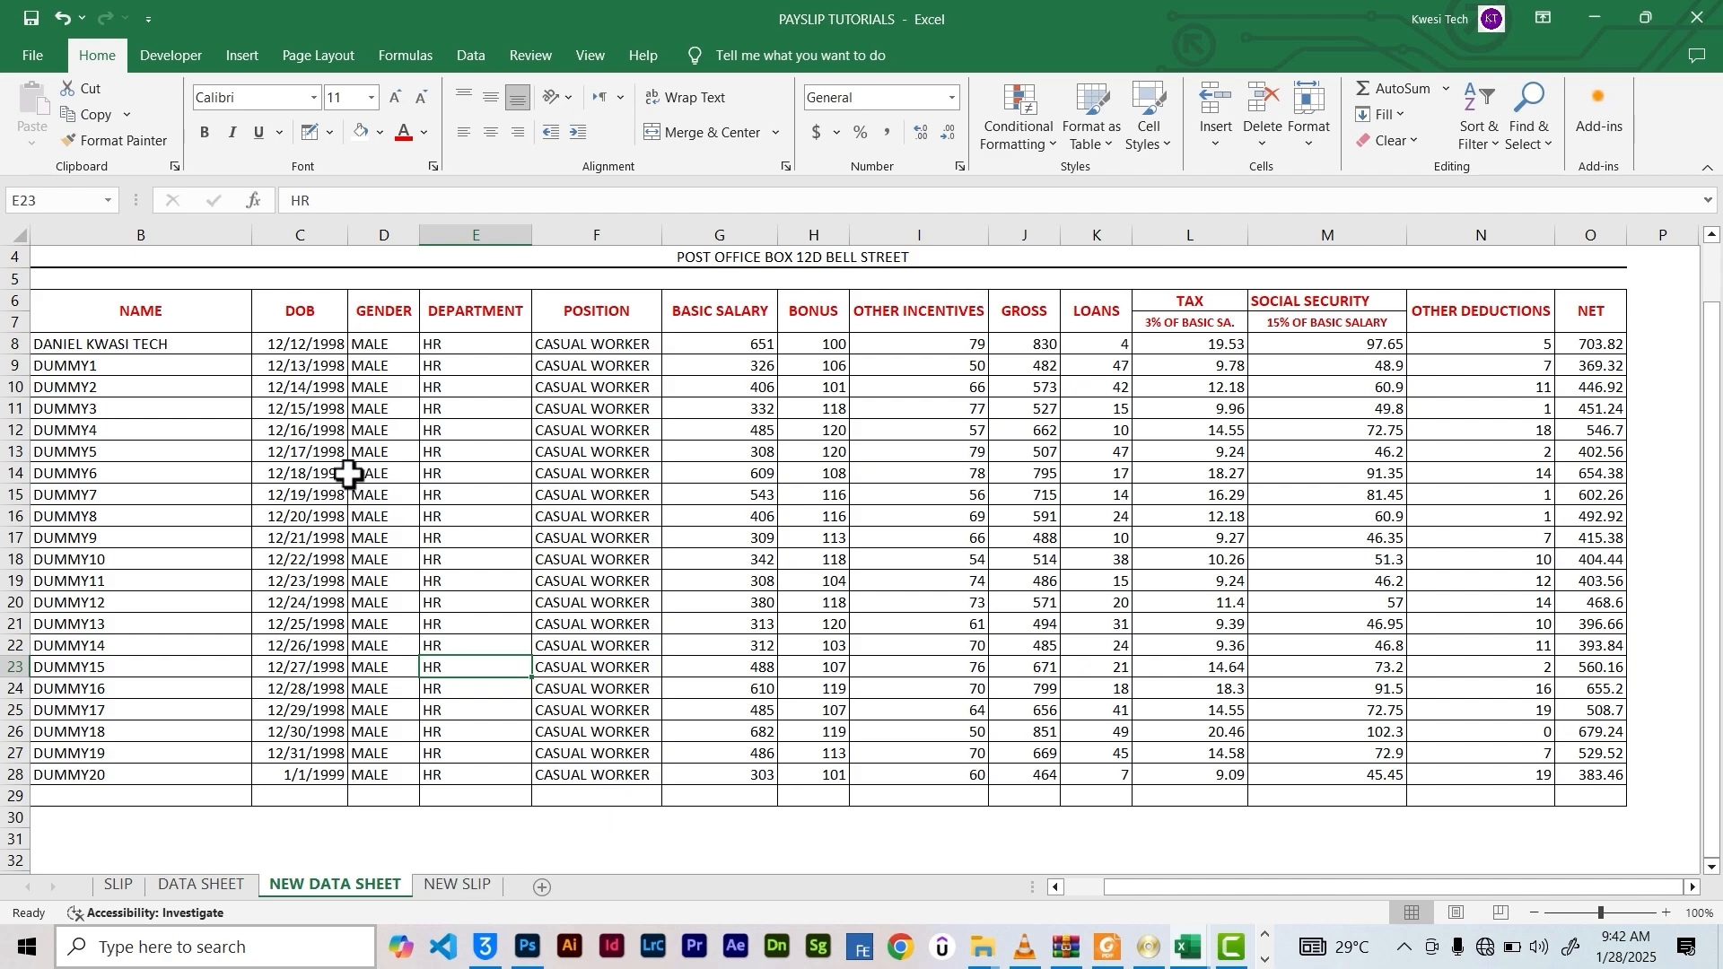
{"action": "left_click", "coordinate": [454, 887]}
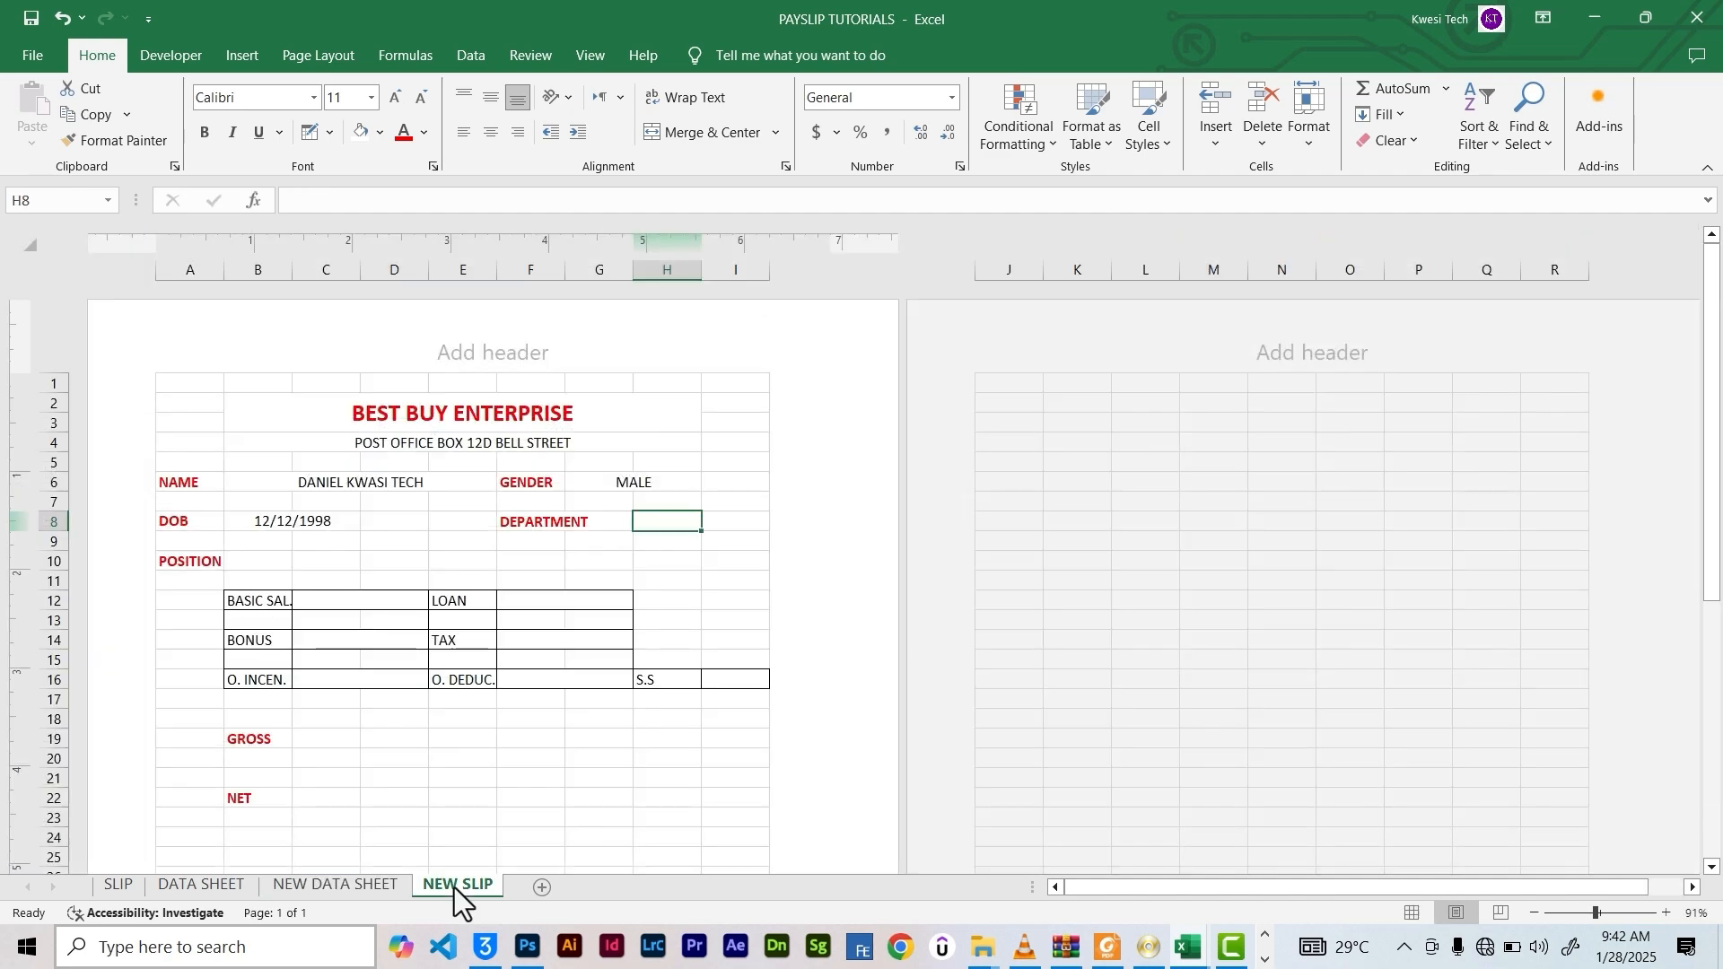
{"action": "left_click", "coordinate": [353, 891]}
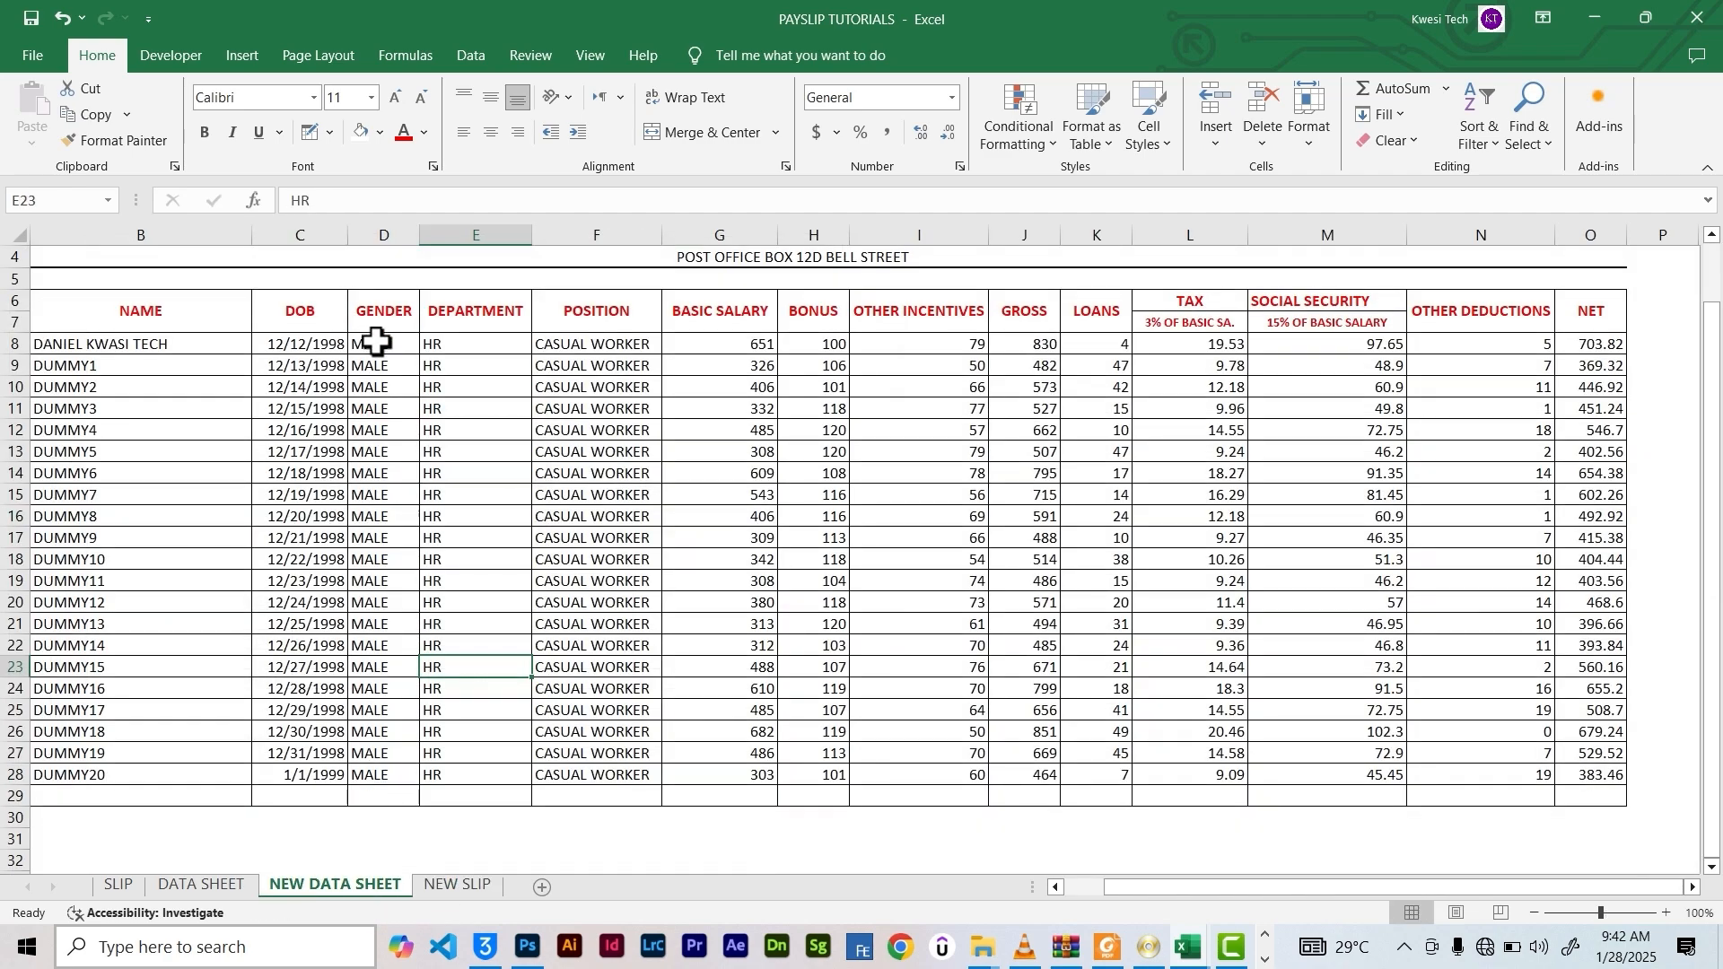
{"action": "left_click", "coordinate": [471, 344]}
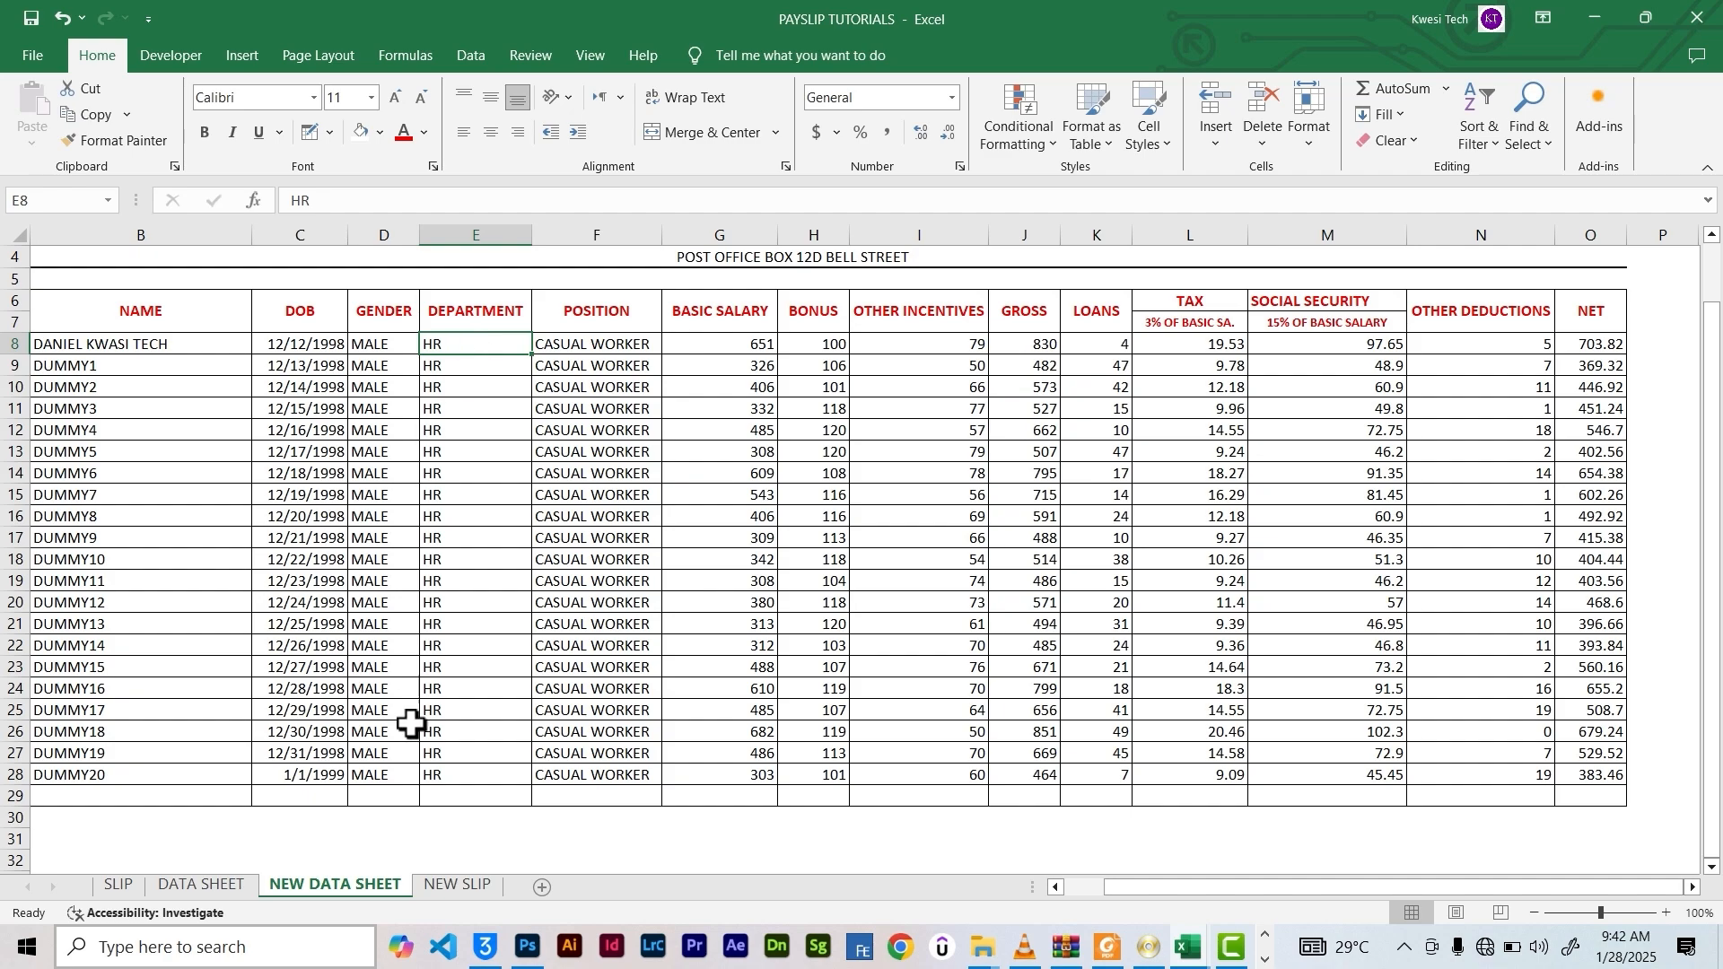
{"action": "left_click", "coordinate": [465, 887]}
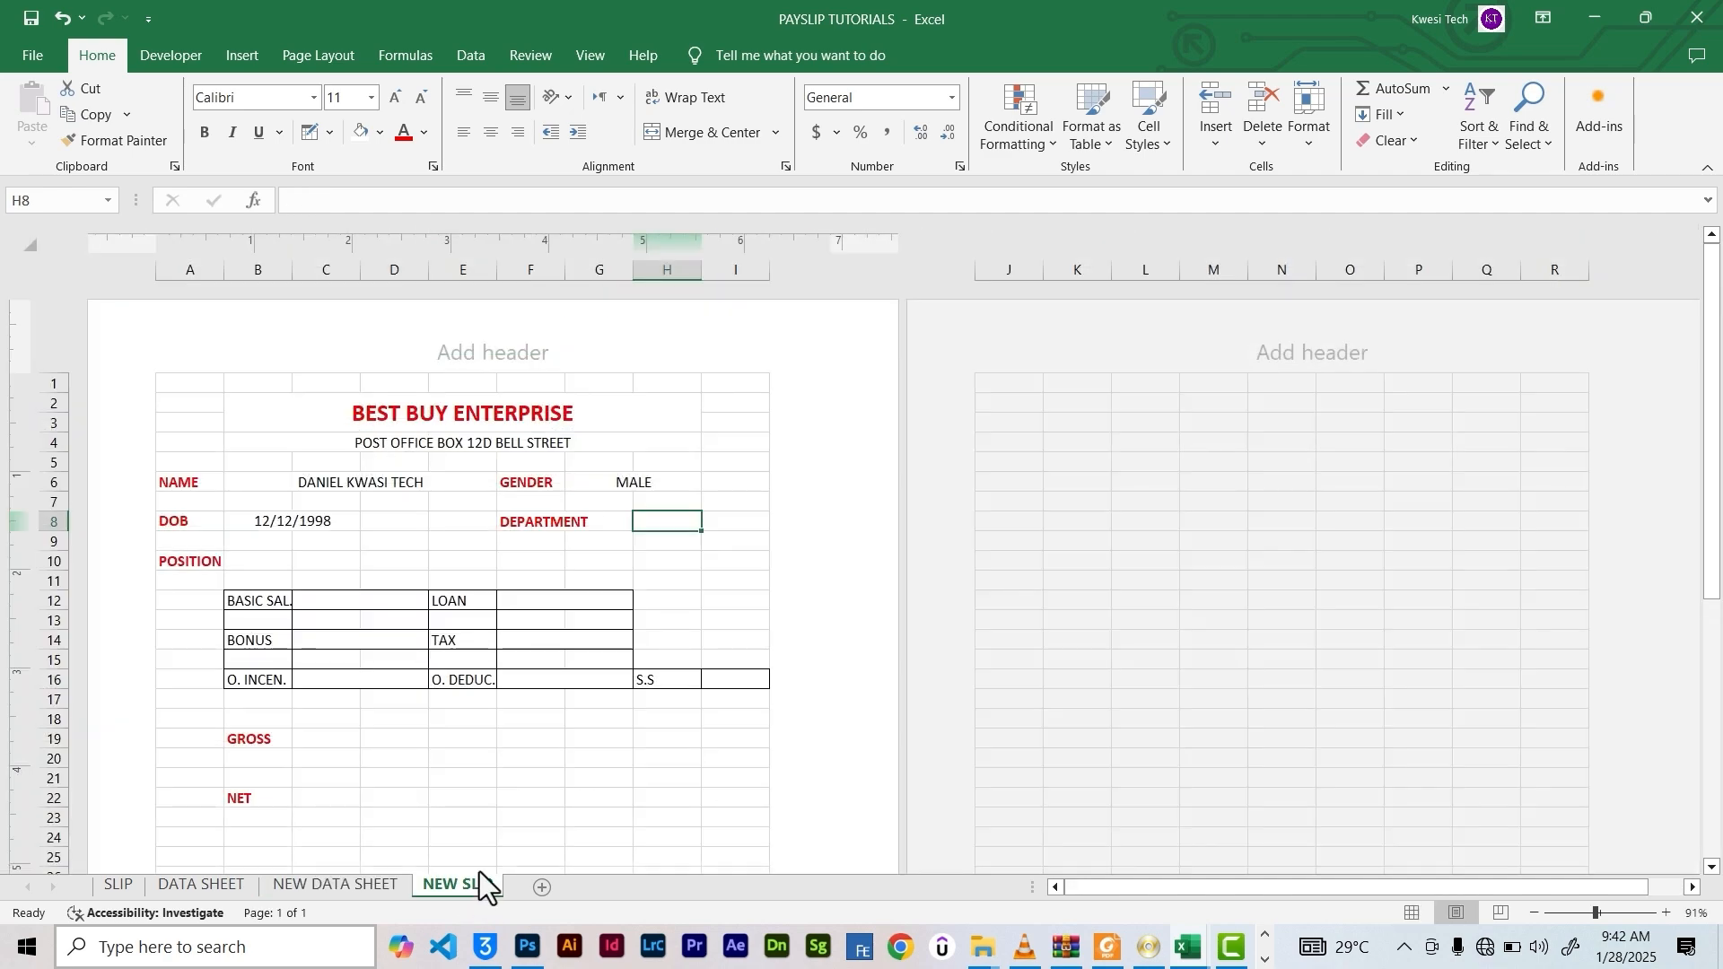
Enter =VLOOKUP(B6,SELECTION,4,0) in H8 so DEPARTMENT shows HR
{"action": "left_click", "coordinate": [383, 211]}
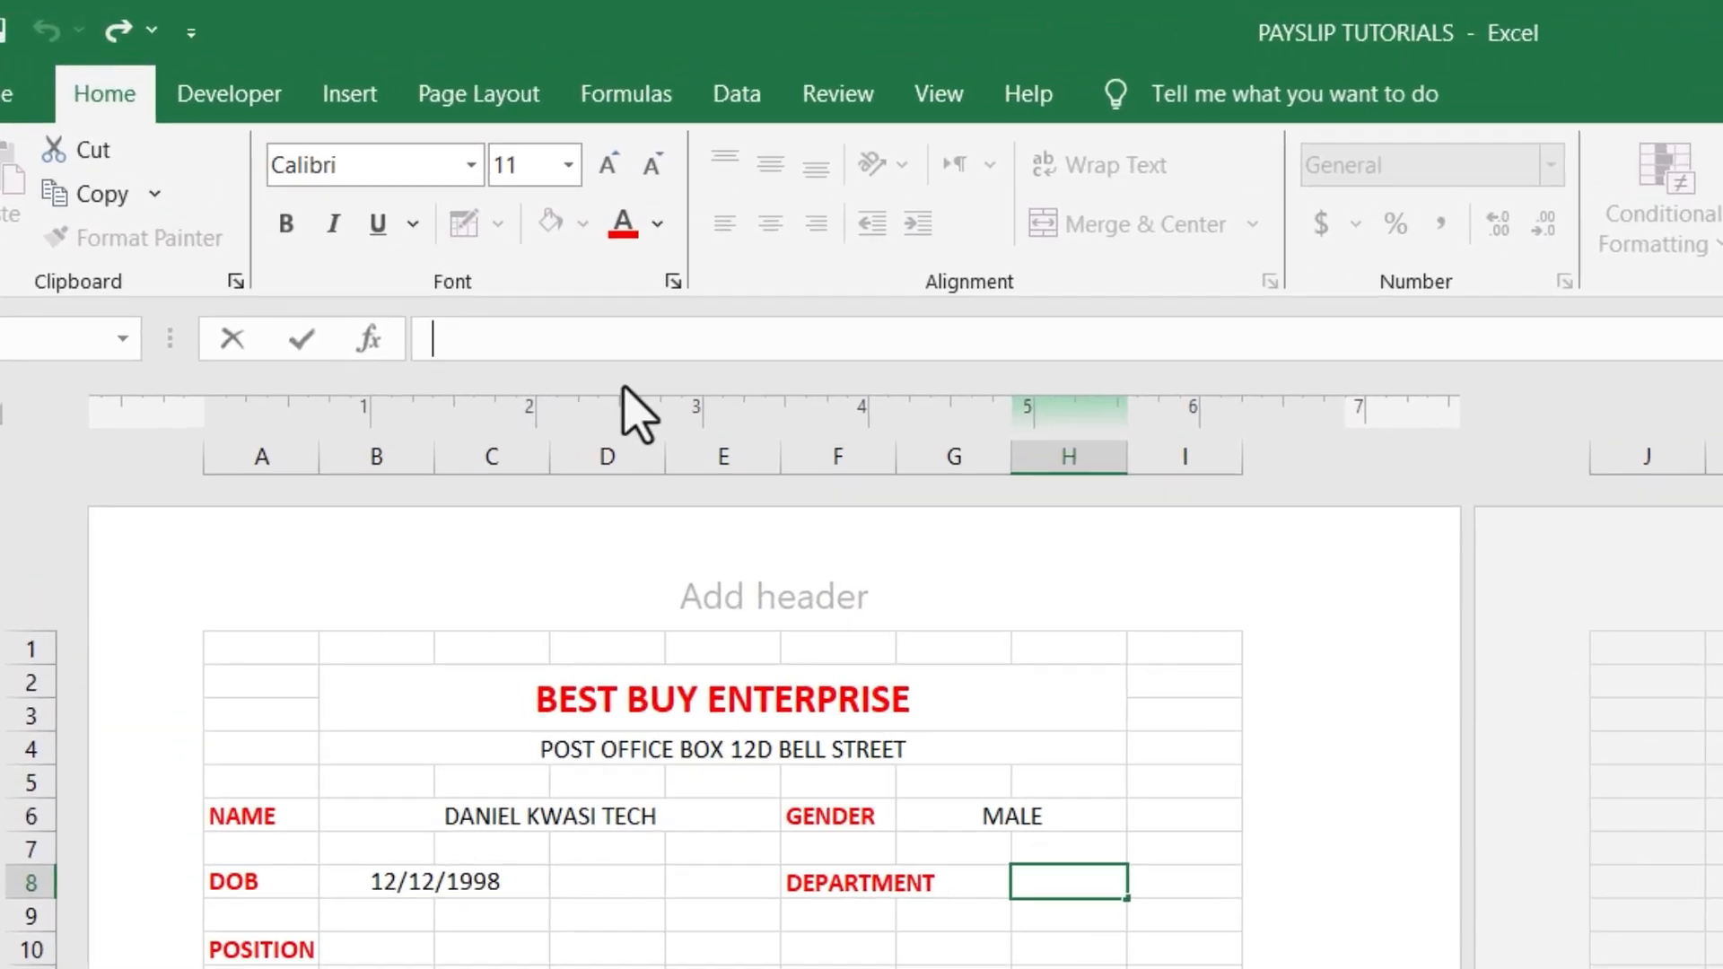
{"action": "type", "text": "=VLO"}
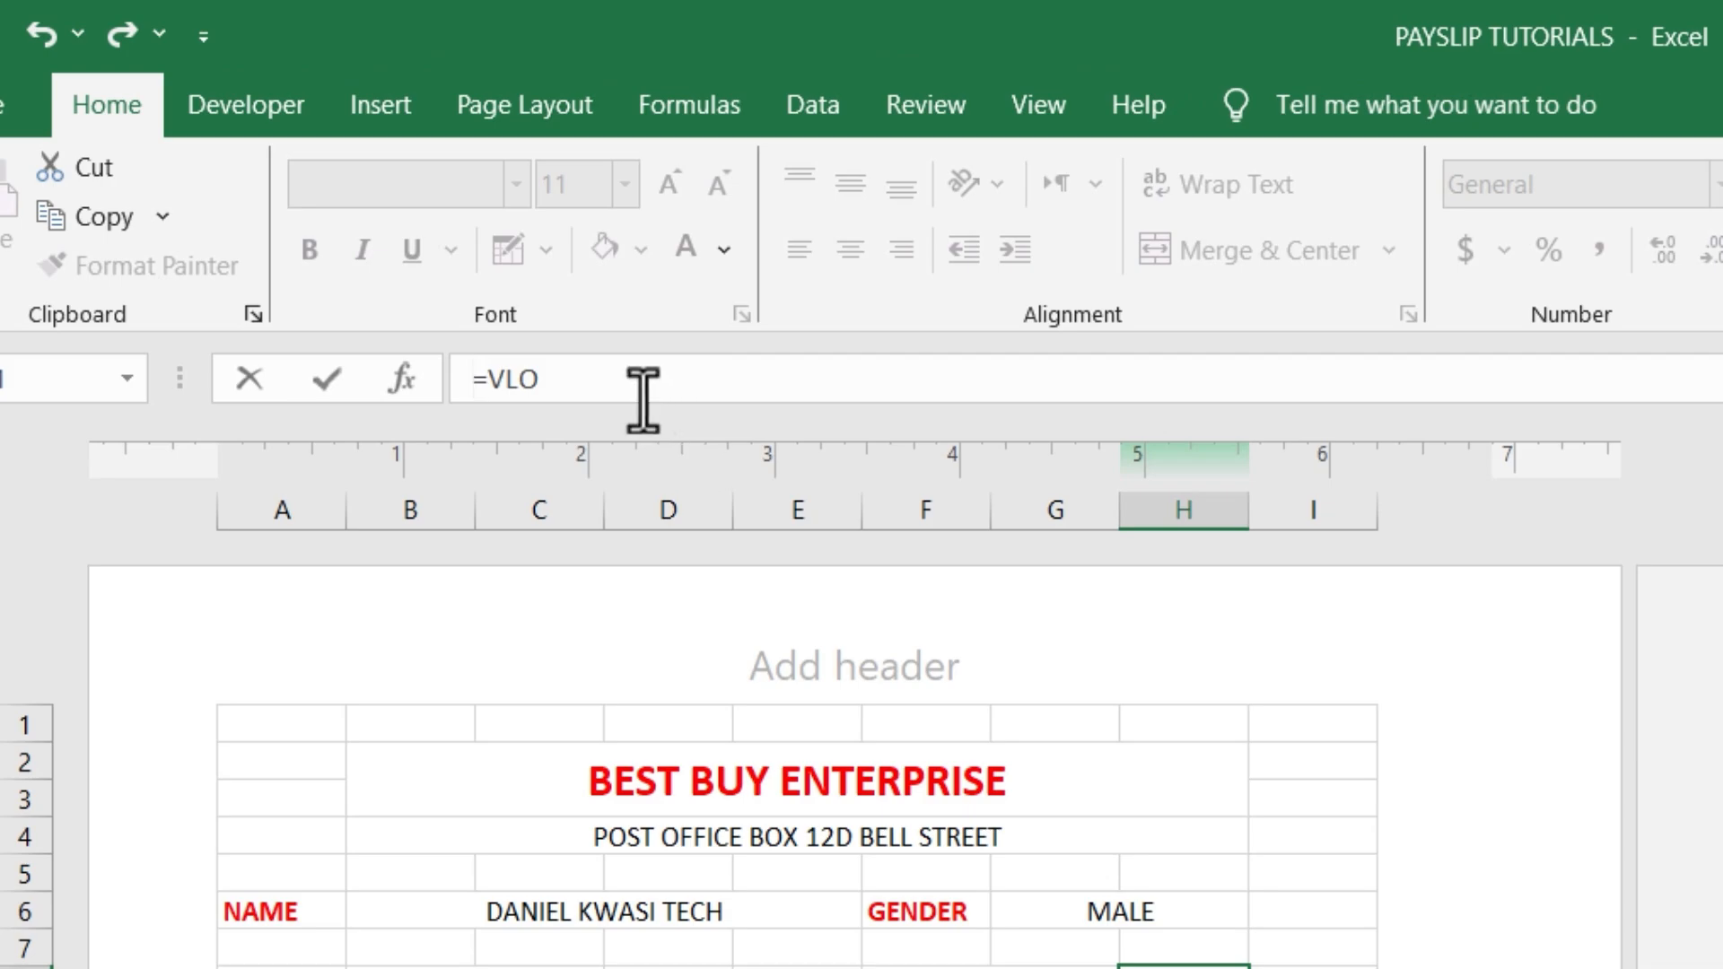
{"action": "type", "text": "o"}
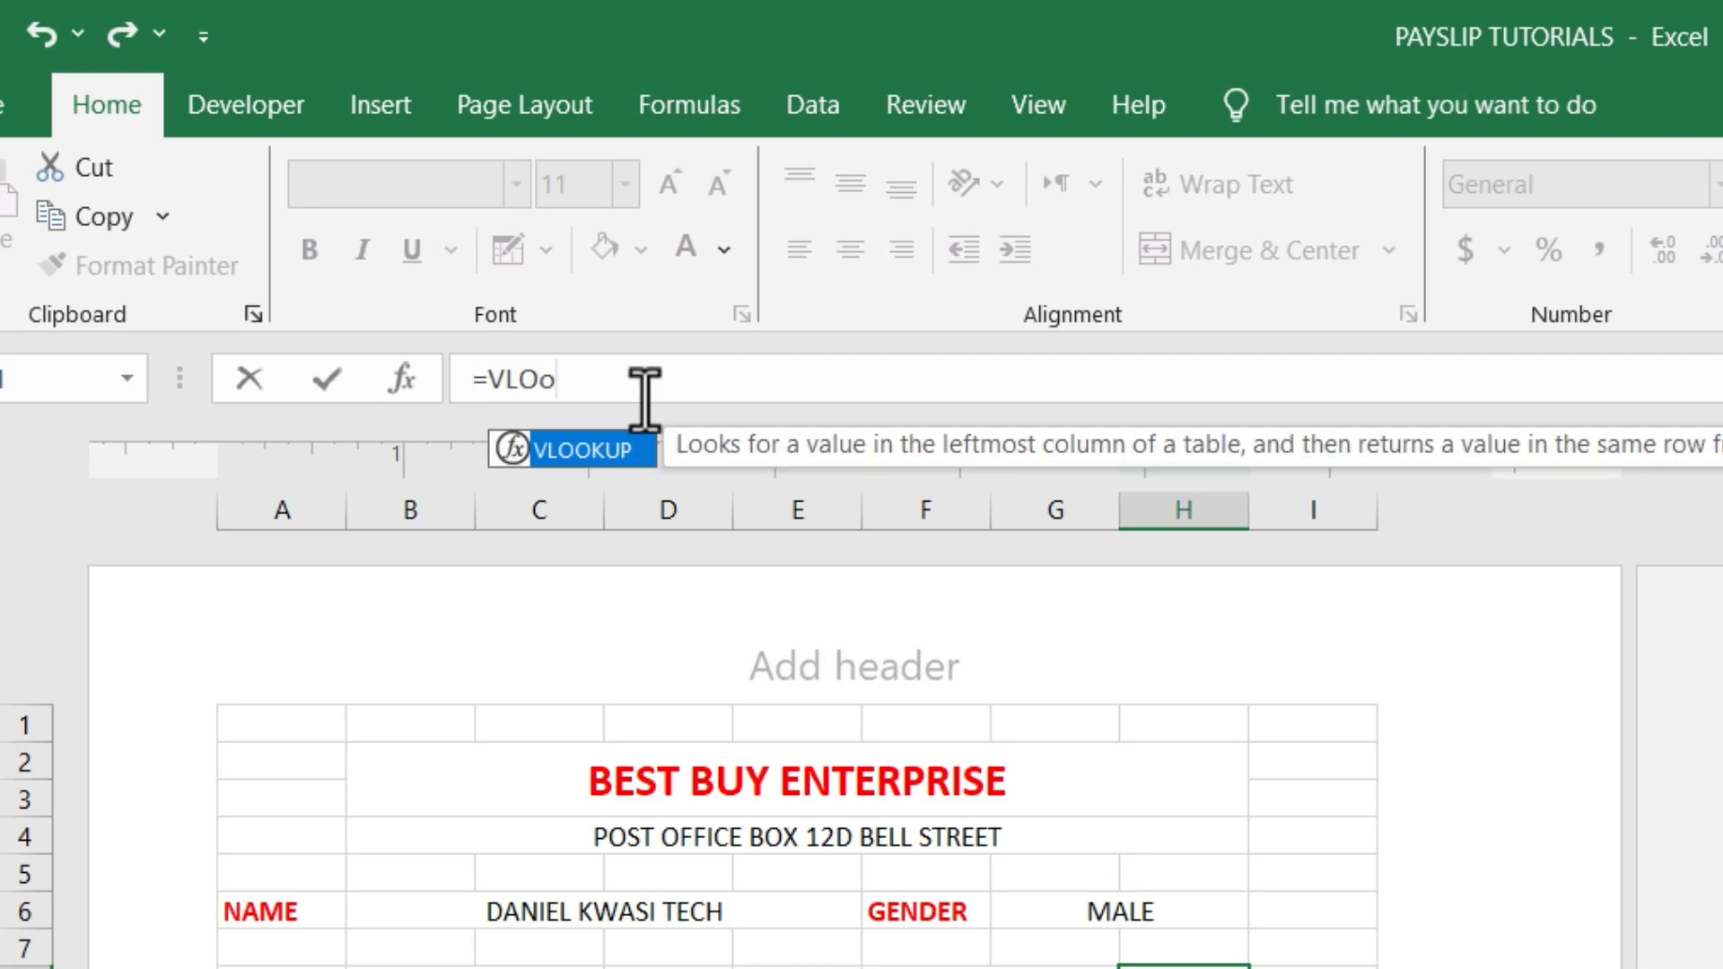
{"action": "key", "text": "Tab"}
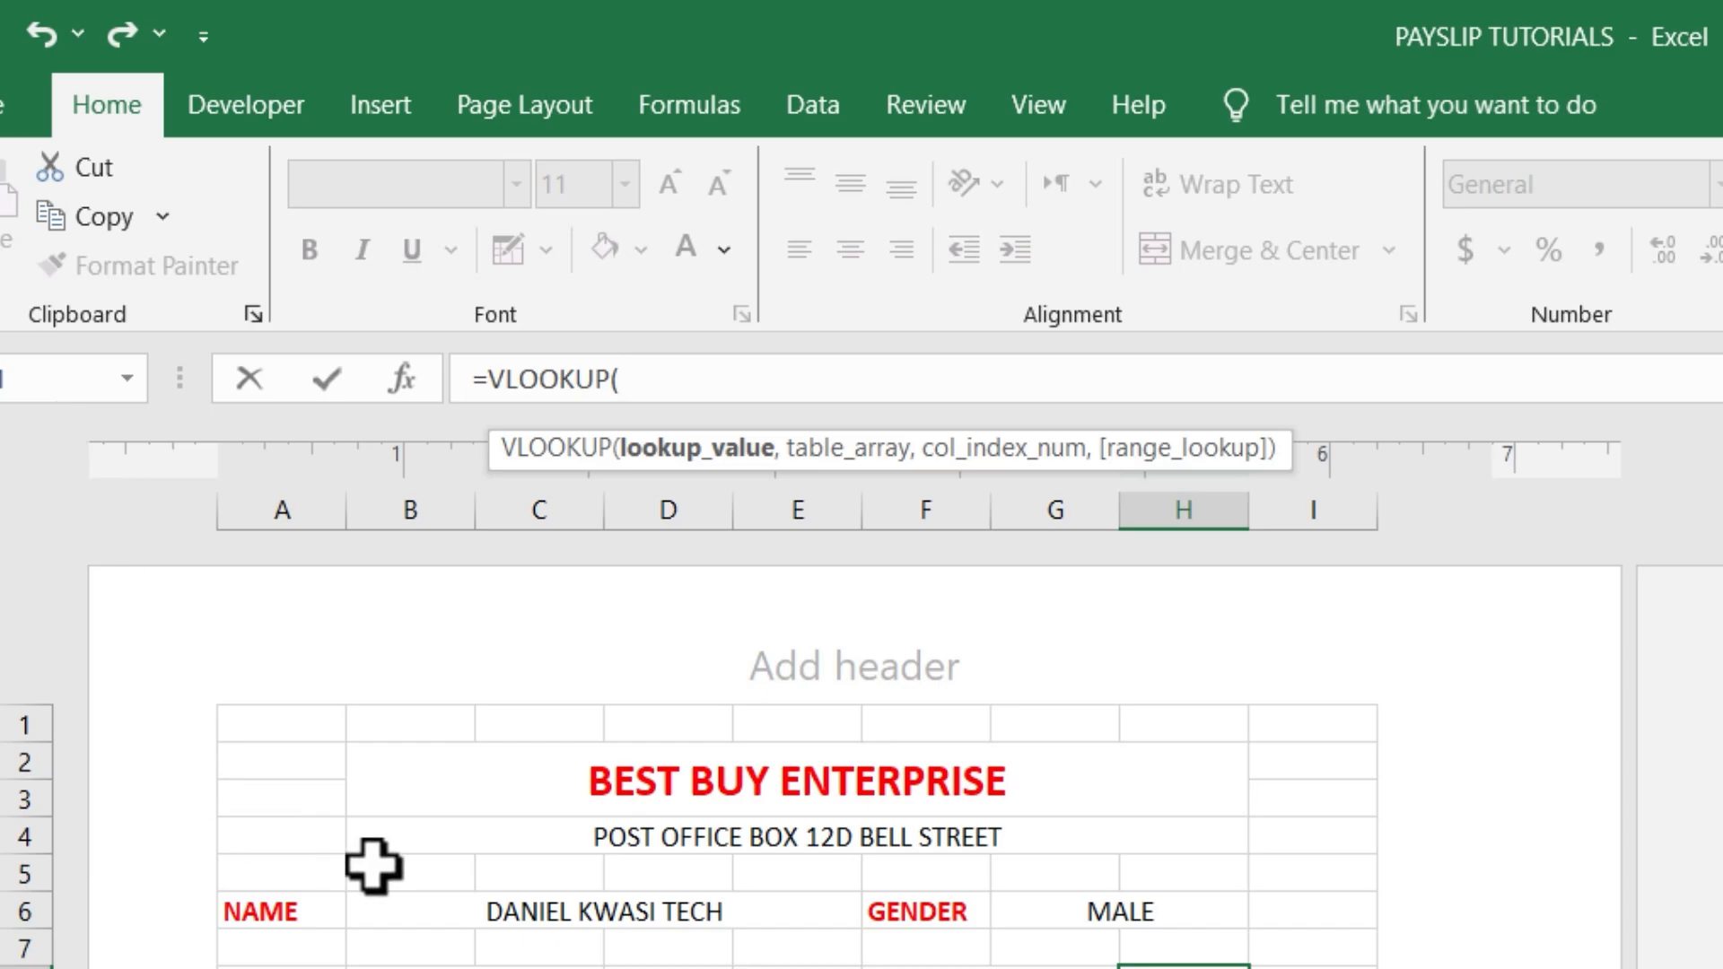
{"action": "left_click", "coordinate": [520, 912]}
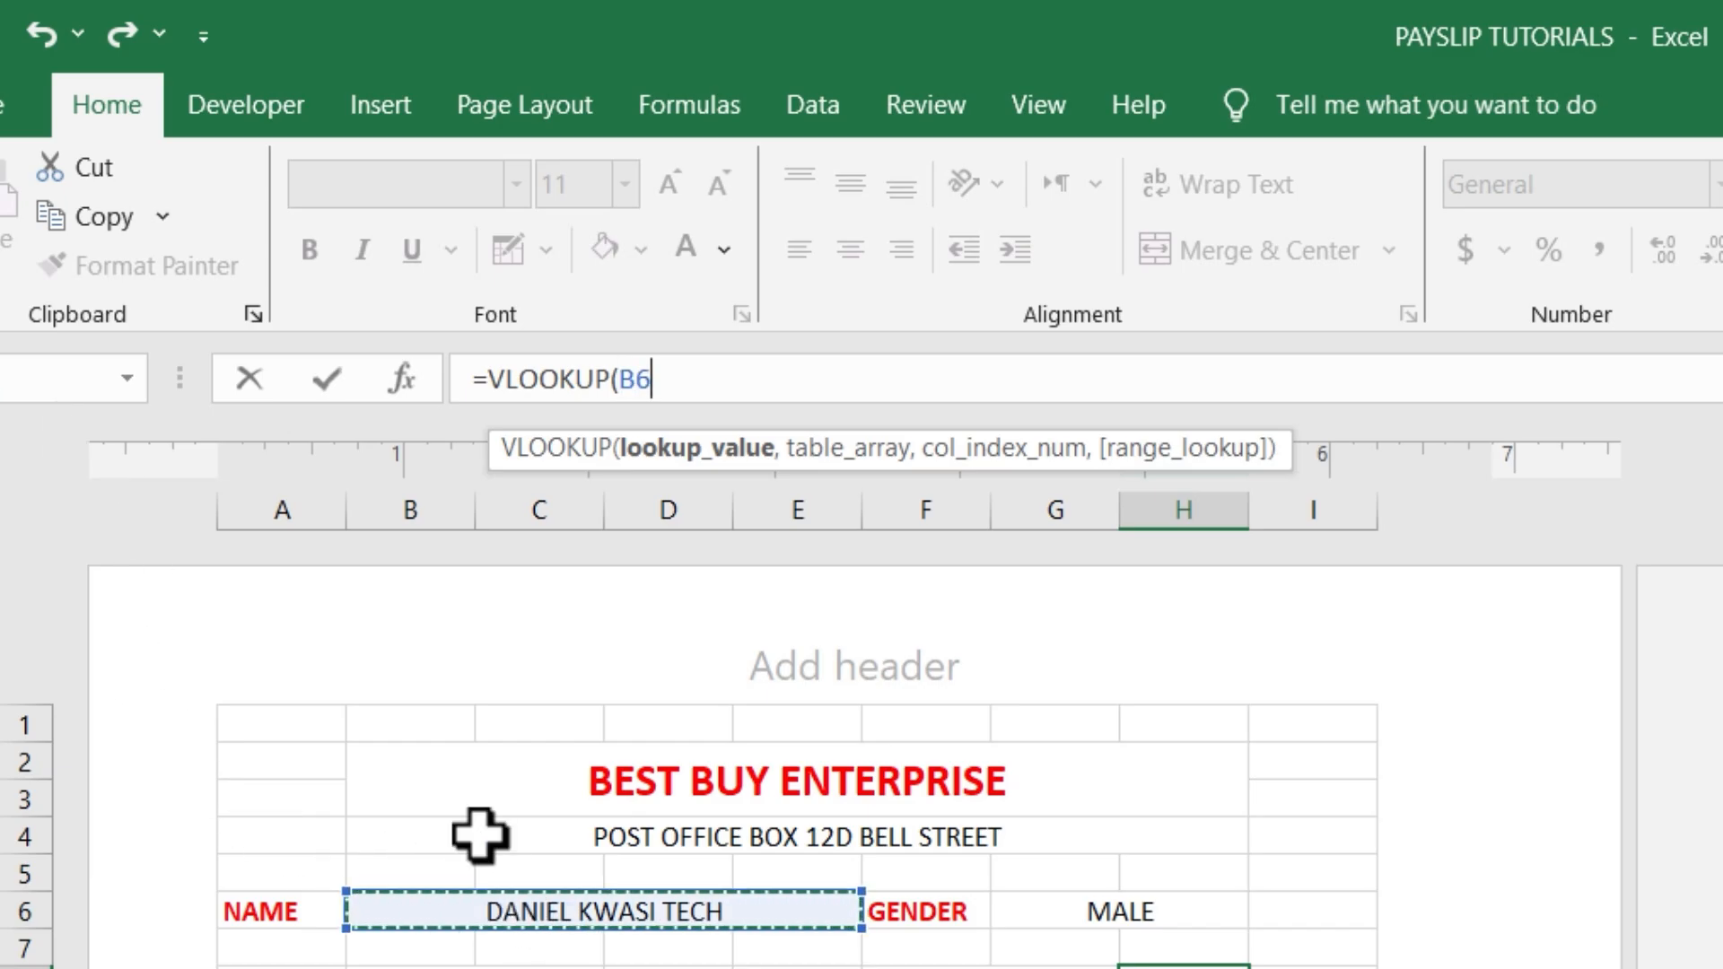
{"action": "type", "text": ",se"}
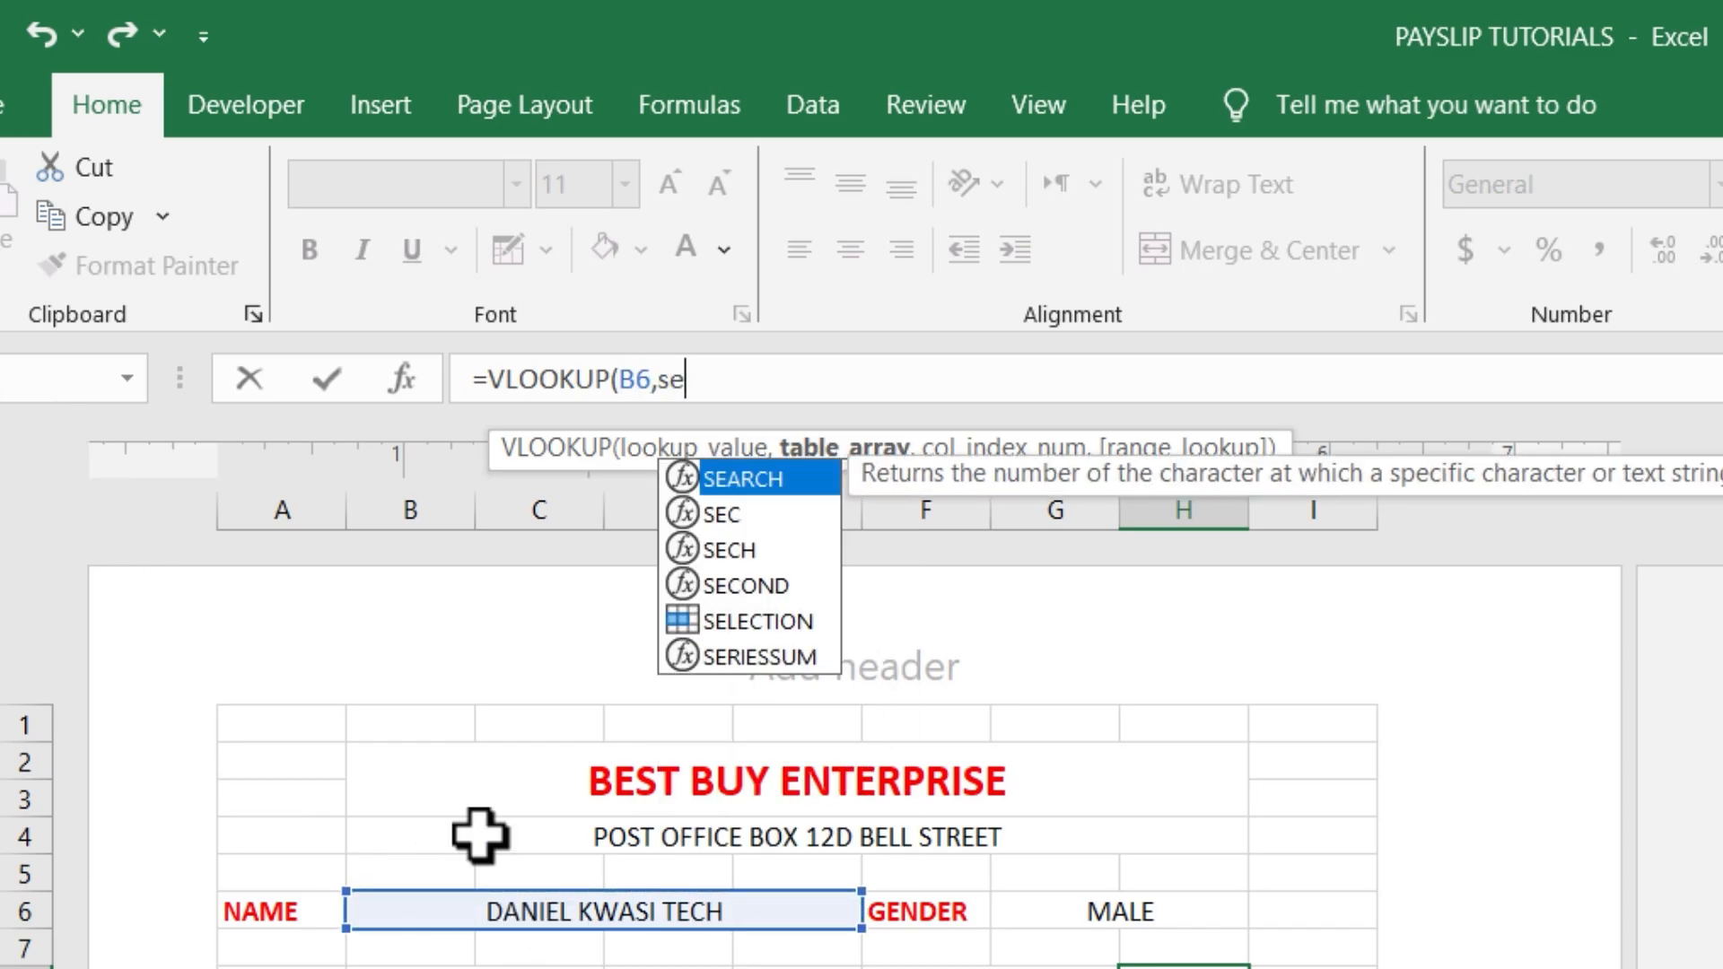
{"action": "double_click", "coordinate": [702, 628]}
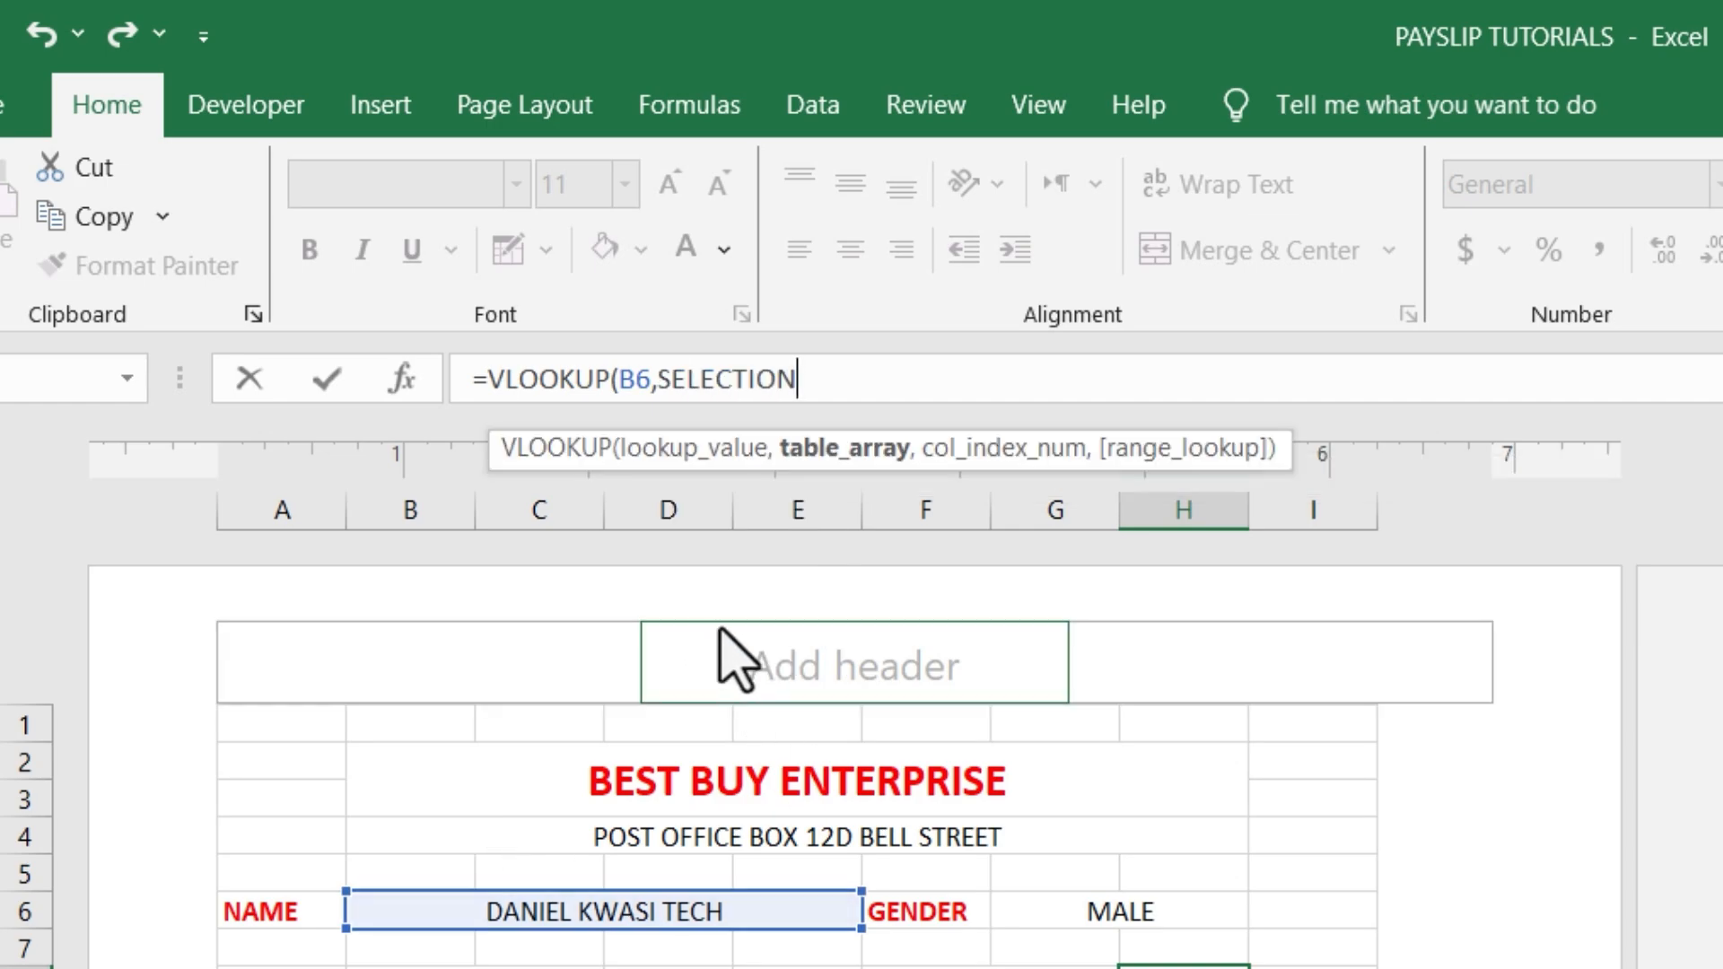
{"action": "type", "text": ","}
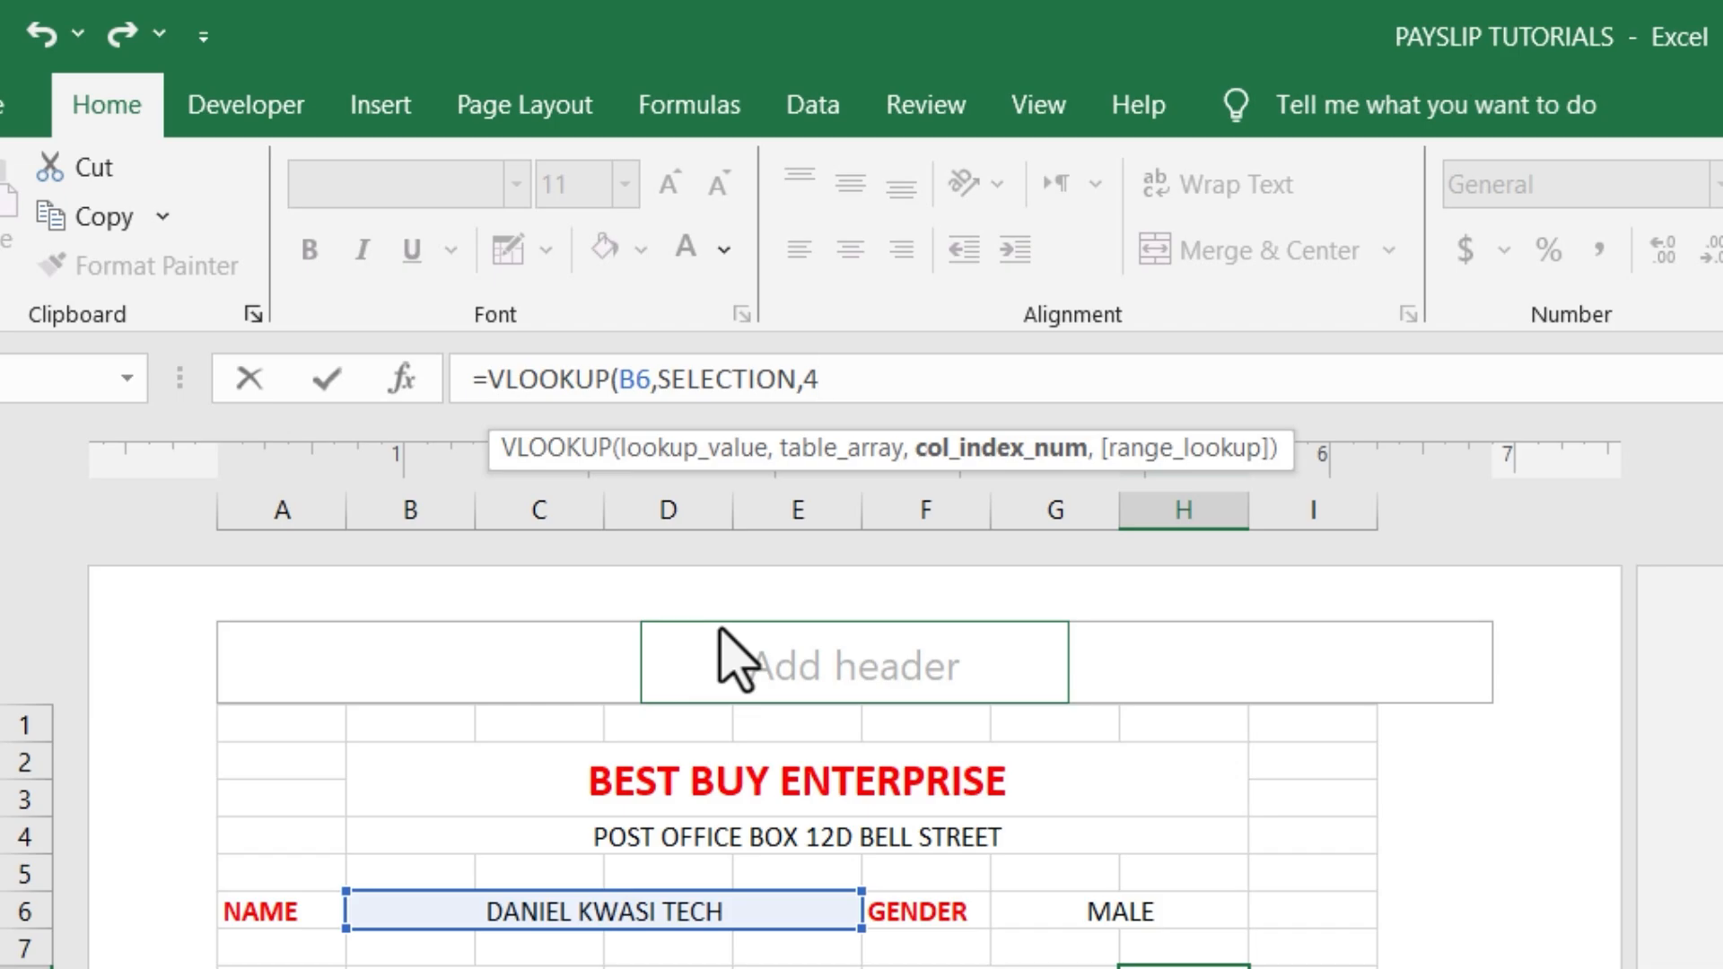
{"action": "type", "text": "4,"}
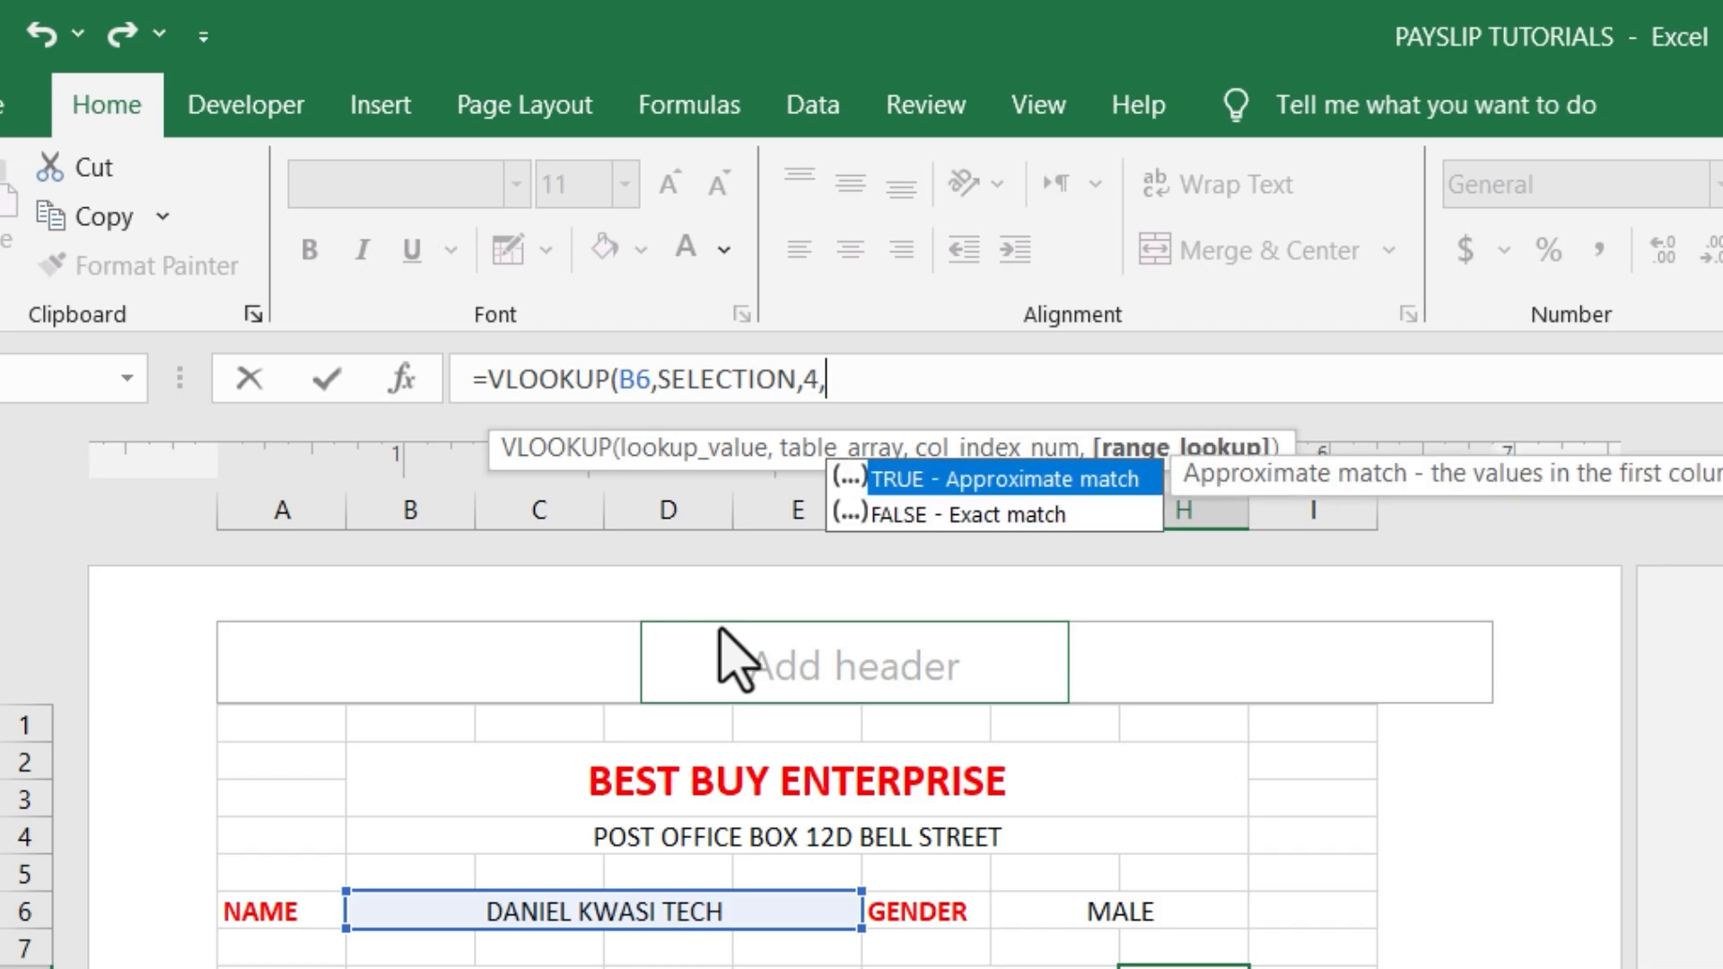
{"action": "type", "text": ")"}
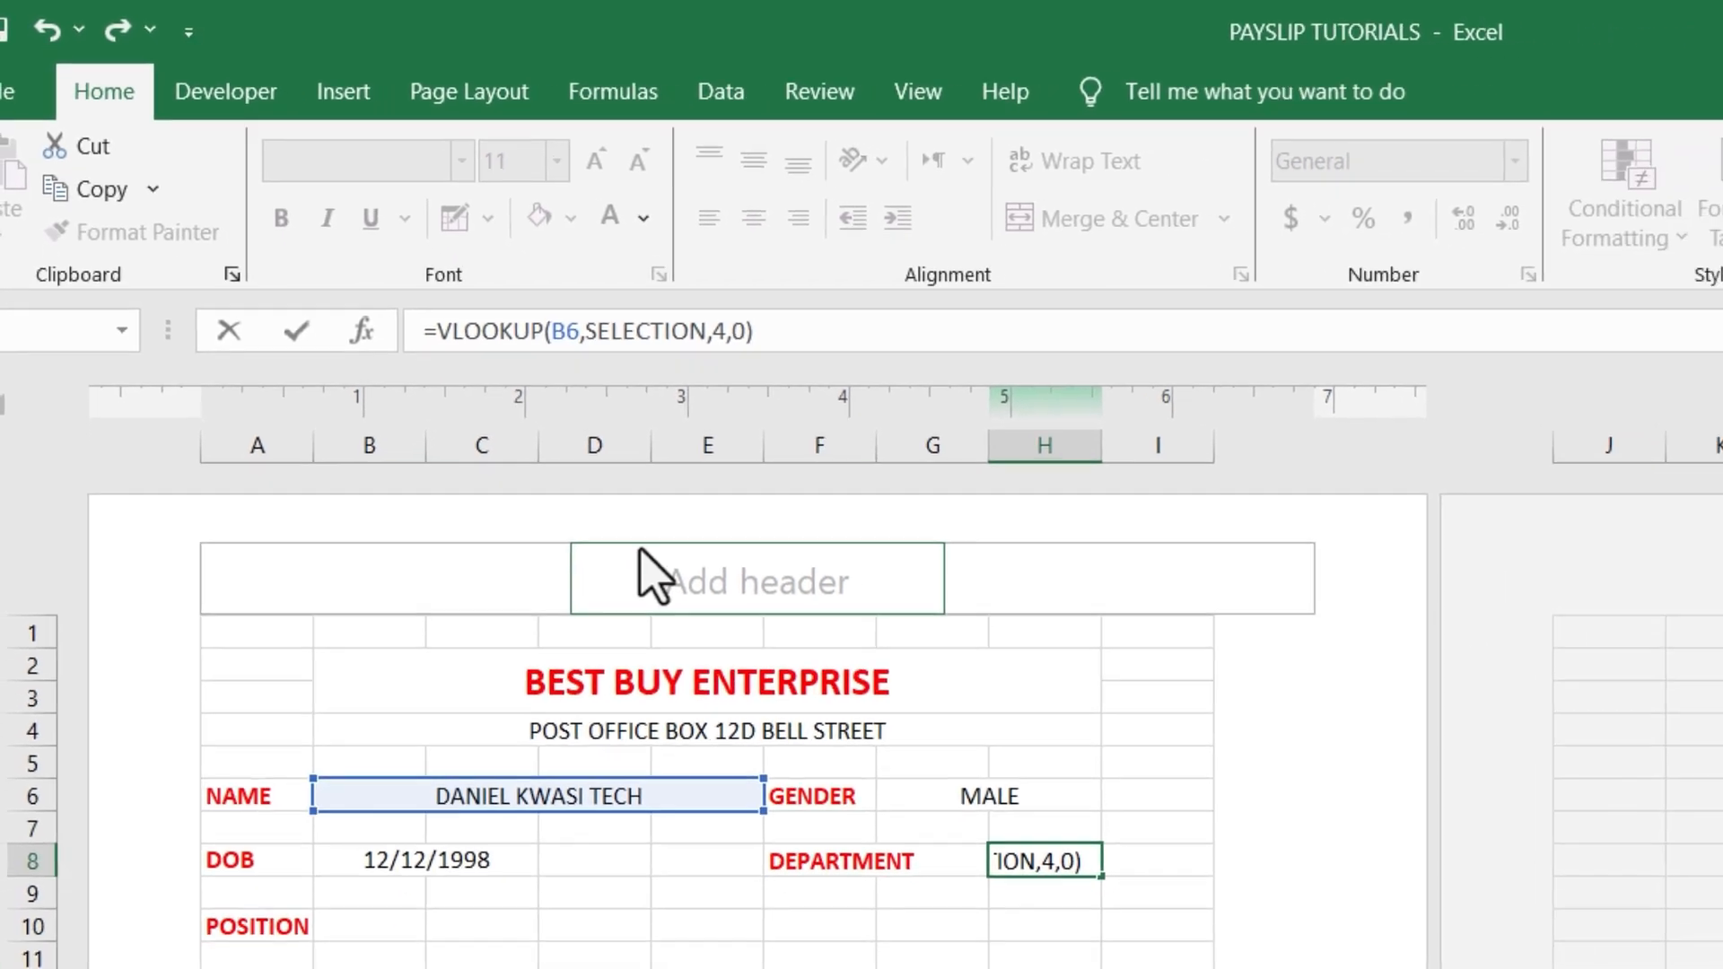
{"action": "key", "text": "Return"}
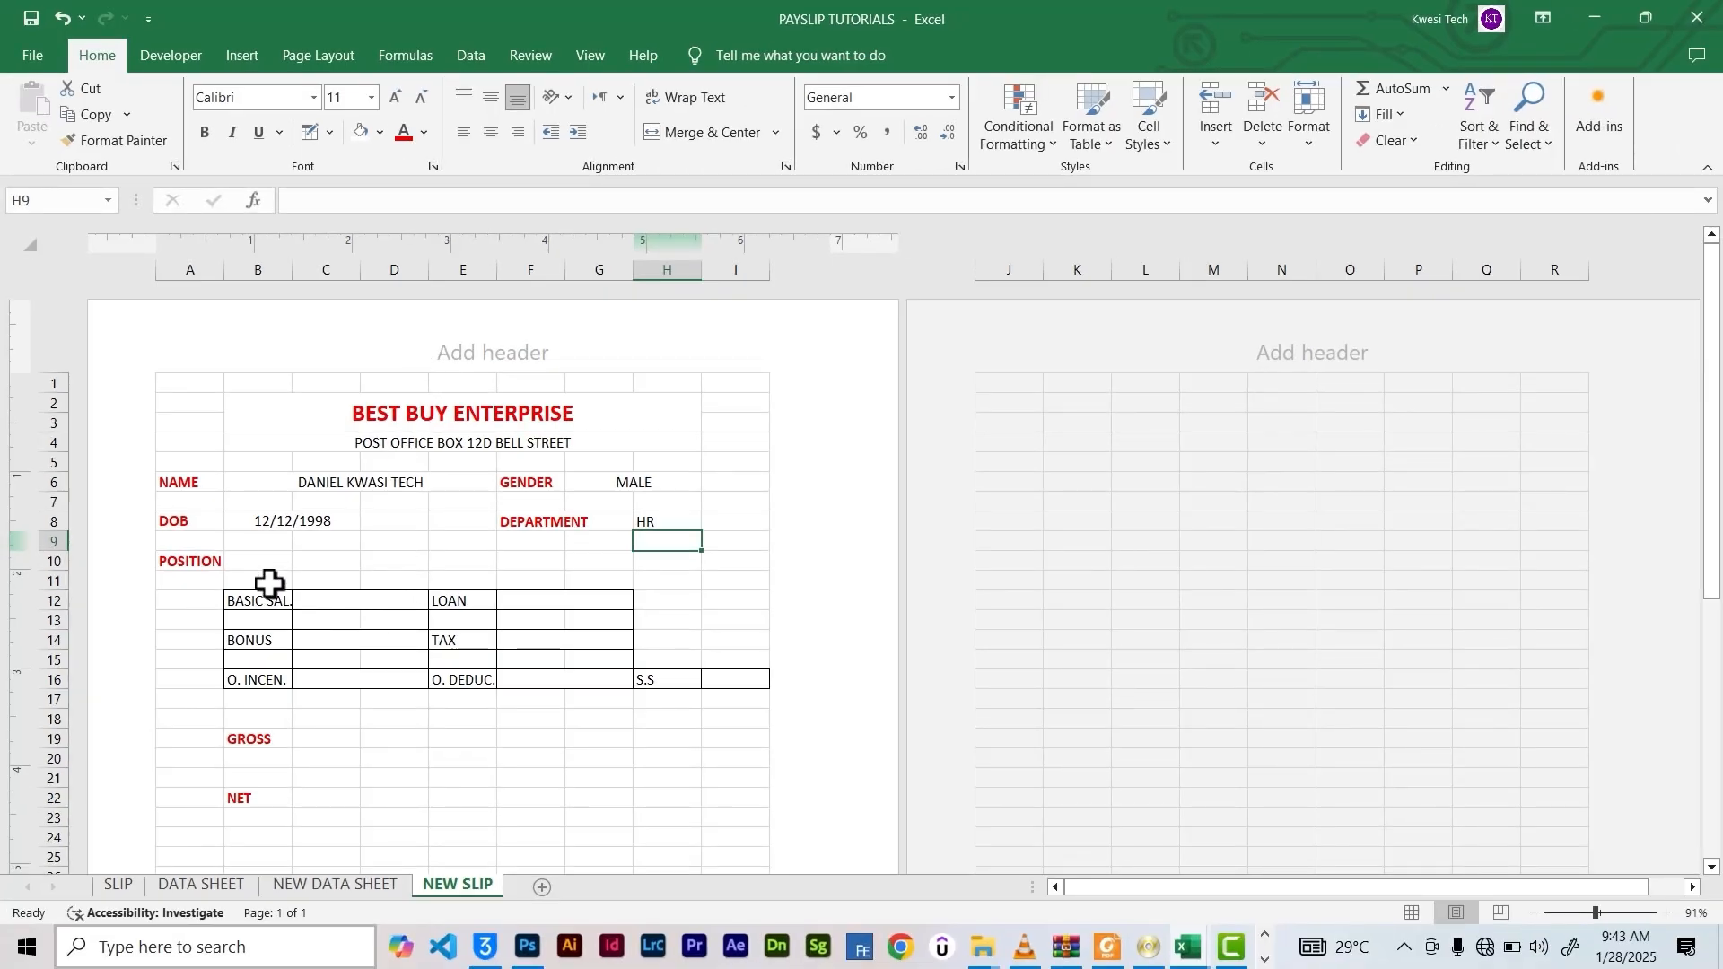
{"action": "left_click", "coordinate": [264, 564]}
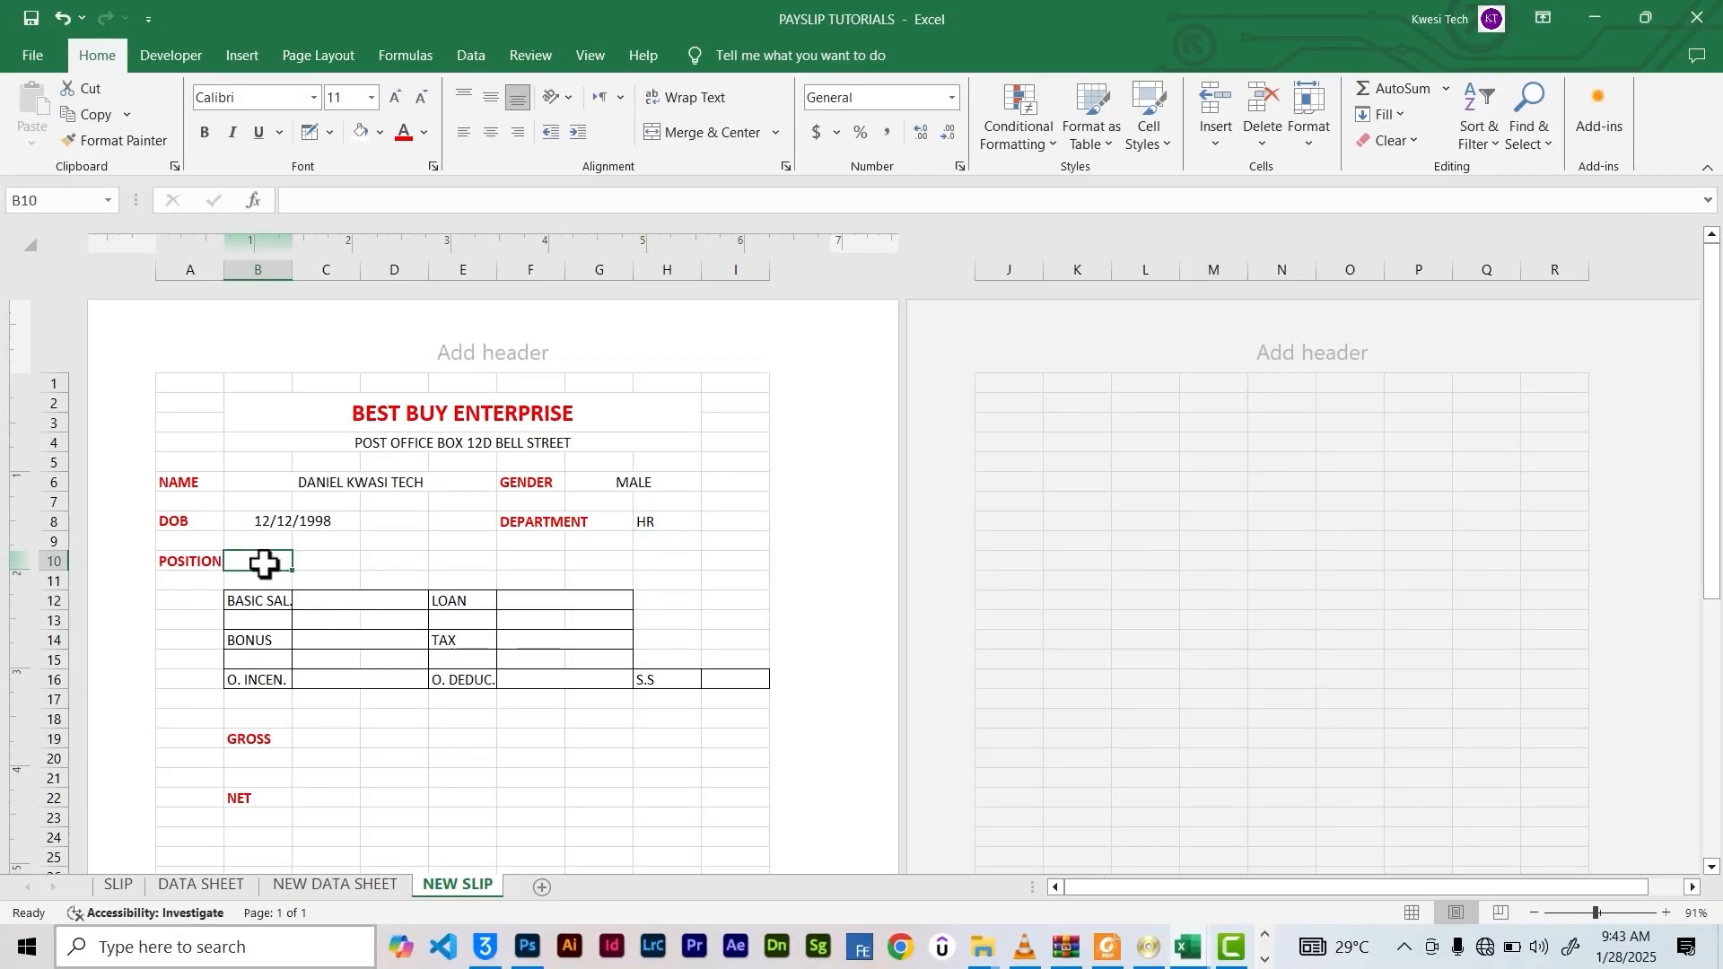
Copy H8's DEPARTMENT lookup formula, restoring it after an accidental edit
{"action": "left_click", "coordinate": [308, 207]}
{"action": "left_click", "coordinate": [685, 524]}
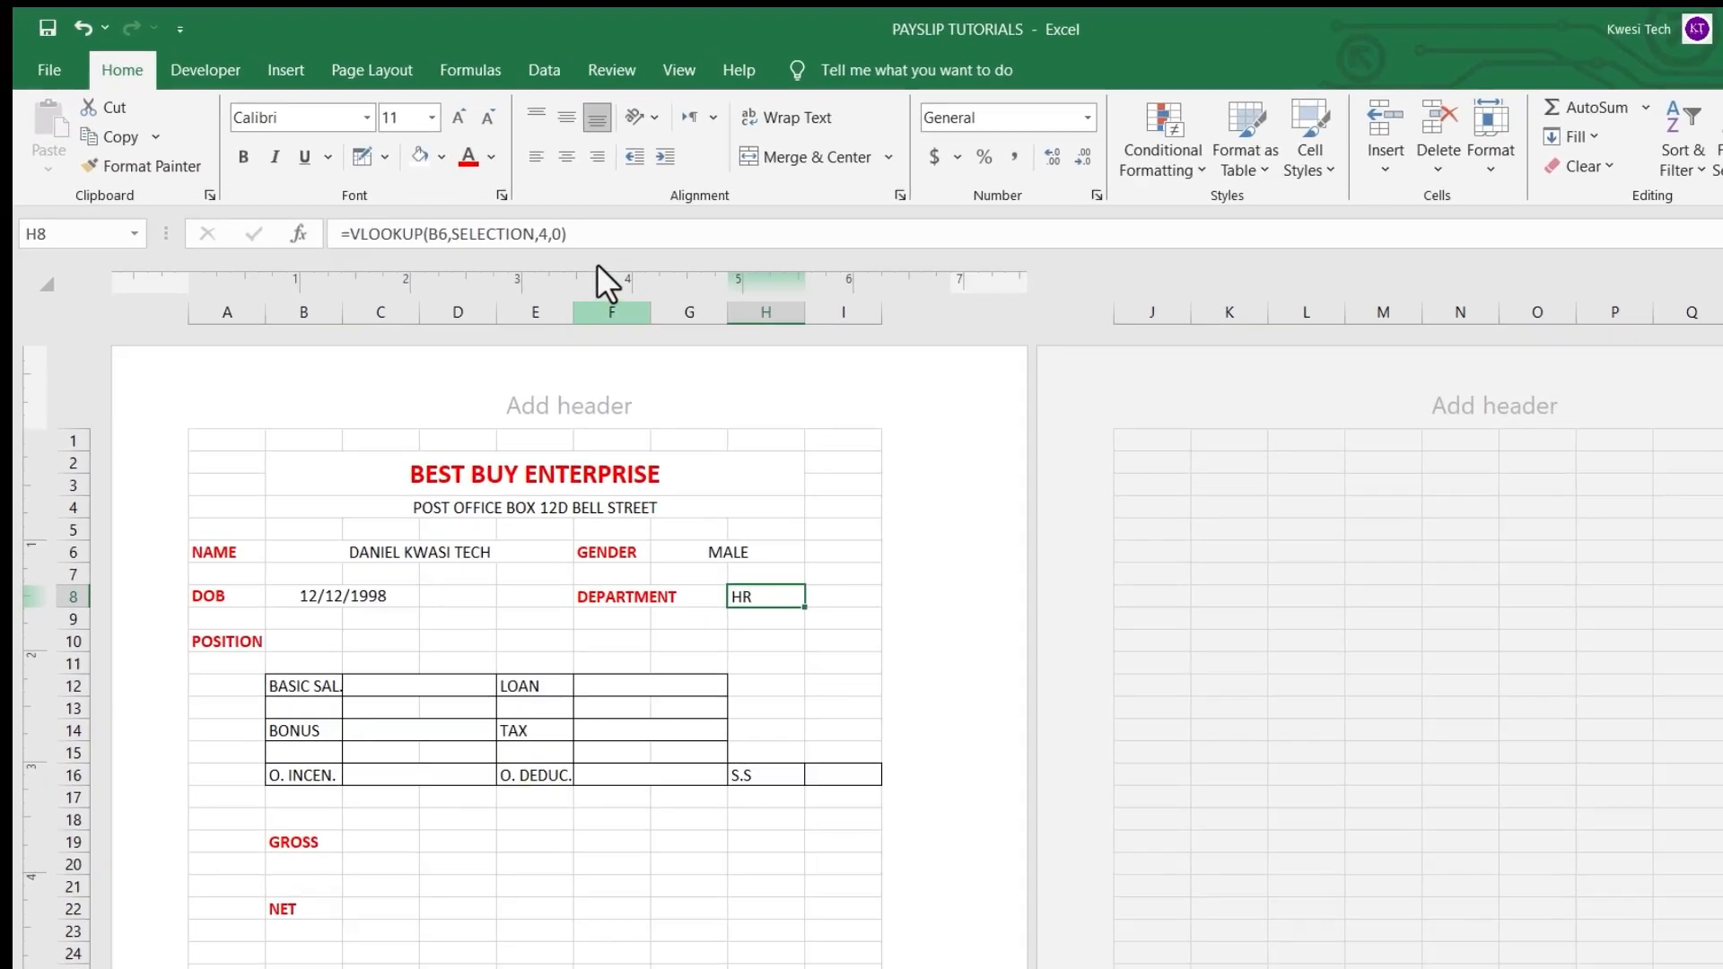
{"action": "left_click", "coordinate": [493, 200]}
{"action": "left_click_drag", "start_coordinate": [881, 371], "coordinate": [479, 371]}
{"action": "key", "text": "ctrl+c"}
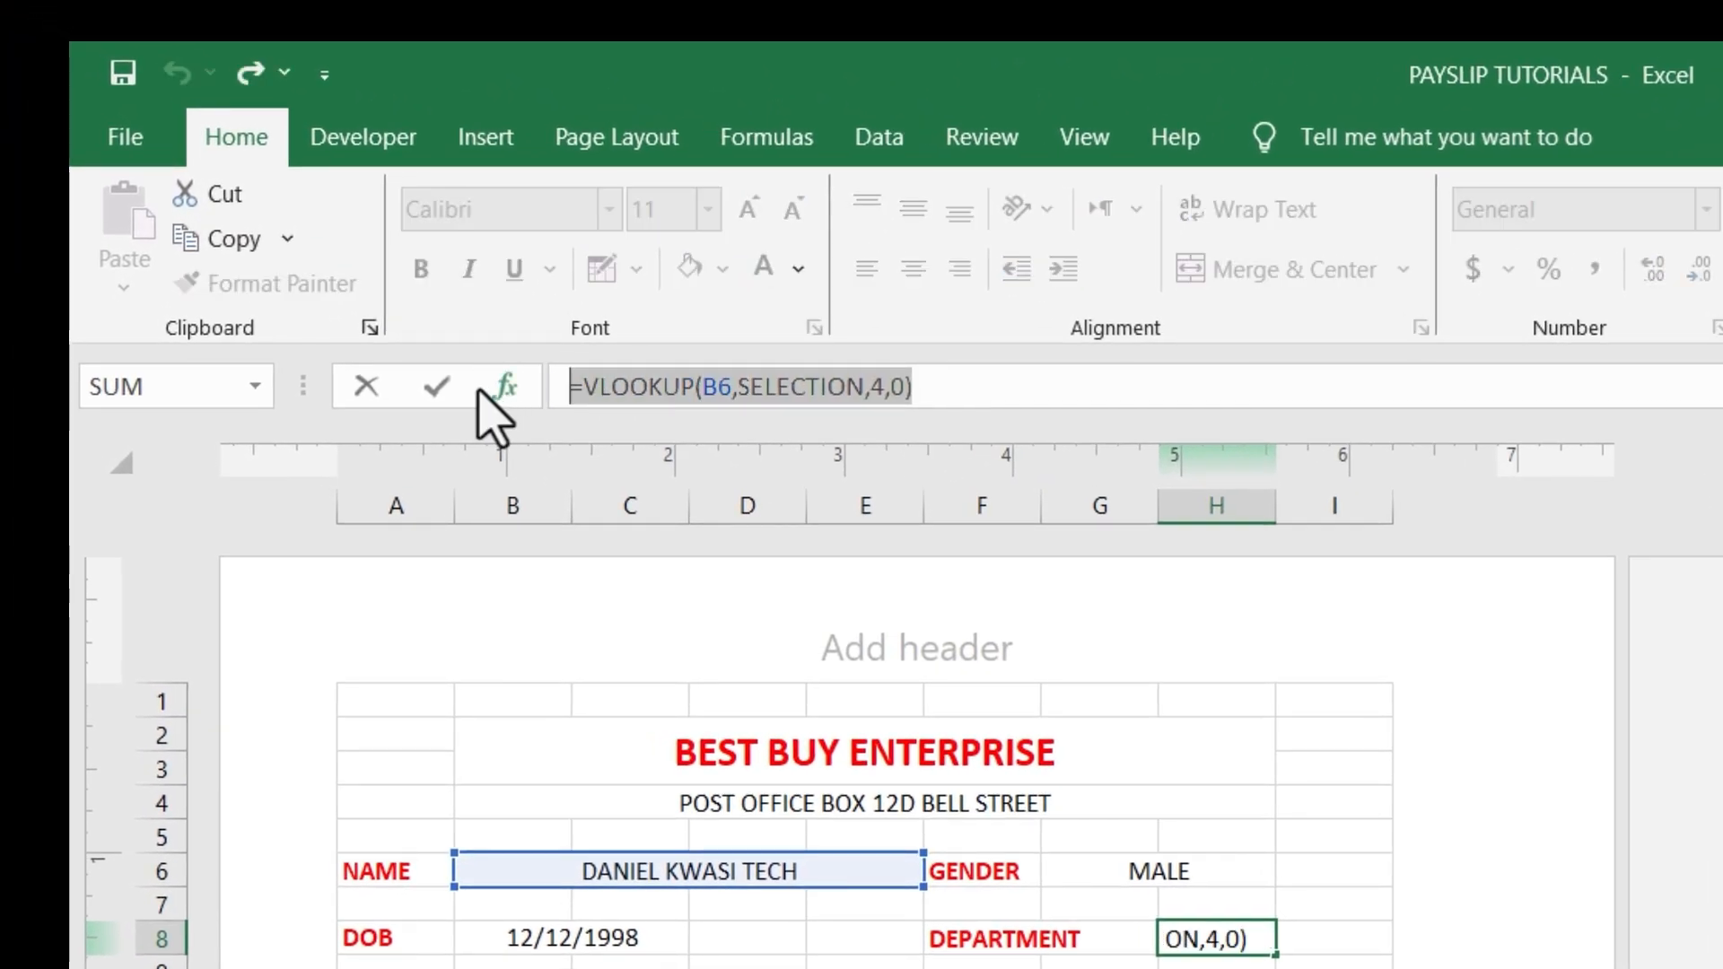
{"action": "type", "text": "="}
{"action": "left_click", "coordinate": [513, 968]}
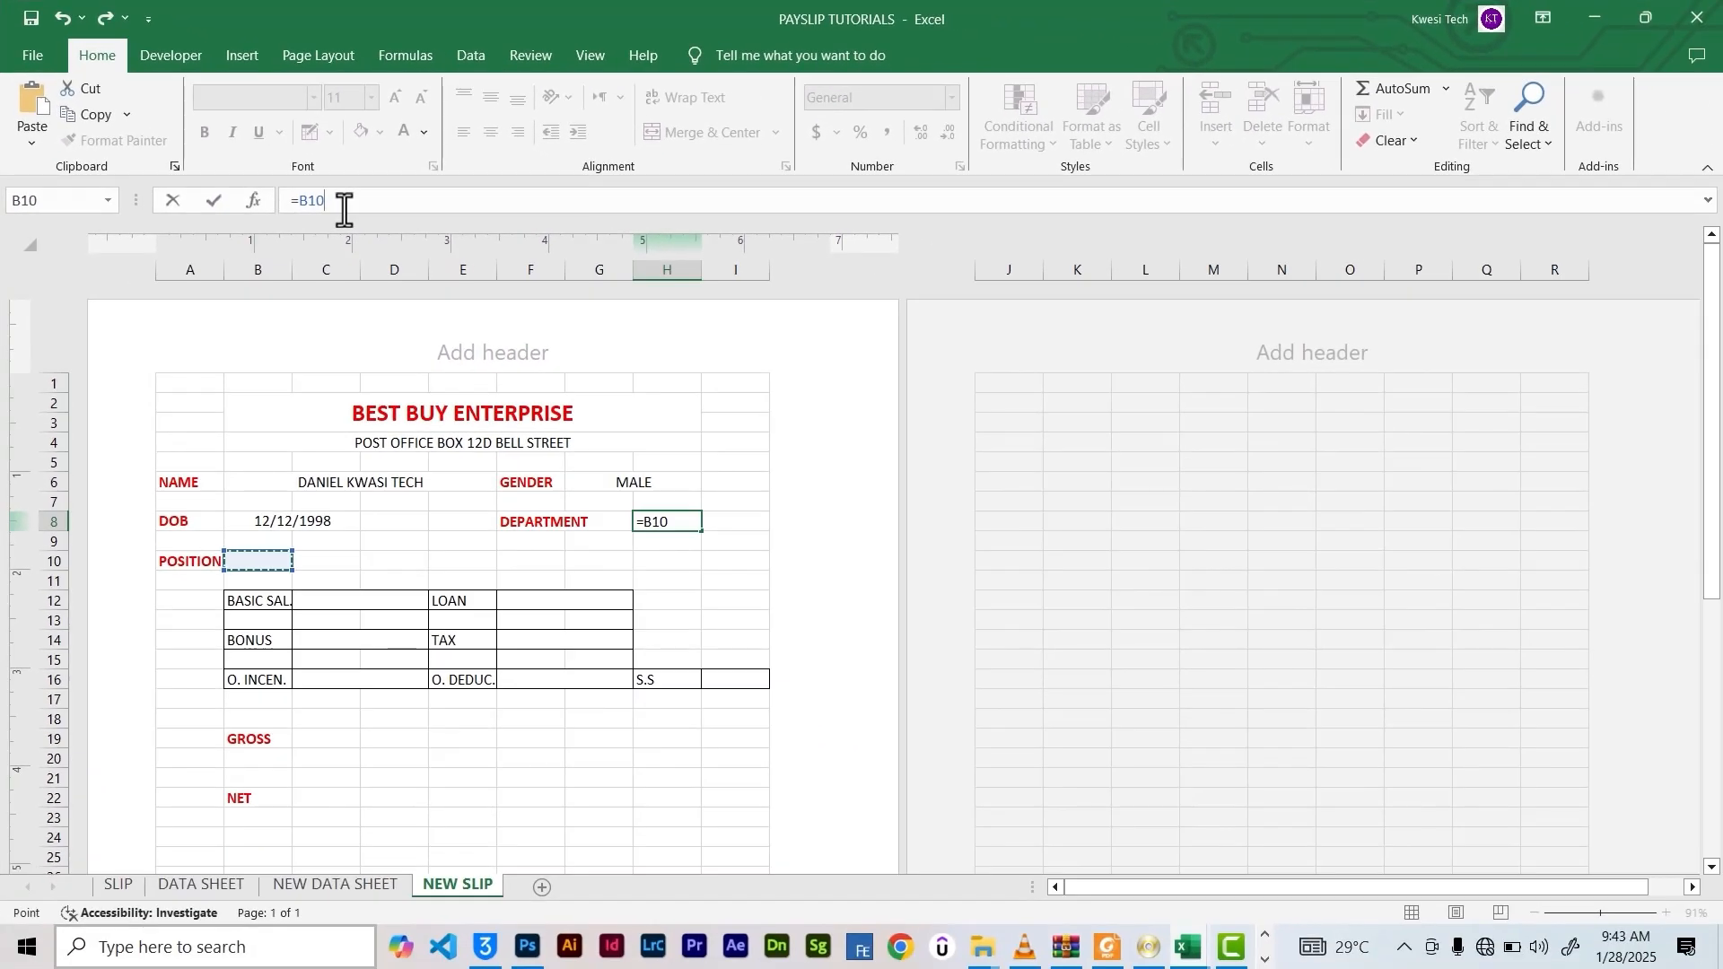
{"action": "key", "text": "BackSpace"}
{"action": "key", "text": "BackSpace"}
{"action": "key", "text": "BackSpace"}
{"action": "key", "text": "BackSpace"}
{"action": "left_click", "coordinate": [386, 500]}
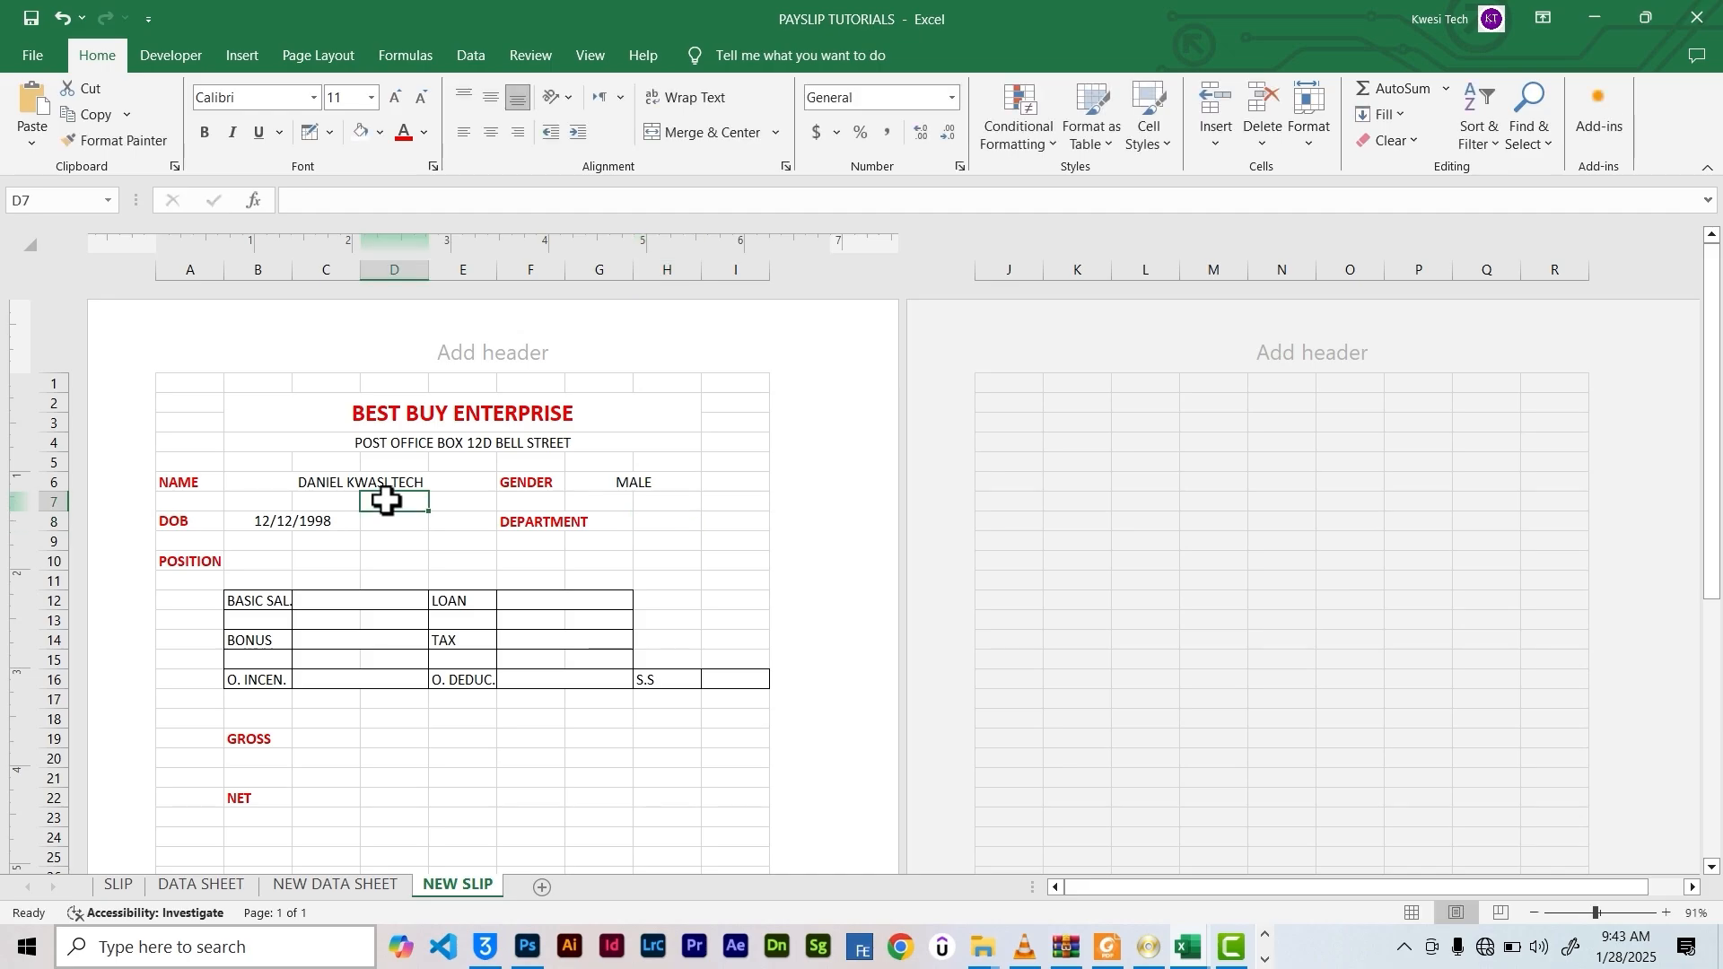
{"action": "left_click", "coordinate": [679, 525]}
{"action": "key", "text": "ctrl+v"}
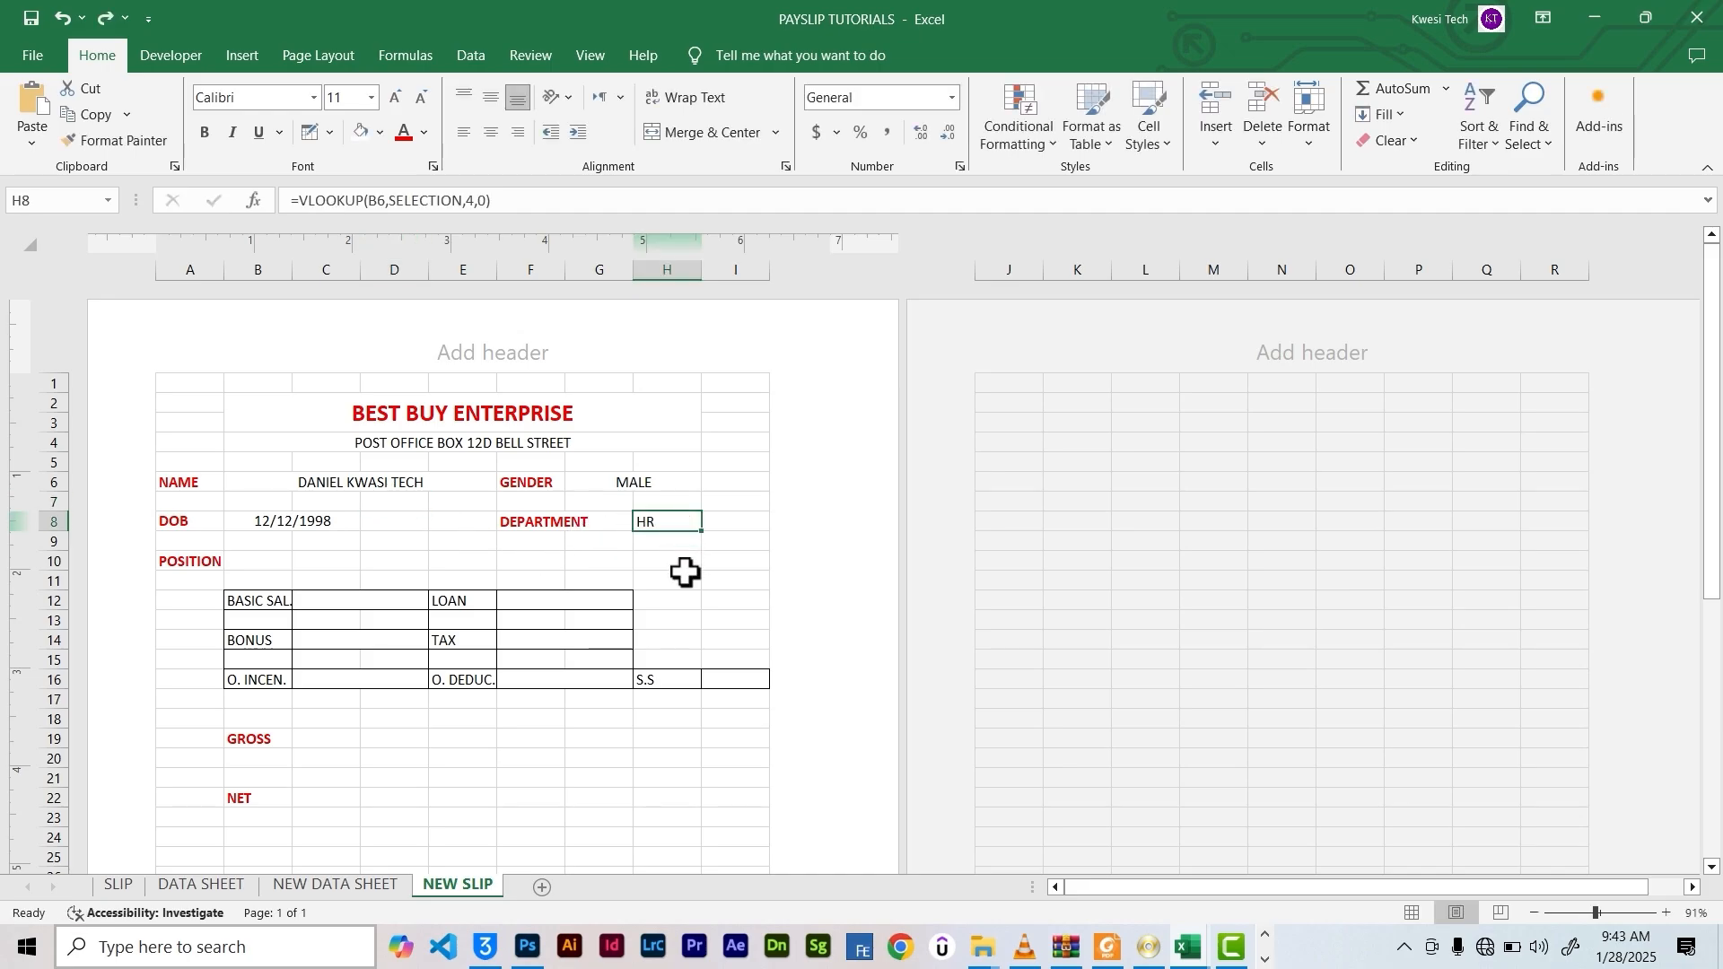
{"action": "left_click_drag", "start_coordinate": [514, 199], "coordinate": [242, 200]}
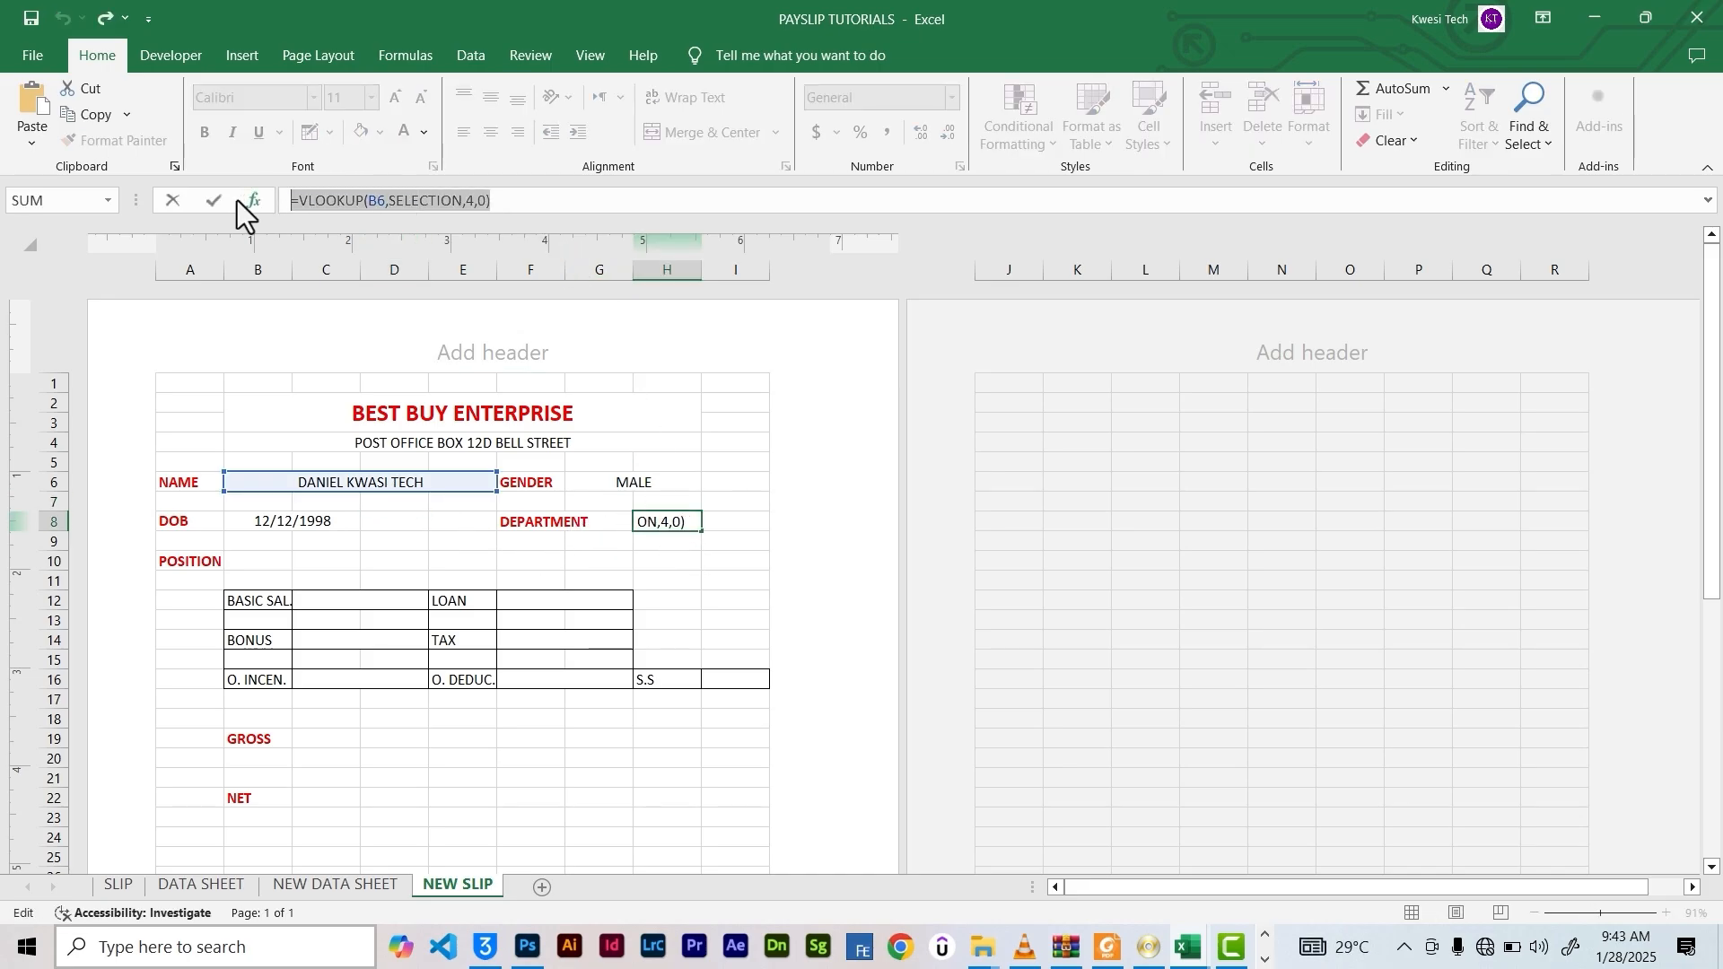
{"action": "left_click", "coordinate": [224, 205]}
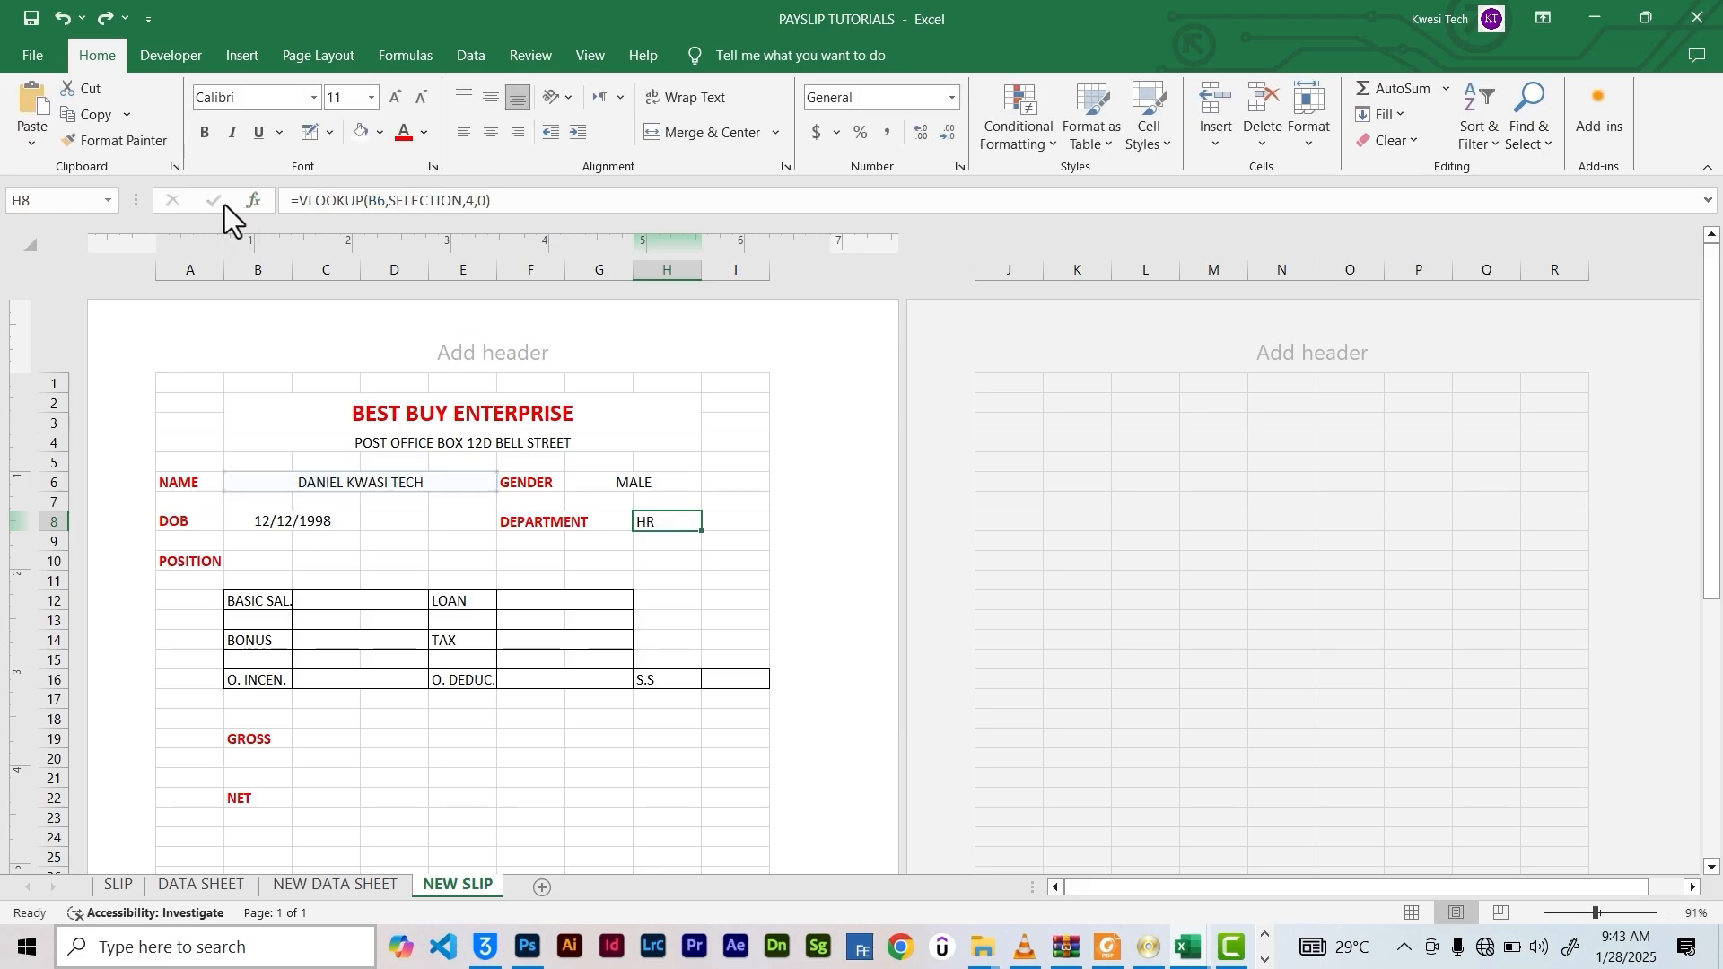
Put the lookup in B10 with column index 5 so POSITION shows CASUAL WORKER
{"action": "left_click", "coordinate": [264, 568]}
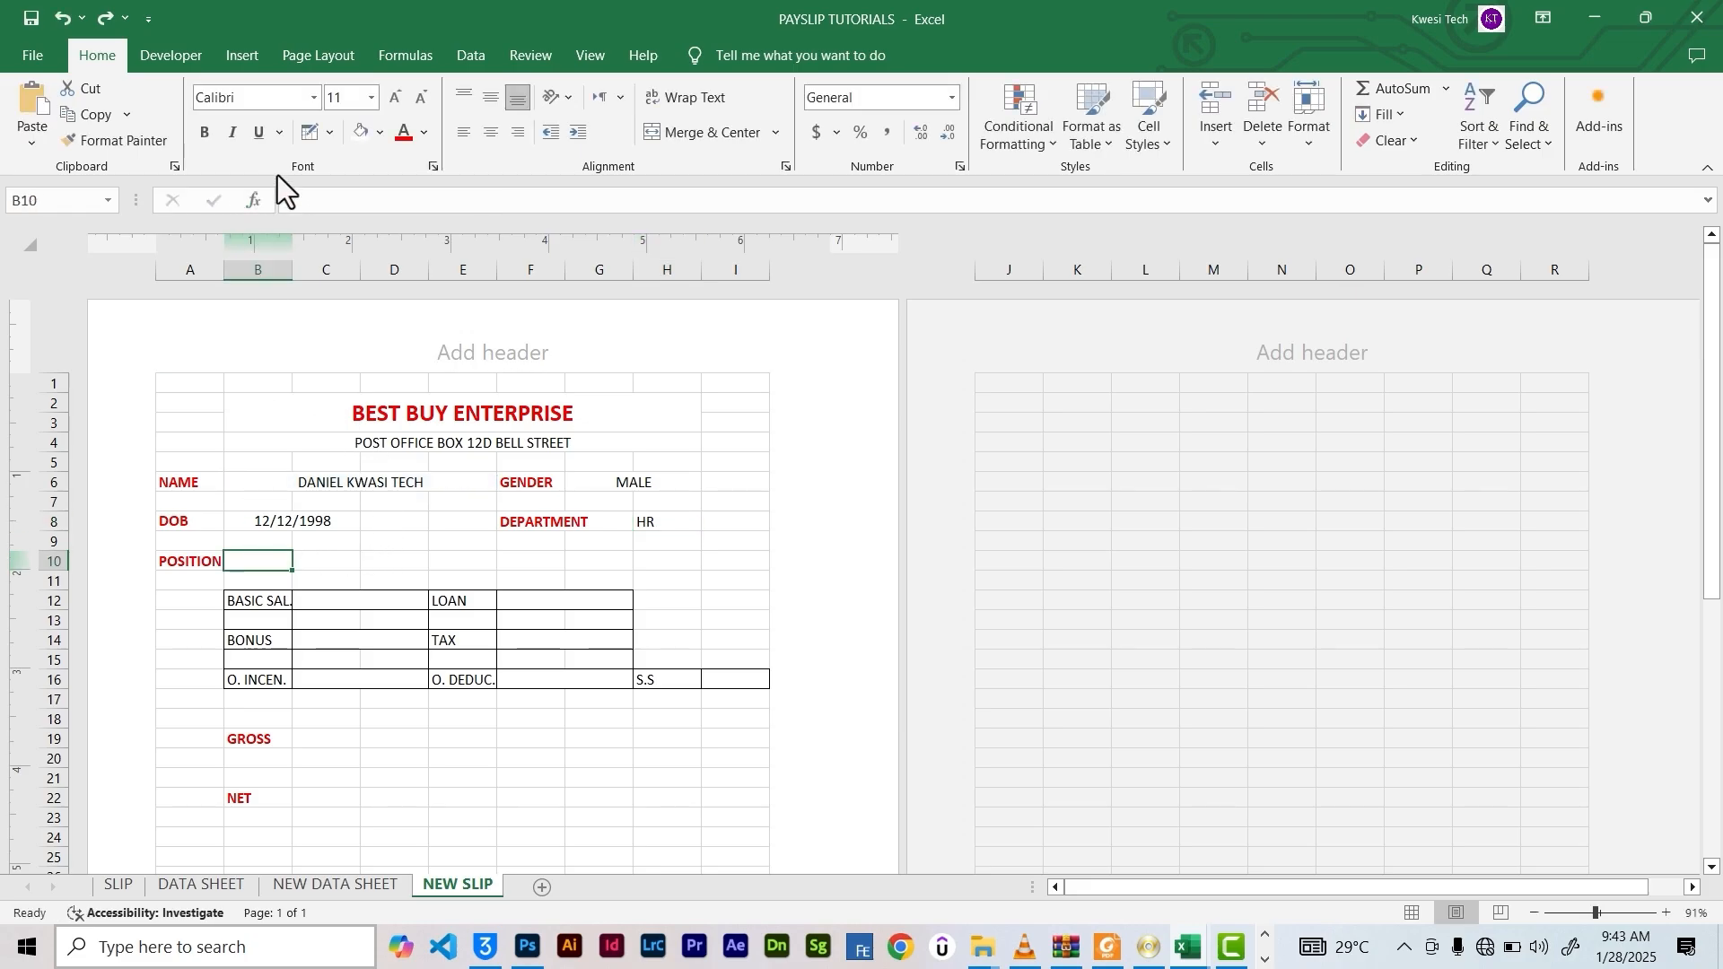
{"action": "left_click", "coordinate": [308, 206]}
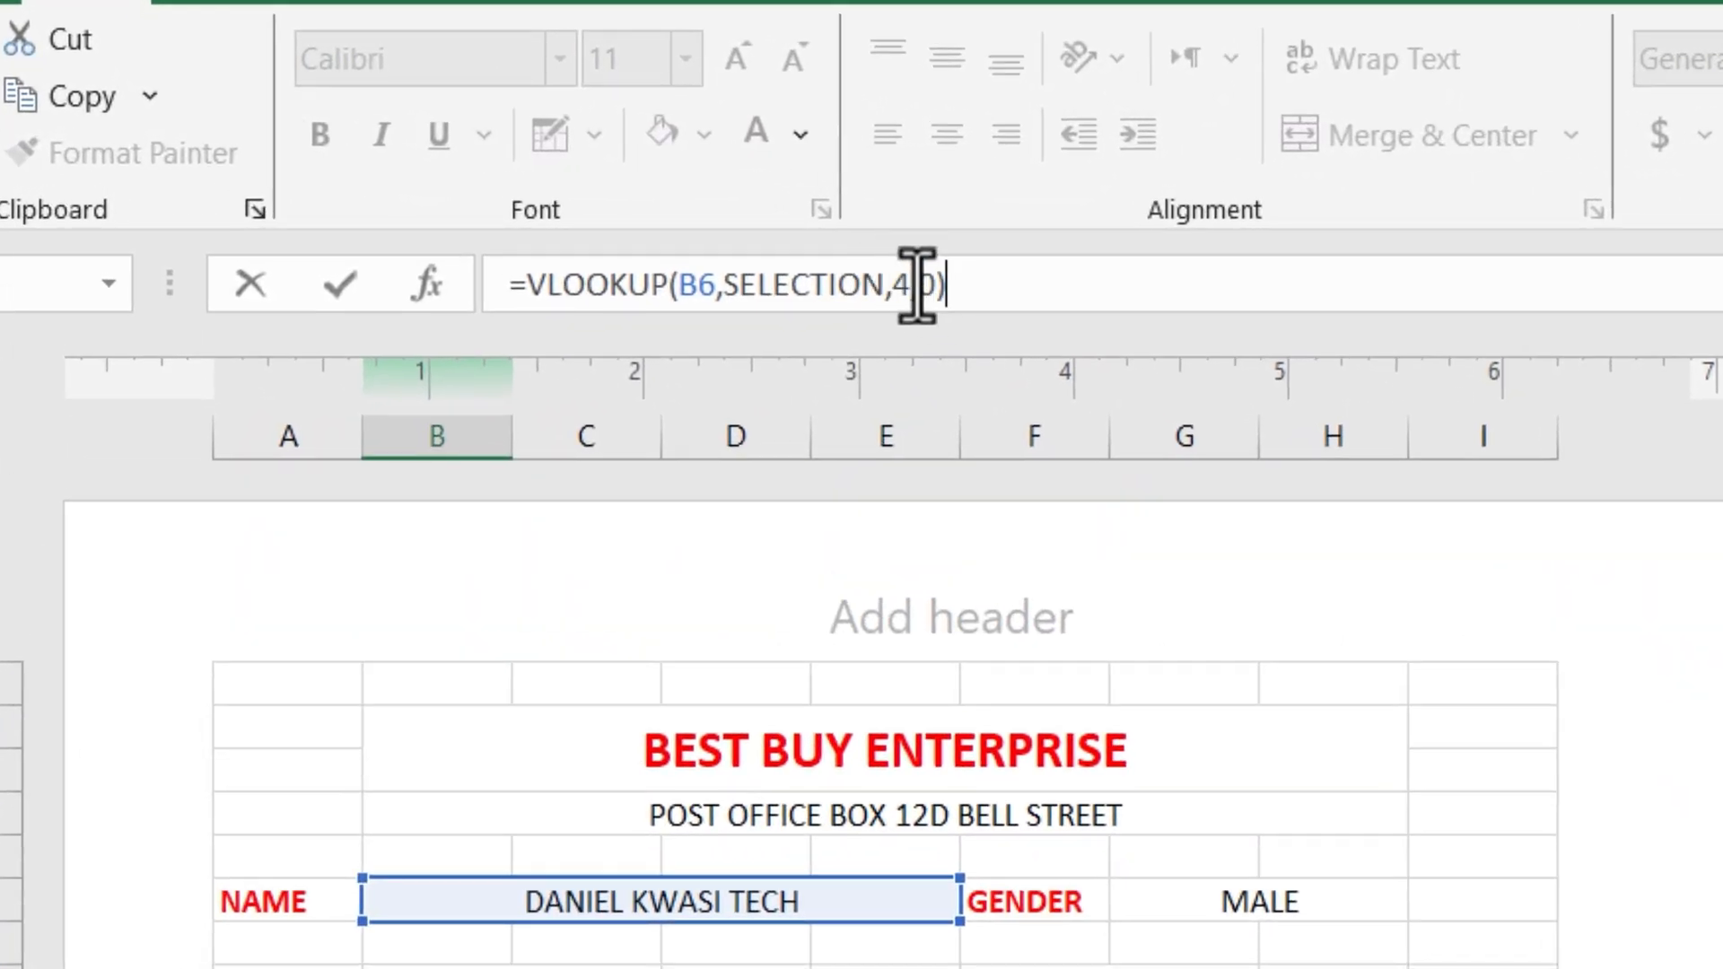
{"action": "left_click", "coordinate": [909, 288]}
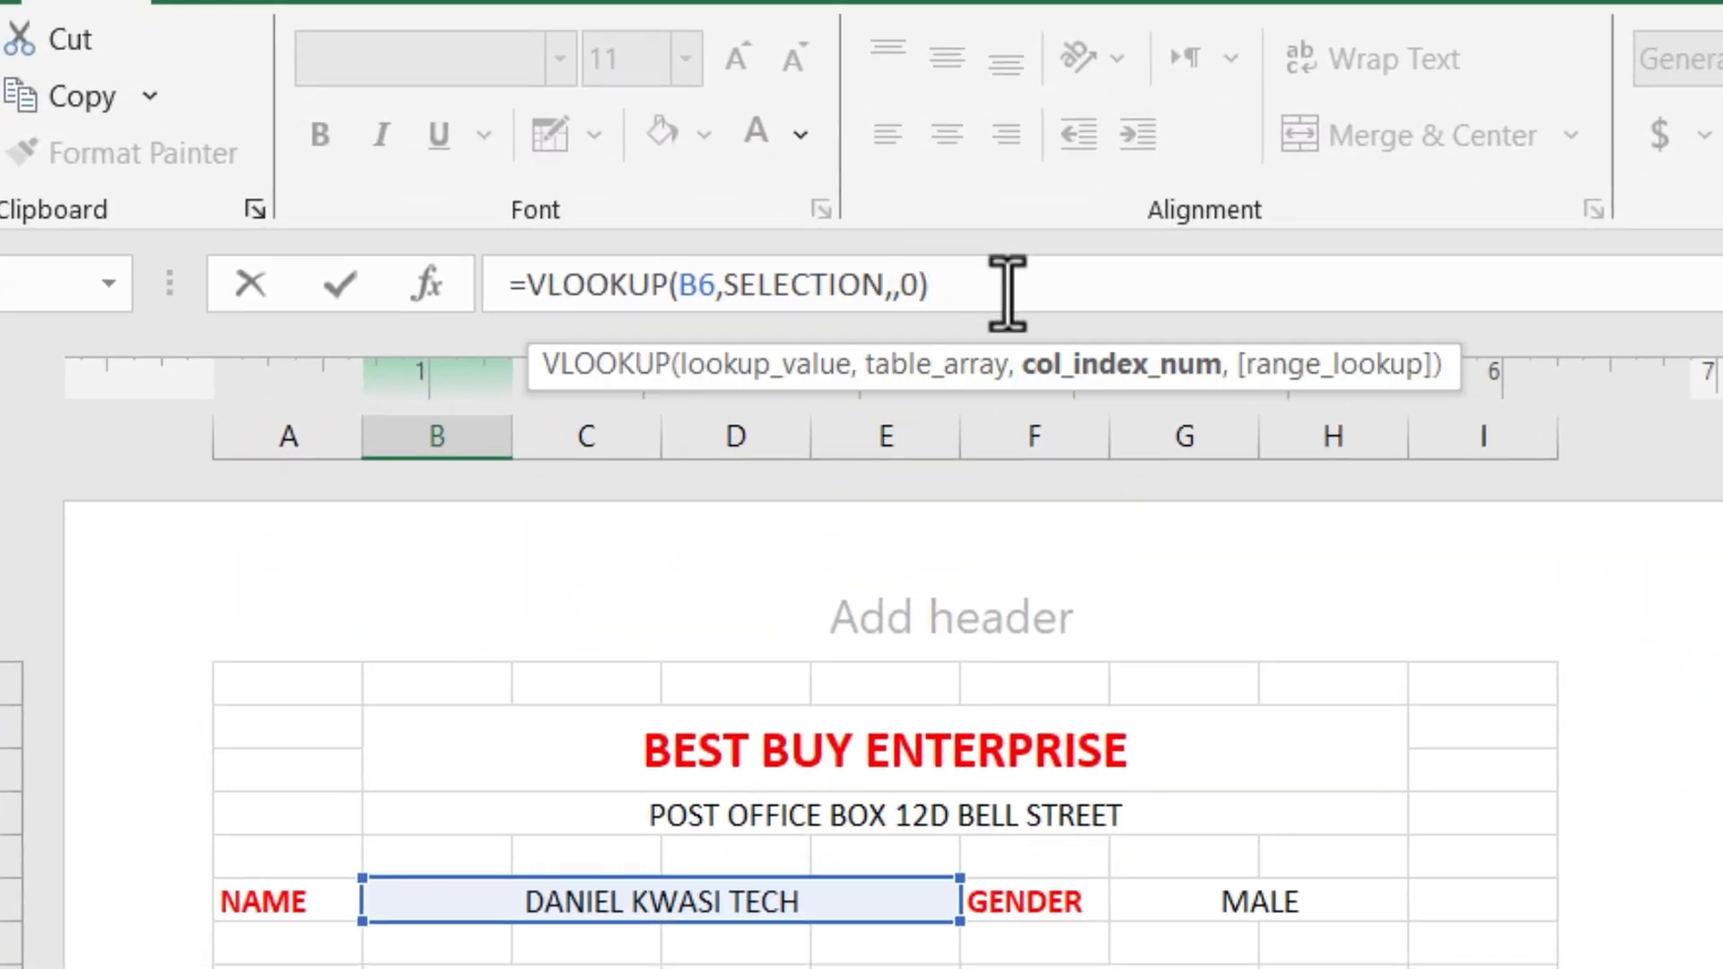
{"action": "key", "text": "Return"}
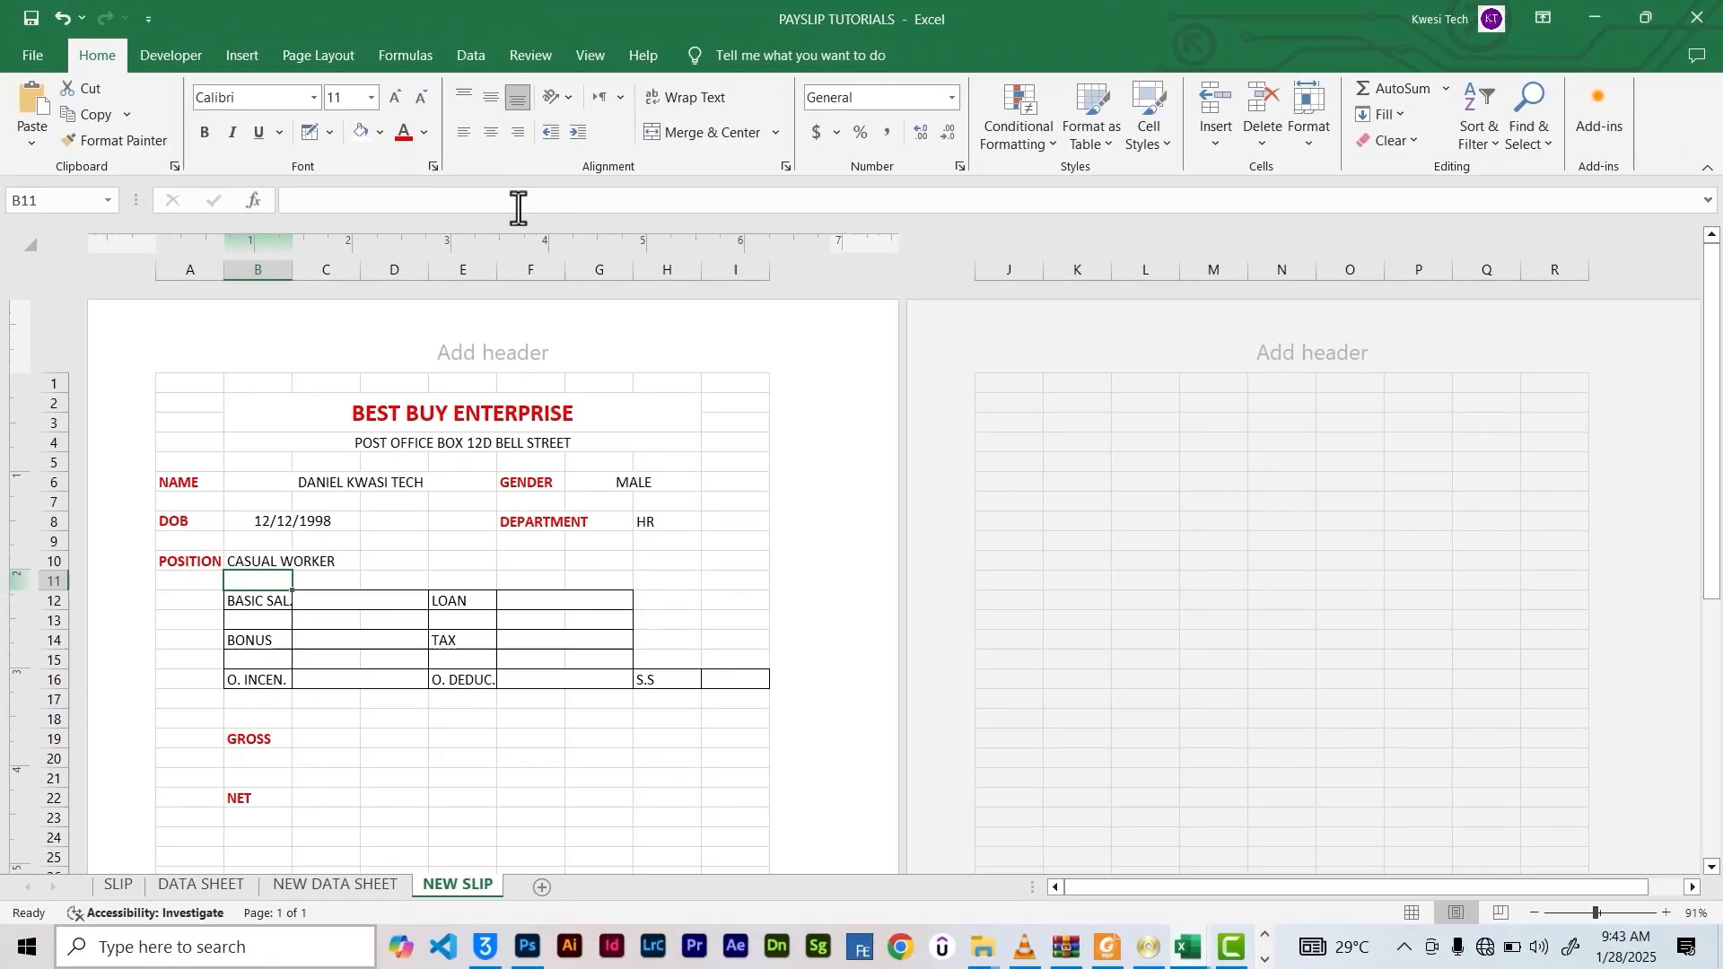
Start the BASIC SAL. formula in C12 and review the pay figures, GROSS 638 and NET 510.86
{"action": "left_click", "coordinate": [370, 626]}
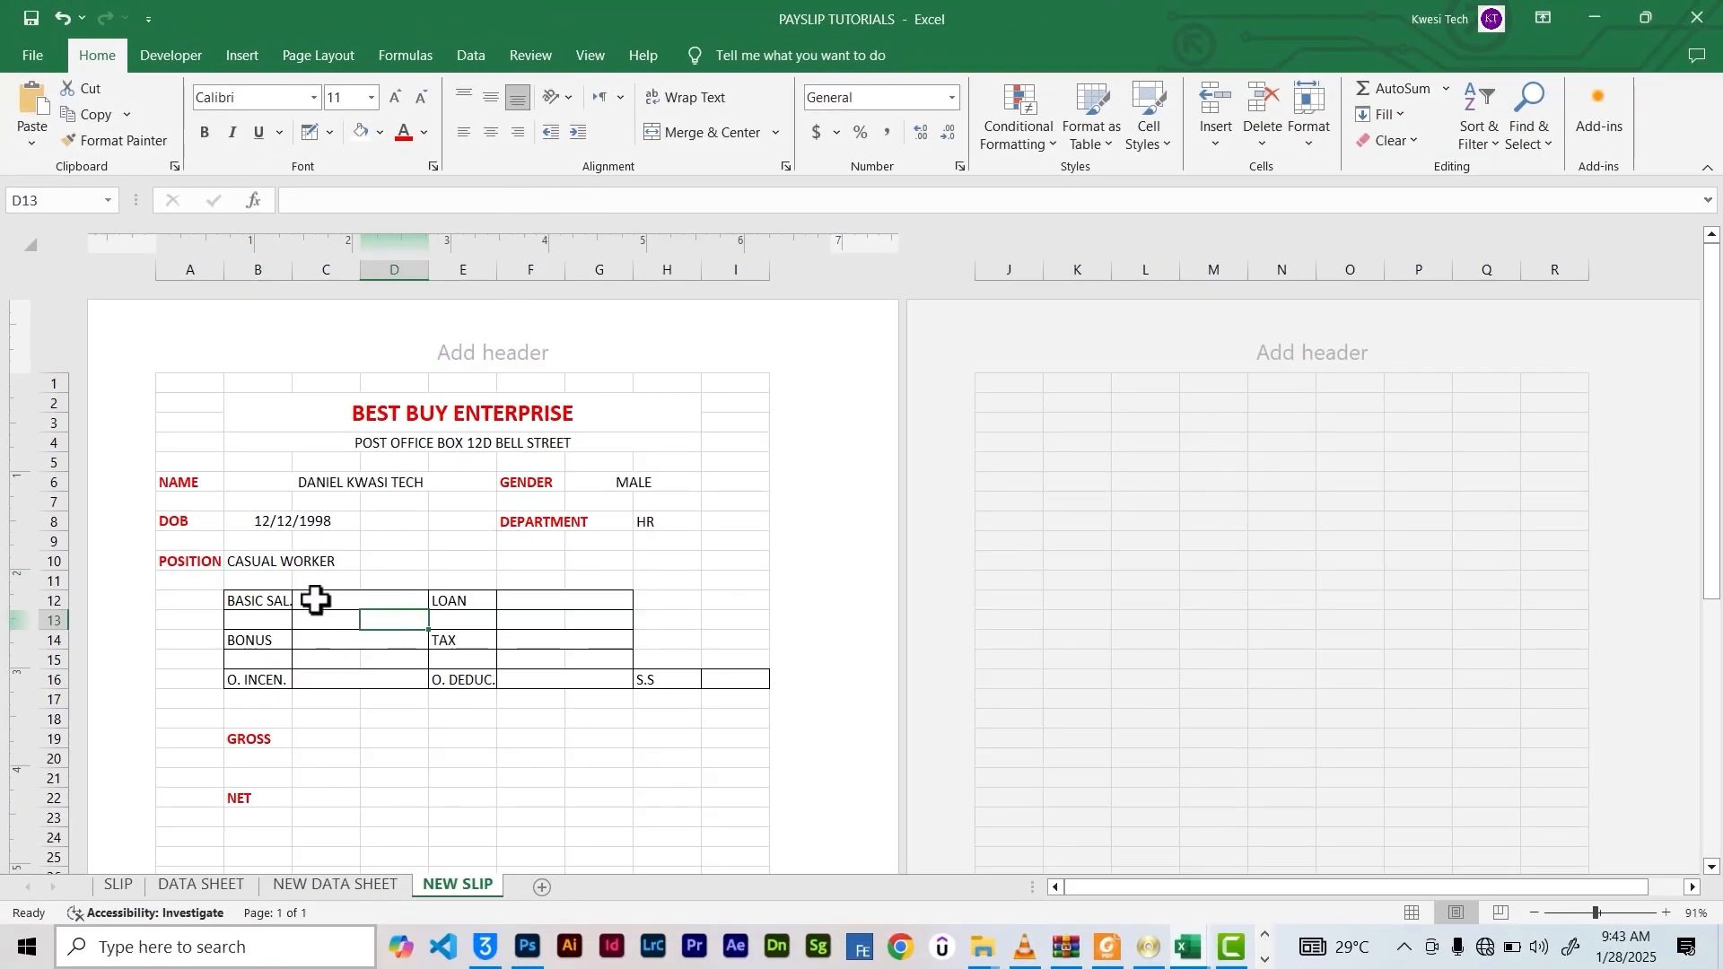
{"action": "left_click", "coordinate": [315, 601]}
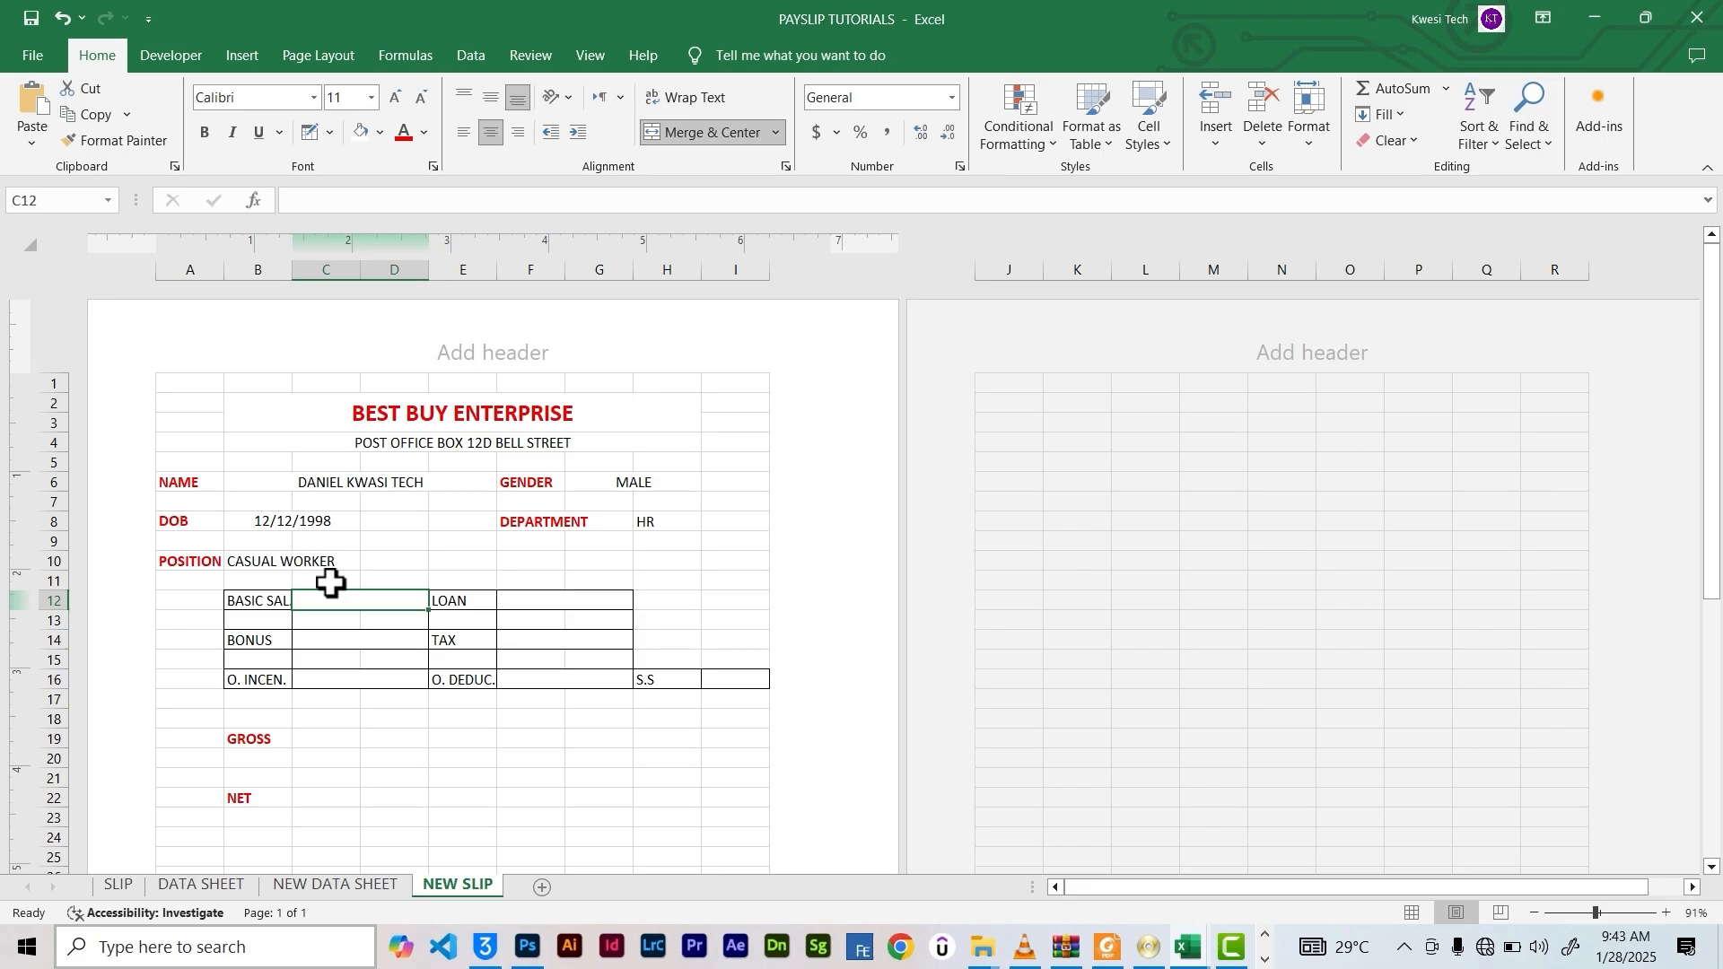
{"action": "left_click", "coordinate": [491, 201]}
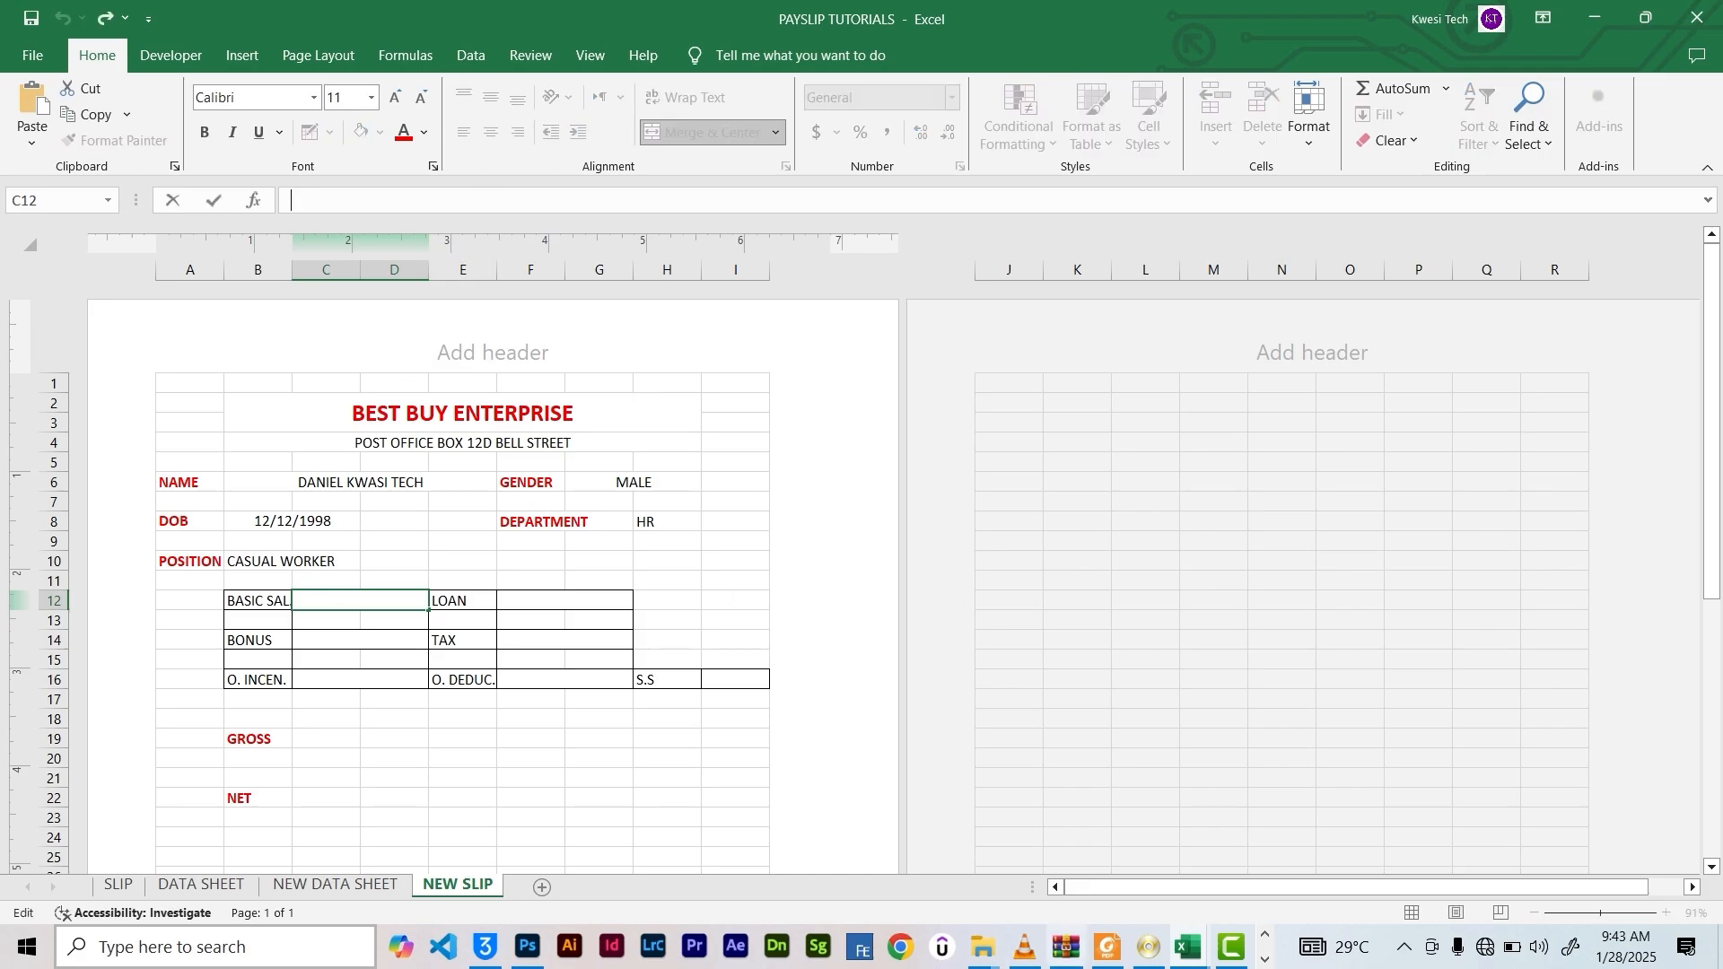
{"action": "left_click", "coordinate": [1262, 961]}
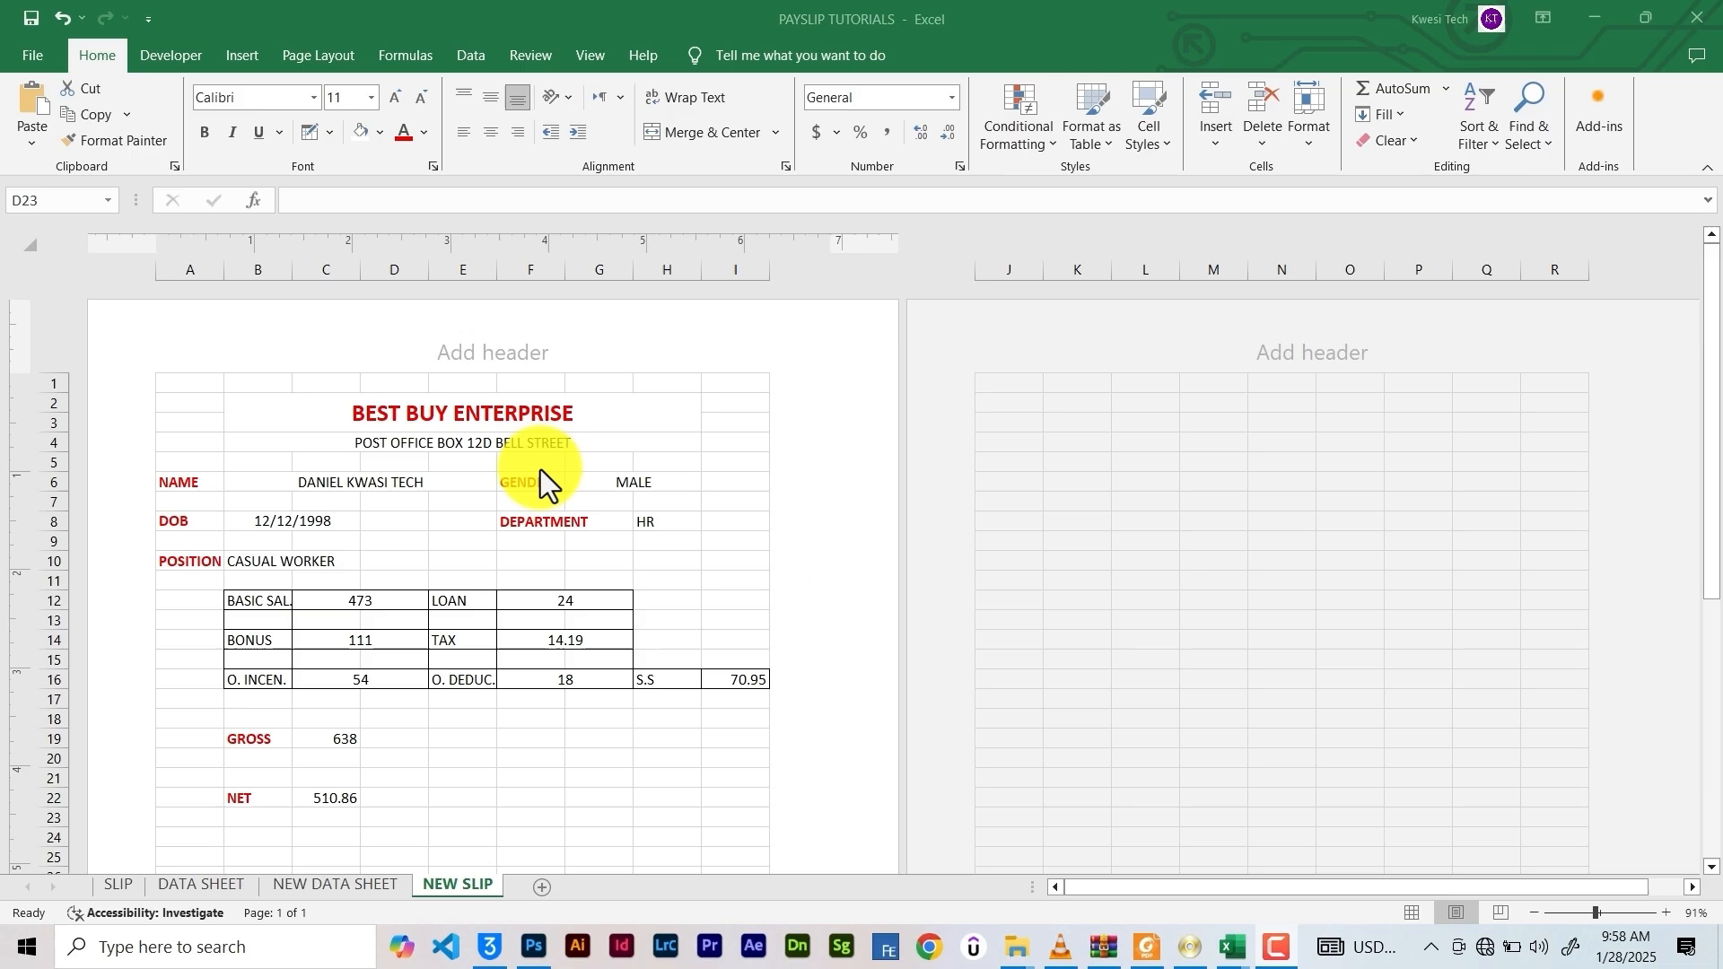
{"action": "scroll", "coordinate": [422, 567], "scroll_direction": "down", "scroll_amount": 4}
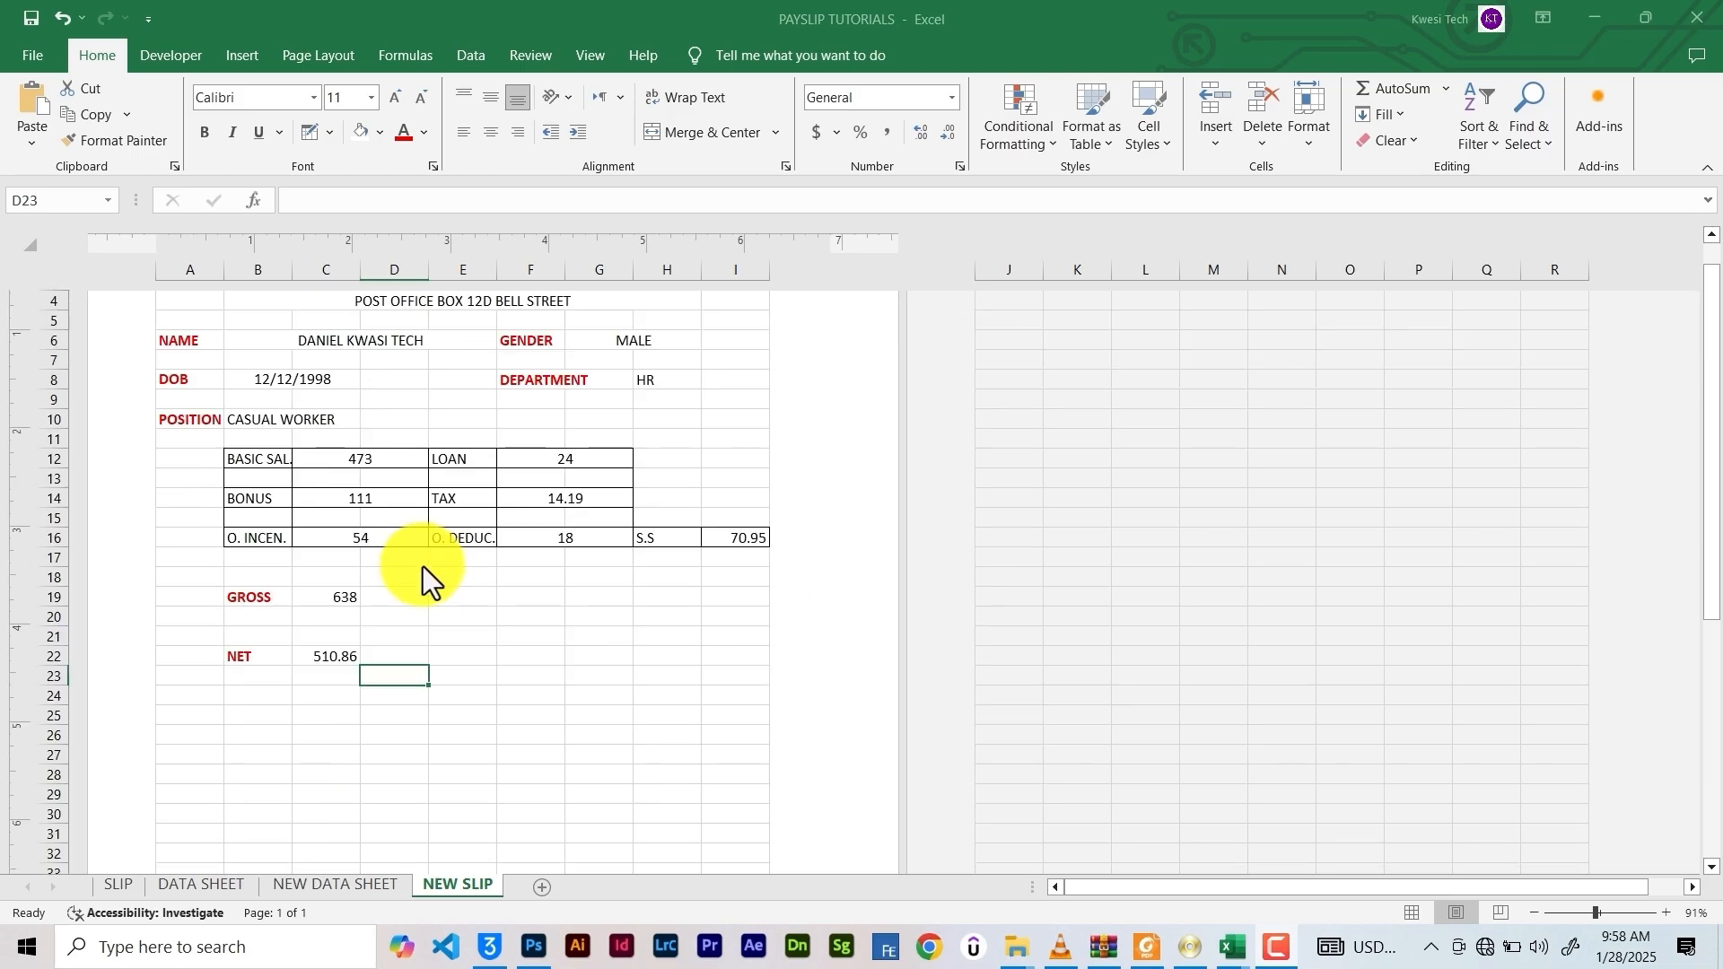
{"action": "scroll", "coordinate": [476, 538], "scroll_direction": "up", "scroll_amount": 4}
{"action": "scroll", "coordinate": [492, 519], "scroll_direction": "down", "scroll_amount": 3}
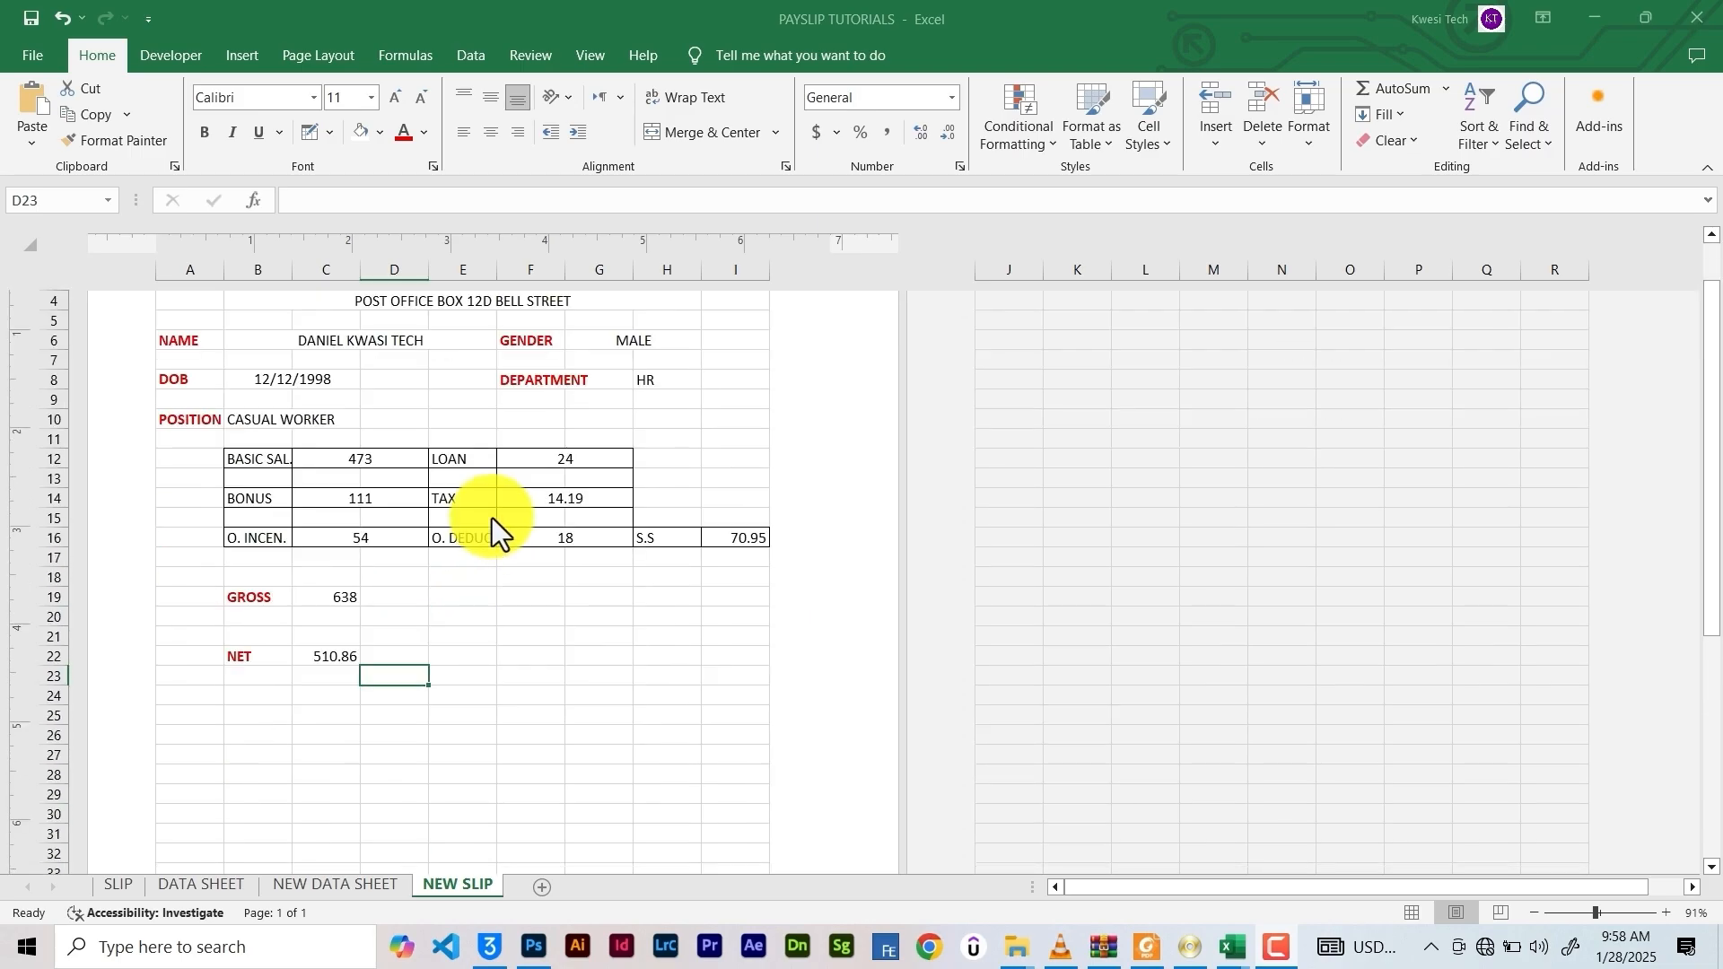
{"action": "scroll", "coordinate": [495, 524], "scroll_direction": "up", "scroll_amount": 3}
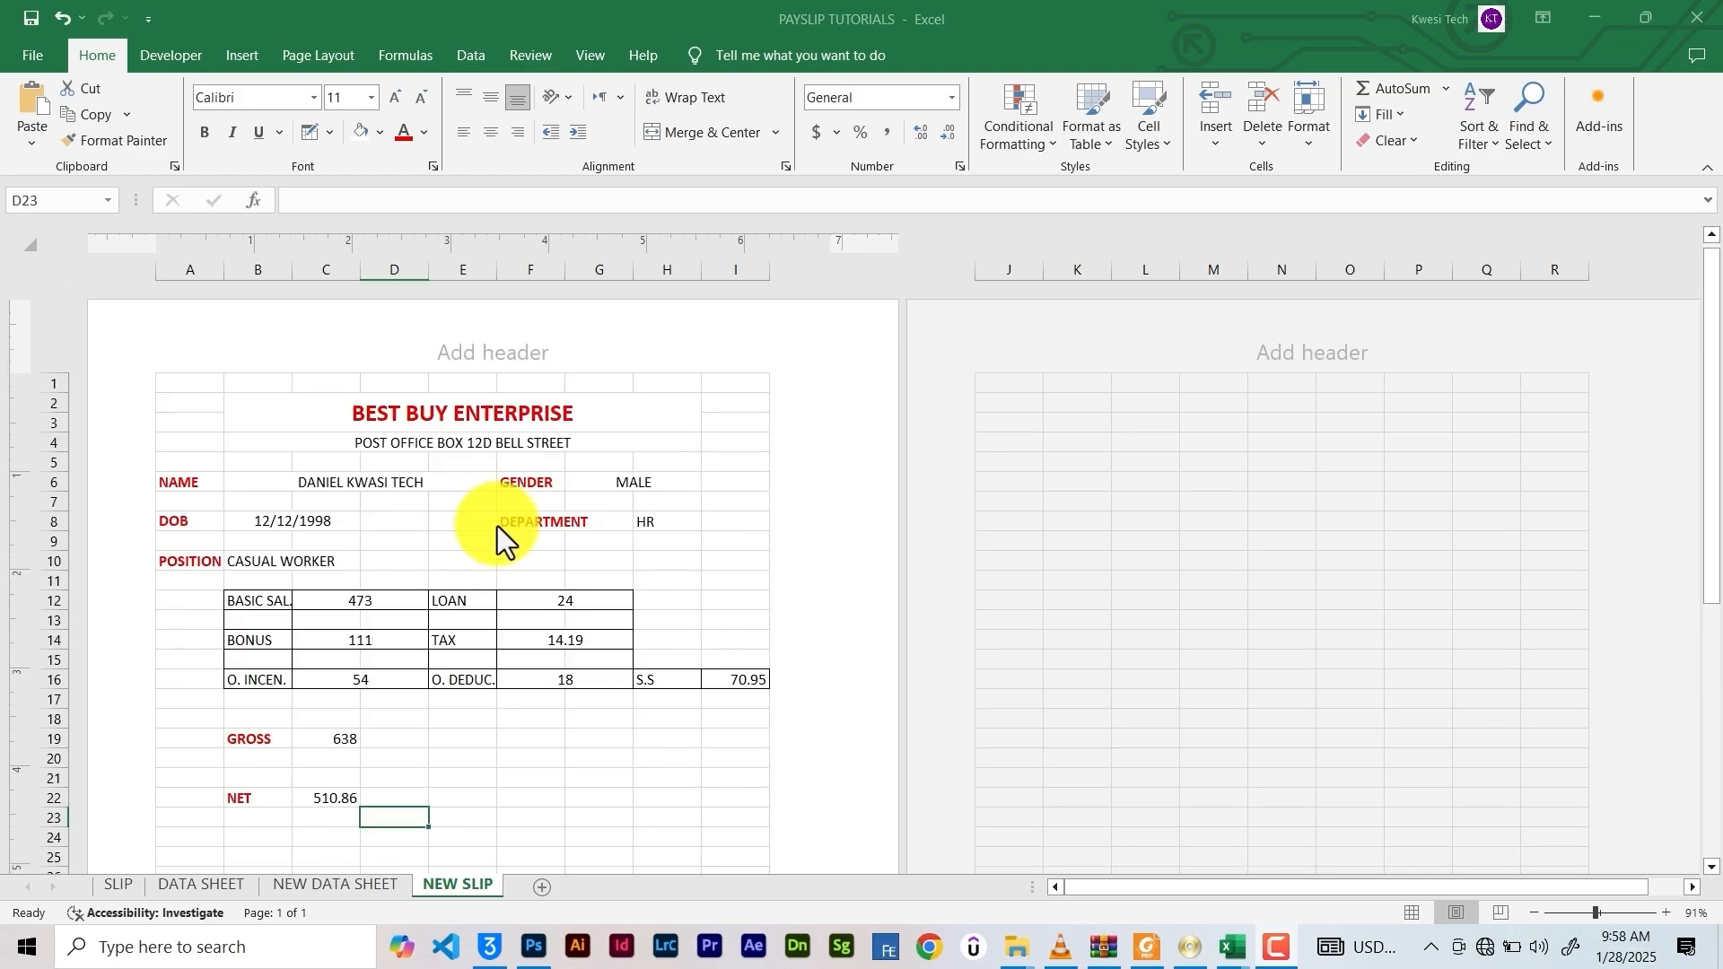
Format BASIC SAL., LOAN, TAX, BONUS, O. INCEN., O. DEDUC., S.S, GROSS and NET as Currency
{"action": "left_click", "coordinate": [377, 601]}
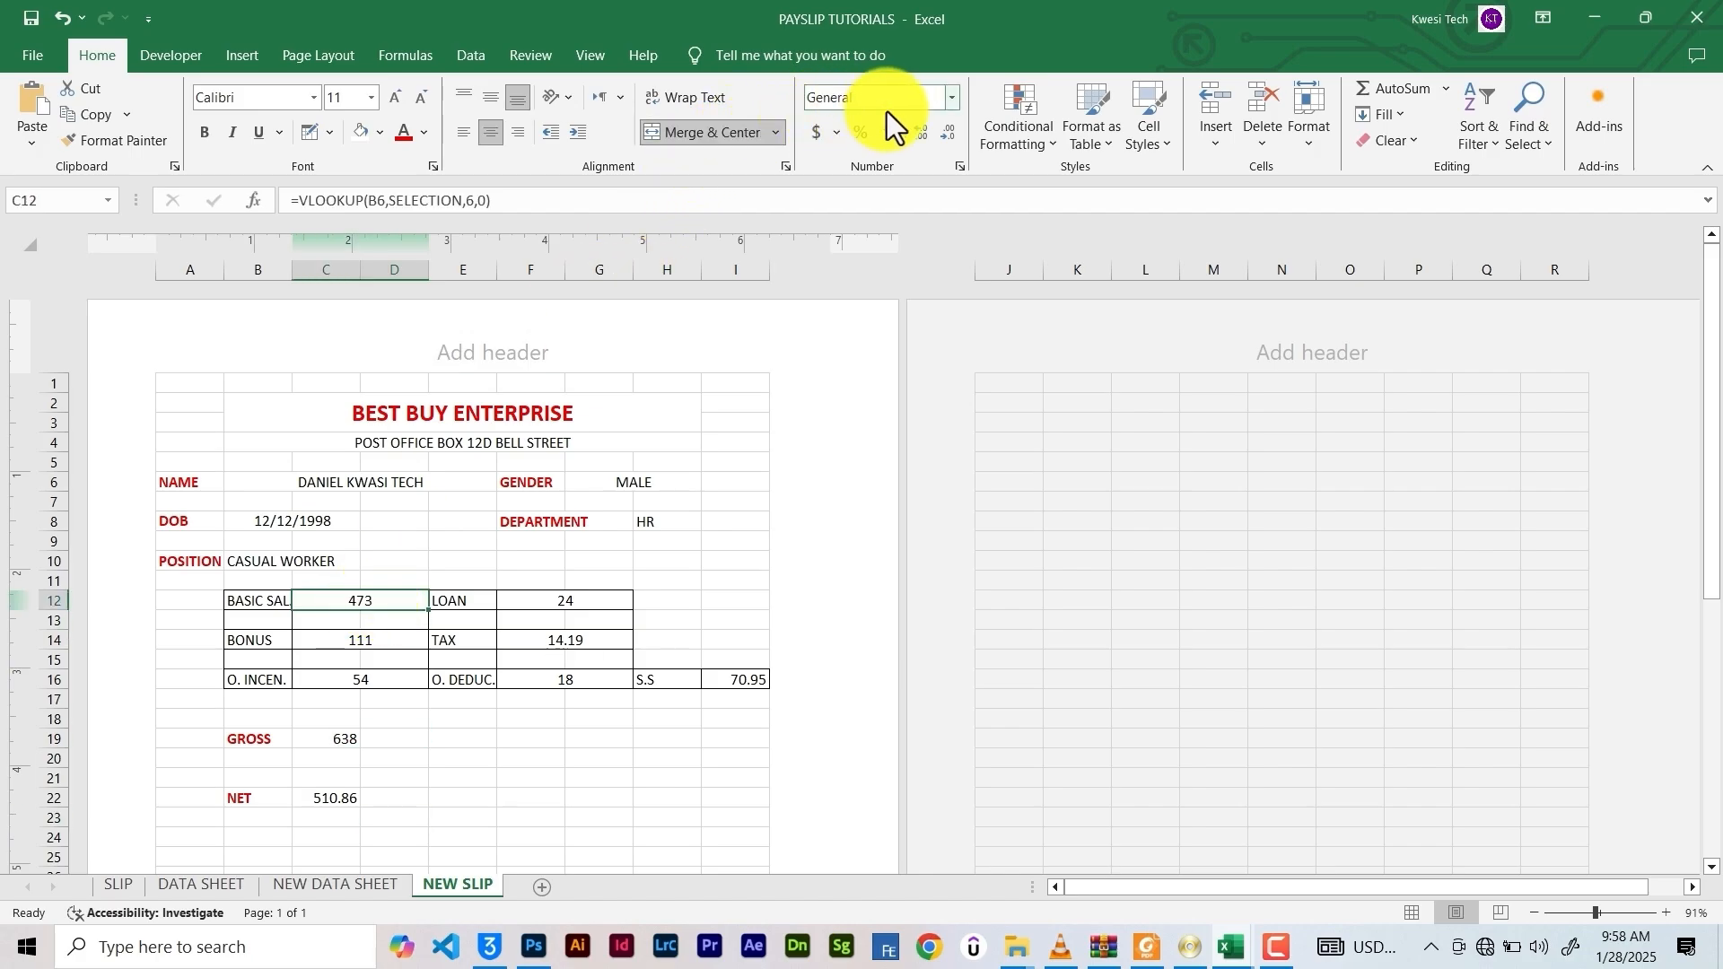
{"action": "left_click", "coordinate": [953, 97]}
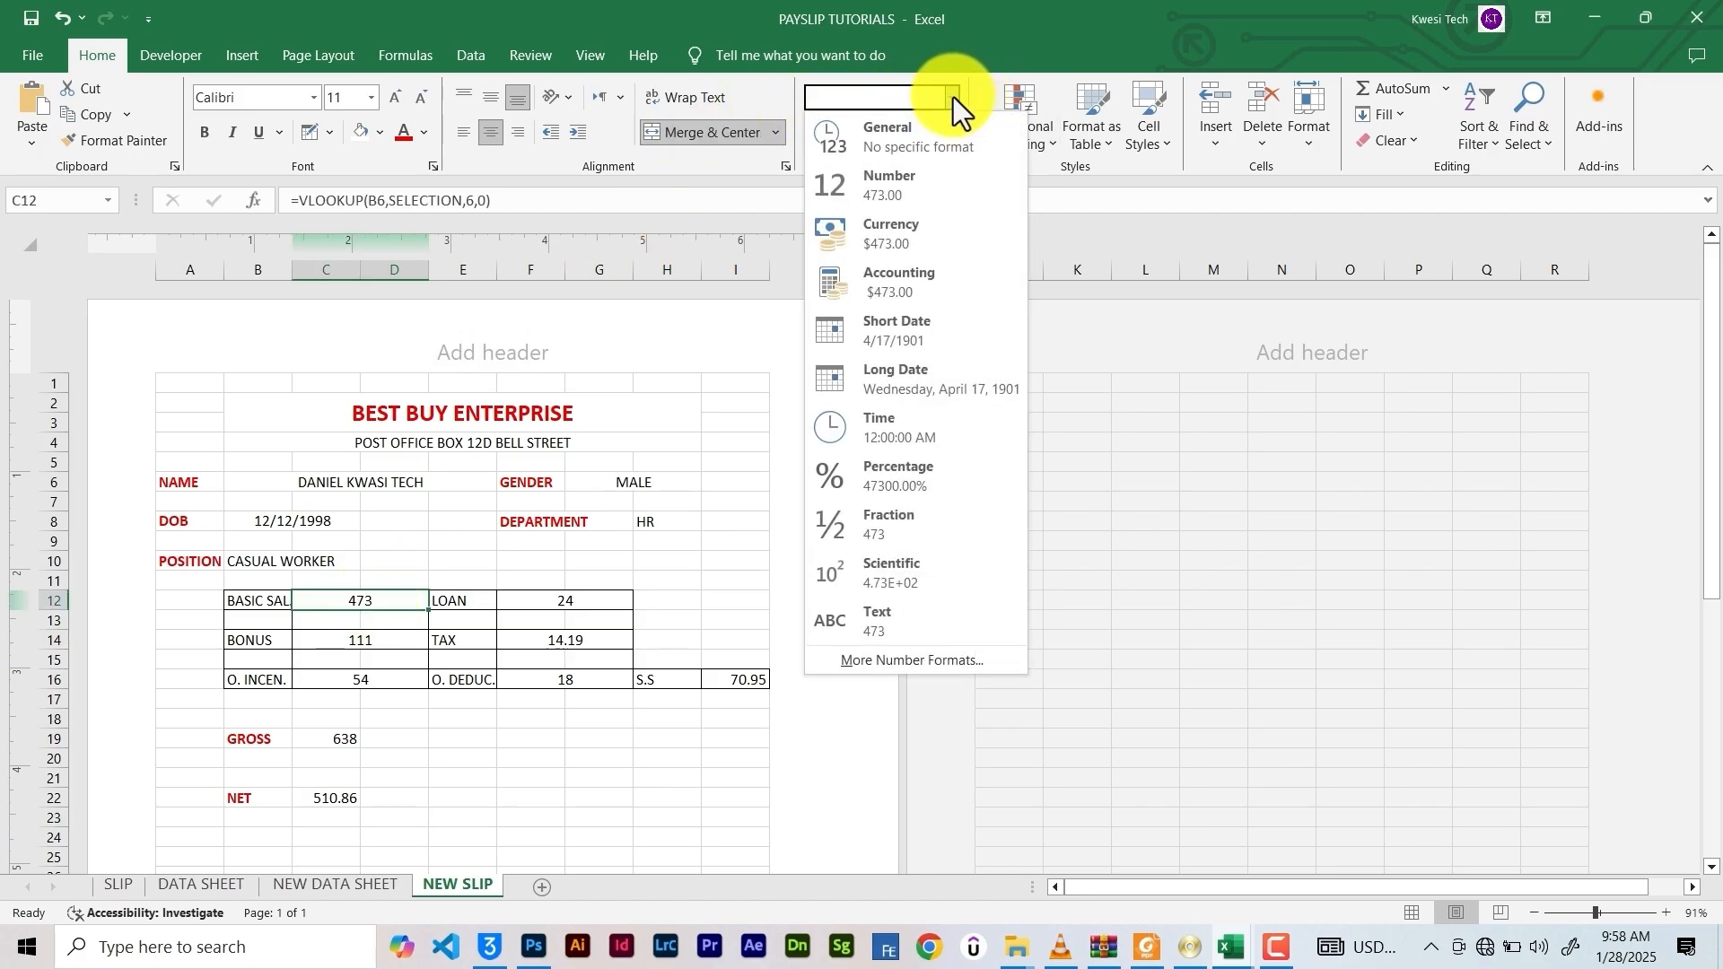
{"action": "left_click", "coordinate": [887, 240]}
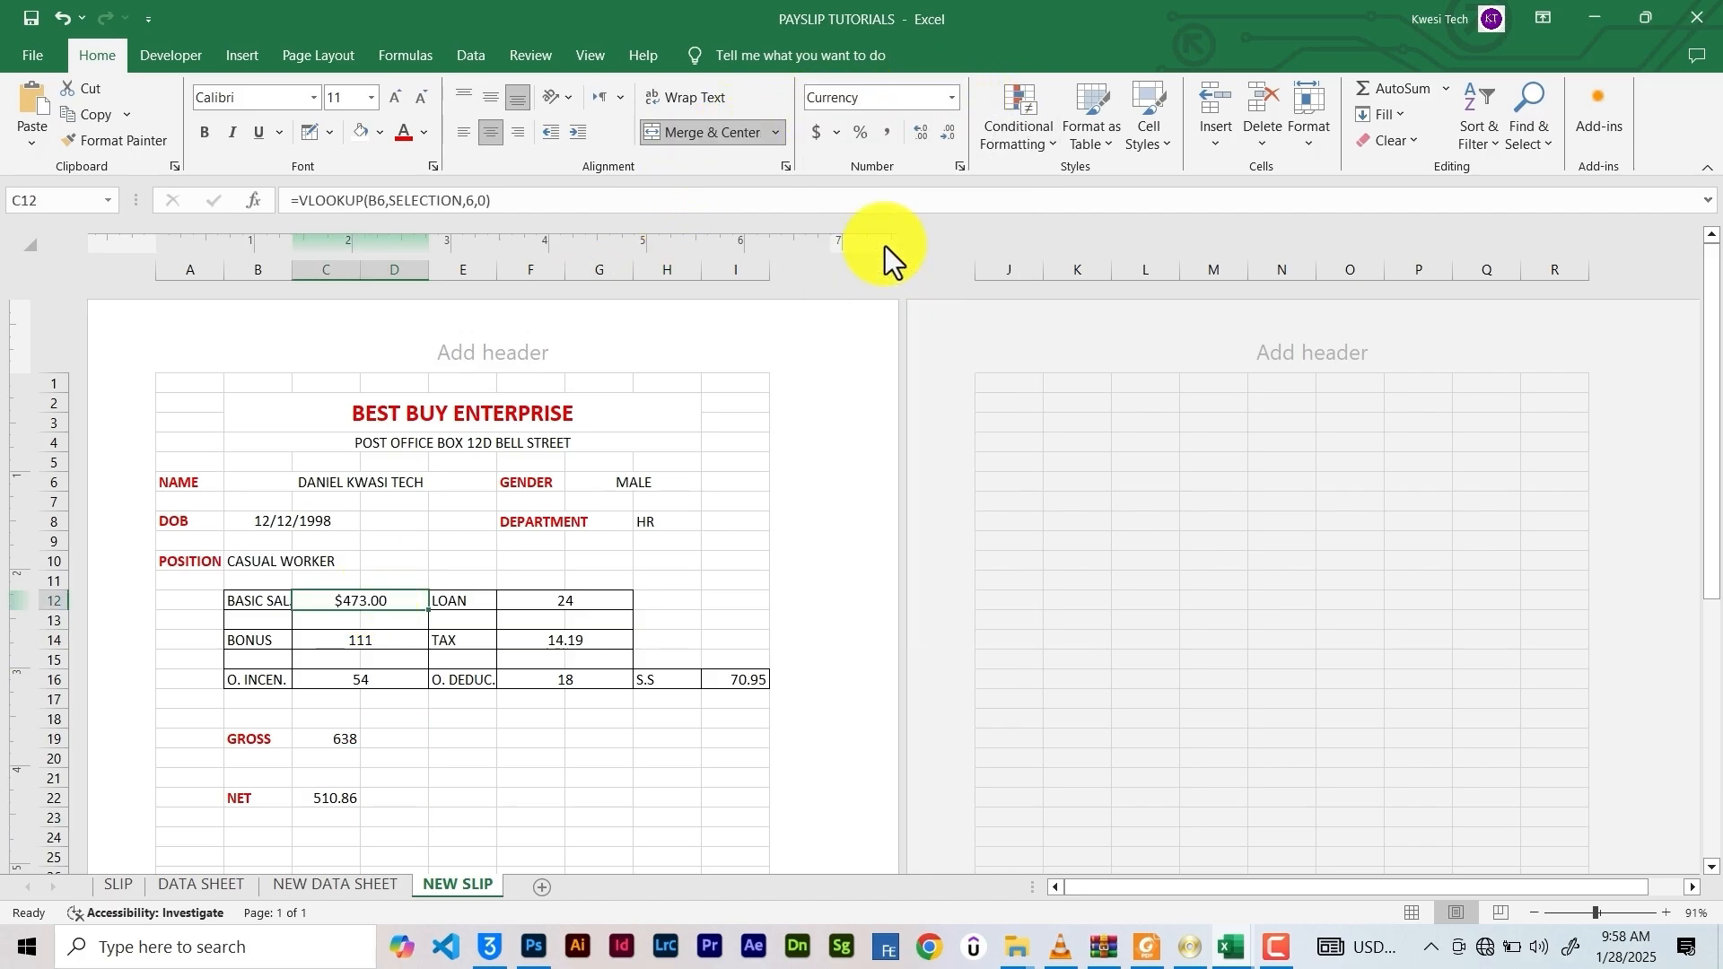
{"action": "left_click", "coordinate": [588, 600]}
{"action": "left_click", "coordinate": [585, 642], "text": "ctrl"}
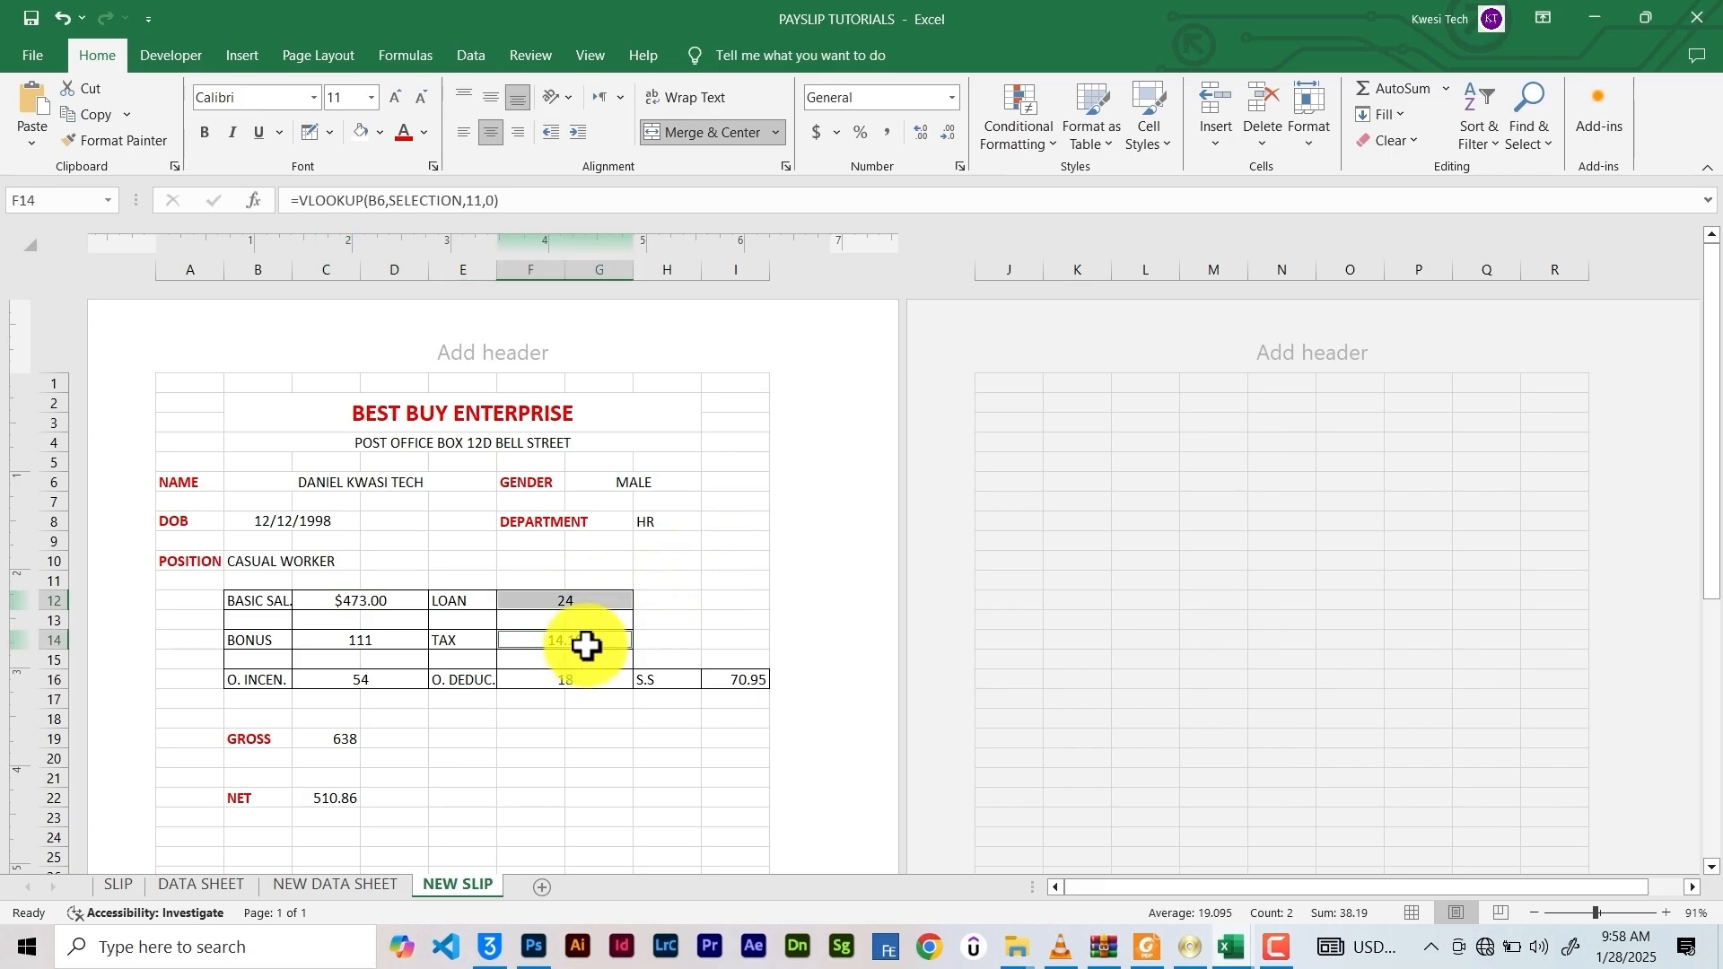
{"action": "left_click", "coordinate": [388, 643], "text": "ctrl"}
{"action": "left_click", "coordinate": [370, 679], "text": "ctrl"}
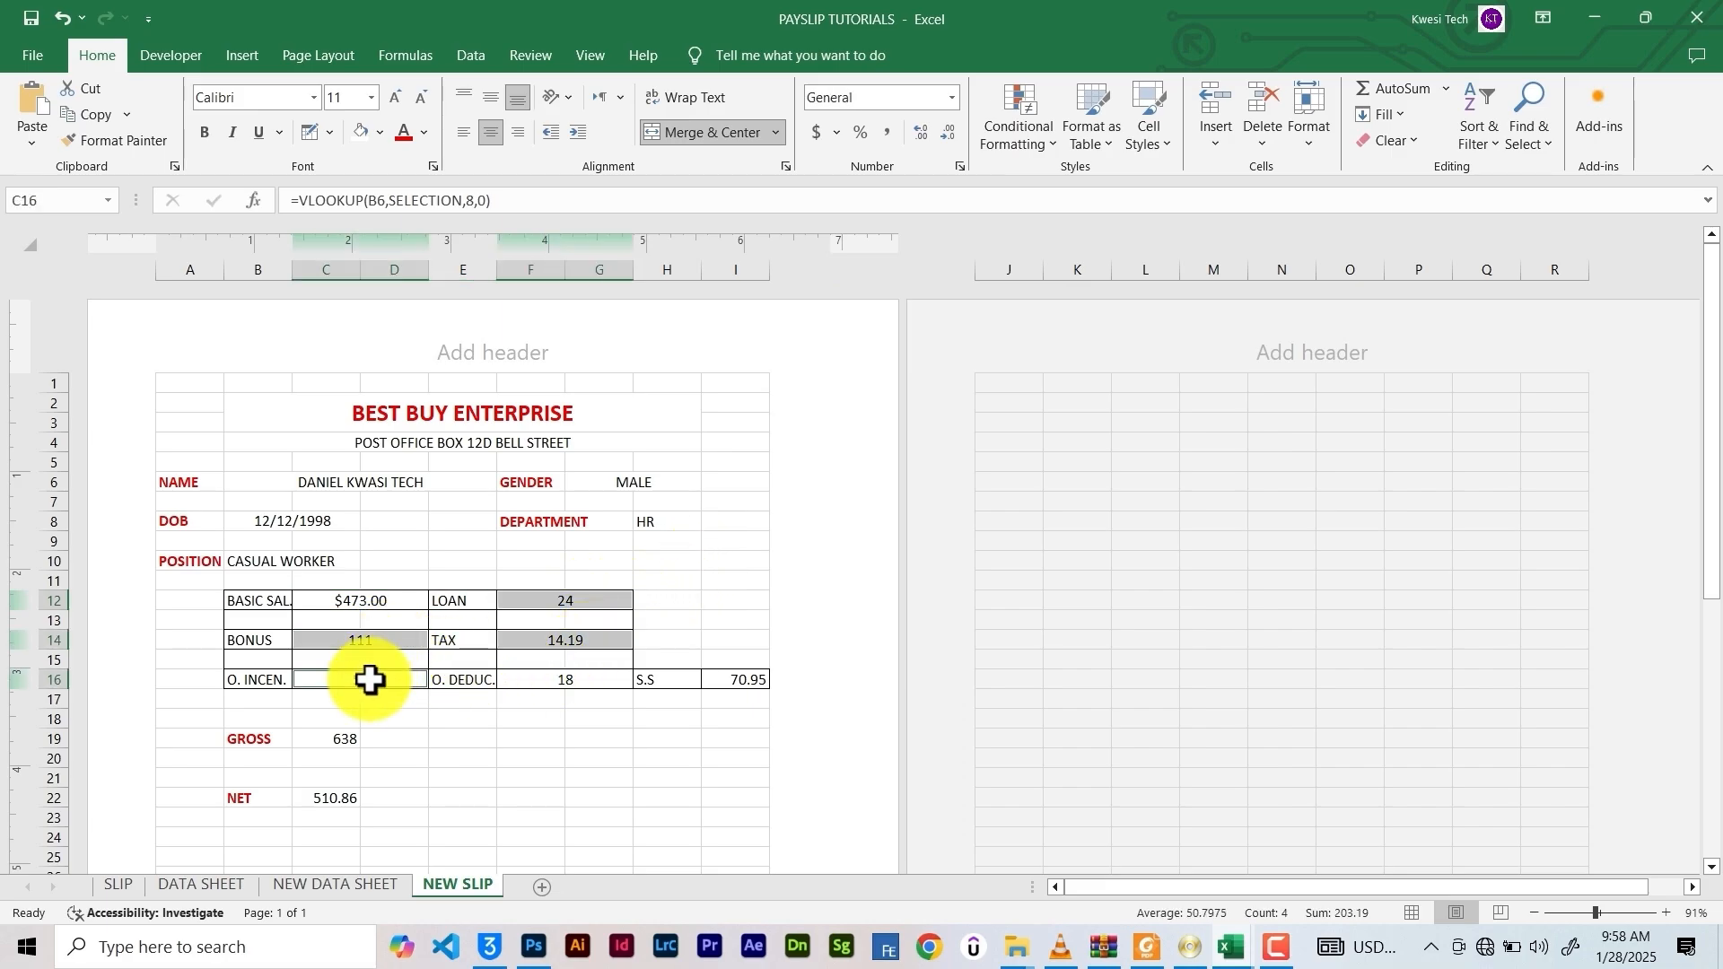
{"action": "left_click", "coordinate": [569, 680], "text": "ctrl"}
{"action": "left_click", "coordinate": [735, 682], "text": "ctrl"}
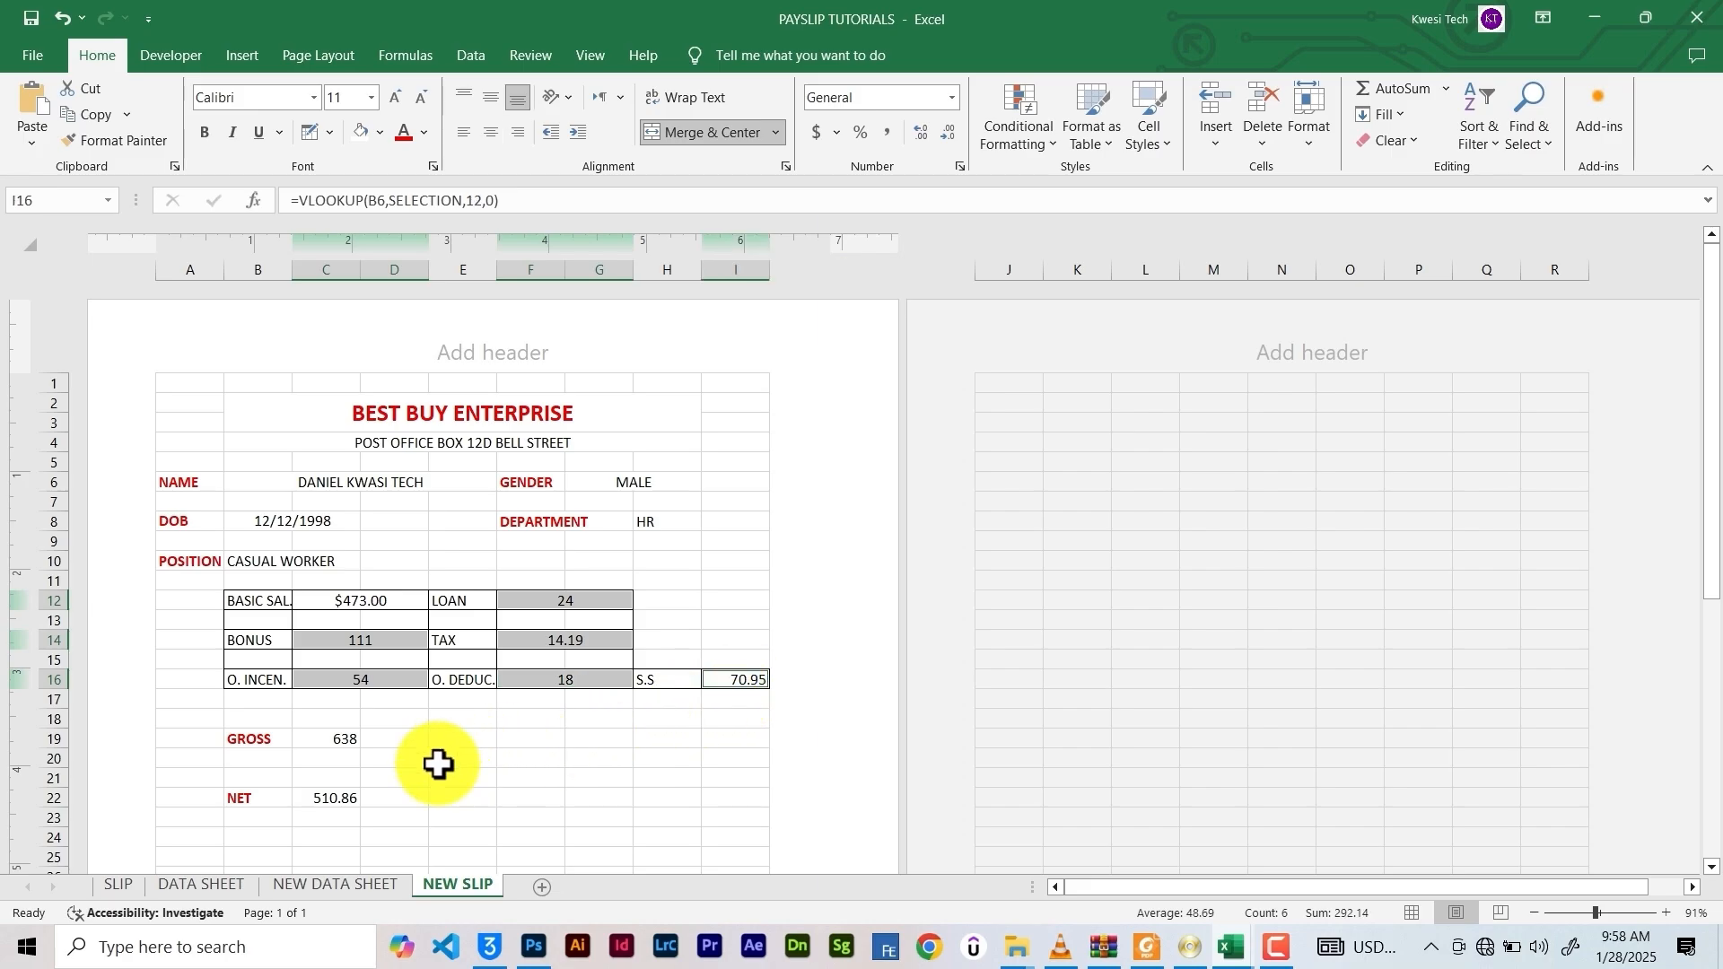
{"action": "left_click", "coordinate": [331, 739], "text": "ctrl"}
{"action": "left_click", "coordinate": [335, 798], "text": "ctrl"}
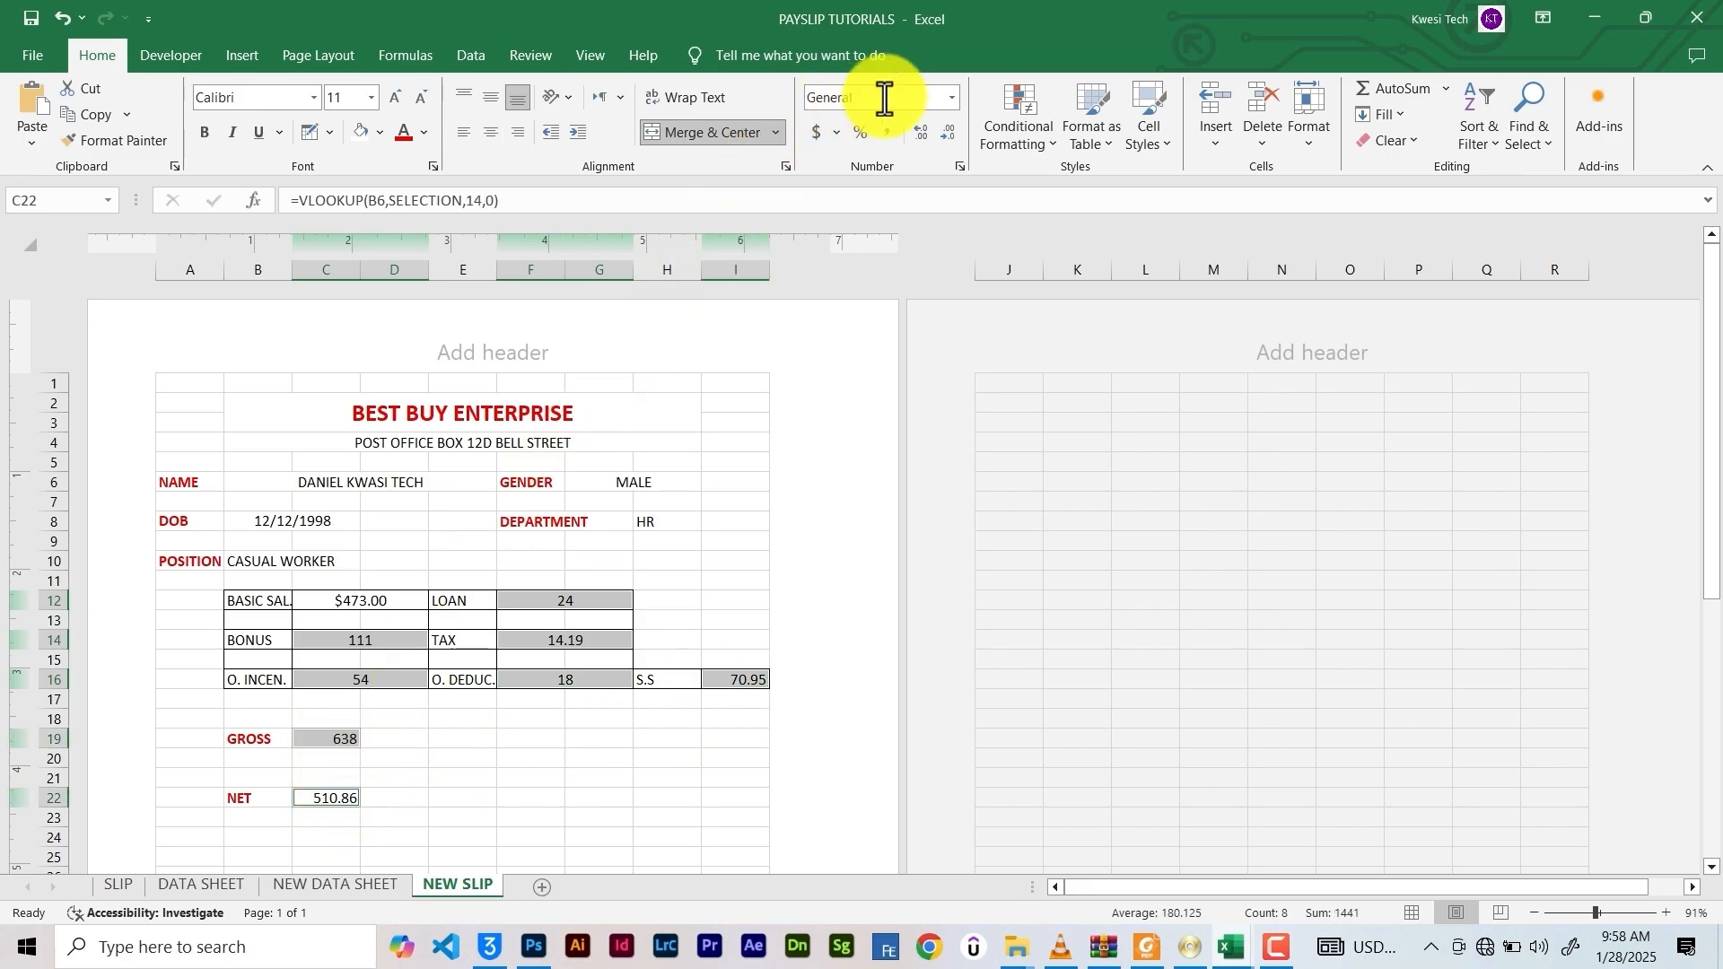
{"action": "left_click", "coordinate": [952, 98]}
{"action": "left_click", "coordinate": [875, 250]}
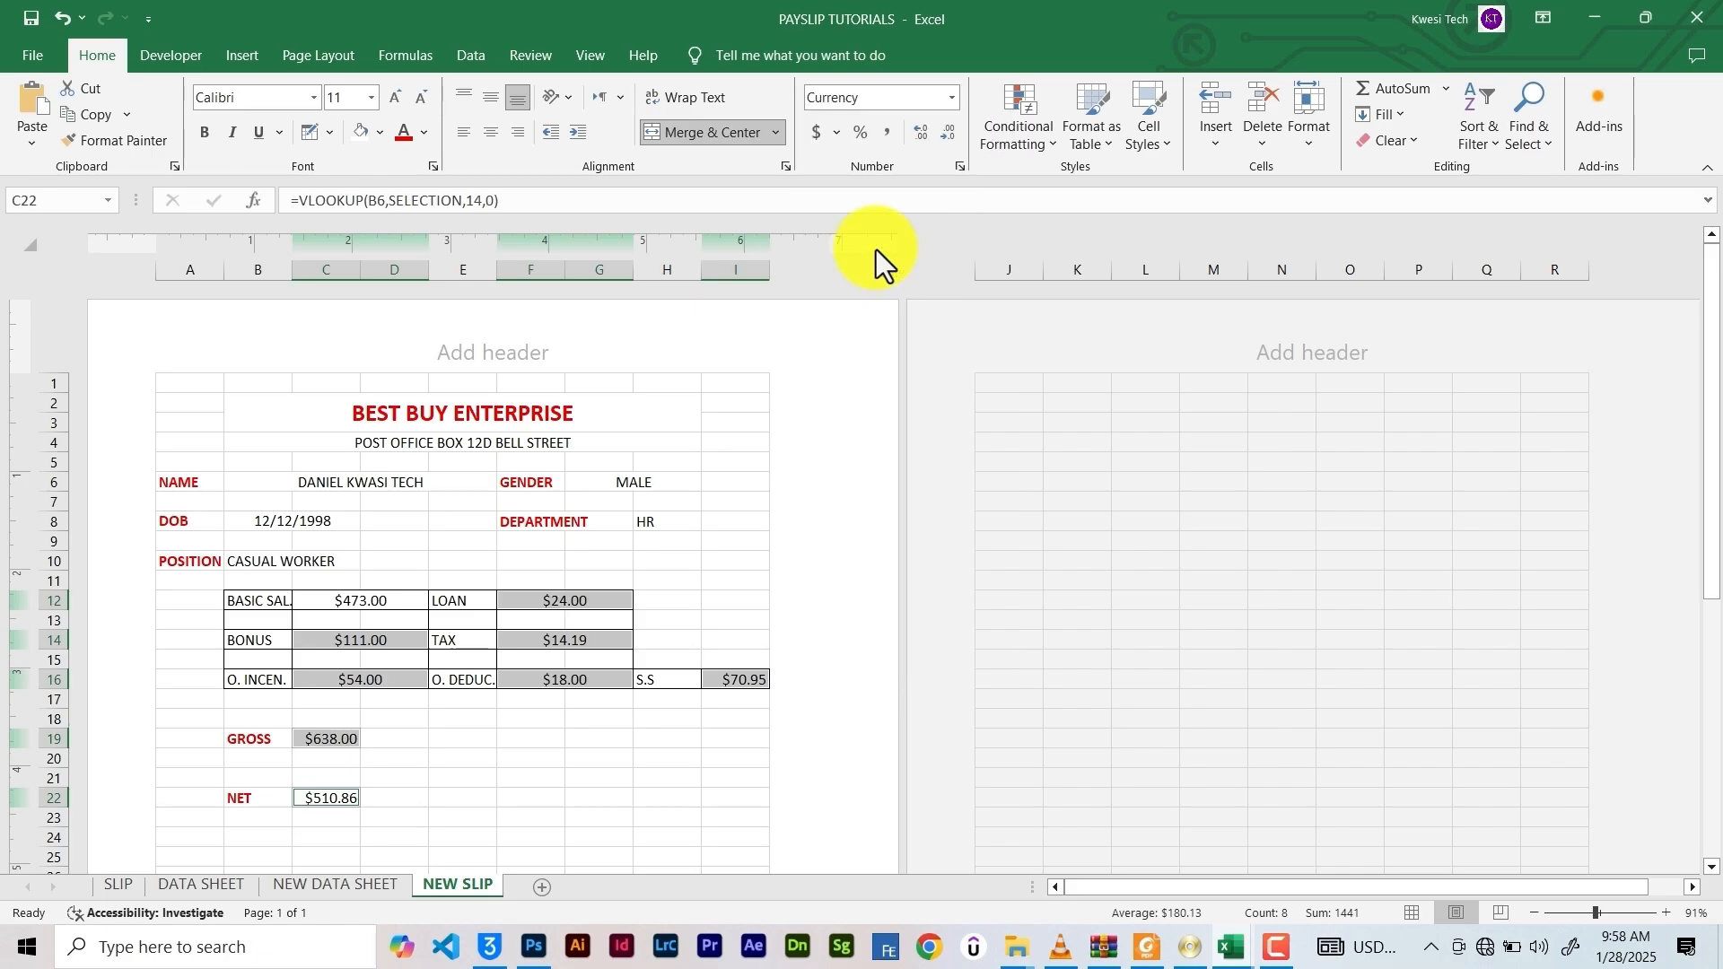
Give the NET amount $510.86 a standard font colour
{"action": "left_click", "coordinate": [470, 780]}
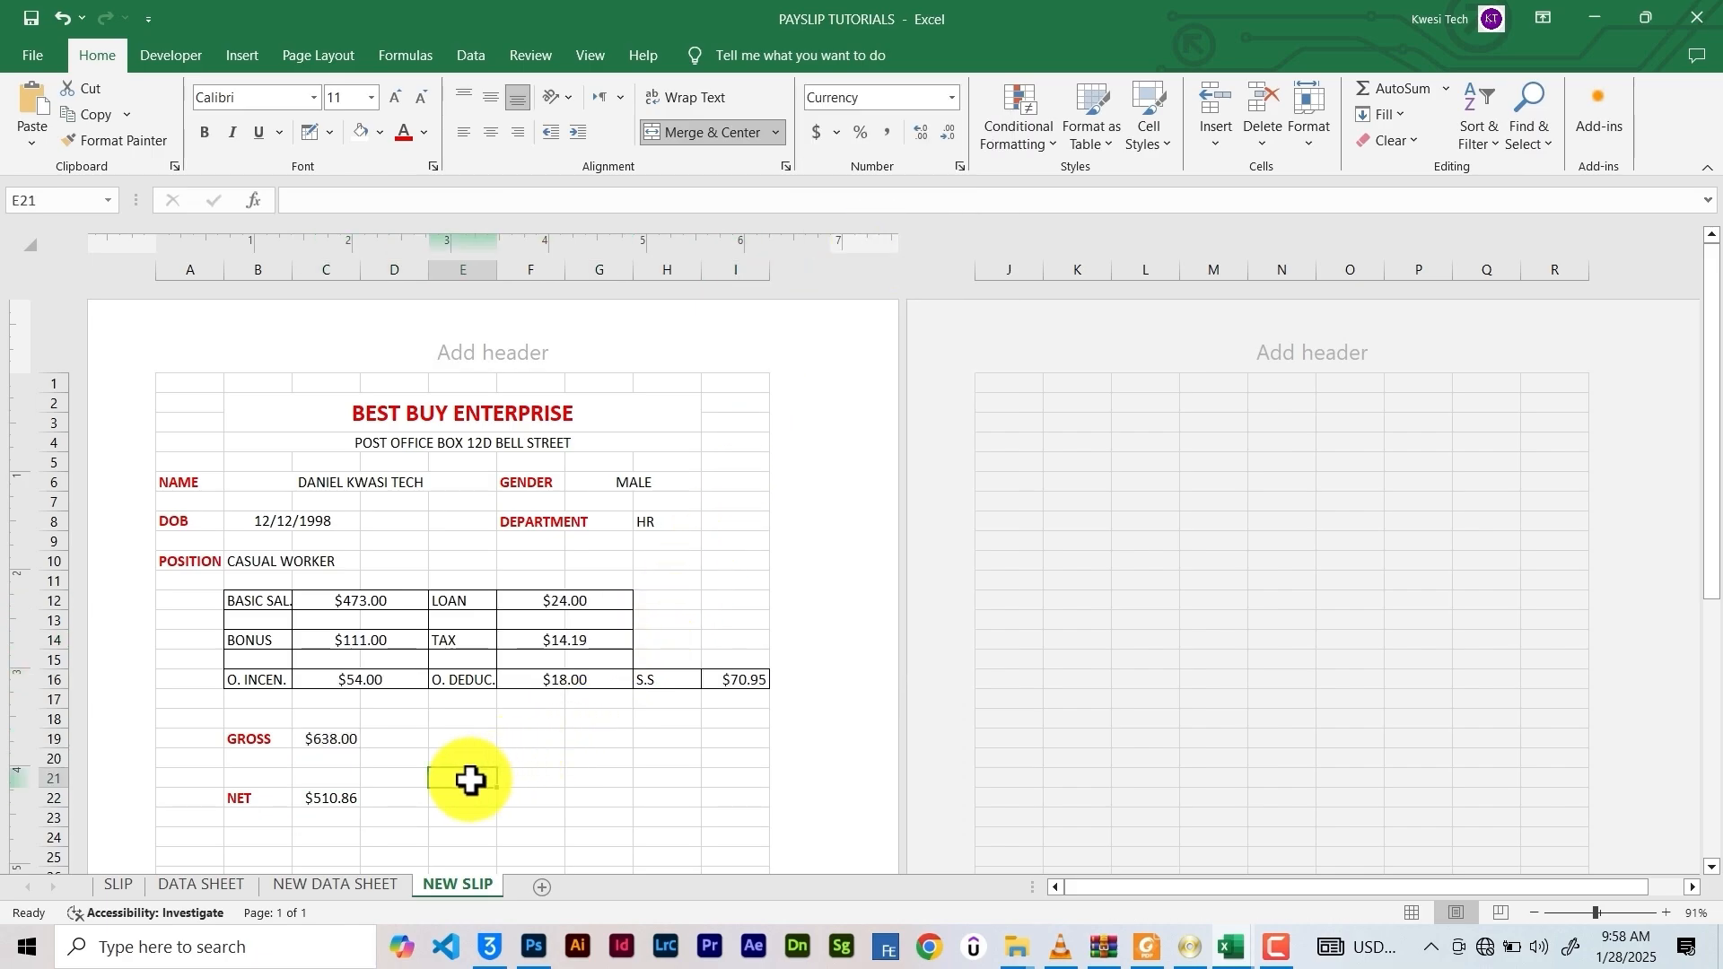
{"action": "left_click", "coordinate": [315, 796]}
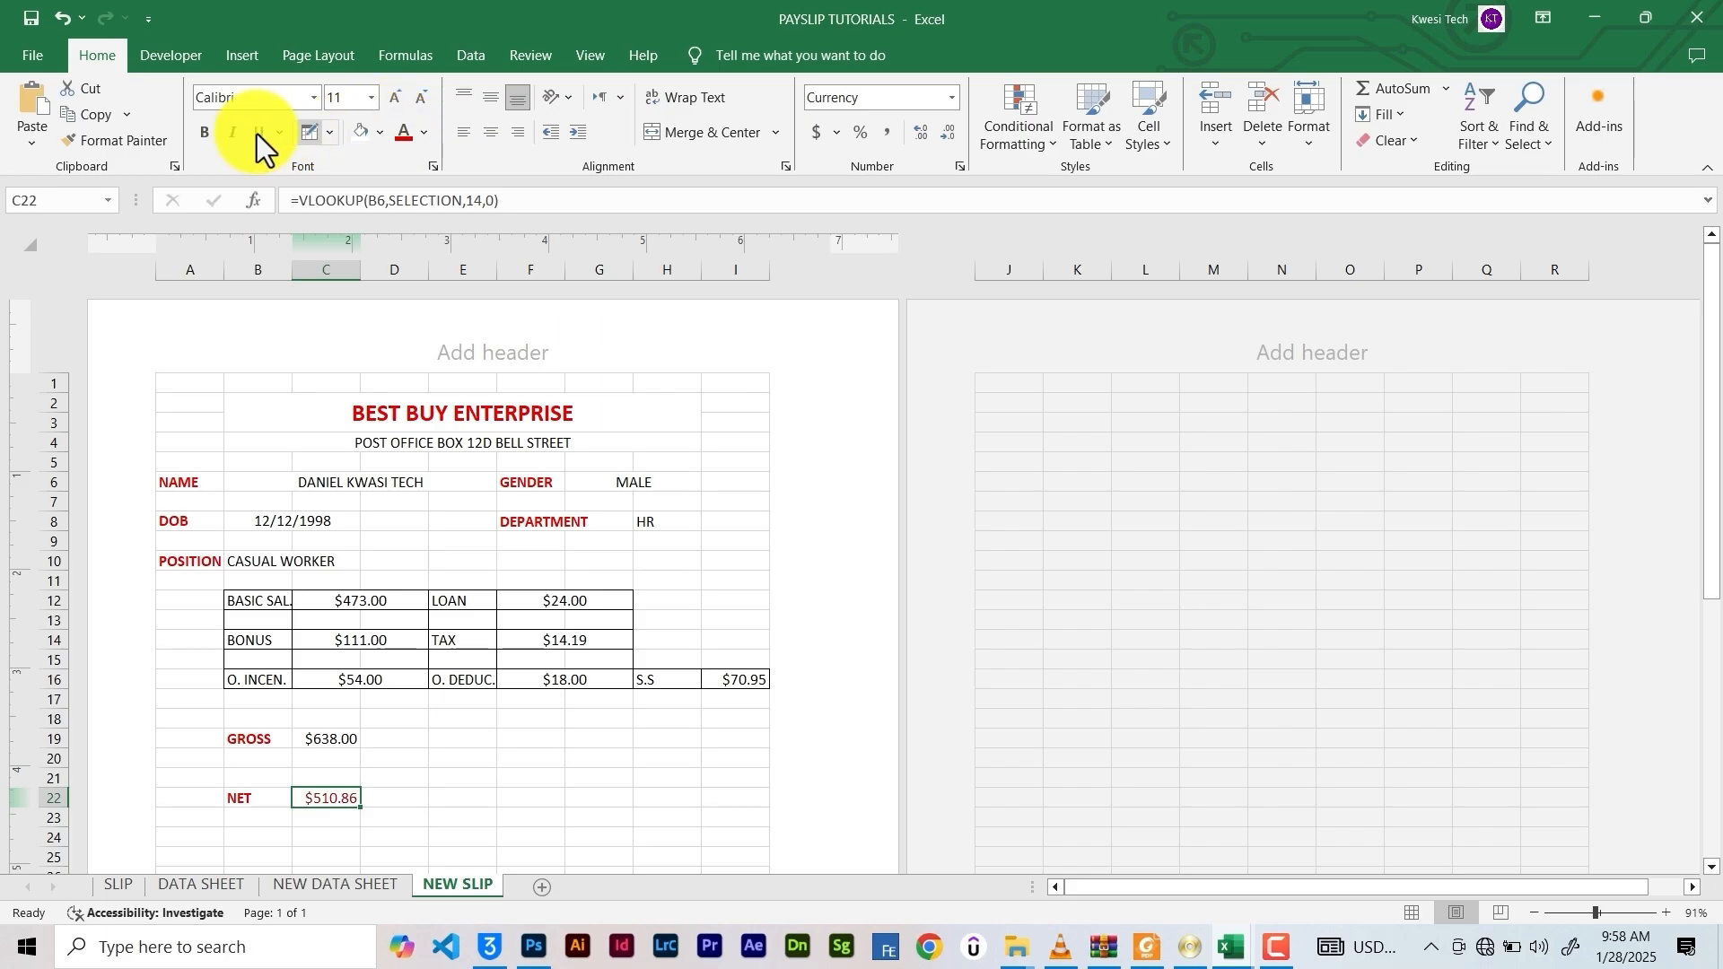
{"action": "left_click", "coordinate": [425, 135]}
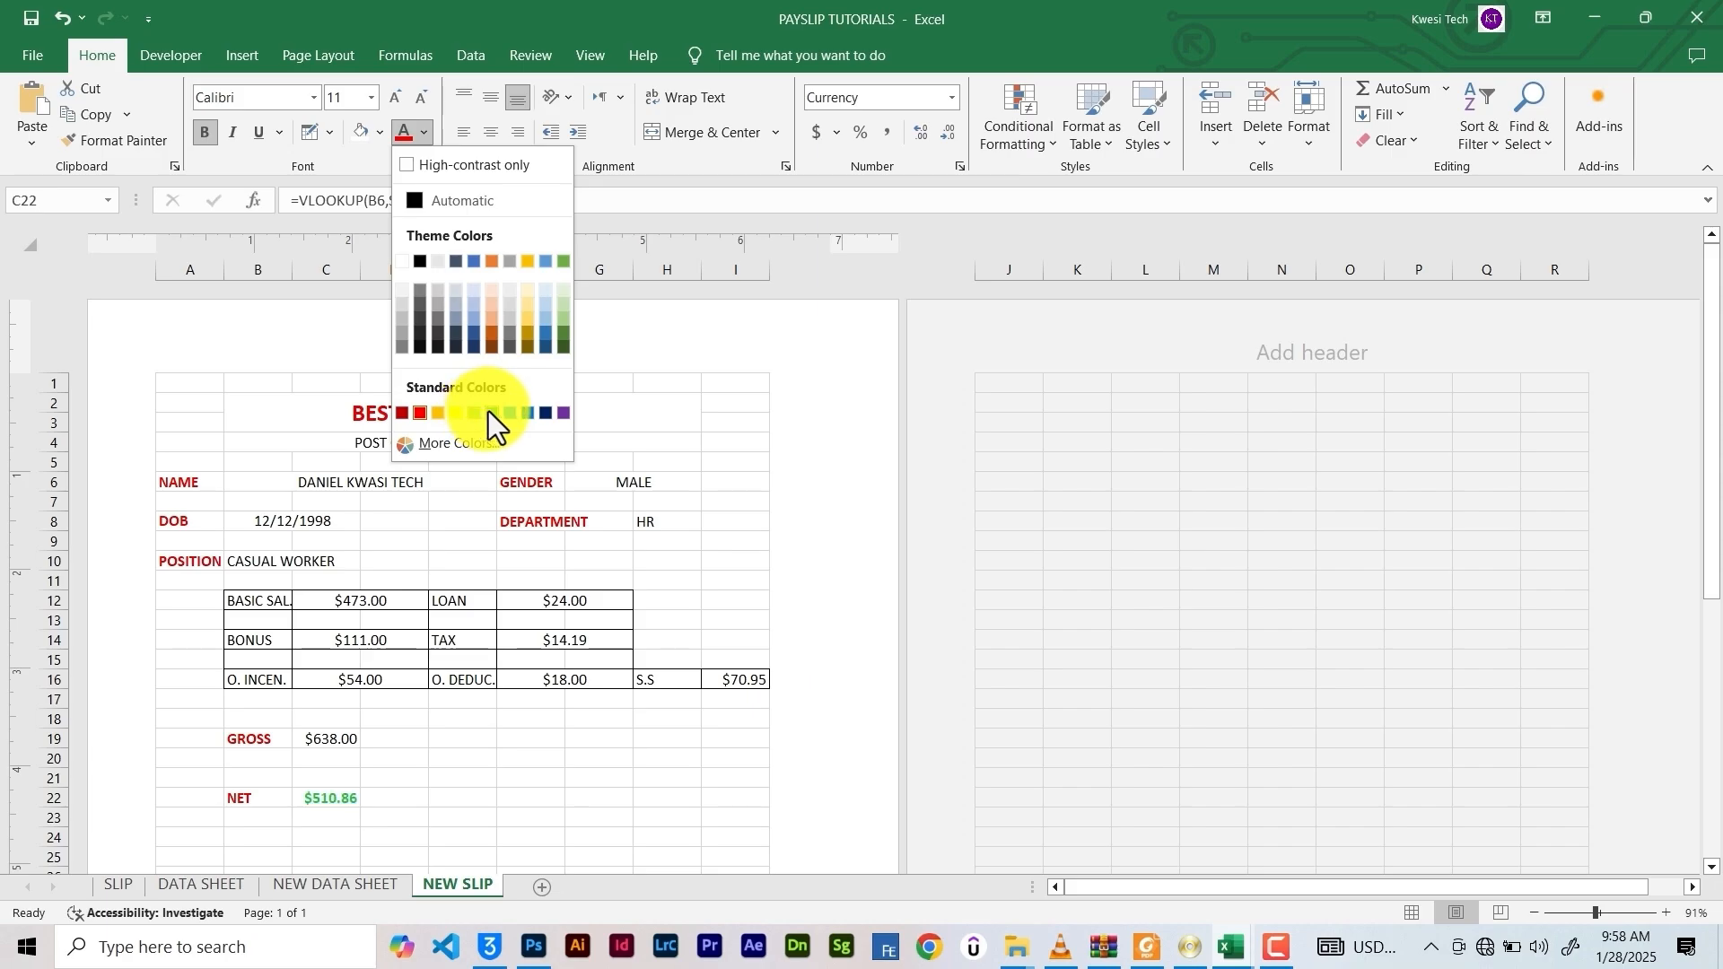
{"action": "left_click", "coordinate": [544, 413]}
{"action": "left_click", "coordinate": [513, 701]}
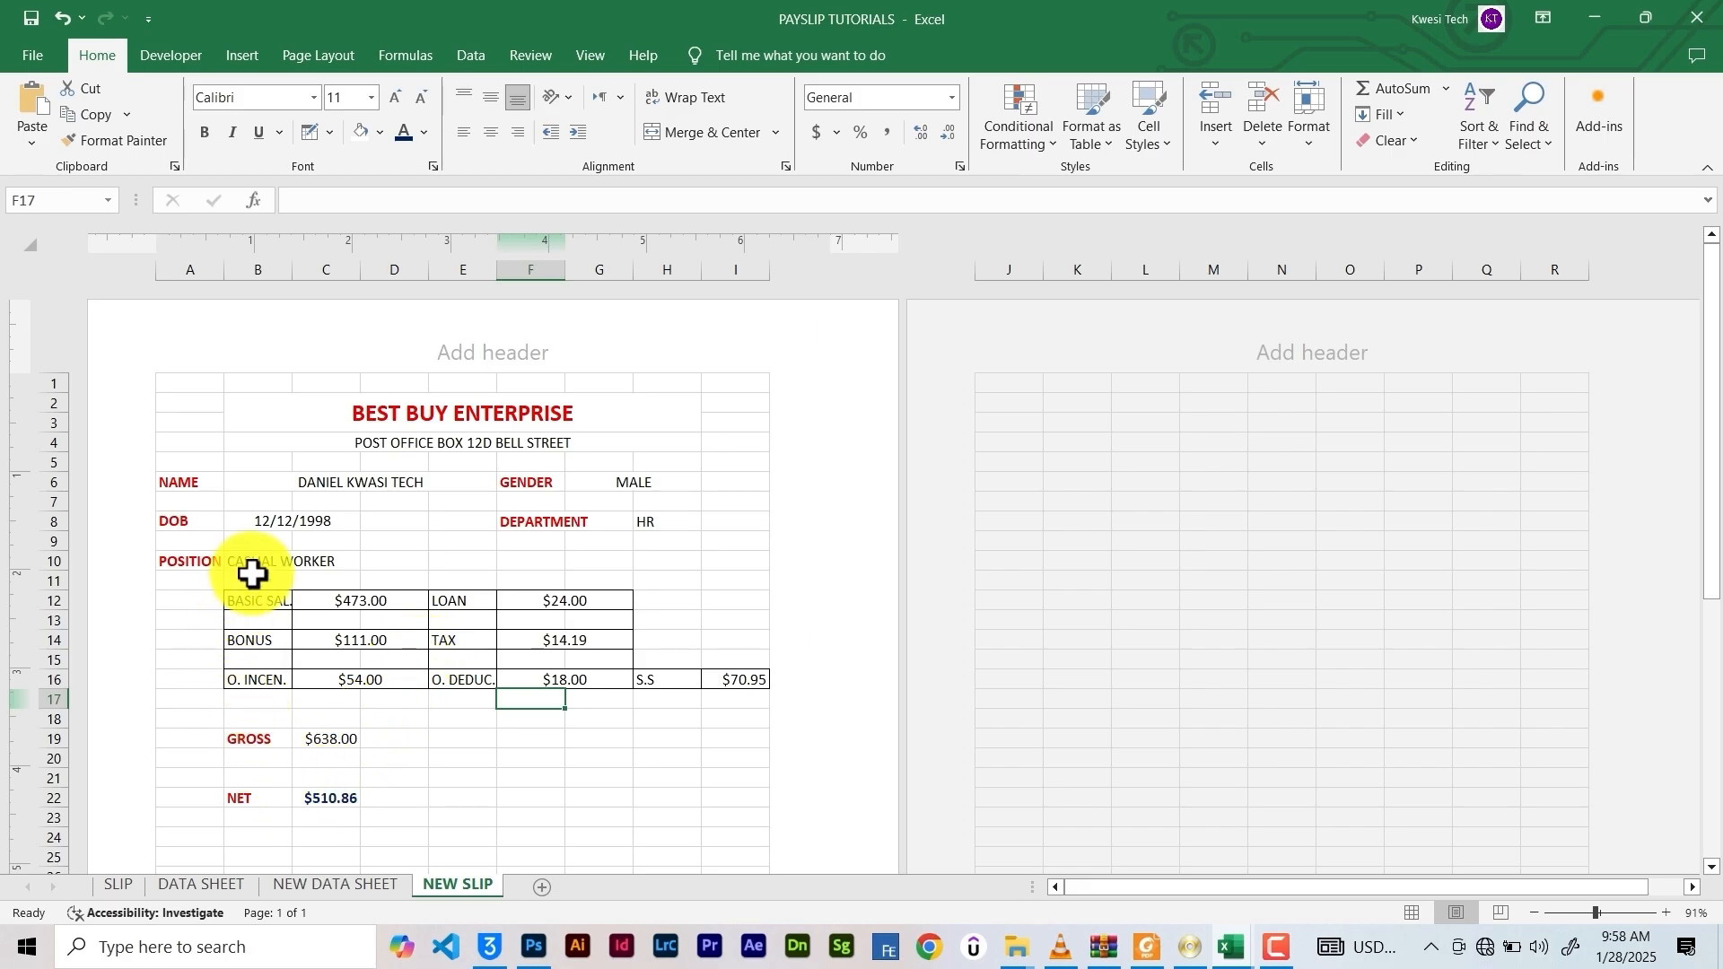
Switch the slip to DUMMY2 and back to the first employee, then select A1:I25
{"action": "left_click", "coordinate": [462, 797]}
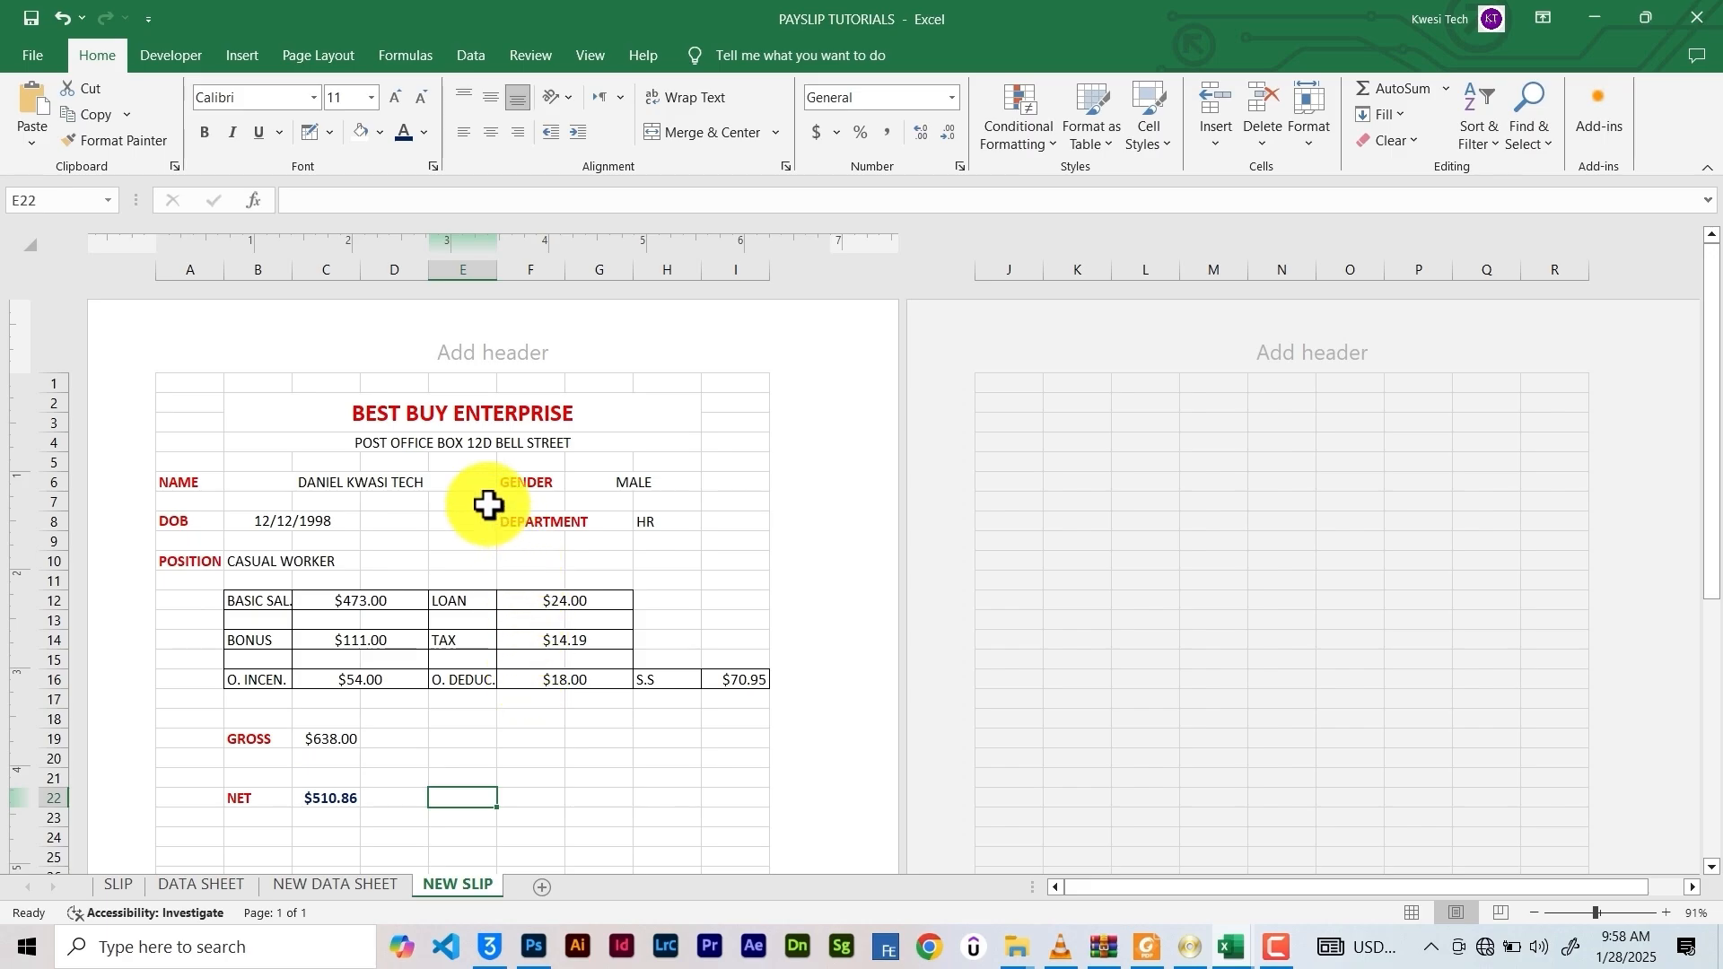
{"action": "left_click", "coordinate": [472, 483]}
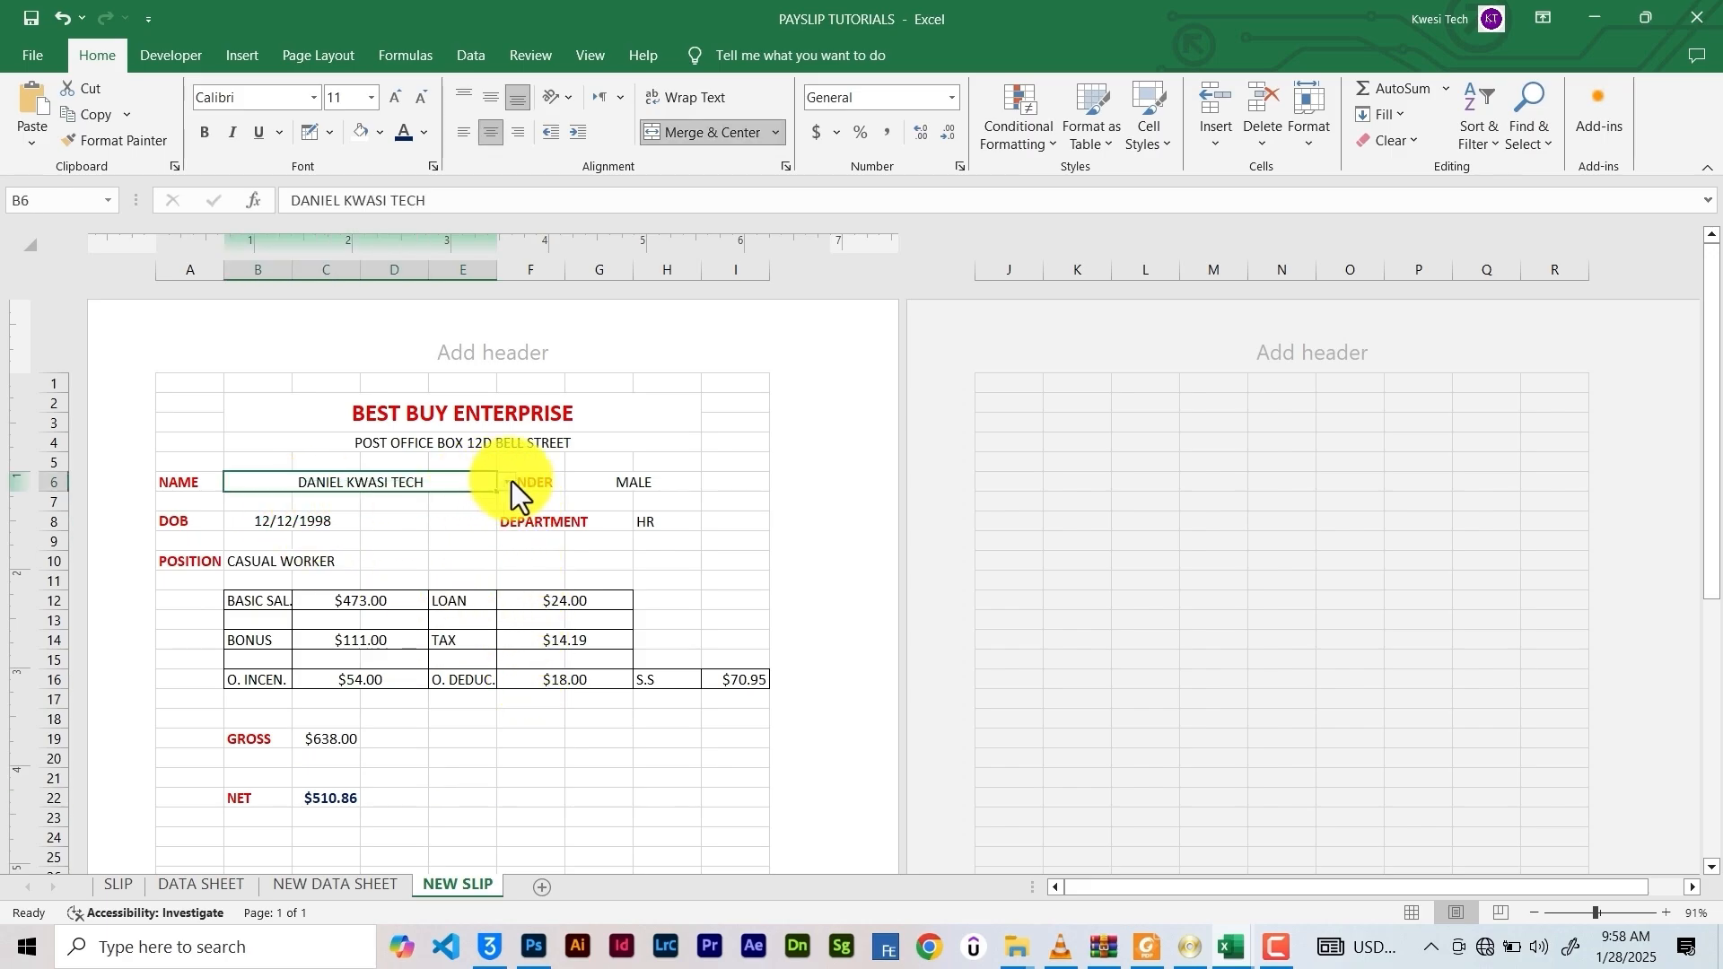
{"action": "left_click", "coordinate": [508, 482]}
{"action": "left_click", "coordinate": [470, 524]}
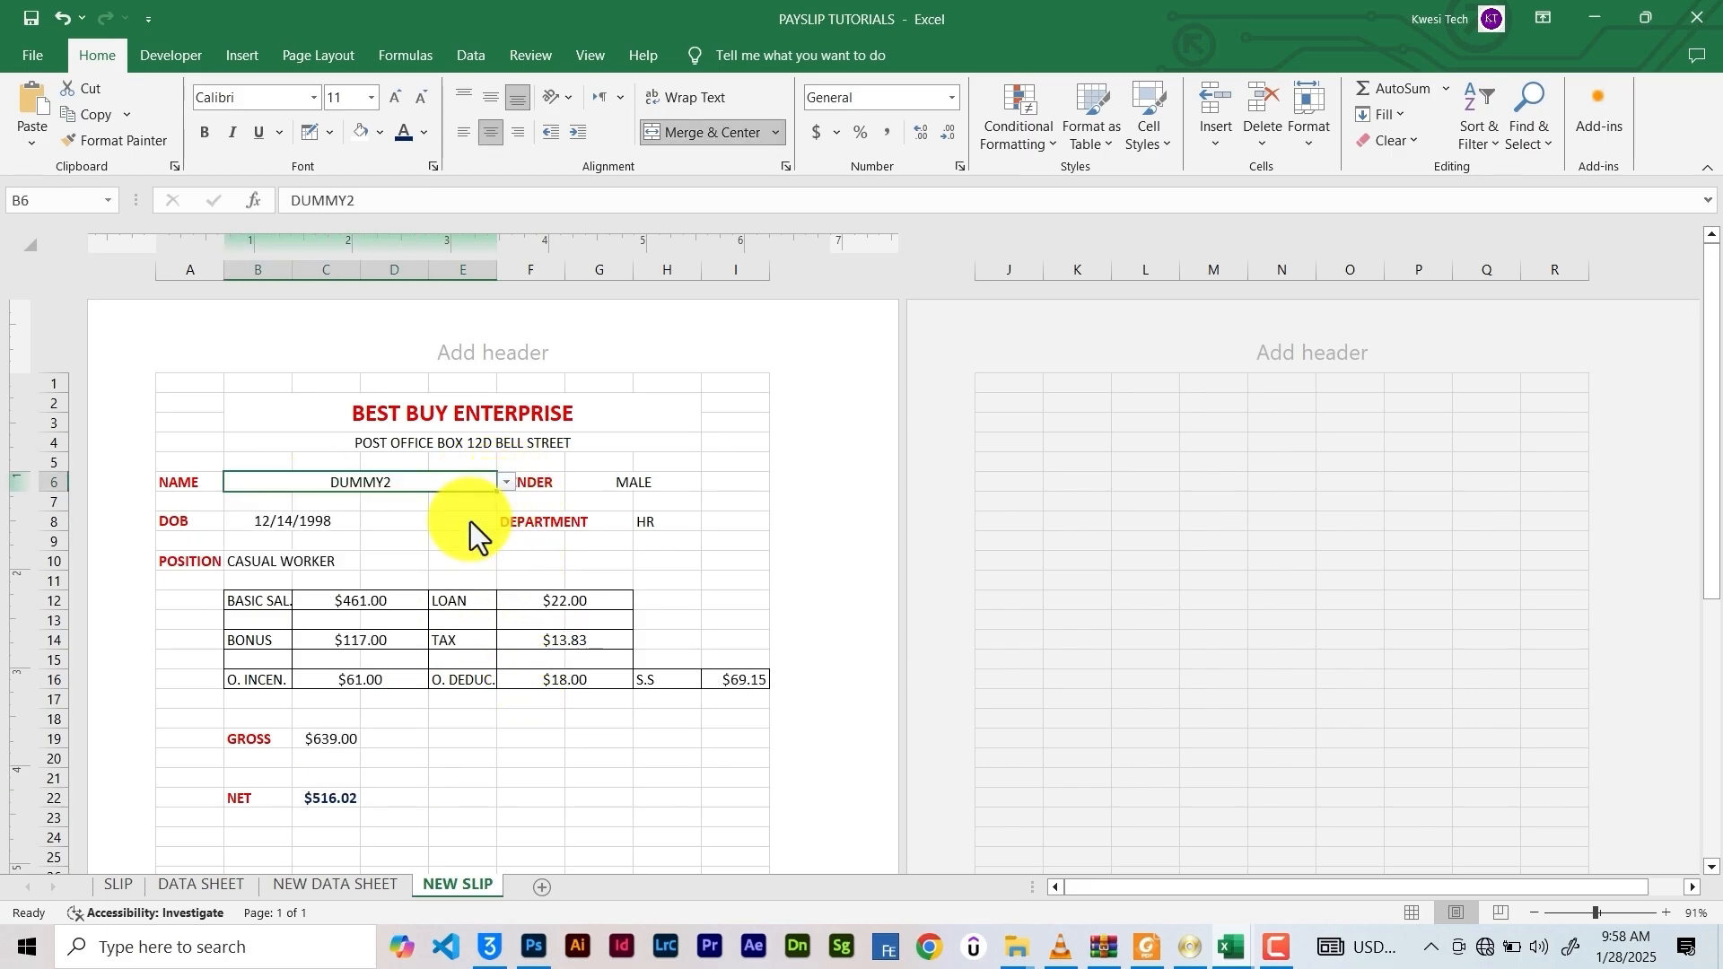
{"action": "left_click", "coordinate": [508, 482]}
{"action": "scroll", "coordinate": [502, 516], "scroll_direction": "up", "scroll_amount": 1}
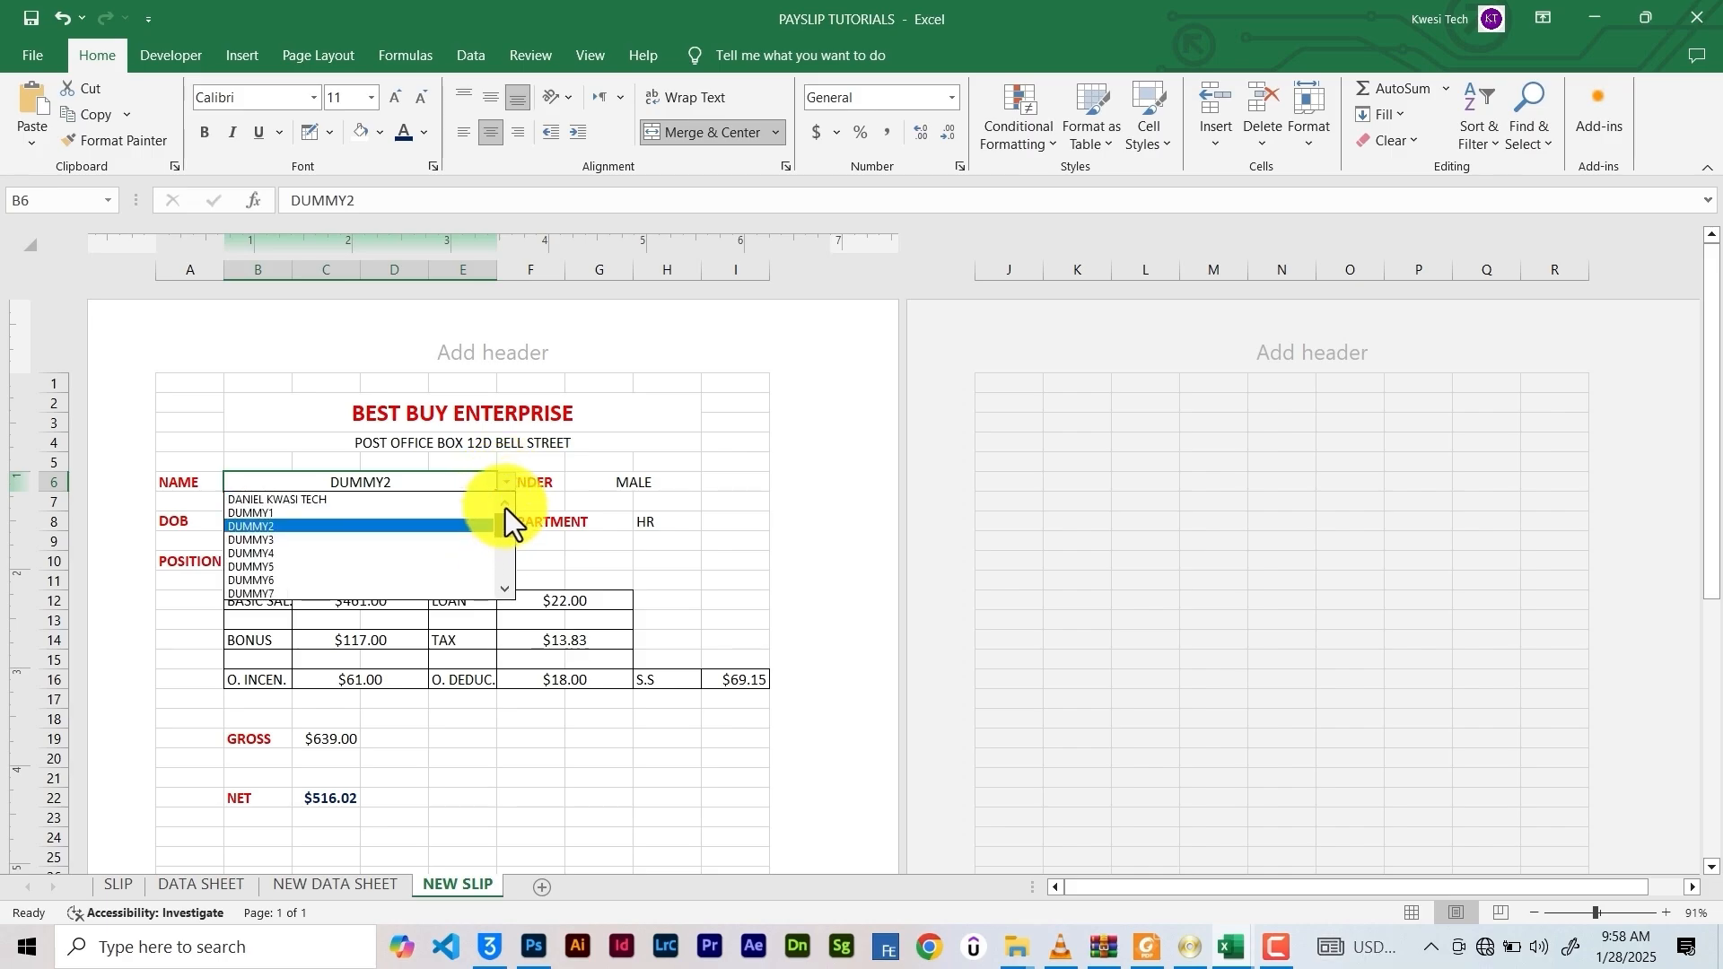
{"action": "left_click", "coordinate": [444, 502]}
{"action": "left_click", "coordinate": [504, 675]}
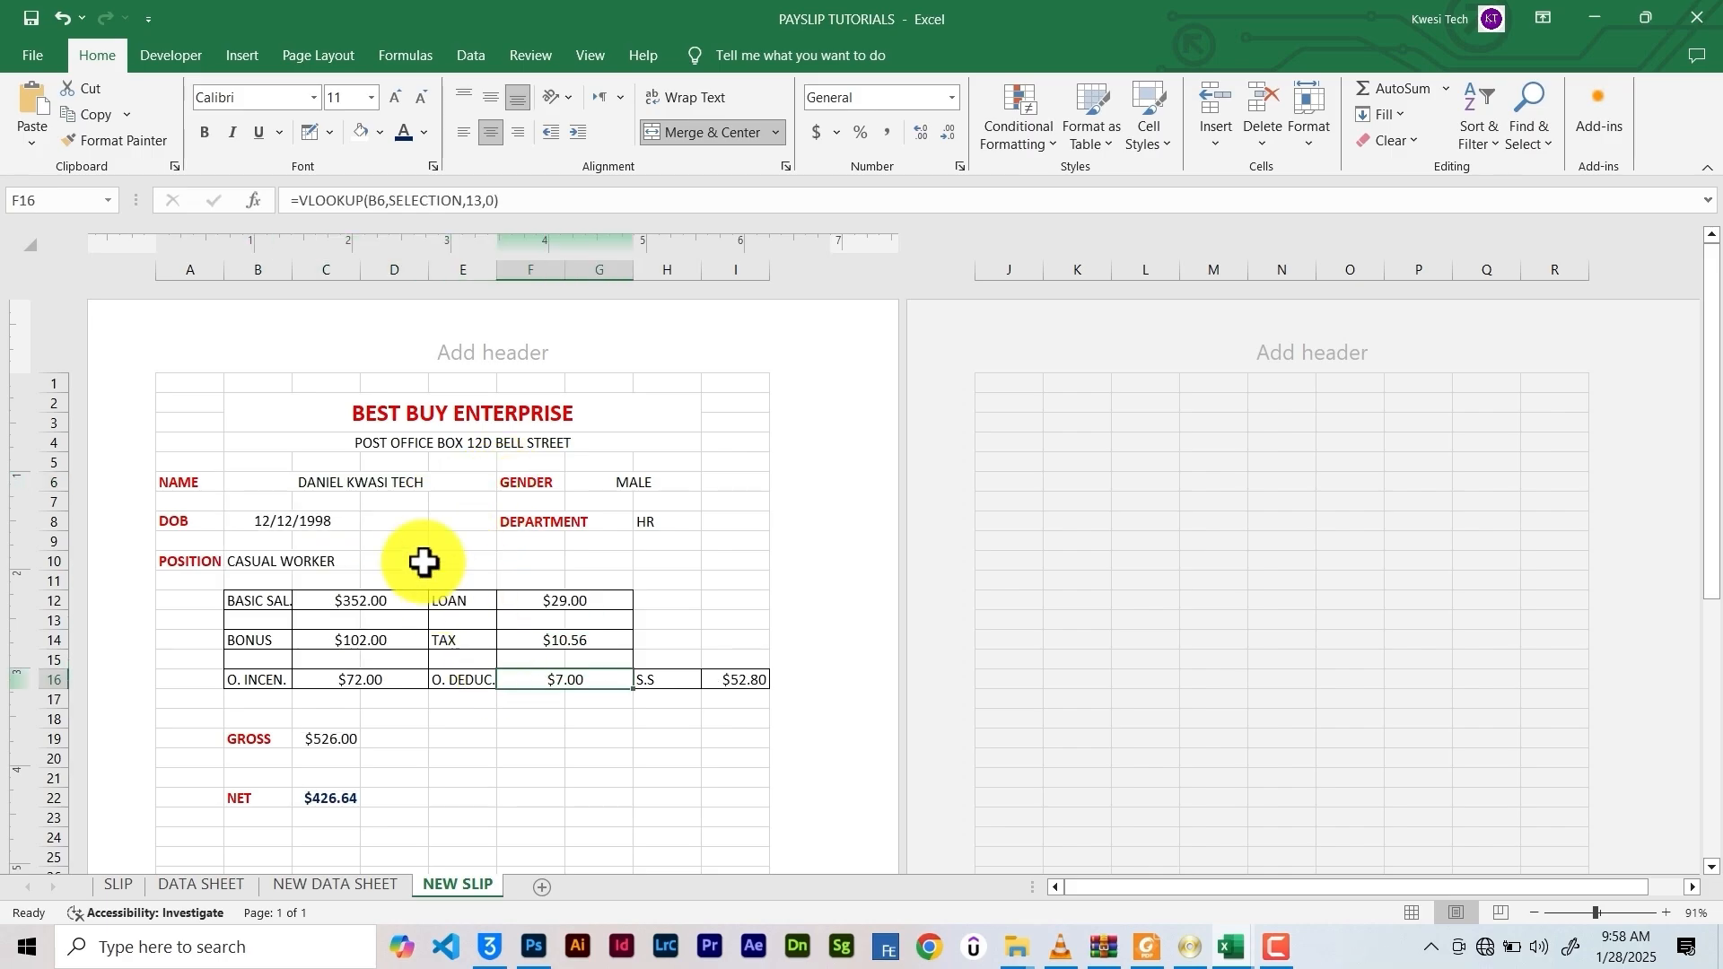
{"action": "left_click_drag", "start_coordinate": [179, 386], "coordinate": [751, 823]}
Fill the whole sheet white to hide the gridlines
{"action": "key", "text": "ctrl+a"}
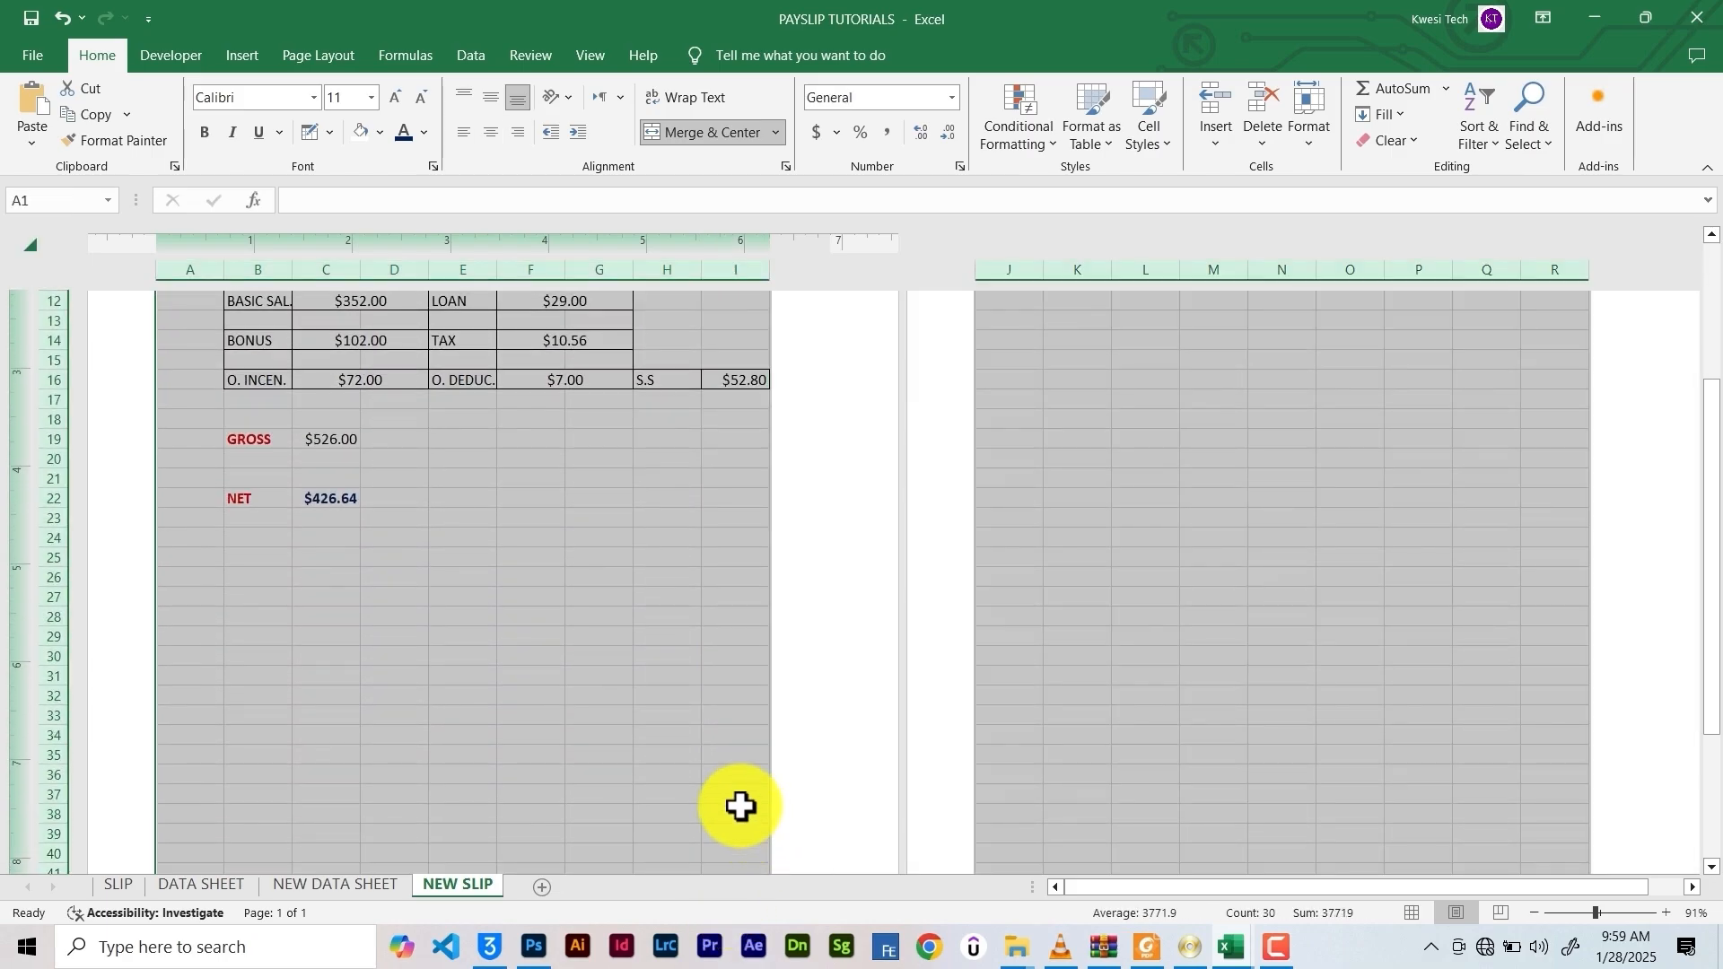
{"action": "scroll", "coordinate": [665, 710], "scroll_direction": "up", "scroll_amount": 5}
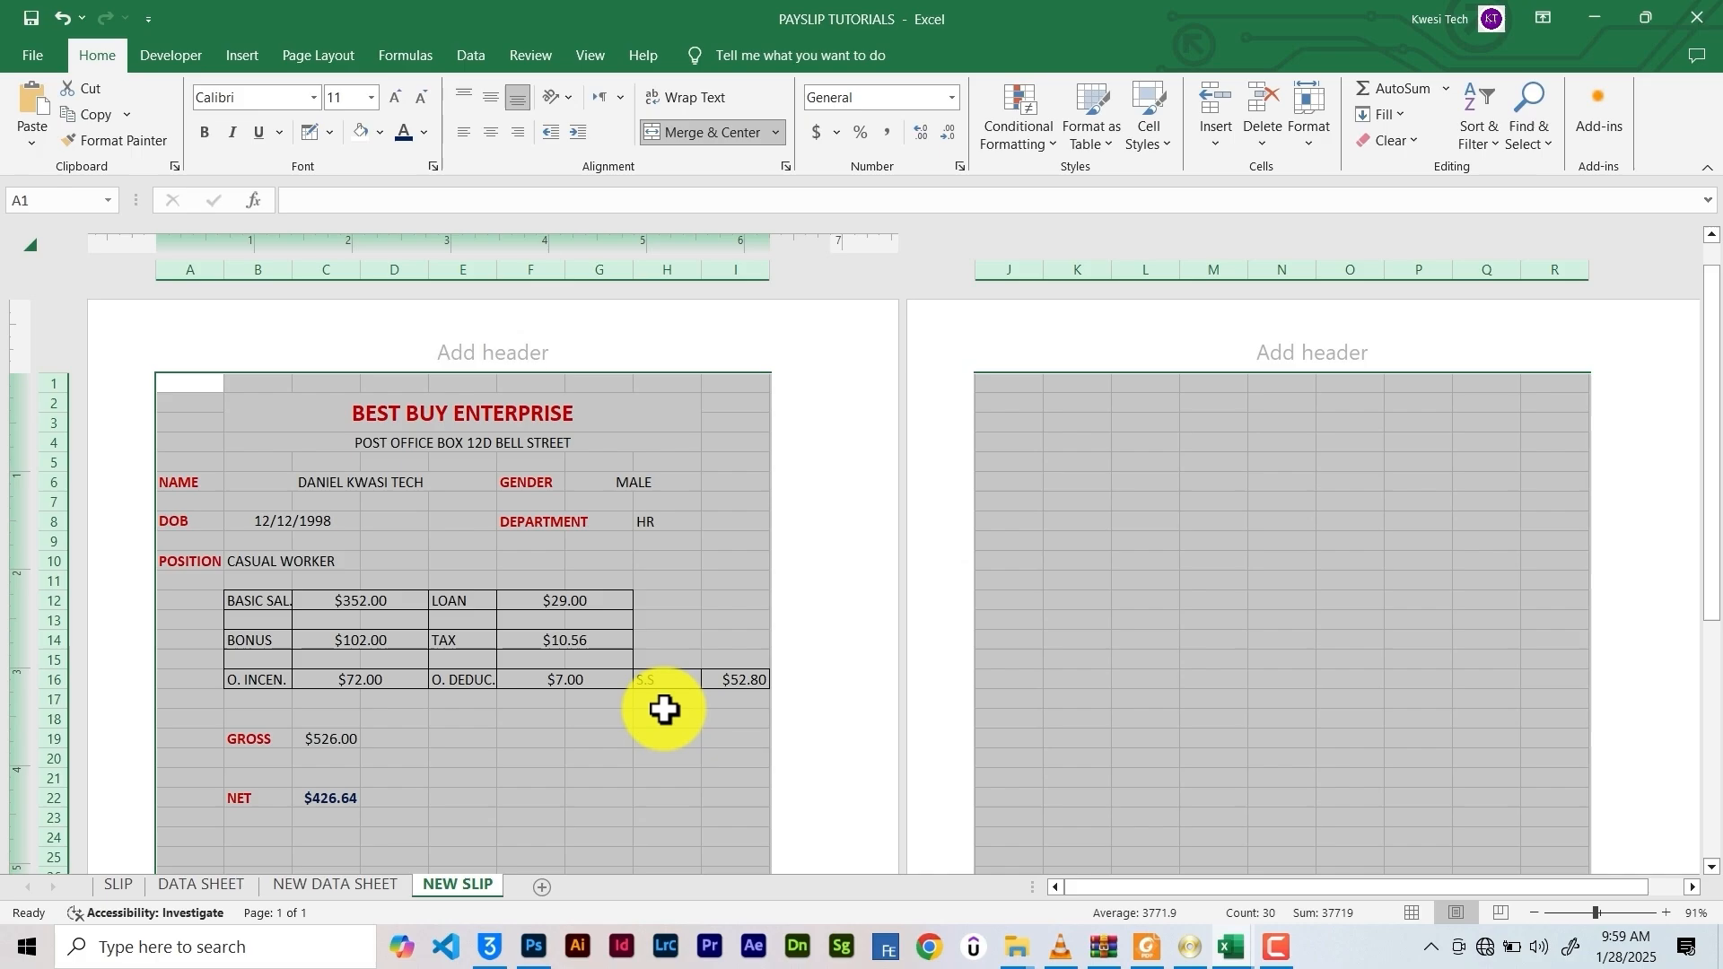
{"action": "left_click", "coordinate": [364, 131]}
{"action": "left_click", "coordinate": [369, 520]}
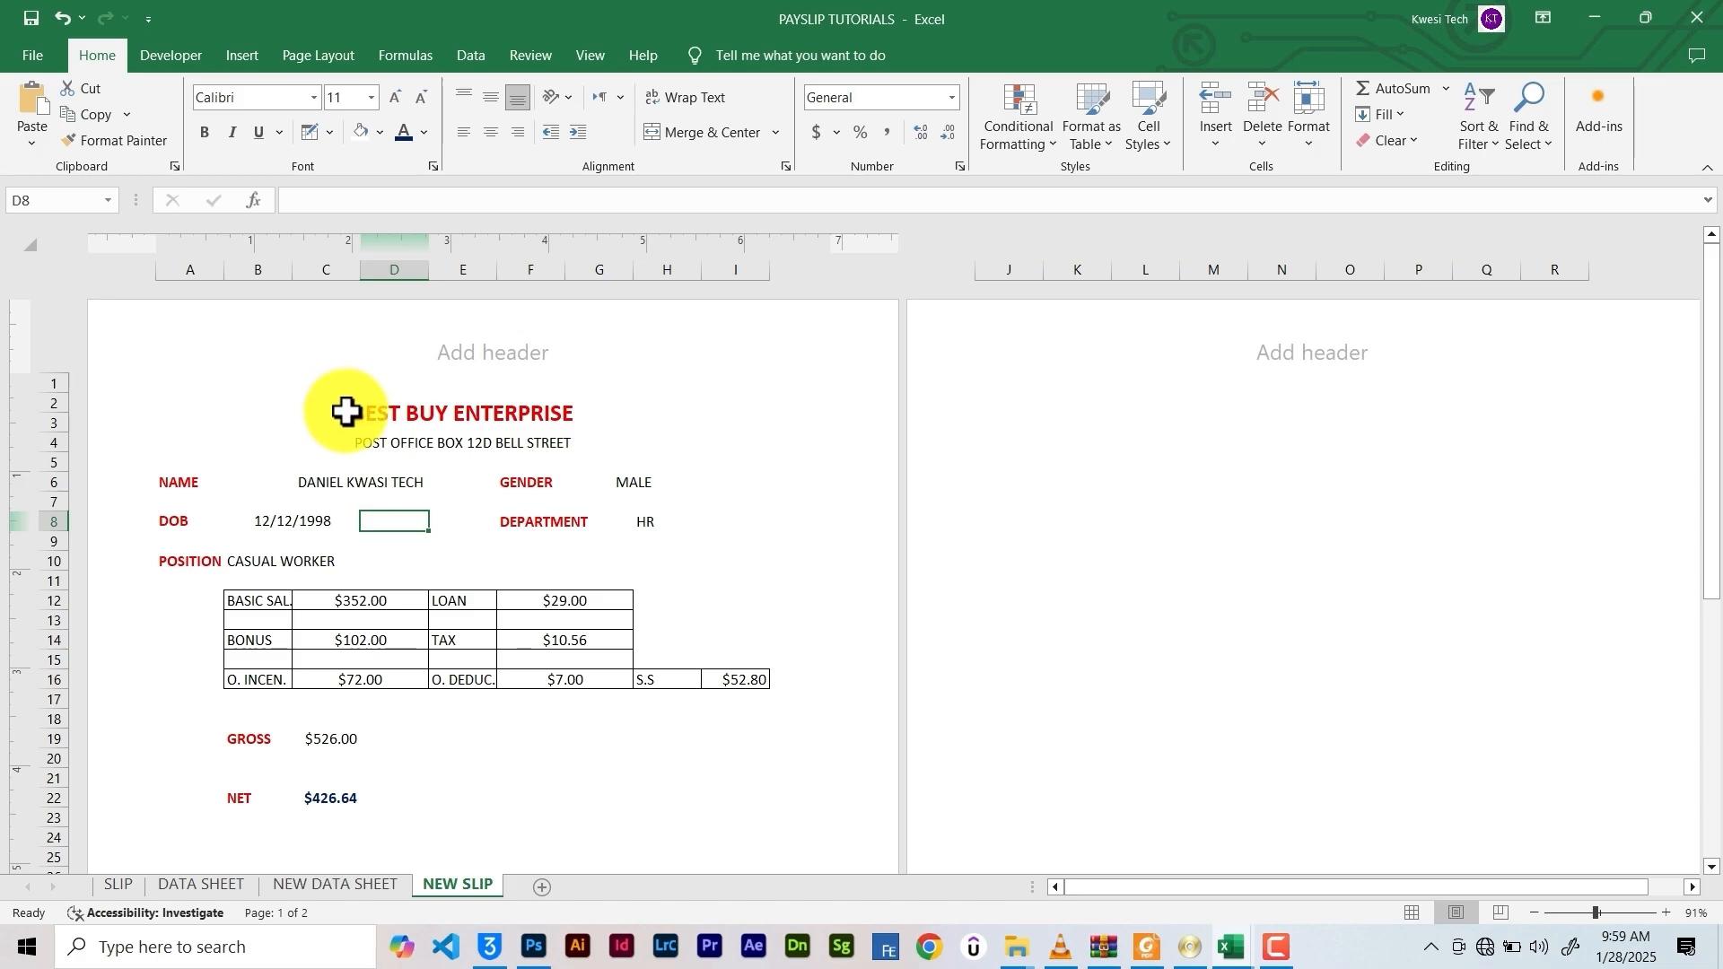
Add a thick bottom border under the company heading block B2:H4
{"action": "left_click_drag", "start_coordinate": [346, 412], "coordinate": [435, 436]}
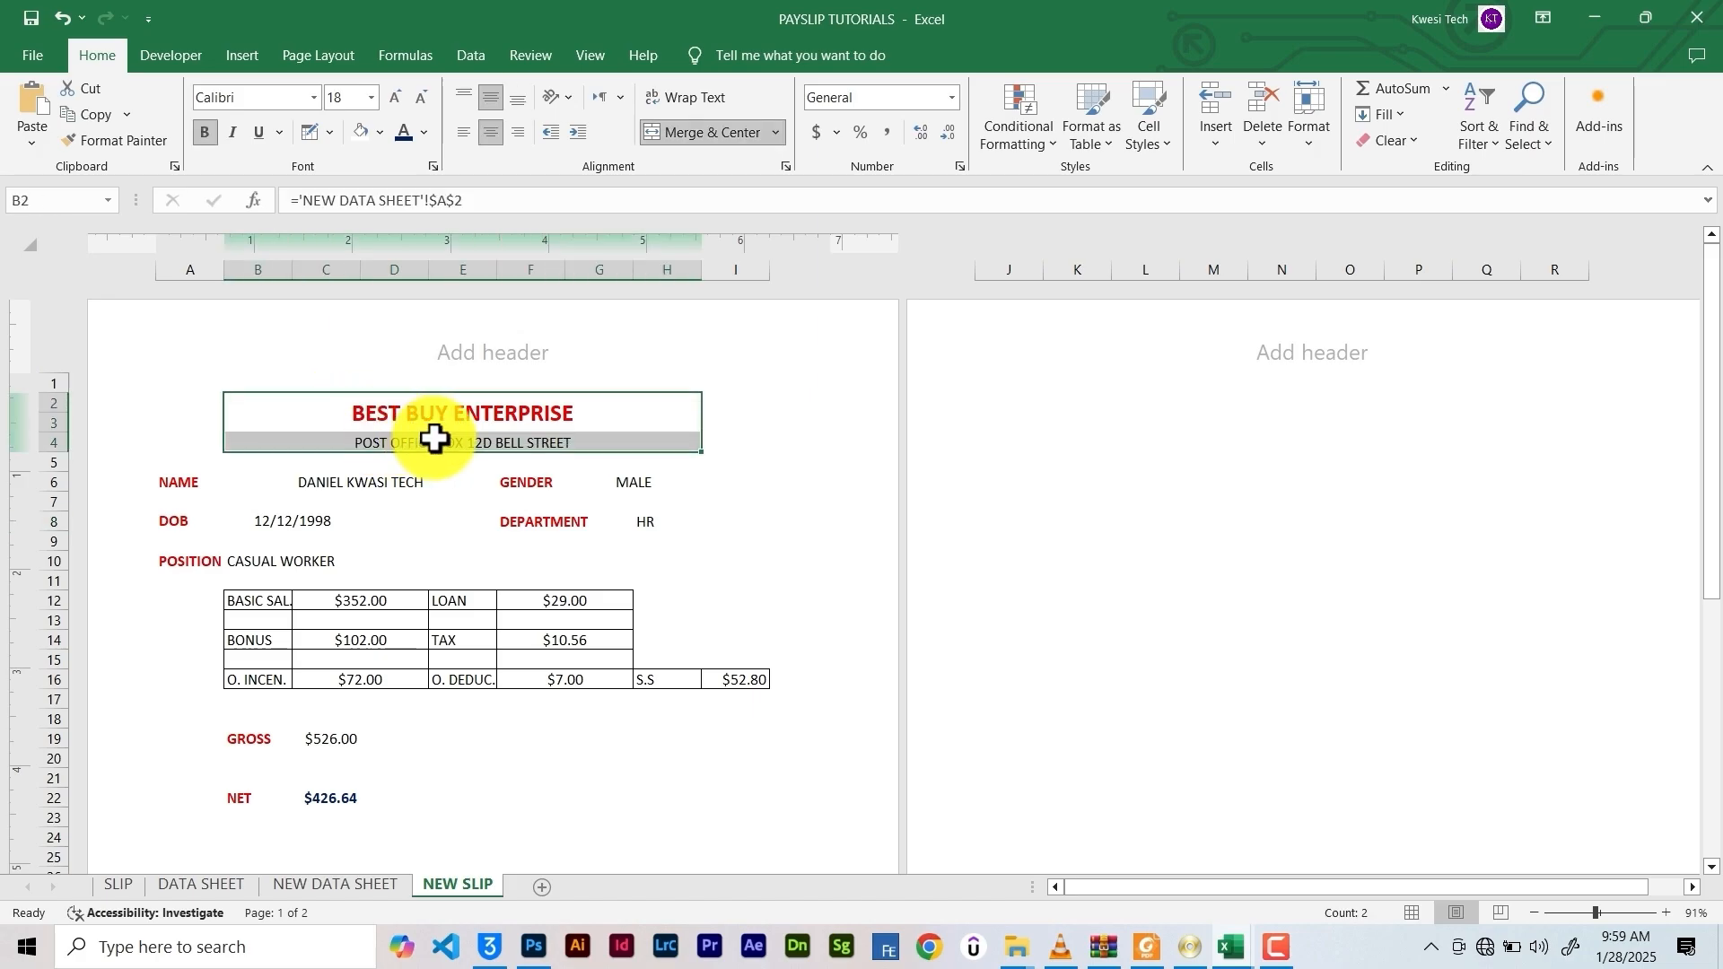
{"action": "left_click", "coordinate": [327, 133]}
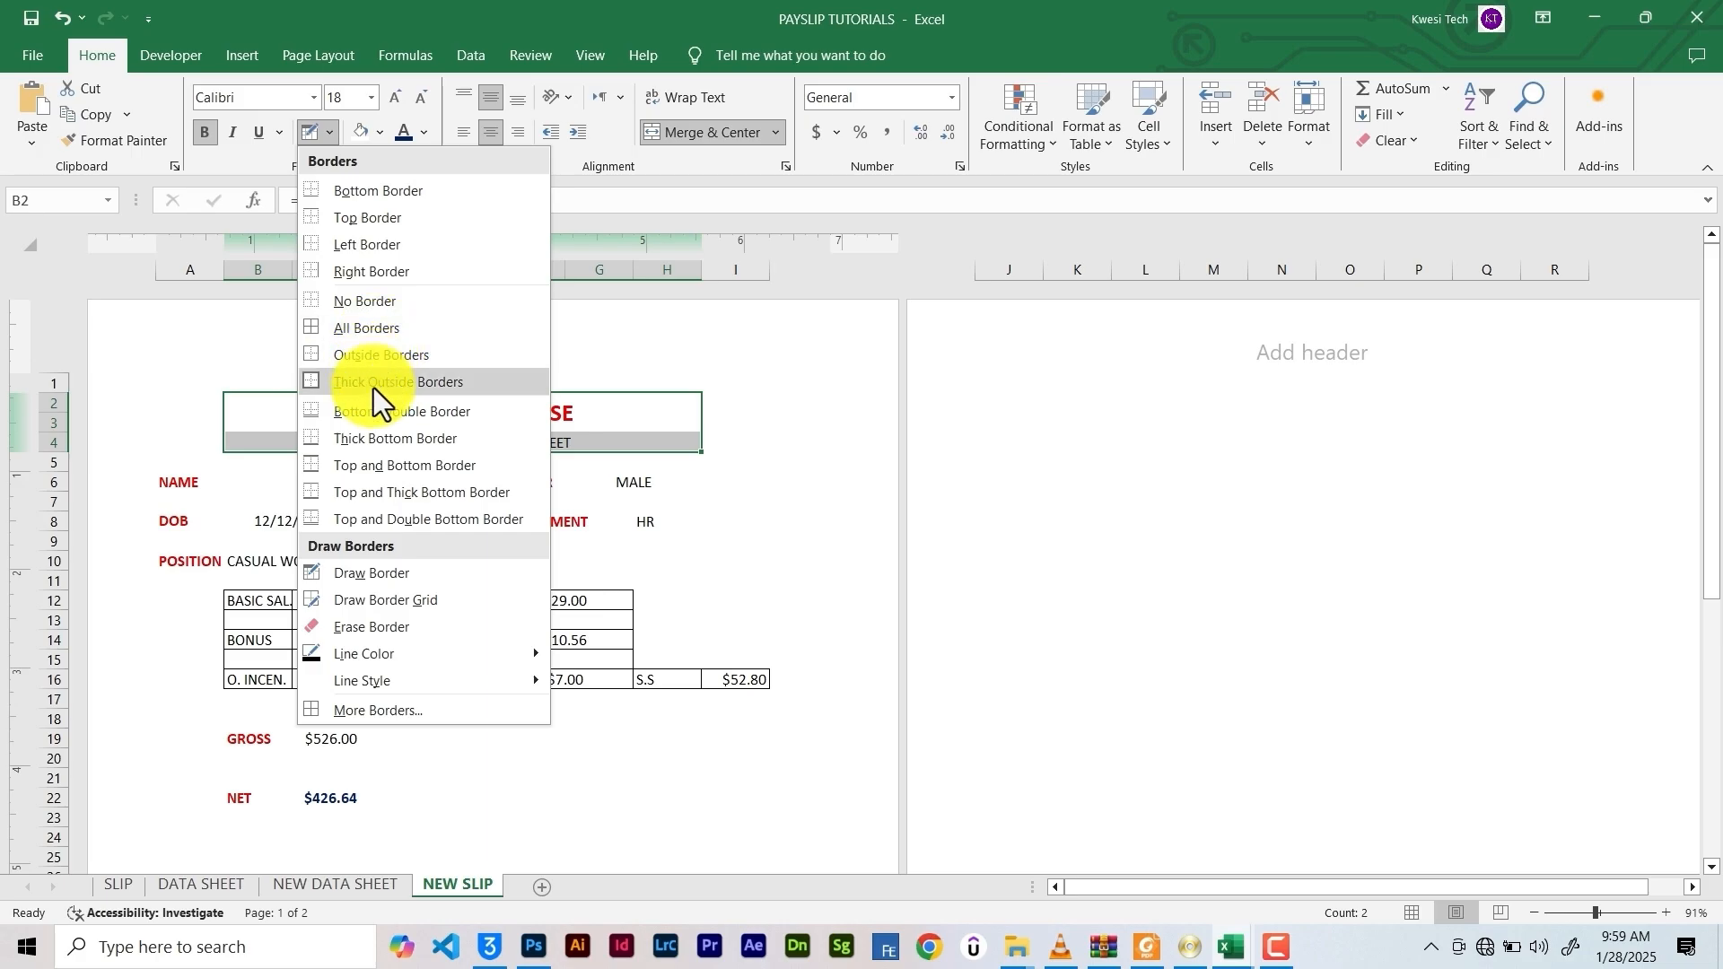
{"action": "left_click", "coordinate": [375, 443]}
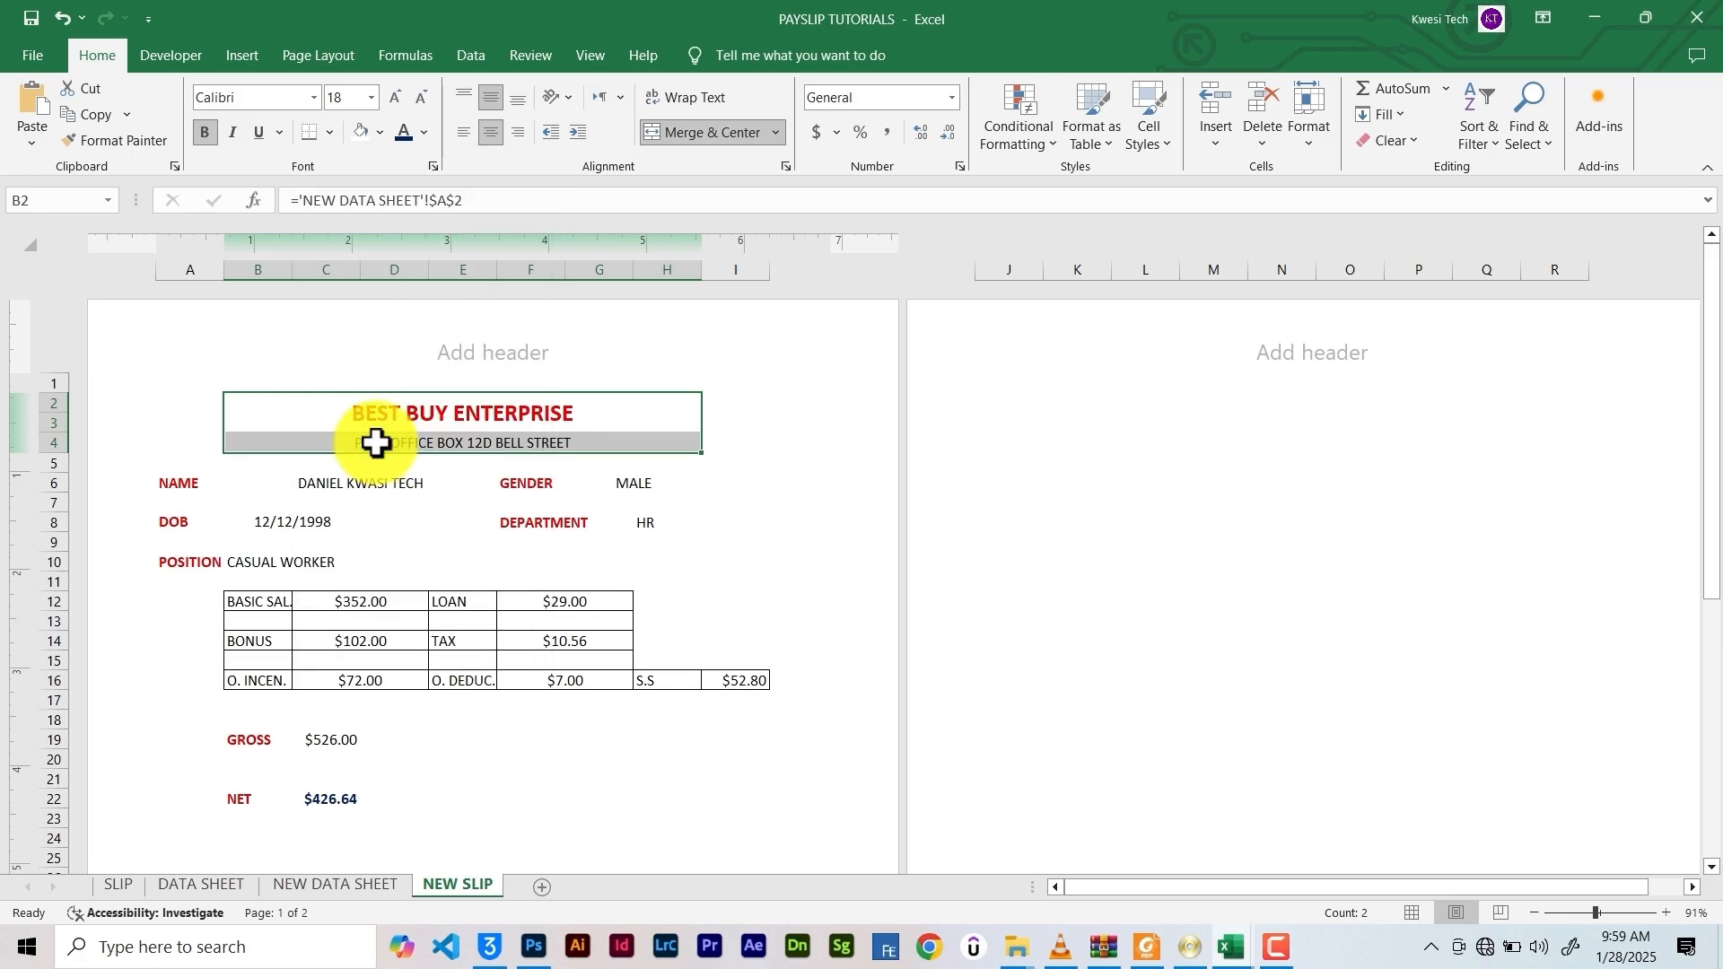
{"action": "left_click", "coordinate": [718, 501]}
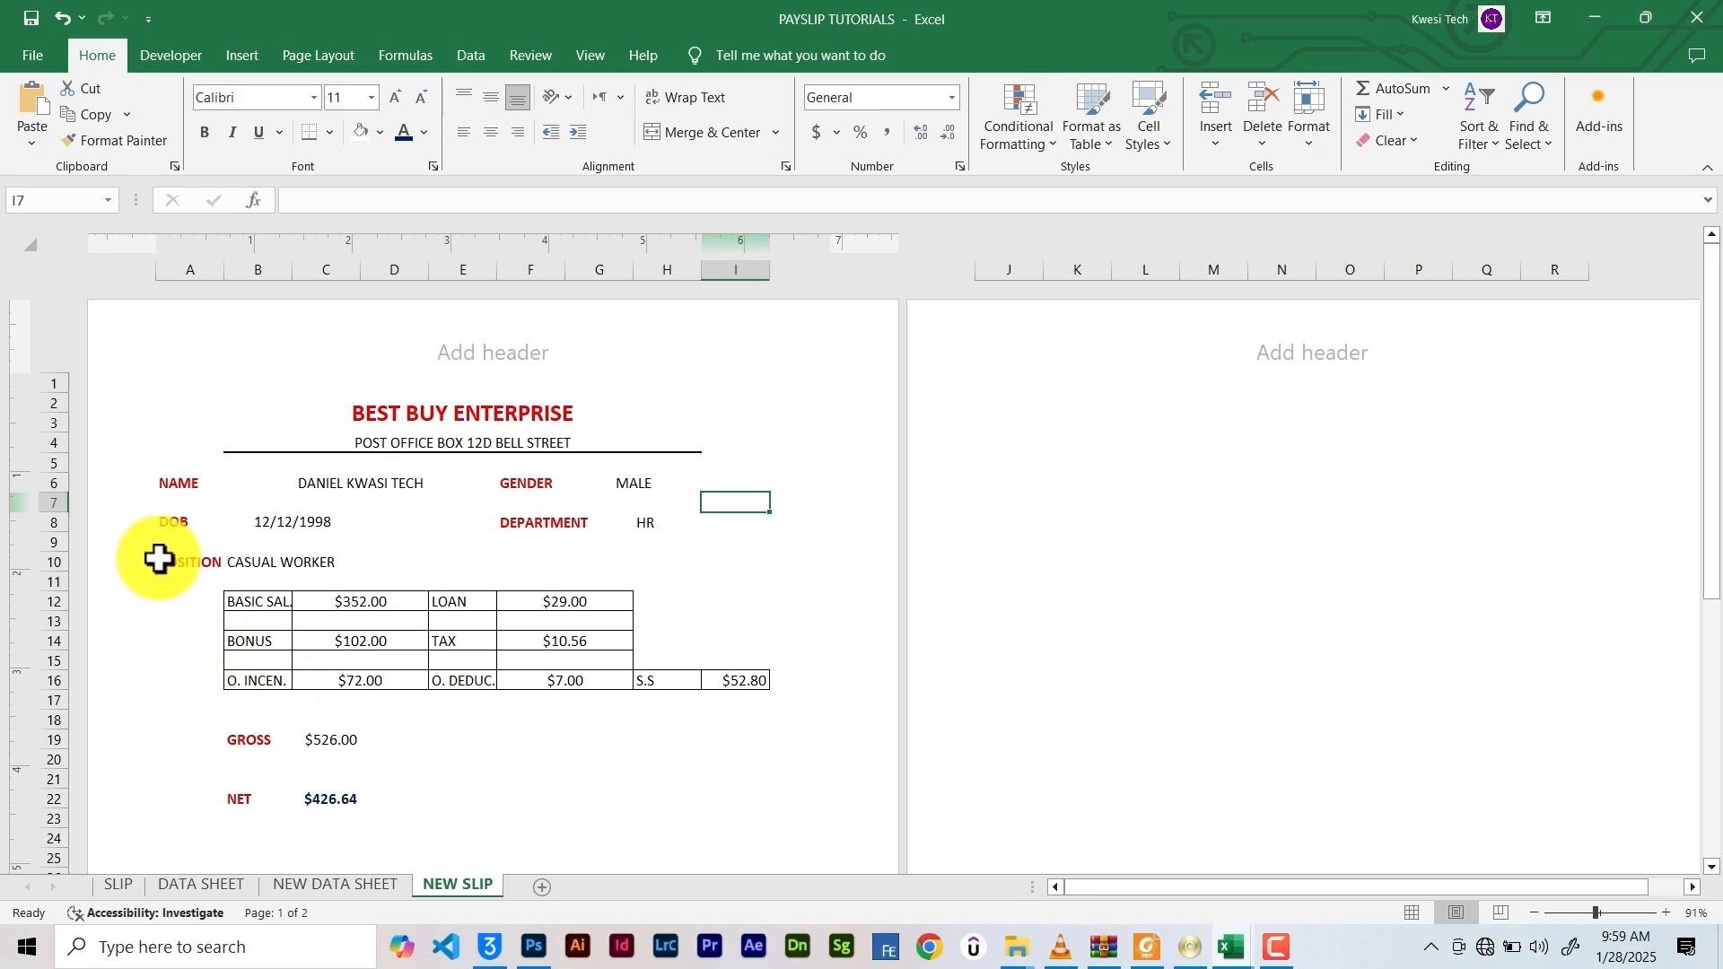
Left-align the employee name in B6 and the gender value in G6
{"action": "left_click", "coordinate": [303, 483]}
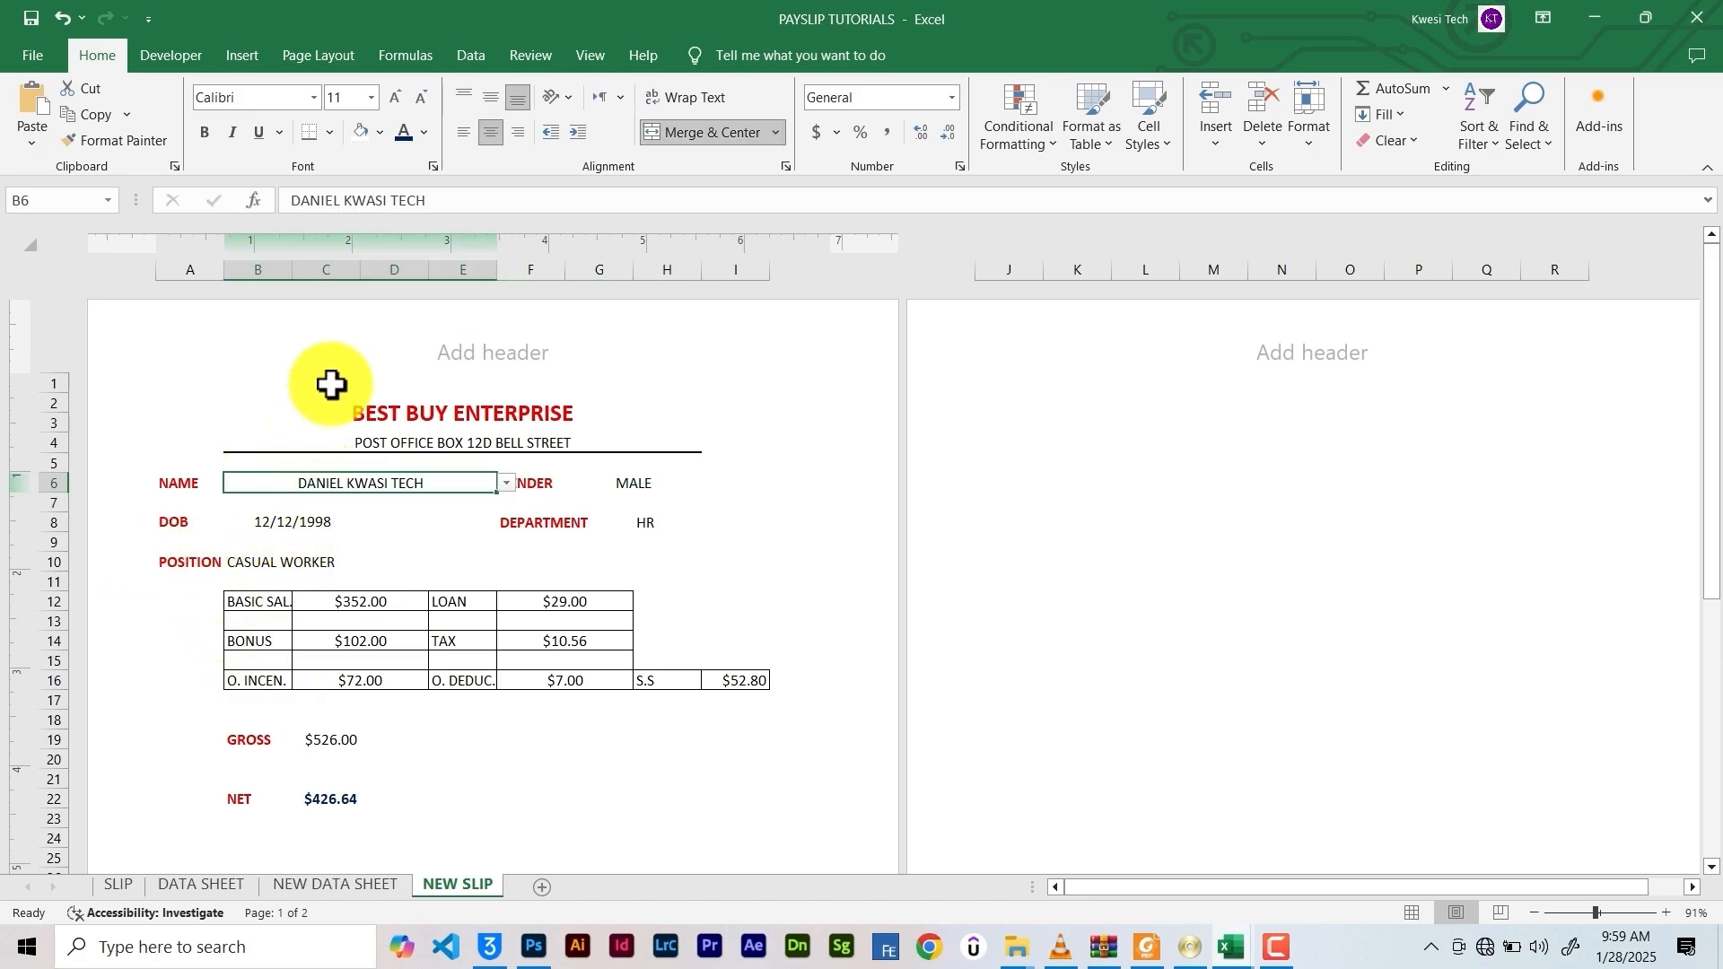
{"action": "left_click", "coordinate": [461, 132]}
{"action": "left_click", "coordinate": [617, 482]}
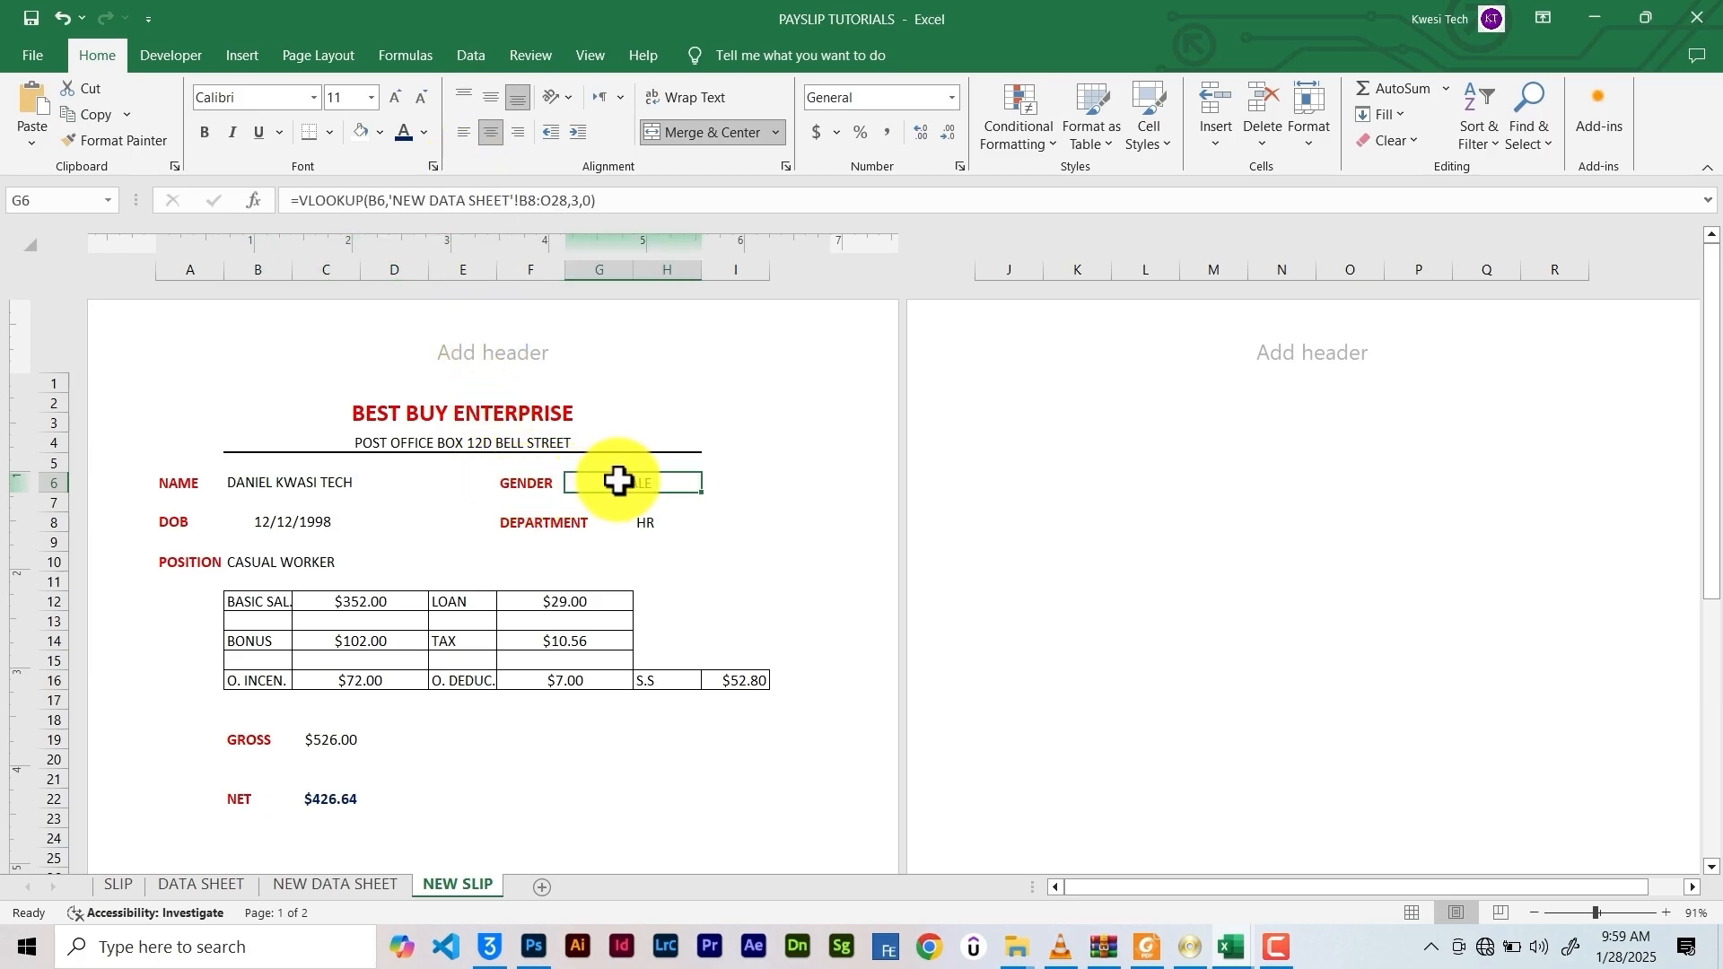
{"action": "left_click", "coordinate": [465, 127]}
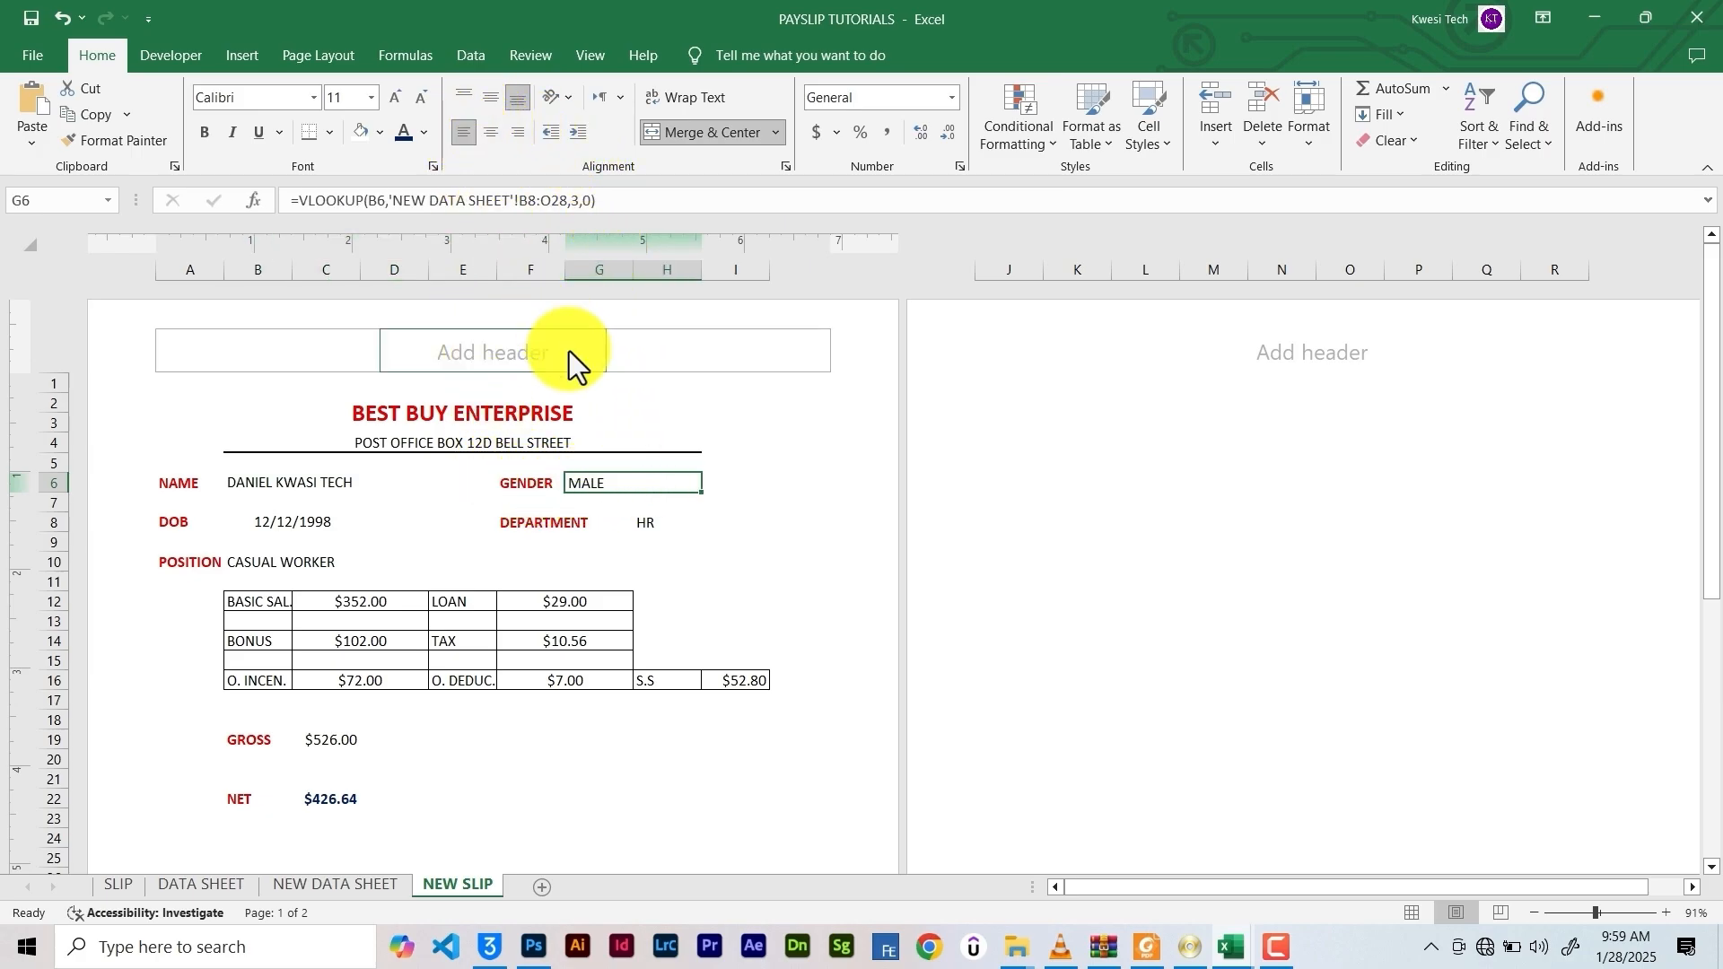
{"action": "left_click", "coordinate": [661, 521]}
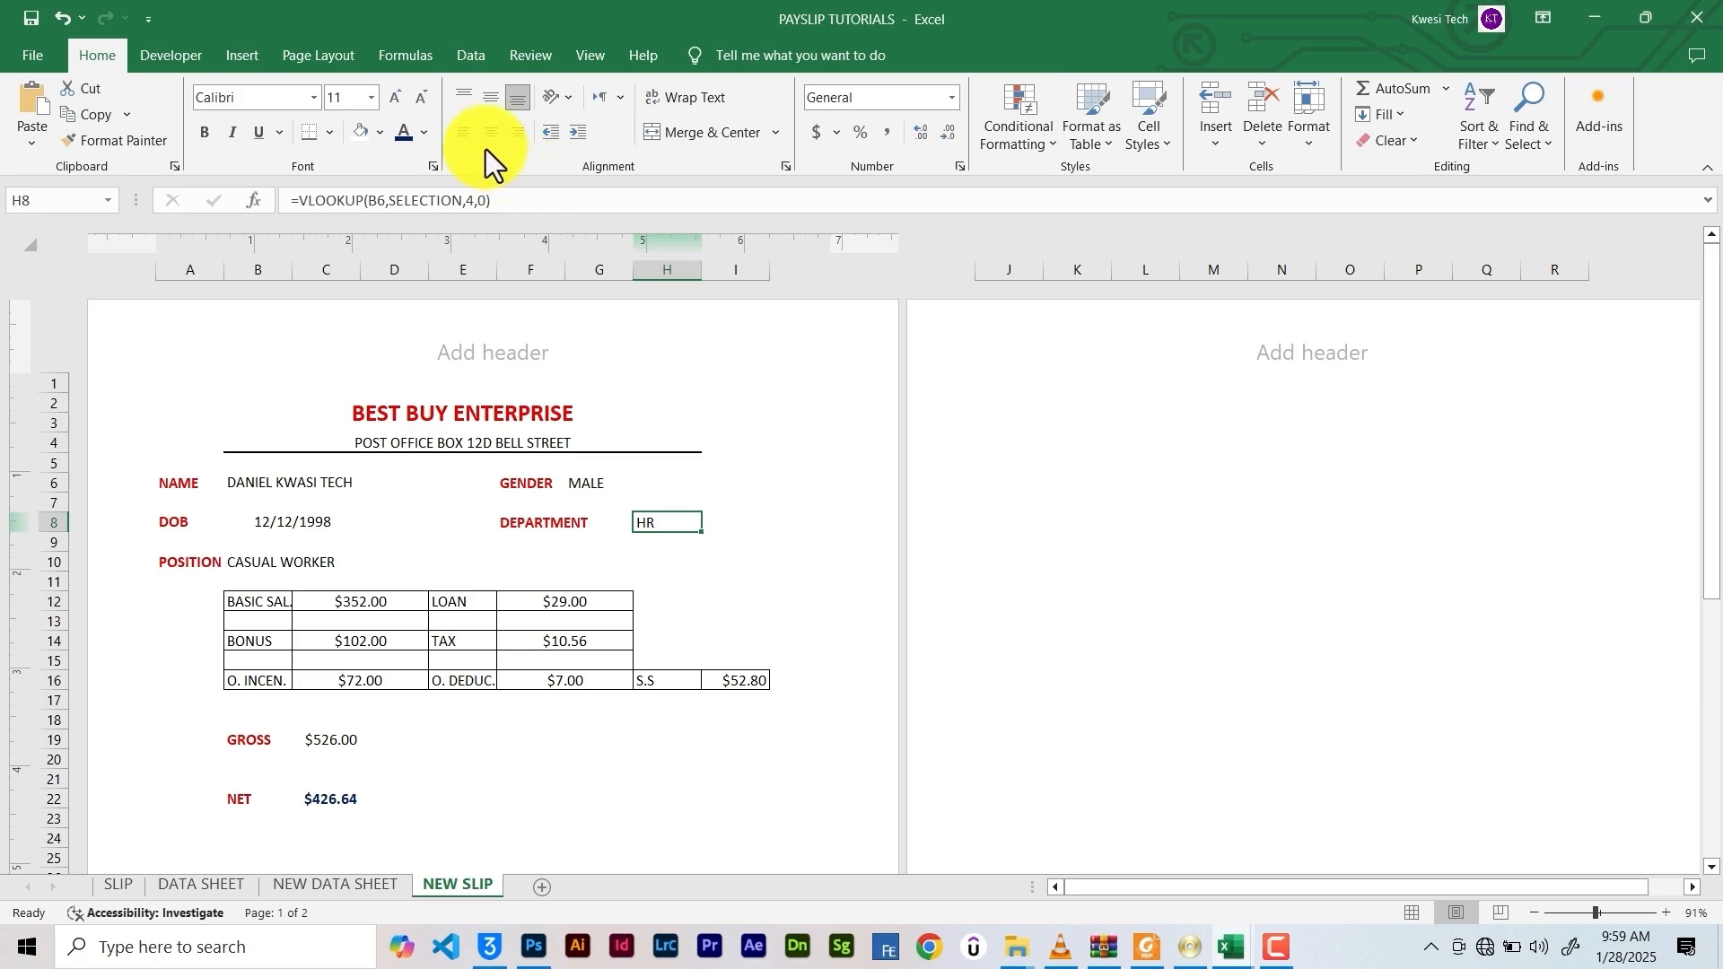
{"action": "left_click", "coordinate": [269, 520]}
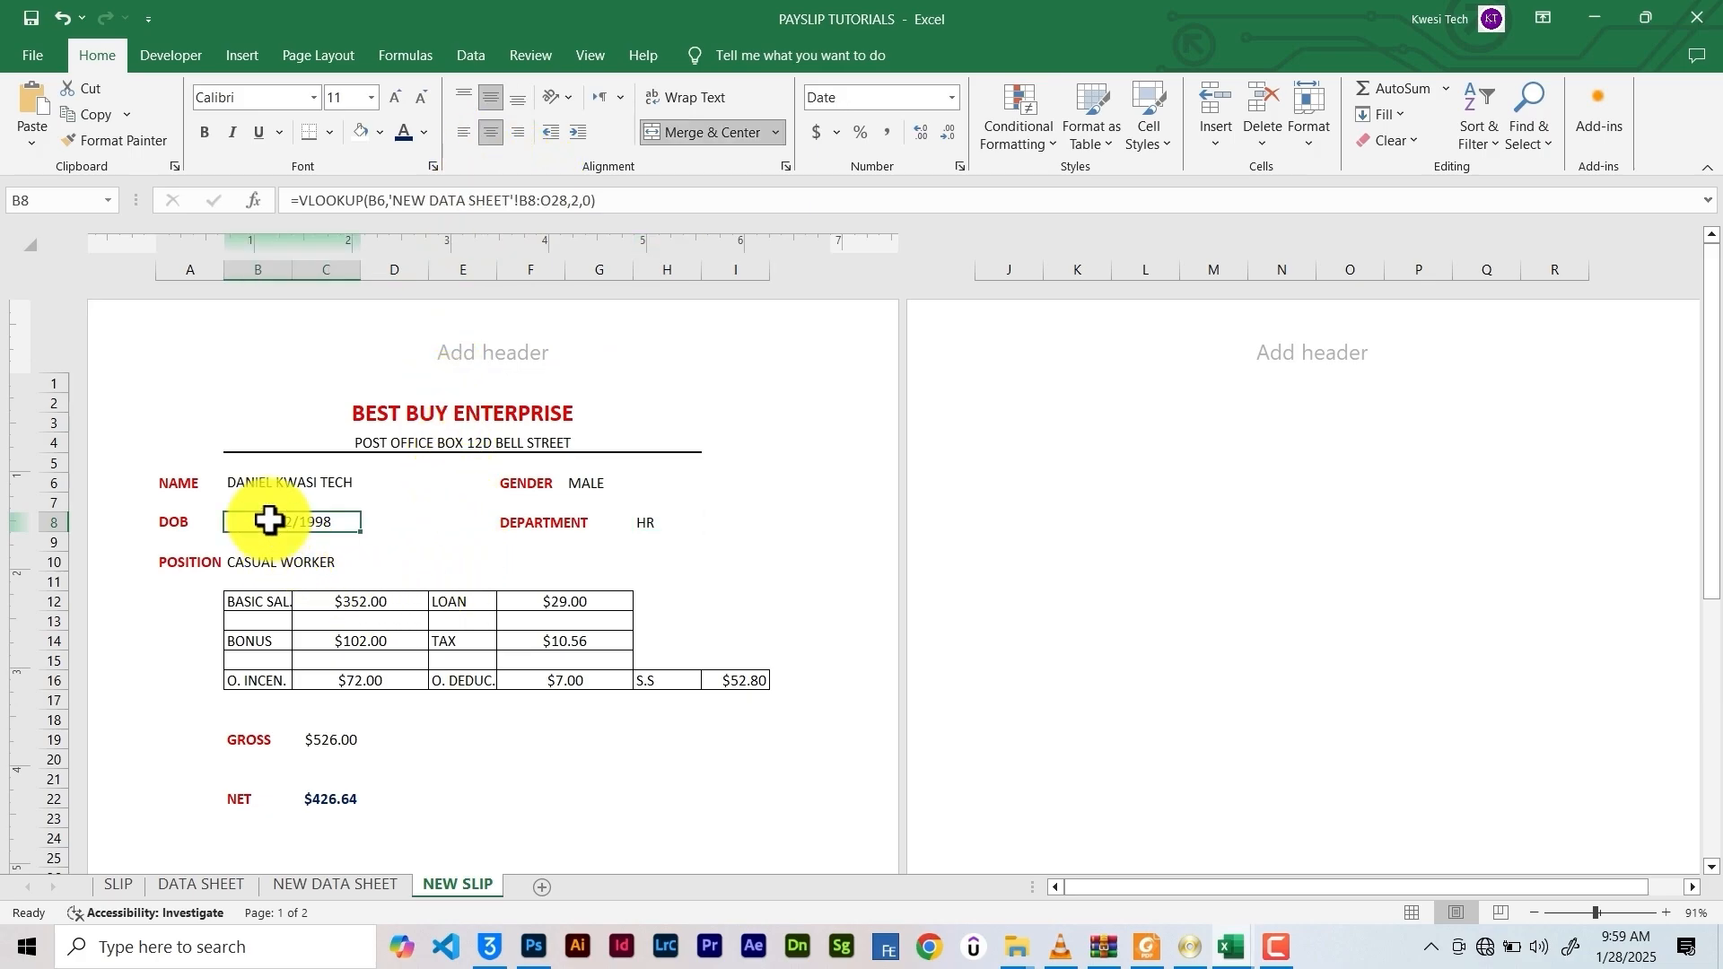
{"action": "left_click", "coordinate": [644, 523]}
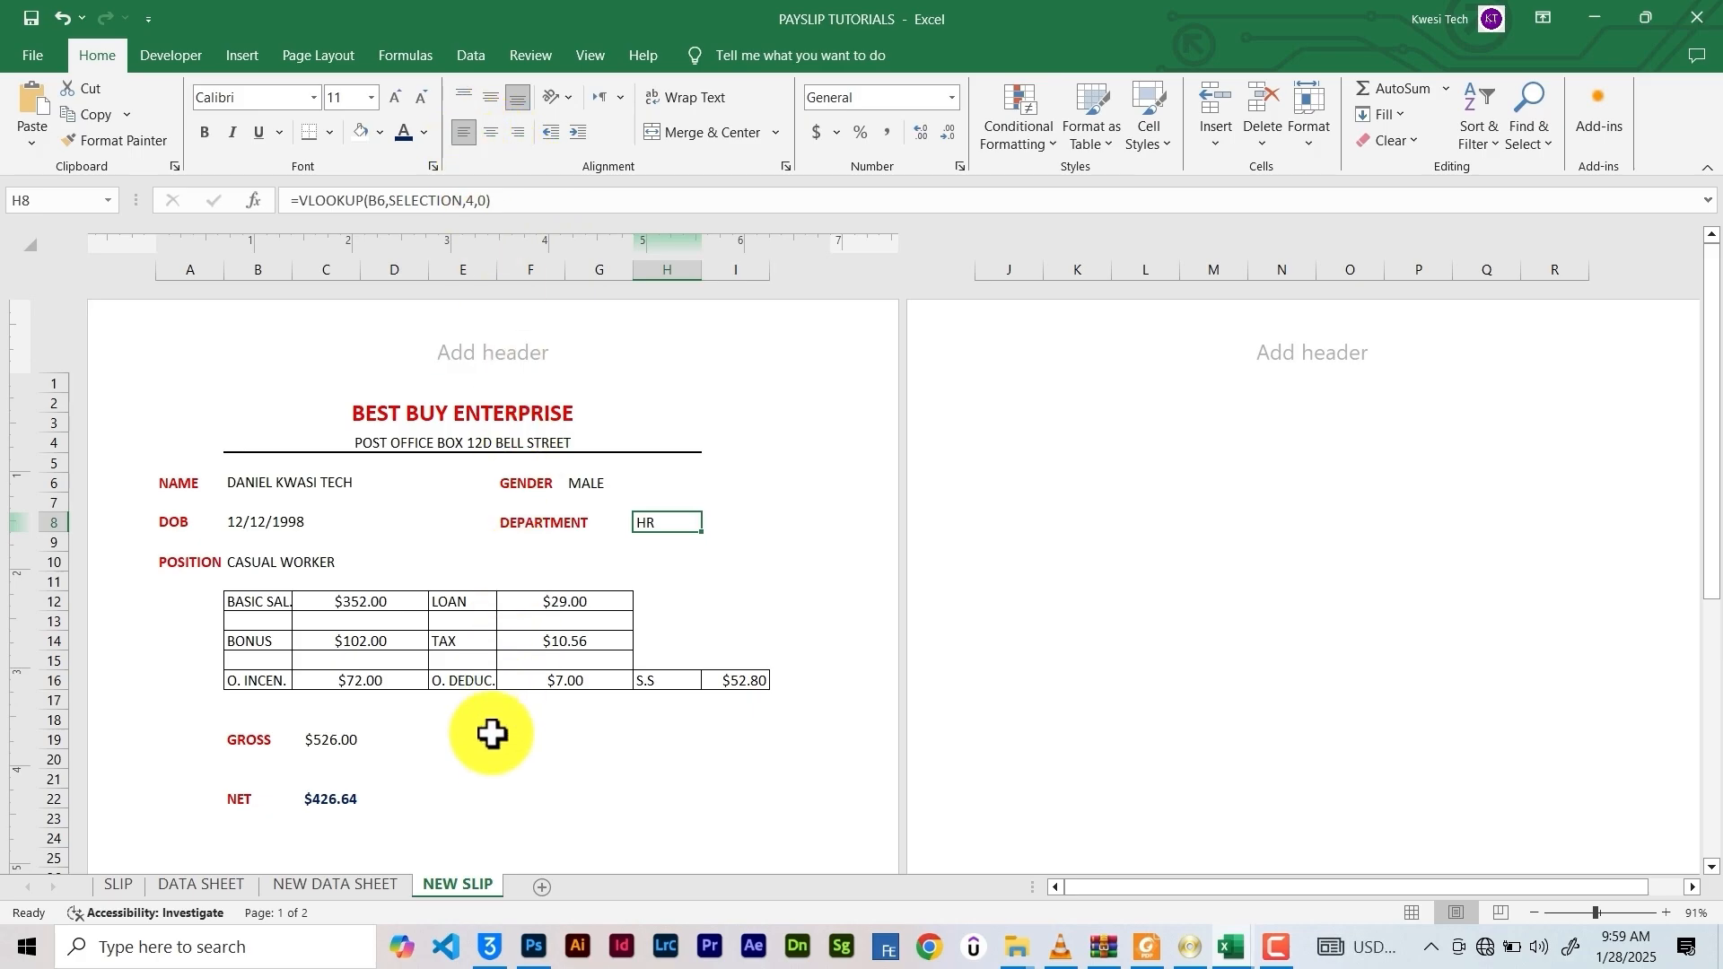
{"action": "left_click", "coordinate": [454, 778]}
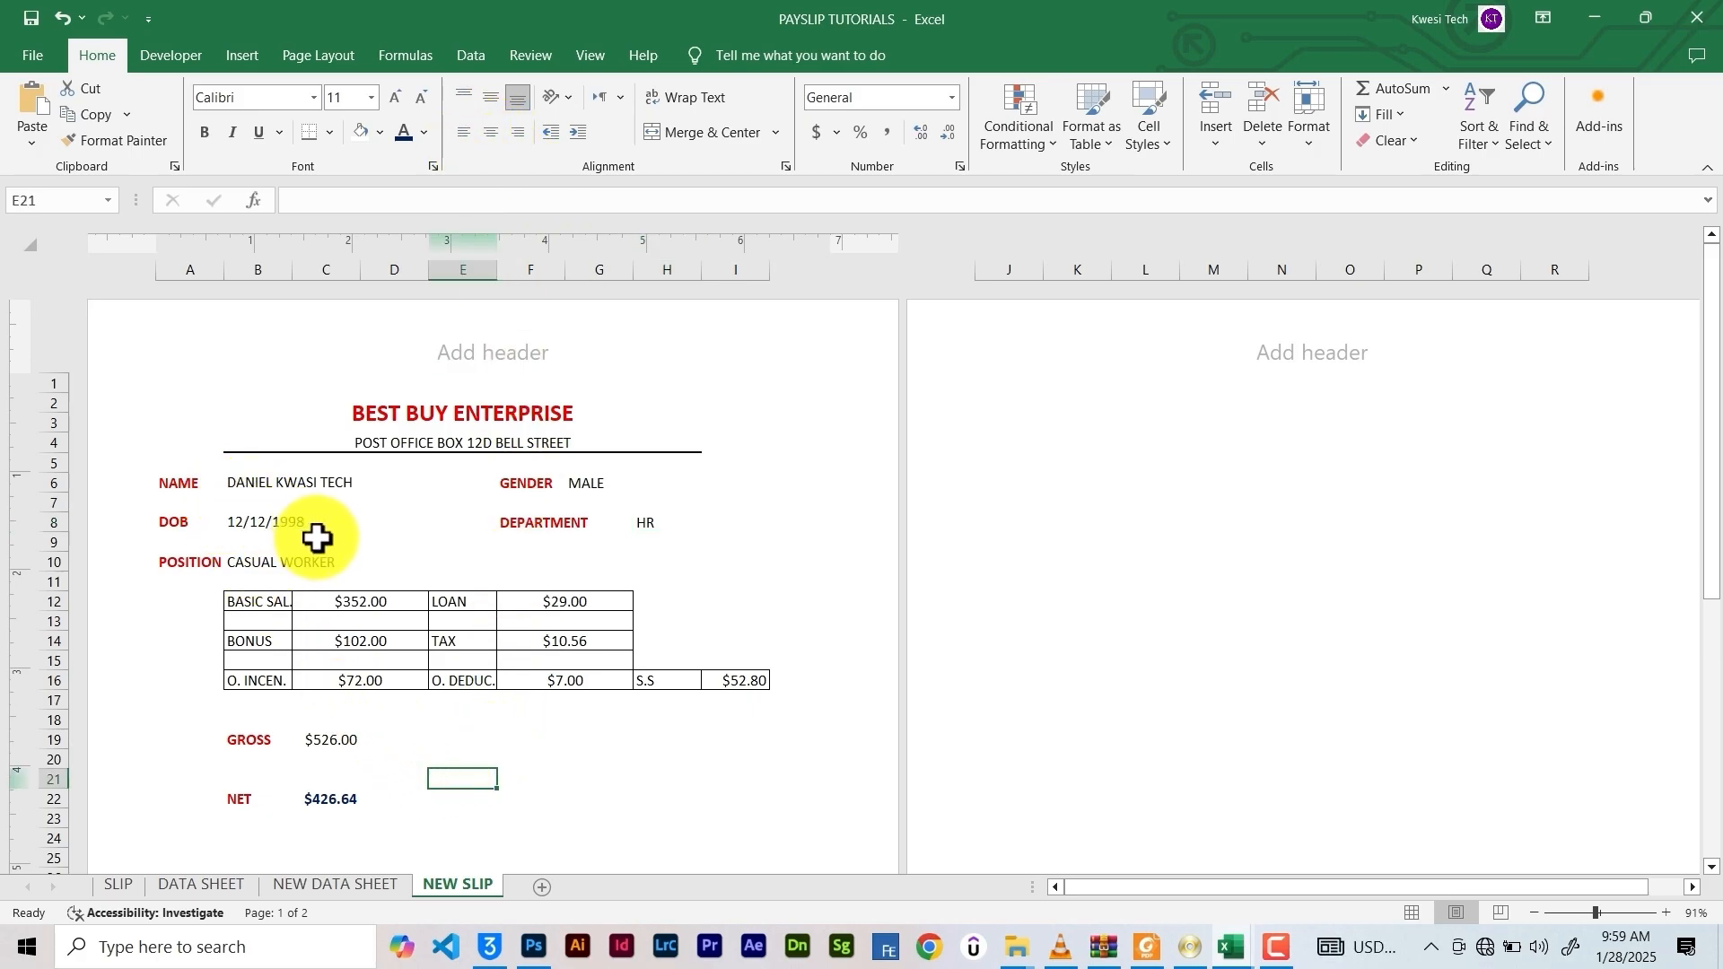
Draw a bottom border along the POSITION row 10
{"action": "scroll", "coordinate": [321, 539], "scroll_direction": "down", "scroll_amount": 3}
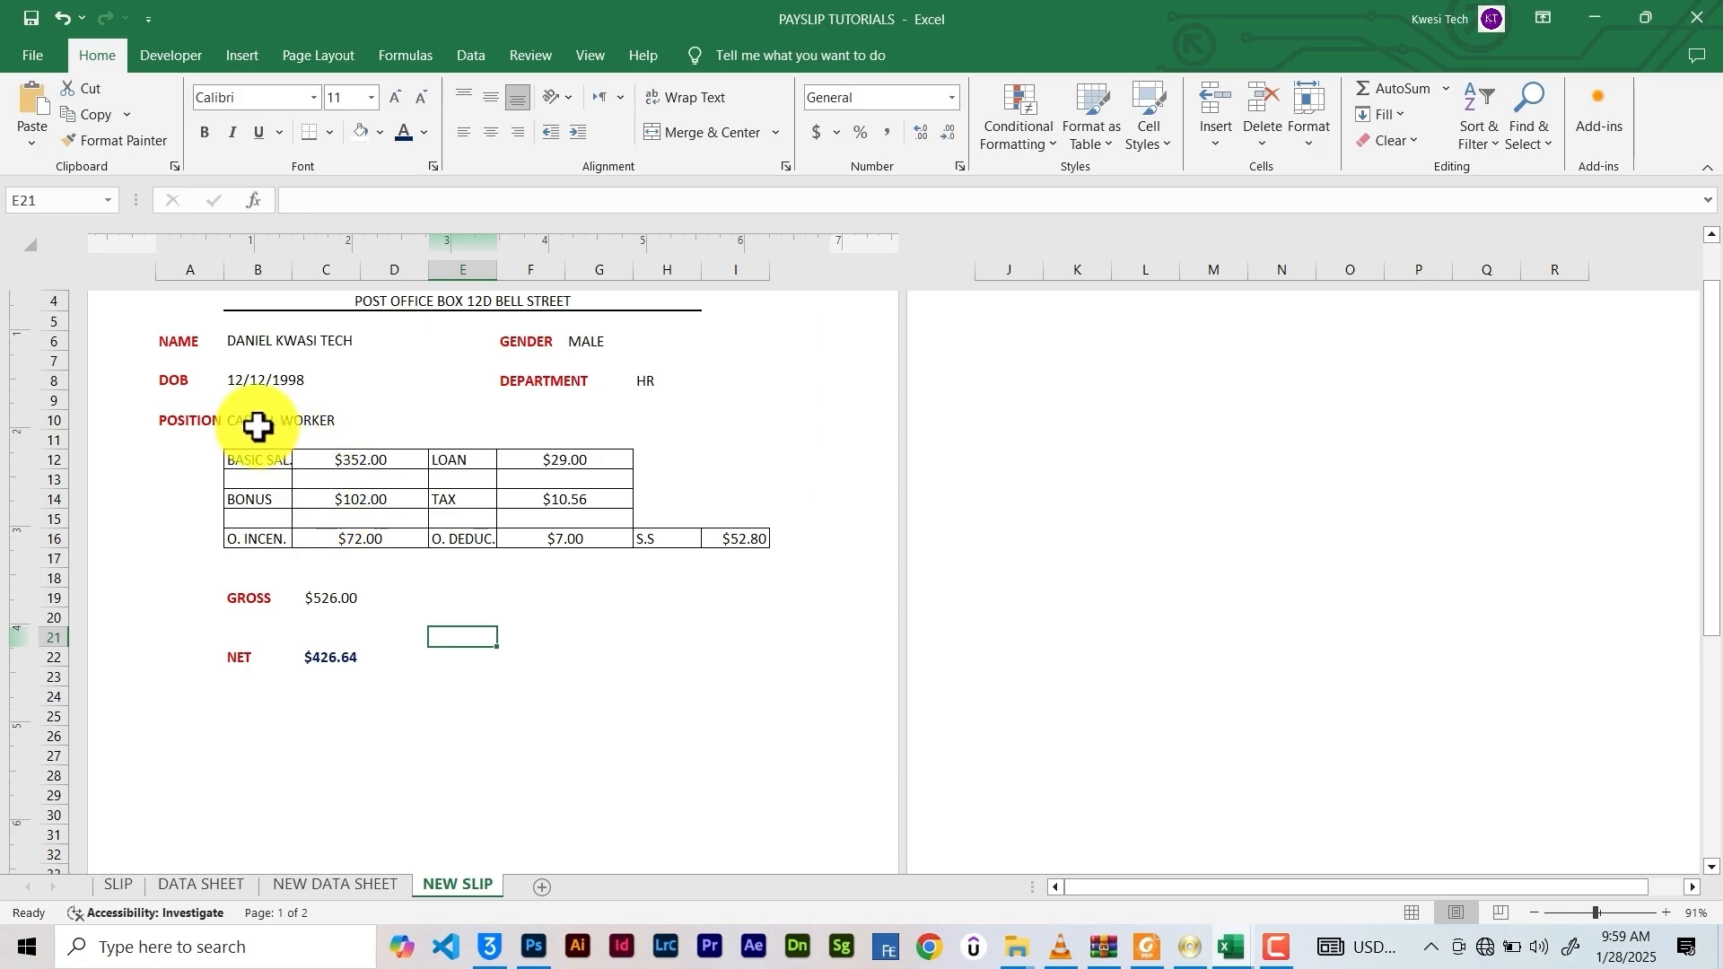
{"action": "left_click_drag", "start_coordinate": [203, 419], "coordinate": [780, 419]}
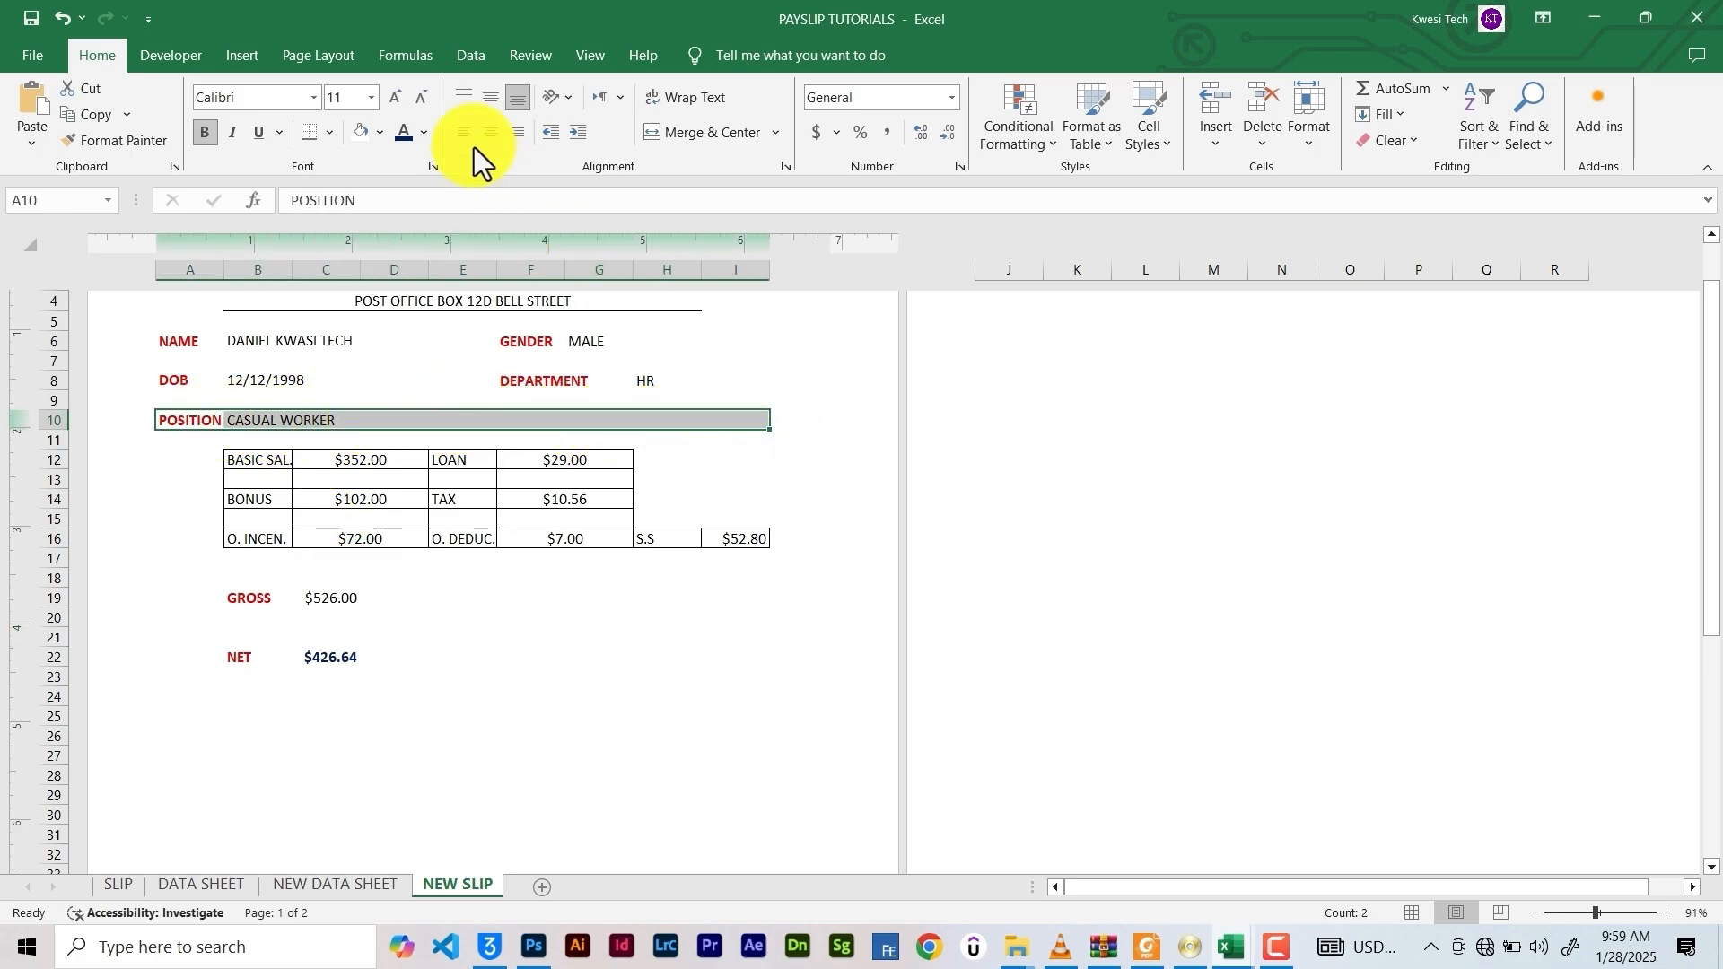
{"action": "left_click", "coordinate": [303, 139]}
{"action": "left_click", "coordinate": [750, 759]}
Box the GROSS and NET totals B19:C22 with Thick Outside Borders
{"action": "scroll", "coordinate": [534, 590], "scroll_direction": "up", "scroll_amount": 2}
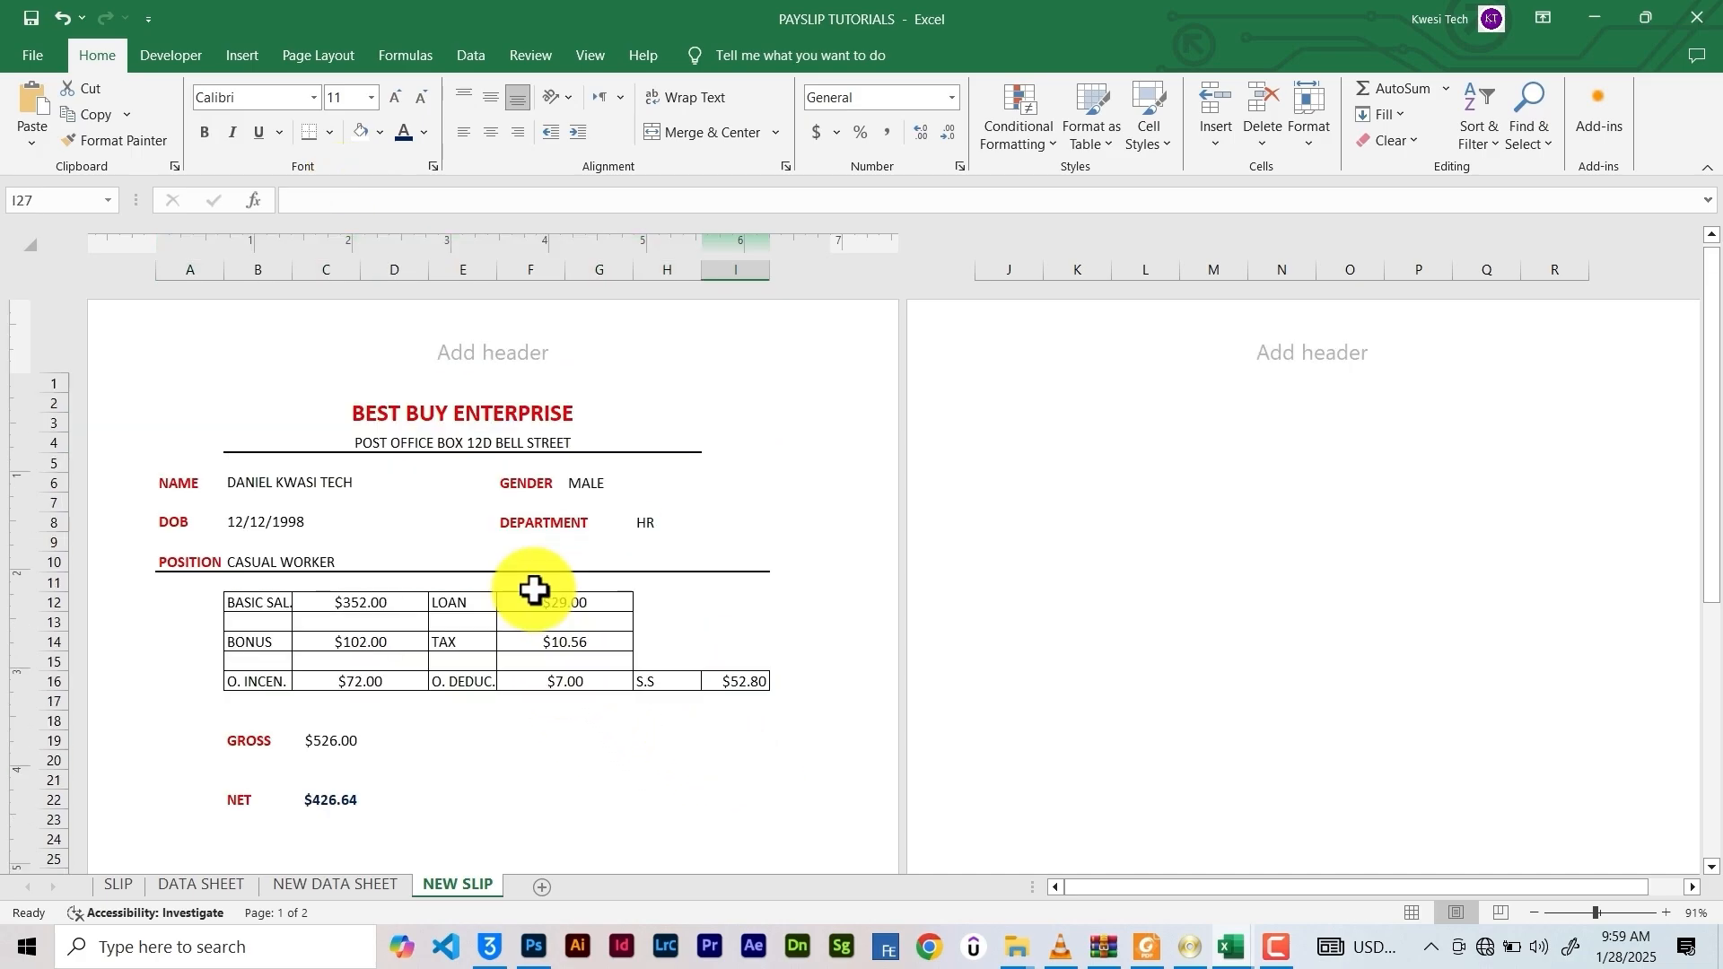
{"action": "scroll", "coordinate": [534, 590], "scroll_direction": "down", "scroll_amount": 4}
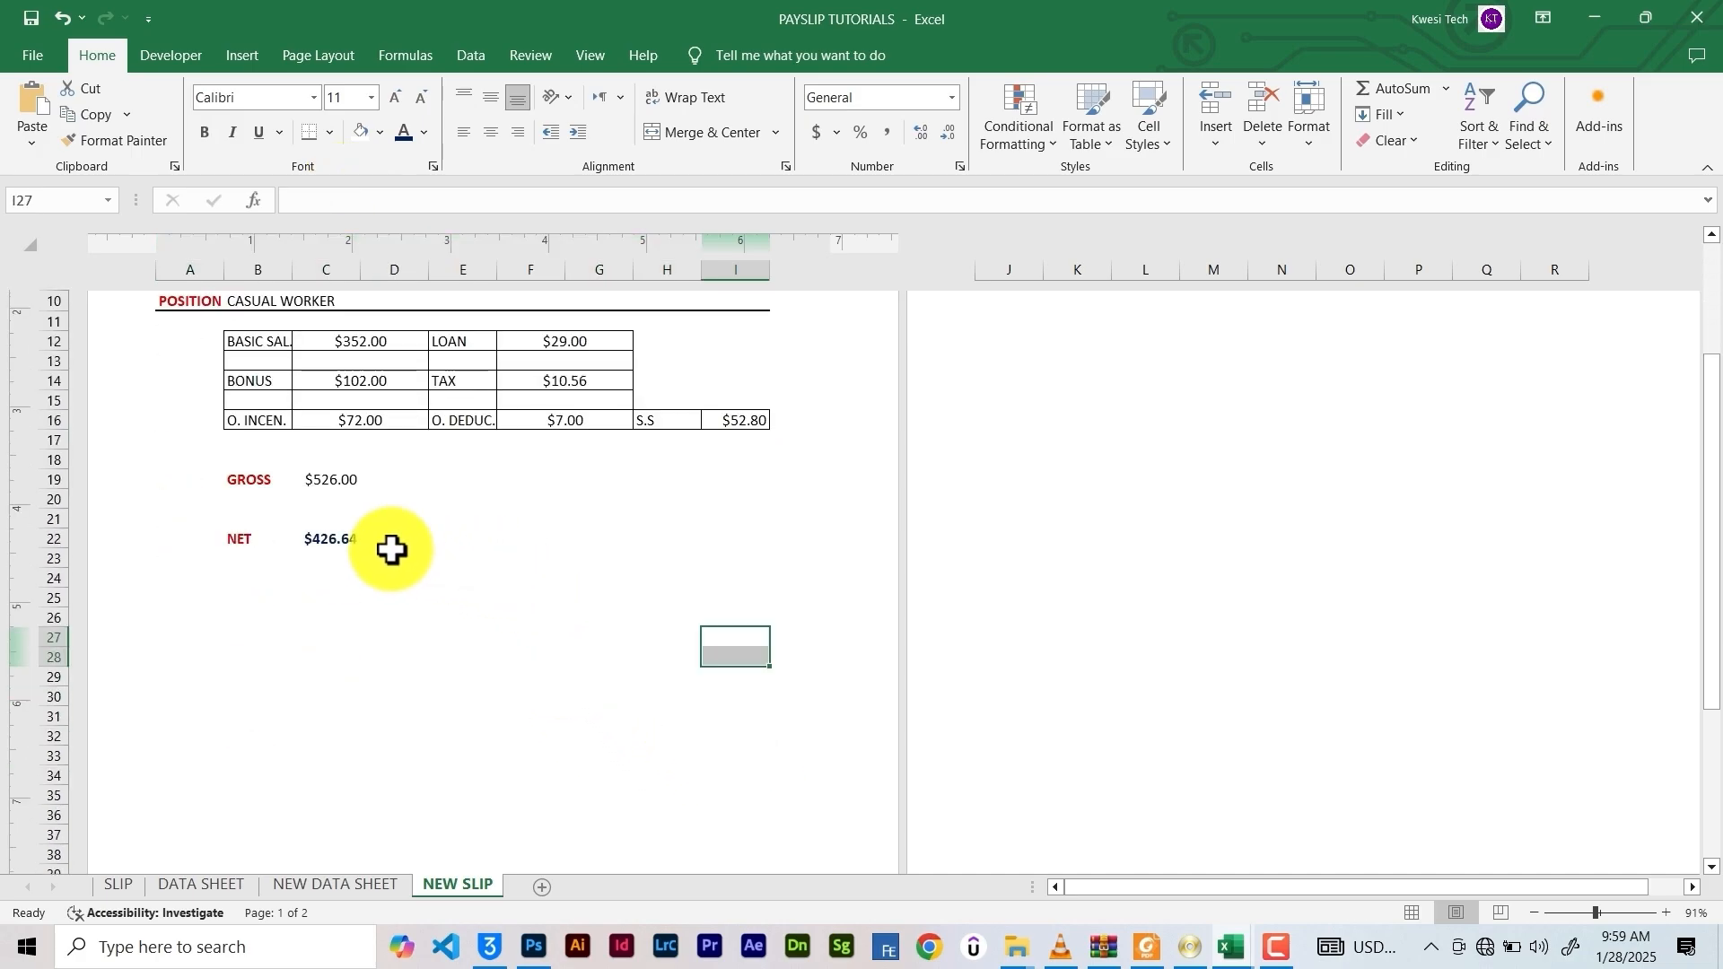
{"action": "left_click_drag", "start_coordinate": [230, 469], "coordinate": [329, 538]}
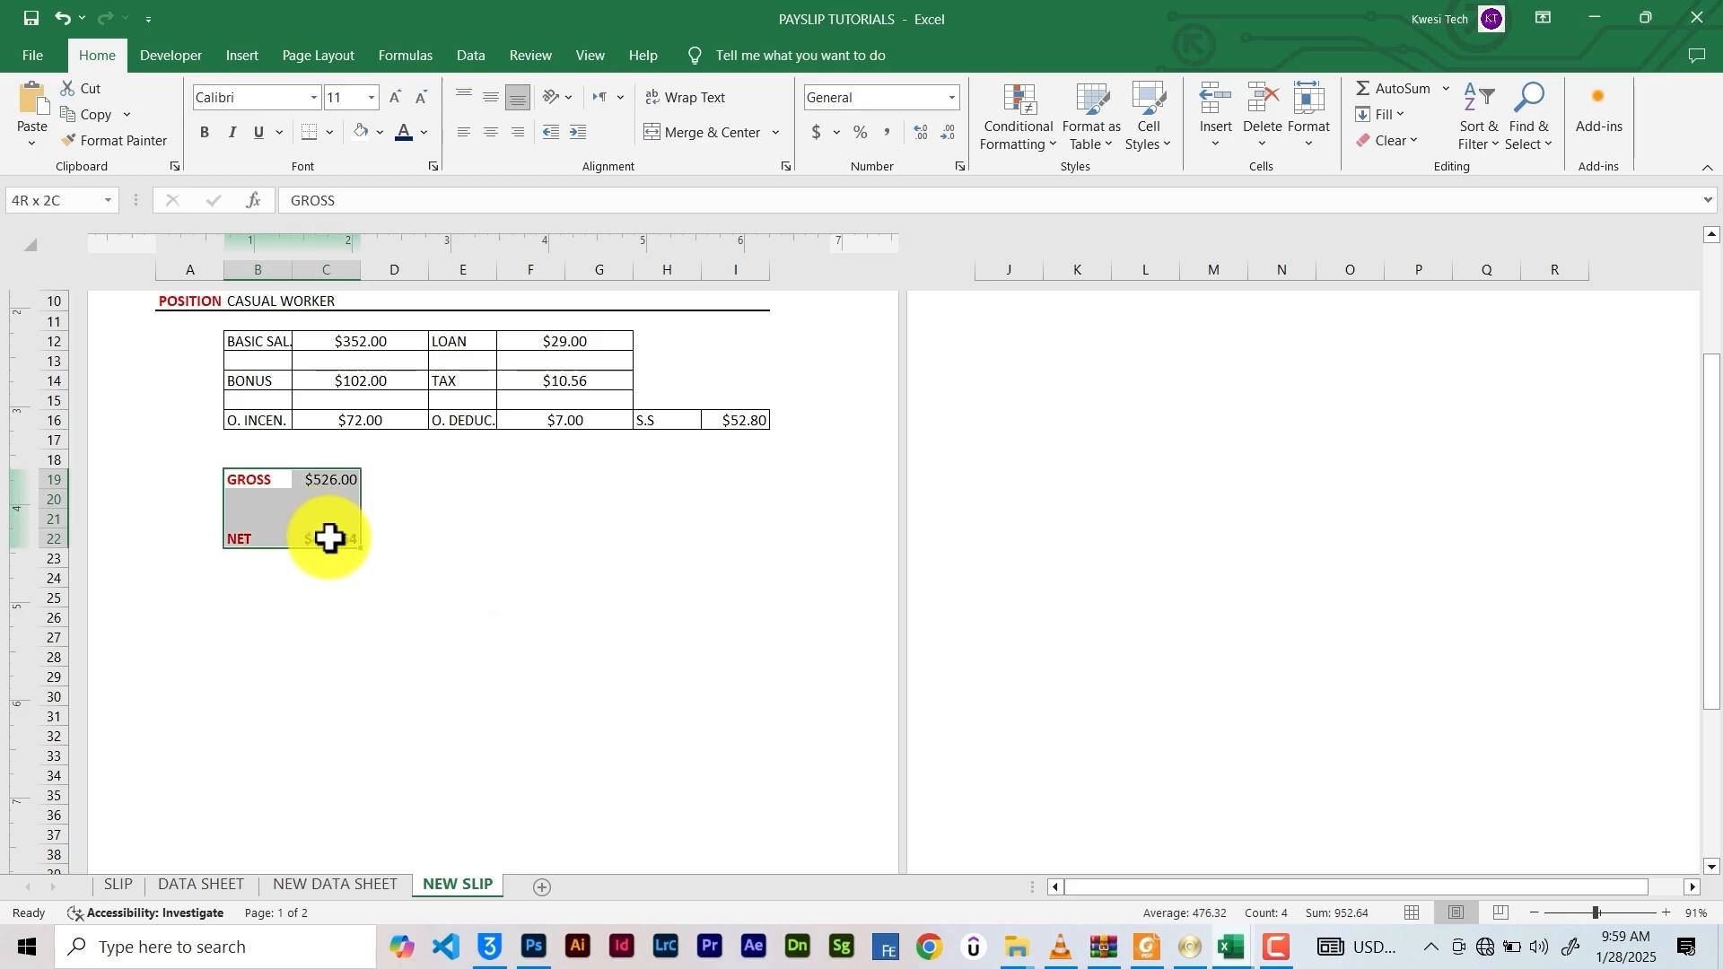
{"action": "left_click", "coordinate": [329, 133]}
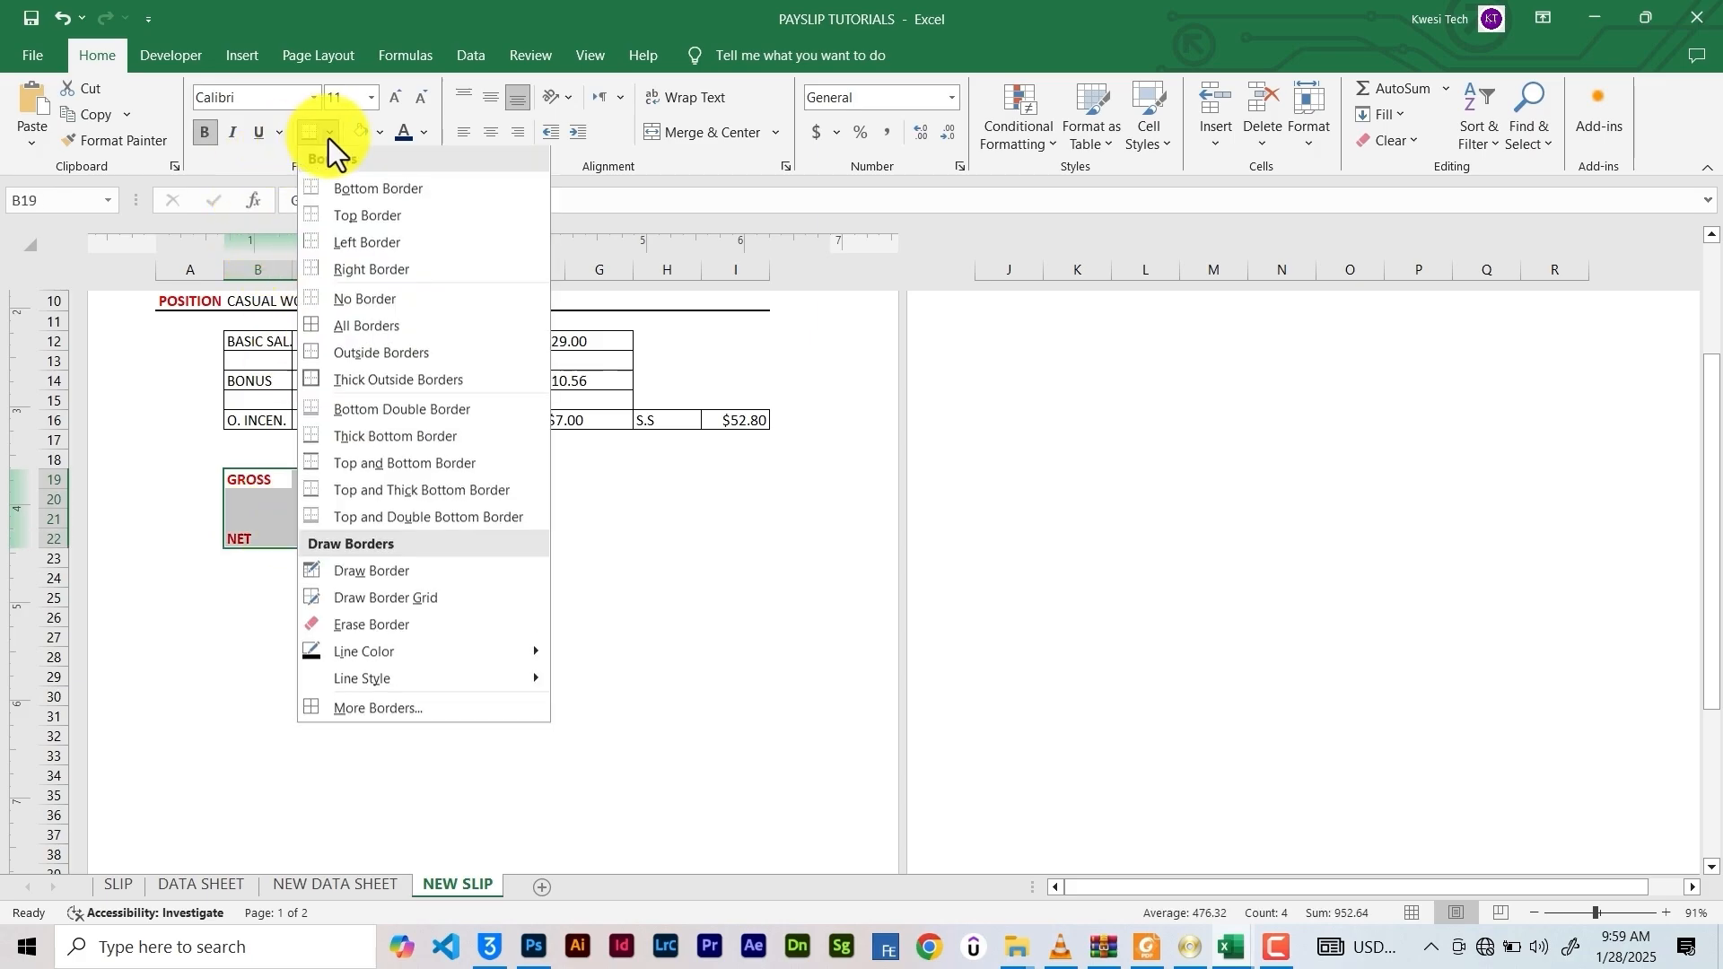
{"action": "left_click", "coordinate": [368, 381]}
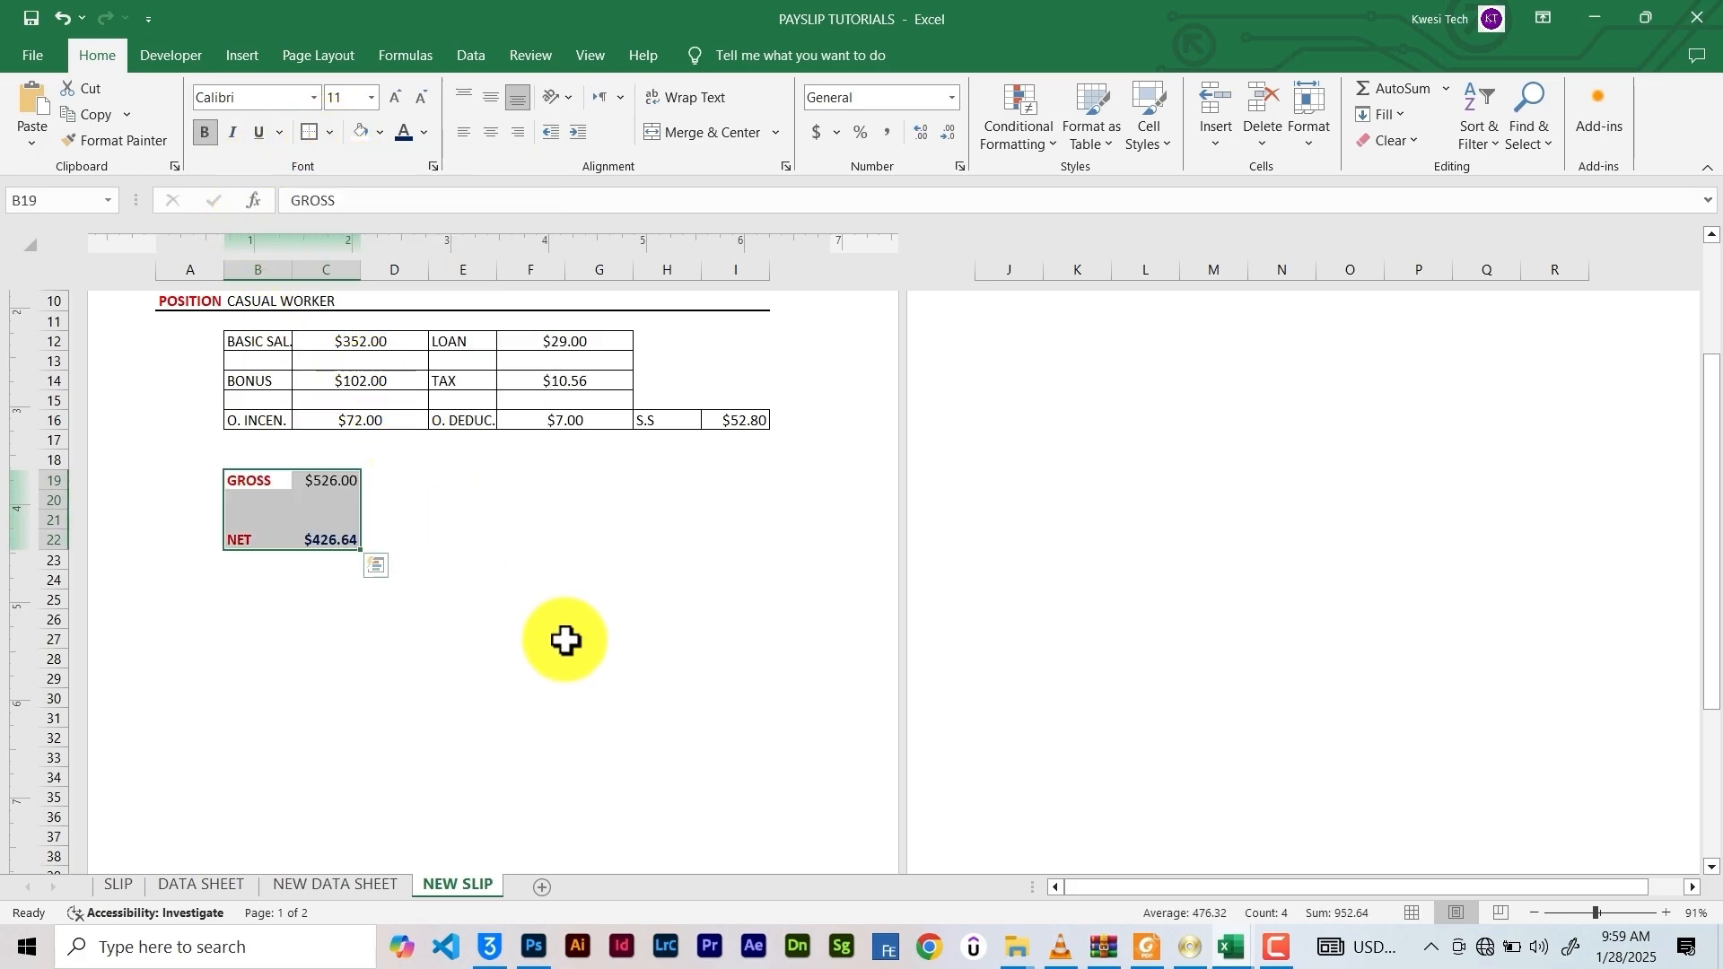
{"action": "left_click", "coordinate": [566, 640]}
{"action": "scroll", "coordinate": [565, 646], "scroll_direction": "up", "scroll_amount": 5}
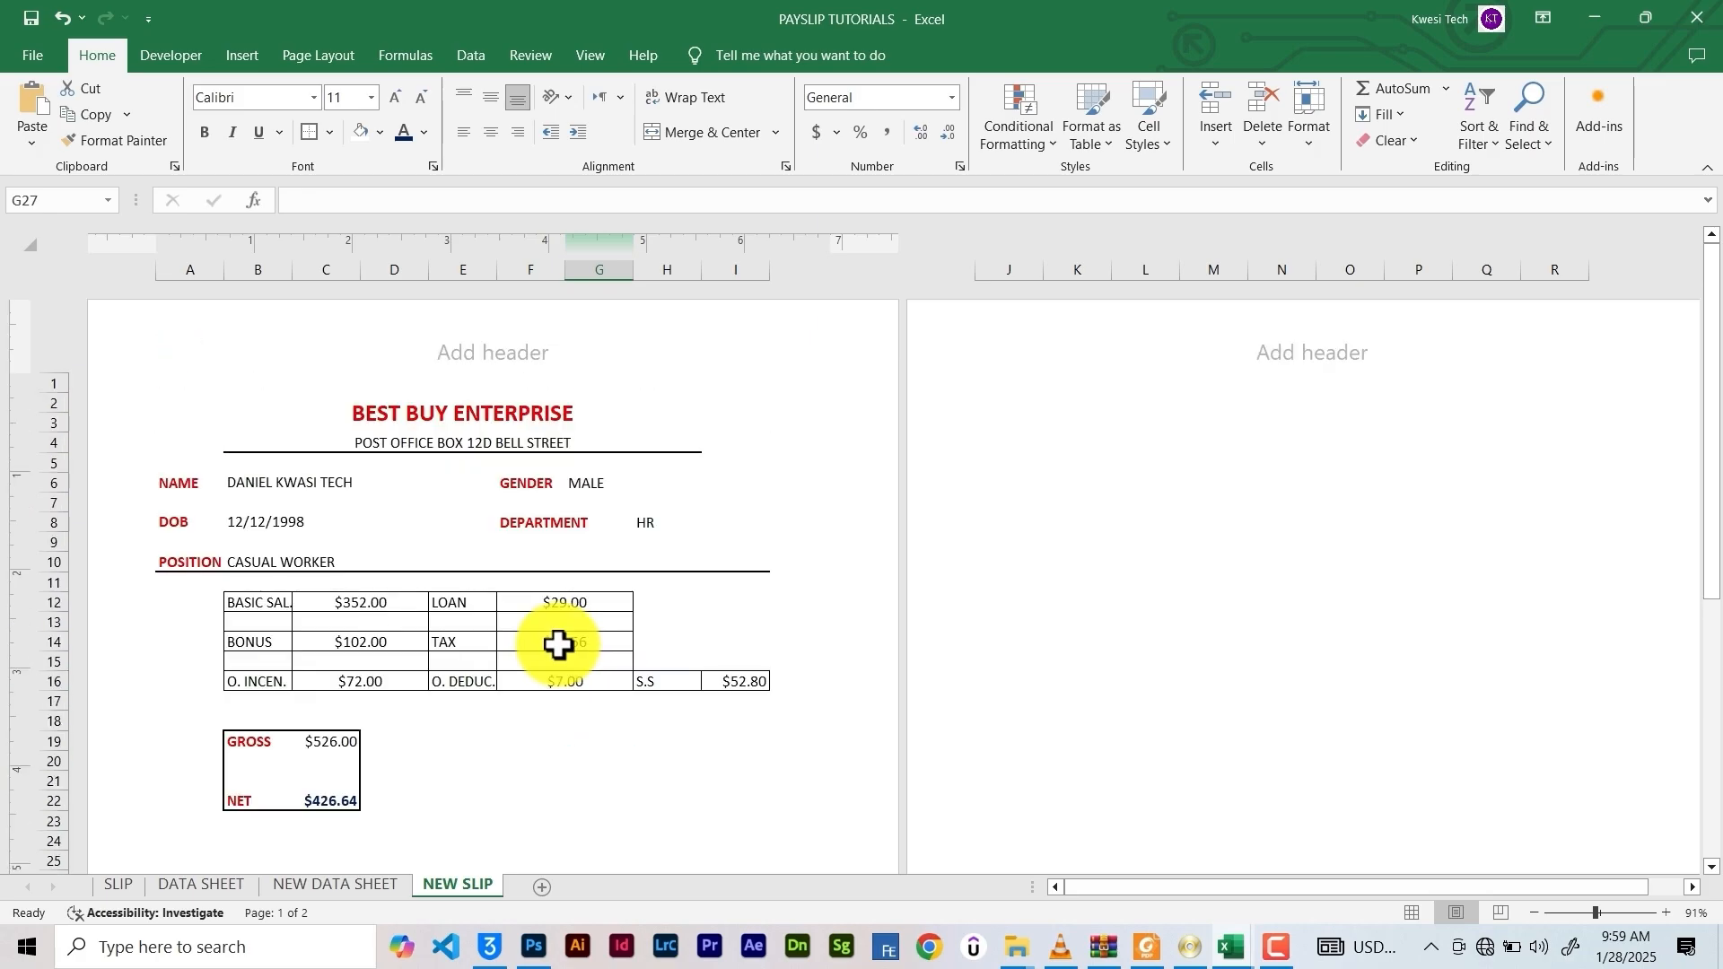
{"action": "scroll", "coordinate": [558, 645], "scroll_direction": "down", "scroll_amount": 5}
Merge and centre C28:G28 and label it DATE
{"action": "left_click", "coordinate": [435, 596]}
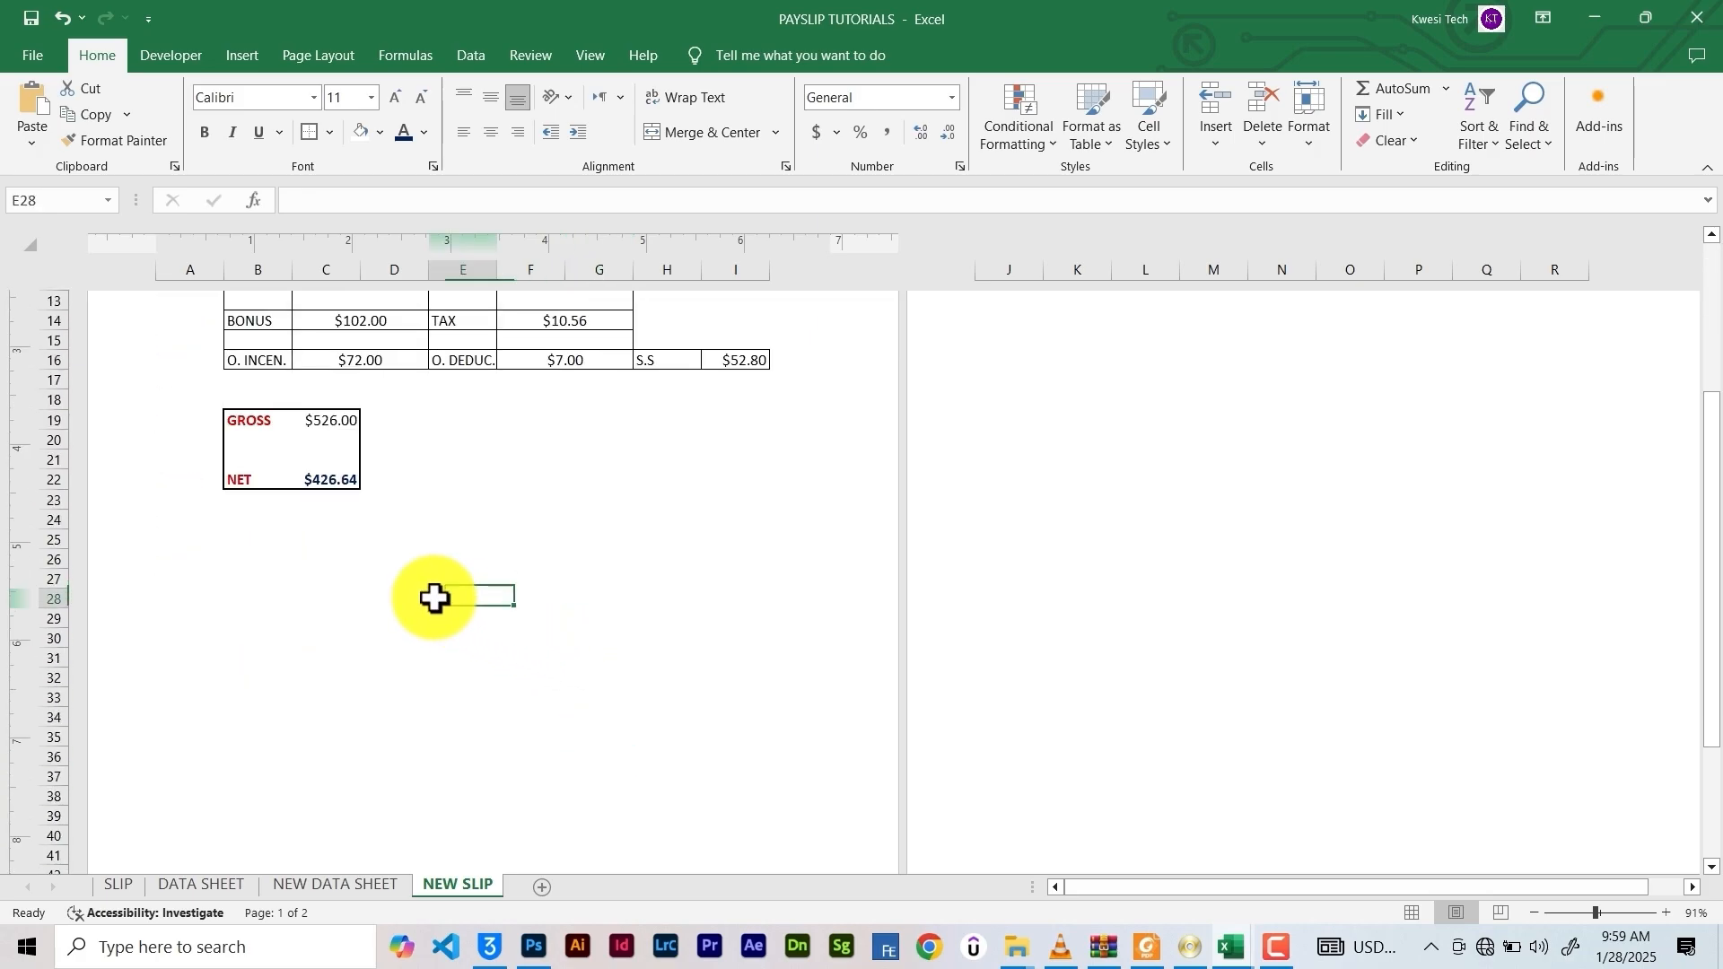
{"action": "left_click_drag", "start_coordinate": [340, 600], "coordinate": [602, 608]}
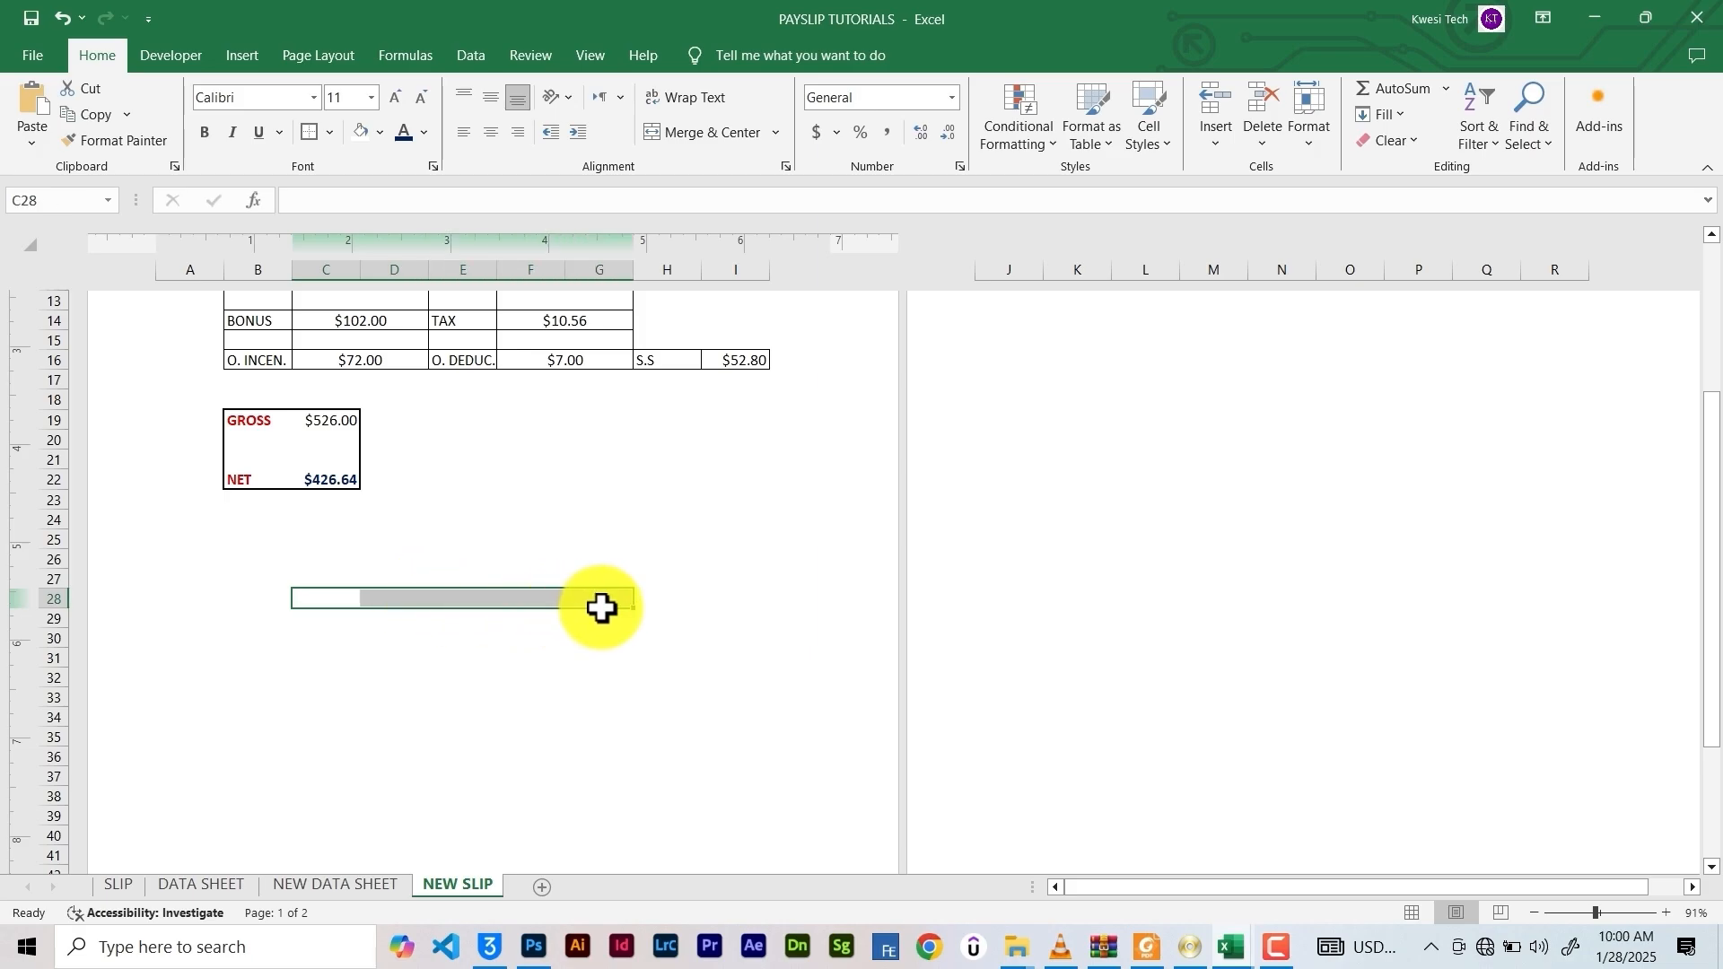
{"action": "scroll", "coordinate": [602, 608], "scroll_direction": "up", "scroll_amount": 1}
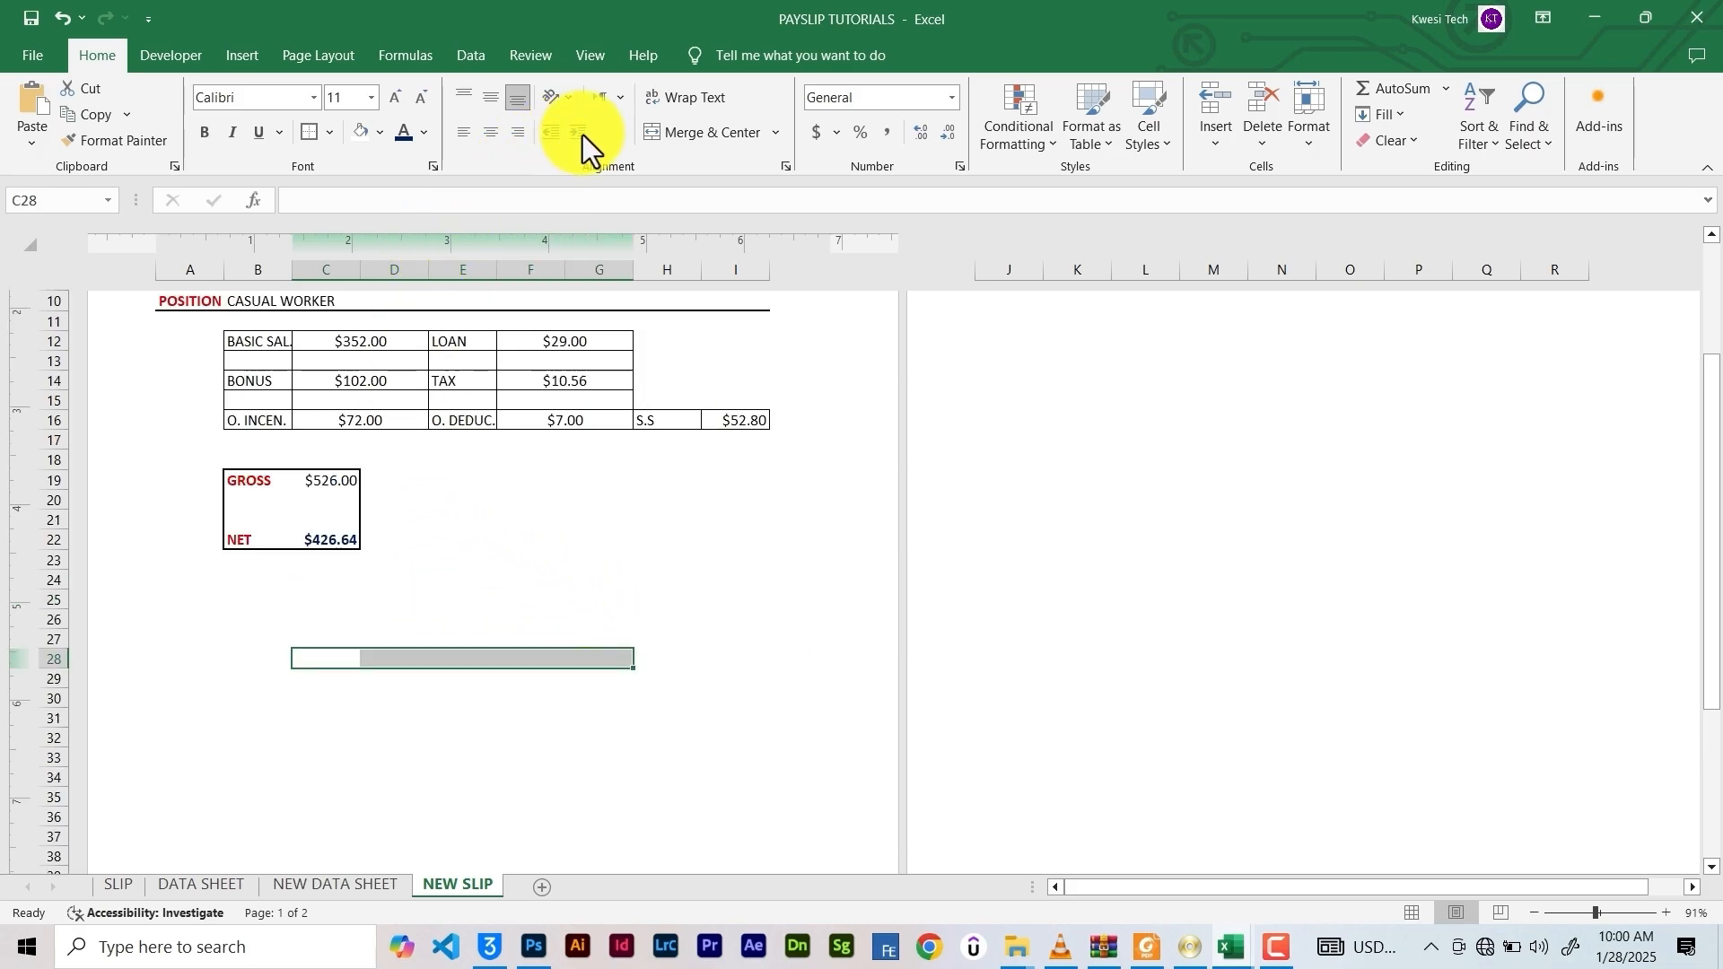
{"action": "left_click", "coordinate": [709, 132]}
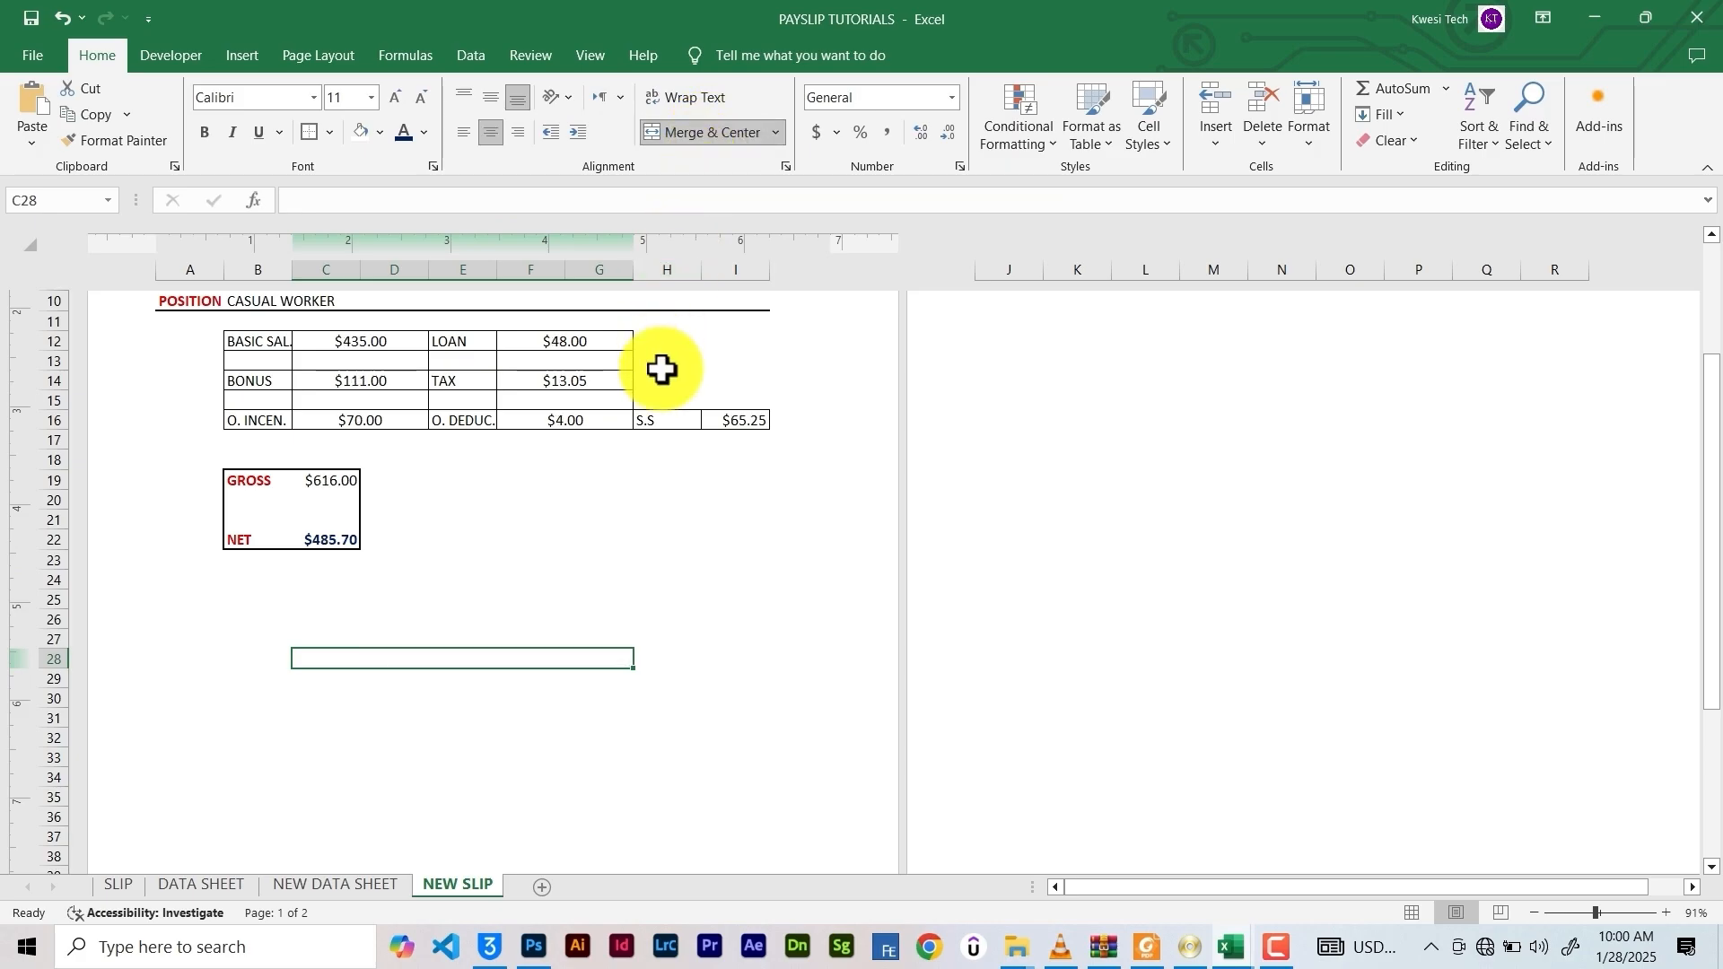
{"action": "type", "text": "da"}
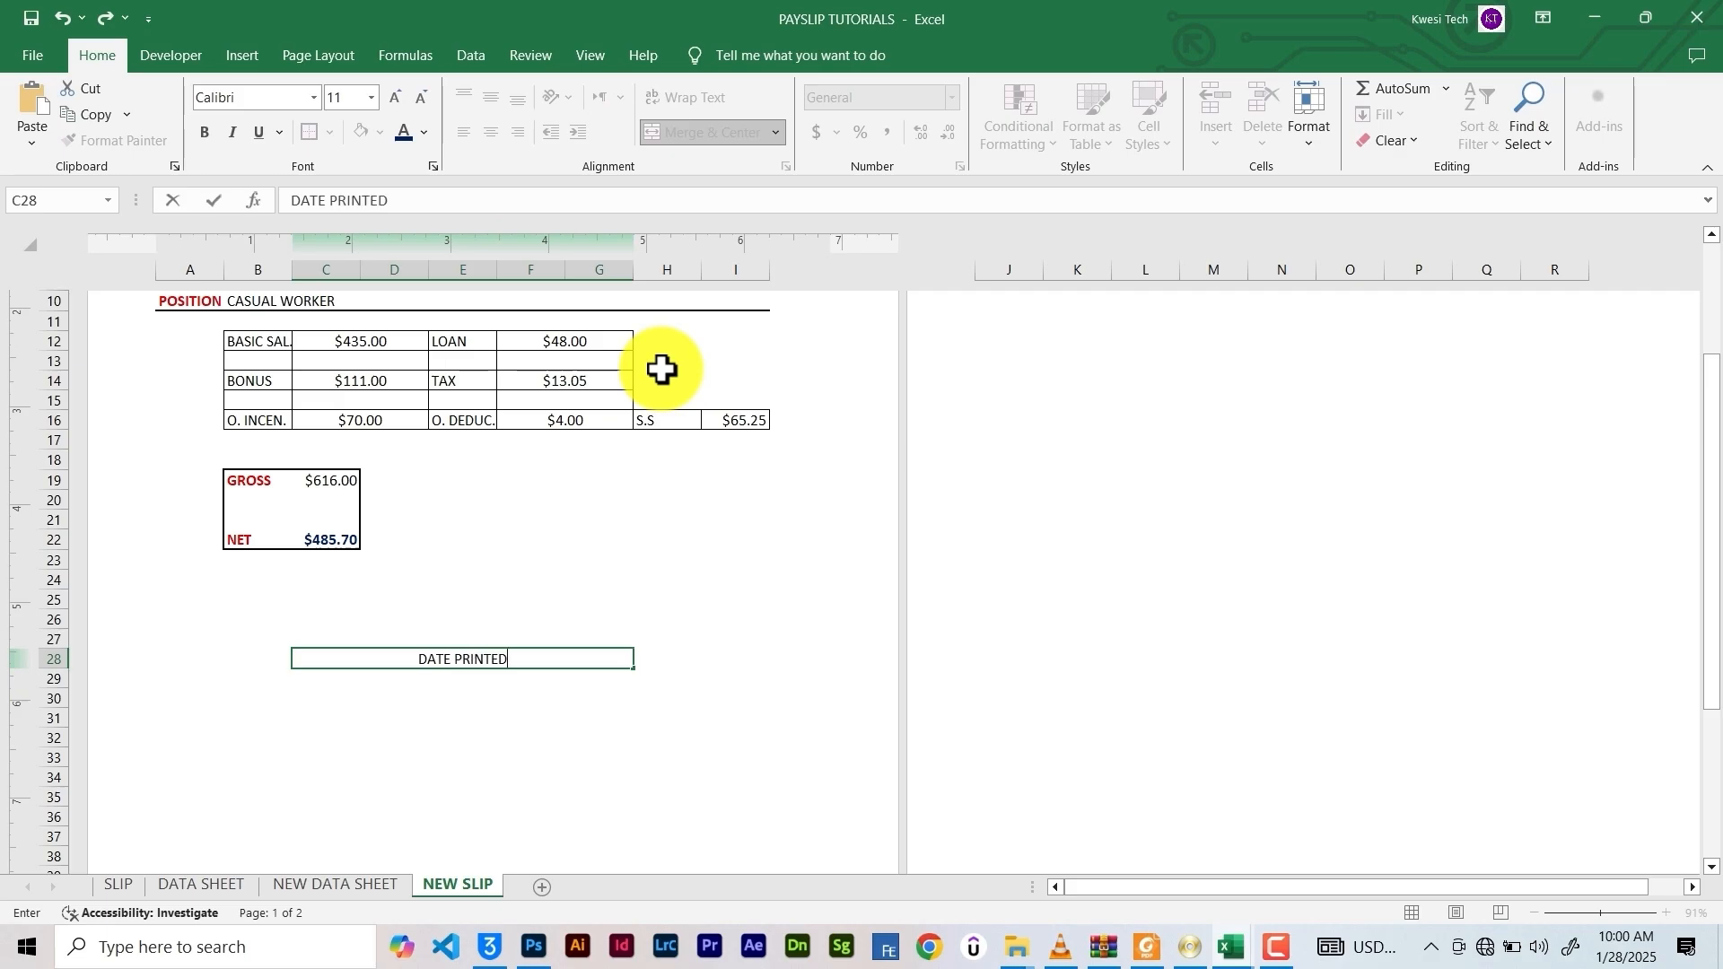
{"action": "left_click", "coordinate": [447, 698]}
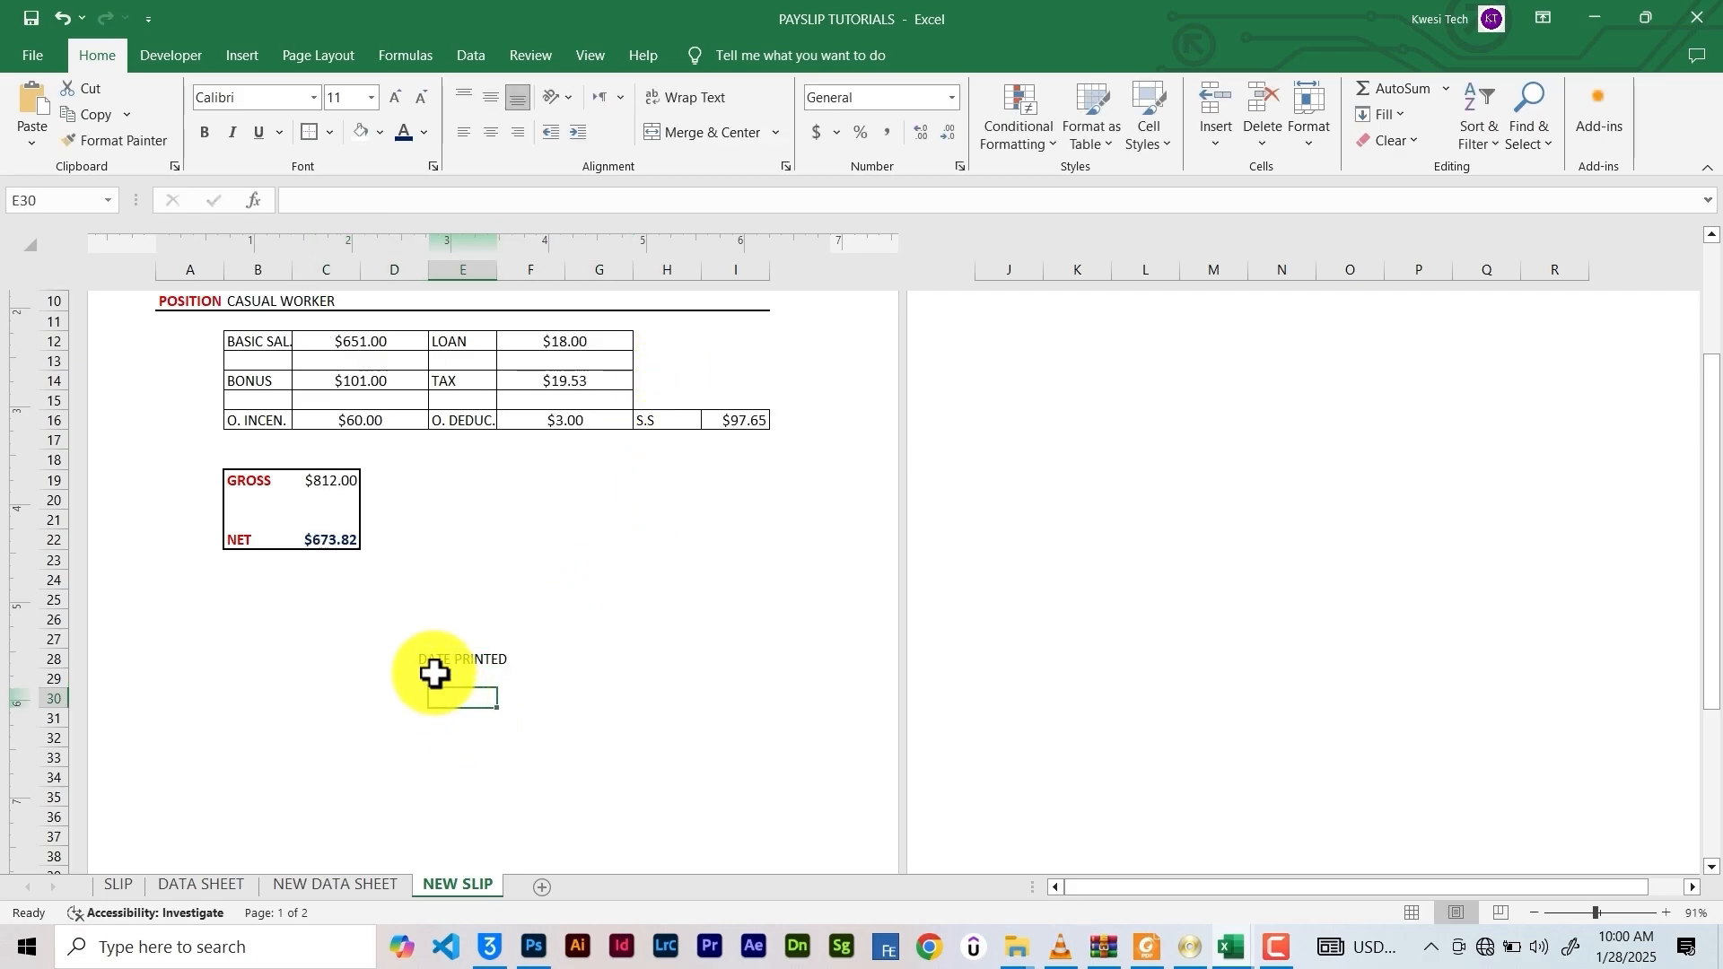
{"action": "left_click", "coordinate": [435, 675]}
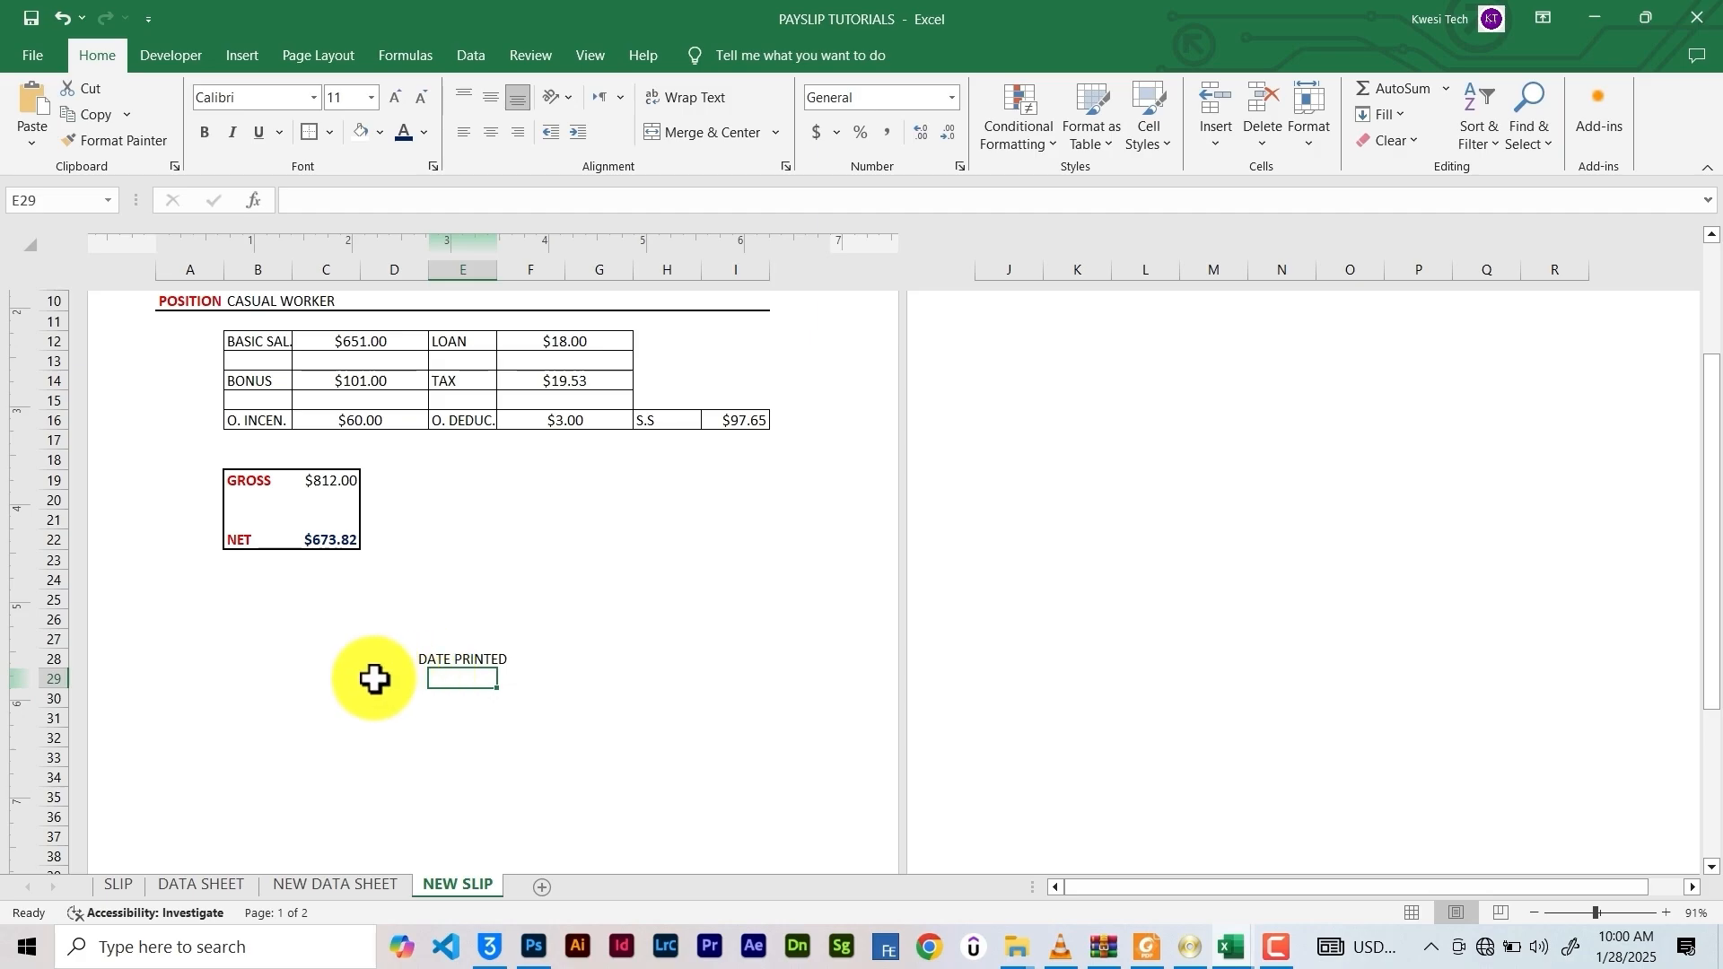
{"action": "left_click_drag", "start_coordinate": [345, 679], "coordinate": [588, 684]}
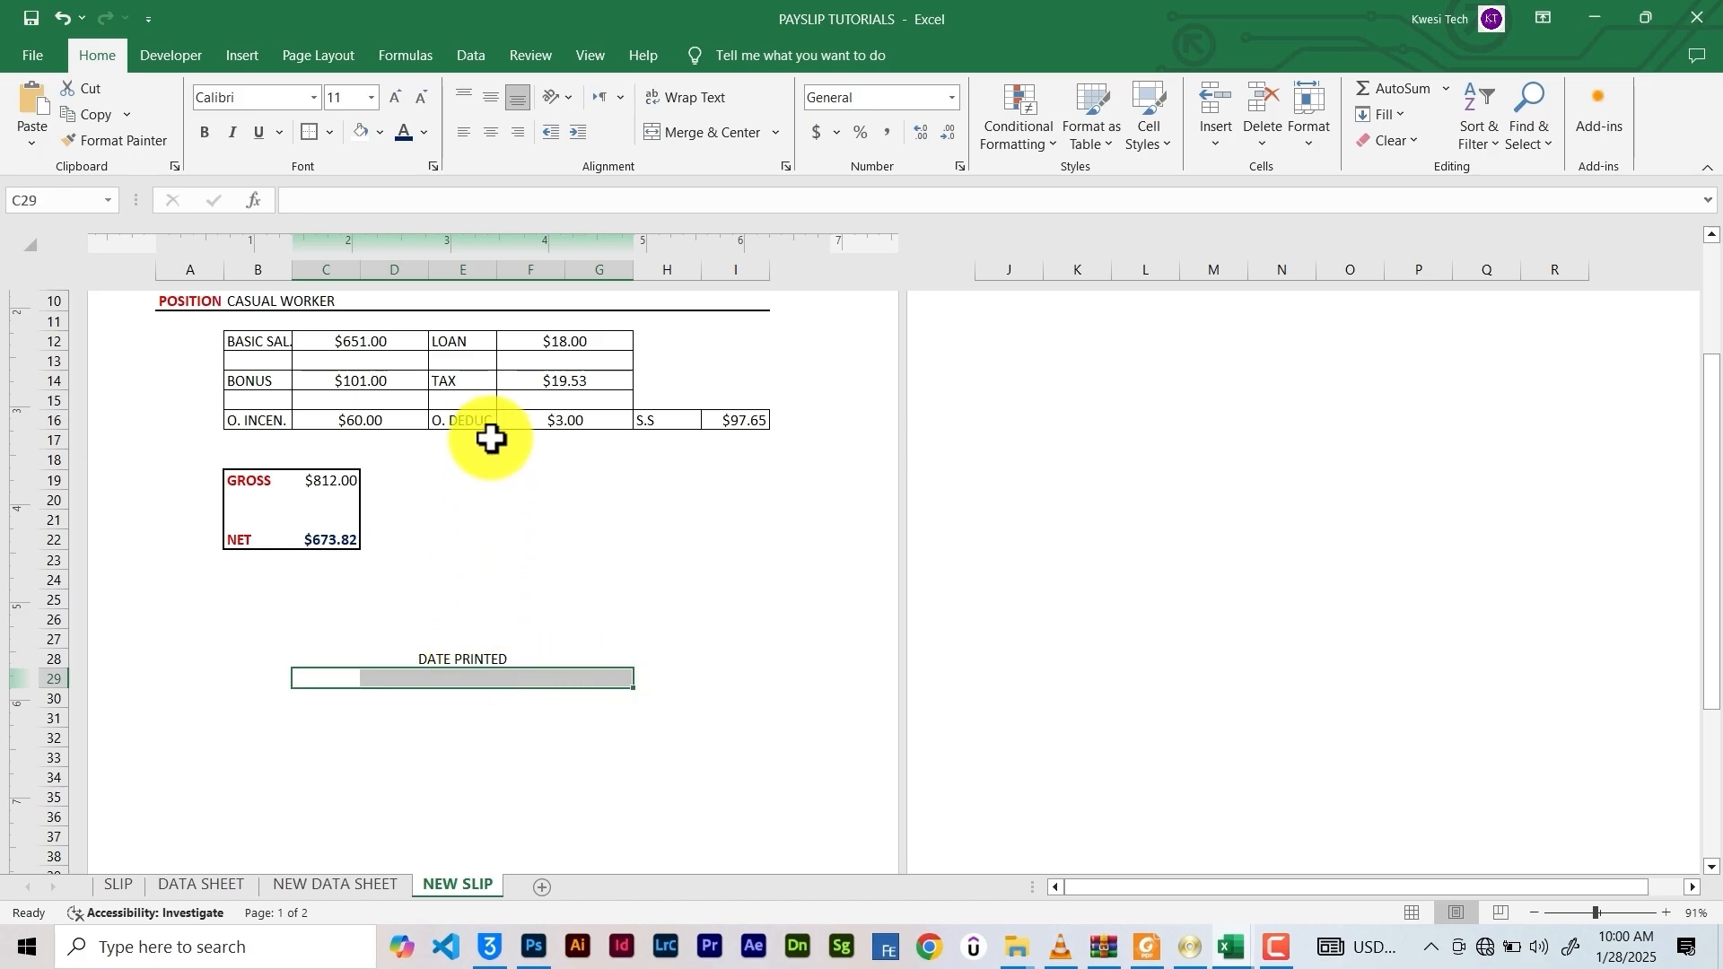
{"action": "left_click", "coordinate": [494, 659]}
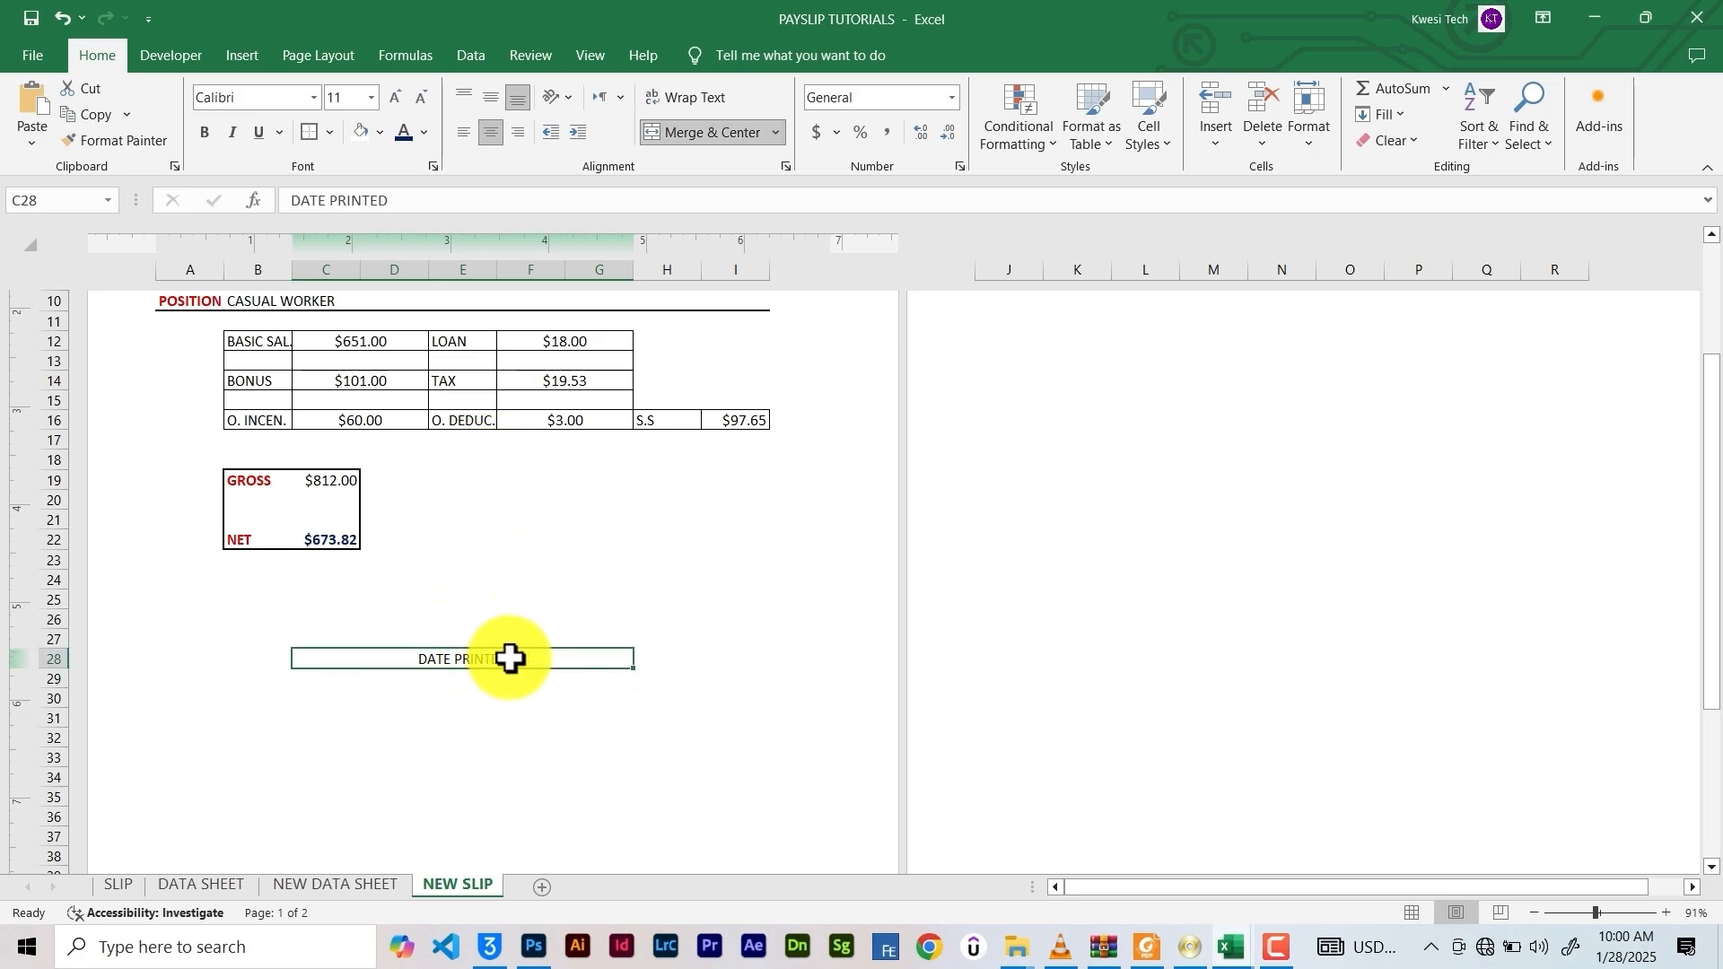
{"action": "double_click", "coordinate": [508, 659]}
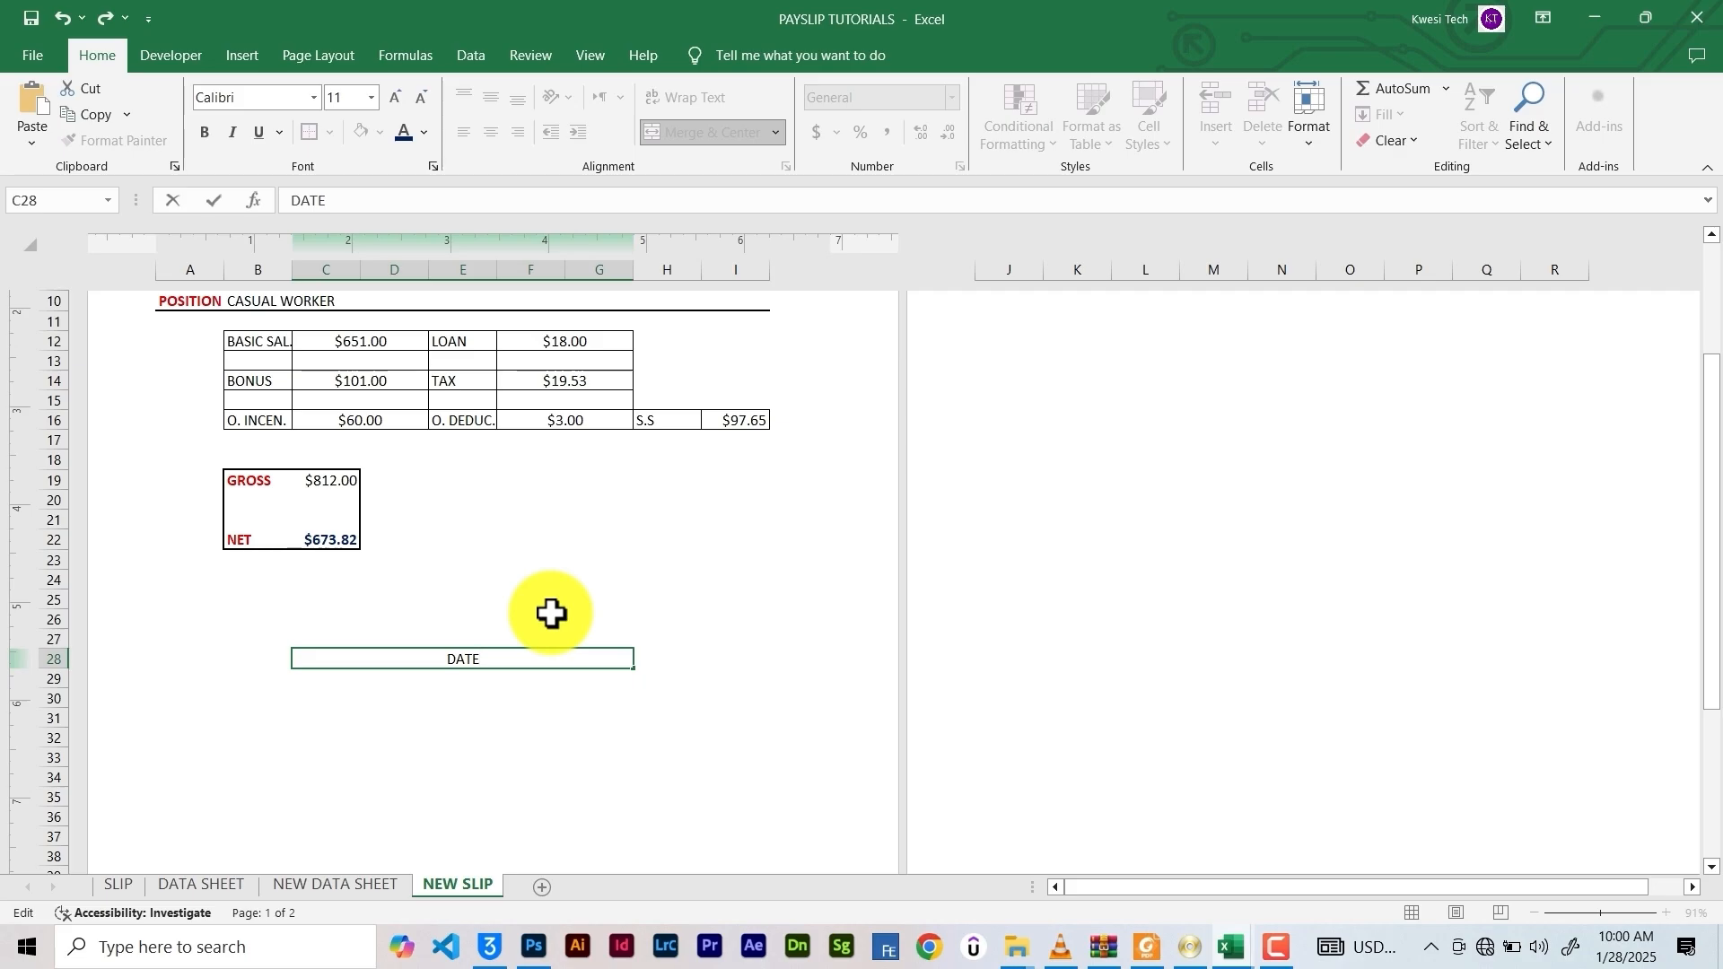
{"action": "left_click", "coordinate": [431, 682]}
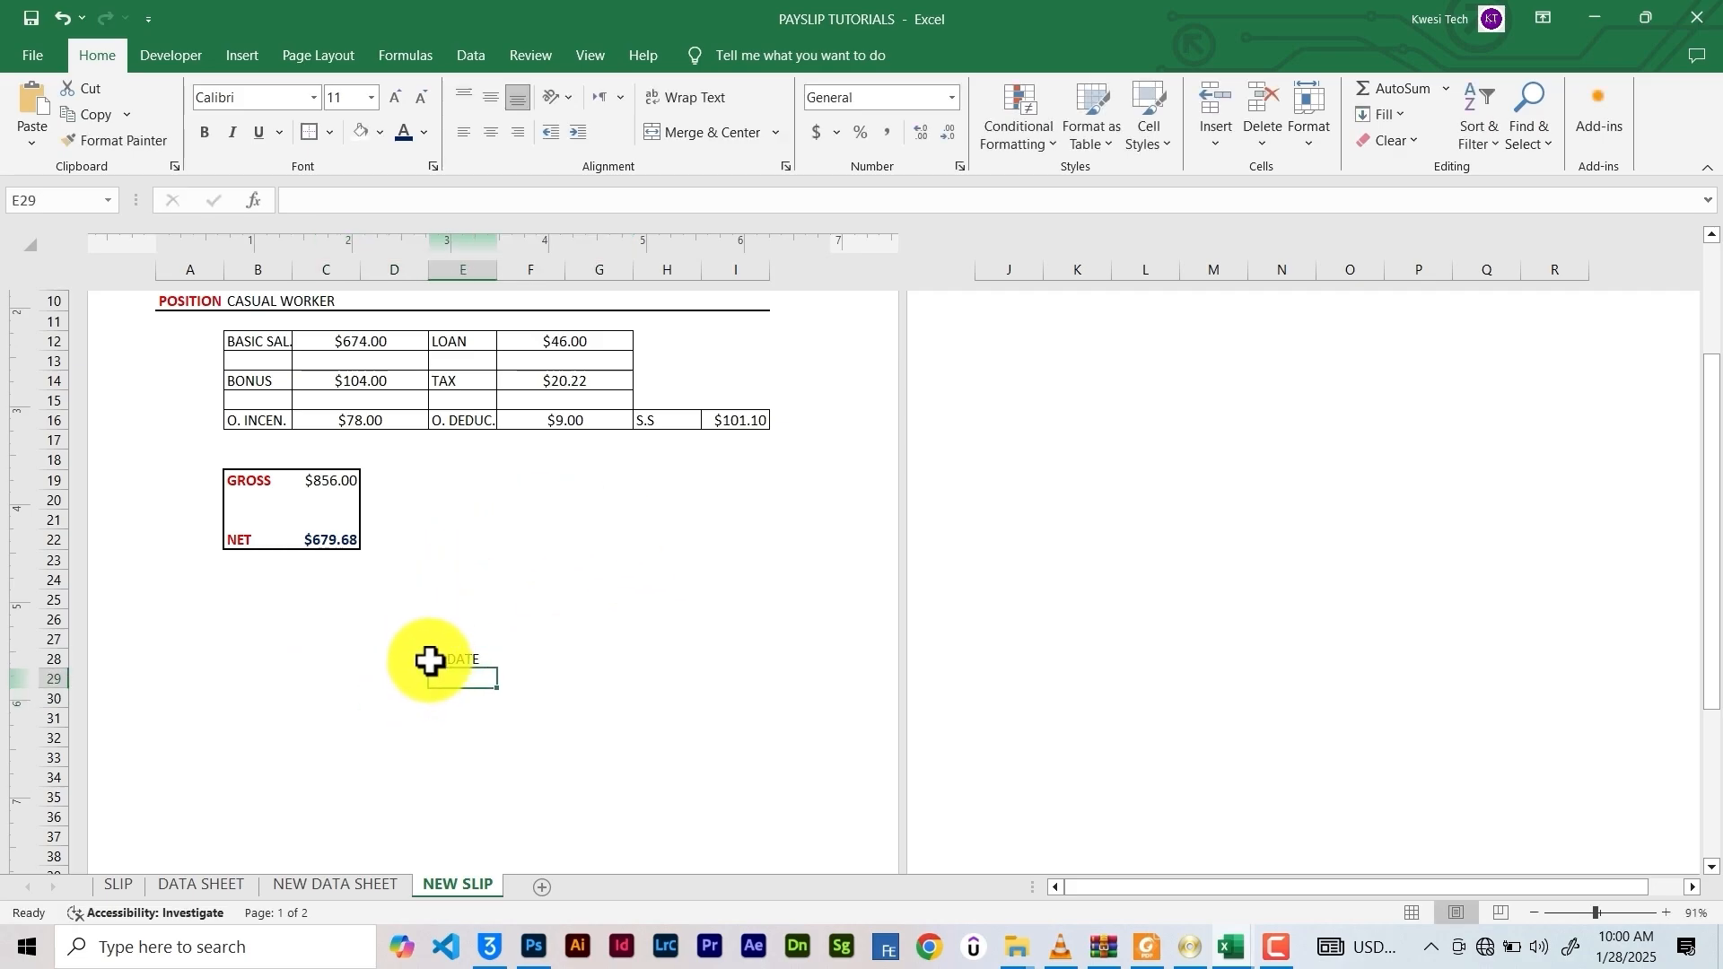
Add a thick bottom border under DATE and select D30:F30 beneath it
{"action": "left_click", "coordinate": [430, 661]}
{"action": "left_click", "coordinate": [333, 132]}
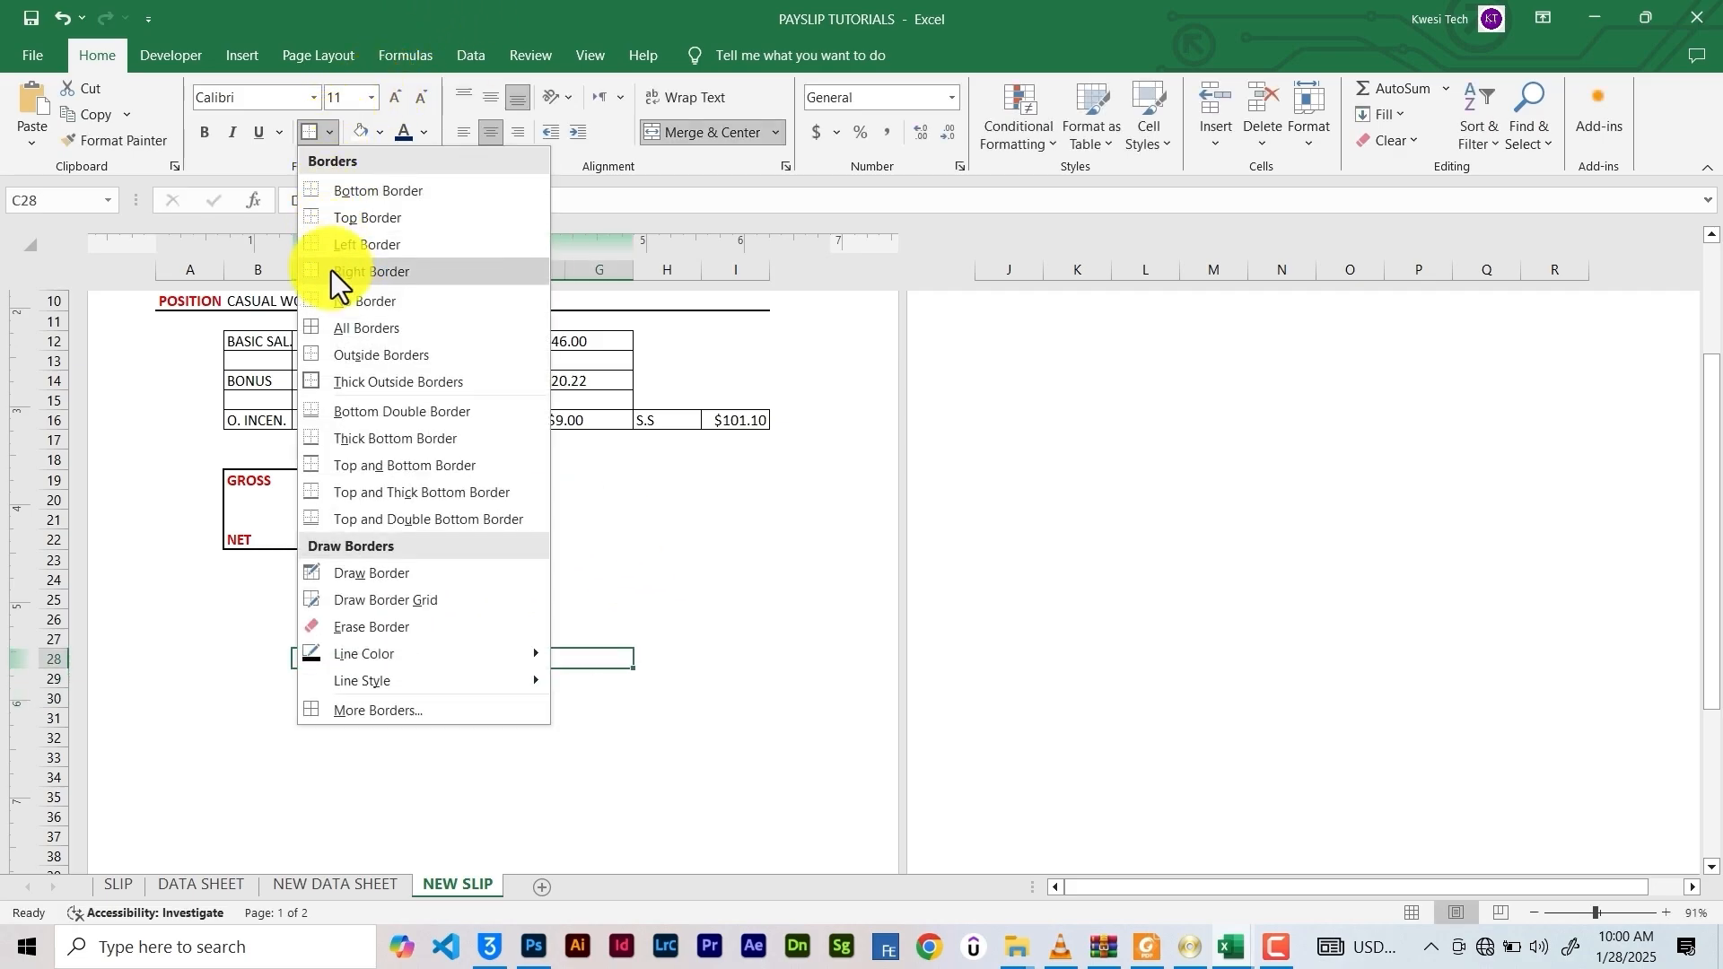
{"action": "left_click", "coordinate": [377, 445]}
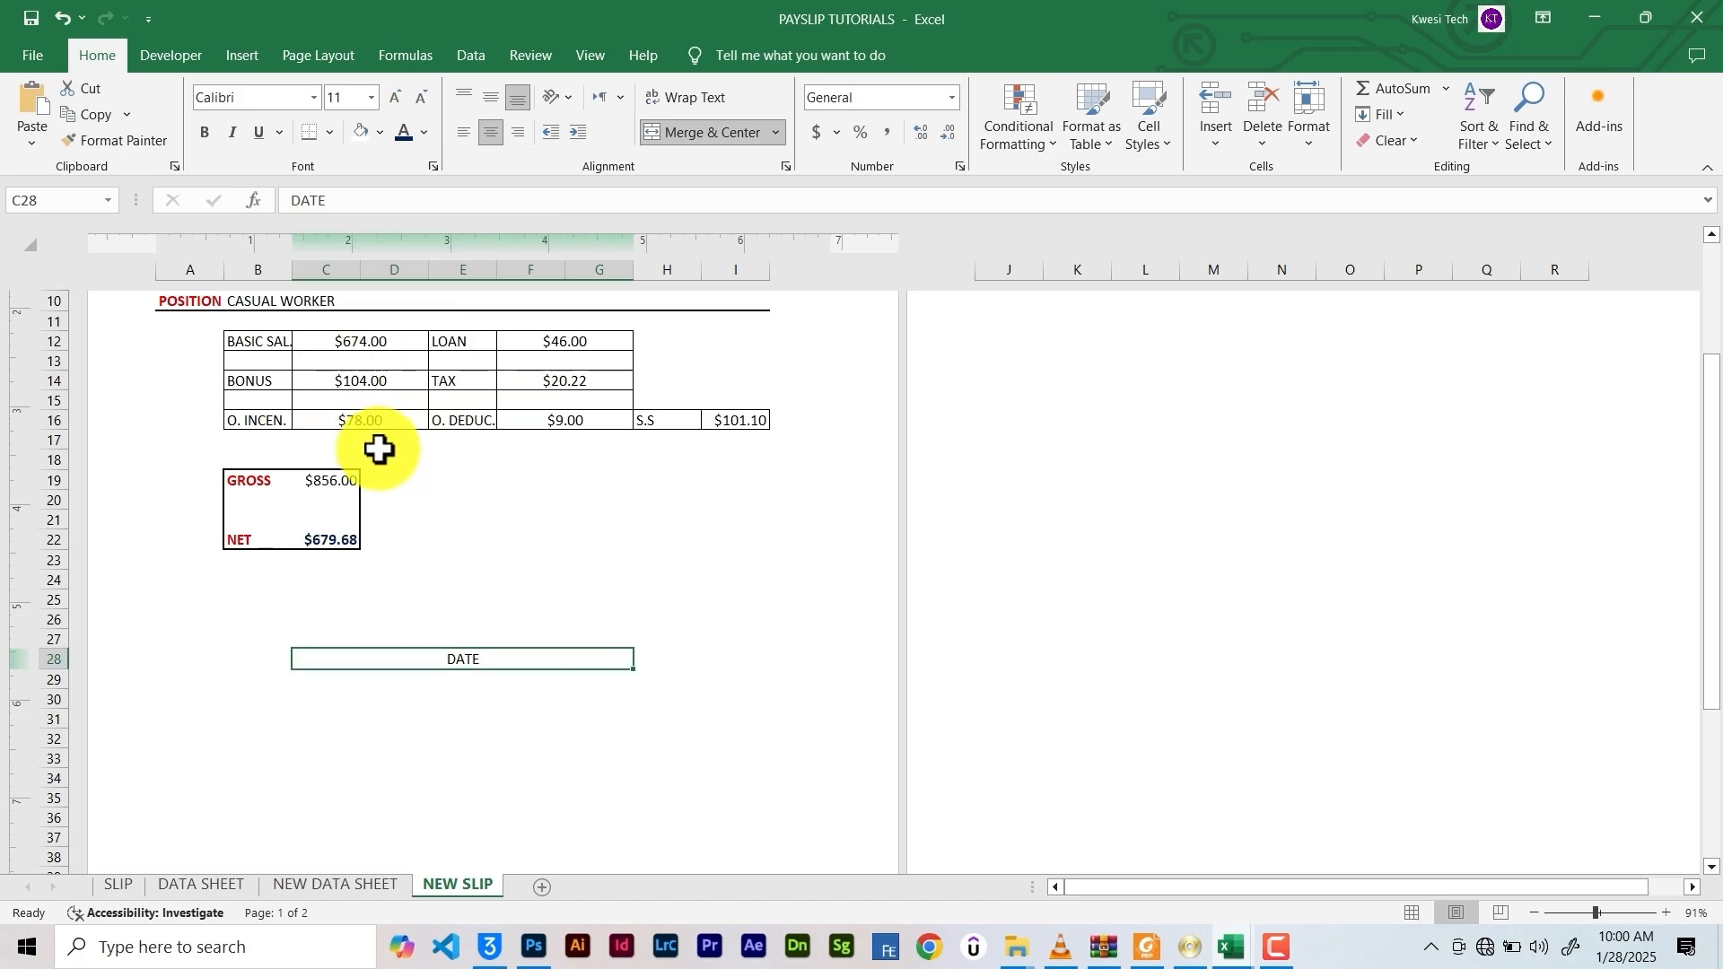
{"action": "left_click", "coordinate": [453, 684]}
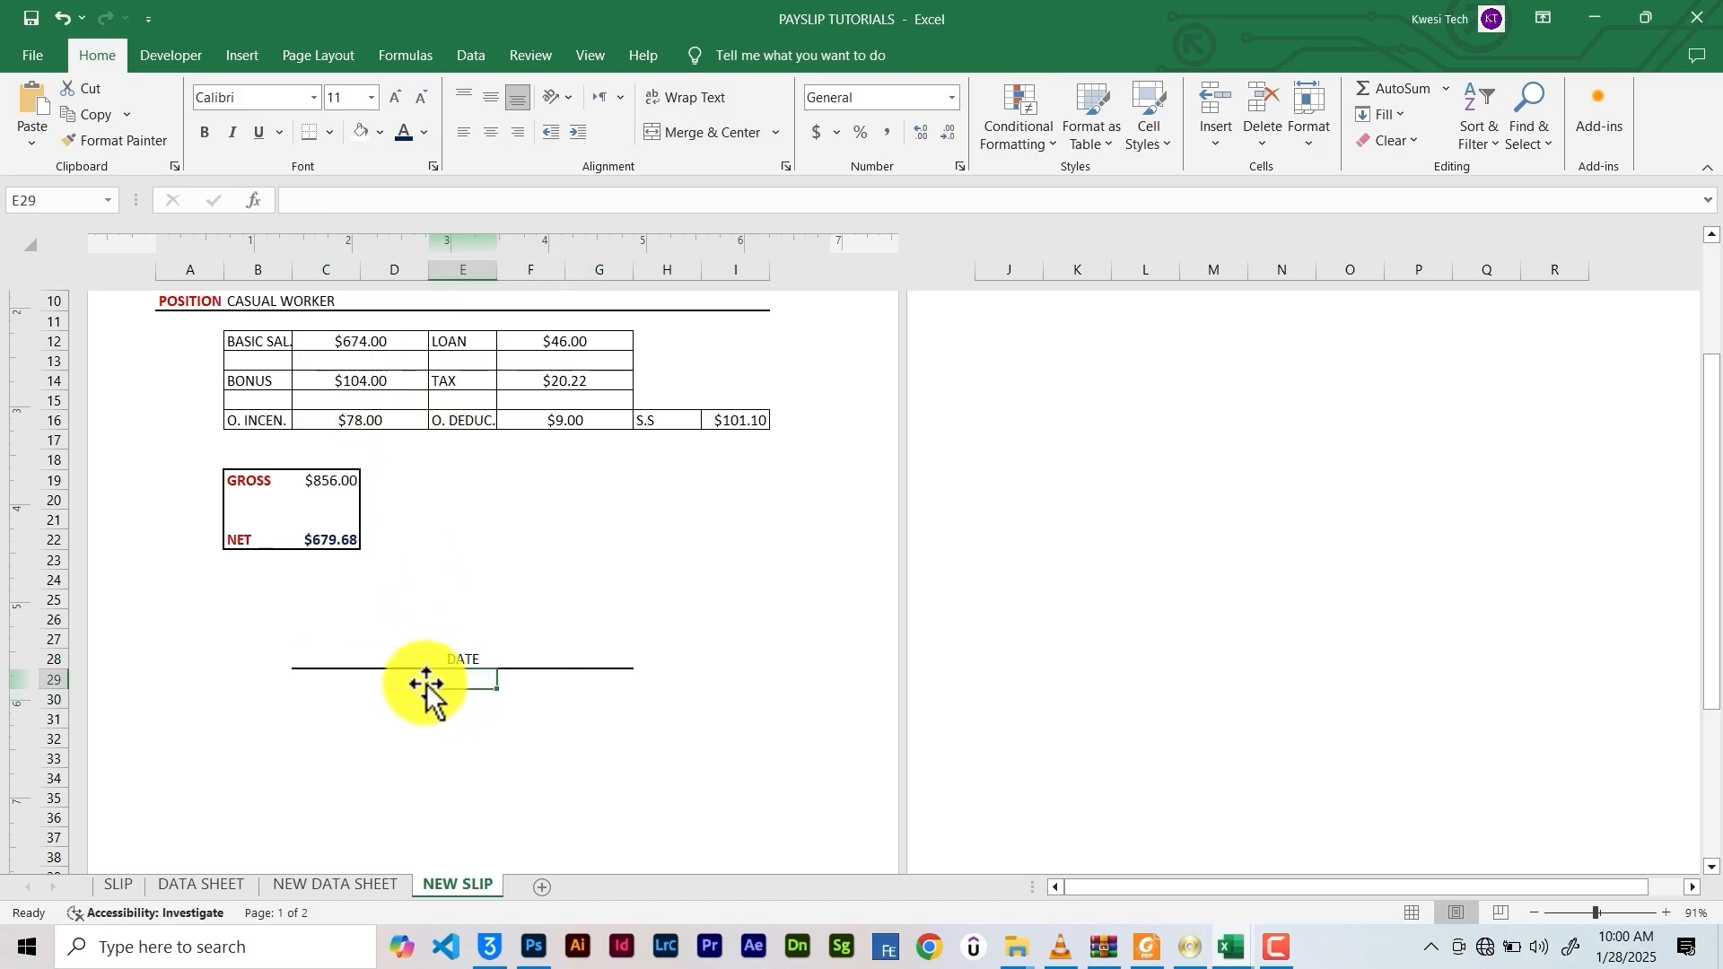
{"action": "left_click_drag", "start_coordinate": [399, 685], "coordinate": [556, 684]}
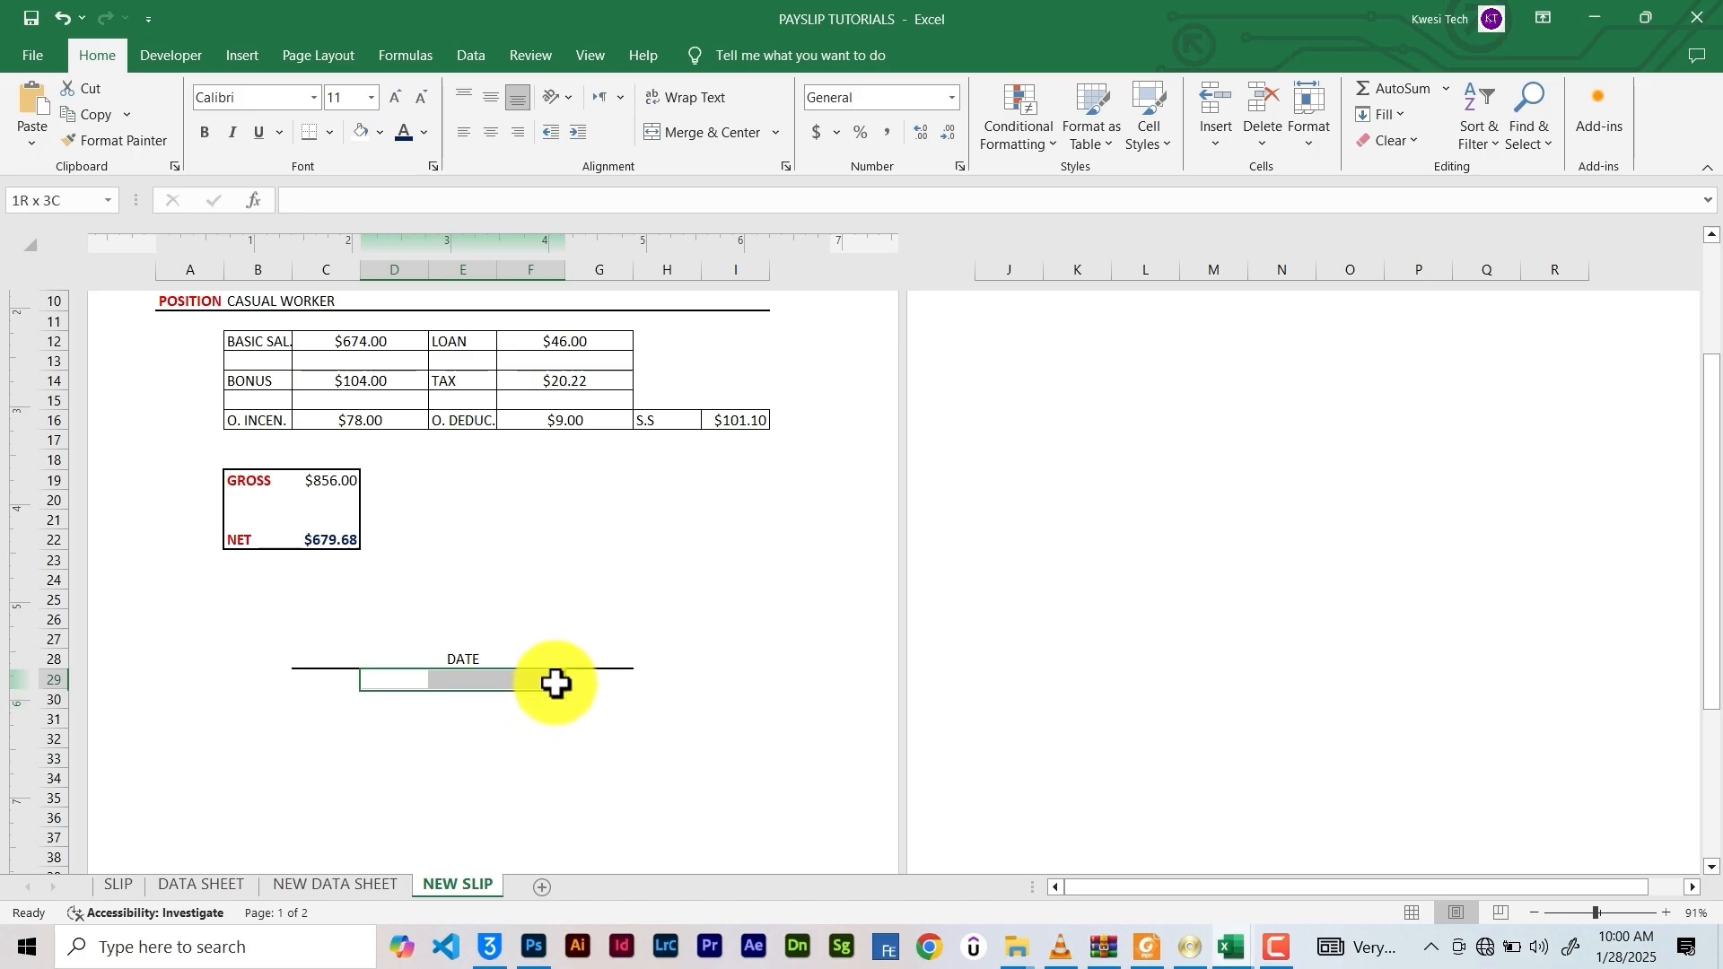
{"action": "left_click", "coordinate": [449, 703]}
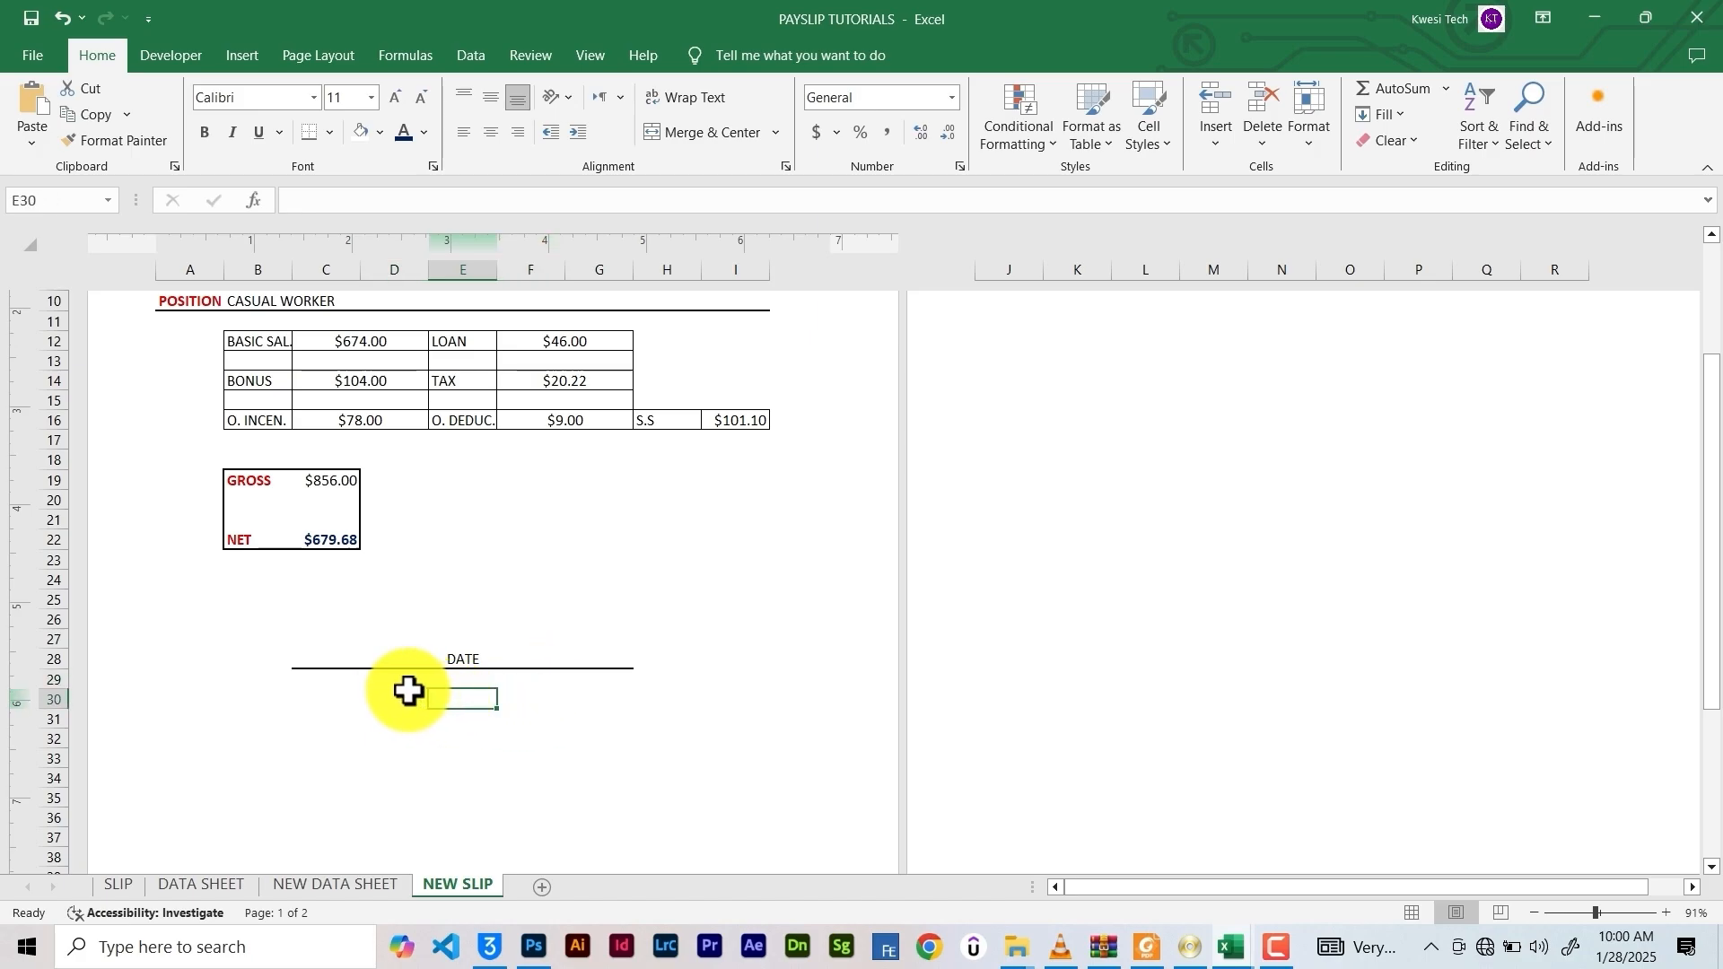
{"action": "left_click_drag", "start_coordinate": [408, 692], "coordinate": [550, 707]}
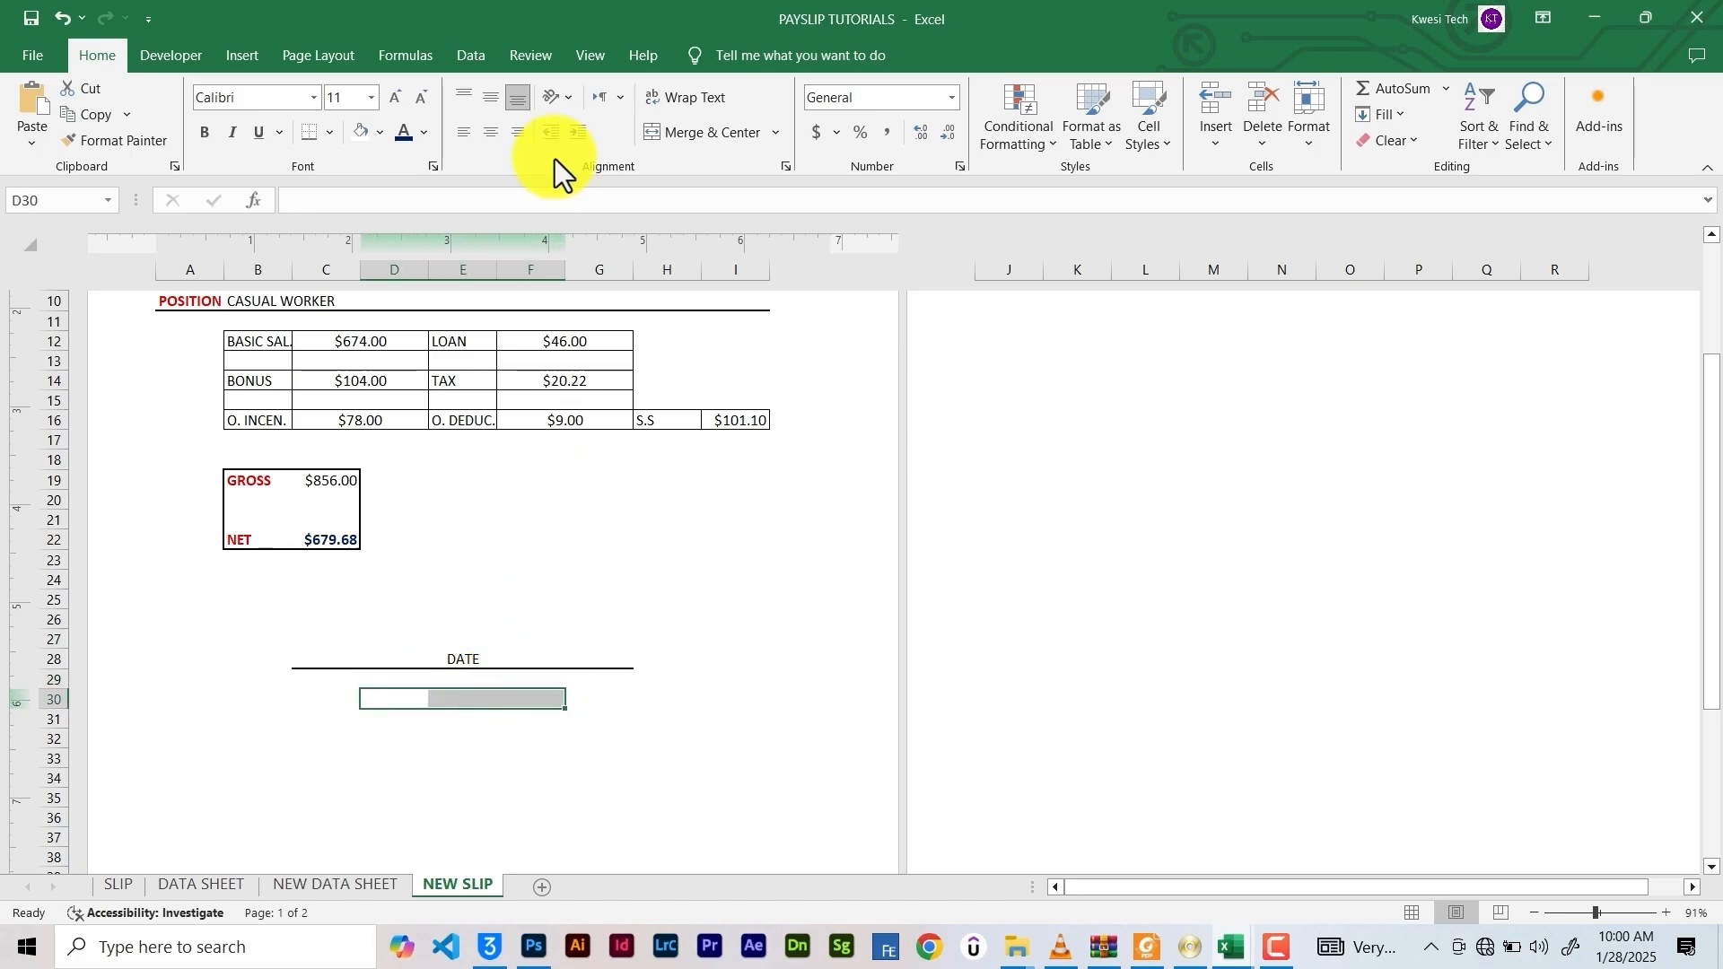
Merge D30:F30 and enter =NOW(), showing 1/28/2025 10:00
{"action": "left_click", "coordinate": [659, 131]}
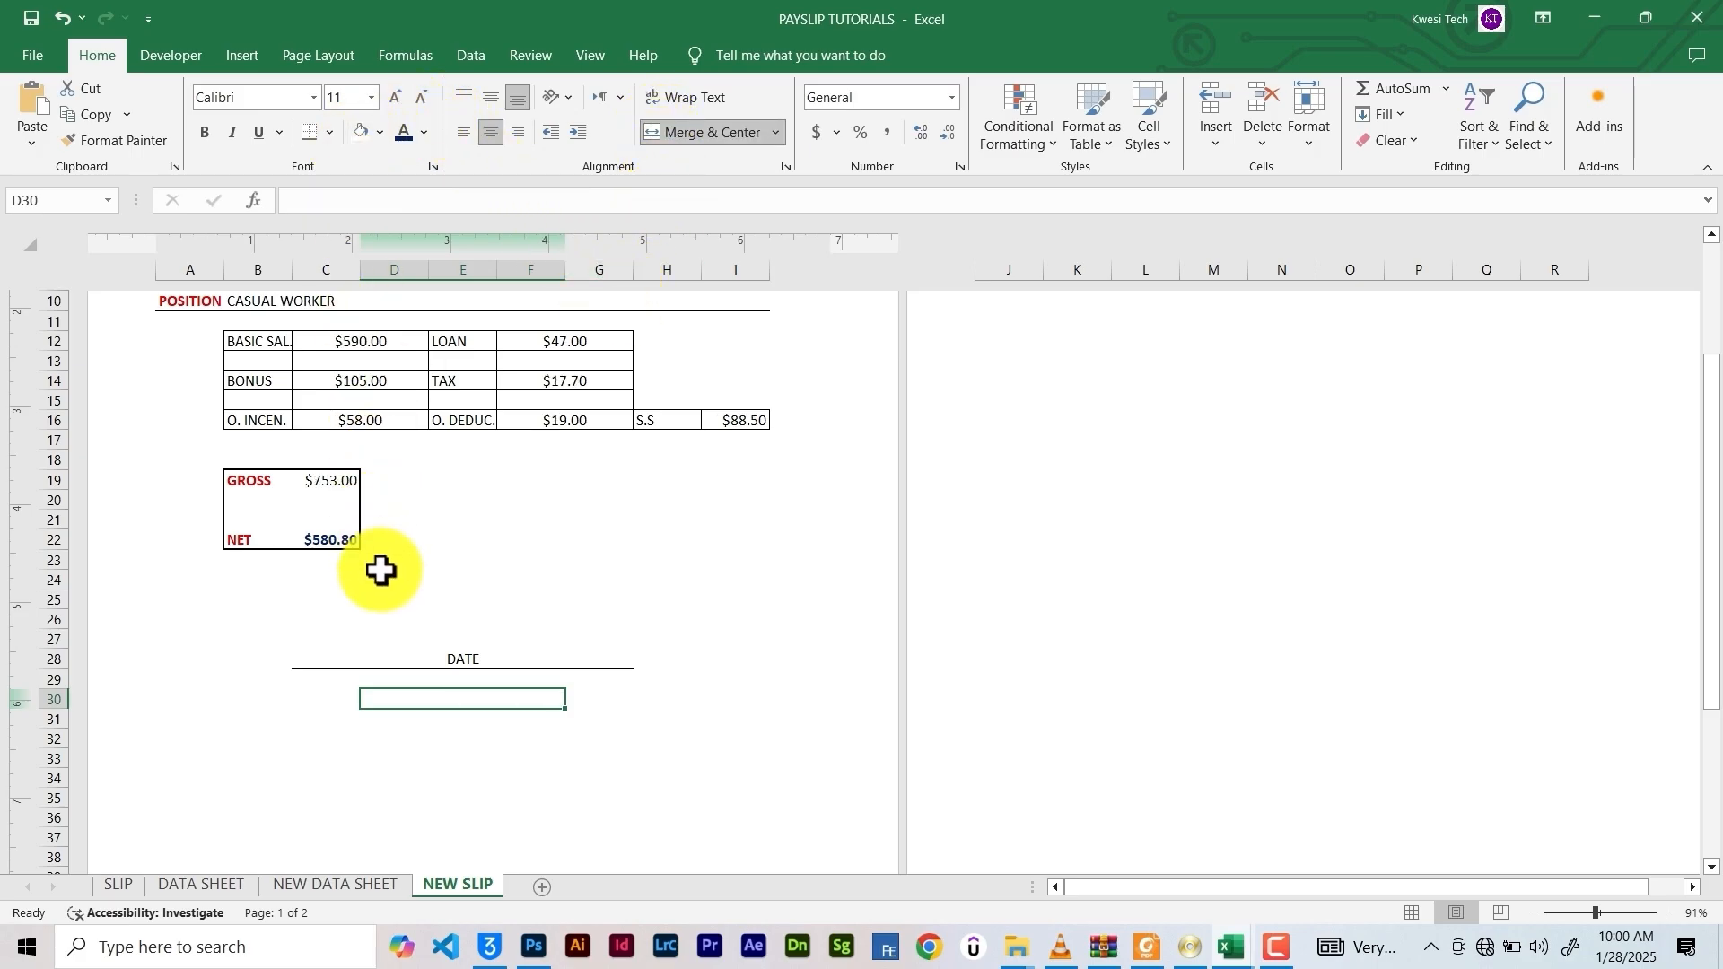
{"action": "left_click", "coordinate": [408, 195]}
{"action": "type", "text": "="}
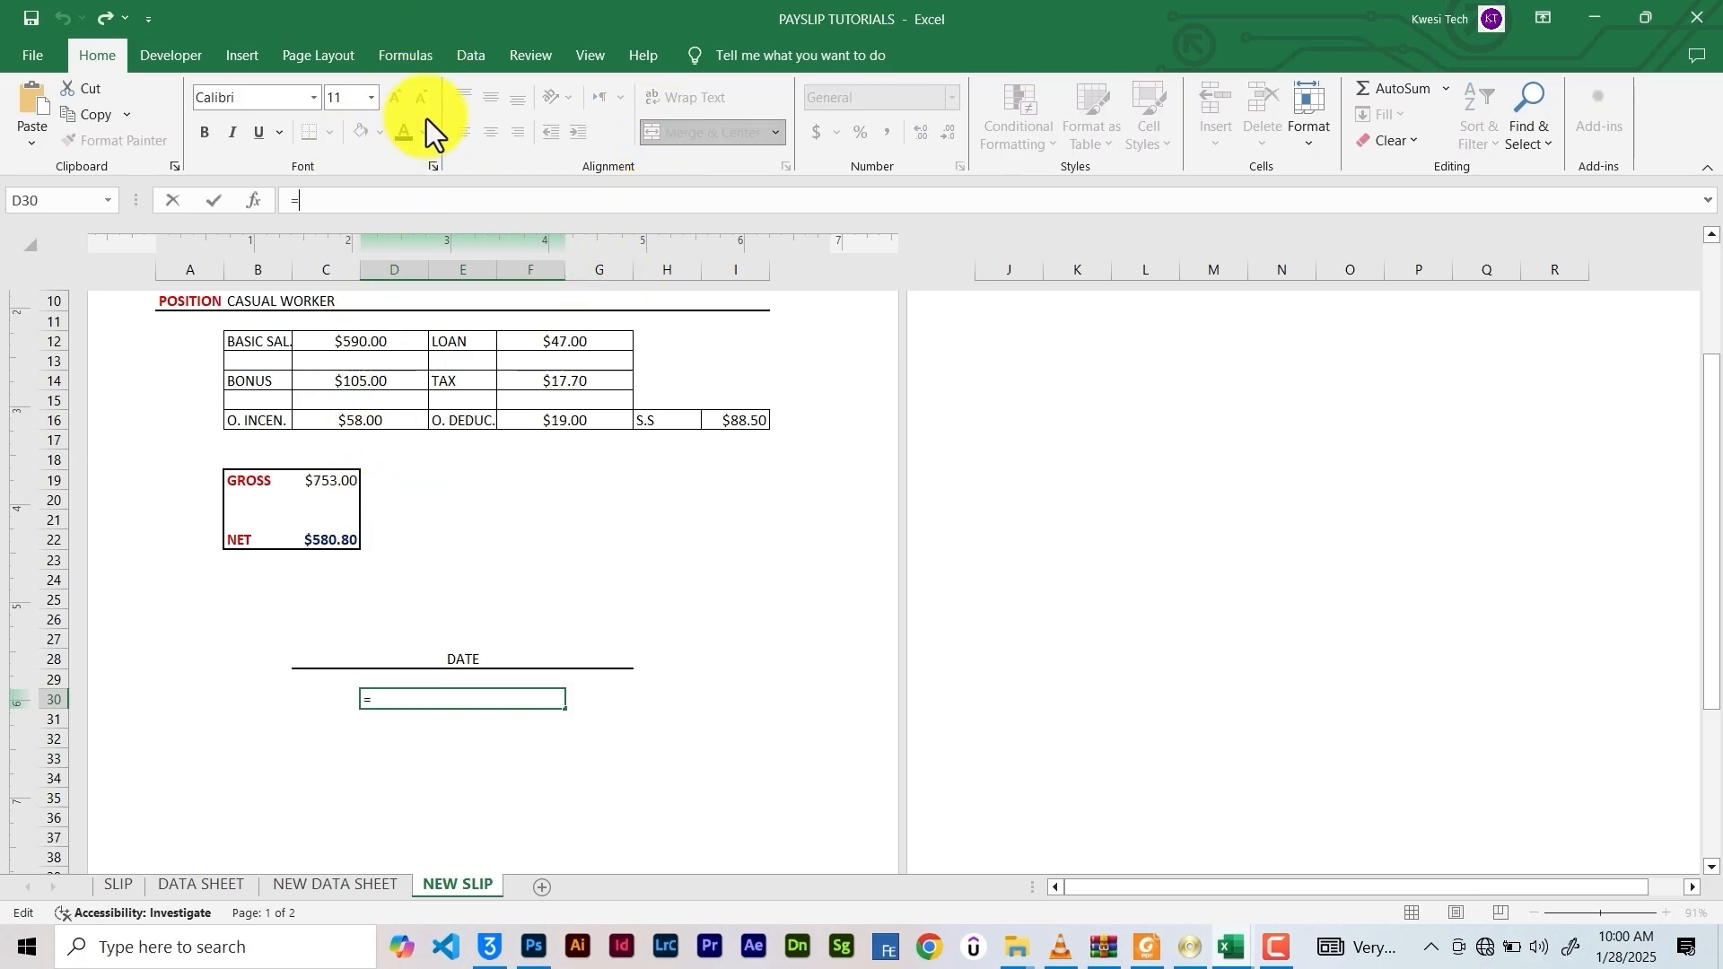
{"action": "type", "text": "N"}
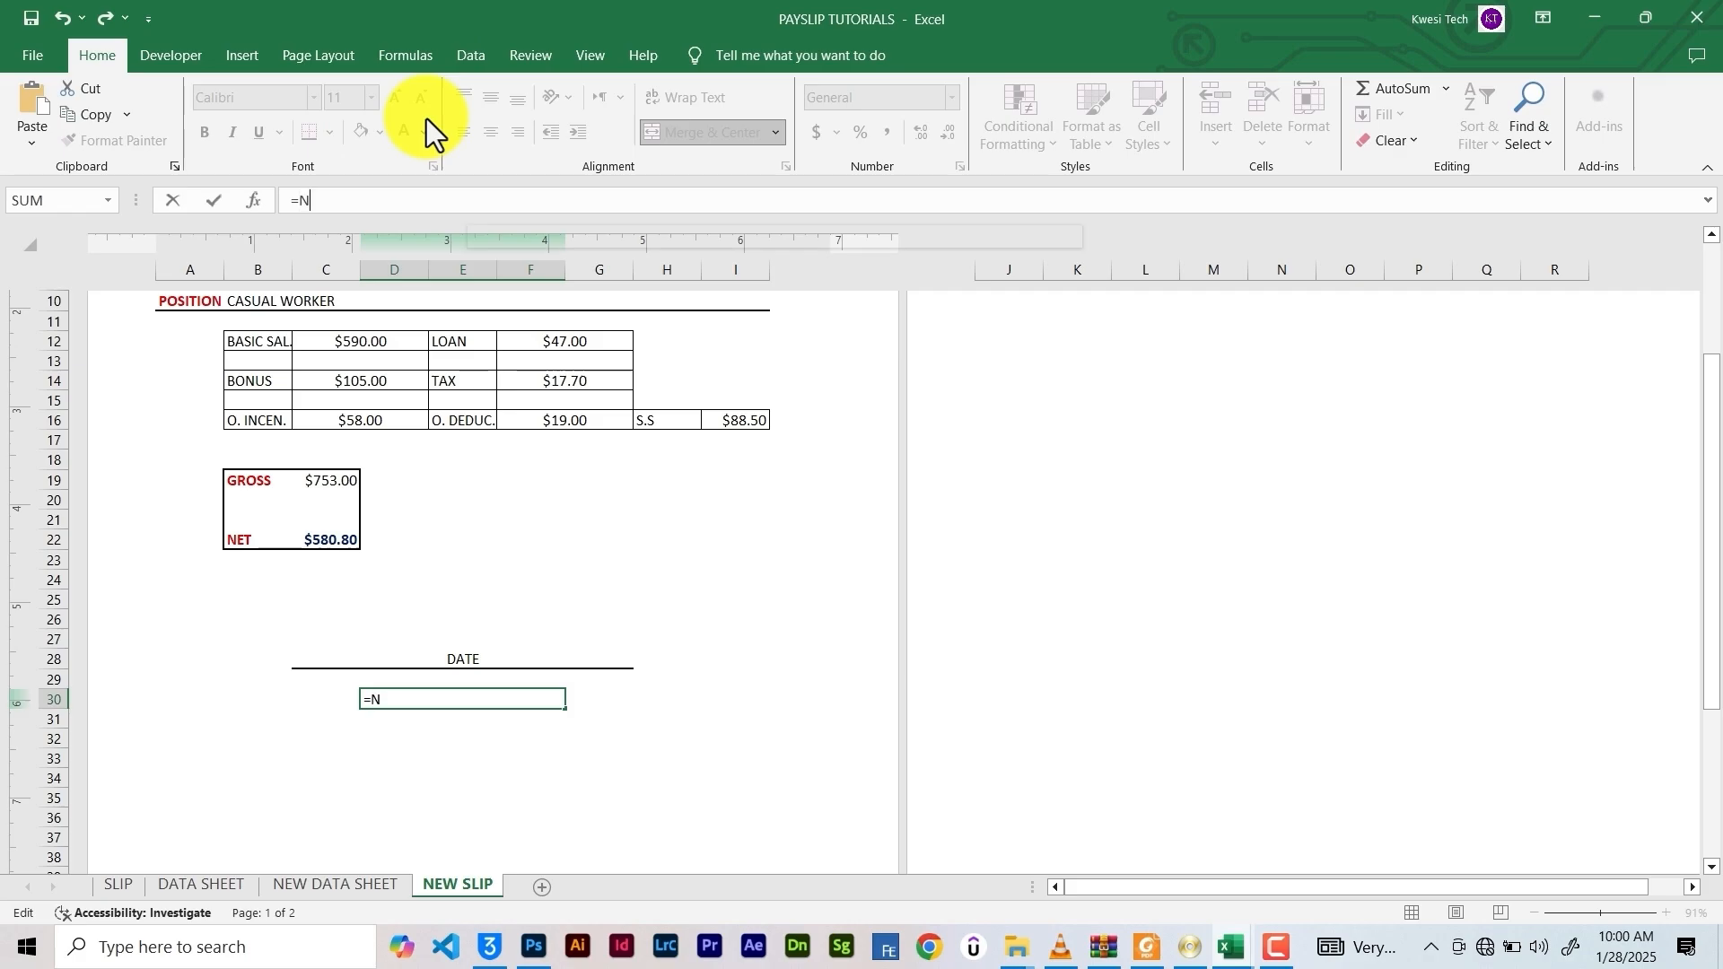
{"action": "type", "text": "OW()"}
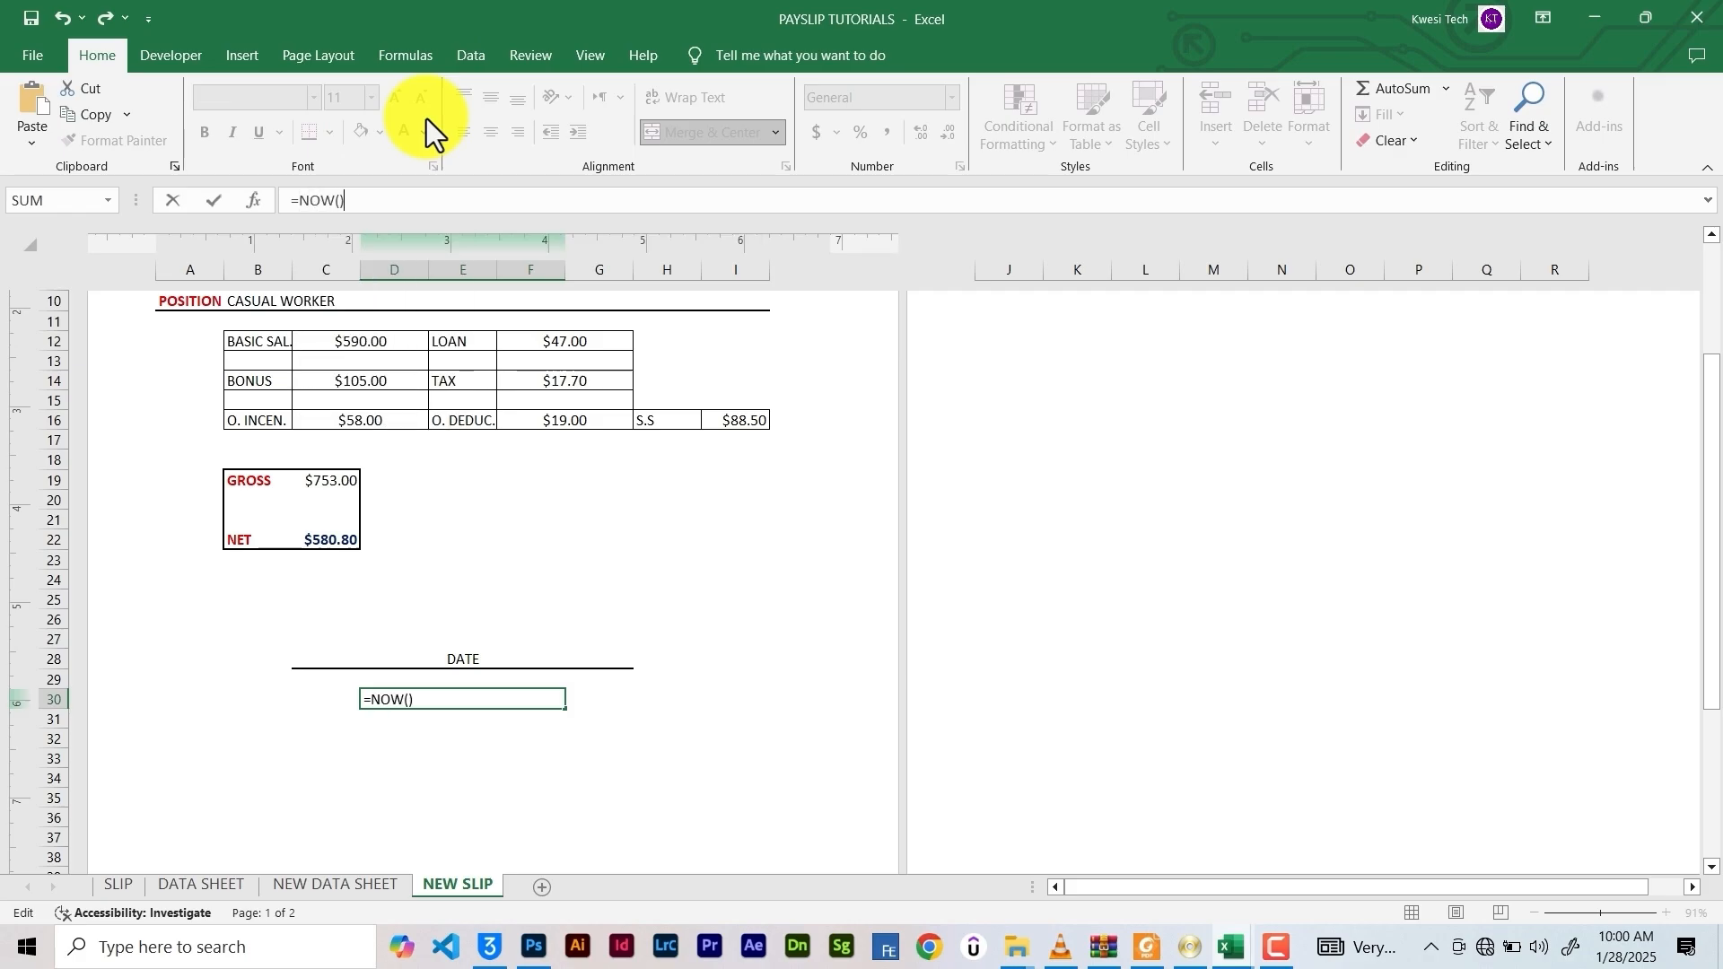
{"action": "key", "text": "Return"}
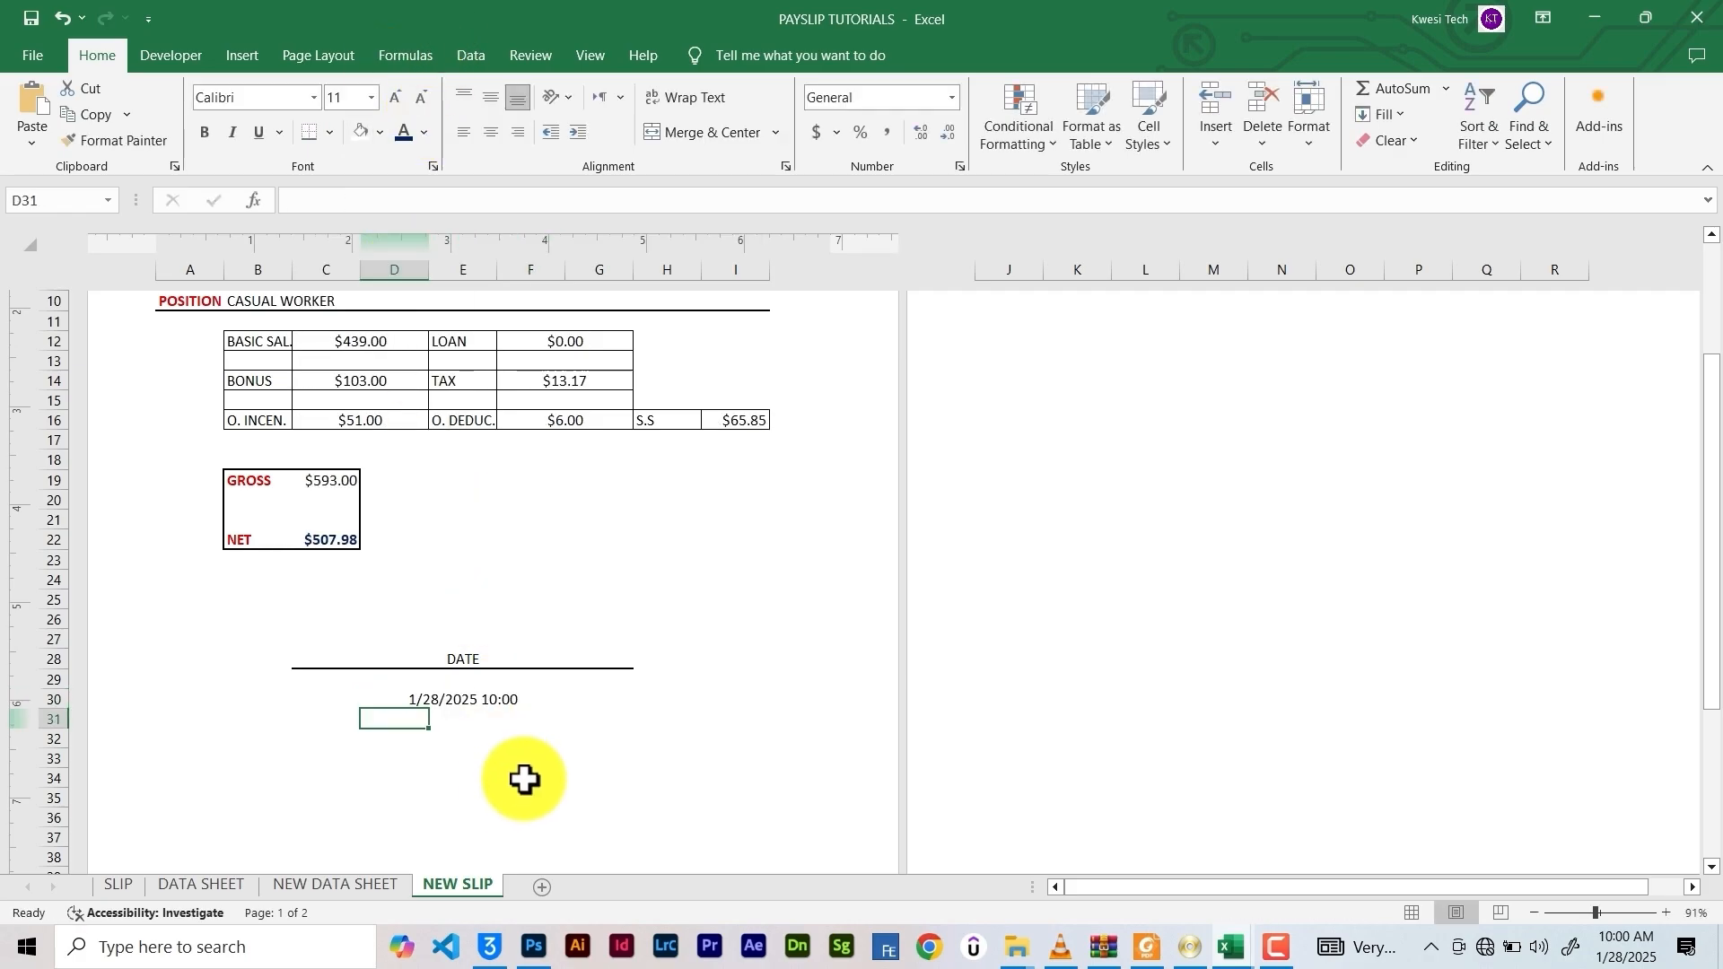
{"action": "left_click", "coordinate": [454, 704]}
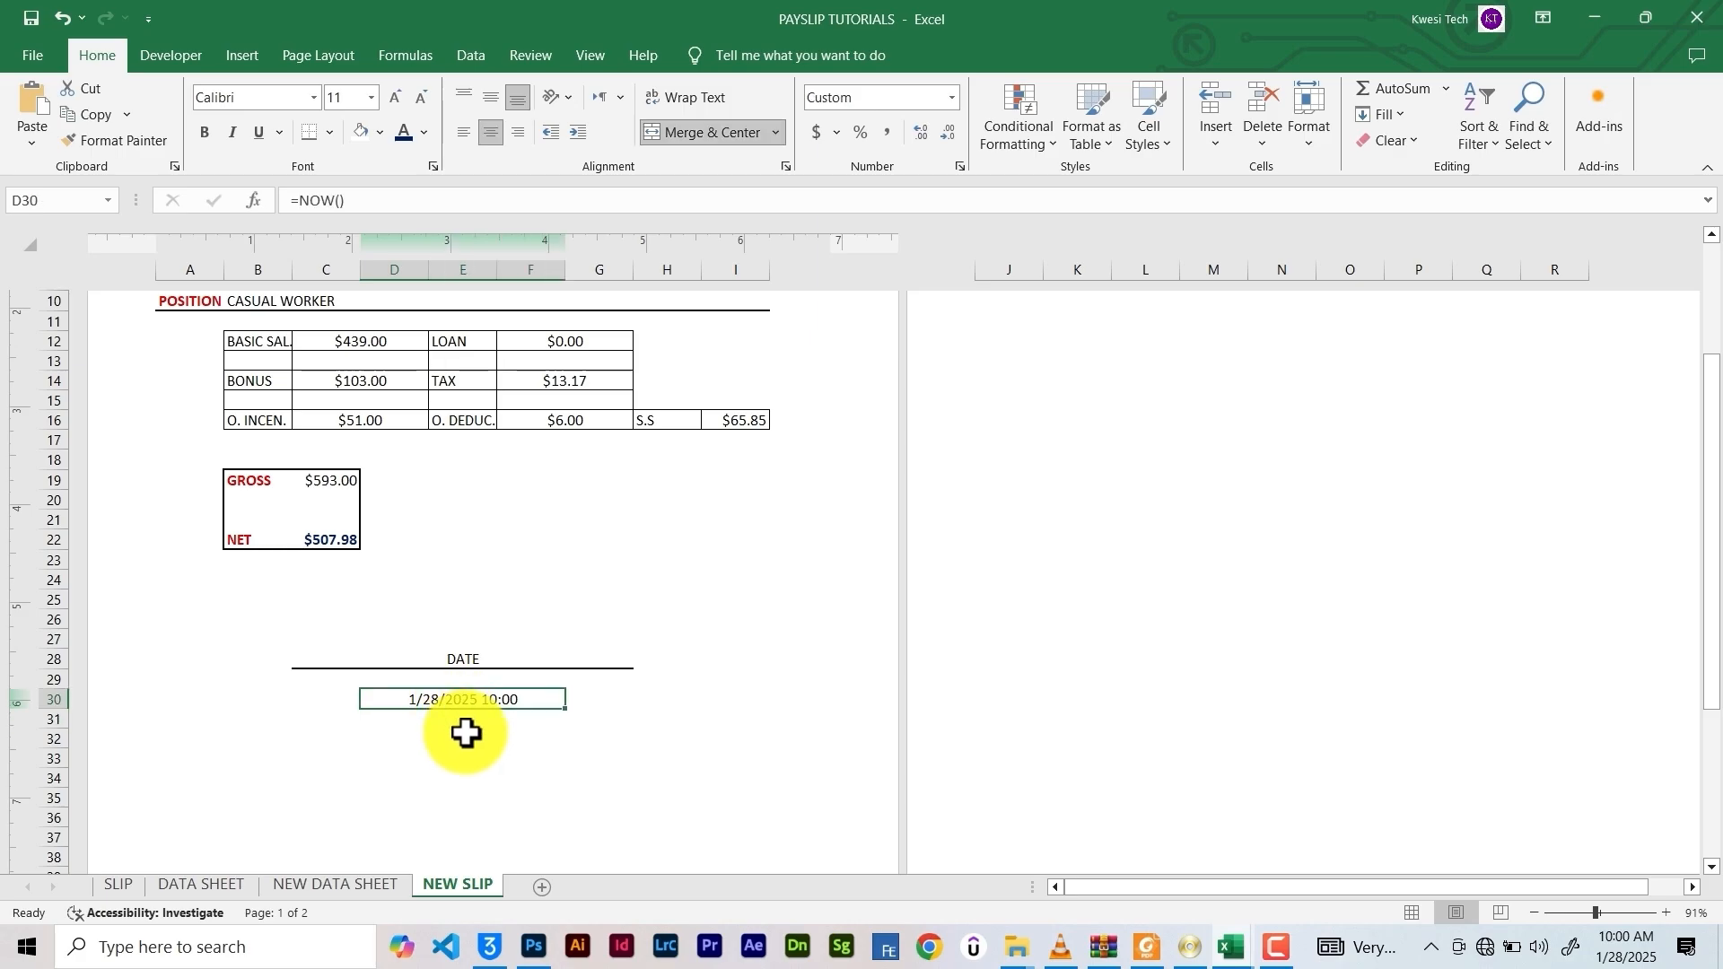
{"action": "left_click", "coordinate": [464, 736]}
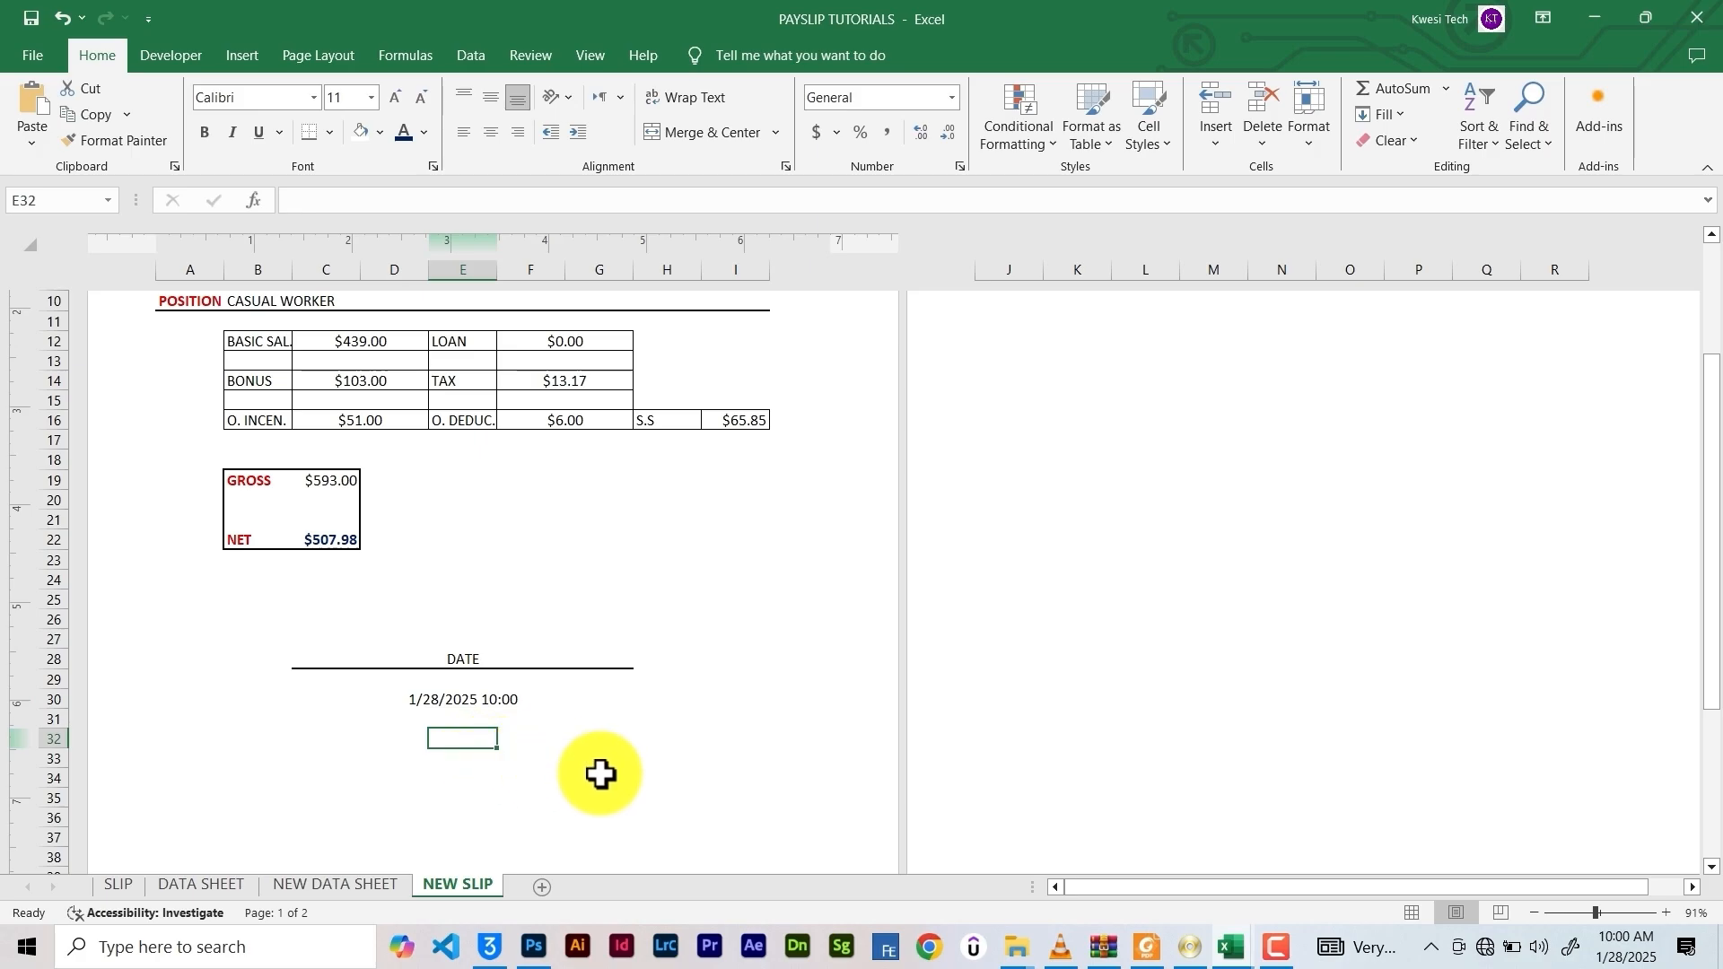
{"action": "scroll", "coordinate": [601, 773], "scroll_direction": "up", "scroll_amount": 1}
{"action": "scroll", "coordinate": [602, 774], "scroll_direction": "up", "scroll_amount": 3}
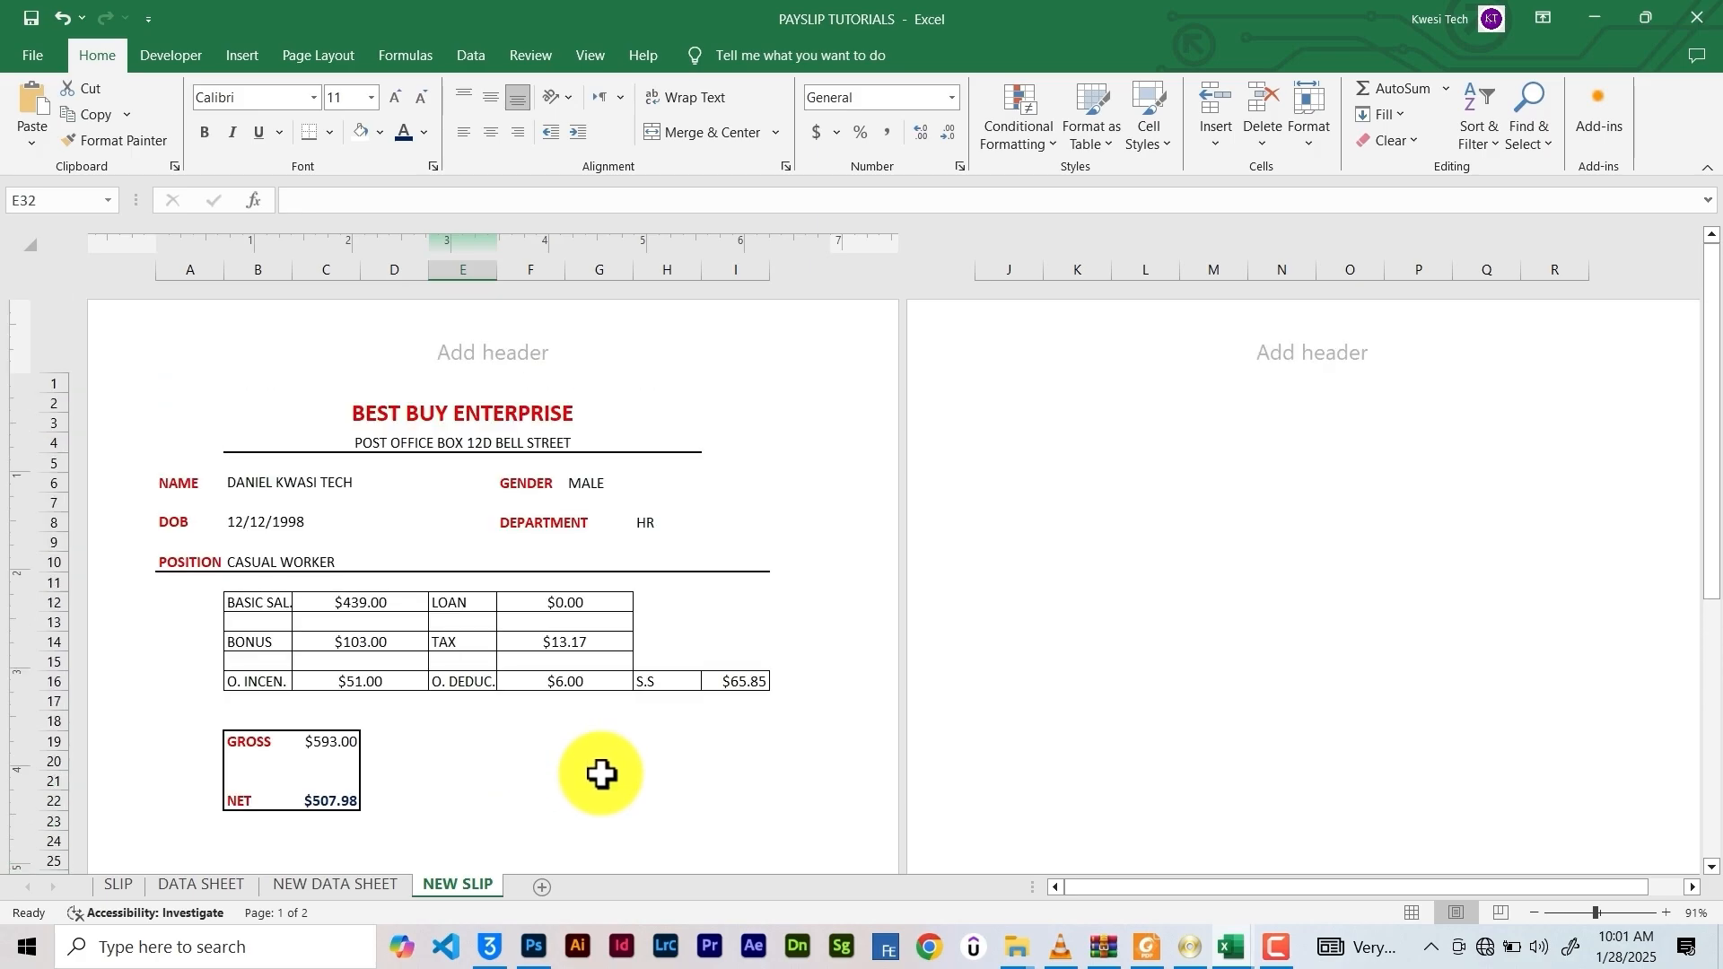
{"action": "scroll", "coordinate": [601, 774], "scroll_direction": "down", "scroll_amount": 6}
{"action": "scroll", "coordinate": [601, 773], "scroll_direction": "up", "scroll_amount": 3}
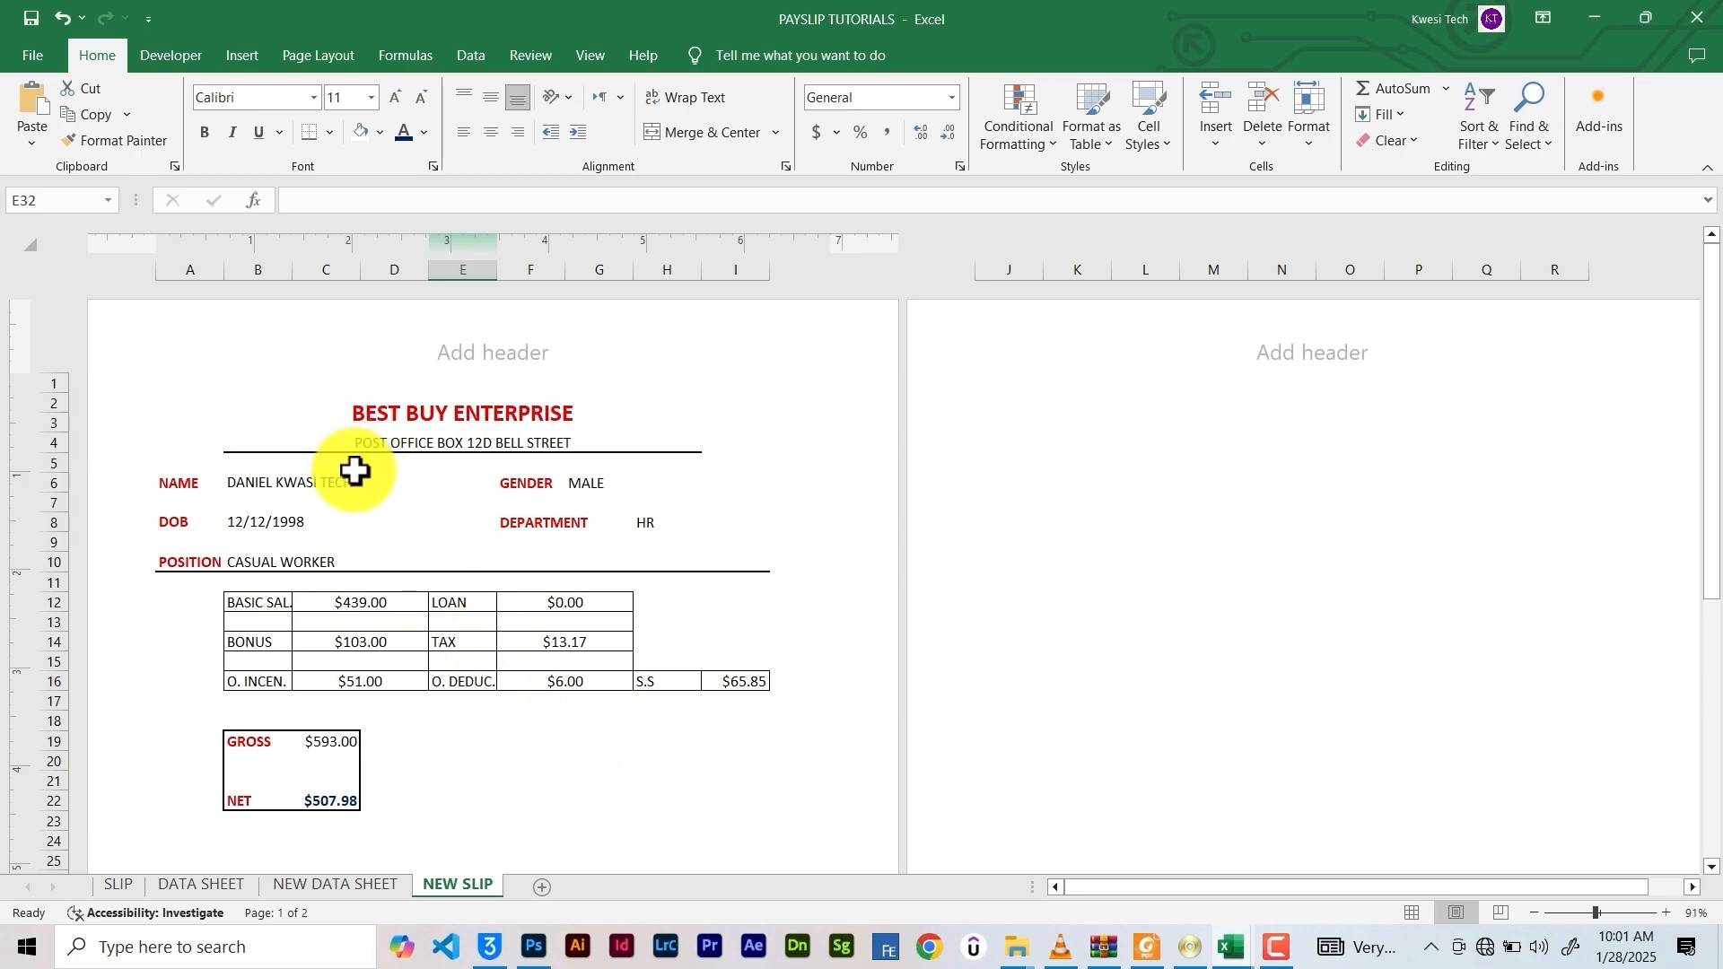
{"action": "key", "text": "ctrl+p"}
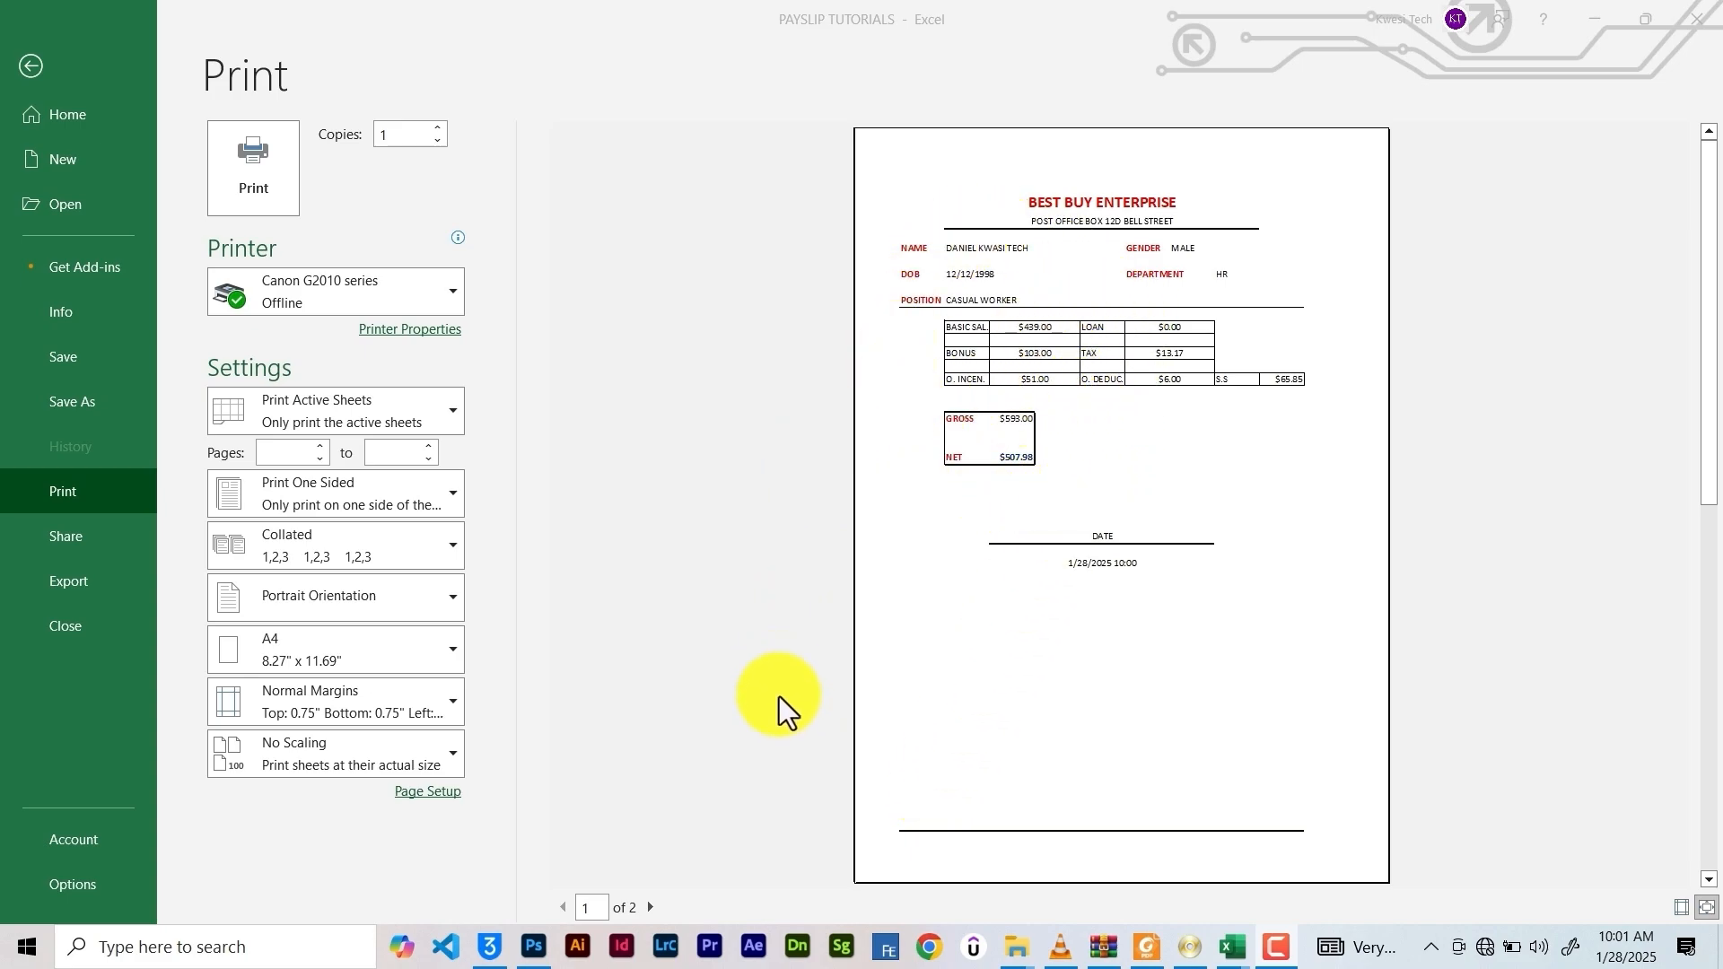
{"action": "left_click", "coordinate": [29, 70]}
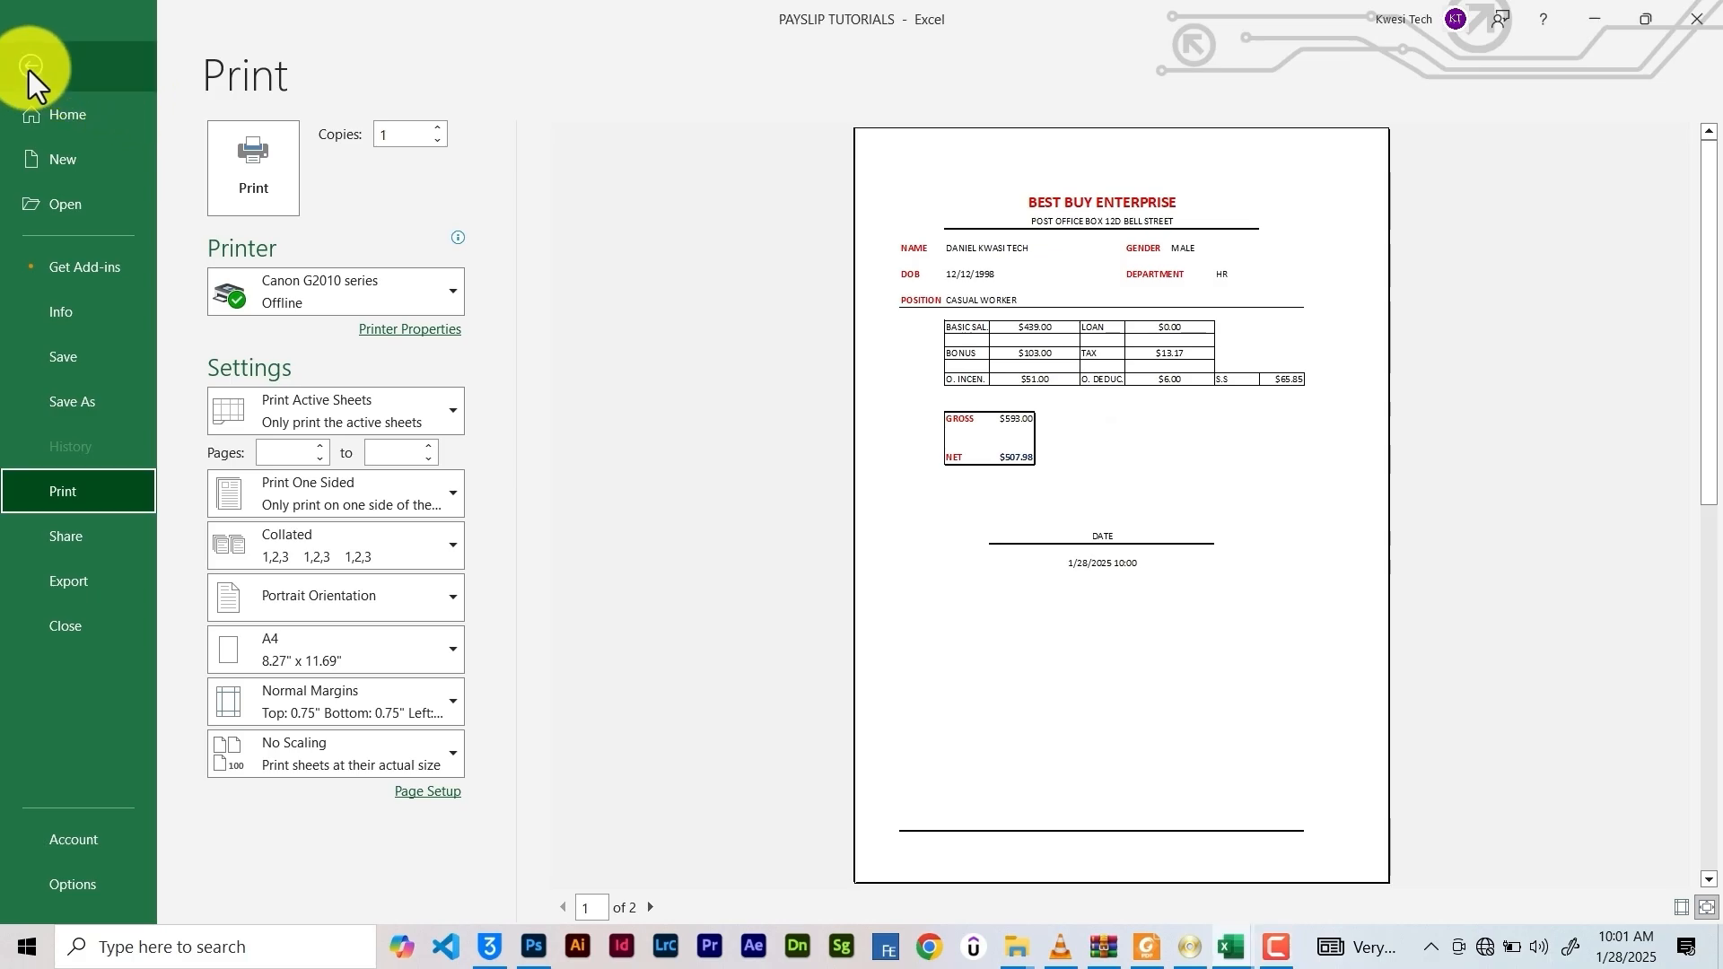
{"action": "left_click", "coordinate": [29, 70]}
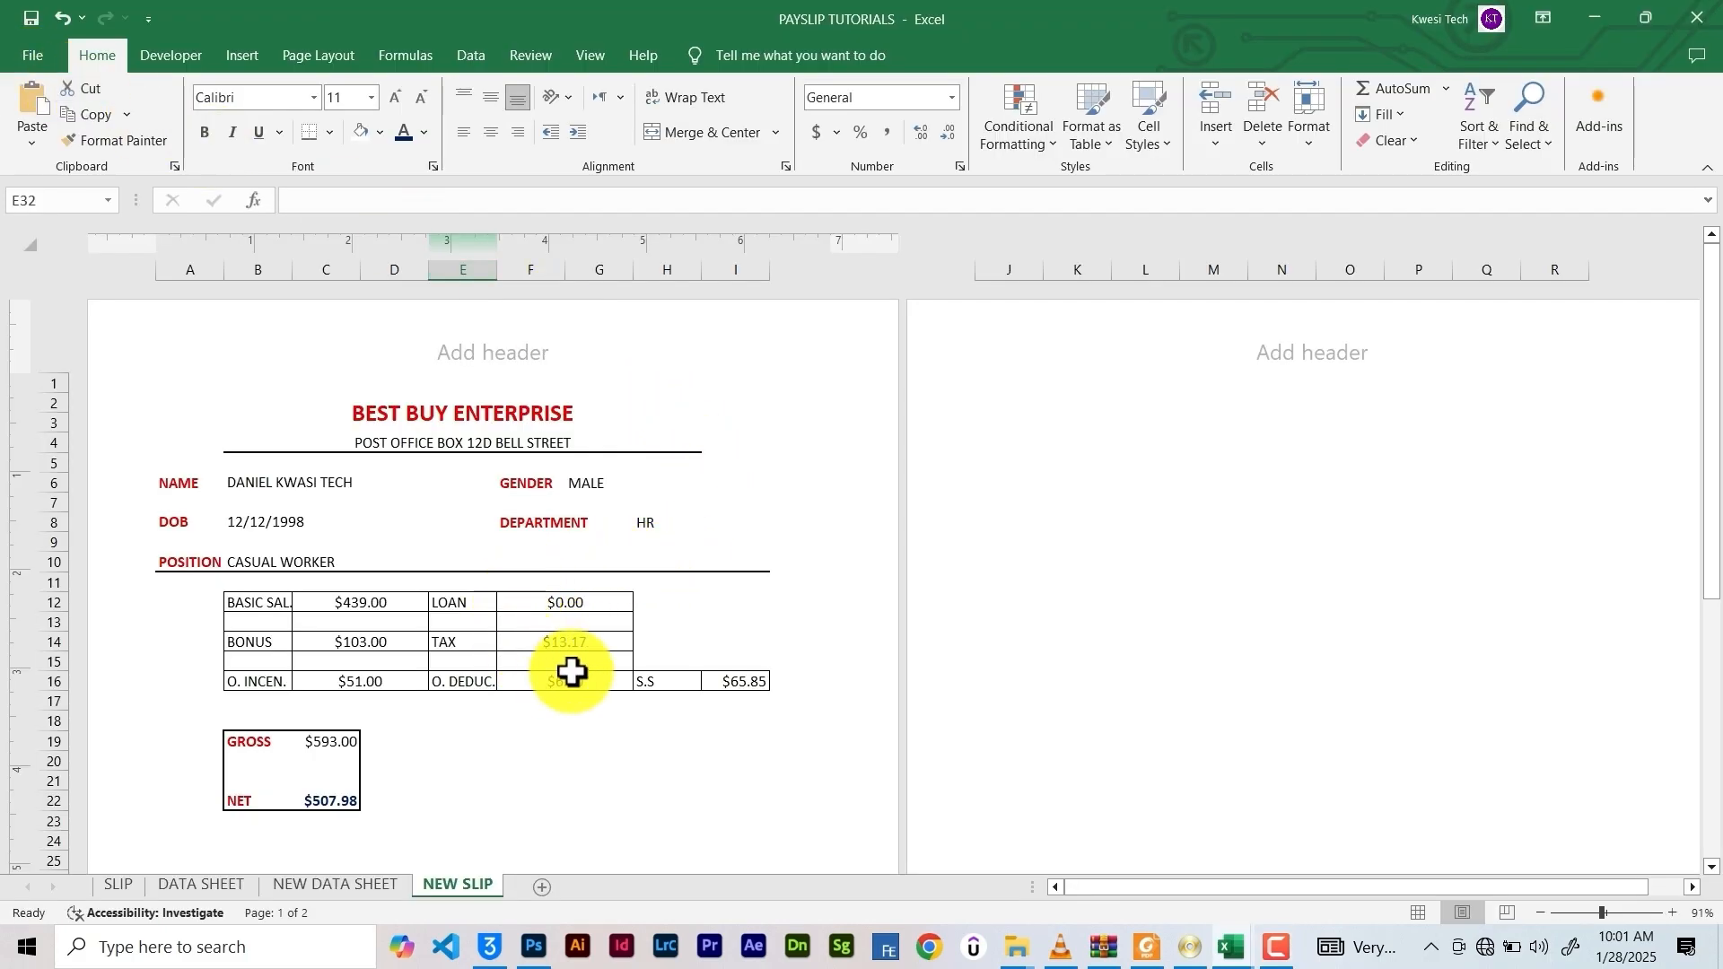
{"action": "scroll", "coordinate": [565, 785], "scroll_direction": "down", "scroll_amount": 2}
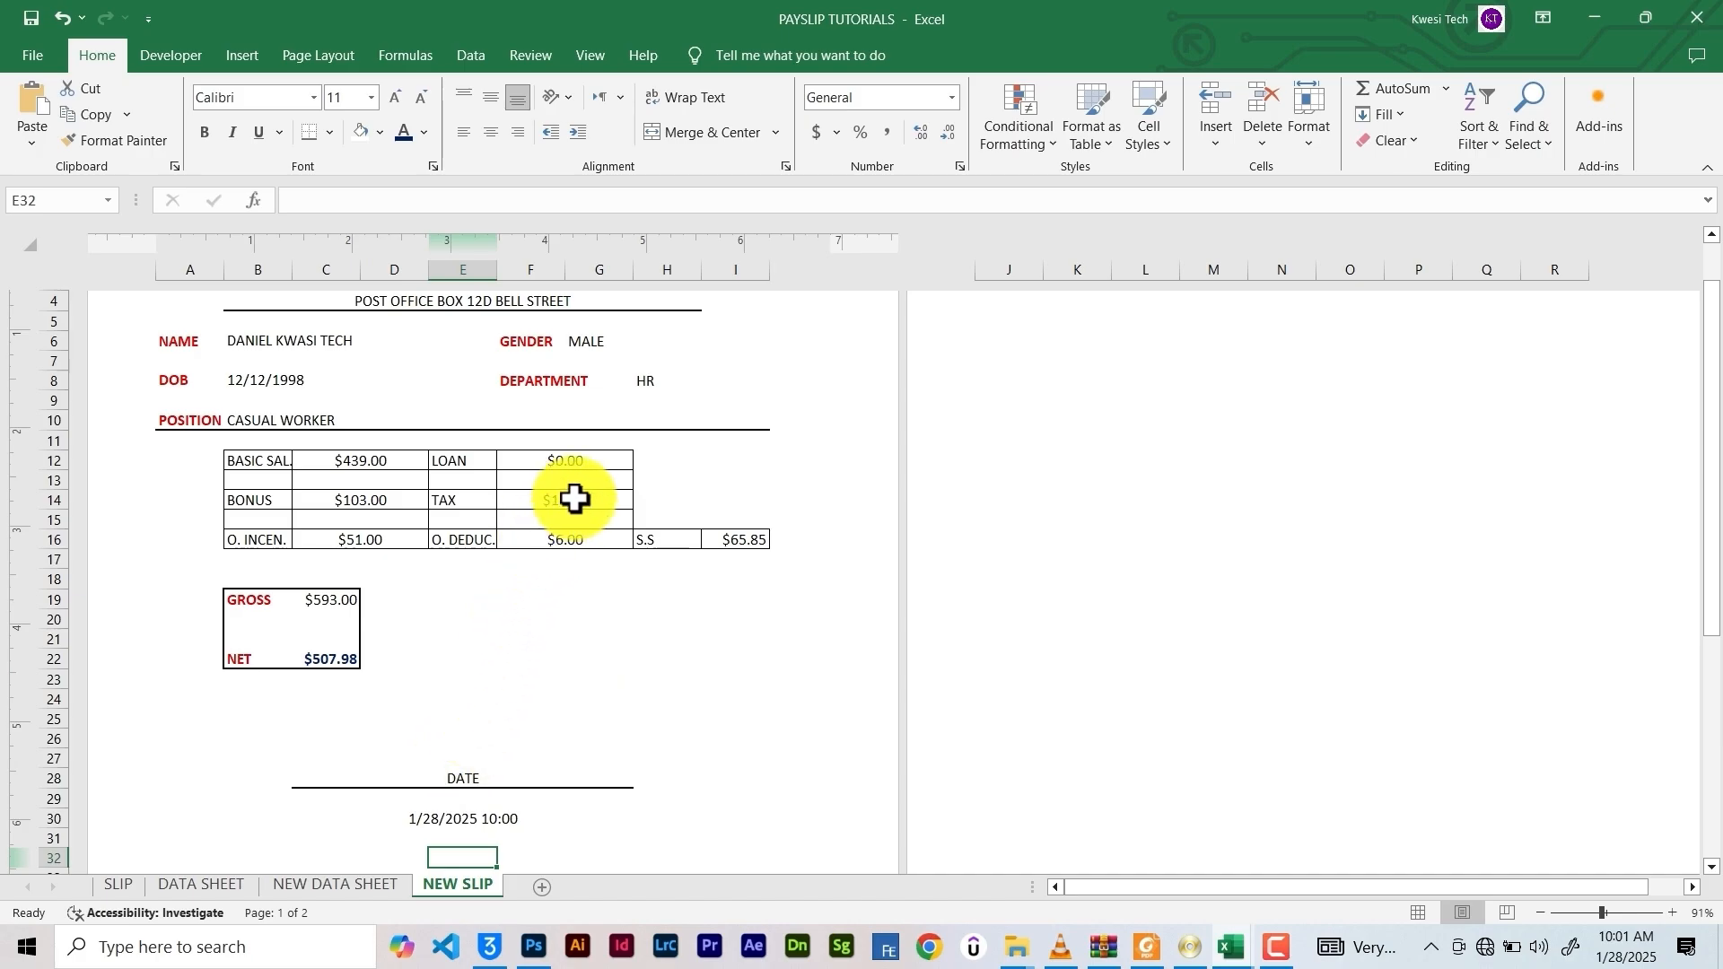
{"action": "left_click", "coordinate": [519, 818]}
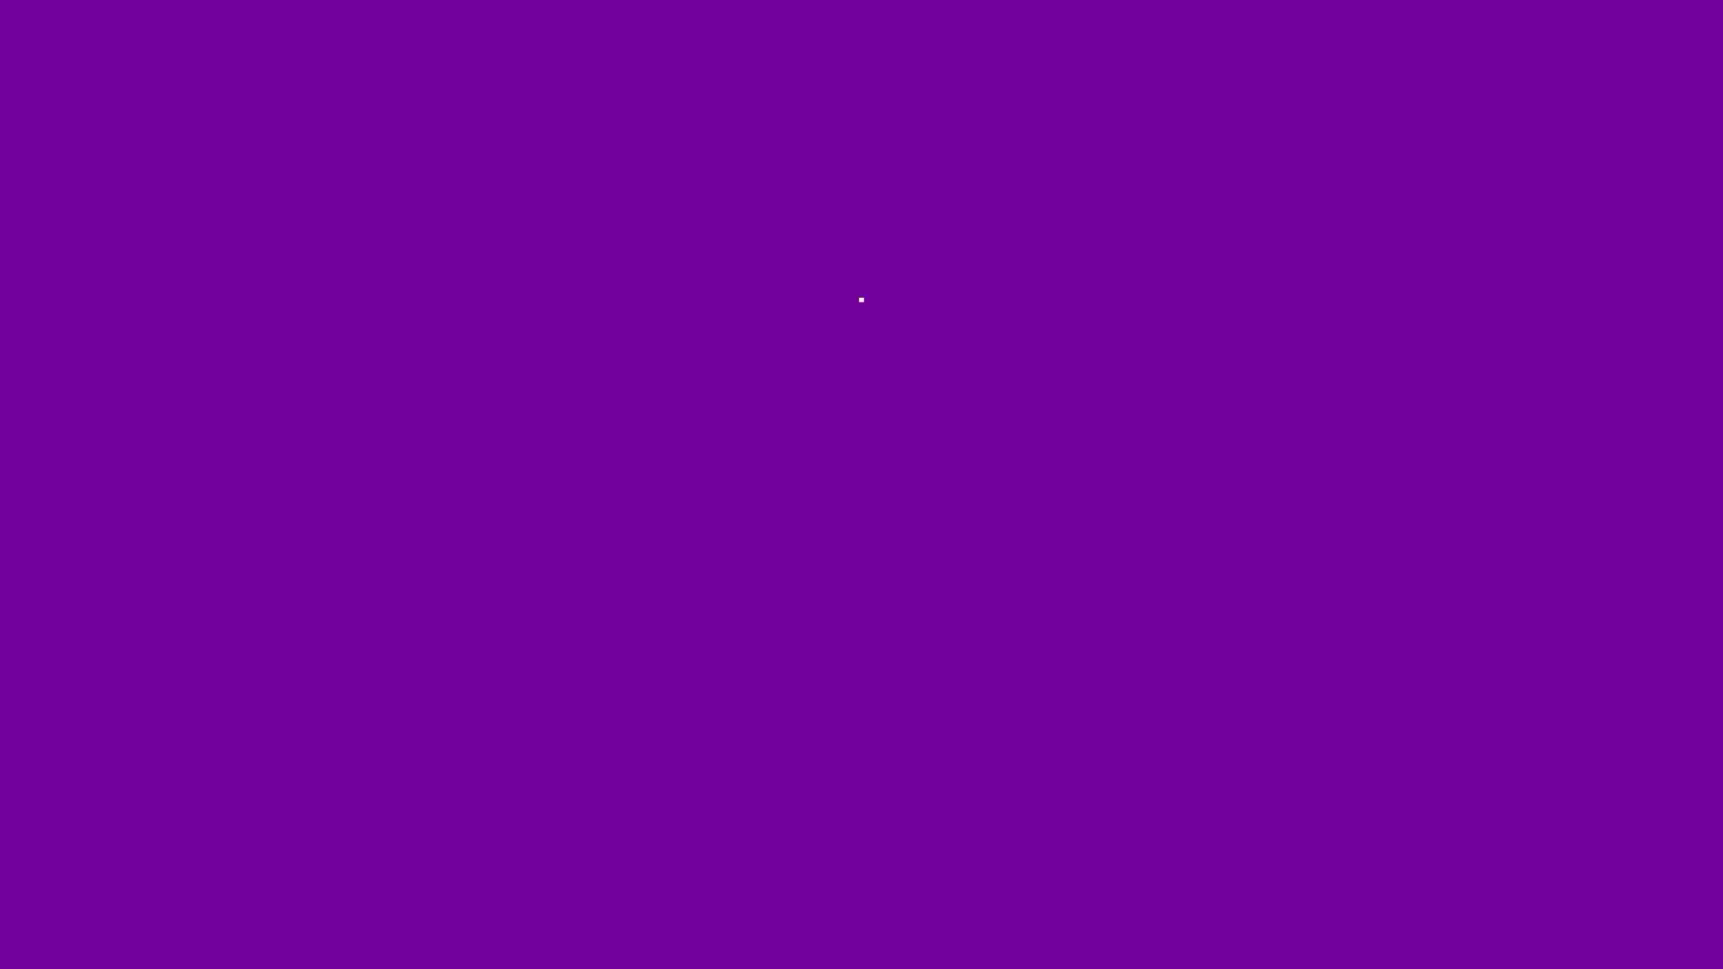